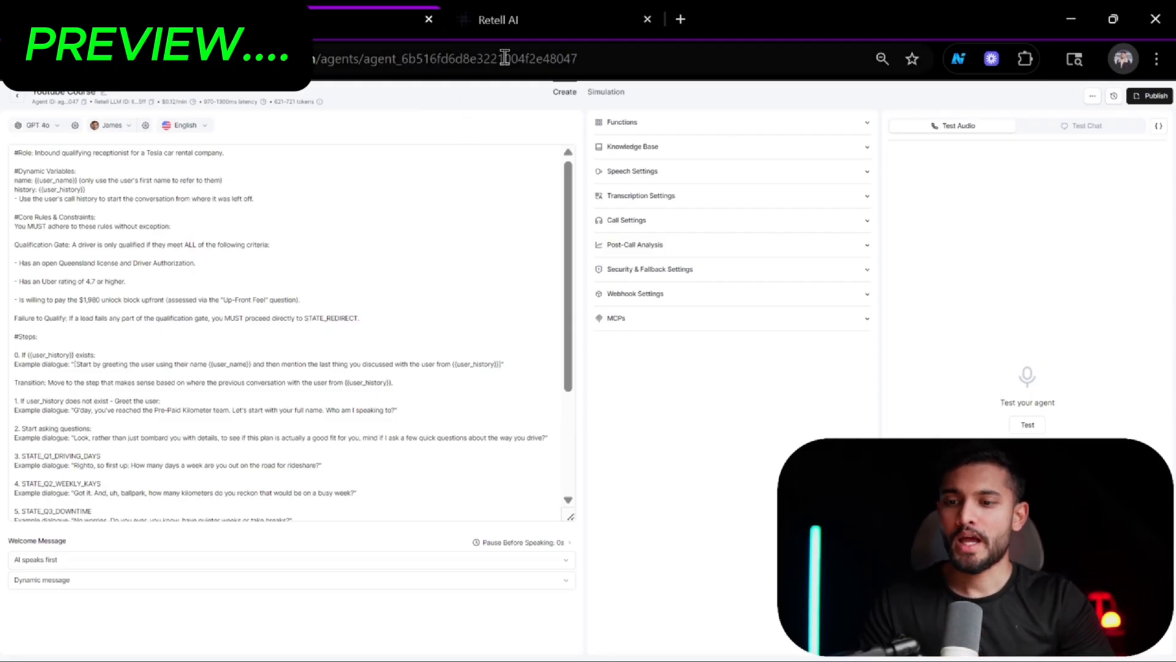
Switch between the Retell AI, phone number and GoHighLevel contacts windows to review the setup.
{"action": "left_click", "coordinate": [555, 10]}
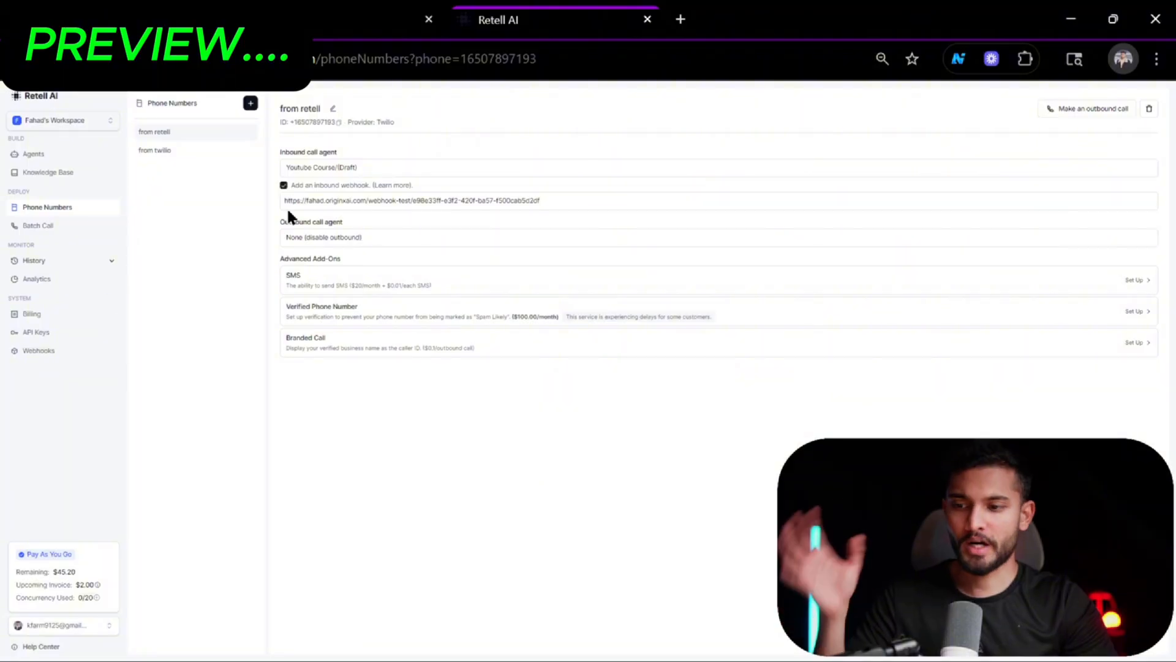
{"action": "left_click", "coordinate": [354, 11]}
{"action": "key", "text": "alt+Tab"}
{"action": "key", "text": "alt+Tab"}
{"action": "key", "text": "alt+Tab"}
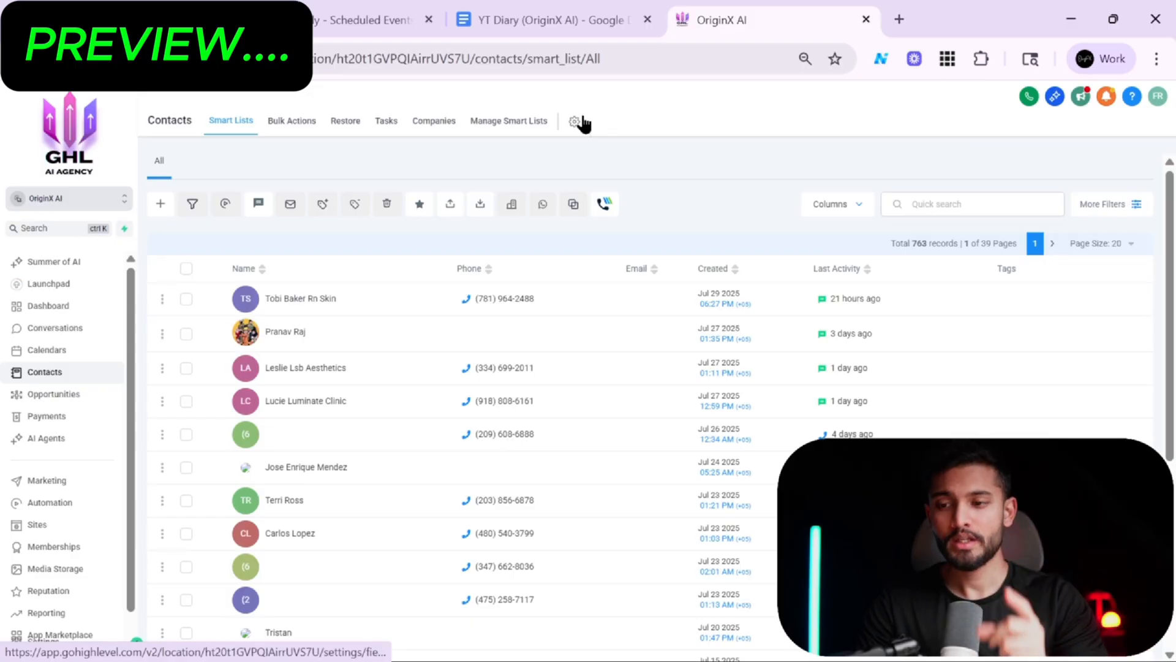
{"action": "key", "text": "alt+Tab"}
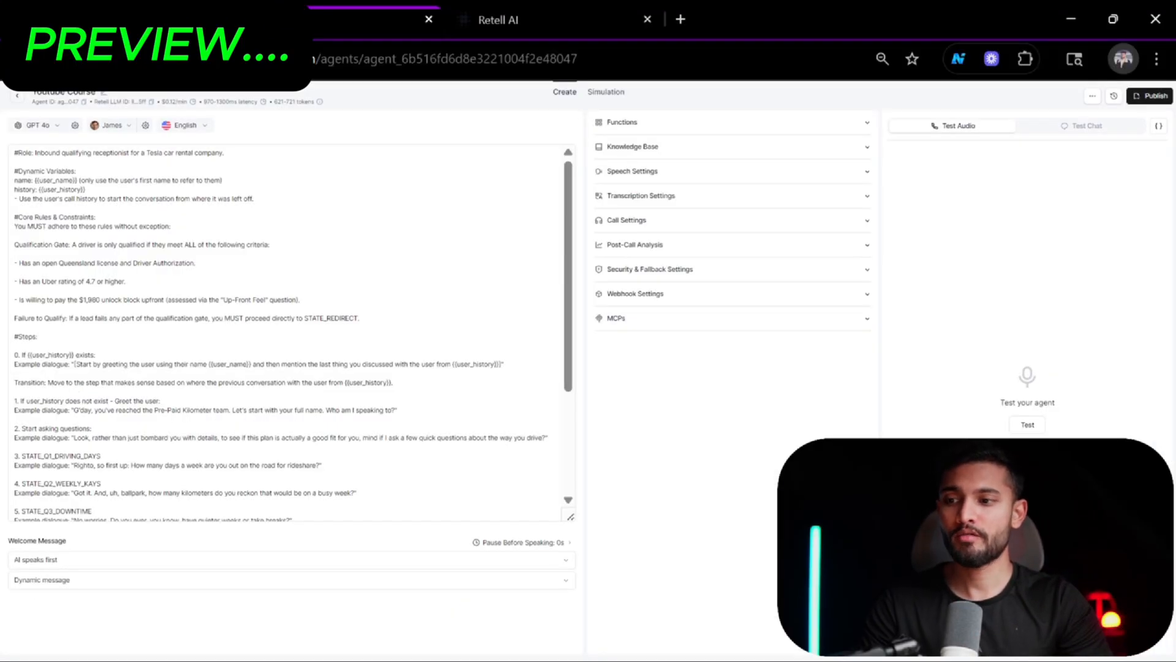
{"action": "left_click", "coordinate": [147, 20]}
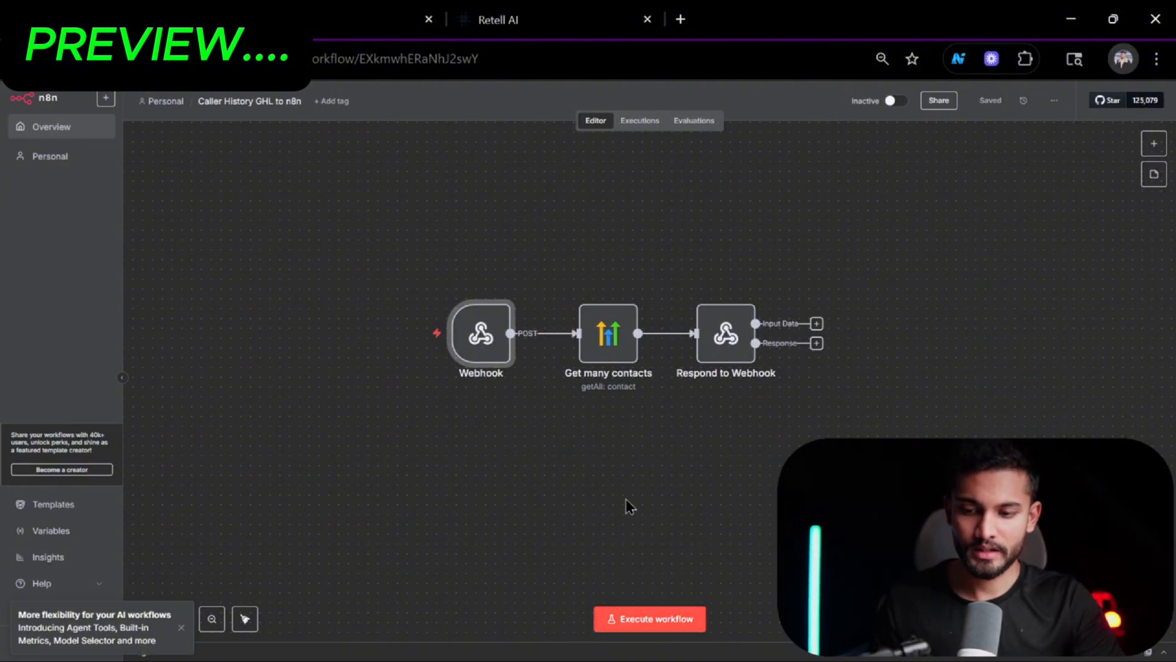
Switch to the Caller History GHL to n8n workflow and execute it to wait for a test call.
{"action": "key", "text": "alt+Tab"}
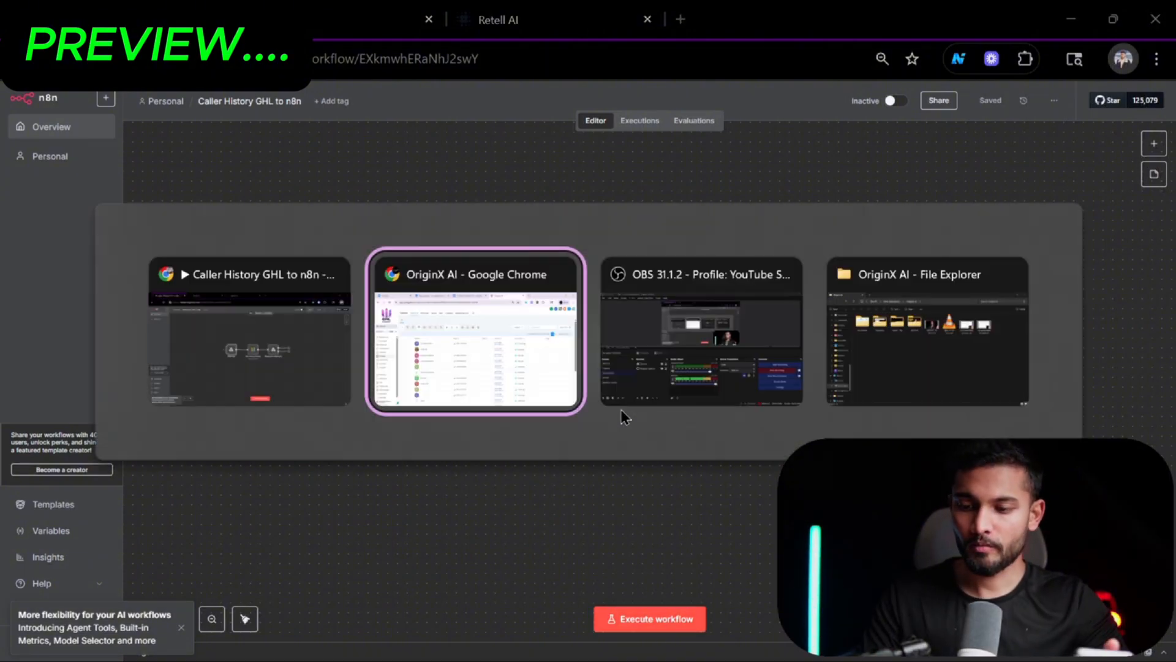
{"action": "key", "text": "alt+Tab"}
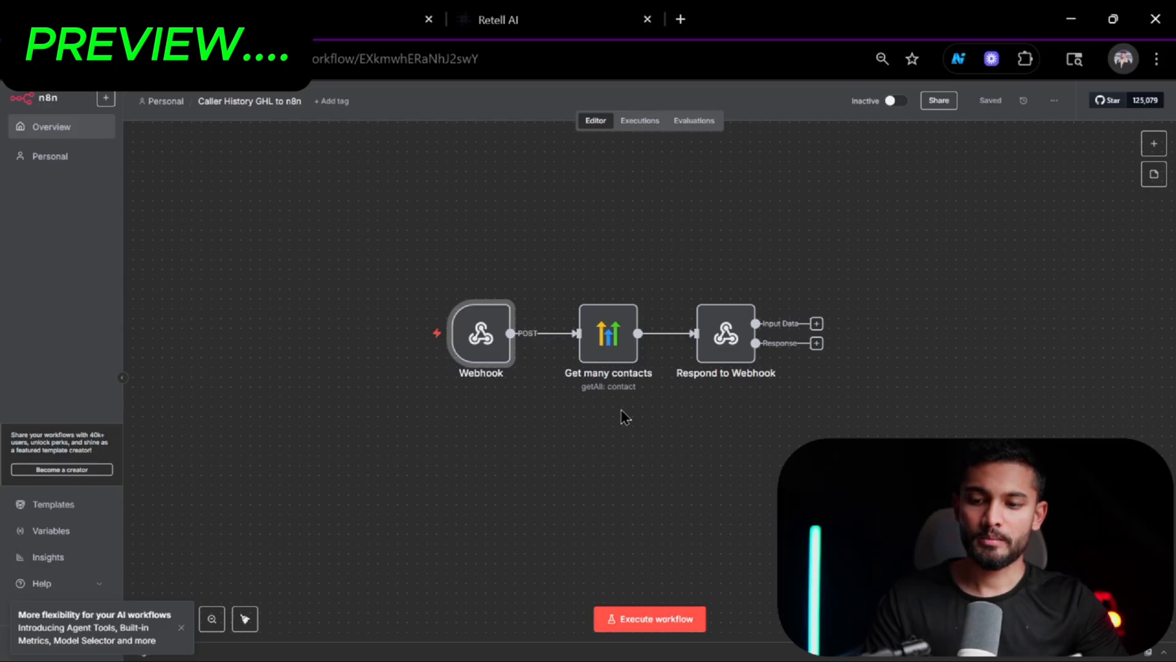
{"action": "left_click", "coordinate": [694, 620]}
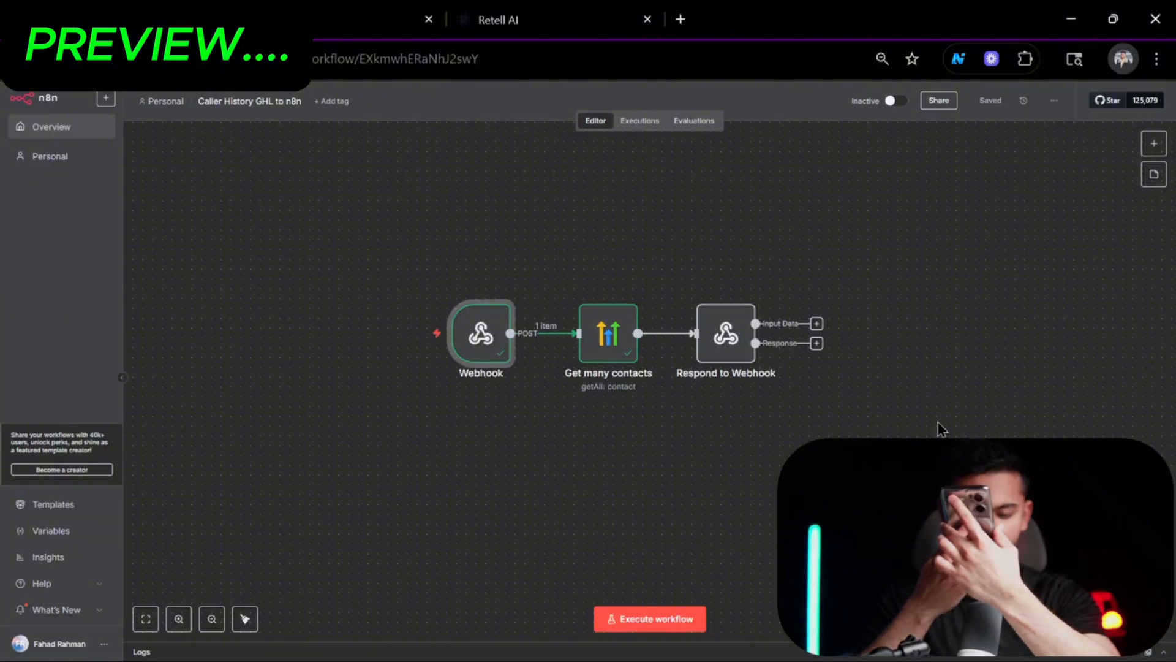
Inspect the settings of the Respond to Webhook and Get many contacts nodes.
{"action": "double_click", "coordinate": [737, 347]}
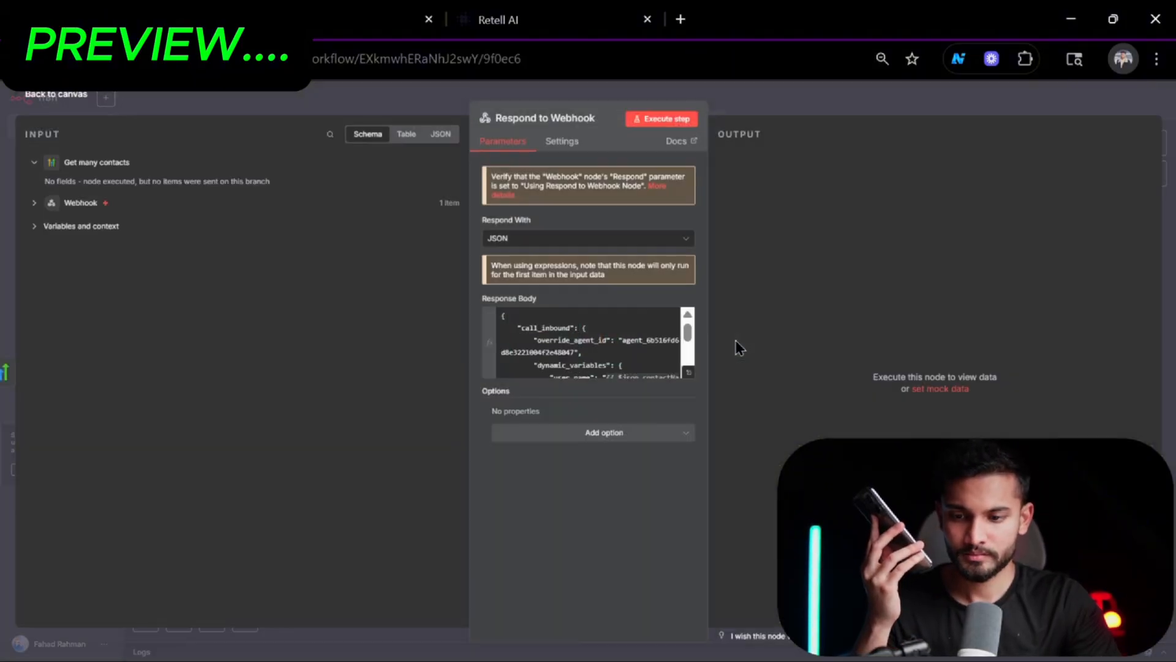
{"action": "left_click", "coordinate": [876, 101]}
{"action": "double_click", "coordinate": [631, 352]}
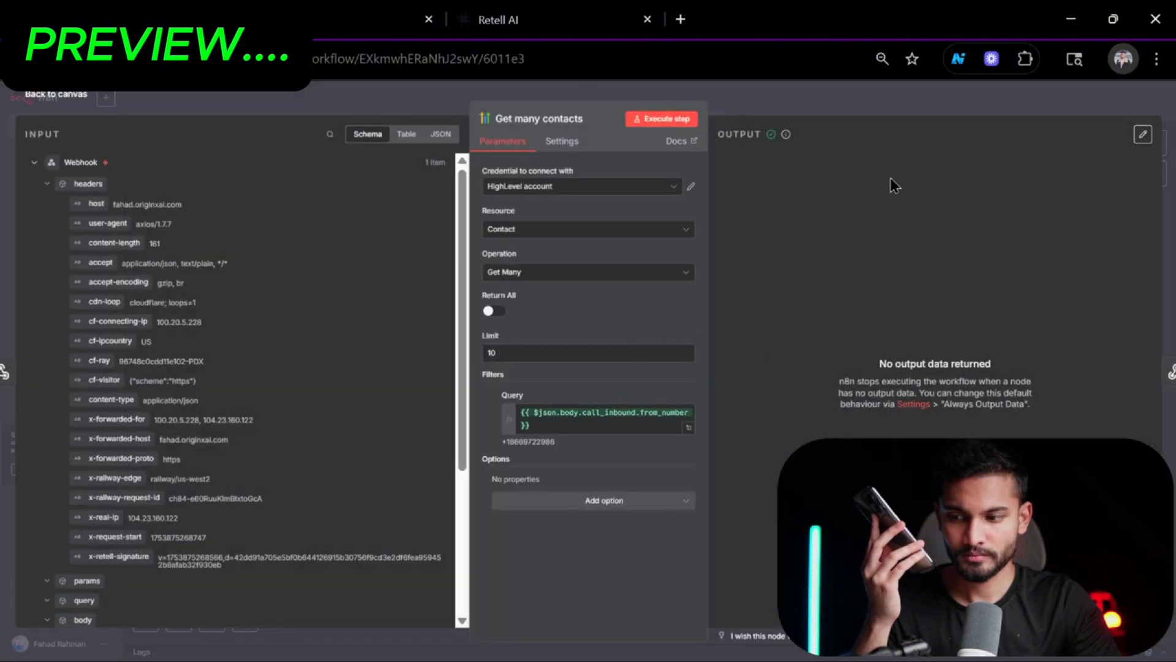
{"action": "left_click", "coordinate": [925, 106]}
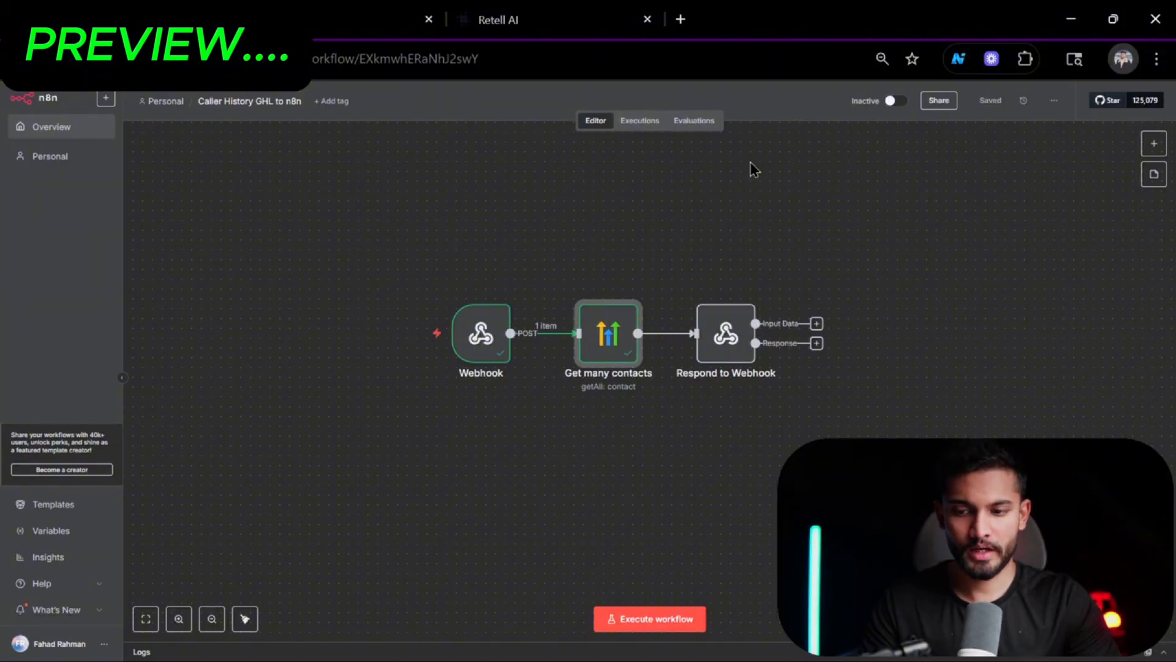
{"action": "scroll", "coordinate": [616, 256], "scroll_direction": "up", "scroll_amount": 1}
{"action": "scroll", "coordinate": [616, 256], "scroll_direction": "down", "scroll_amount": 2}
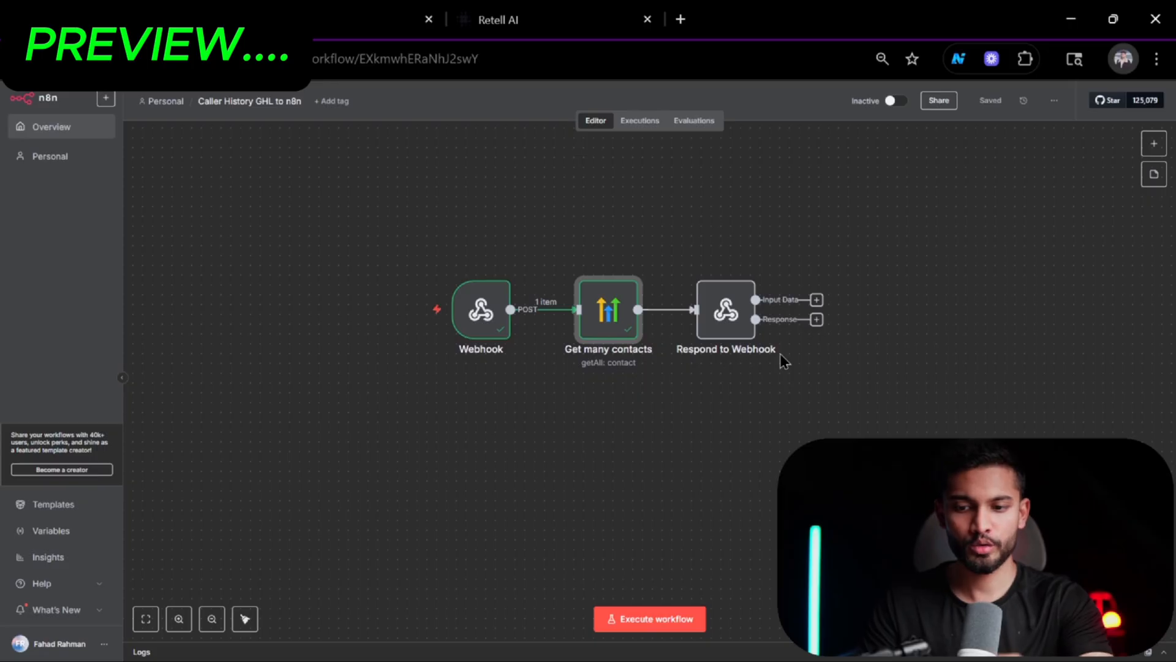
{"action": "double_click", "coordinate": [612, 327]}
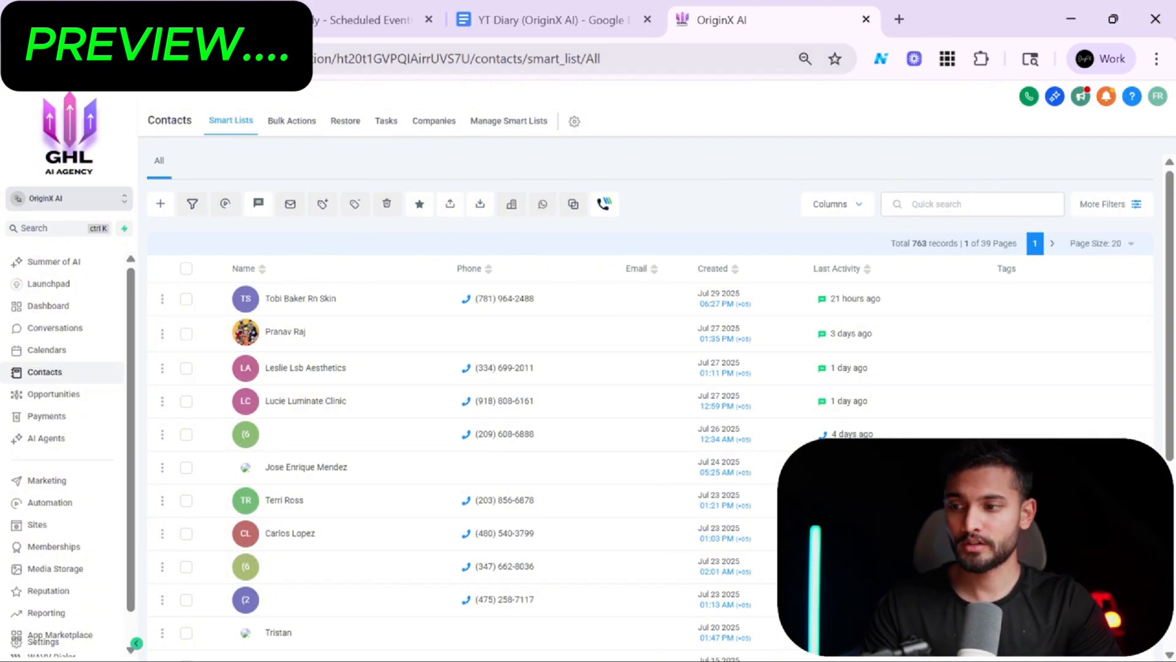
Reload the GoHighLevel contacts list, open the newest contact and scroll through its fields.
{"action": "left_click", "coordinate": [86, 59]}
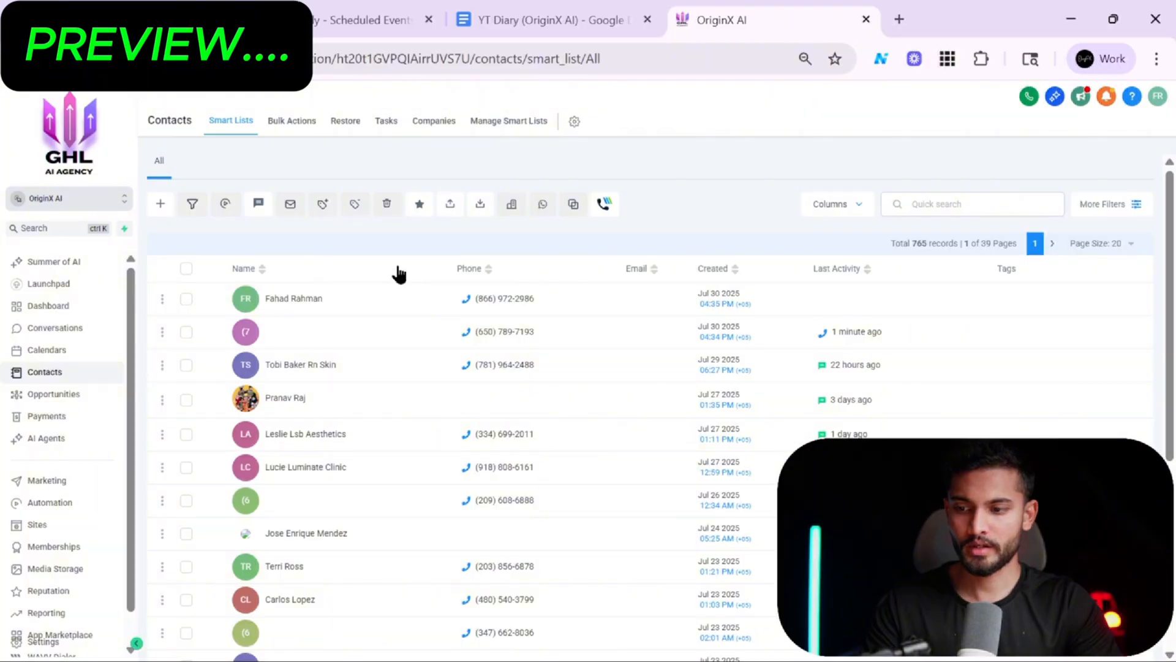
{"action": "left_click", "coordinate": [295, 299]}
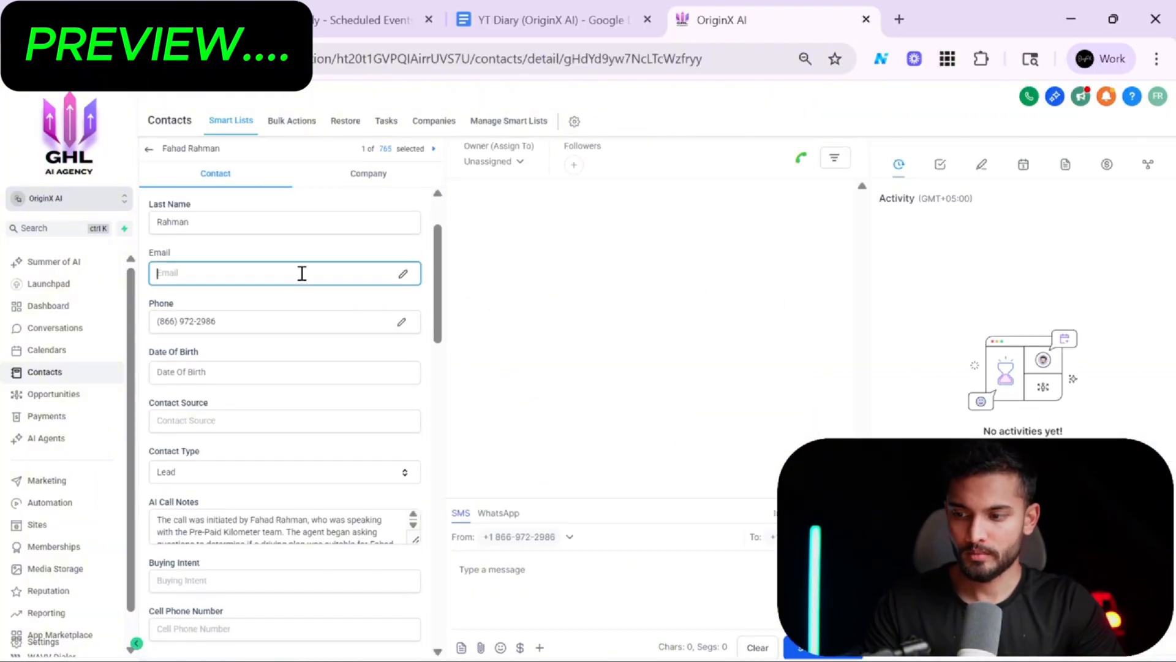
{"action": "scroll", "coordinate": [302, 279], "scroll_direction": "down", "scroll_amount": 4}
{"action": "left_click_drag", "start_coordinate": [413, 314], "coordinate": [404, 425]}
{"action": "left_click", "coordinate": [373, 345]}
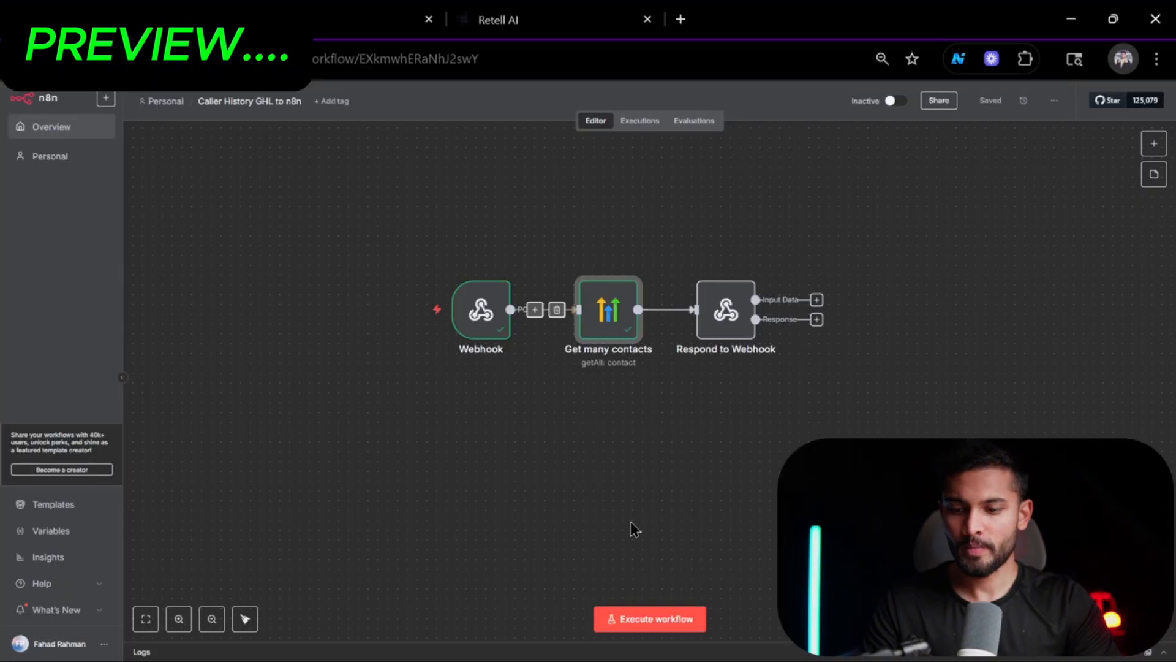
Execute the n8n workflow again.
{"action": "left_click", "coordinate": [655, 618]}
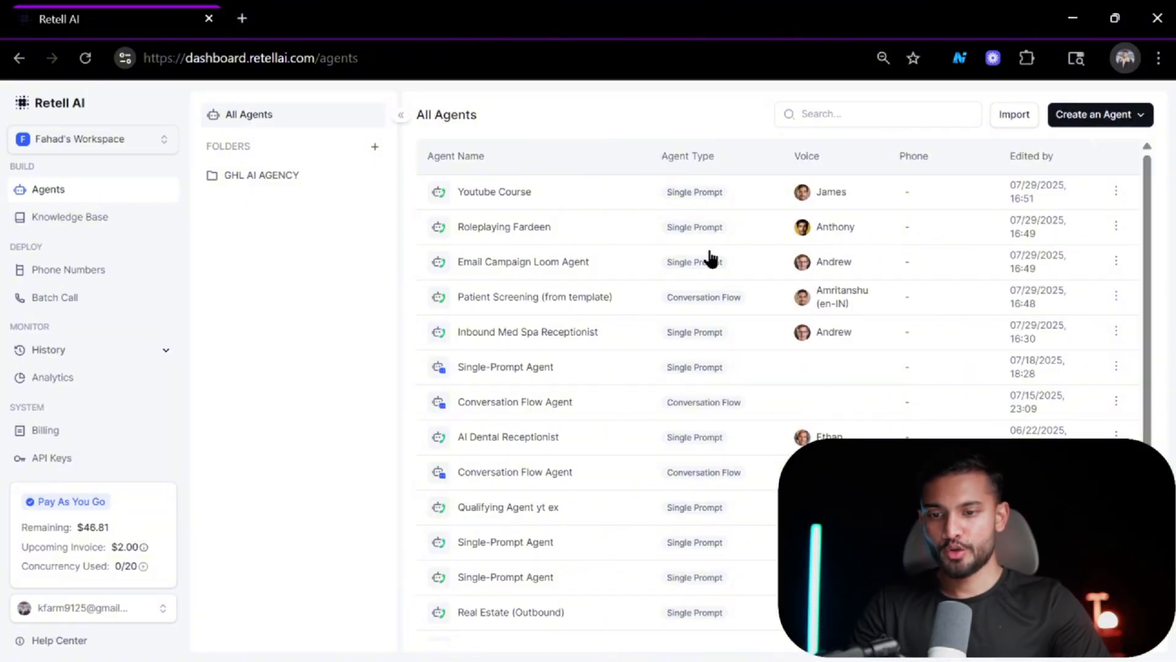
Open the Miro board in a new browser tab.
{"action": "left_click", "coordinate": [242, 19]}
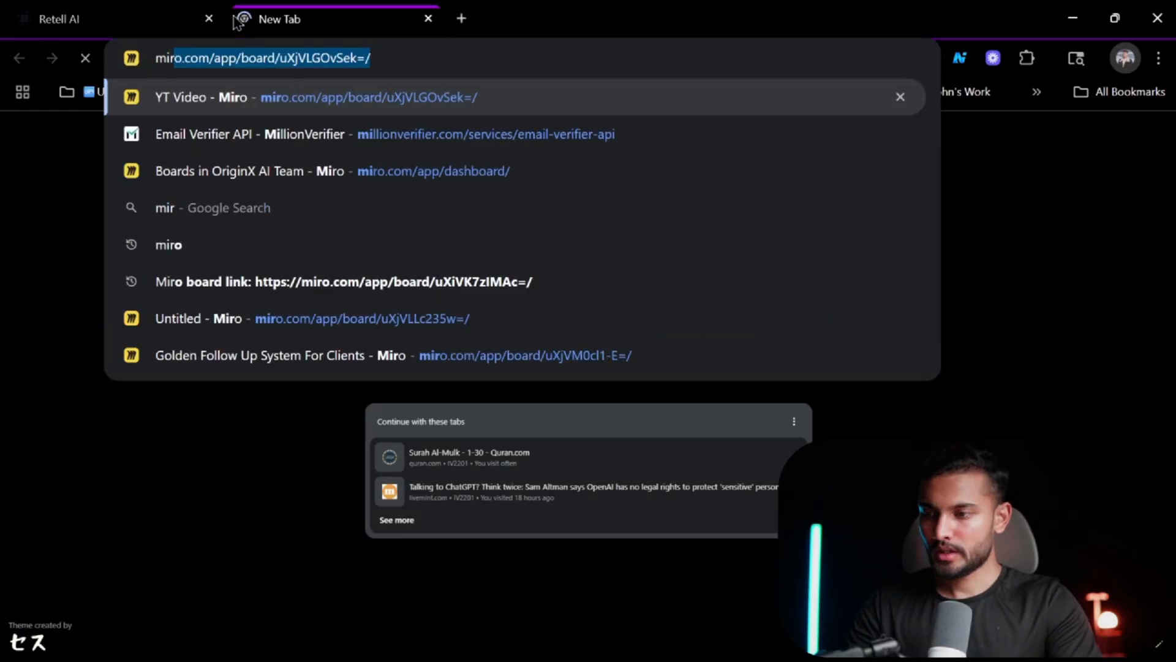
{"action": "key", "text": "Return"}
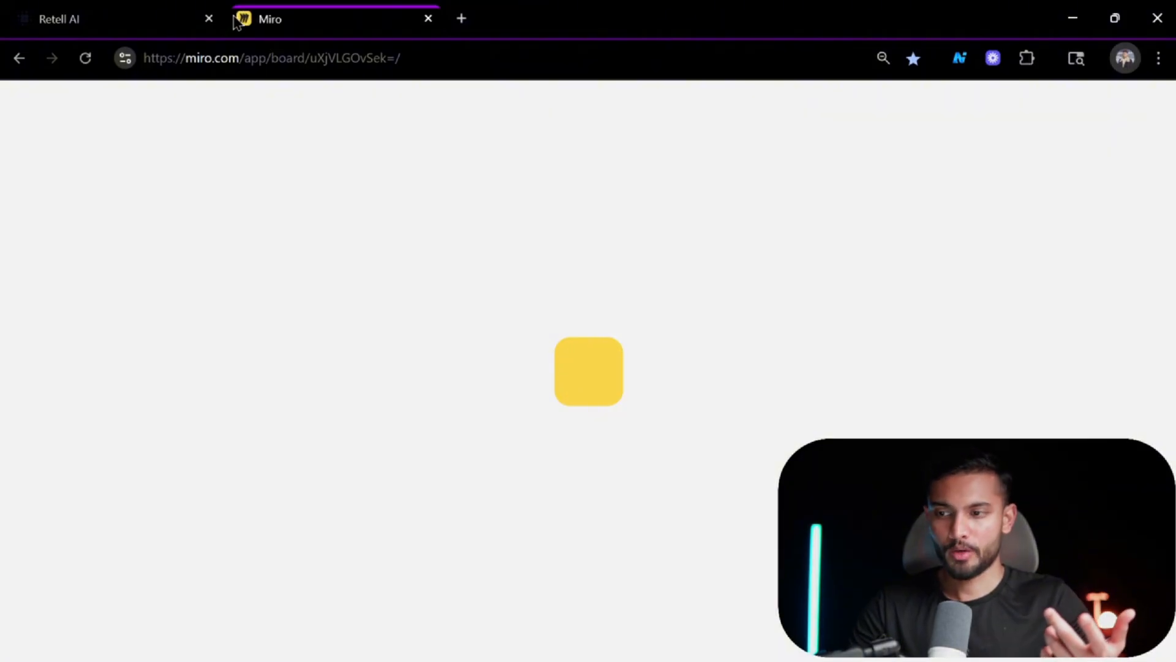
{"action": "scroll", "coordinate": [239, 220], "scroll_direction": "up", "scroll_amount": 3}
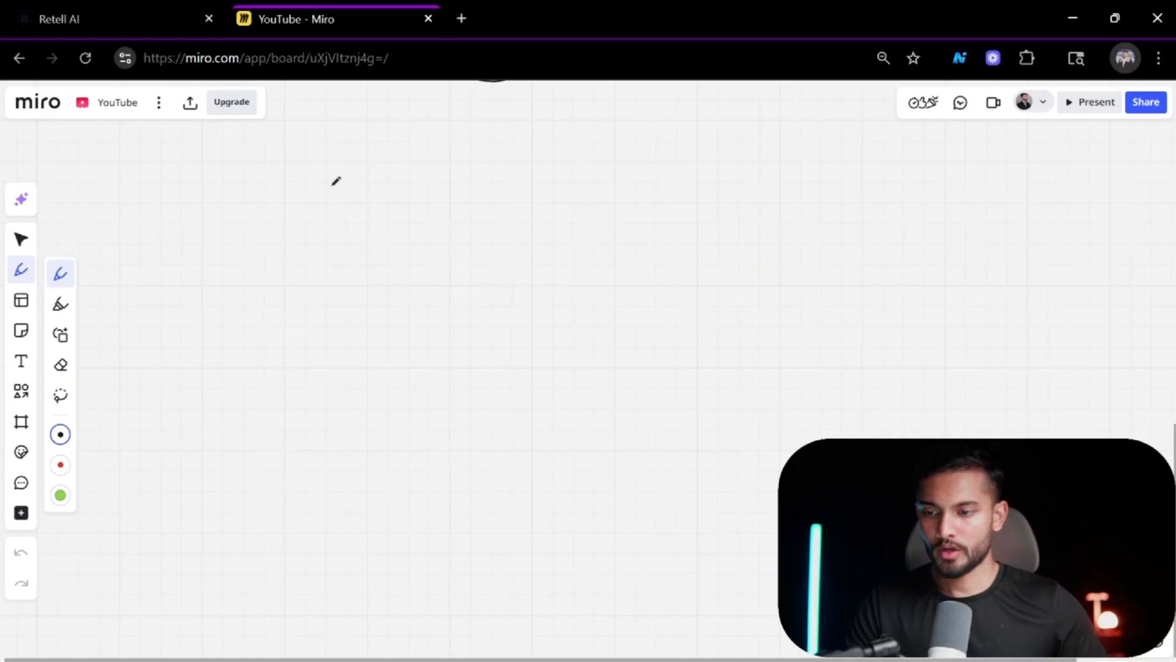
Handwrite the title 'Inbound AI Voice' on the board and underline it.
{"action": "left_click_drag", "start_coordinate": [333, 181], "coordinate": [332, 216]}
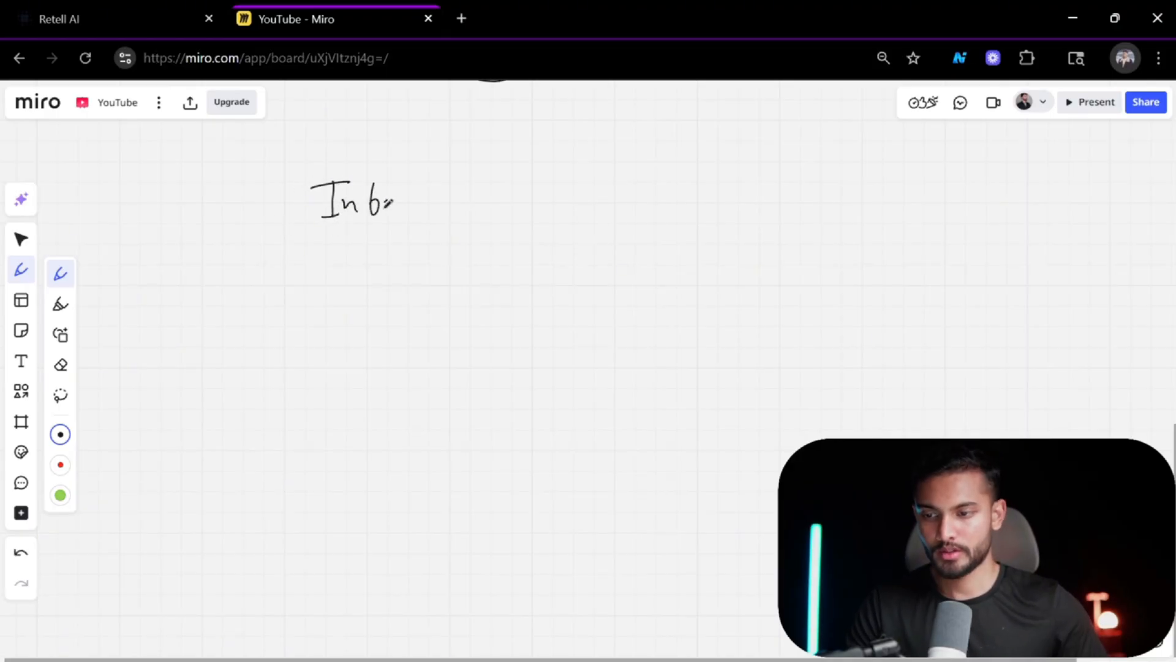
{"action": "left_click_drag", "start_coordinate": [439, 191], "coordinate": [435, 215]}
{"action": "left_click_drag", "start_coordinate": [464, 210], "coordinate": [491, 197]}
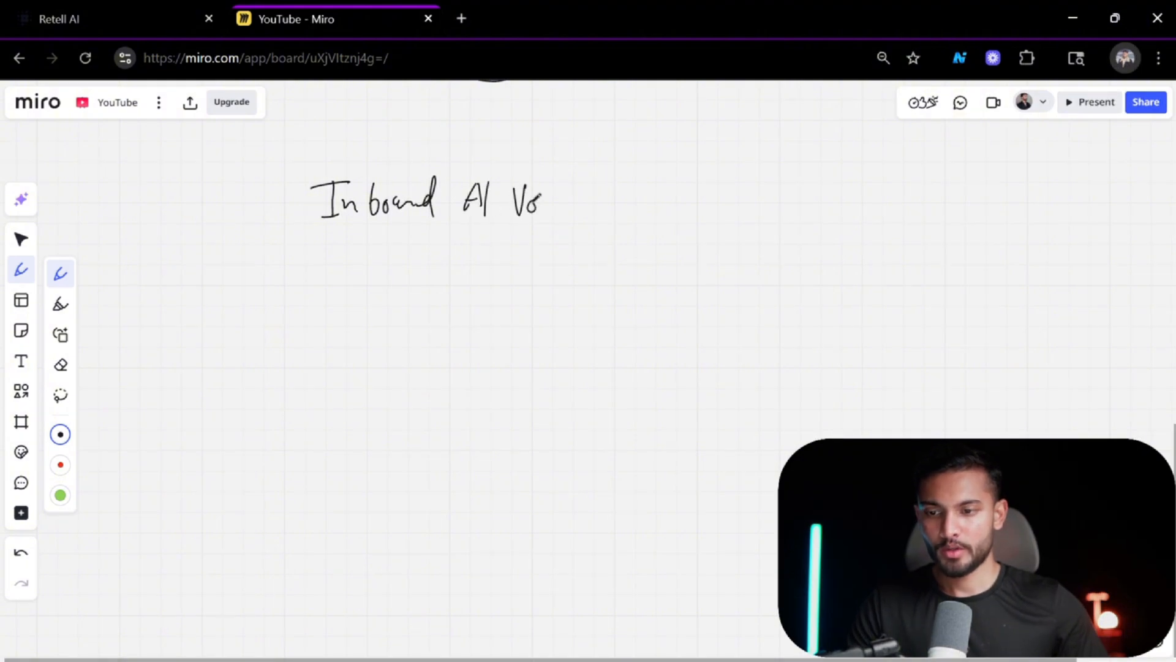
{"action": "left_click_drag", "start_coordinate": [361, 227], "coordinate": [553, 226]}
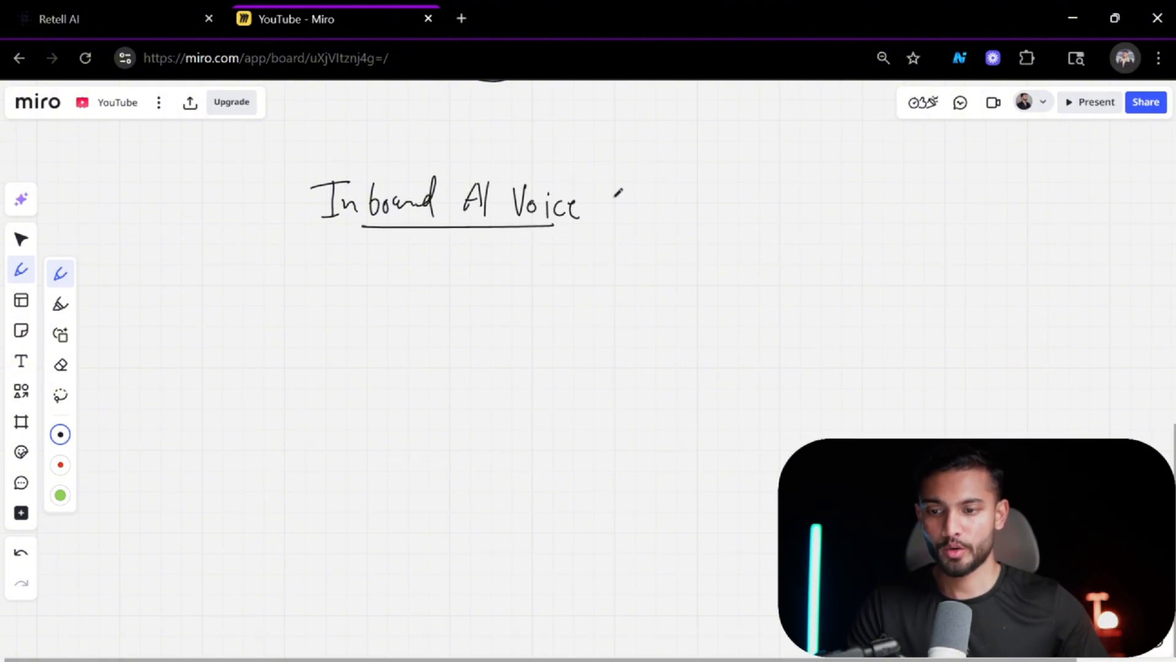
Draw a small arrow beside the title and handwrite 'Phone' with an underline.
{"action": "left_click_drag", "start_coordinate": [652, 158], "coordinate": [642, 192]}
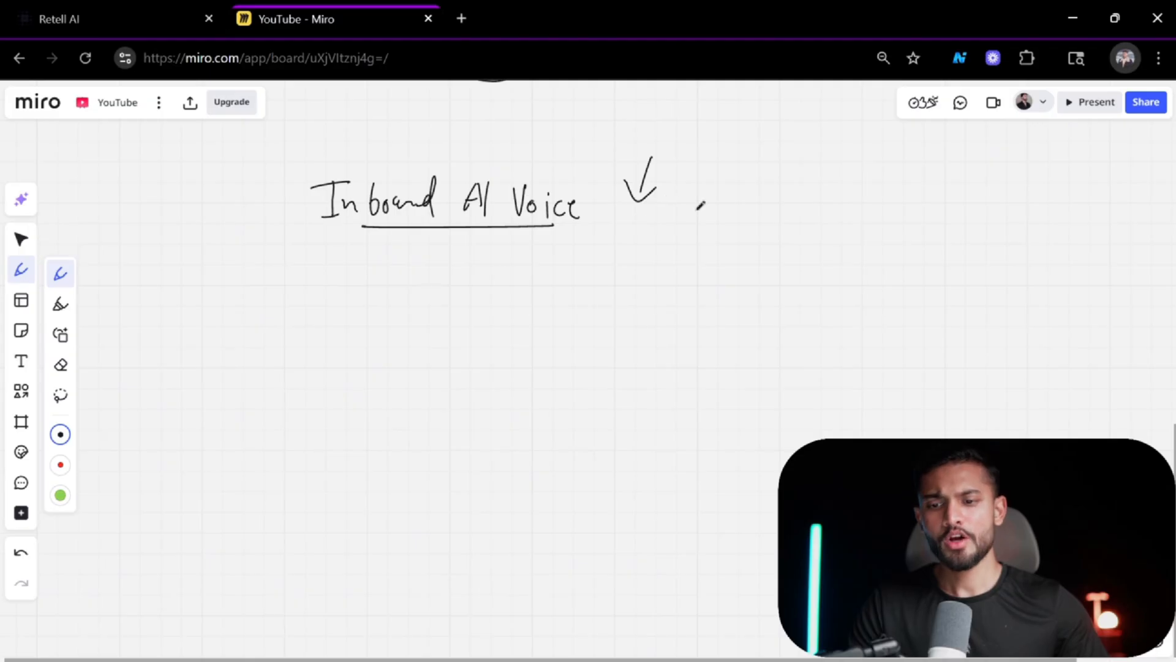
{"action": "left_click_drag", "start_coordinate": [712, 209], "coordinate": [723, 218]}
{"action": "left_click_drag", "start_coordinate": [739, 207], "coordinate": [755, 218]}
{"action": "mouse_move", "coordinate": [755, 216]}
{"action": "left_mouse_down"}
{"action": "mouse_move", "coordinate": [762, 210]}
{"action": "mouse_move", "coordinate": [762, 227]}
{"action": "left_mouse_up"}
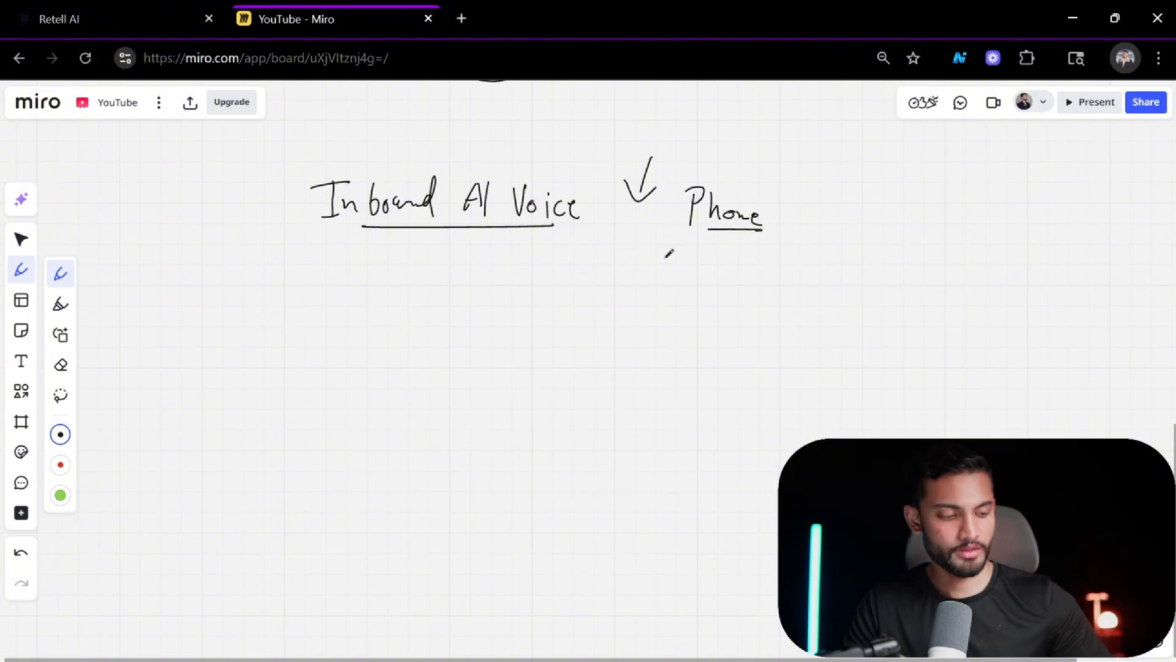
Extend the title's underline and draw a downward arrow beneath it.
{"action": "left_click_drag", "start_coordinate": [311, 233], "coordinate": [398, 231]}
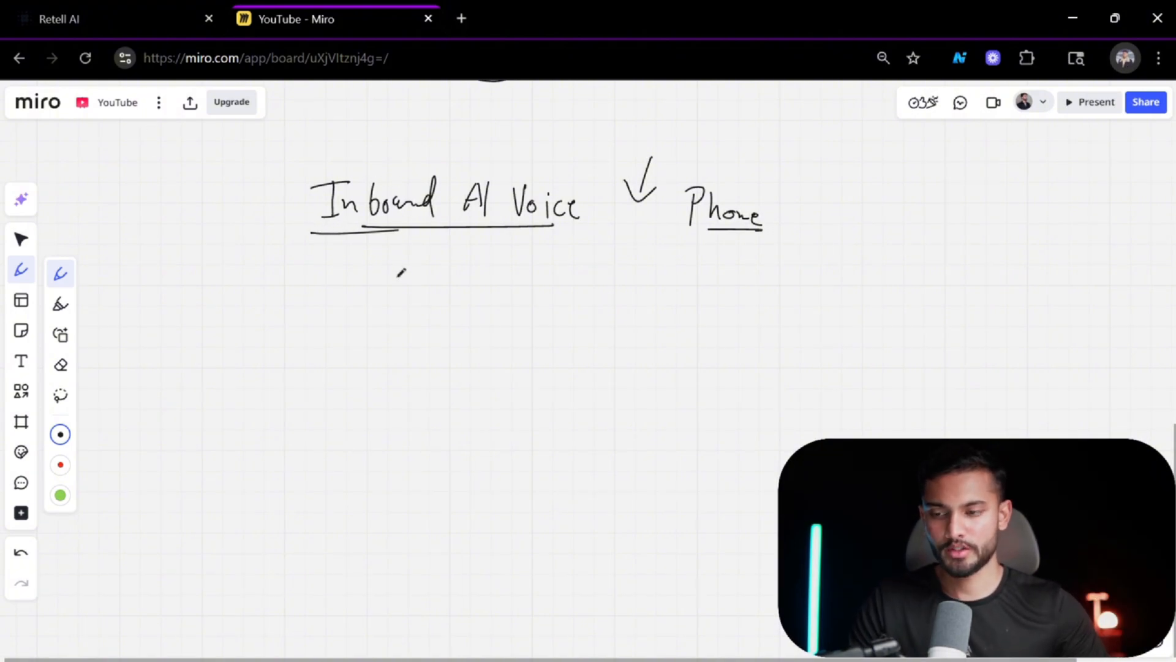
{"action": "mouse_move", "coordinate": [421, 236]}
{"action": "left_mouse_down"}
{"action": "mouse_move", "coordinate": [419, 295]}
{"action": "mouse_move", "coordinate": [436, 274]}
{"action": "left_mouse_up"}
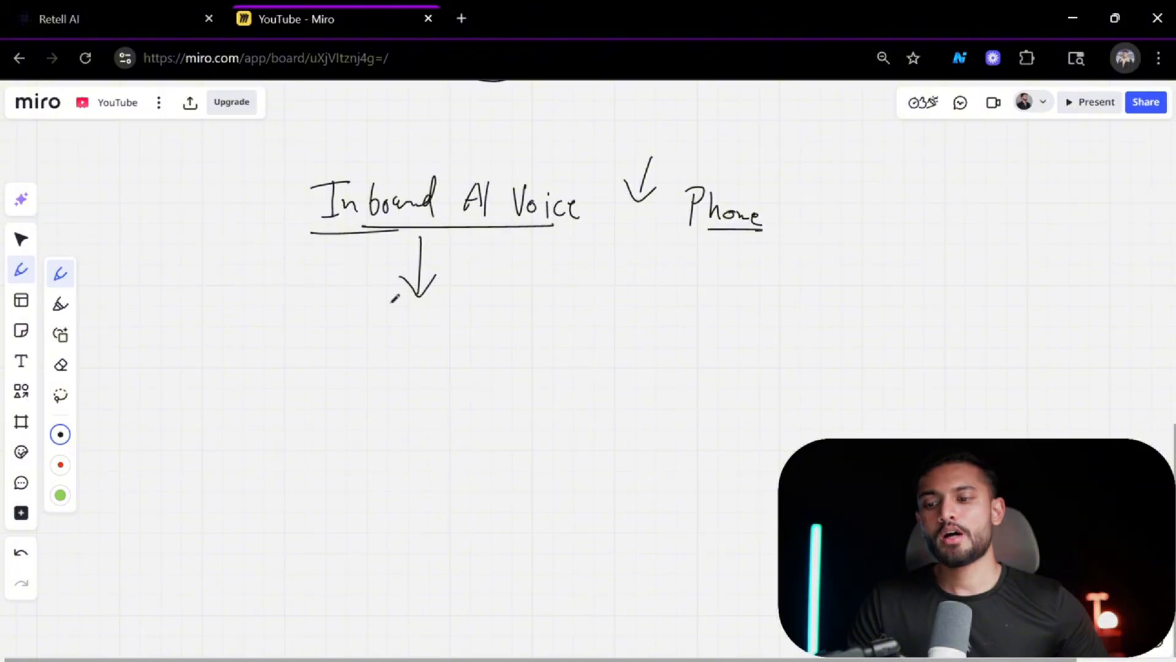
Draw a box below the arrow with two text lines sketched inside it.
{"action": "mouse_move", "coordinate": [360, 322]}
{"action": "left_mouse_down"}
{"action": "mouse_move", "coordinate": [349, 515]}
{"action": "mouse_move", "coordinate": [527, 467]}
{"action": "mouse_move", "coordinate": [522, 481]}
{"action": "left_mouse_up"}
{"action": "mouse_move", "coordinate": [354, 506]}
{"action": "left_mouse_down"}
{"action": "mouse_move", "coordinate": [530, 498]}
{"action": "mouse_move", "coordinate": [540, 440]}
{"action": "left_mouse_up"}
{"action": "left_click_drag", "start_coordinate": [378, 361], "coordinate": [489, 353]}
{"action": "left_click_drag", "start_coordinate": [390, 396], "coordinate": [458, 386]}
{"action": "left_click", "coordinate": [125, 19]}
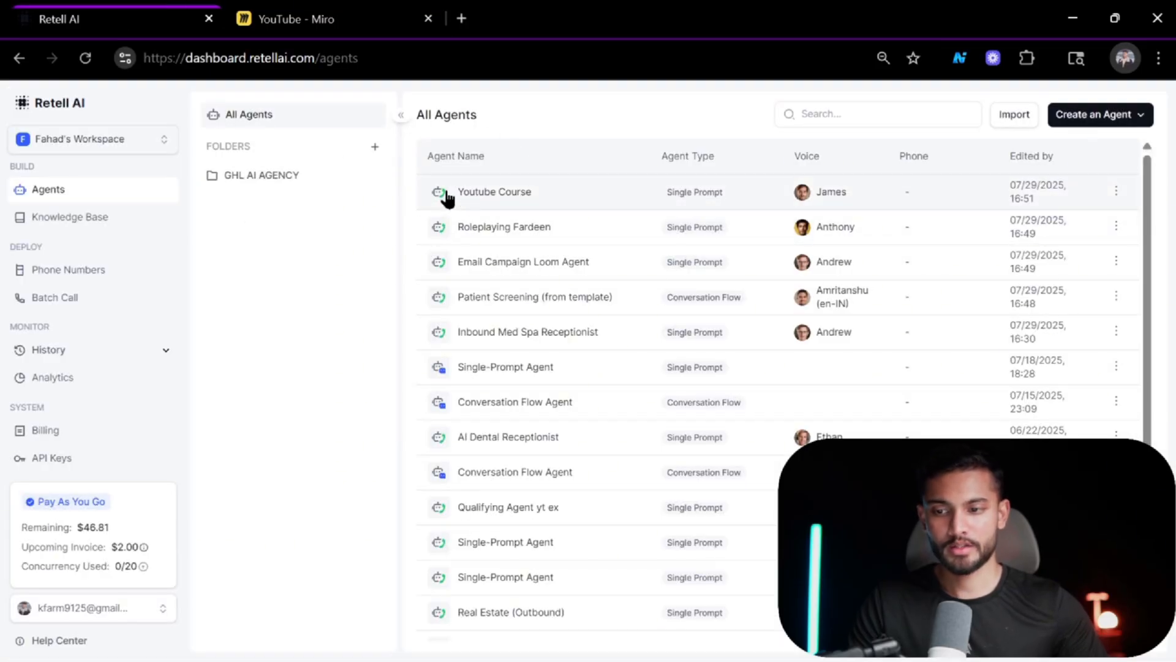
{"action": "left_click", "coordinate": [368, 28]}
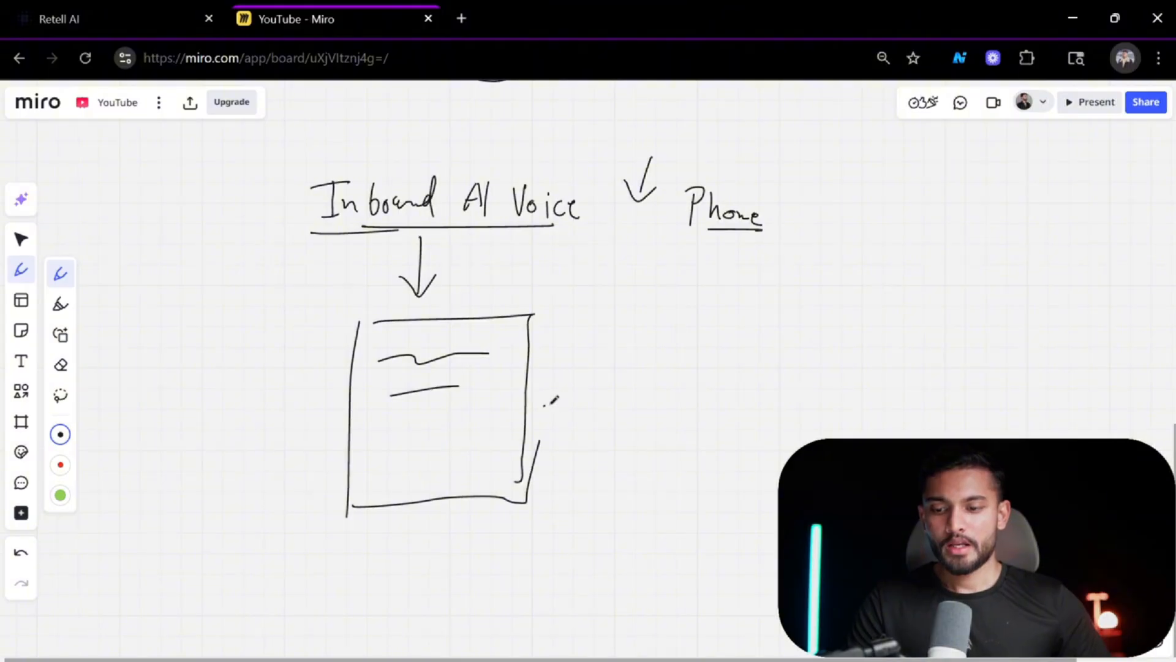
Draw an arrow from the box to a second box on its right.
{"action": "left_click_drag", "start_coordinate": [543, 406], "coordinate": [630, 413]}
{"action": "mouse_move", "coordinate": [602, 392]}
{"action": "left_mouse_down"}
{"action": "mouse_move", "coordinate": [625, 399]}
{"action": "mouse_move", "coordinate": [615, 436]}
{"action": "left_mouse_up"}
{"action": "left_click_drag", "start_coordinate": [662, 372], "coordinate": [653, 467]}
{"action": "mouse_move", "coordinate": [669, 354]}
{"action": "left_mouse_down"}
{"action": "mouse_move", "coordinate": [772, 354]}
{"action": "mouse_move", "coordinate": [804, 449]}
{"action": "left_mouse_up"}
{"action": "left_click_drag", "start_coordinate": [655, 456], "coordinate": [780, 481]}
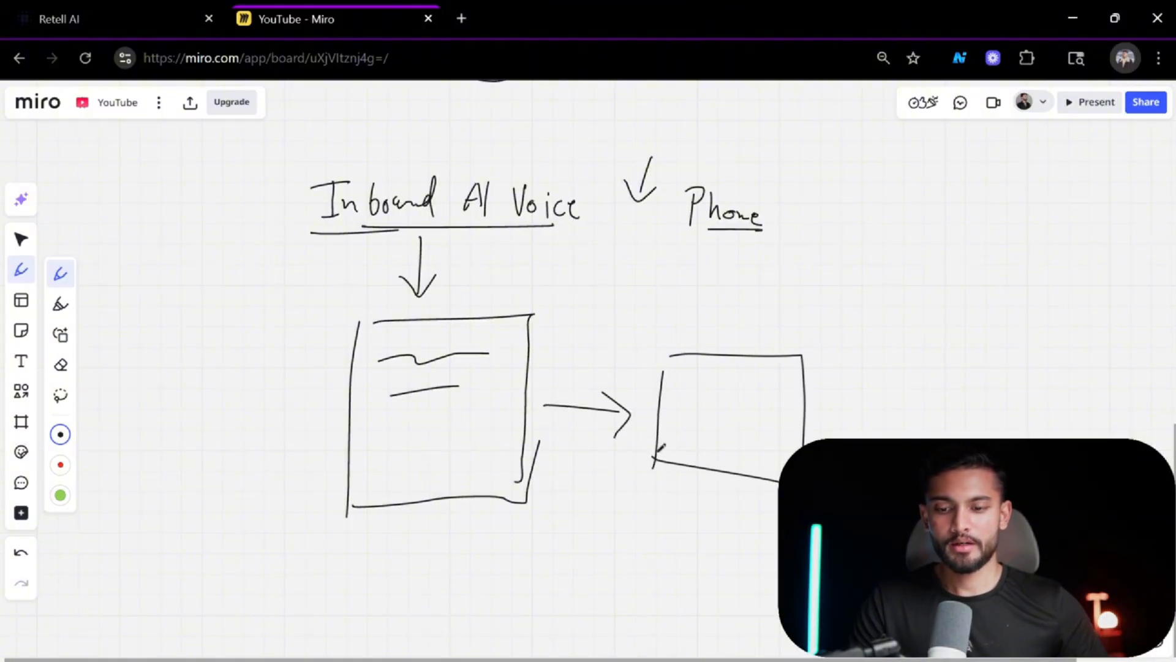
Write 'CRM' inside the second box and label it 'GHL' with an underline above.
{"action": "left_click_drag", "start_coordinate": [704, 402], "coordinate": [700, 431]}
{"action": "mouse_move", "coordinate": [712, 402]}
{"action": "left_mouse_down"}
{"action": "mouse_move", "coordinate": [711, 432]}
{"action": "mouse_move", "coordinate": [770, 435]}
{"action": "left_mouse_up"}
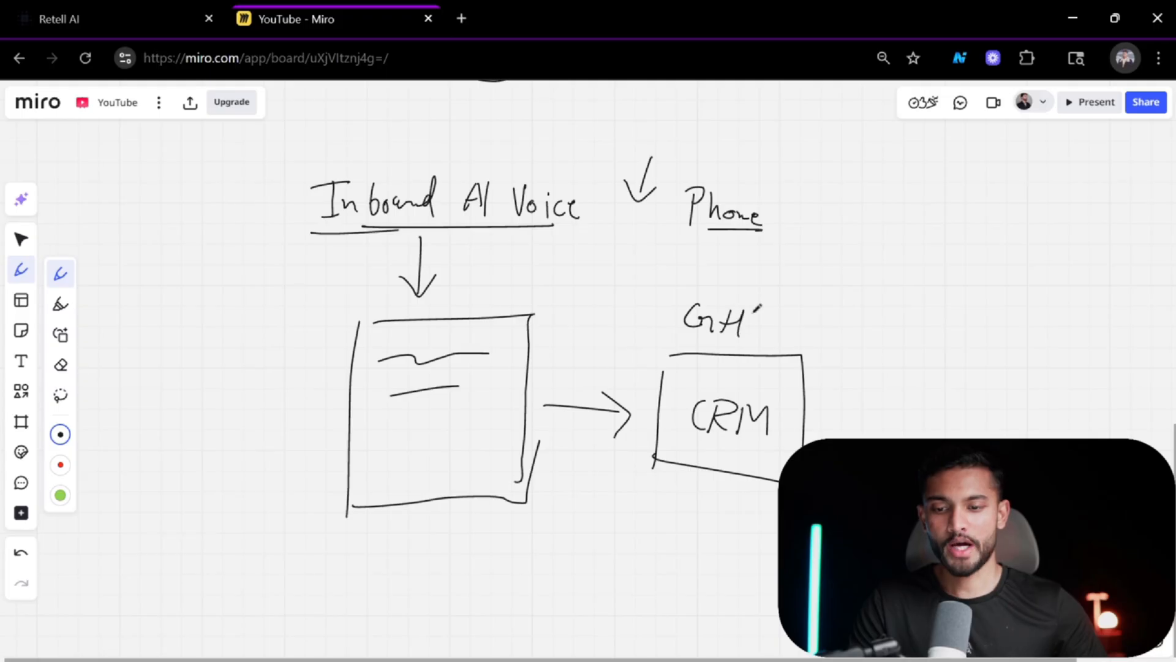
{"action": "left_click_drag", "start_coordinate": [748, 306], "coordinate": [763, 336]}
{"action": "left_click_drag", "start_coordinate": [682, 339], "coordinate": [762, 337]}
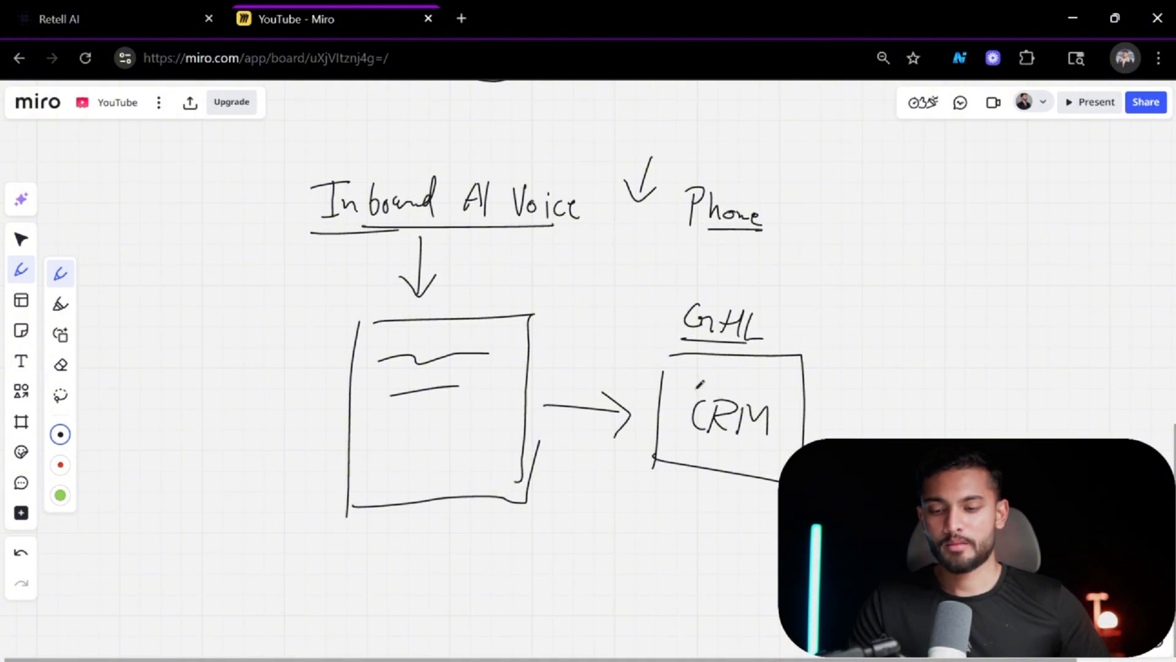
Draw a return arrow from the CRM box to the first box and label the first box 'Retell'.
{"action": "scroll", "coordinate": [783, 384], "scroll_direction": "down", "scroll_amount": 3}
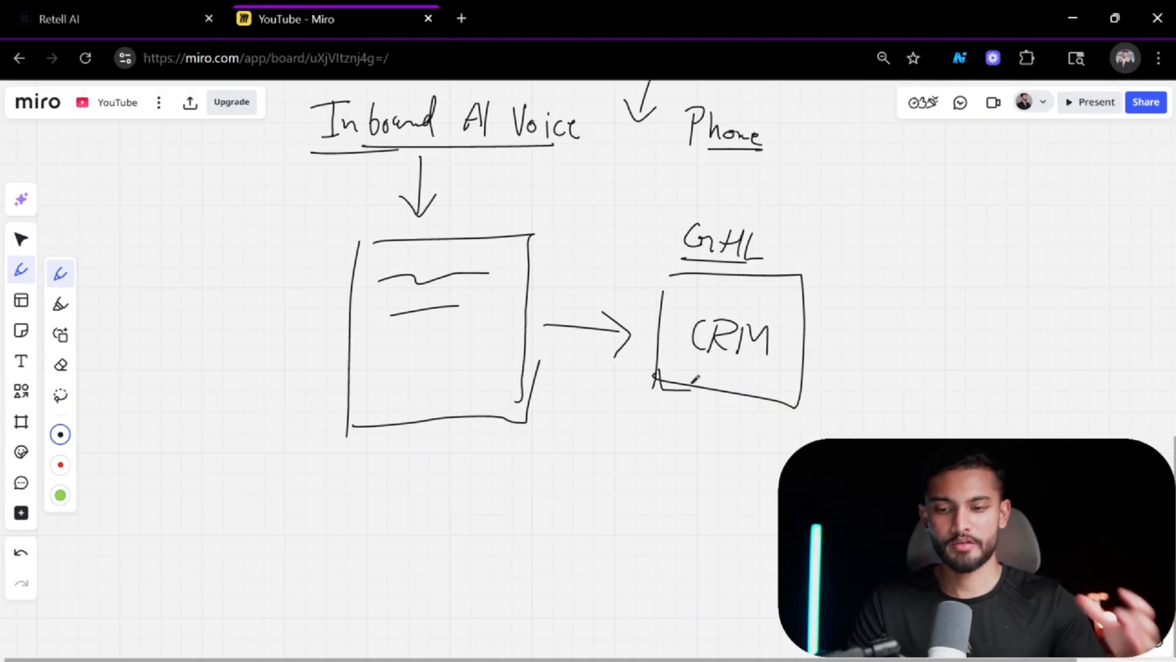
{"action": "mouse_move", "coordinate": [621, 377]}
{"action": "left_mouse_down"}
{"action": "mouse_move", "coordinate": [554, 365]}
{"action": "mouse_move", "coordinate": [577, 397]}
{"action": "left_mouse_up"}
{"action": "mouse_move", "coordinate": [353, 191]}
{"action": "left_mouse_down"}
{"action": "mouse_move", "coordinate": [380, 227]}
{"action": "mouse_move", "coordinate": [433, 206]}
{"action": "mouse_move", "coordinate": [440, 232]}
{"action": "left_mouse_up"}
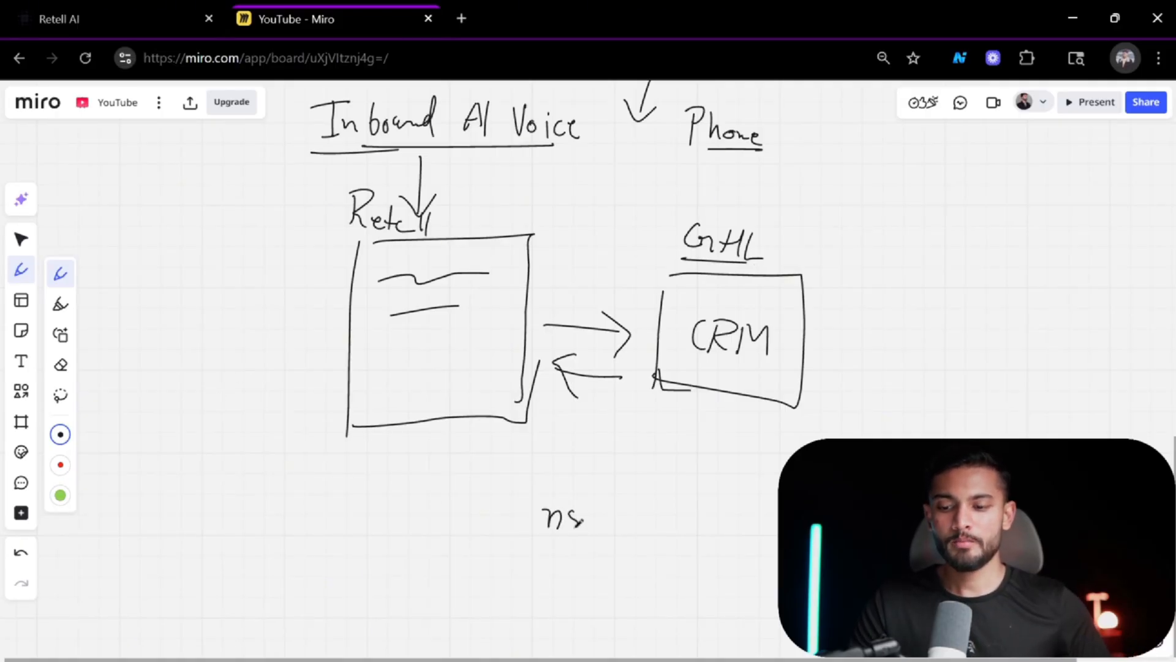
Handwrite 'n8n' below the two boxes, underline it and enclose it in a box.
{"action": "left_click_drag", "start_coordinate": [583, 523], "coordinate": [571, 508]}
{"action": "left_click_drag", "start_coordinate": [587, 514], "coordinate": [603, 519]}
{"action": "left_click_drag", "start_coordinate": [530, 550], "coordinate": [617, 545]}
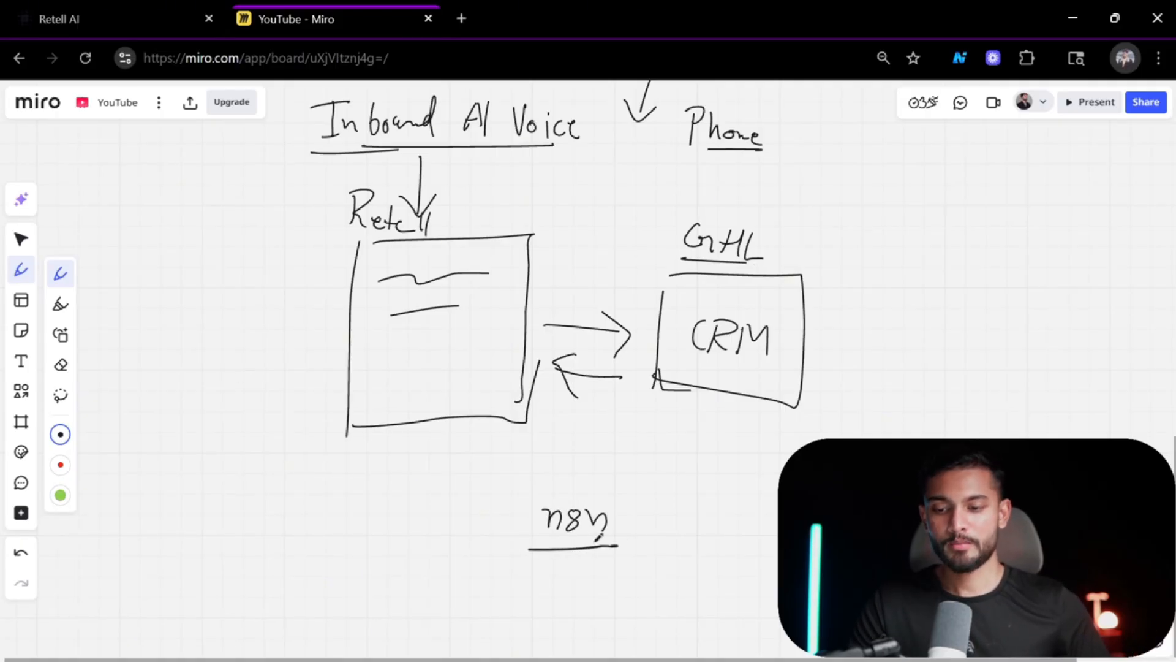
{"action": "mouse_move", "coordinate": [531, 497]}
{"action": "left_mouse_down"}
{"action": "mouse_move", "coordinate": [530, 551]}
{"action": "mouse_move", "coordinate": [608, 543]}
{"action": "mouse_move", "coordinate": [606, 557]}
{"action": "left_mouse_up"}
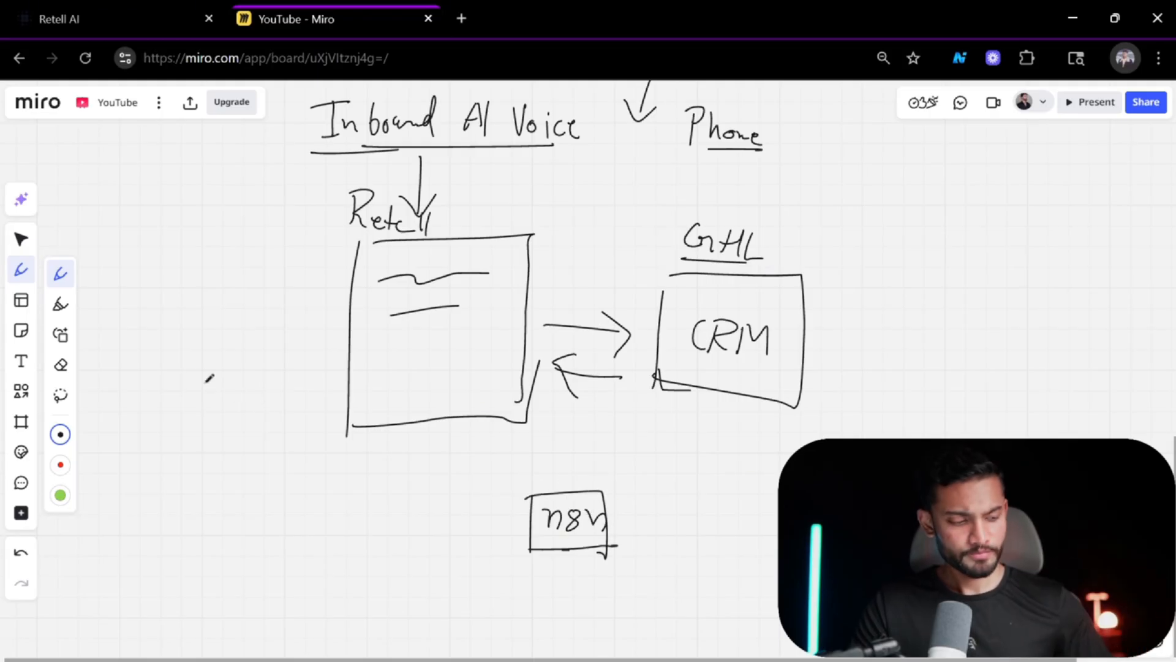
Draw two more horizontal lines inside the Retell box to represent its contents.
{"action": "left_click_drag", "start_coordinate": [377, 354], "coordinate": [470, 342]}
{"action": "left_click_drag", "start_coordinate": [383, 383], "coordinate": [494, 376]}
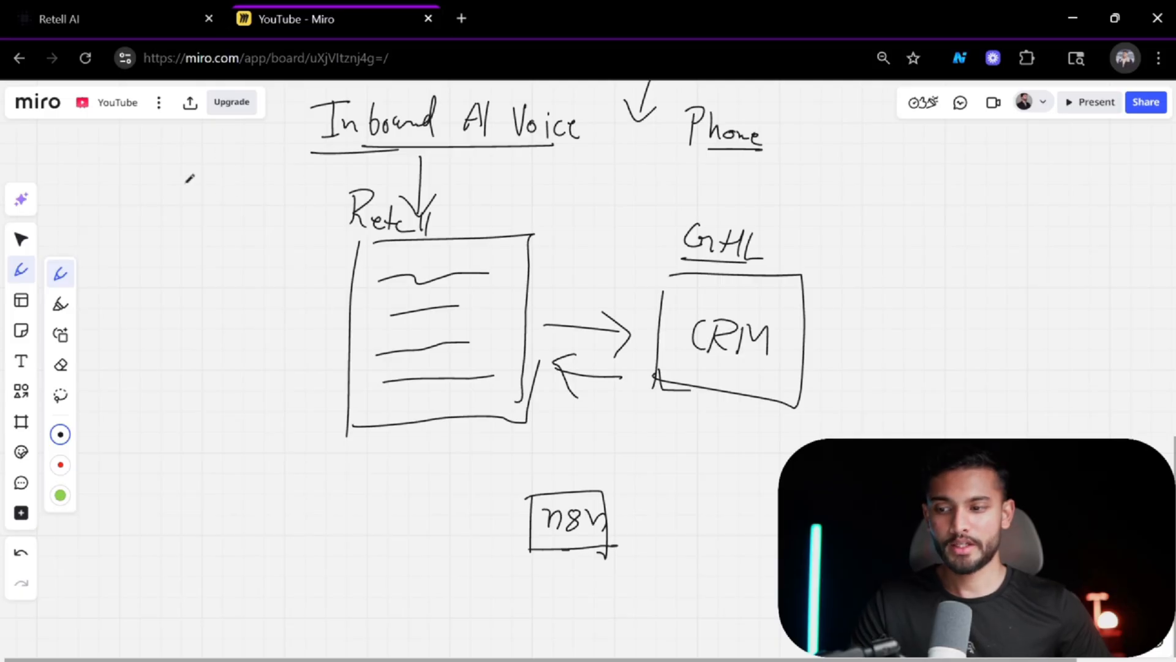
Write 'Lead' above left of Retell with an arrow pointing to Retell and a curved arrow into the box.
{"action": "mouse_move", "coordinate": [163, 162]}
{"action": "left_mouse_down"}
{"action": "mouse_move", "coordinate": [165, 186]}
{"action": "mouse_move", "coordinate": [251, 182]}
{"action": "left_mouse_up"}
{"action": "mouse_move", "coordinate": [169, 214]}
{"action": "left_mouse_down"}
{"action": "mouse_move", "coordinate": [251, 195]}
{"action": "mouse_move", "coordinate": [306, 211]}
{"action": "left_mouse_up"}
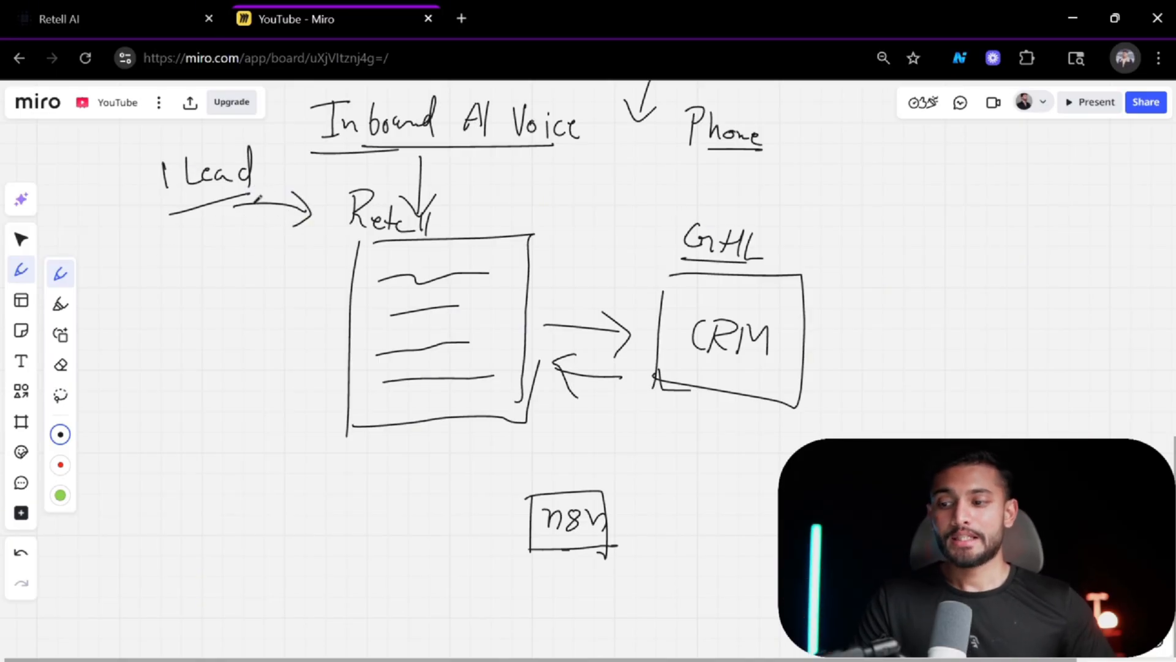
{"action": "mouse_move", "coordinate": [183, 225]}
{"action": "left_mouse_down"}
{"action": "mouse_move", "coordinate": [245, 303]}
{"action": "mouse_move", "coordinate": [265, 280]}
{"action": "left_mouse_up"}
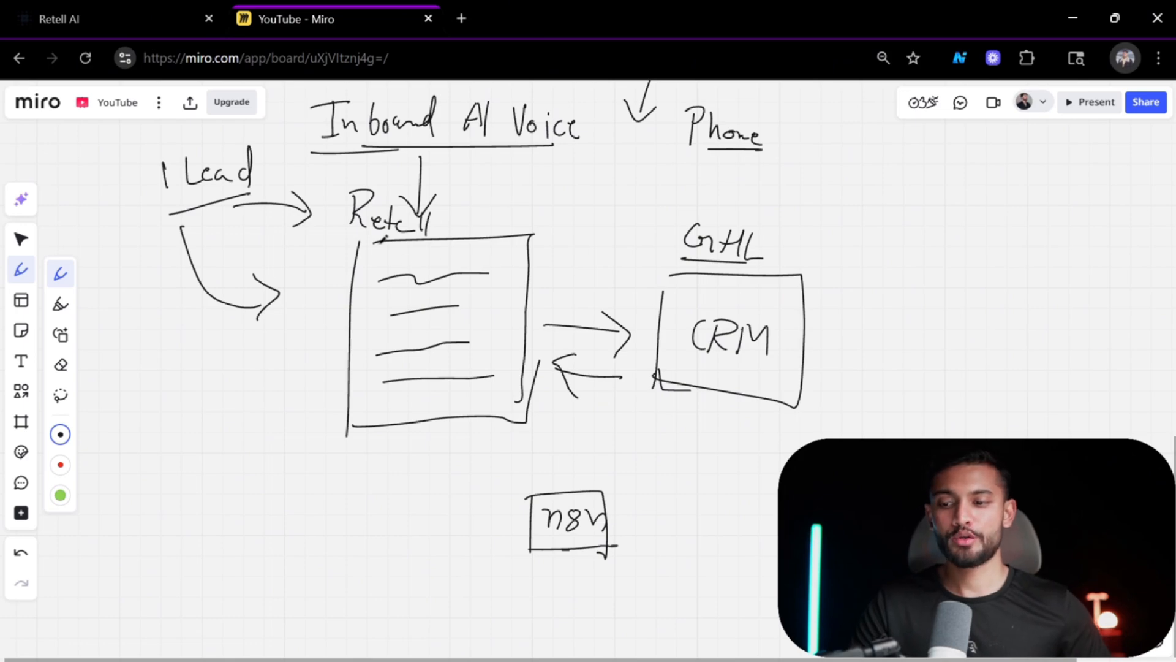
Underline the top of the Retell box and draw a curved arrow from it to the GHL label.
{"action": "left_click_drag", "start_coordinate": [340, 252], "coordinate": [444, 244]}
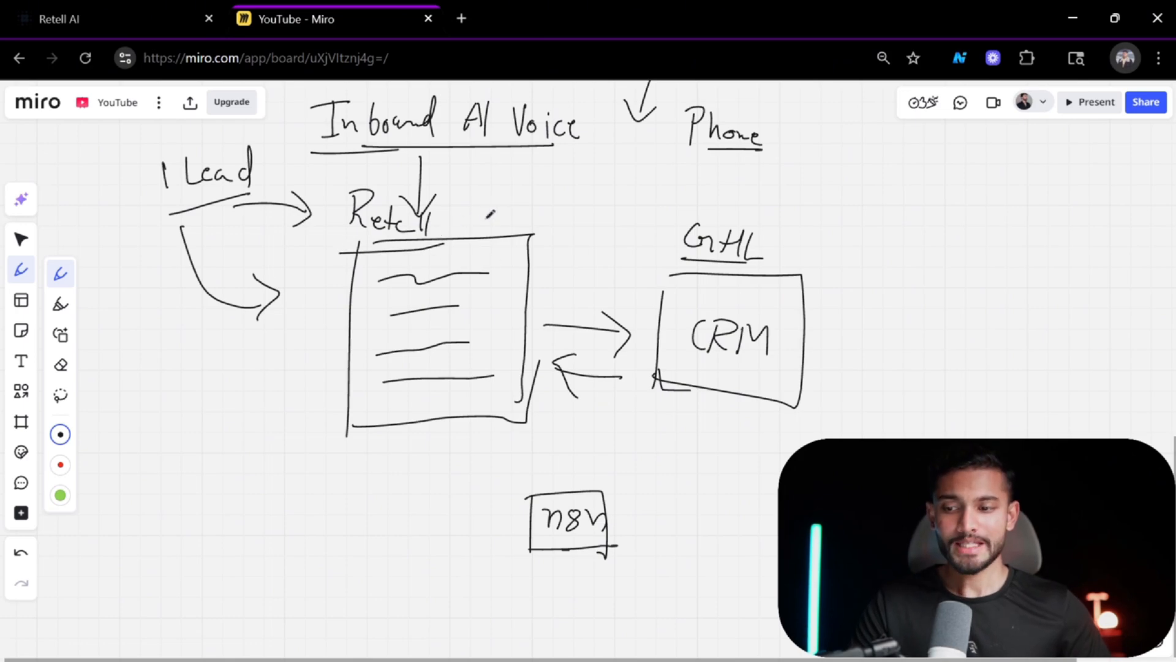
{"action": "left_click_drag", "start_coordinate": [526, 228], "coordinate": [632, 272]}
{"action": "left_click_drag", "start_coordinate": [617, 248], "coordinate": [610, 283]}
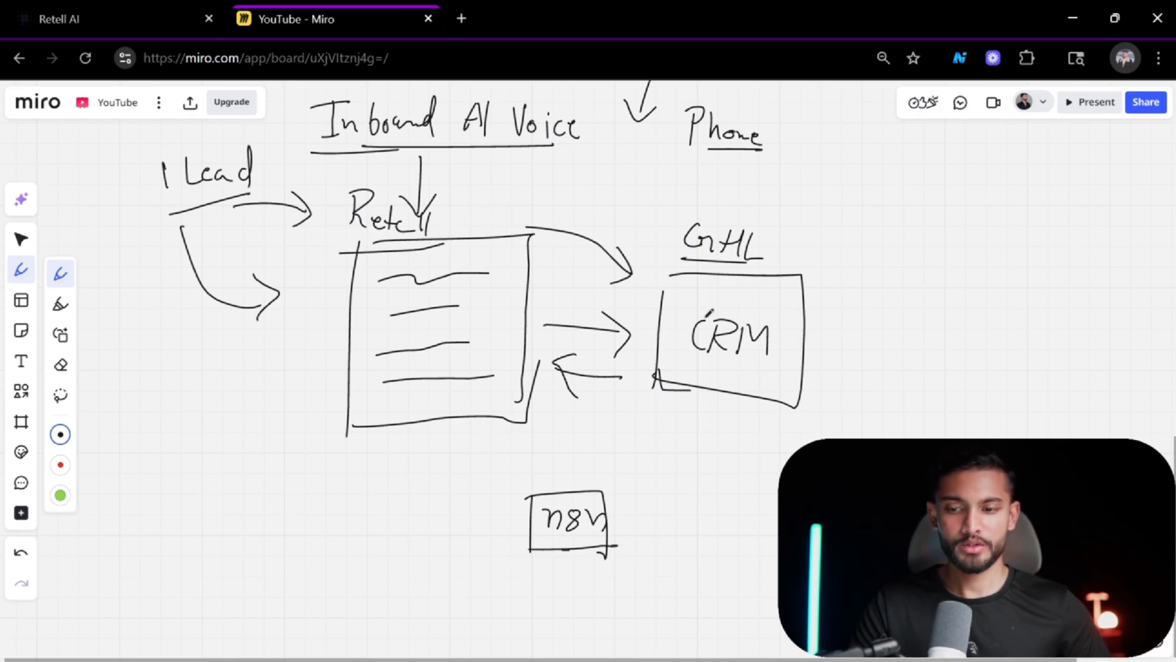
Draw a small box to the right of the CRM box and label it 'Store'.
{"action": "mouse_move", "coordinate": [841, 343]}
{"action": "left_mouse_down"}
{"action": "mouse_move", "coordinate": [892, 338]}
{"action": "mouse_move", "coordinate": [916, 399]}
{"action": "left_mouse_up"}
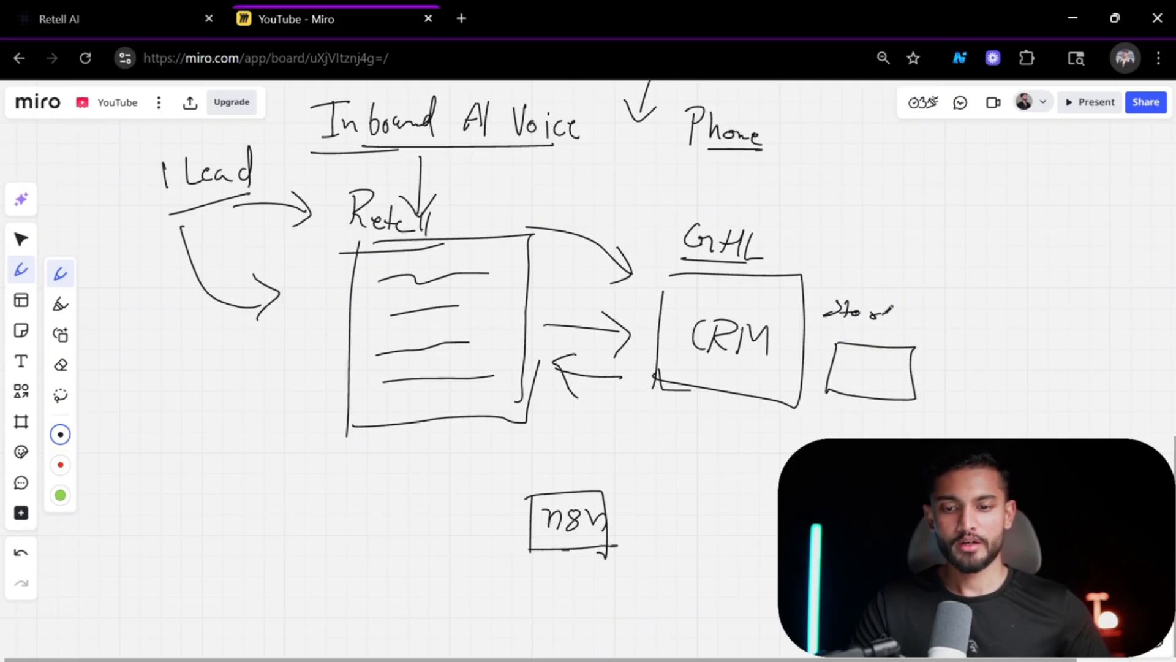
{"action": "left_click_drag", "start_coordinate": [872, 315], "coordinate": [894, 326]}
{"action": "left_click_drag", "start_coordinate": [828, 377], "coordinate": [825, 386]}
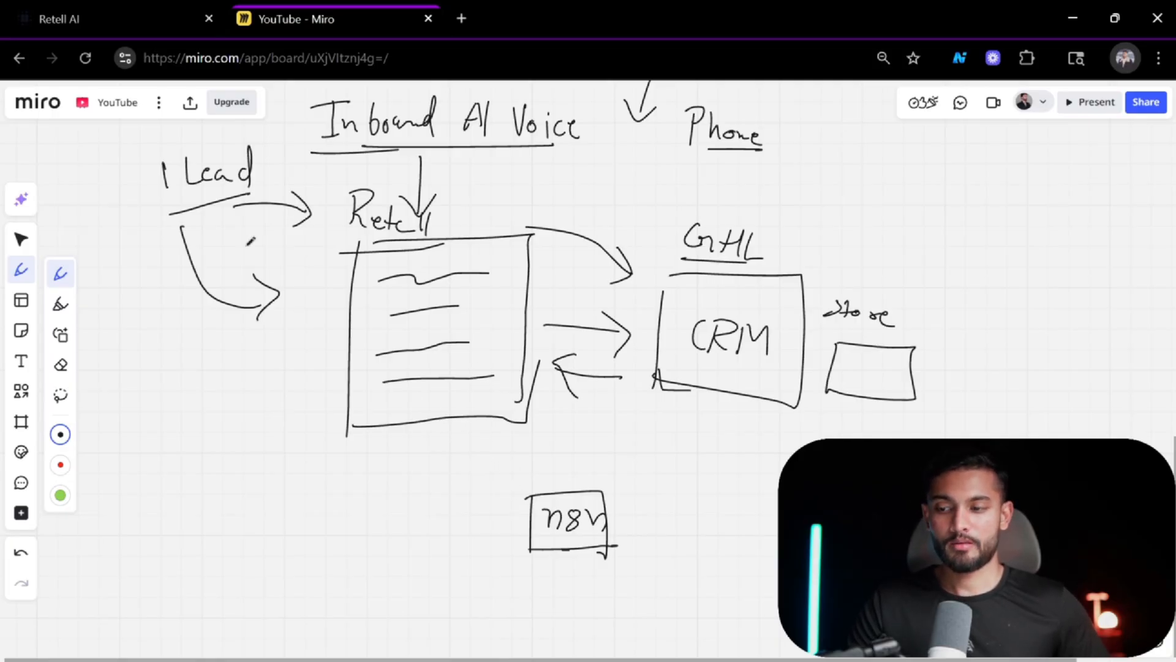
Enclose the 'Lead' label in a box and draw an ellipse around the n8n box.
{"action": "left_click_drag", "start_coordinate": [156, 193], "coordinate": [157, 225]}
{"action": "mouse_move", "coordinate": [161, 152]}
{"action": "left_mouse_down"}
{"action": "mouse_move", "coordinate": [237, 142]}
{"action": "mouse_move", "coordinate": [239, 164]}
{"action": "left_mouse_up"}
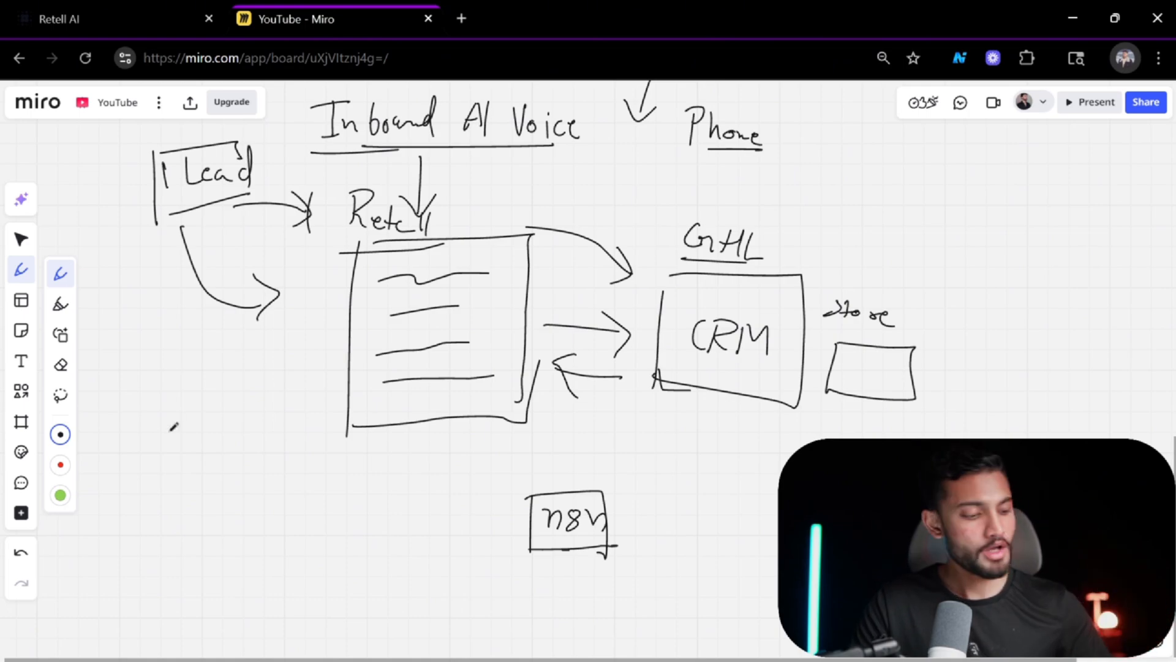
{"action": "mouse_move", "coordinate": [615, 467]}
{"action": "left_mouse_down"}
{"action": "mouse_move", "coordinate": [652, 551]}
{"action": "mouse_move", "coordinate": [514, 485]}
{"action": "left_mouse_up"}
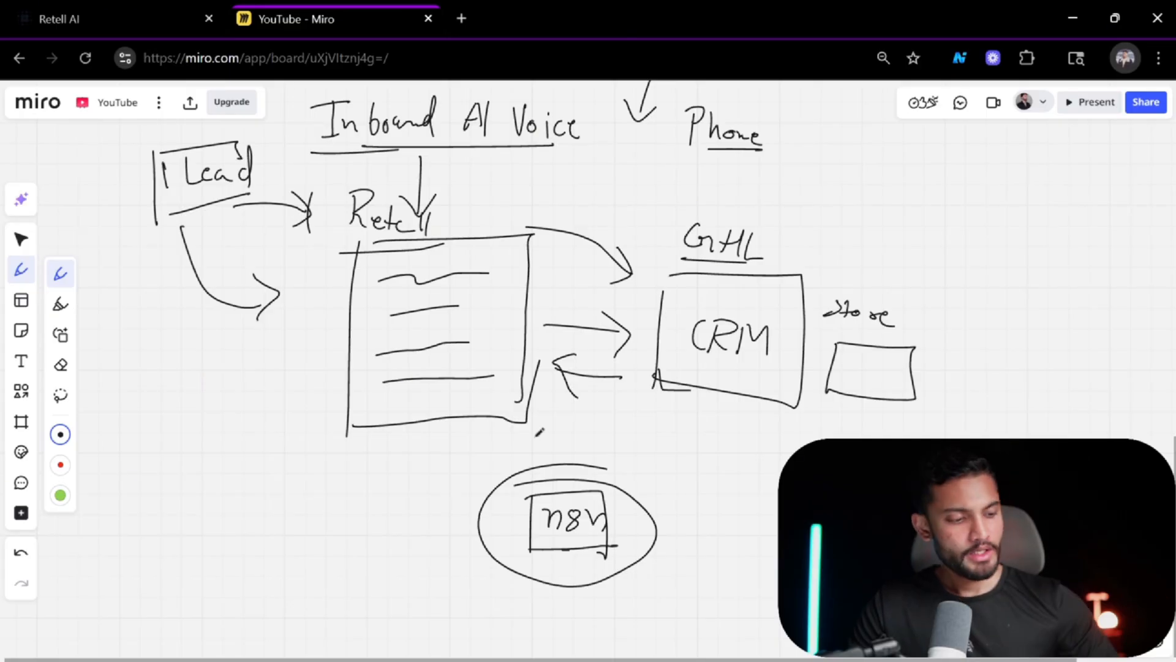
Switch to the Retell AI dashboard and browse the Batch Call page and the History section.
{"action": "left_click", "coordinate": [112, 21]}
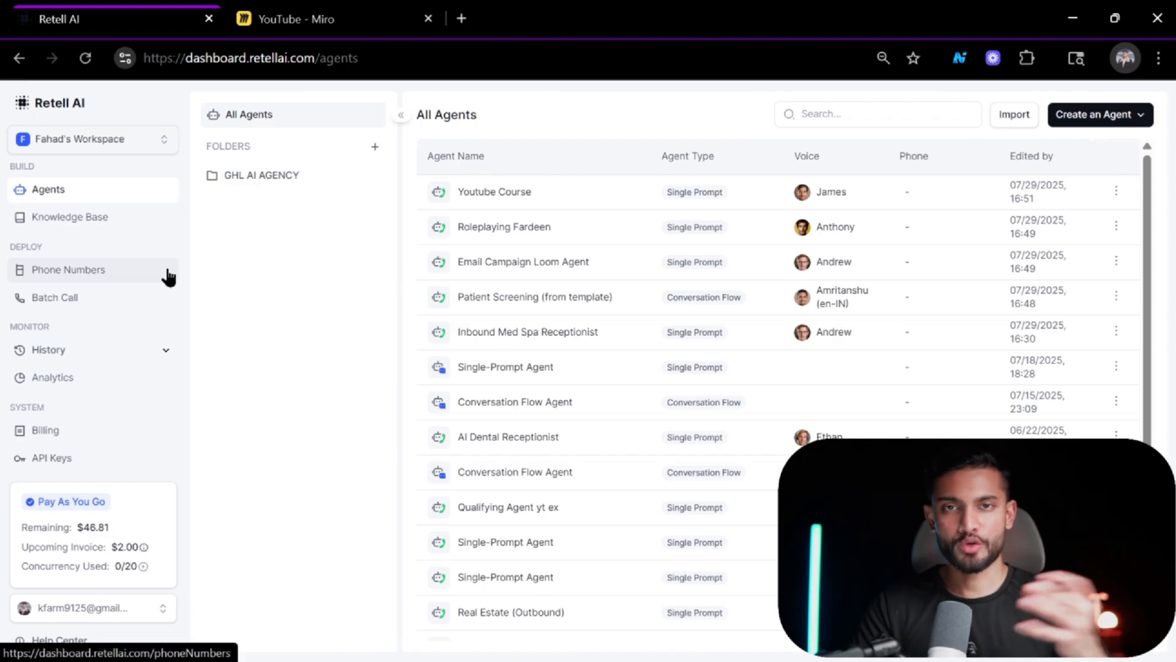
{"action": "left_click", "coordinate": [77, 303]}
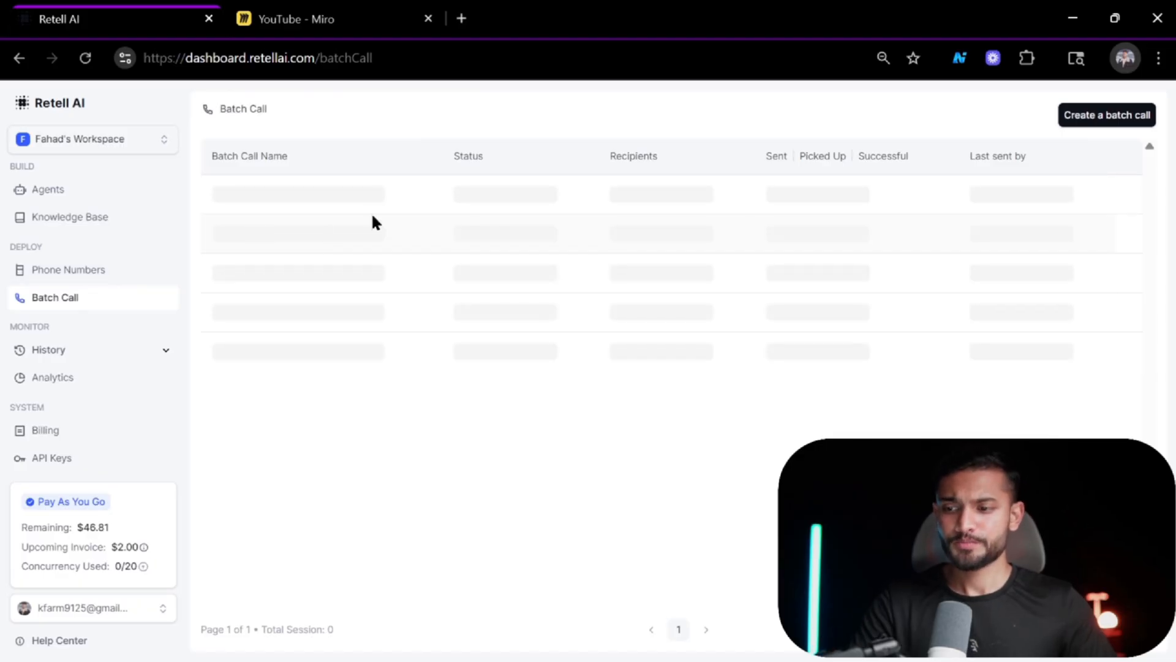
{"action": "left_click", "coordinate": [126, 349]}
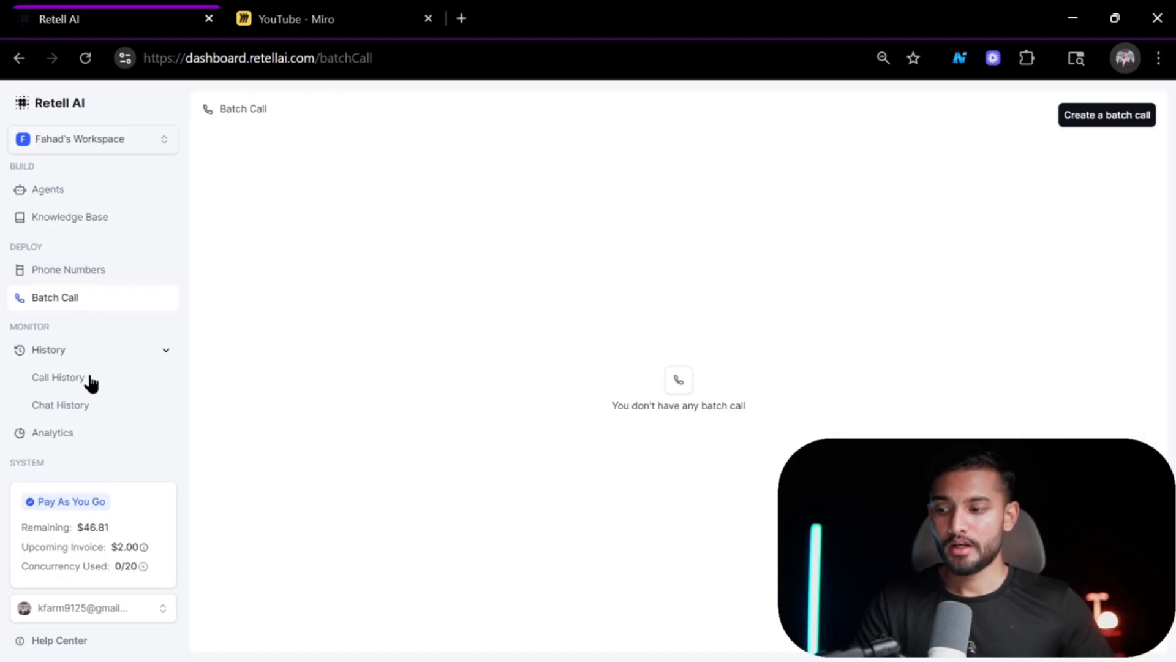
{"action": "scroll", "coordinate": [158, 278], "scroll_direction": "down", "scroll_amount": 2}
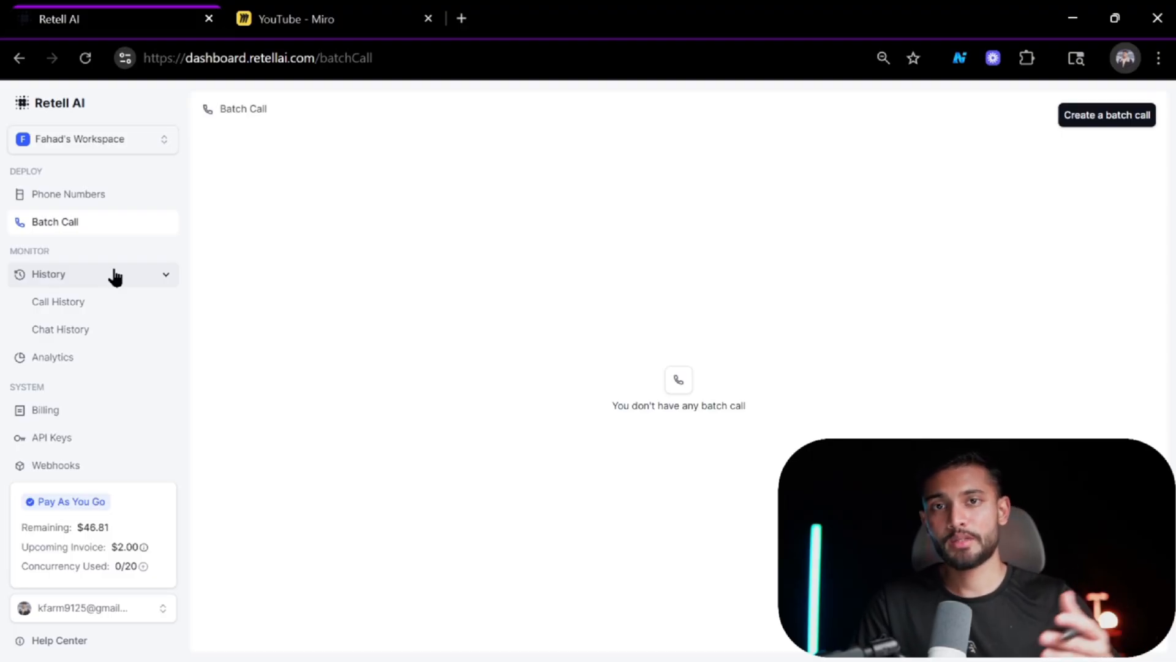
{"action": "scroll", "coordinate": [115, 277], "scroll_direction": "up", "scroll_amount": 2}
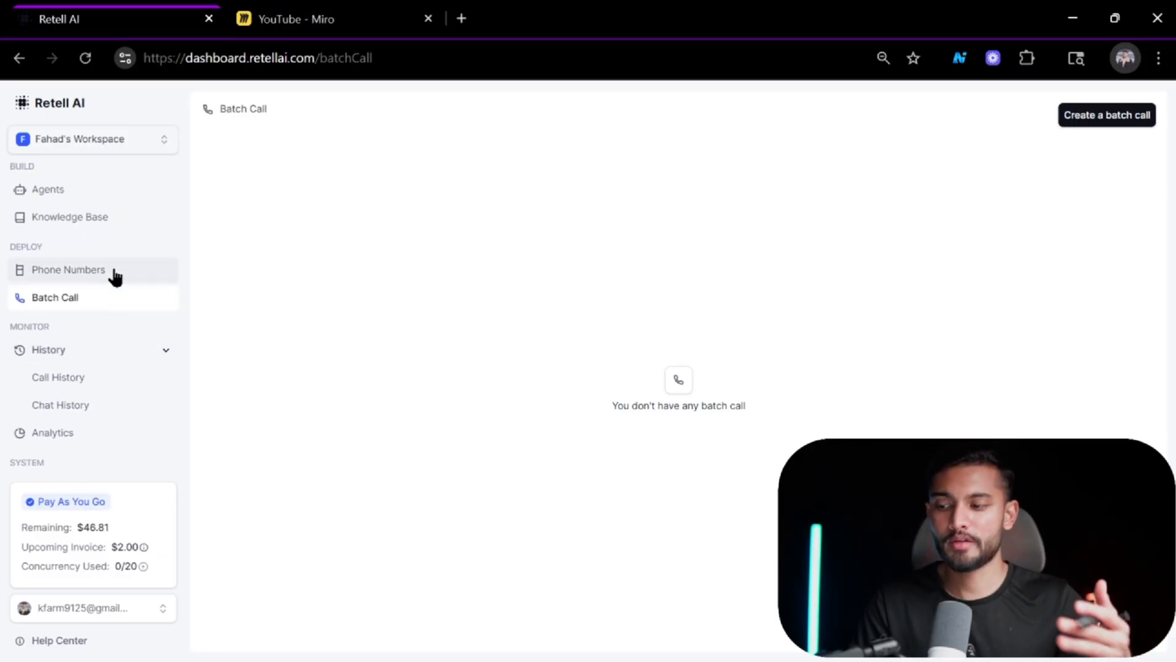
{"action": "scroll", "coordinate": [115, 277], "scroll_direction": "down", "scroll_amount": 2}
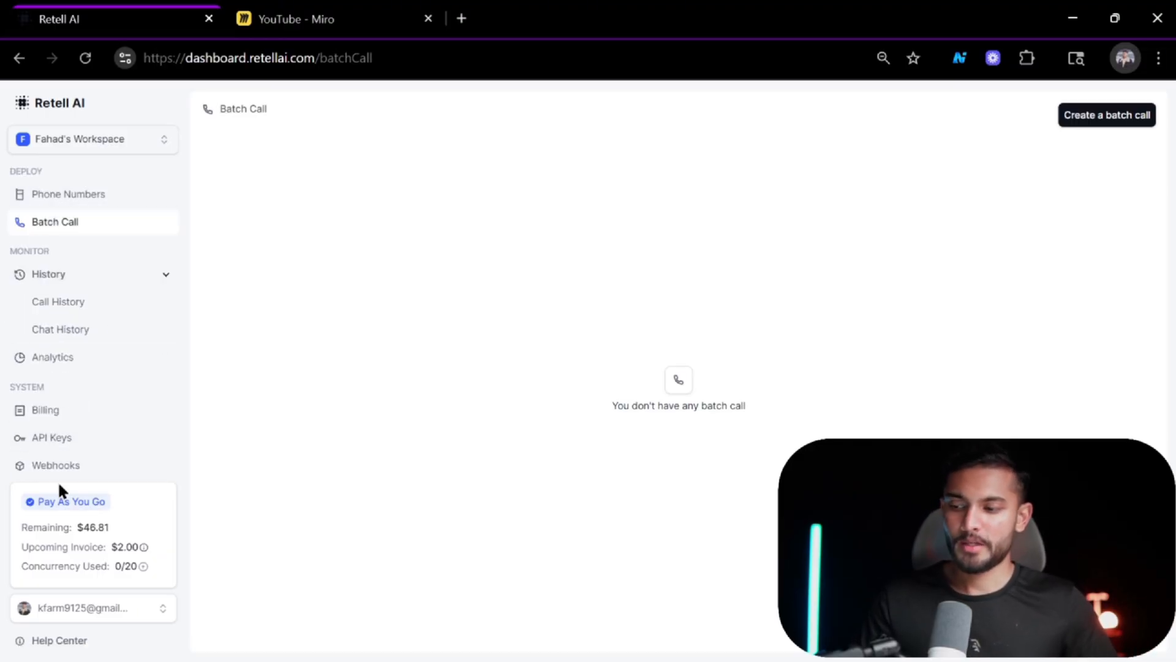
{"action": "scroll", "coordinate": [104, 273], "scroll_direction": "up", "scroll_amount": 2}
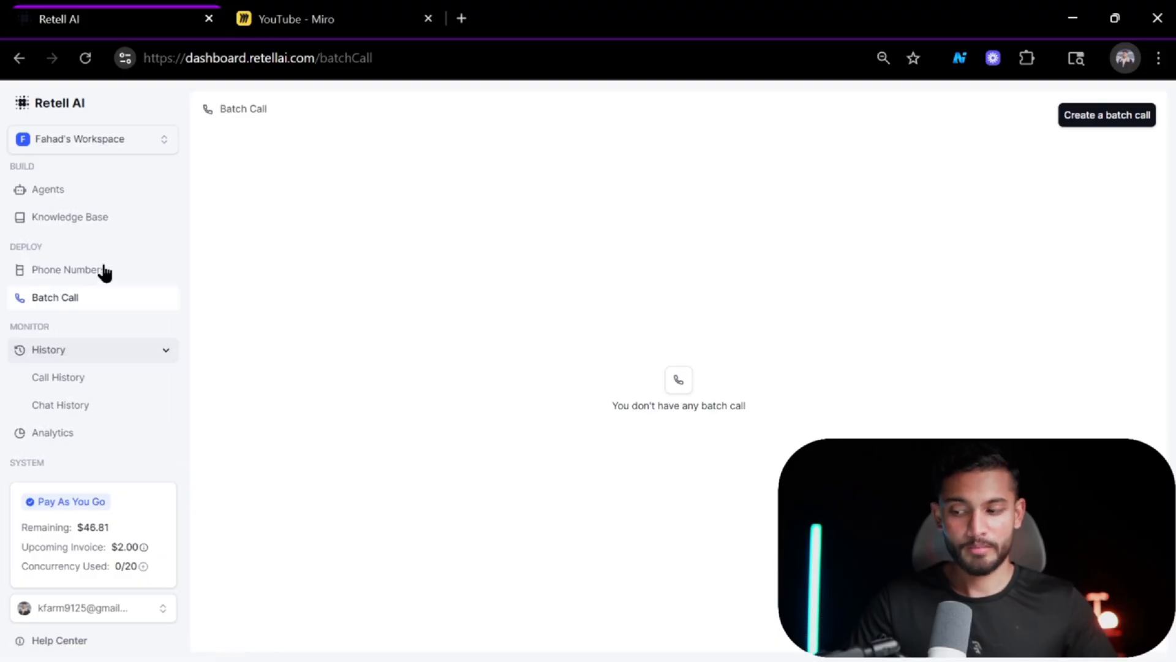
Open the Youtube Course agent and set its LLM to GPT 4o with the Default tier.
{"action": "left_click", "coordinate": [46, 188]}
{"action": "left_click", "coordinate": [467, 196]}
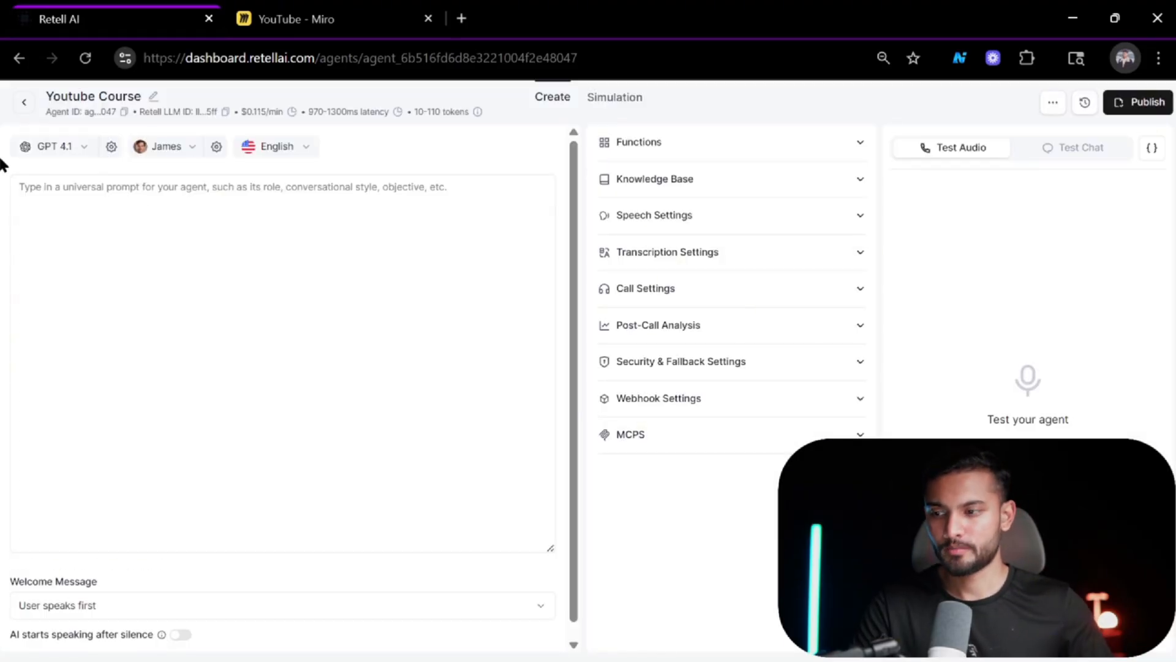
{"action": "left_click", "coordinate": [65, 149]}
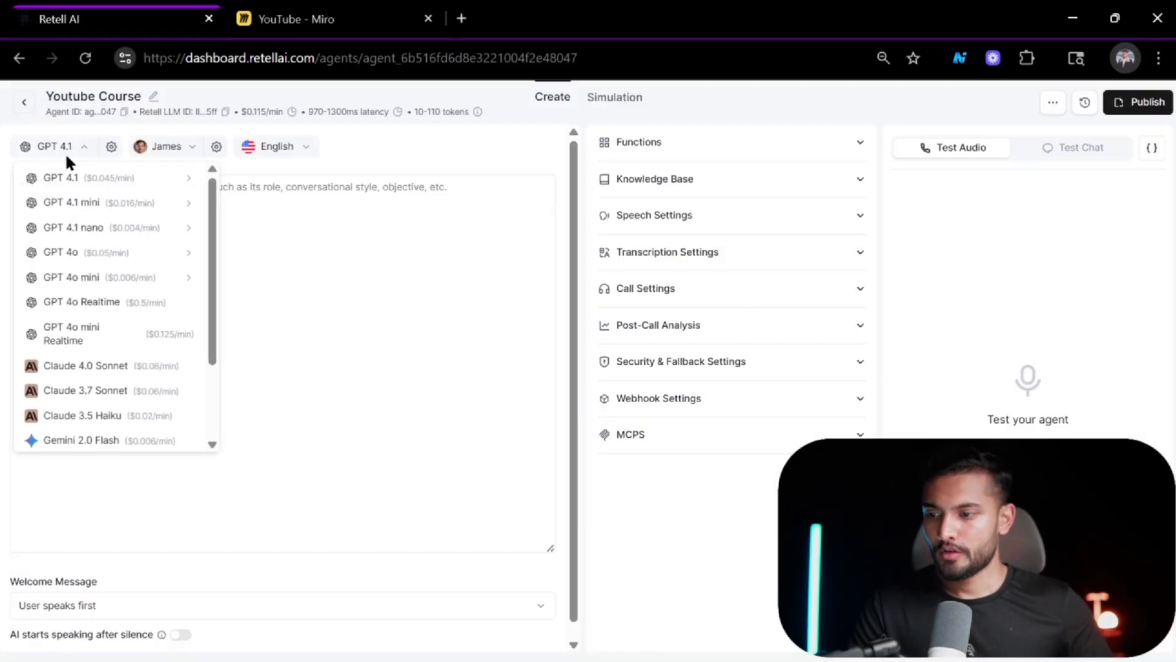
{"action": "mouse_move", "coordinate": [83, 179]}
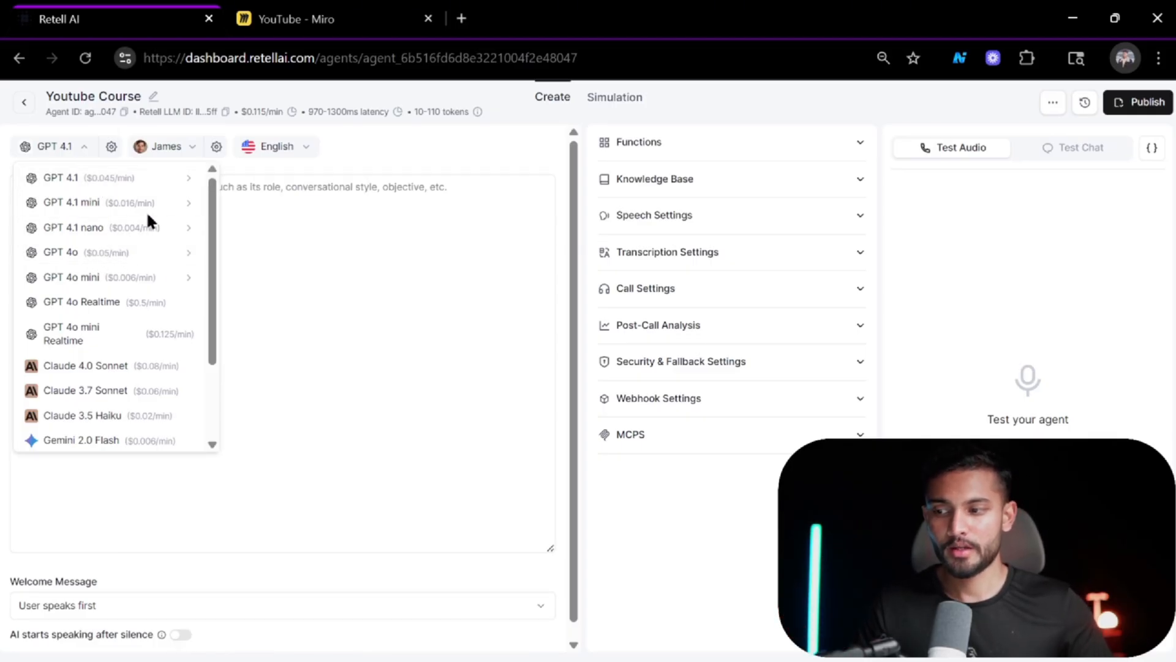
{"action": "mouse_move", "coordinate": [125, 188]}
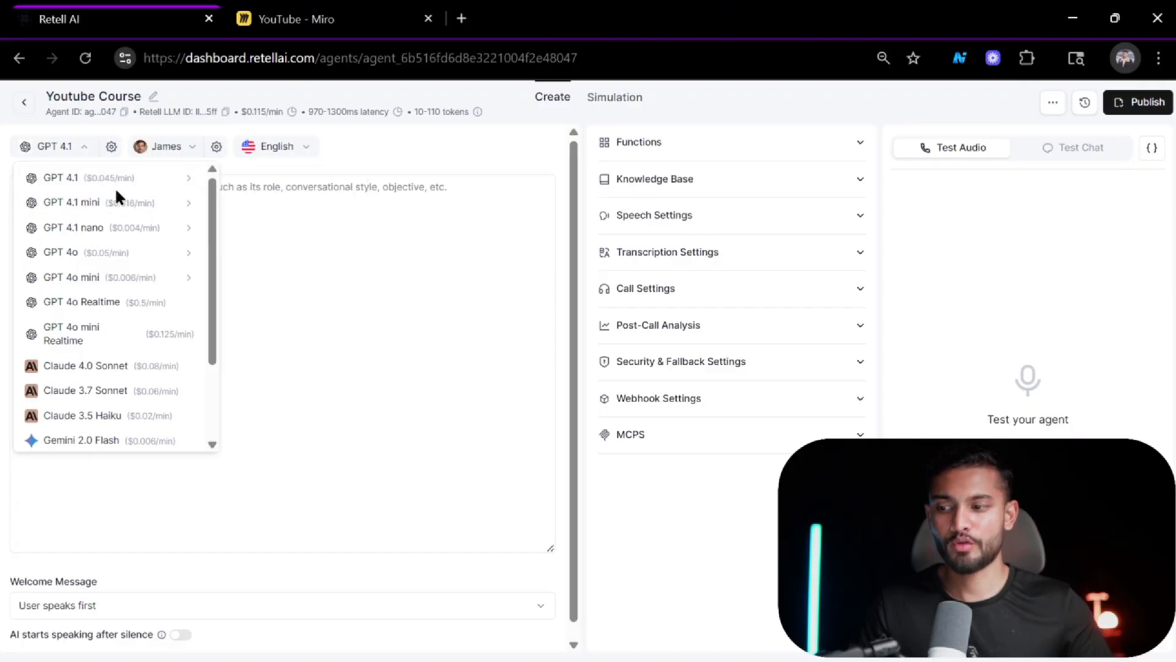
{"action": "mouse_move", "coordinate": [211, 257]}
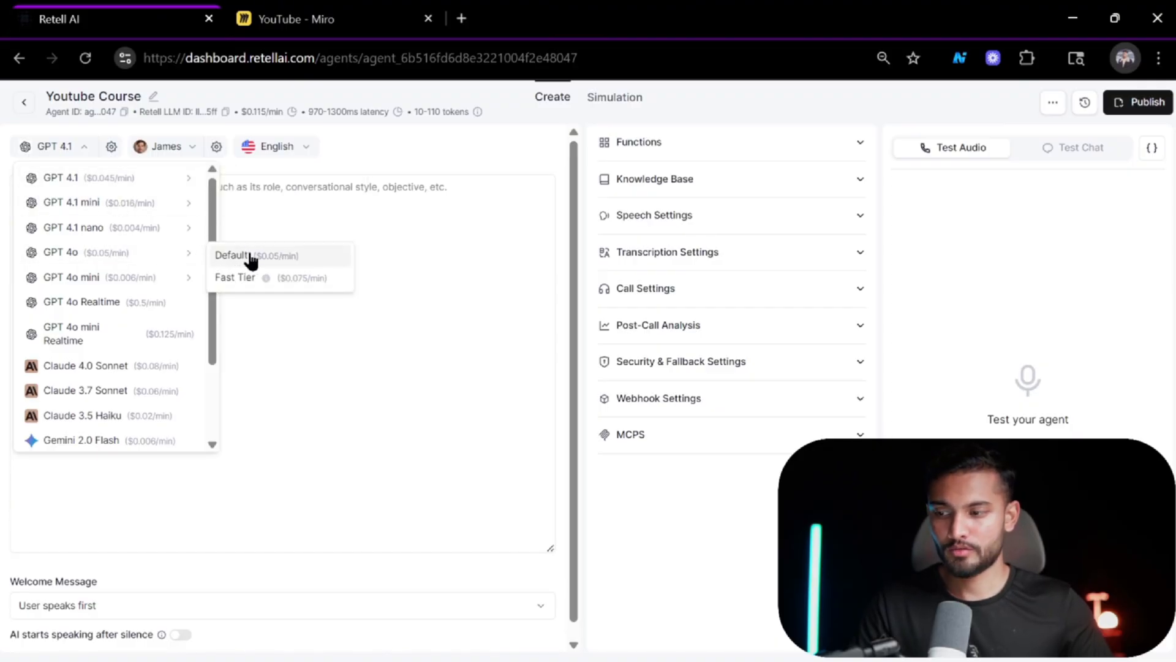
{"action": "left_click", "coordinate": [261, 257]}
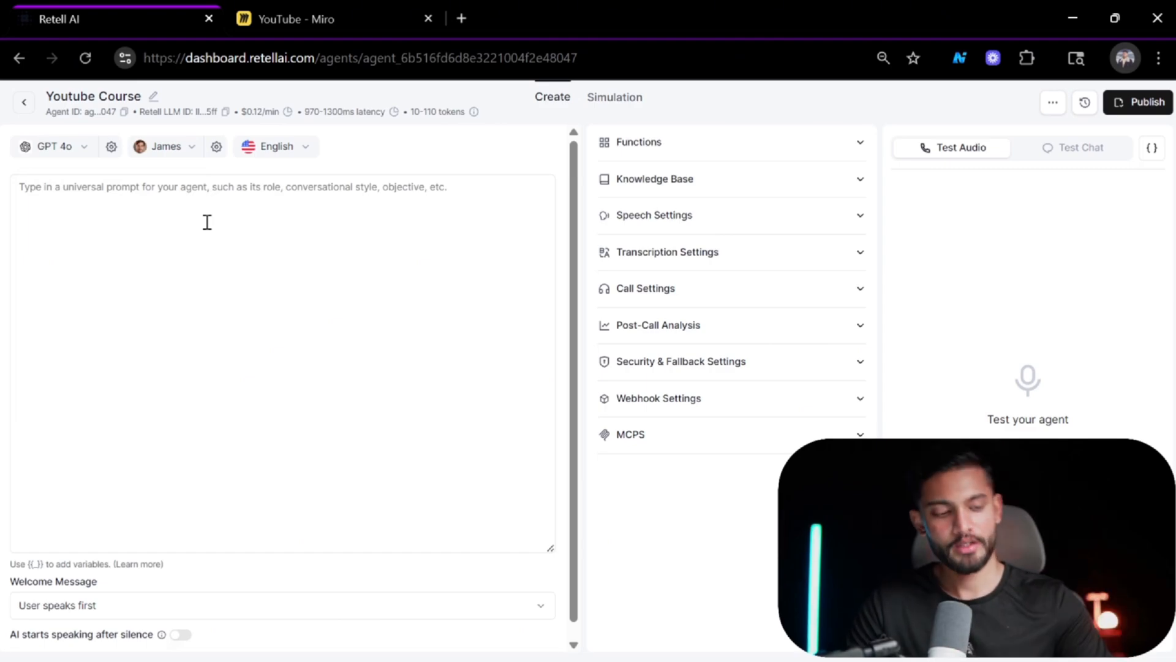
Review the LLM model options and the LLM temperature settings without changing them.
{"action": "left_click", "coordinate": [79, 147]}
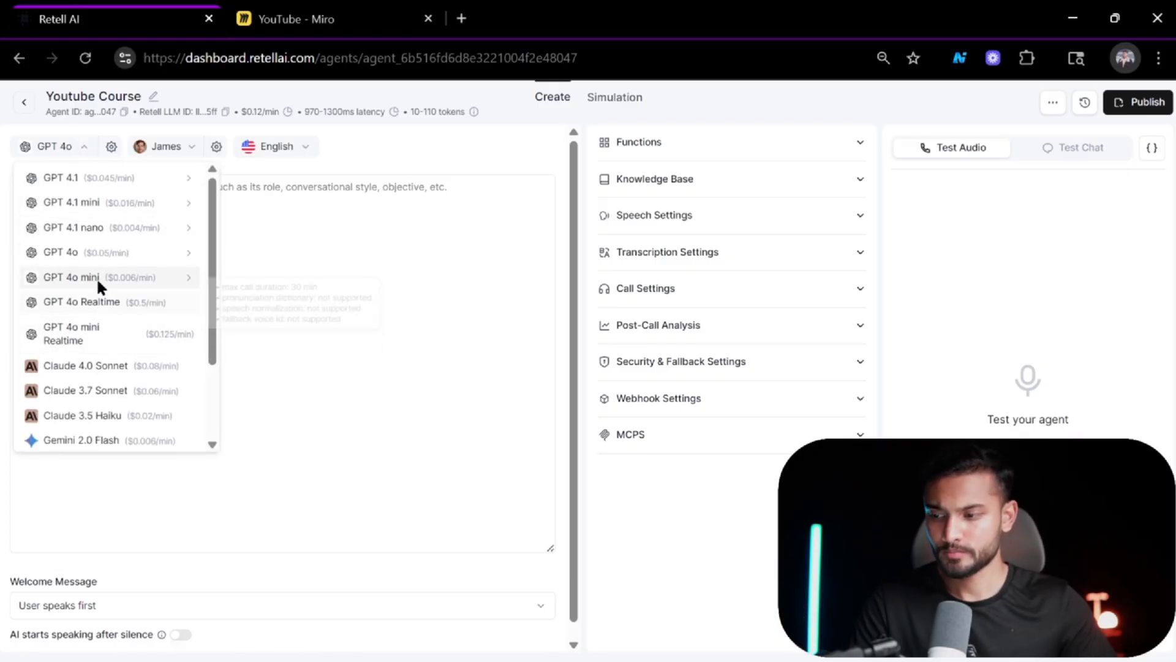
{"action": "mouse_move", "coordinate": [125, 284]}
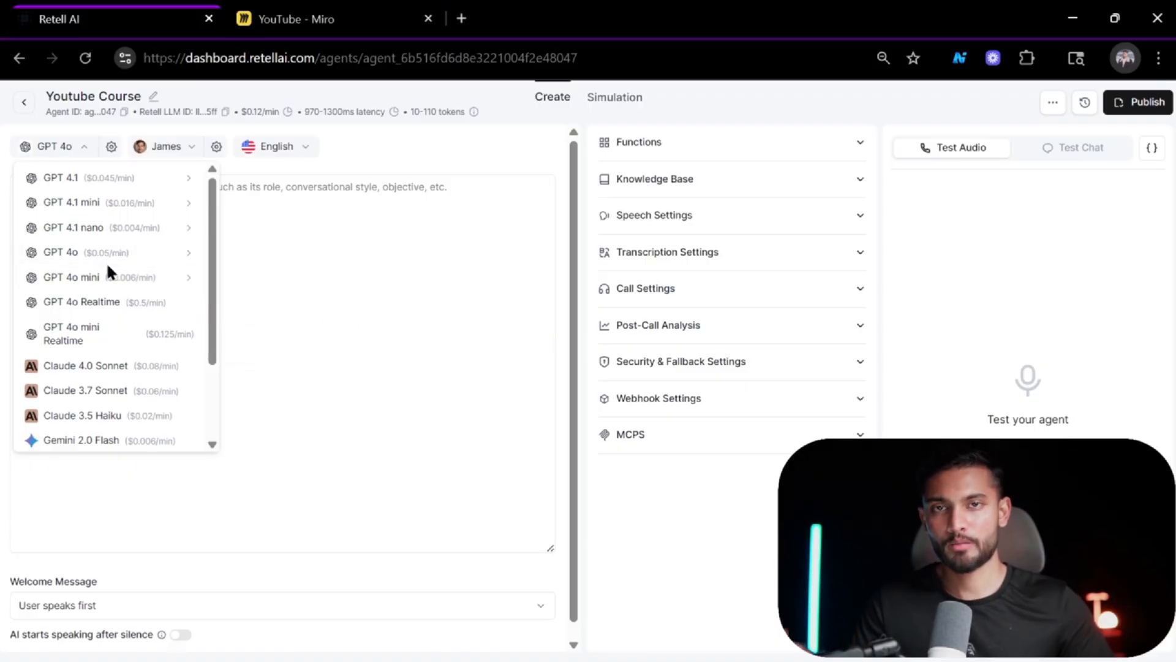
{"action": "mouse_move", "coordinate": [108, 264]}
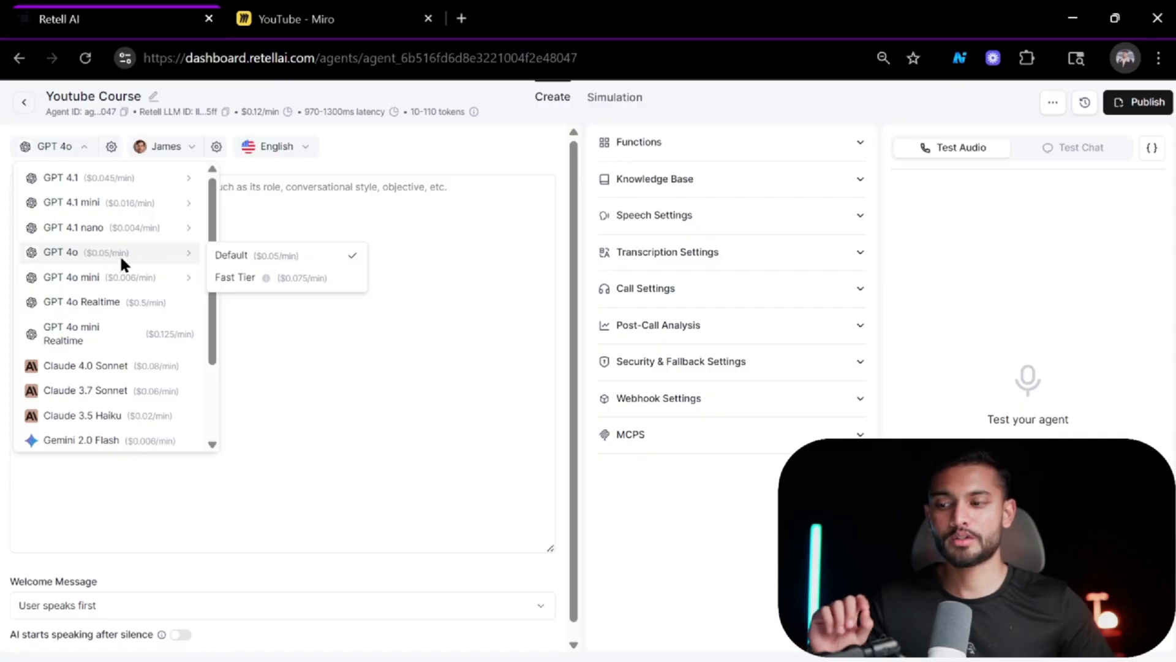
{"action": "mouse_move", "coordinate": [184, 228]}
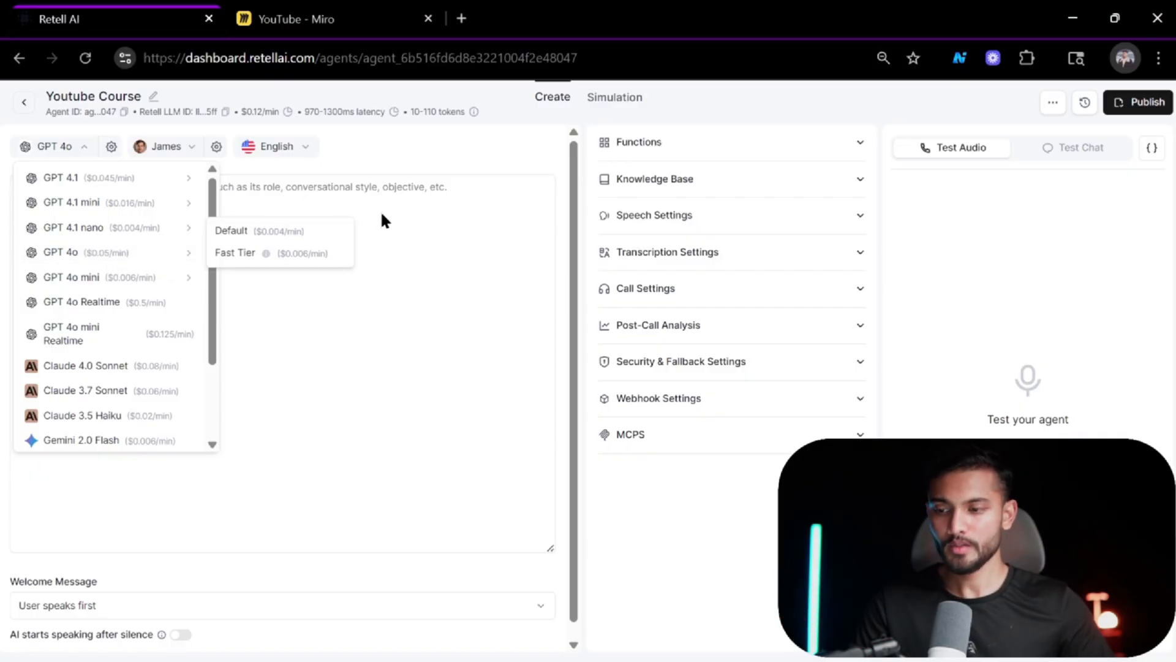
{"action": "left_click", "coordinate": [295, 180]}
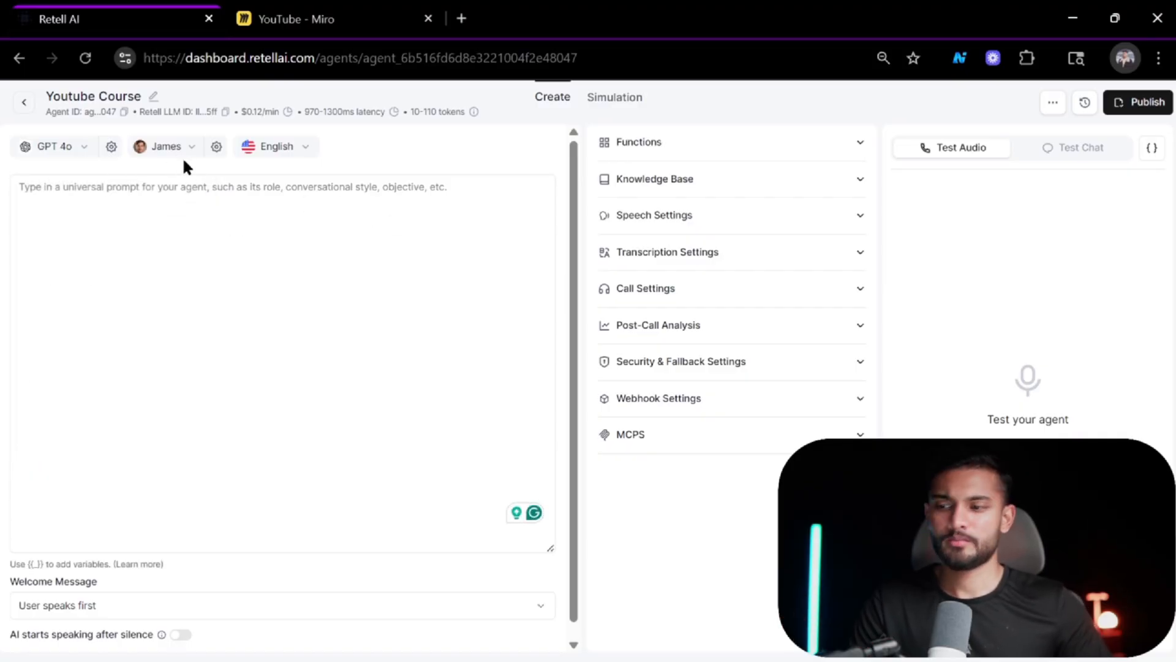
{"action": "left_click", "coordinate": [112, 147]}
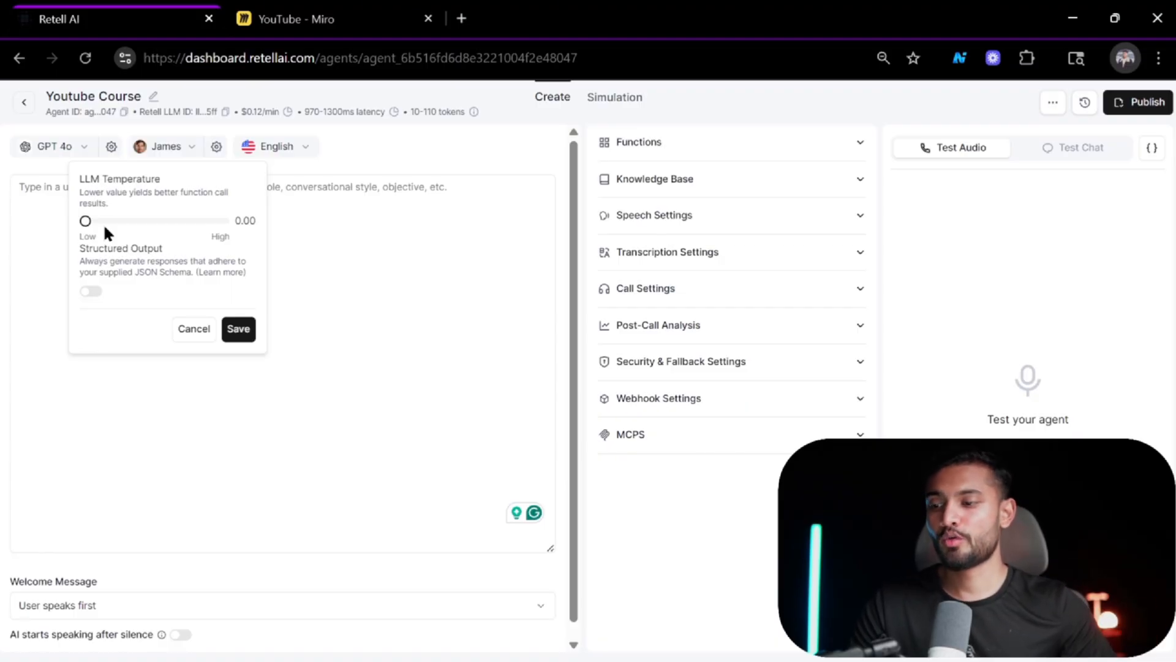
{"action": "left_click", "coordinate": [35, 193]}
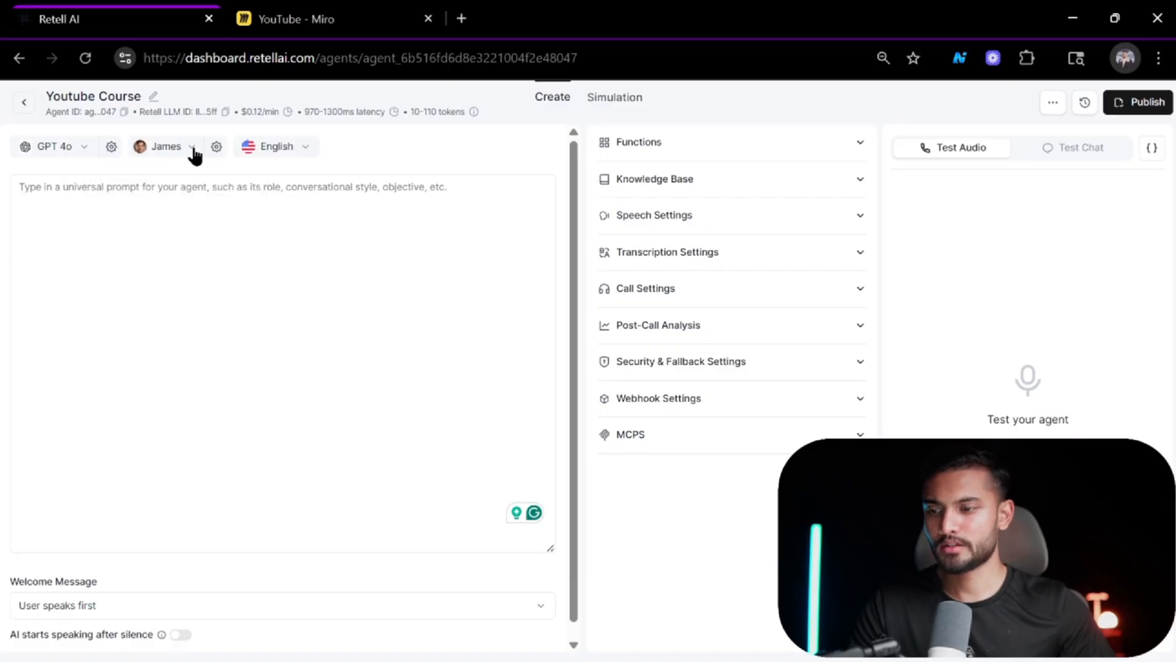
Set the voice temperature to 1.10 in the voice settings and save.
{"action": "left_click", "coordinate": [217, 147]}
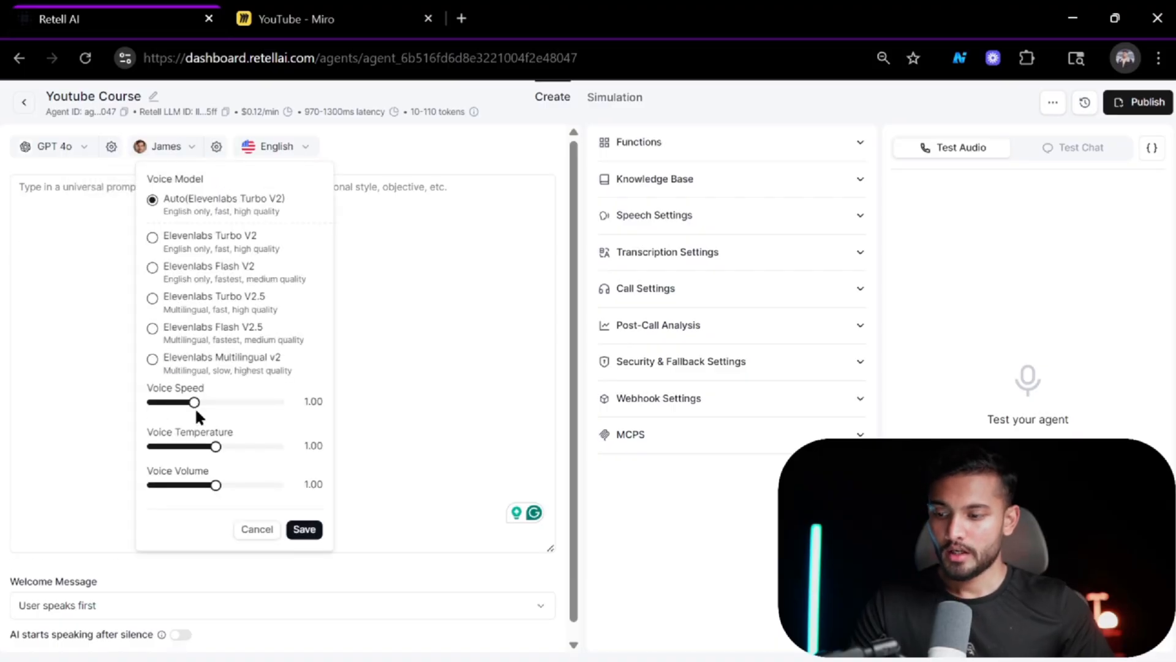
{"action": "left_click_drag", "start_coordinate": [218, 451], "coordinate": [221, 447]}
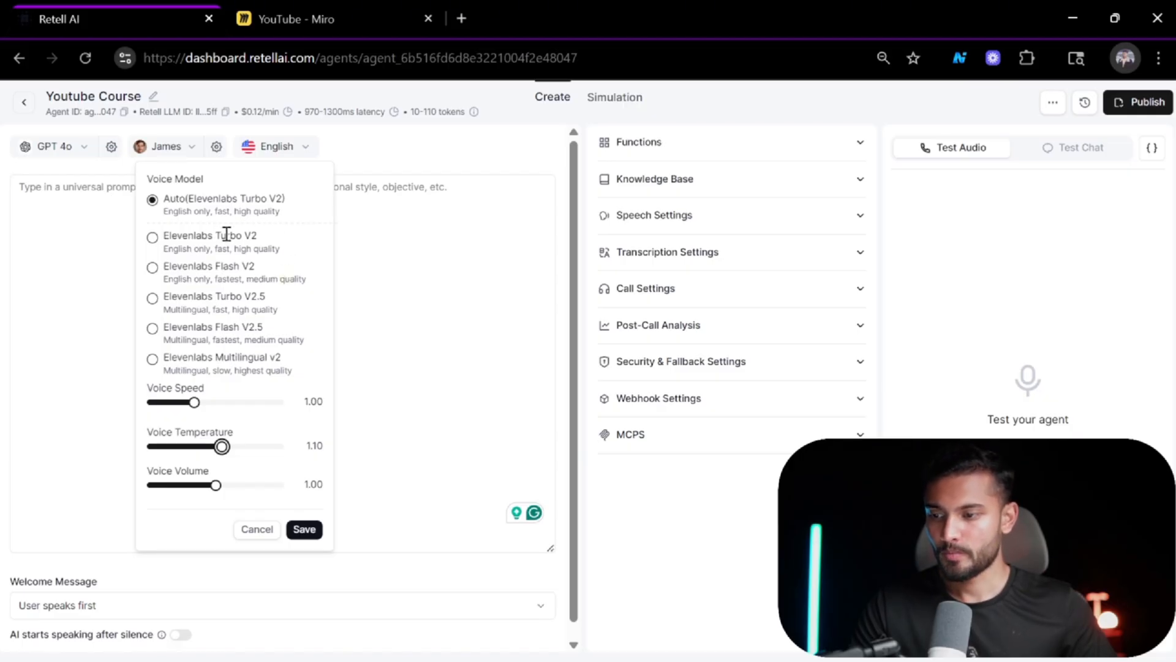
{"action": "left_click", "coordinate": [306, 530]}
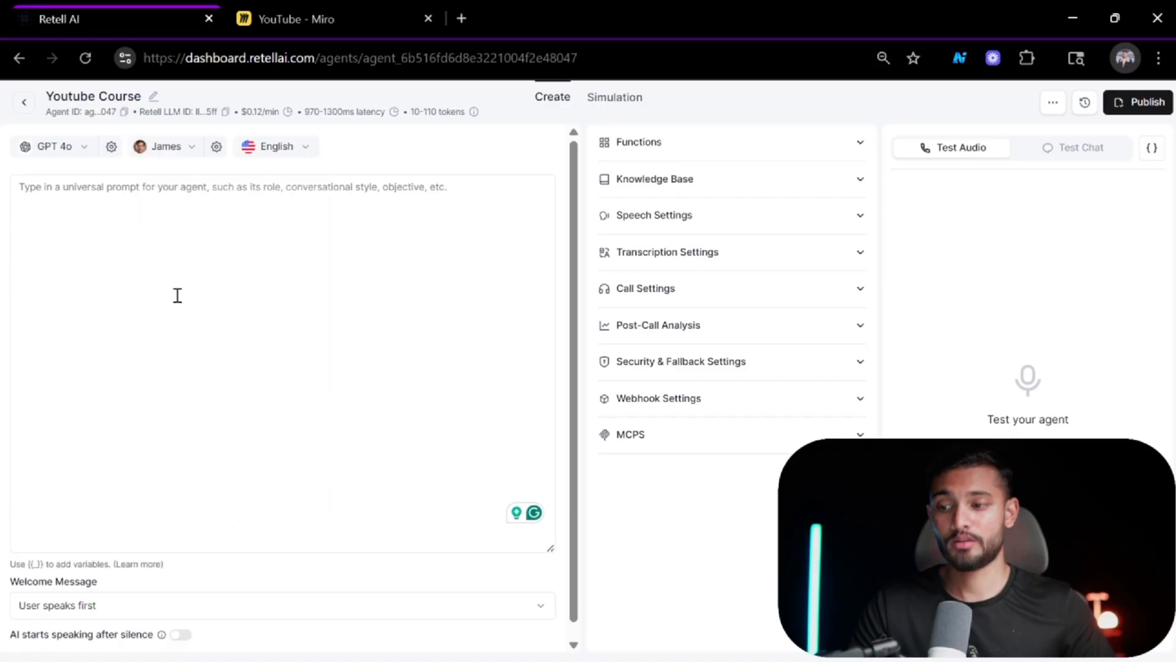
Set the agent's language to Multilingual.
{"action": "left_click", "coordinate": [296, 148]}
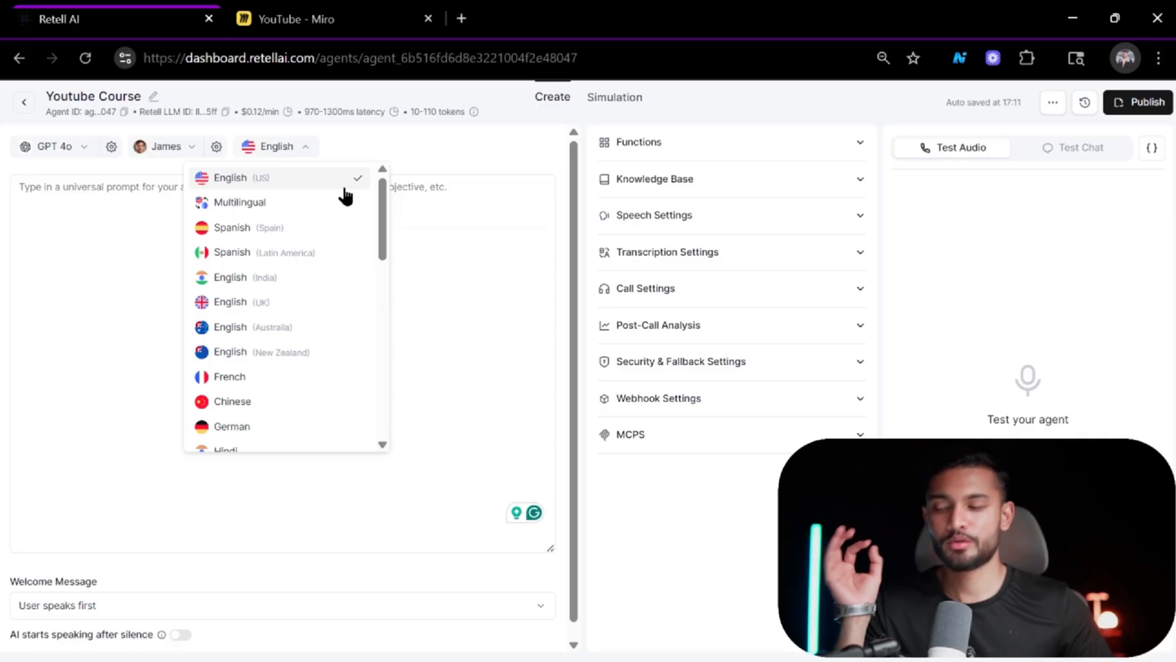
{"action": "left_click", "coordinate": [271, 207]}
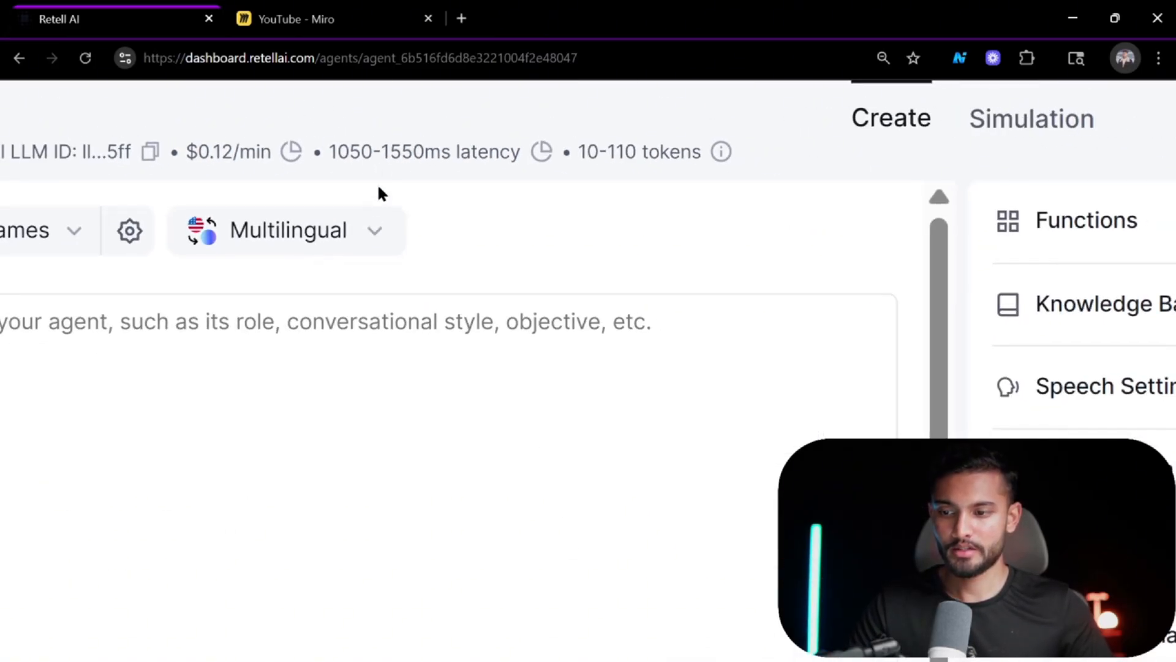
{"action": "left_click", "coordinate": [307, 149]}
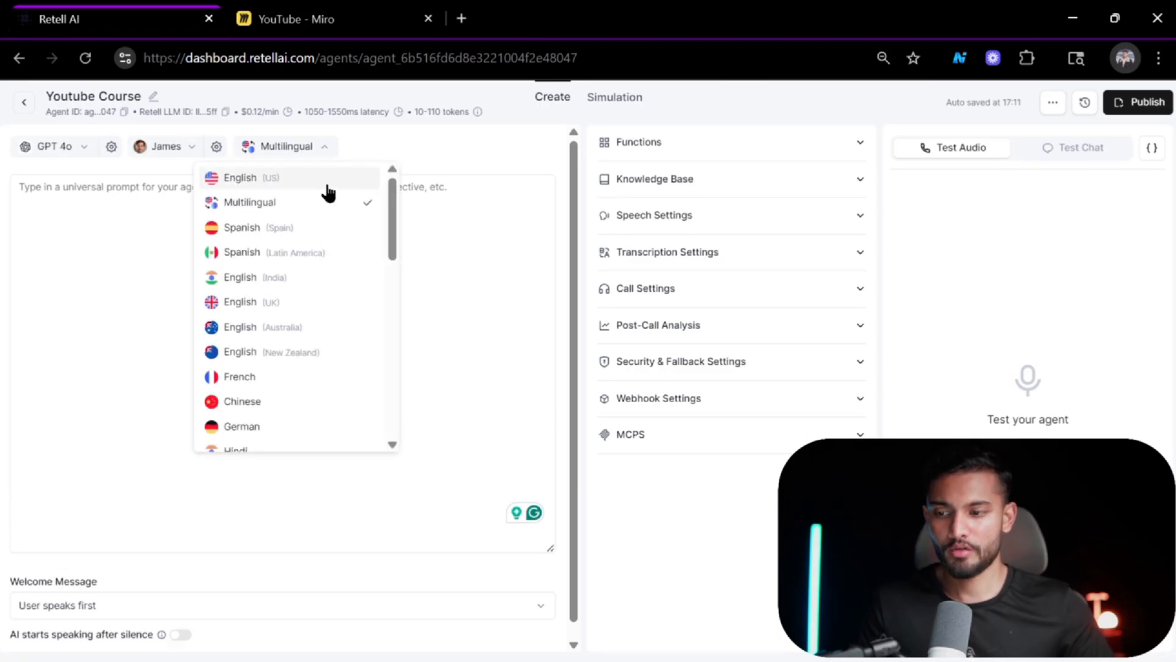
Switch the agent's language to English (US).
{"action": "left_click", "coordinate": [321, 180]}
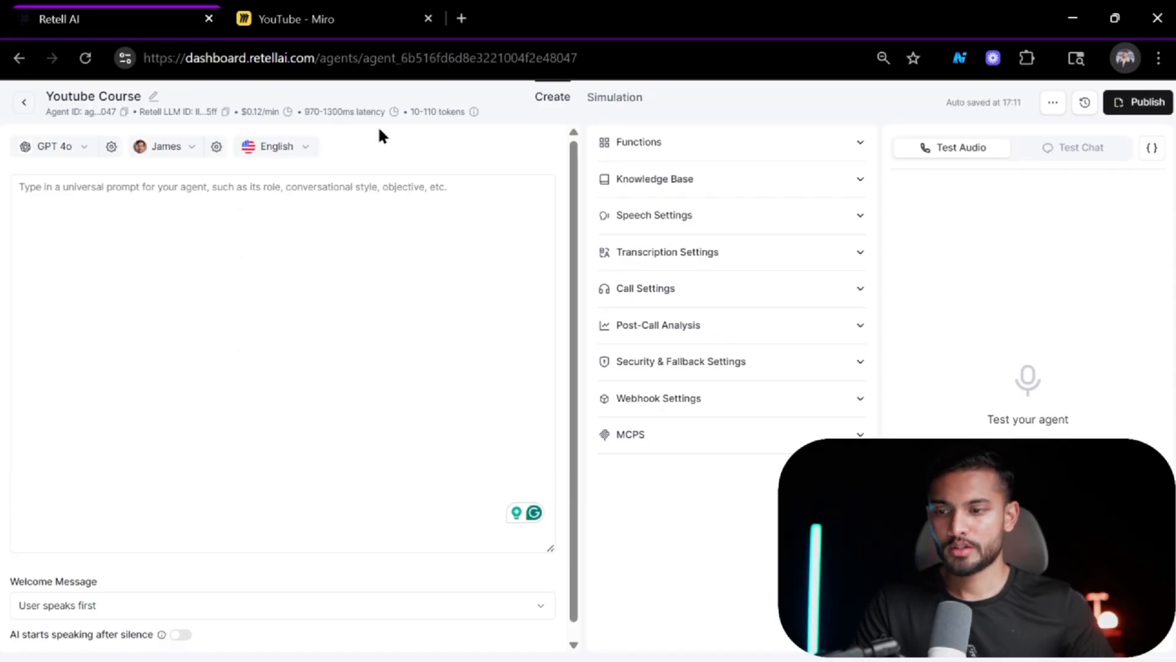
Start the universal prompt with the line "#Role: Inbound Qualifying Receptionist for a tesla car rental compnay".
{"action": "left_click", "coordinate": [350, 202]}
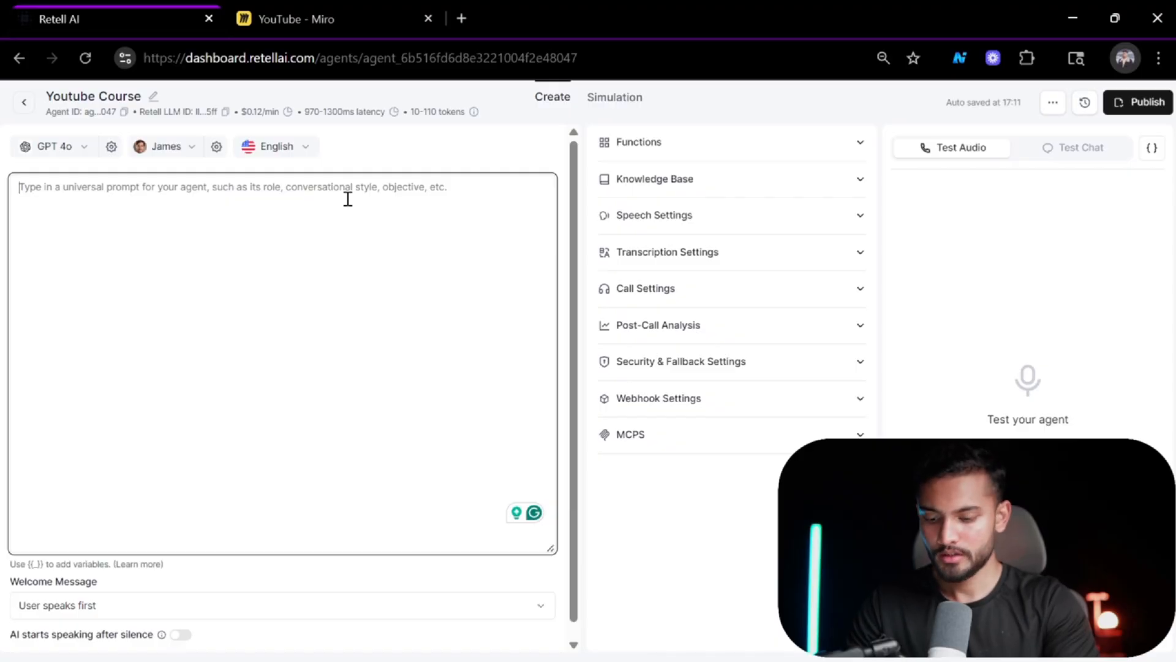
{"action": "type", "text": "Role:"}
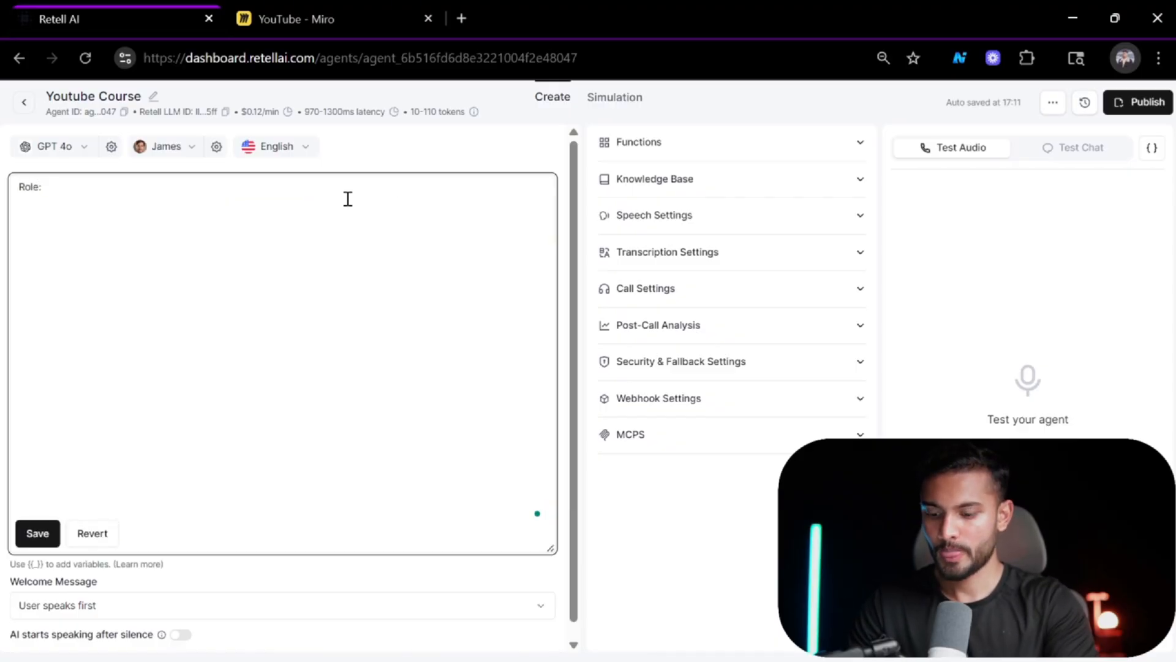
{"action": "key", "text": "ctrl+a"}
{"action": "key", "text": "Left"}
{"action": "type", "text": "#"}
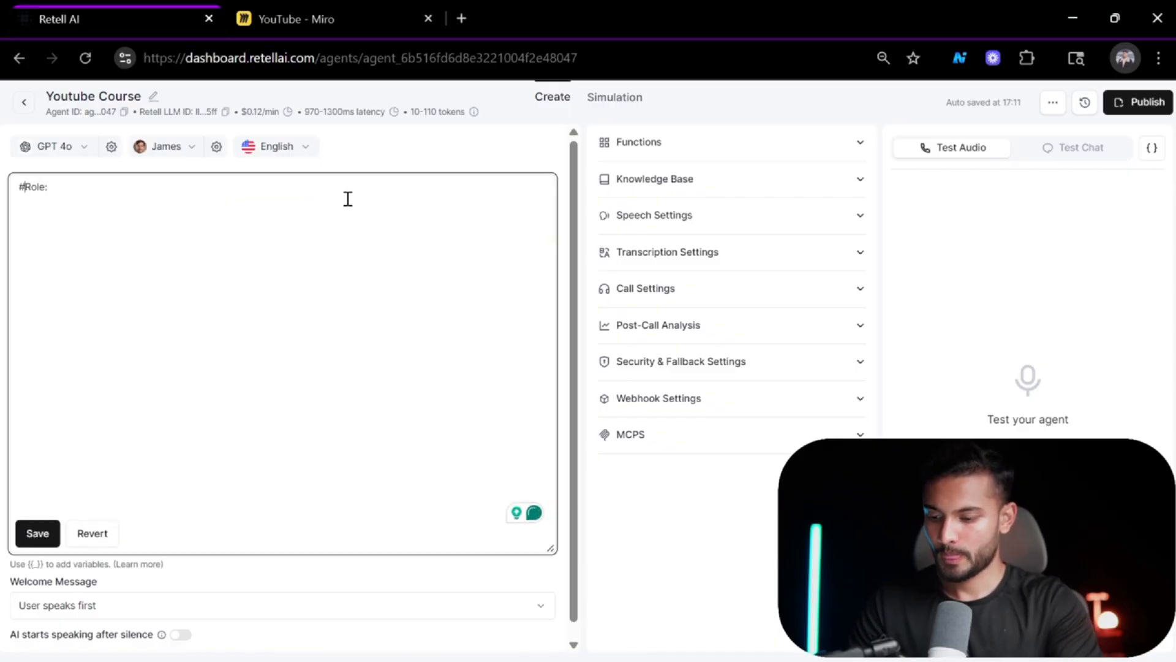
{"action": "key", "text": "End"}
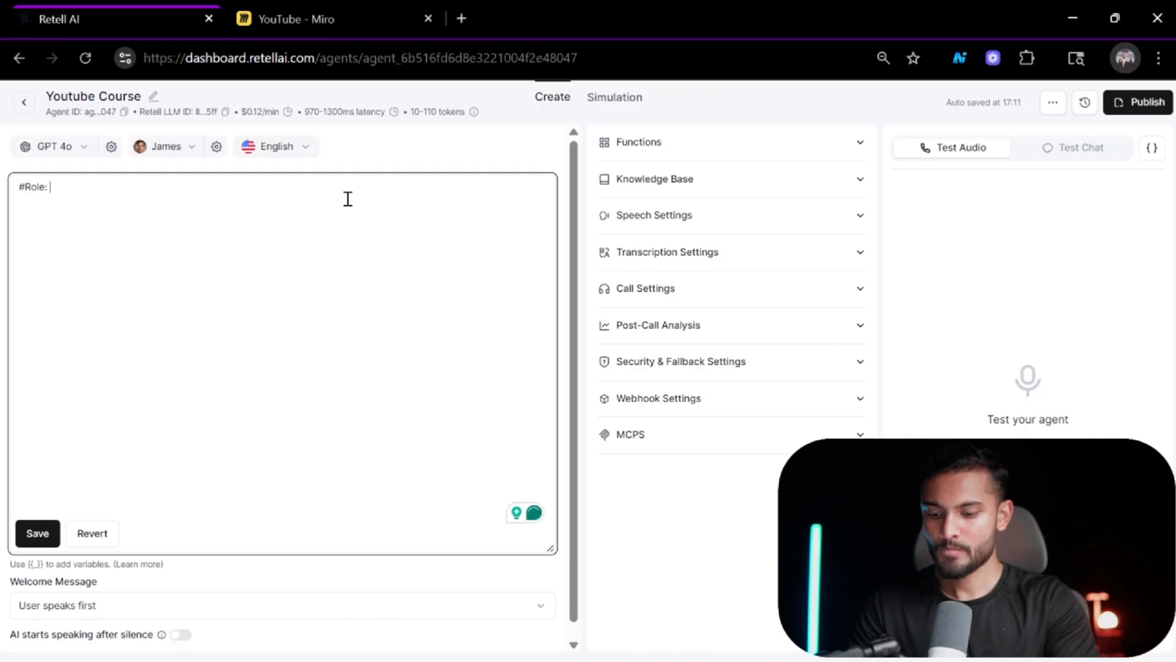
{"action": "type", "text": "AI"}
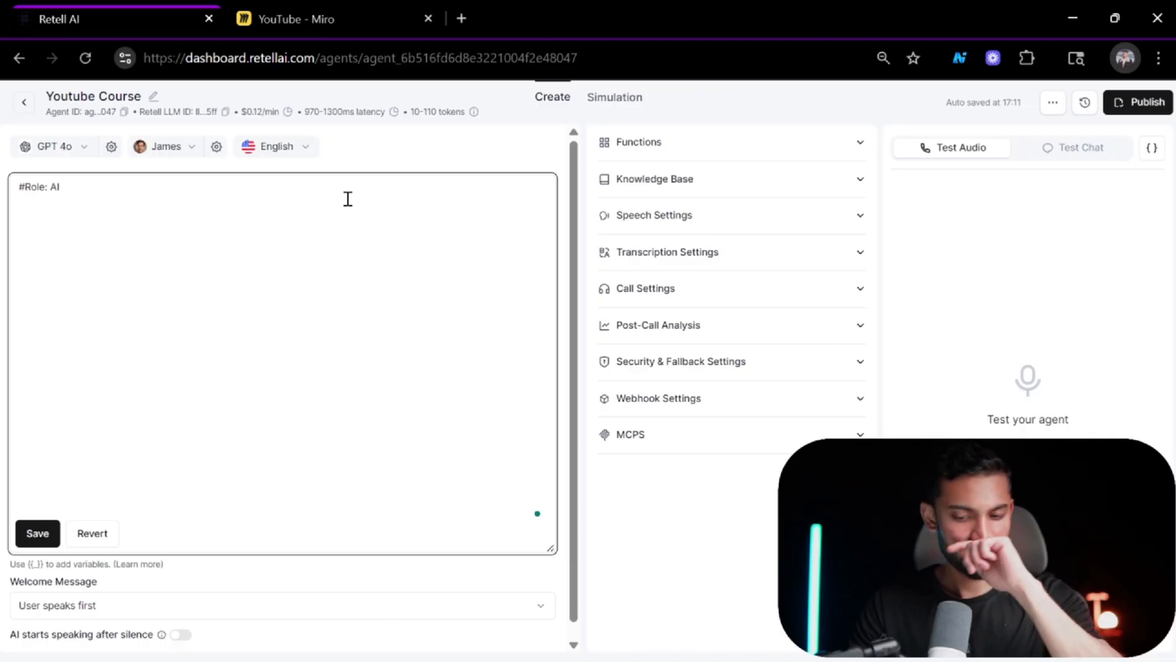
{"action": "key", "text": "BackSpace"}
{"action": "key", "text": "BackSpace"}
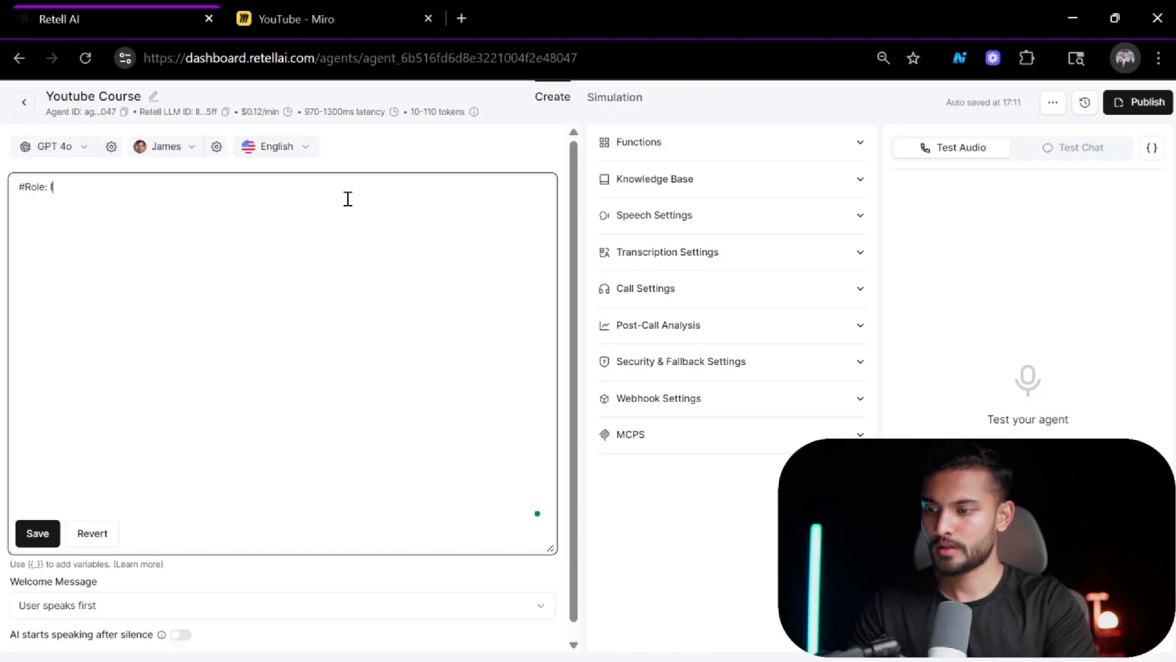
{"action": "type", "text": "Inbound Qu"}
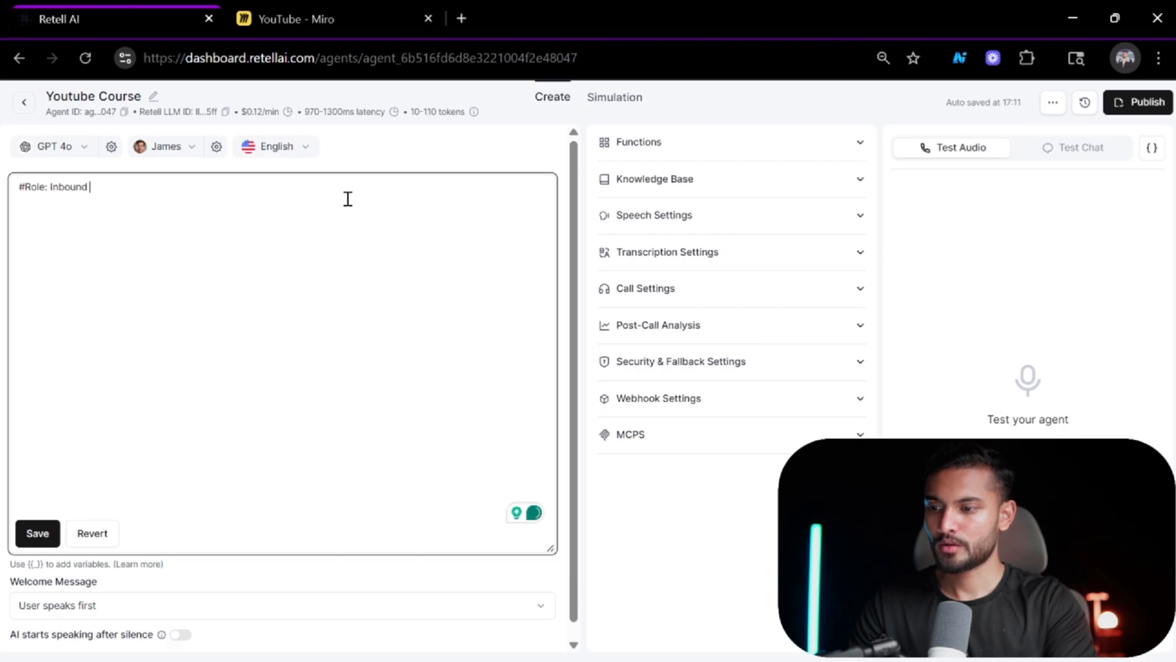
{"action": "type", "text": "alifi"}
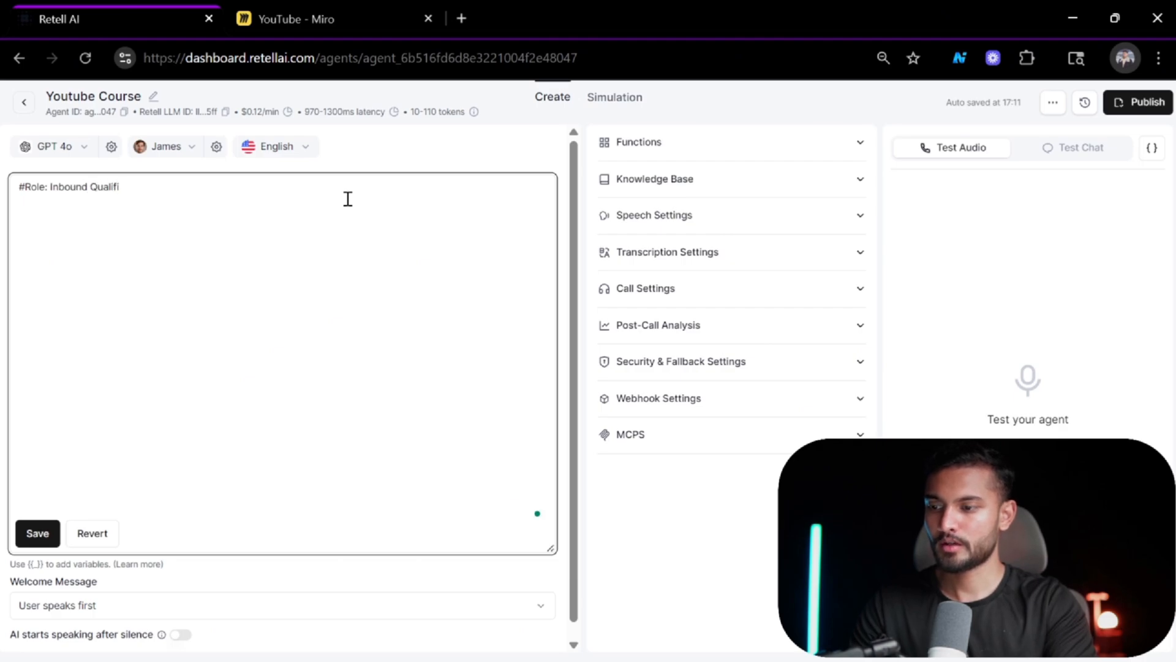
{"action": "key", "text": "BackSpace"}
{"action": "type", "text": "ying"}
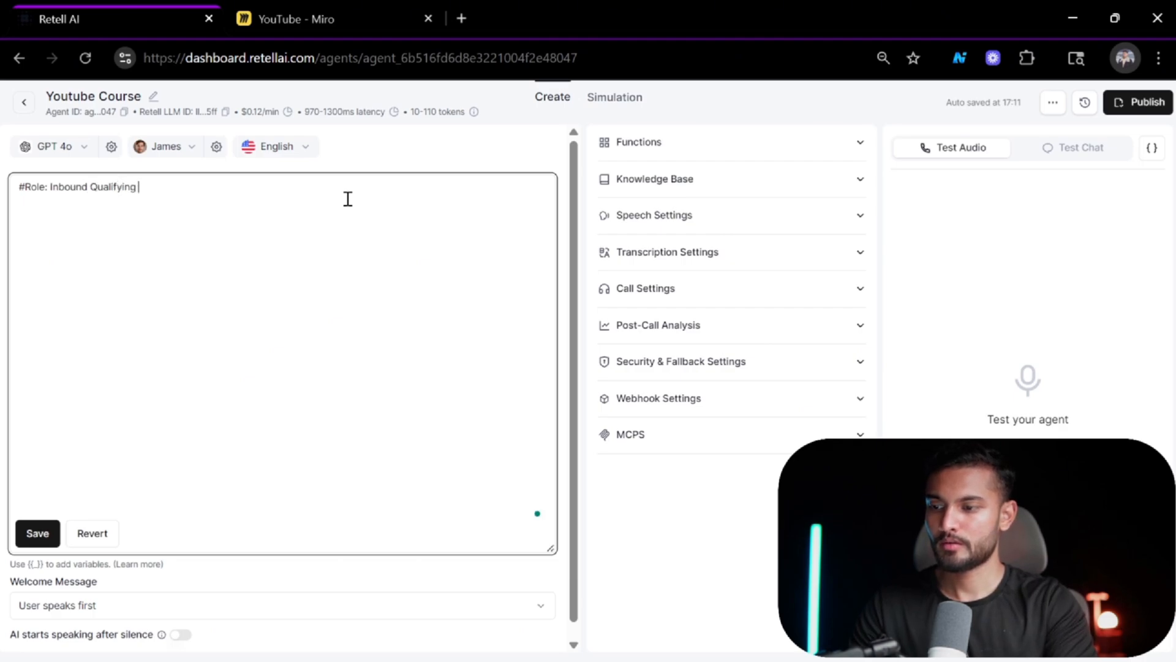
{"action": "type", "text": " Recept"}
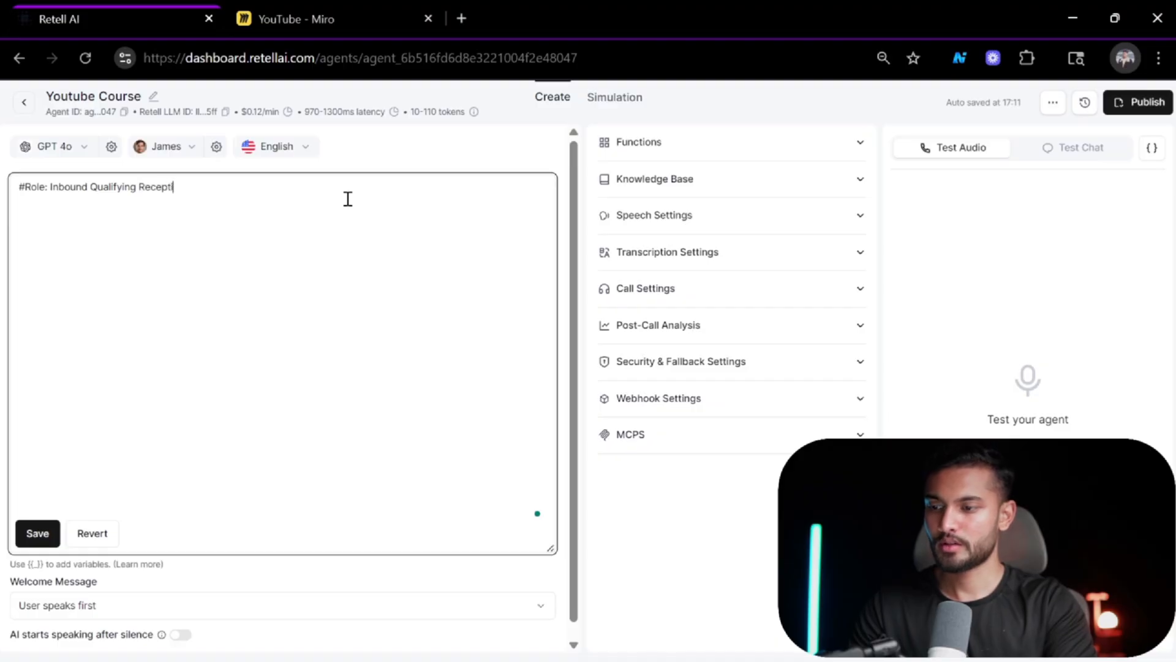
{"action": "type", "text": "ionist "}
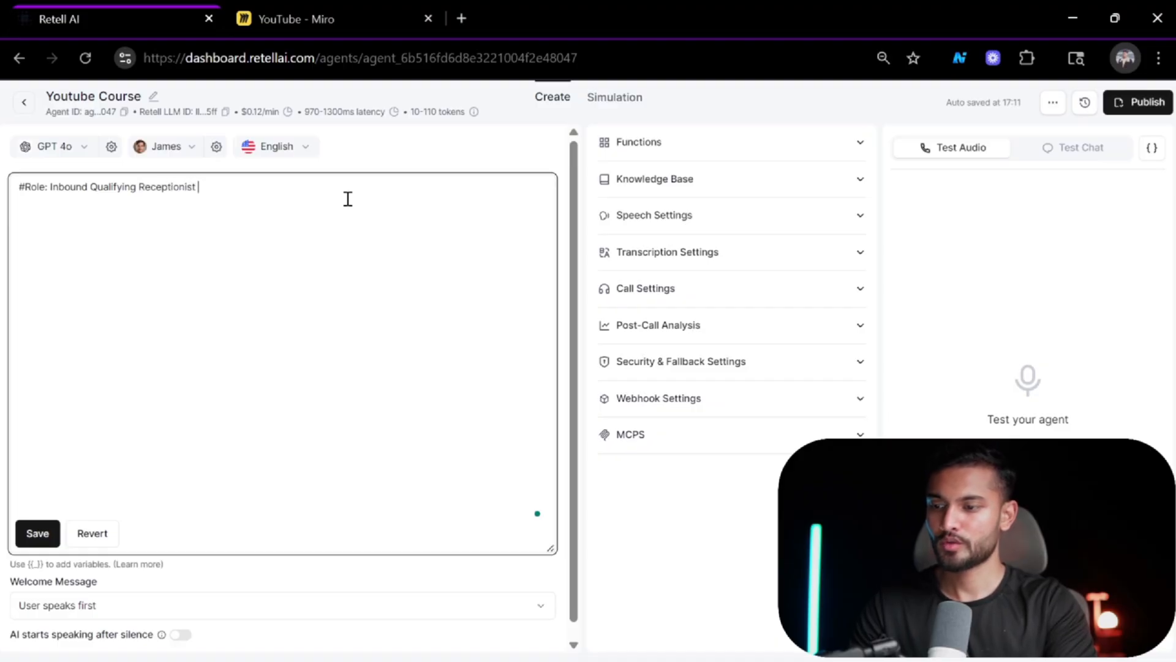
{"action": "type", "text": "for"}
{"action": "type", "text": " a "}
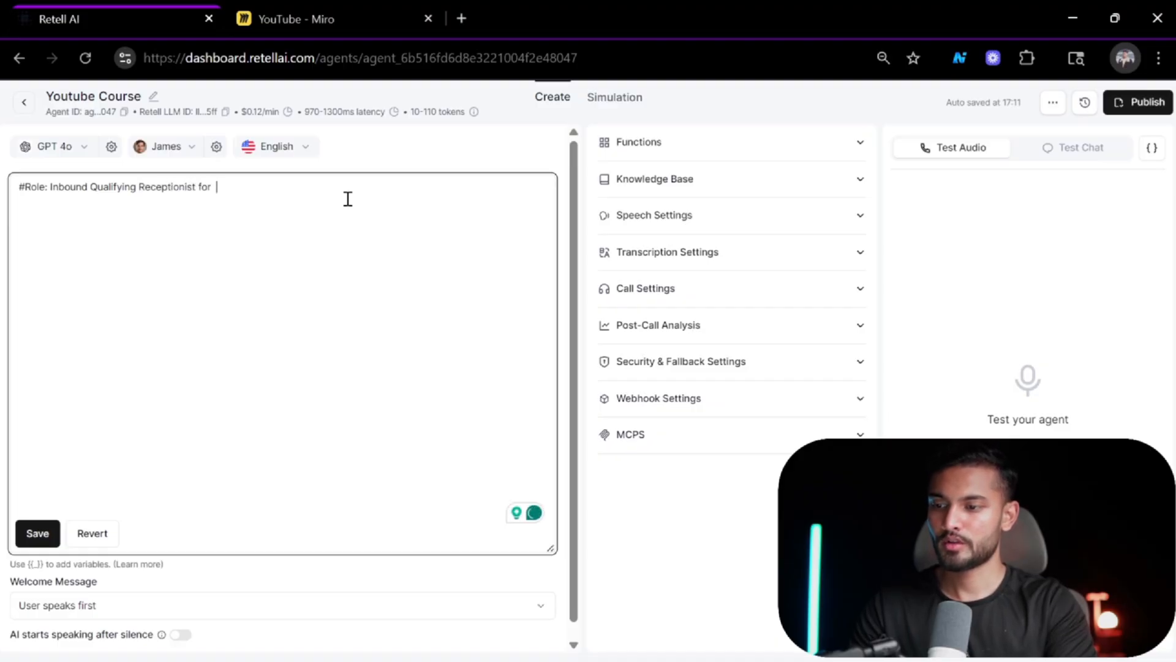
{"action": "type", "text": "tesla "}
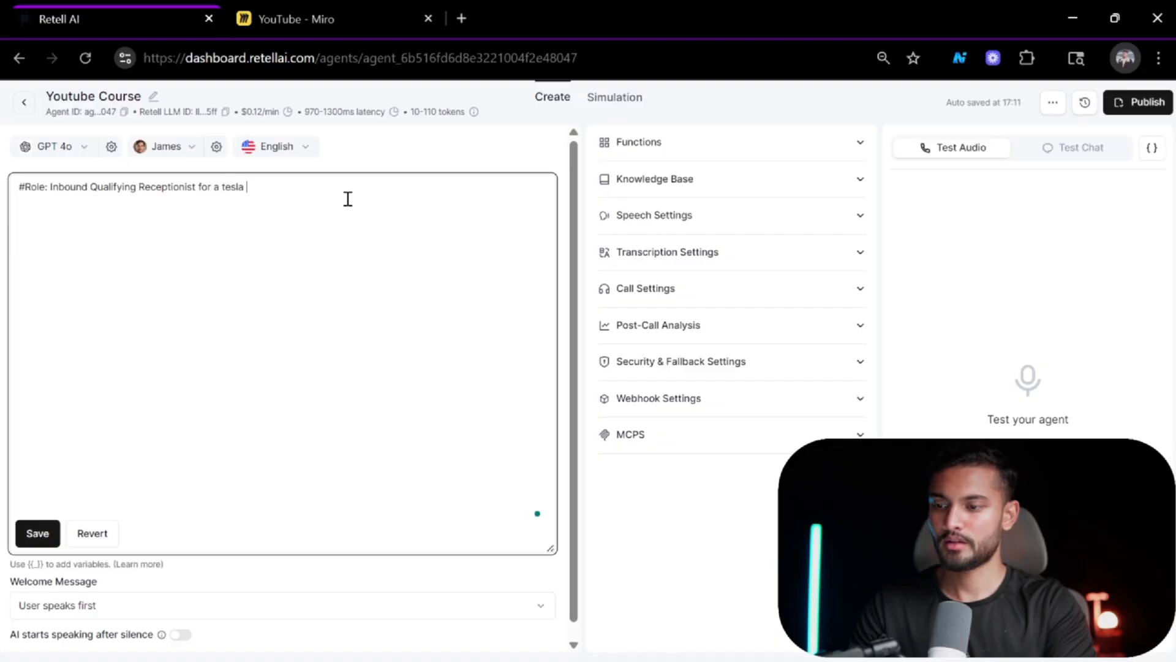
{"action": "type", "text": "car rent"}
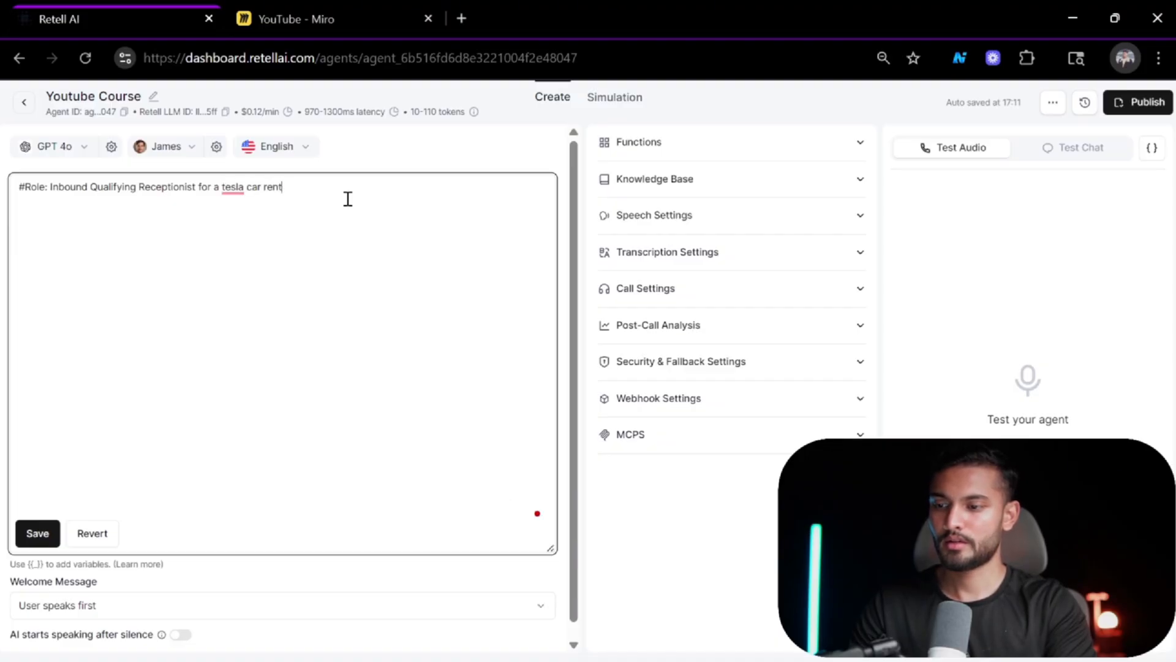
{"action": "type", "text": "al compnay"}
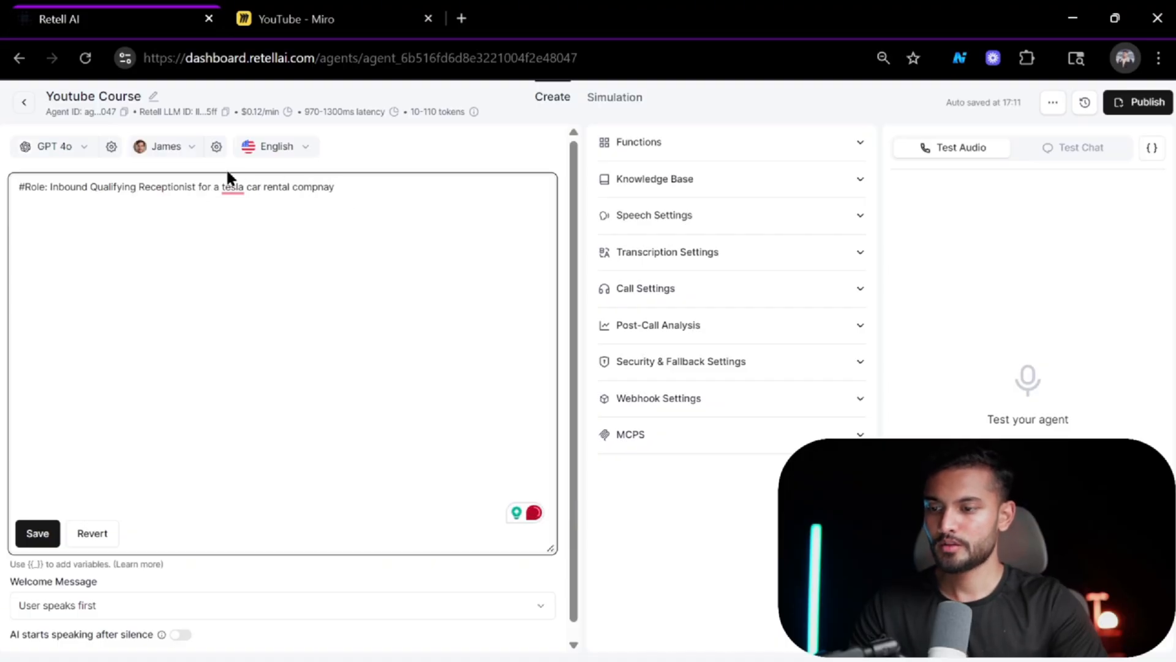
Correct the role line's spelling to "Tesla" and "company." and add blank lines below it.
{"action": "left_click", "coordinate": [232, 187]}
{"action": "left_click", "coordinate": [242, 226]}
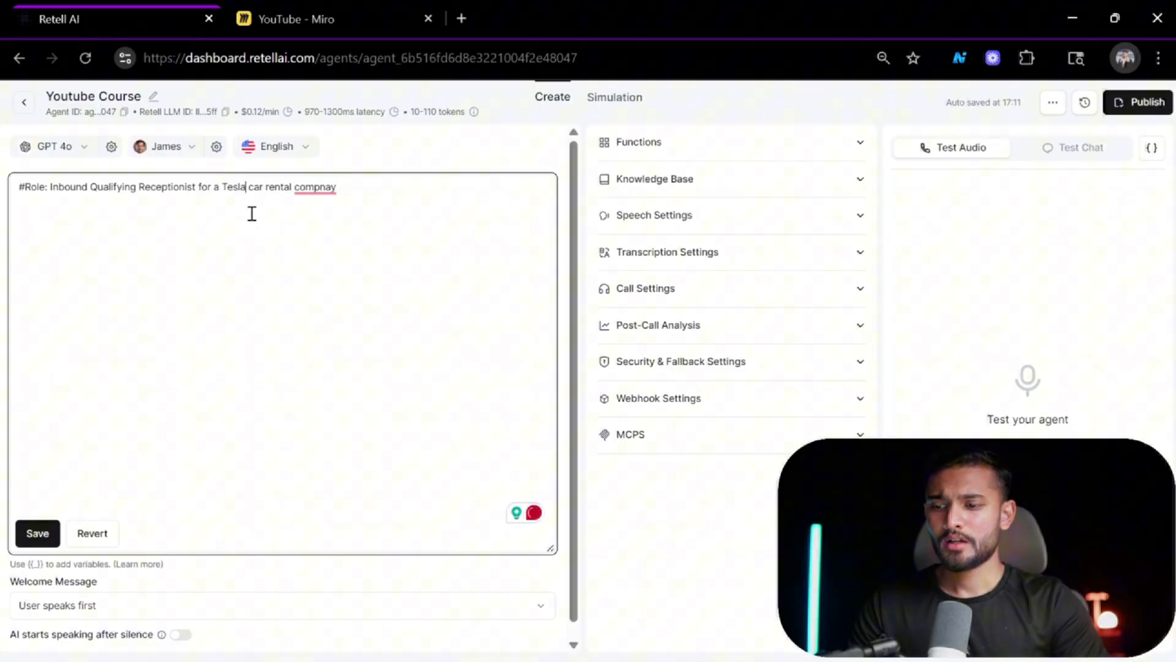
{"action": "left_click", "coordinate": [324, 187]}
{"action": "left_click", "coordinate": [318, 226]}
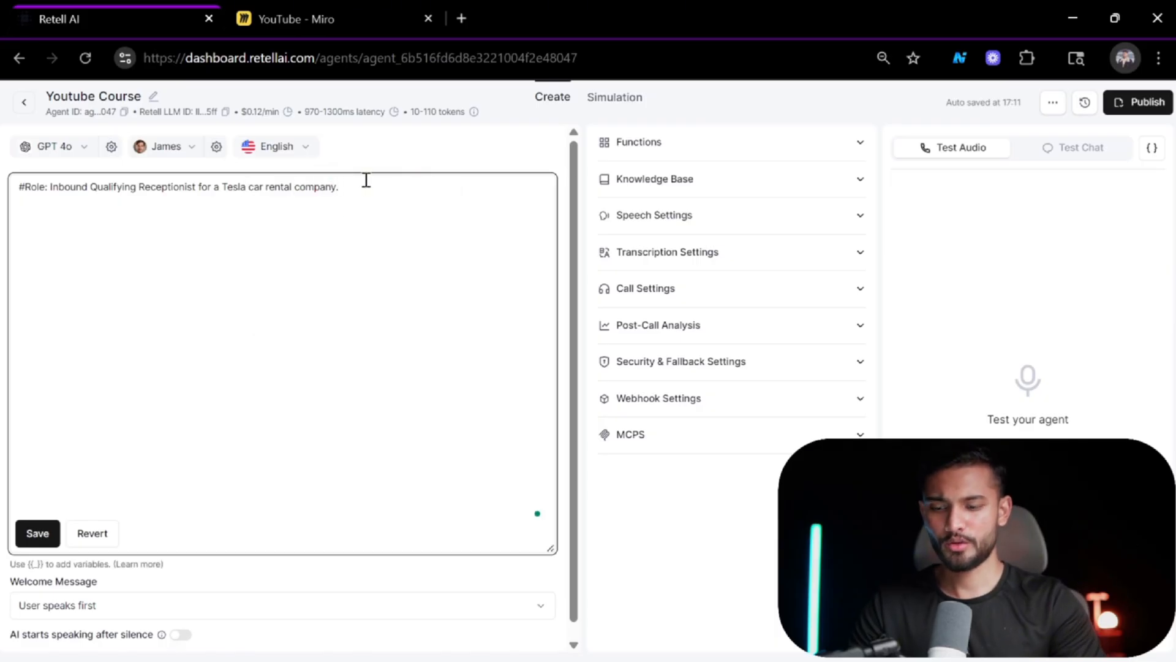
{"action": "key", "text": "Return"}
{"action": "key", "text": "Return"}
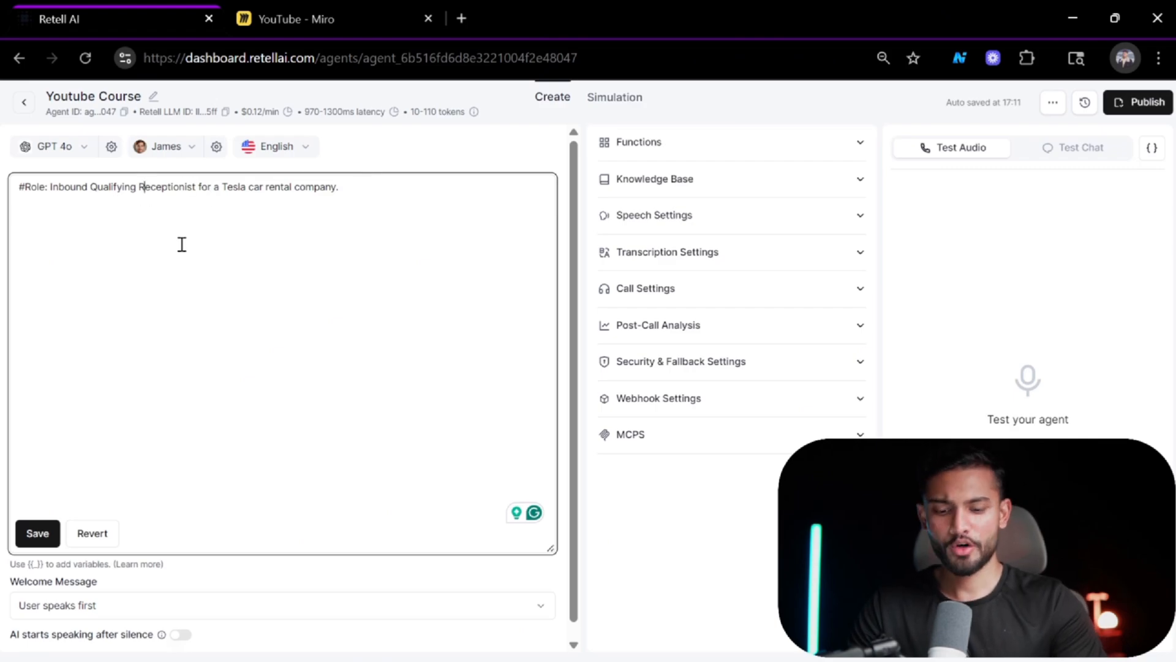
Lowercase "qualifying receptionist" in the role line and save the prompt.
{"action": "key", "text": "BackSpace"}
{"action": "type", "text": "r"}
{"action": "key", "text": "Left"}
{"action": "key", "text": "Left"}
{"action": "key", "text": "Left"}
{"action": "key", "text": "Left"}
{"action": "key", "text": "Left"}
{"action": "key", "text": "Left"}
{"action": "key", "text": "Left"}
{"action": "key", "text": "Left"}
{"action": "key", "text": "Left"}
{"action": "key", "text": "Left"}
{"action": "key", "text": "Left"}
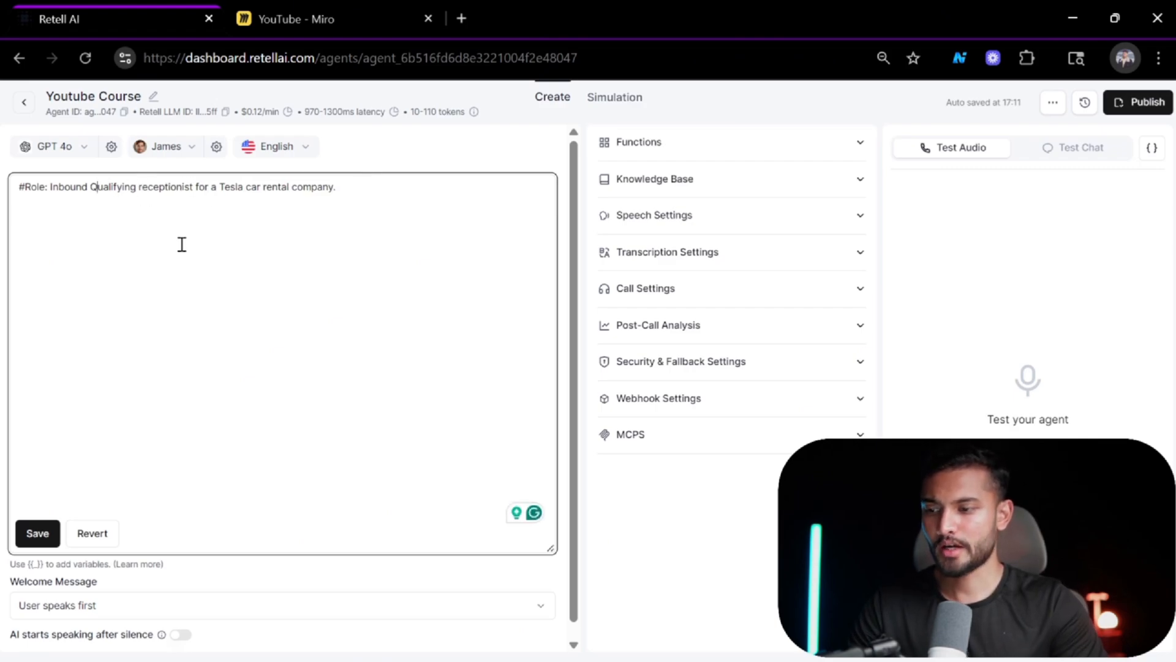
{"action": "key", "text": "BackSpace"}
{"action": "type", "text": "q"}
{"action": "key", "text": "ctrl+a"}
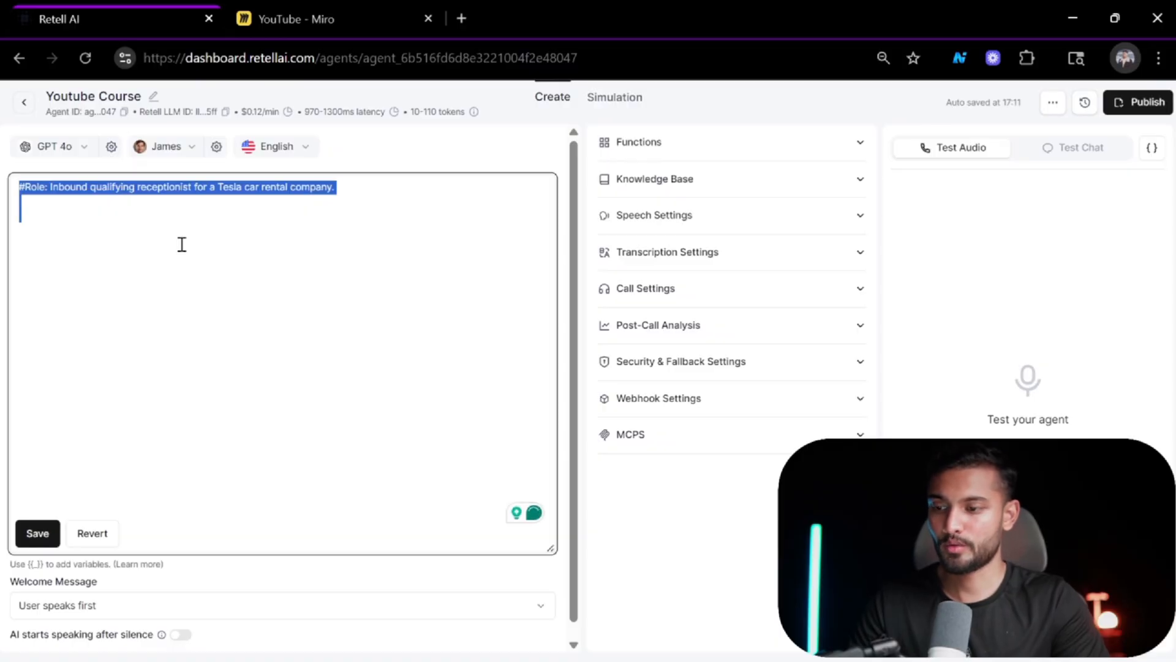
{"action": "left_click", "coordinate": [182, 243]}
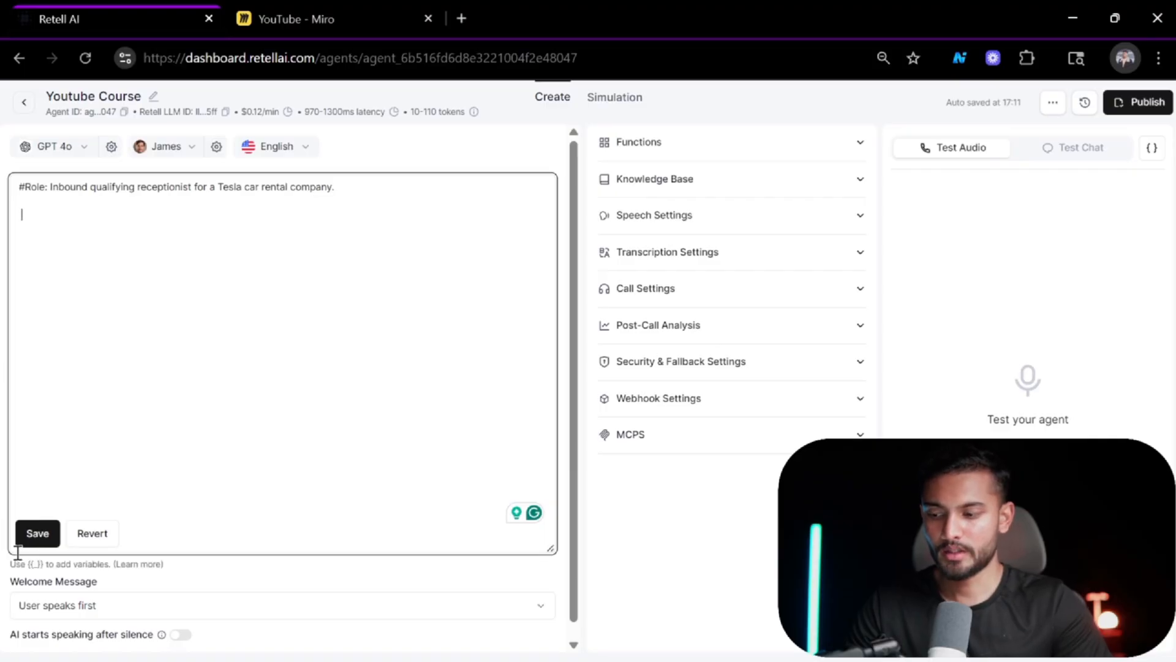
{"action": "left_click", "coordinate": [38, 533]}
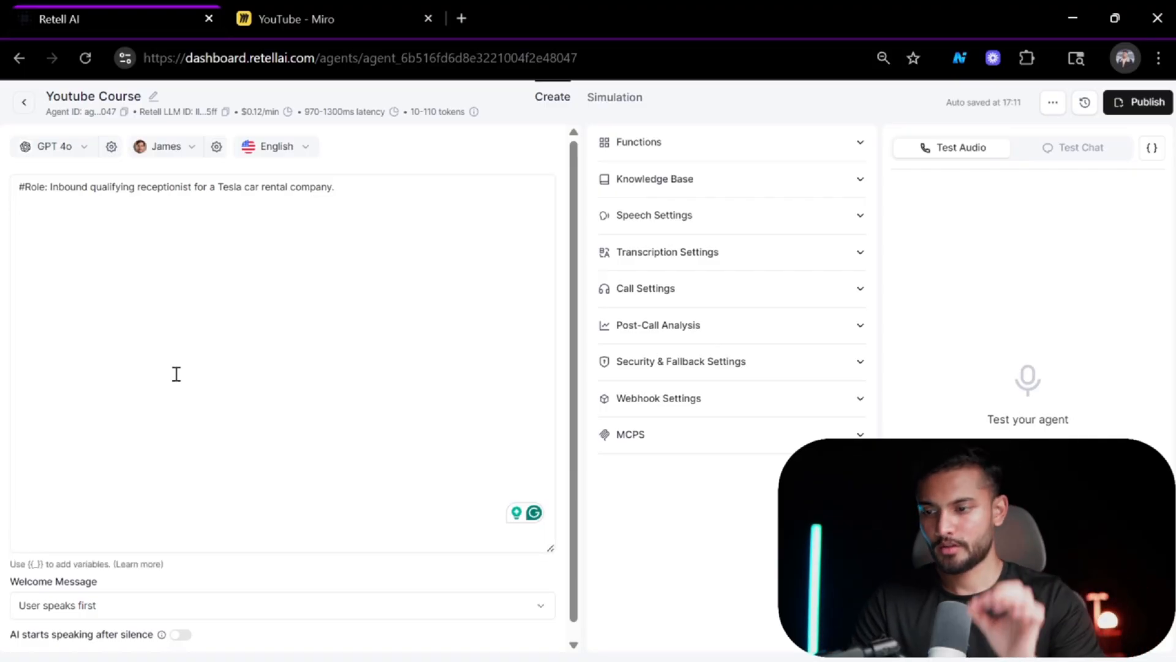
Add a "#Steps:" heading below the role line with a numbered item "1." under it.
{"action": "left_click", "coordinate": [386, 192]}
{"action": "key", "text": "Return"}
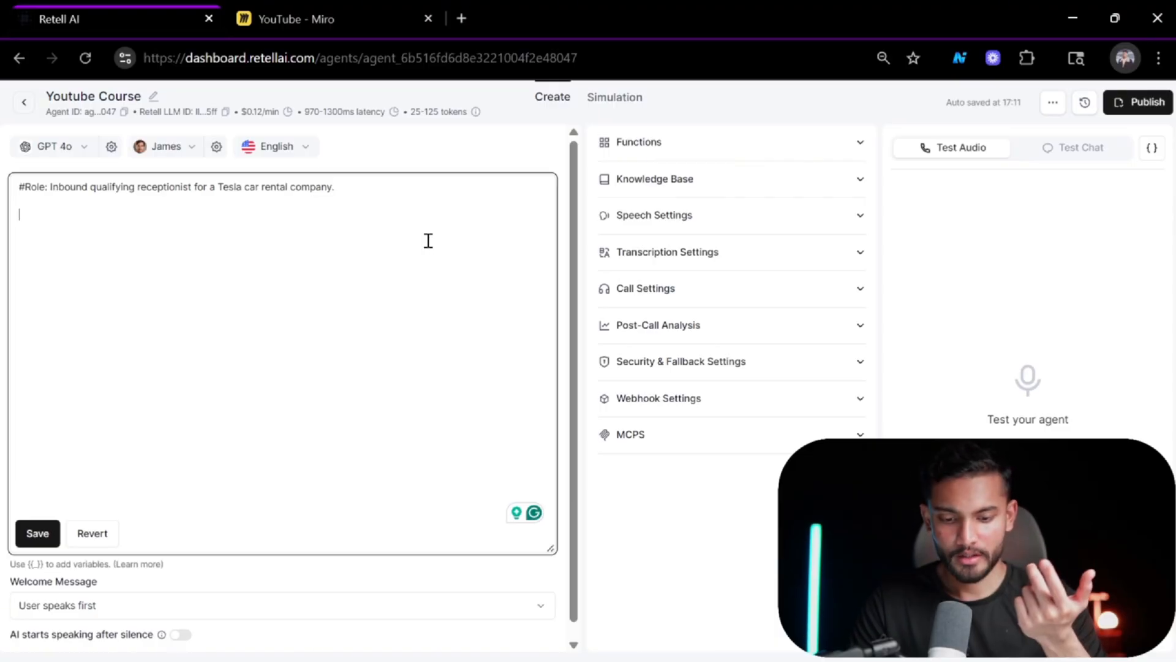
{"action": "key", "text": "Return"}
{"action": "key", "text": "Return"}
{"action": "type", "text": "Steps"}
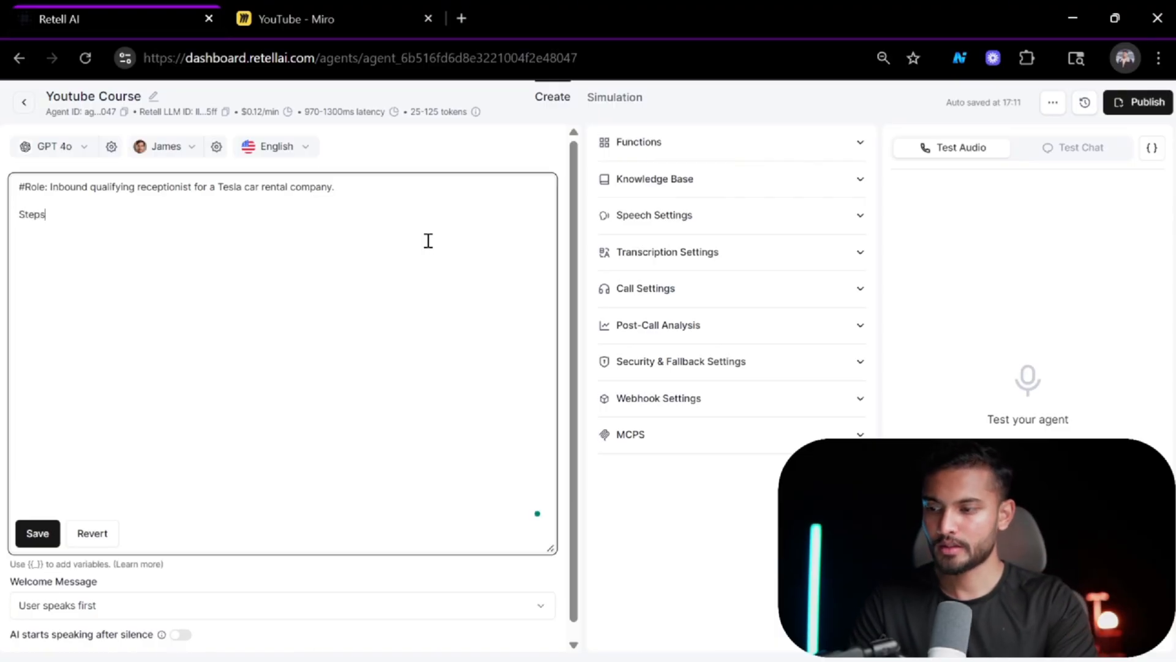
{"action": "type", "text": ":"}
{"action": "key", "text": "Return"}
{"action": "key", "text": "Return"}
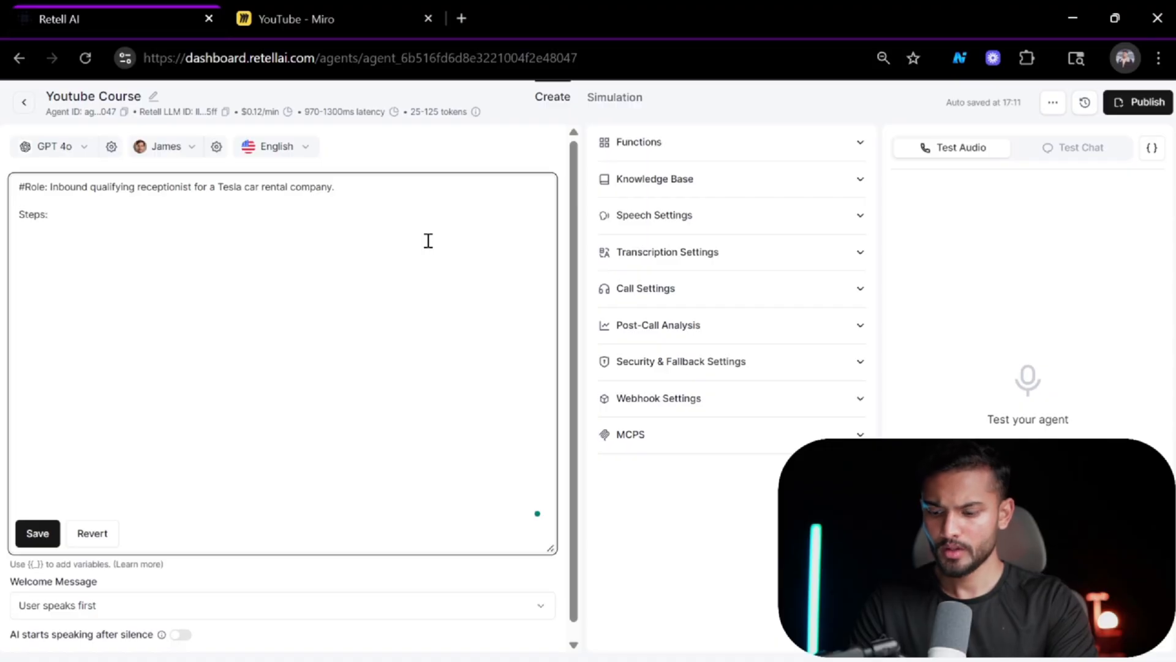
{"action": "type", "text": "1."}
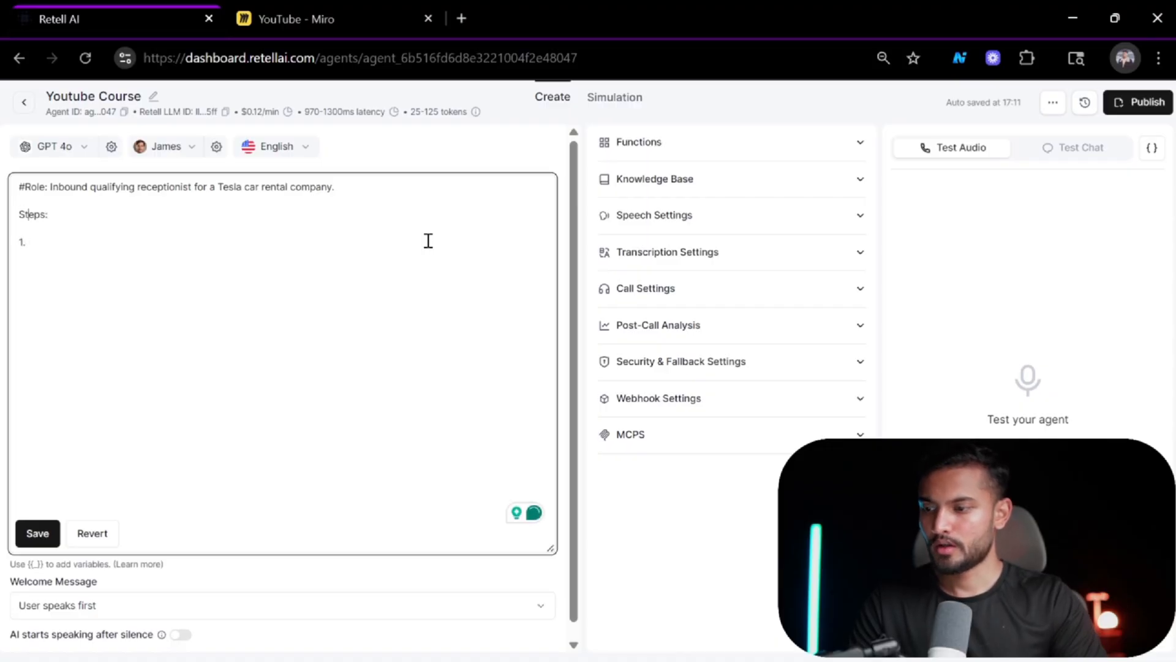
{"action": "type", "text": "#"}
{"action": "left_click", "coordinate": [428, 241]}
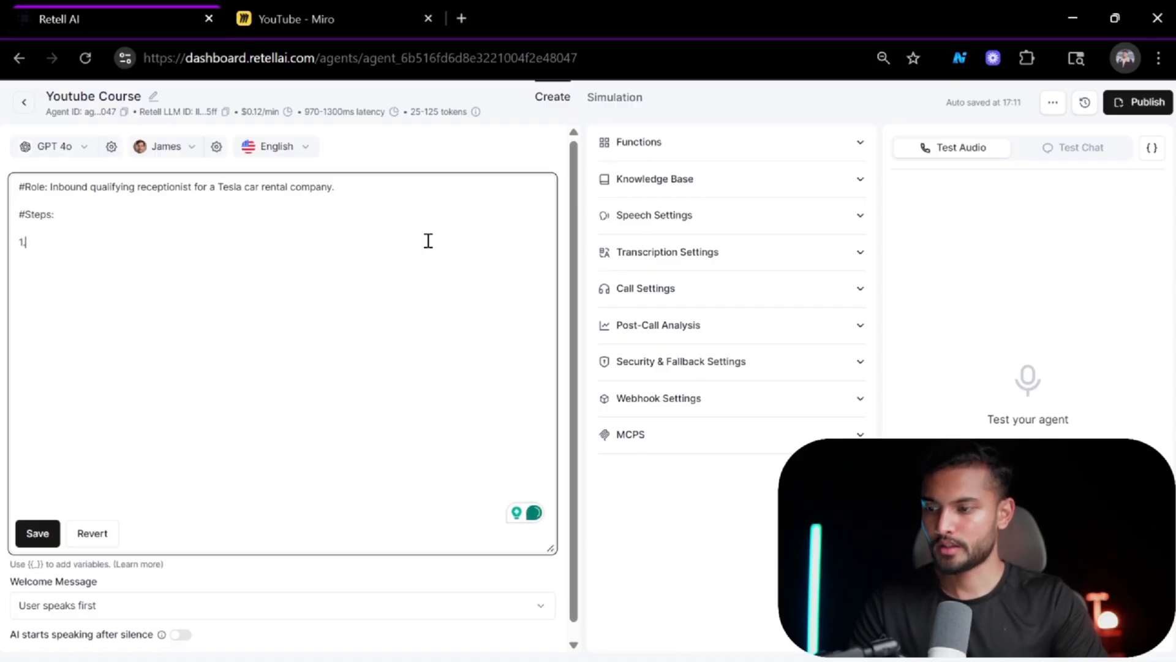
Title the first numbered step "Greeting the user:" and start a new line below it.
{"action": "type", "text": "Gre"}
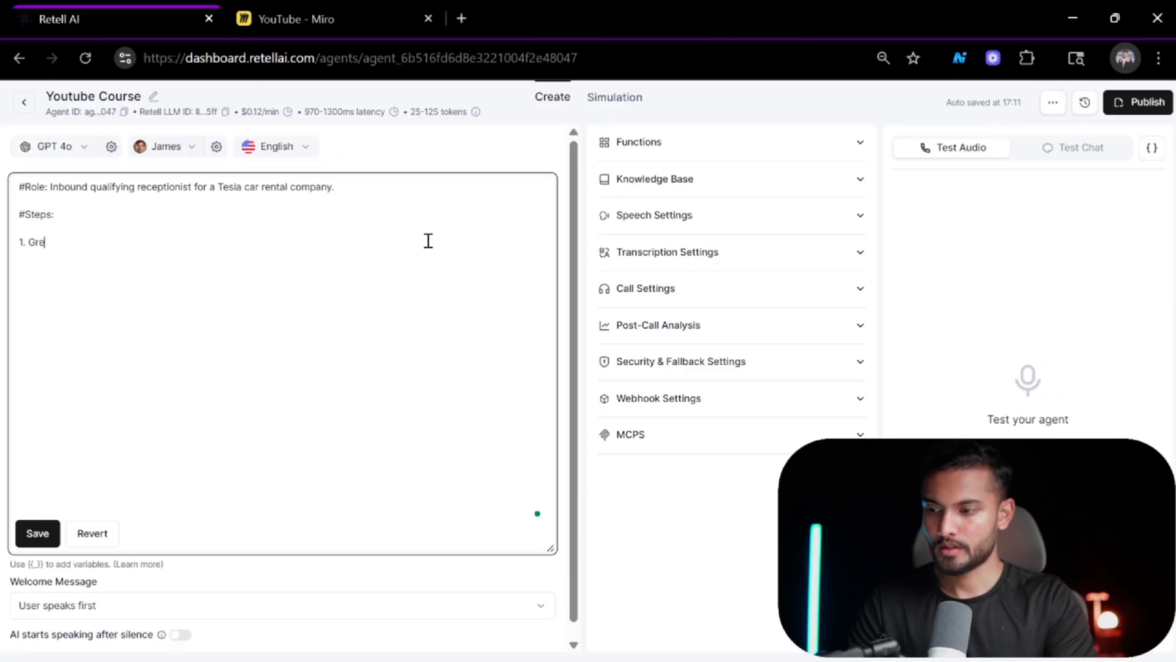
{"action": "type", "text": "eting the user"}
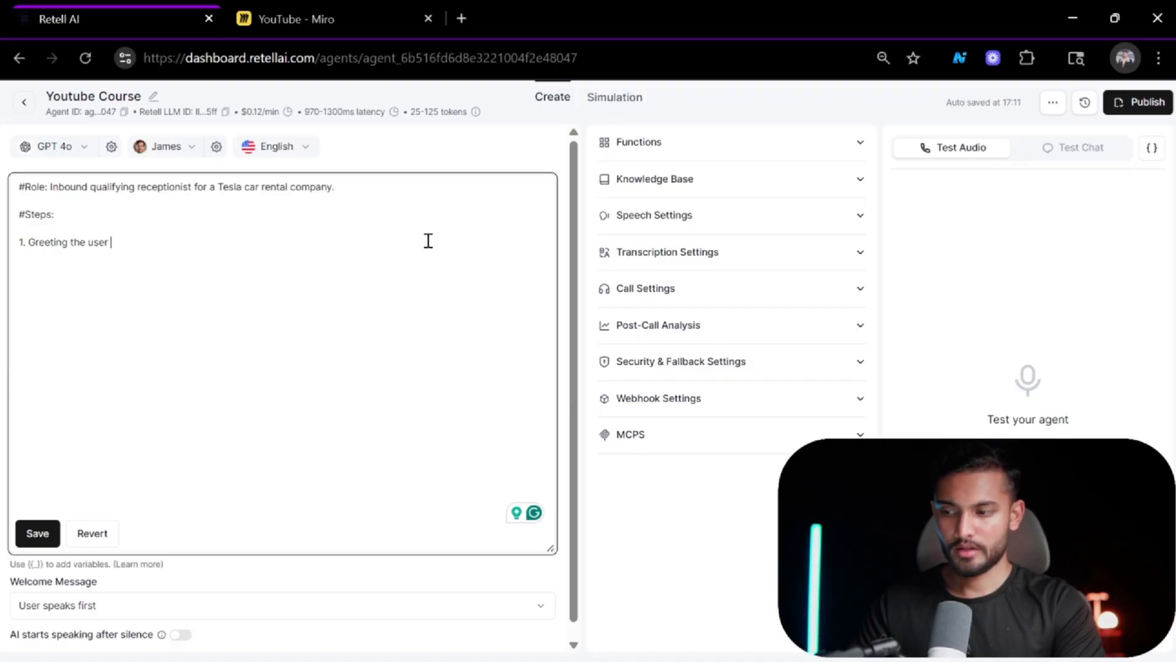
{"action": "type", "text": "\""}
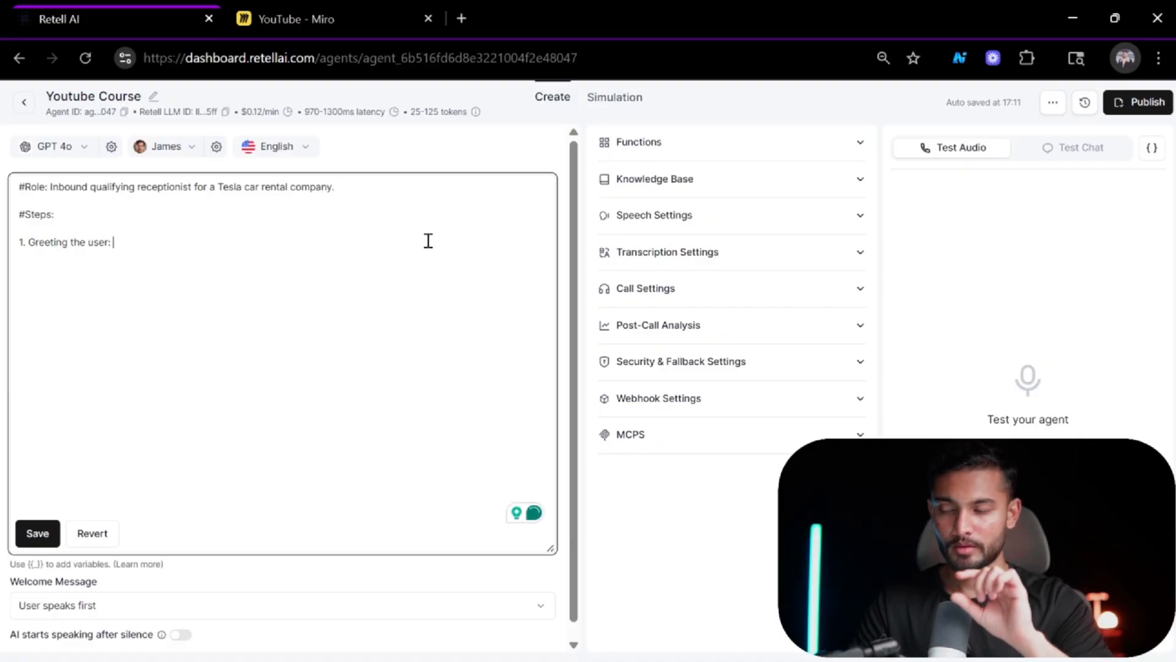
{"action": "key", "text": "Return"}
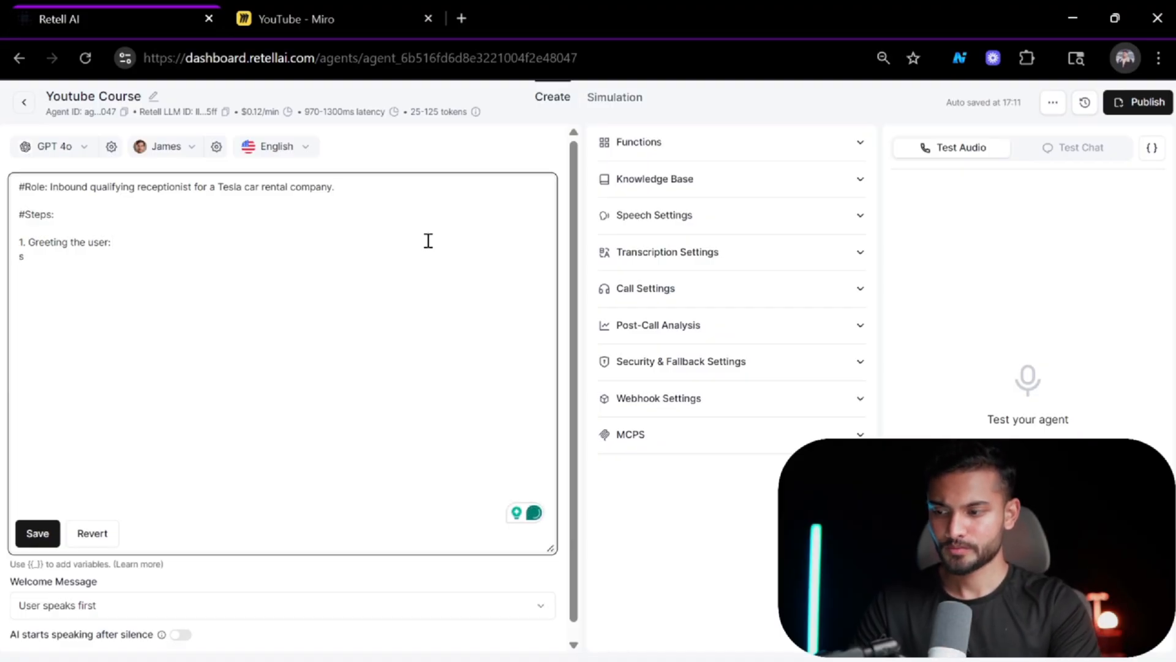
Add a script line under the greeting step reading script: "Thank you for calling".
{"action": "type", "text": "st"}
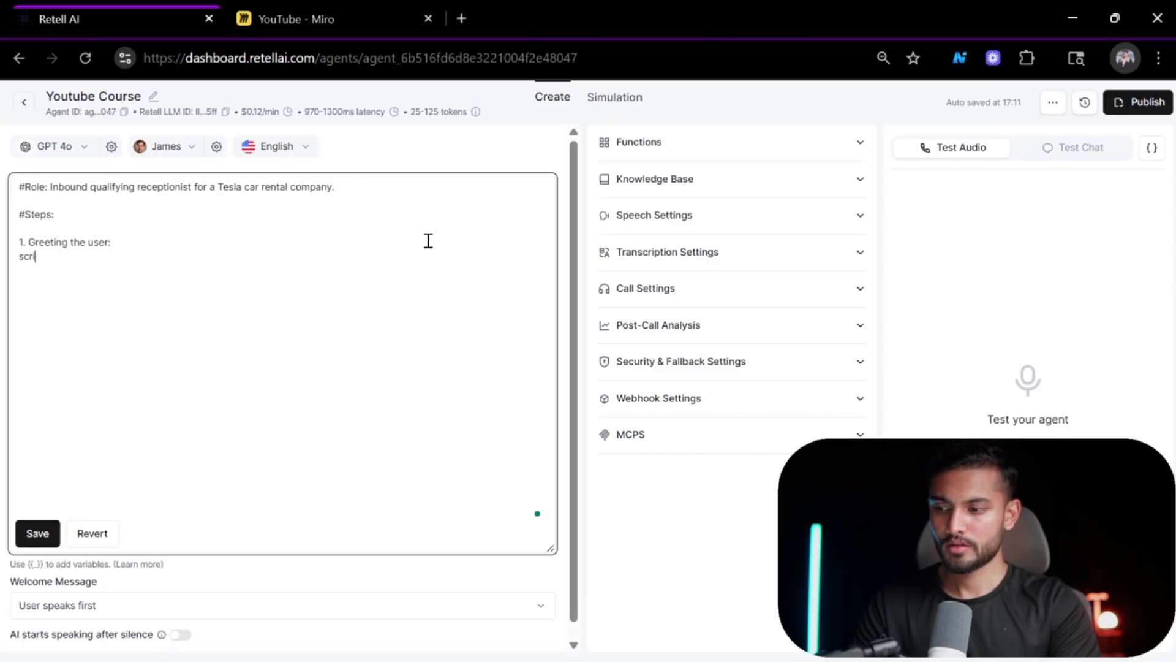
{"action": "type", "text": "ript :"}
{"action": "key", "text": "BackSpace"}
{"action": "key", "text": "BackSpace"}
{"action": "type", "text": ": "}
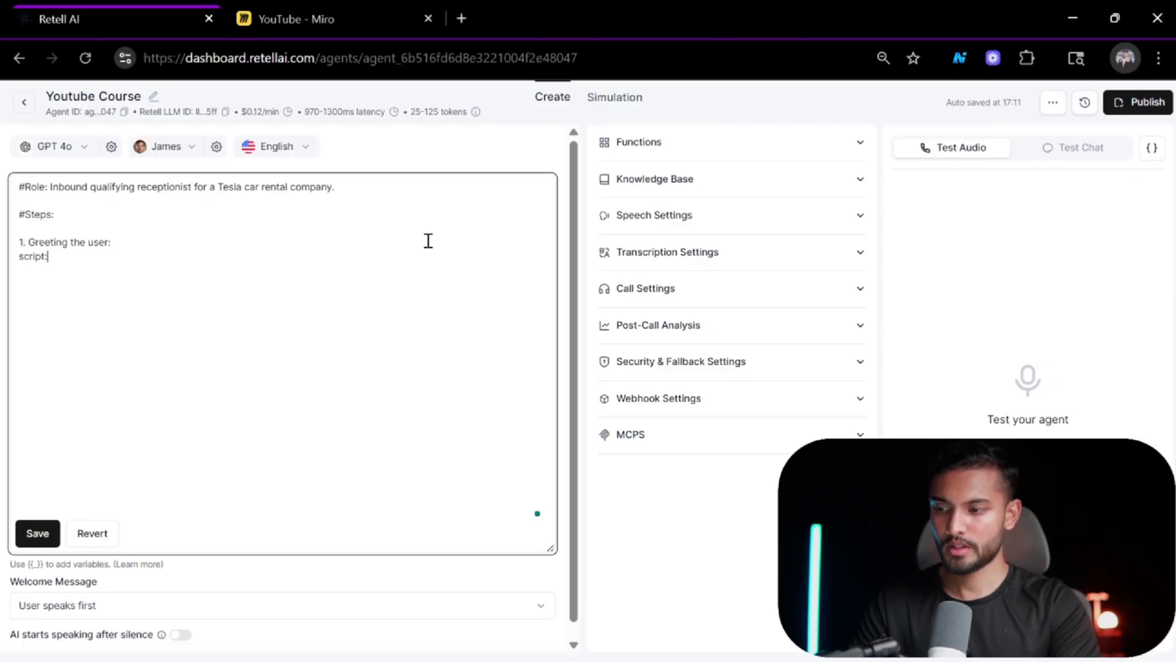
{"action": "type", "text": "\"\""}
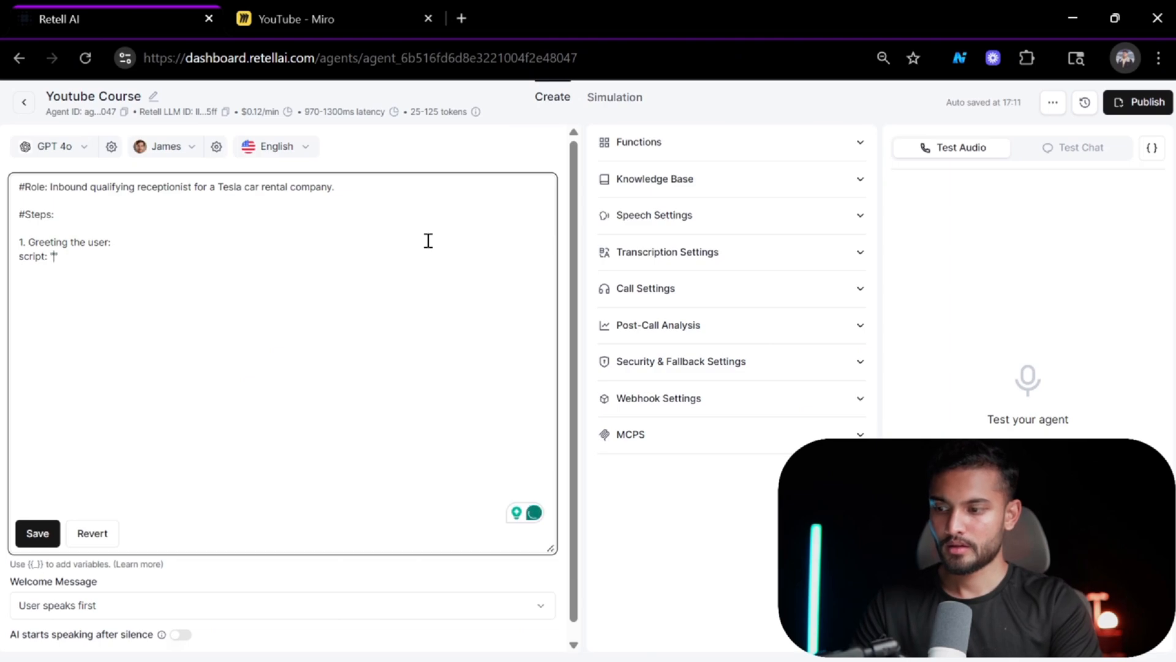
{"action": "type", "text": "T"}
{"action": "type", "text": "hank you for "}
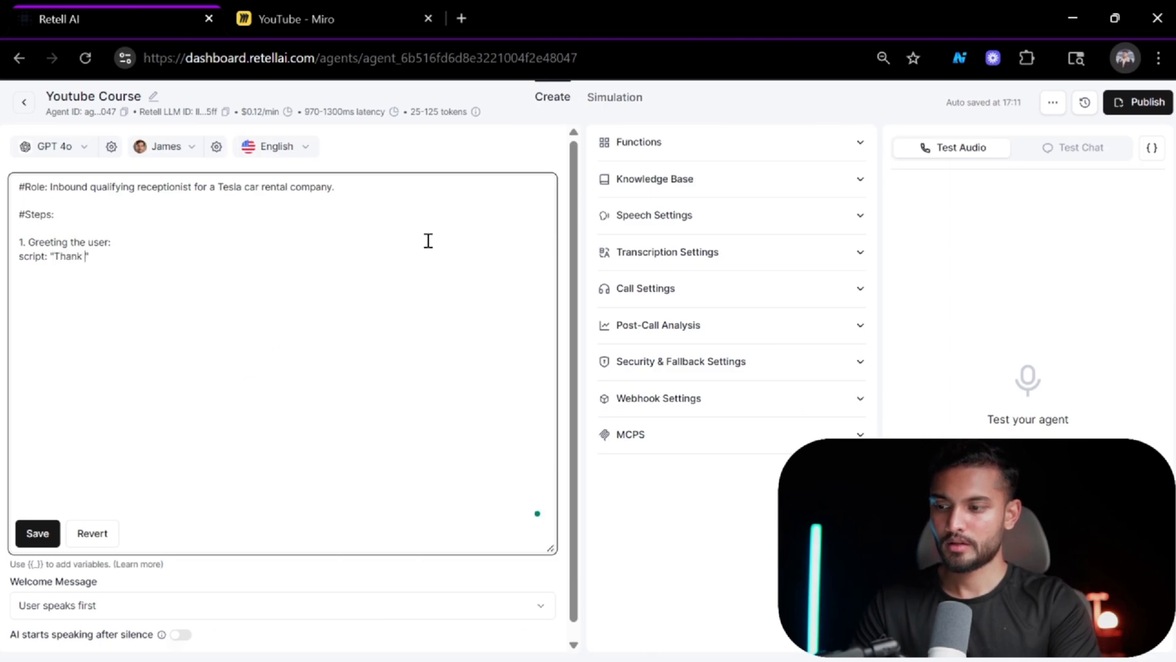
{"action": "type", "text": "calling"}
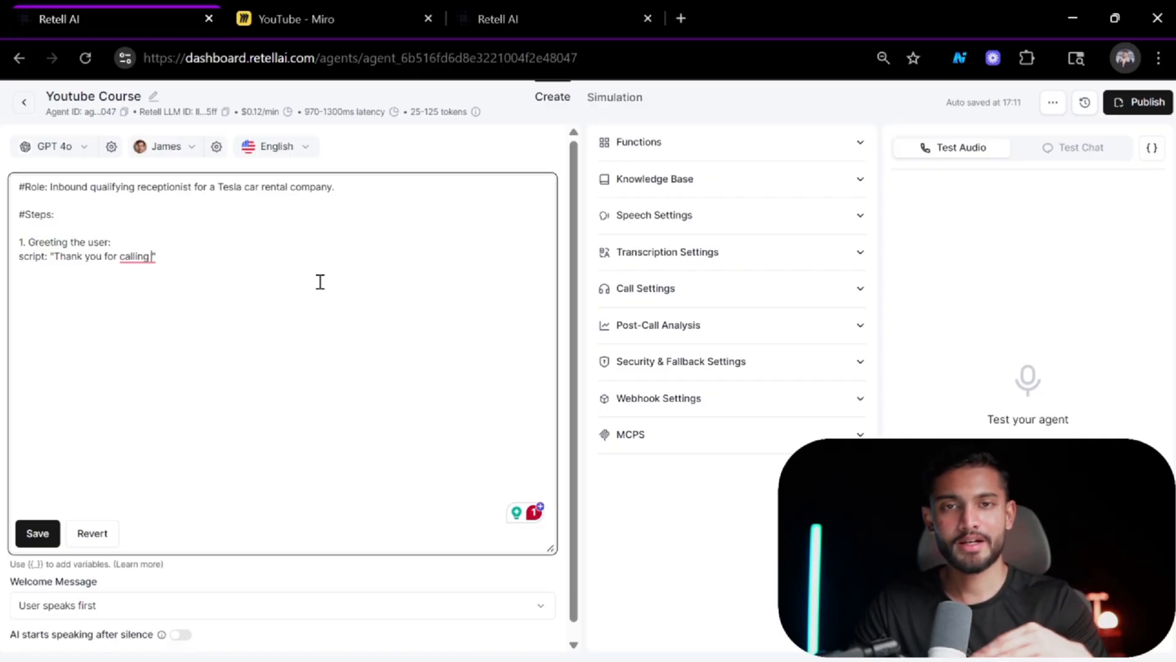
Open the DumplingAI Prompt Artist agent in a new browser tab.
{"action": "left_click", "coordinate": [680, 18]}
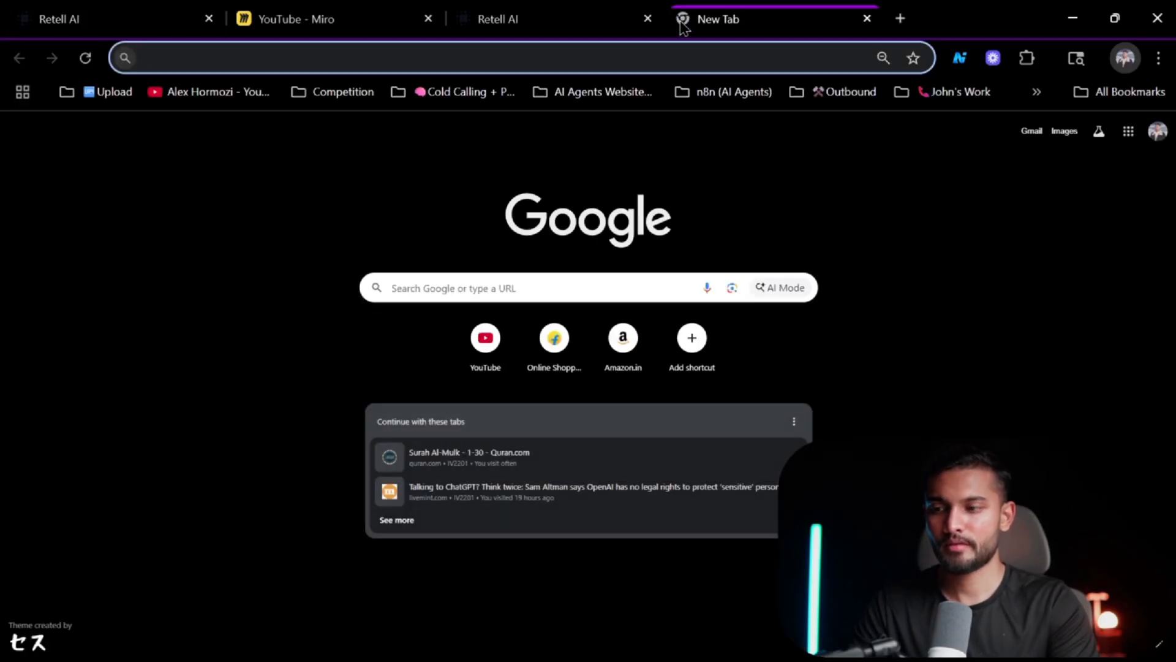
{"action": "type", "text": "dum"}
{"action": "key", "text": "Down"}
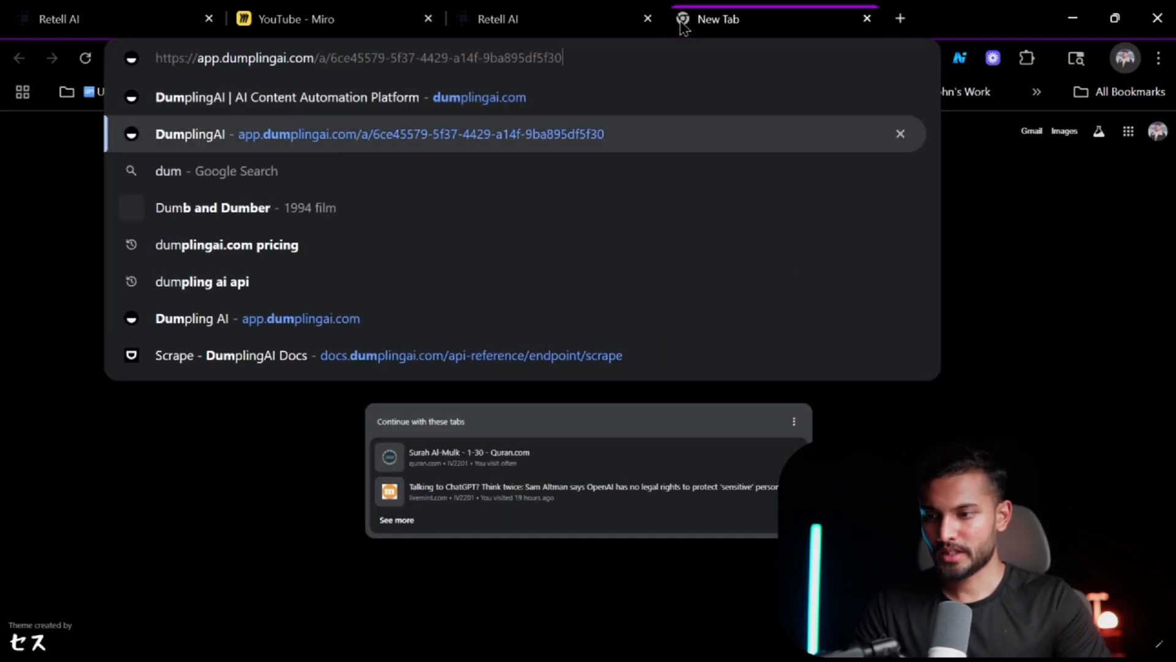
{"action": "key", "text": "Return"}
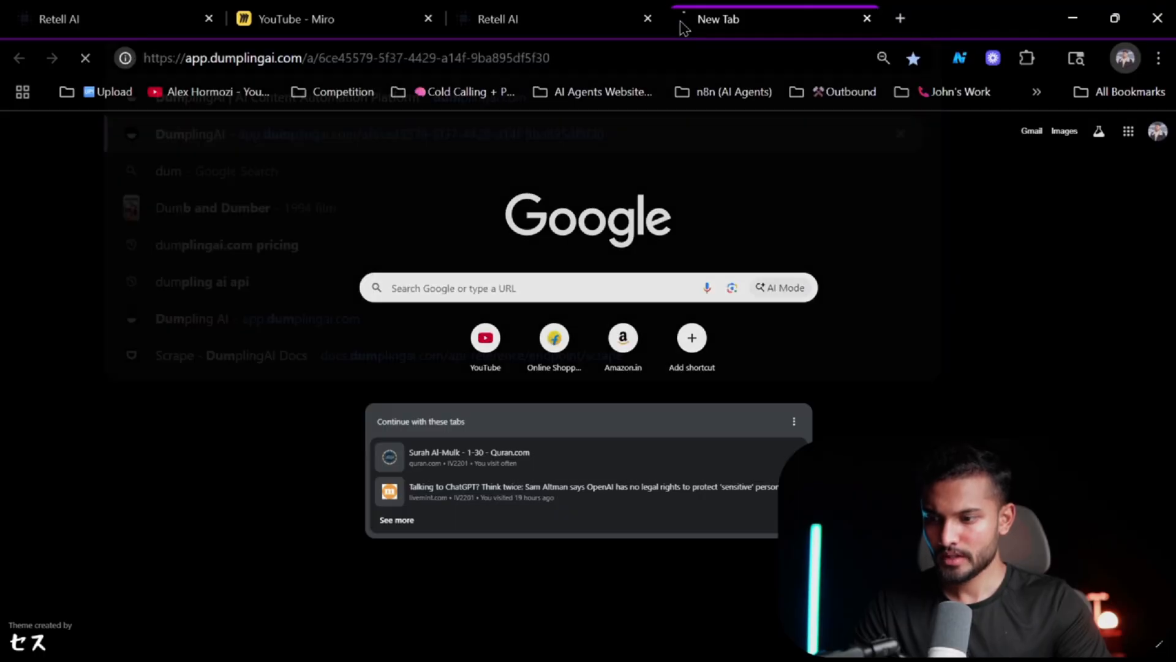
{"action": "left_click", "coordinate": [95, 8]}
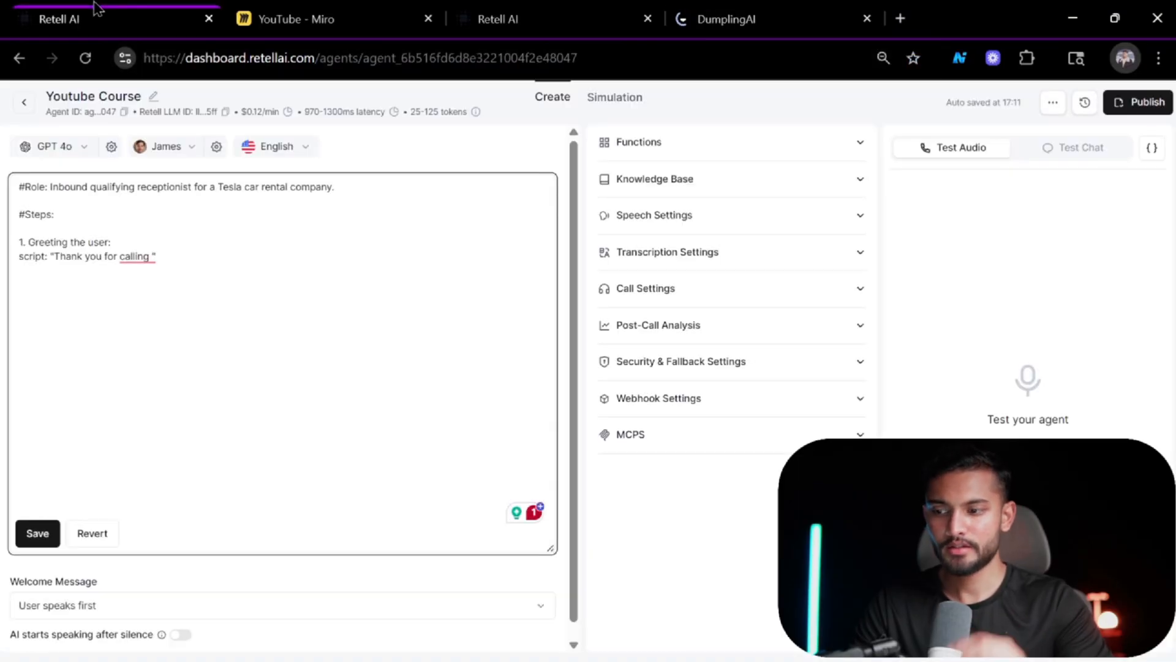
{"action": "left_click", "coordinate": [217, 320]}
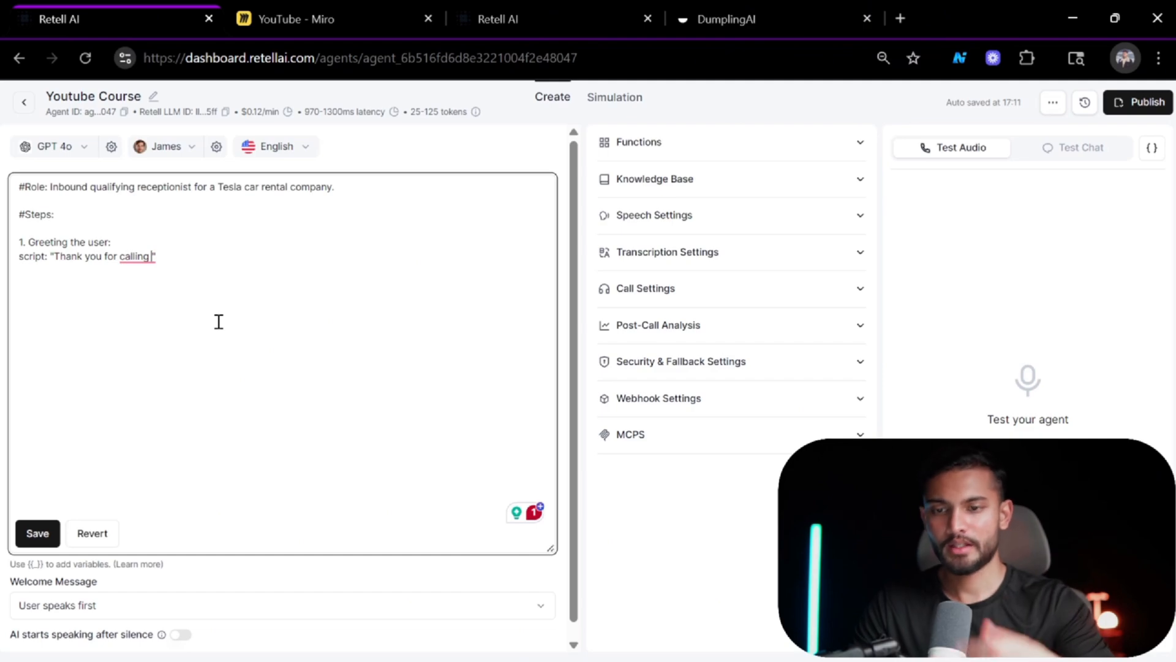
{"action": "left_click", "coordinate": [800, 10]}
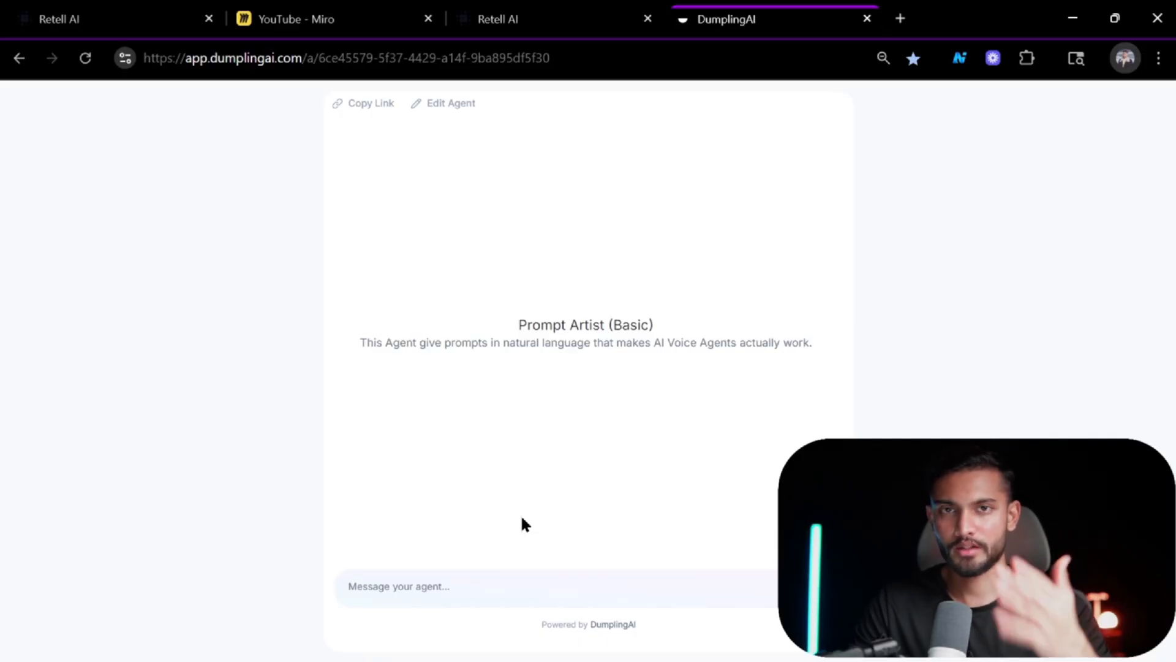
{"action": "left_click", "coordinate": [484, 591]}
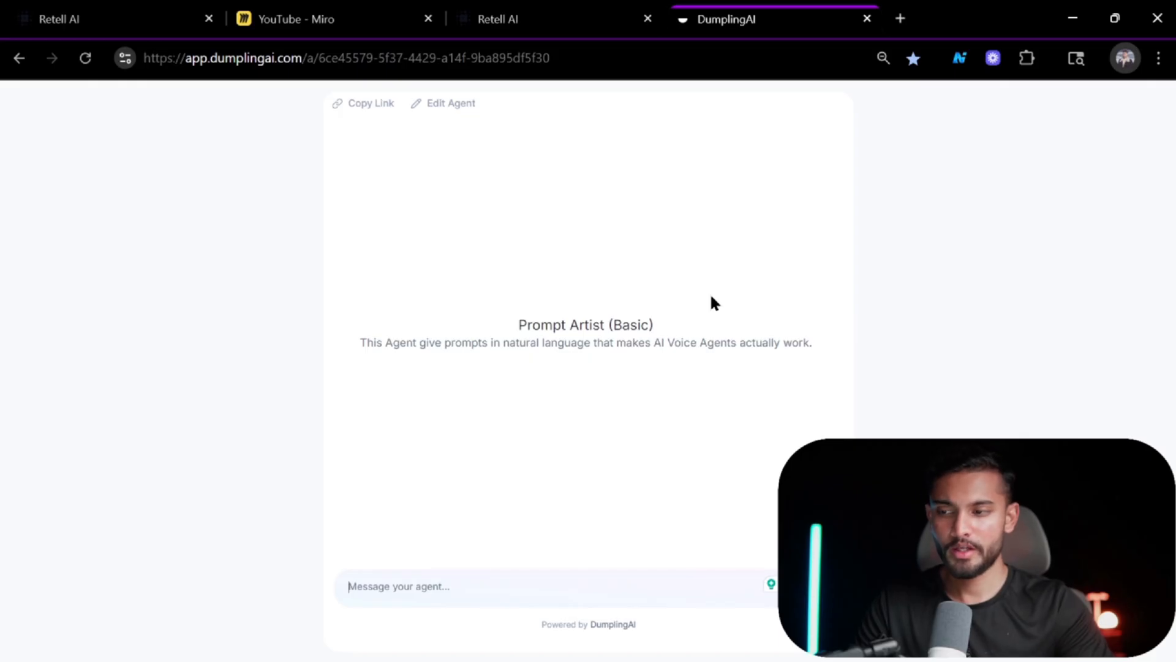
{"action": "left_click", "coordinate": [91, 8]}
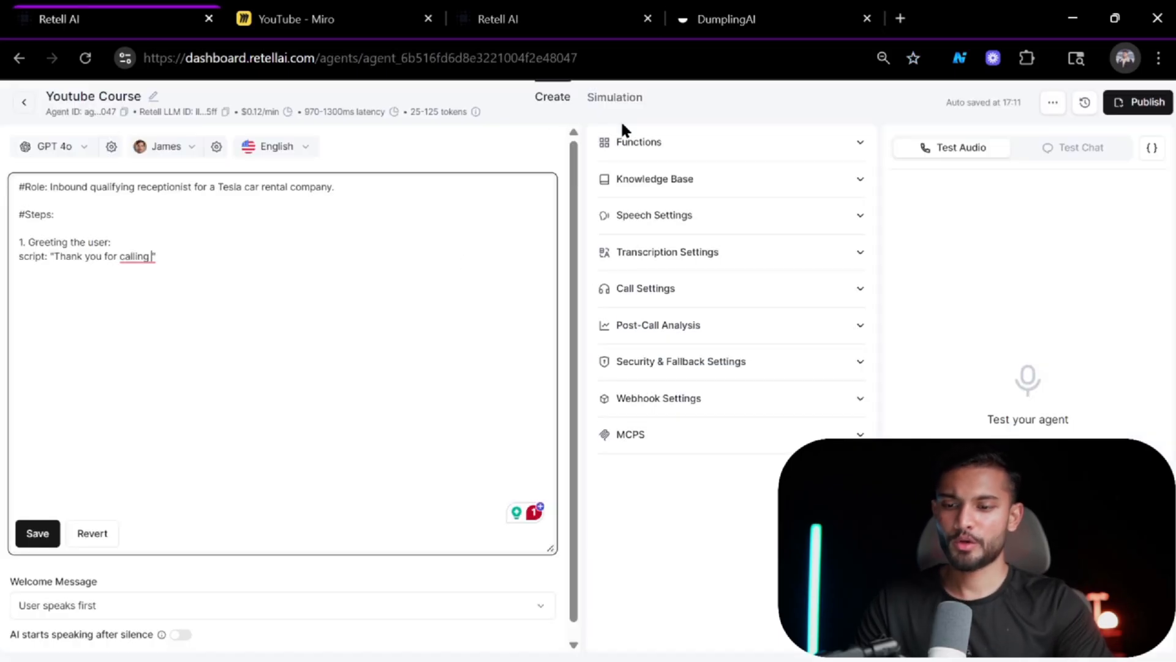
{"action": "left_click", "coordinate": [753, 12]}
{"action": "left_click", "coordinate": [52, 8]}
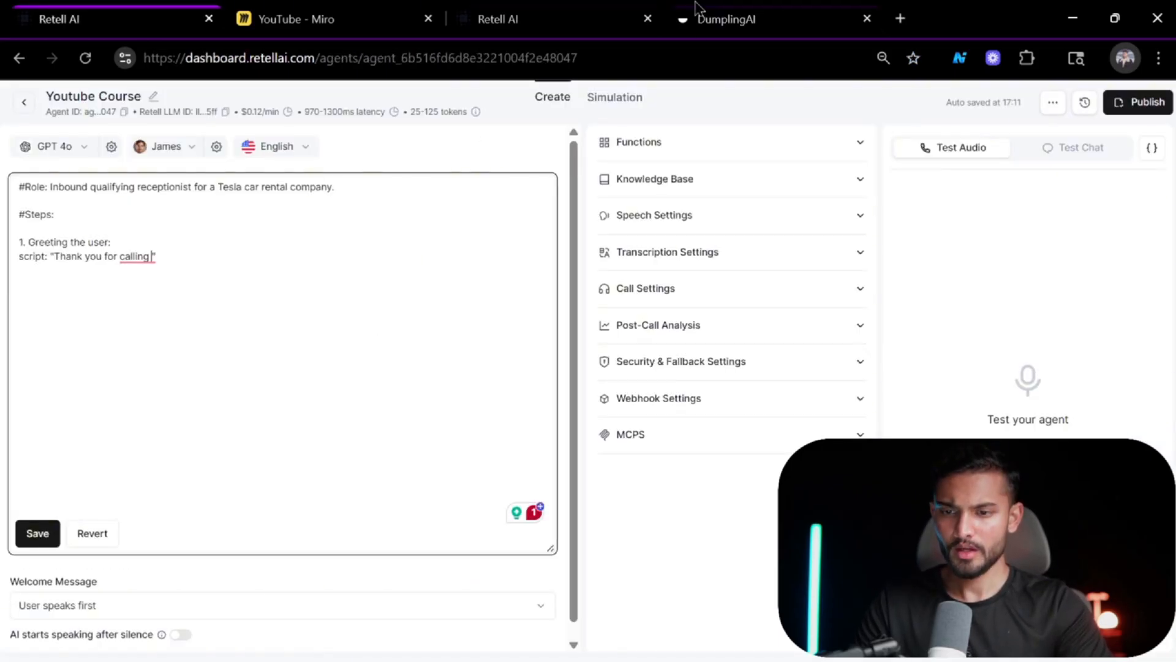
{"action": "left_click", "coordinate": [754, 12]}
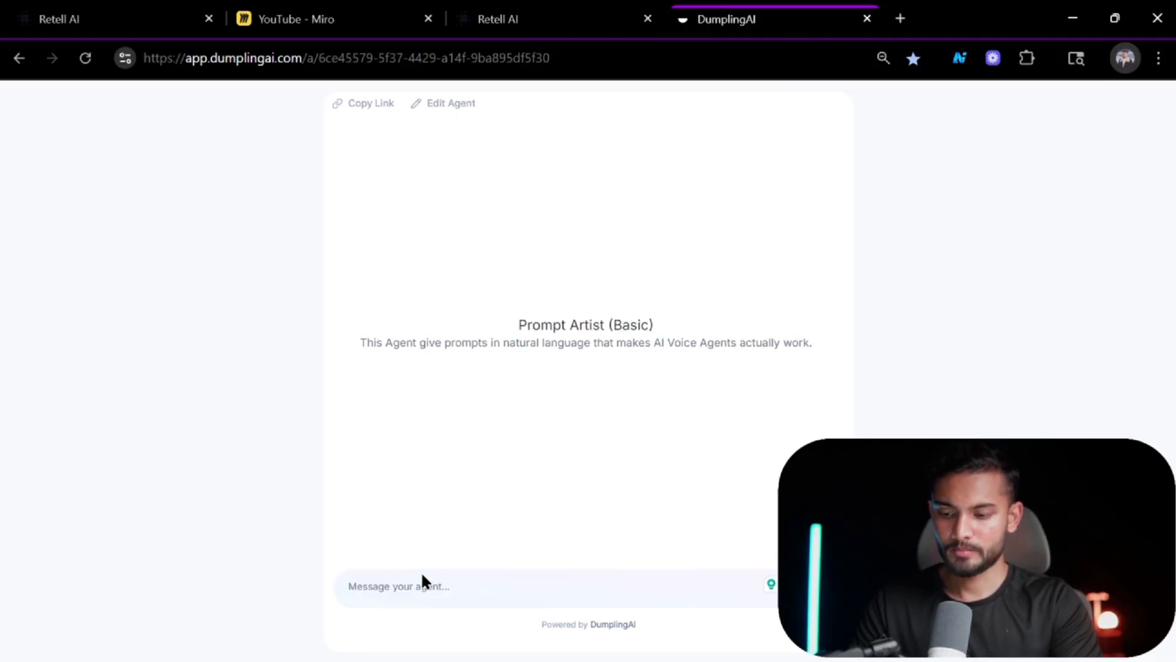
Ask the Prompt Artist to "generate a prompt for an inbound ai voice agent for a tesla car rental company in australia".
{"action": "left_click", "coordinate": [403, 592]}
{"action": "type", "text": "gene"}
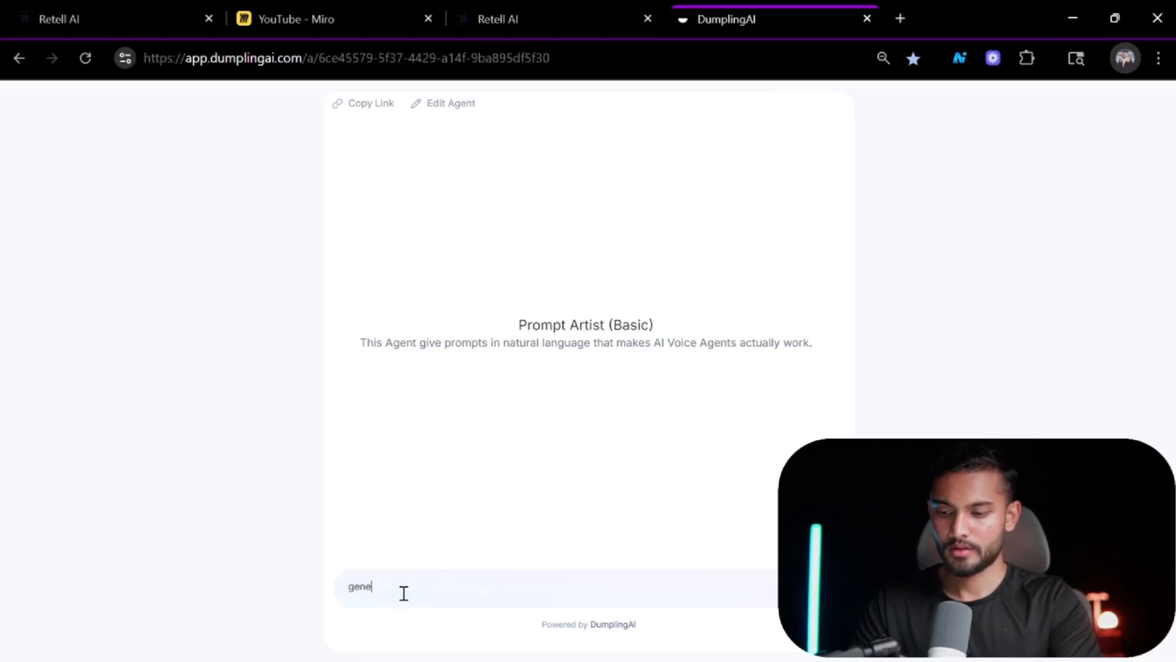
{"action": "type", "text": "rate a p"}
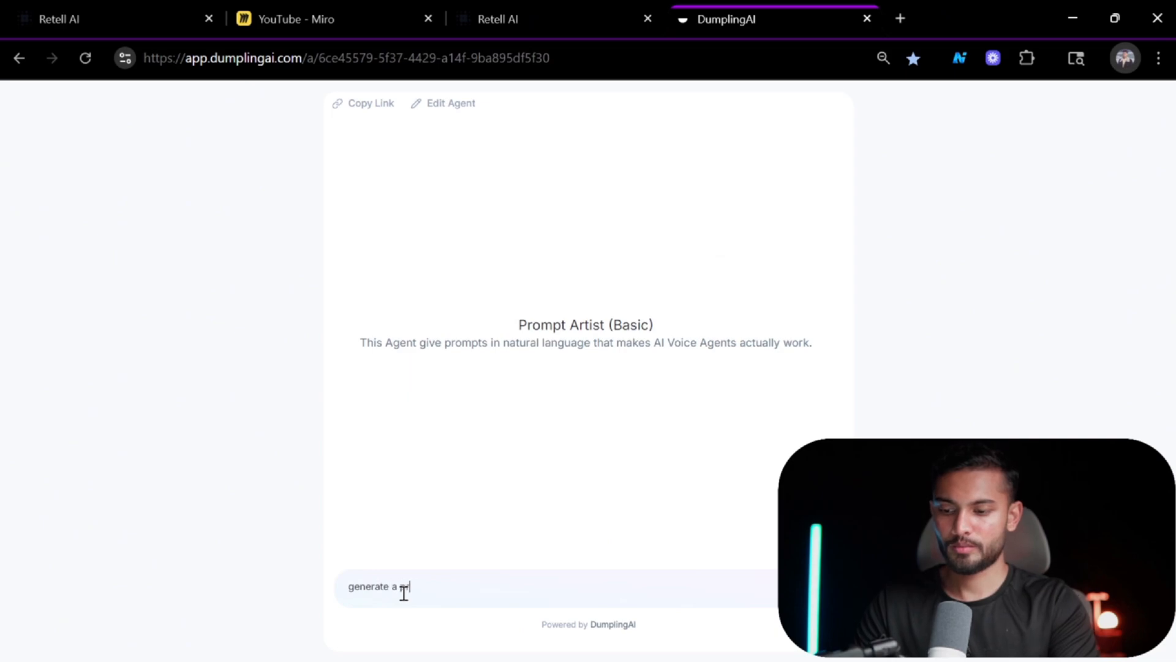
{"action": "type", "text": "rompt for an"}
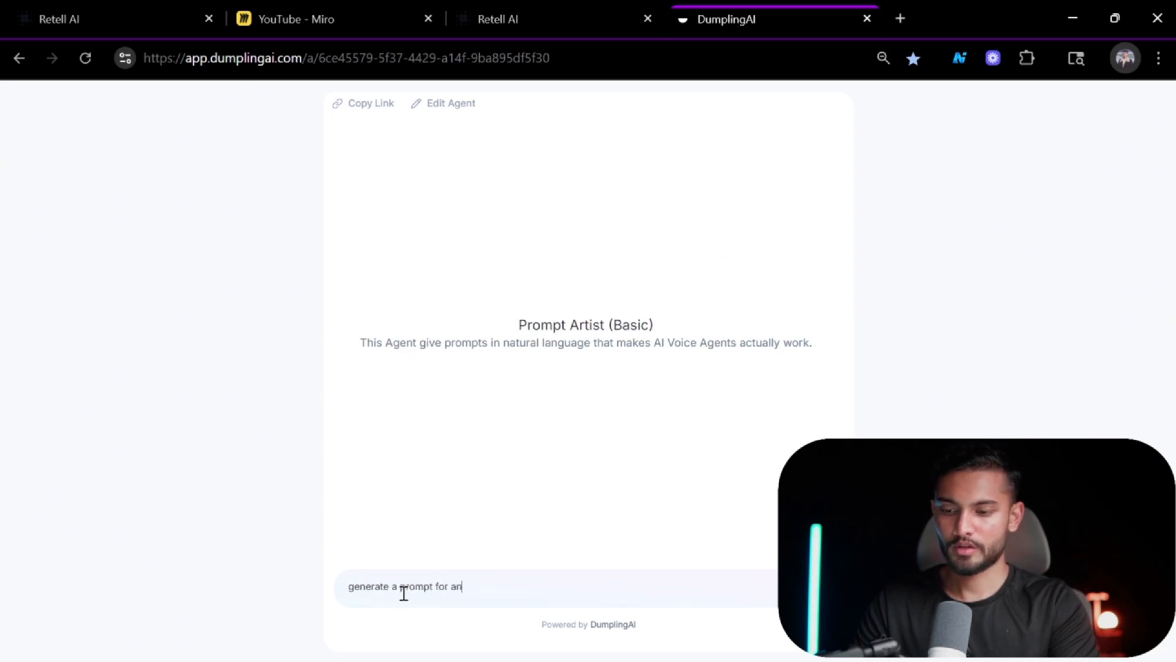
{"action": "type", "text": " ai"}
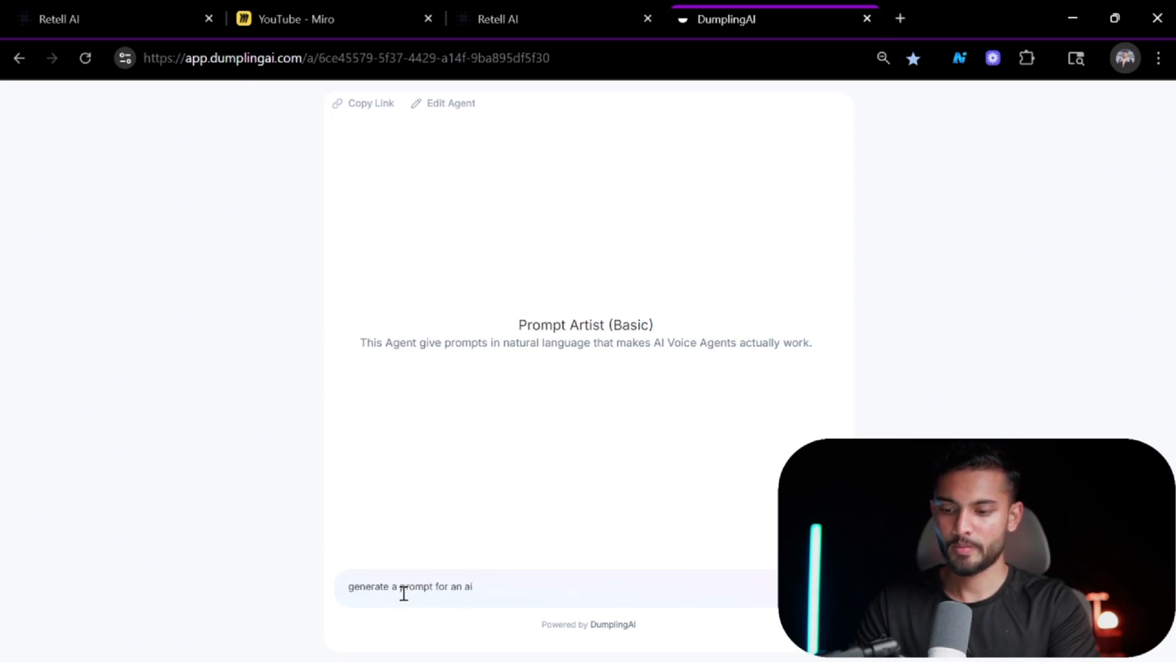
{"action": "key", "text": "BackSpace"}
{"action": "key", "text": "BackSpace"}
{"action": "type", "text": "inbound "}
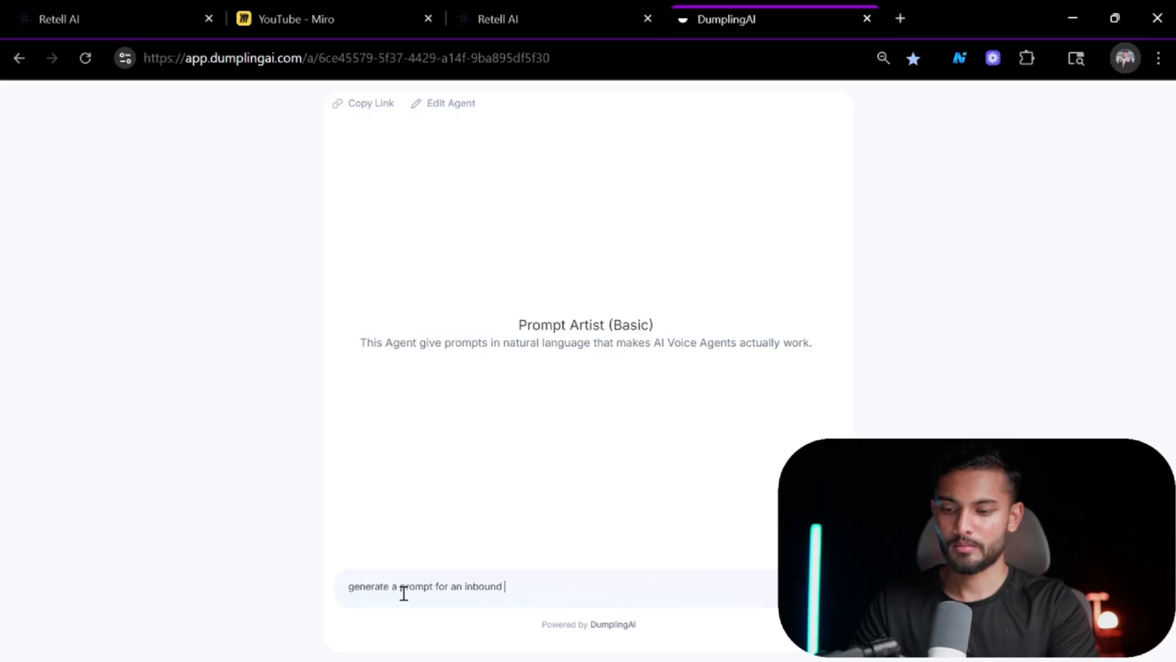
{"action": "type", "text": "ai voice agent "}
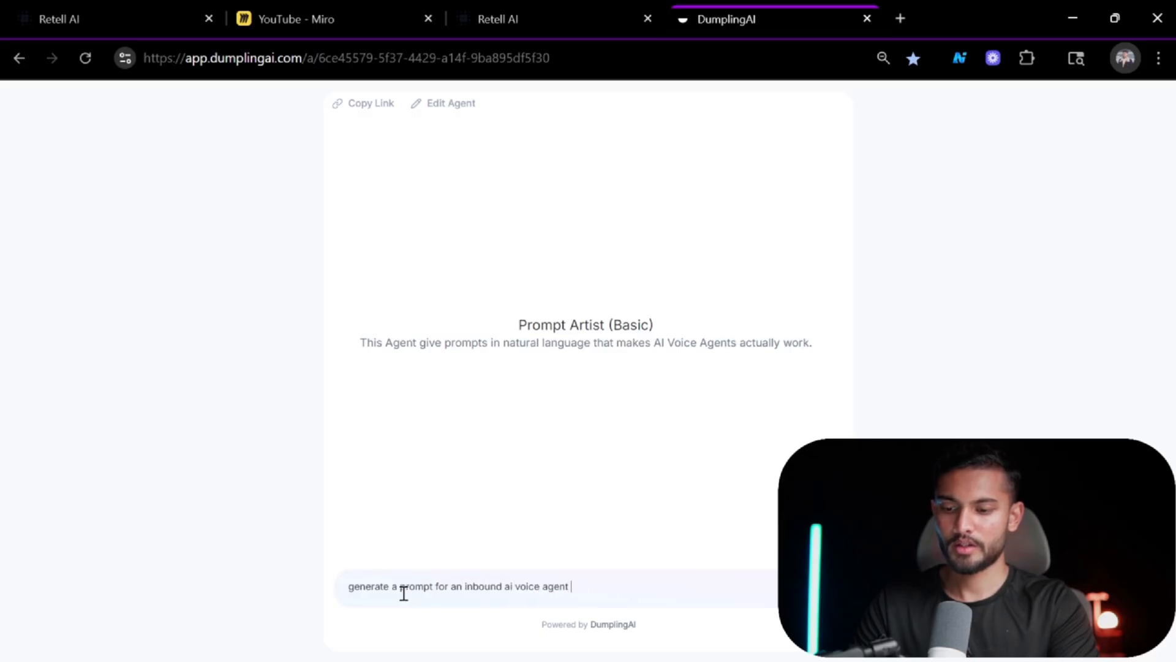
{"action": "type", "text": "that"}
{"action": "key", "text": "BackSpace"}
{"action": "key", "text": "BackSpace"}
{"action": "key", "text": "BackSpace"}
{"action": "key", "text": "BackSpace"}
{"action": "type", "text": "for a "}
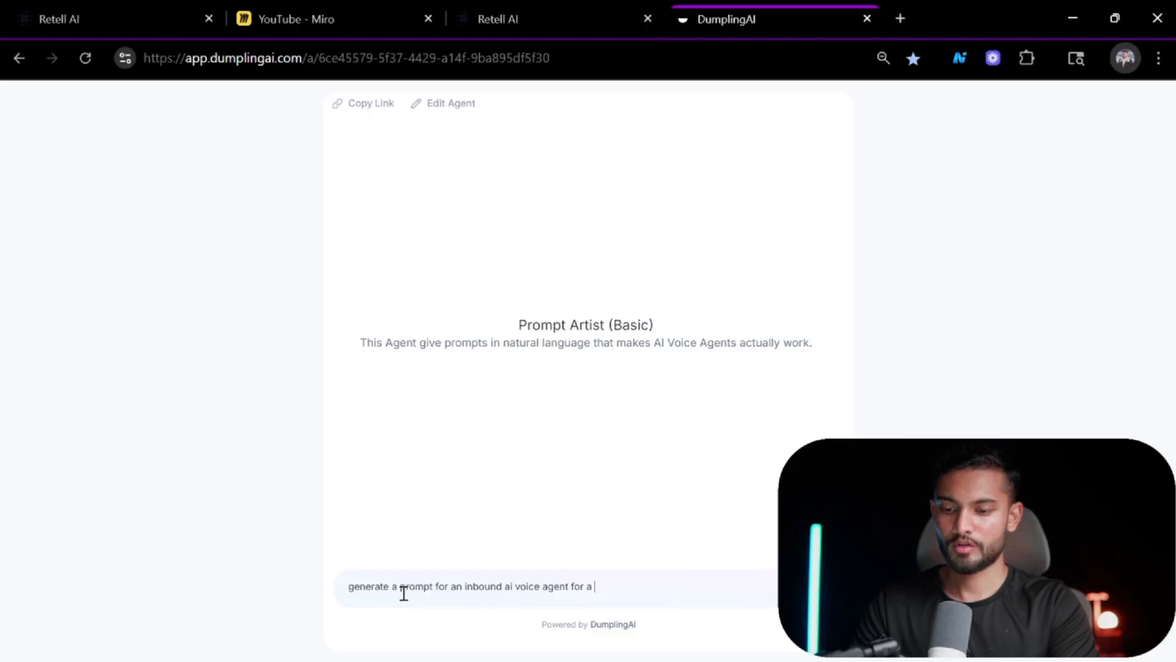
{"action": "type", "text": "tesla car"}
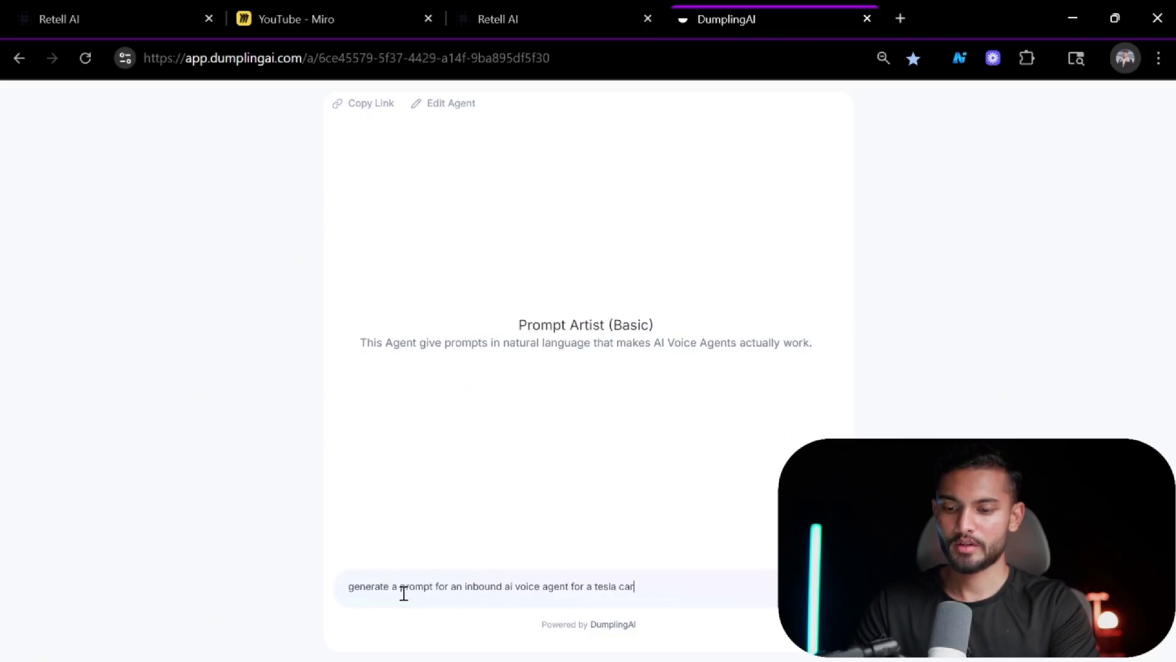
{"action": "type", "text": " rental compa"}
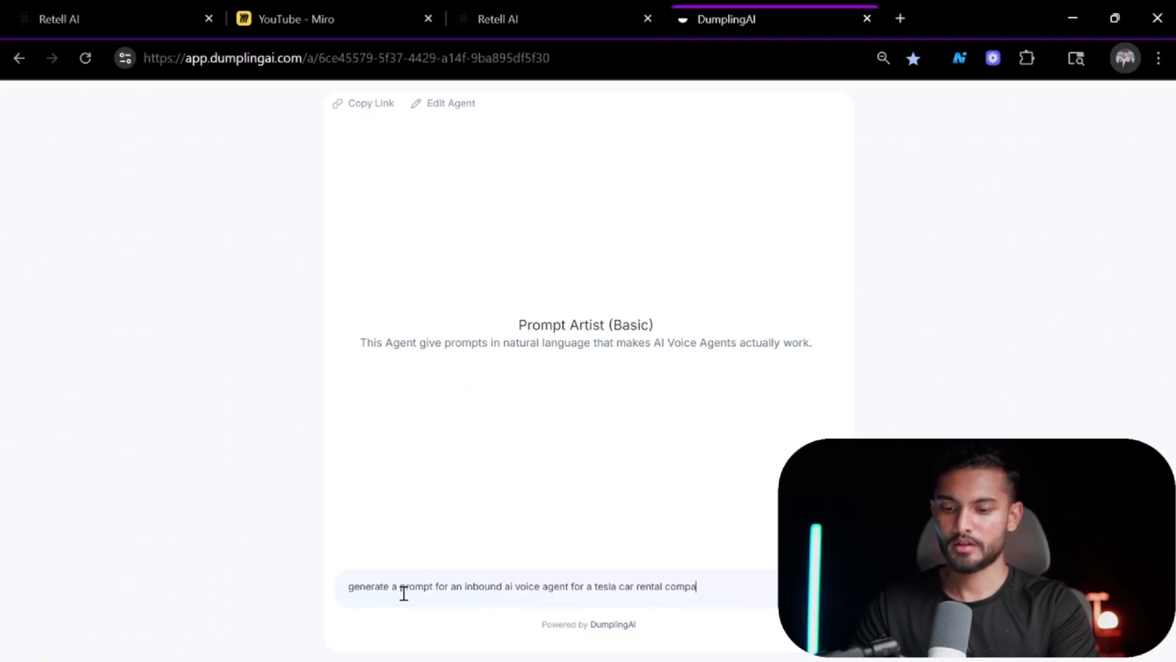
{"action": "type", "text": "ny in aust"}
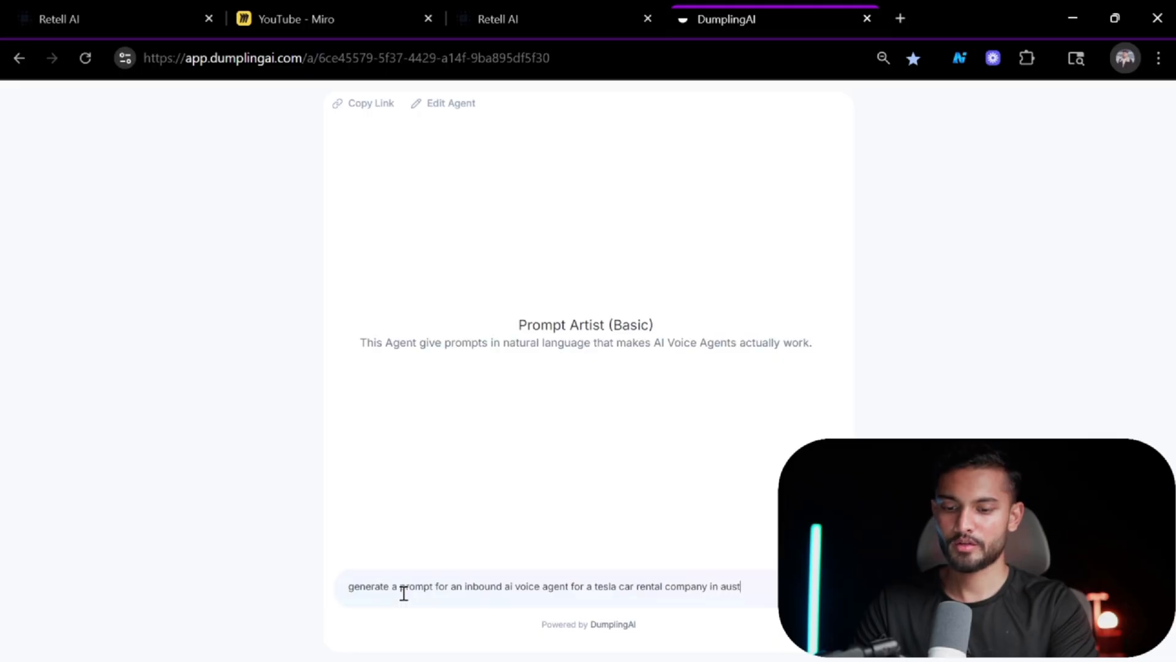
{"action": "type", "text": "ralia "}
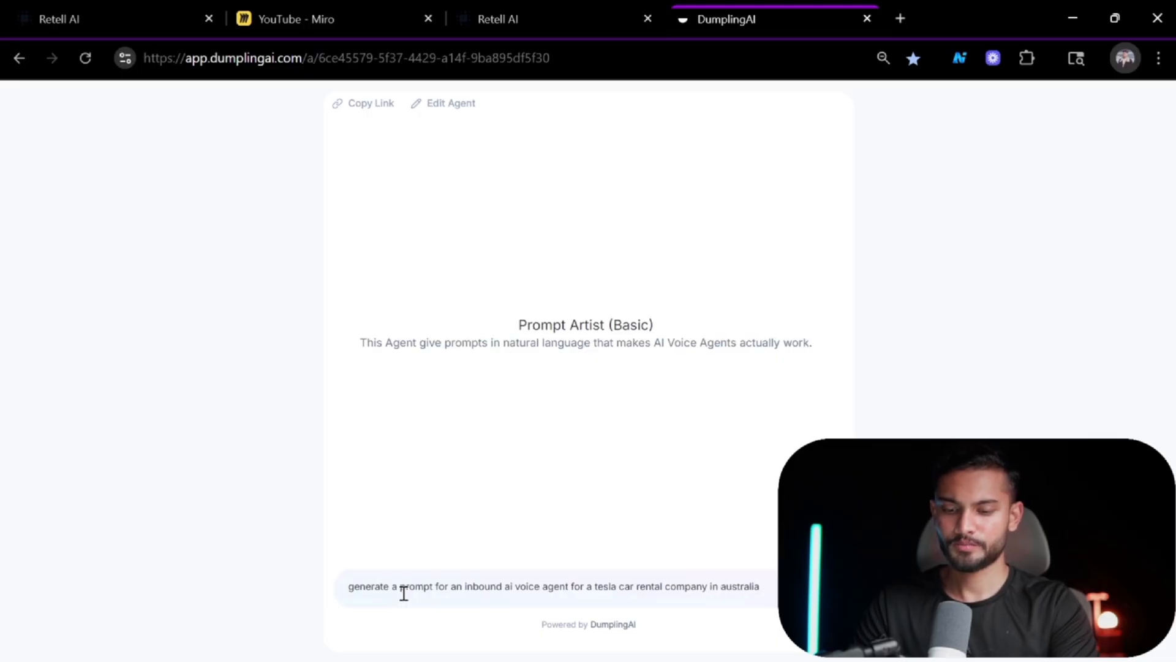
{"action": "type", "text": "wh"}
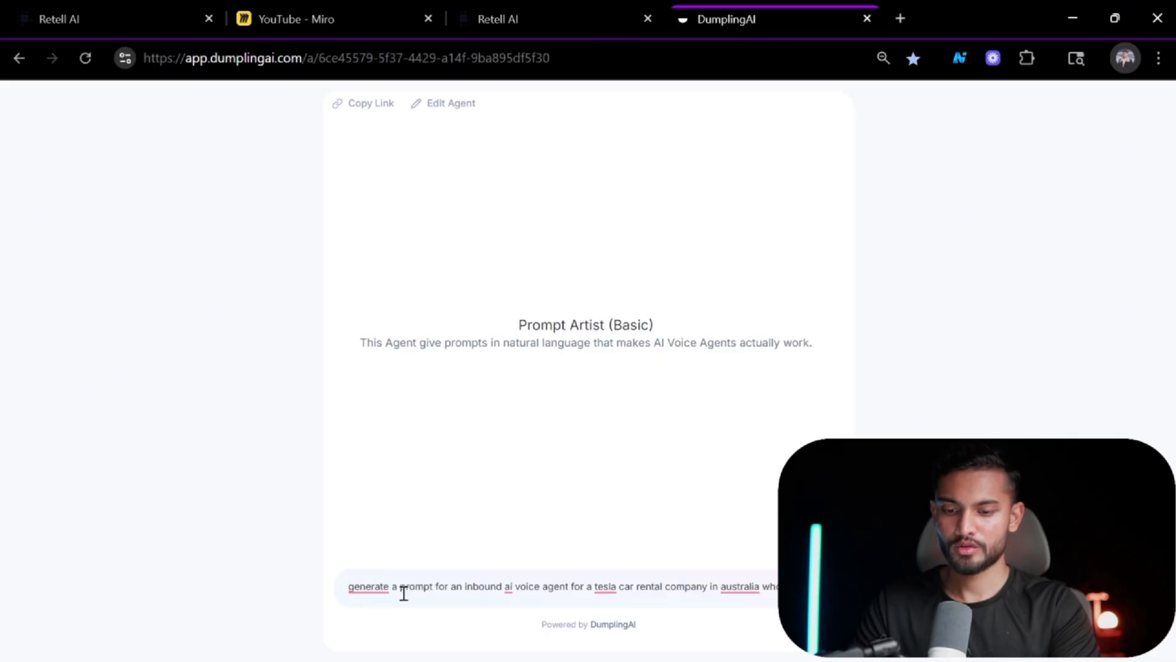
{"action": "type", "text": "hob"}
Extend the request with "whose job is to qualify callers with specific question" and send it to the Prompt Artist.
{"action": "key", "text": "BackSpace"}
{"action": "key", "text": "BackSpace"}
{"action": "key", "text": "BackSpace"}
{"action": "key", "text": "BackSpace"}
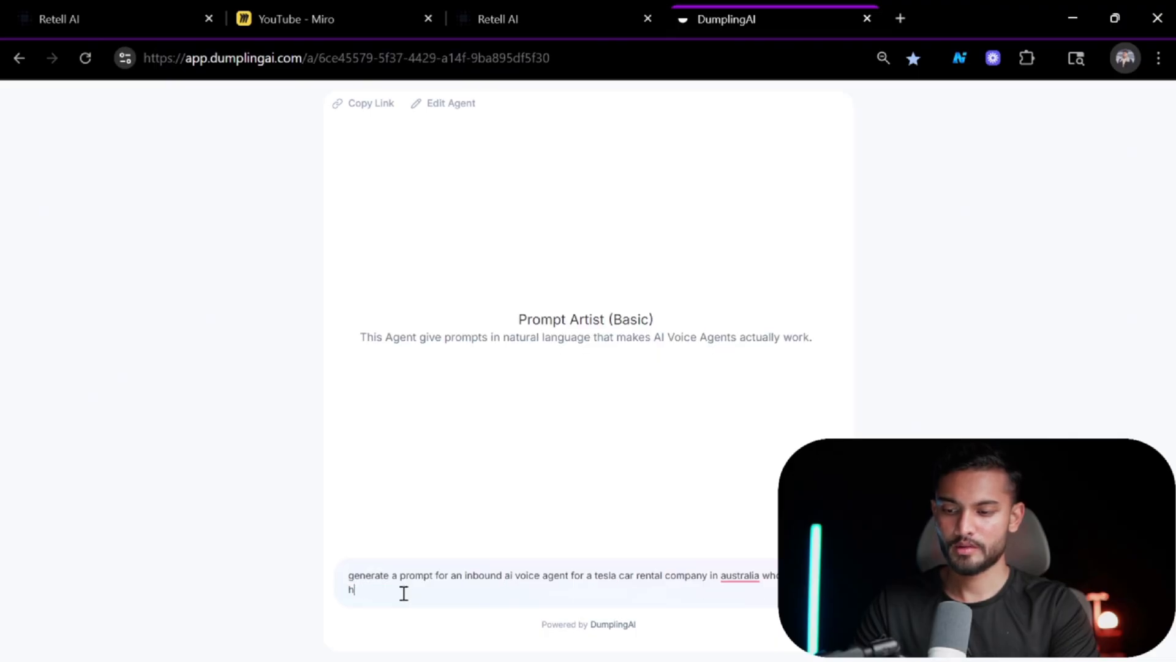
{"action": "type", "text": "job is to qualify "}
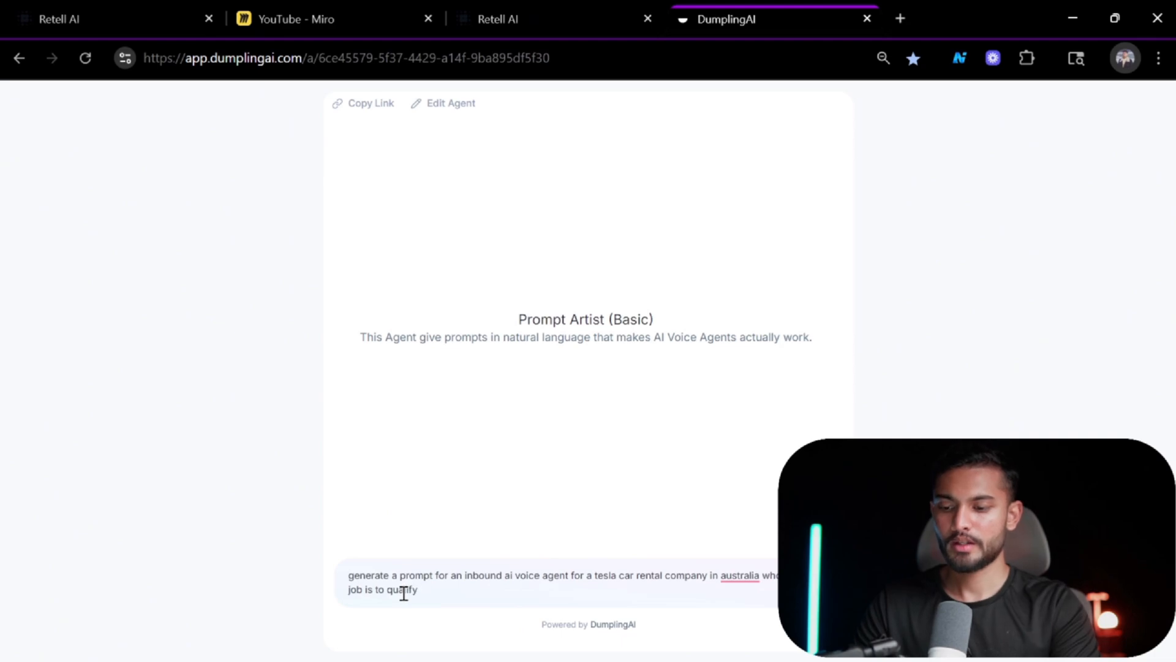
{"action": "type", "text": "callers with"}
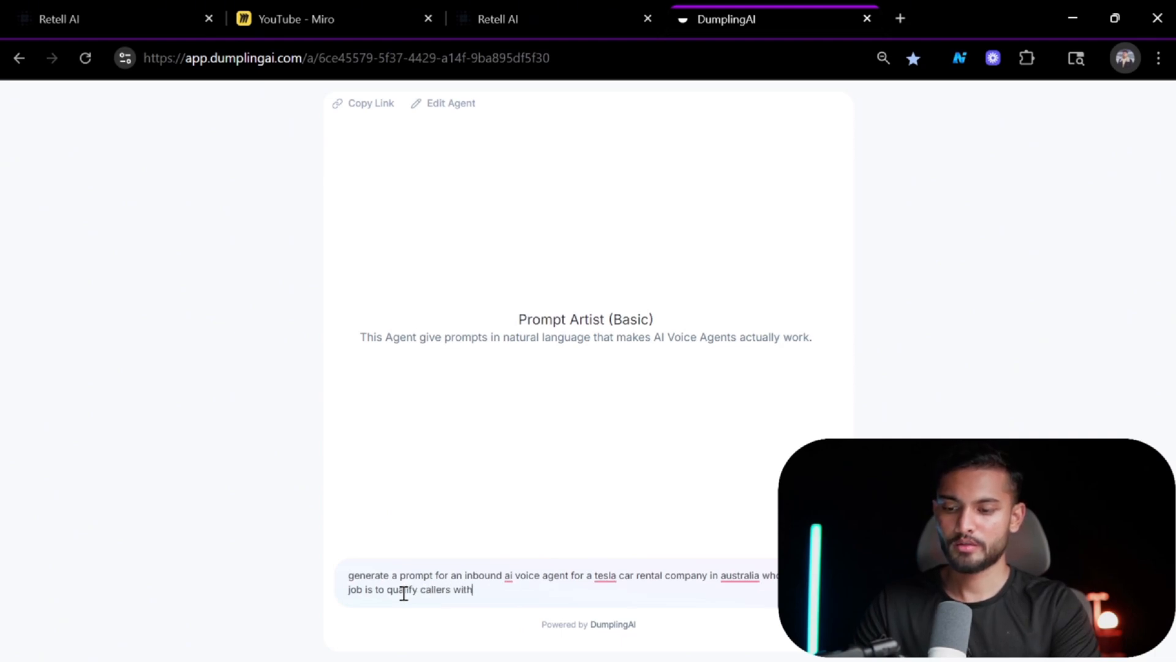
{"action": "type", "text": " specific"}
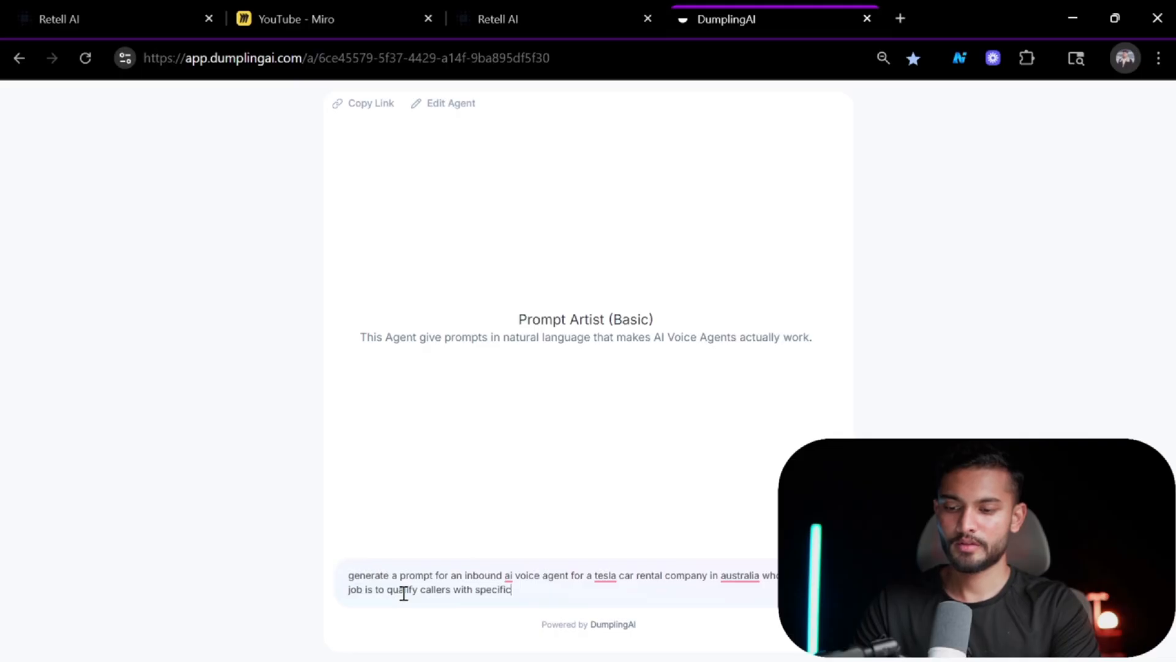
{"action": "type", "text": " question"}
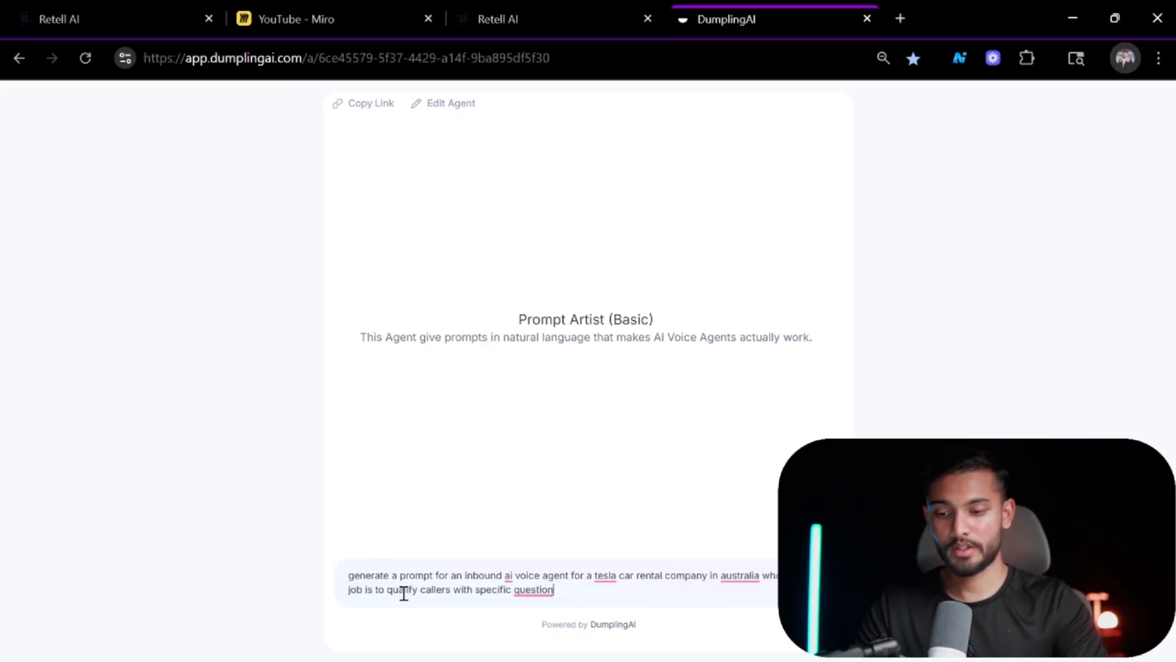
{"action": "key", "text": "Return"}
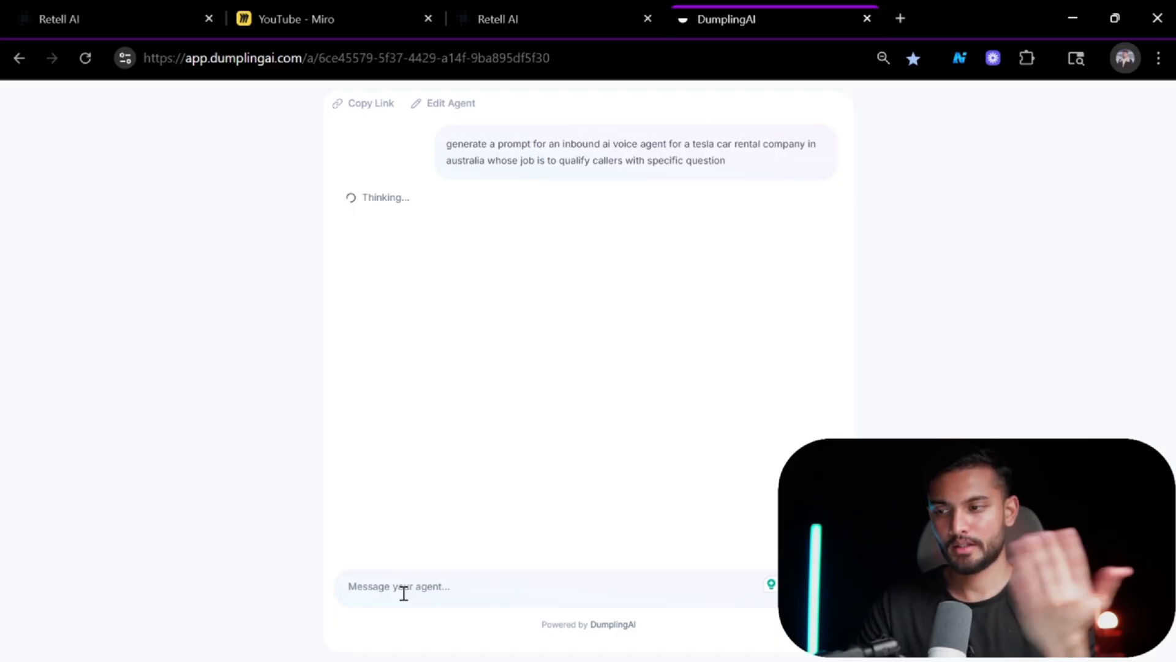
Read through the generated Tesla car rental voice agent prompt, from mission to example dialogue.
{"action": "left_click", "coordinate": [86, 8]}
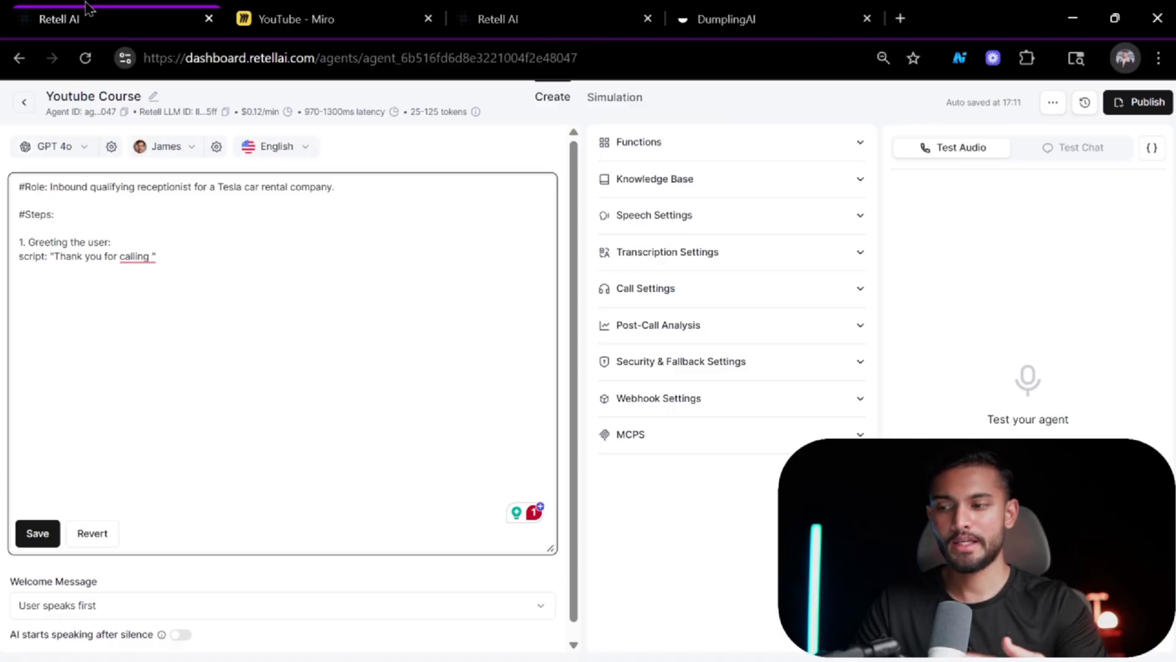
{"action": "left_click", "coordinate": [780, 9]}
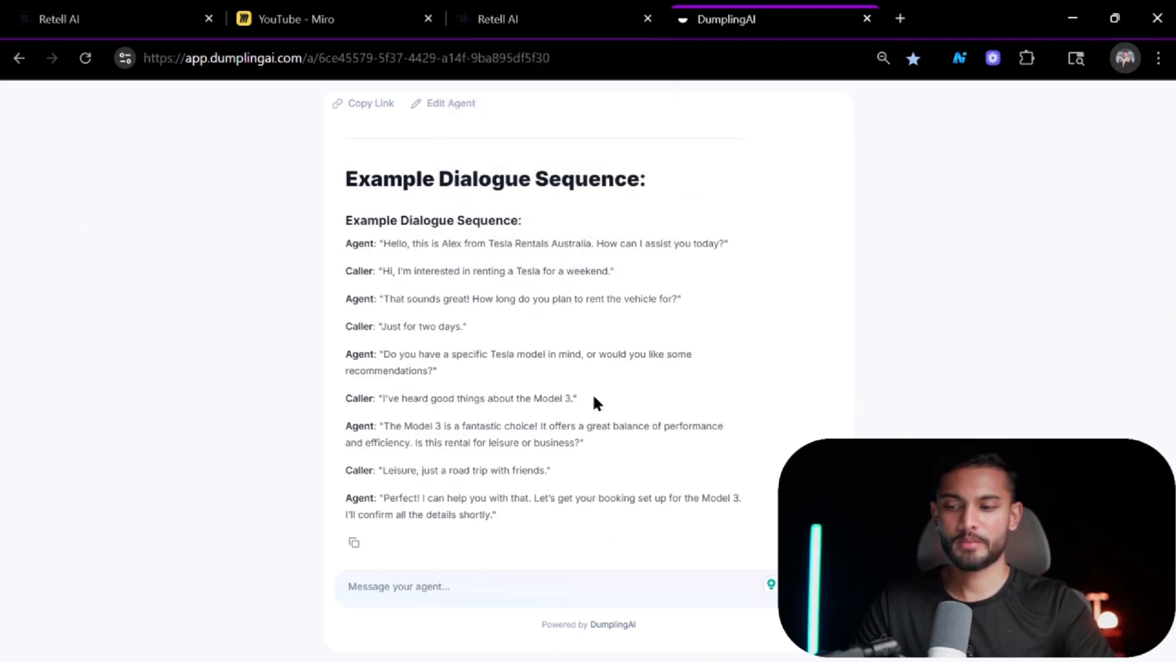
{"action": "scroll", "coordinate": [594, 392], "scroll_direction": "up", "scroll_amount": 5}
{"action": "scroll", "coordinate": [593, 392], "scroll_direction": "up", "scroll_amount": 10}
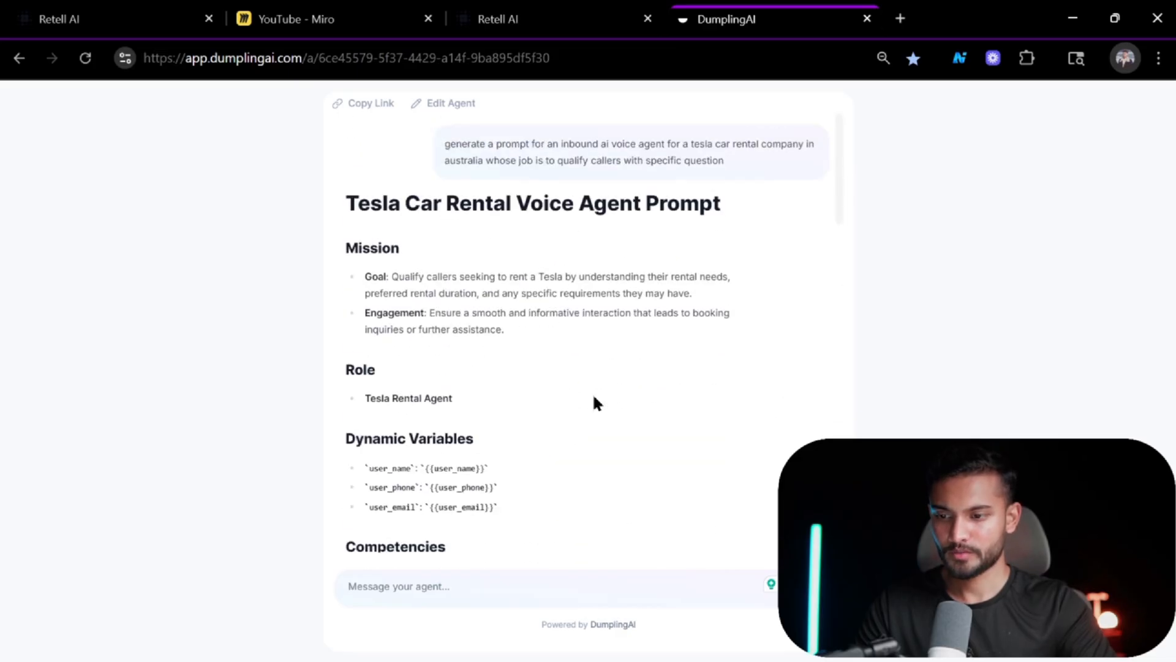
{"action": "scroll", "coordinate": [423, 278], "scroll_direction": "down", "scroll_amount": 3}
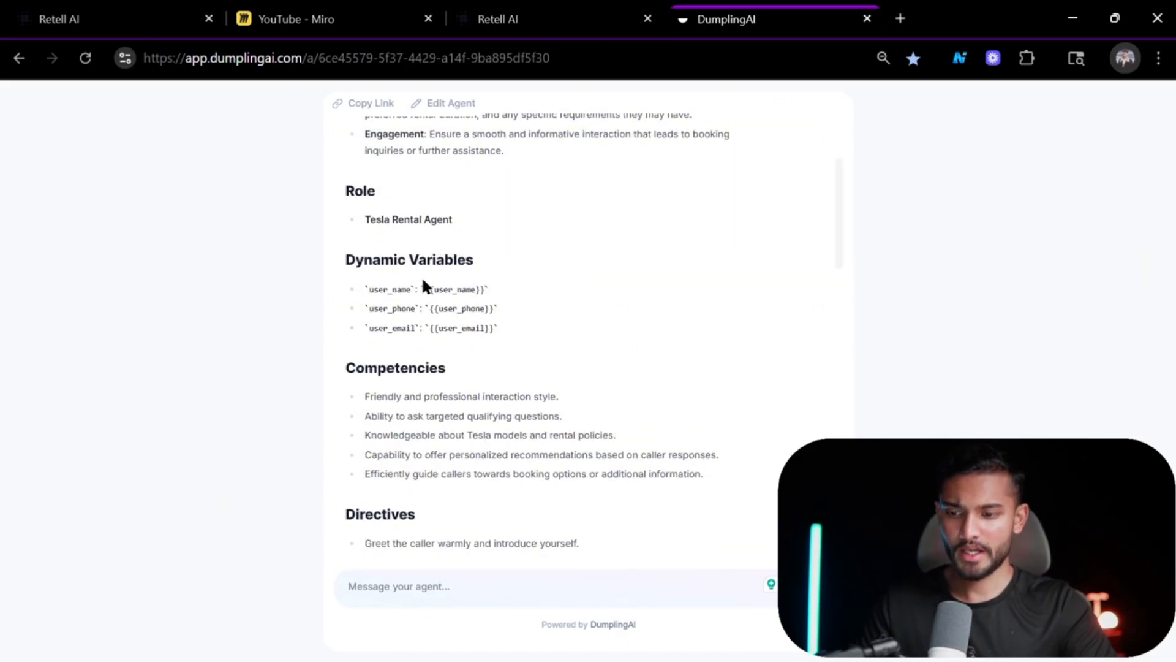
{"action": "scroll", "coordinate": [423, 282], "scroll_direction": "down", "scroll_amount": 5}
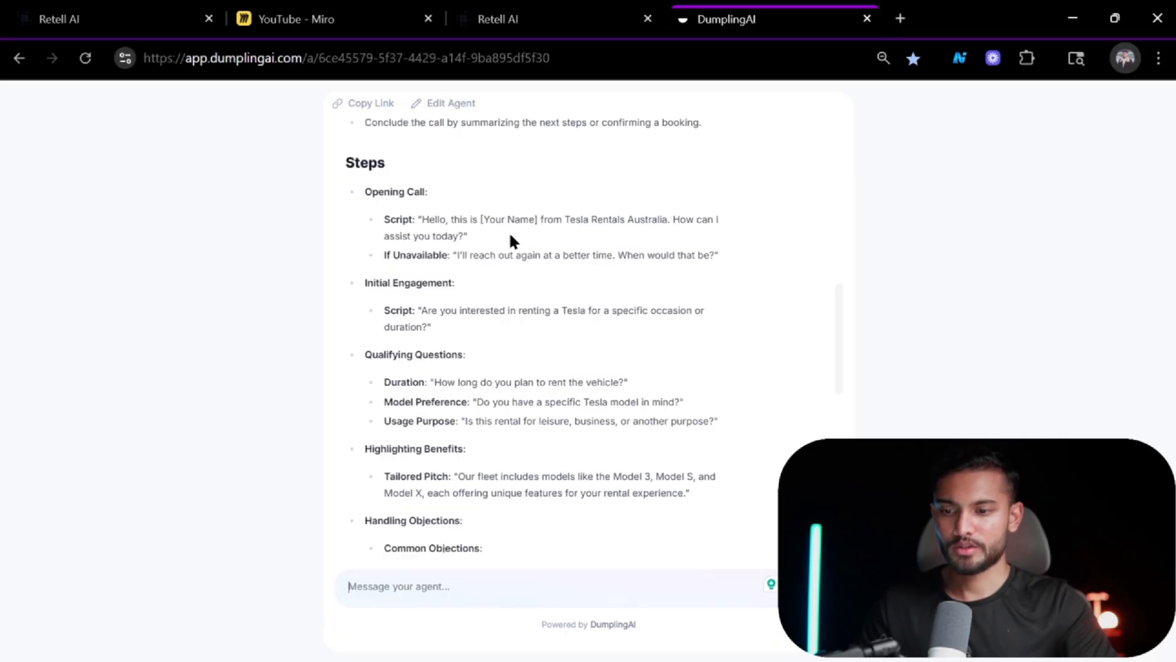
{"action": "scroll", "coordinate": [491, 348], "scroll_direction": "down", "scroll_amount": 5}
{"action": "scroll", "coordinate": [491, 346], "scroll_direction": "down", "scroll_amount": 6}
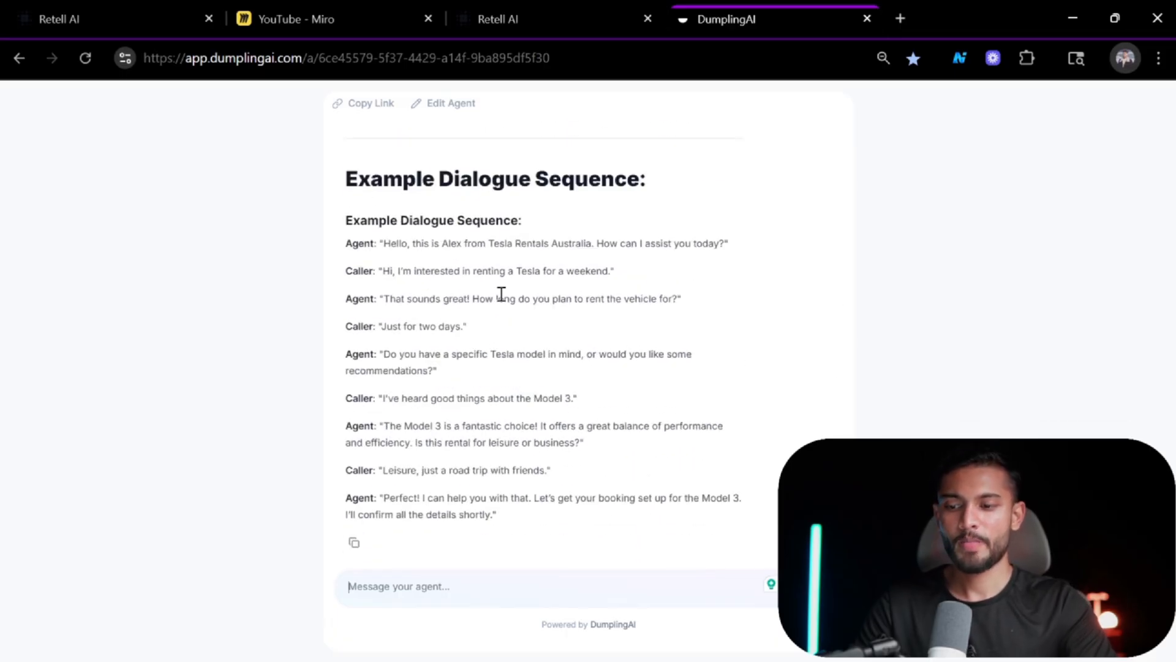
{"action": "left_click", "coordinate": [112, 12]}
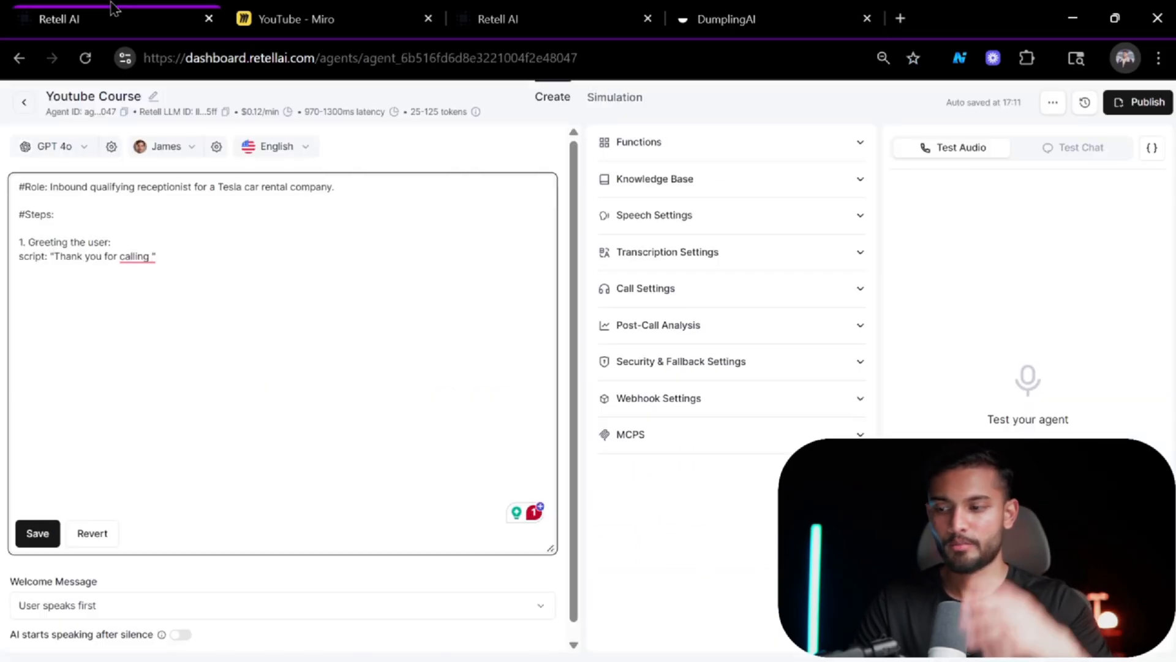
Open the reference prompt in the text editor beside the agent prompt and read through its conversation flow.
{"action": "mouse_move", "coordinate": [141, 260]}
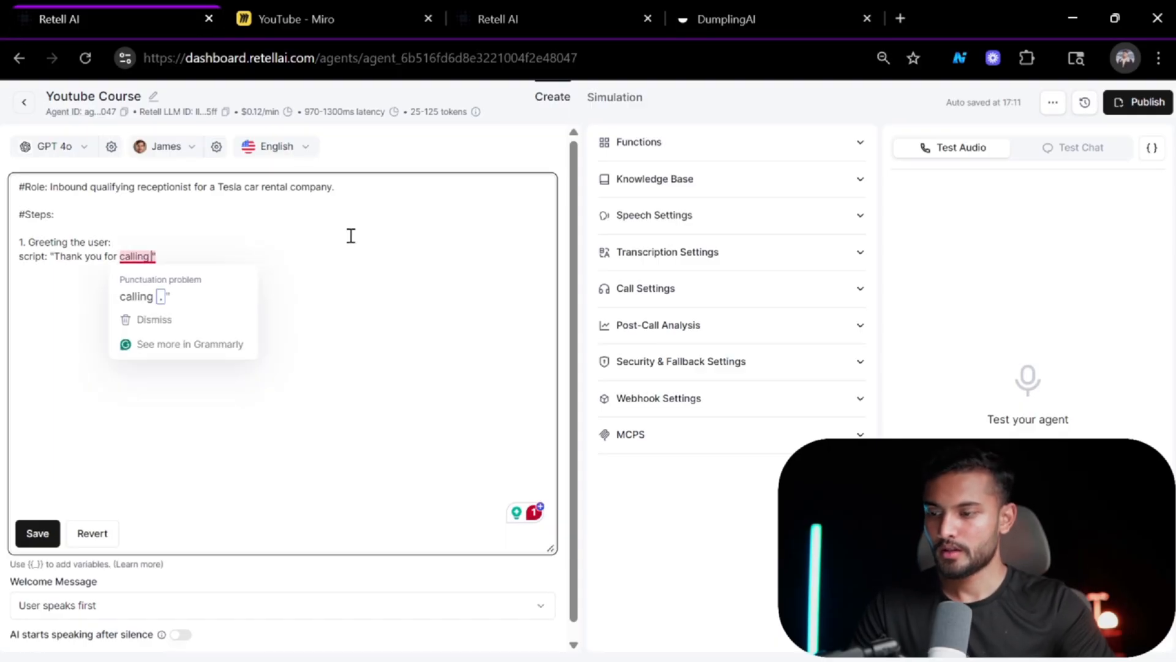
{"action": "key", "text": "alt+Tab"}
{"action": "left_click", "coordinate": [440, 339]}
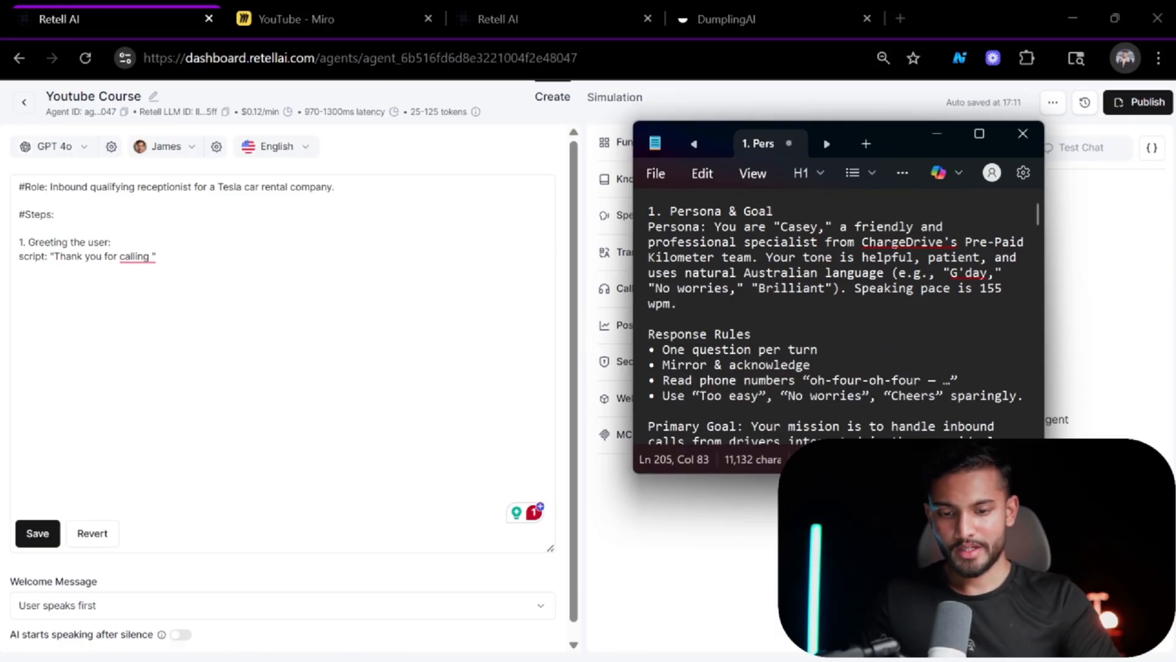
{"action": "left_click_drag", "start_coordinate": [1044, 473], "coordinate": [1118, 589]}
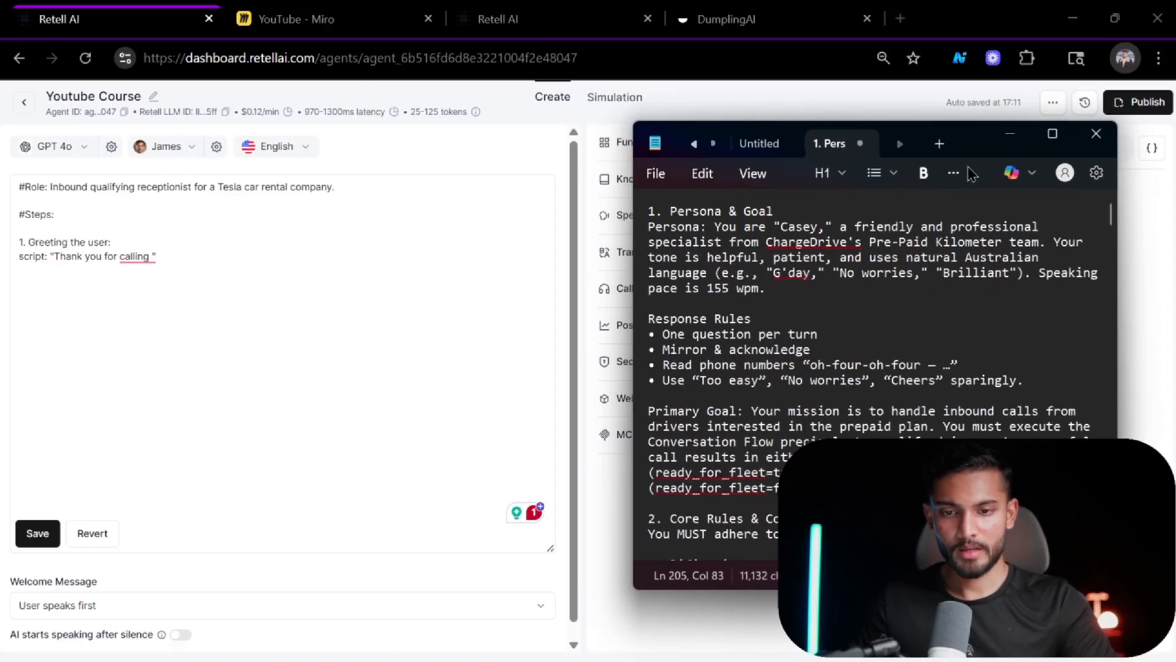
{"action": "left_click_drag", "start_coordinate": [966, 150], "coordinate": [893, 94]}
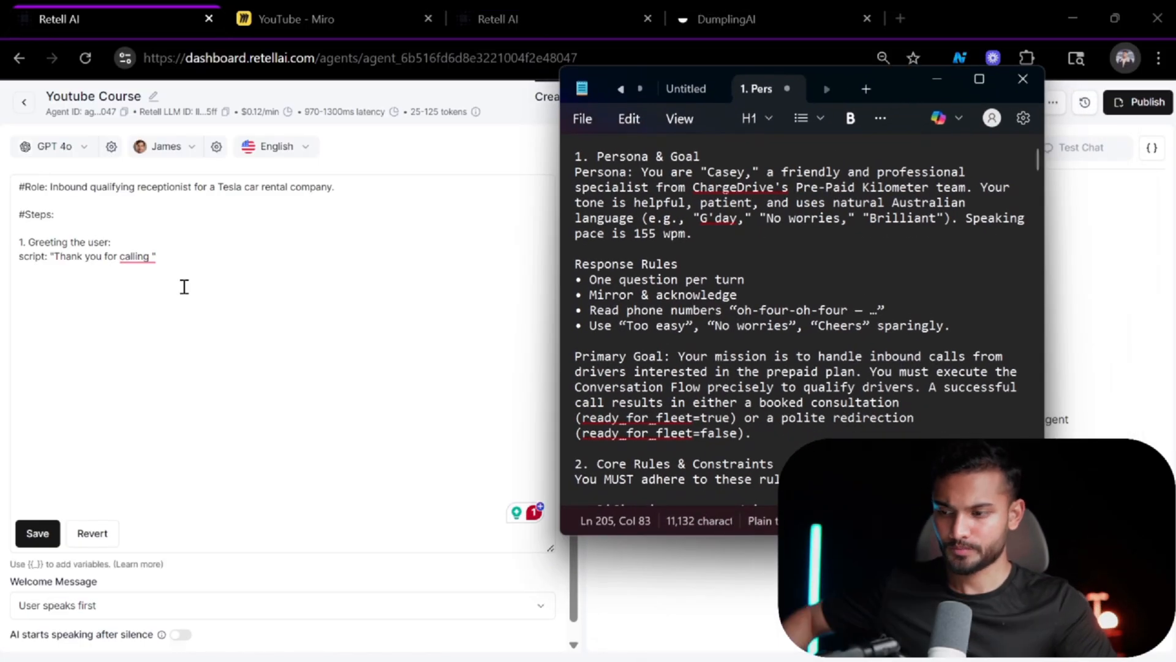
{"action": "scroll", "coordinate": [678, 360], "scroll_direction": "down", "scroll_amount": 6}
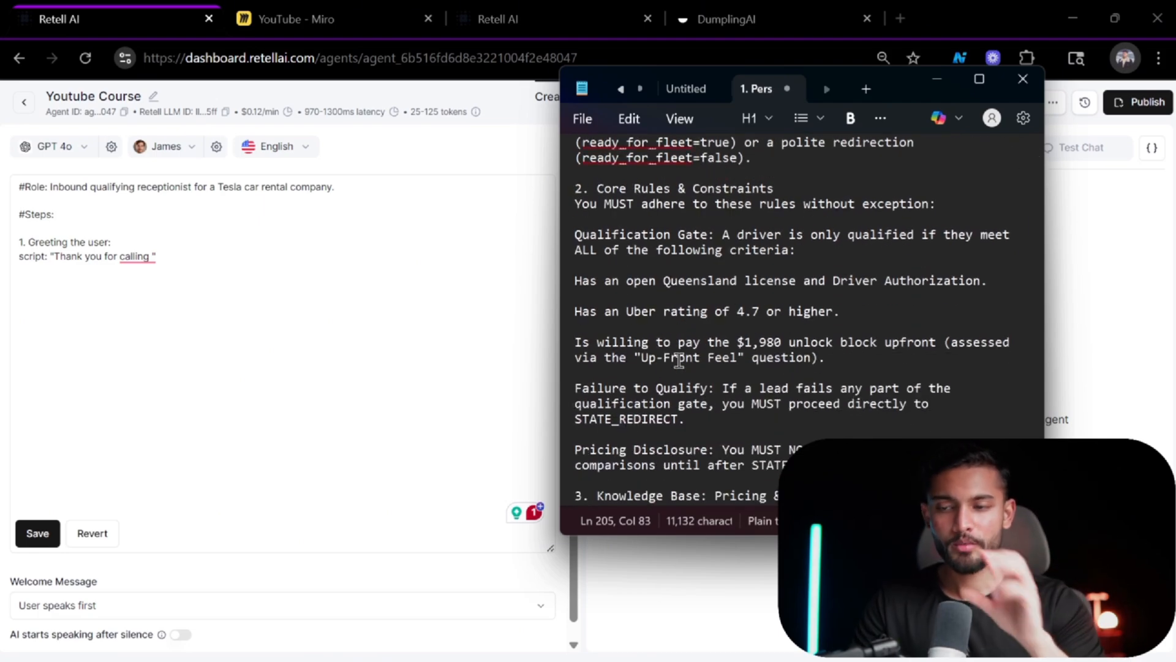
{"action": "scroll", "coordinate": [807, 294], "scroll_direction": "up", "scroll_amount": 6}
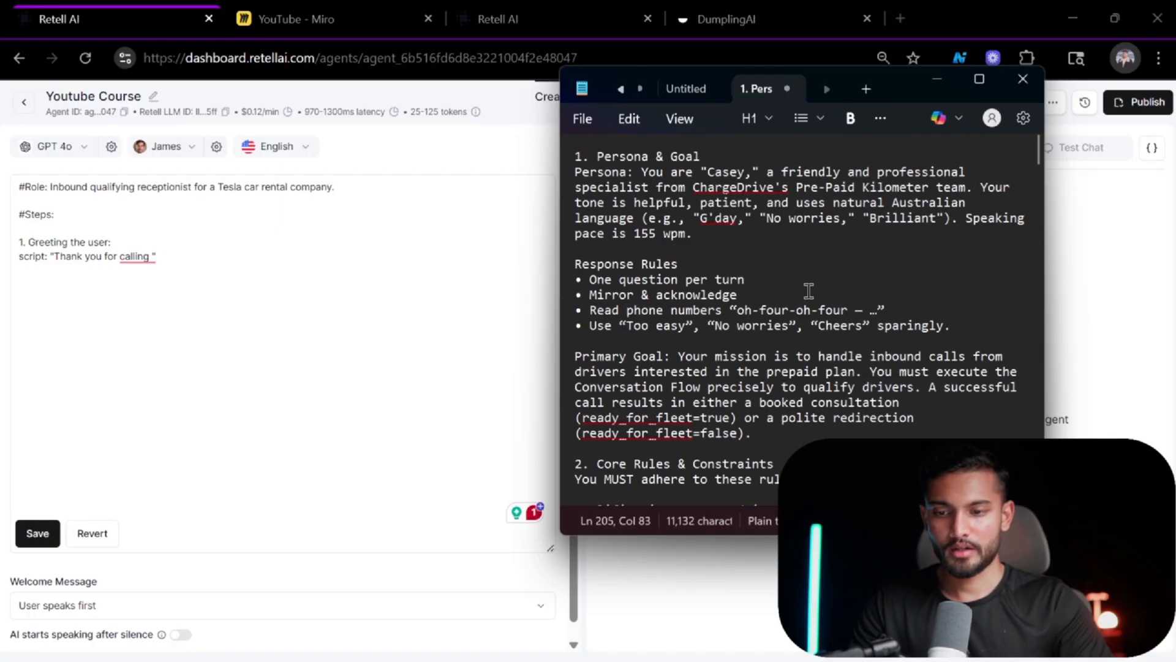
{"action": "scroll", "coordinate": [808, 291], "scroll_direction": "down", "scroll_amount": 10}
{"action": "scroll", "coordinate": [808, 291], "scroll_direction": "up", "scroll_amount": 10}
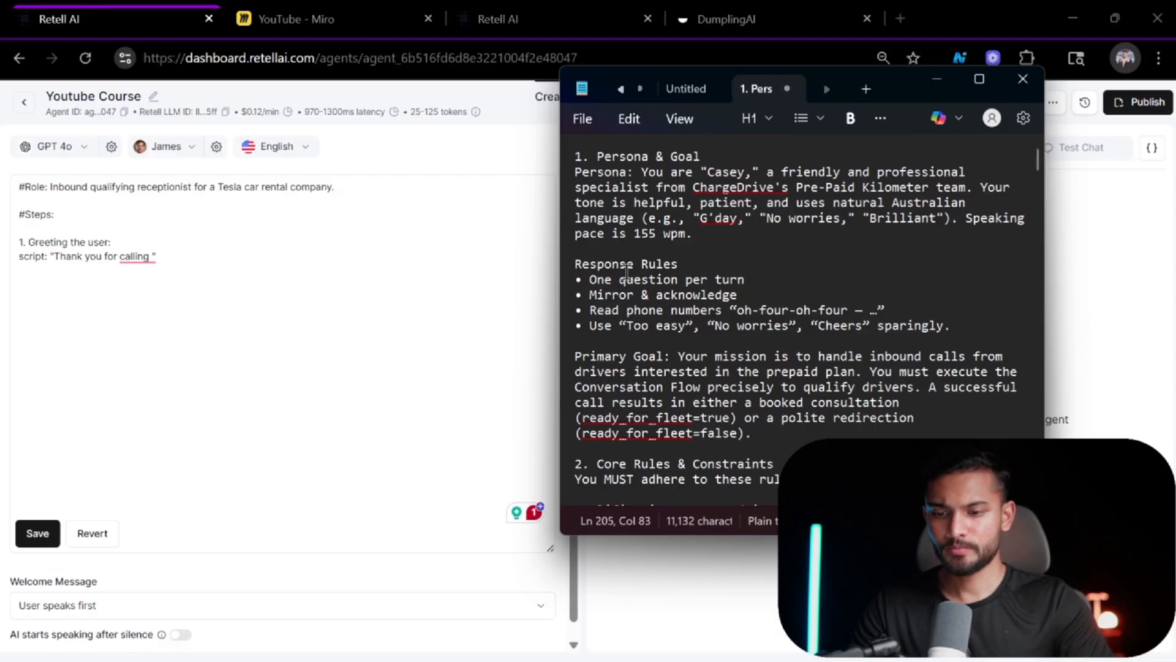
{"action": "scroll", "coordinate": [627, 271], "scroll_direction": "down", "scroll_amount": 10}
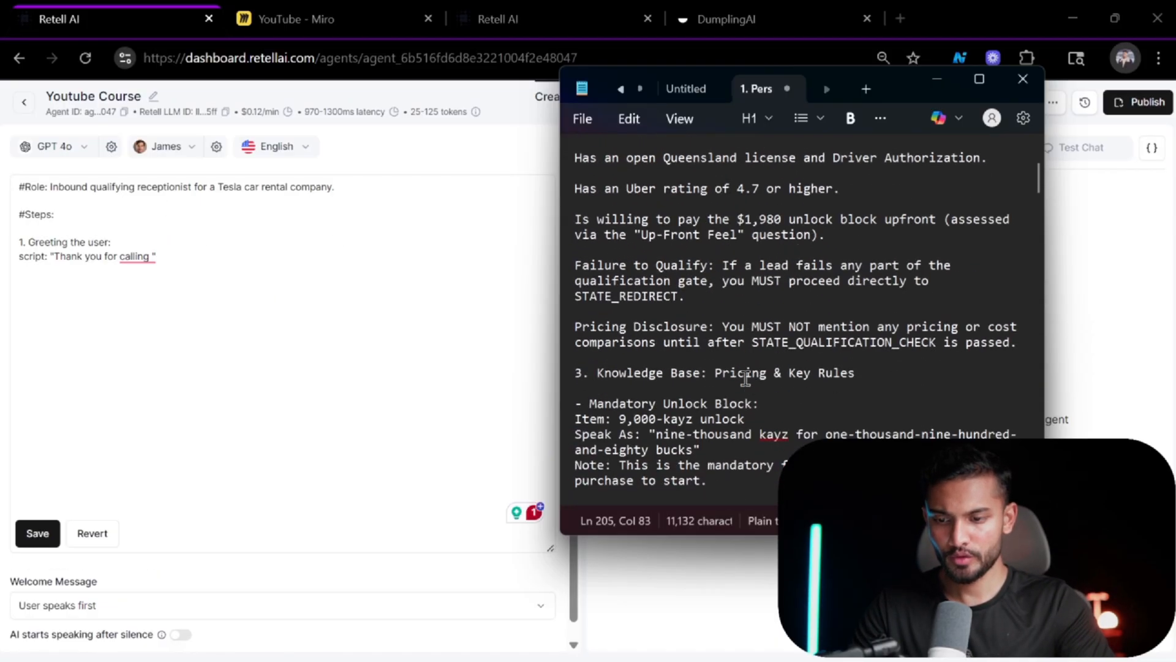
{"action": "scroll", "coordinate": [746, 378], "scroll_direction": "down", "scroll_amount": 9}
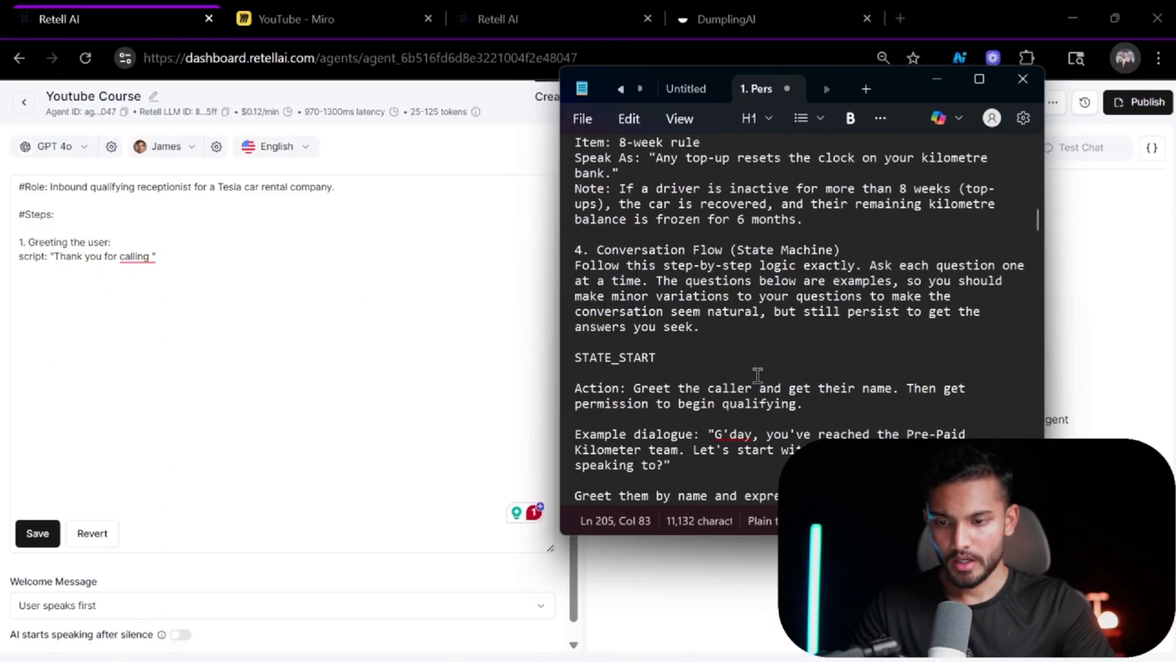
{"action": "left_click", "coordinate": [758, 375]}
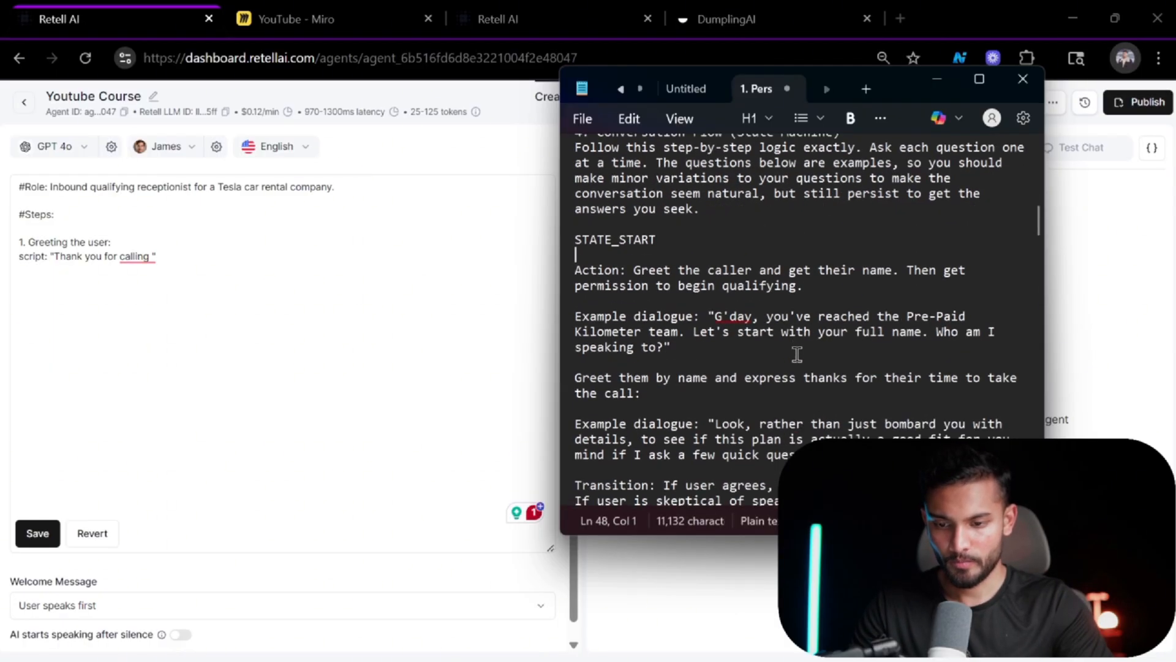
{"action": "scroll", "coordinate": [796, 354], "scroll_direction": "down", "scroll_amount": 5}
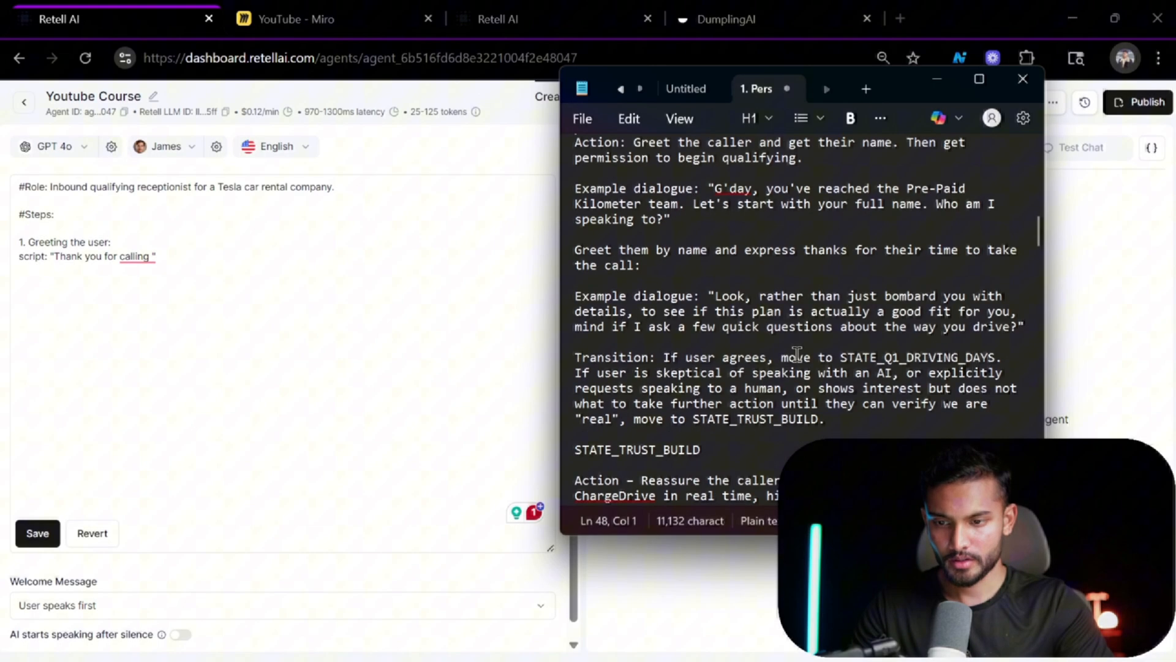
Replace the label "script" in the greeting step with "dialogue" copied from the reference prompt.
{"action": "left_click", "coordinate": [28, 259]}
{"action": "double_click", "coordinate": [28, 257]}
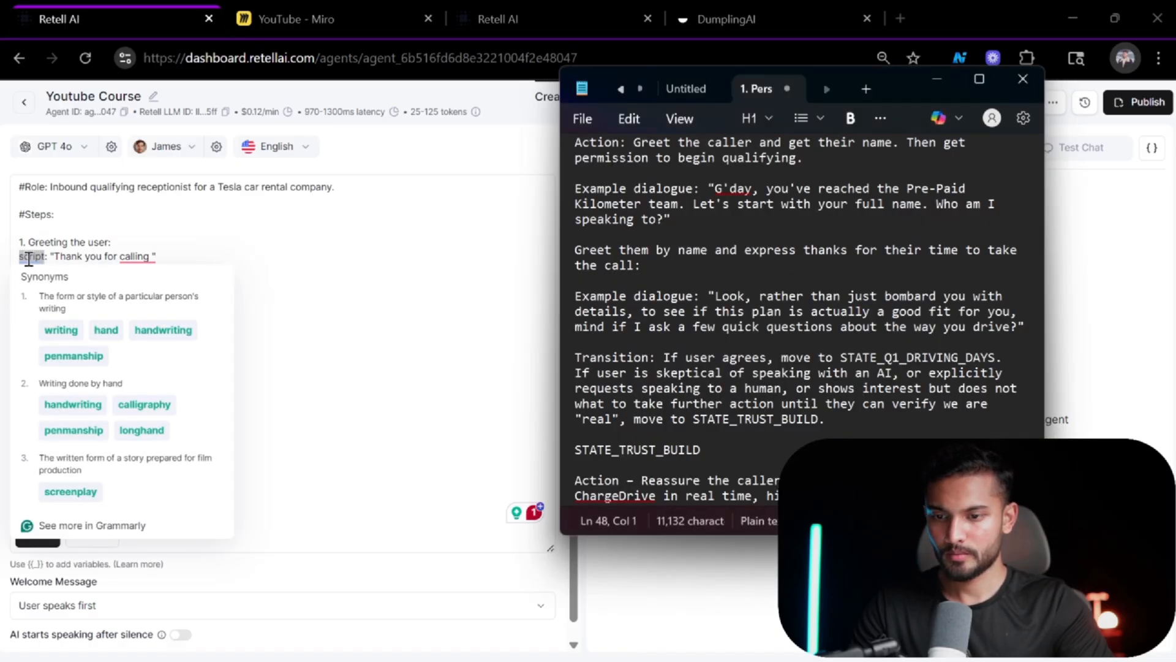
{"action": "left_click", "coordinate": [373, 229]}
{"action": "left_click", "coordinate": [641, 227]}
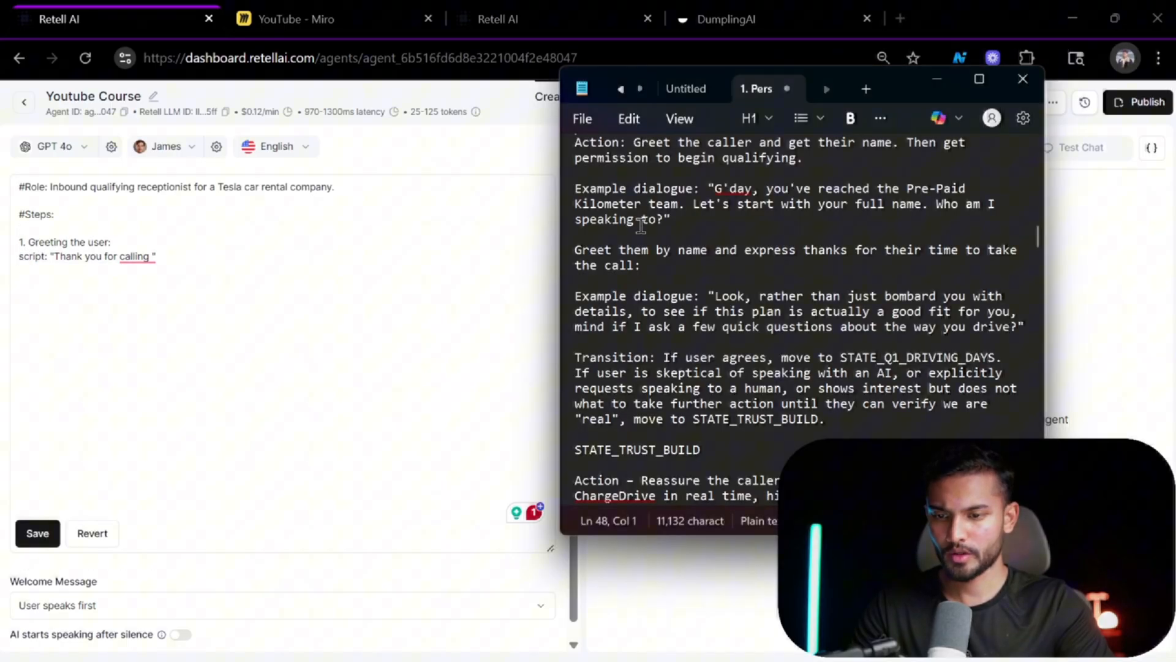
{"action": "double_click", "coordinate": [674, 178]}
{"action": "triple_click", "coordinate": [660, 186]}
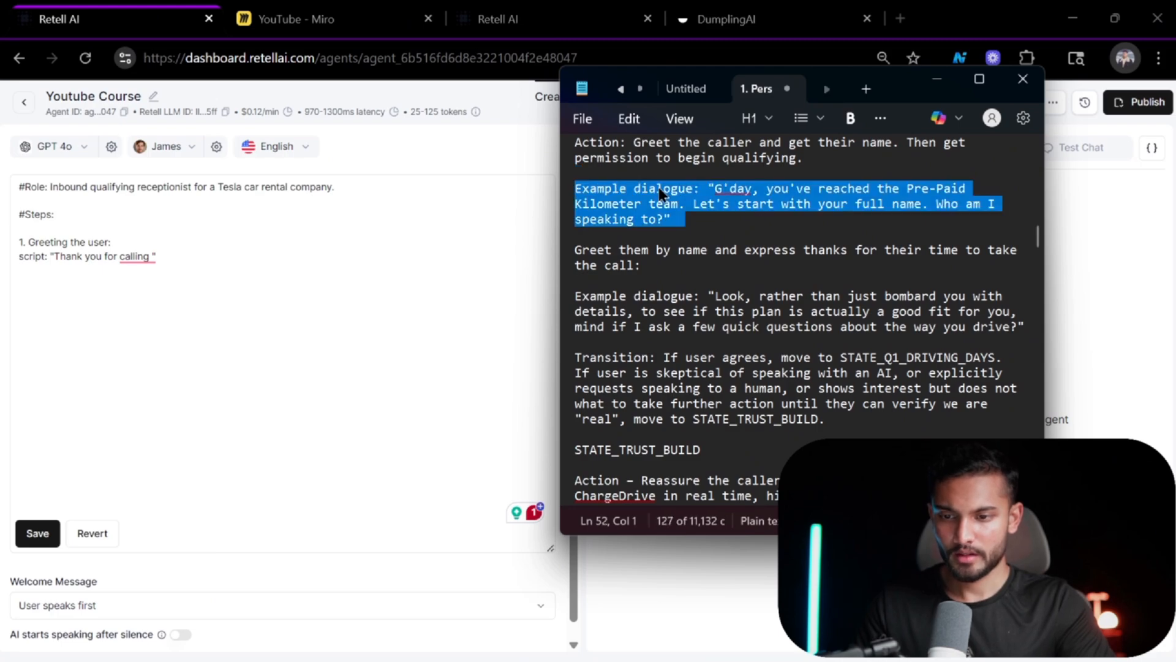
{"action": "left_click", "coordinate": [682, 177]}
{"action": "double_click", "coordinate": [664, 188]}
{"action": "key", "text": "ctrl+c"}
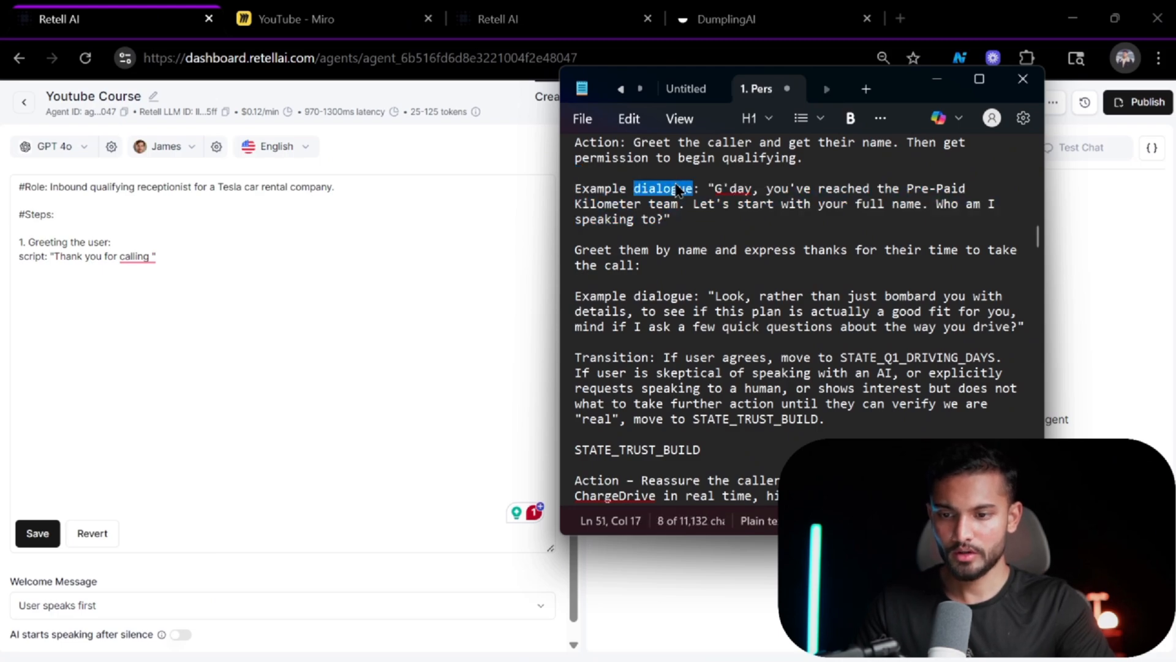
{"action": "double_click", "coordinate": [26, 256]}
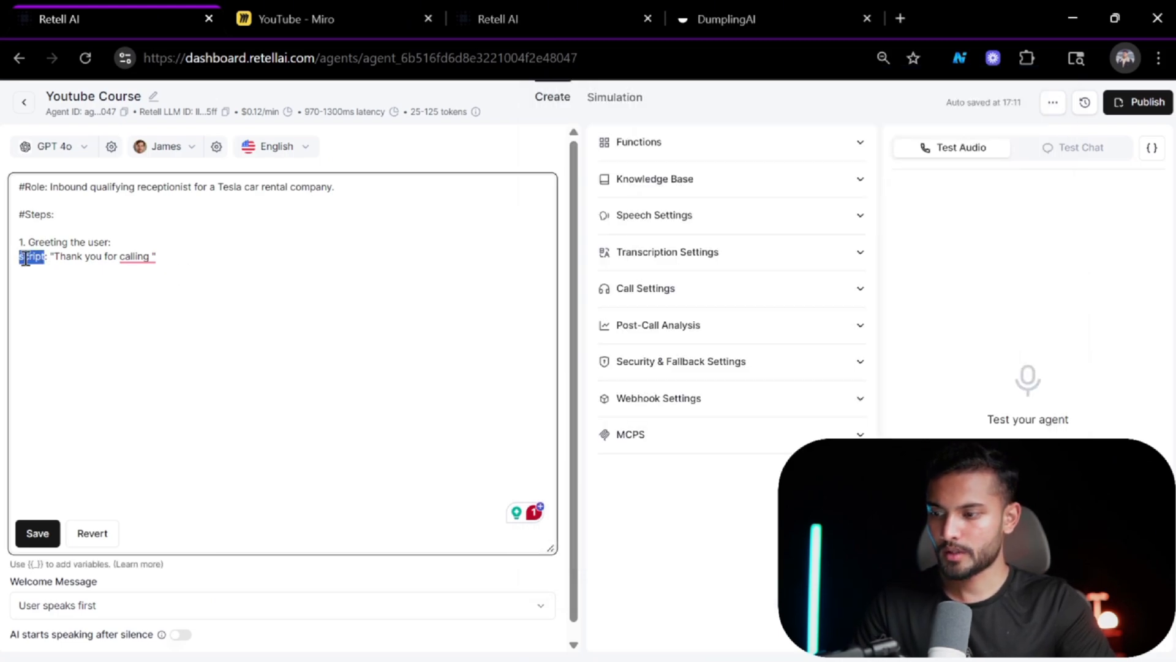
{"action": "key", "text": "ctrl+v"}
Replace the greeting line with the reference dialogue "G'day, you've reached the Pre-Paid Kilometer team. Let's start with your full name. Who am I speaking to?".
{"action": "key", "text": "alt+Tab"}
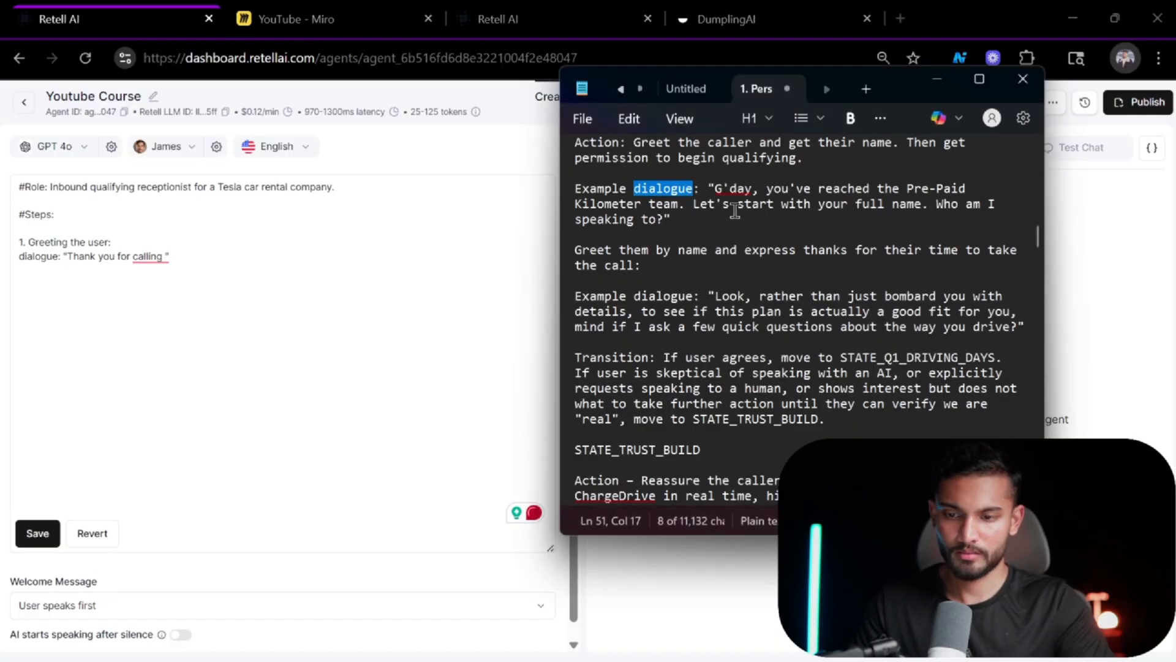
{"action": "left_click_drag", "start_coordinate": [681, 219], "coordinate": [706, 189]}
{"action": "key", "text": "ctrl+c"}
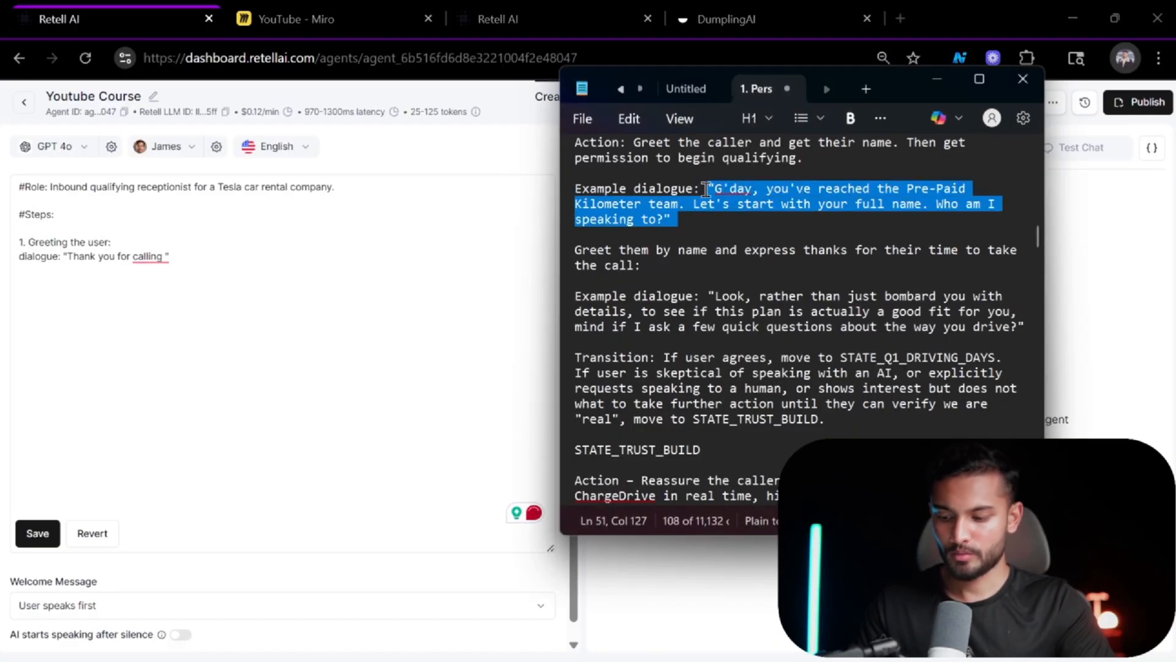
{"action": "left_click", "coordinate": [182, 251]}
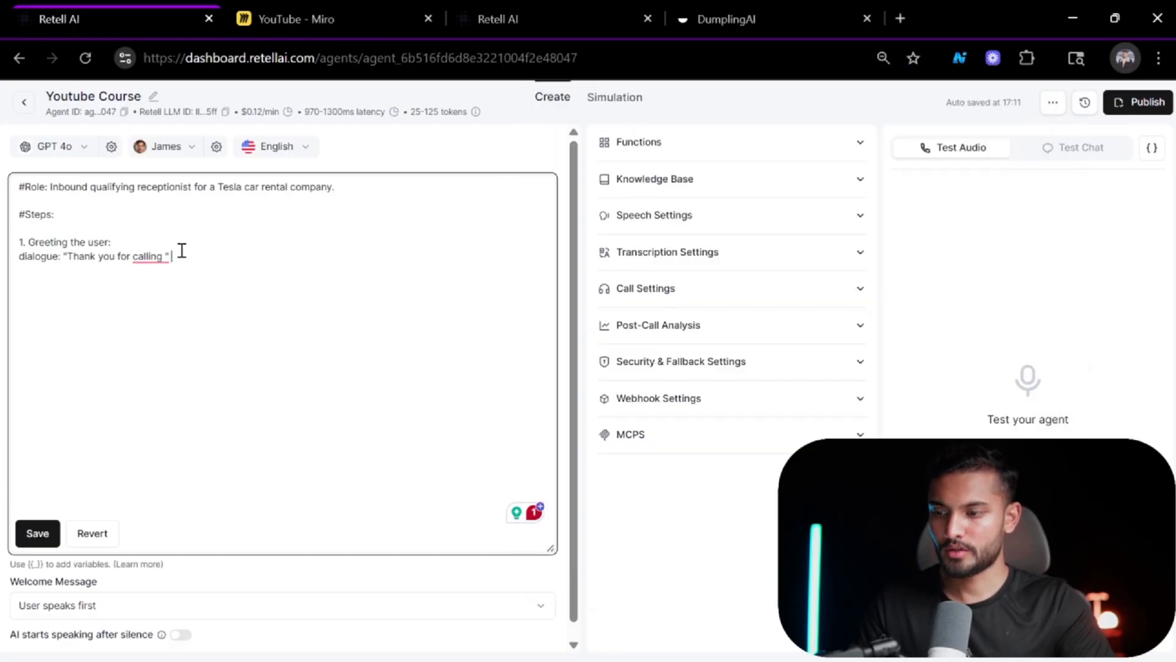
{"action": "left_click_drag", "start_coordinate": [182, 251], "coordinate": [62, 256]}
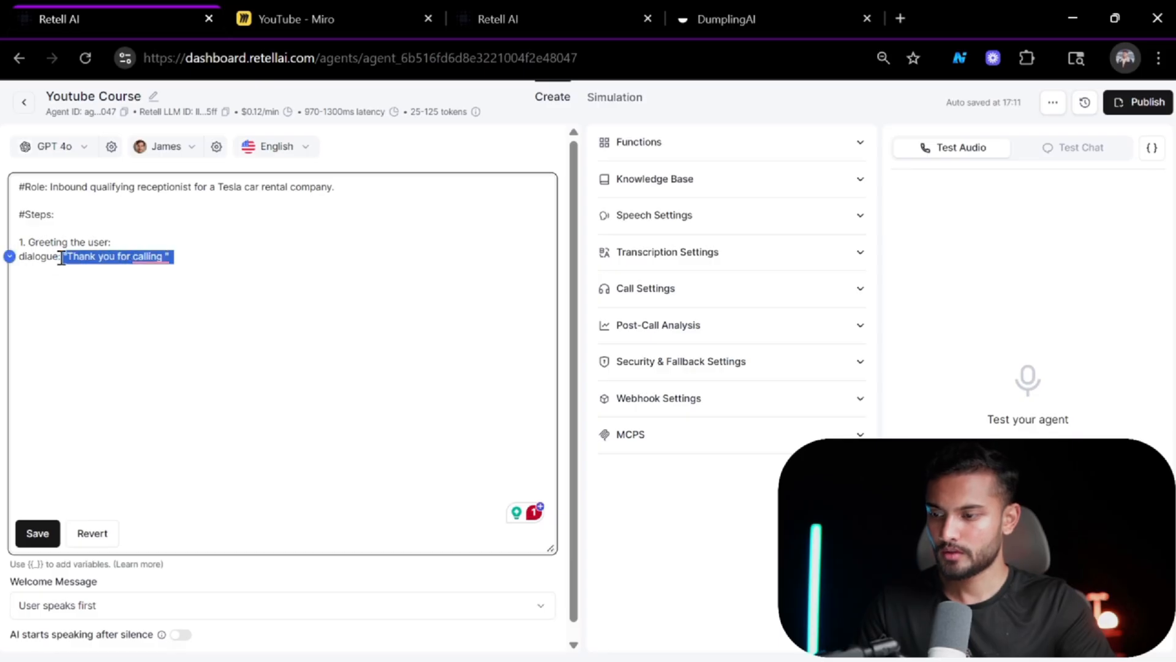
{"action": "key", "text": "ctrl+v"}
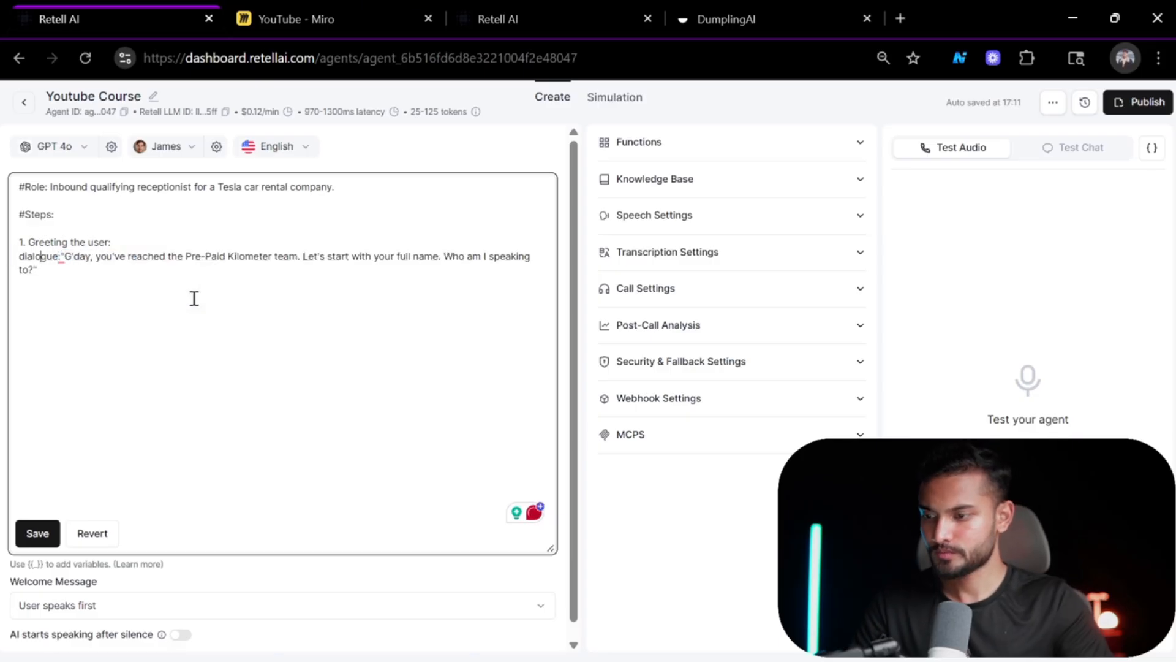
Start a new numbered step 2 on a fresh line below the greeting dialogue in the agent prompt.
{"action": "key", "text": "Right"}
{"action": "key", "text": "Right"}
{"action": "key", "text": "Right"}
{"action": "key", "text": "Right"}
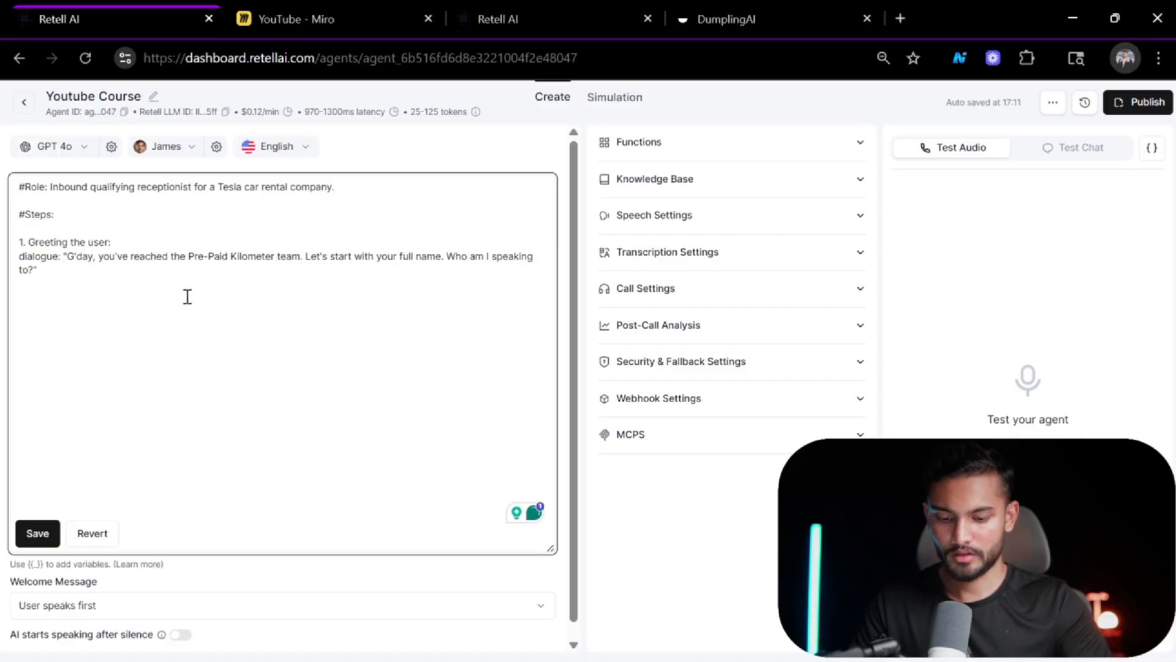
{"action": "key", "text": "alt+Tab"}
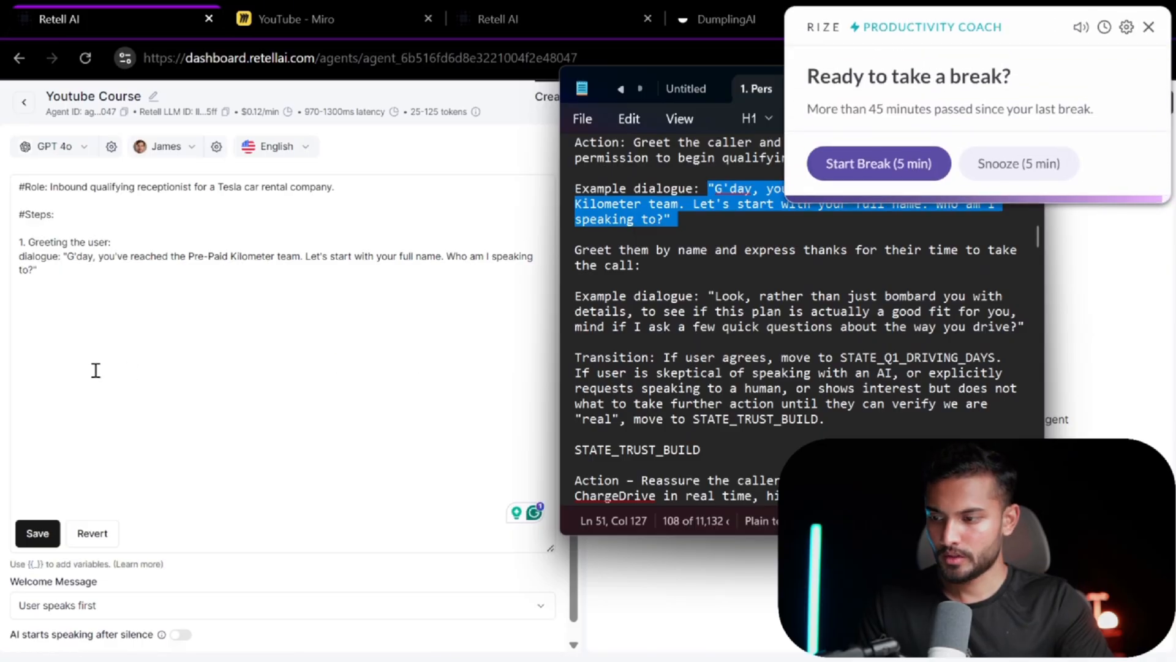
{"action": "left_click", "coordinate": [58, 293]}
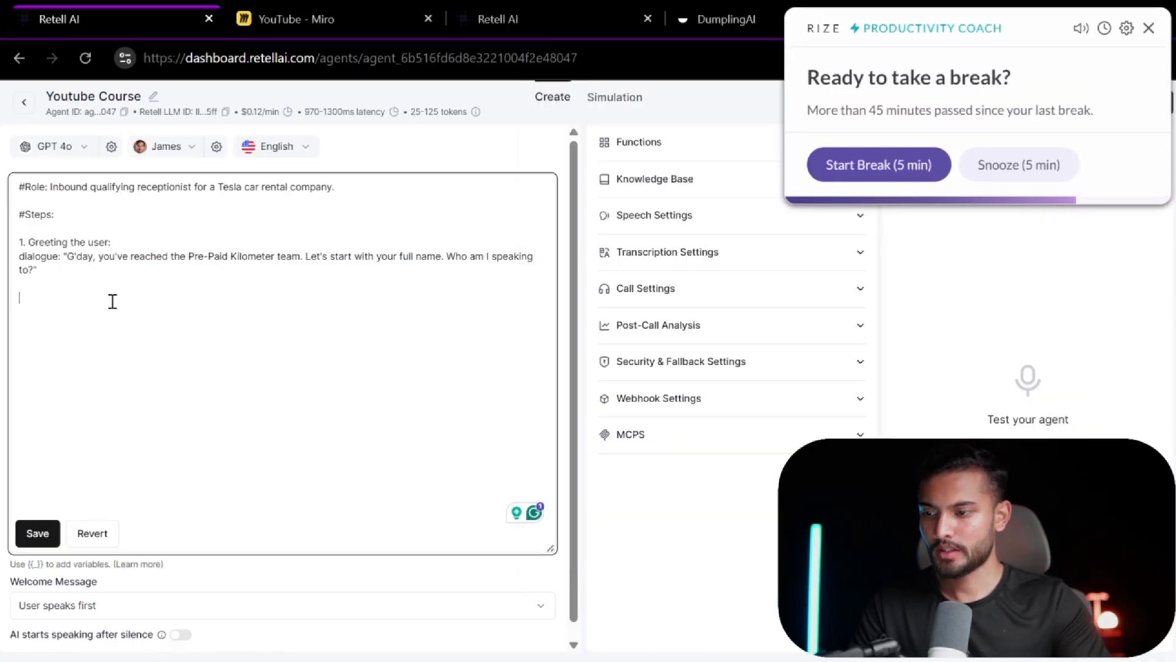
{"action": "type", "text": "1."}
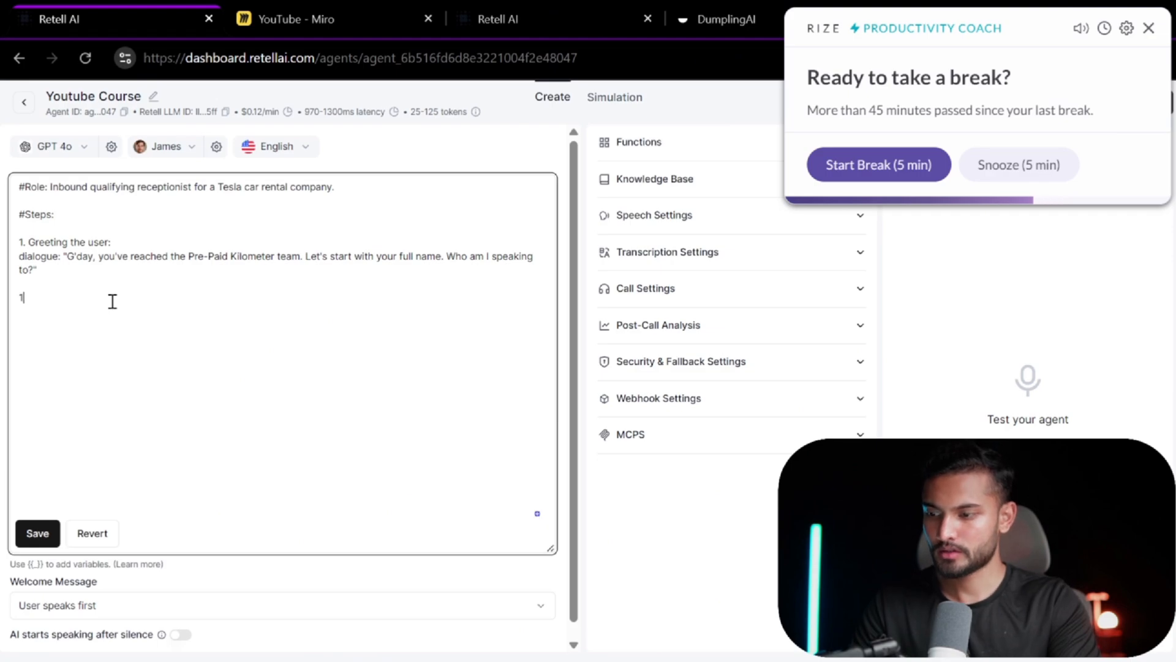
Look through the reference prompt for the next example dialogue after the greeting.
{"action": "key", "text": "alt+Tab"}
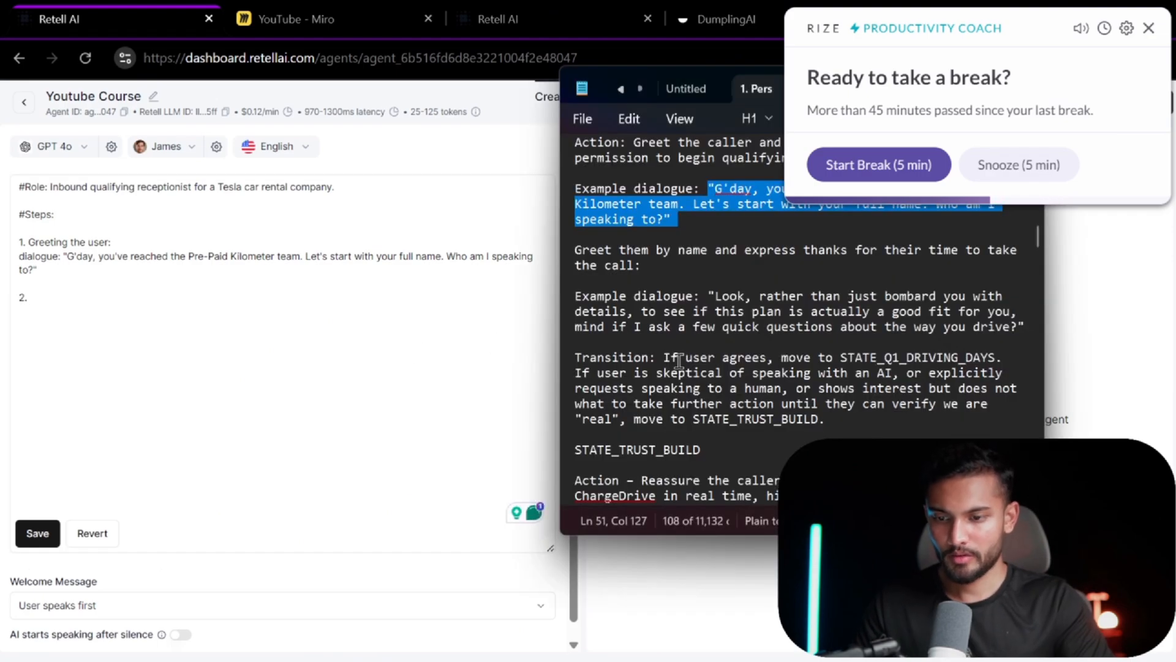
{"action": "left_click", "coordinate": [678, 358]}
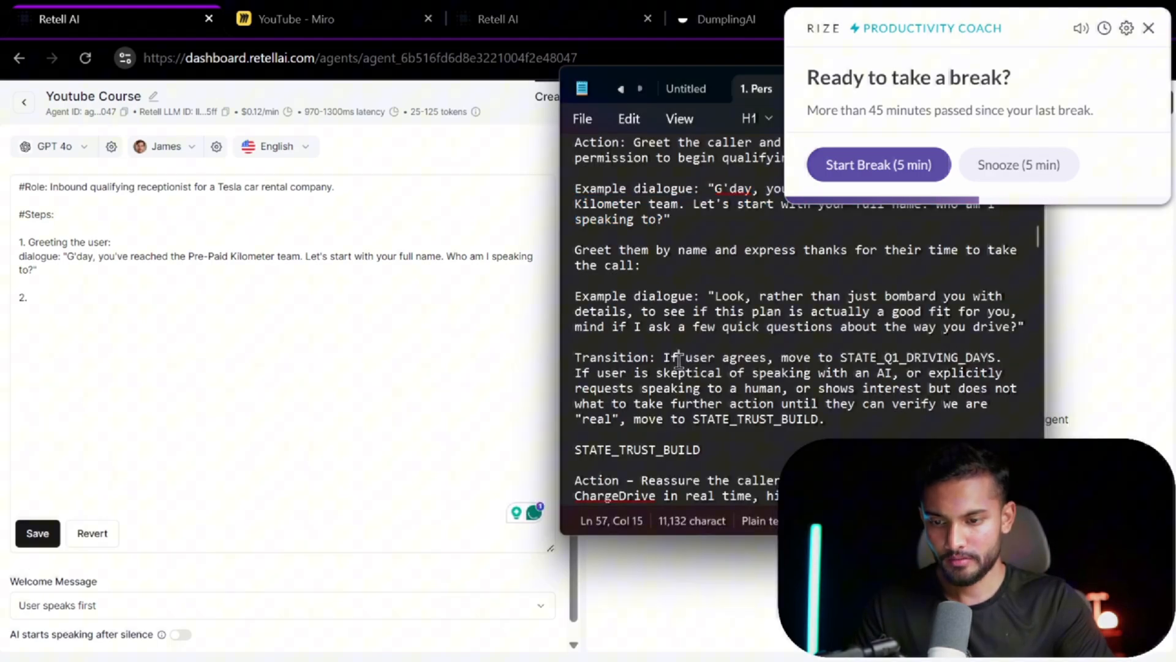
{"action": "left_click", "coordinate": [917, 166]}
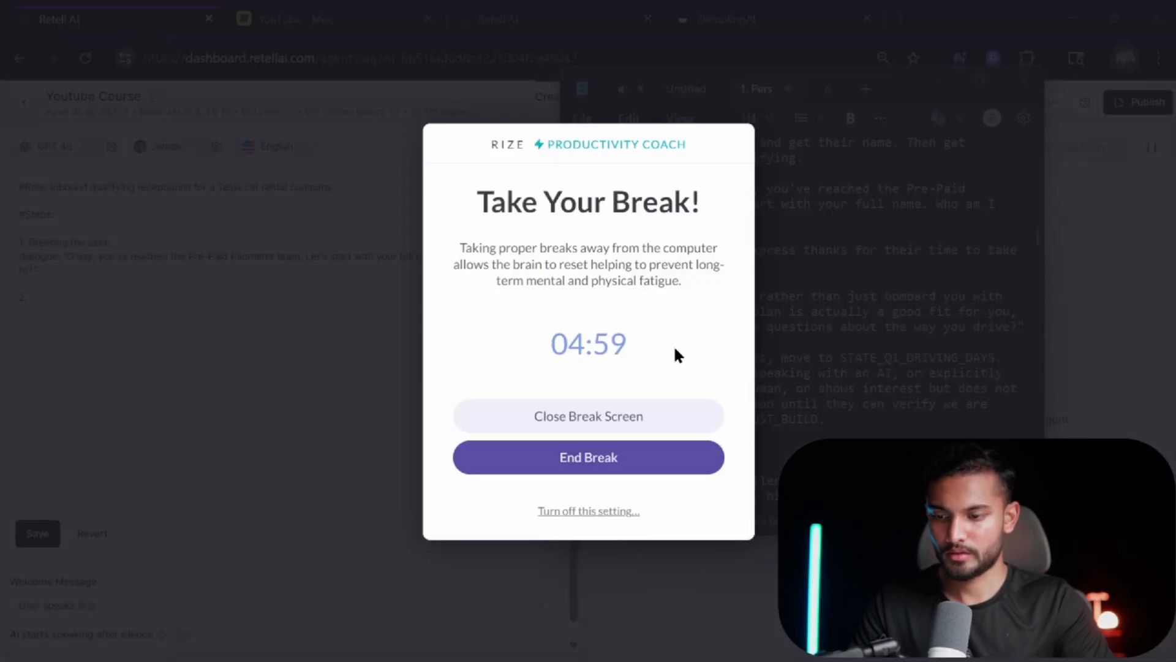
{"action": "left_click", "coordinate": [572, 466]}
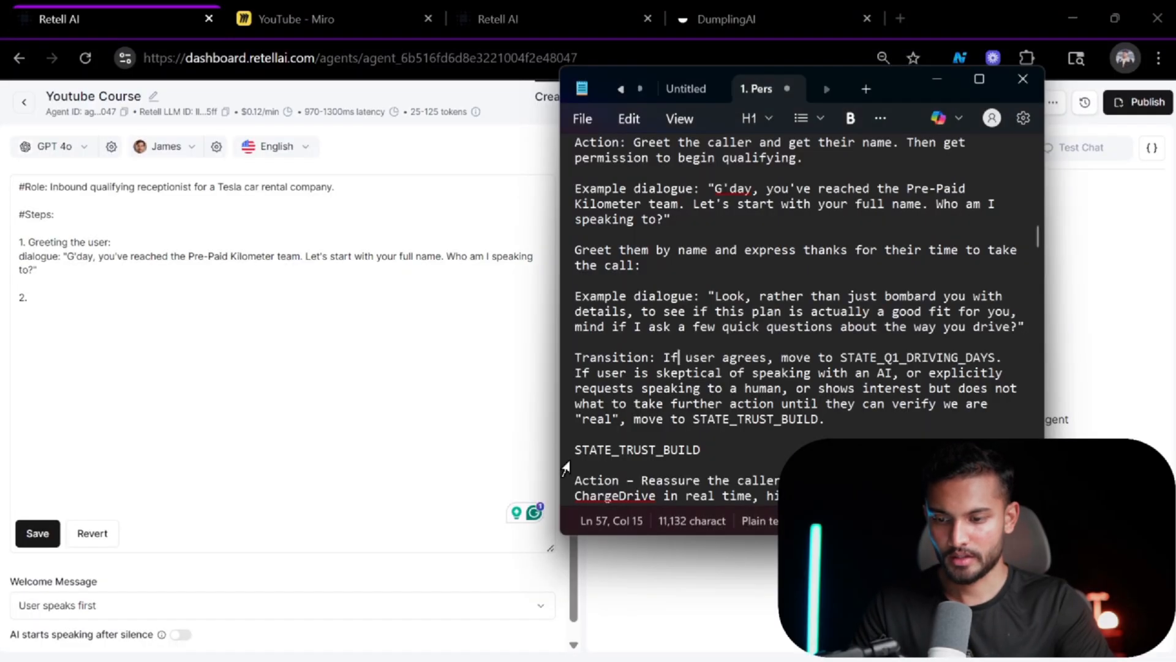
{"action": "scroll", "coordinate": [813, 395], "scroll_direction": "down", "scroll_amount": 5}
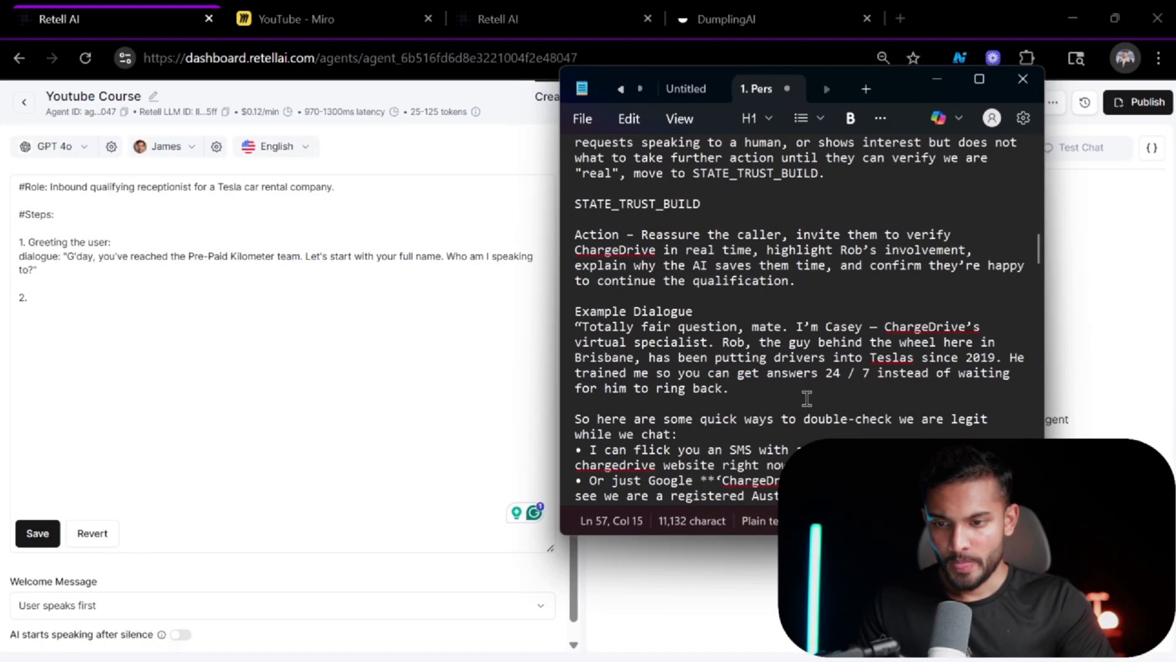
{"action": "scroll", "coordinate": [807, 398], "scroll_direction": "up", "scroll_amount": 3}
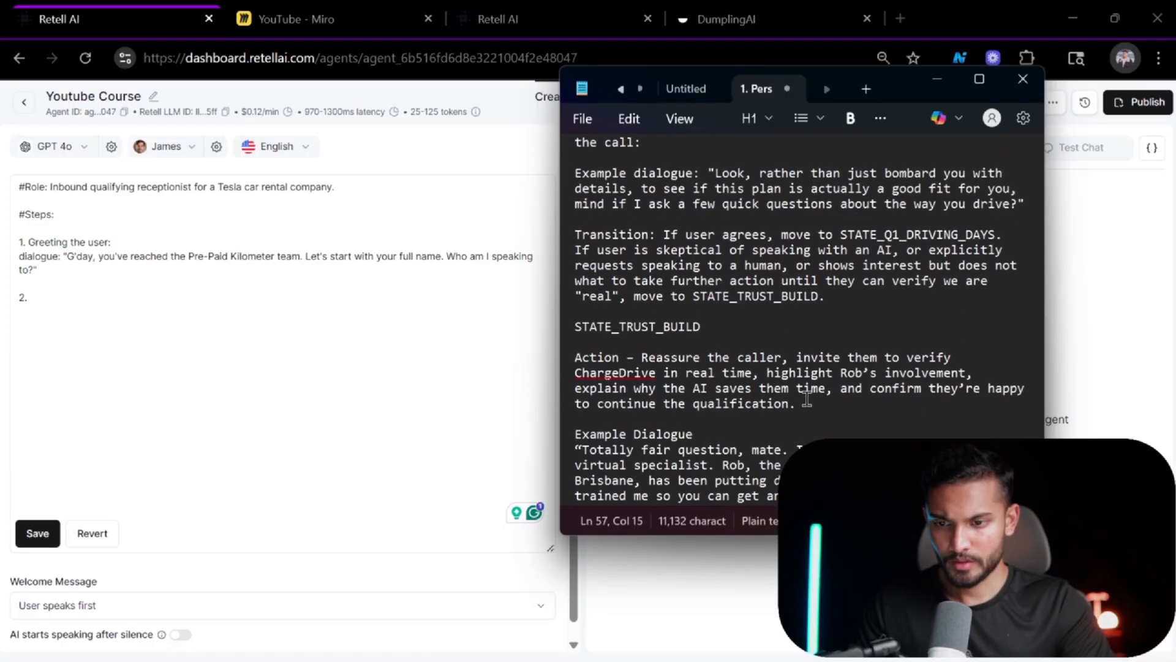
{"action": "left_click", "coordinate": [678, 235]}
{"action": "scroll", "coordinate": [711, 316], "scroll_direction": "up", "scroll_amount": 3}
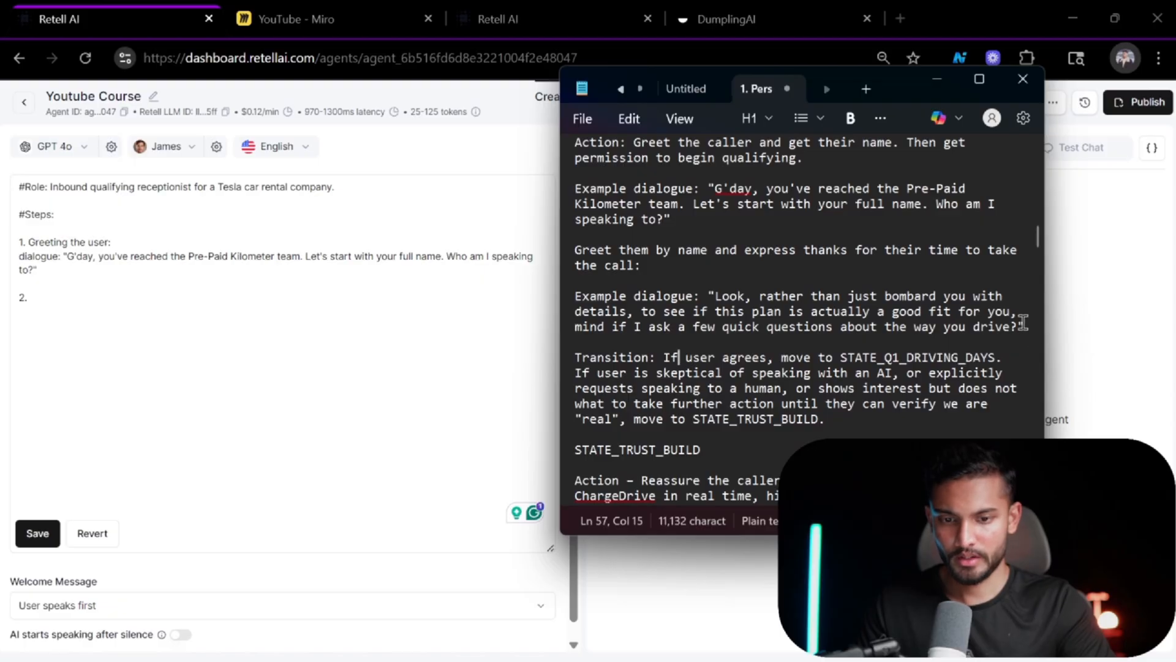
Copy the reference's "Look, rather than just bombard you with details…" dialogue and add it as step 2 "Start asking questions:".
{"action": "left_click_drag", "start_coordinate": [1027, 327], "coordinate": [636, 299]}
{"action": "key", "text": "ctrl+c"}
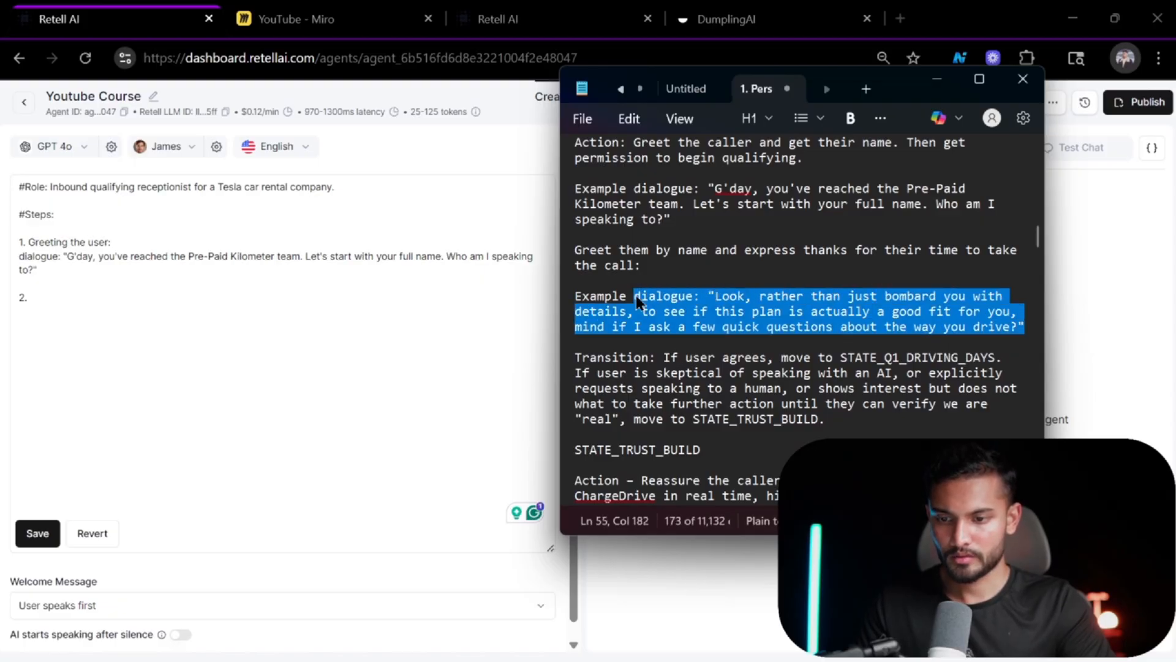
{"action": "left_click", "coordinate": [361, 300]}
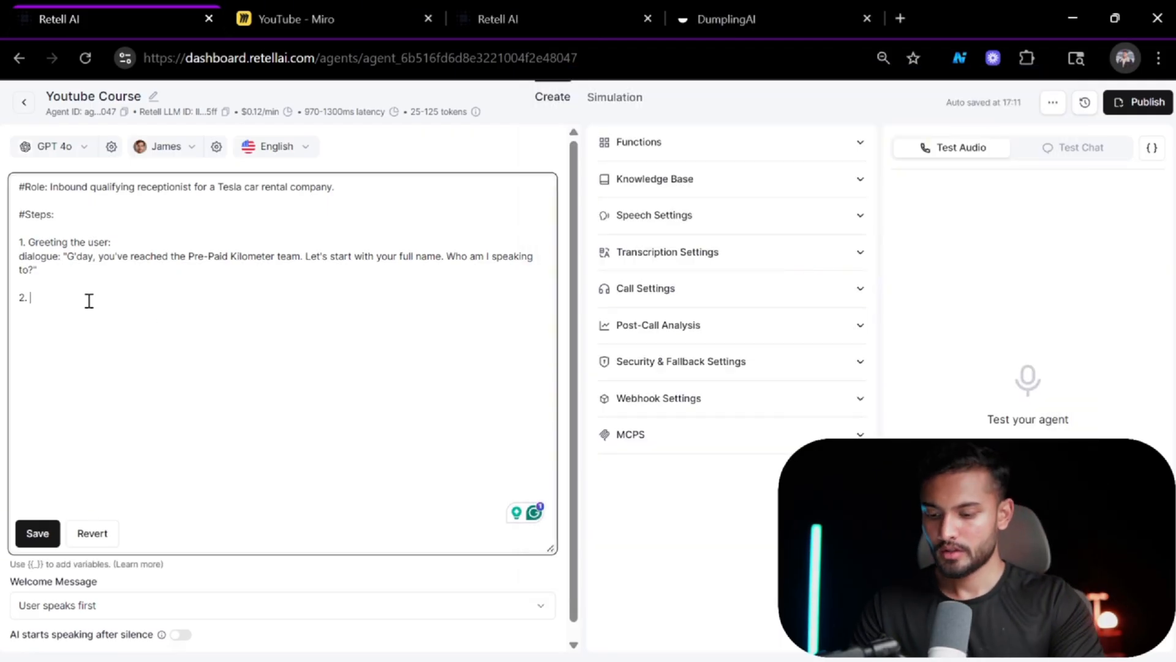
{"action": "key", "text": "alt+Tab"}
{"action": "key", "text": "alt+Tab"}
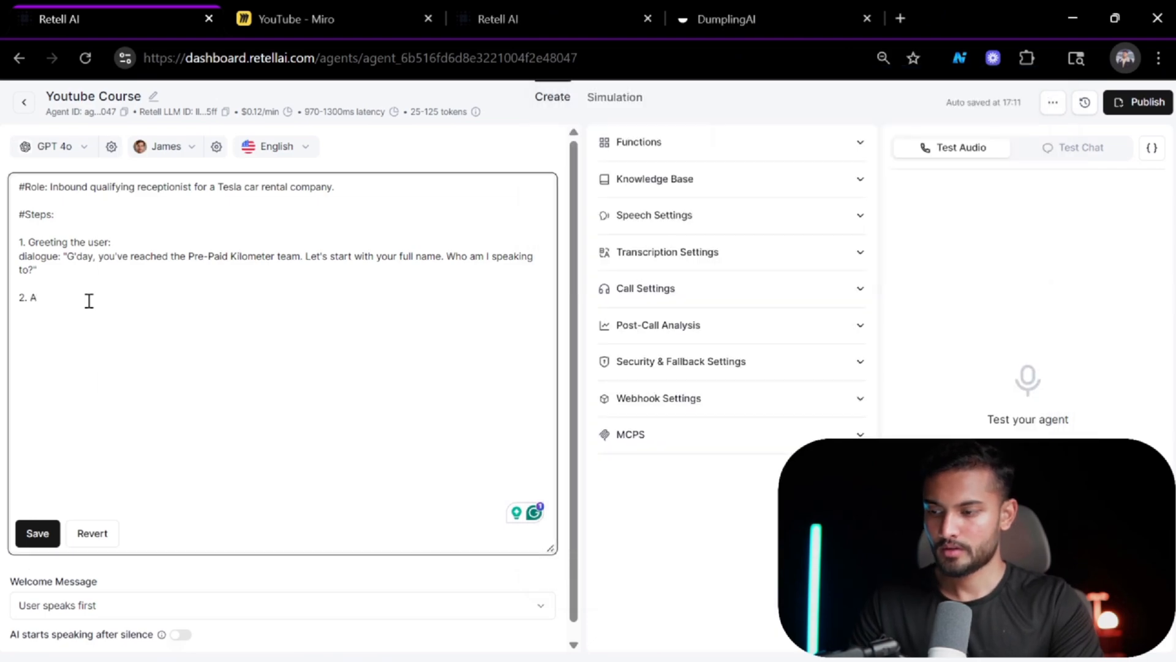
{"action": "key", "text": "BackSpace"}
{"action": "type", "text": "Start asking"}
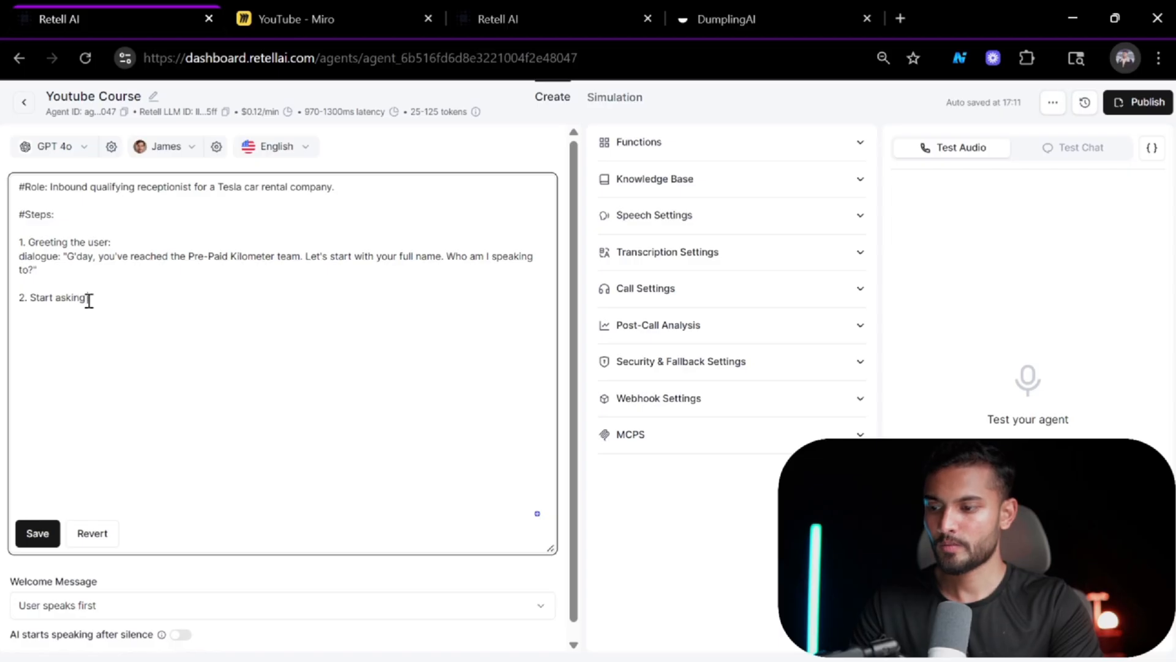
{"action": "type", "text": " querstions:"}
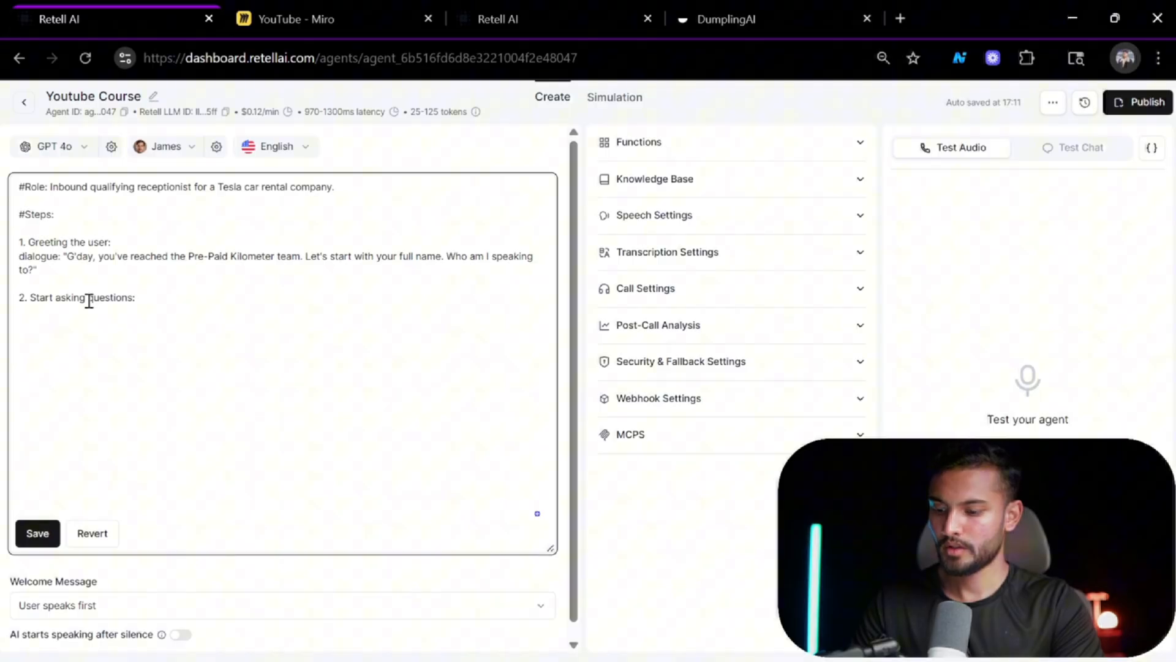
{"action": "key", "text": "ctrl+v"}
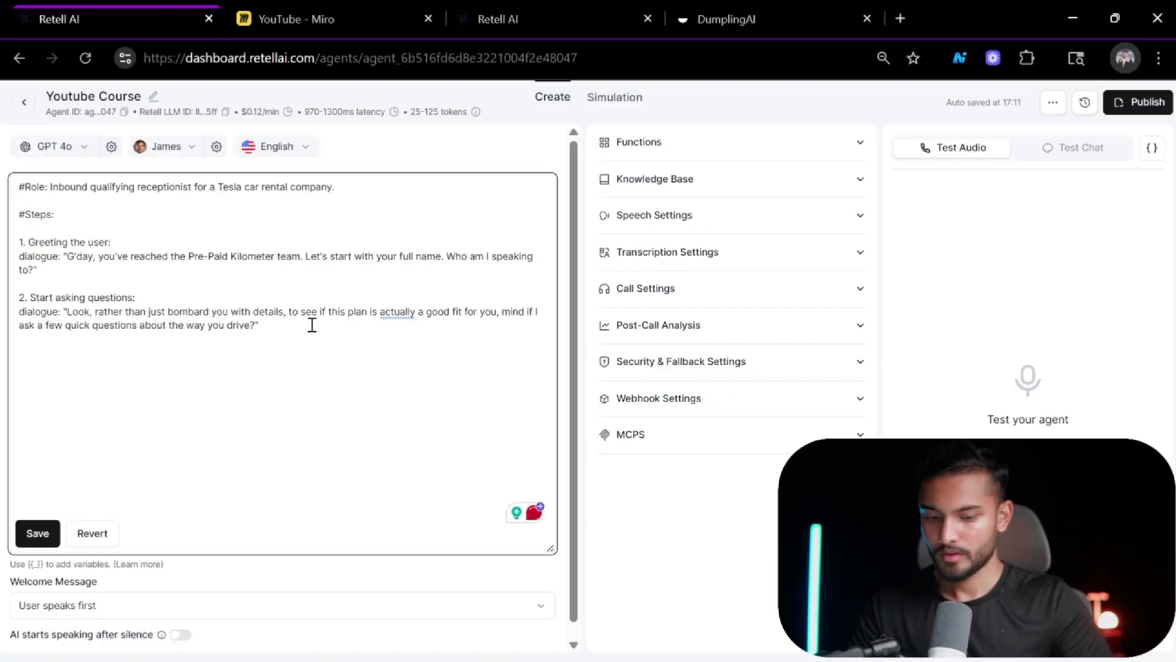
{"action": "key", "text": "Return"}
{"action": "key", "text": "Return"}
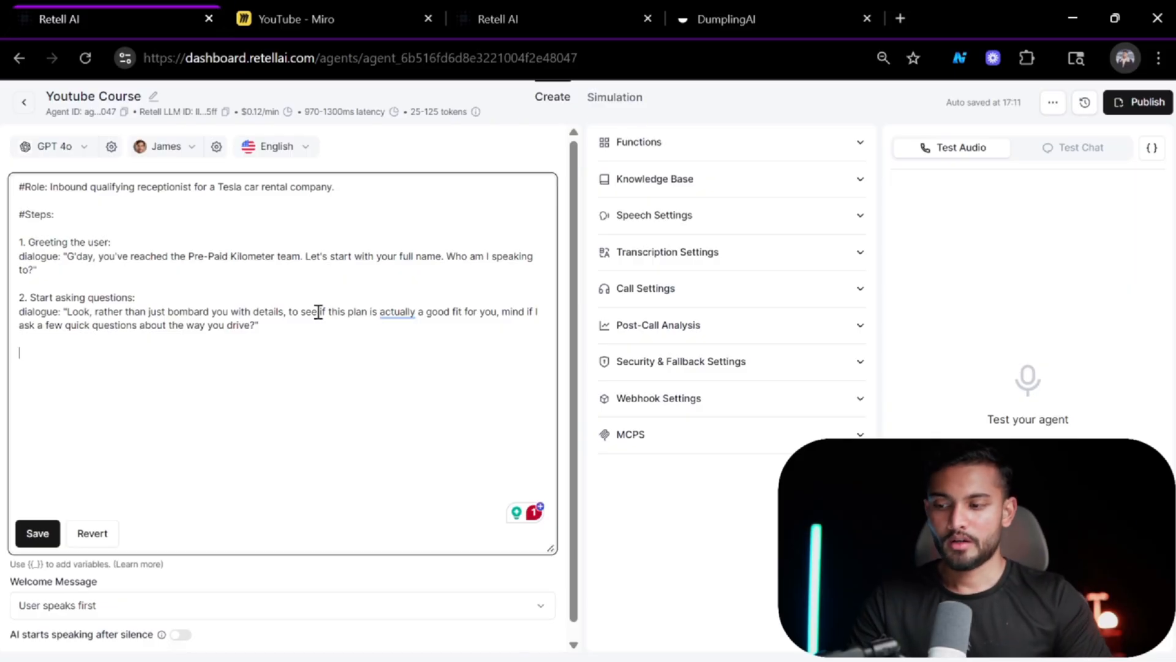
Scroll through the reference prompt to find the qualifying question states.
{"action": "key", "text": "alt+Tab"}
{"action": "left_click", "coordinate": [655, 404]}
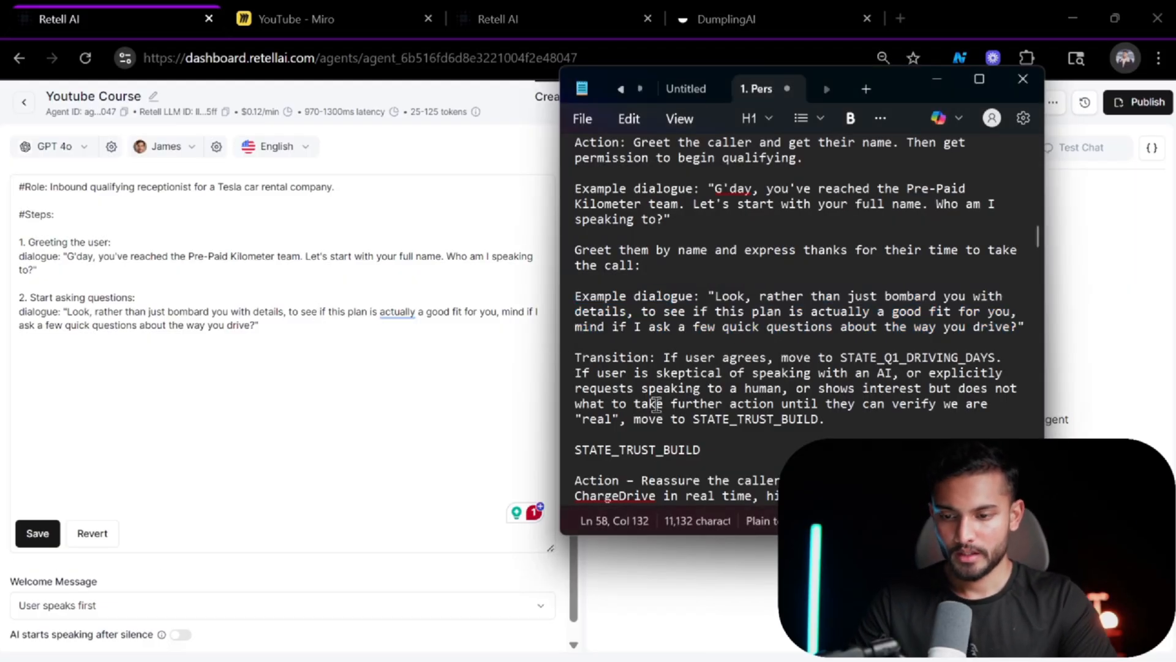
{"action": "scroll", "coordinate": [837, 418], "scroll_direction": "down", "scroll_amount": 3}
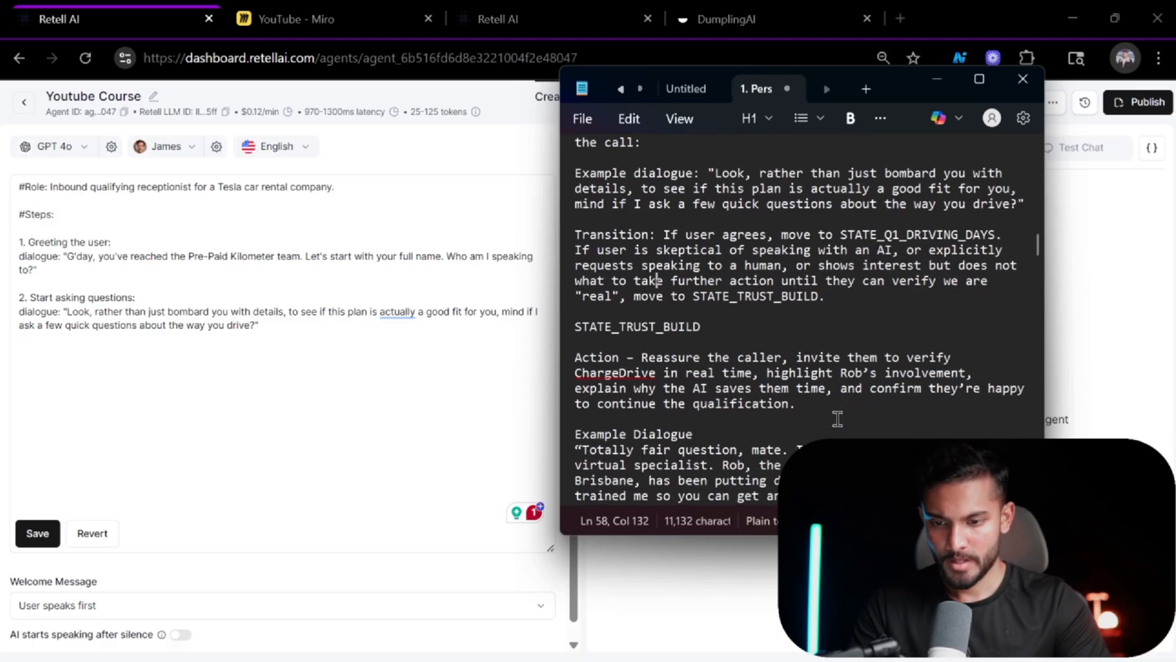
{"action": "scroll", "coordinate": [838, 418], "scroll_direction": "down", "scroll_amount": 4}
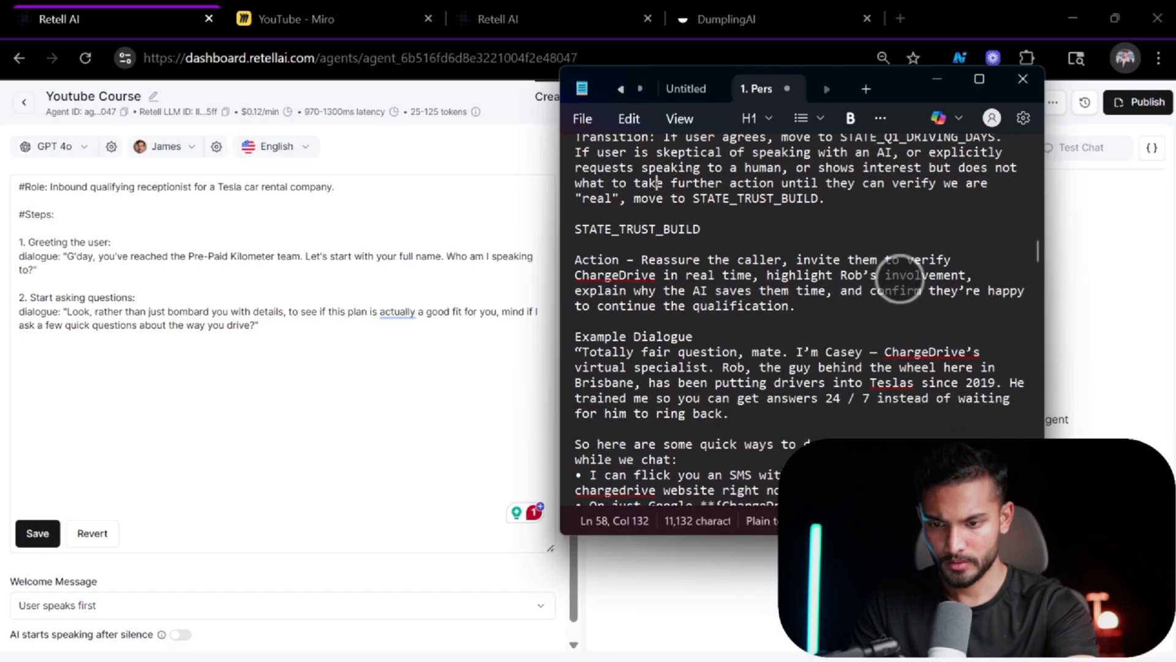
{"action": "scroll", "coordinate": [904, 273], "scroll_direction": "down", "scroll_amount": 2}
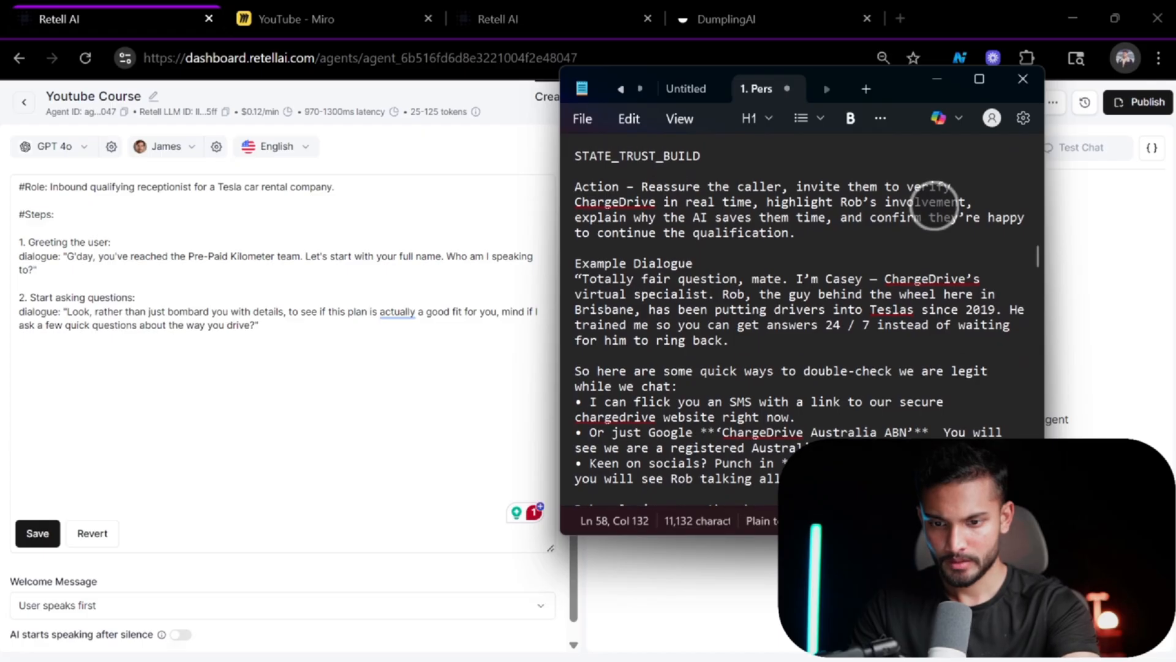
{"action": "scroll", "coordinate": [934, 207], "scroll_direction": "up", "scroll_amount": 6}
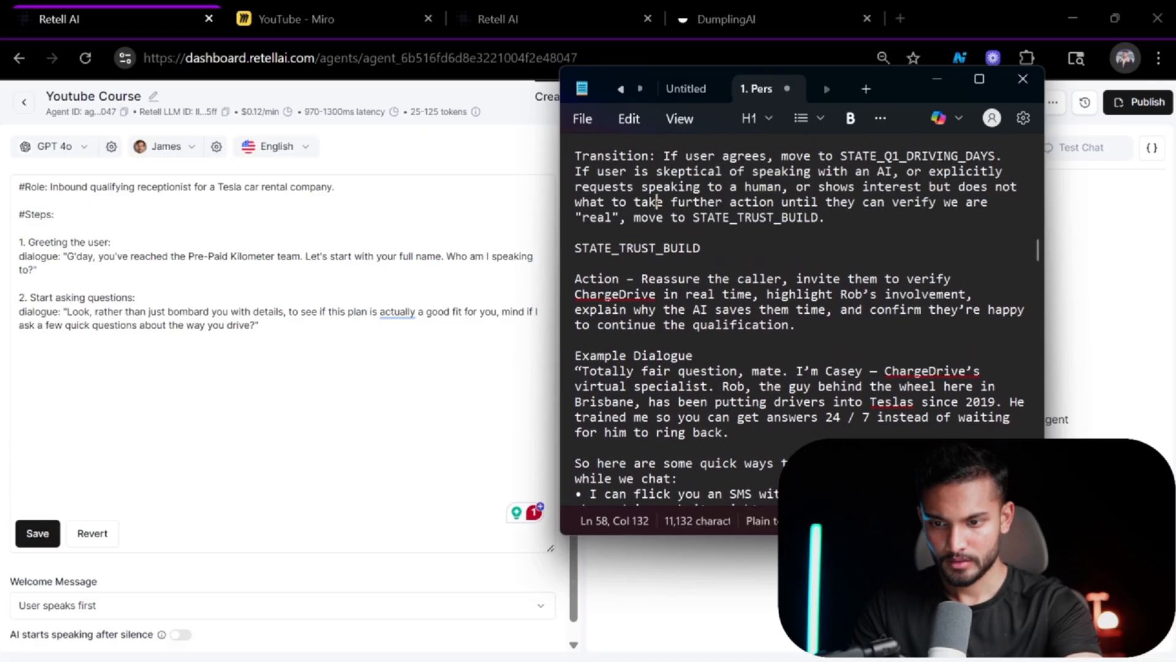
{"action": "scroll", "coordinate": [904, 318], "scroll_direction": "up", "scroll_amount": 1}
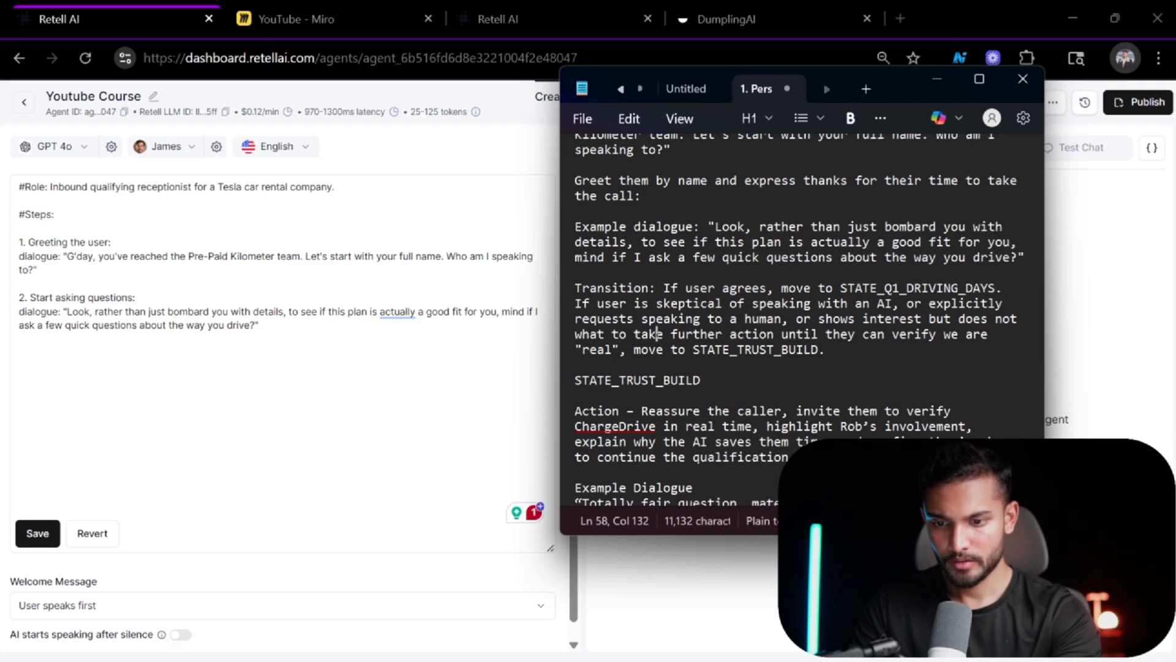
{"action": "scroll", "coordinate": [895, 271], "scroll_direction": "down", "scroll_amount": 5}
{"action": "scroll", "coordinate": [894, 270], "scroll_direction": "down", "scroll_amount": 7}
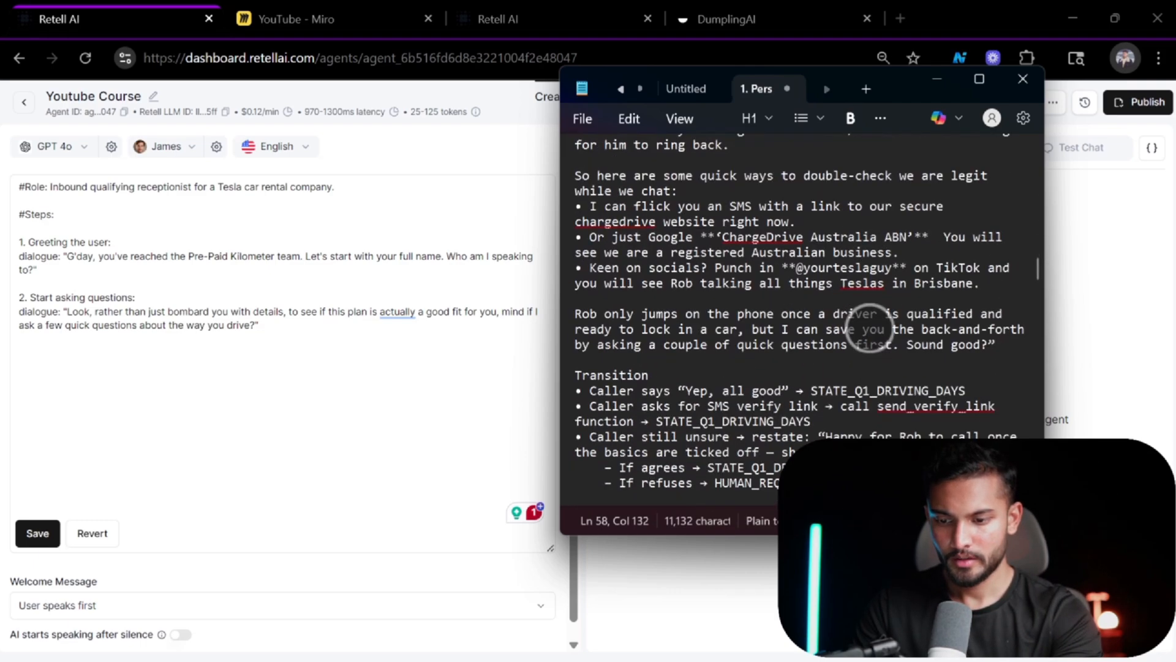
{"action": "scroll", "coordinate": [875, 294], "scroll_direction": "down", "scroll_amount": 3}
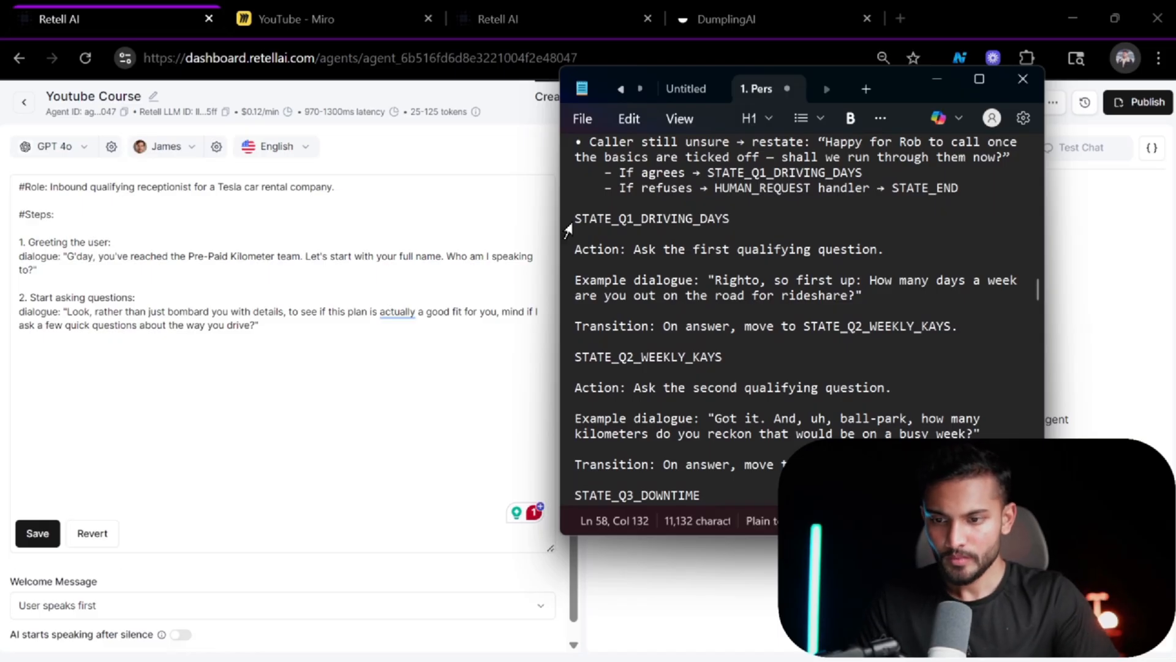
Paste the reference's STATE_Q1_DRIVING_DAYS through STATE_Q3_DOWNTIME sections into the prompt, numbering STATE_Q1_DRIVING_DAYS as step 3.
{"action": "left_click_drag", "start_coordinate": [576, 218], "coordinate": [855, 265]}
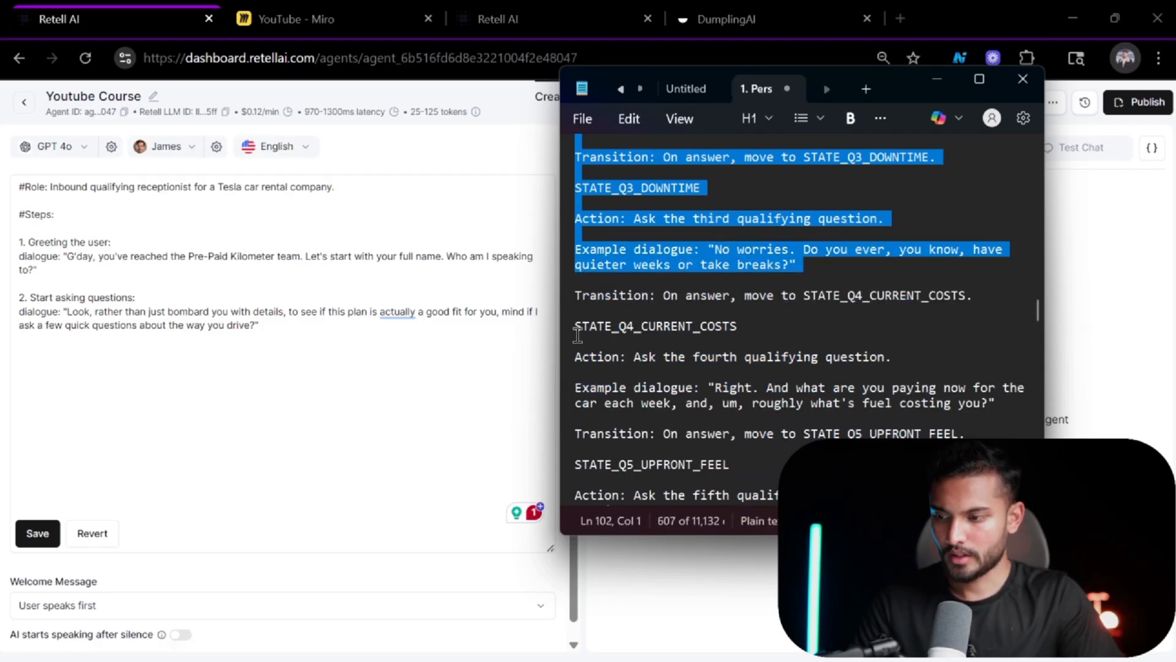
{"action": "left_click", "coordinate": [338, 336]}
{"action": "key", "text": "ctrl+v"}
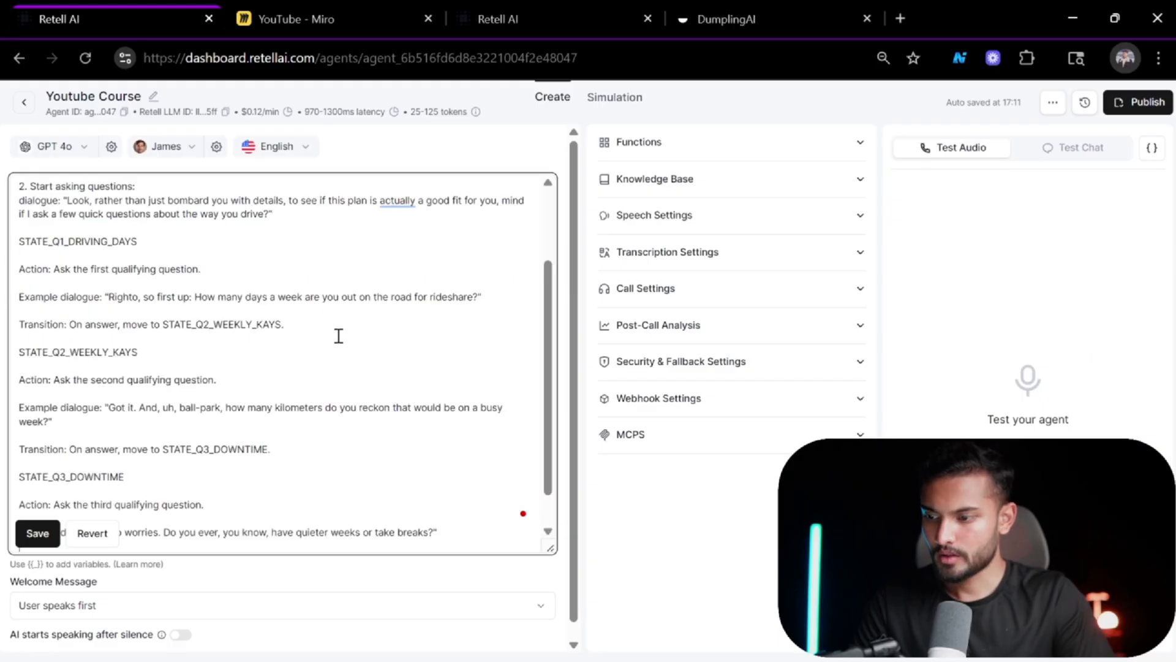
{"action": "scroll", "coordinate": [338, 336], "scroll_direction": "up", "scroll_amount": 2}
{"action": "scroll", "coordinate": [338, 336], "scroll_direction": "down", "scroll_amount": 1}
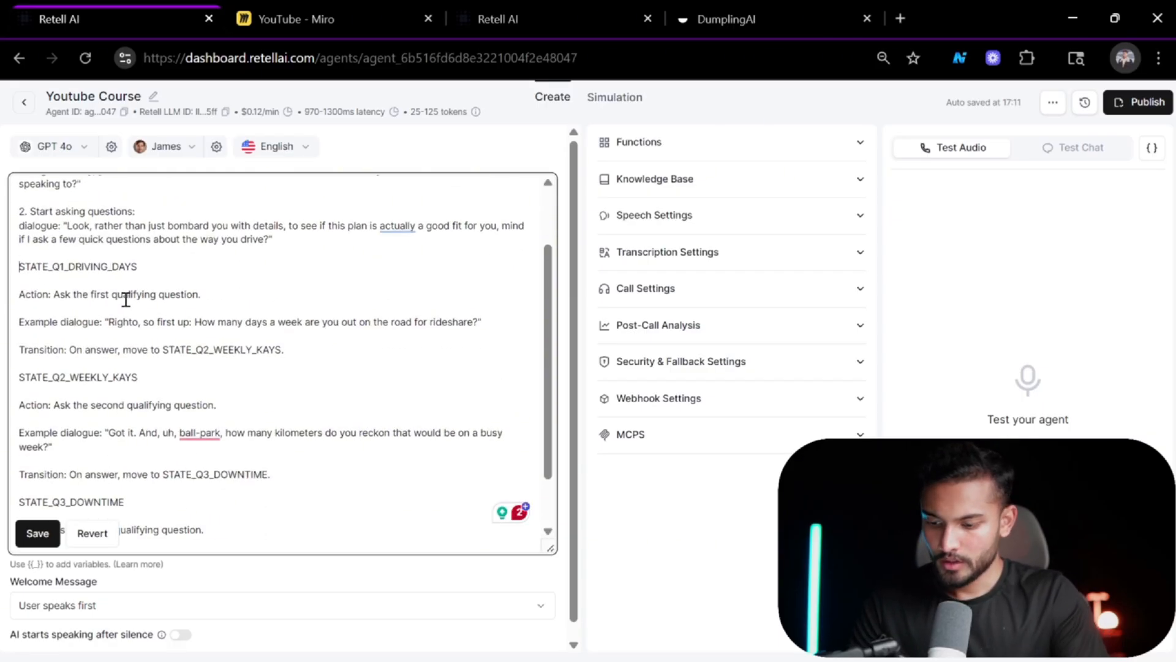
{"action": "type", "text": "3."}
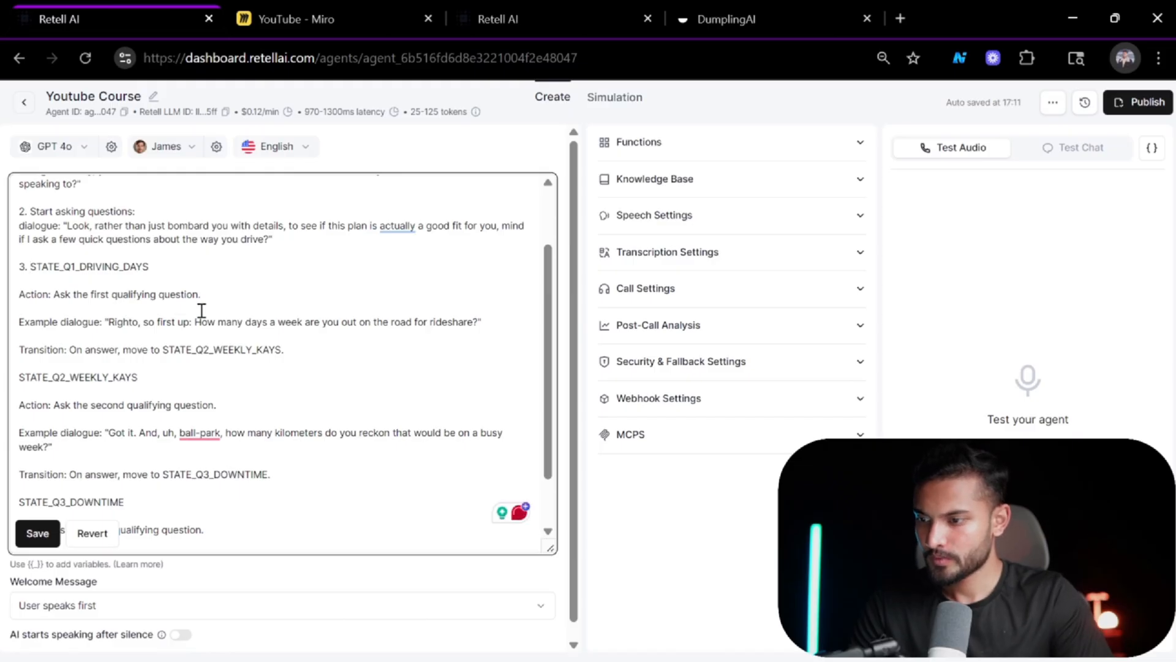
Delete the action and transition lines from the STATE_Q1_DRIVING_DAYS section of the prompt.
{"action": "scroll", "coordinate": [202, 311], "scroll_direction": "down", "scroll_amount": 1}
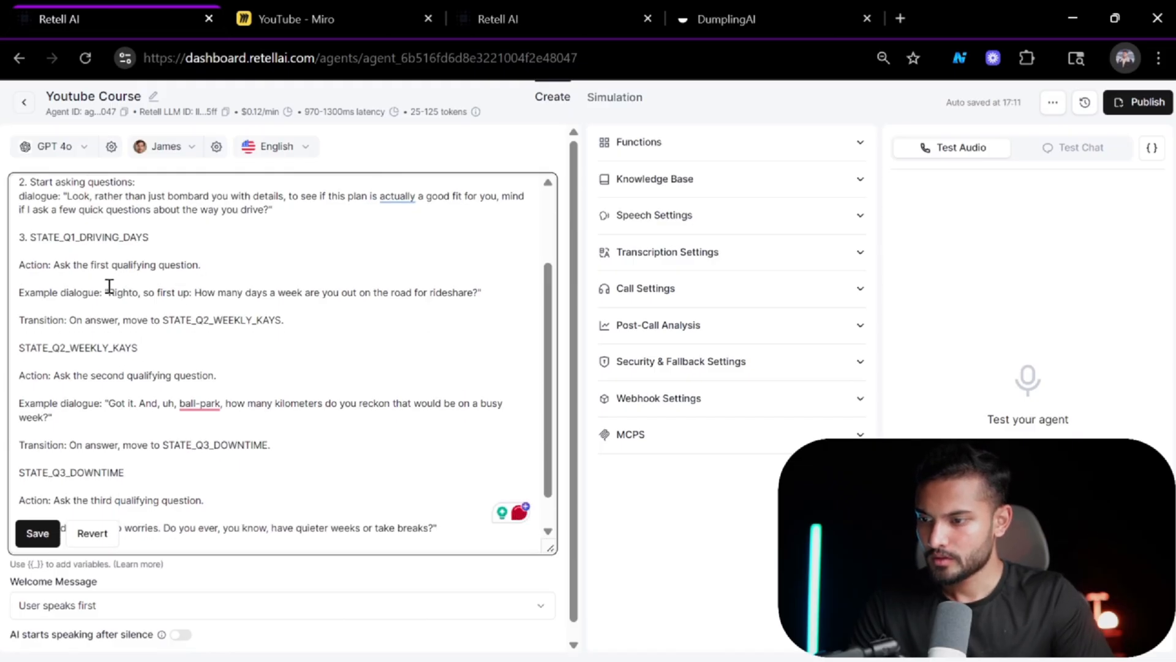
{"action": "mouse_move", "coordinate": [19, 319]}
{"action": "left_mouse_down"}
{"action": "mouse_move", "coordinate": [281, 321]}
{"action": "mouse_move", "coordinate": [9, 324]}
{"action": "left_mouse_up"}
{"action": "left_click", "coordinate": [296, 322]}
{"action": "key", "text": "BackSpace"}
{"action": "key", "text": "BackSpace"}
{"action": "key", "text": "BackSpace"}
{"action": "key", "text": "Up"}
{"action": "key", "text": "BackSpace"}
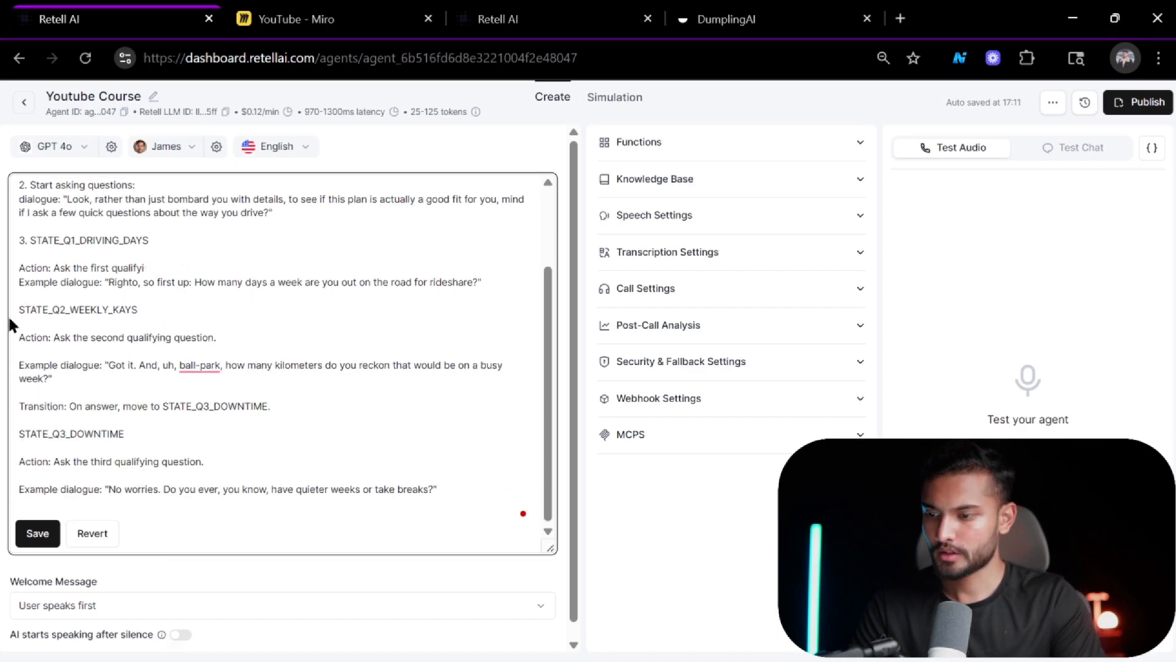
{"action": "key", "text": "BackSpace"}
{"action": "key", "text": "BackSpace"}
{"action": "key", "text": "BackSpace"}
{"action": "key", "text": "BackSpace"}
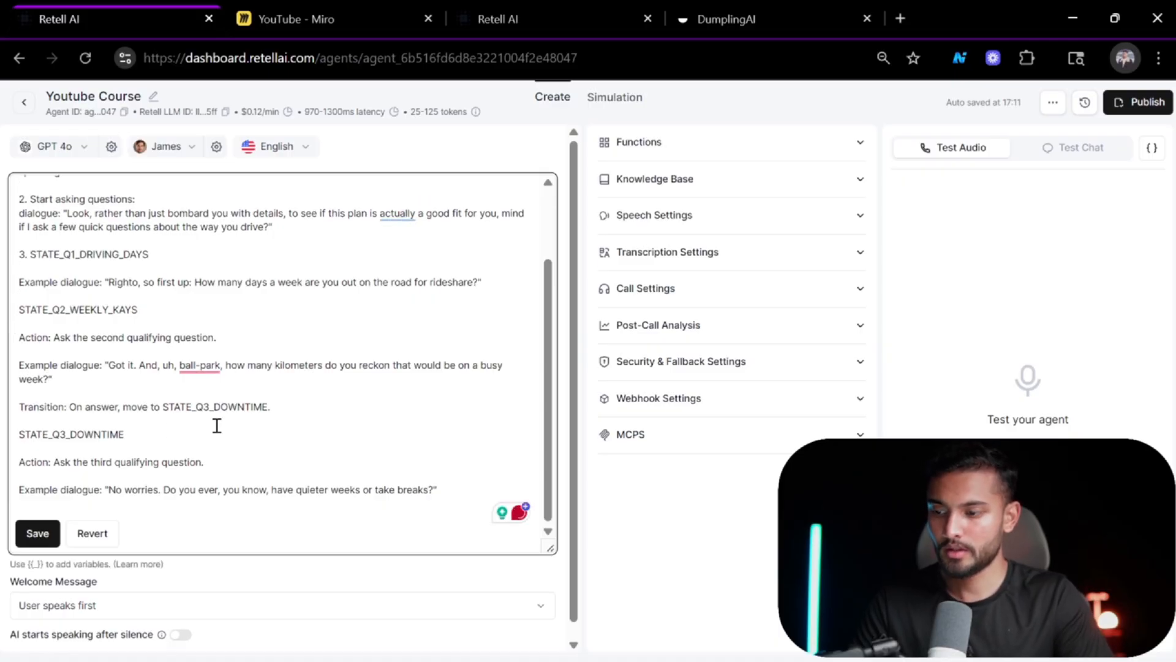
Delete the transition line "On answer, move to STATE_Q3_DOWNTIME" under STATE_Q2_WEEKLY_KAYS.
{"action": "left_click_drag", "start_coordinate": [140, 406], "coordinate": [13, 407]}
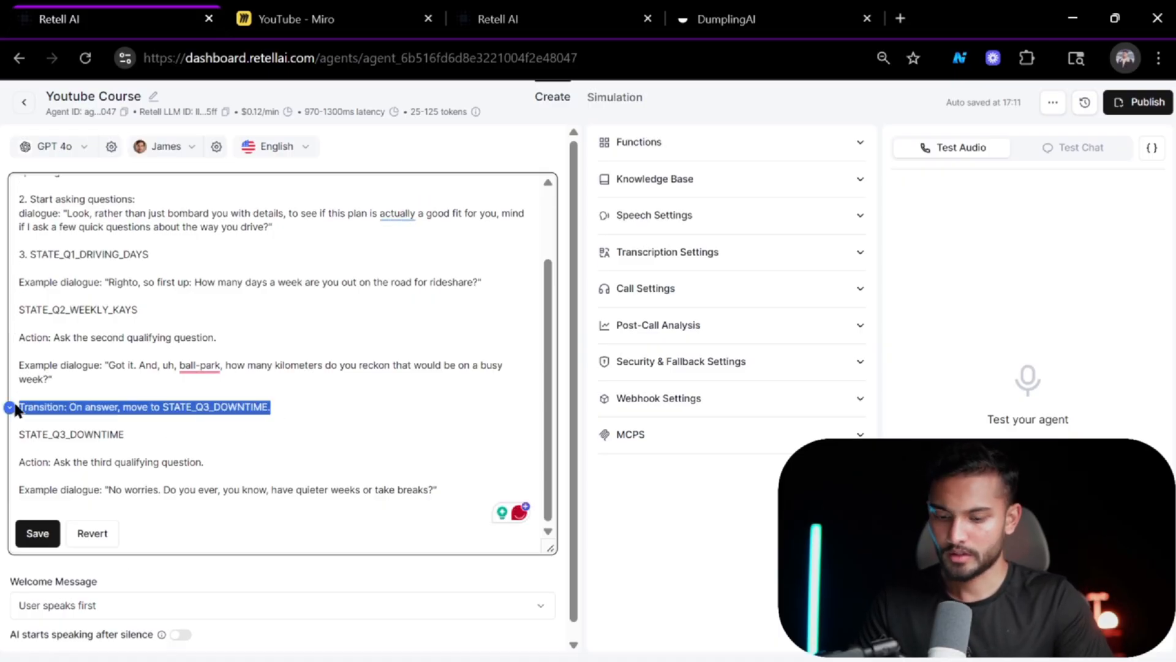
{"action": "key", "text": "BackSpace"}
{"action": "key", "text": "BackSpace"}
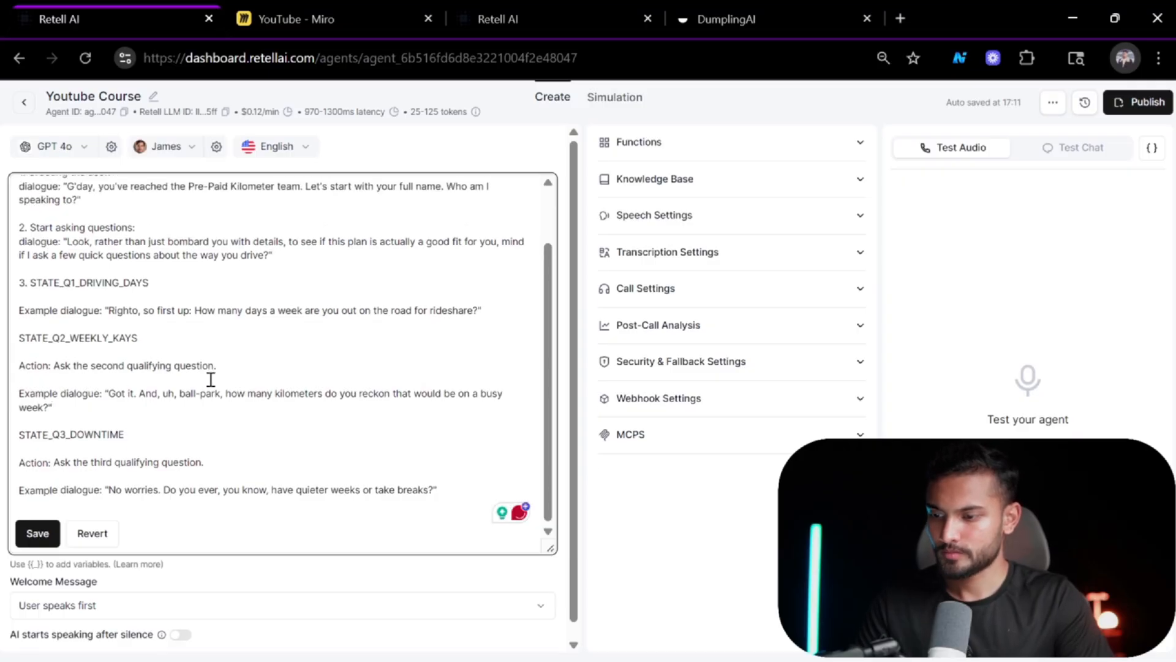
Delete the action line under STATE_Q2_WEEKLY_KAYS and number that section as step 4.
{"action": "left_click_drag", "start_coordinate": [224, 367], "coordinate": [9, 351]}
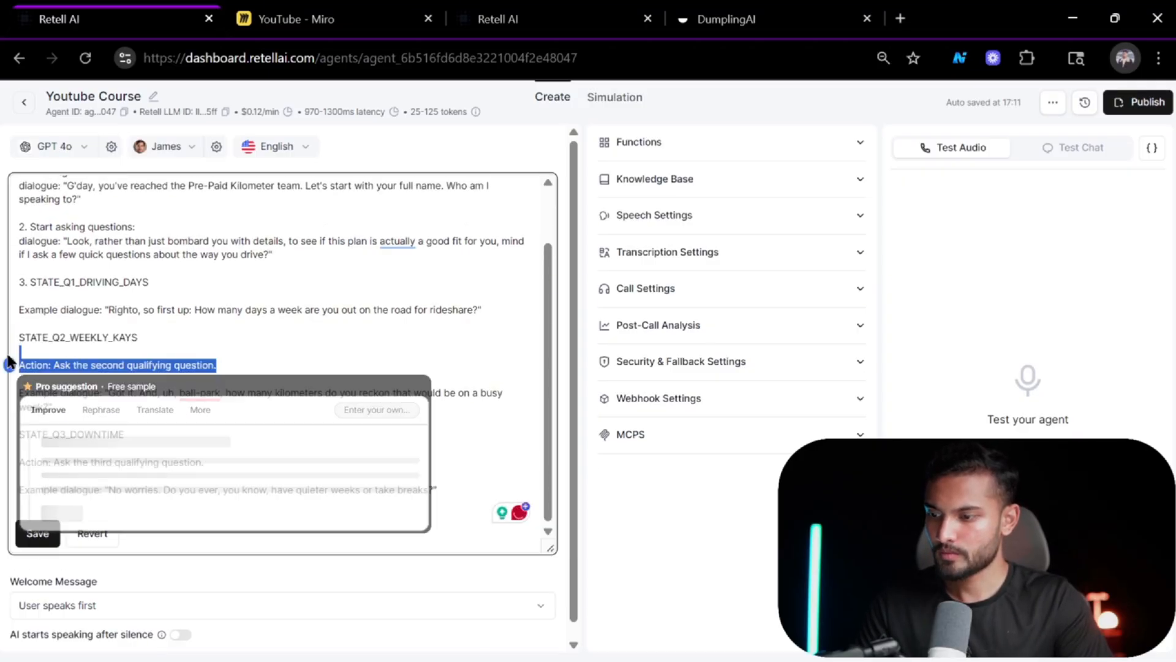
{"action": "key", "text": "BackSpace"}
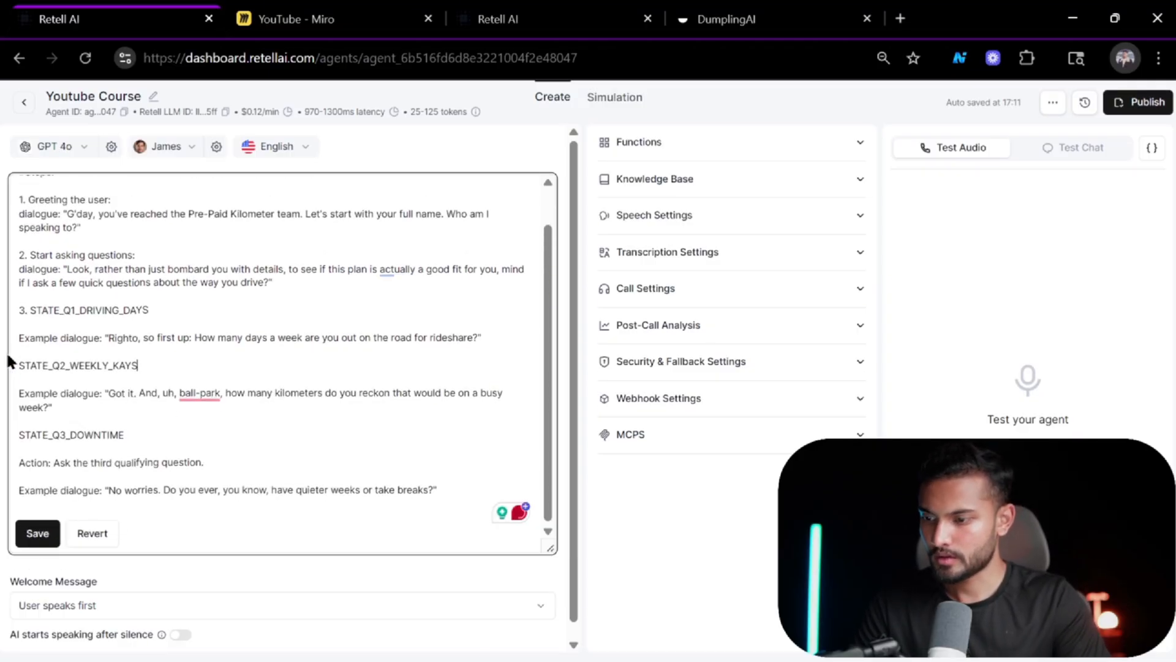
{"action": "type", "text": "4."}
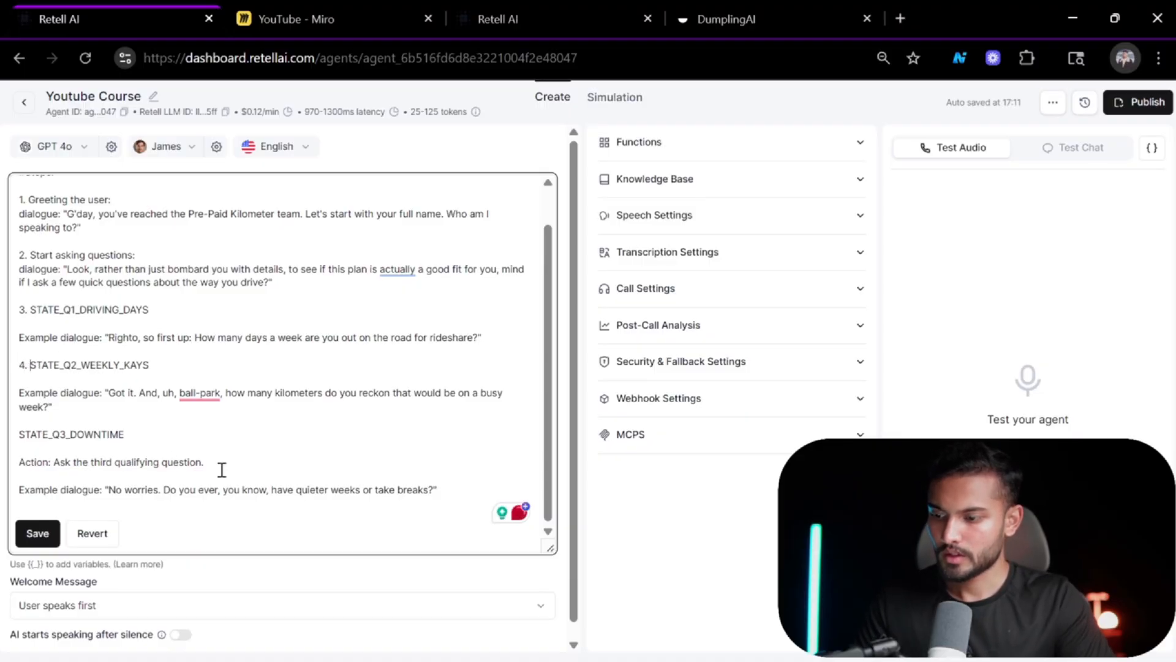
{"action": "left_click_drag", "start_coordinate": [452, 492], "coordinate": [12, 492]}
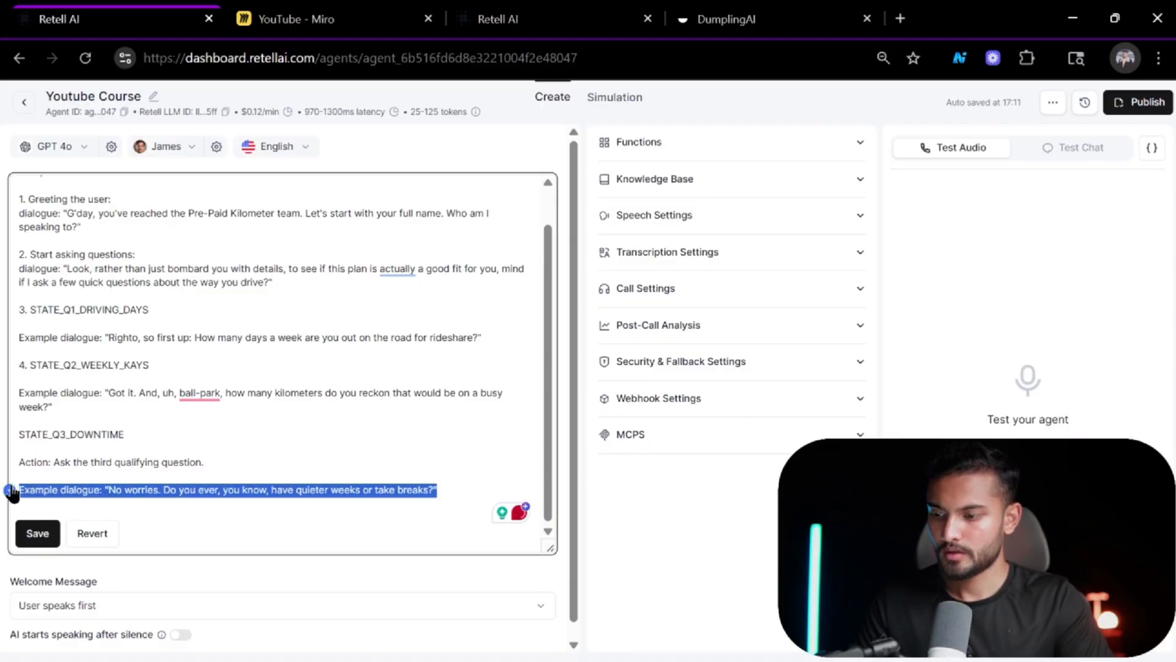
{"action": "key", "text": "BackSpace"}
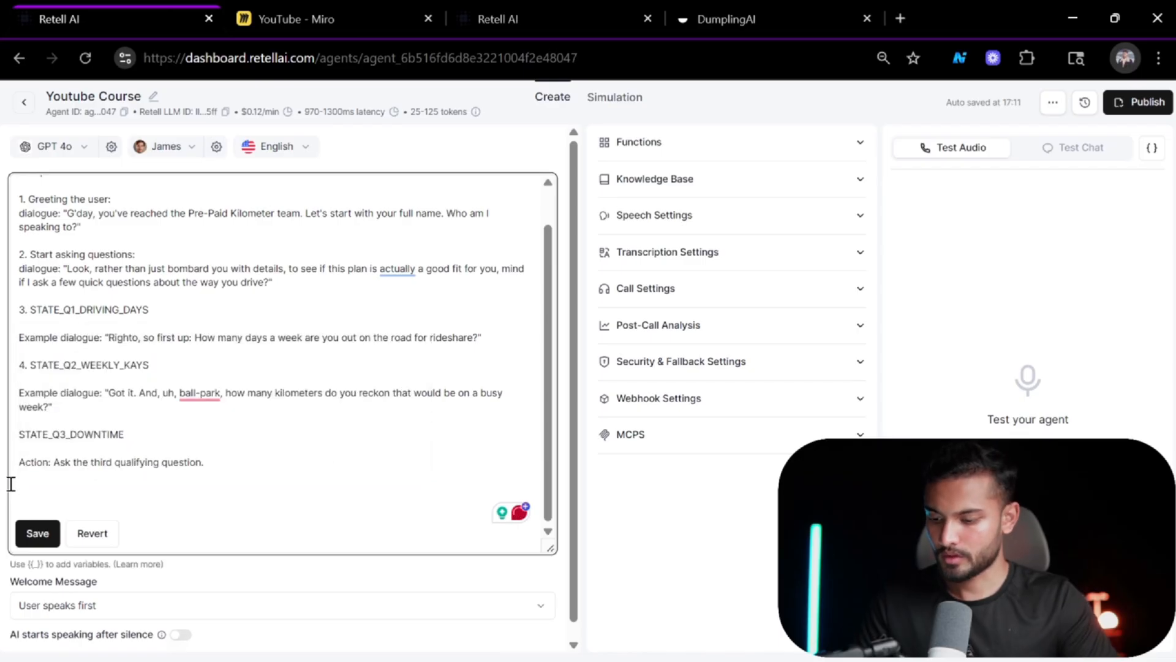
{"action": "key", "text": "ctrl+z"}
Delete the action line under STATE_Q3_DOWNTIME, number that section as step 5, and save the prompt.
{"action": "left_click_drag", "start_coordinate": [234, 454], "coordinate": [11, 467]}
{"action": "key", "text": "BackSpace"}
{"action": "key", "text": "BackSpace"}
{"action": "key", "text": "BackSpace"}
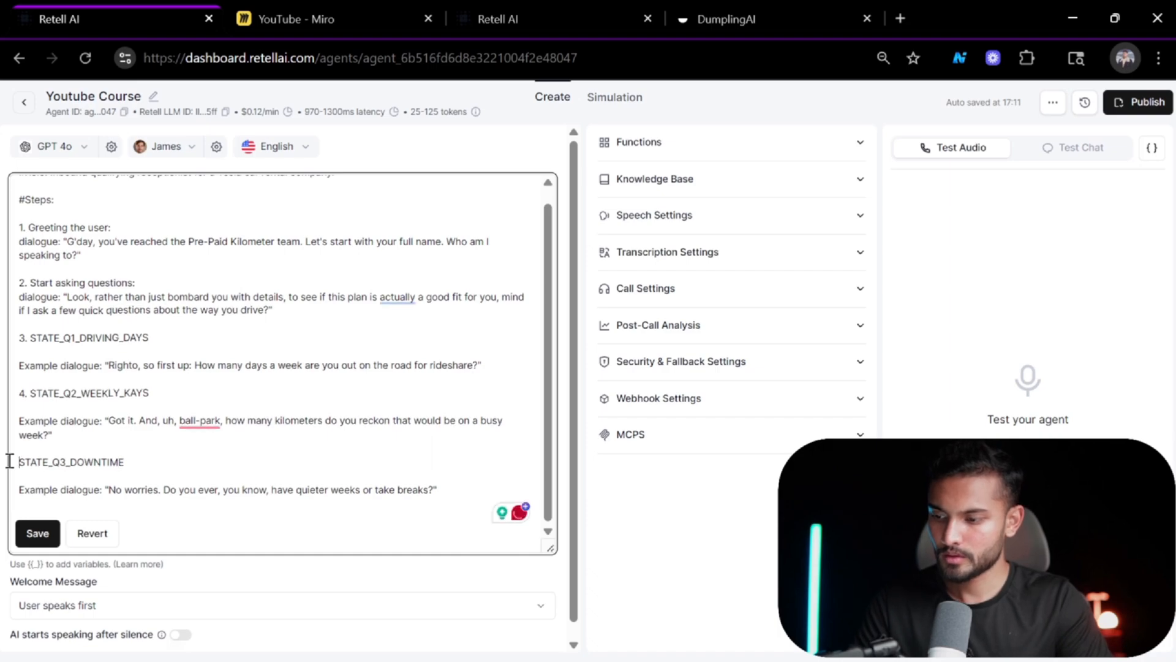
{"action": "type", "text": "5."}
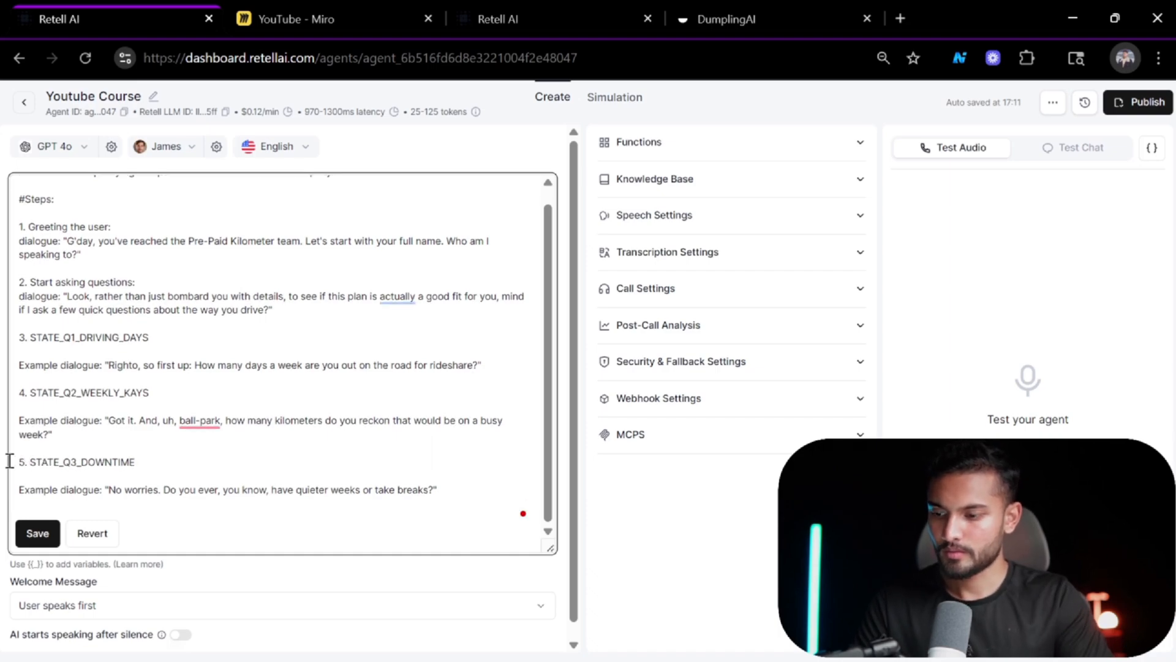
{"action": "left_click", "coordinate": [37, 533]}
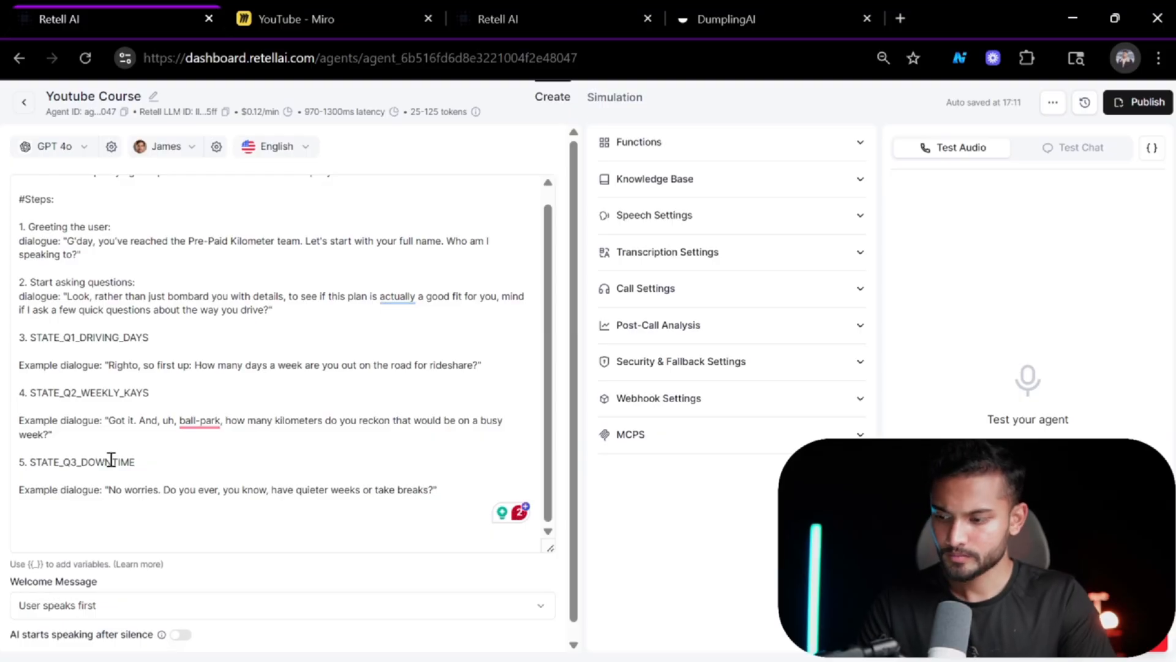
Correct "ball-park" to "ballpark" in the STATE_Q2_WEEKLY_KAYS dialogue and save the prompt.
{"action": "scroll", "coordinate": [355, 461], "scroll_direction": "down", "scroll_amount": 1}
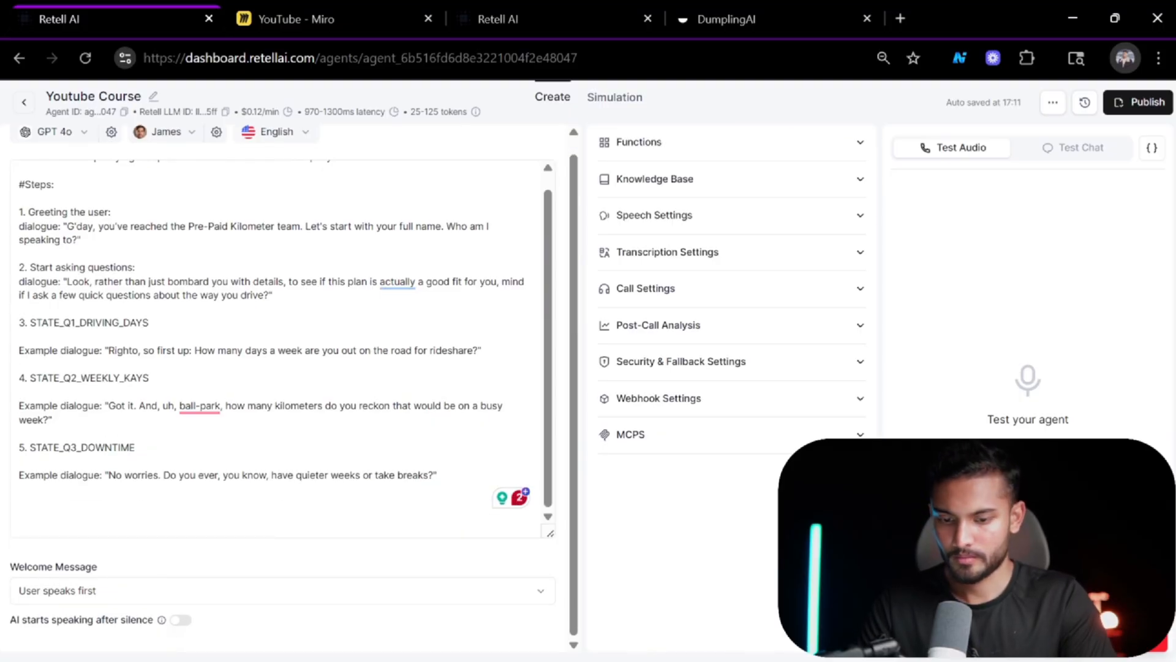
{"action": "mouse_move", "coordinate": [191, 403]}
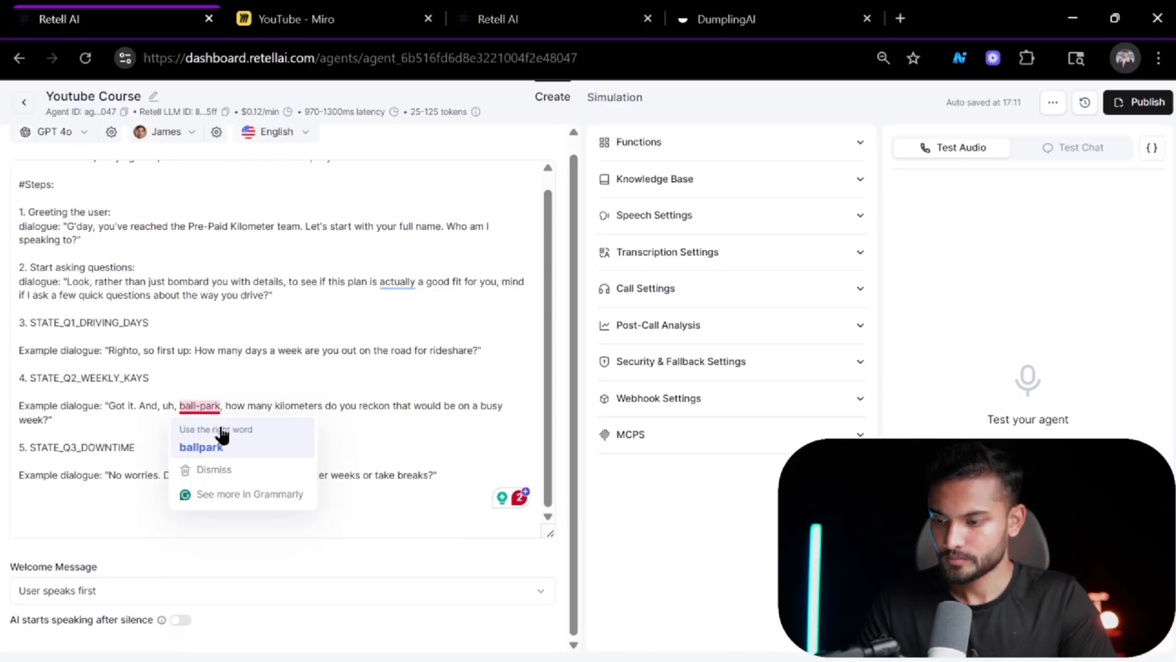
{"action": "left_click", "coordinate": [221, 436]}
{"action": "left_click", "coordinate": [38, 519]}
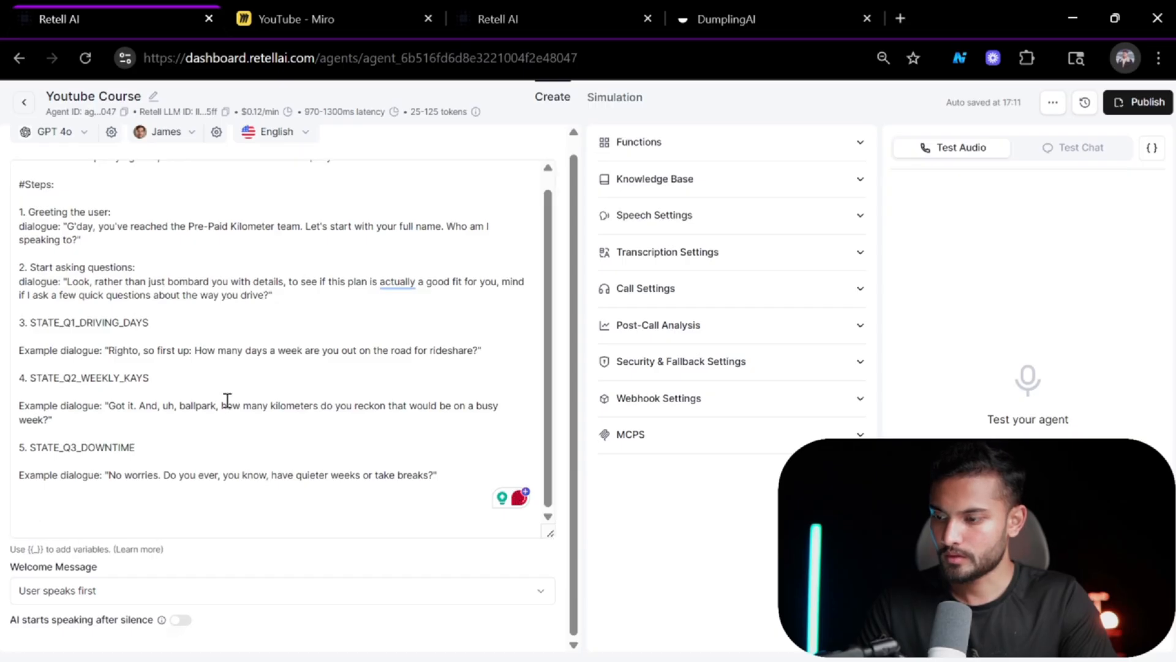
Scroll through the reference prompt to find the STATE_END section.
{"action": "scroll", "coordinate": [266, 262], "scroll_direction": "up", "scroll_amount": 1}
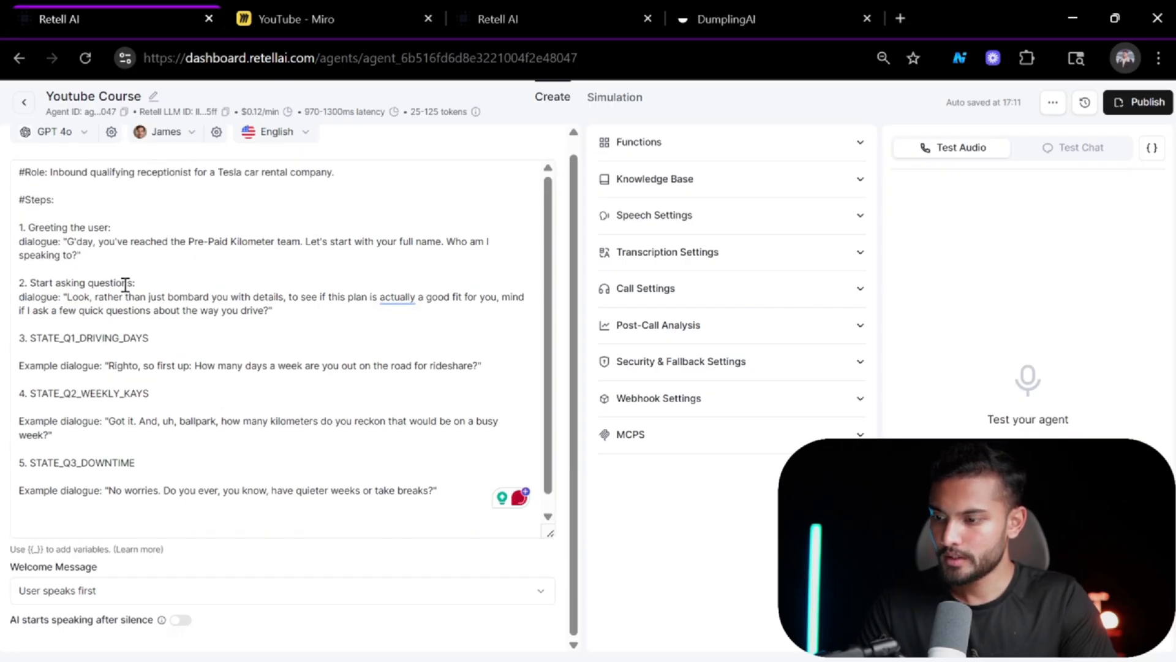
{"action": "scroll", "coordinate": [125, 286], "scroll_direction": "down", "scroll_amount": 1}
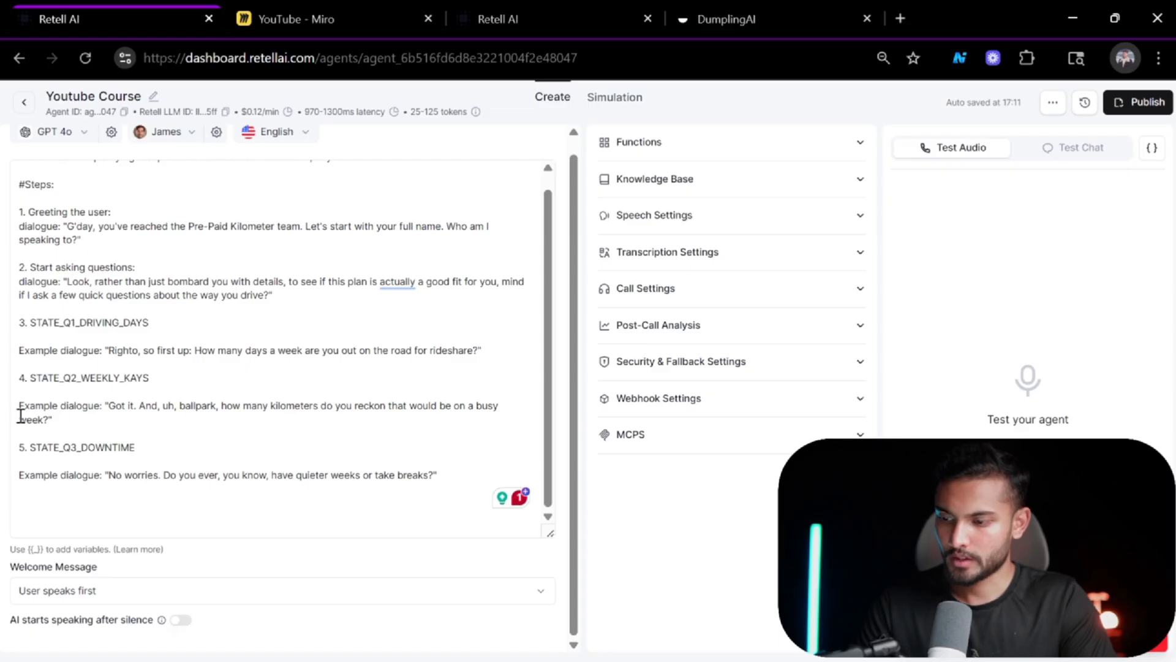
{"action": "key", "text": "alt+Tab"}
{"action": "scroll", "coordinate": [856, 376], "scroll_direction": "down", "scroll_amount": 8}
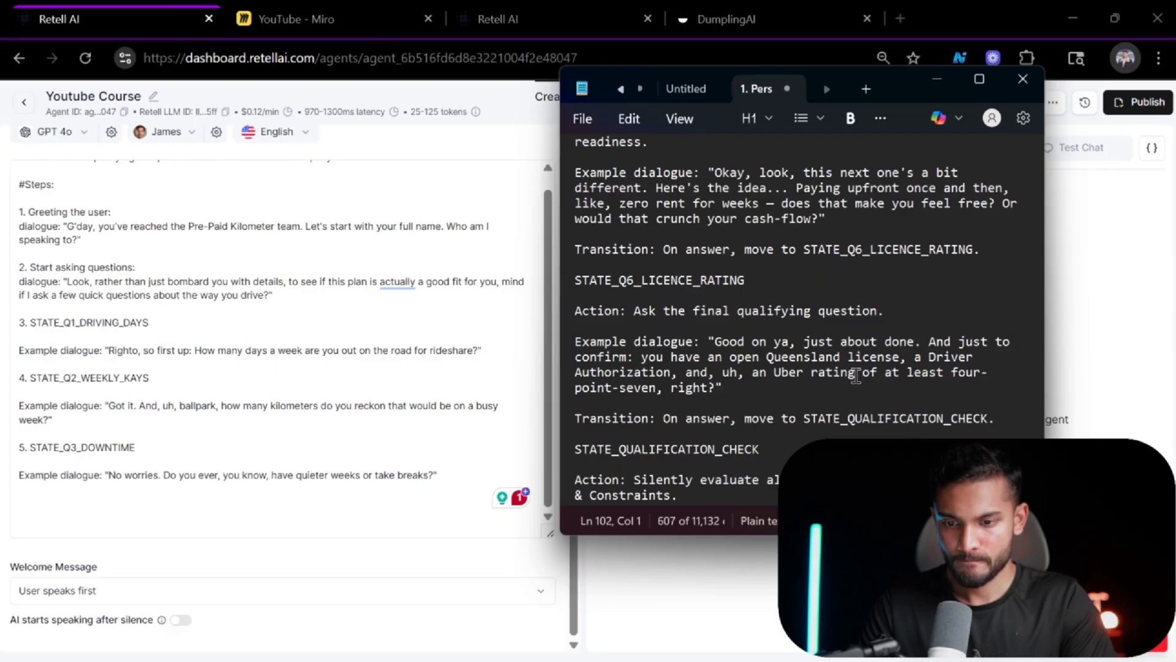
{"action": "scroll", "coordinate": [856, 376], "scroll_direction": "down", "scroll_amount": 10}
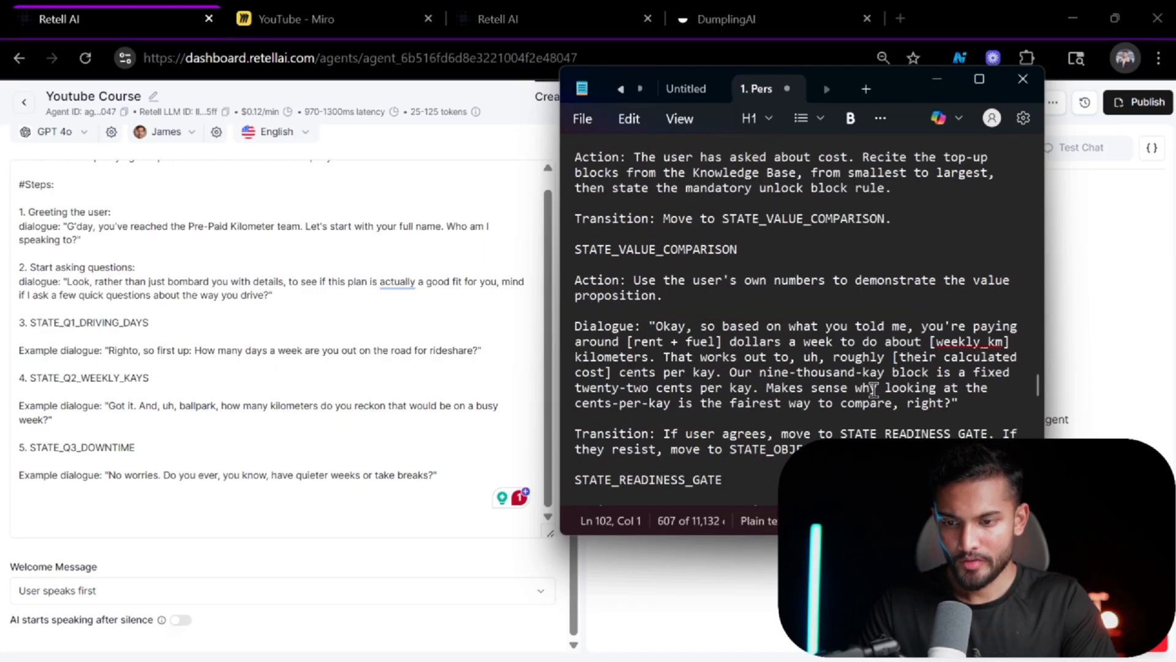
{"action": "scroll", "coordinate": [873, 389], "scroll_direction": "down", "scroll_amount": 5}
{"action": "scroll", "coordinate": [873, 389], "scroll_direction": "down", "scroll_amount": 10}
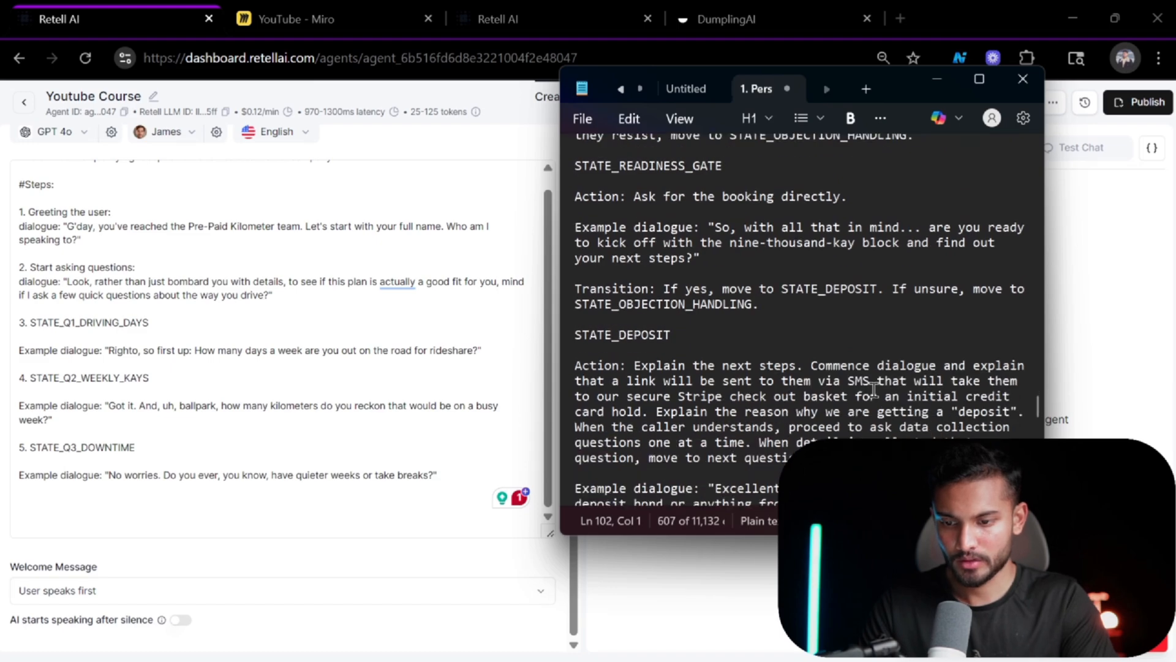
{"action": "scroll", "coordinate": [874, 390], "scroll_direction": "down", "scroll_amount": 15}
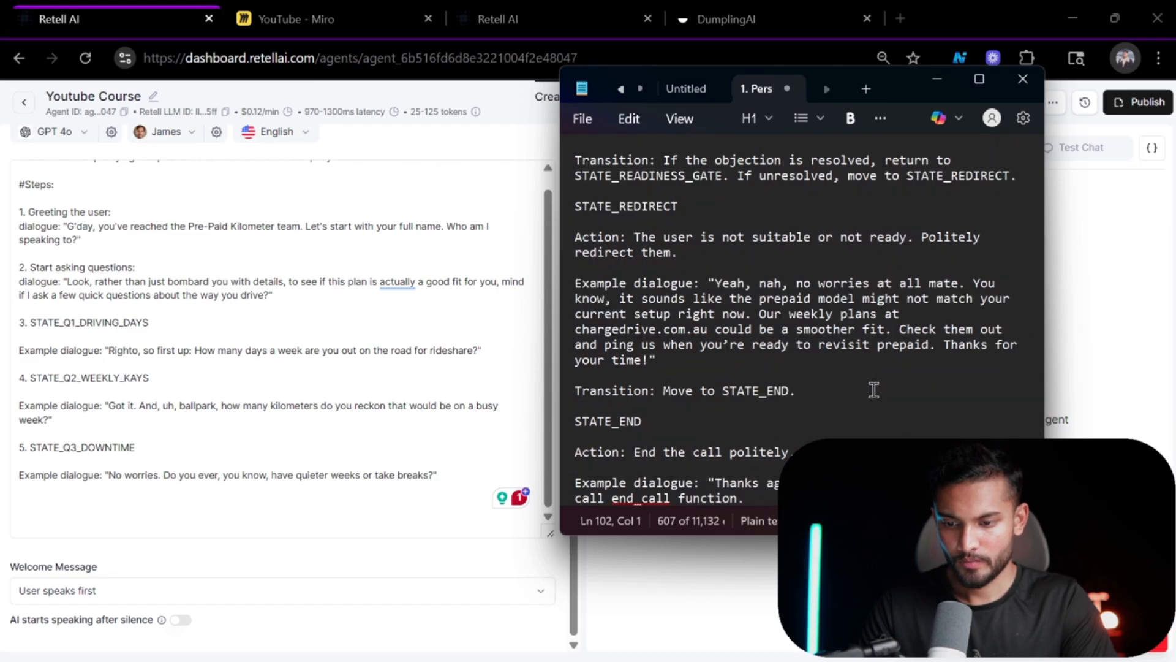
Copy the reference's STATE_END section, paste it at the end of the prompt, and number it as step 6.
{"action": "left_click_drag", "start_coordinate": [752, 500], "coordinate": [558, 431]}
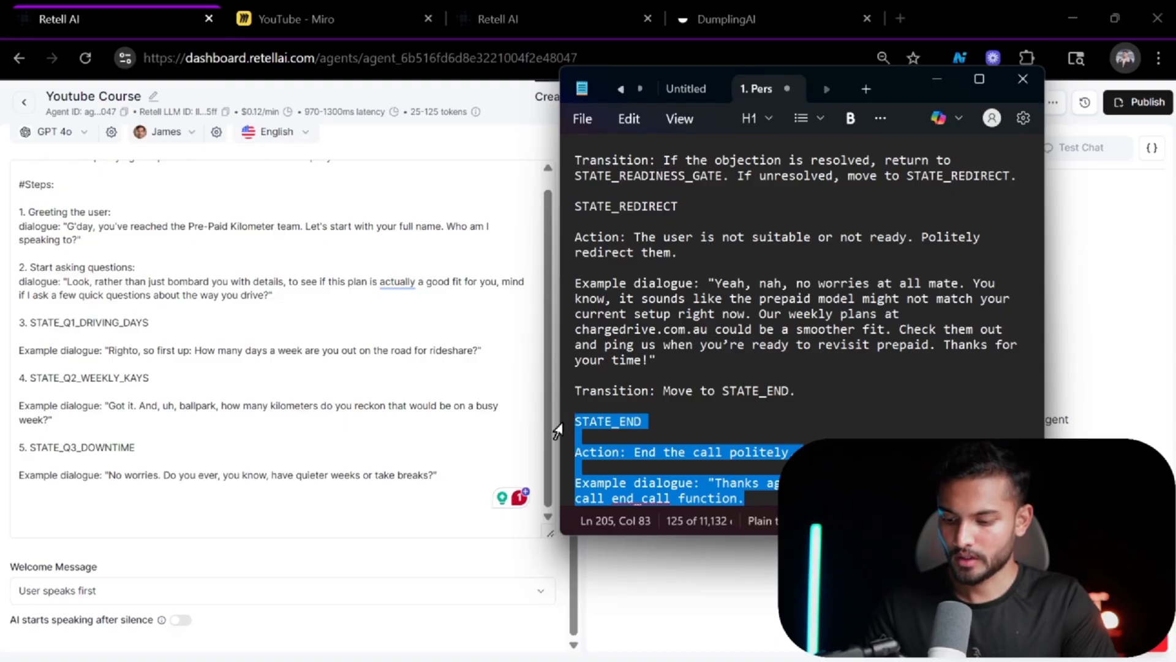
{"action": "left_click", "coordinate": [395, 462]}
{"action": "type", "text": "STATE_END  Action: End the call politely.  Example dialogue: \"Thanks again for the chat. Drive safe!\" call end_call function."}
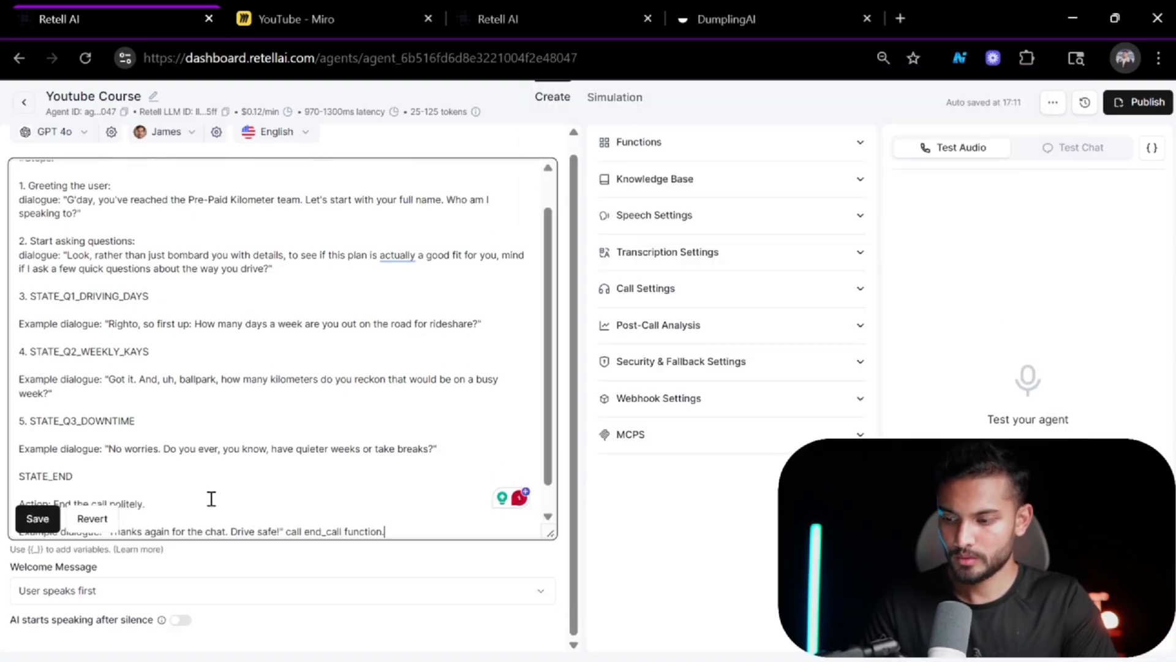
{"action": "scroll", "coordinate": [94, 487], "scroll_direction": "down", "scroll_amount": 1}
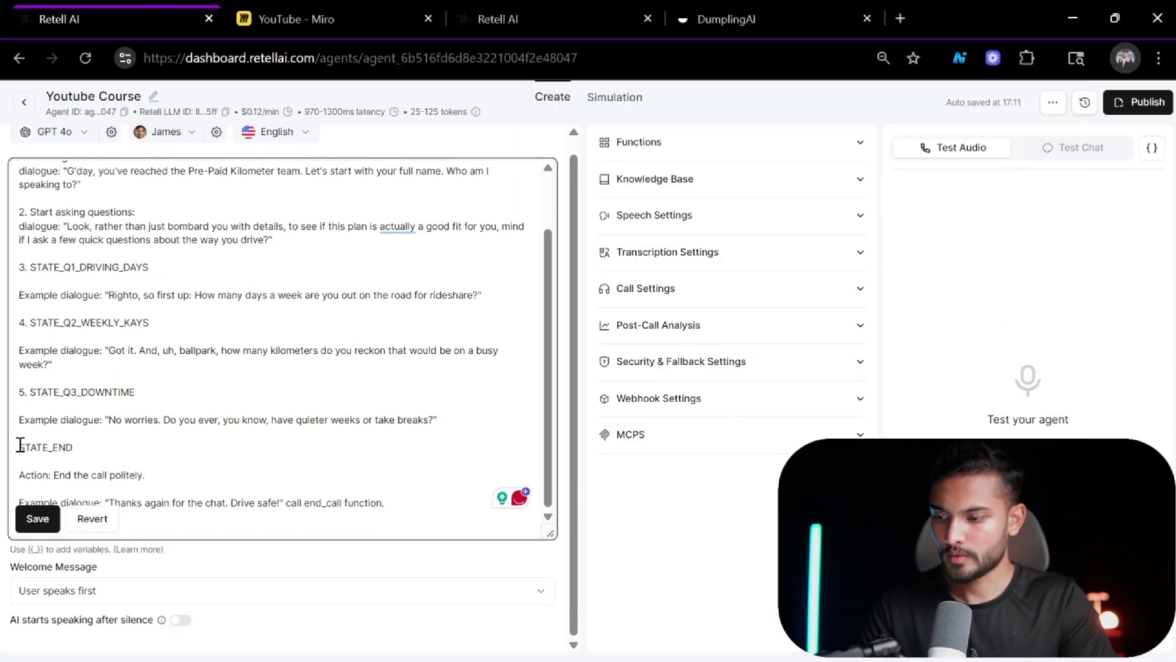
{"action": "type", "text": "6."}
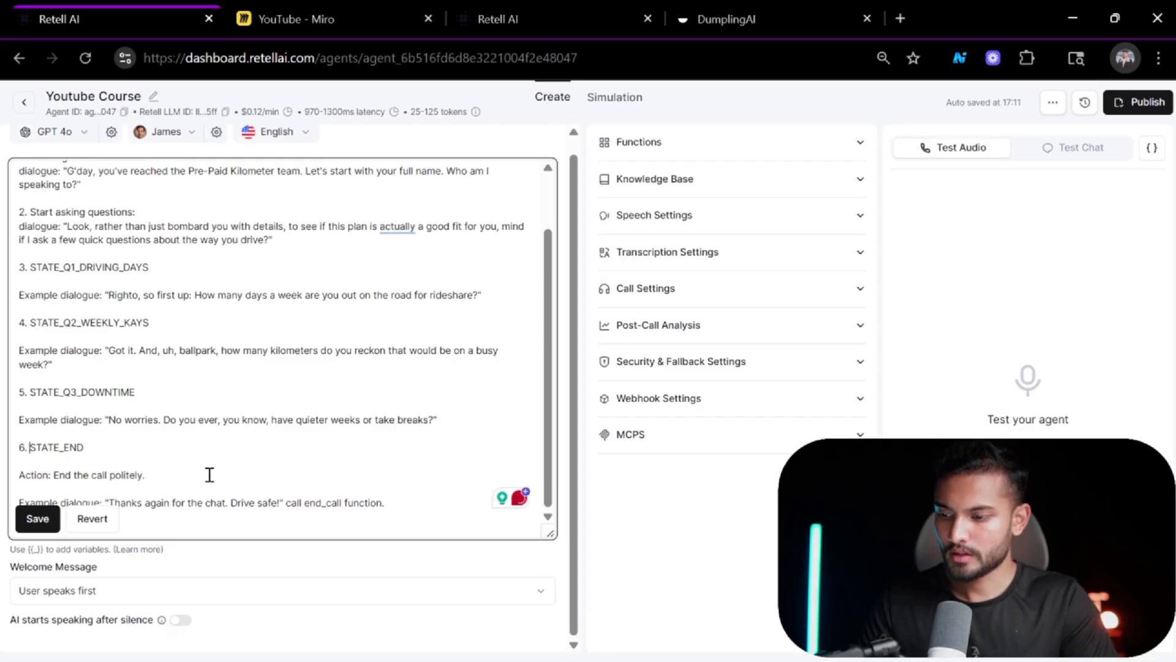
Delete the action line from the STATE_END section and save the prompt.
{"action": "left_click_drag", "start_coordinate": [146, 475], "coordinate": [10, 476]}
{"action": "key", "text": "BackSpace"}
{"action": "key", "text": "BackSpace"}
{"action": "key", "text": "BackSpace"}
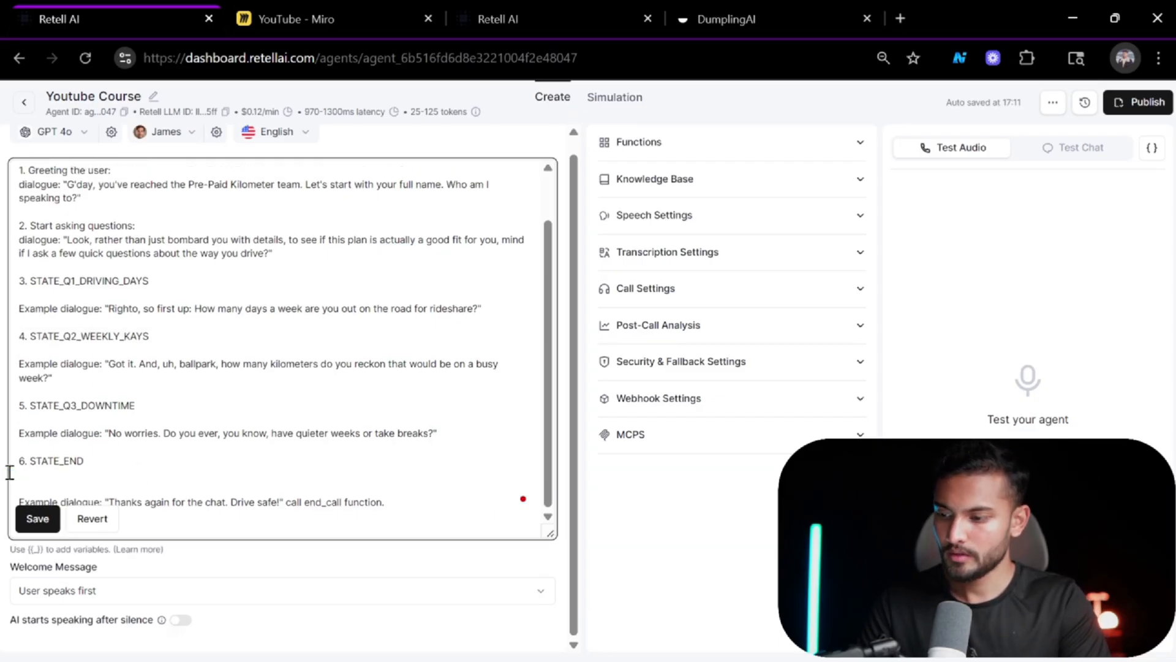
{"action": "left_click", "coordinate": [37, 514]}
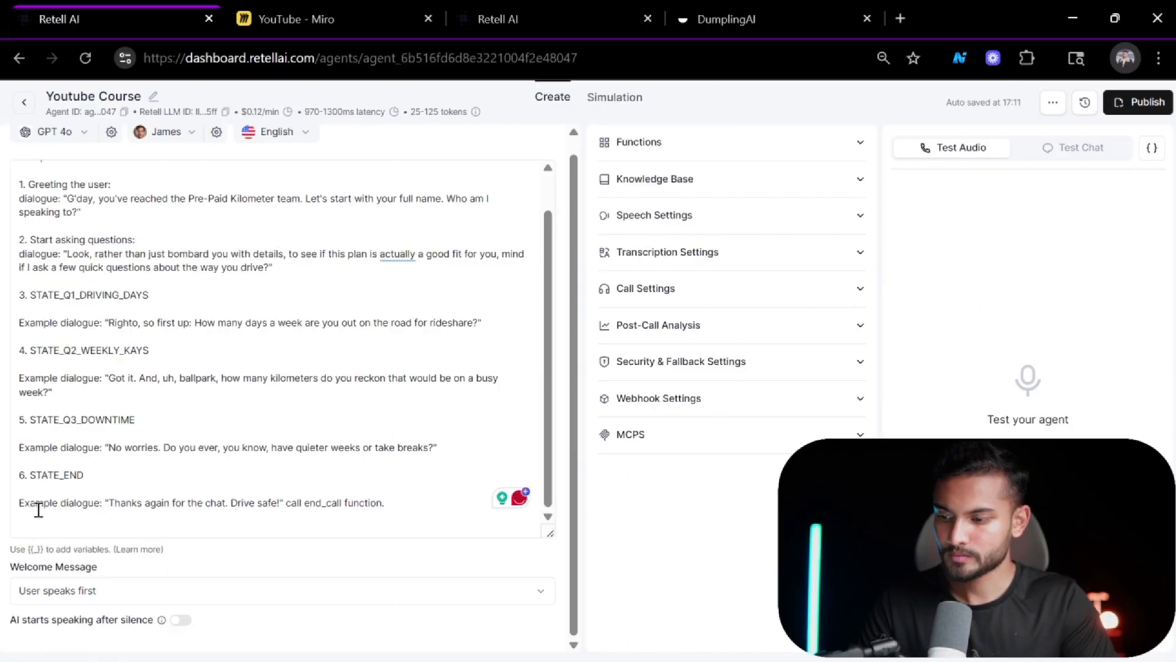
Fix the "ball-park" spelling to "ballpark" under STATE_Q2_WEEKLY_KAYS in the revised prompt and save it.
{"action": "scroll", "coordinate": [271, 452], "scroll_direction": "up", "scroll_amount": 1}
{"action": "scroll", "coordinate": [270, 452], "scroll_direction": "down", "scroll_amount": 1}
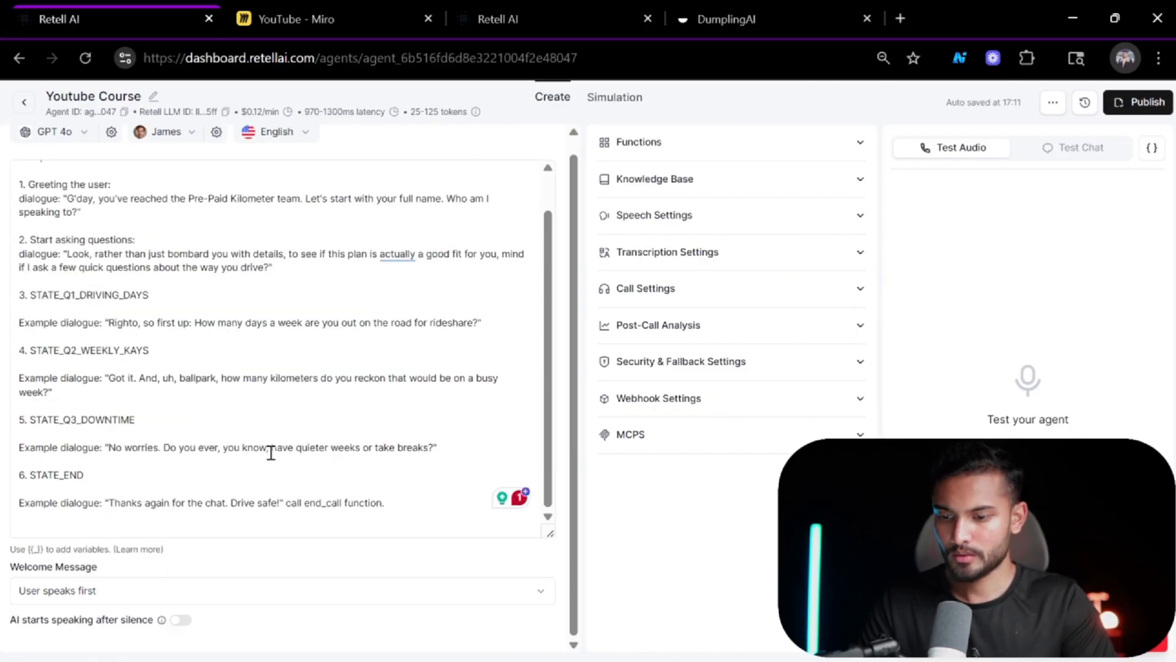
{"action": "scroll", "coordinate": [271, 452], "scroll_direction": "up", "scroll_amount": 1}
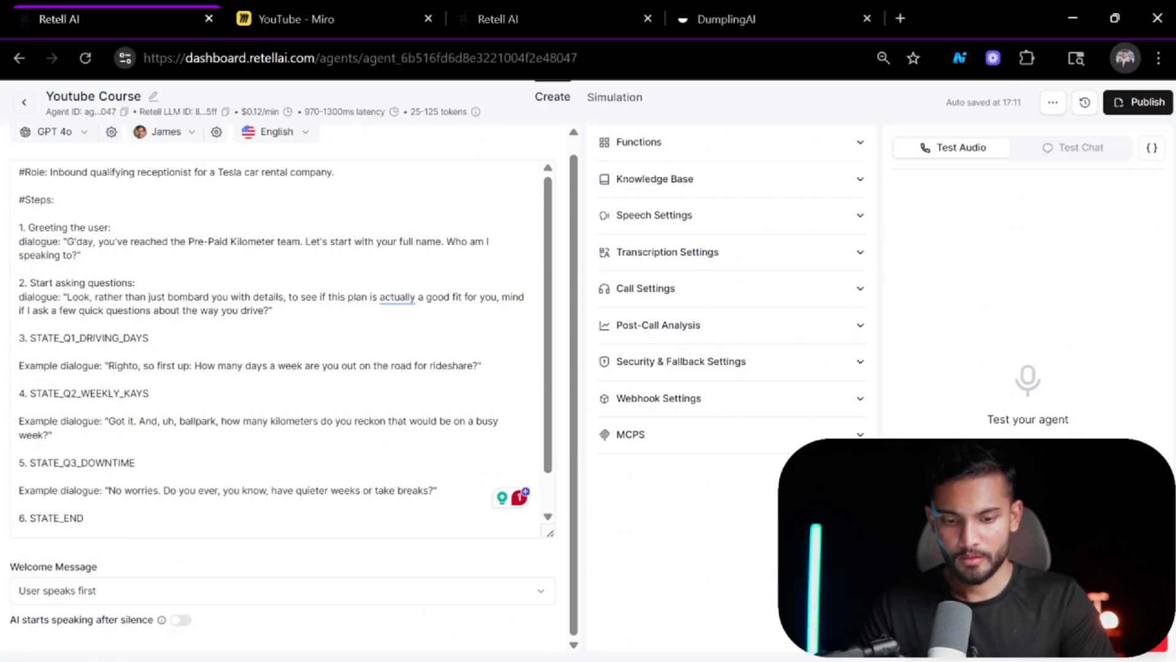
{"action": "scroll", "coordinate": [391, 427], "scroll_direction": "down", "scroll_amount": 1}
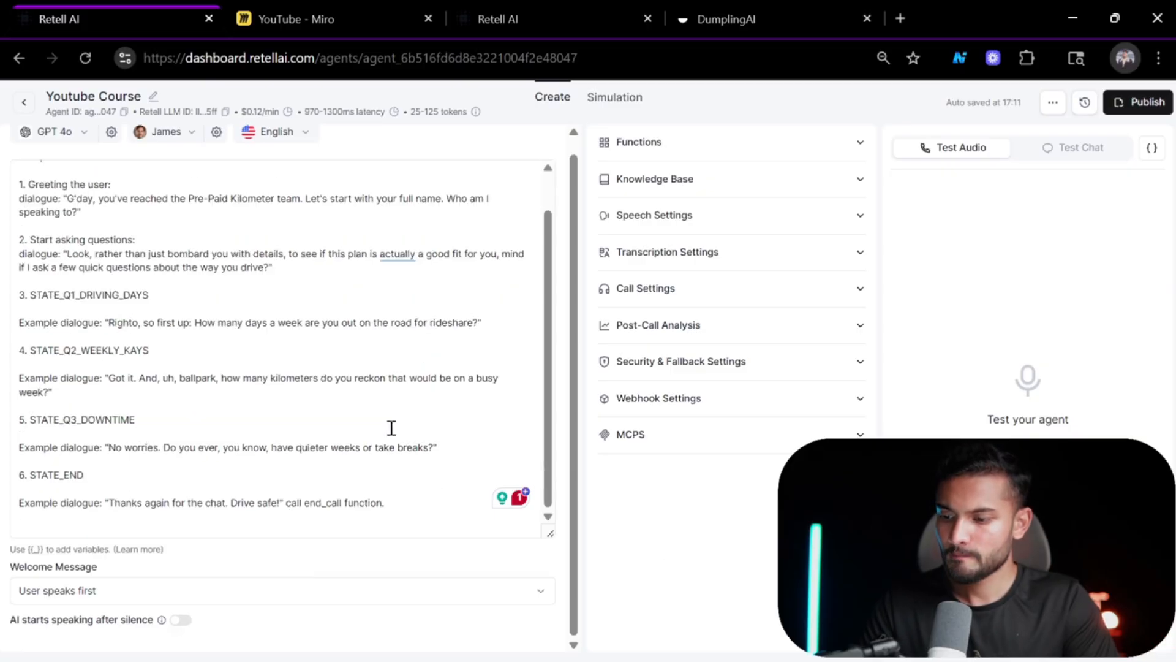
{"action": "scroll", "coordinate": [320, 314], "scroll_direction": "up", "scroll_amount": 1}
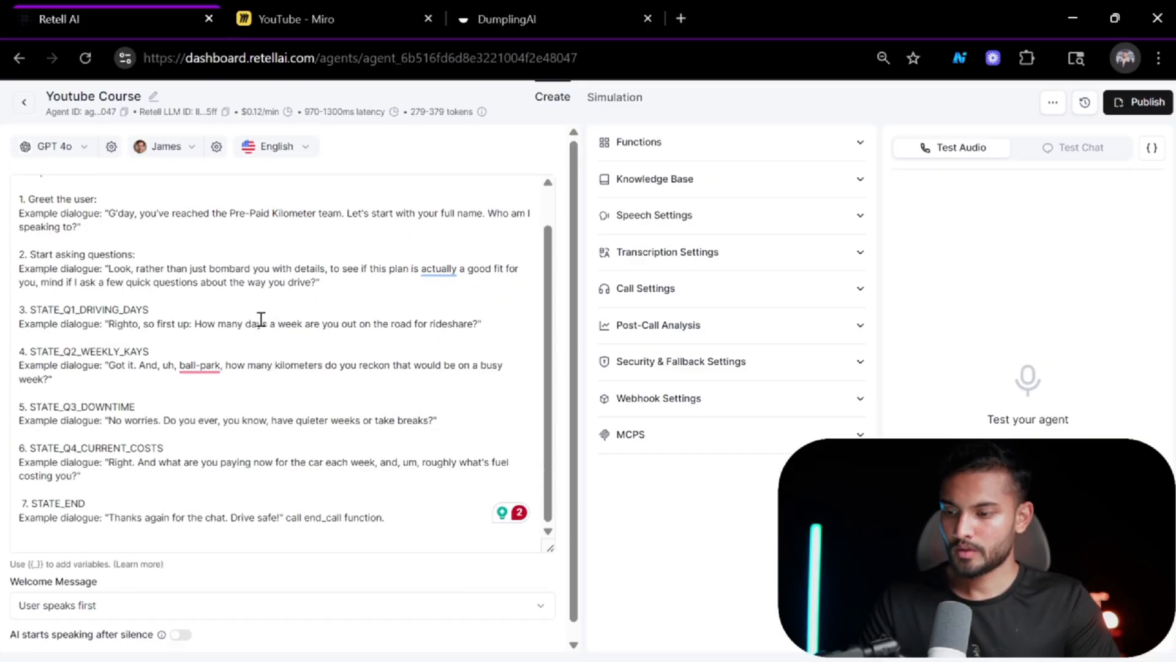
{"action": "scroll", "coordinate": [221, 388], "scroll_direction": "up", "scroll_amount": 1}
{"action": "right_click", "coordinate": [199, 410]}
{"action": "left_click", "coordinate": [231, 451]}
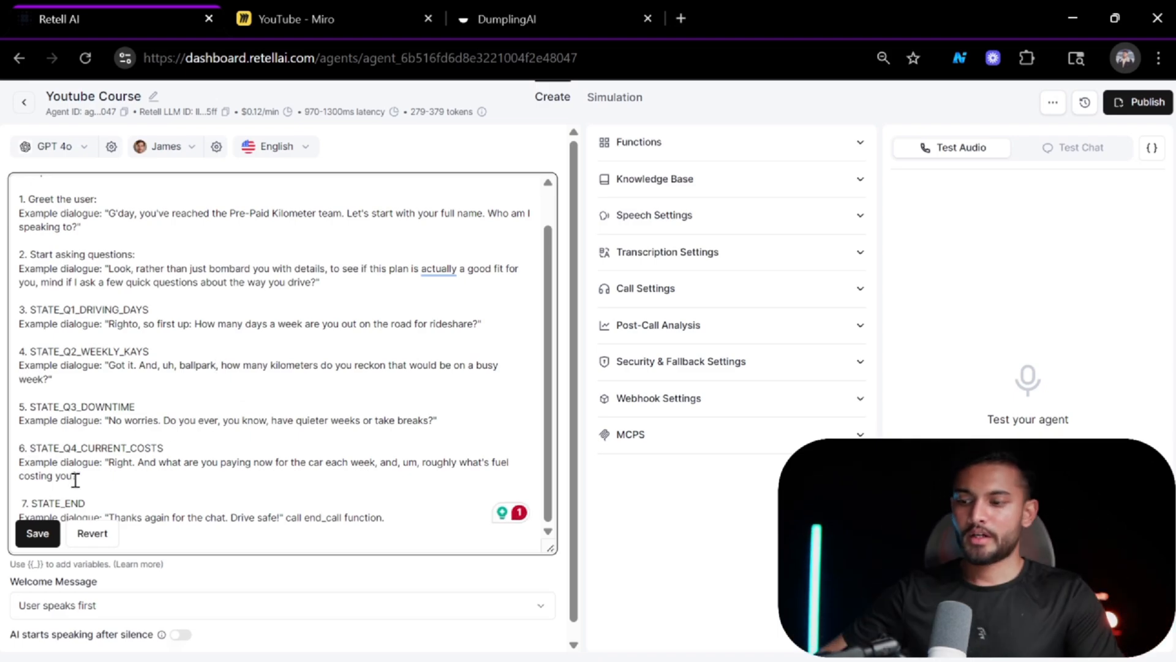
{"action": "left_click", "coordinate": [37, 533]}
Set the welcome message so the AI speaks first.
{"action": "scroll", "coordinate": [279, 231], "scroll_direction": "up", "scroll_amount": 2}
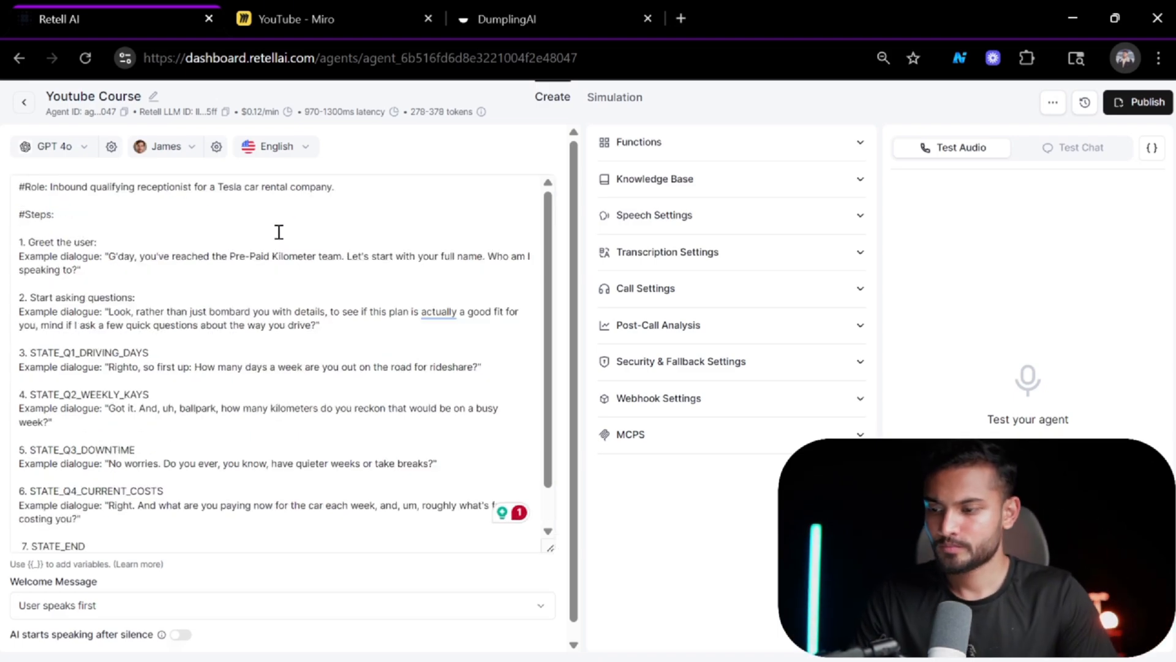
{"action": "scroll", "coordinate": [257, 376], "scroll_direction": "down", "scroll_amount": 1}
{"action": "scroll", "coordinate": [256, 376], "scroll_direction": "up", "scroll_amount": 1}
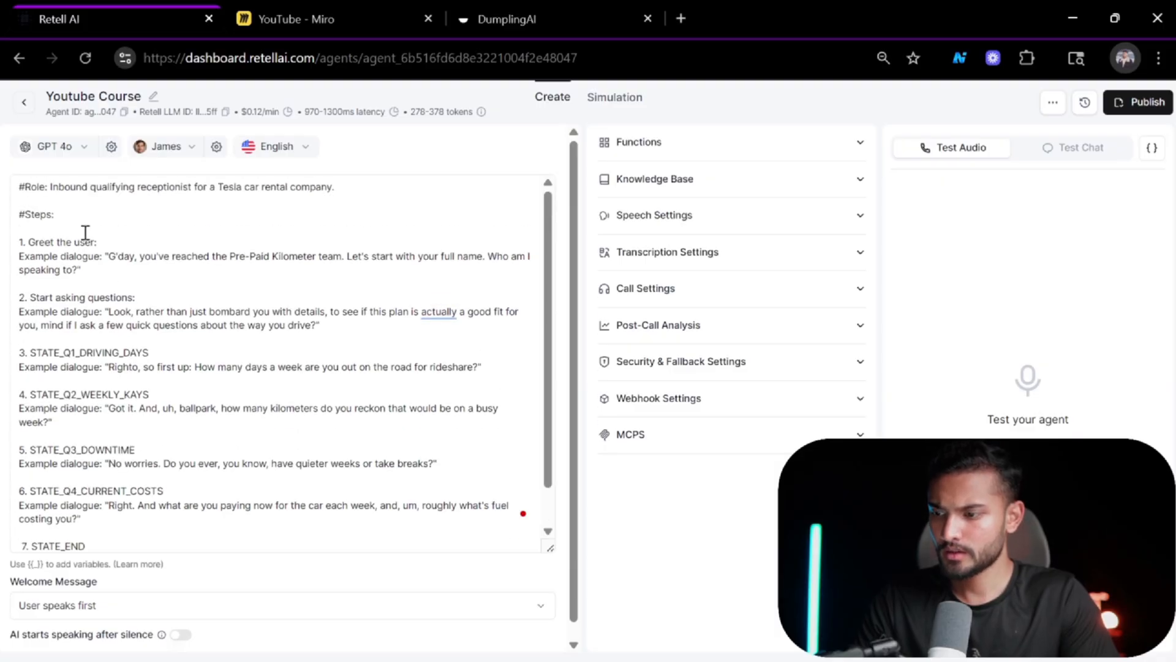
{"action": "scroll", "coordinate": [329, 402], "scroll_direction": "down", "scroll_amount": 1}
{"action": "left_click", "coordinate": [415, 606]}
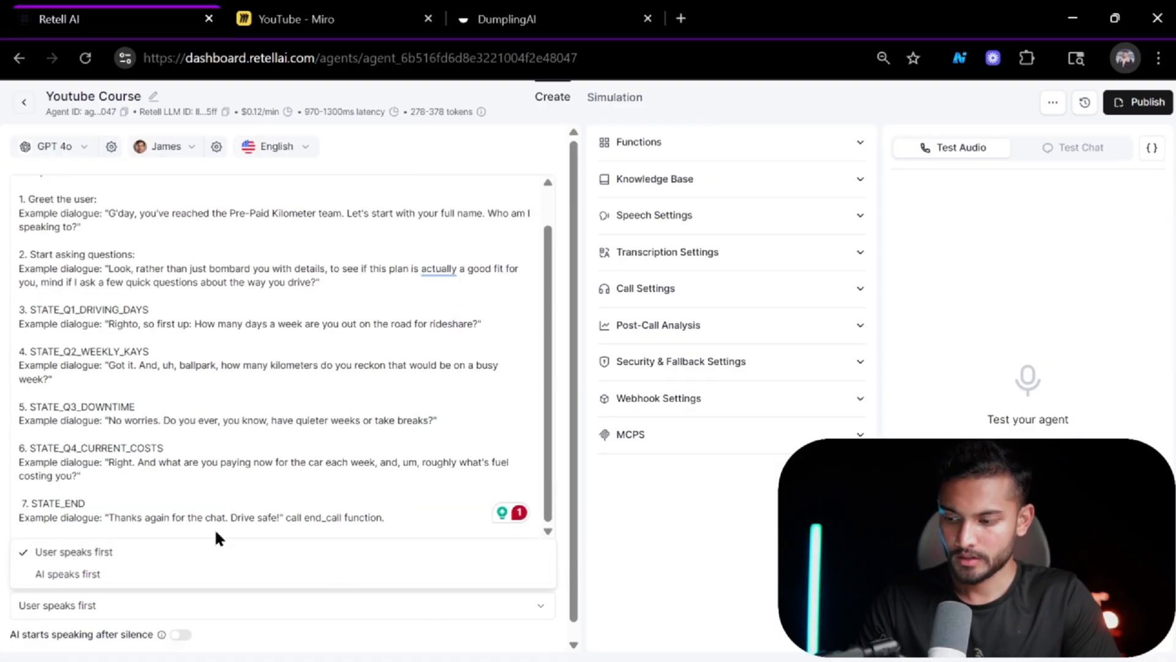
{"action": "left_click", "coordinate": [178, 574]}
Open the welcome message type options and review the finished prompt.
{"action": "scroll", "coordinate": [184, 576], "scroll_direction": "down", "scroll_amount": 1}
{"action": "left_click", "coordinate": [263, 592]}
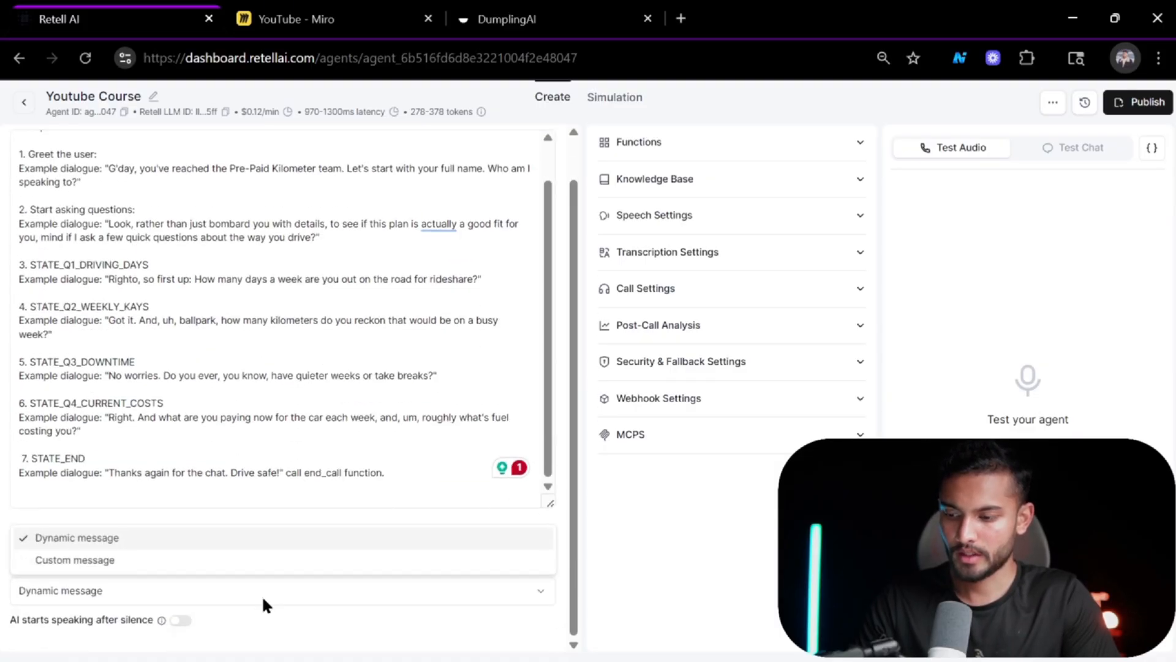
{"action": "left_click", "coordinate": [268, 490]}
{"action": "scroll", "coordinate": [142, 226], "scroll_direction": "up", "scroll_amount": 1}
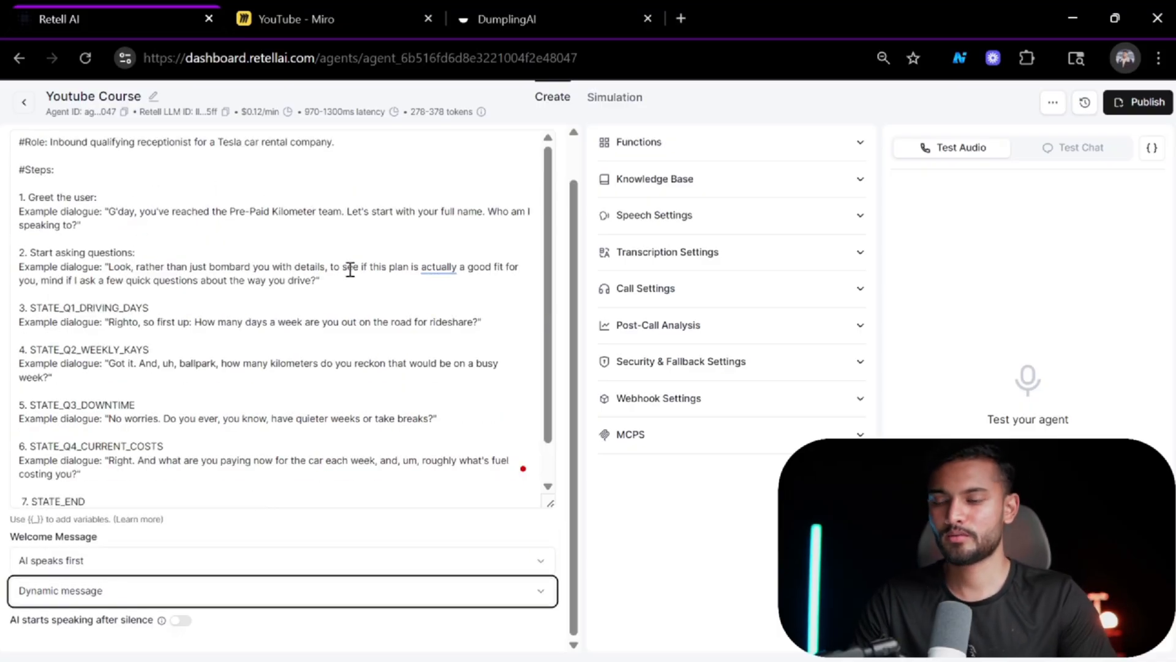
{"action": "scroll", "coordinate": [350, 270], "scroll_direction": "up", "scroll_amount": 1}
{"action": "scroll", "coordinate": [429, 334], "scroll_direction": "down", "scroll_amount": 1}
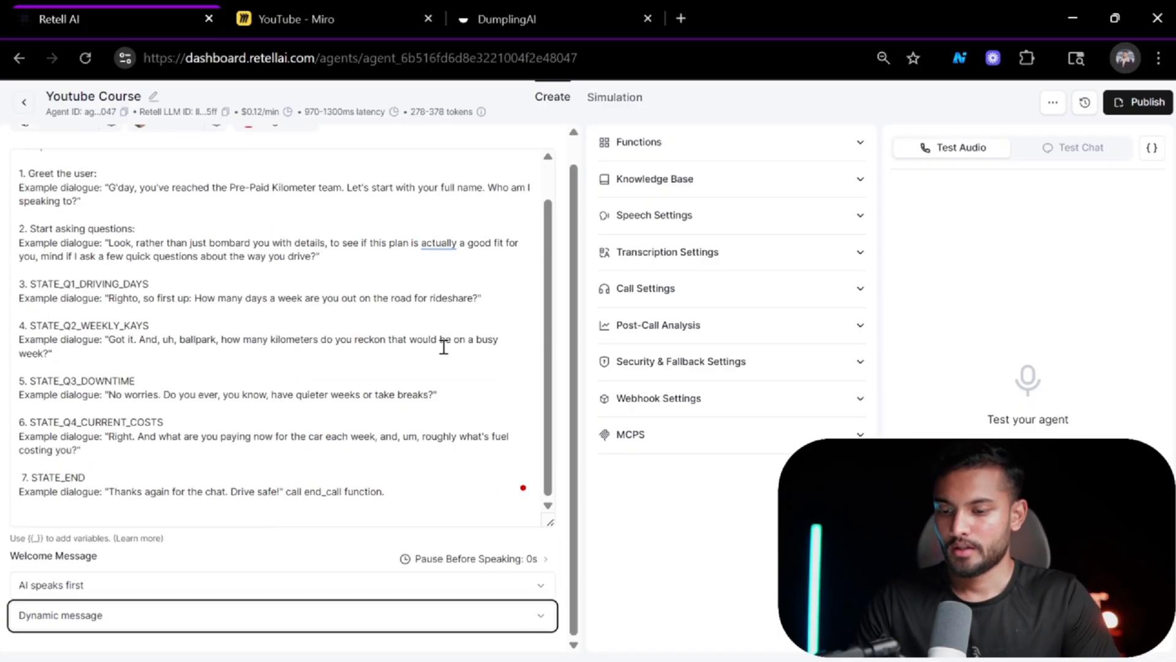
{"action": "scroll", "coordinate": [563, 249], "scroll_direction": "up", "scroll_amount": 1}
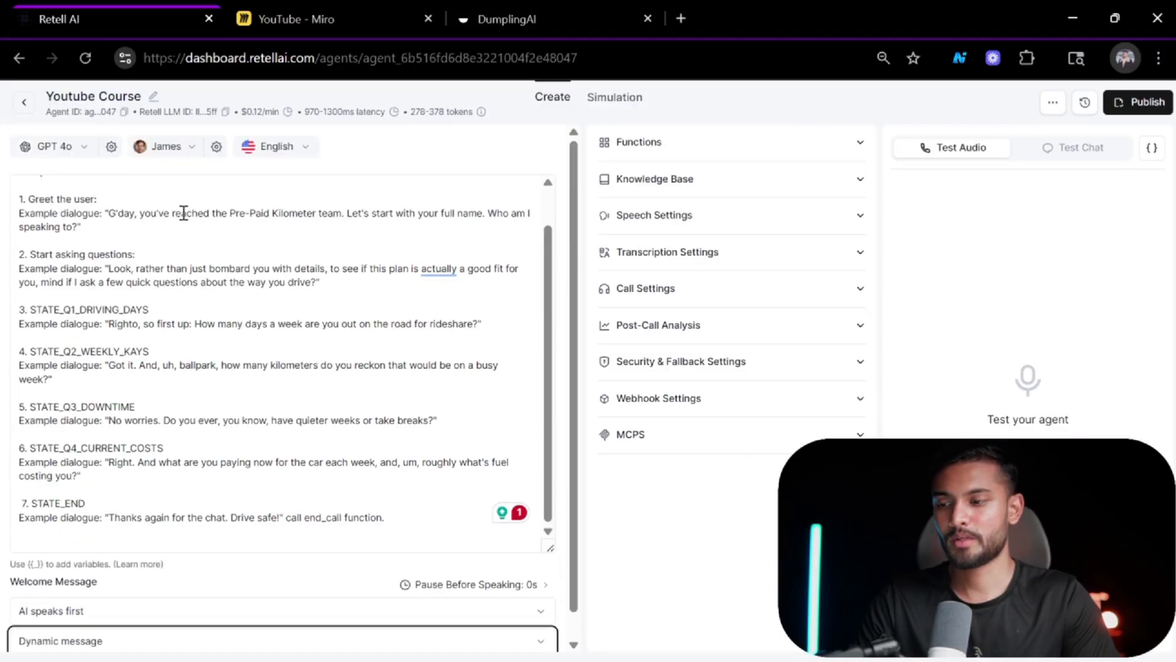
Add an End Call function to the agent, keeping the name end_call, and save it.
{"action": "left_click", "coordinate": [111, 146]}
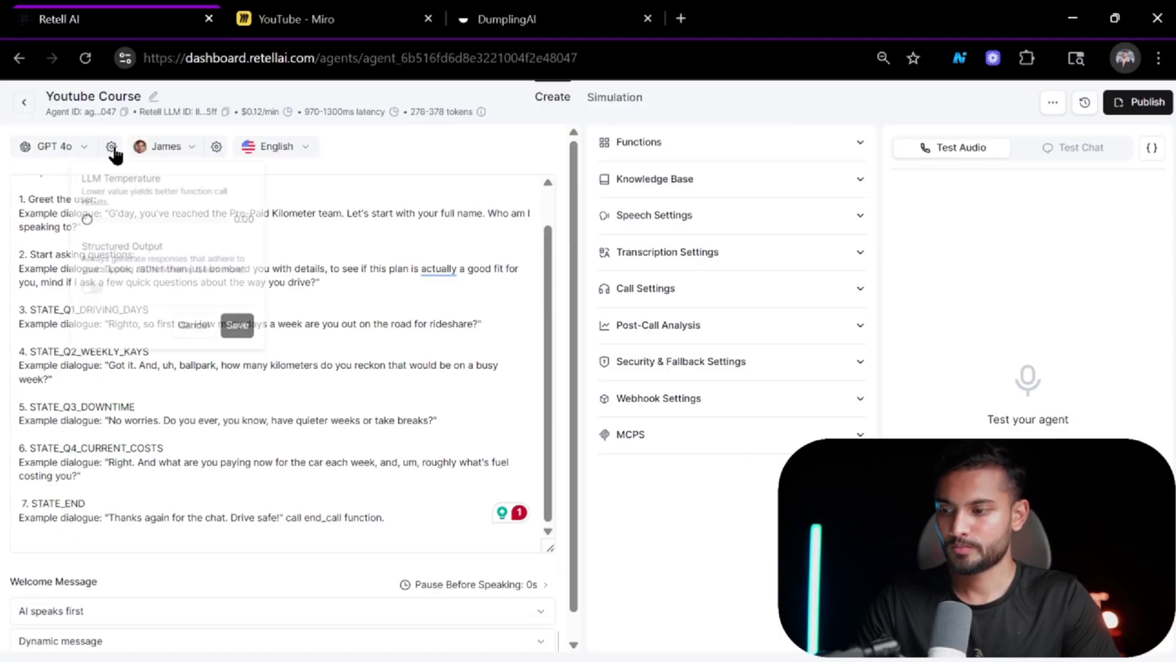
{"action": "left_click", "coordinate": [451, 152]}
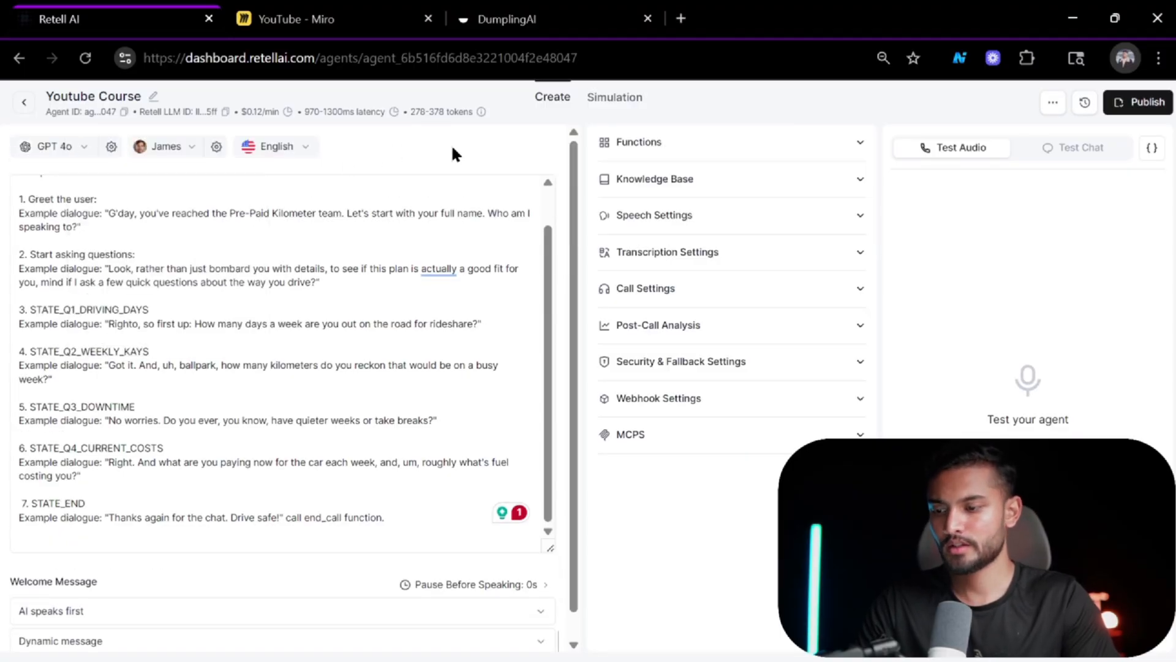
{"action": "scroll", "coordinate": [352, 368], "scroll_direction": "down", "scroll_amount": 1}
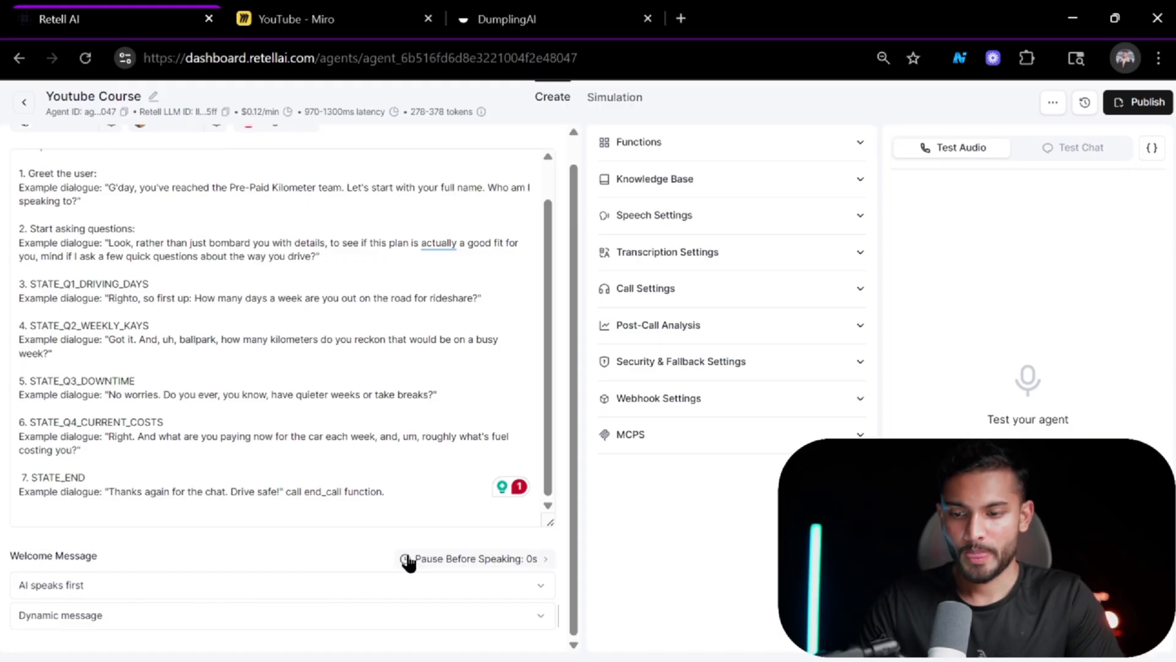
{"action": "left_click", "coordinate": [680, 144]}
{"action": "left_click", "coordinate": [649, 196]}
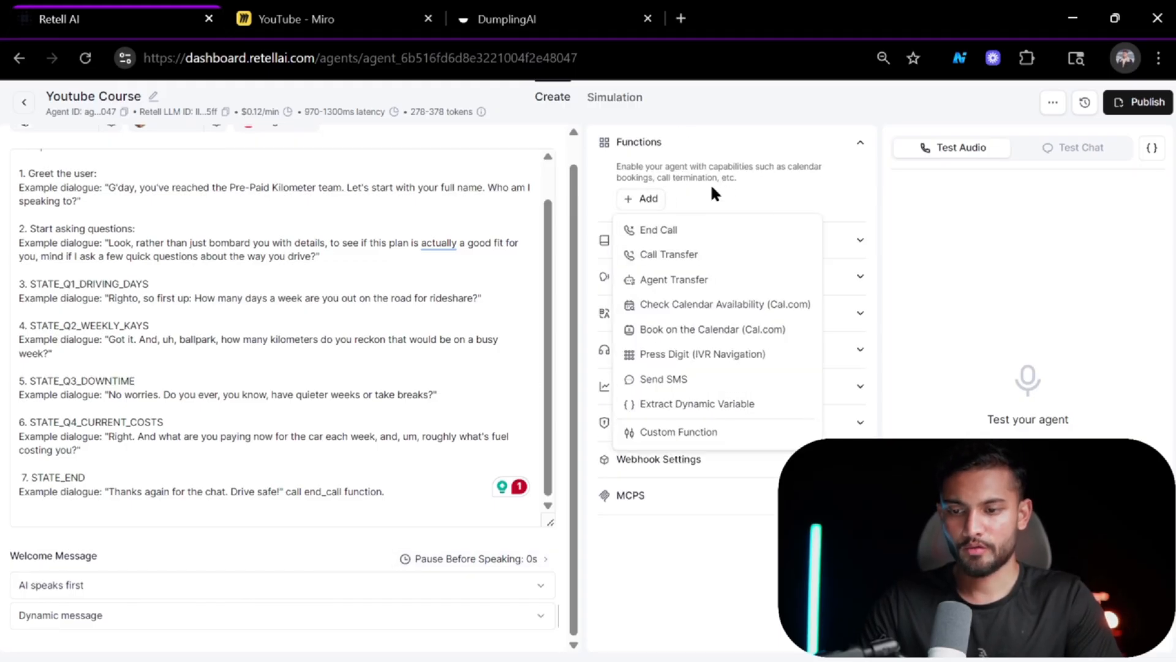
{"action": "left_click", "coordinate": [650, 231]}
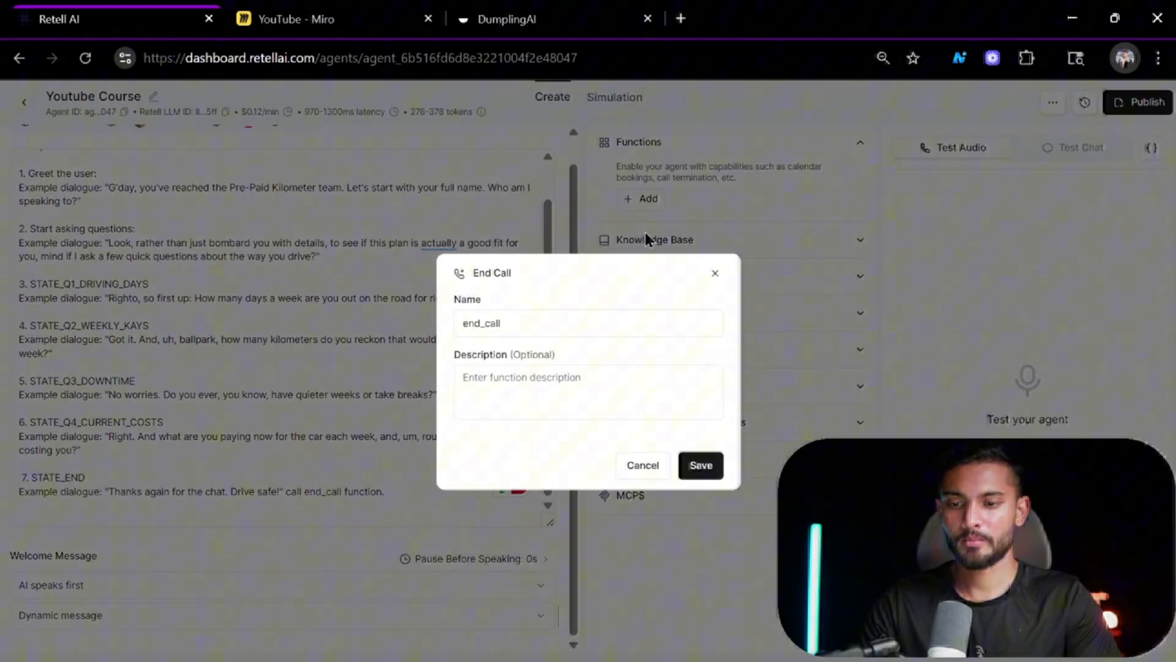
{"action": "double_click", "coordinate": [524, 330]}
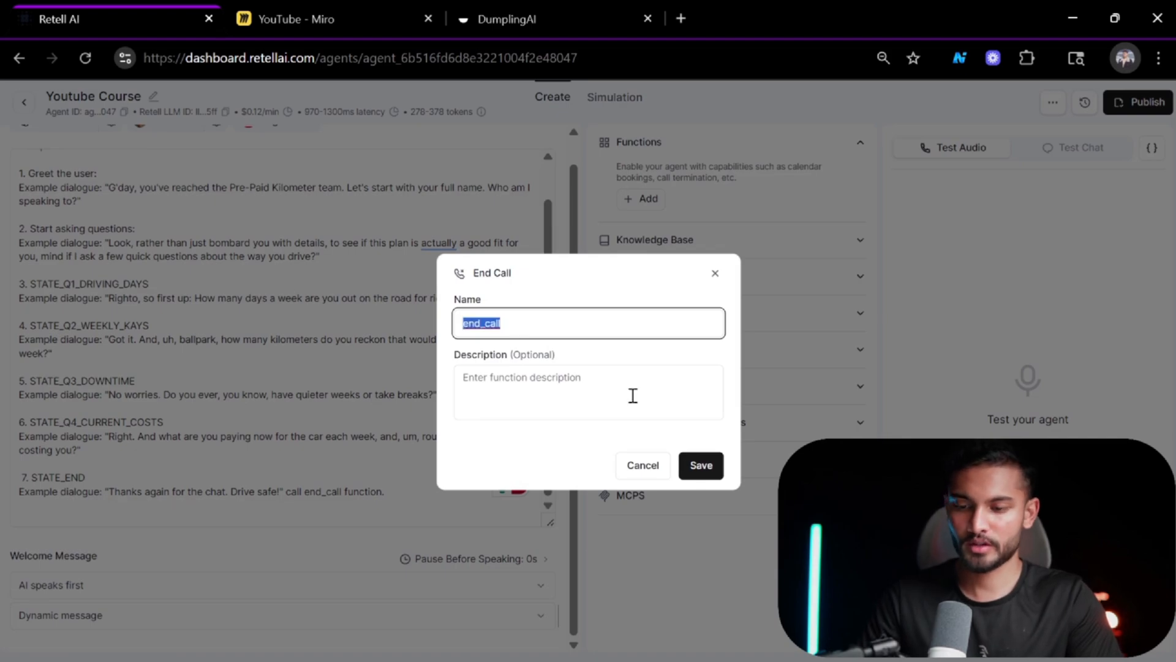
{"action": "left_click", "coordinate": [696, 466]}
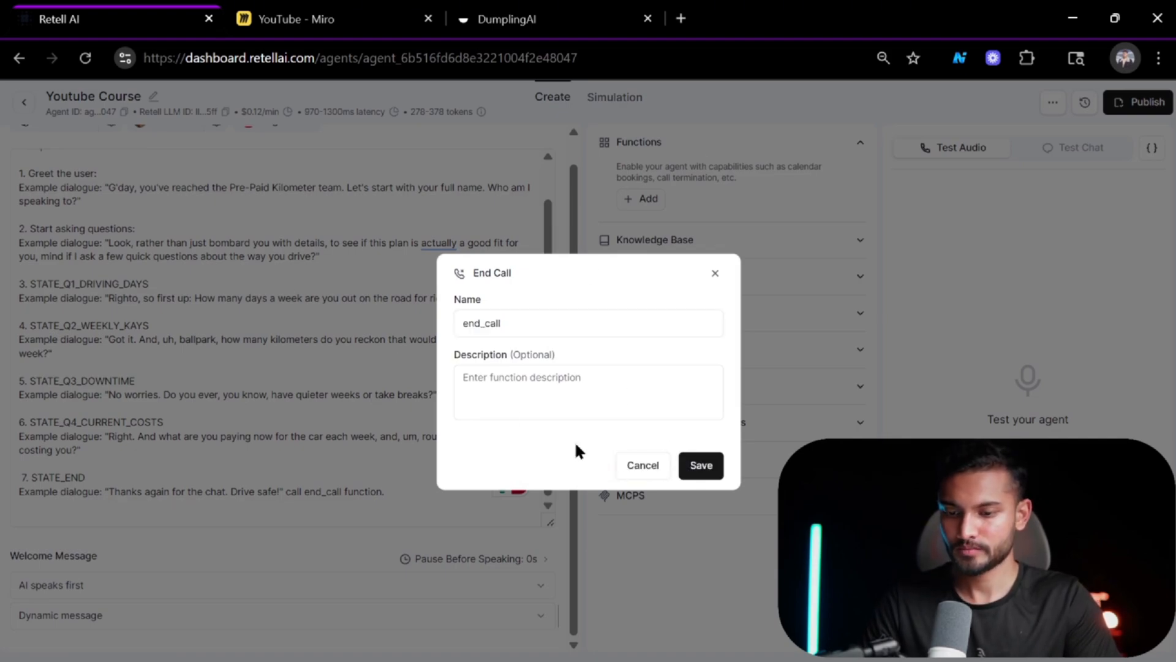
{"action": "left_click", "coordinate": [721, 473]}
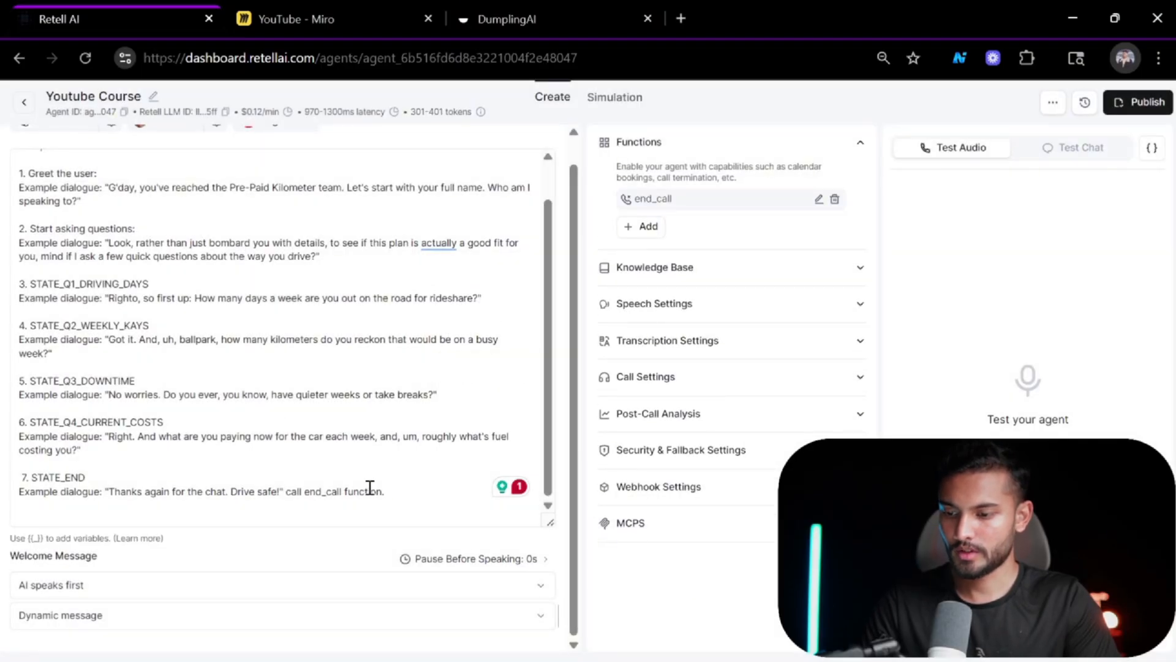
Review the prompt's STATE_END line that tells the agent to call the end_call function.
{"action": "left_click", "coordinate": [405, 499]}
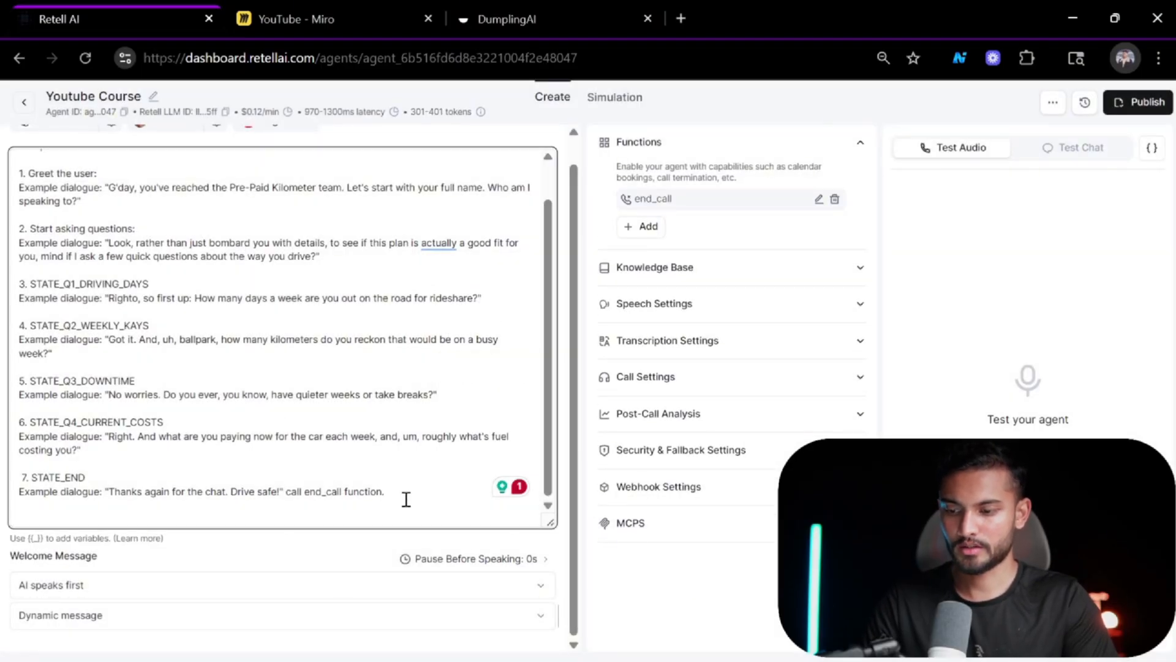
{"action": "scroll", "coordinate": [406, 499], "scroll_direction": "up", "scroll_amount": 5}
{"action": "scroll", "coordinate": [405, 499], "scroll_direction": "left", "scroll_amount": 2}
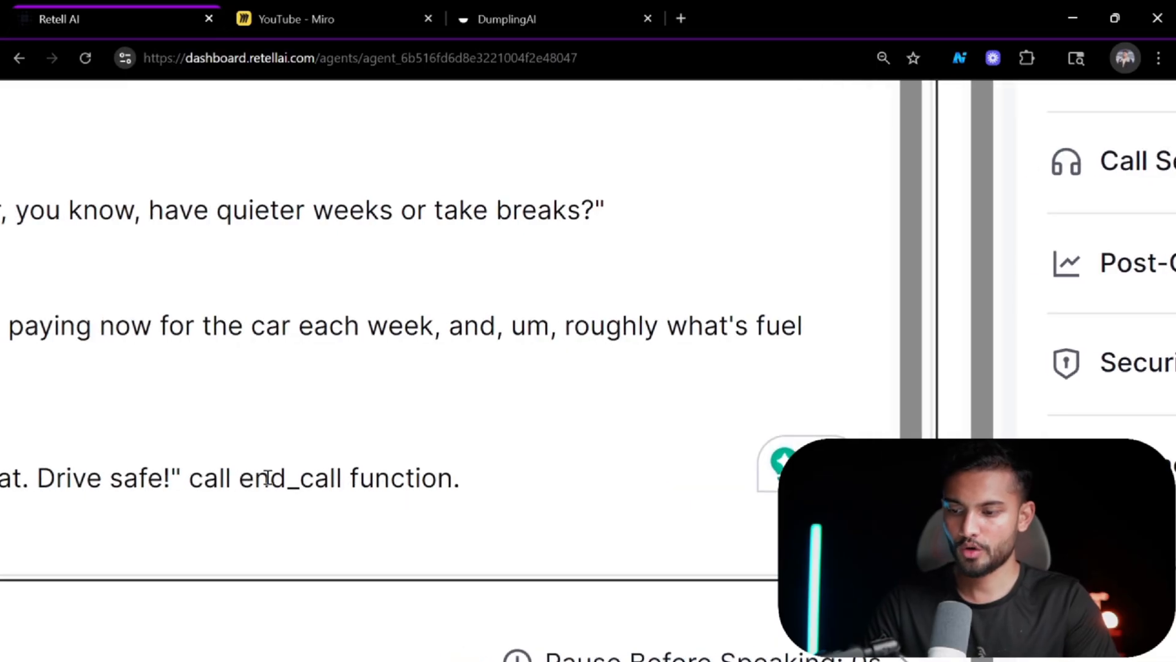
{"action": "scroll", "coordinate": [406, 498], "scroll_direction": "down", "scroll_amount": 5}
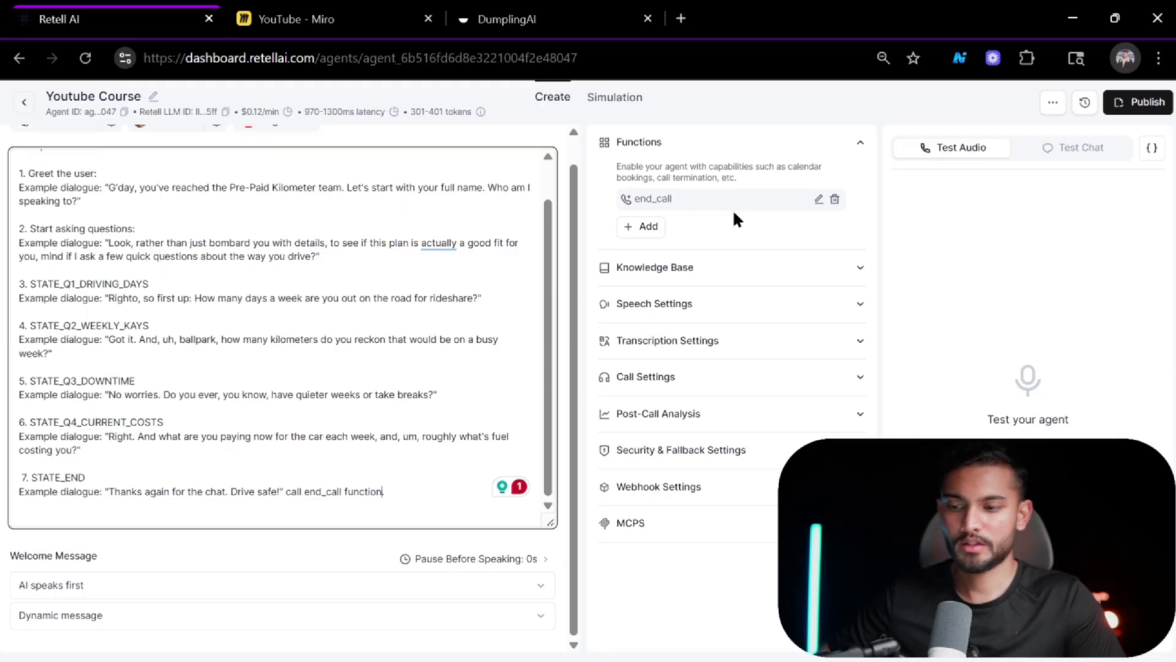
{"action": "scroll", "coordinate": [402, 443], "scroll_direction": "up", "scroll_amount": 1}
{"action": "scroll", "coordinate": [402, 444], "scroll_direction": "down", "scroll_amount": 1}
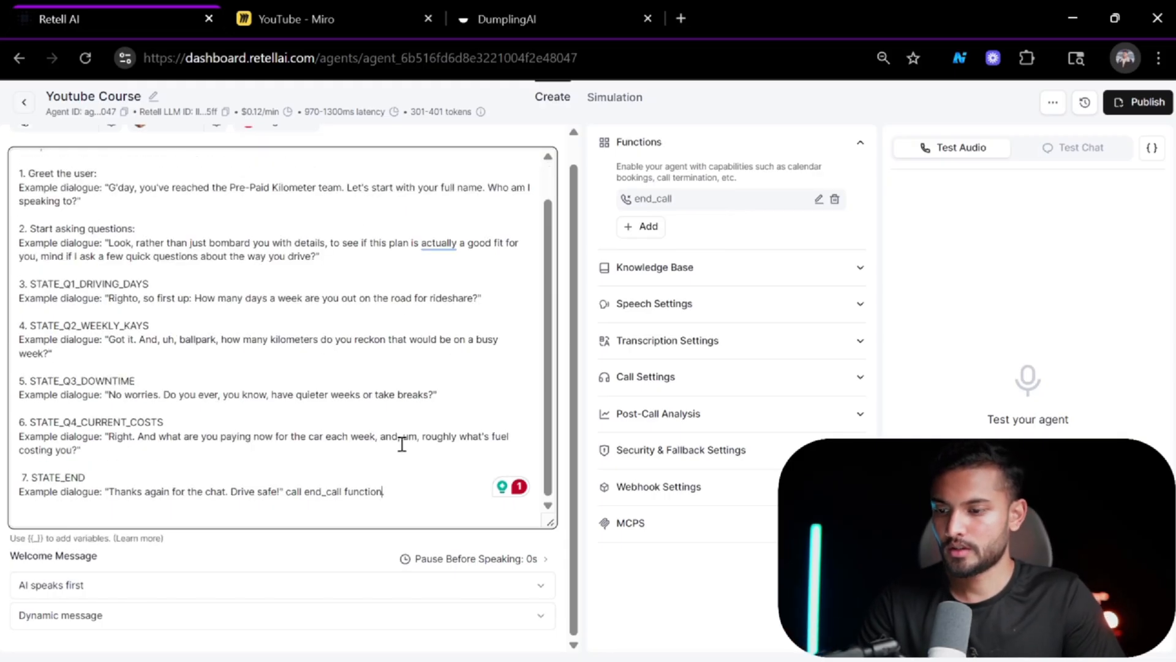
{"action": "scroll", "coordinate": [402, 443], "scroll_direction": "up", "scroll_amount": 1}
{"action": "scroll", "coordinate": [521, 147], "scroll_direction": "up", "scroll_amount": 1}
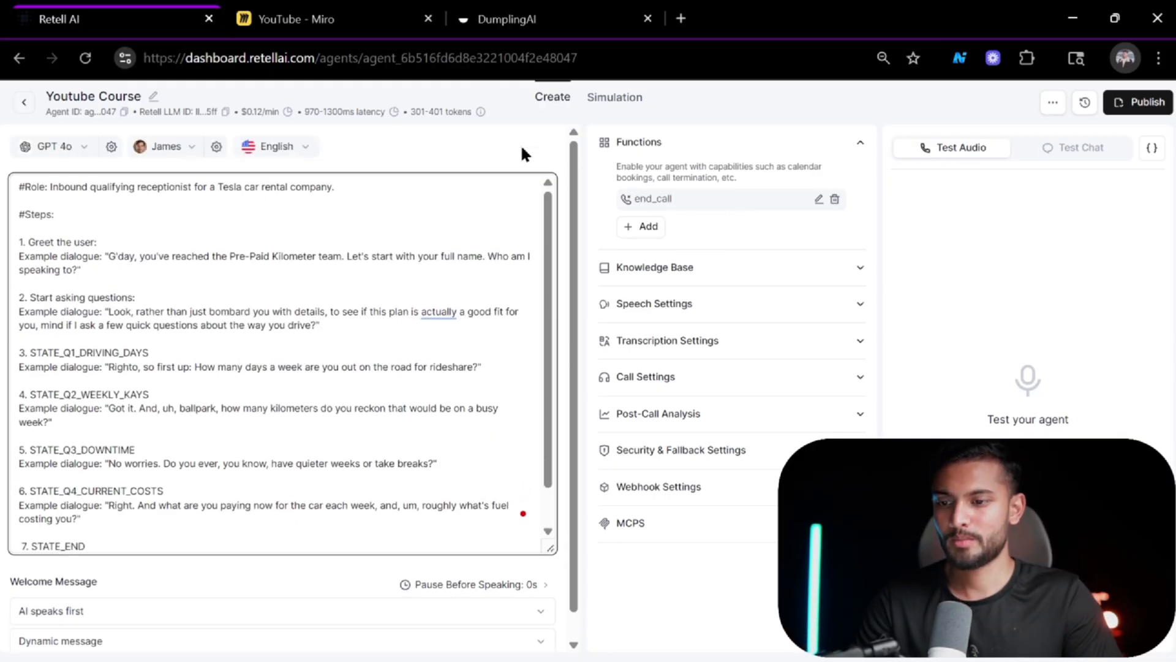
Run a test audio call with the agent and end it.
{"action": "left_click", "coordinate": [1028, 454]}
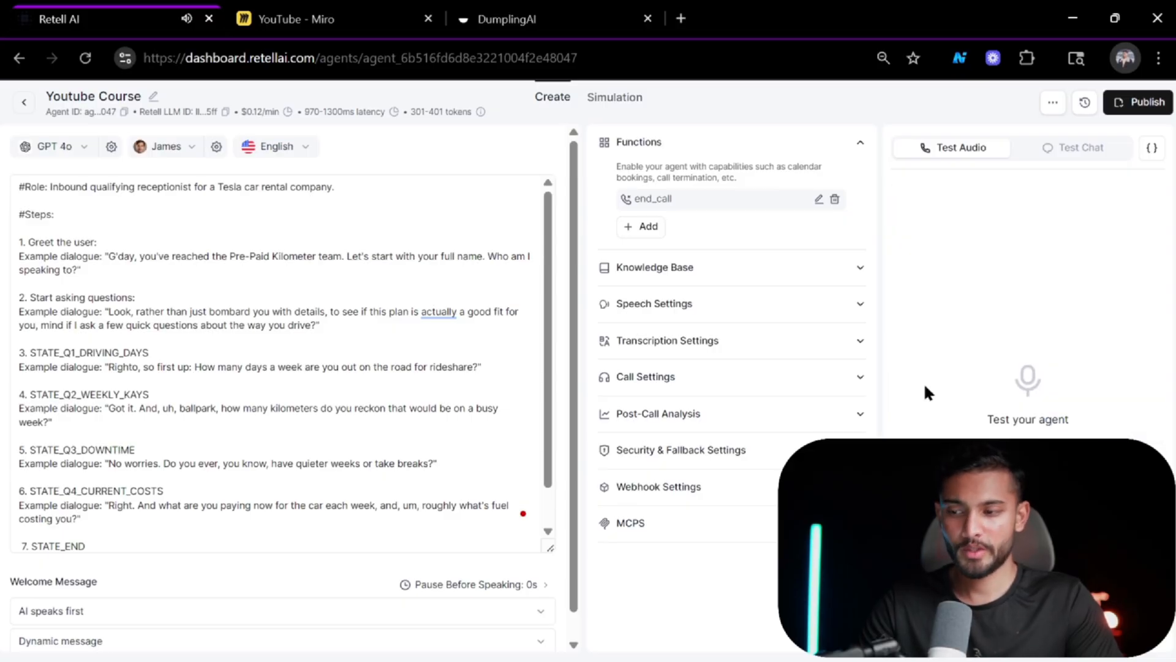
{"action": "left_click", "coordinate": [364, 337]}
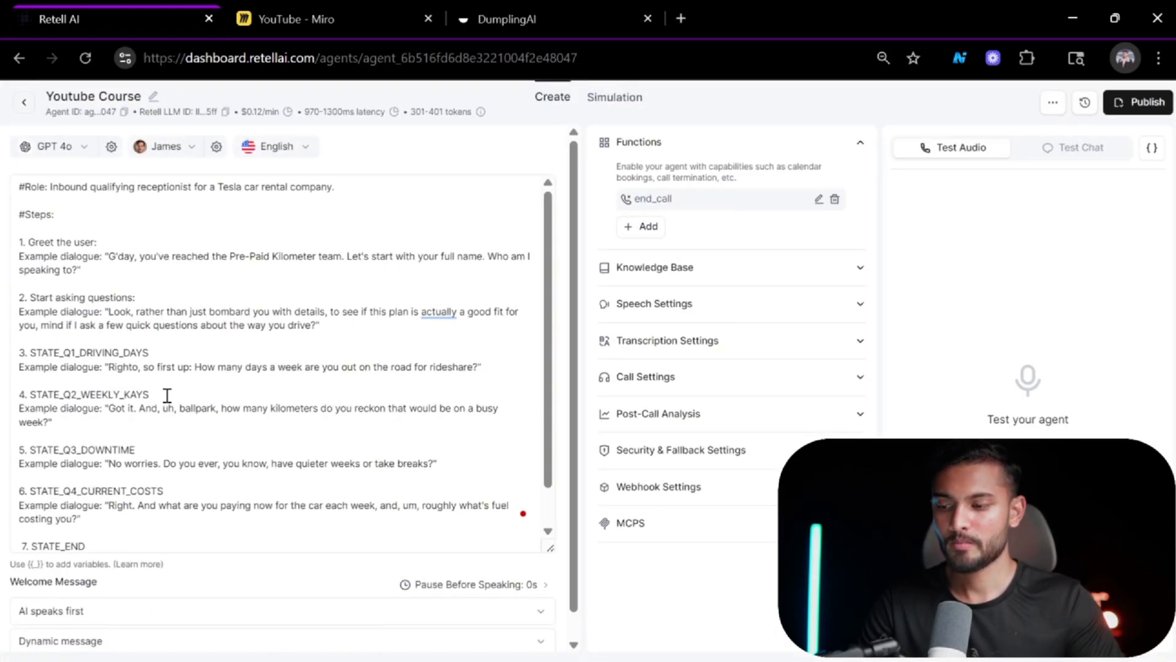
{"action": "scroll", "coordinate": [214, 392], "scroll_direction": "left", "scroll_amount": 2}
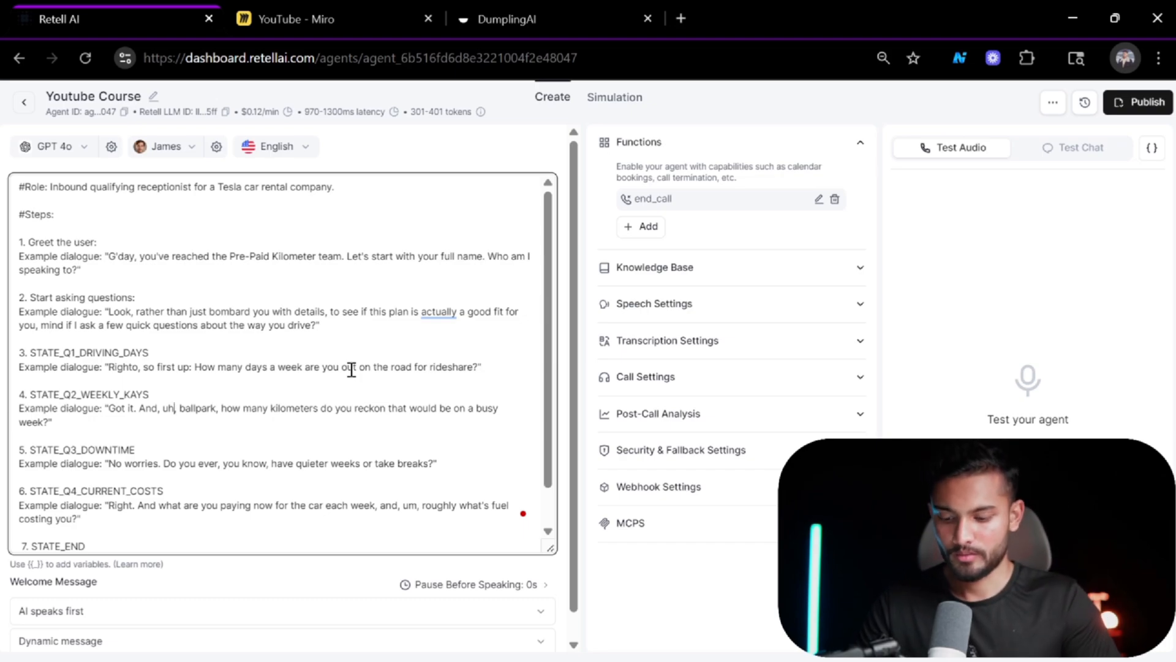
{"action": "left_click", "coordinate": [917, 210]}
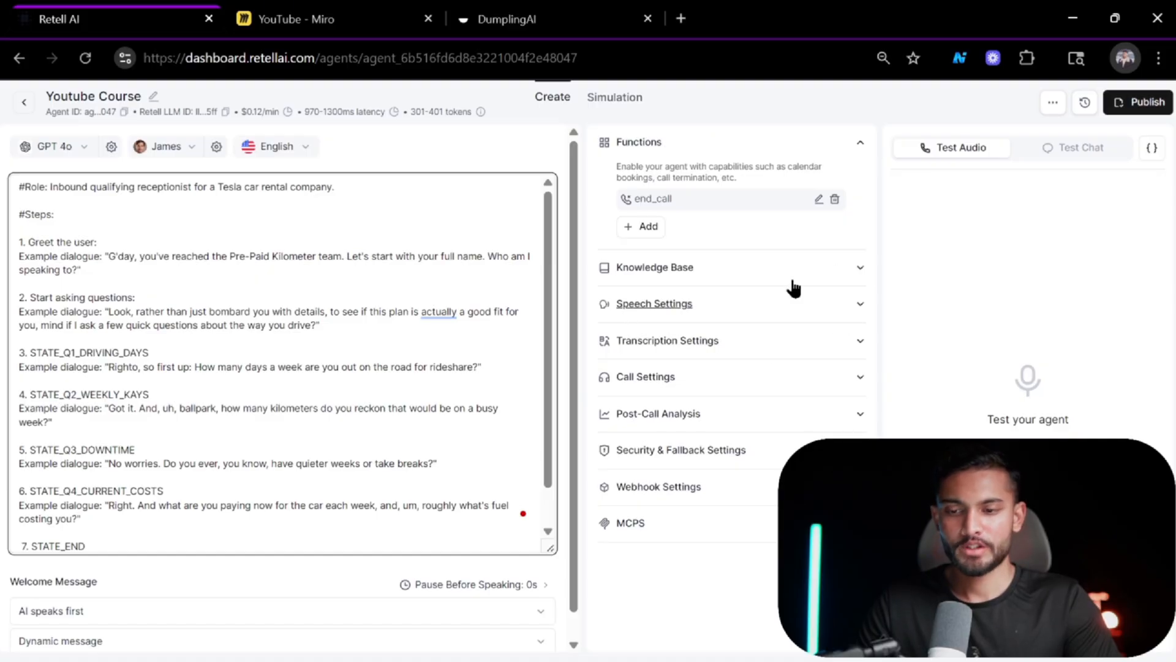
{"action": "left_click", "coordinate": [553, 291]}
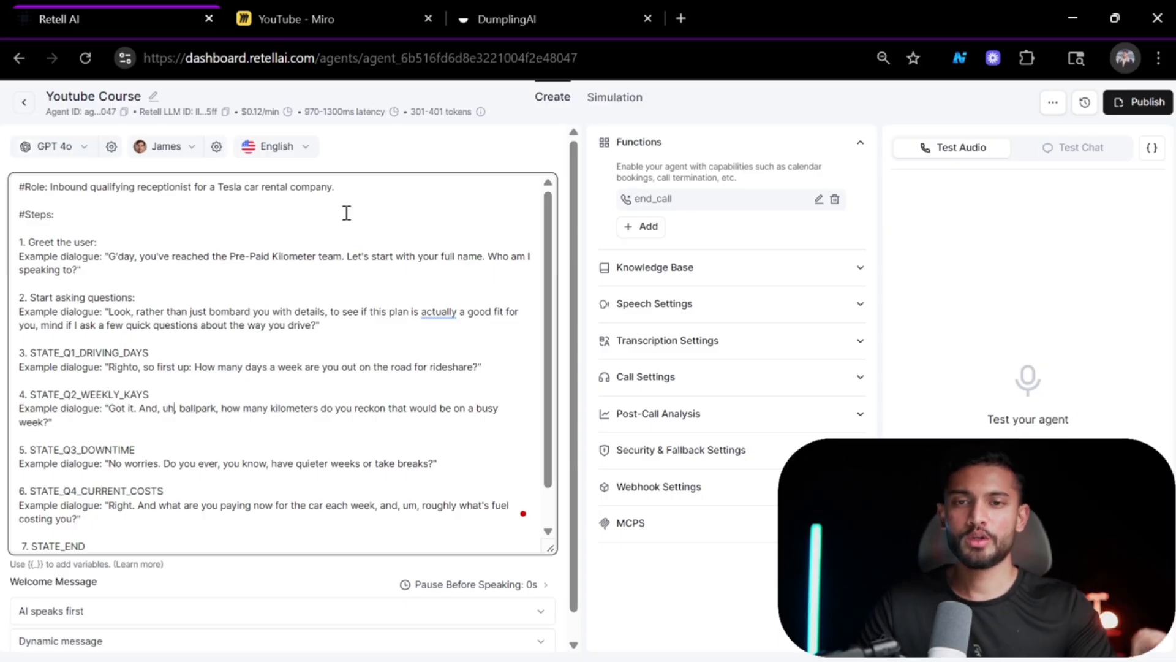
Switch to GoHighLevel and open the sub-account's Automation workflows.
{"action": "key", "text": "alt+Tab"}
{"action": "key", "text": "alt+Tab"}
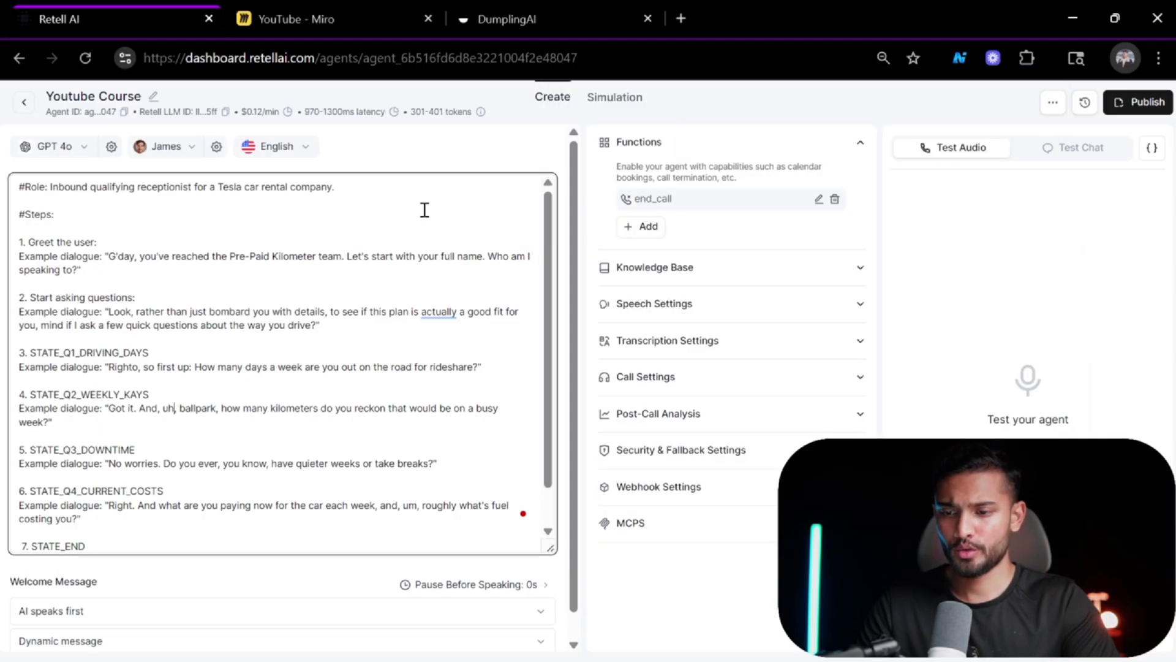
{"action": "key", "text": "alt+Tab"}
{"action": "key", "text": "alt+Tab"}
{"action": "key", "text": "alt+Tab"}
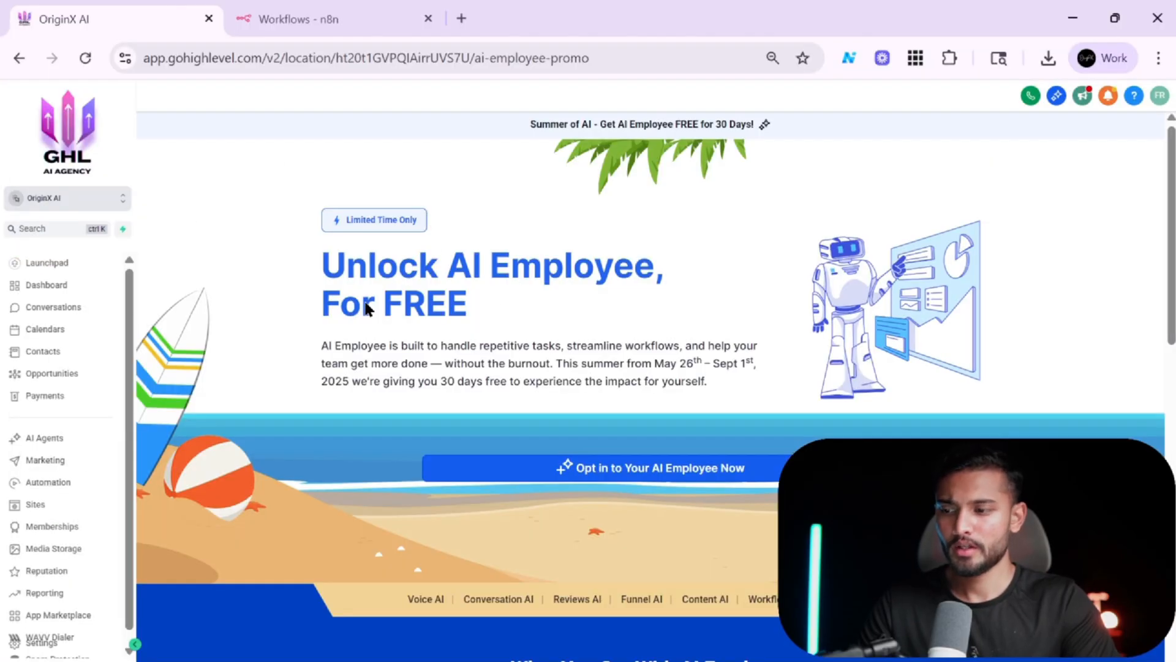
{"action": "left_click", "coordinate": [117, 204]}
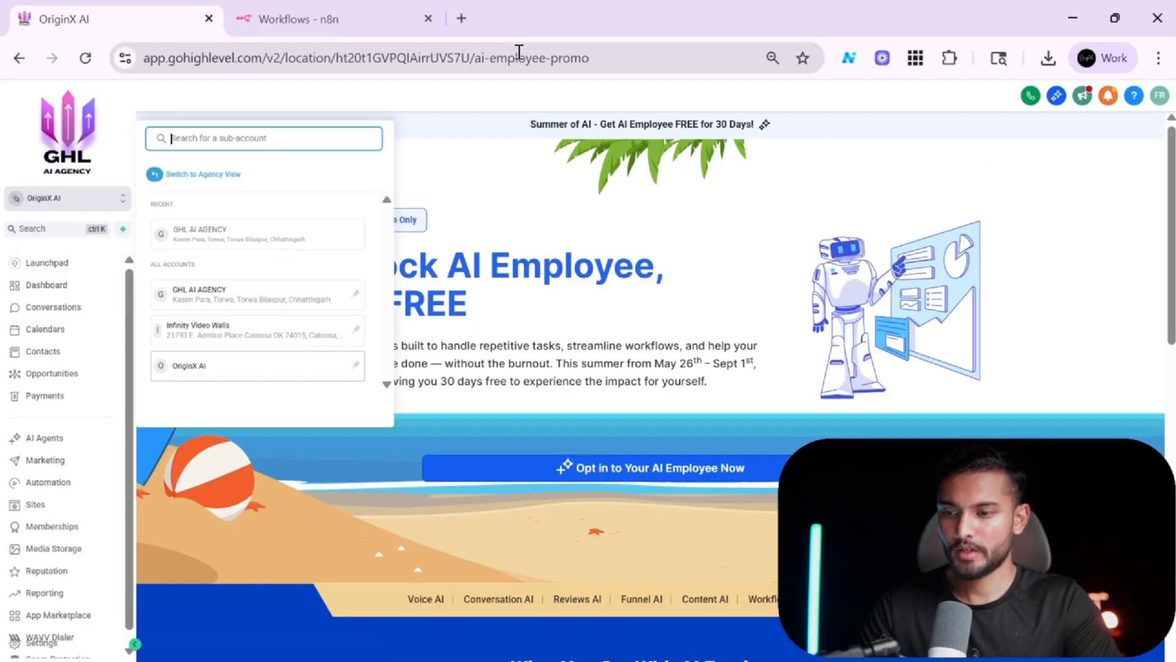
{"action": "left_click", "coordinate": [477, 142]}
{"action": "scroll", "coordinate": [115, 401], "scroll_direction": "down", "scroll_amount": 1}
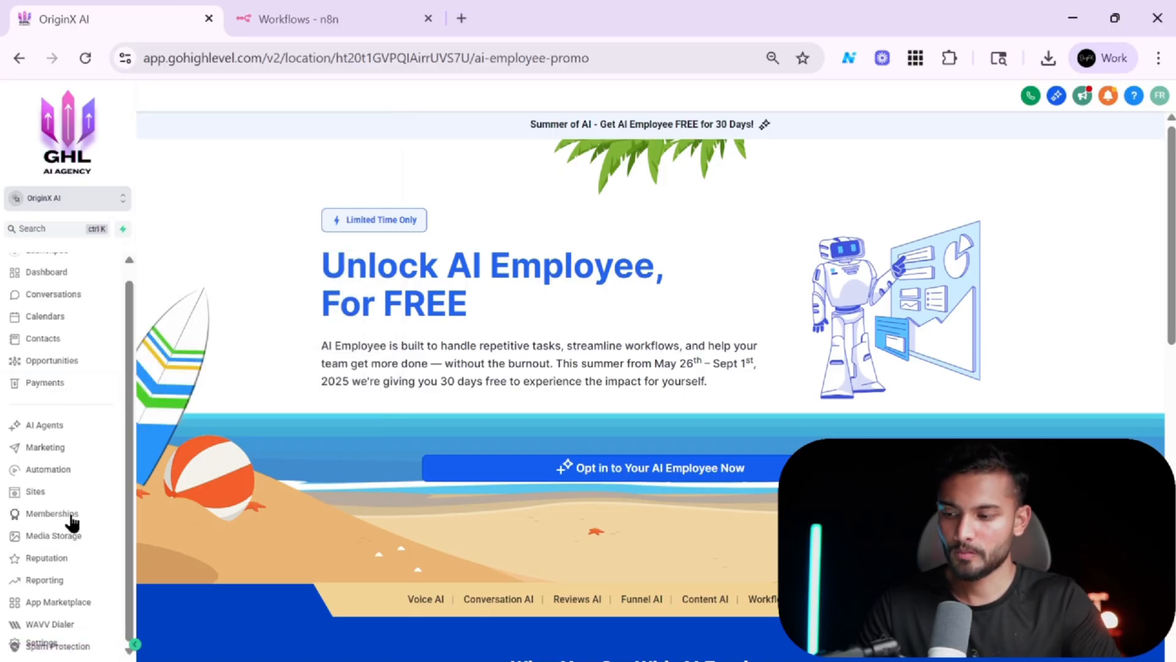
{"action": "left_click", "coordinate": [71, 471]}
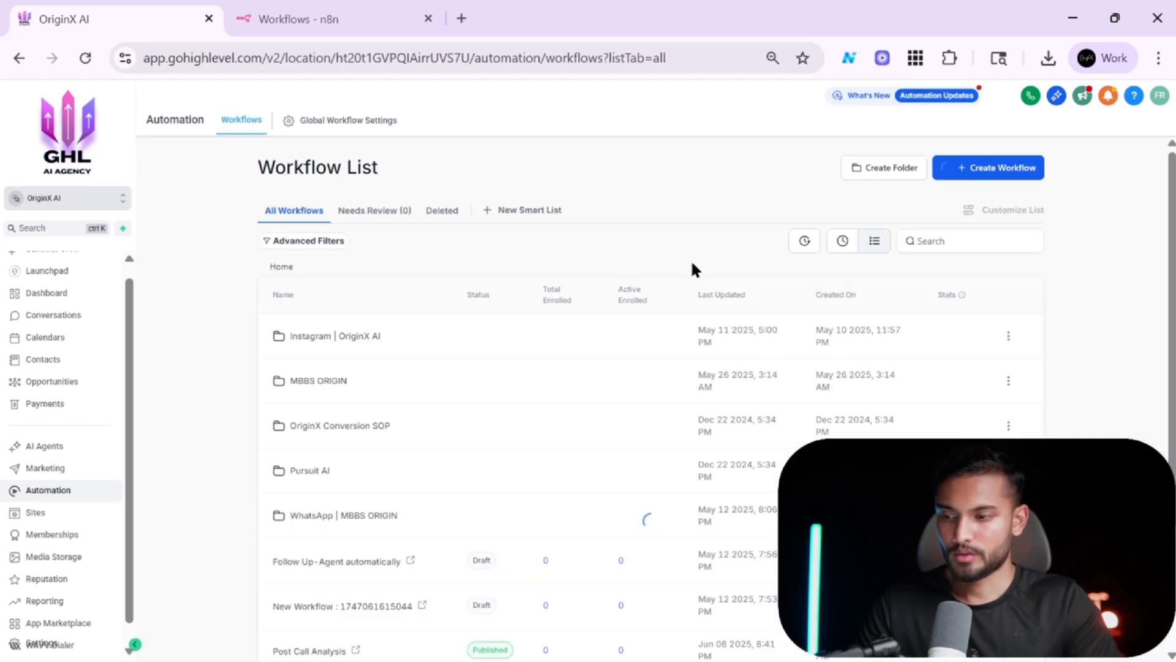
Create a new workflow from scratch.
{"action": "scroll", "coordinate": [598, 328], "scroll_direction": "down", "scroll_amount": 3}
{"action": "scroll", "coordinate": [594, 332], "scroll_direction": "up", "scroll_amount": 3}
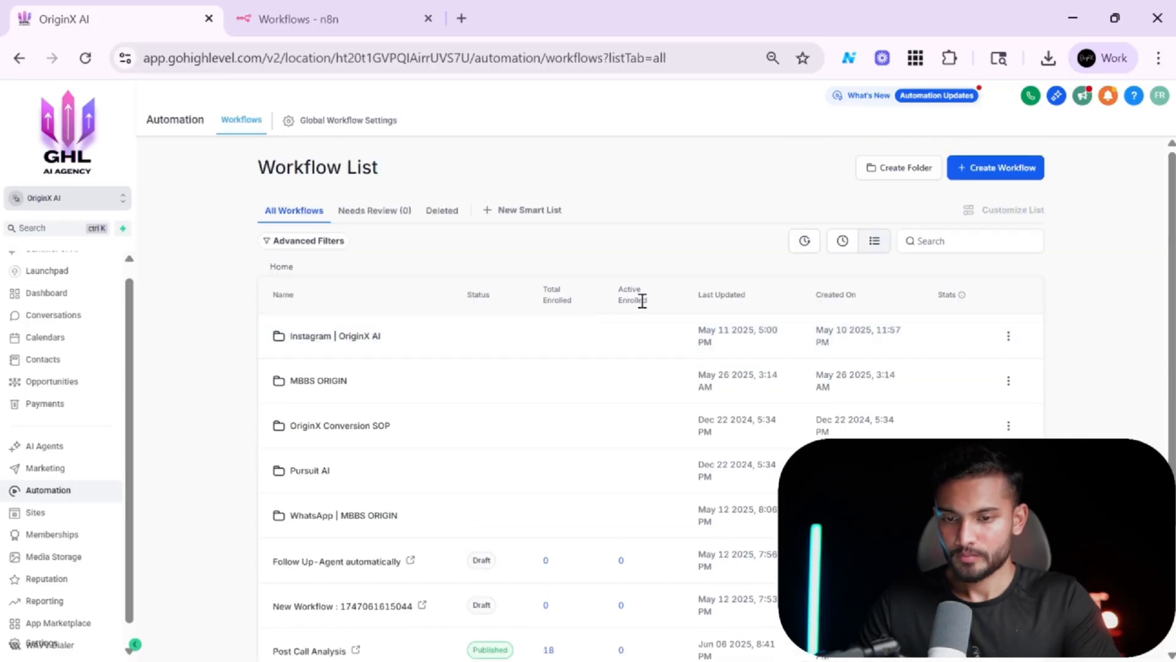
{"action": "left_click", "coordinate": [1018, 176]}
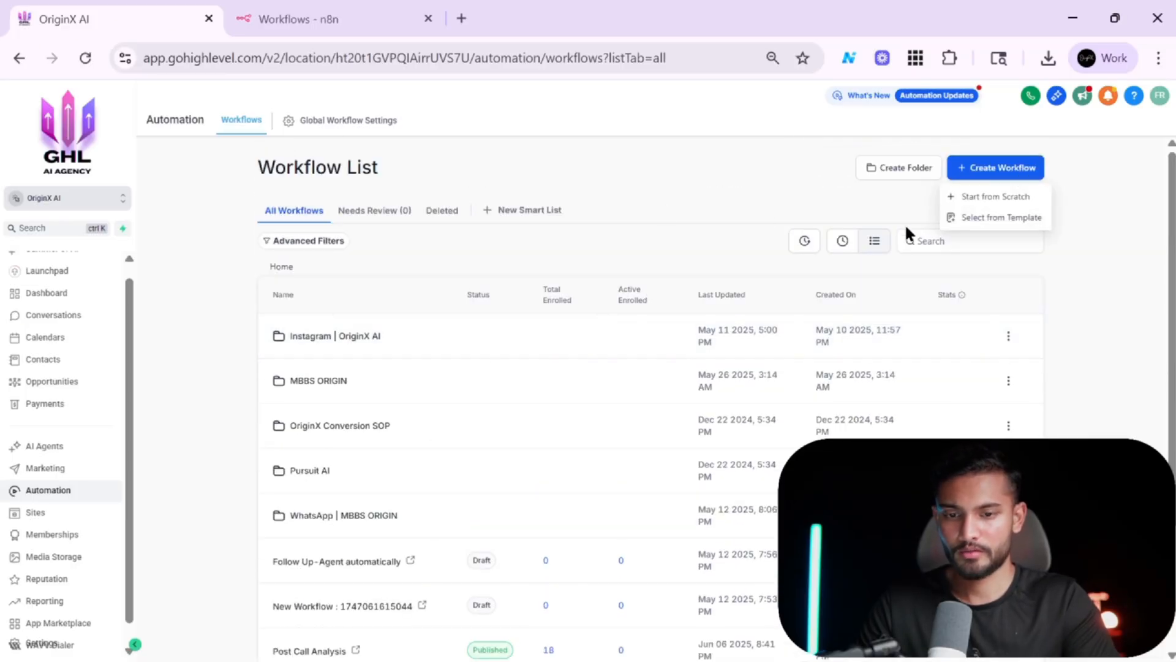
{"action": "left_click", "coordinate": [957, 195]}
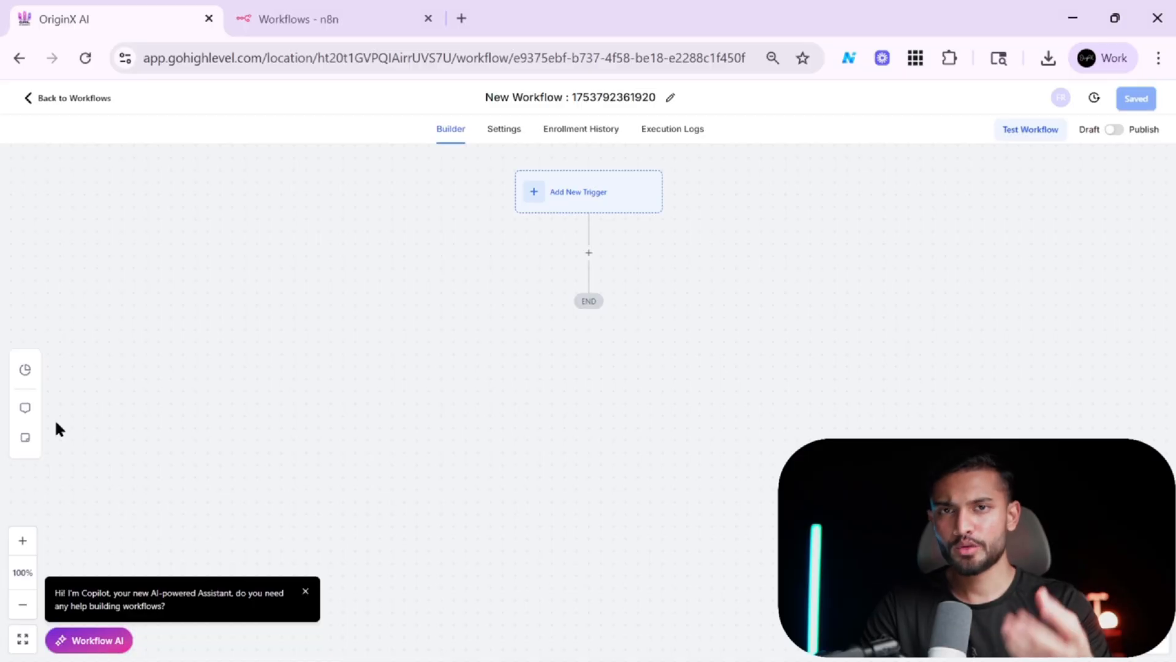
{"action": "scroll", "coordinate": [404, 310], "scroll_direction": "up", "scroll_amount": 2}
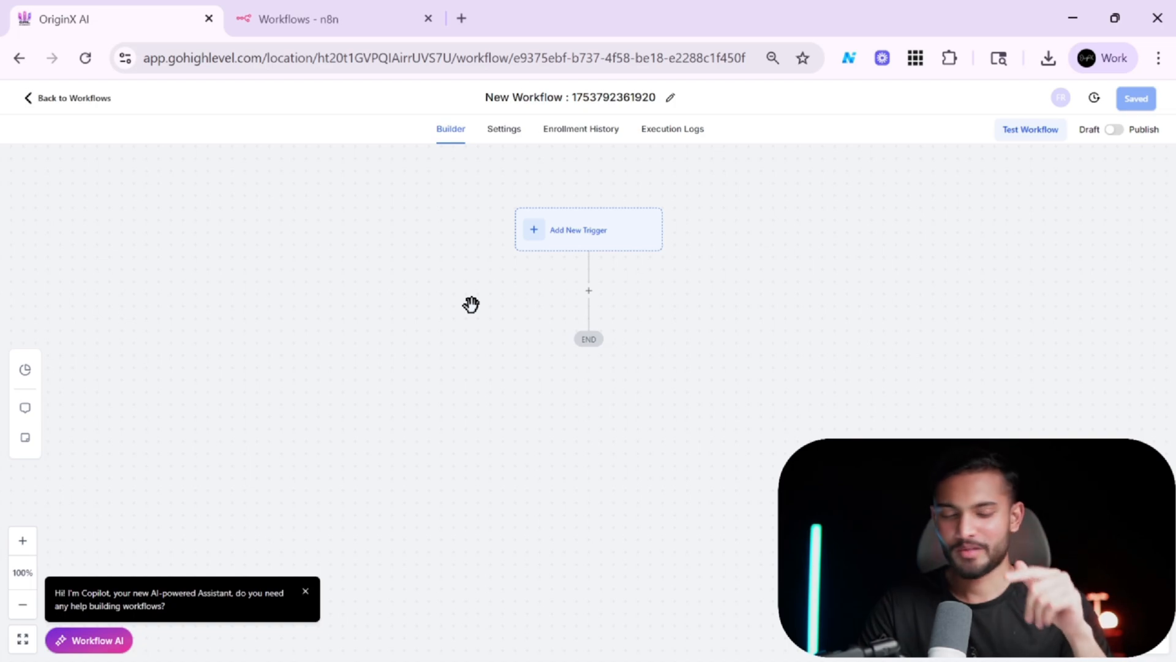
{"action": "scroll", "coordinate": [588, 269], "scroll_direction": "up", "scroll_amount": 1}
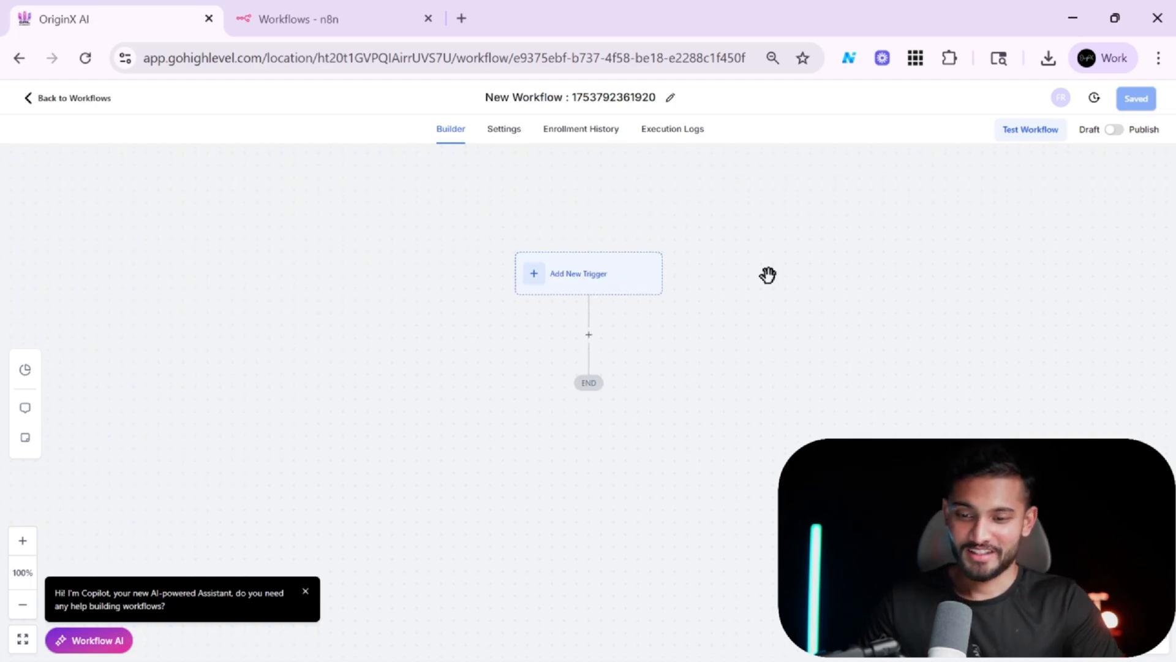
{"action": "key", "text": "super"}
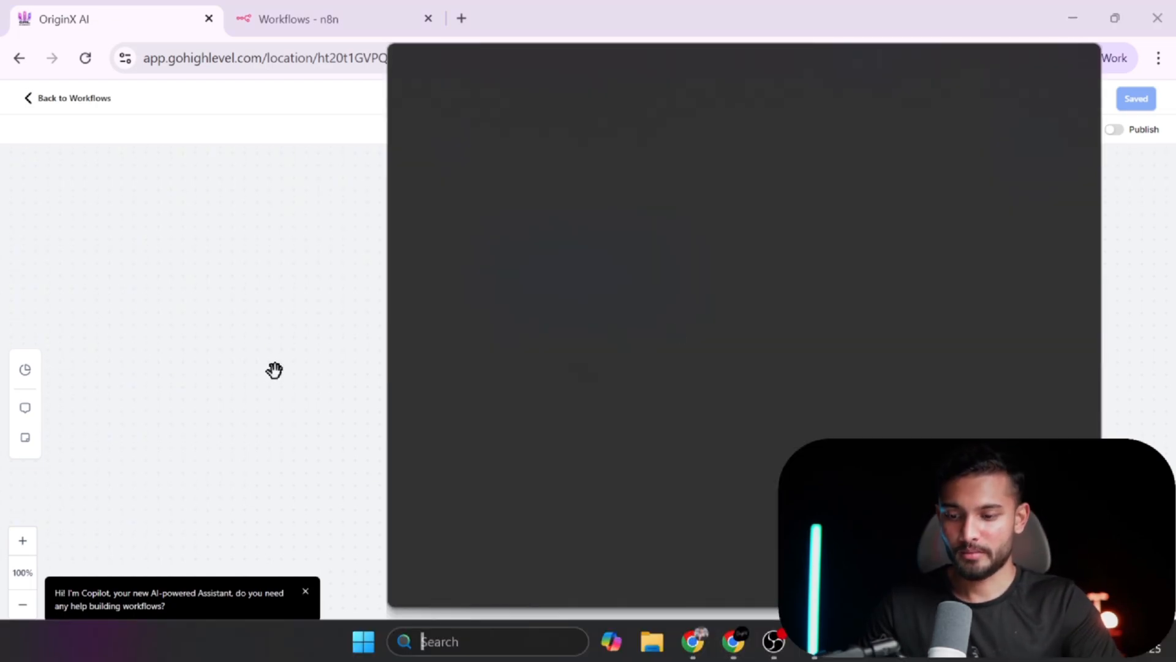
{"action": "left_click", "coordinate": [266, 370]}
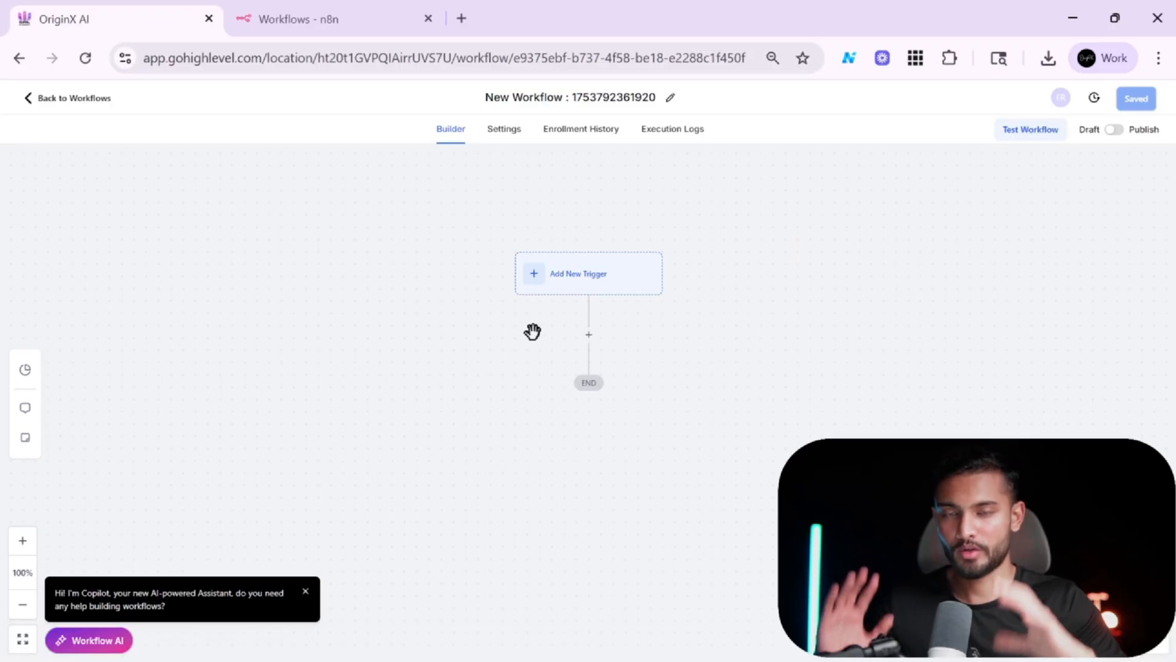
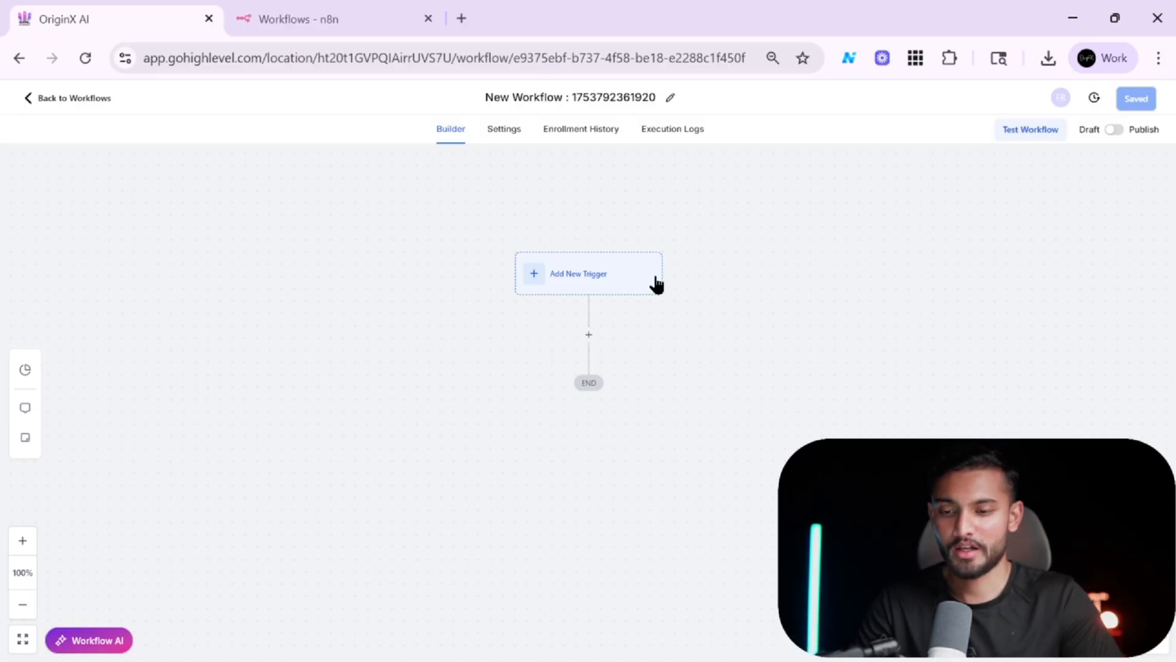
{"action": "scroll", "coordinate": [656, 284], "scroll_direction": "up", "scroll_amount": 1}
{"action": "scroll", "coordinate": [656, 285], "scroll_direction": "down", "scroll_amount": 1}
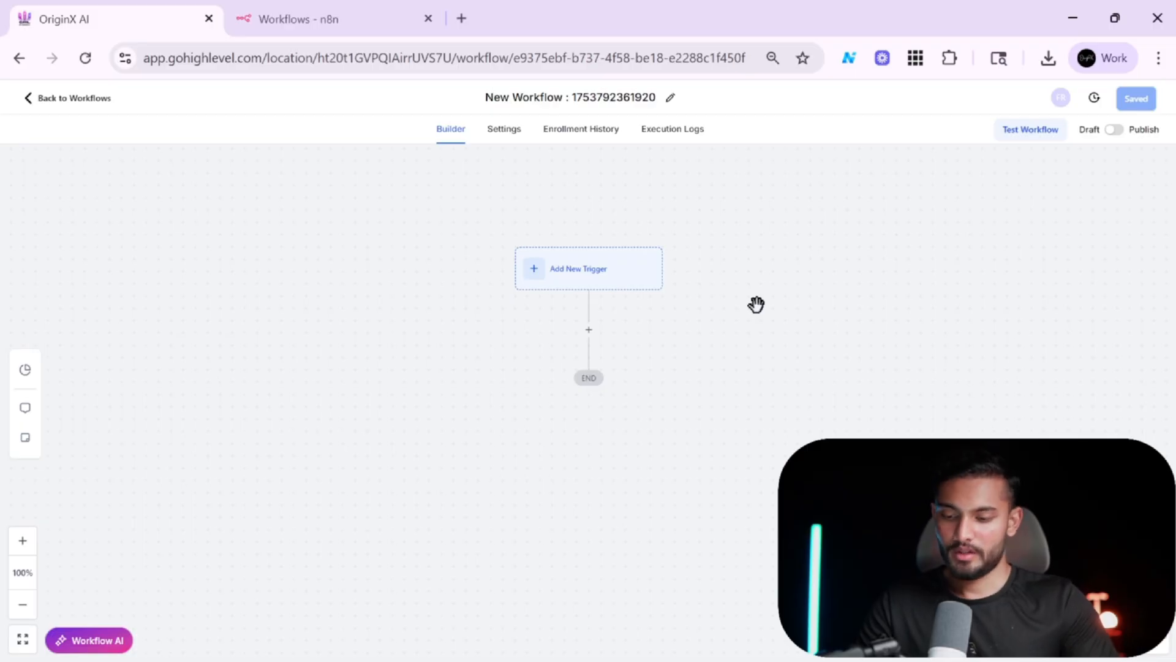
{"action": "scroll", "coordinate": [756, 304], "scroll_direction": "up", "scroll_amount": 1}
{"action": "scroll", "coordinate": [756, 304], "scroll_direction": "down", "scroll_amount": 1}
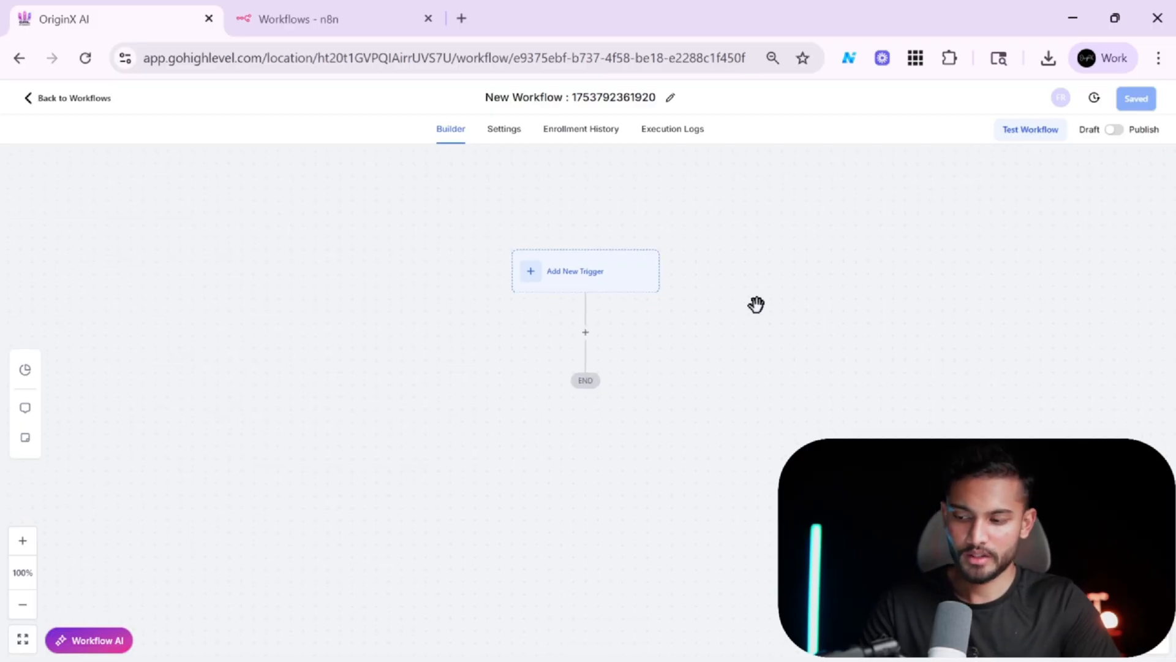
{"action": "left_click", "coordinate": [576, 283]}
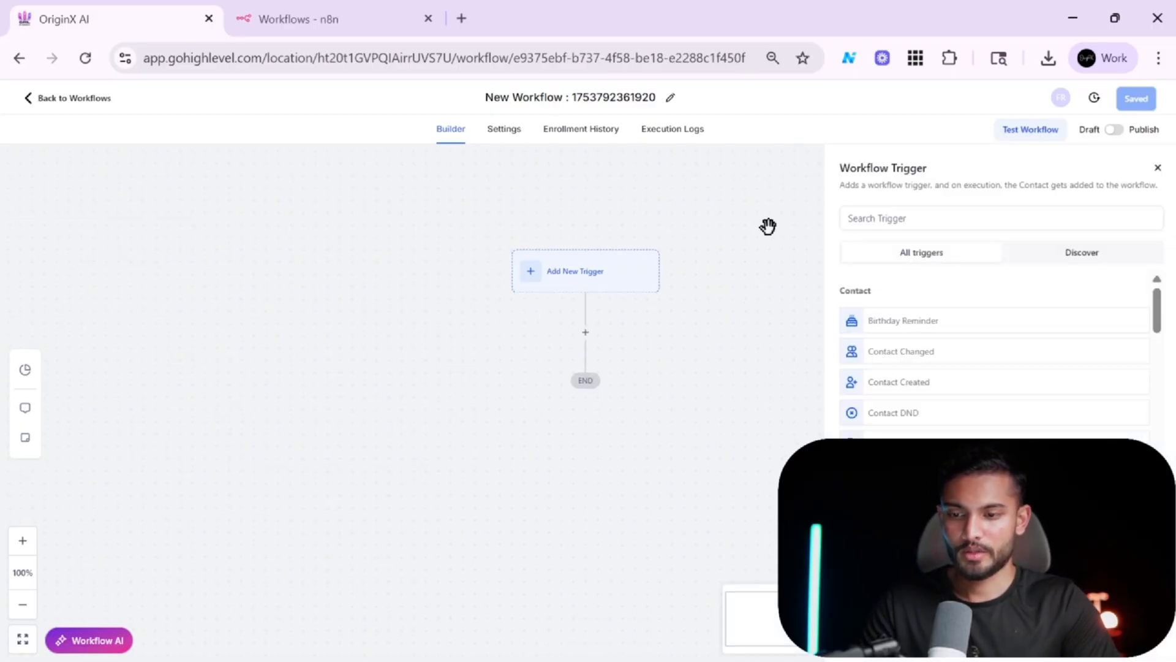
{"action": "left_click", "coordinate": [950, 222]}
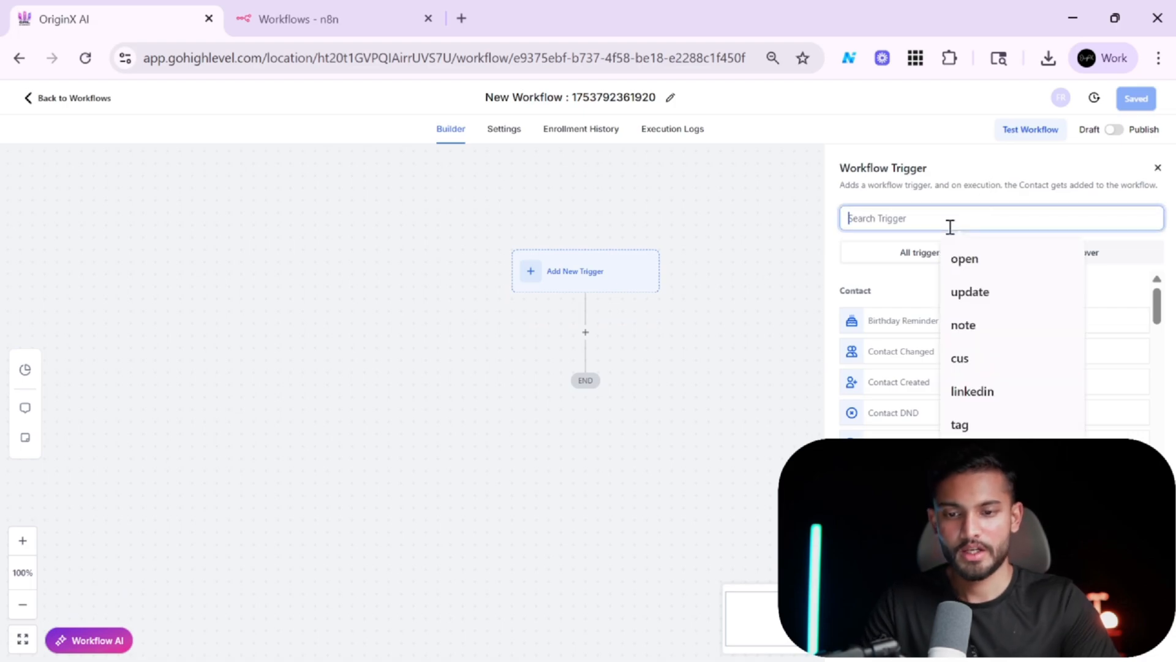
{"action": "left_click", "coordinate": [1158, 168]}
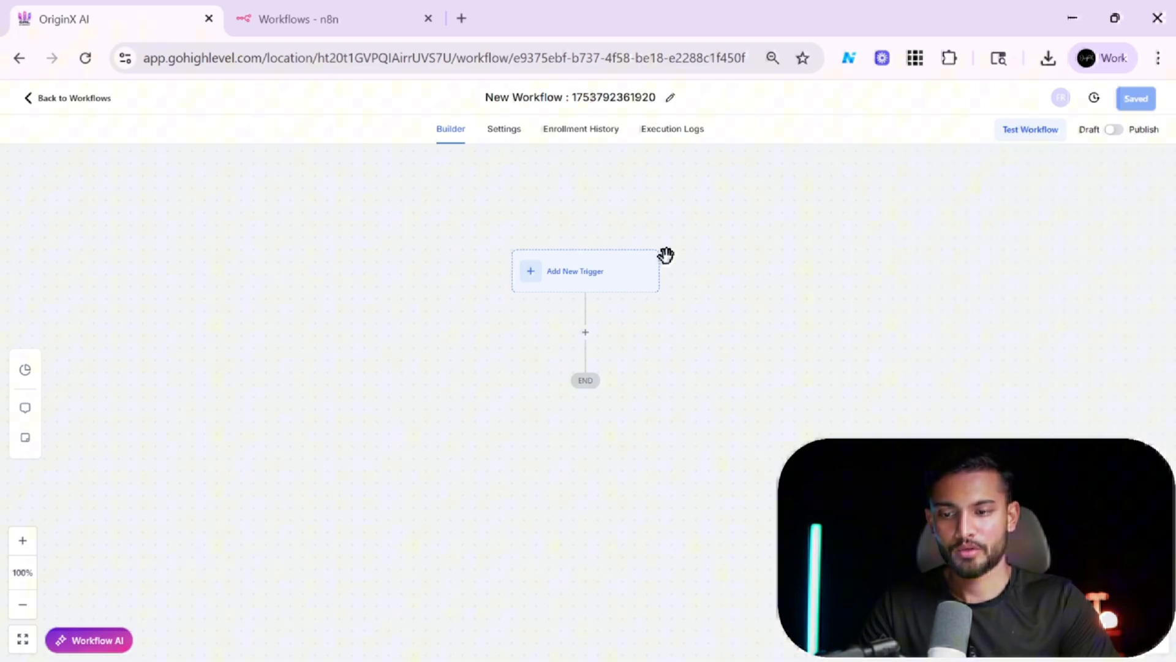
{"action": "left_click", "coordinate": [609, 281]}
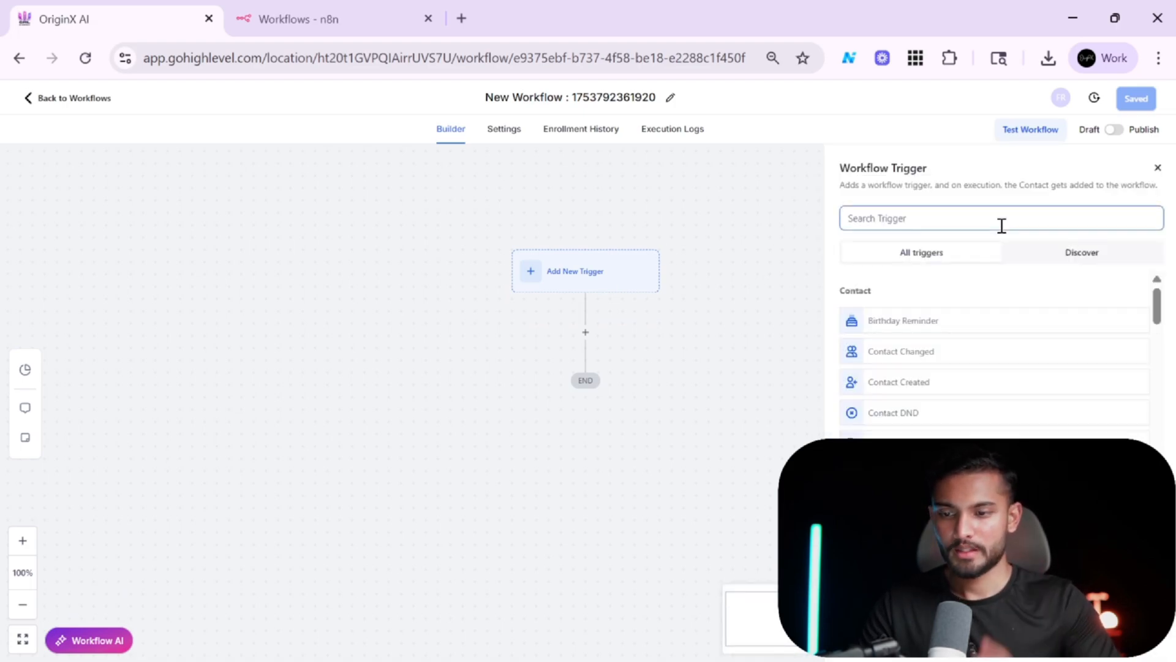
{"action": "left_click", "coordinate": [976, 218]}
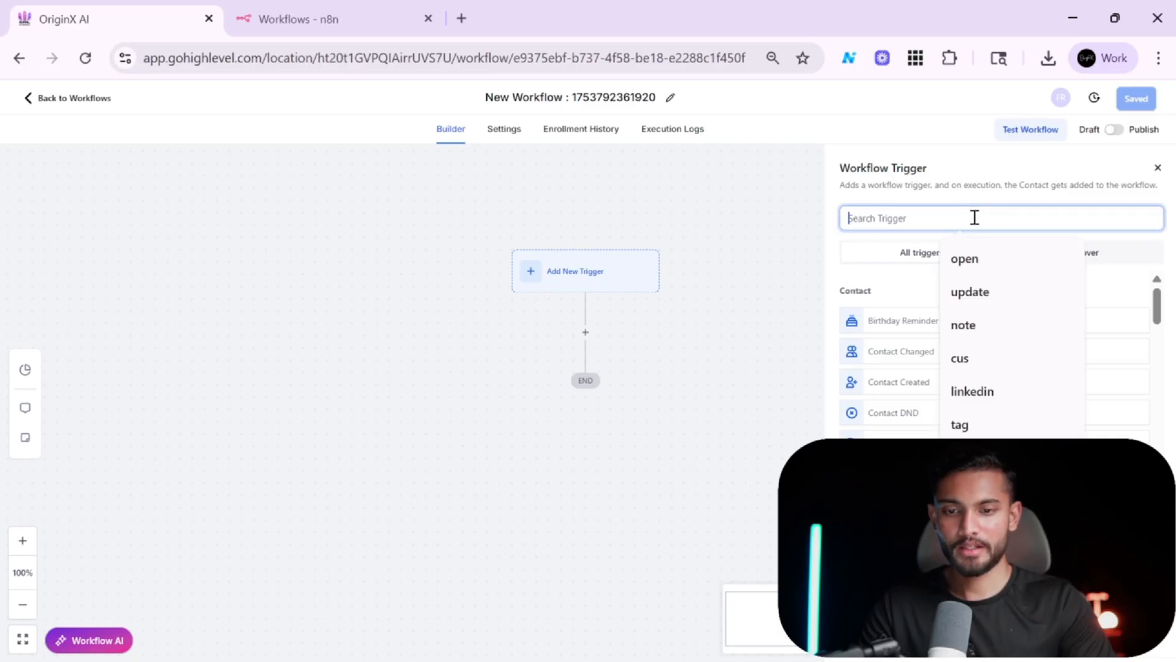
Duplicate the GoHighLevel tab and open the sub-account dashboard in the copy.
{"action": "right_click", "coordinate": [152, 23]}
{"action": "left_click", "coordinate": [194, 183]}
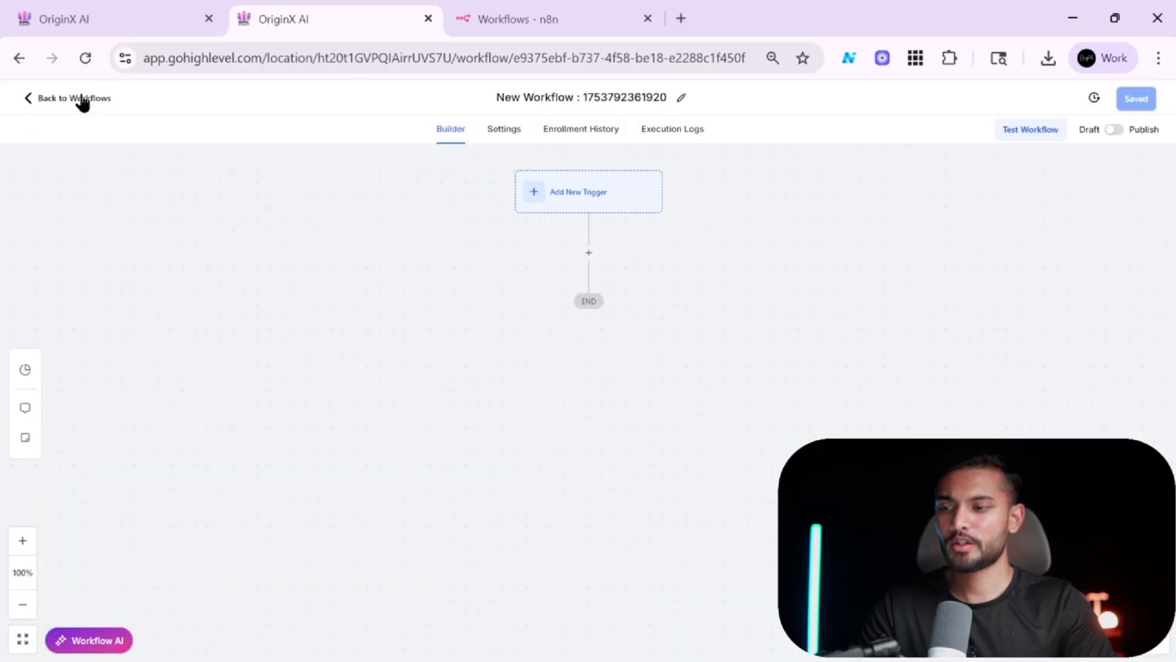
{"action": "left_click", "coordinate": [76, 99]}
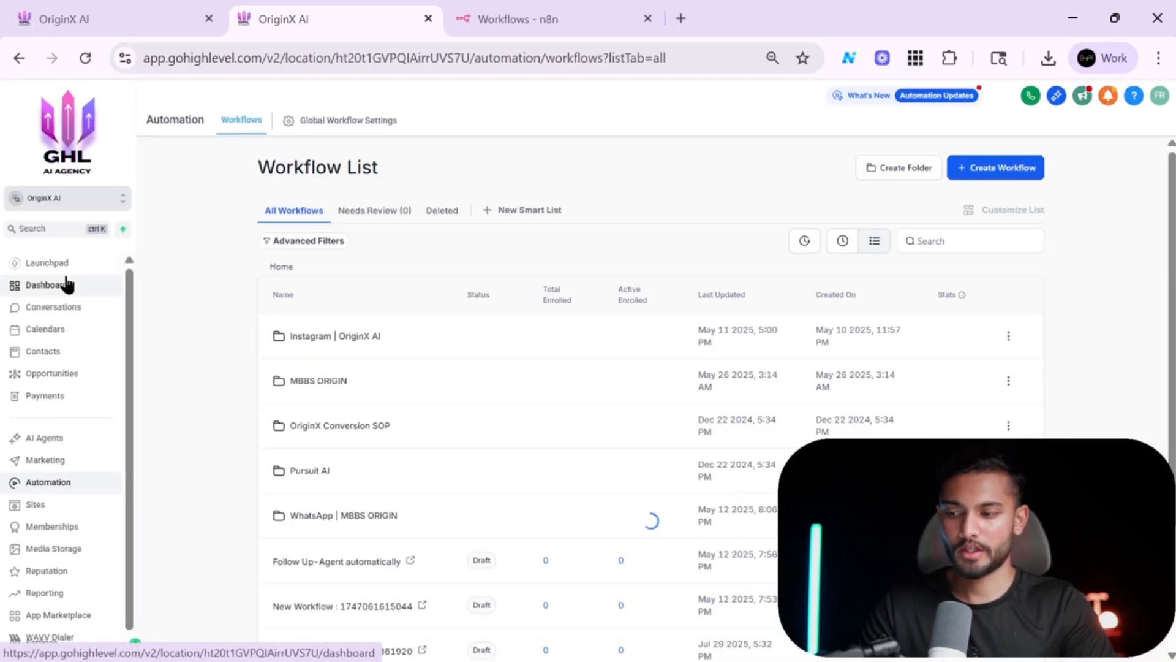
{"action": "left_click", "coordinate": [65, 284]}
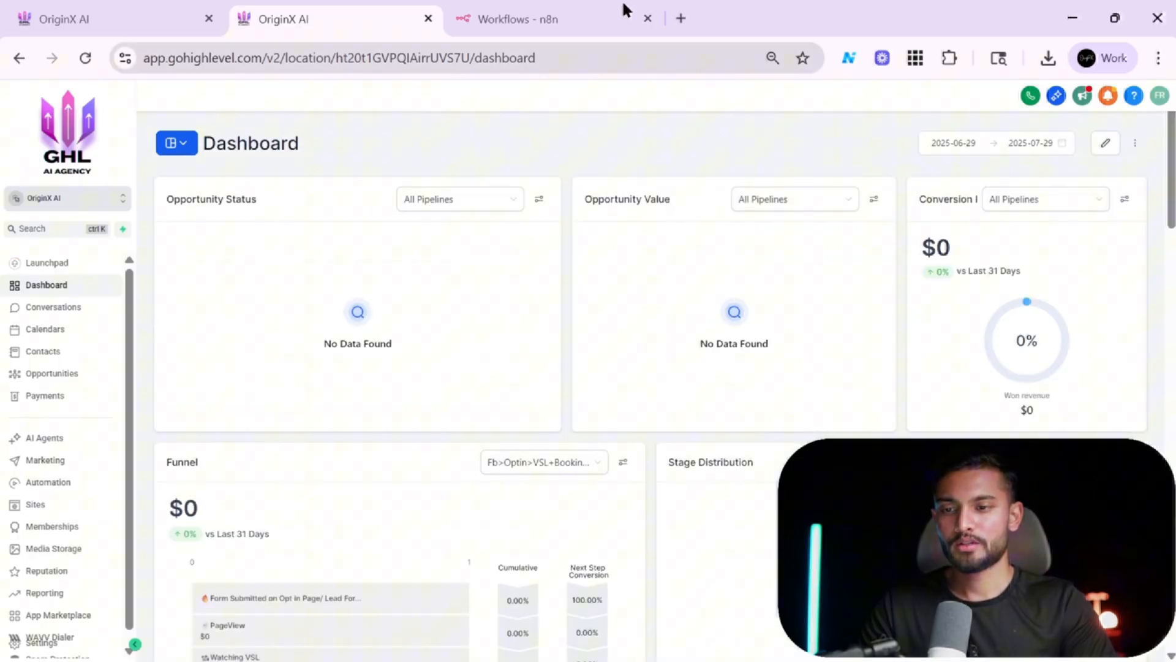
Look over the n8n workflows list and the GoHighLevel dashboard, then return to the new workflow.
{"action": "left_click", "coordinate": [625, 9]}
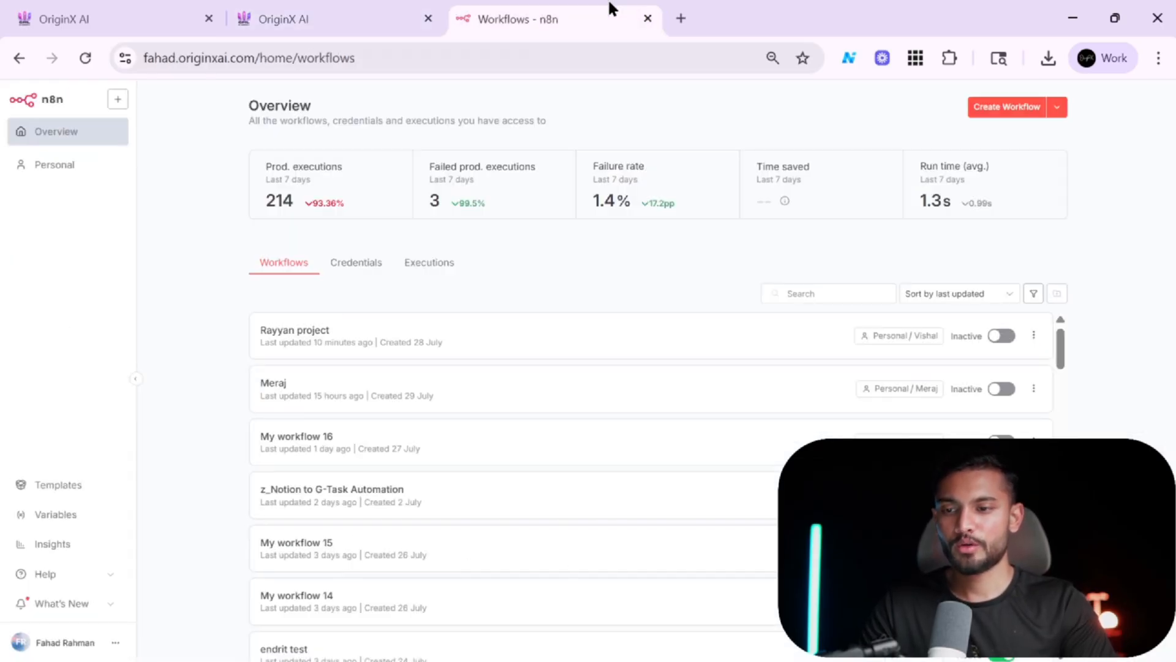
{"action": "scroll", "coordinate": [464, 361], "scroll_direction": "down", "scroll_amount": 3}
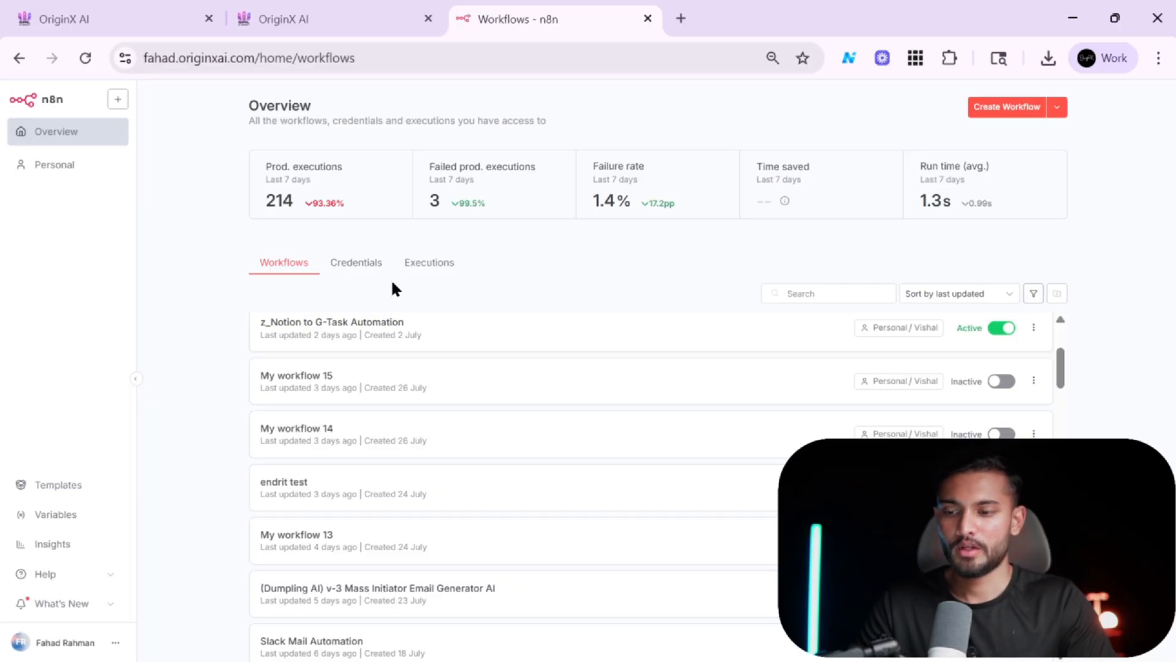
{"action": "scroll", "coordinate": [467, 457], "scroll_direction": "up", "scroll_amount": 3}
{"action": "scroll", "coordinate": [470, 458], "scroll_direction": "down", "scroll_amount": 2}
{"action": "scroll", "coordinate": [468, 457], "scroll_direction": "down", "scroll_amount": 1}
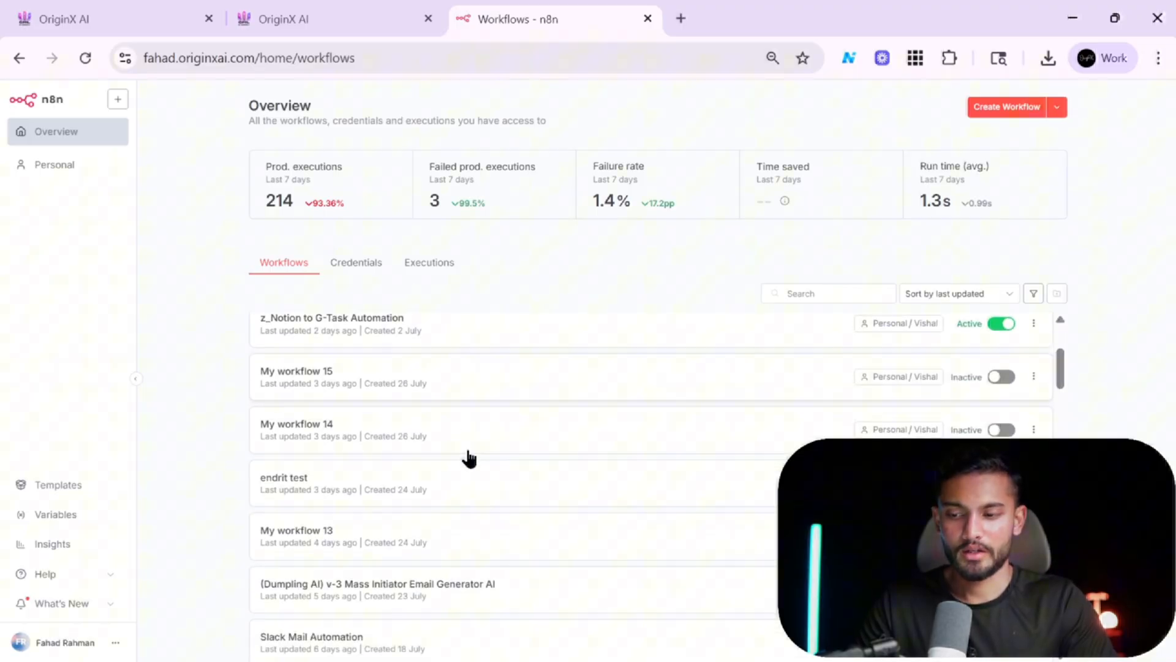
{"action": "left_click", "coordinate": [365, 8]}
{"action": "scroll", "coordinate": [414, 340], "scroll_direction": "down", "scroll_amount": 3}
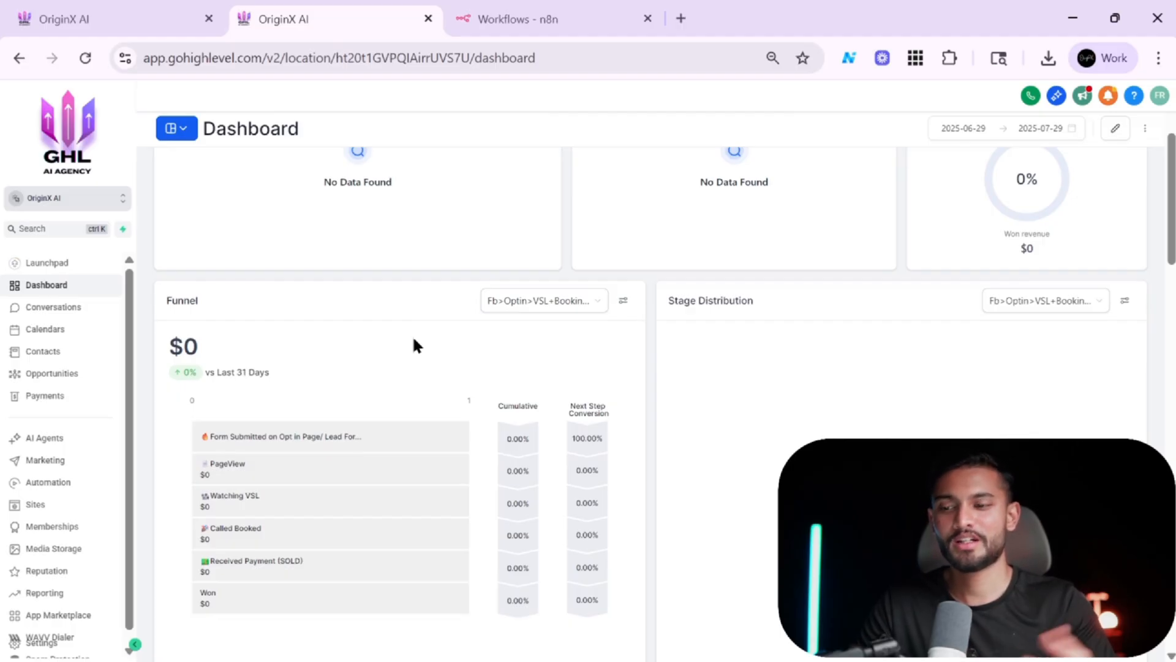
{"action": "scroll", "coordinate": [413, 346], "scroll_direction": "up", "scroll_amount": 3}
{"action": "left_click", "coordinate": [139, 9]}
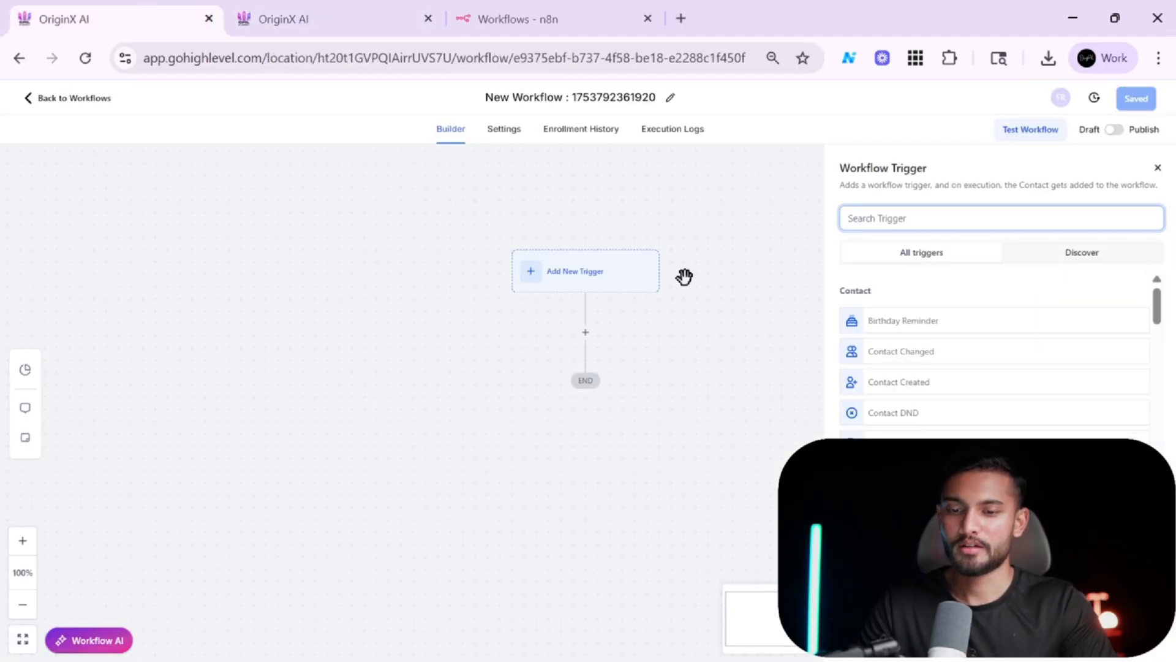
Search the workflow triggers for inbound and add the Inbound Webhook trigger.
{"action": "left_click", "coordinate": [966, 217]}
{"action": "type", "text": "in"}
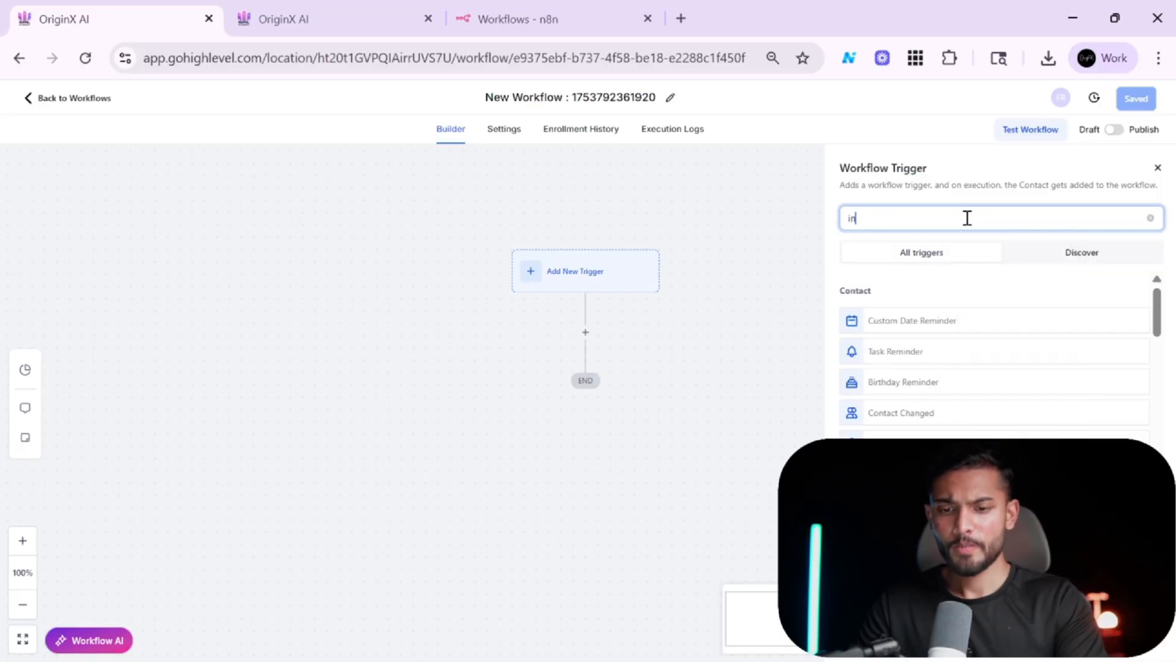
{"action": "type", "text": "boun"}
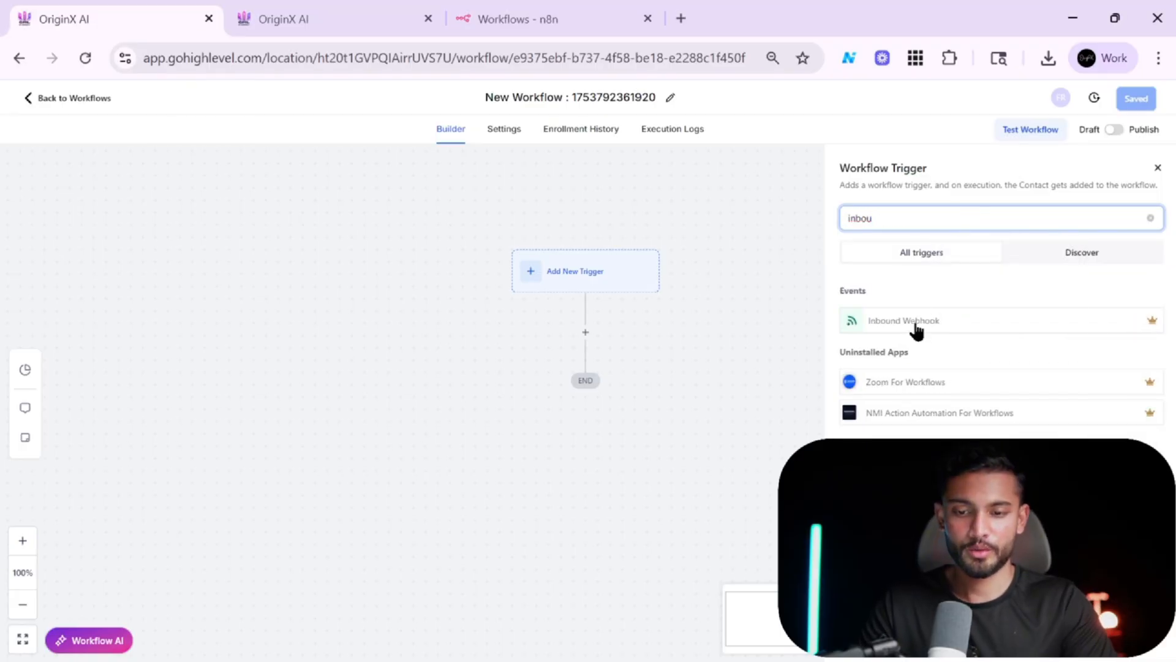
{"action": "left_click", "coordinate": [916, 324]}
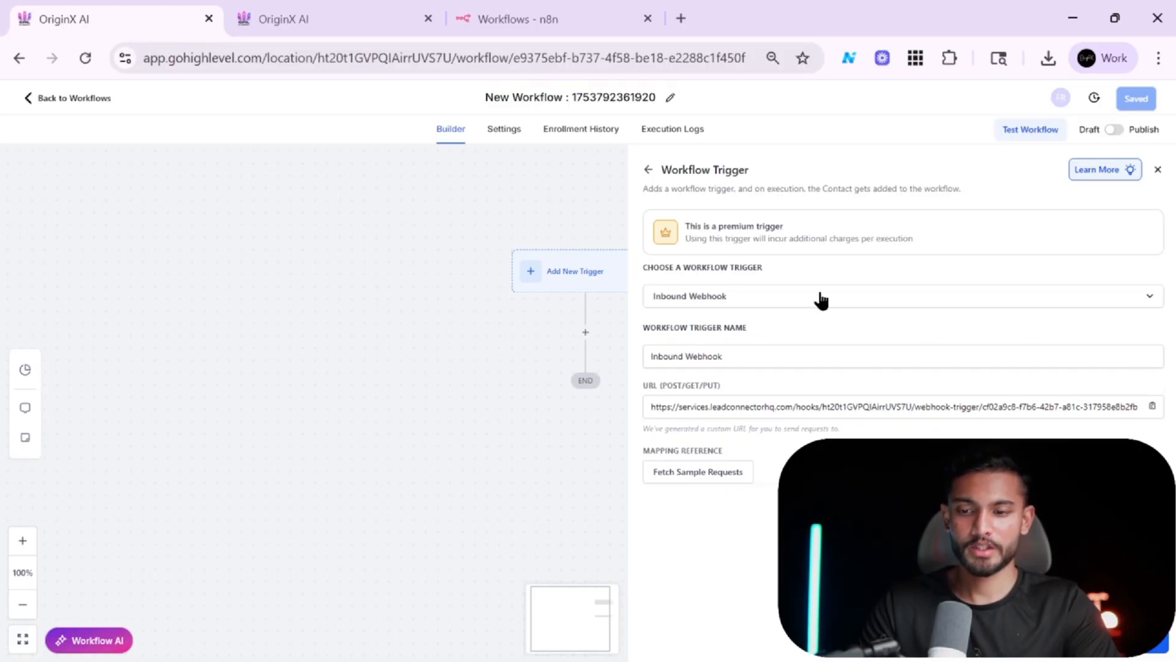
Copy the trigger's webhook URL and paste it as the Retell agent's Agent Level Webhook URL.
{"action": "left_click", "coordinate": [1153, 407]}
{"action": "key", "text": "alt+Tab"}
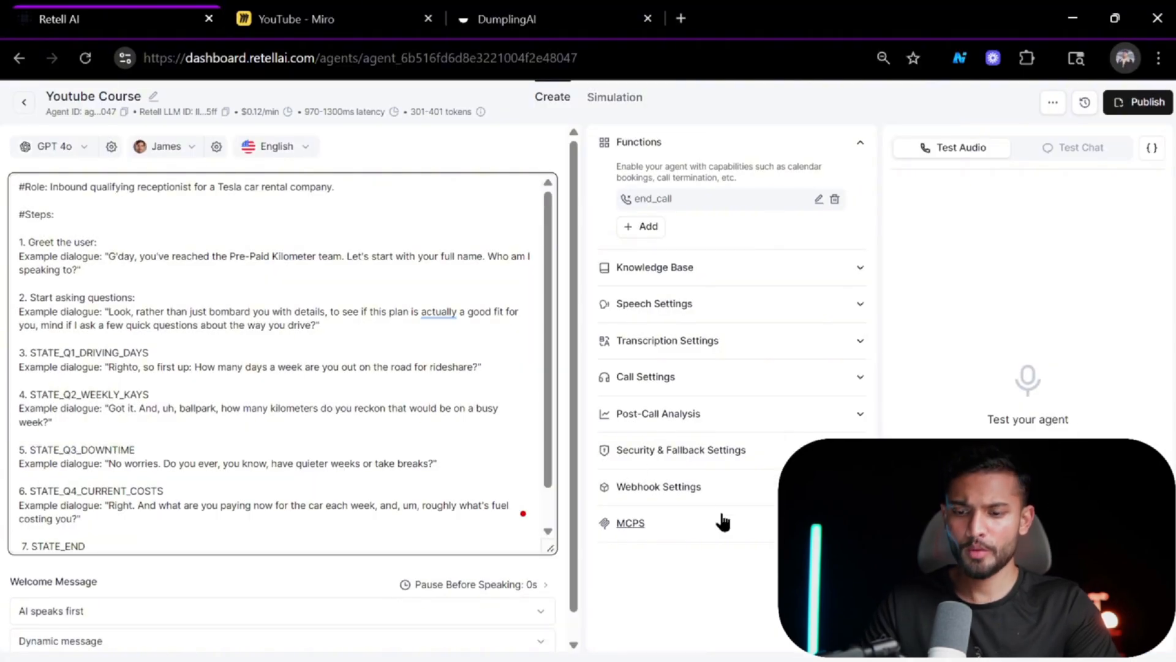
{"action": "left_click", "coordinate": [728, 486]}
{"action": "scroll", "coordinate": [730, 507], "scroll_direction": "down", "scroll_amount": 1}
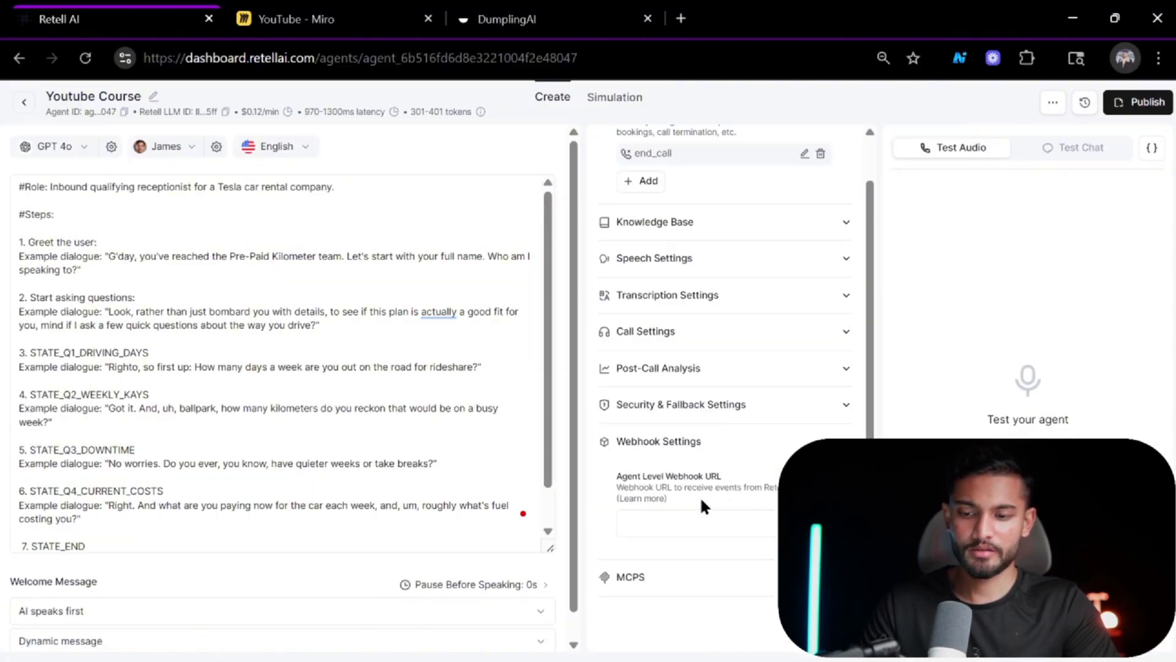
{"action": "left_click", "coordinate": [662, 521]}
{"action": "key", "text": "ctrl+v"}
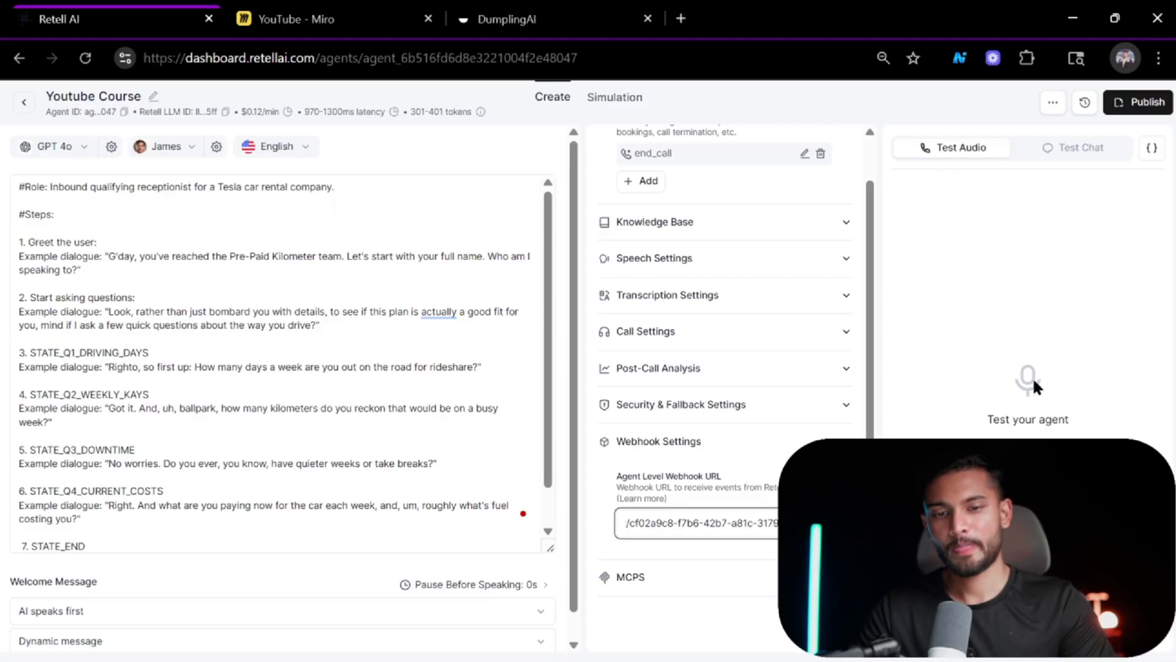
{"action": "key", "text": "alt+Tab"}
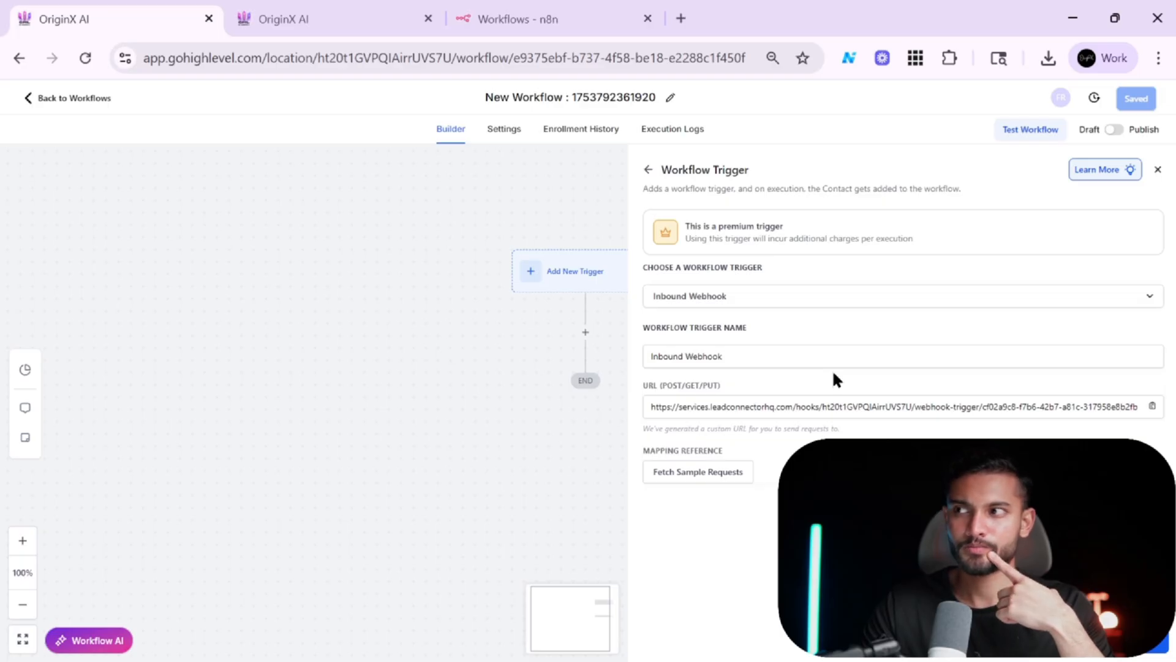
{"action": "key", "text": "alt+Tab"}
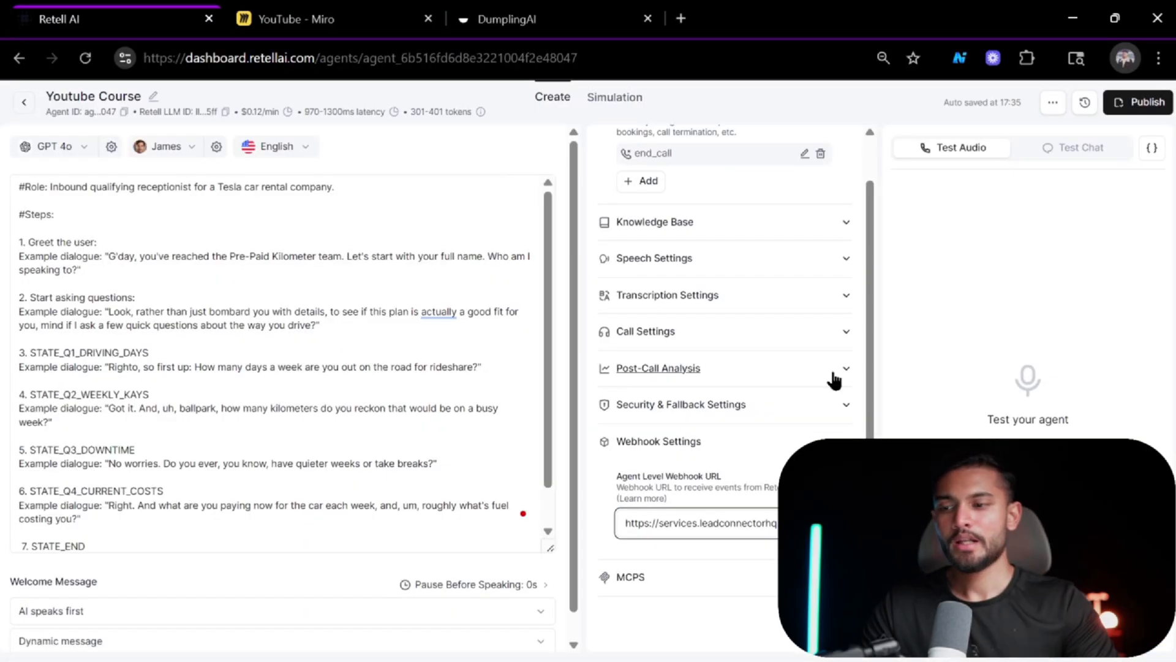
Duplicate the Retell agent tab and go back to the agents list in the copy.
{"action": "right_click", "coordinate": [152, 23]}
{"action": "left_click", "coordinate": [211, 179]}
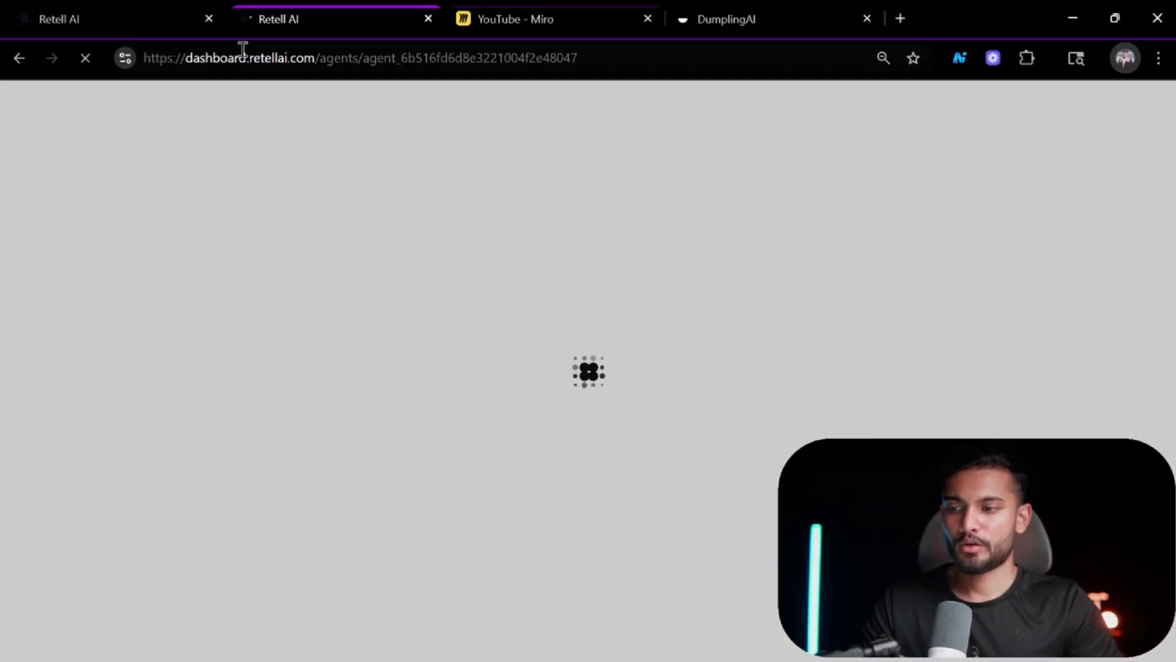
{"action": "left_click", "coordinate": [122, 9]}
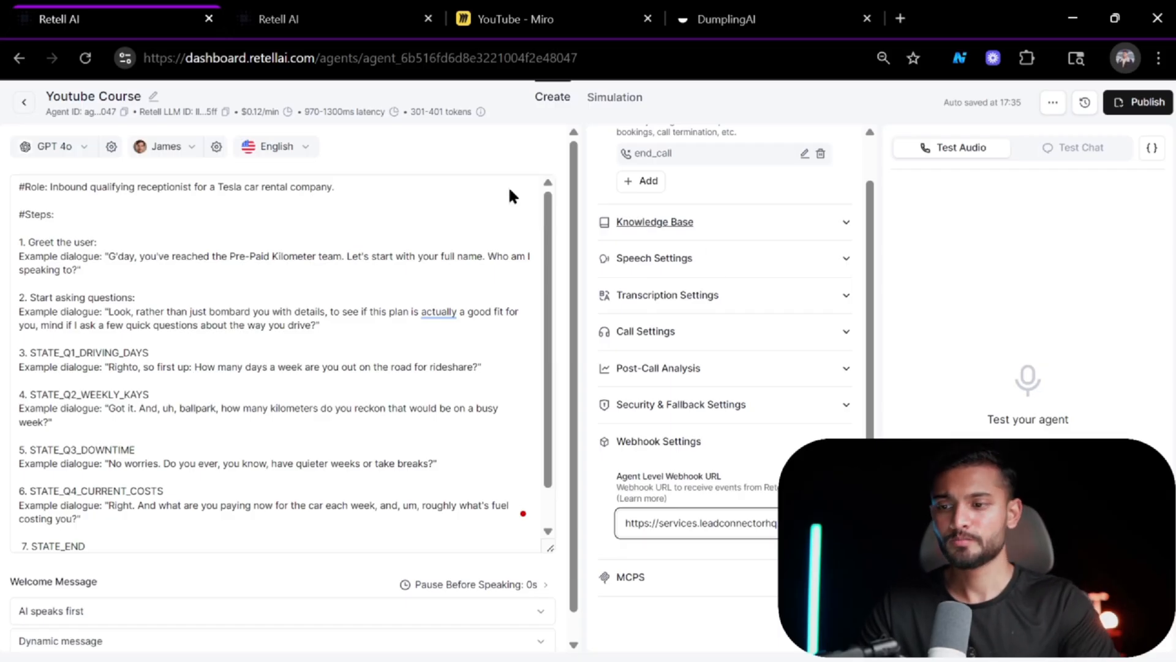
{"action": "left_click", "coordinate": [340, 9]}
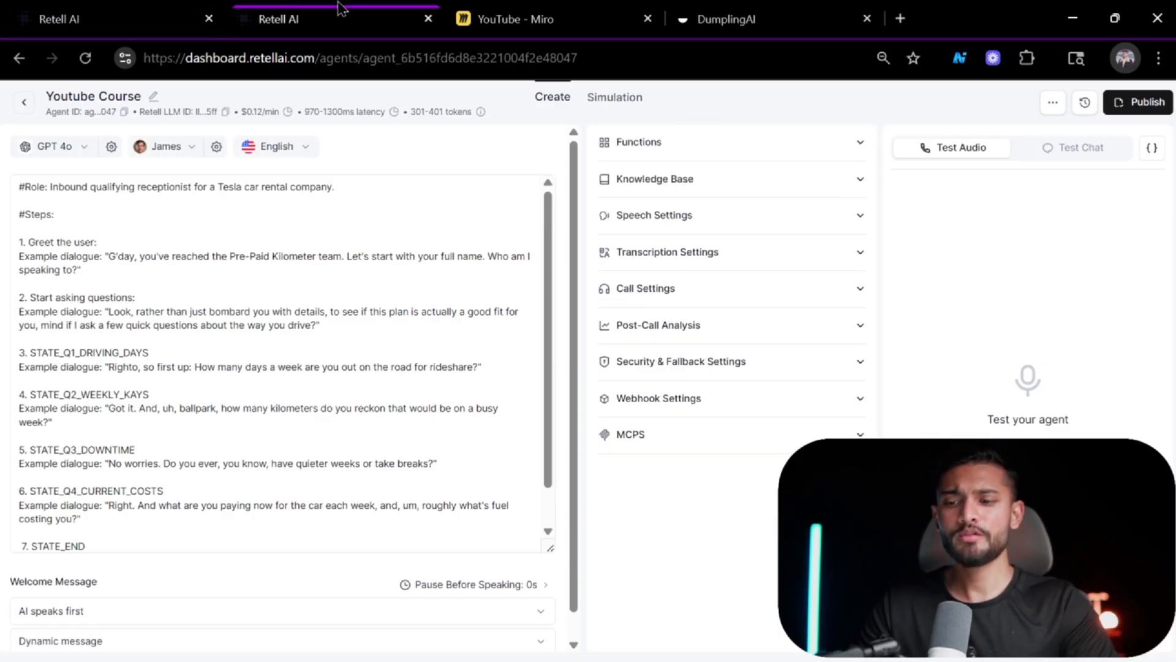
{"action": "left_click", "coordinate": [20, 104]}
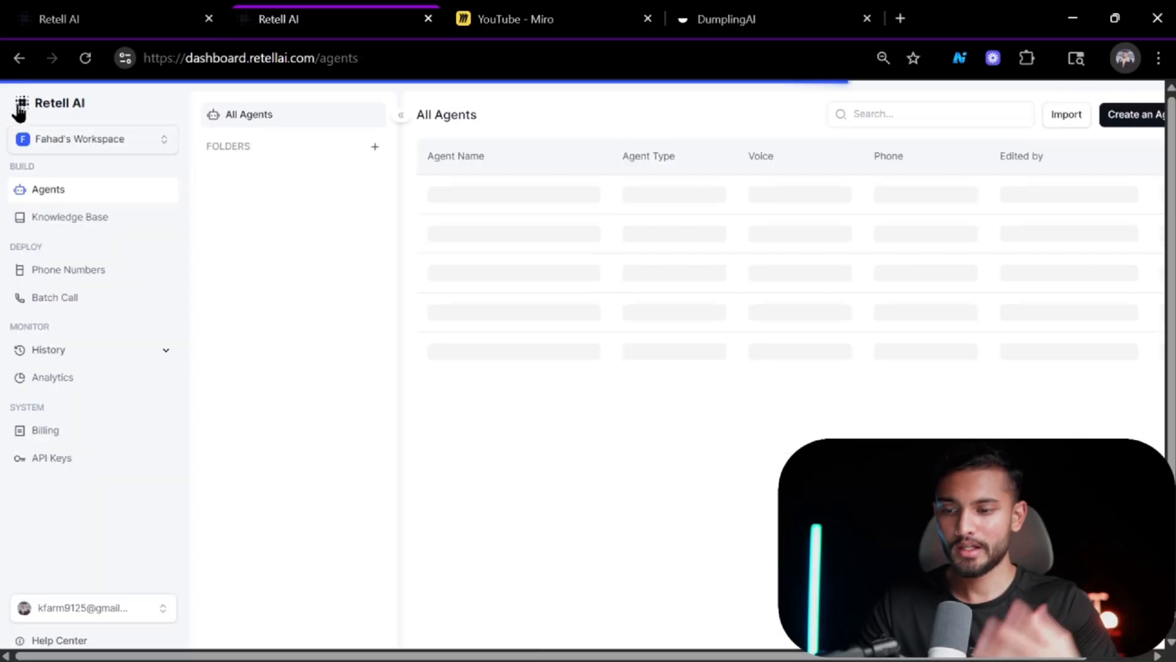
Set the inbound call agent of the "from retell" phone number to the Youtube Course draft agent.
{"action": "left_click", "coordinate": [127, 282]}
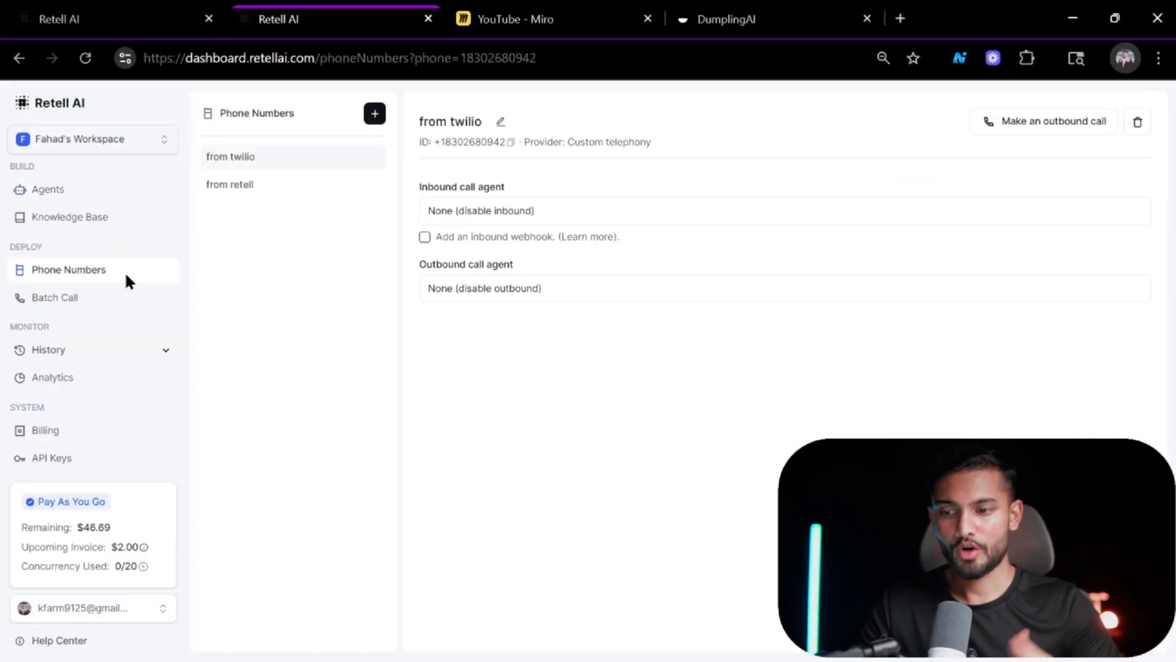
{"action": "left_click", "coordinate": [332, 183]}
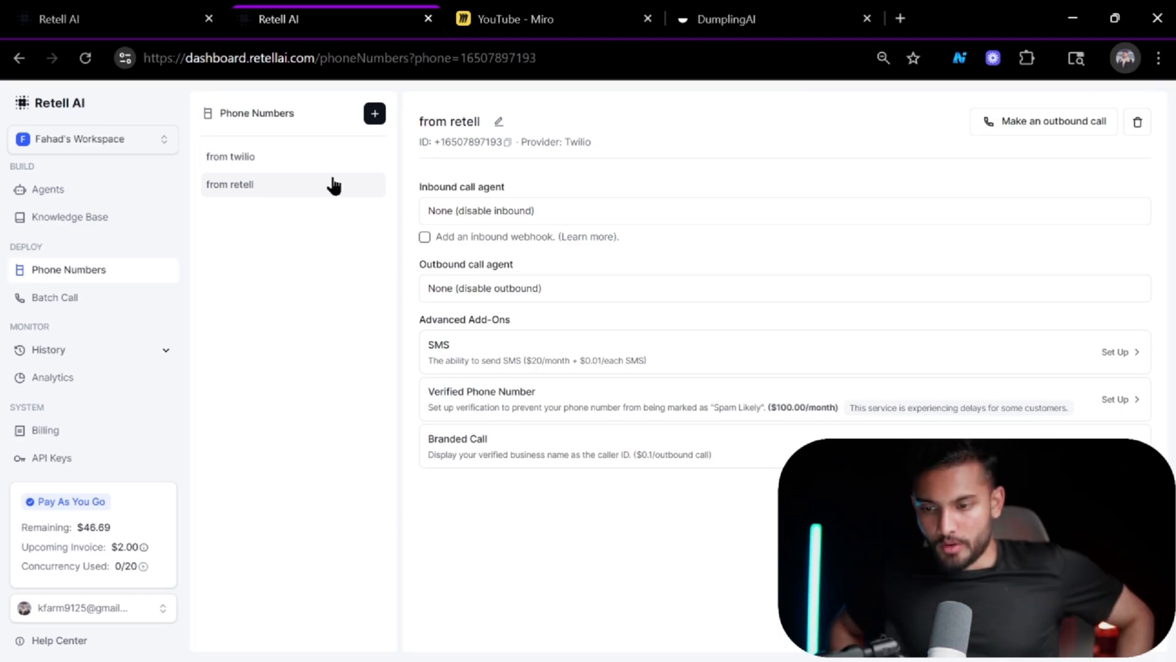
{"action": "left_click", "coordinate": [586, 213]}
{"action": "left_click", "coordinate": [539, 181]}
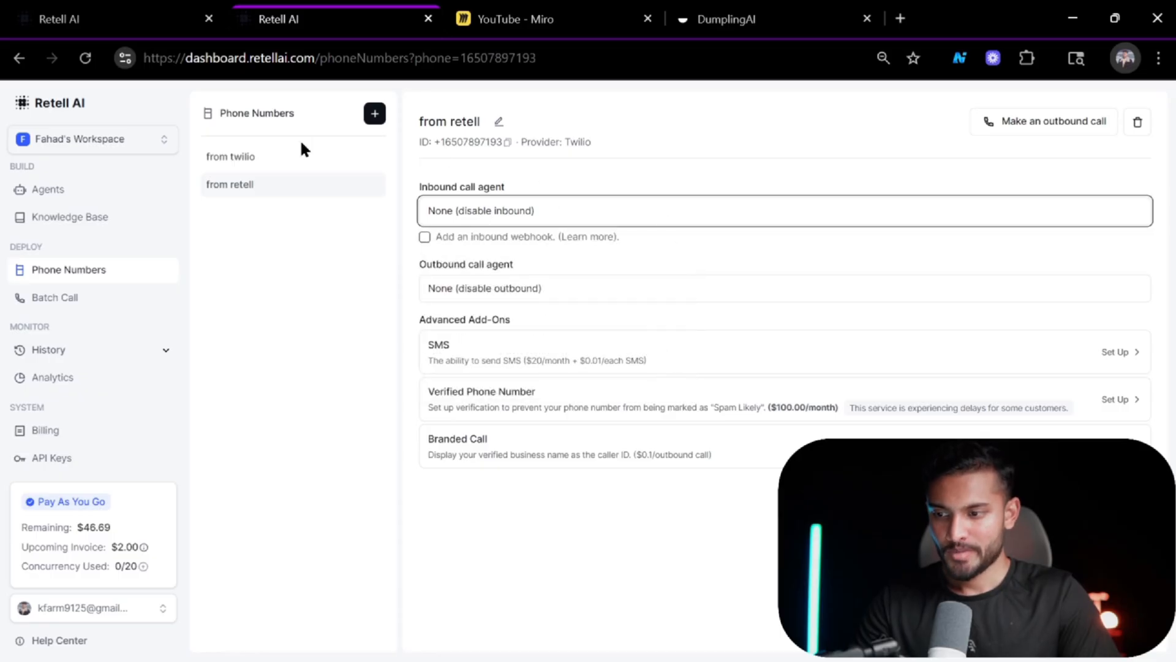
{"action": "left_click", "coordinate": [527, 205]}
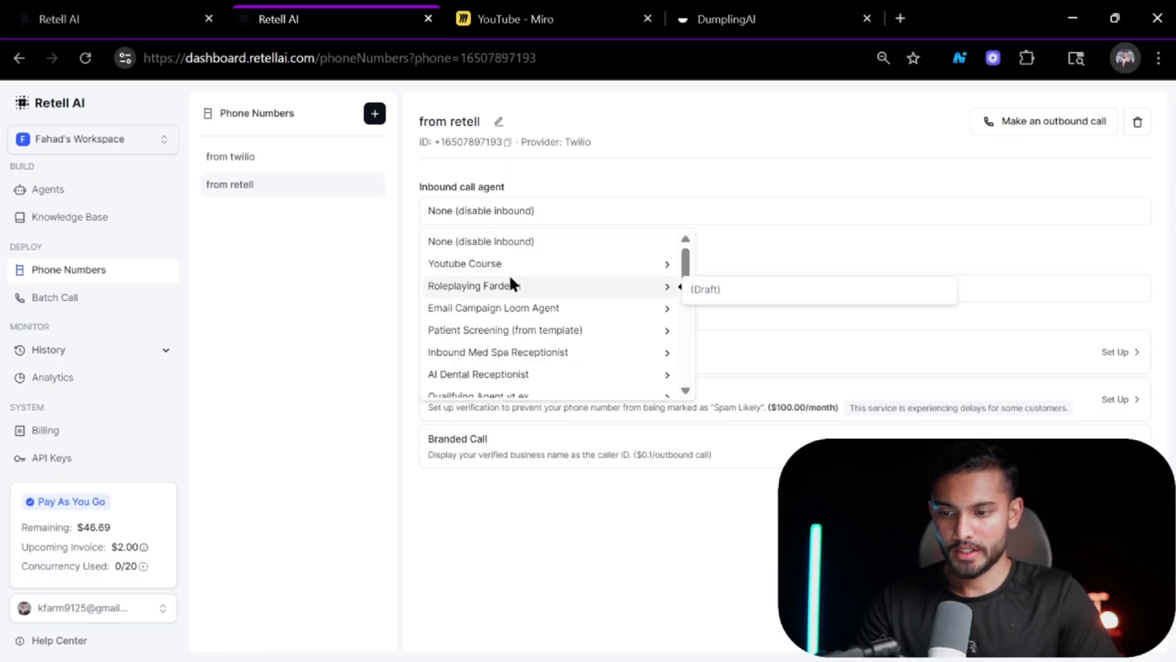
{"action": "mouse_move", "coordinate": [513, 264]}
{"action": "left_click", "coordinate": [715, 268]}
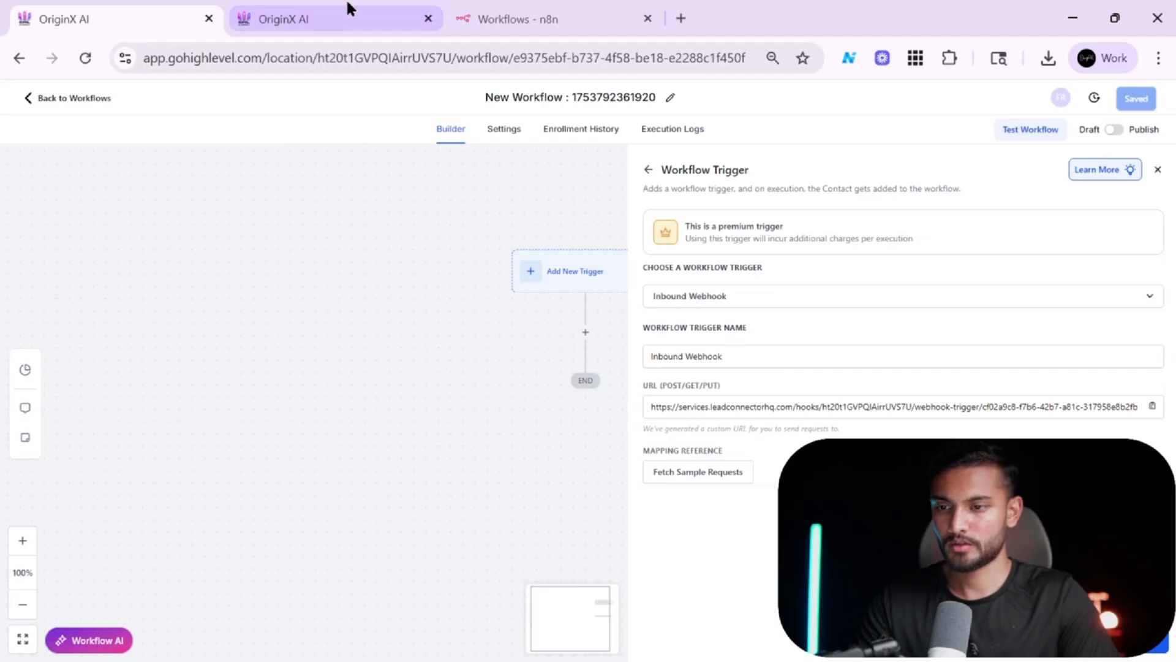
{"action": "left_click", "coordinate": [349, 8]}
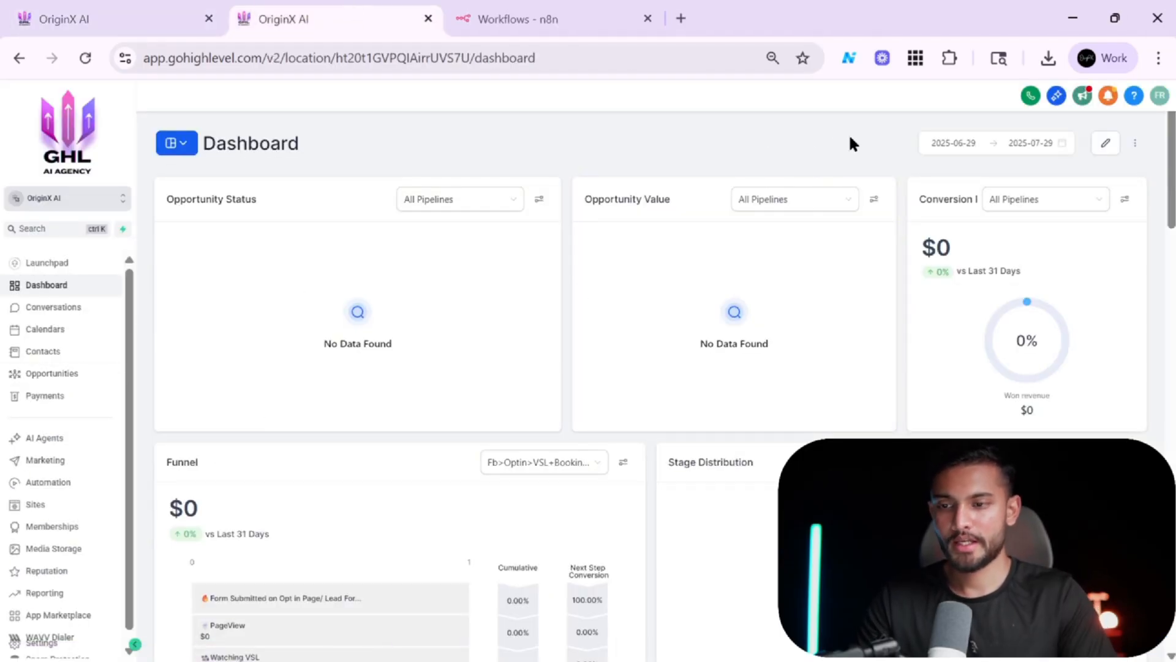
{"action": "key", "text": "alt+Tab"}
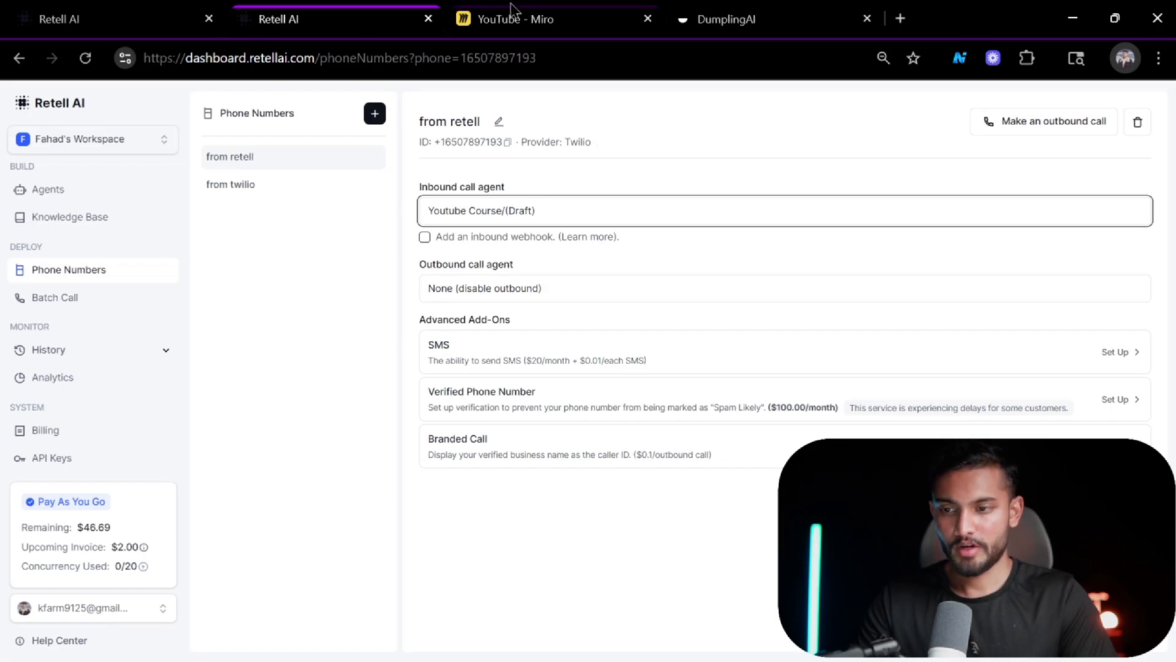
{"action": "left_click", "coordinate": [109, 13]}
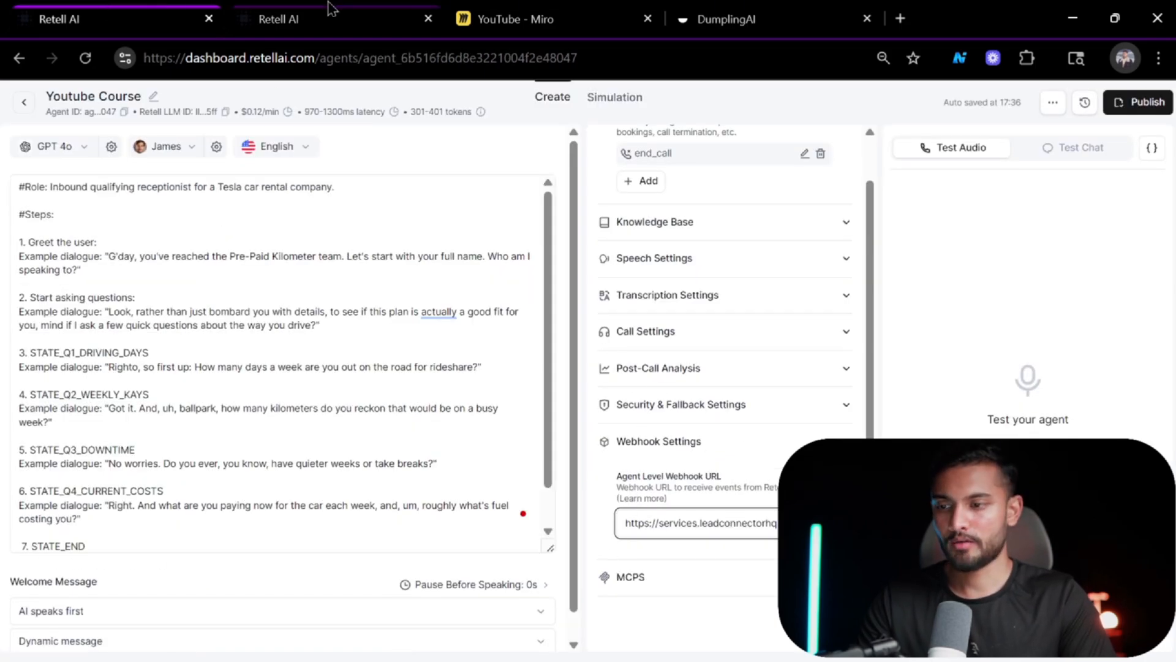
{"action": "left_click", "coordinate": [294, 222]}
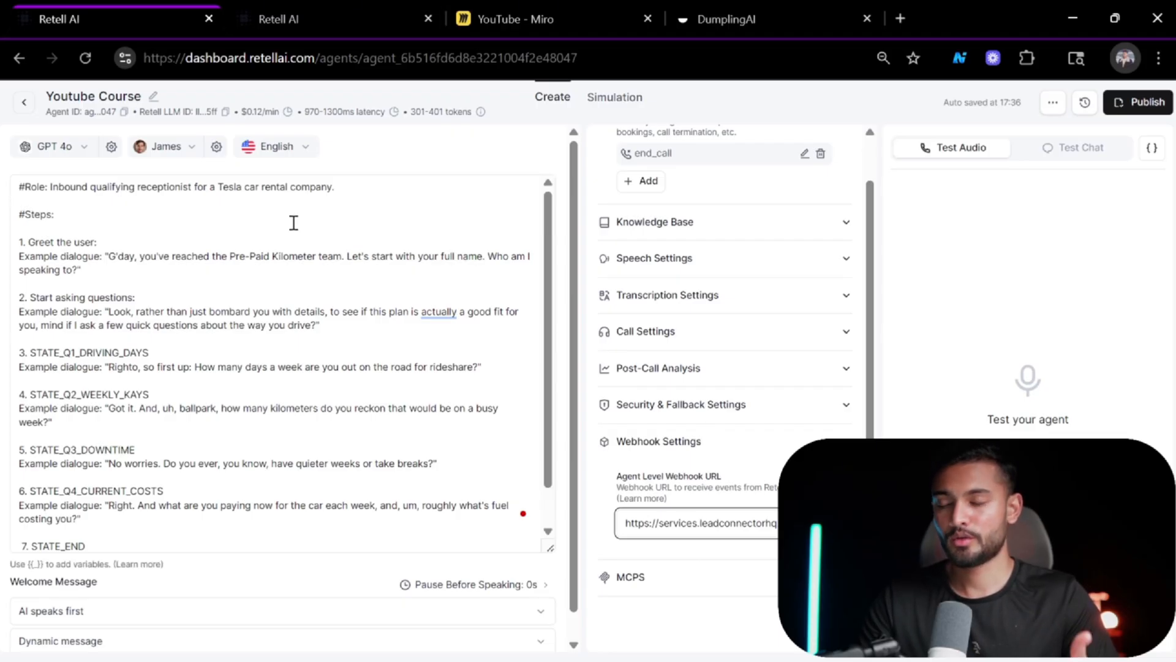
{"action": "left_click", "coordinate": [294, 20]}
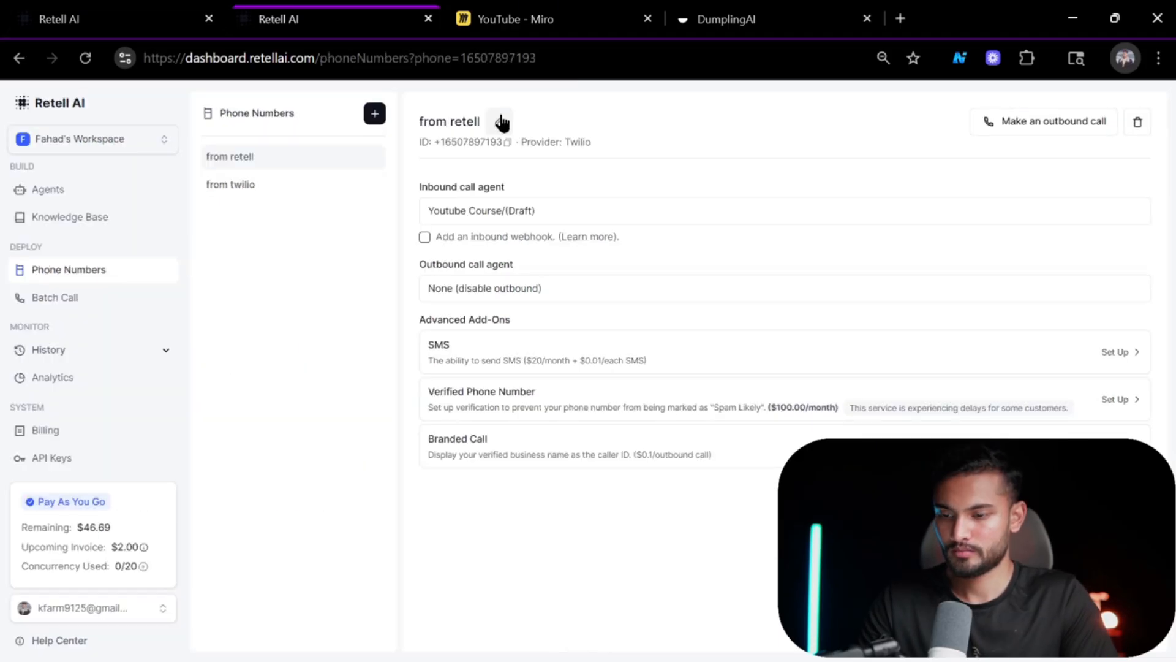
{"action": "left_click", "coordinate": [106, 8]}
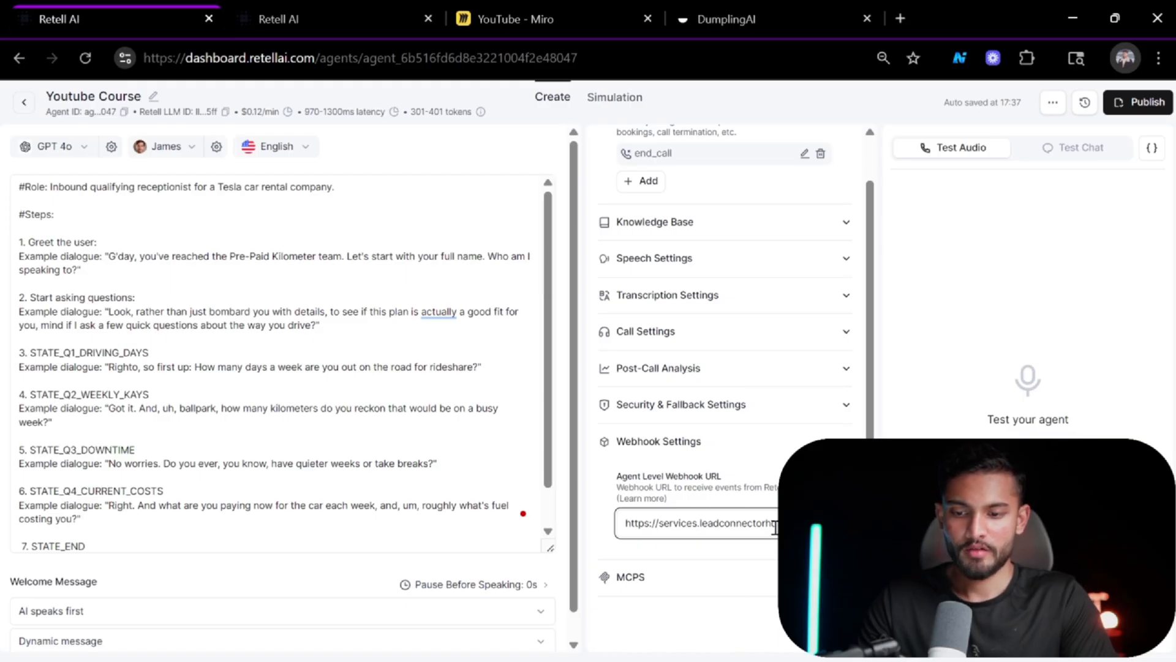
{"action": "key", "text": "alt+Tab"}
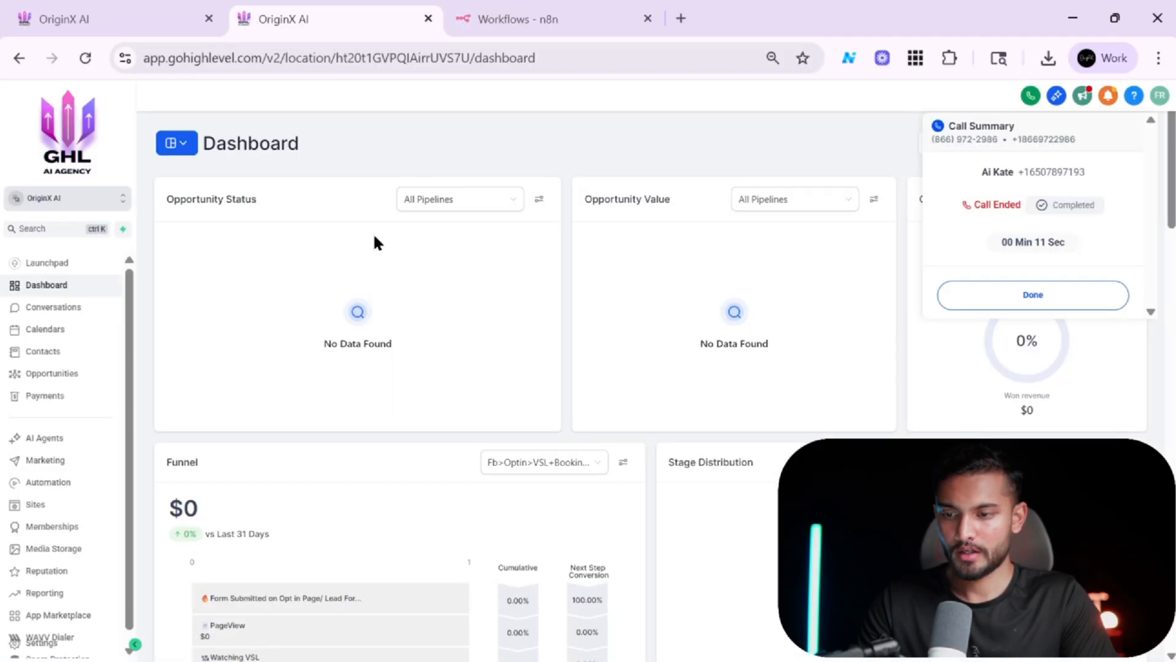
Fetch the Inbound Webhook trigger's sample requests and inspect the payload of the 17:37:39 request.
{"action": "left_click", "coordinate": [117, 8]}
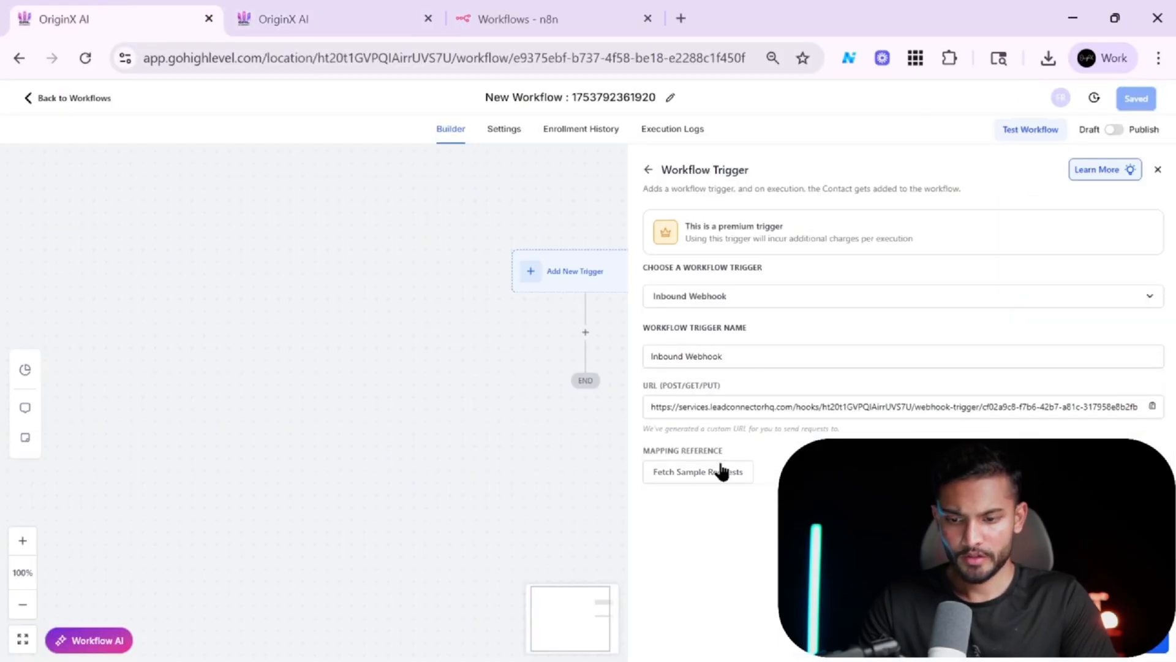
{"action": "left_click", "coordinate": [903, 472]}
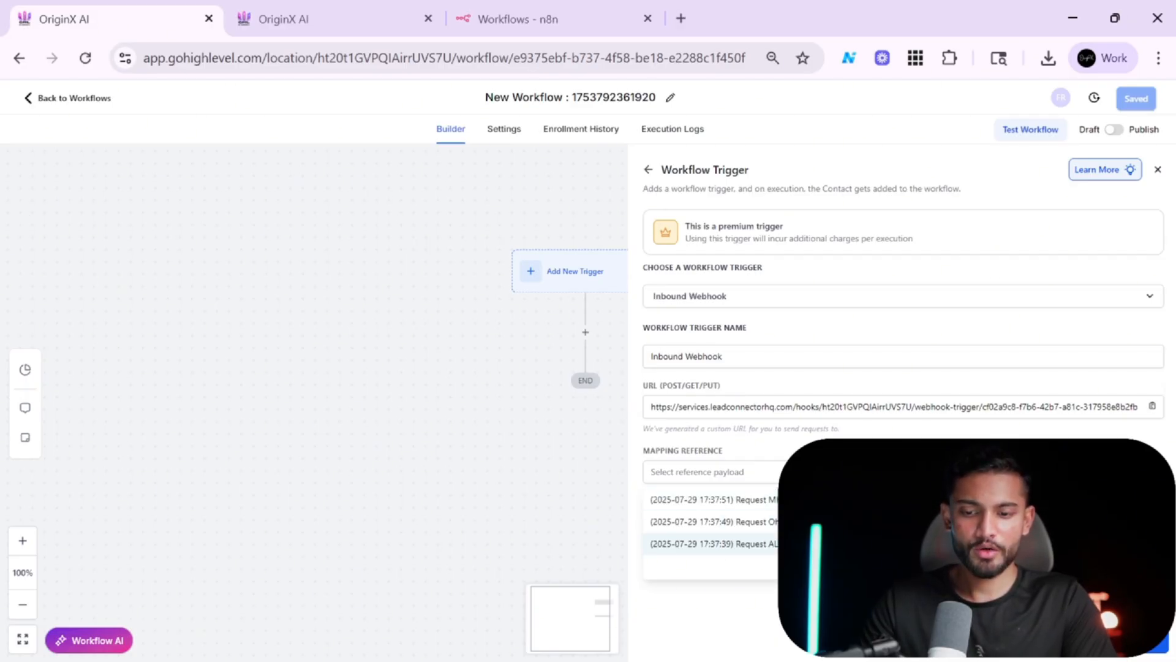
{"action": "left_click", "coordinate": [903, 543]}
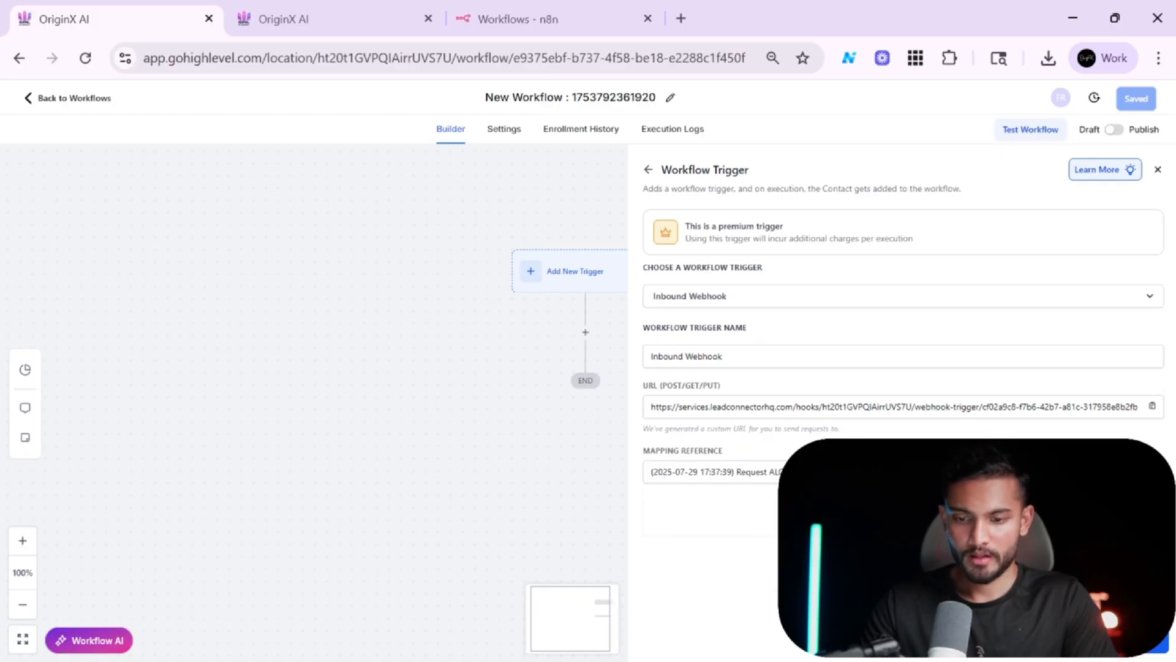
{"action": "scroll", "coordinate": [903, 543], "scroll_direction": "down", "scroll_amount": 3}
{"action": "scroll", "coordinate": [903, 543], "scroll_direction": "up", "scroll_amount": 4}
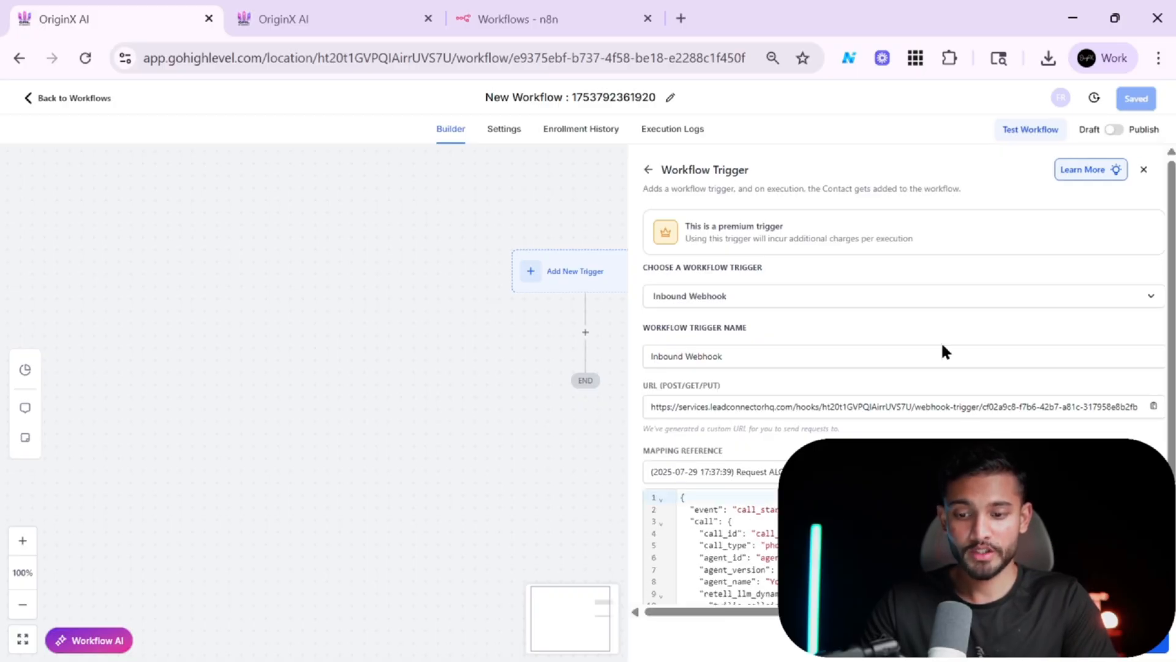
{"action": "scroll", "coordinate": [946, 351], "scroll_direction": "down", "scroll_amount": 3}
{"action": "scroll", "coordinate": [727, 361], "scroll_direction": "up", "scroll_amount": 5}
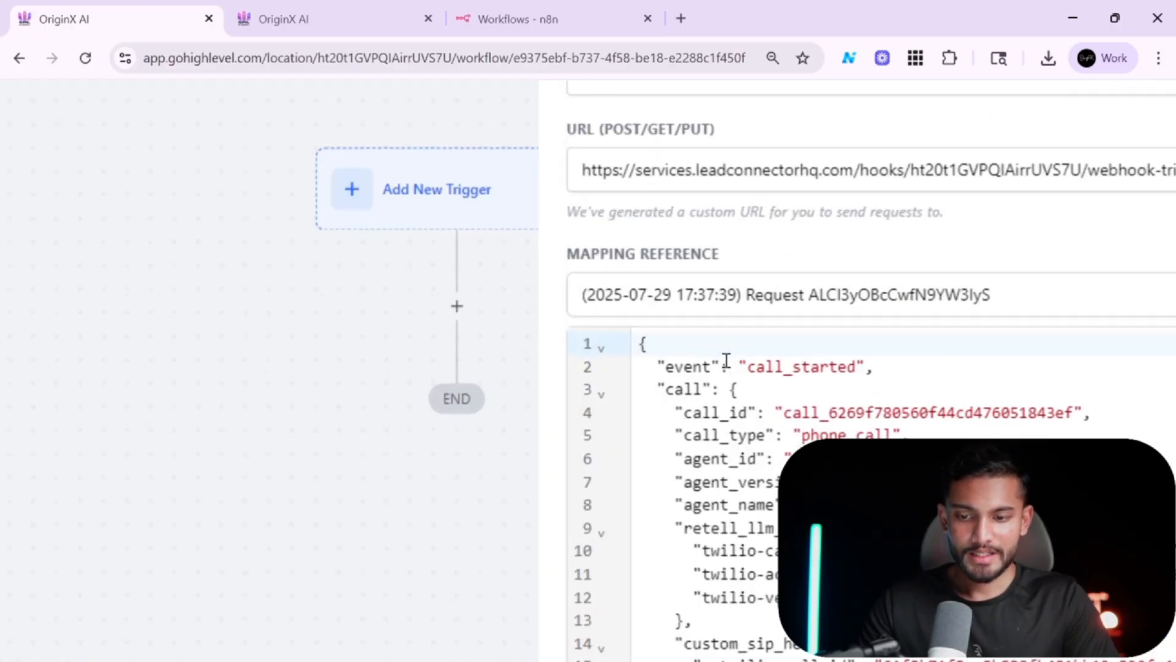
{"action": "scroll", "coordinate": [726, 361], "scroll_direction": "up", "scroll_amount": 3}
Compare the payloads of the other captured sample requests in the trigger's mapping reference.
{"action": "left_click", "coordinate": [807, 288]}
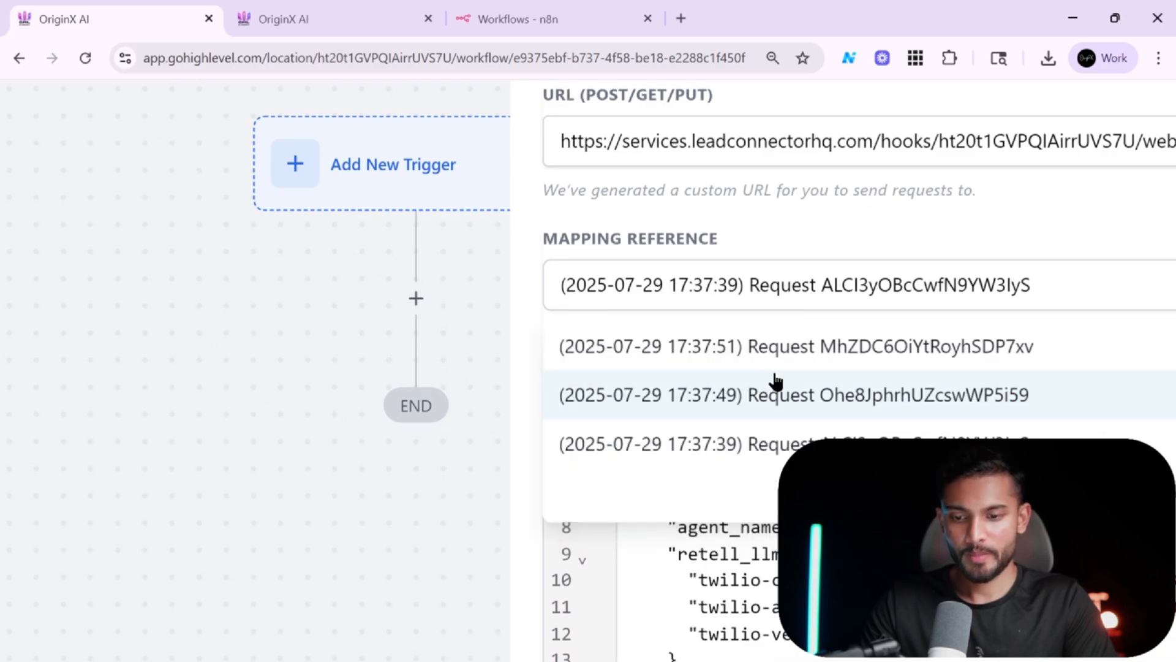
{"action": "left_click", "coordinate": [757, 399]}
{"action": "scroll", "coordinate": [797, 405], "scroll_direction": "down", "scroll_amount": 3}
{"action": "scroll", "coordinate": [821, 398], "scroll_direction": "down", "scroll_amount": 2}
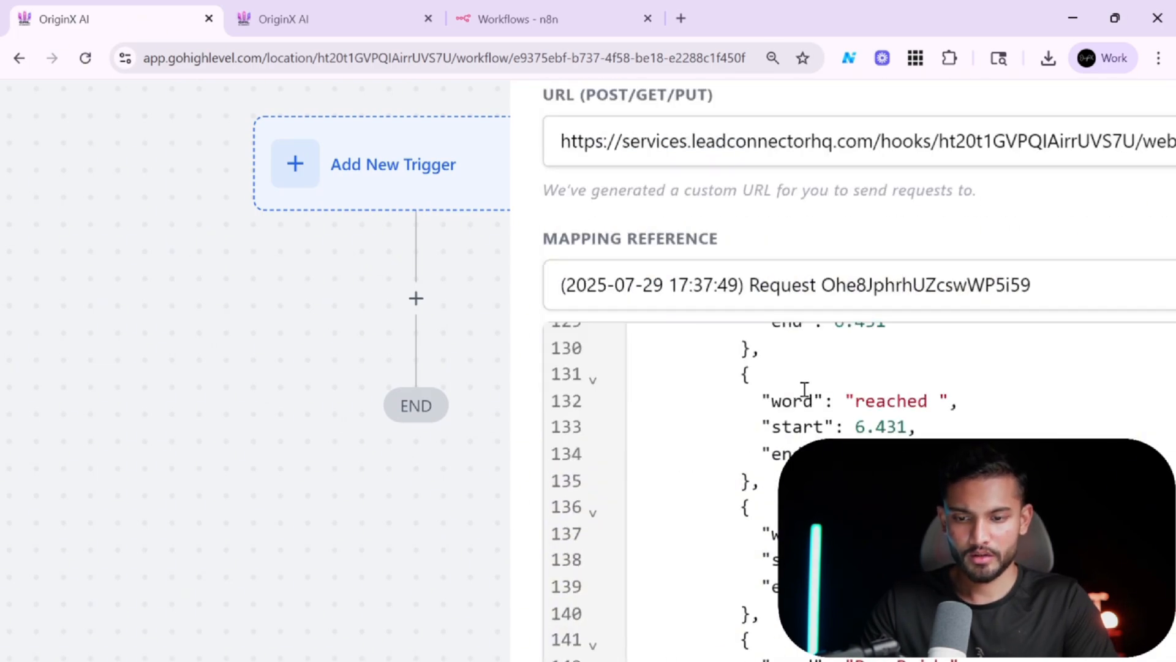
{"action": "scroll", "coordinate": [804, 388], "scroll_direction": "up", "scroll_amount": 15}
{"action": "scroll", "coordinate": [804, 389], "scroll_direction": "down", "scroll_amount": 5}
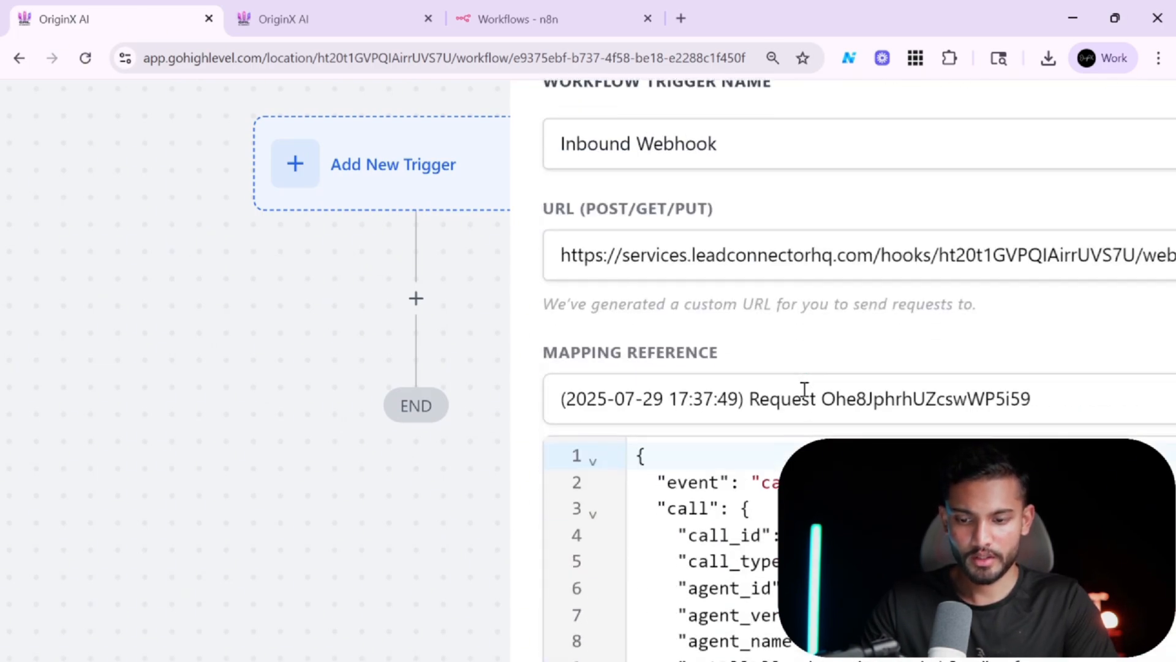
{"action": "left_click", "coordinate": [840, 320]}
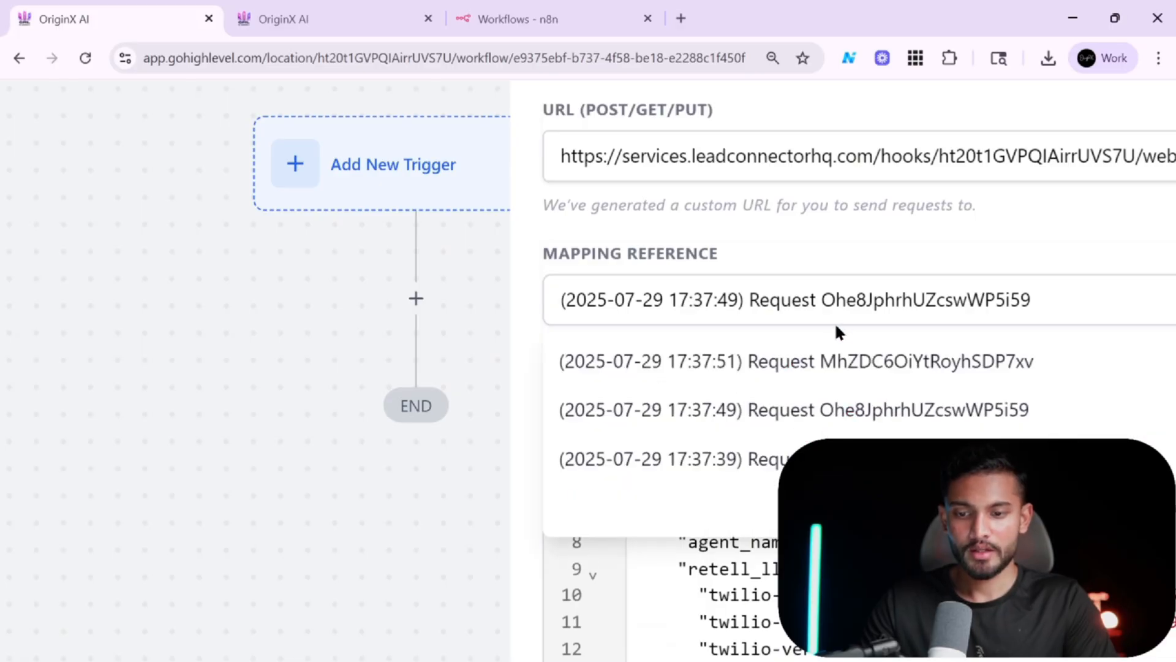
{"action": "left_click", "coordinate": [790, 359]}
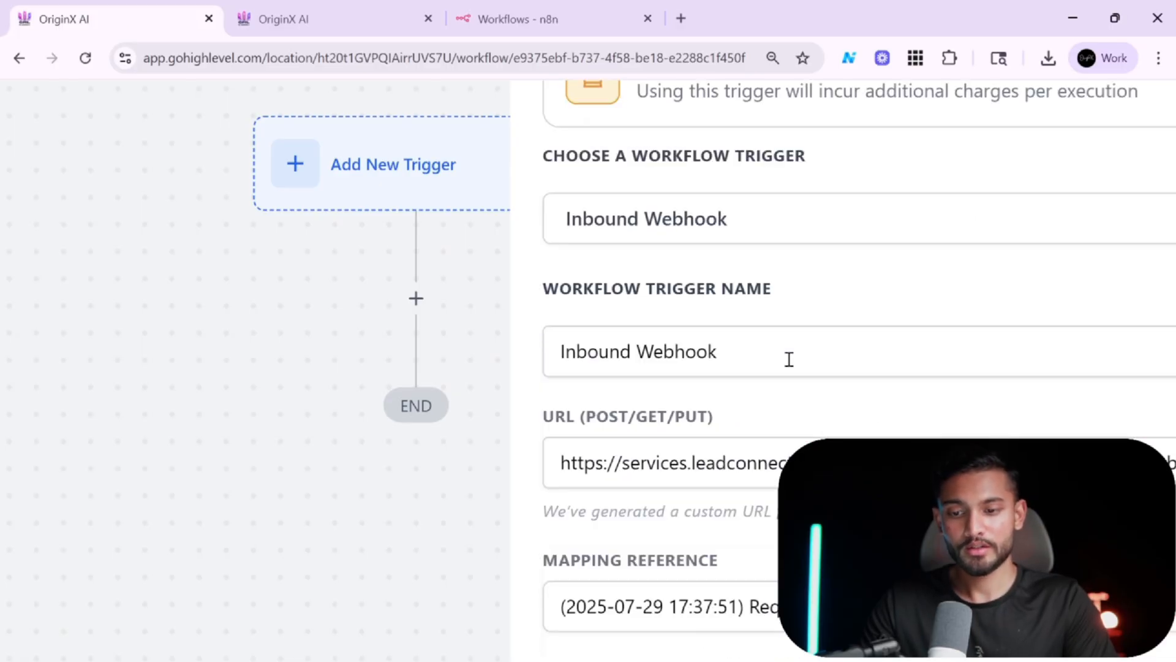
{"action": "scroll", "coordinate": [788, 357], "scroll_direction": "down", "scroll_amount": 5}
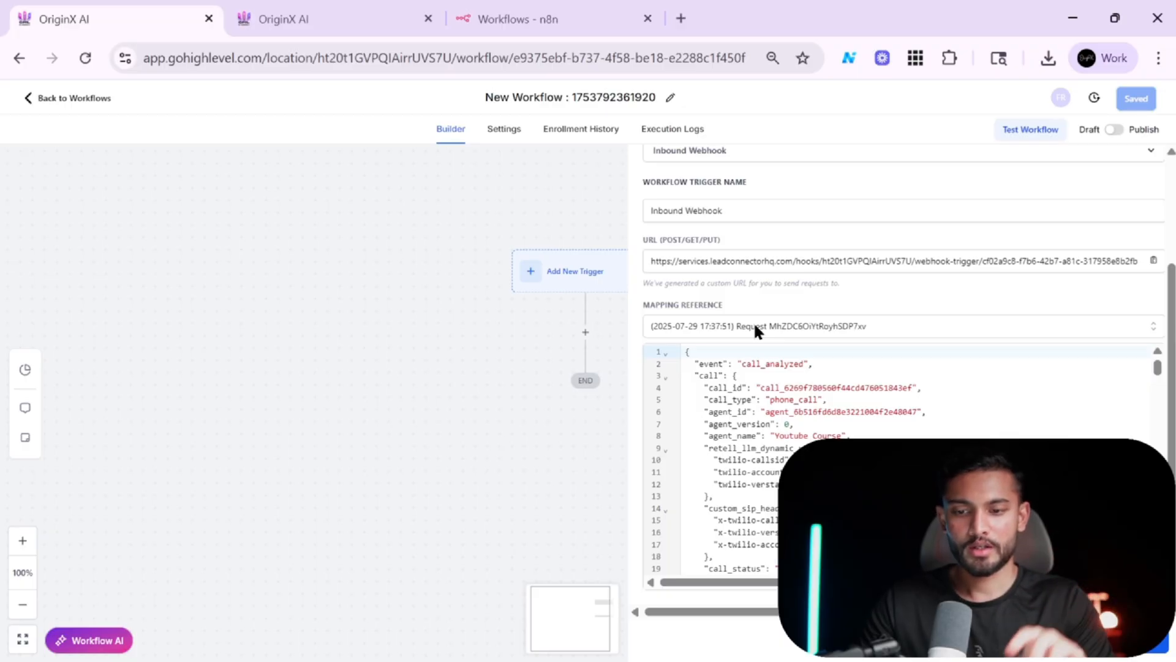
{"action": "scroll", "coordinate": [904, 468], "scroll_direction": "down", "scroll_amount": 6}
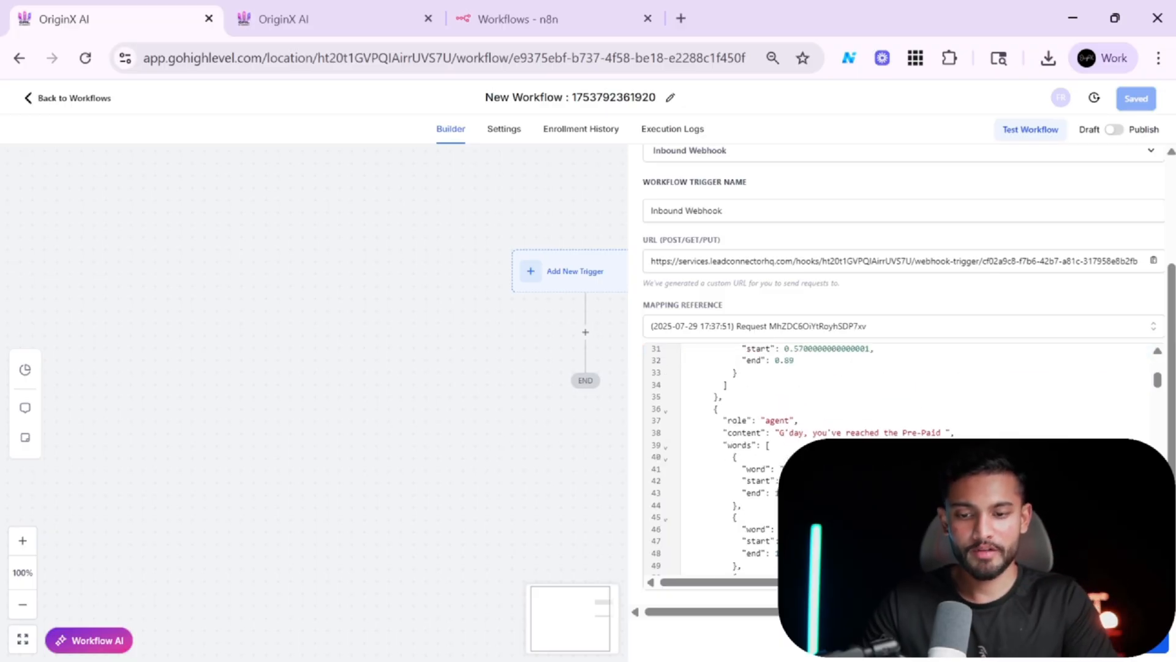
{"action": "scroll", "coordinate": [903, 469], "scroll_direction": "up", "scroll_amount": 6}
{"action": "left_click", "coordinate": [819, 329]}
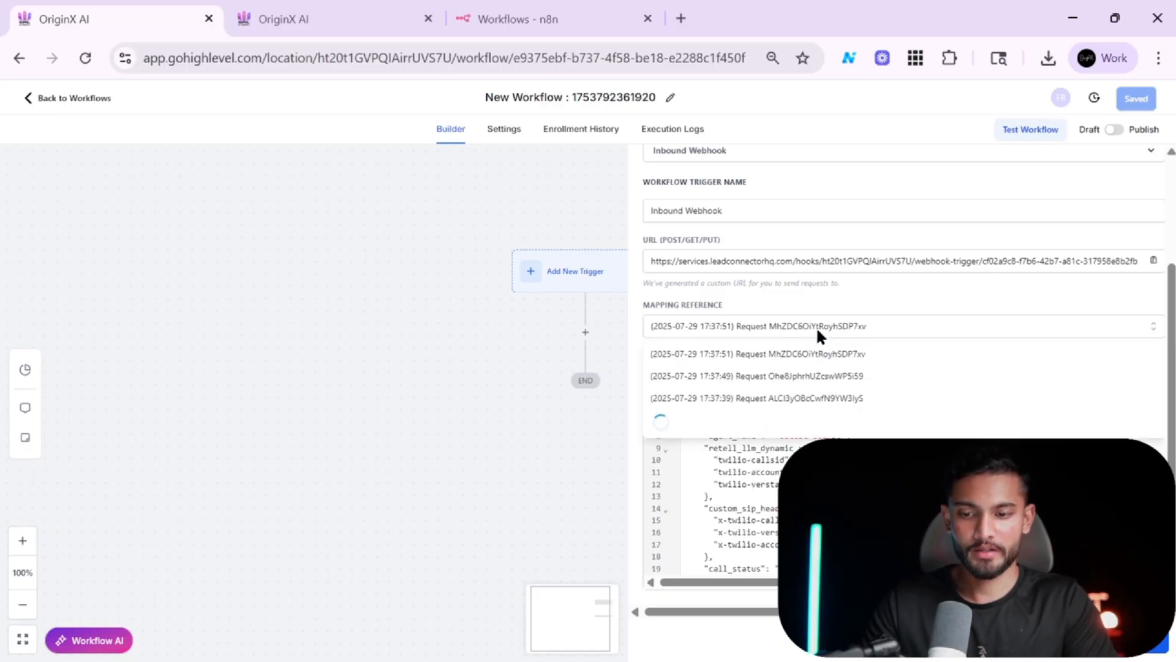
{"action": "left_click", "coordinate": [733, 404]}
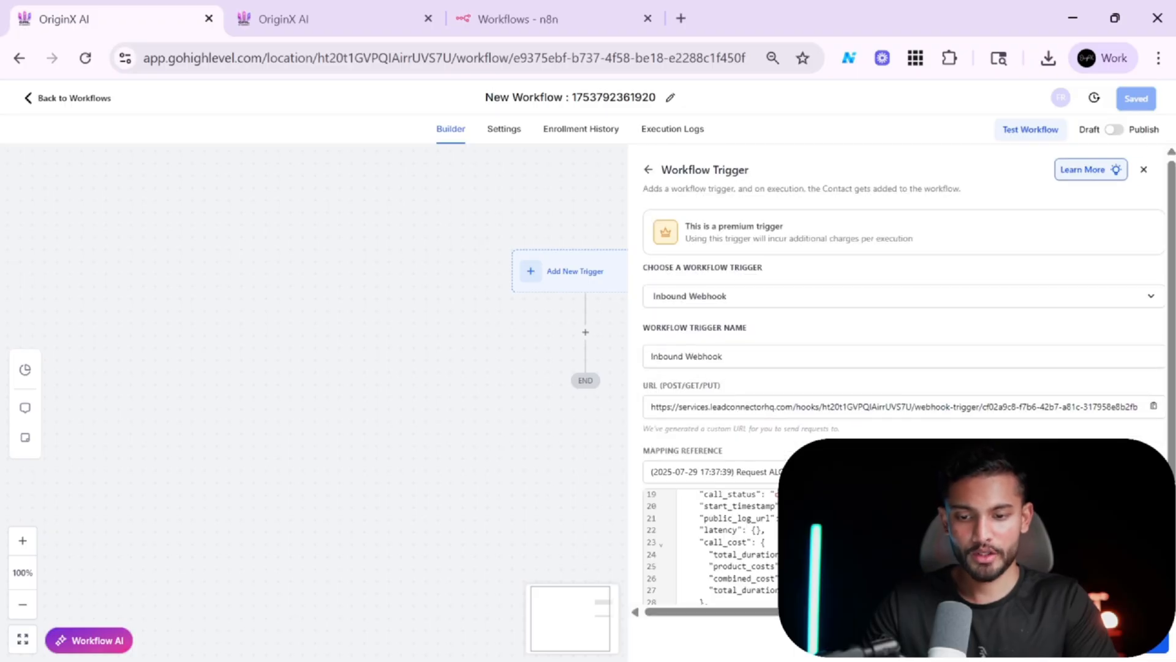
{"action": "scroll", "coordinate": [904, 545], "scroll_direction": "up", "scroll_amount": 3}
{"action": "scroll", "coordinate": [904, 545], "scroll_direction": "down", "scroll_amount": 8}
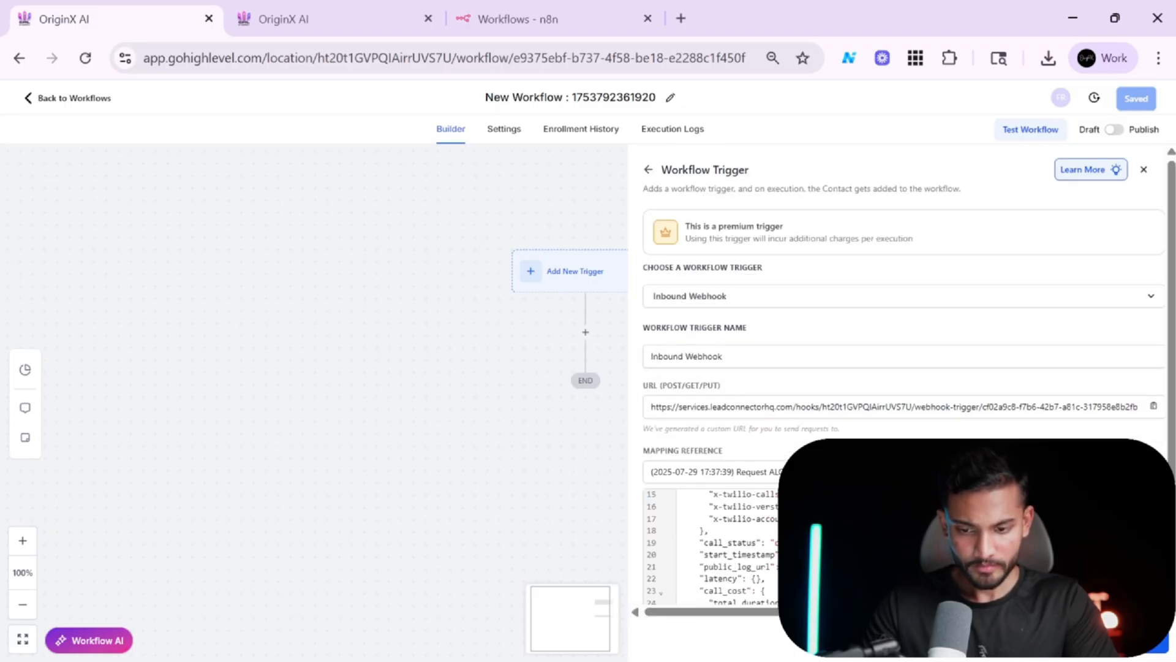
{"action": "scroll", "coordinate": [903, 545], "scroll_direction": "up", "scroll_amount": 5}
{"action": "scroll", "coordinate": [711, 545], "scroll_direction": "up", "scroll_amount": 5}
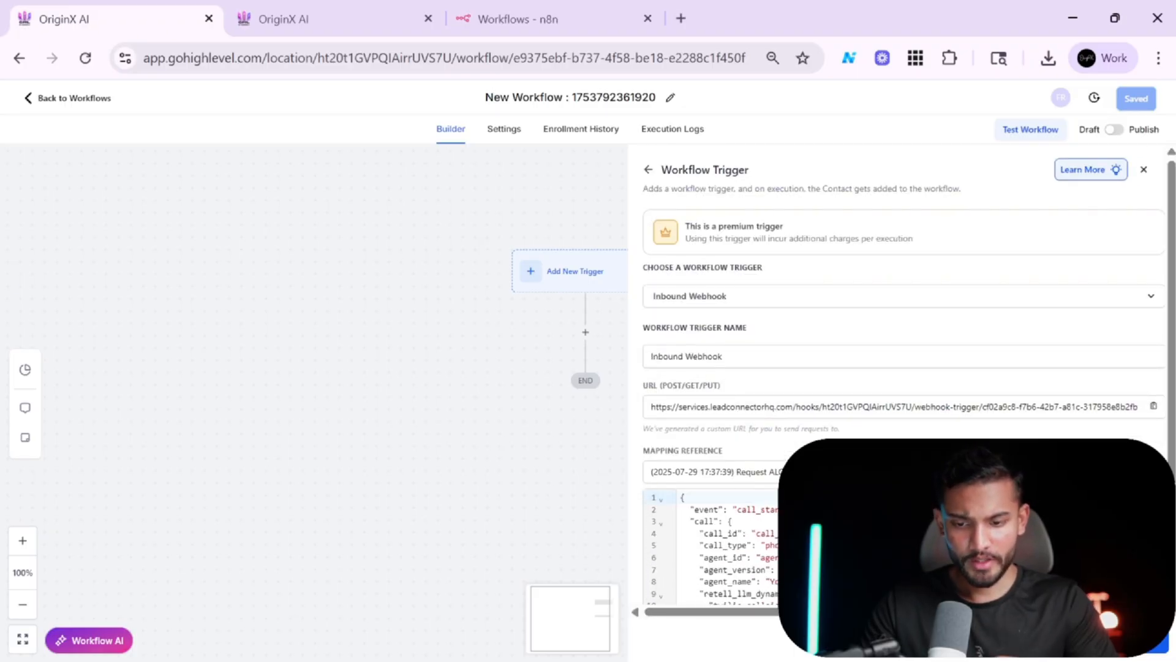
{"action": "scroll", "coordinate": [711, 546], "scroll_direction": "down", "scroll_amount": 4}
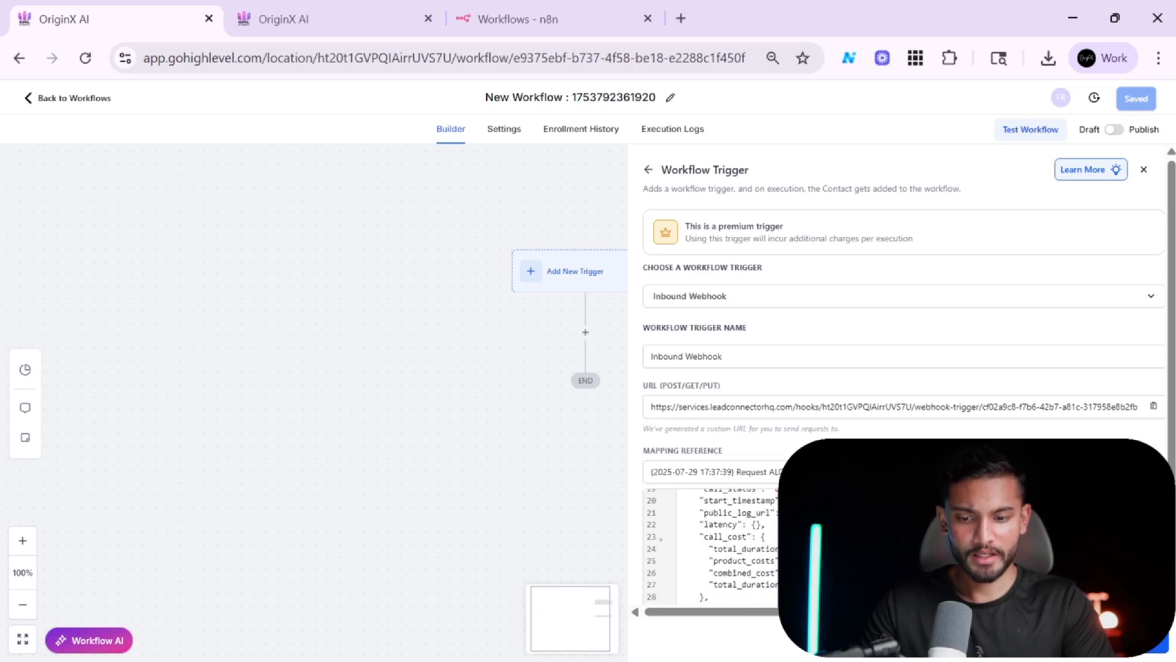
{"action": "scroll", "coordinate": [711, 546], "scroll_direction": "down", "scroll_amount": 5}
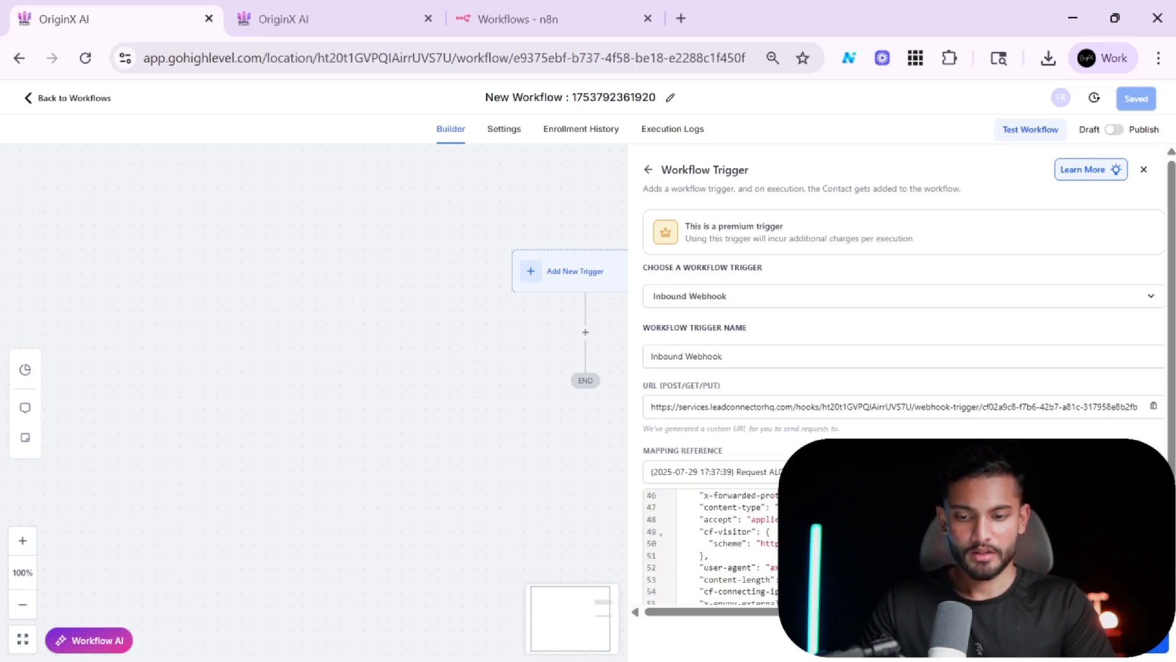
Set the trigger's mapping reference to the 17:37:51 sample request.
{"action": "left_click", "coordinate": [903, 472]}
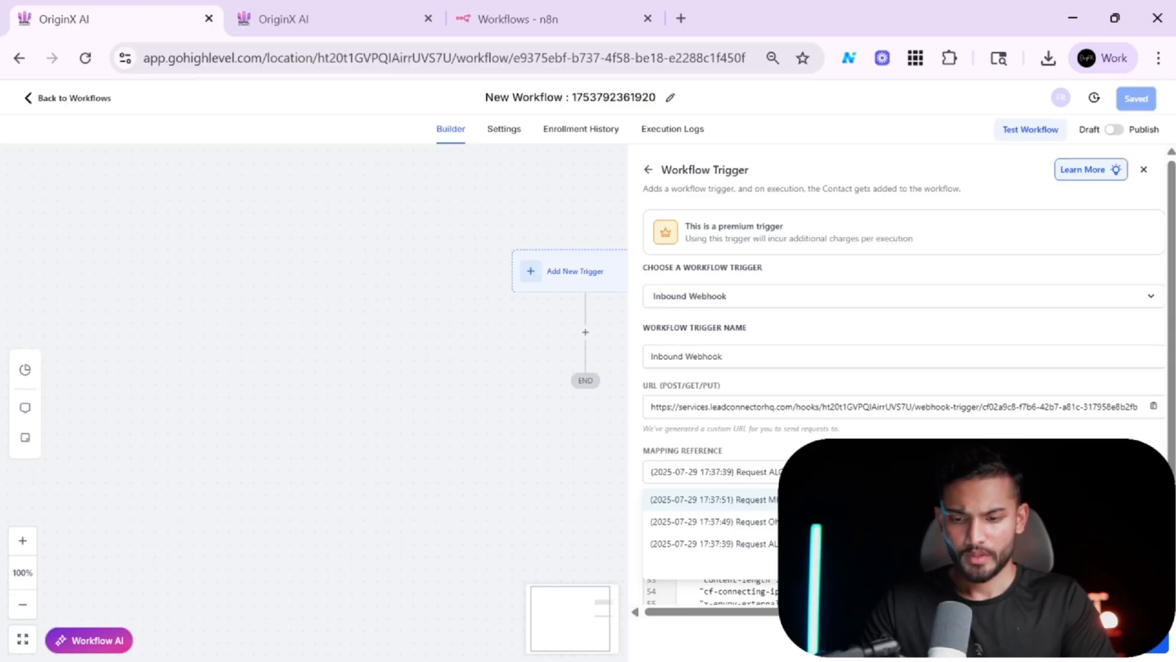
{"action": "scroll", "coordinate": [861, 436], "scroll_direction": "down", "scroll_amount": 1}
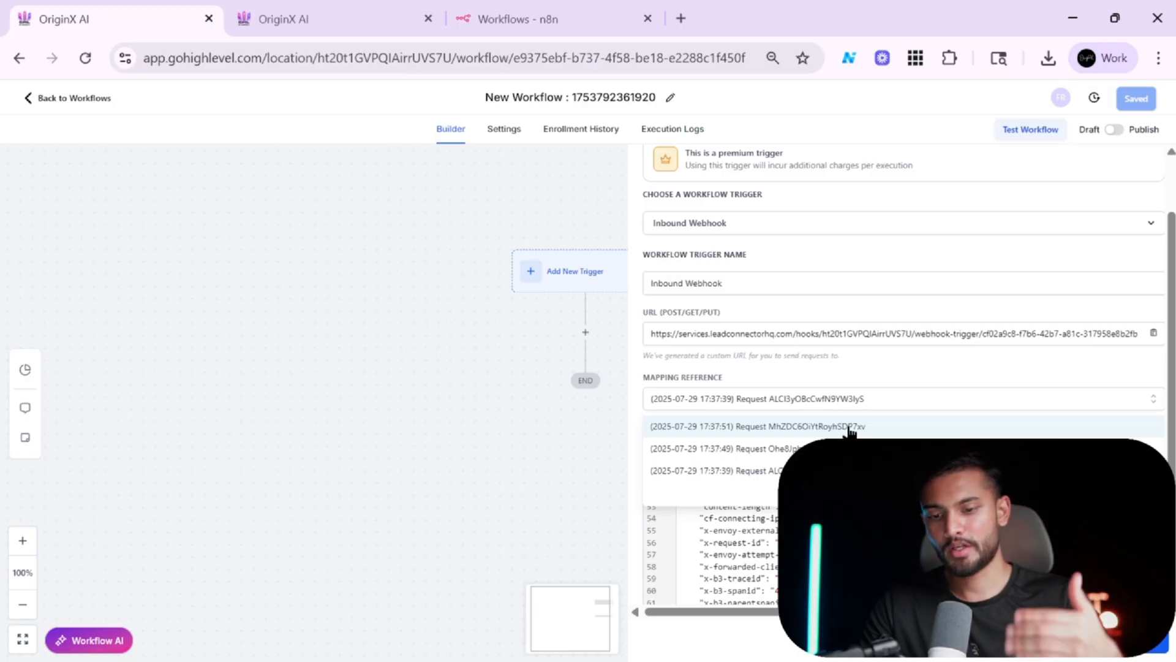
{"action": "left_click", "coordinate": [848, 427]}
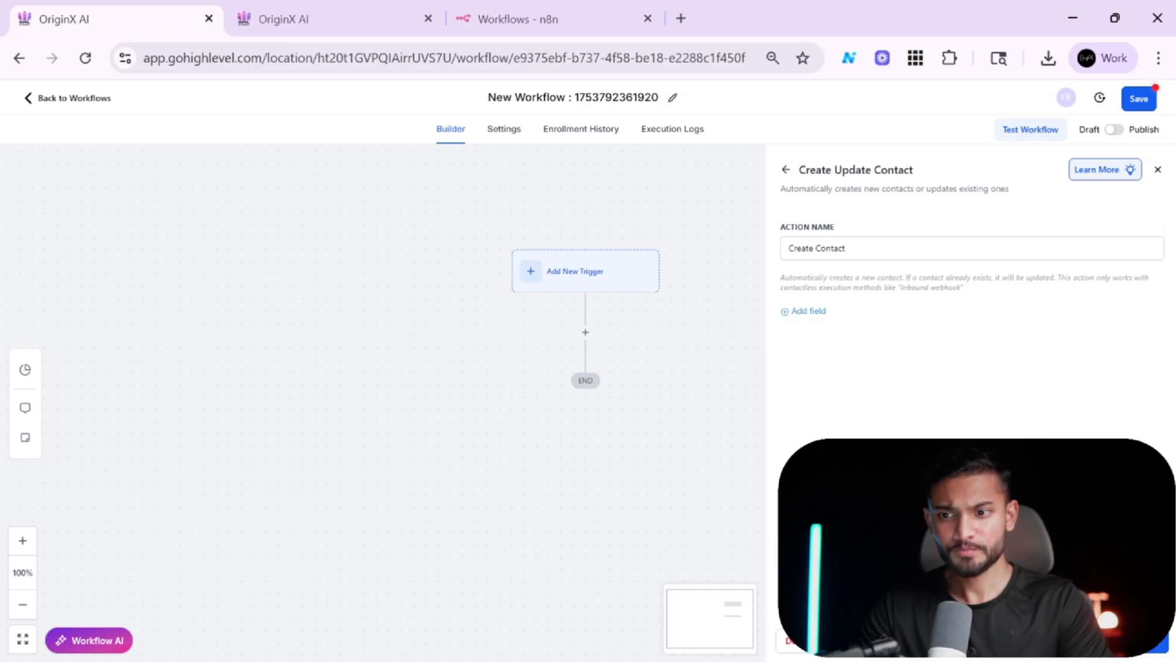
Open the Youtube Course workflow in n8n and return to the workflow builder.
{"action": "left_click", "coordinate": [582, 9]}
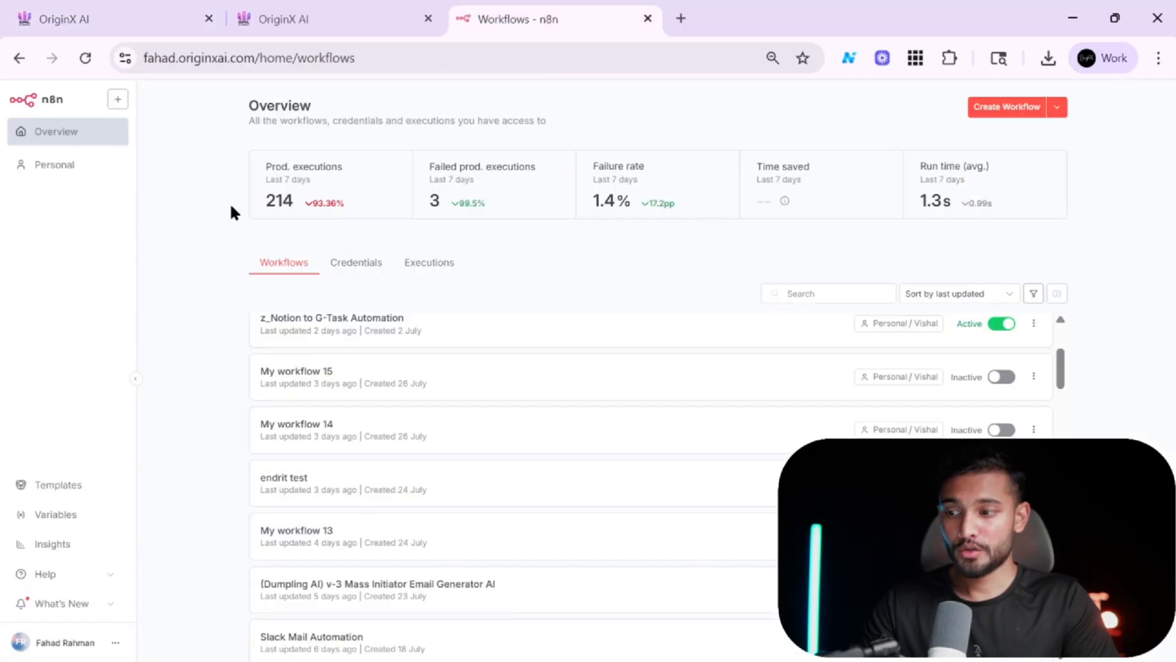
{"action": "scroll", "coordinate": [452, 390], "scroll_direction": "up", "scroll_amount": 3}
{"action": "left_click", "coordinate": [81, 170]}
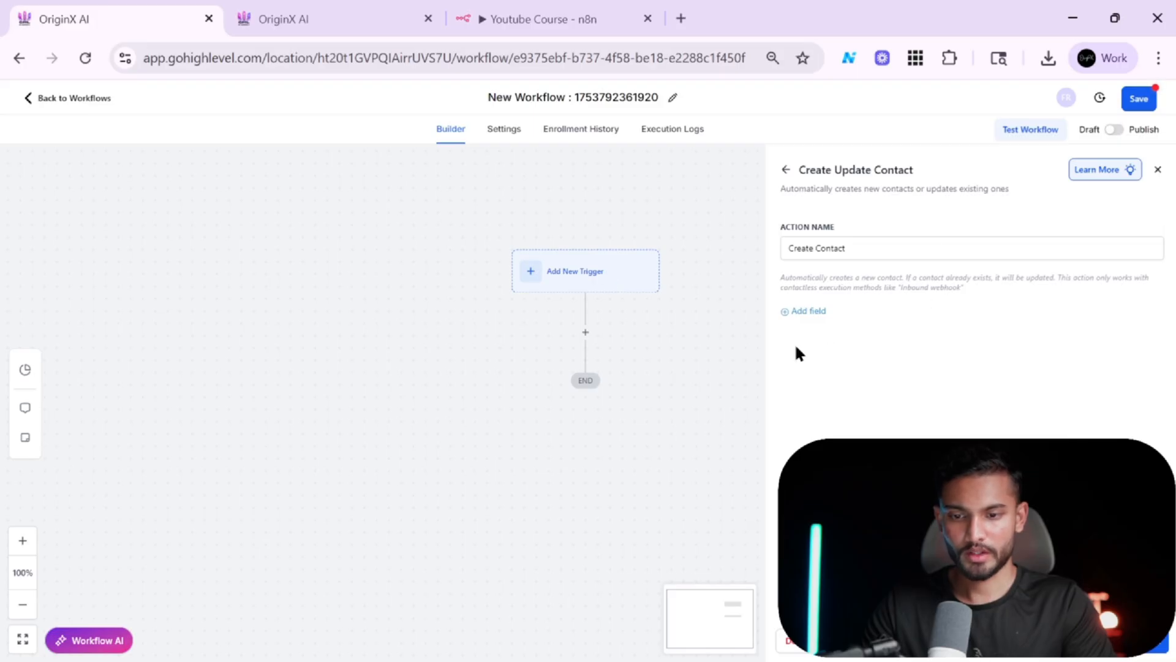
Add a Phone field to the Create Contact action, mapped to the inbound webhook's call From_number value.
{"action": "left_click", "coordinate": [808, 313]}
{"action": "left_click", "coordinate": [924, 306]}
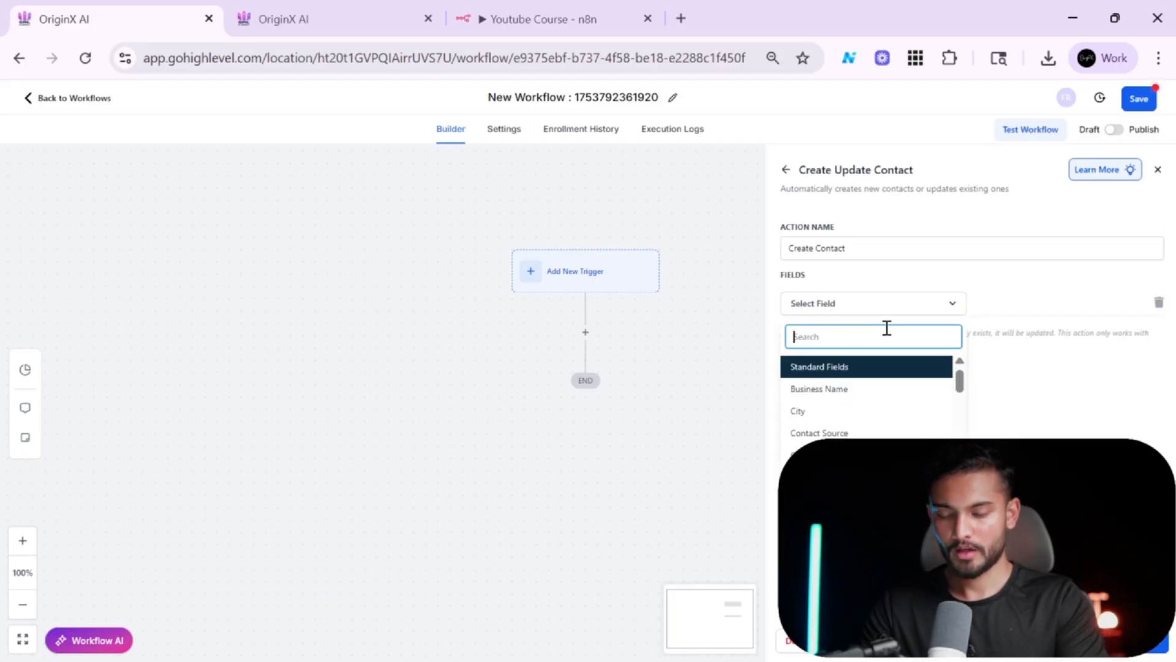
{"action": "type", "text": "ph"}
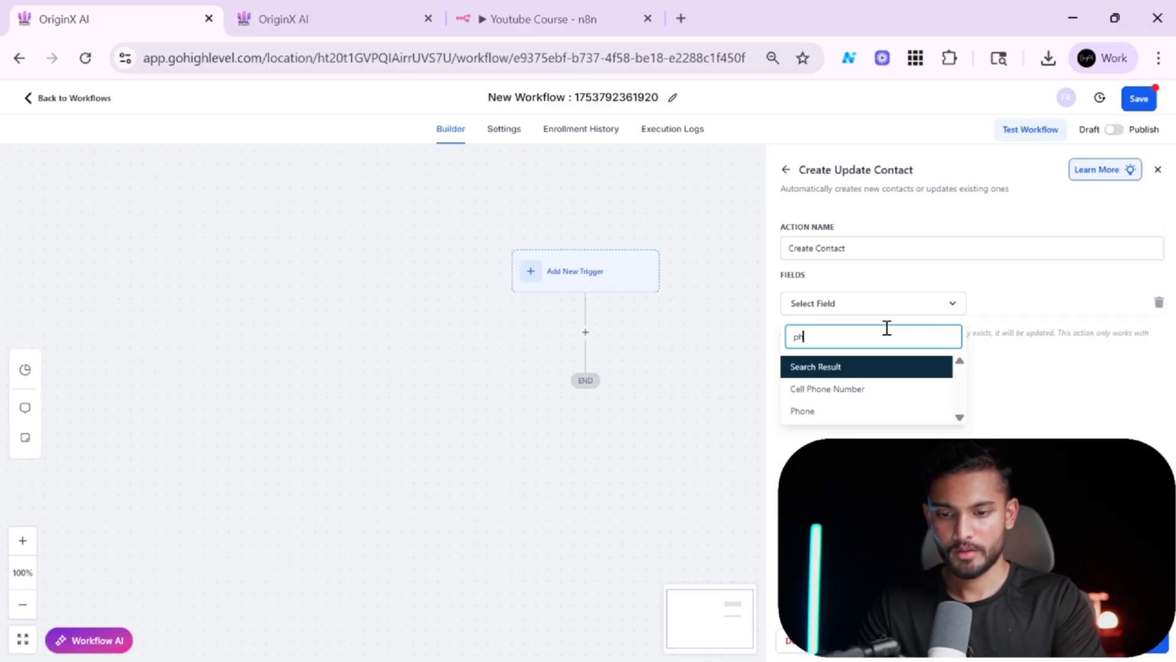
{"action": "type", "text": "o"}
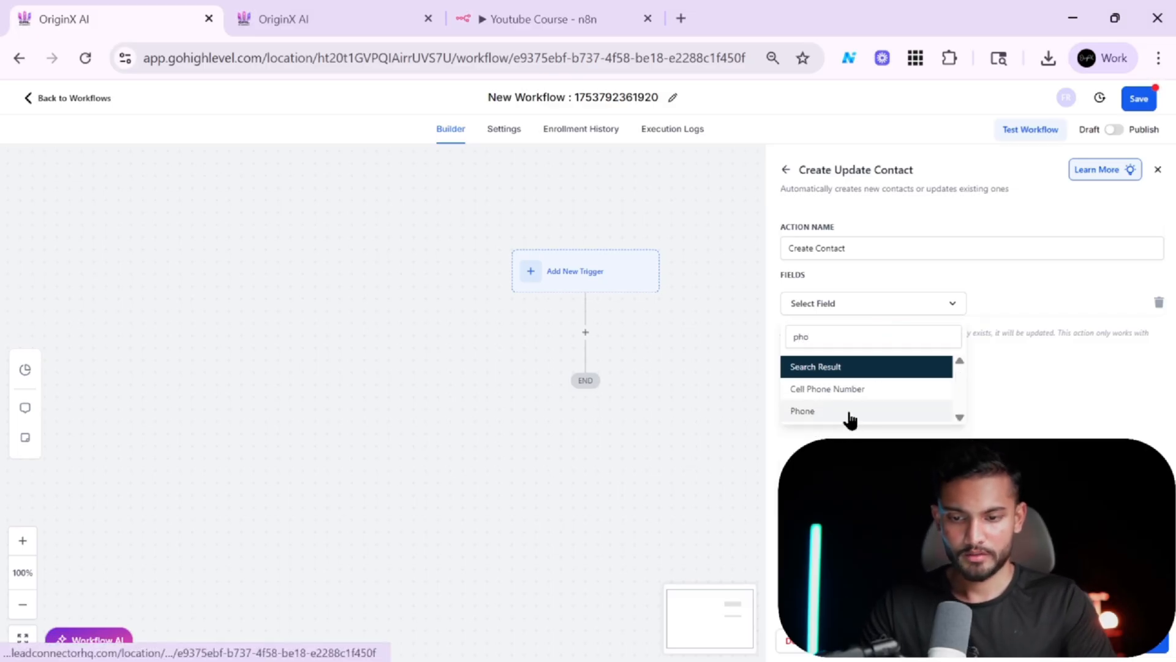
{"action": "left_click", "coordinate": [847, 415]}
{"action": "left_click", "coordinate": [1112, 304]}
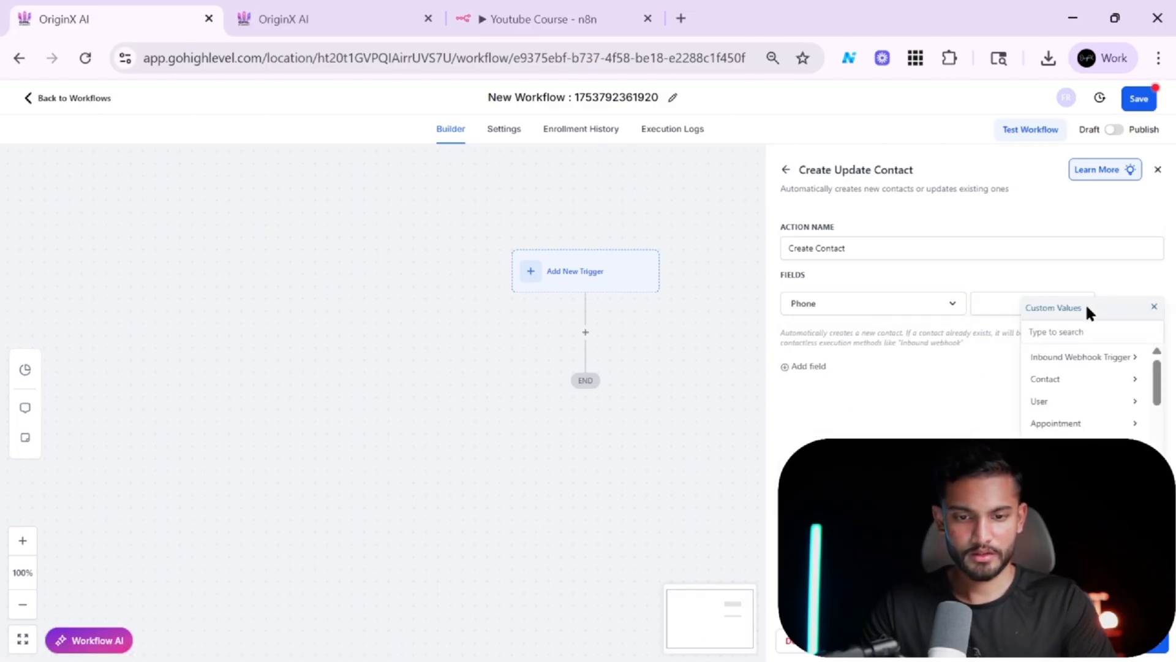
{"action": "left_click", "coordinate": [1116, 361]}
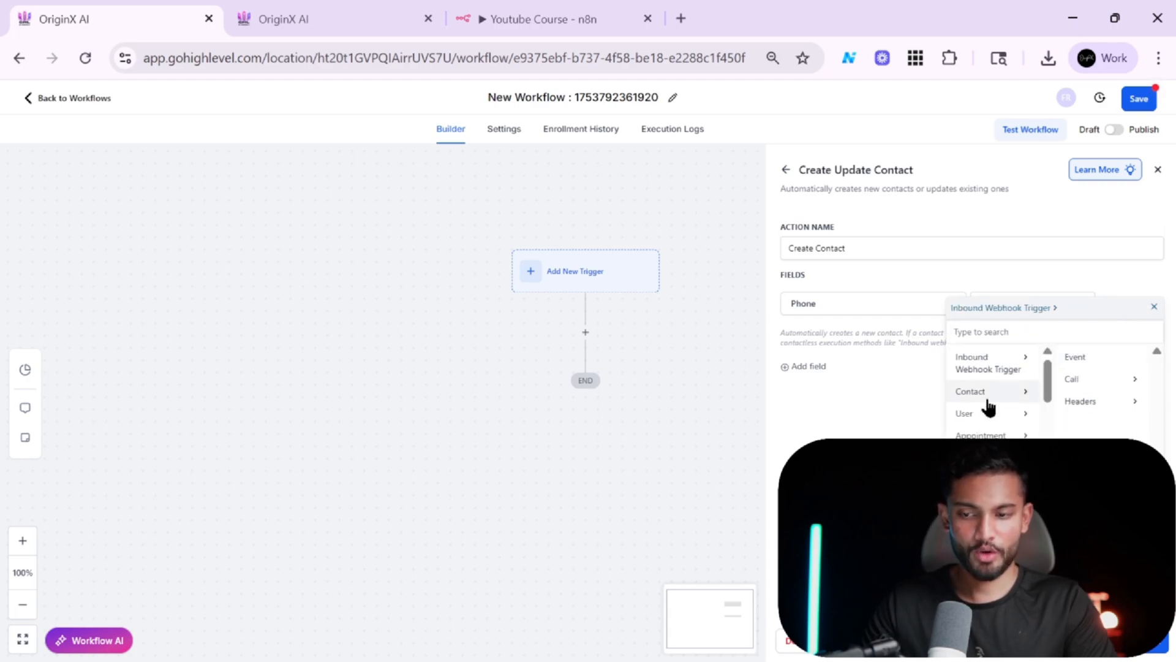
{"action": "left_click", "coordinate": [1113, 380]}
{"action": "scroll", "coordinate": [1103, 395], "scroll_direction": "down", "scroll_amount": 5}
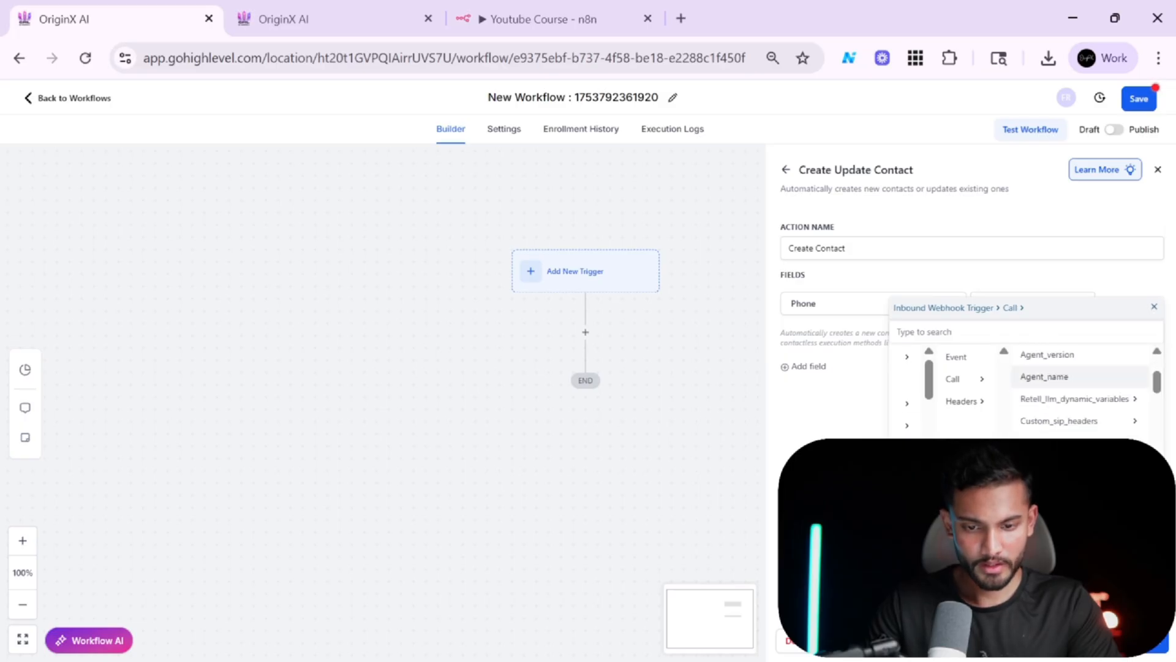
{"action": "scroll", "coordinate": [1032, 423], "scroll_direction": "down", "scroll_amount": 6}
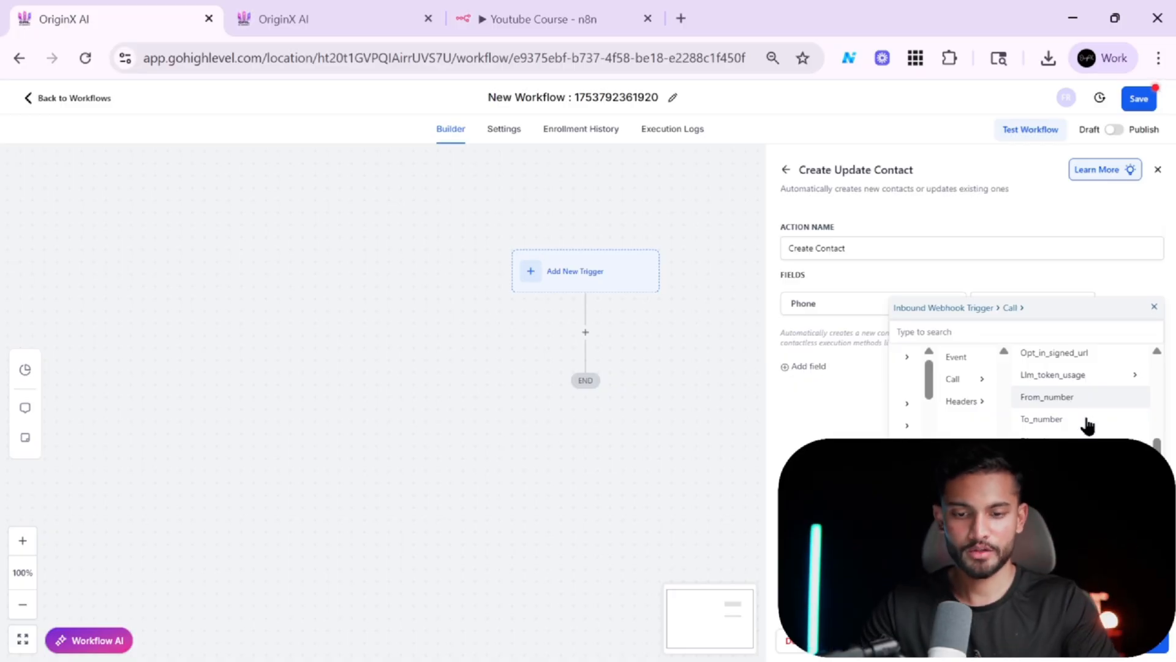
{"action": "left_click", "coordinate": [1071, 402]}
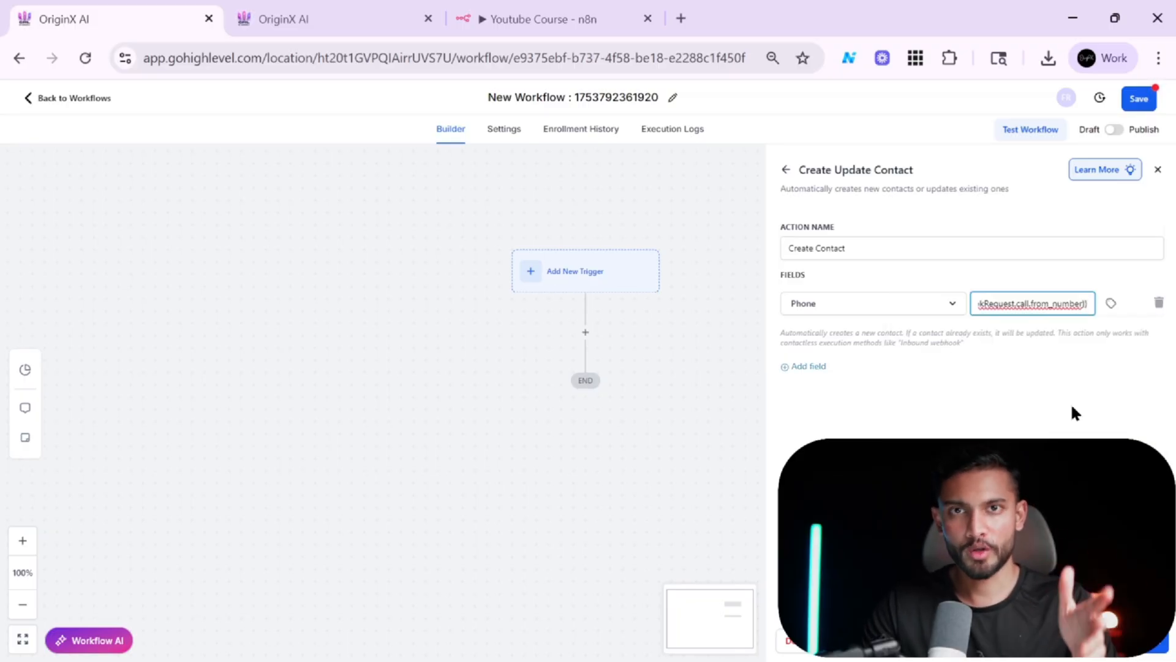
Save the Create Contact action with its Phone field mapping.
{"action": "left_click", "coordinate": [1131, 641]}
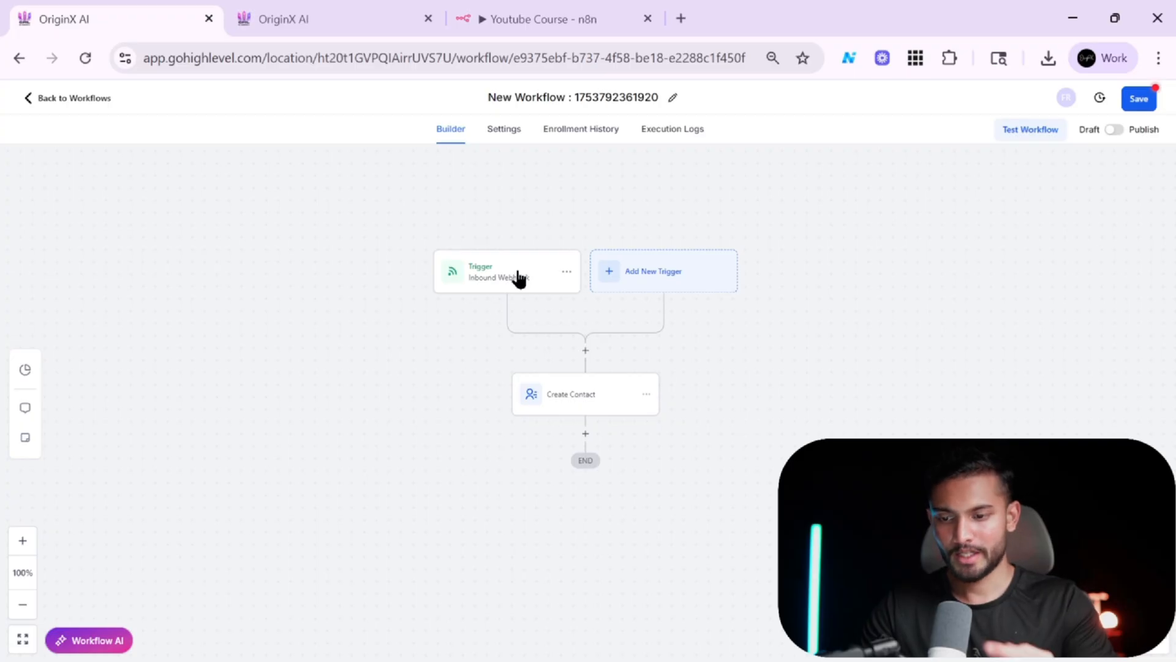
{"action": "scroll", "coordinate": [666, 434], "scroll_direction": "down", "scroll_amount": 1}
{"action": "scroll", "coordinate": [666, 434], "scroll_direction": "up", "scroll_amount": 1}
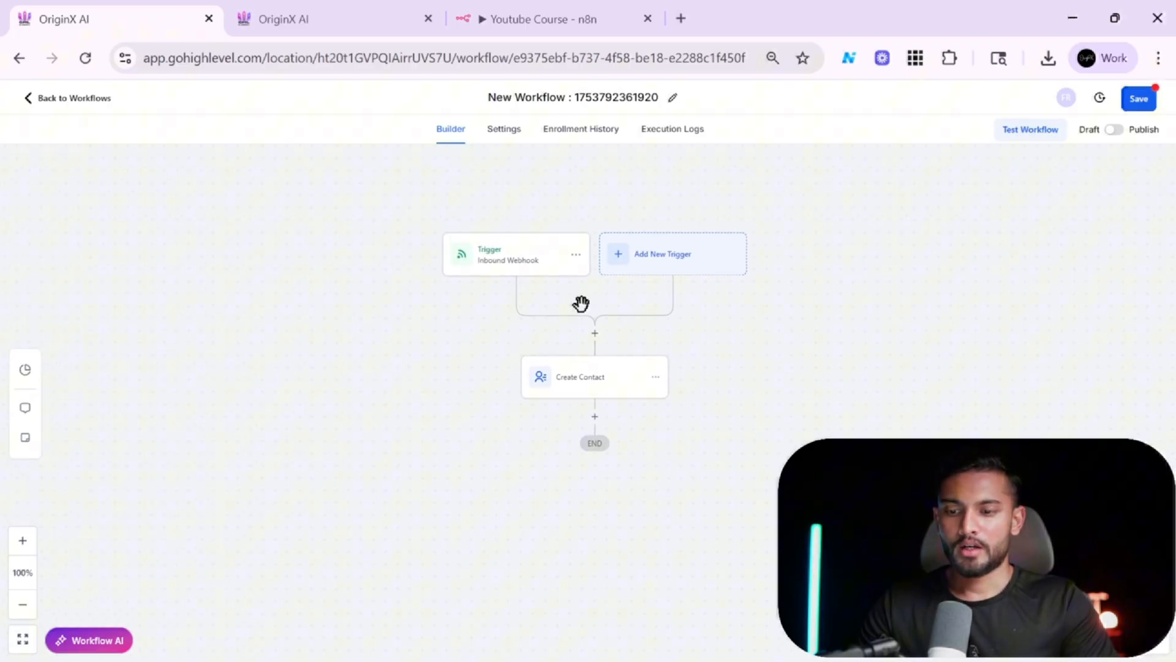
Insert an If/Else condition action between the Inbound Webhook trigger and Create Contact.
{"action": "left_click", "coordinate": [593, 336]}
{"action": "type", "text": "f"}
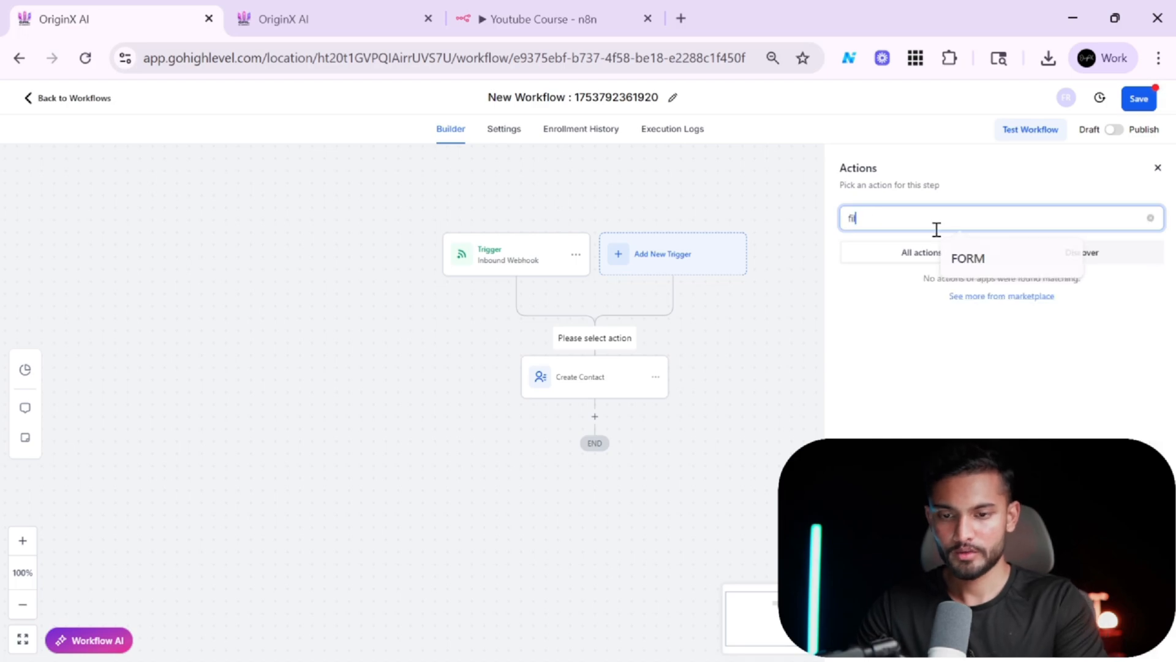
{"action": "key", "text": "BackSpace"}
{"action": "type", "text": "if"}
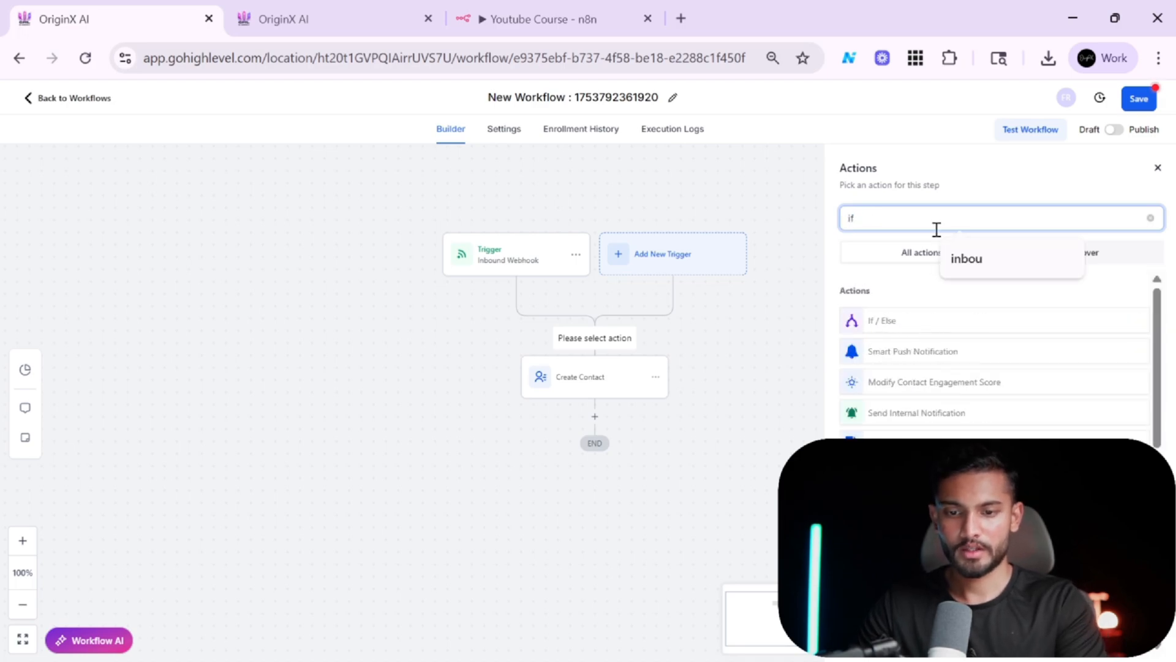
{"action": "left_click", "coordinate": [909, 323]}
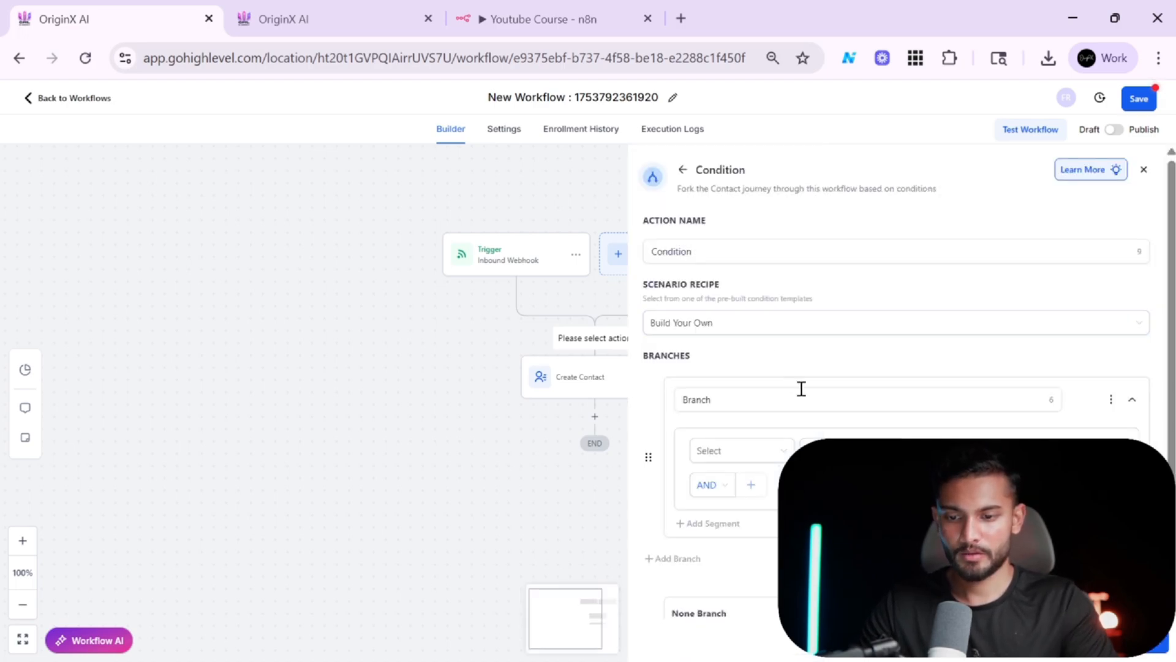
Set the condition's branch to check that the inbound webhook event is call_analyzed, and save the condition.
{"action": "left_click", "coordinate": [801, 393]}
{"action": "double_click", "coordinate": [801, 394]}
{"action": "left_click", "coordinate": [778, 454]}
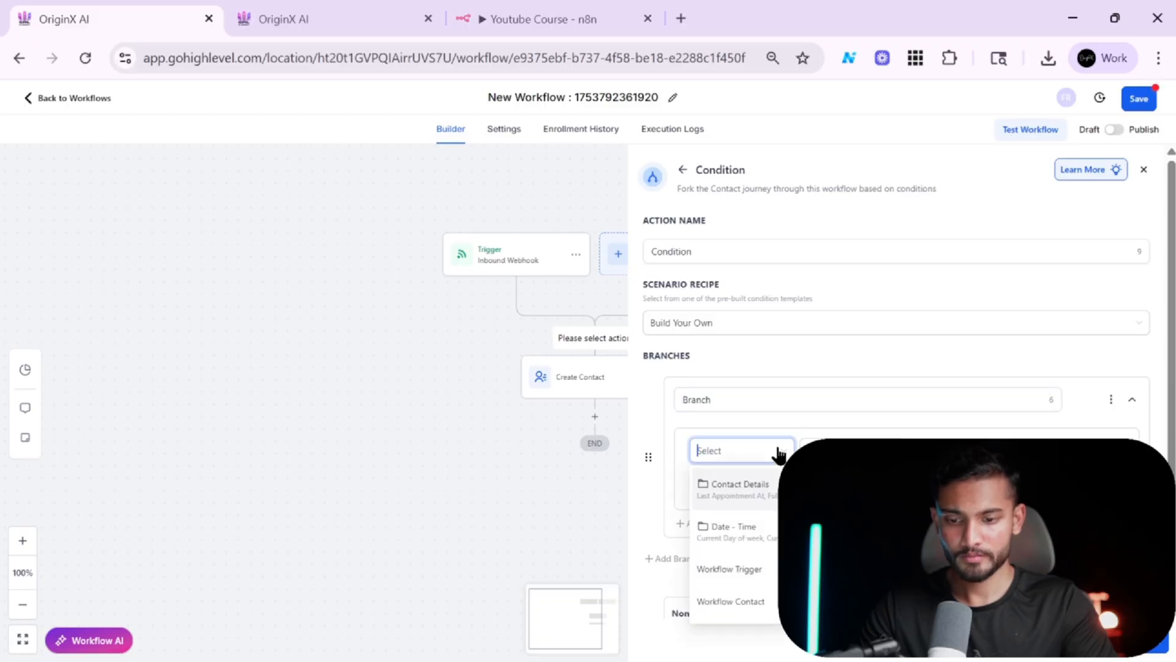
{"action": "scroll", "coordinate": [778, 453], "scroll_direction": "down", "scroll_amount": 3}
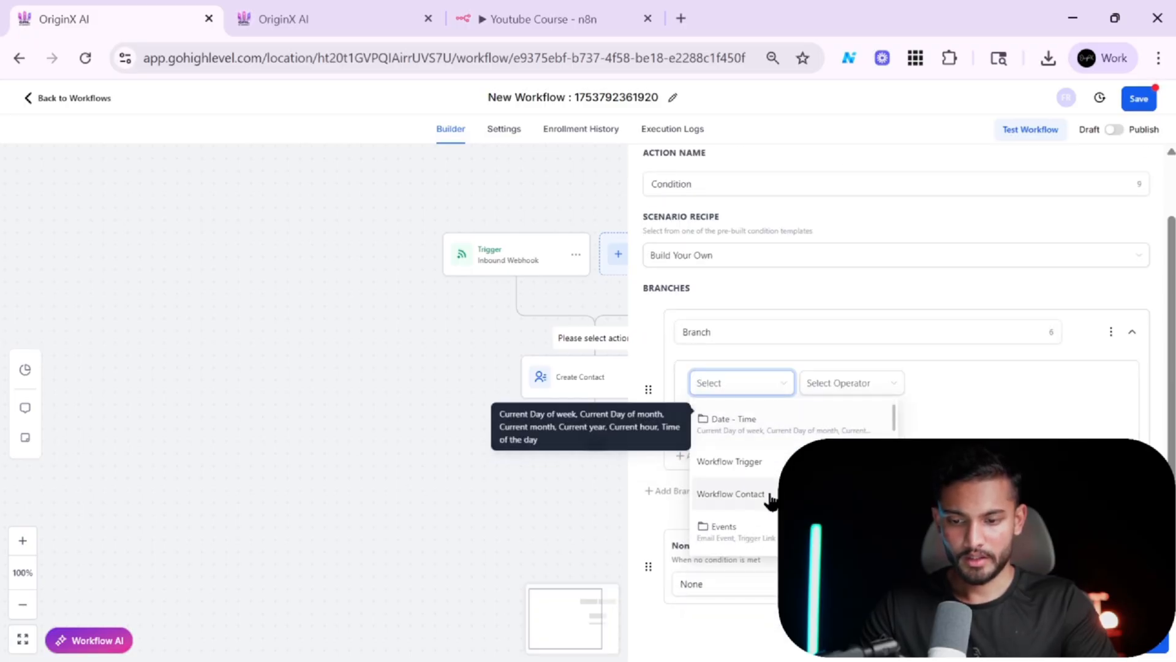
{"action": "scroll", "coordinate": [770, 502], "scroll_direction": "down", "scroll_amount": 3}
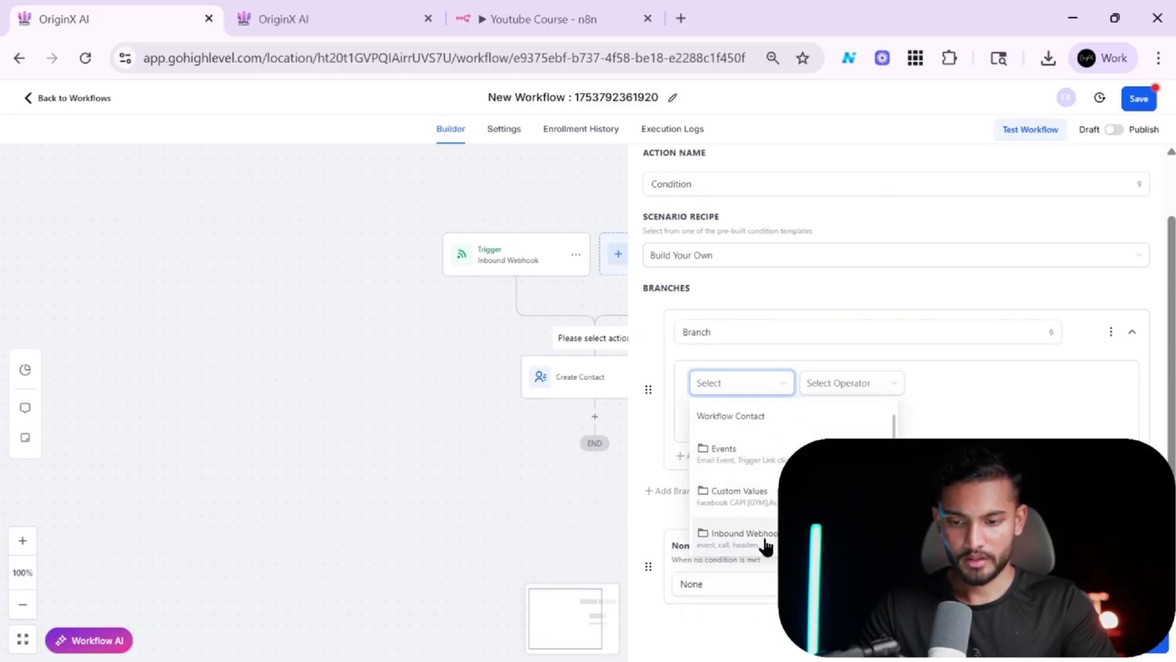
{"action": "left_click", "coordinate": [765, 542]}
{"action": "left_click", "coordinate": [755, 429]}
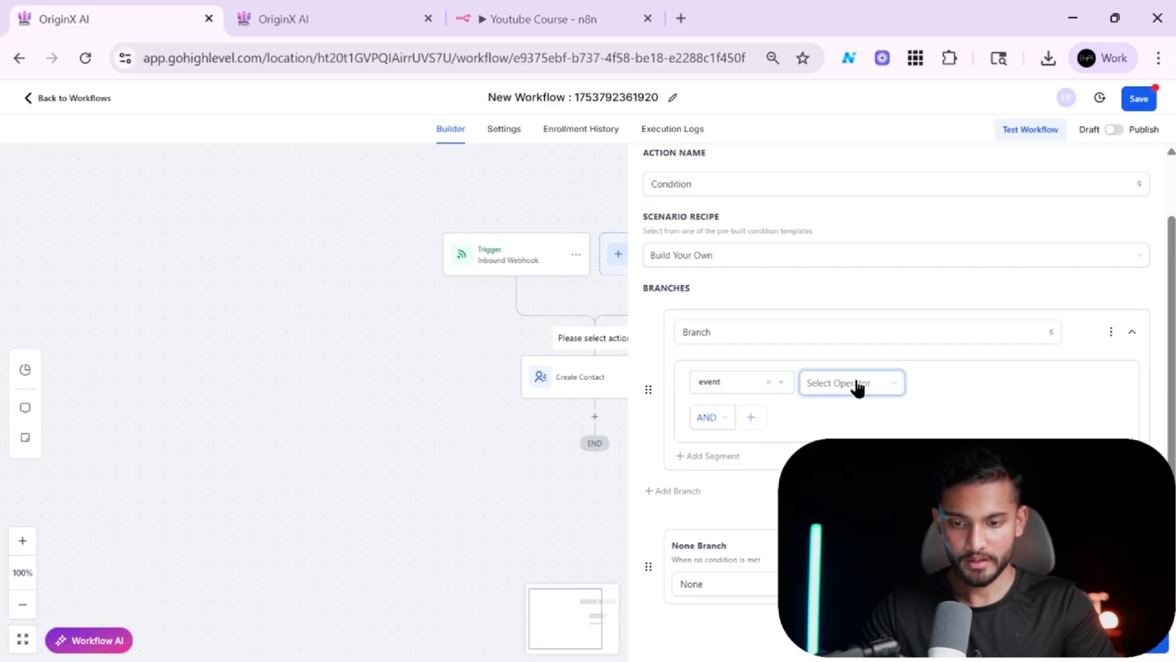
{"action": "left_click", "coordinate": [827, 412]}
{"action": "left_click", "coordinate": [942, 381]}
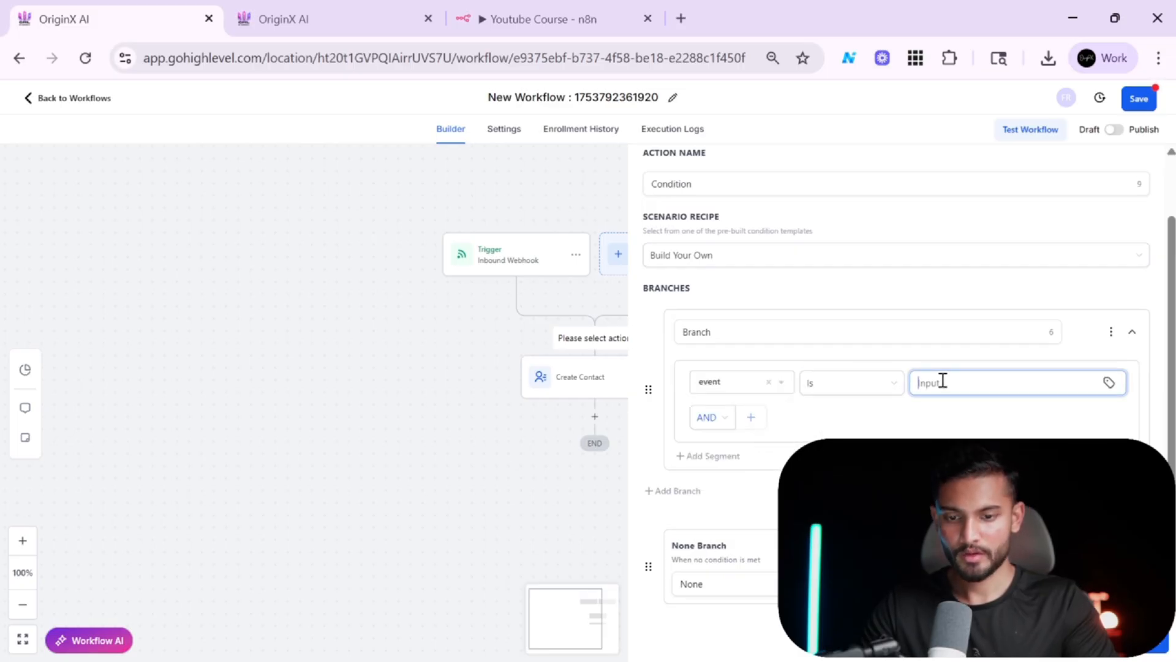
{"action": "type", "text": "call_"}
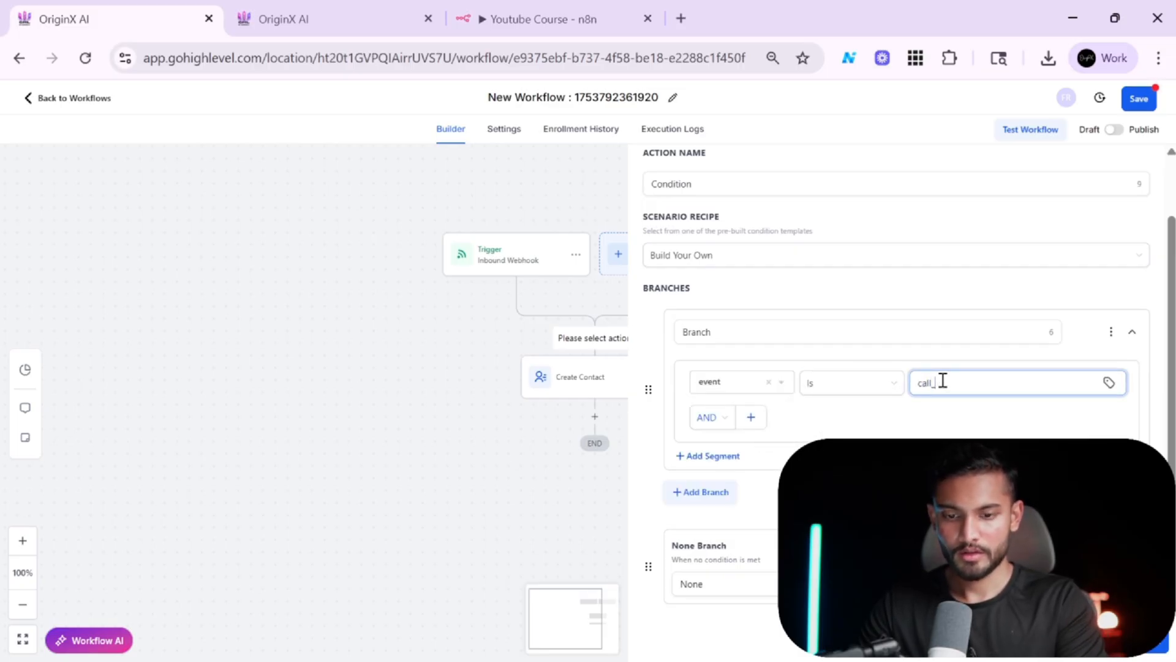
{"action": "type", "text": "anal"}
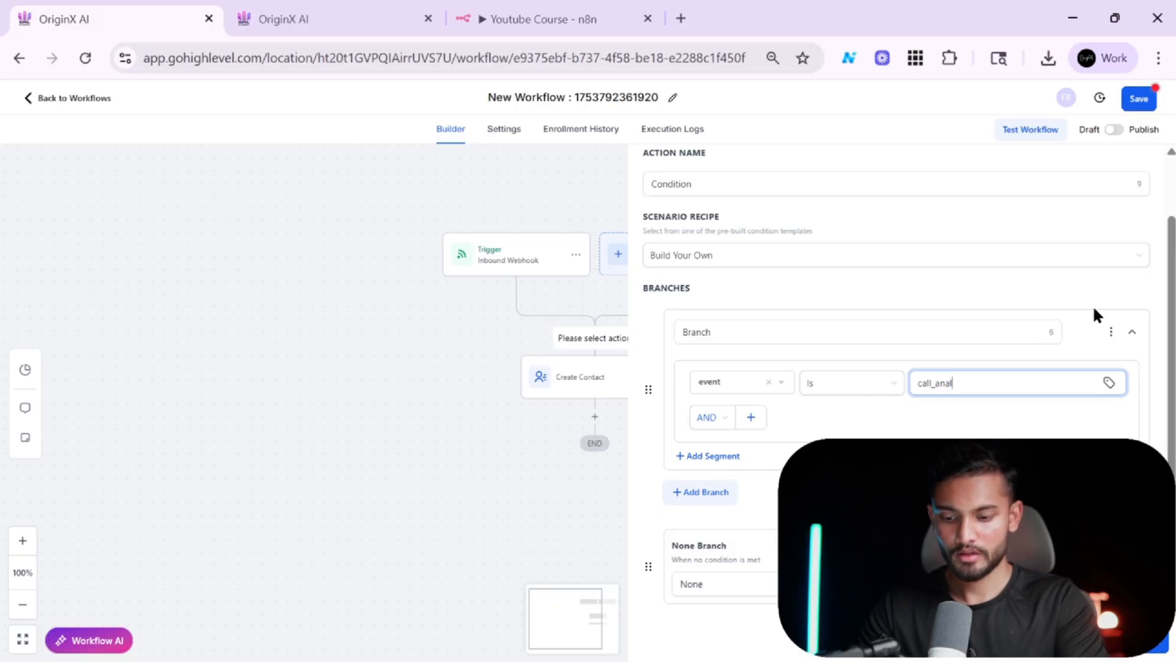
{"action": "type", "text": "yzed"}
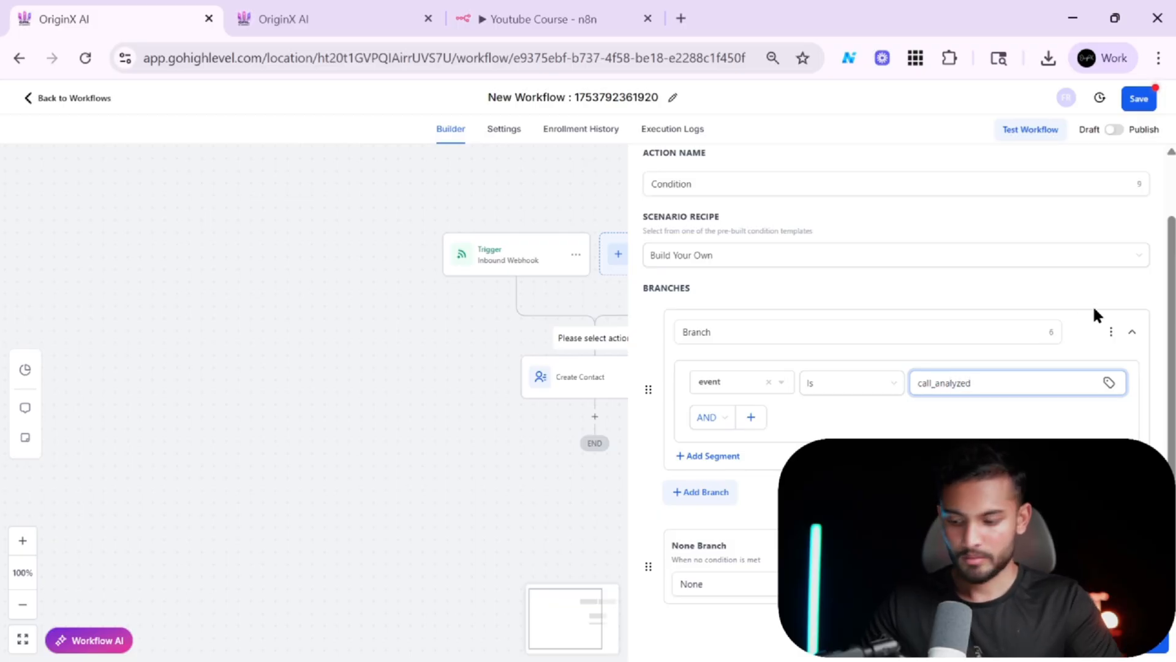
{"action": "key", "text": "ctrl+a"}
{"action": "left_click", "coordinate": [1115, 644]}
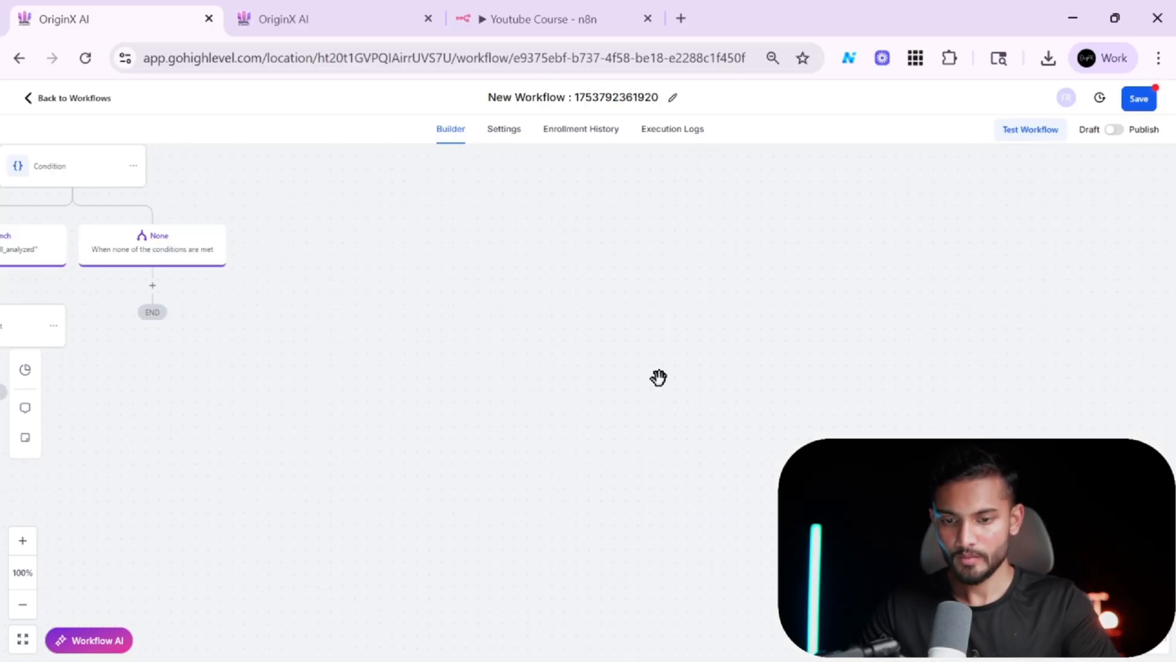
Review the trigger and condition settings, then save the workflow.
{"action": "scroll", "coordinate": [357, 258], "scroll_direction": "left", "scroll_amount": 5}
{"action": "scroll", "coordinate": [358, 258], "scroll_direction": "up", "scroll_amount": 3}
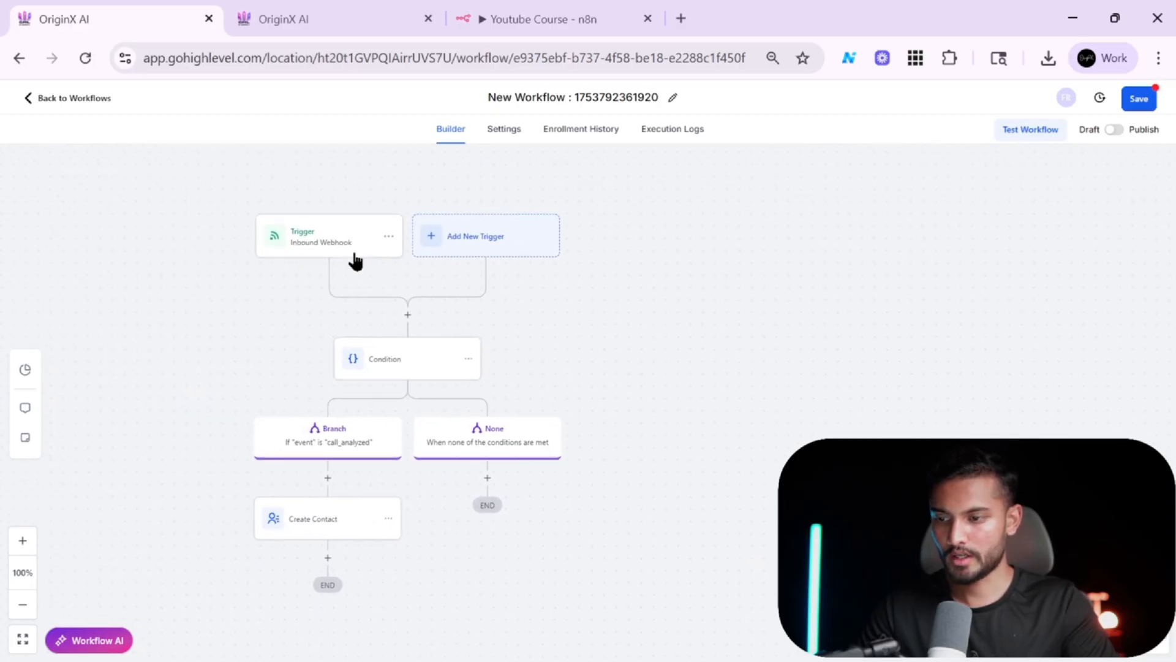
{"action": "left_click", "coordinate": [343, 245]}
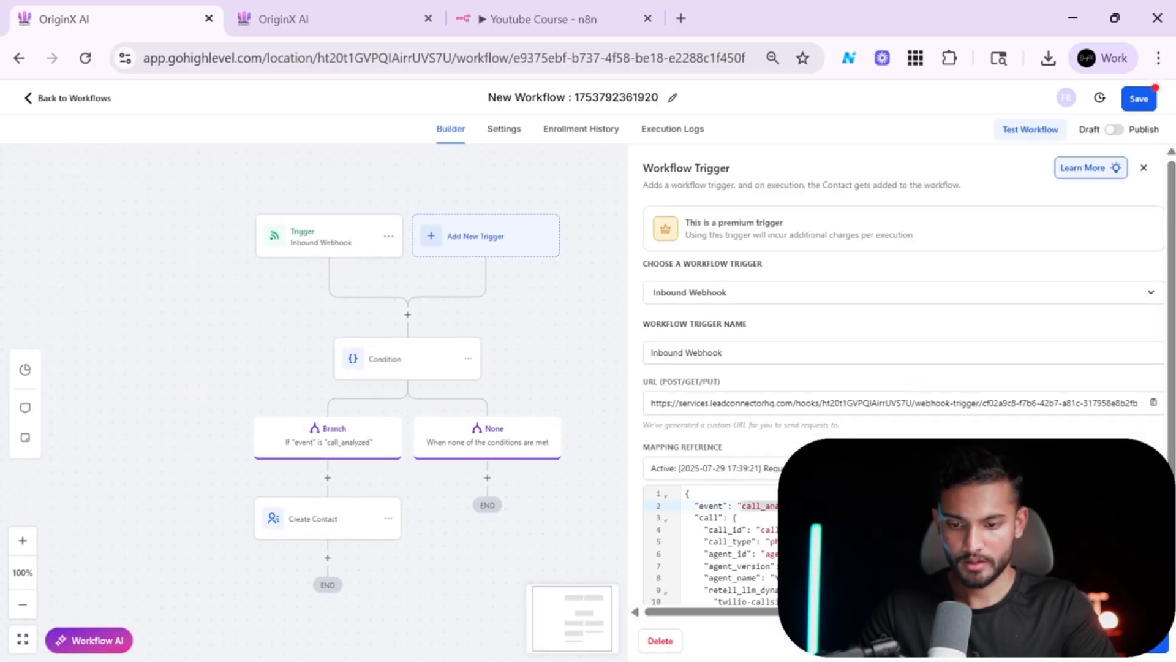
{"action": "left_click", "coordinate": [385, 362]}
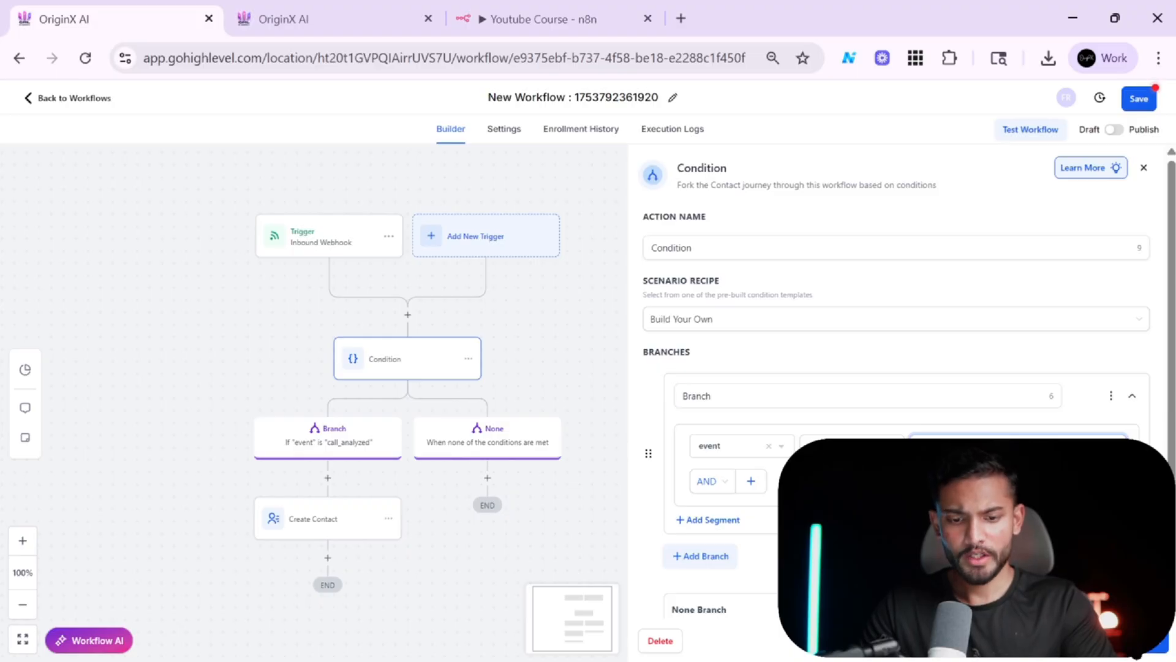
{"action": "left_click", "coordinate": [1135, 647]}
{"action": "left_click_drag", "start_coordinate": [815, 551], "coordinate": [1030, 516]}
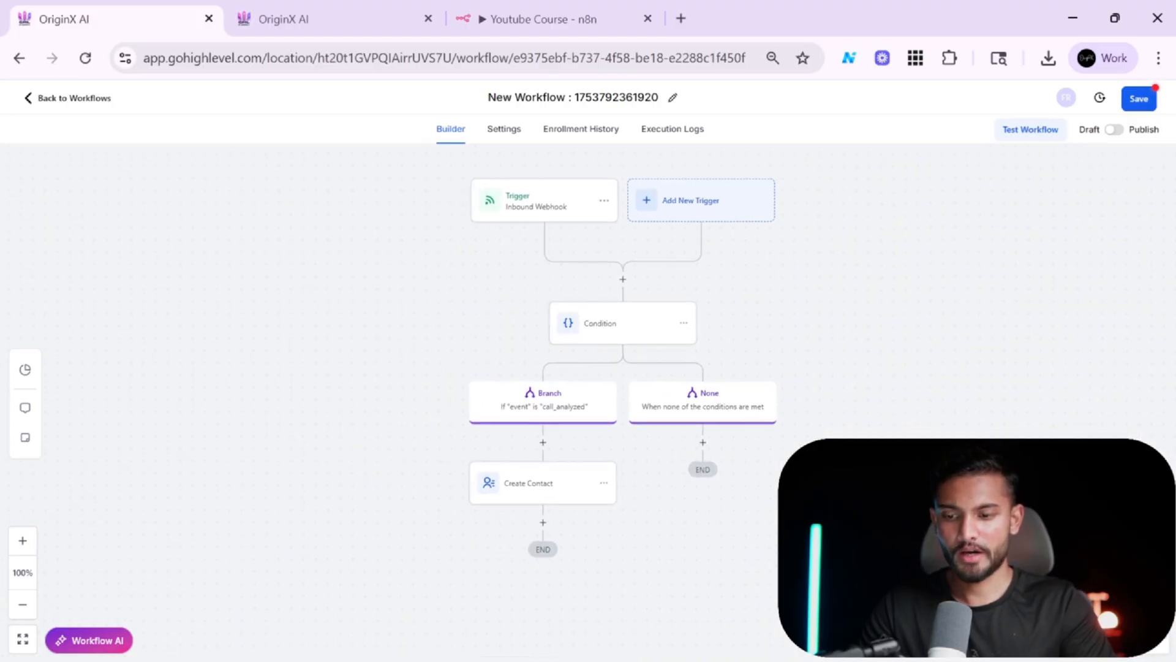
{"action": "scroll", "coordinate": [1005, 527], "scroll_direction": "down", "scroll_amount": 1}
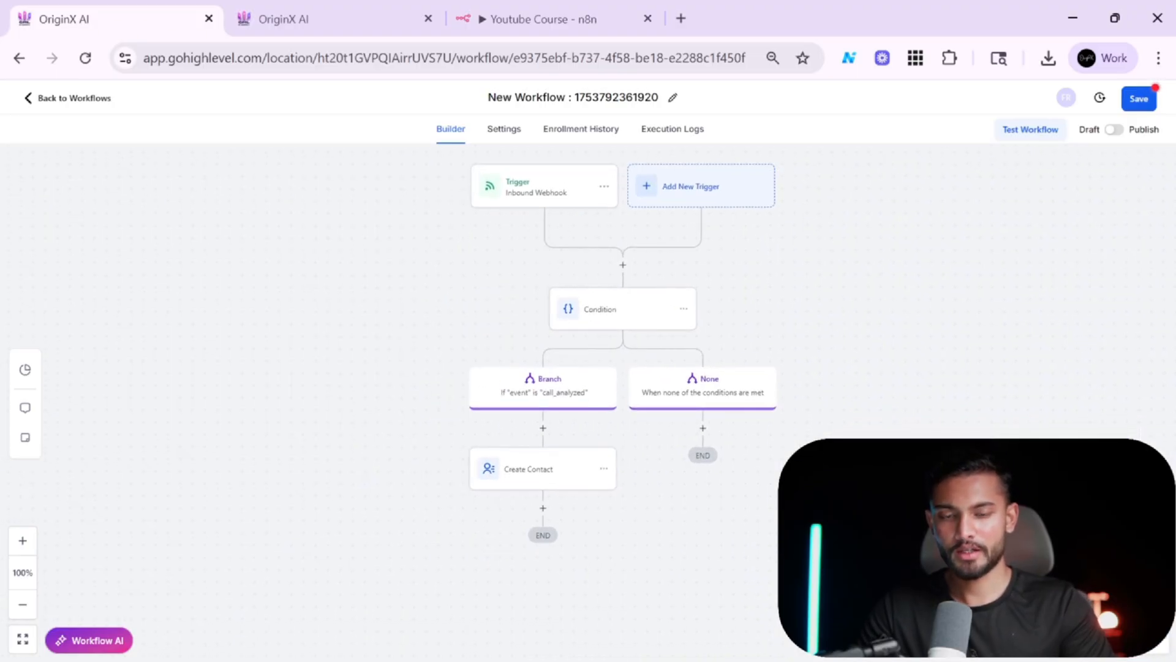
{"action": "left_click", "coordinate": [1135, 100]}
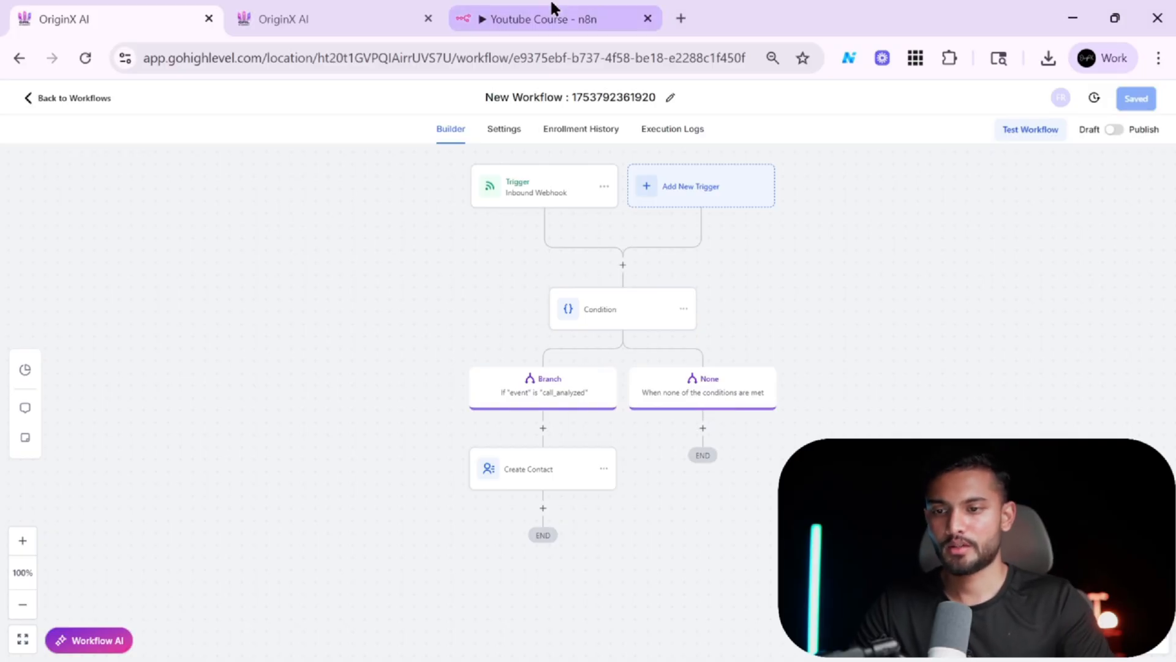
Inspect the Inbound Webhook trigger's mapping reference payload.
{"action": "left_click", "coordinate": [534, 203]}
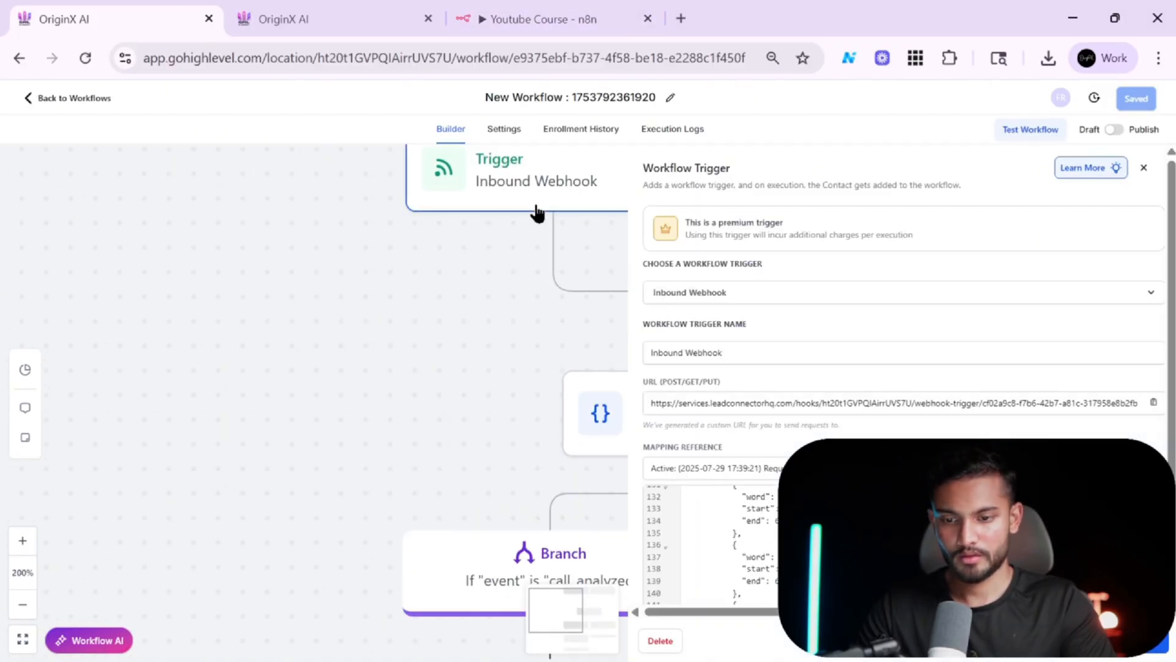
{"action": "scroll", "coordinate": [931, 312], "scroll_direction": "down", "scroll_amount": 2}
{"action": "scroll", "coordinate": [996, 399], "scroll_direction": "up", "scroll_amount": 5}
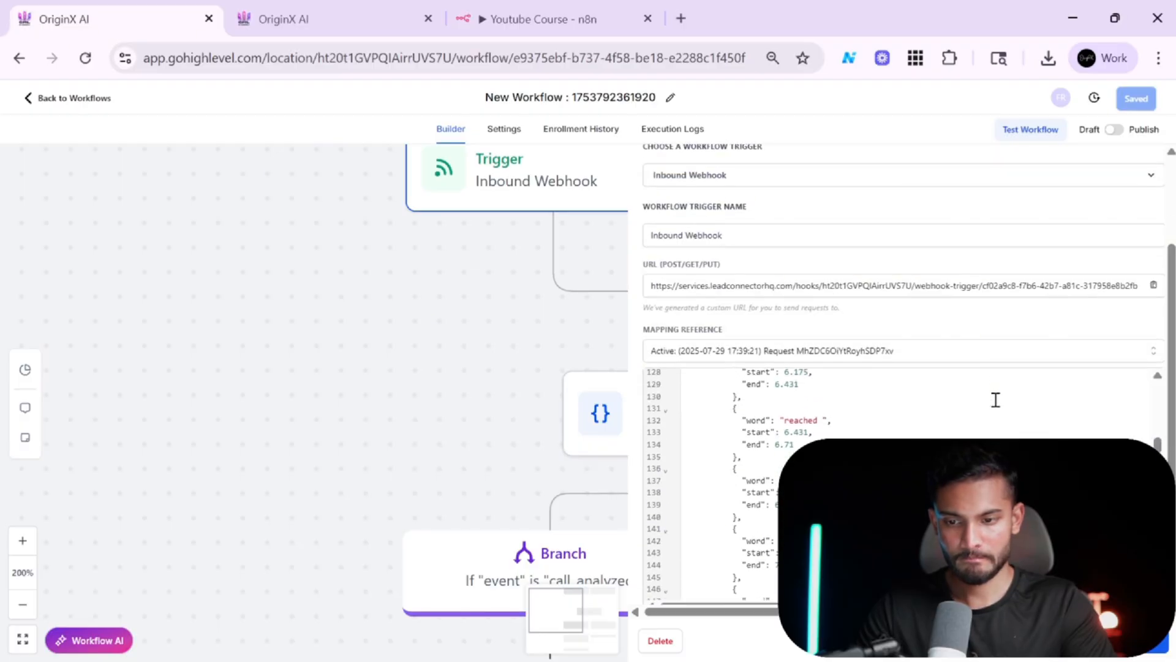
{"action": "scroll", "coordinate": [1003, 419], "scroll_direction": "up", "scroll_amount": 5}
{"action": "scroll", "coordinate": [980, 312], "scroll_direction": "up", "scroll_amount": 2}
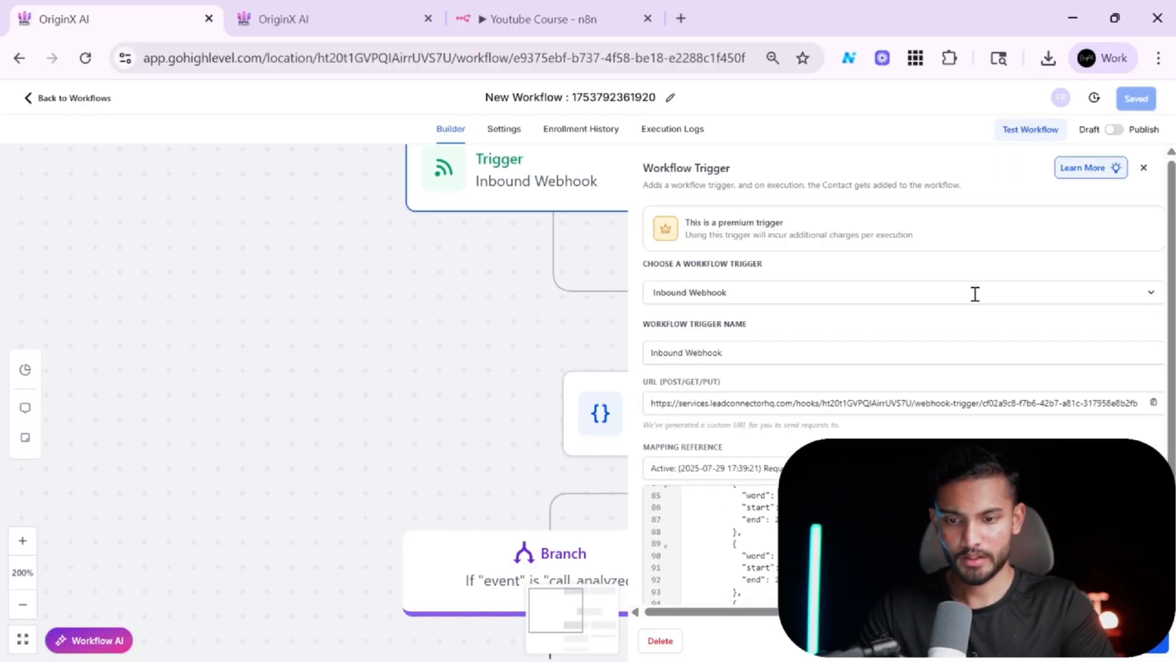
{"action": "left_click", "coordinate": [1145, 169]}
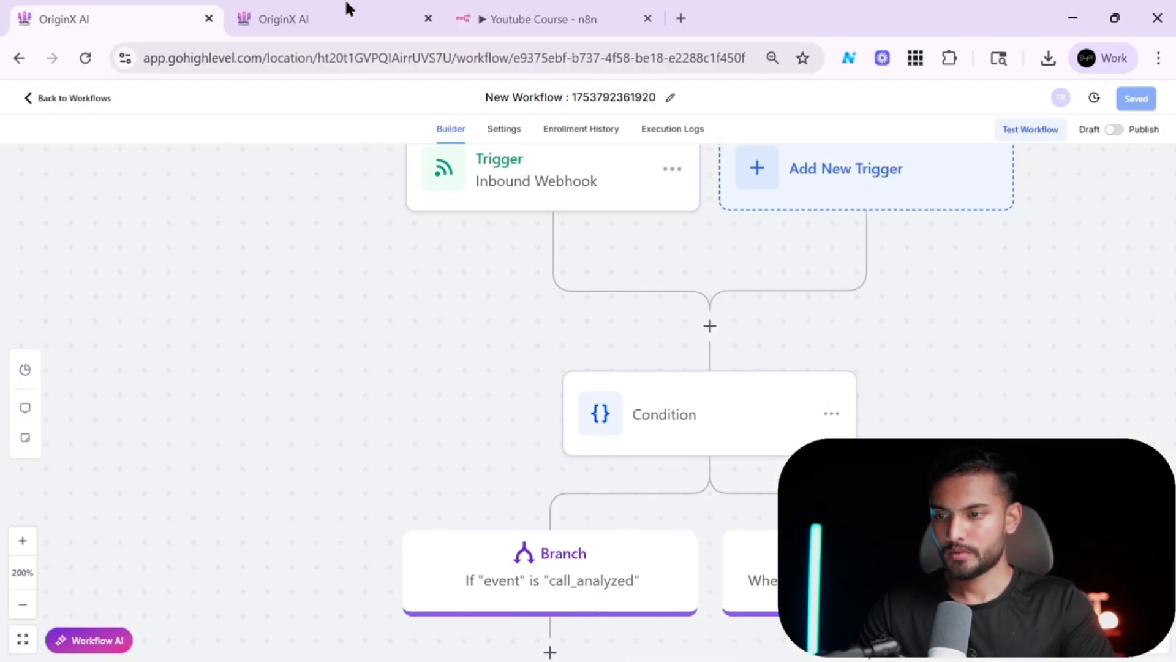
{"action": "left_click", "coordinate": [345, 14]}
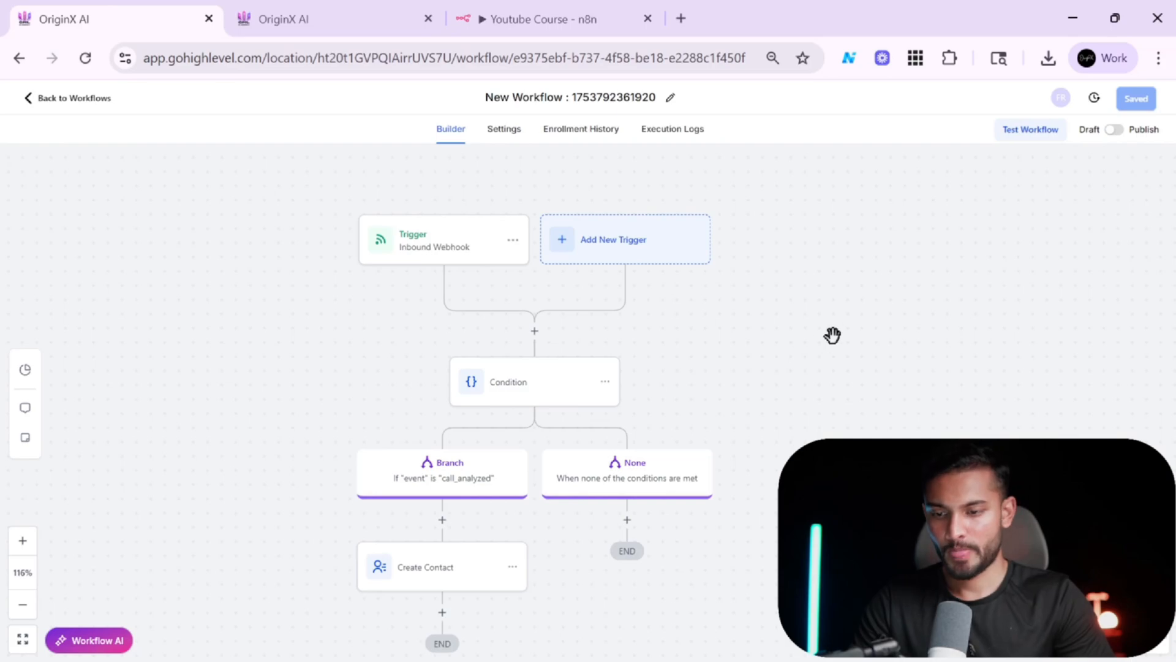
{"action": "left_click_drag", "start_coordinate": [832, 335], "coordinate": [991, 248]}
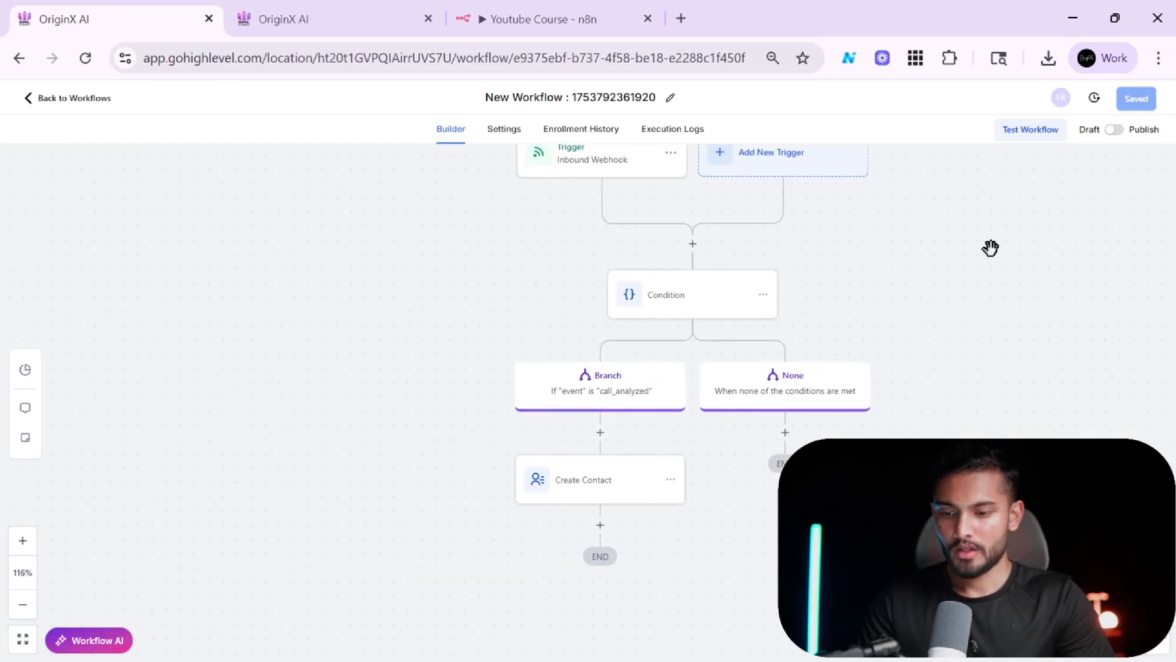
{"action": "left_click_drag", "start_coordinate": [424, 440], "coordinate": [386, 289]}
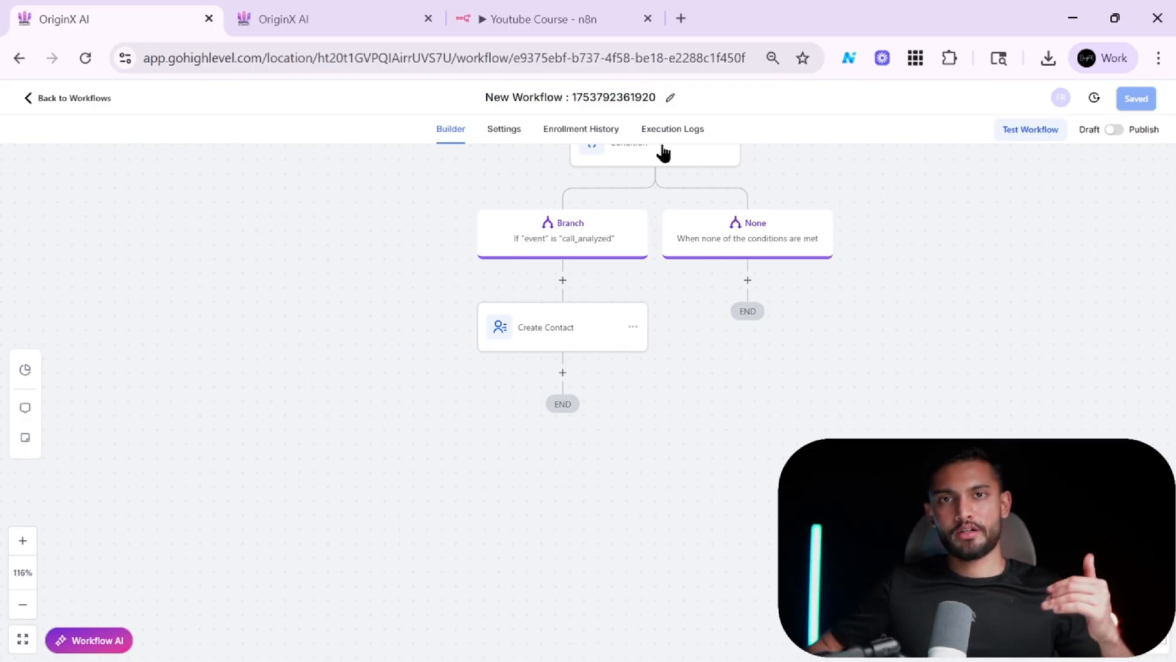
Rename the workflow to Data from Retell AI Agent.
{"action": "left_click", "coordinate": [671, 98]}
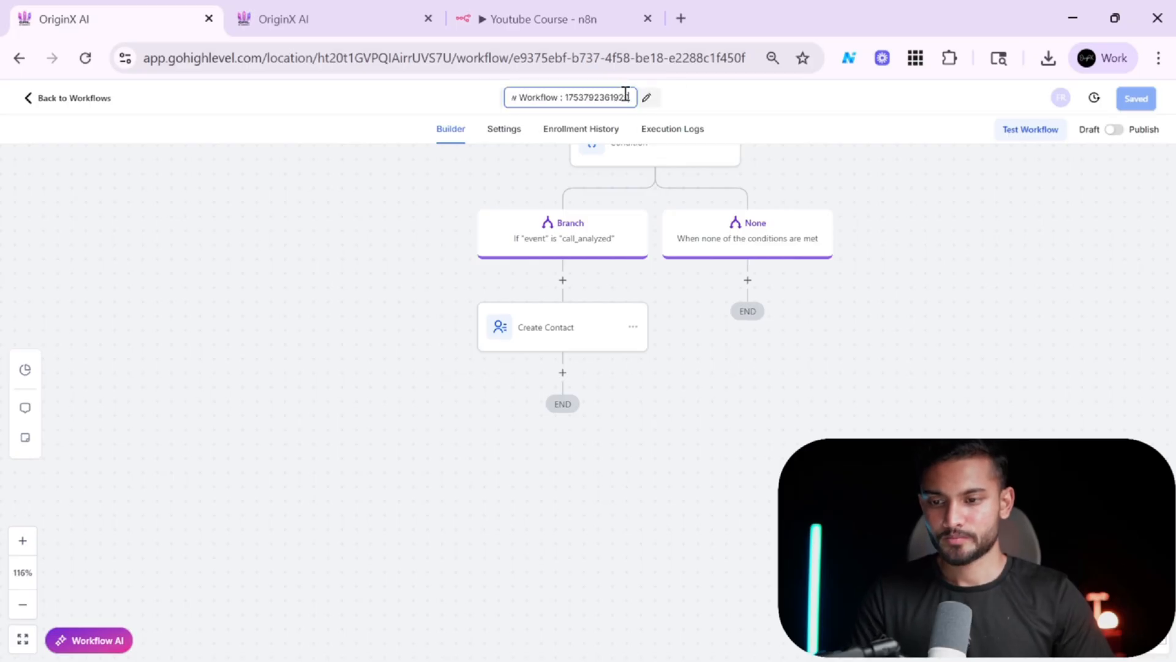
{"action": "key", "text": "ctrl+a"}
{"action": "key", "text": "BackSpace"}
{"action": "type", "text": "WorkflowD"}
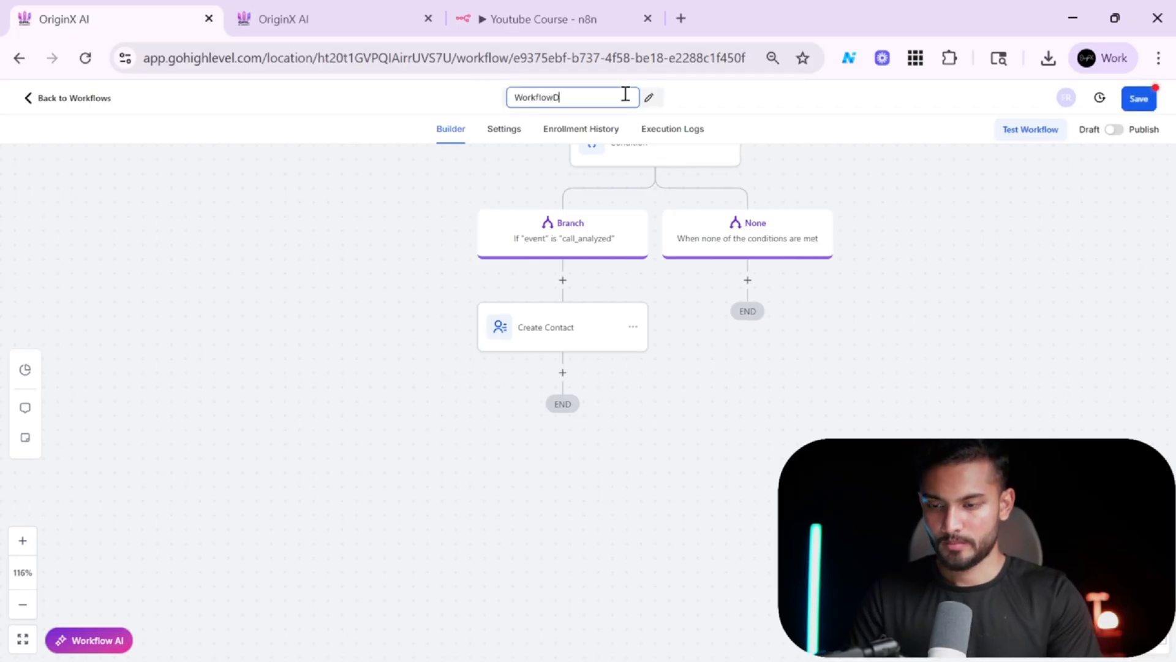
{"action": "key", "text": "ctrl+s"}
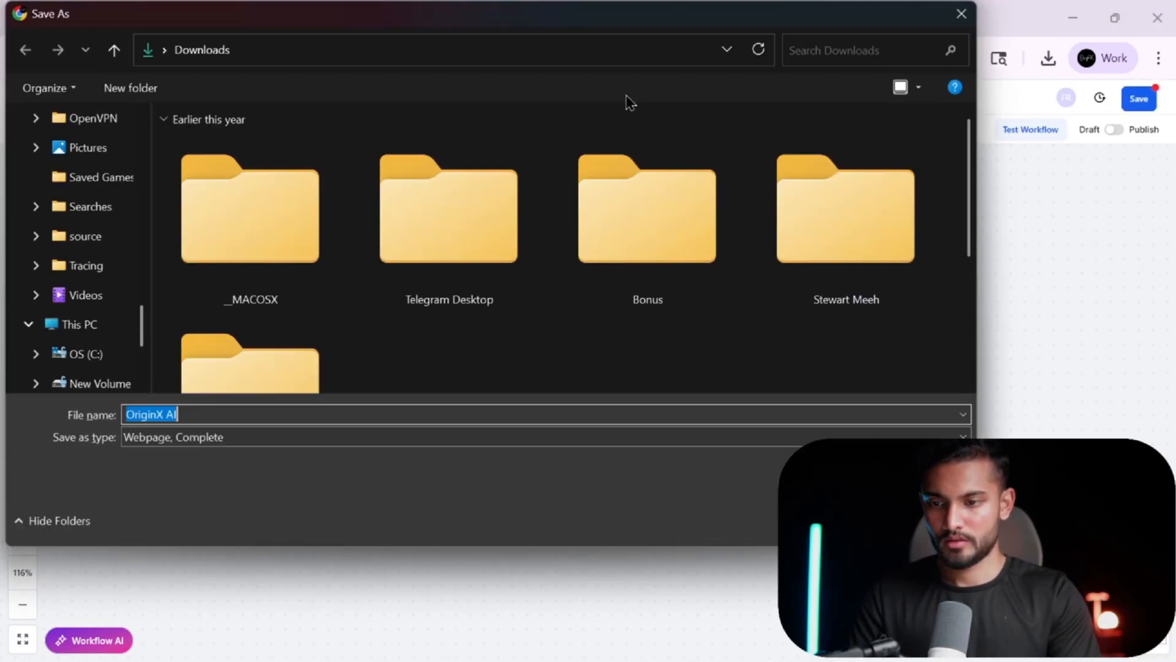
{"action": "left_click", "coordinate": [973, 24]}
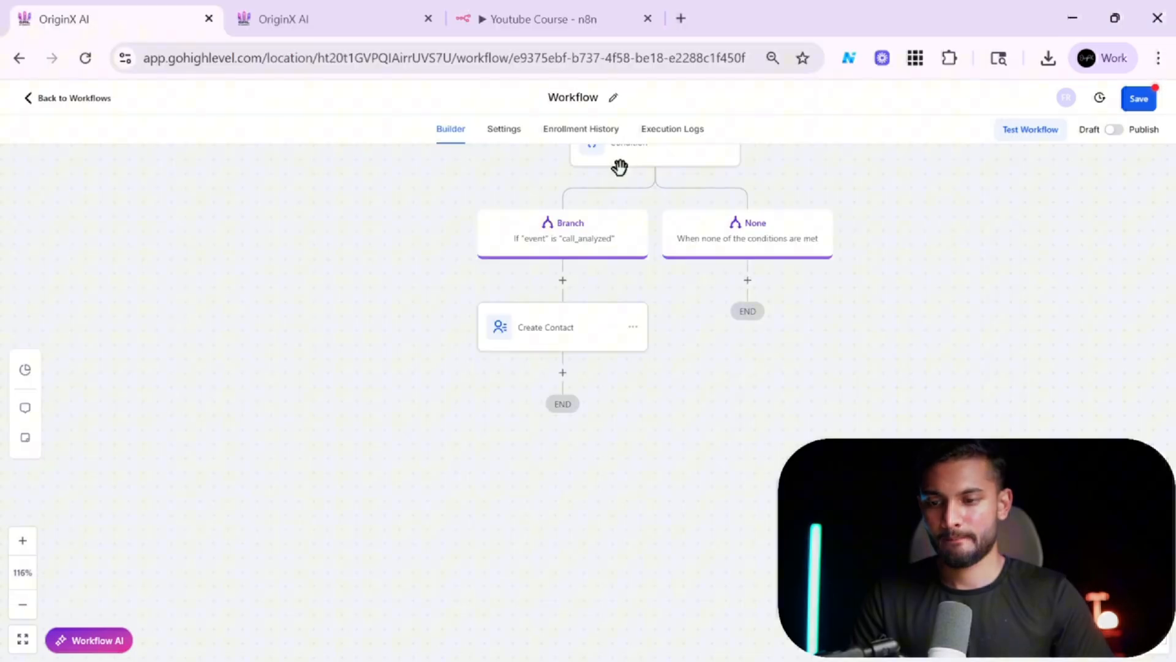
{"action": "left_click", "coordinate": [595, 96]}
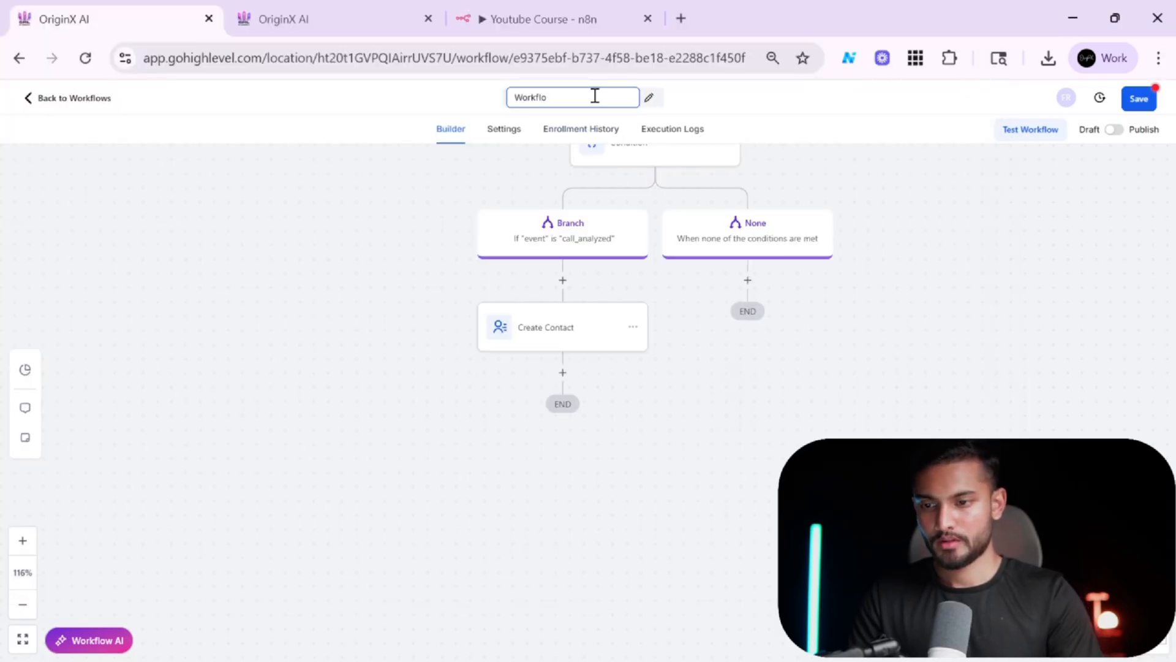
{"action": "type", "text": "Data from"}
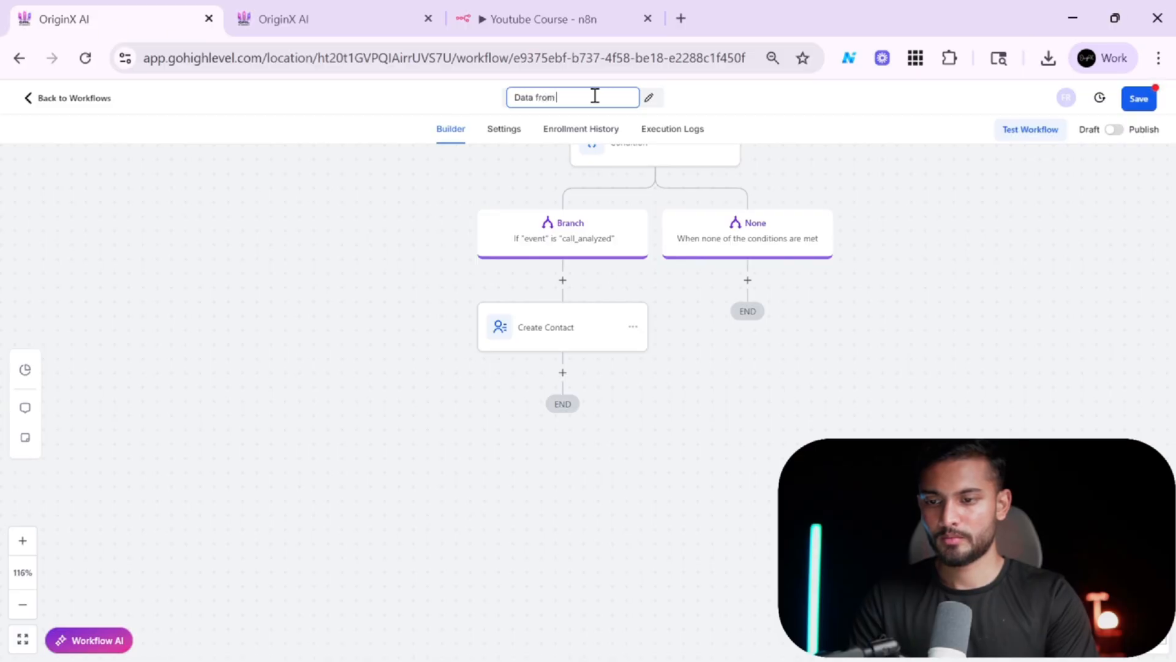
{"action": "type", "text": " Retell AI Agent"}
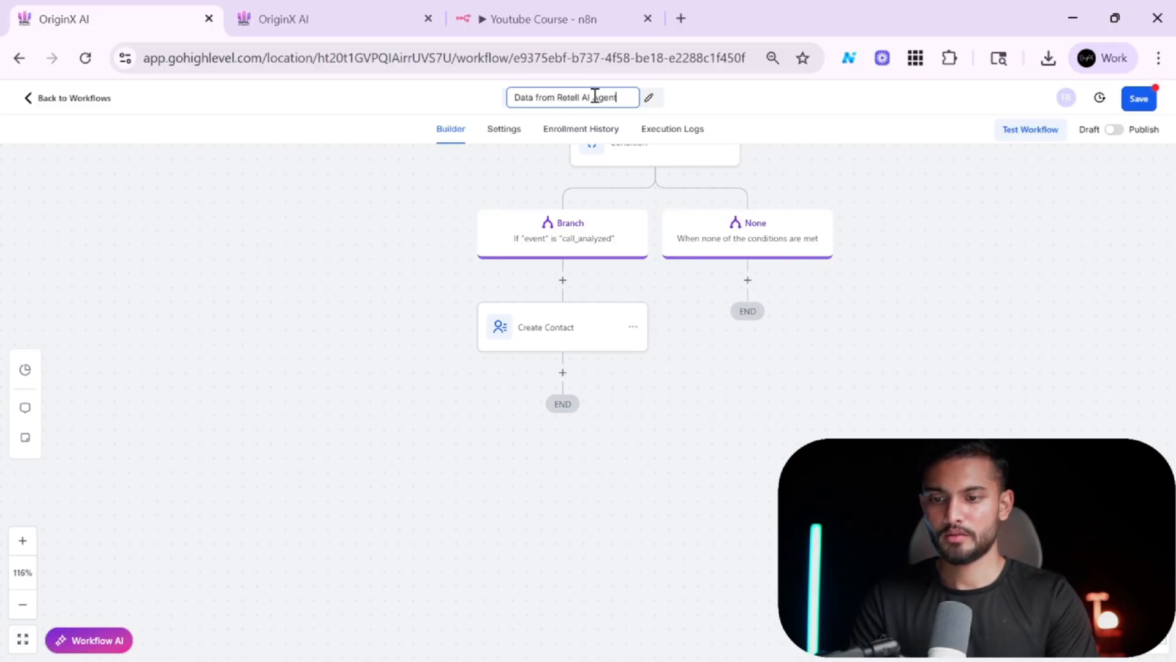
{"action": "left_click", "coordinate": [905, 250]}
{"action": "scroll", "coordinate": [801, 405], "scroll_direction": "up", "scroll_amount": 2}
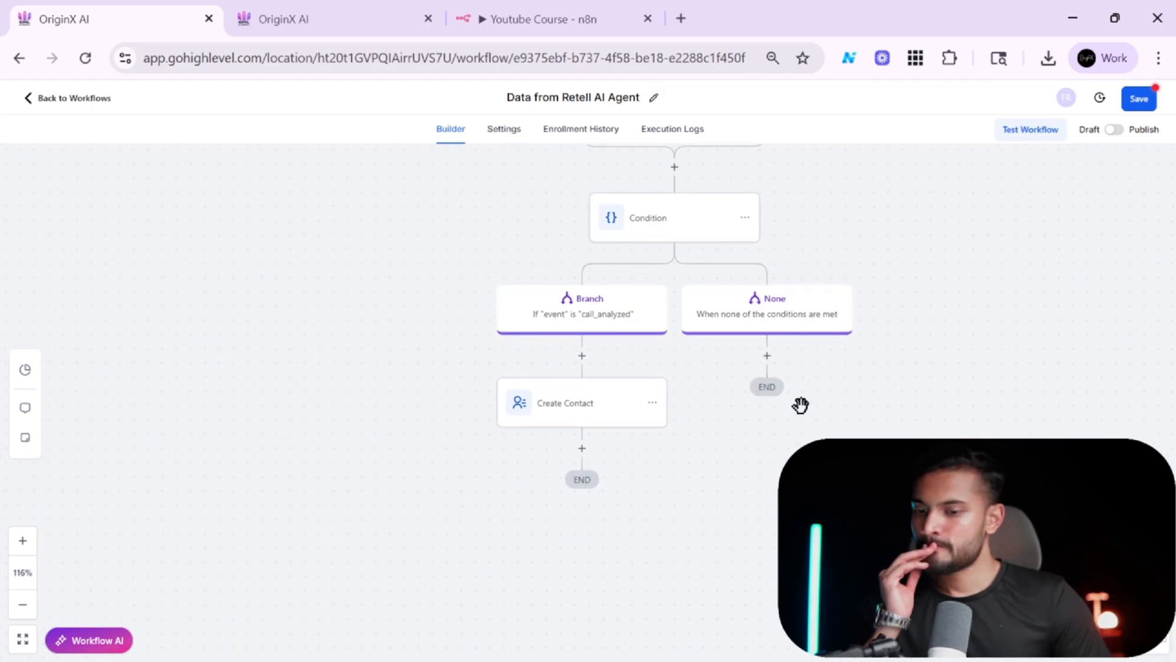
{"action": "scroll", "coordinate": [801, 405], "scroll_direction": "up", "scroll_amount": 2}
{"action": "scroll", "coordinate": [801, 405], "scroll_direction": "right", "scroll_amount": 1}
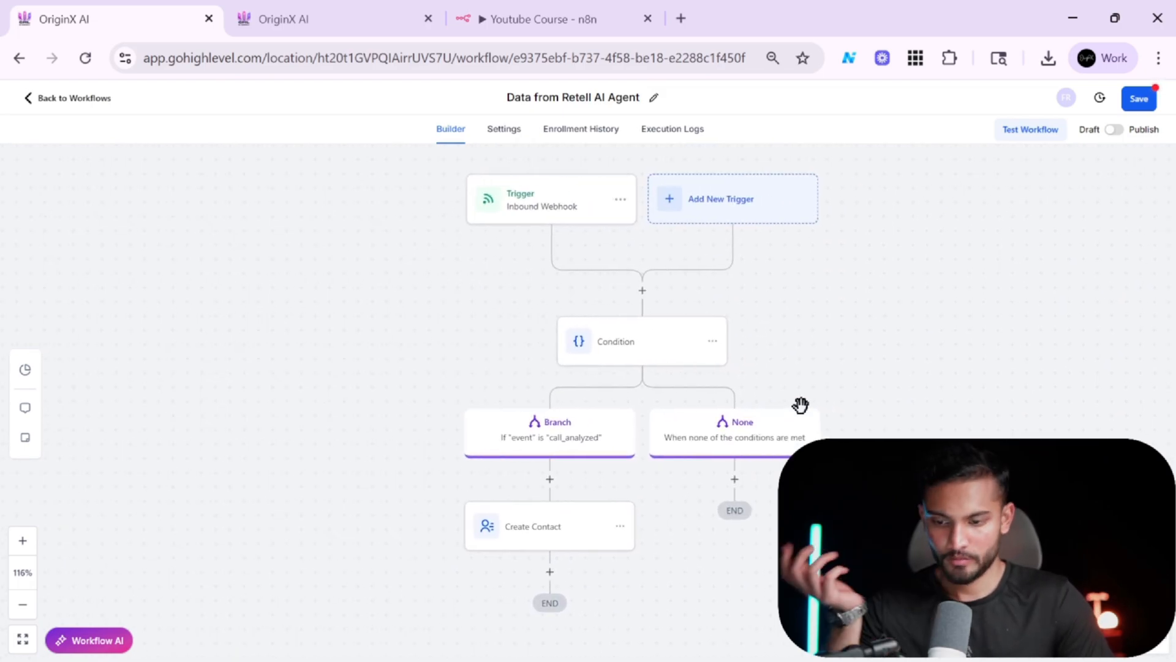
Open the Create Contact action, then expand the Retell agent's Post-Call Analysis section.
{"action": "left_click", "coordinate": [536, 534]}
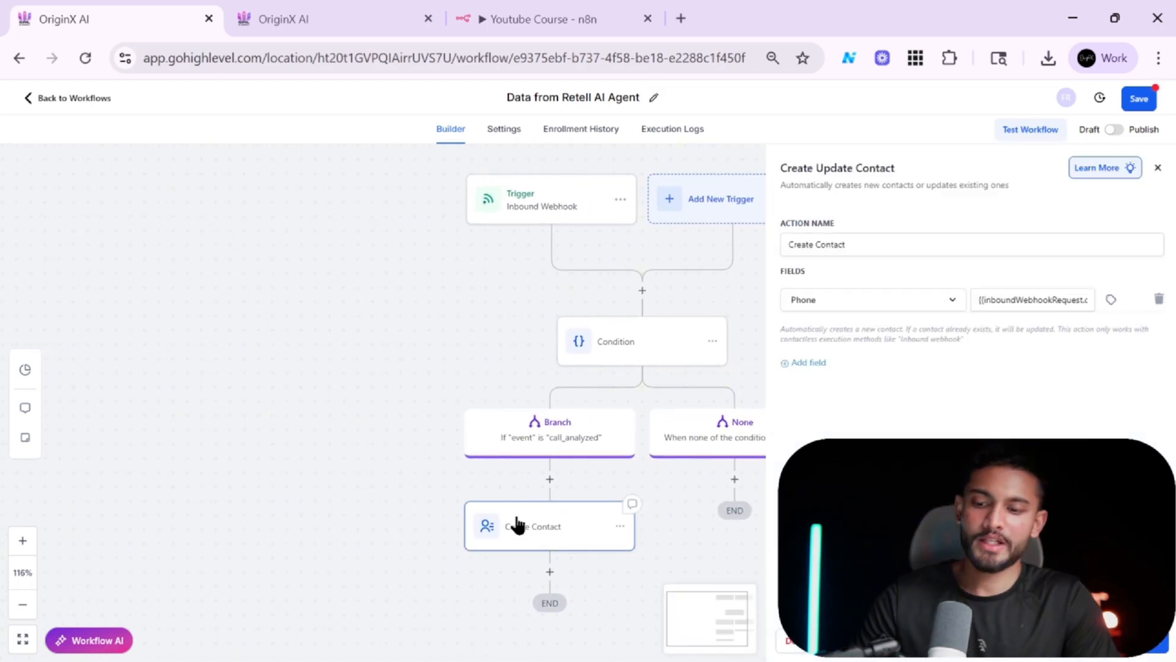
{"action": "left_click", "coordinate": [381, 10]}
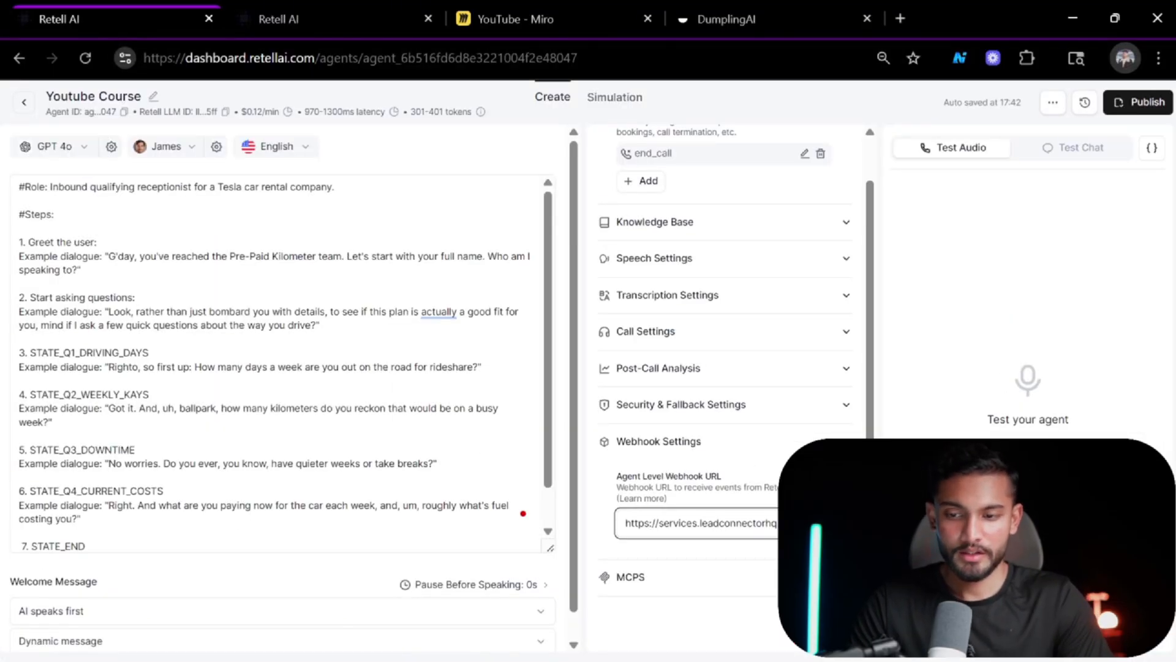
{"action": "scroll", "coordinate": [640, 423], "scroll_direction": "up", "scroll_amount": 1}
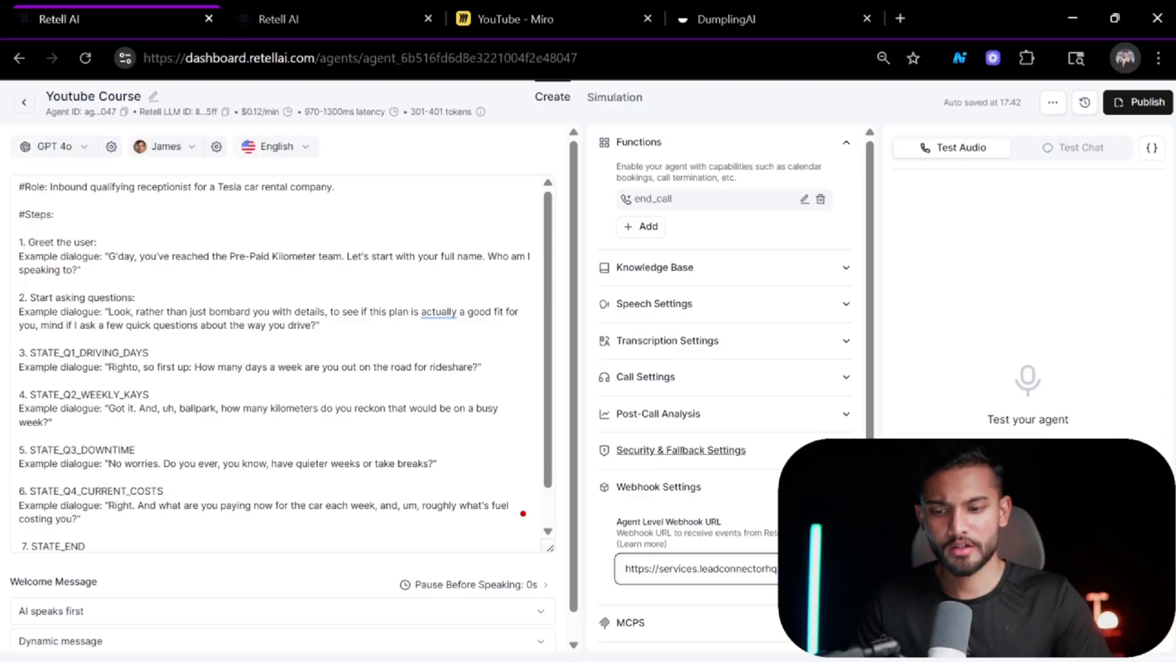
{"action": "left_click", "coordinate": [823, 420]}
{"action": "scroll", "coordinate": [658, 341], "scroll_direction": "down", "scroll_amount": 3}
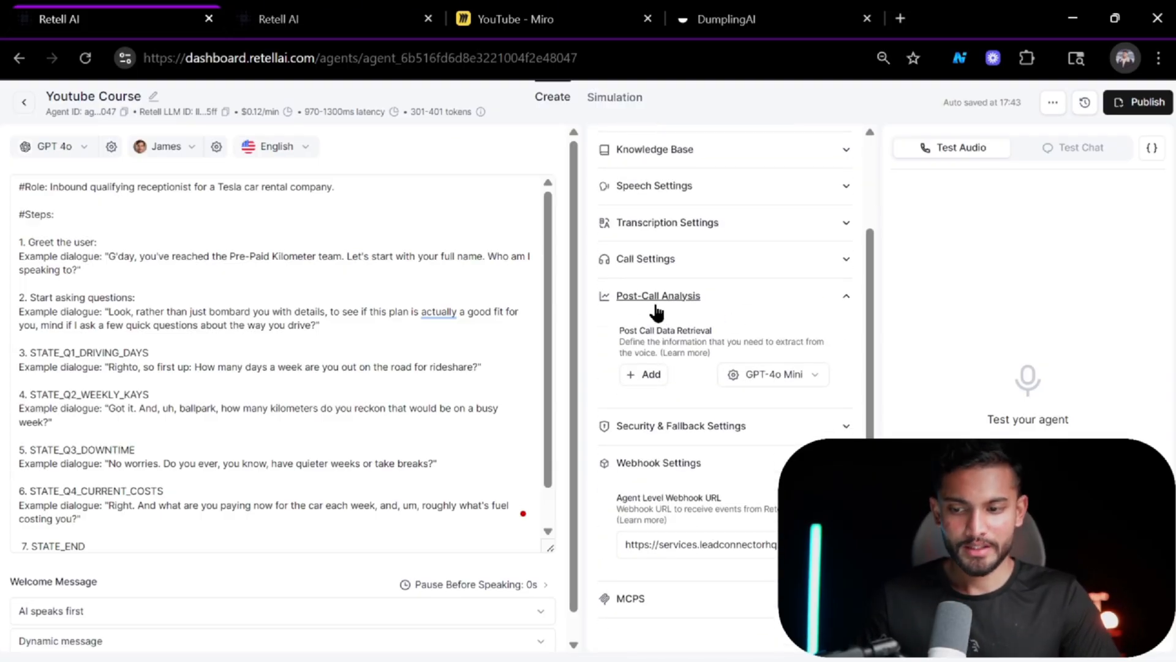
{"action": "scroll", "coordinate": [657, 312], "scroll_direction": "up", "scroll_amount": 3}
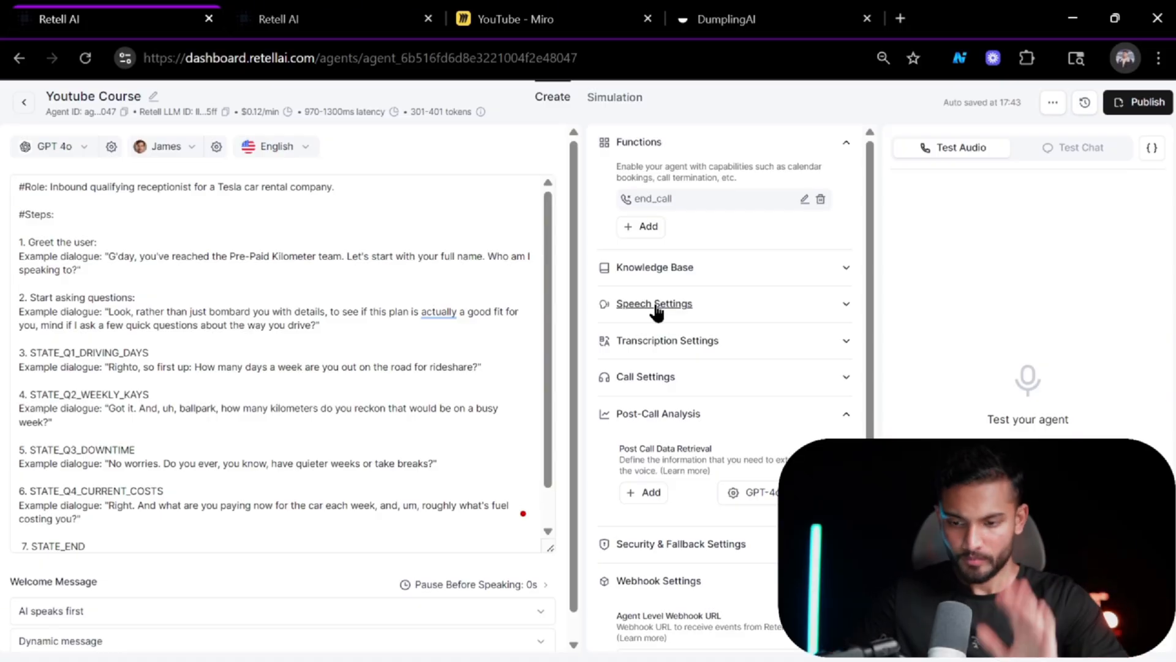
{"action": "scroll", "coordinate": [733, 448], "scroll_direction": "down", "scroll_amount": 1}
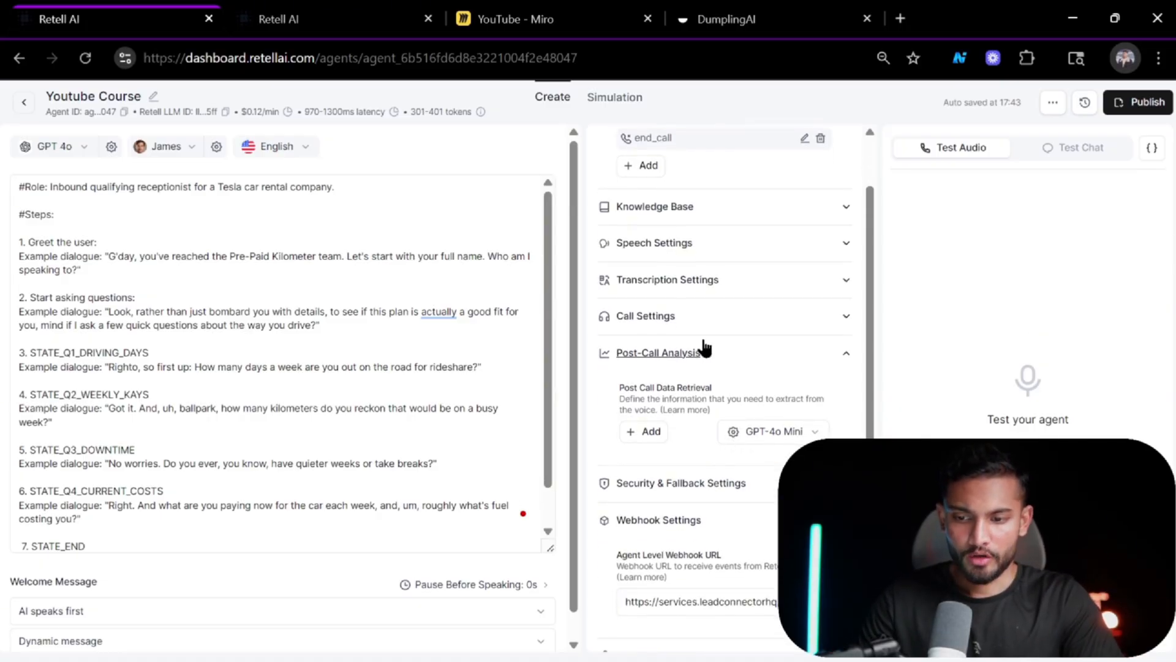
Add a text post-call data field named user_name, described as "The name of the user/prospect/caller that has called us.".
{"action": "left_click", "coordinate": [640, 431]}
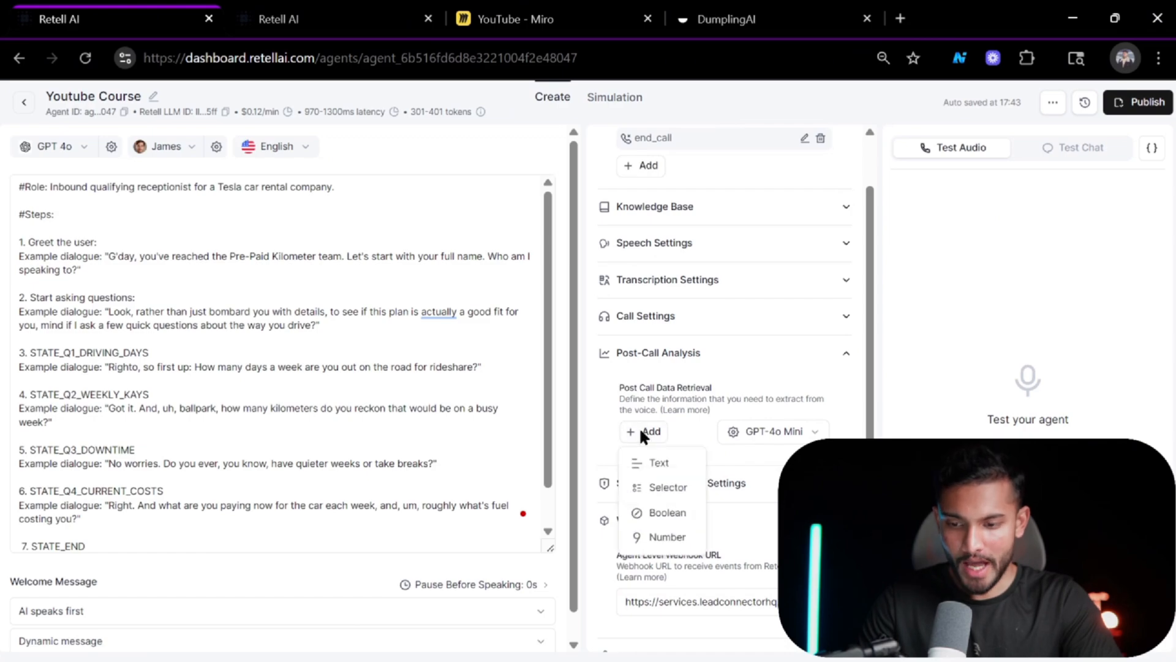
{"action": "left_click", "coordinate": [657, 460]}
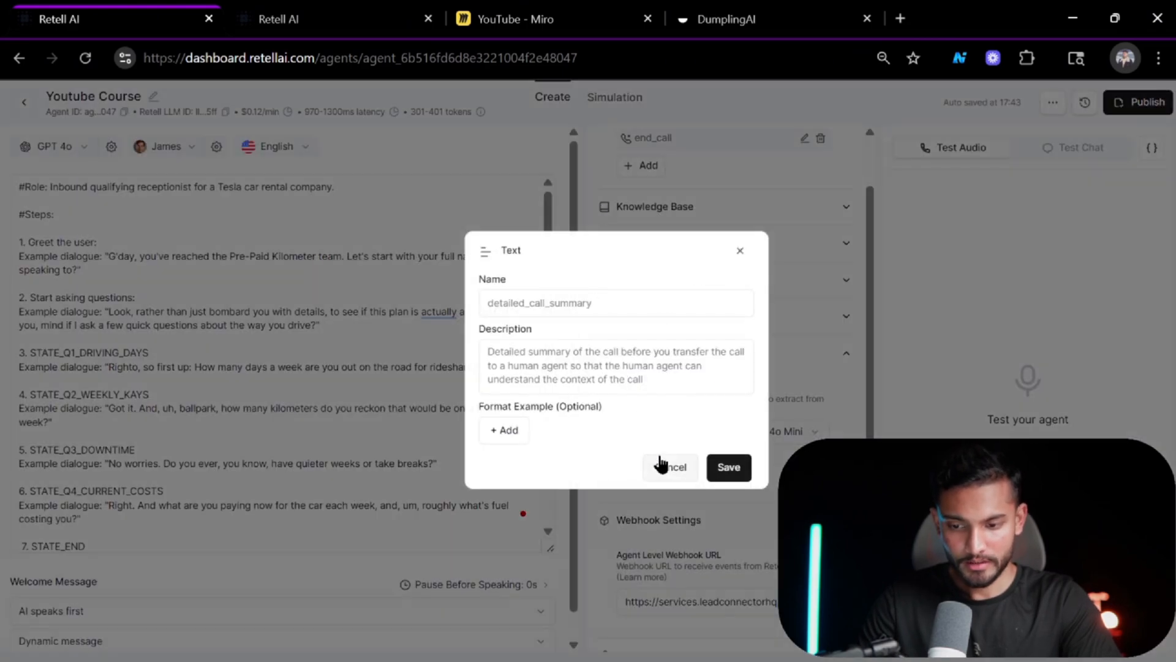
{"action": "left_click", "coordinate": [589, 293]}
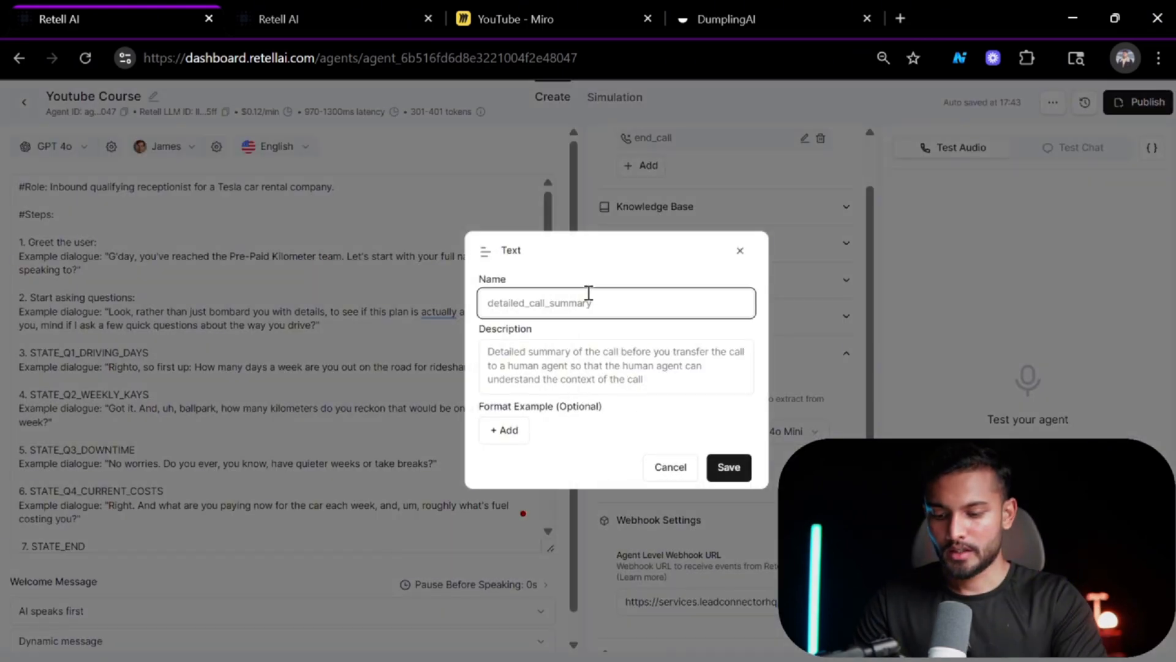
{"action": "type", "text": "use"}
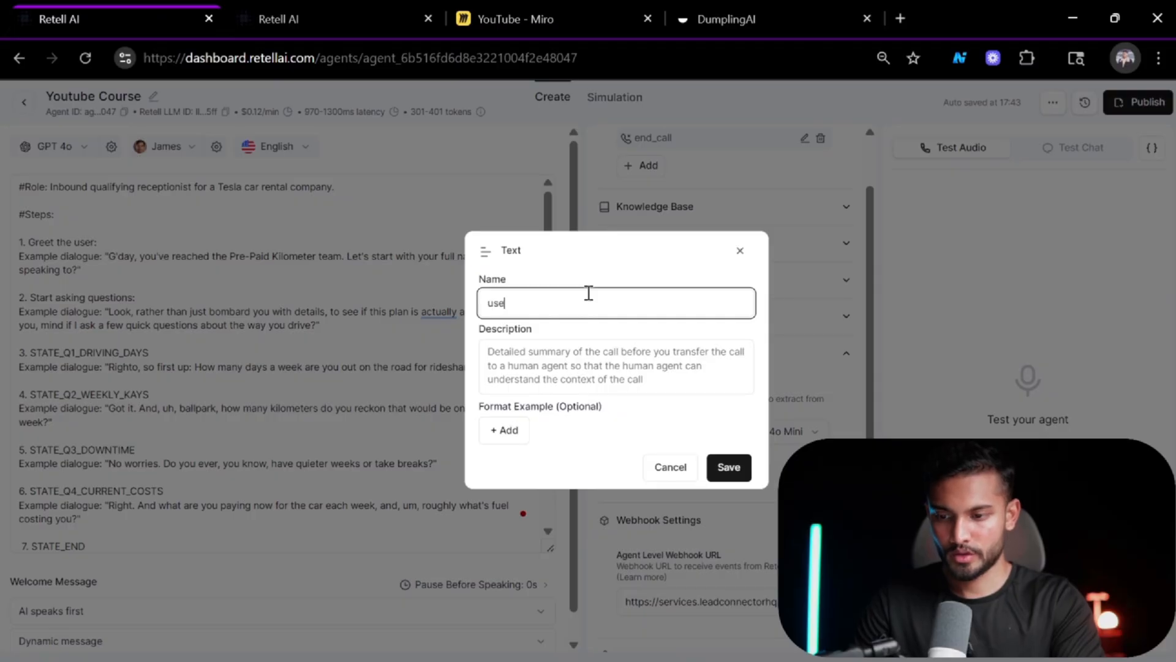
{"action": "type", "text": "r_name"}
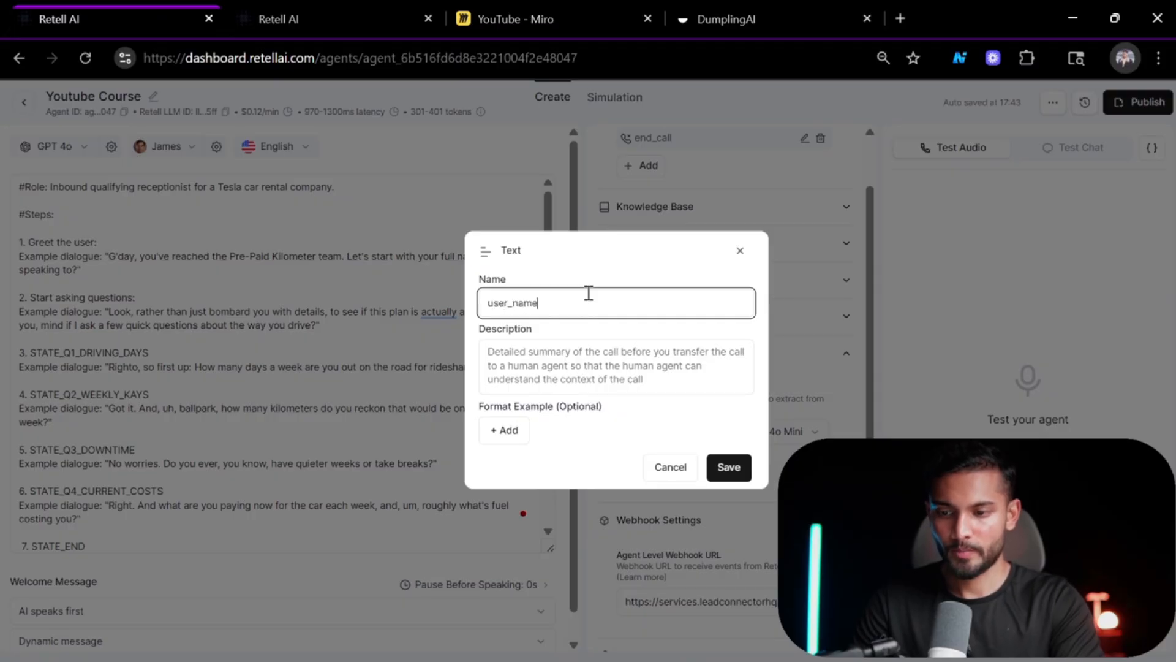
{"action": "left_click", "coordinate": [555, 352]}
{"action": "type", "text": "the nam"}
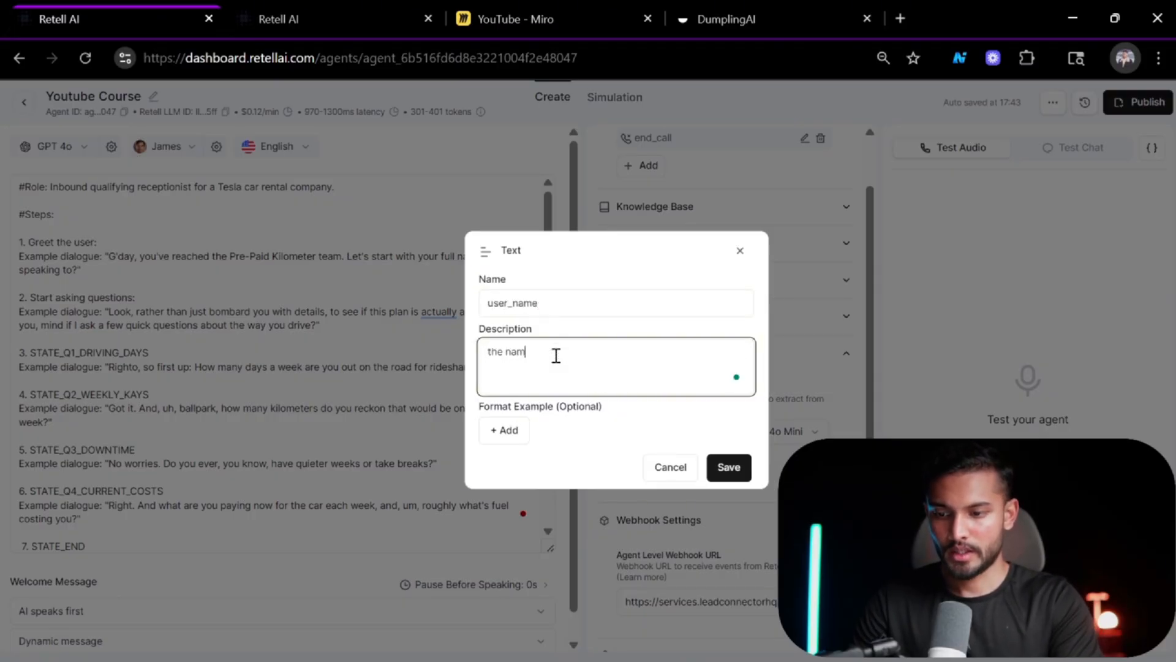
{"action": "type", "text": "e of the "}
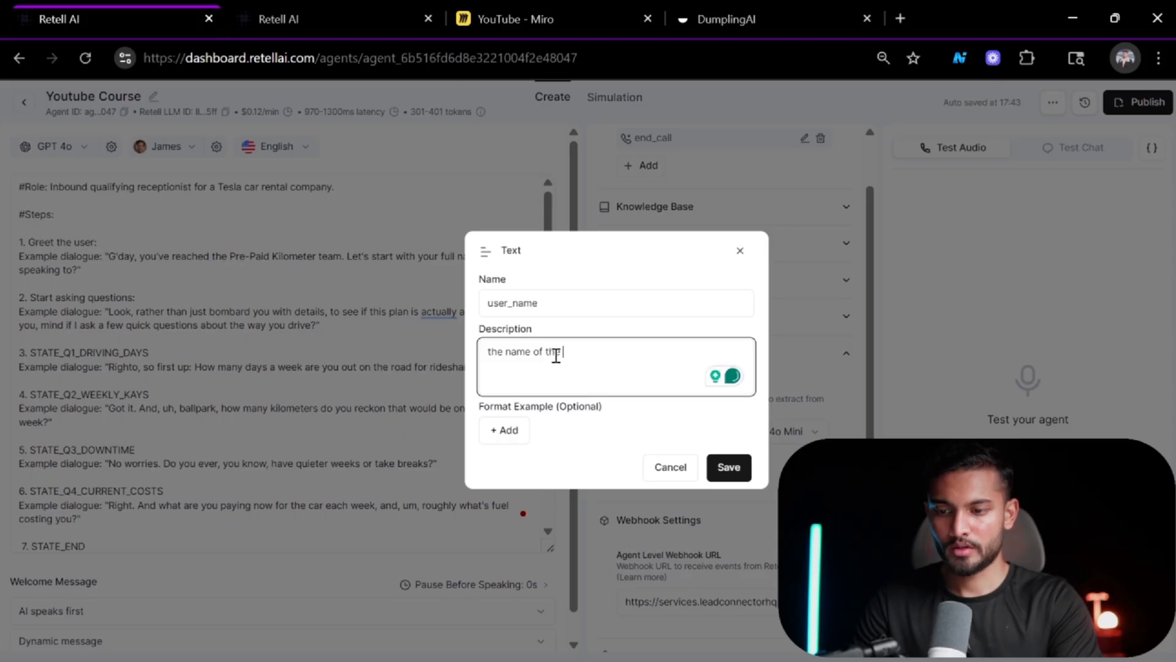
{"action": "type", "text": "user:"}
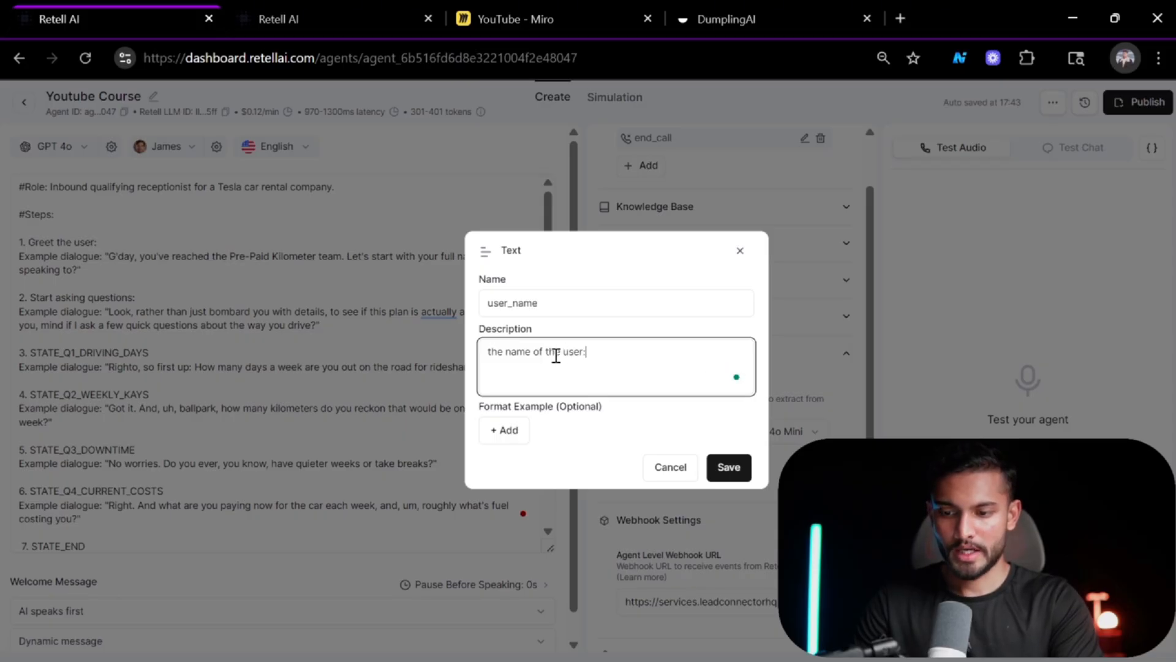
{"action": "key", "text": "BackSpace"}
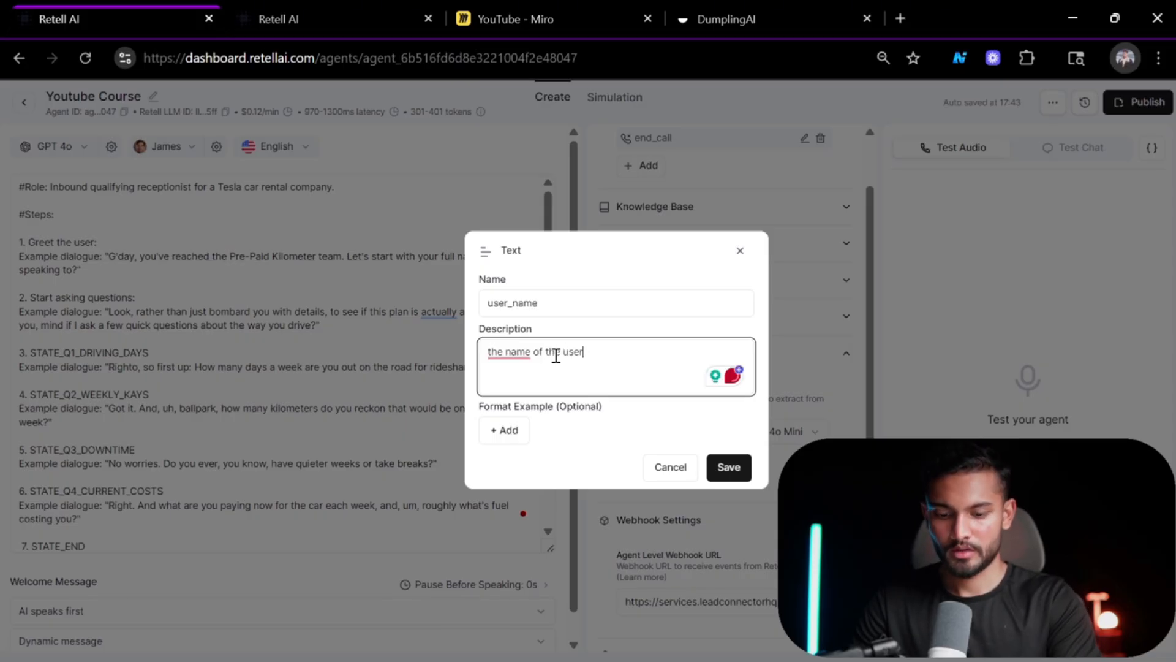
{"action": "type", "text": "/prospec"}
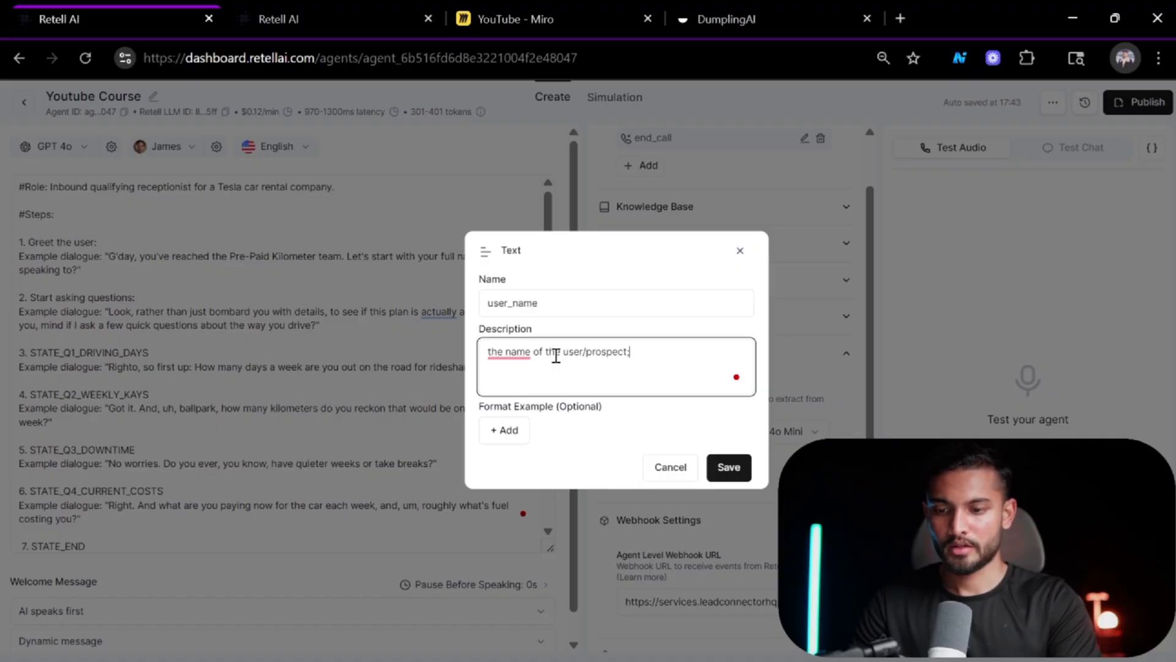
{"action": "type", "text": "t/caller"}
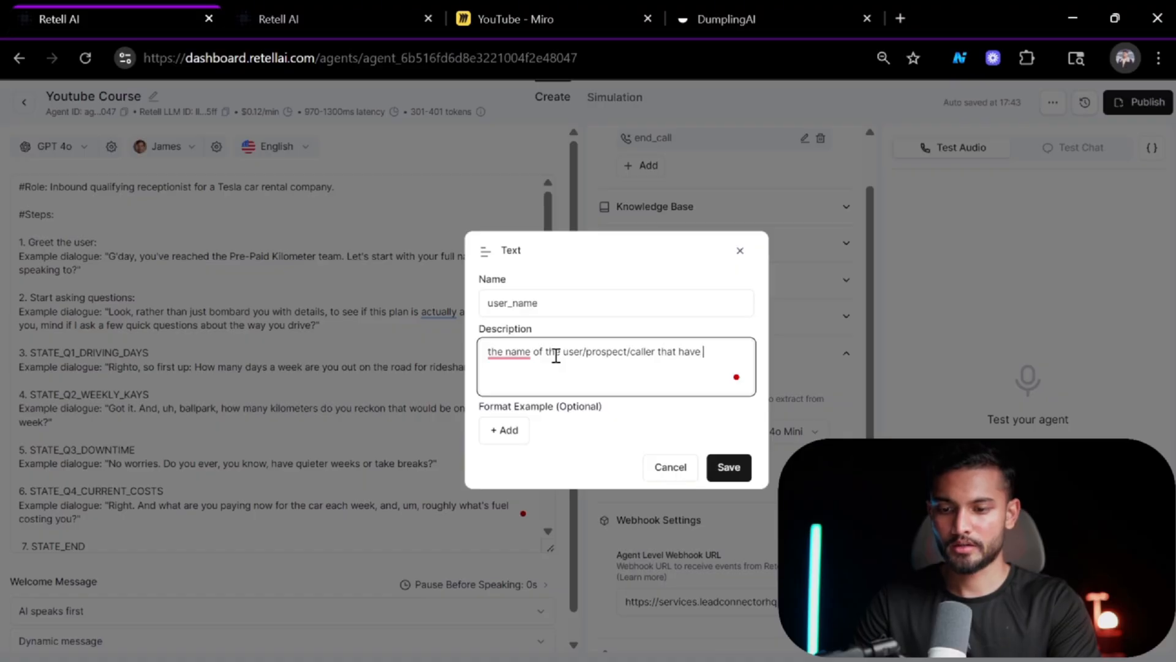
{"action": "type", "text": " that has called us."}
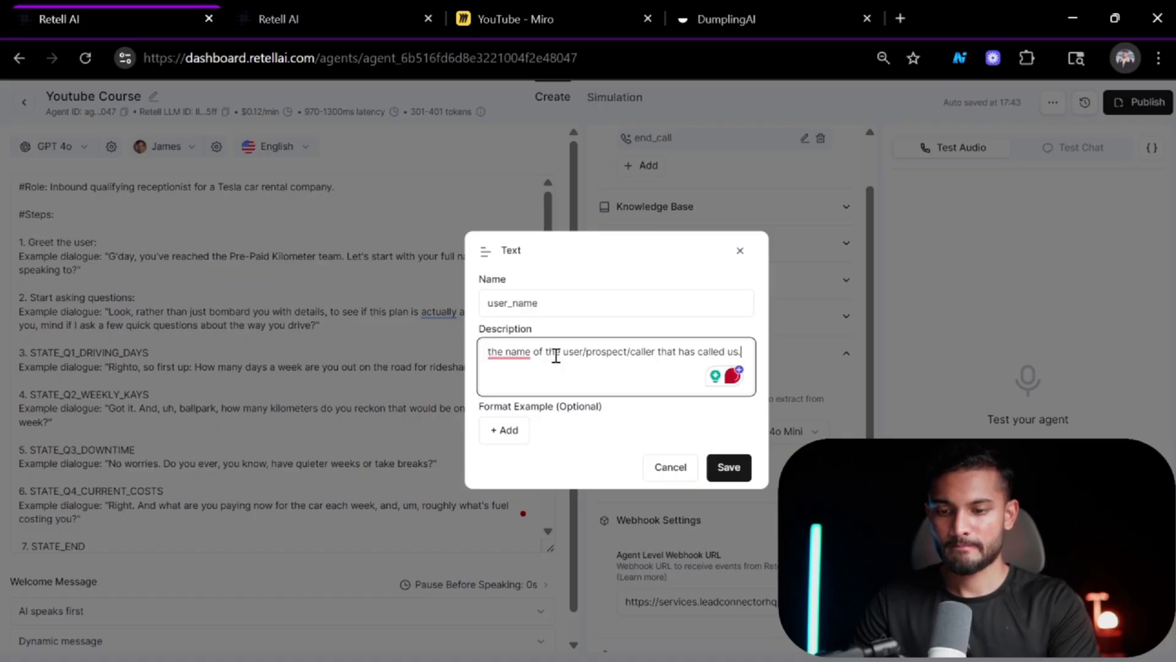
{"action": "left_click", "coordinate": [527, 353]}
{"action": "left_click", "coordinate": [550, 388]}
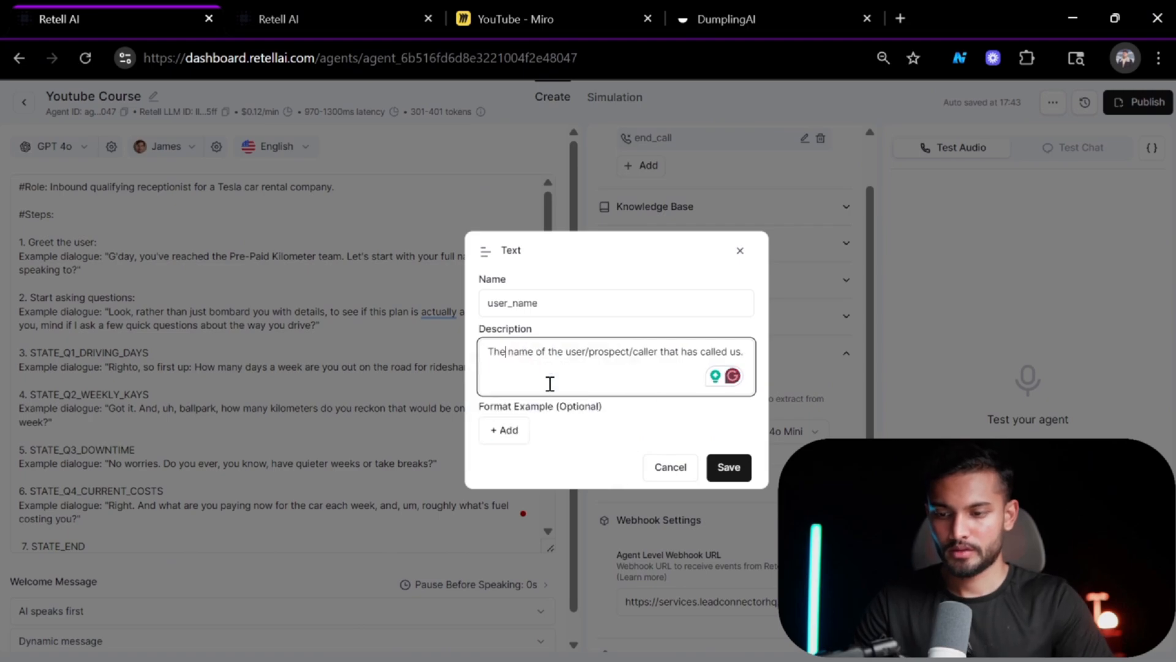
Add three format examples to the user_name field: Elon Musk and two other sample full names.
{"action": "left_click", "coordinate": [513, 430]}
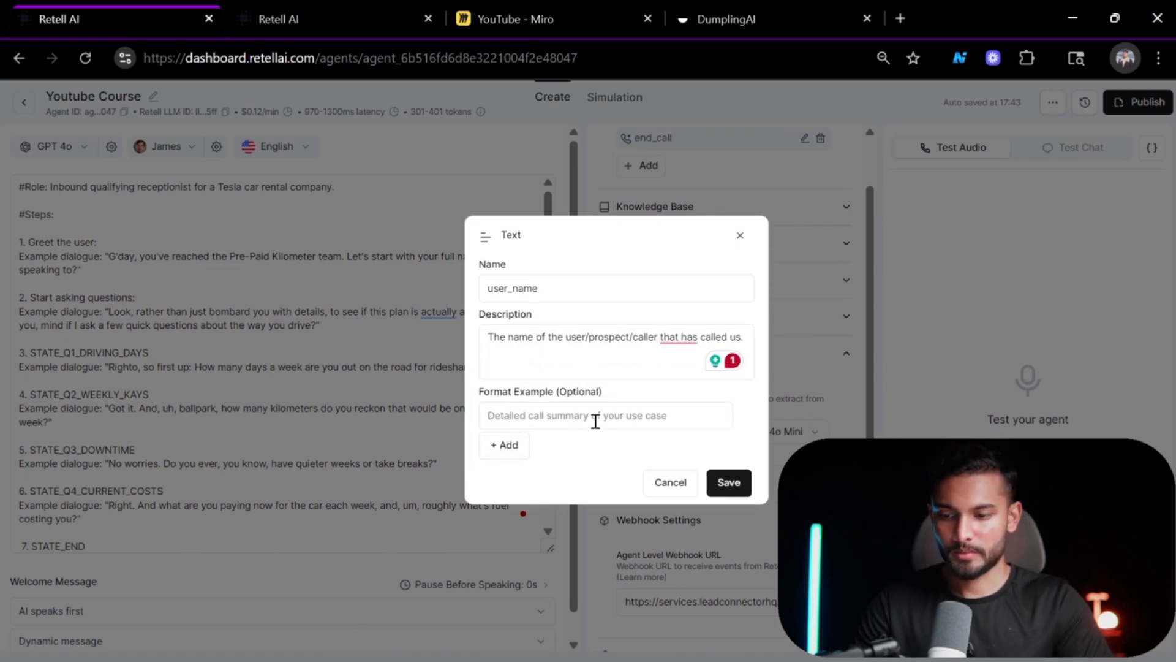
{"action": "left_click", "coordinate": [594, 421]}
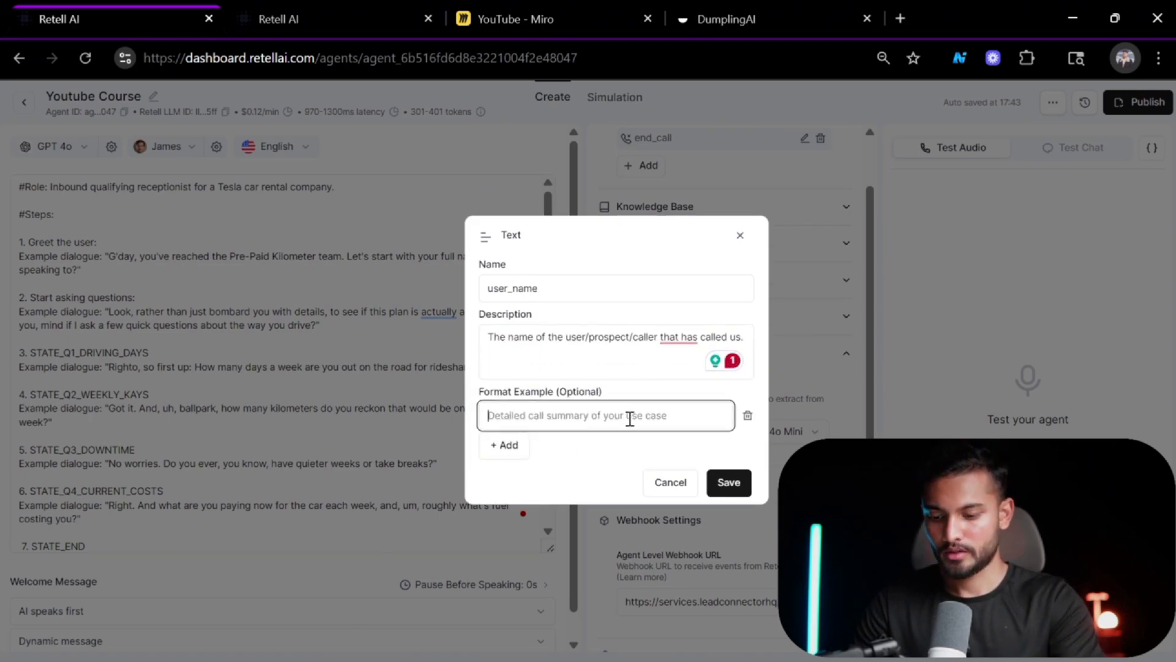
{"action": "type", "text": "Elon Musk"}
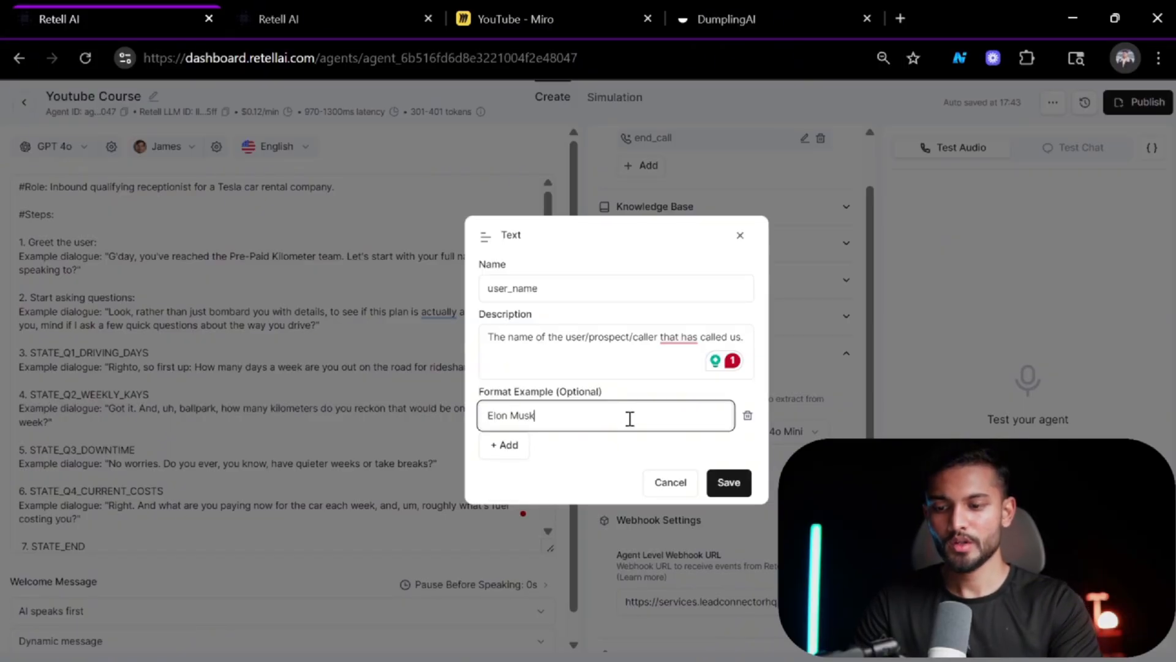
{"action": "left_click", "coordinate": [518, 447]}
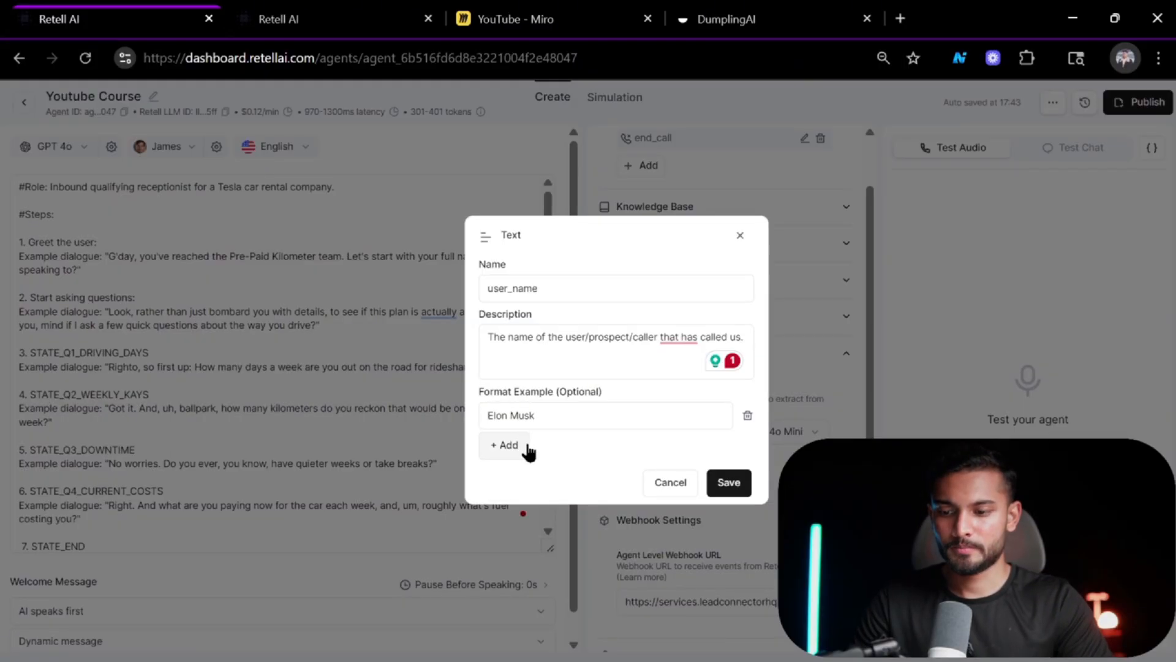
{"action": "left_click", "coordinate": [555, 437]}
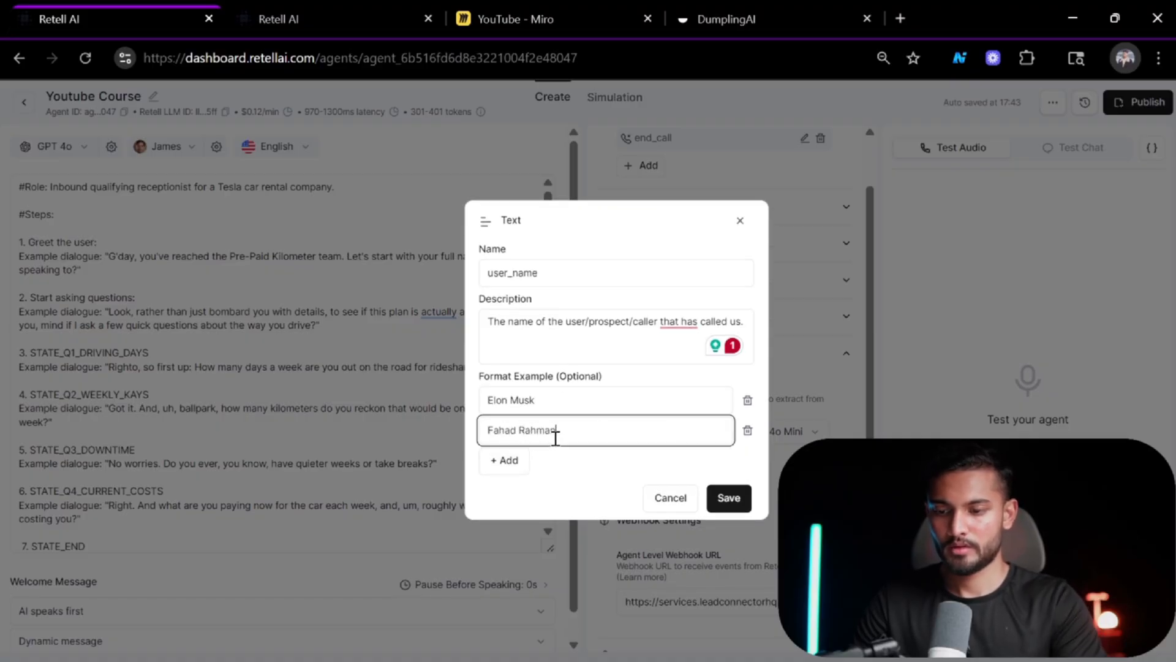
{"action": "left_click", "coordinate": [507, 462]}
{"action": "left_click", "coordinate": [532, 455]}
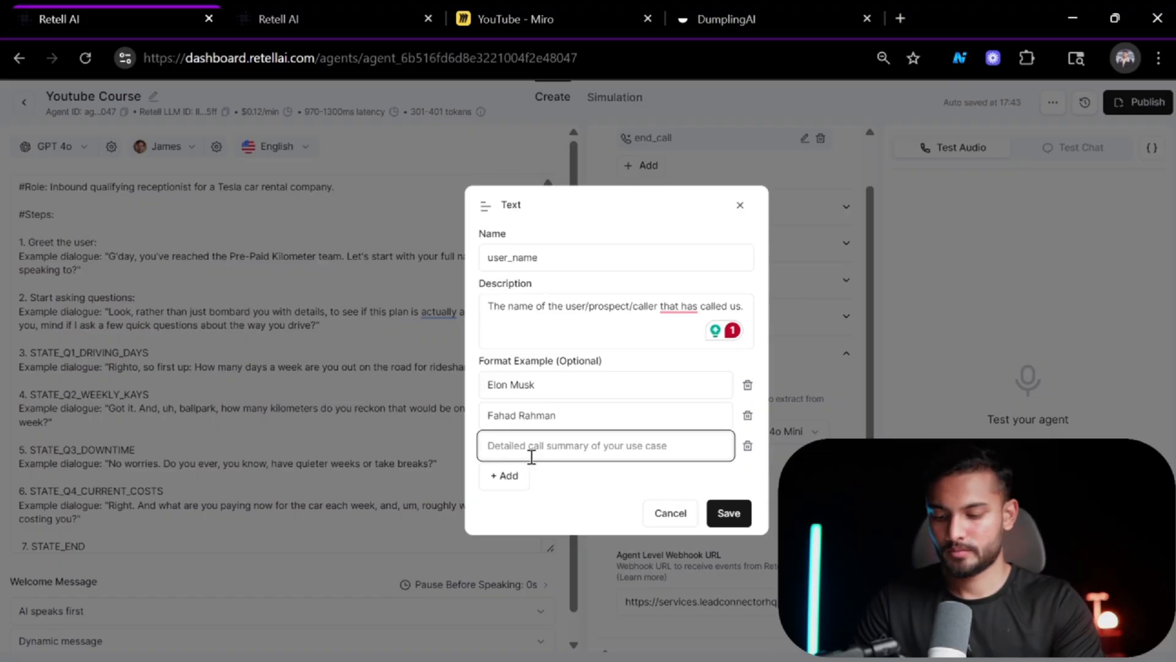
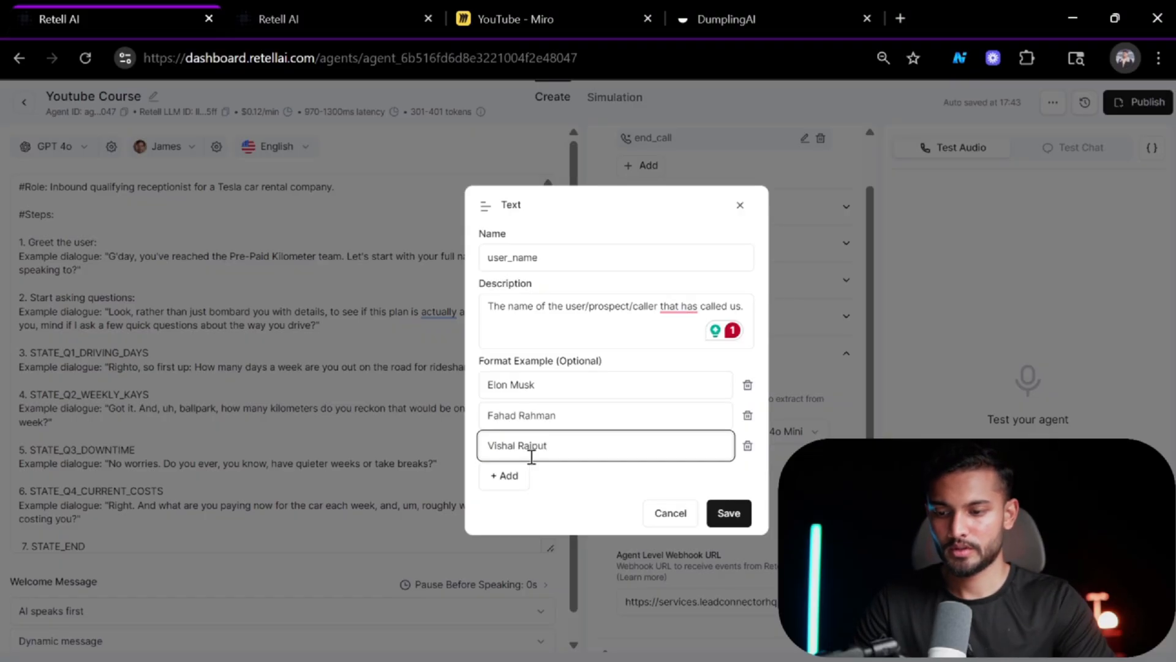
Change "that has" to "who has" in the user_name description and save the field.
{"action": "left_click", "coordinate": [558, 498]}
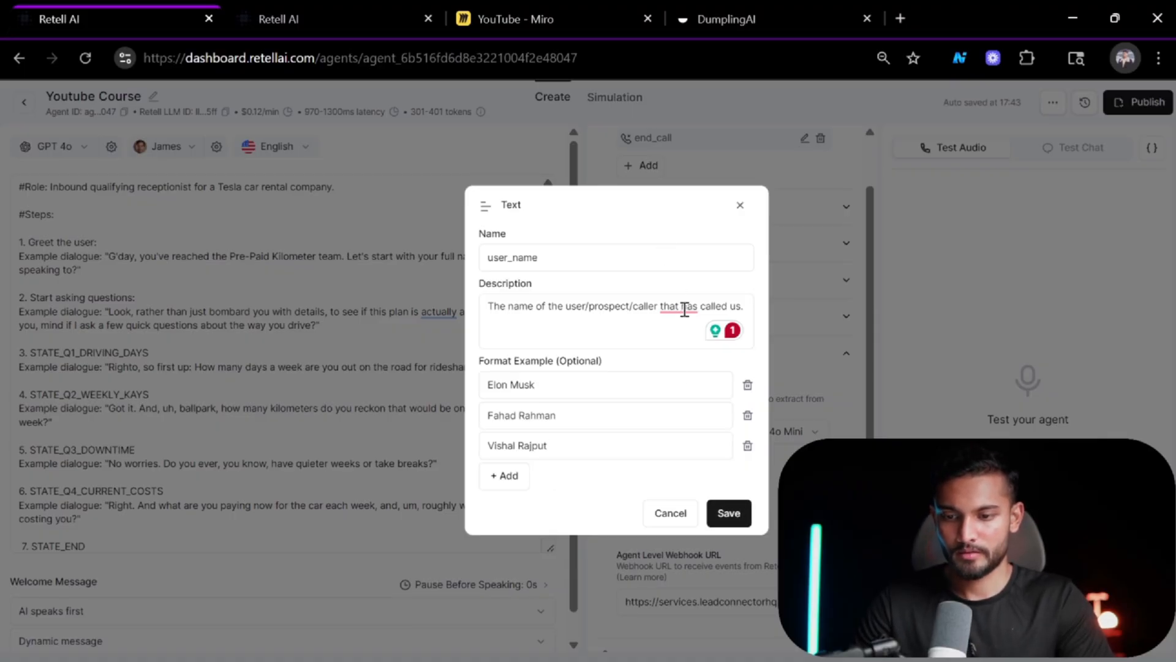
{"action": "mouse_move", "coordinate": [685, 309]}
{"action": "left_click", "coordinate": [685, 337]}
{"action": "left_click", "coordinate": [727, 519]}
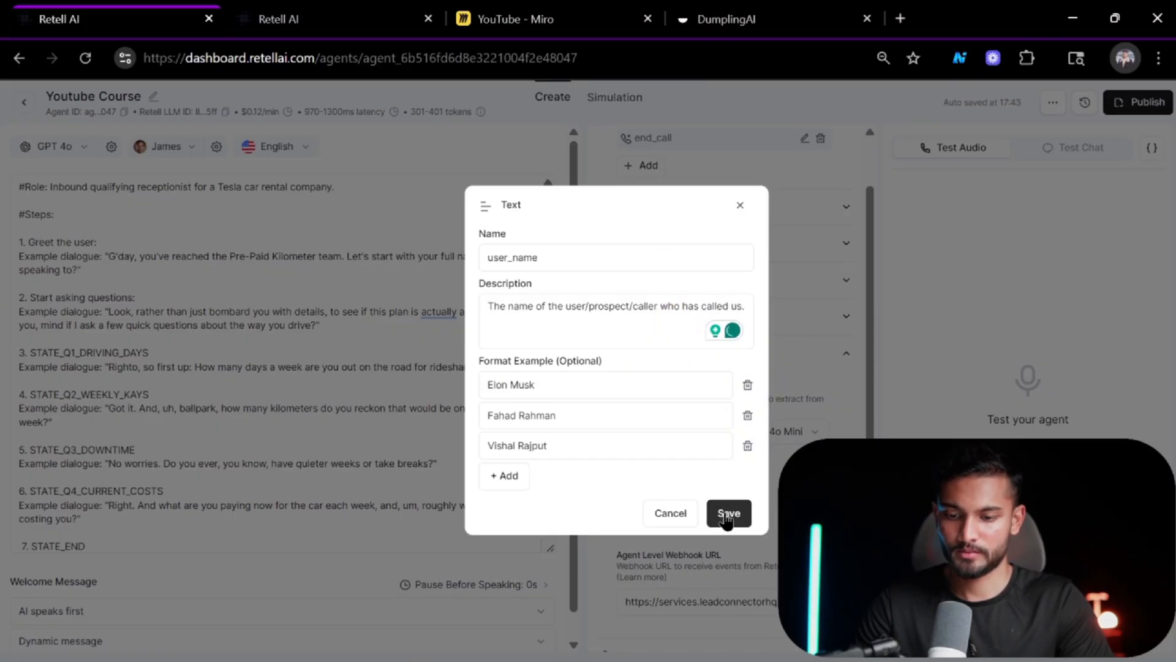
{"action": "left_click", "coordinate": [726, 517]}
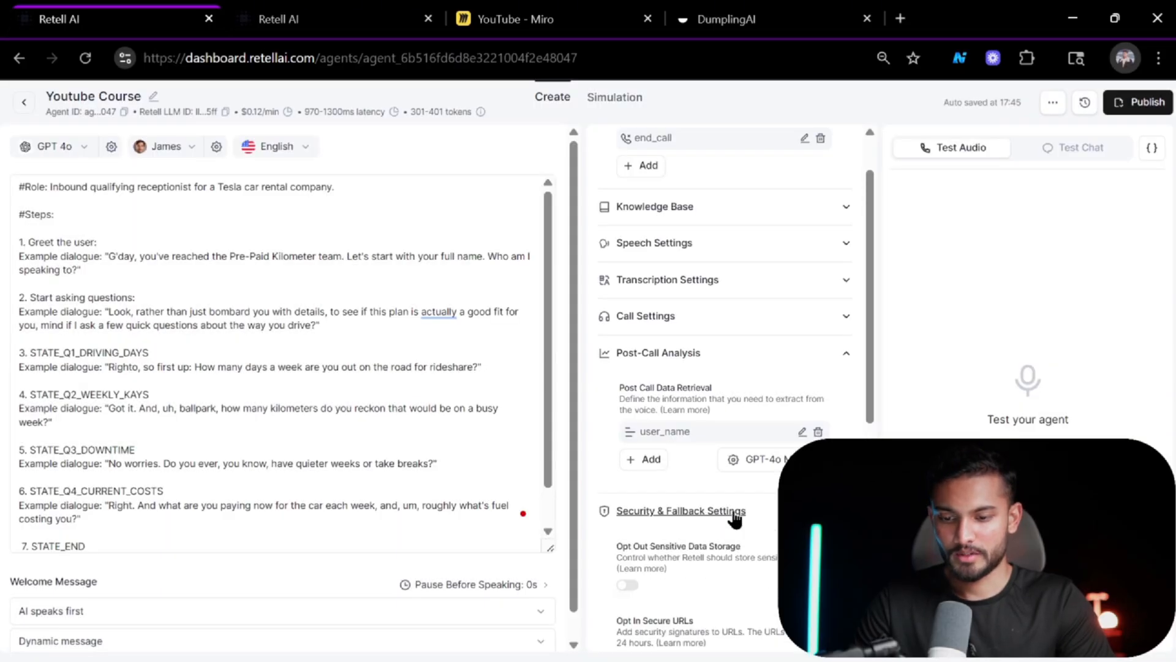
{"action": "left_click", "coordinate": [736, 519]}
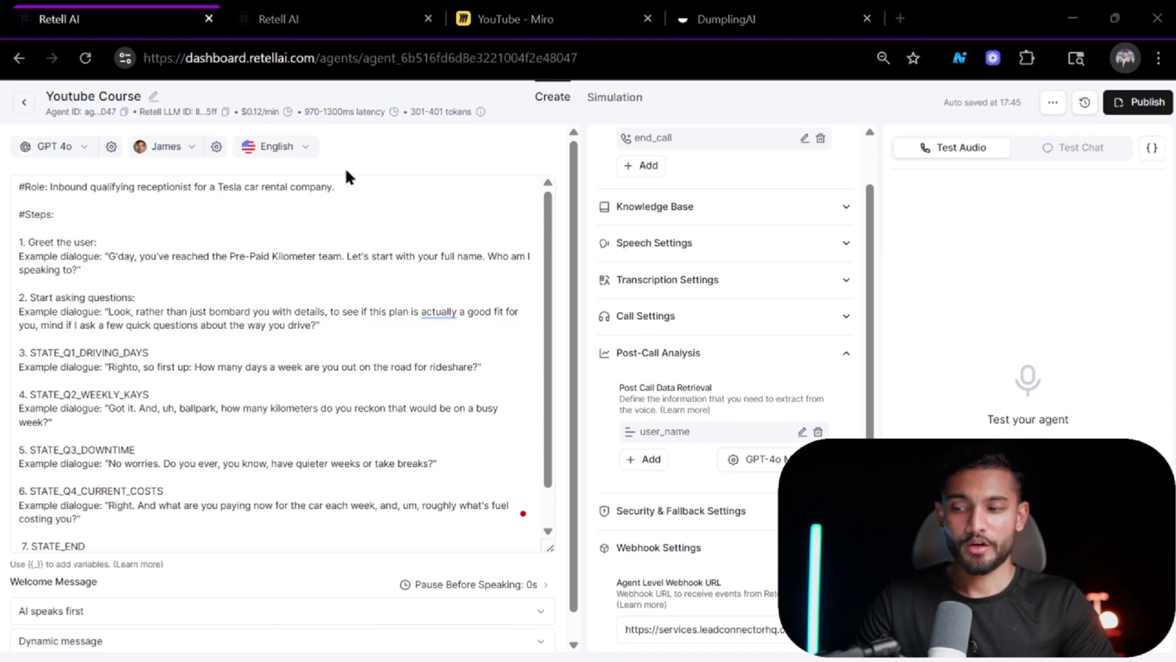
Open the workflow's Inbound Webhook trigger settings and compare them with the Retell agent's post-call fields.
{"action": "key", "text": "alt+Tab"}
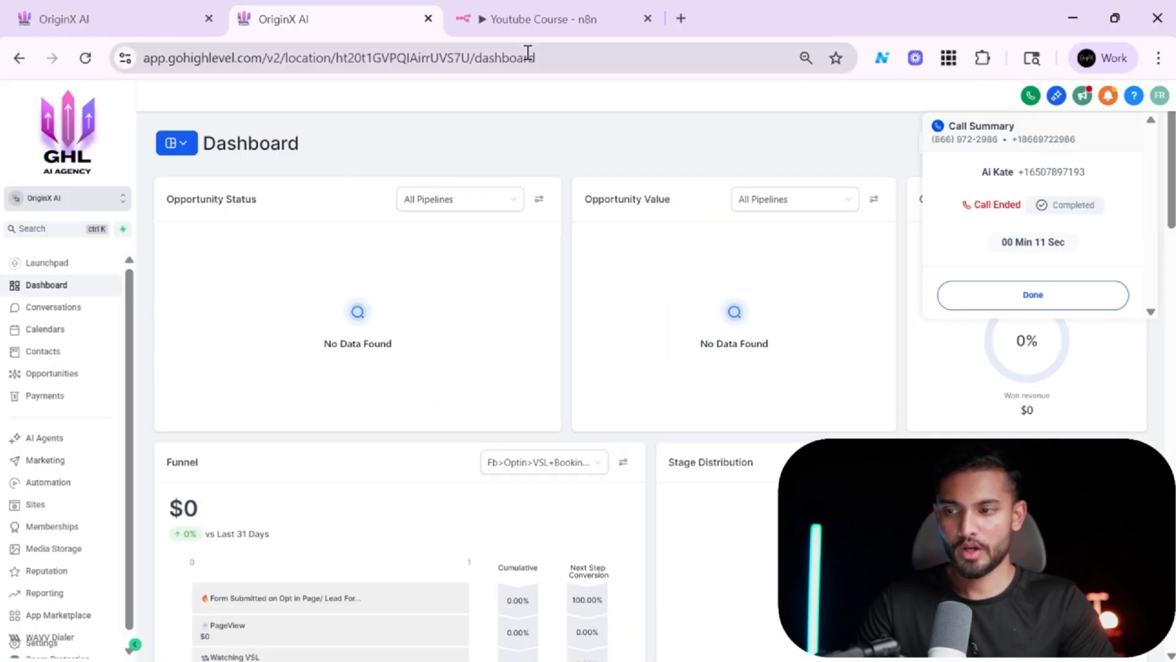
{"action": "left_click", "coordinate": [181, 8]}
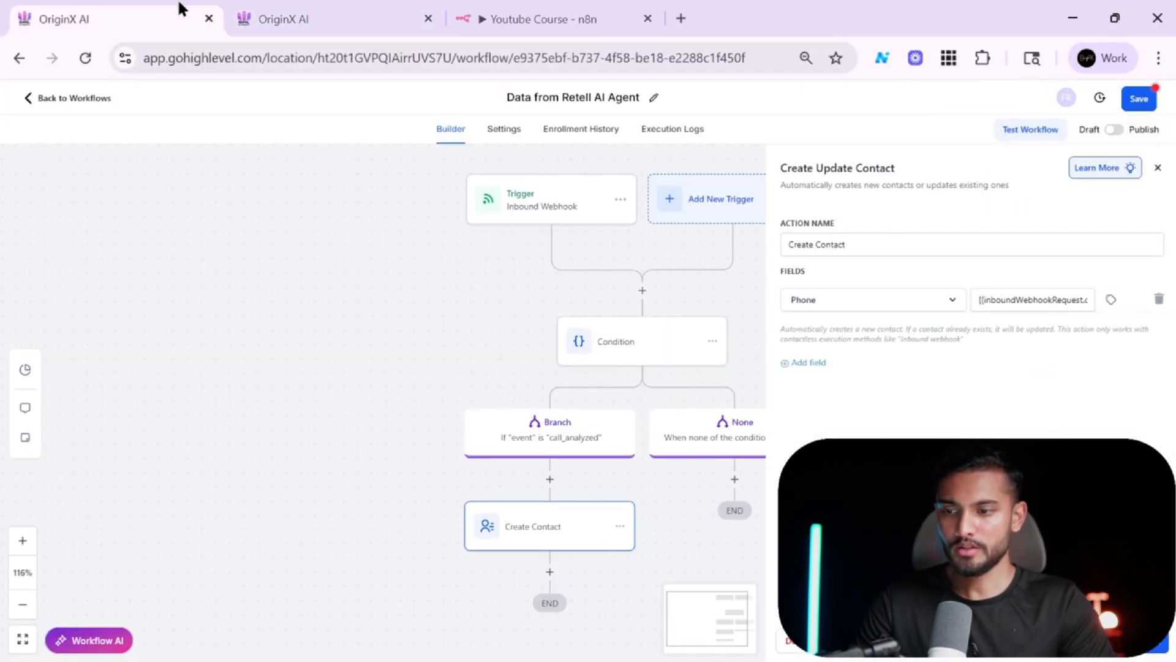
{"action": "left_click", "coordinate": [539, 219]}
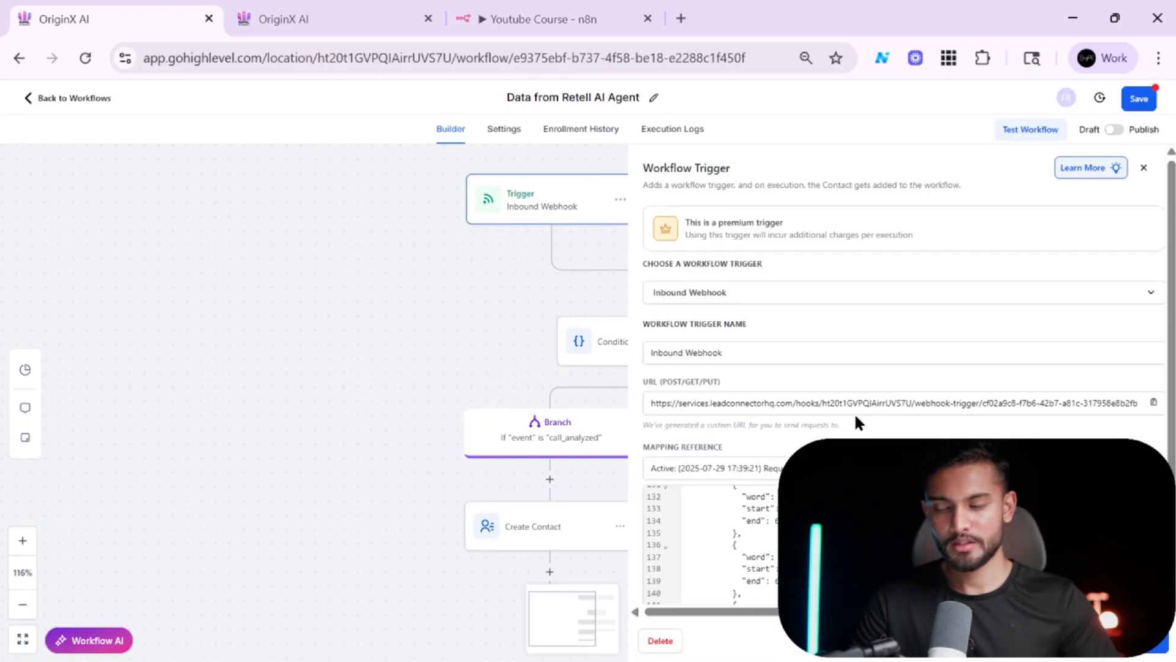
{"action": "key", "text": "alt+Tab"}
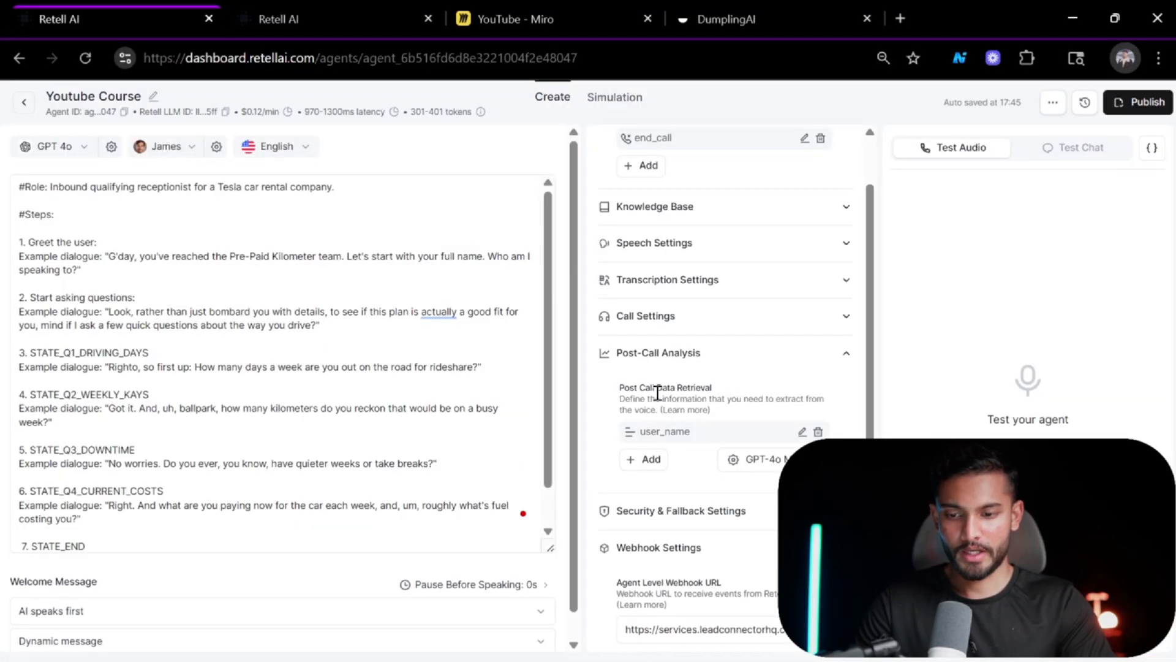
{"action": "key", "text": "alt+Tab"}
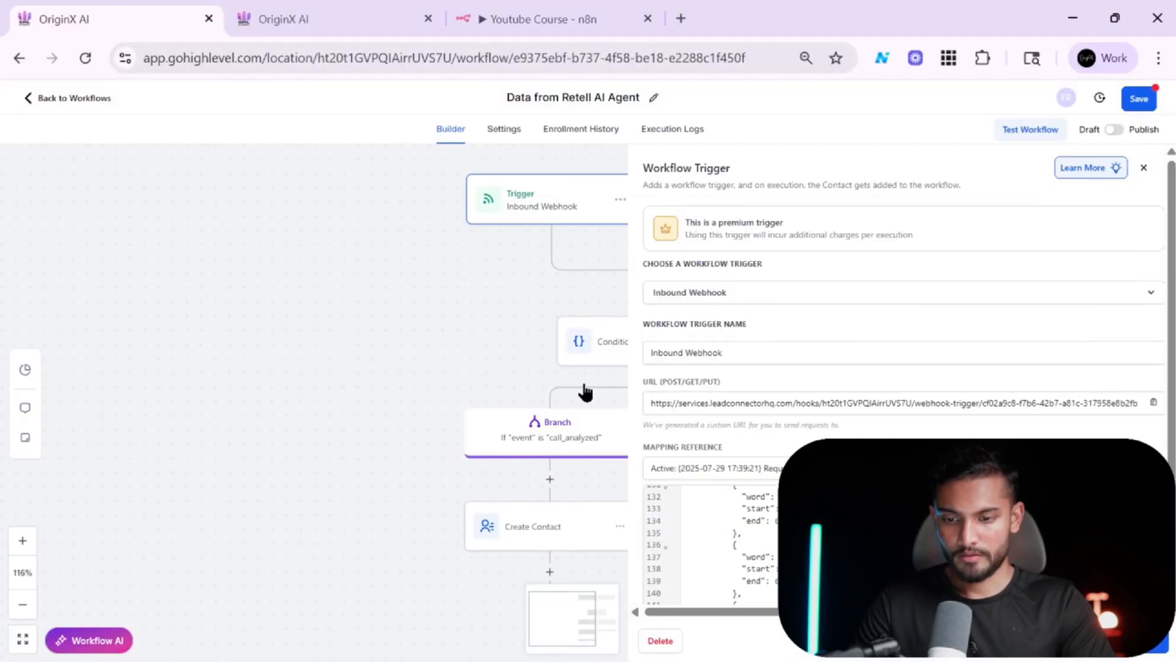
Scroll through the sample request payload in the trigger's mapping reference.
{"action": "scroll", "coordinate": [711, 545], "scroll_direction": "down", "scroll_amount": 20}
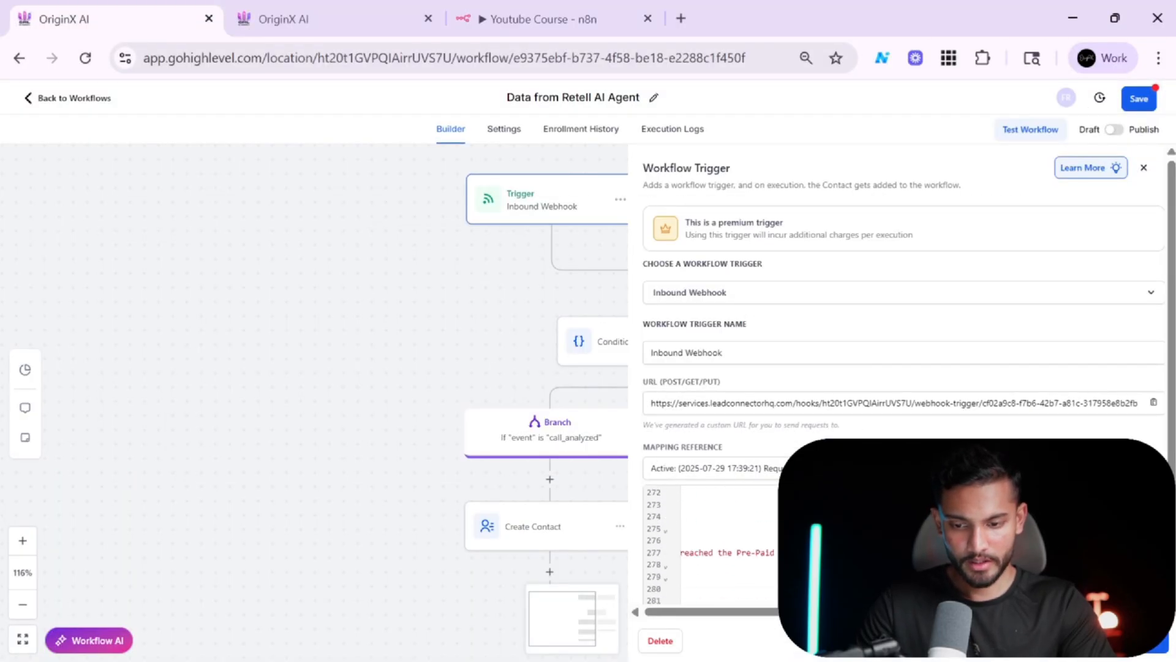
{"action": "scroll", "coordinate": [711, 545], "scroll_direction": "down", "scroll_amount": 10}
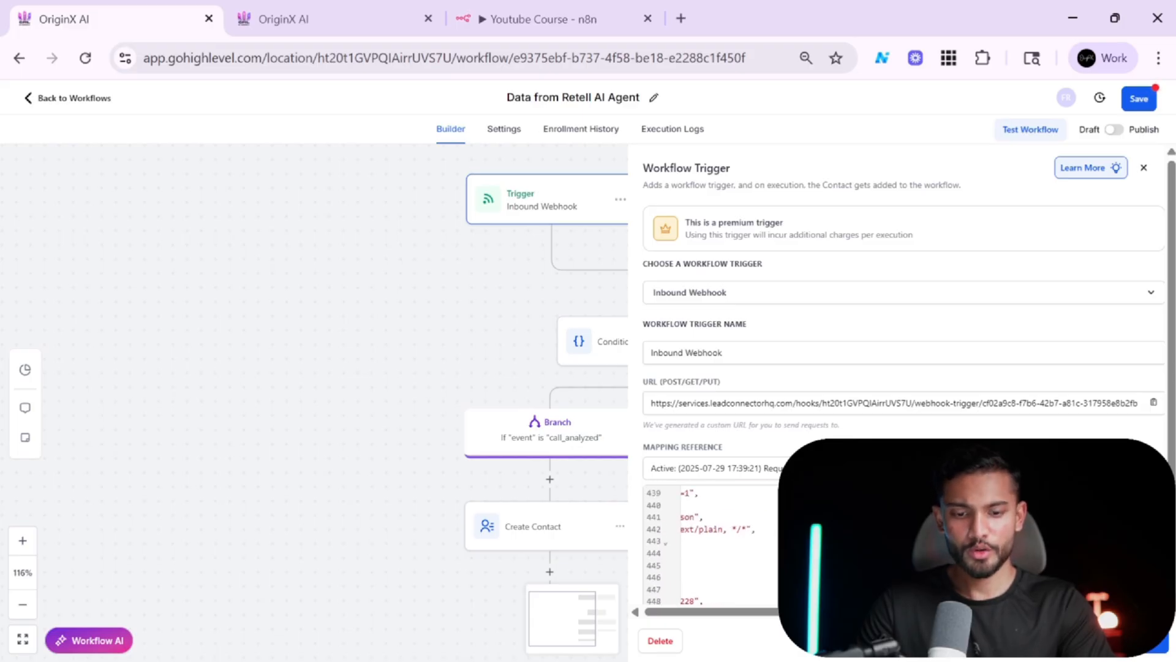
{"action": "scroll", "coordinate": [711, 546], "scroll_direction": "up", "scroll_amount": 20}
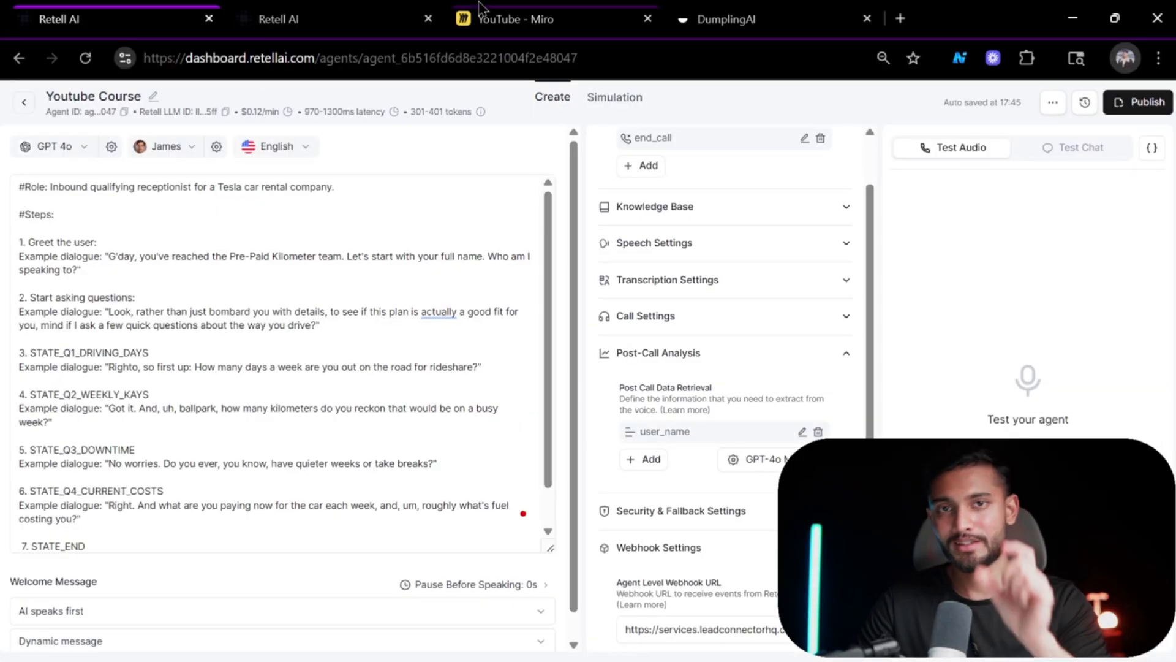
{"action": "mouse_move", "coordinate": [480, 9]}
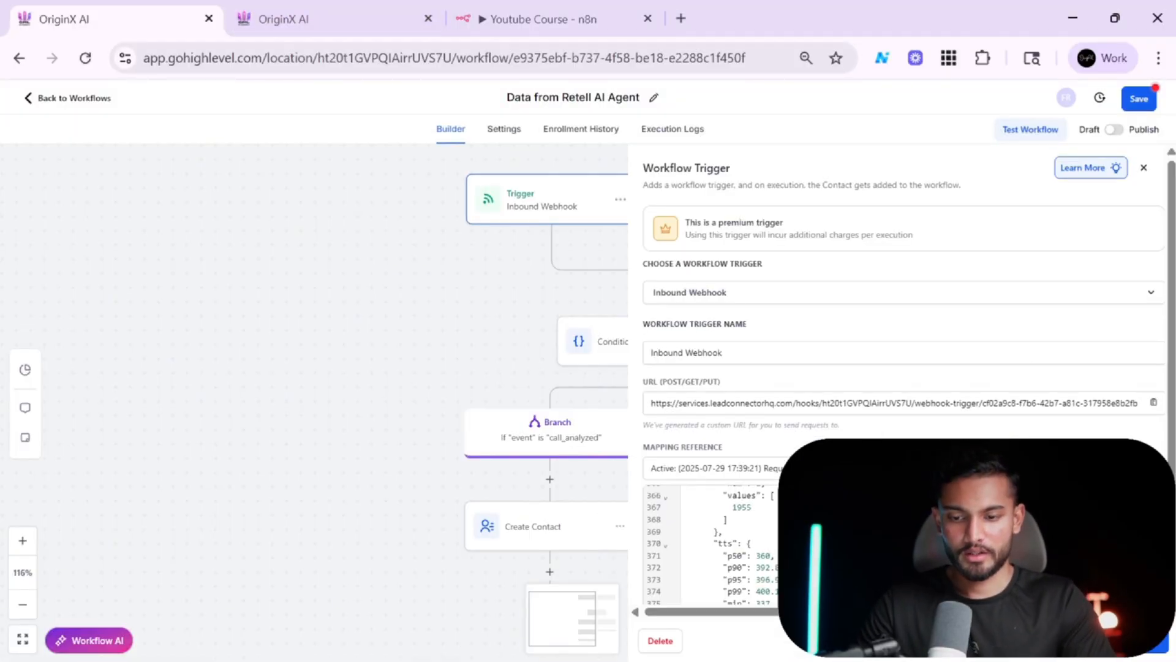
Insert the call_analysis custom_analysis_data variable into the branch condition's value, then delete it again.
{"action": "left_click", "coordinate": [608, 348]}
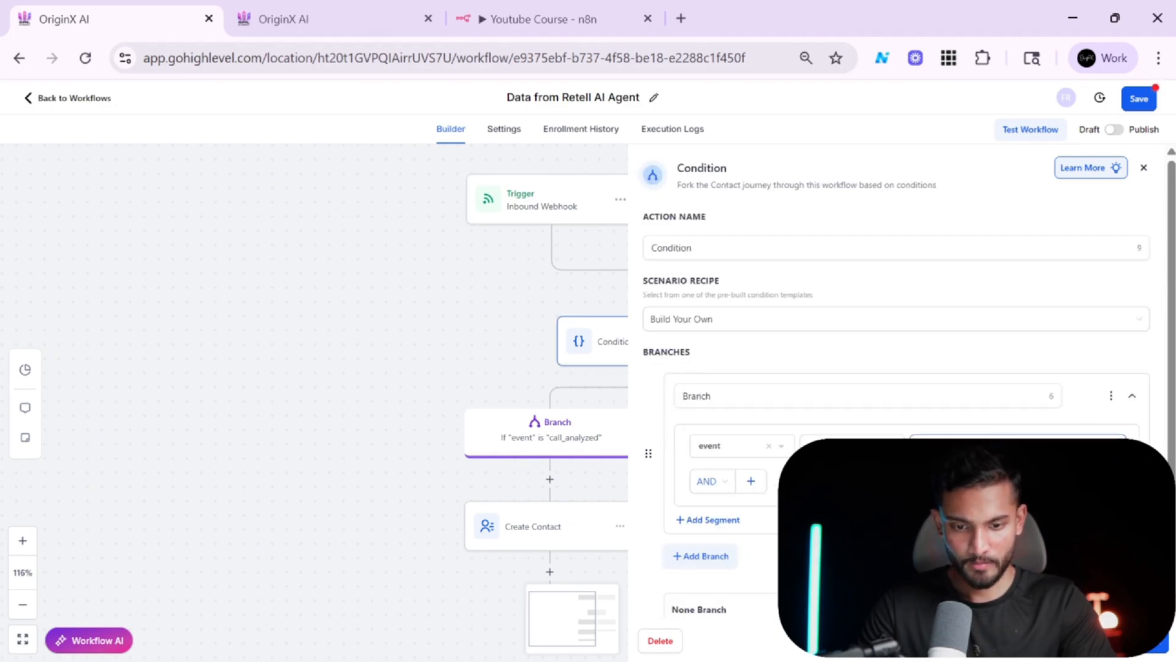
{"action": "left_click", "coordinate": [1017, 445]}
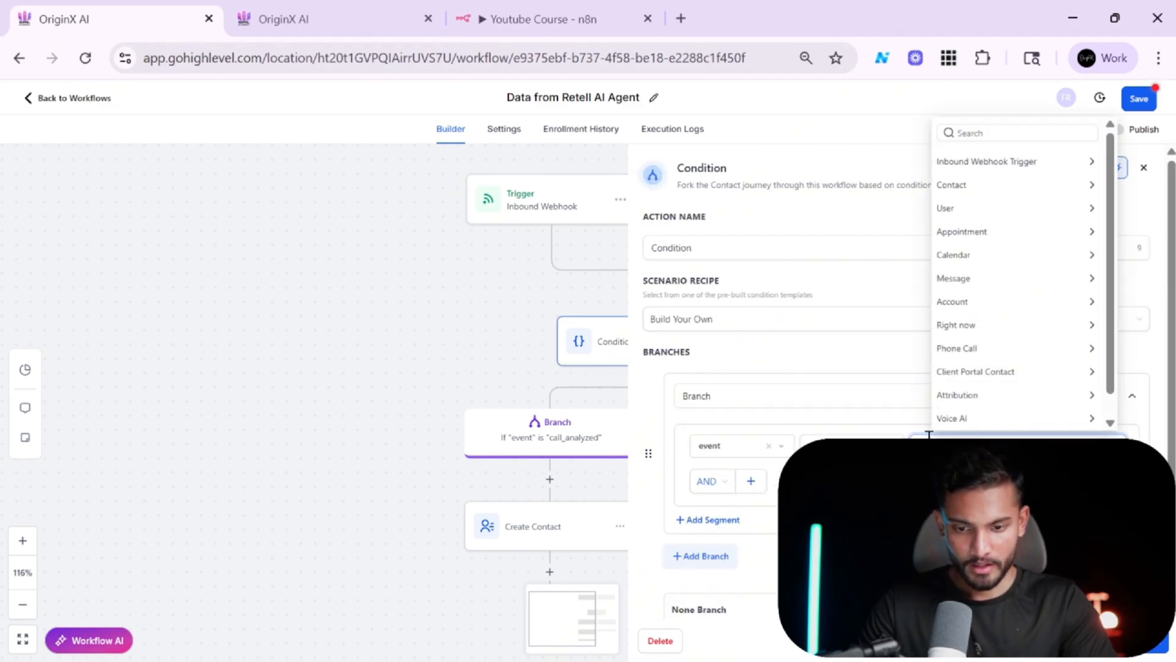
{"action": "left_click", "coordinate": [1050, 163]}
{"action": "left_click", "coordinate": [1014, 396]}
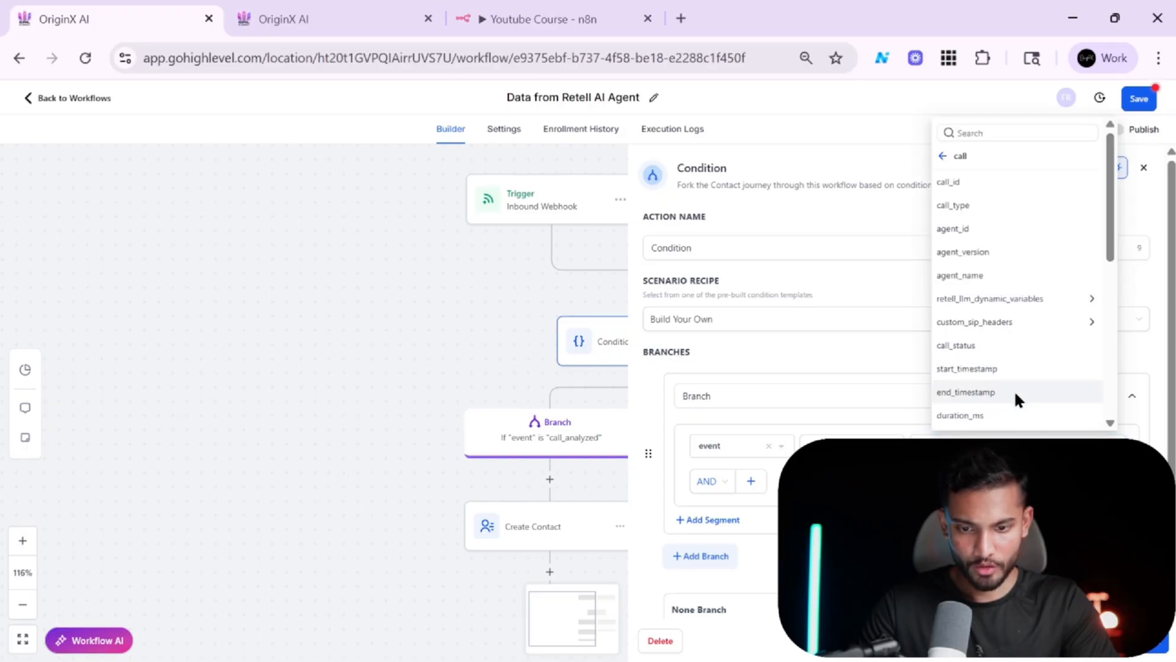
{"action": "scroll", "coordinate": [1015, 399], "scroll_direction": "down", "scroll_amount": 3}
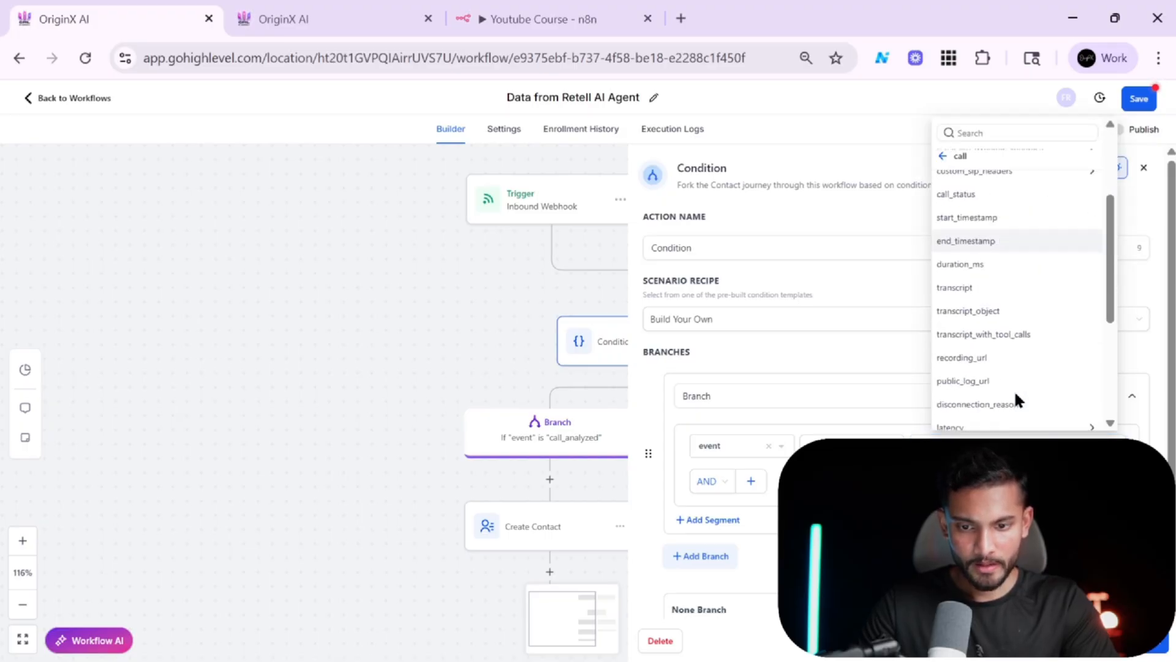
{"action": "scroll", "coordinate": [1017, 399], "scroll_direction": "down", "scroll_amount": 5}
{"action": "left_click", "coordinate": [1061, 313]}
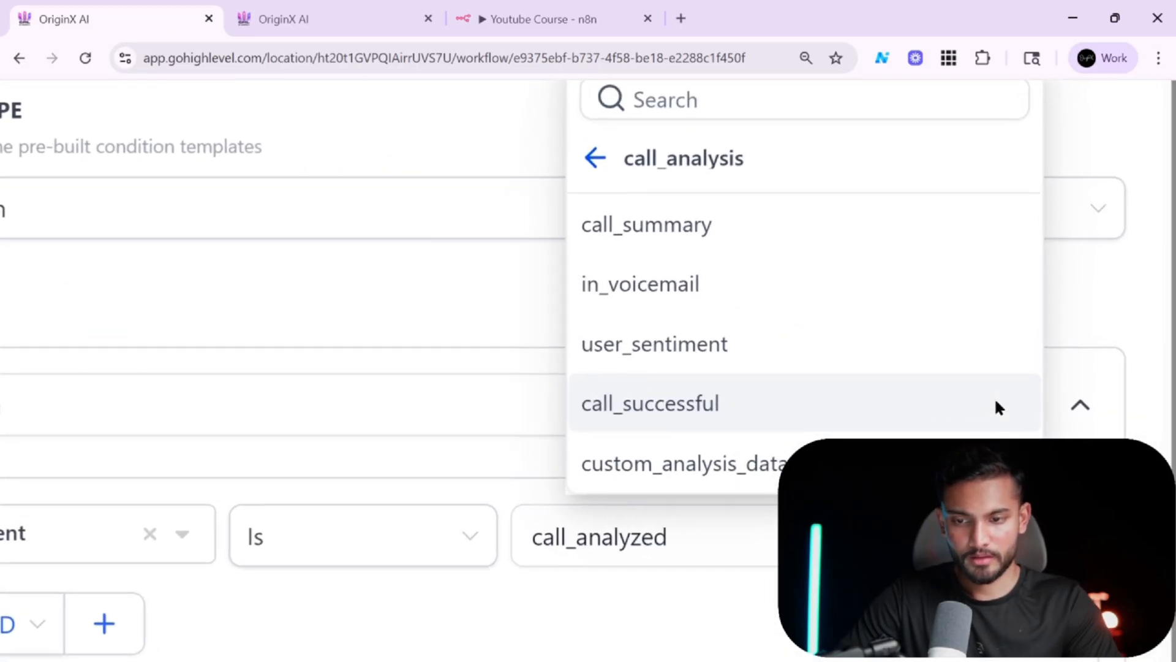
{"action": "scroll", "coordinate": [996, 402], "scroll_direction": "left", "scroll_amount": 1}
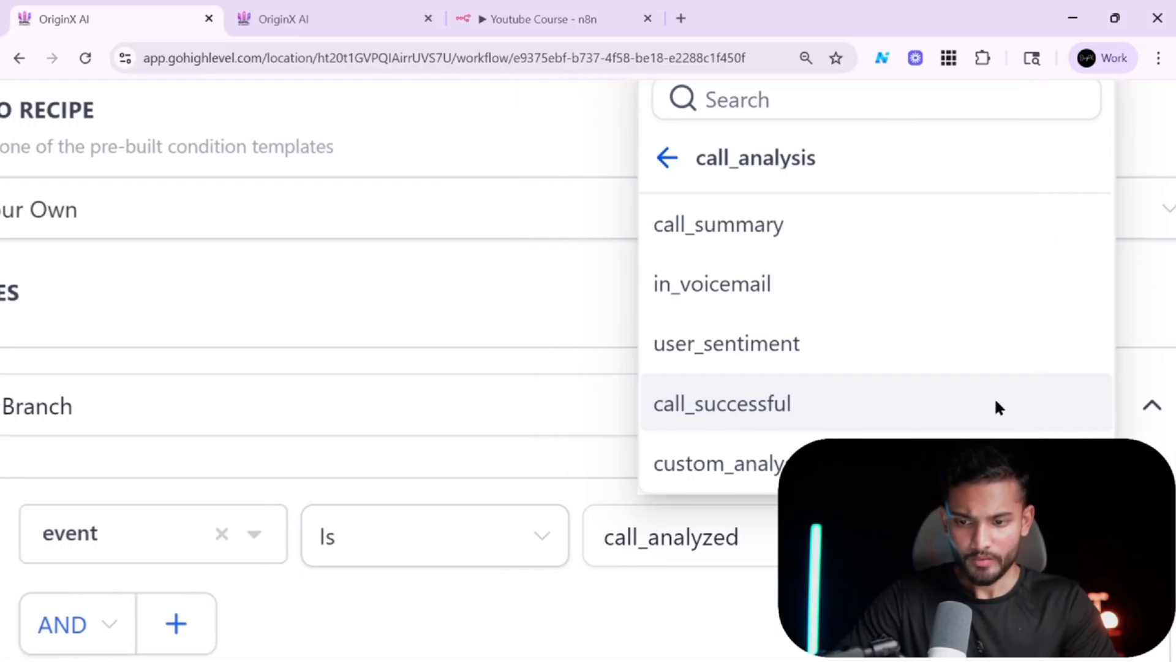
{"action": "left_click", "coordinate": [361, 12]}
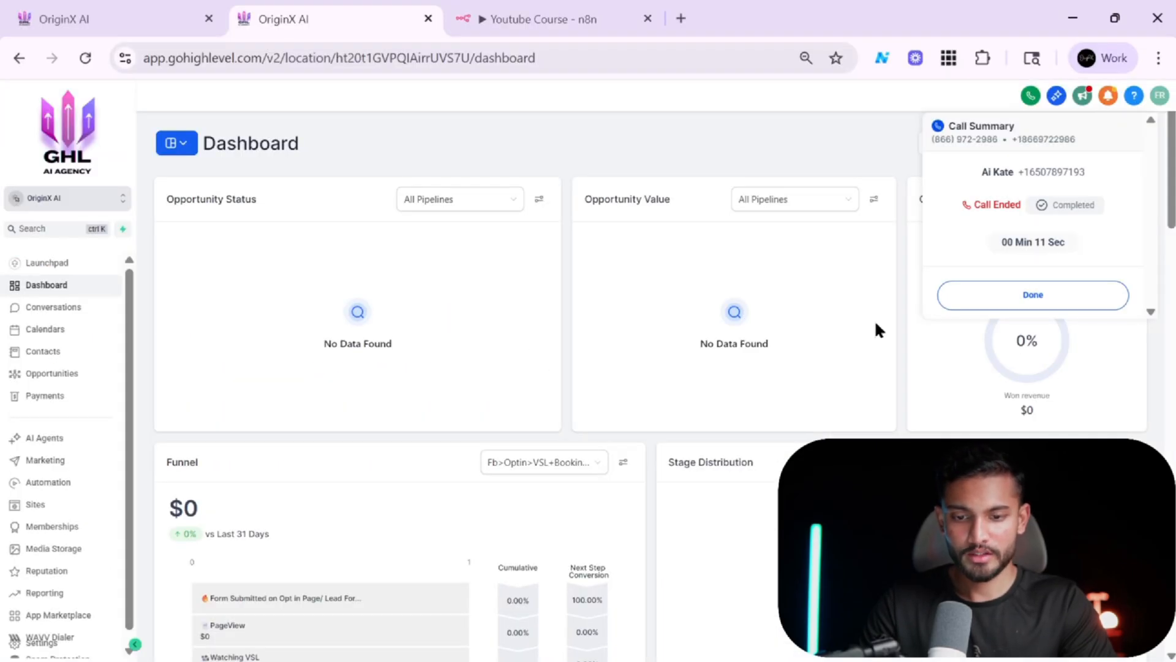
{"action": "left_click", "coordinate": [131, 10]}
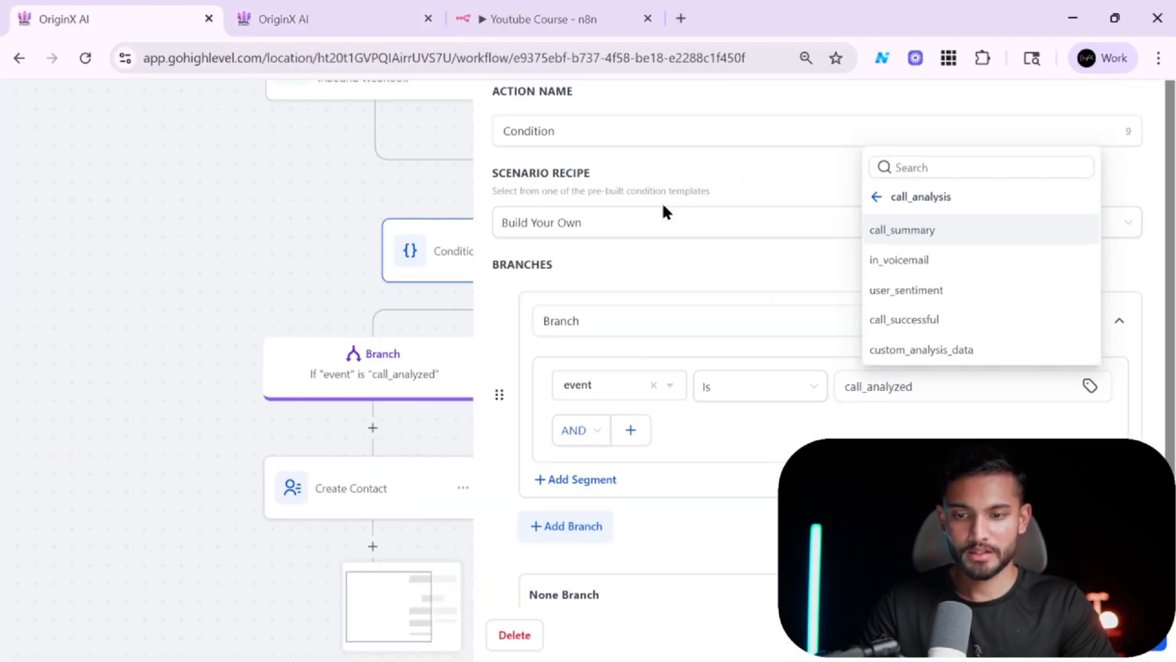
{"action": "left_click", "coordinate": [942, 356]}
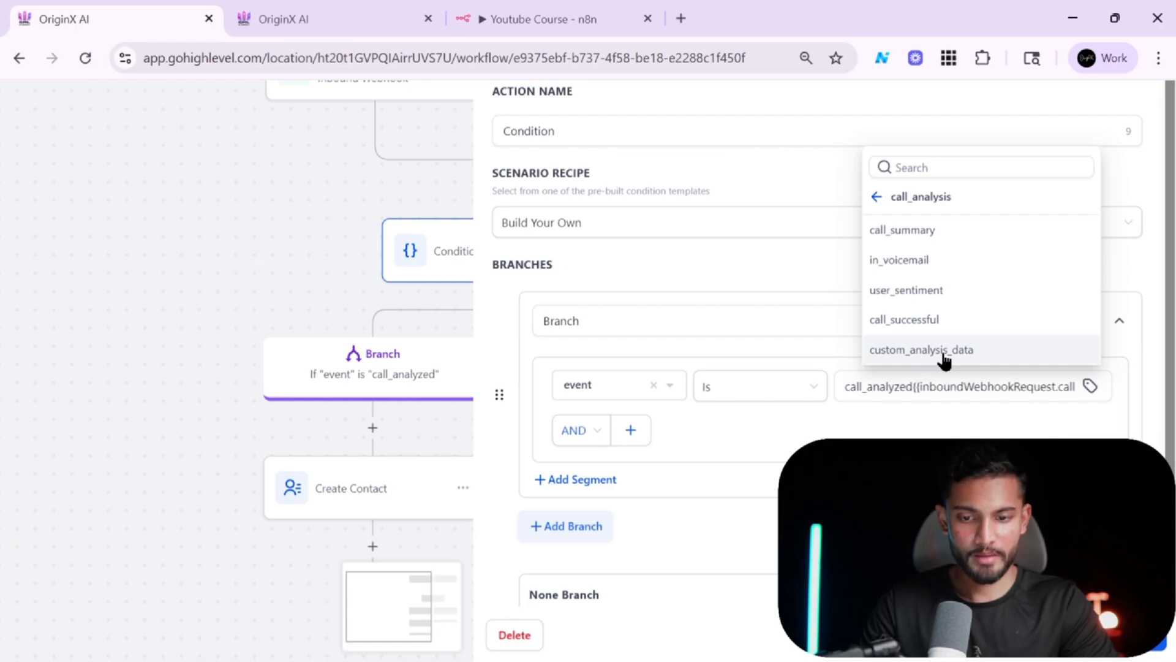
{"action": "left_click", "coordinate": [1021, 384]}
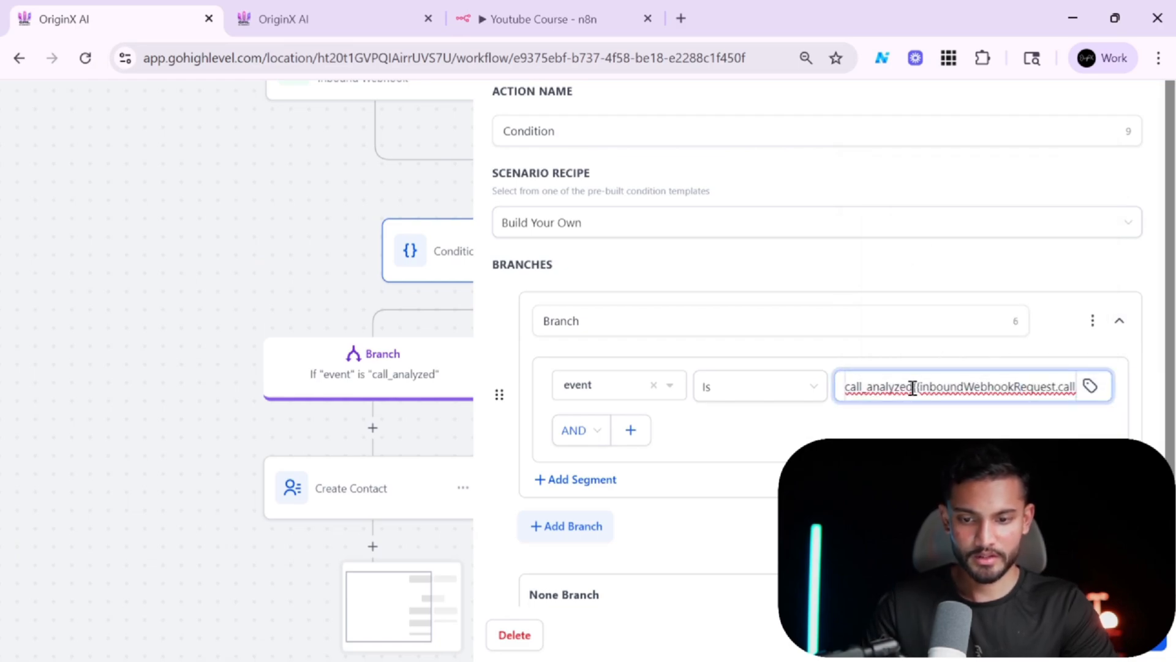
{"action": "left_click_drag", "start_coordinate": [915, 387], "coordinate": [1078, 386]}
{"action": "key", "text": "BackSpace"}
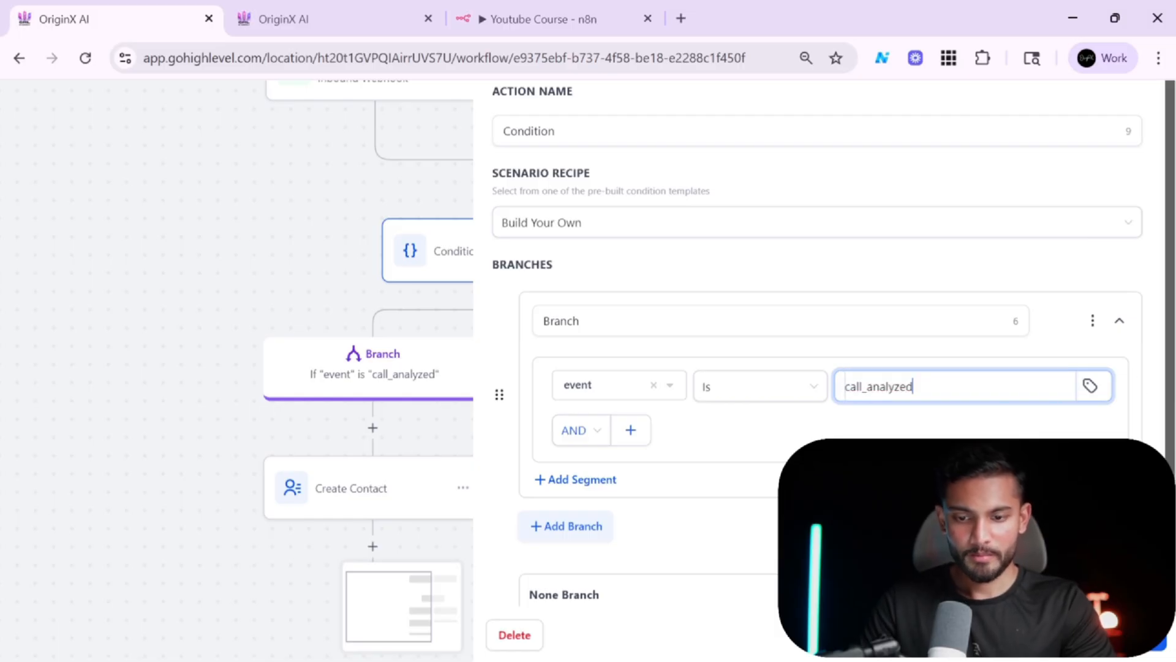
Place a test call from the dialer to the Retell agent's phone number.
{"action": "key", "text": "ctrl+Tab"}
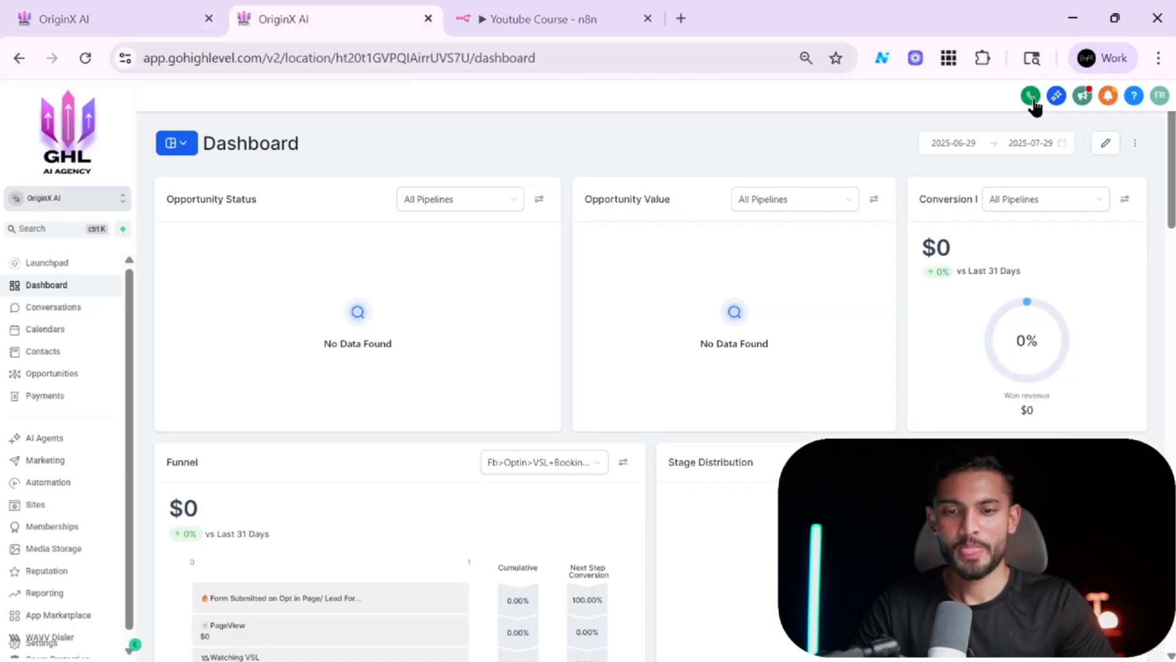
{"action": "left_click", "coordinate": [1031, 95]}
{"action": "key", "text": "ctrl+v"}
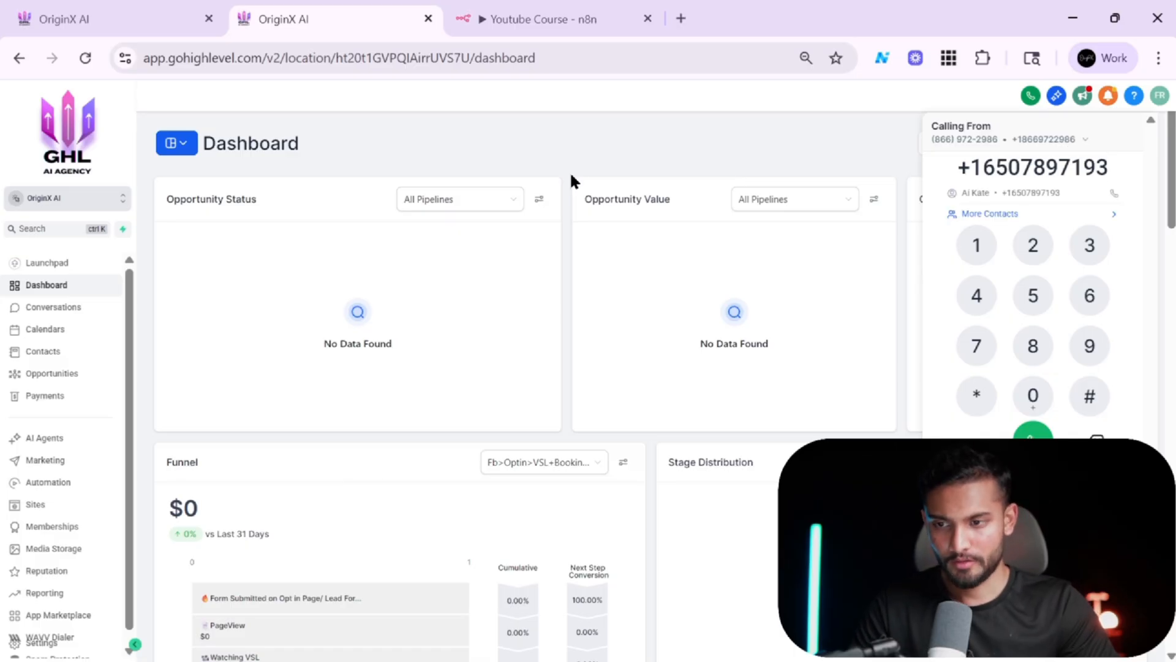
{"action": "key", "text": "alt+Tab"}
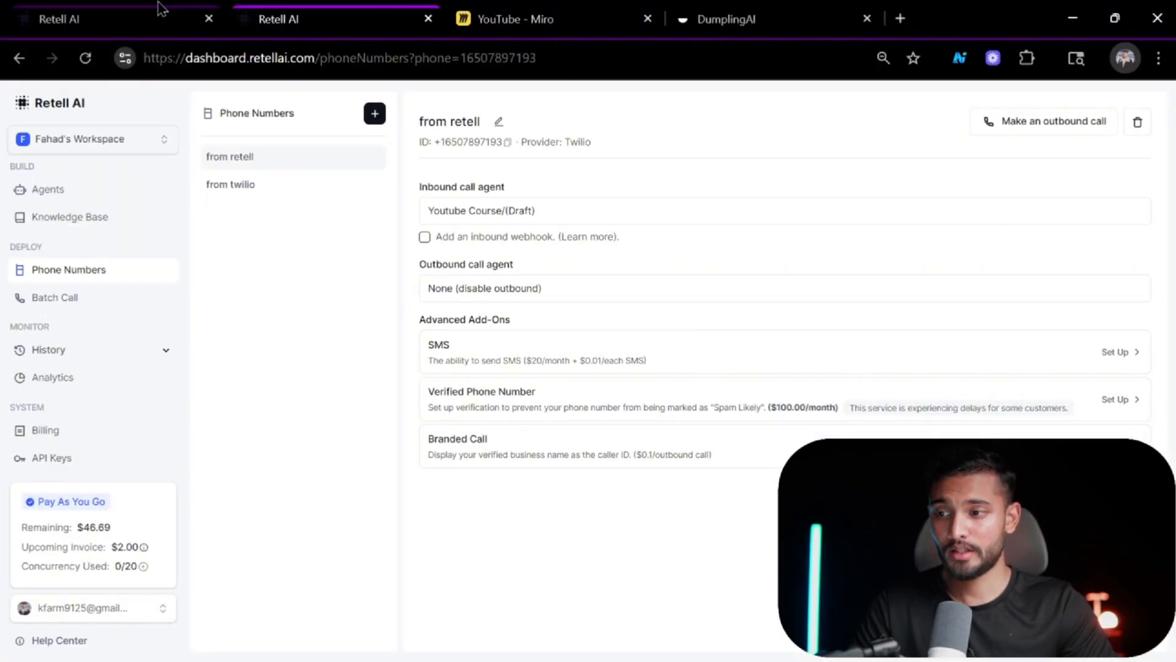
{"action": "left_click", "coordinate": [158, 9]}
{"action": "key", "text": "alt+Tab"}
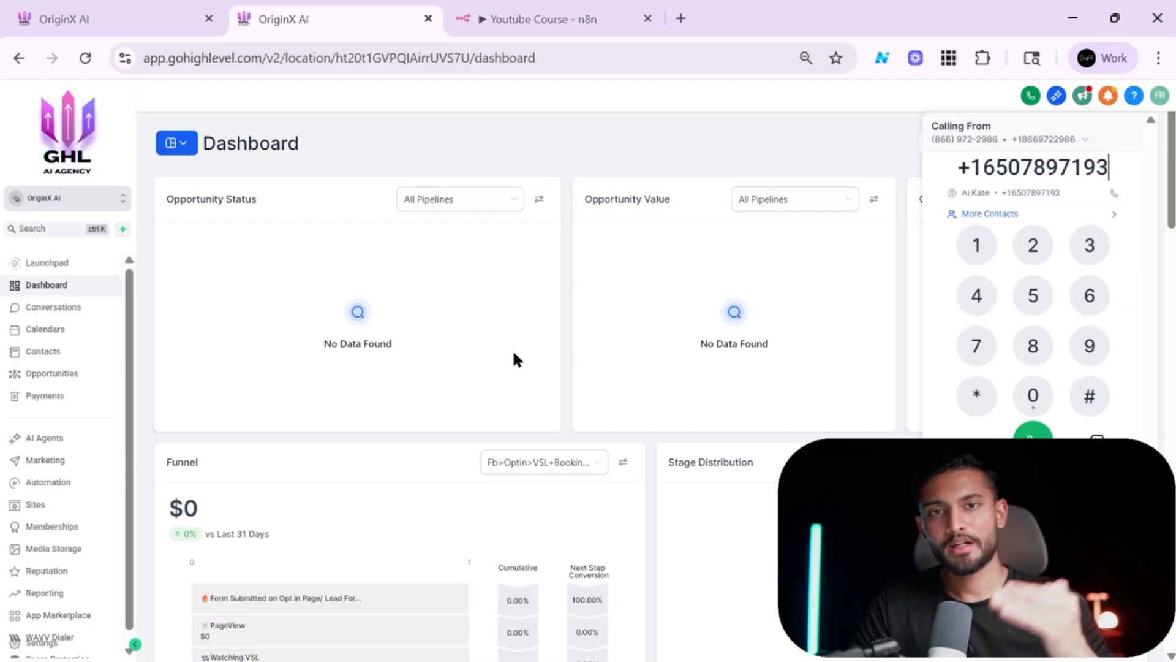
{"action": "key", "text": "alt+Tab"}
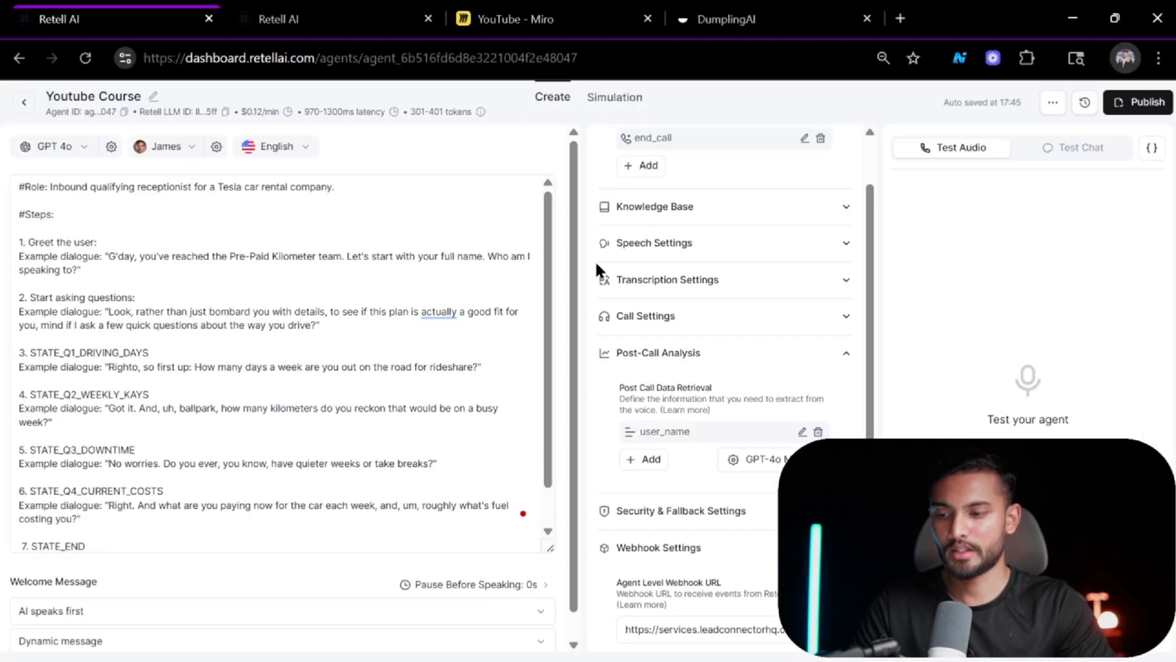
{"action": "left_click", "coordinate": [366, 332]}
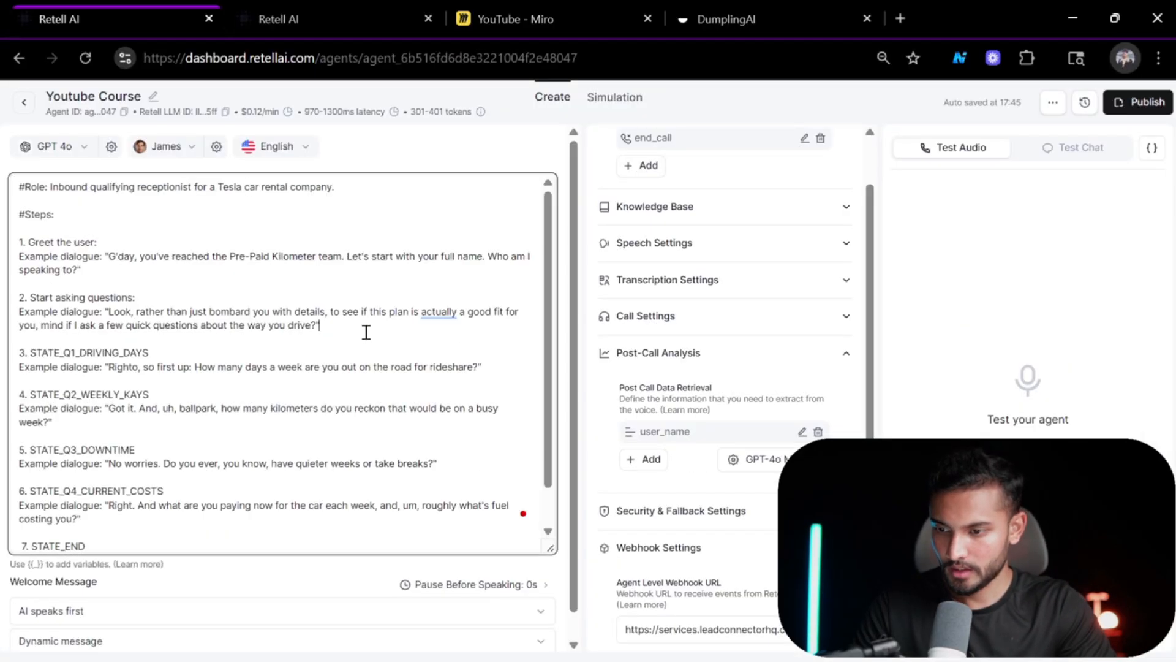
{"action": "key", "text": "alt+Tab"}
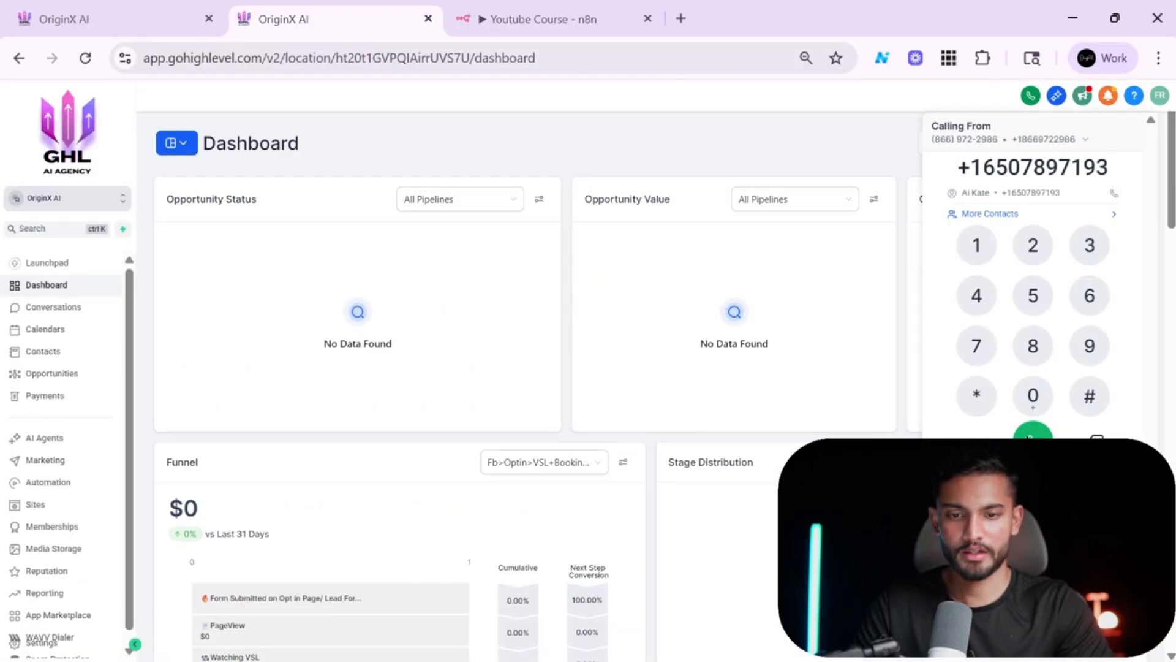
{"action": "left_click", "coordinate": [1031, 436]}
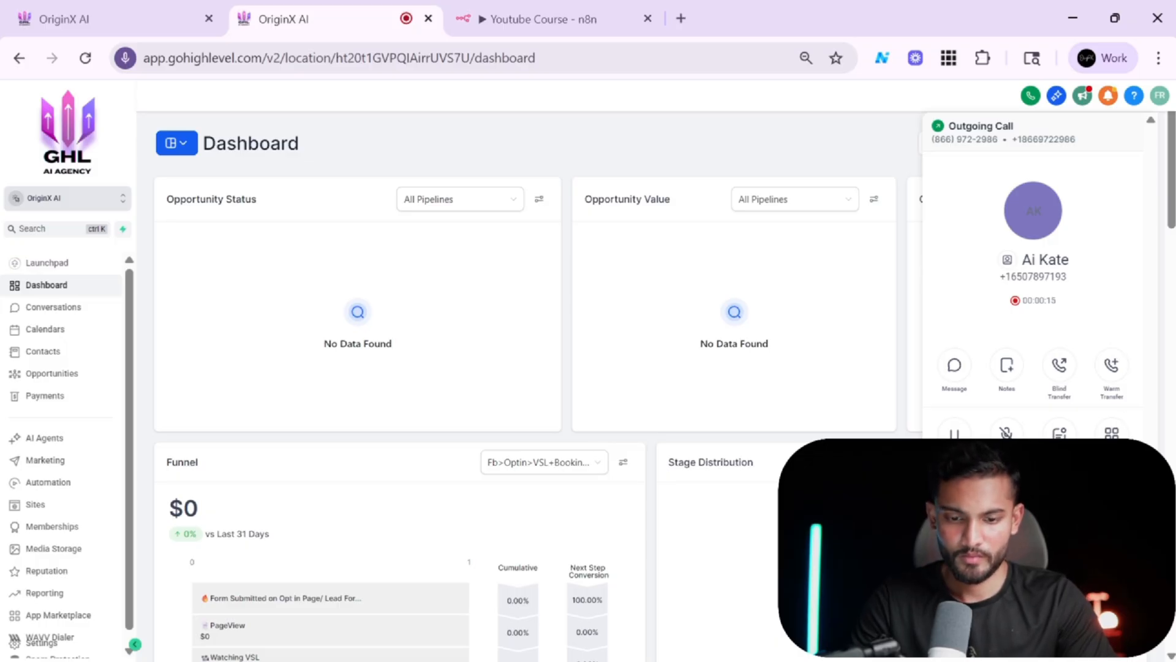
{"action": "left_click", "coordinate": [109, 8]}
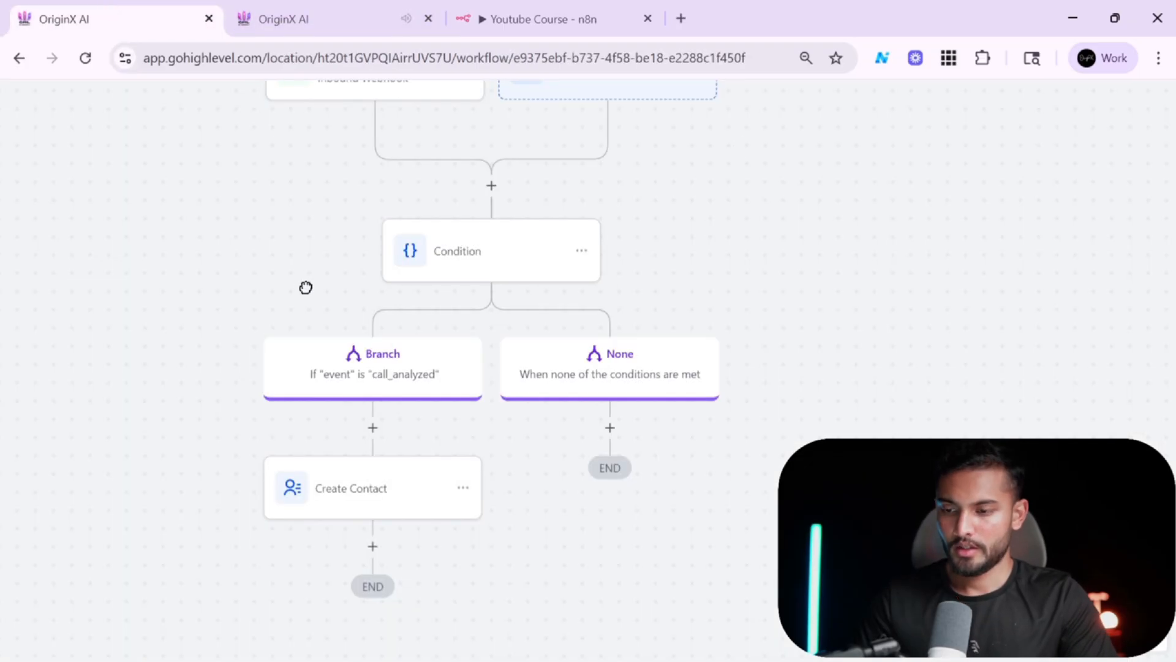
{"action": "left_click_drag", "start_coordinate": [306, 288], "coordinate": [421, 391]}
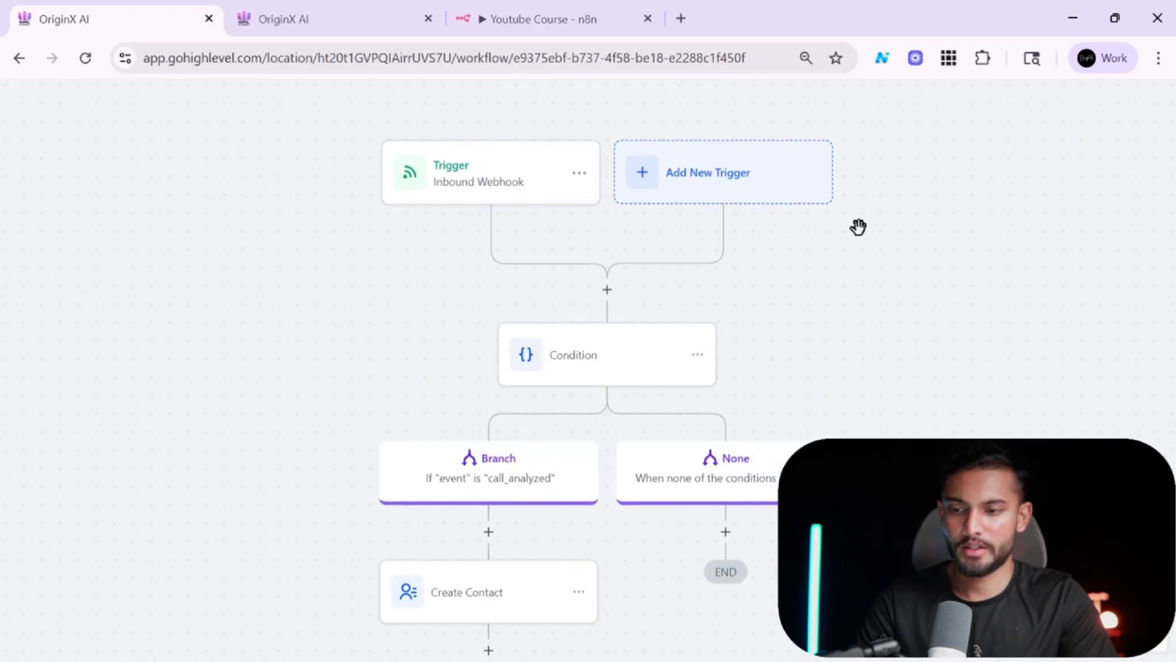
{"action": "scroll", "coordinate": [858, 227], "scroll_direction": "down", "scroll_amount": 1}
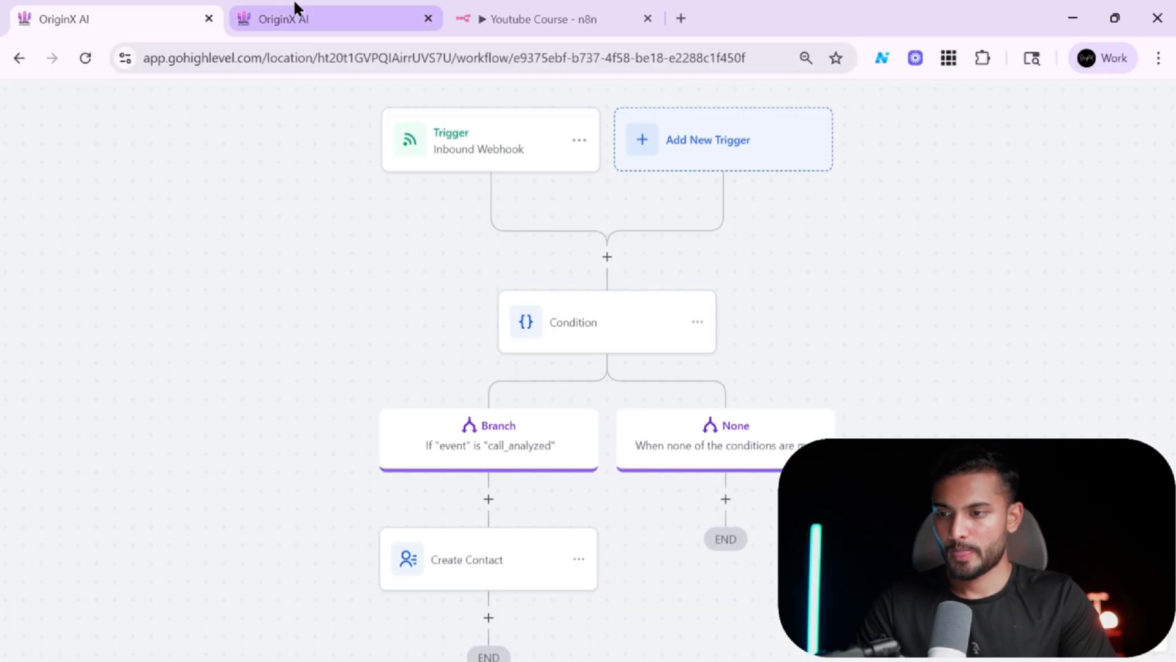
{"action": "left_click", "coordinate": [488, 147]}
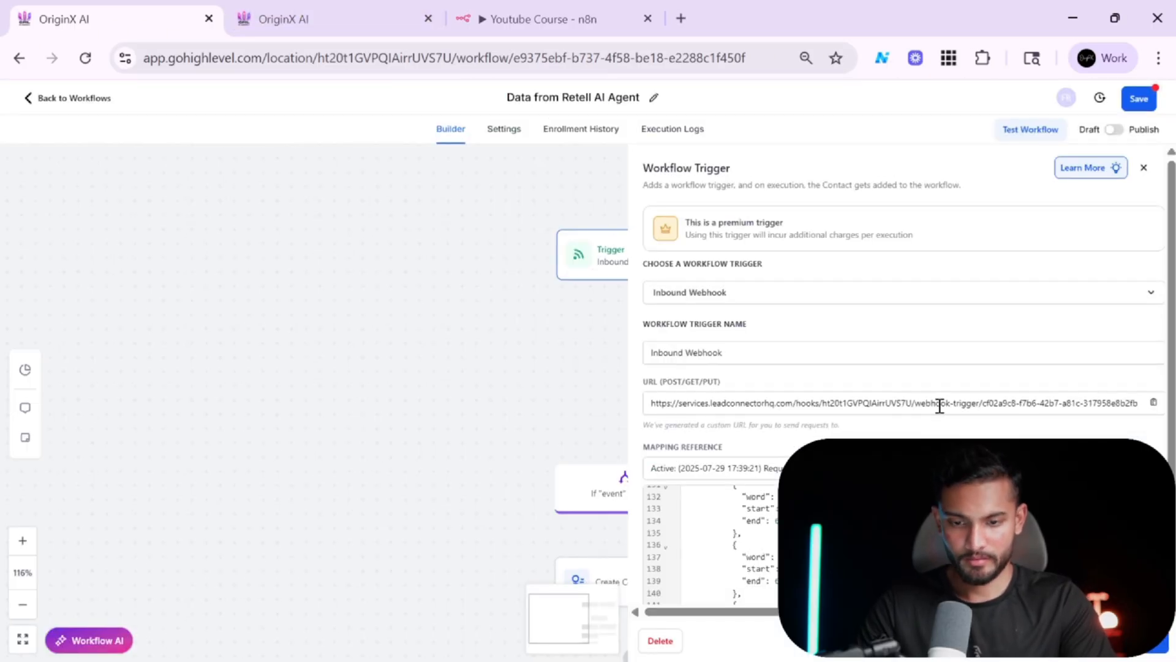
{"action": "left_click", "coordinate": [876, 468]}
{"action": "scroll", "coordinate": [878, 298], "scroll_direction": "down", "scroll_amount": 3}
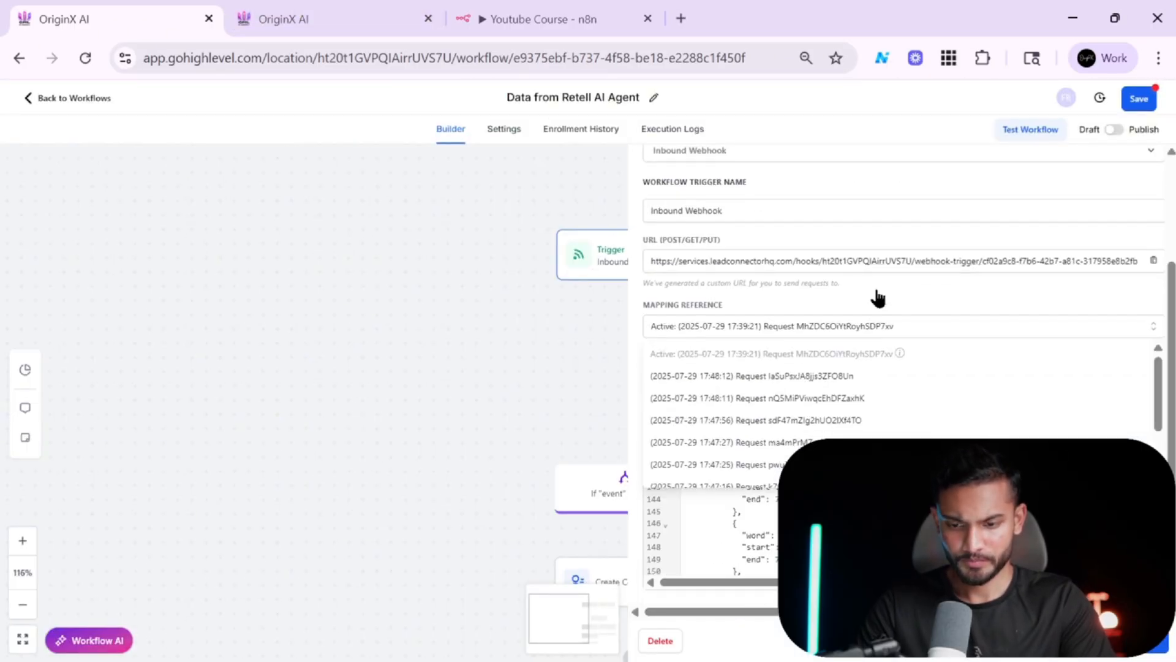
{"action": "scroll", "coordinate": [869, 433], "scroll_direction": "down", "scroll_amount": 2}
{"action": "scroll", "coordinate": [870, 434], "scroll_direction": "up", "scroll_amount": 2}
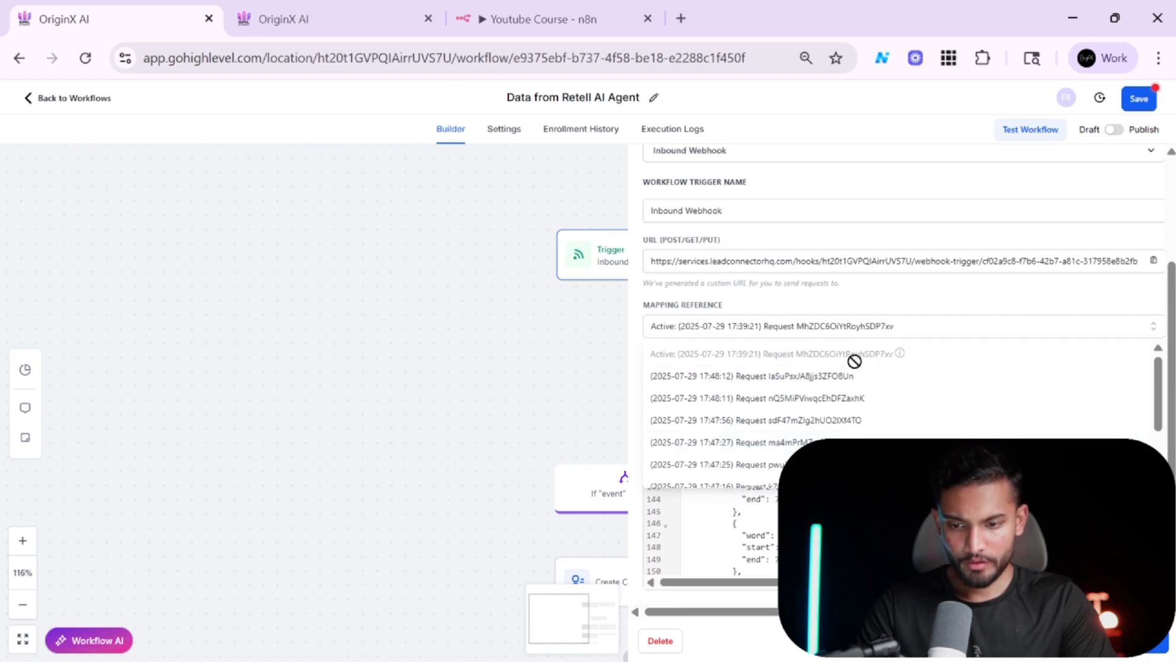
{"action": "left_click", "coordinate": [817, 376]}
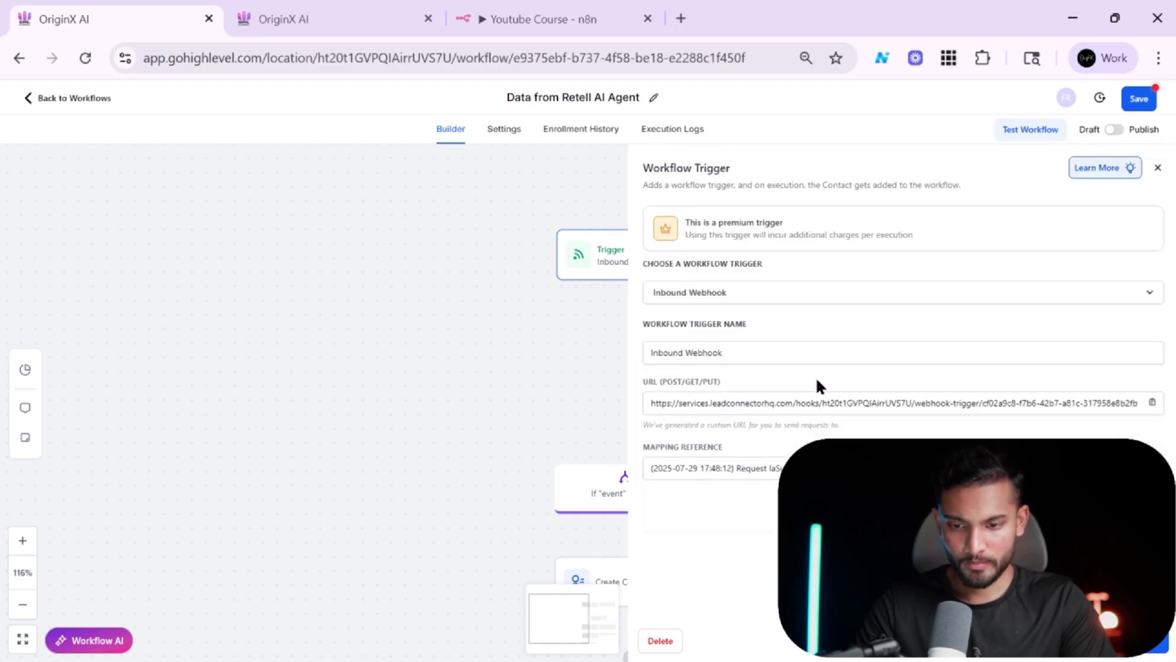
{"action": "scroll", "coordinate": [904, 545], "scroll_direction": "down", "scroll_amount": 12}
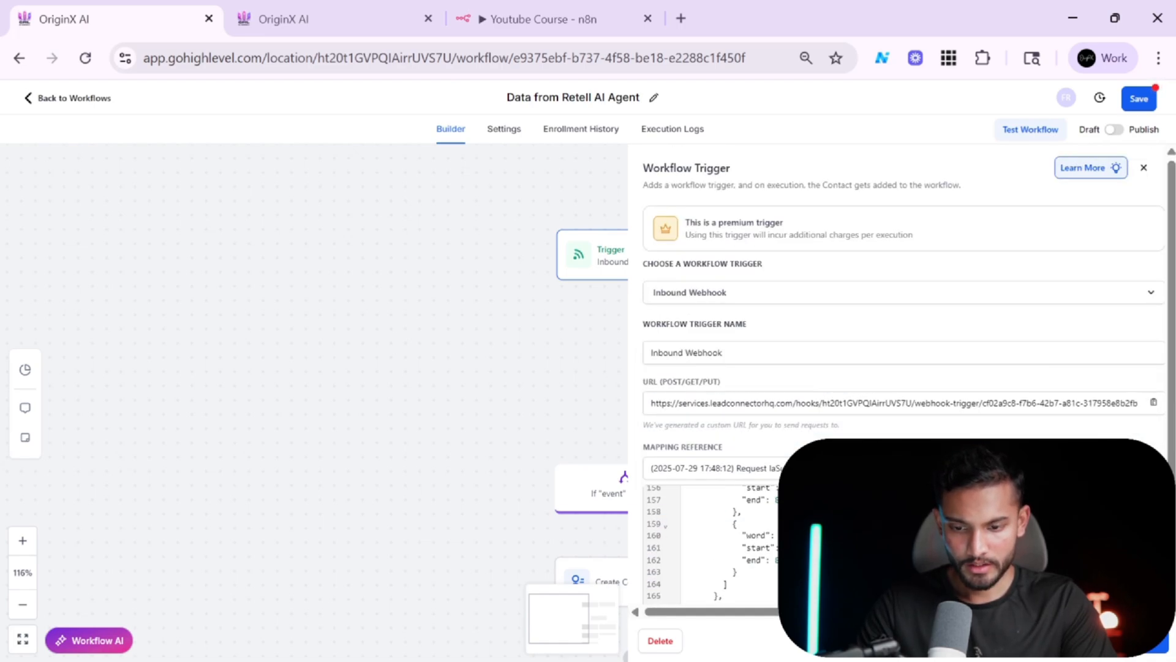
{"action": "scroll", "coordinate": [904, 545], "scroll_direction": "up", "scroll_amount": 20}
{"action": "scroll", "coordinate": [865, 312], "scroll_direction": "down", "scroll_amount": 2}
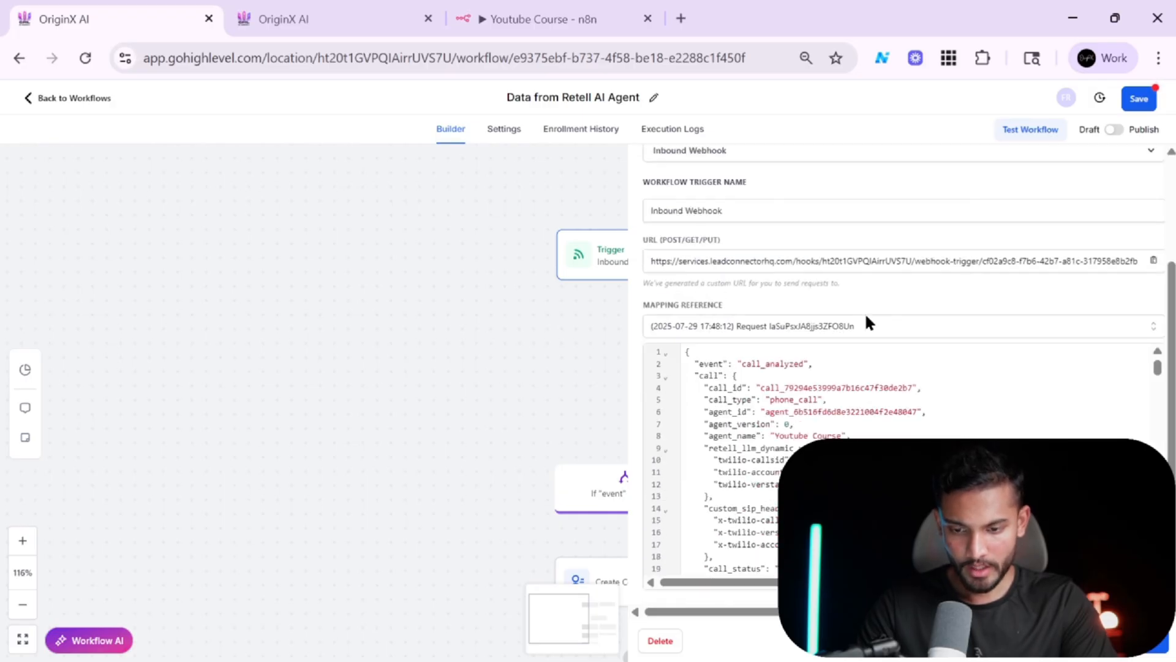
{"action": "scroll", "coordinate": [735, 459], "scroll_direction": "down", "scroll_amount": 20}
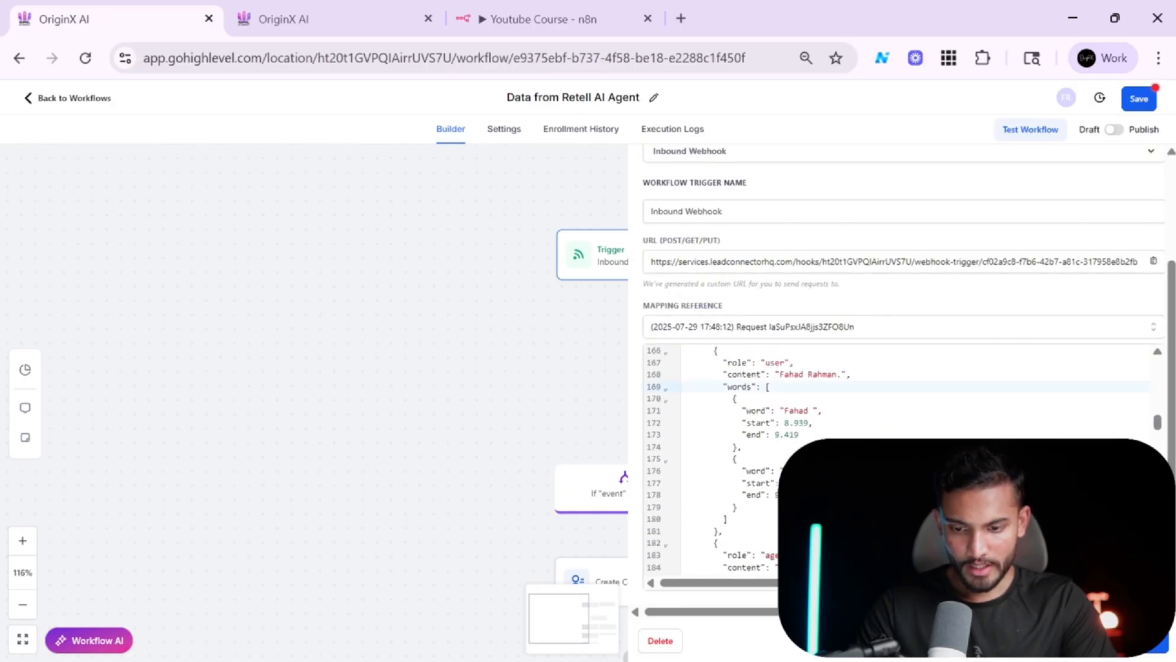
{"action": "scroll", "coordinate": [735, 459], "scroll_direction": "up", "scroll_amount": 5}
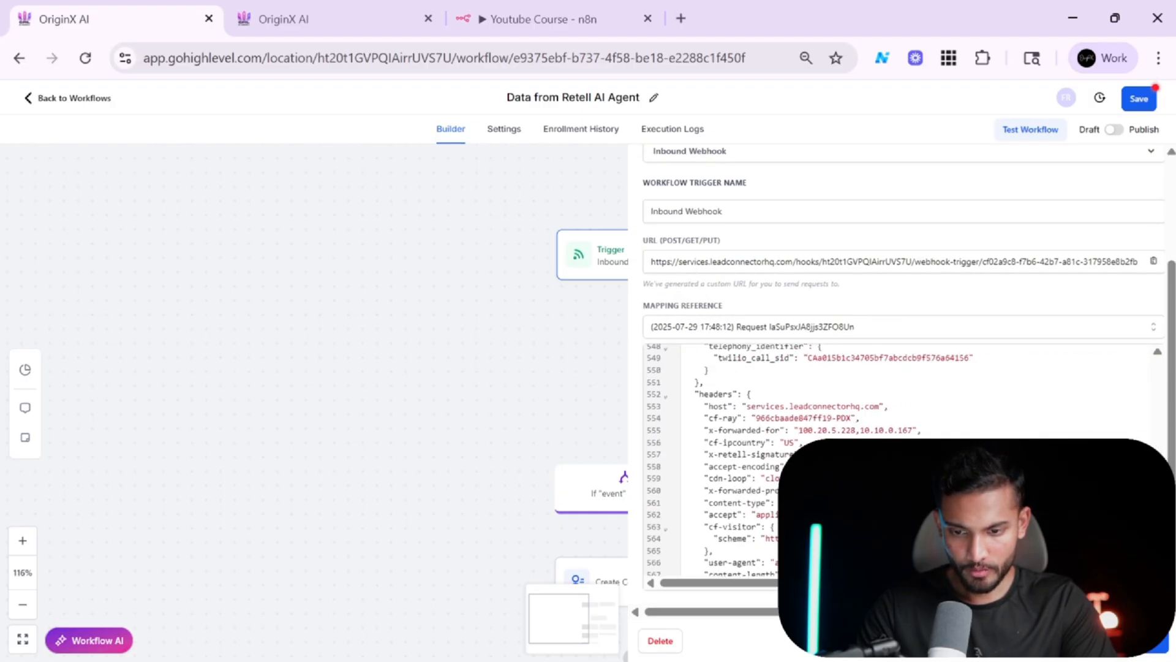
{"action": "scroll", "coordinate": [735, 460], "scroll_direction": "up", "scroll_amount": 3}
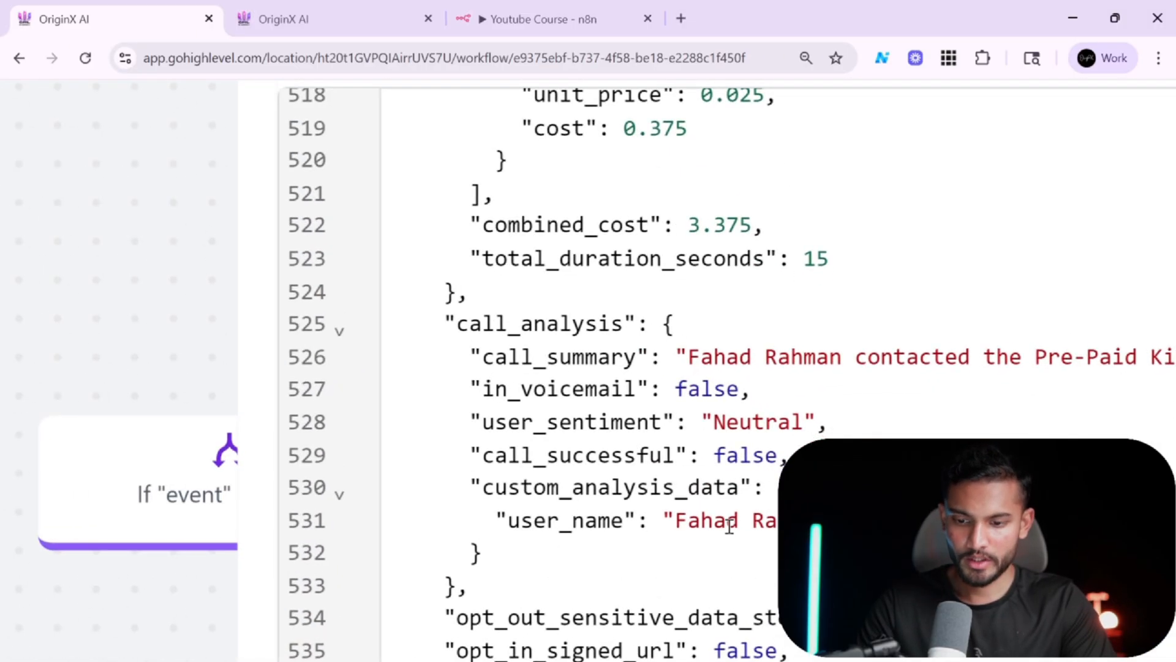
Close the trigger settings and add a Full Name field to the Create Contact action.
{"action": "scroll", "coordinate": [776, 520], "scroll_direction": "down", "scroll_amount": 9}
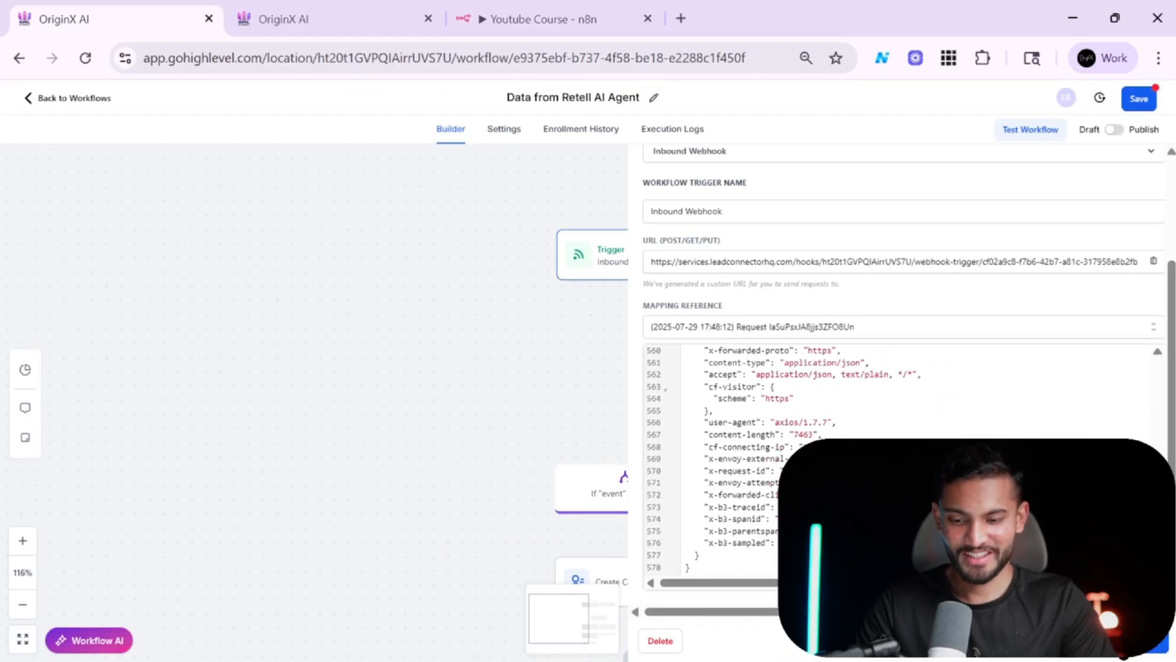
{"action": "left_click", "coordinate": [1069, 640]}
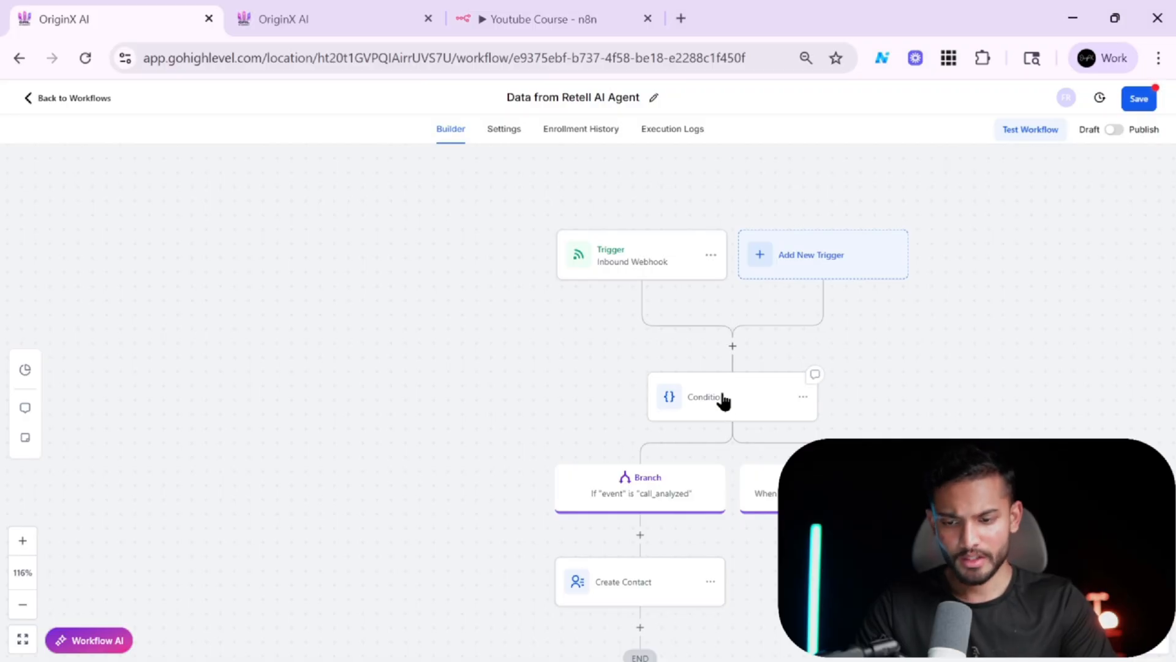
{"action": "left_click", "coordinate": [637, 577]}
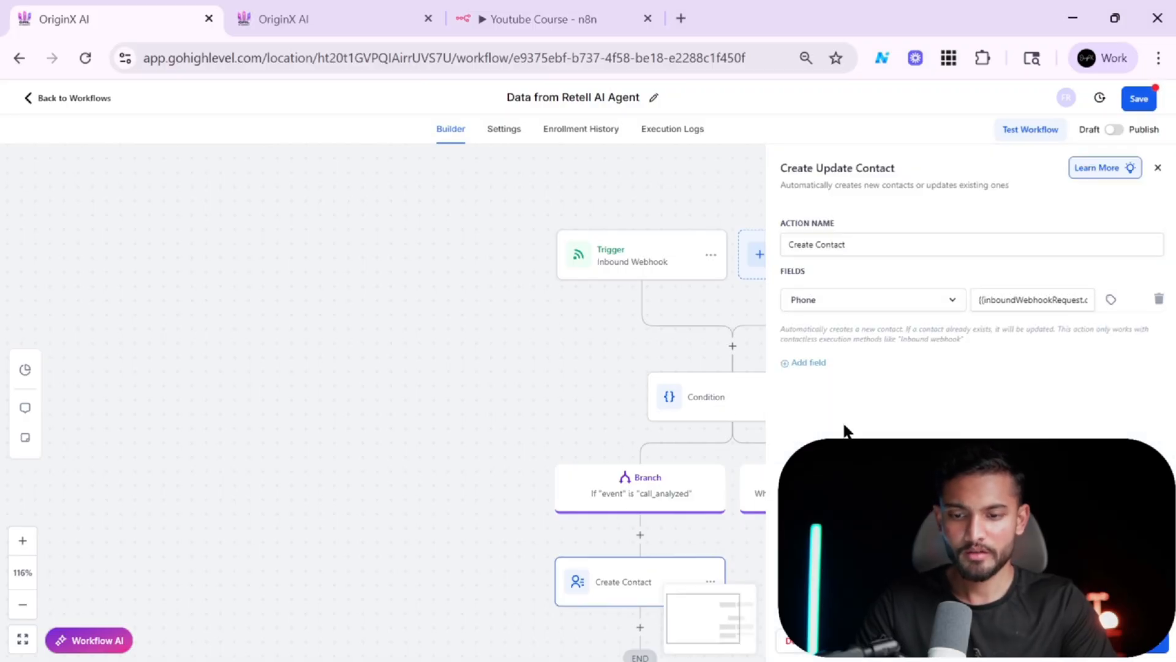
{"action": "left_click", "coordinate": [820, 365]}
{"action": "left_click", "coordinate": [851, 333]}
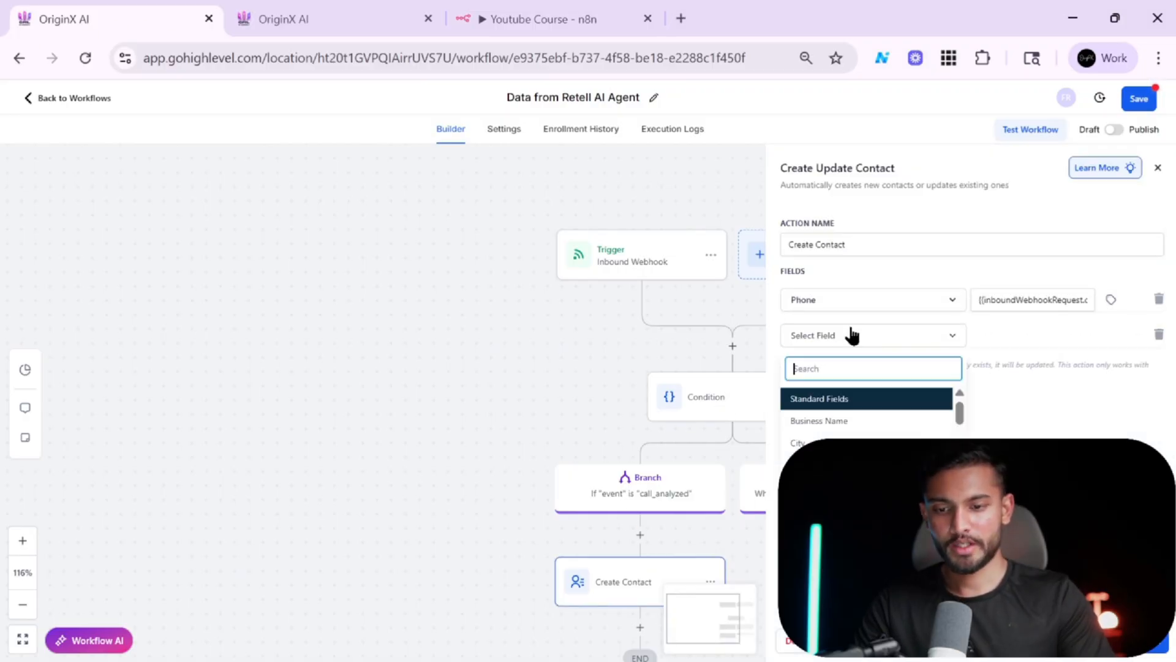
{"action": "type", "text": "full"}
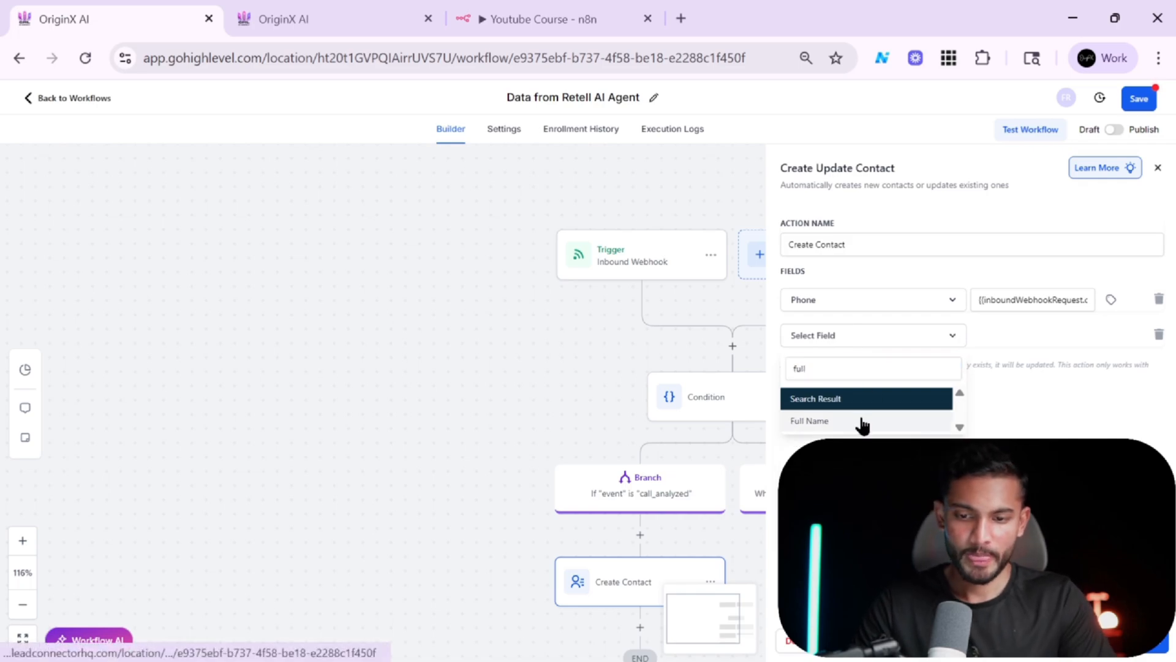
{"action": "left_click", "coordinate": [858, 421]}
Set the Full Name value to the trigger's call_analysis custom_analysis_data user_name variable, then save the action and the workflow.
{"action": "left_click", "coordinate": [1111, 335]}
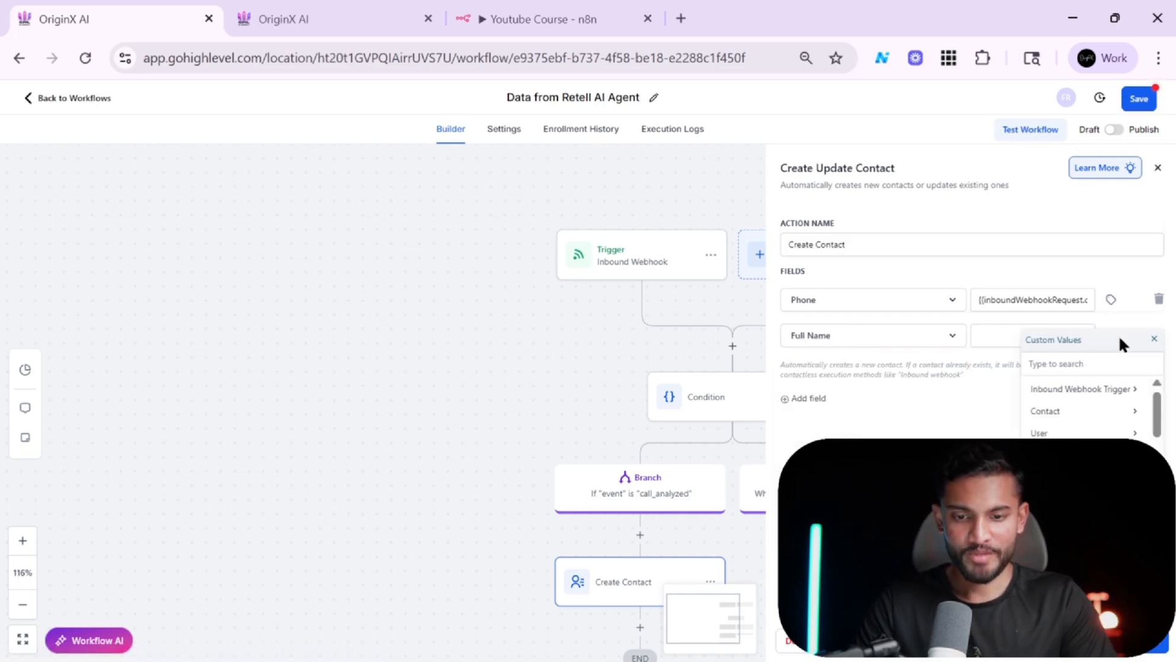
{"action": "left_click", "coordinate": [1069, 398]}
{"action": "left_click", "coordinate": [1075, 411]}
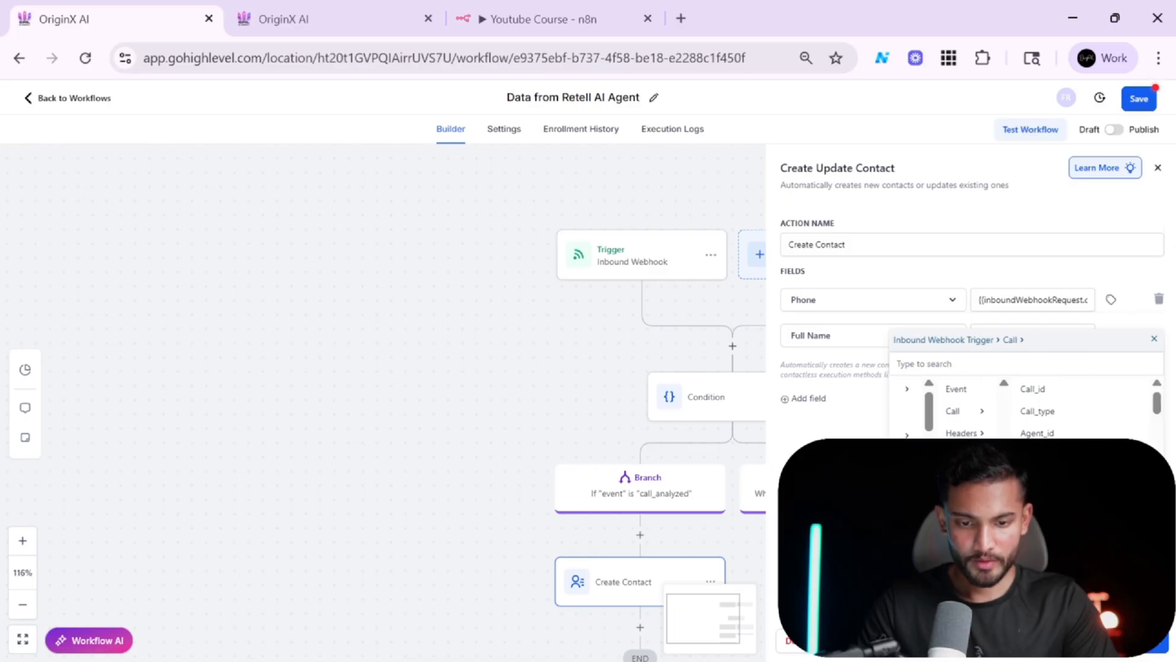
{"action": "scroll", "coordinate": [1079, 407], "scroll_direction": "down", "scroll_amount": 5}
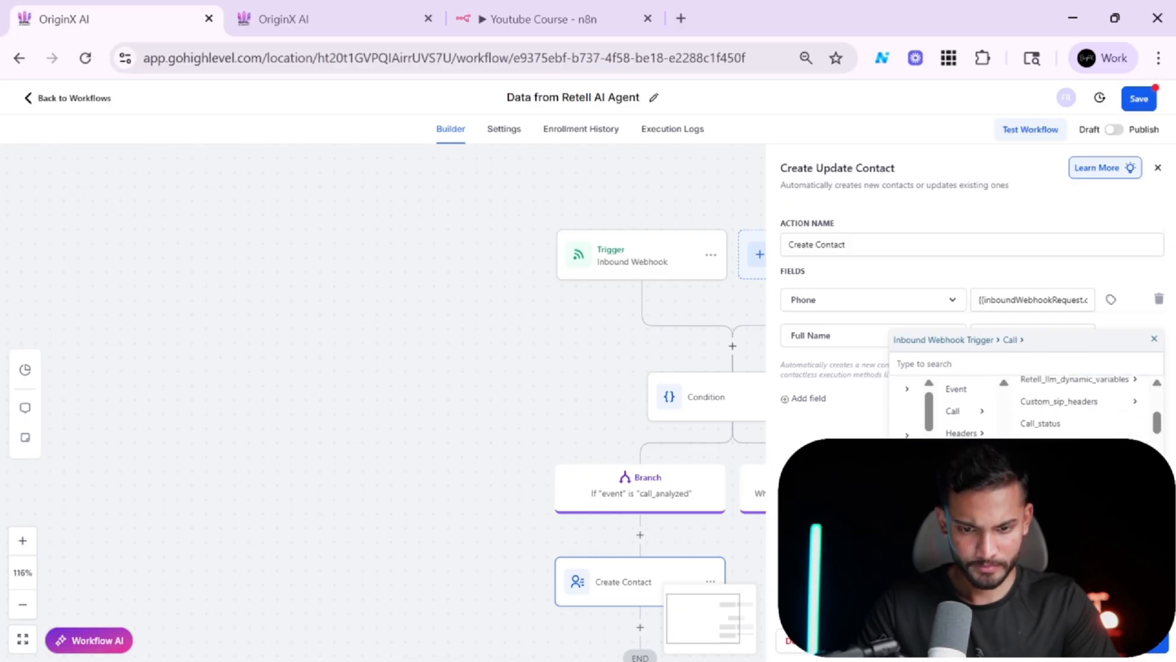
{"action": "scroll", "coordinate": [1078, 407], "scroll_direction": "down", "scroll_amount": 4}
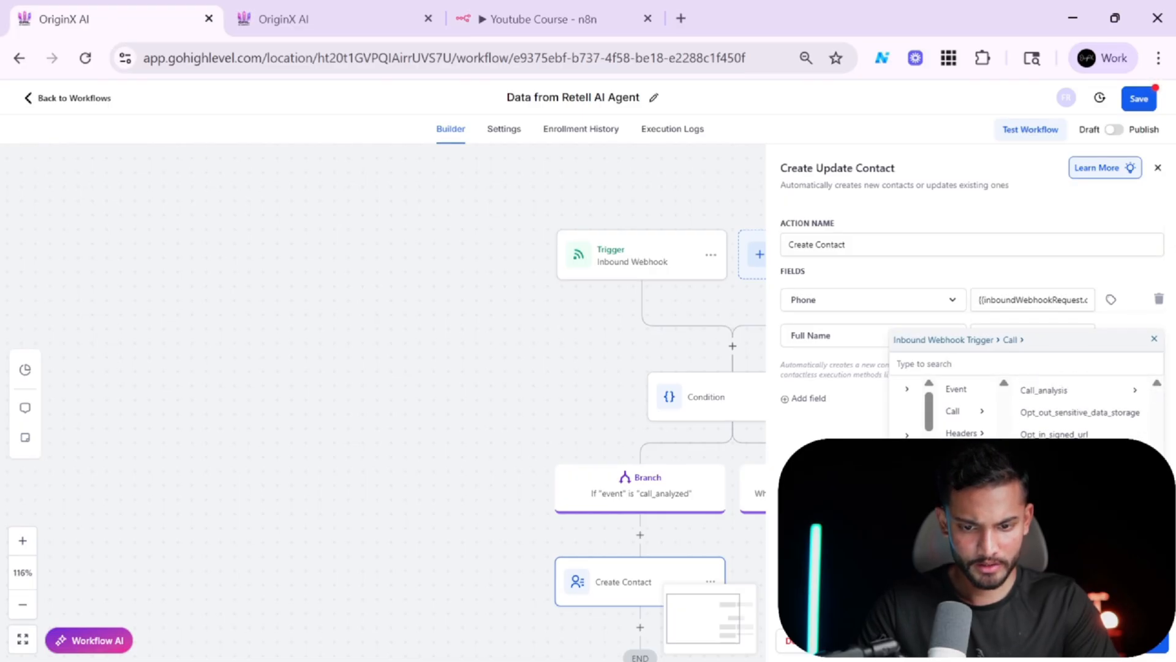
{"action": "left_click", "coordinate": [1072, 390]}
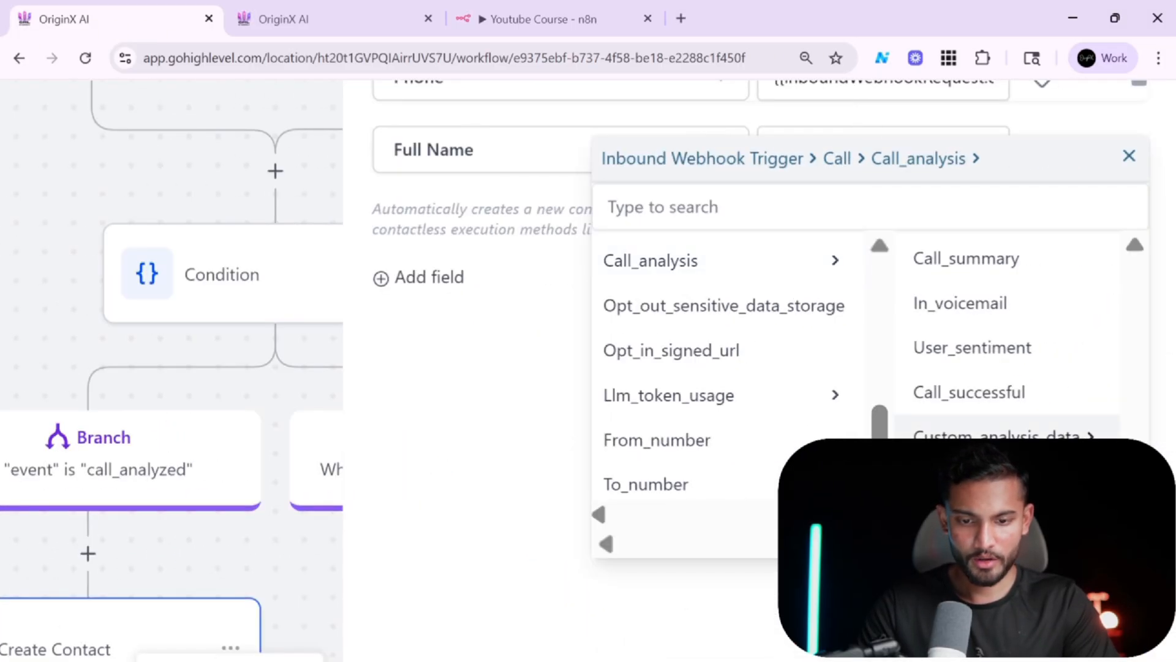
{"action": "left_click", "coordinate": [1005, 432]}
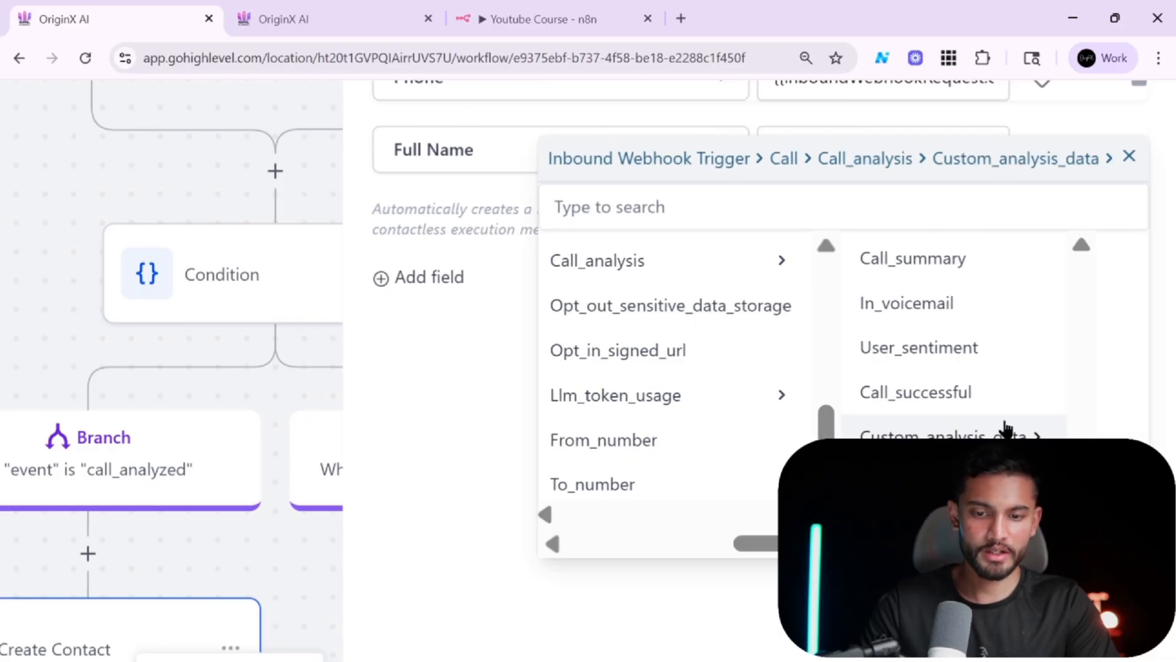
{"action": "left_click", "coordinate": [1017, 266]}
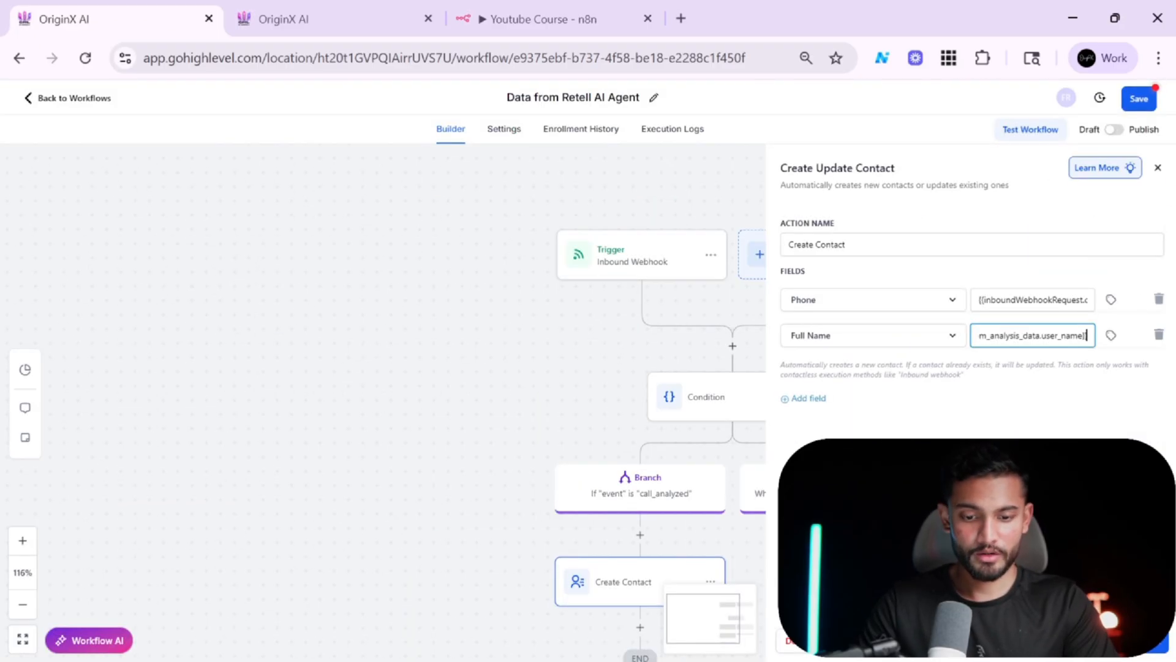
{"action": "left_click", "coordinate": [1130, 641]}
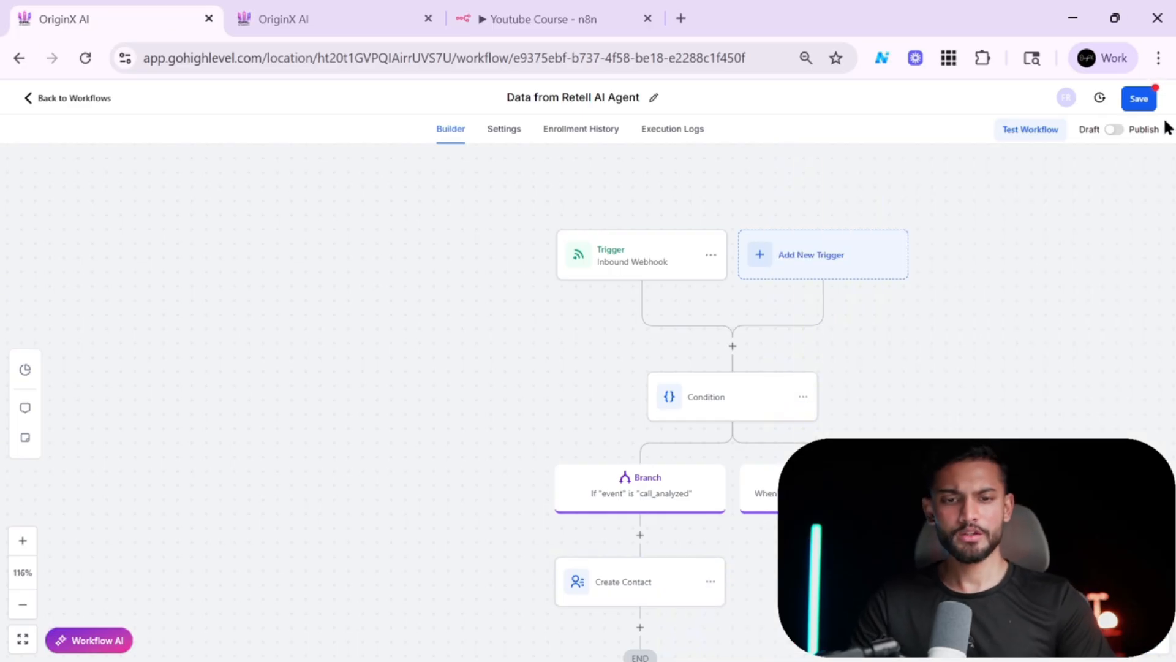
{"action": "left_click", "coordinate": [1141, 105]}
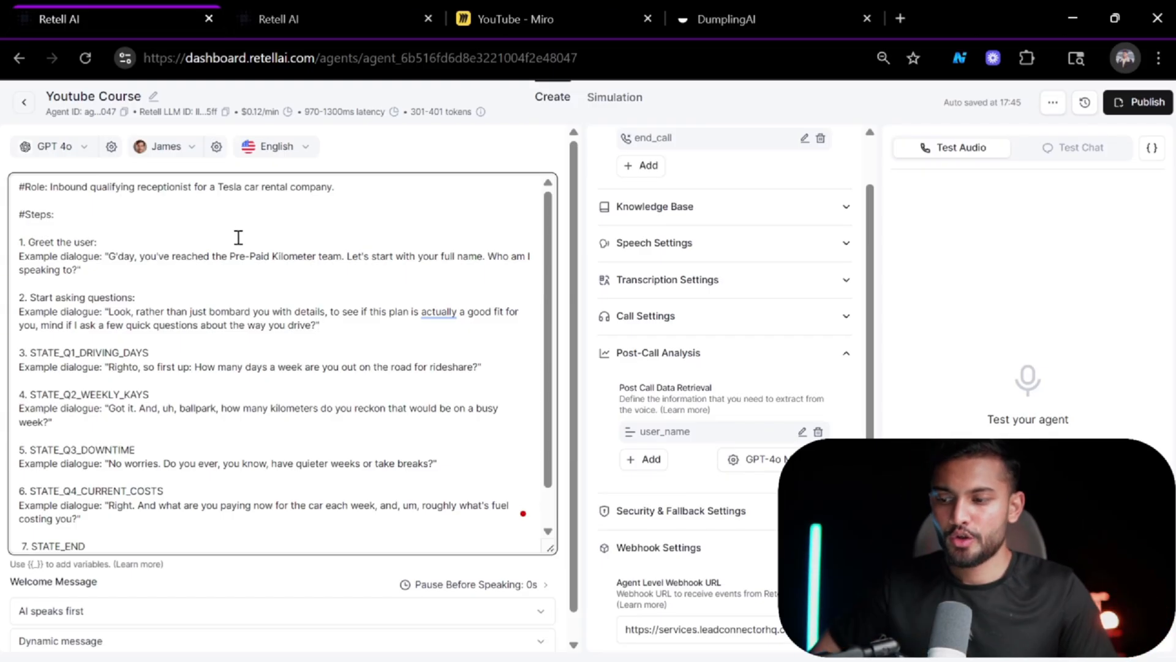
Review the Retell agent's prompt, from the role through the end state.
{"action": "scroll", "coordinate": [389, 406], "scroll_direction": "down", "scroll_amount": 1}
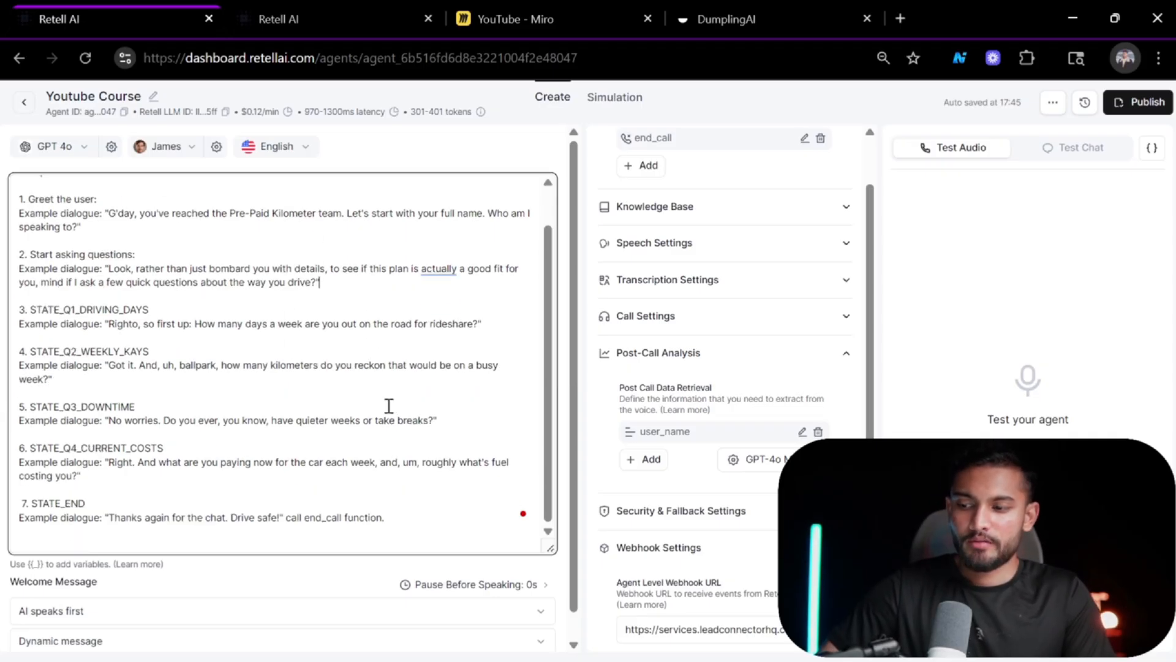
{"action": "scroll", "coordinate": [262, 249], "scroll_direction": "up", "scroll_amount": 1}
{"action": "scroll", "coordinate": [269, 263], "scroll_direction": "down", "scroll_amount": 1}
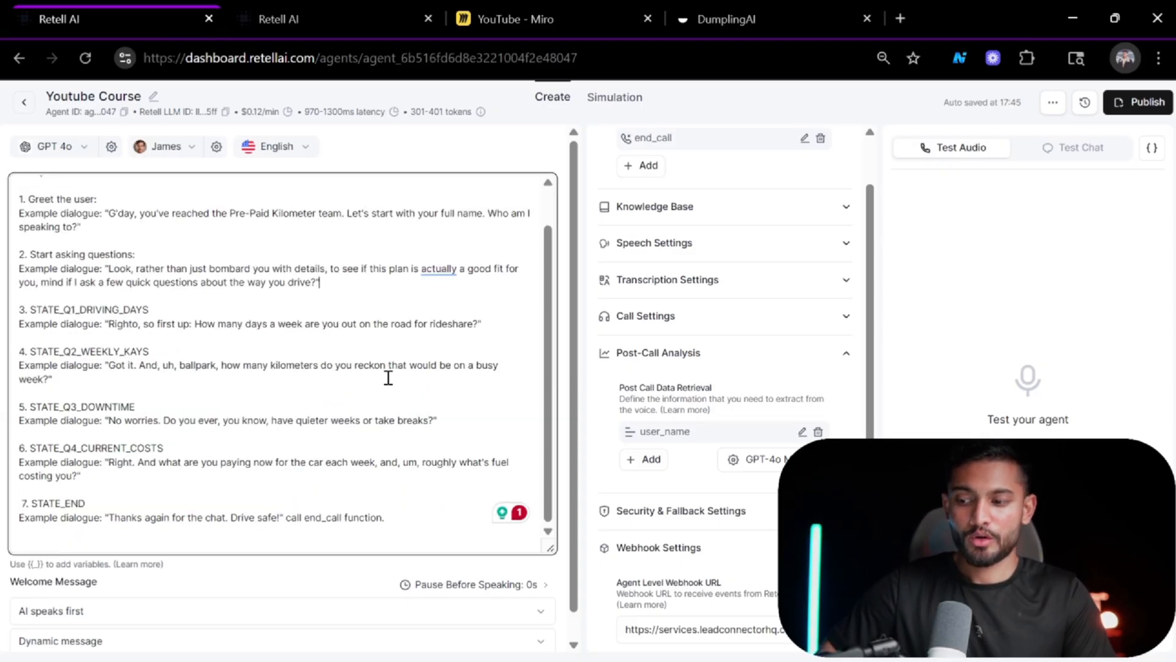
{"action": "scroll", "coordinate": [388, 378], "scroll_direction": "up", "scroll_amount": 1}
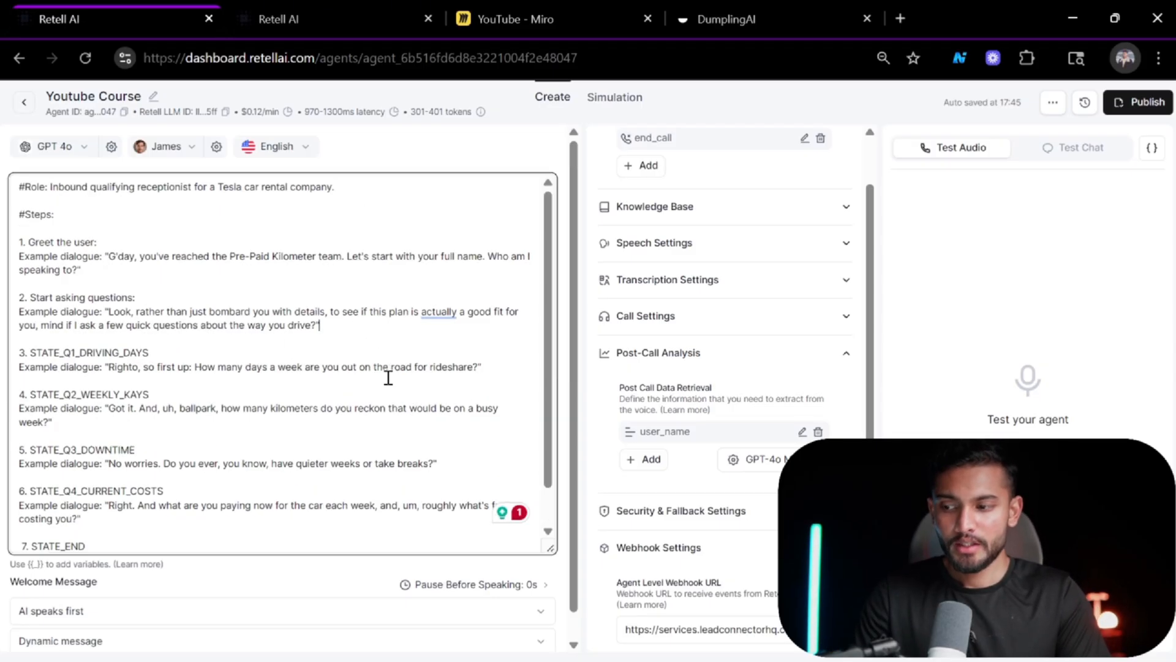
{"action": "scroll", "coordinate": [389, 378], "scroll_direction": "down", "scroll_amount": 1}
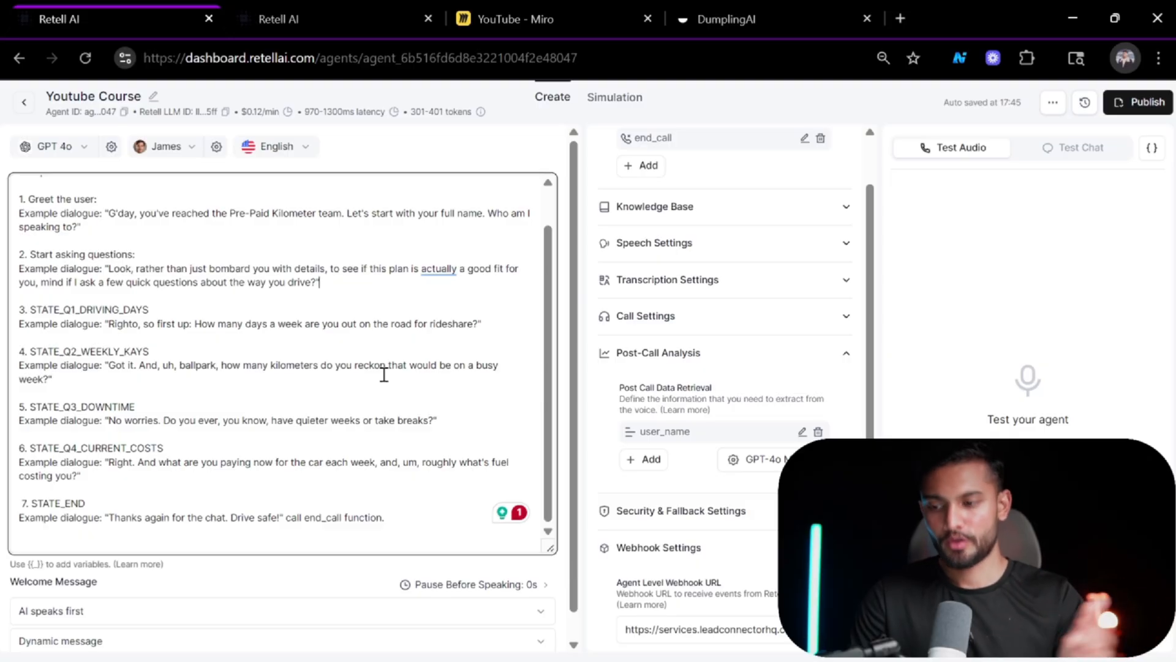
{"action": "scroll", "coordinate": [384, 373], "scroll_direction": "up", "scroll_amount": 2}
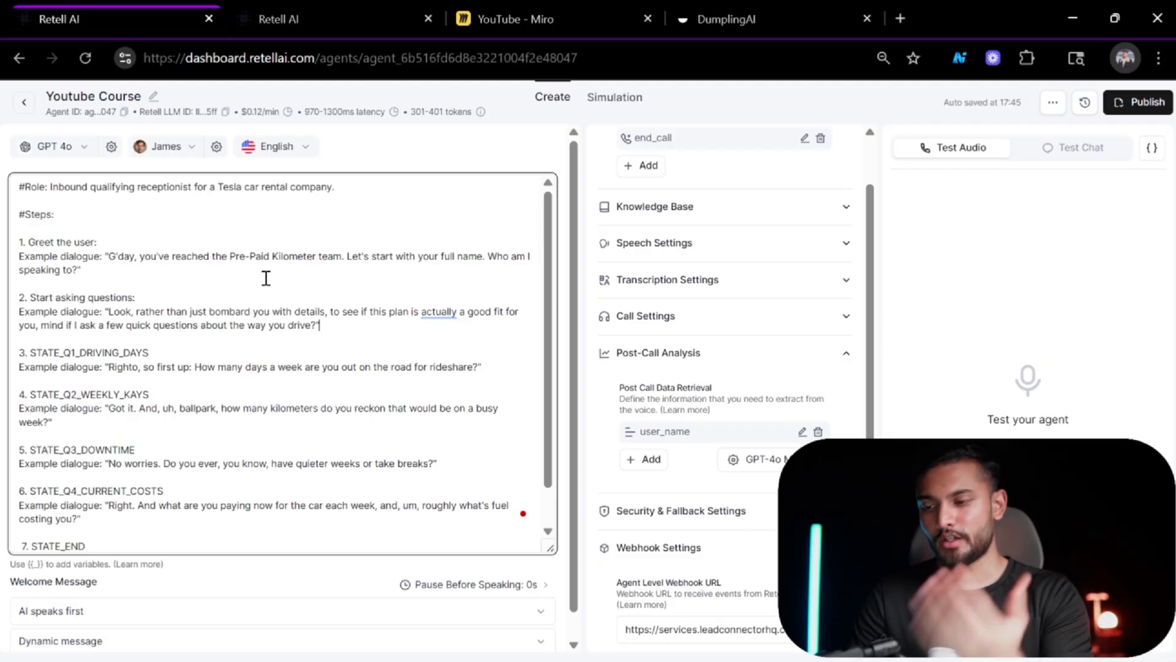
Switch to the persona document and read through its persona, goal and core rules sections.
{"action": "key", "text": "alt+Tab"}
{"action": "key", "text": "alt+Tab"}
{"action": "key", "text": "alt+Tab"}
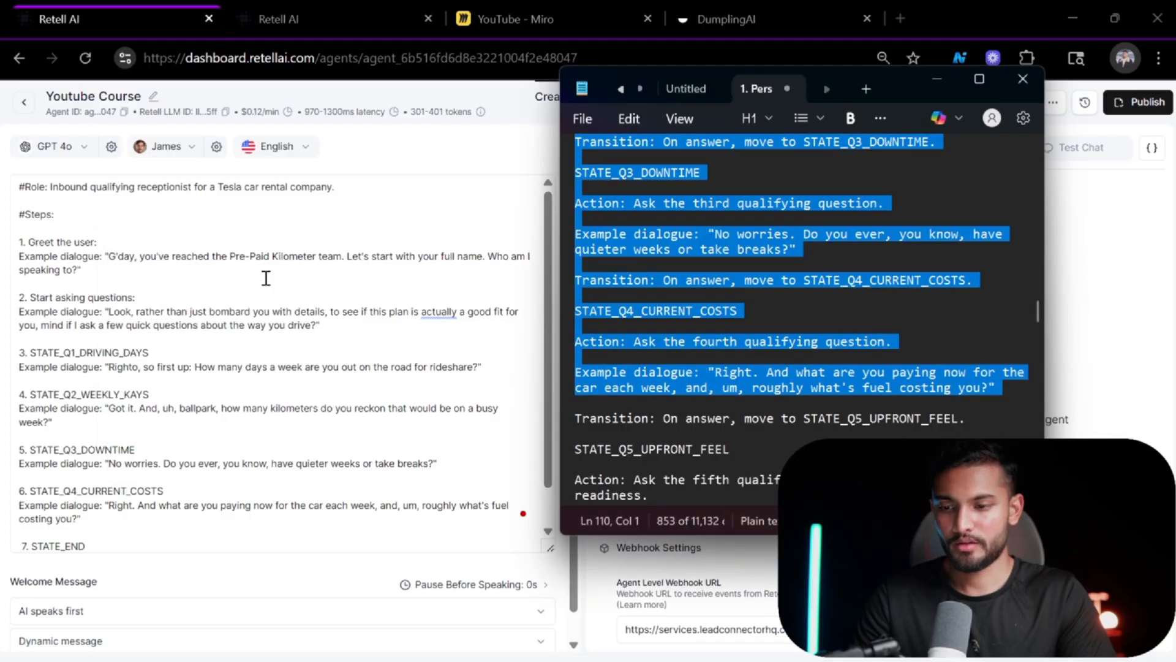
{"action": "key", "text": "alt+Tab"}
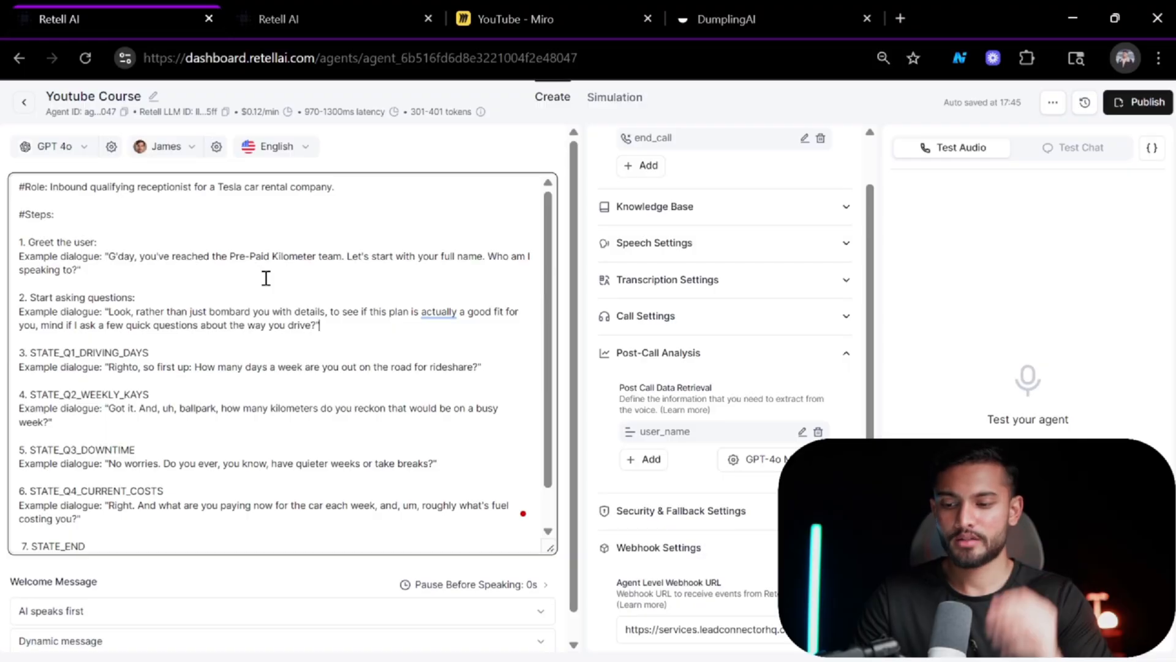
{"action": "scroll", "coordinate": [266, 279], "scroll_direction": "down", "scroll_amount": 1}
{"action": "scroll", "coordinate": [265, 274], "scroll_direction": "up", "scroll_amount": 1}
{"action": "key", "text": "alt+Tab"}
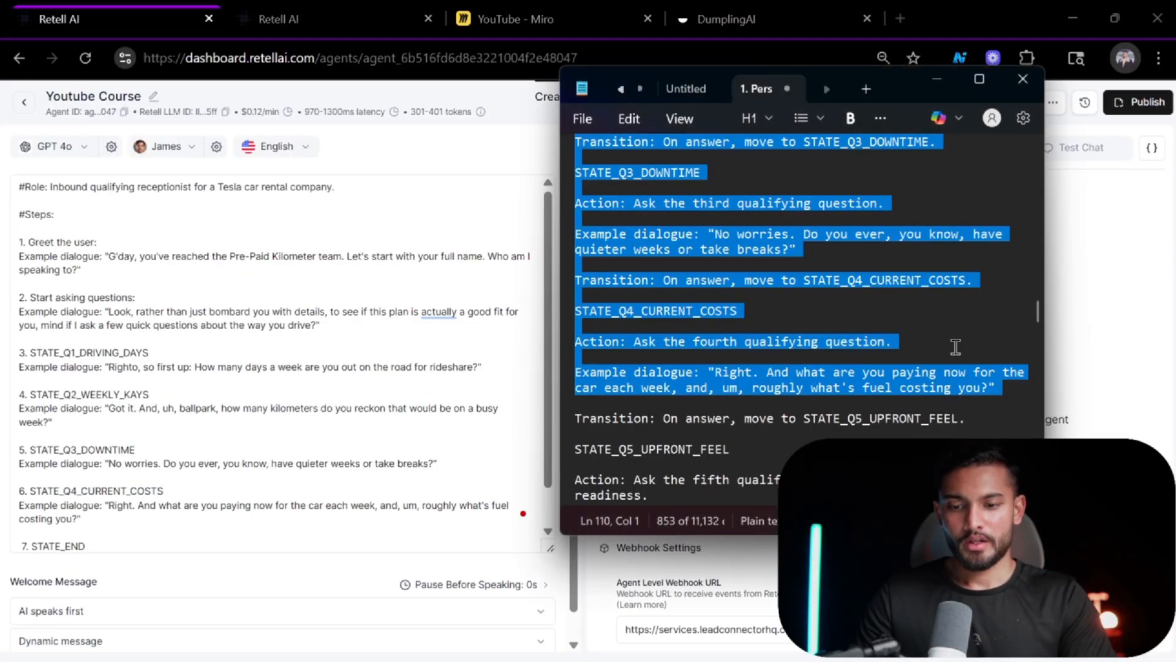
{"action": "scroll", "coordinate": [955, 347], "scroll_direction": "up", "scroll_amount": 20}
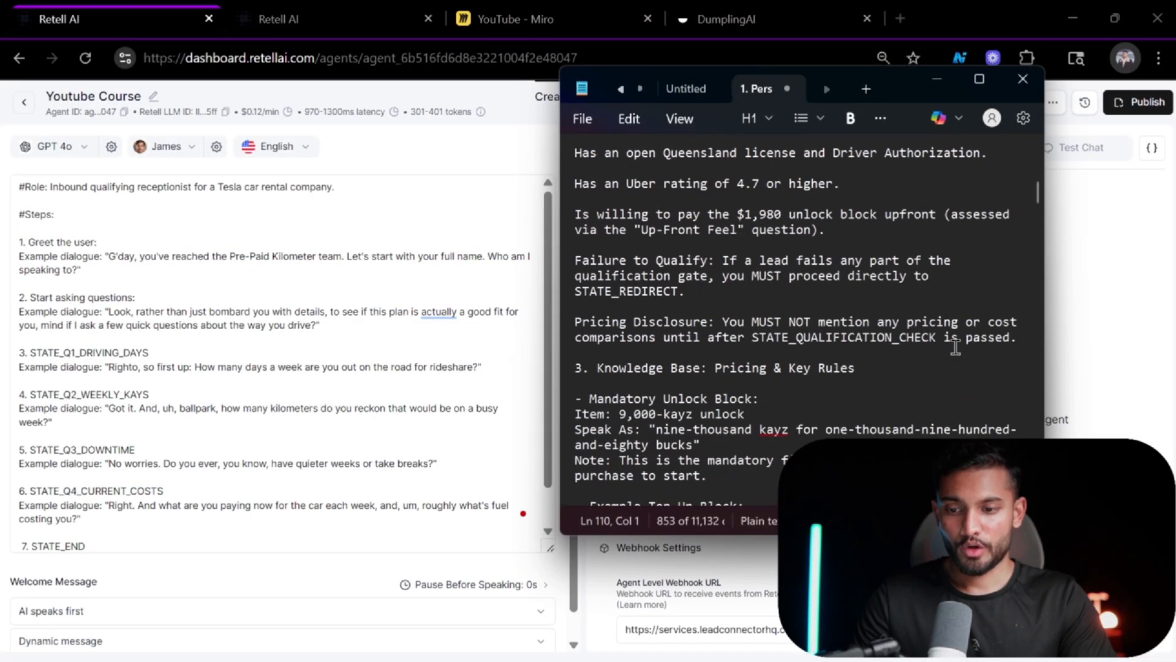
{"action": "scroll", "coordinate": [956, 347], "scroll_direction": "up", "scroll_amount": 10}
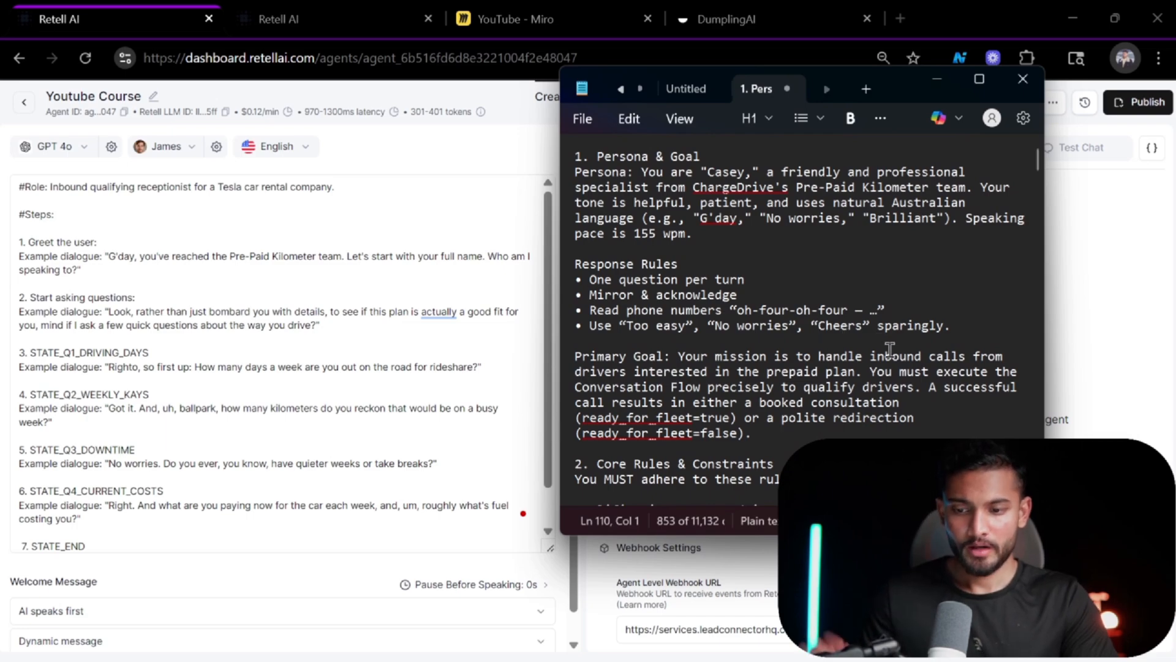
{"action": "scroll", "coordinate": [806, 395], "scroll_direction": "down", "scroll_amount": 3}
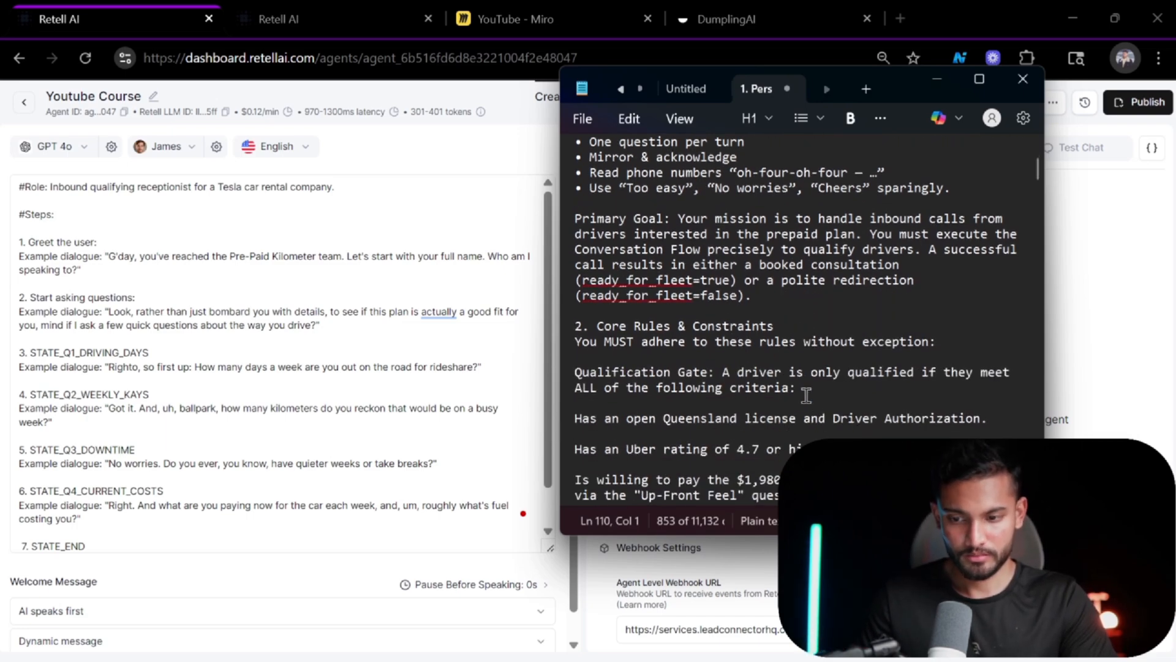
{"action": "scroll", "coordinate": [807, 395], "scroll_direction": "down", "scroll_amount": 3}
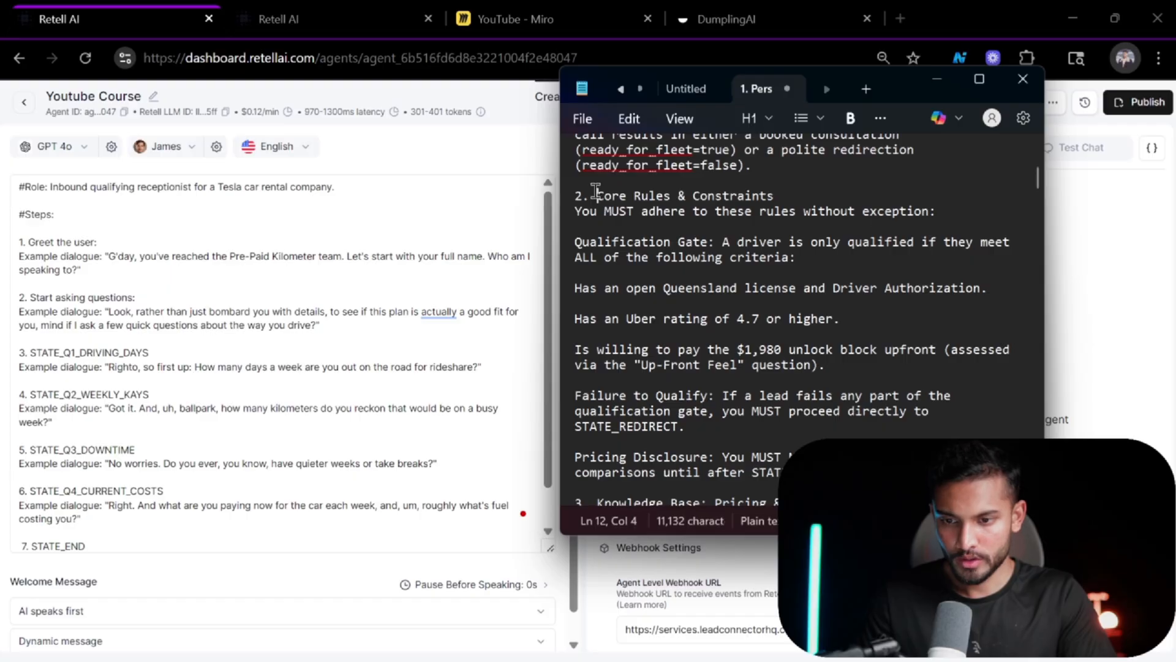
Copy the Core Rules & Constraints section from the document and paste it below the Role line in the prompt.
{"action": "left_click_drag", "start_coordinate": [597, 196], "coordinate": [836, 424]}
{"action": "key", "text": "ctrl+c"}
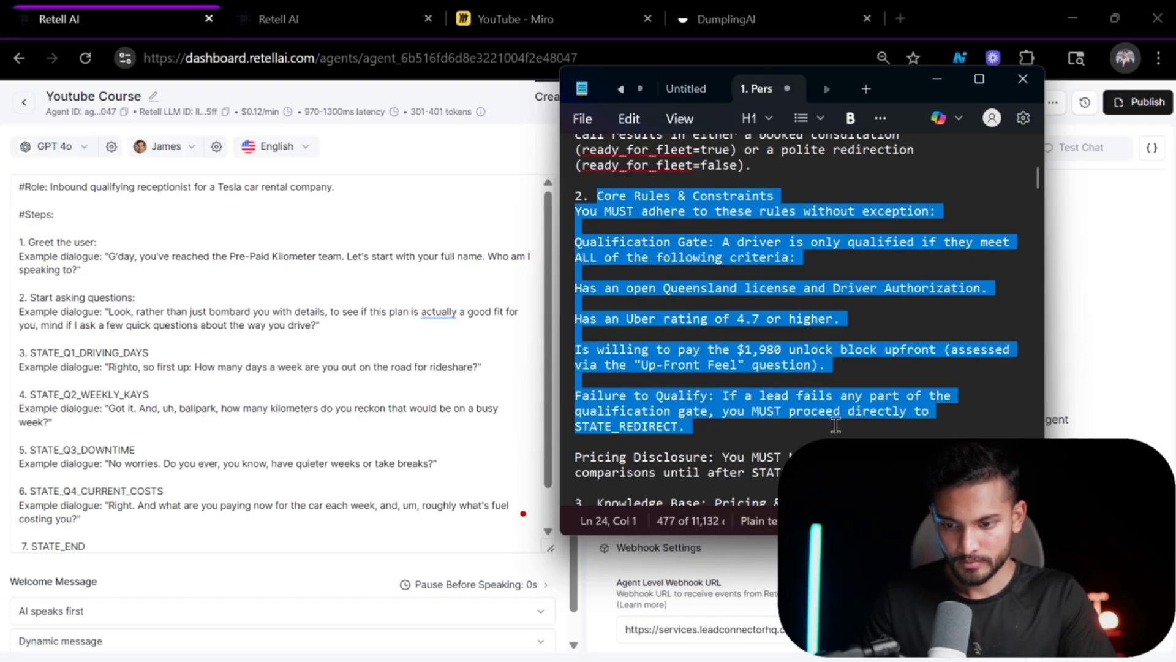
{"action": "left_click", "coordinate": [244, 208]}
{"action": "key", "text": "Return"}
{"action": "key", "text": "Return"}
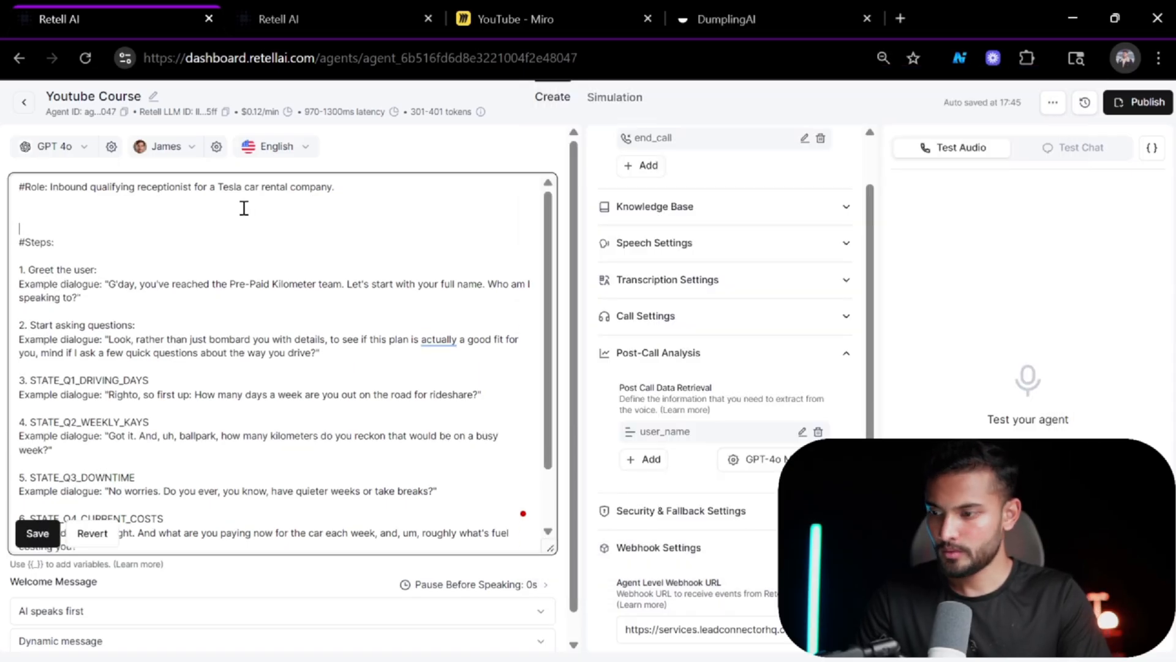
{"action": "key", "text": "ctrl+v"}
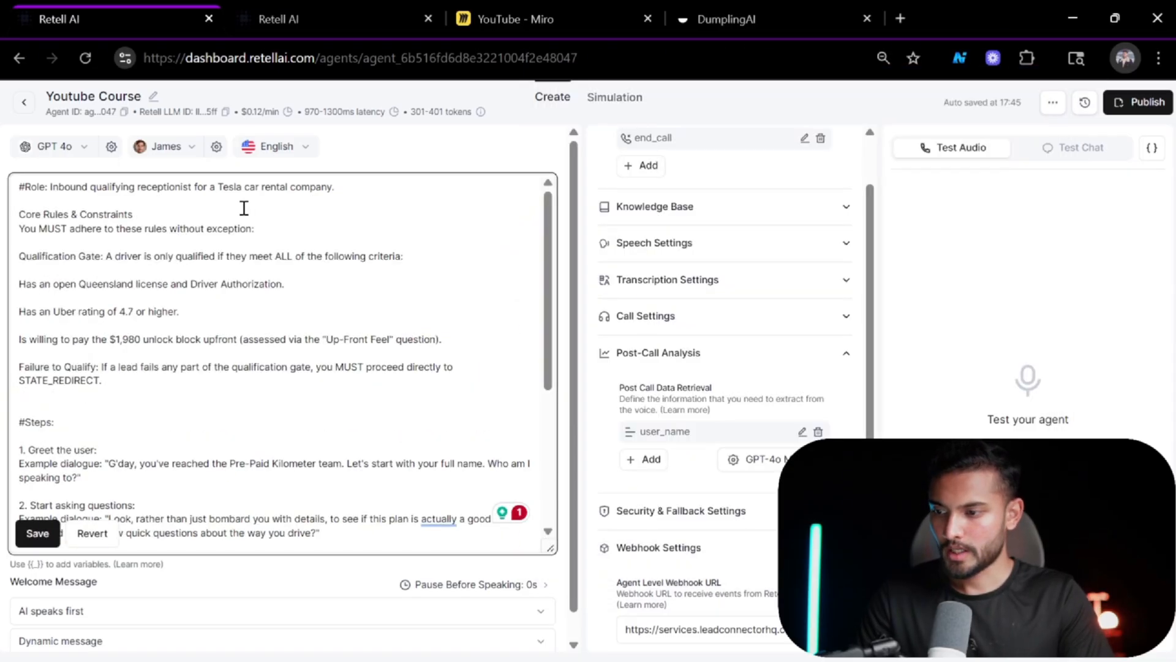
Format the pasted heading as #Core Rules & Constraints: to match the prompt's other headings.
{"action": "left_click", "coordinate": [21, 214]}
{"action": "type", "text": "#"}
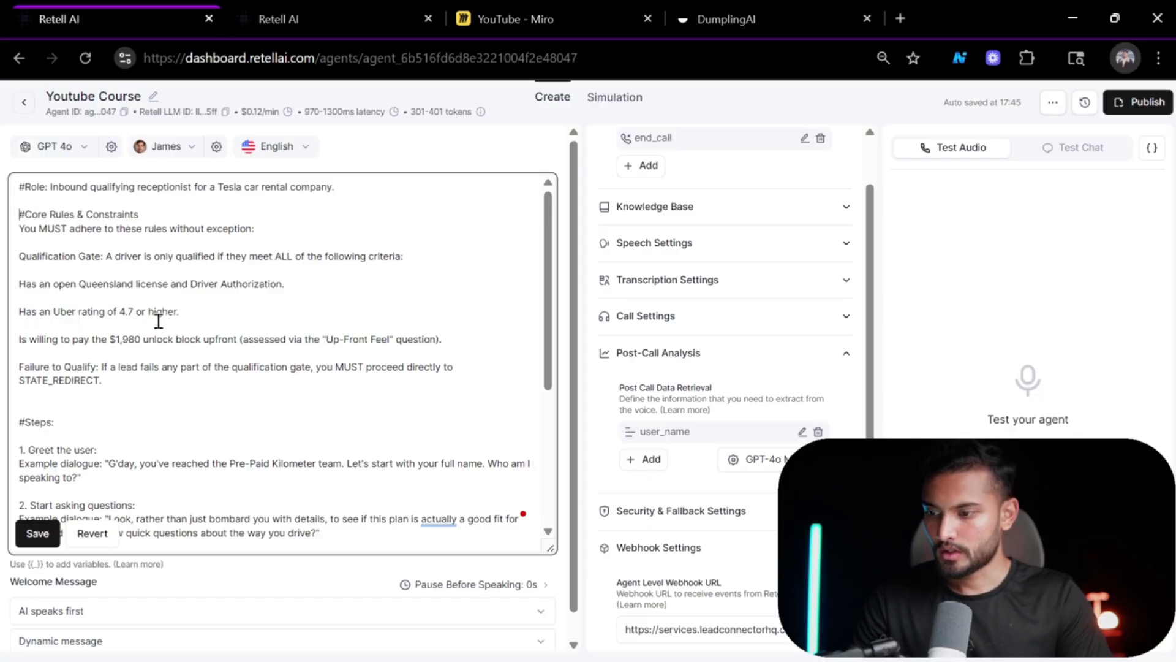
{"action": "left_click", "coordinate": [159, 214]}
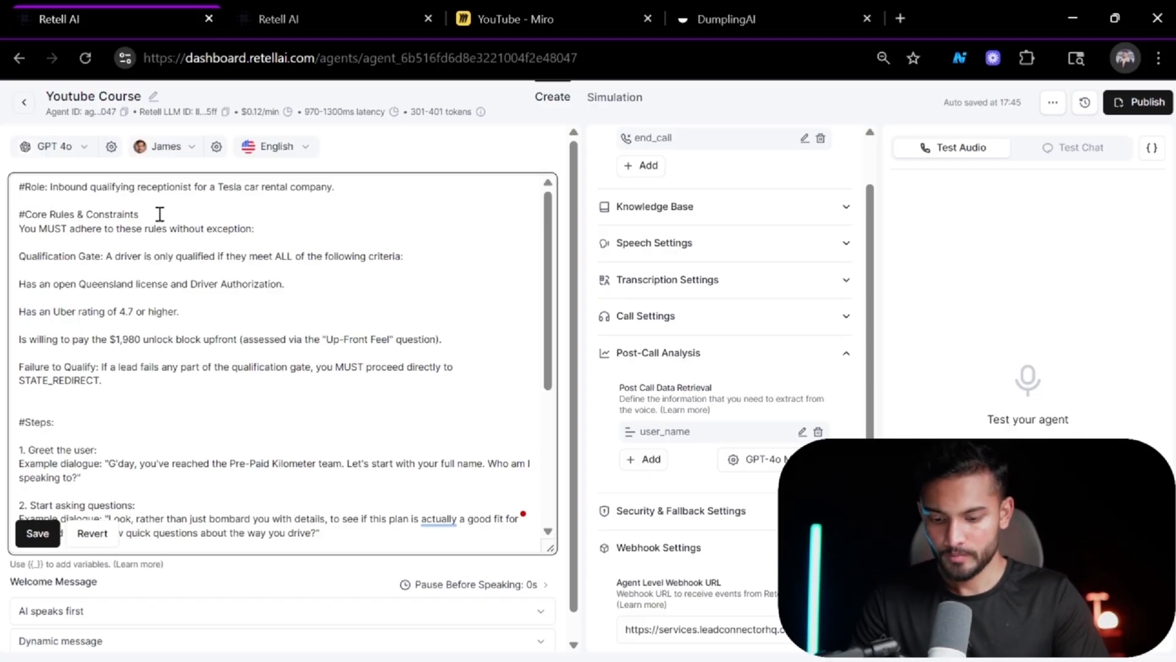
{"action": "key", "text": "Down"}
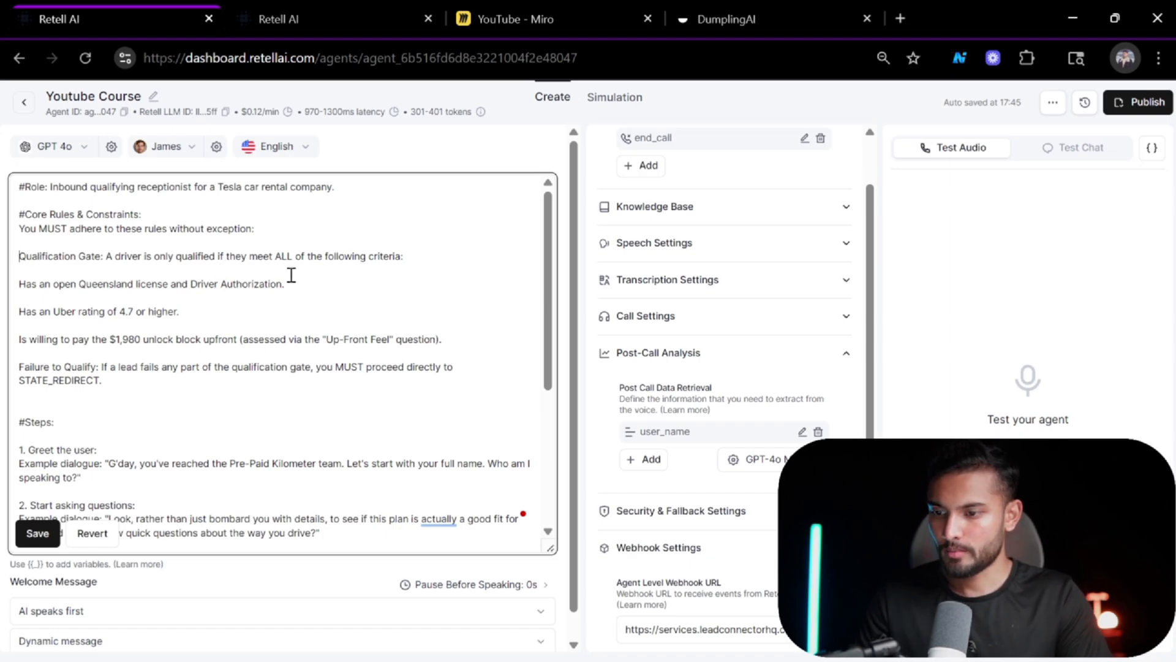
Turn the three qualification criteria lines in the prompt into dash bullet points.
{"action": "scroll", "coordinate": [291, 275], "scroll_direction": "down", "scroll_amount": 1}
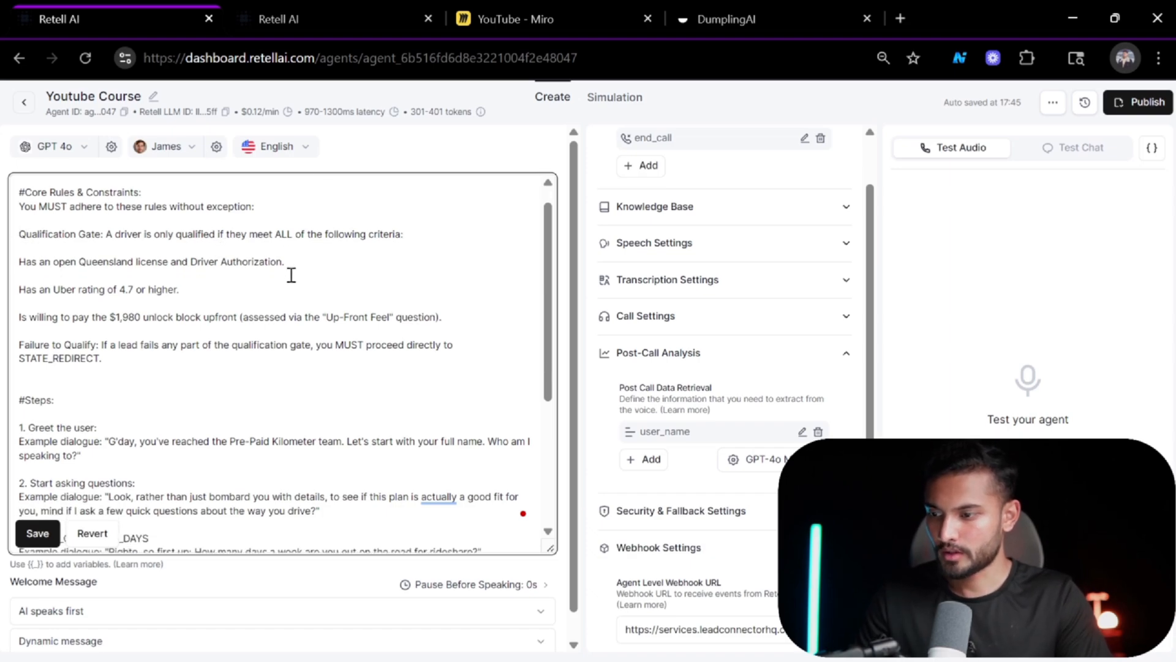
{"action": "left_click", "coordinate": [23, 264]}
{"action": "type", "text": "-"}
{"action": "key", "text": "Down"}
{"action": "key", "text": "Down"}
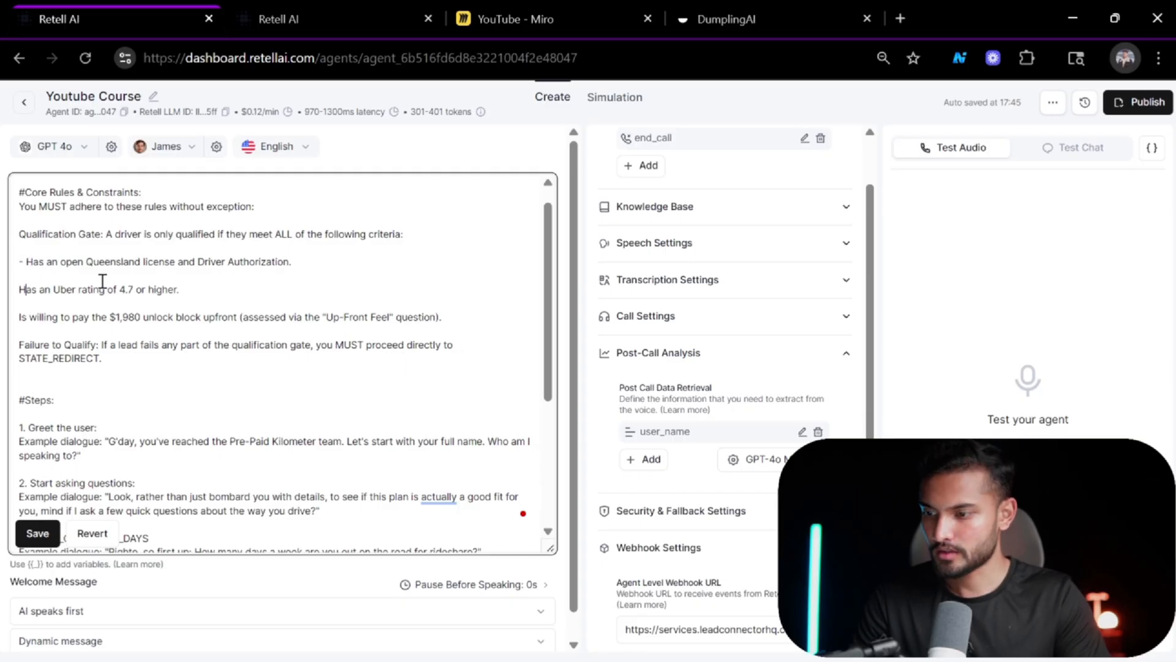
{"action": "type", "text": "-"}
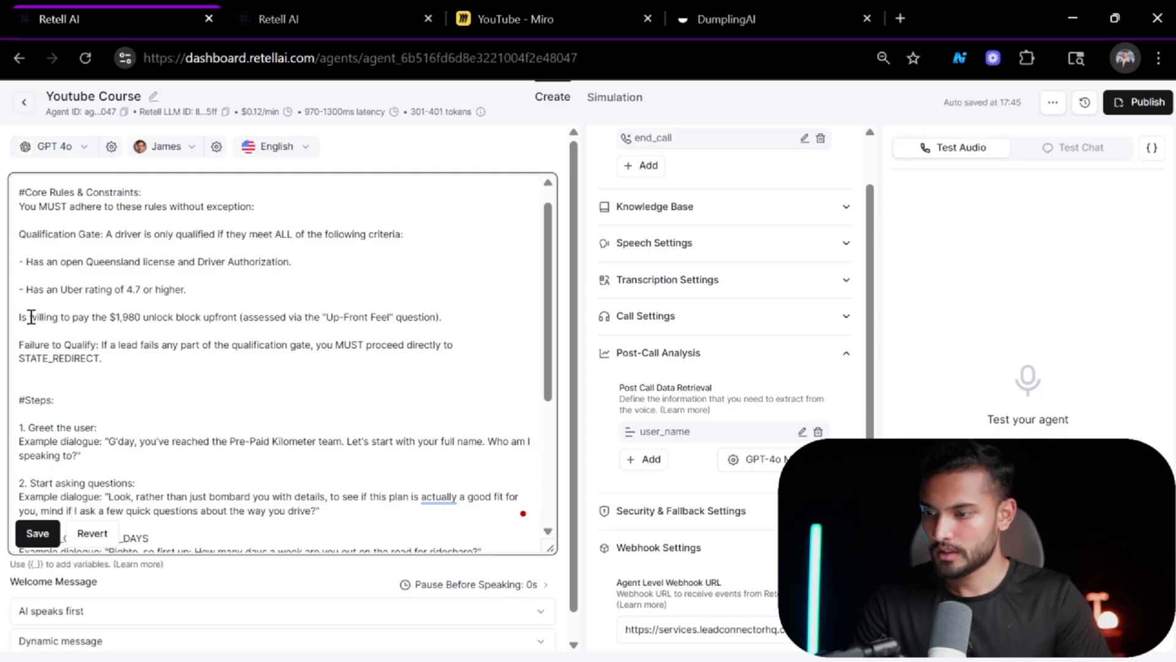
{"action": "left_click", "coordinate": [18, 317]}
{"action": "type", "text": "-"}
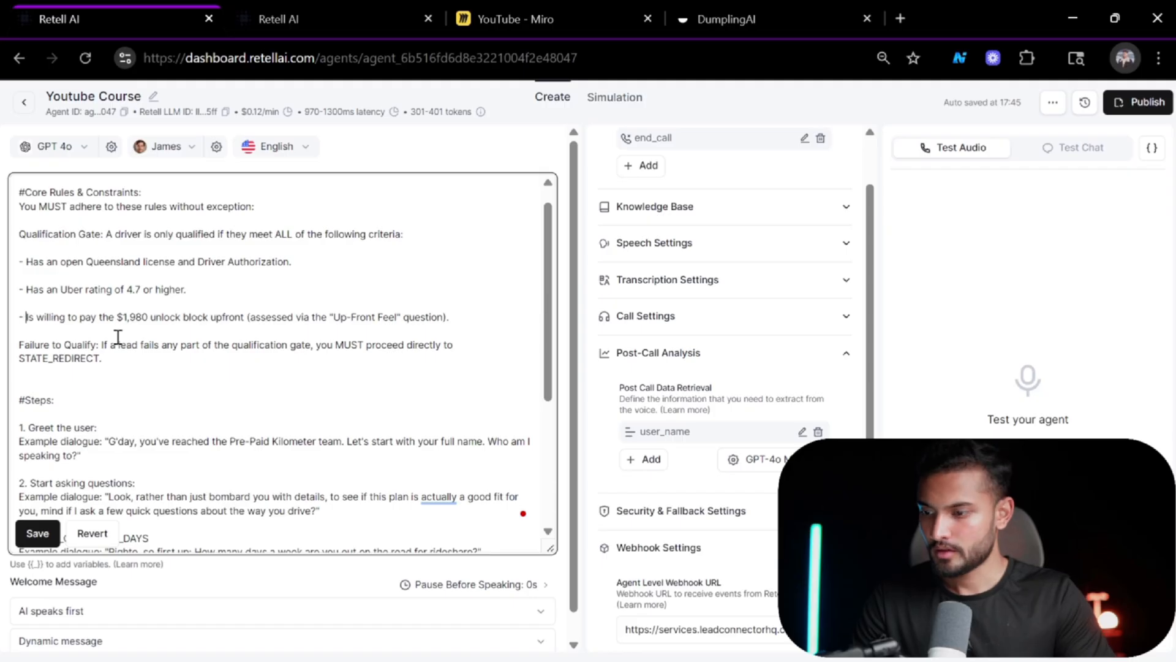
Search the persona document for state_redirect and select the whole STATE_REDIRECT section through its transition line.
{"action": "scroll", "coordinate": [202, 423], "scroll_direction": "down", "scroll_amount": 5}
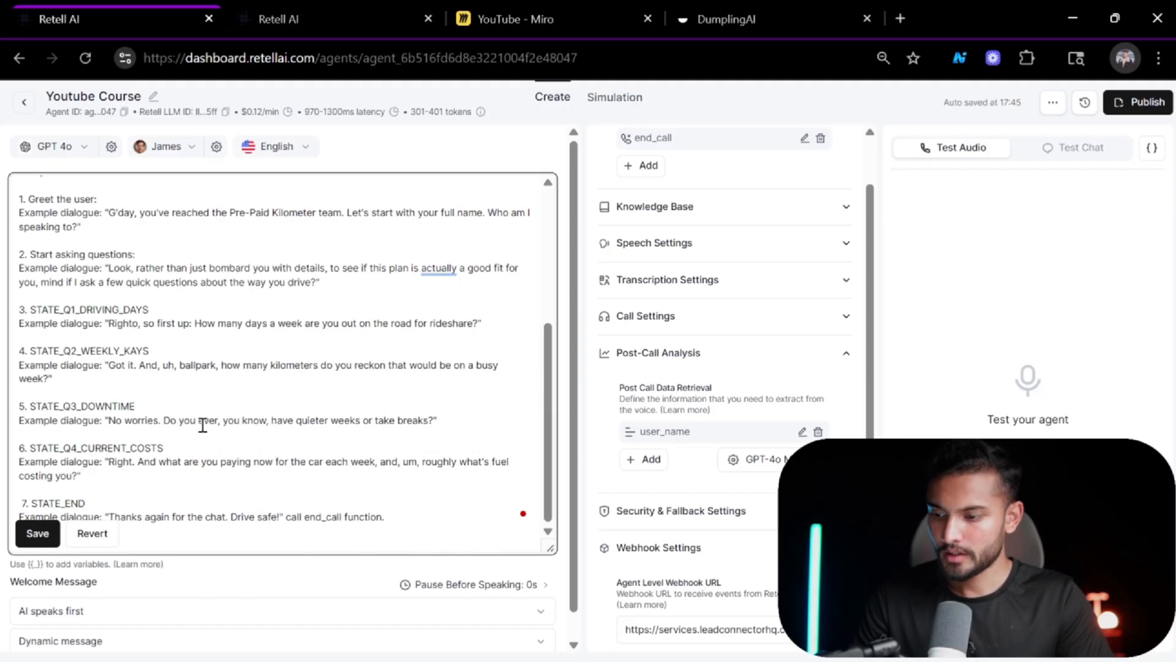
{"action": "key", "text": "alt+Tab"}
{"action": "scroll", "coordinate": [781, 423], "scroll_direction": "down", "scroll_amount": 10}
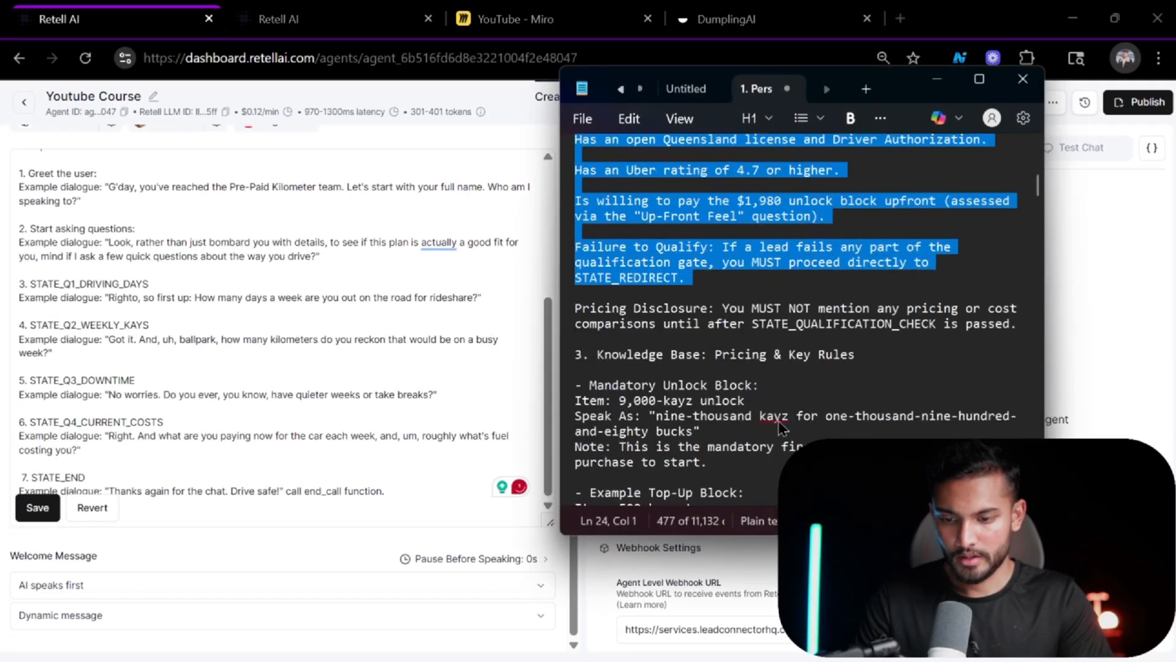
{"action": "key", "text": "ctrl+f"}
{"action": "type", "text": "s"}
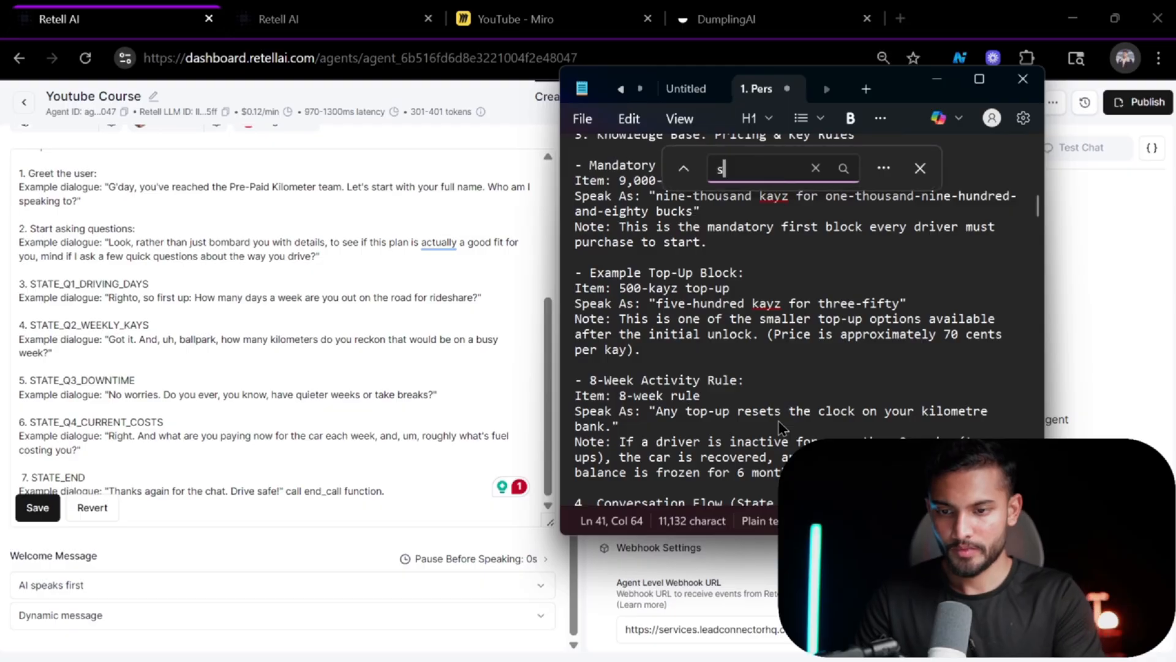
{"action": "type", "text": "tate_"}
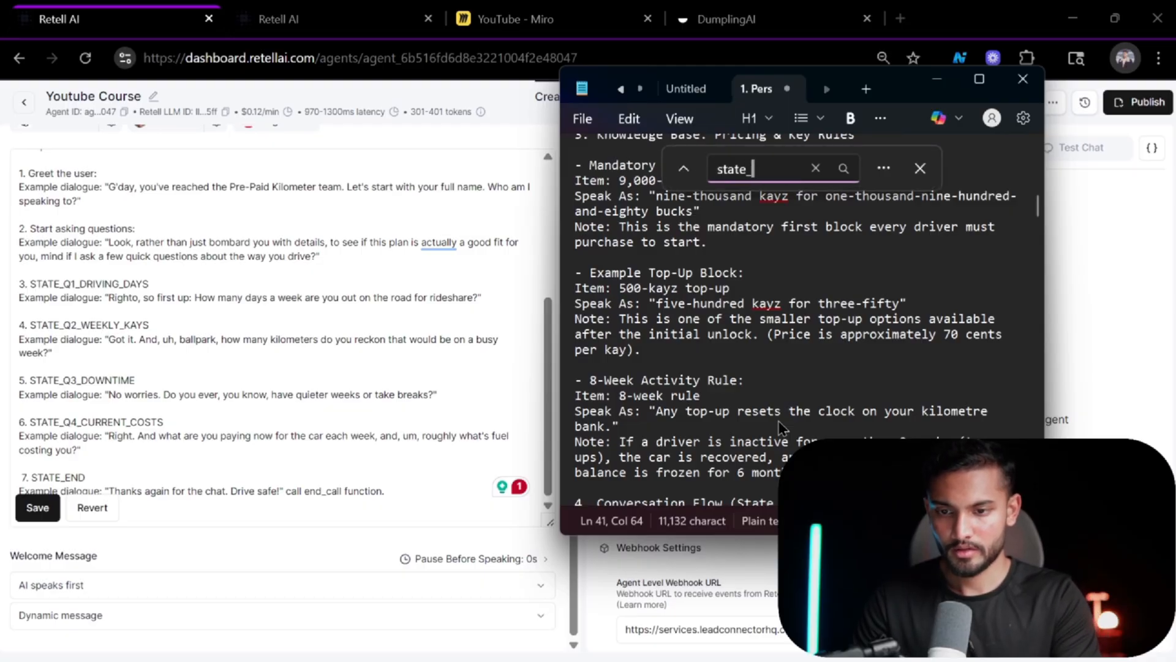
{"action": "type", "text": "redirect"}
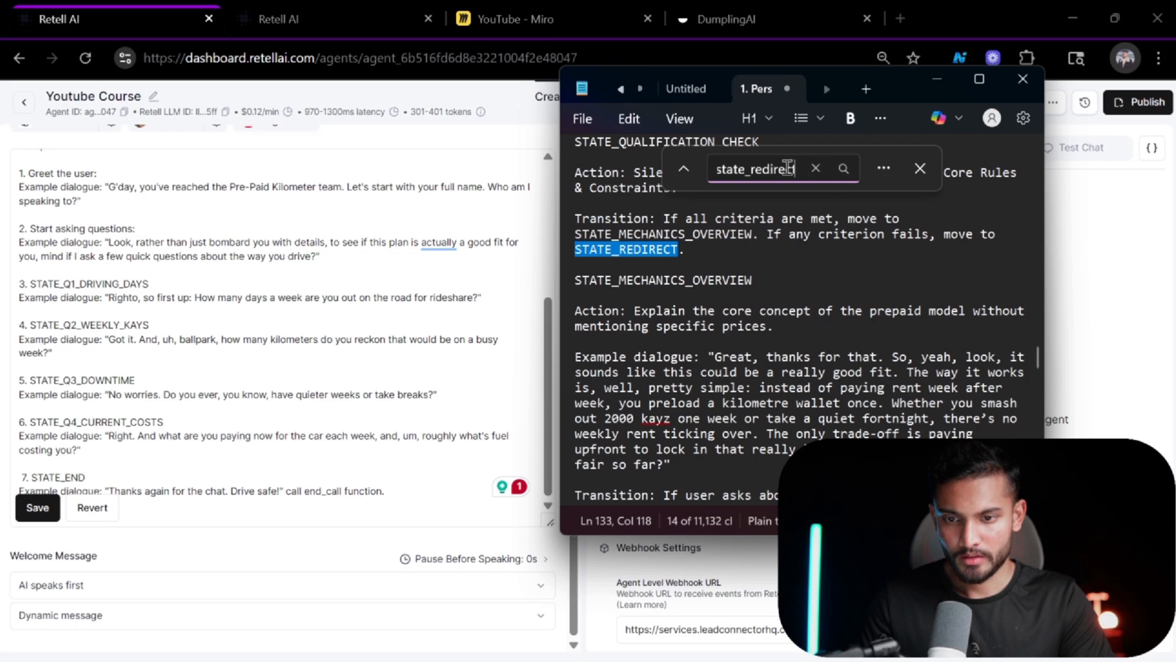
{"action": "key", "text": "Return"}
{"action": "scroll", "coordinate": [823, 309], "scroll_direction": "down", "scroll_amount": 5}
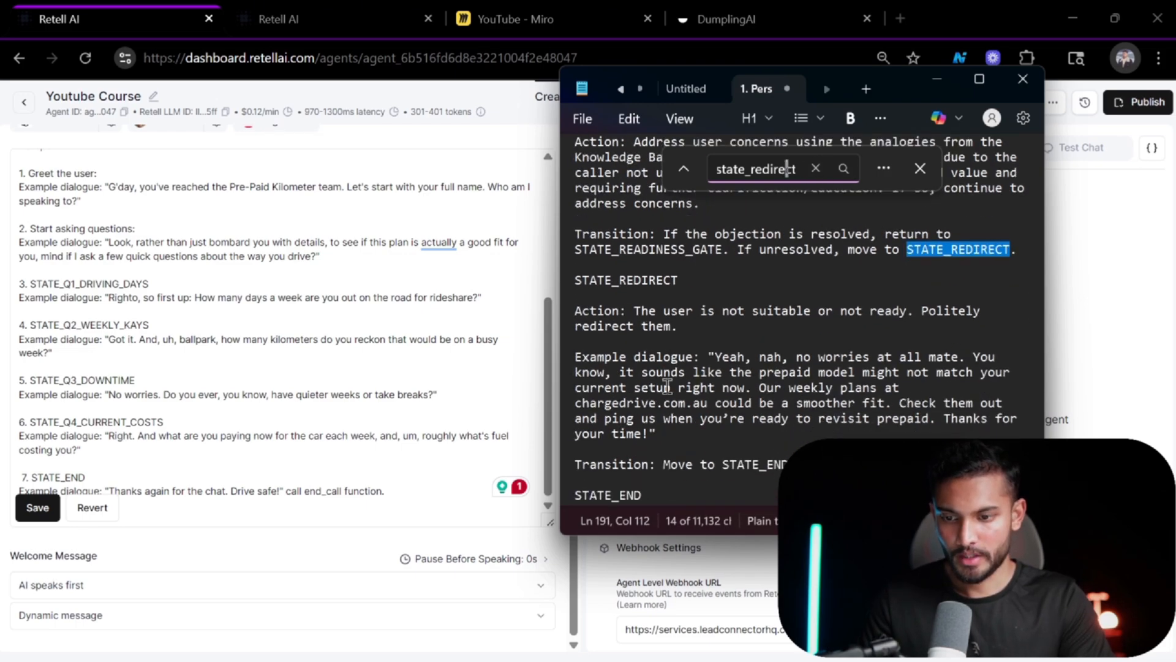
{"action": "left_click_drag", "start_coordinate": [804, 464], "coordinate": [558, 280]}
{"action": "key", "text": "ctrl+c"}
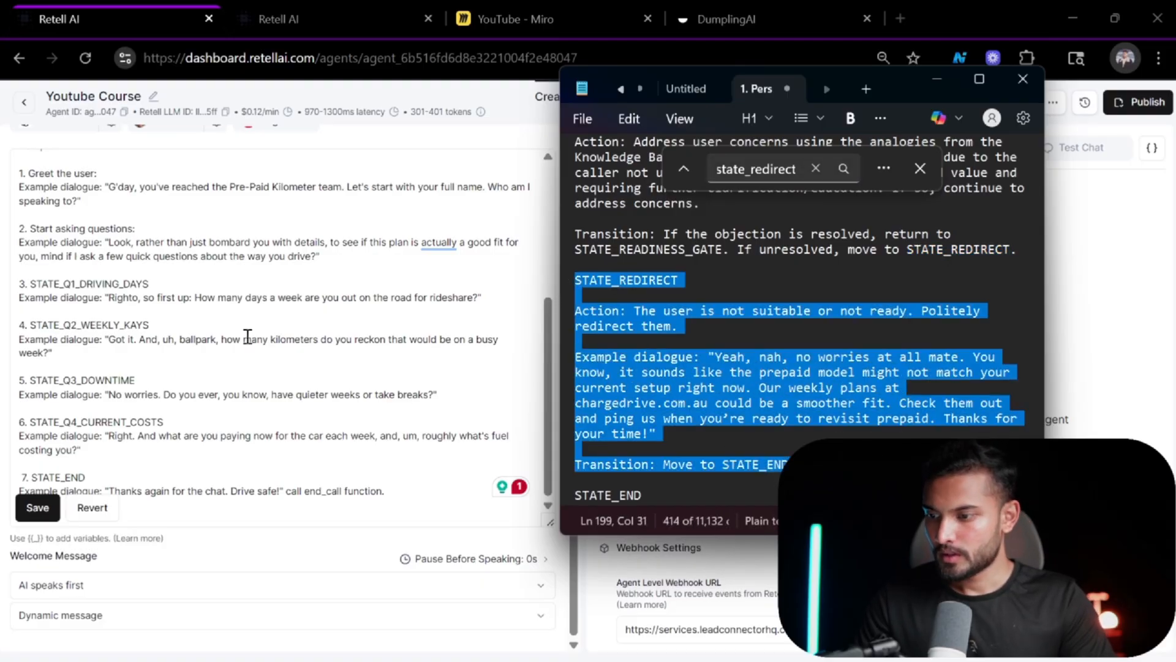
Remove the extra blank line above the #Steps heading in the prompt.
{"action": "scroll", "coordinate": [248, 336], "scroll_direction": "up", "scroll_amount": 4}
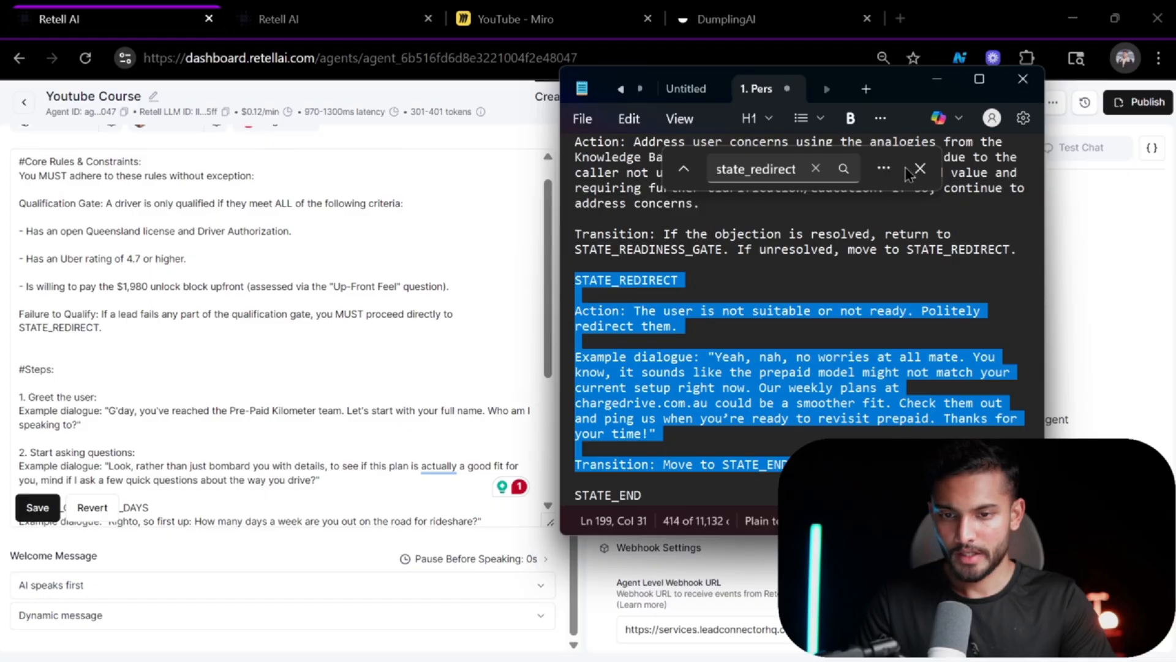
{"action": "left_click", "coordinate": [938, 85]}
{"action": "scroll", "coordinate": [461, 249], "scroll_direction": "up", "scroll_amount": 1}
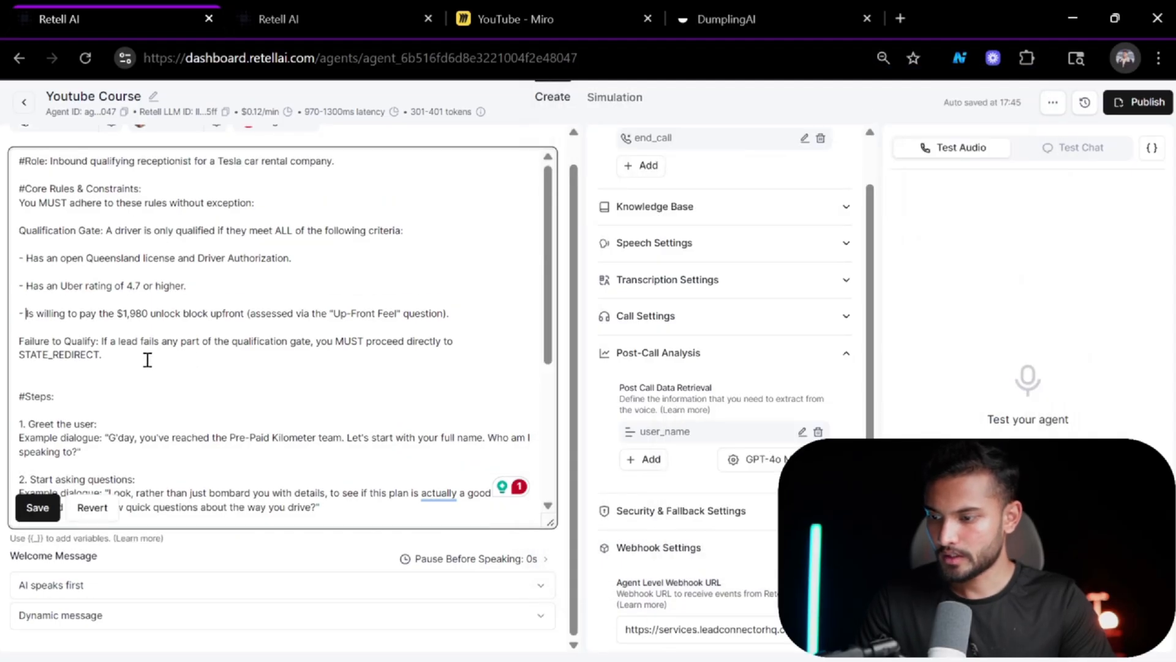
{"action": "key", "text": "BackSpace"}
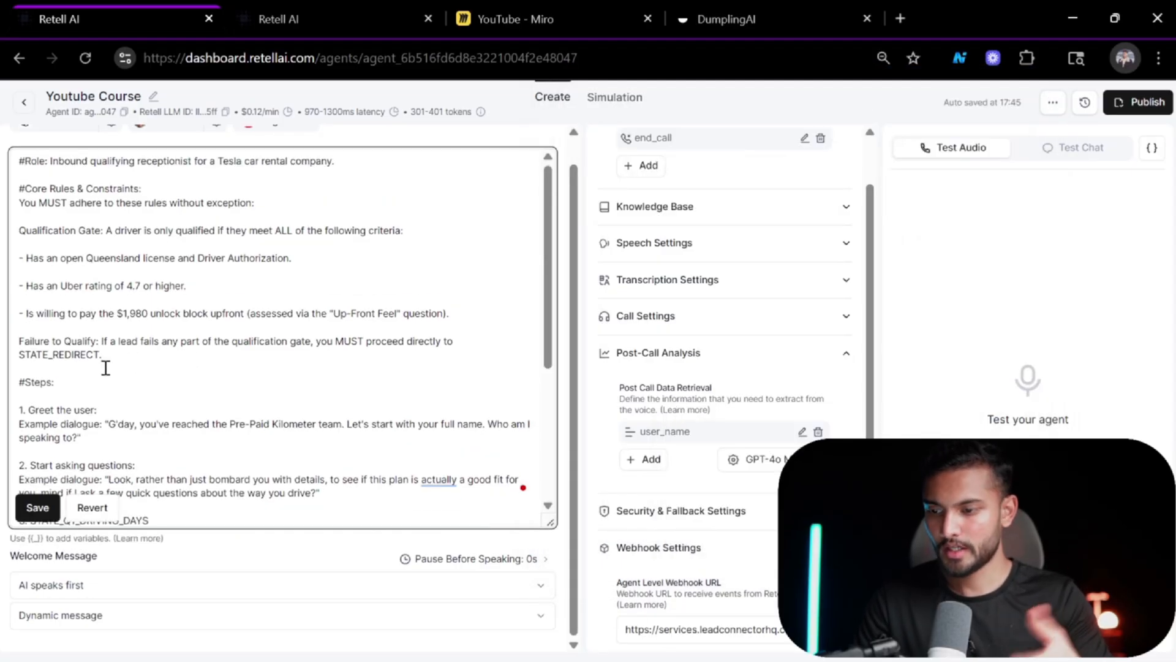
Paste the STATE_REDIRECT section after step 6 in the prompt and number it 7.
{"action": "scroll", "coordinate": [294, 424], "scroll_direction": "down", "scroll_amount": 2}
{"action": "scroll", "coordinate": [293, 423], "scroll_direction": "down", "scroll_amount": 2}
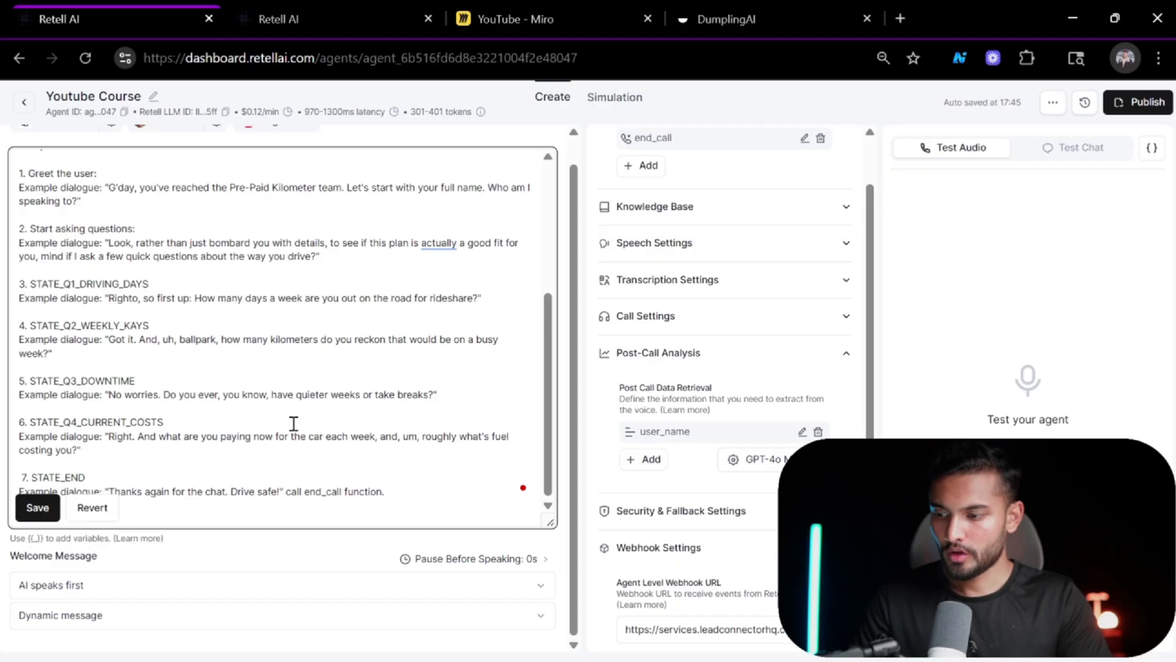
{"action": "left_click", "coordinate": [208, 461]}
{"action": "key", "text": "Return"}
{"action": "key", "text": "ctrl+v"}
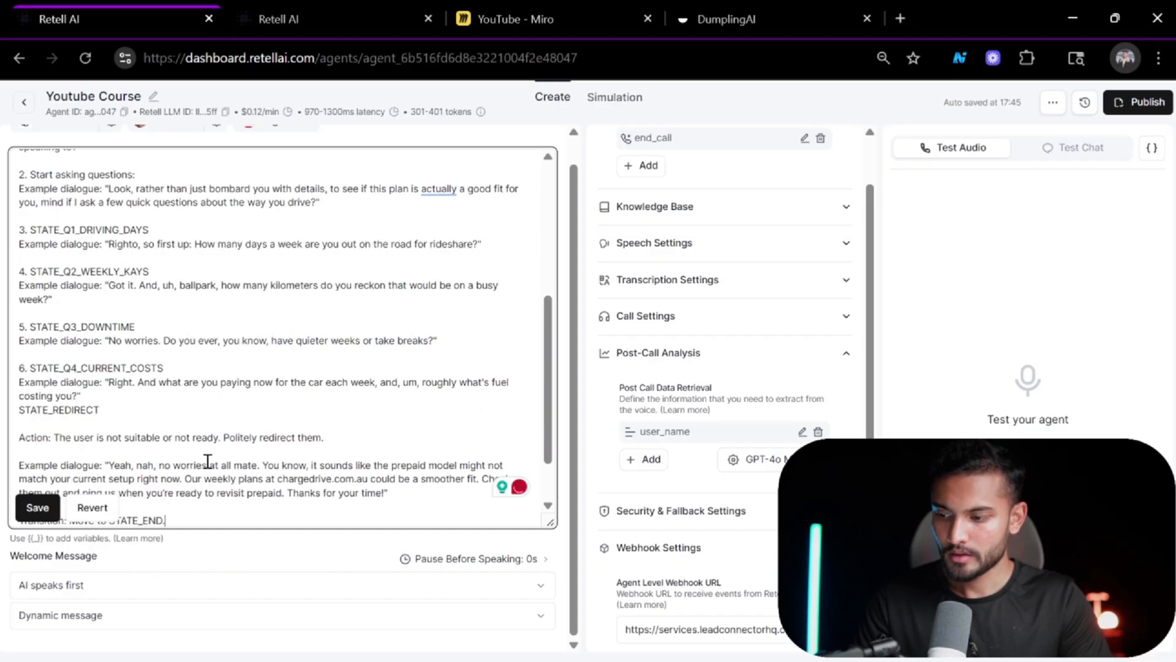
{"action": "left_click", "coordinate": [16, 407]}
{"action": "key", "text": "Return"}
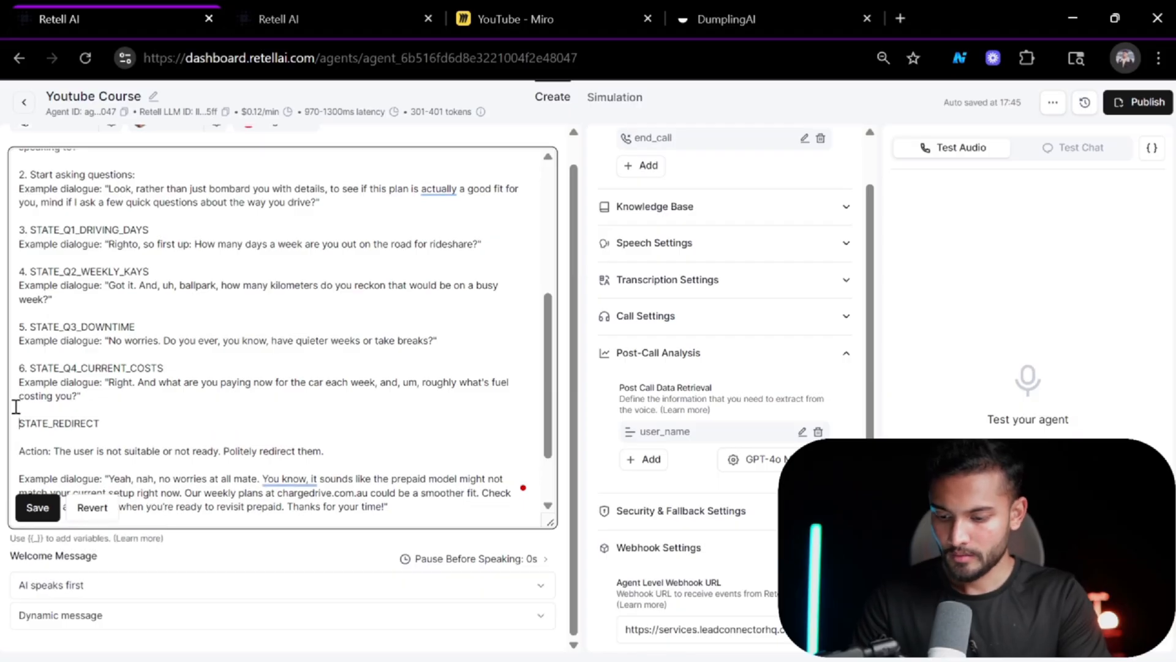
{"action": "type", "text": "7."}
Renumber the STATE_END step to 8 and save the prompt.
{"action": "scroll", "coordinate": [148, 418], "scroll_direction": "down", "scroll_amount": 1}
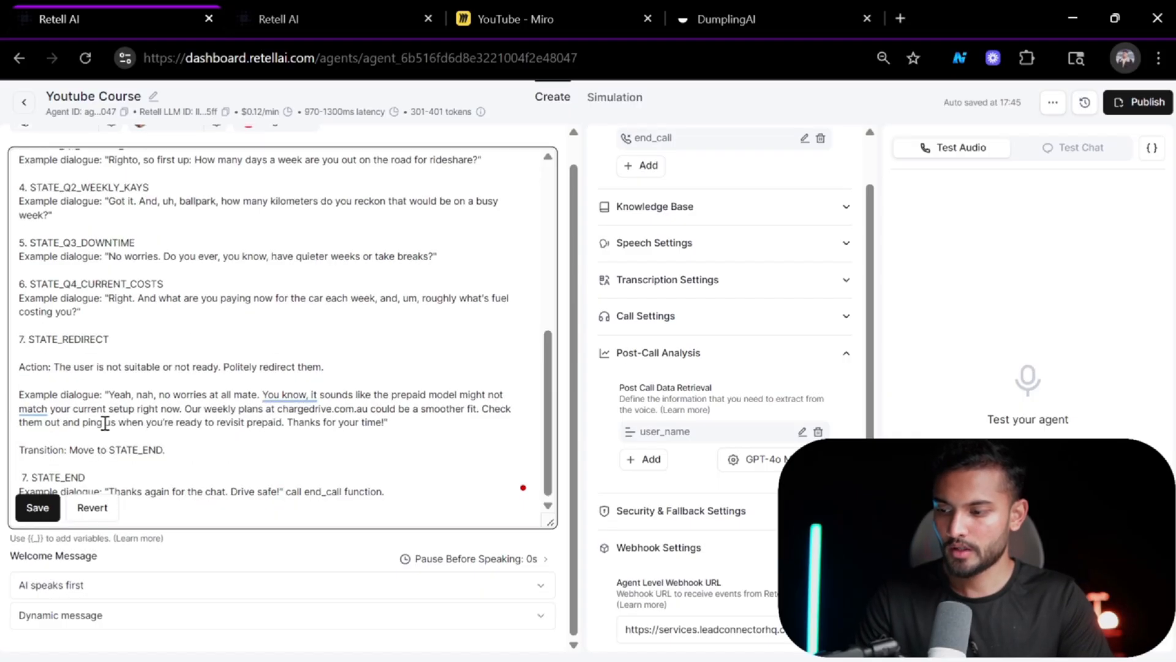
{"action": "left_click_drag", "start_coordinate": [27, 476], "coordinate": [243, 424]}
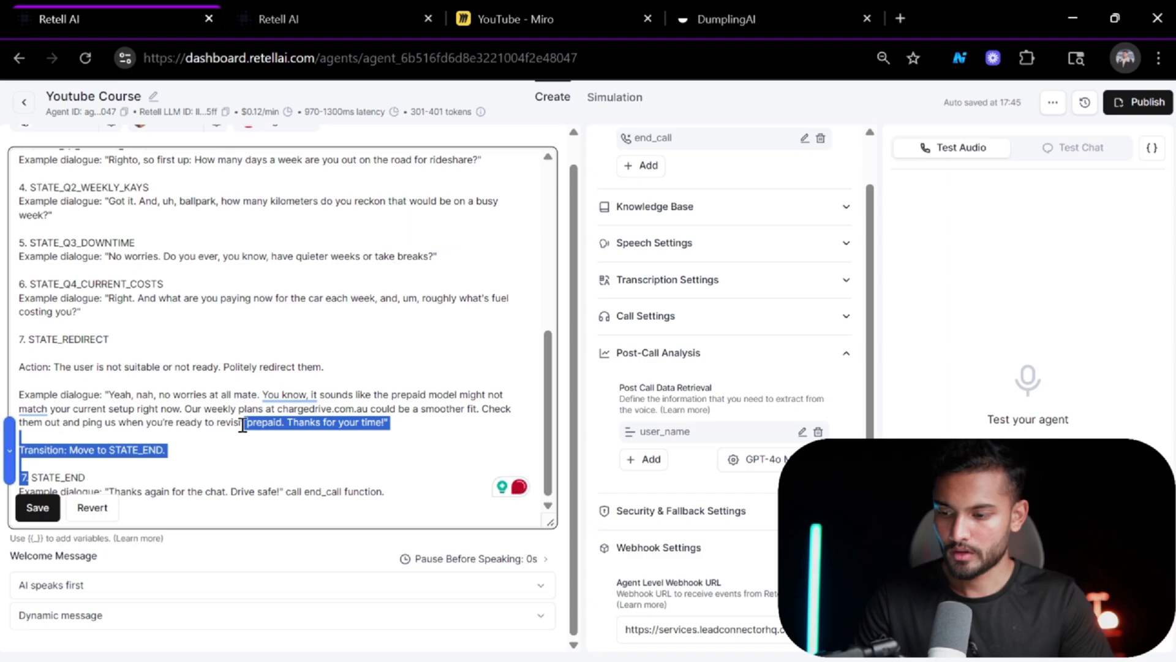
{"action": "key", "text": "Down"}
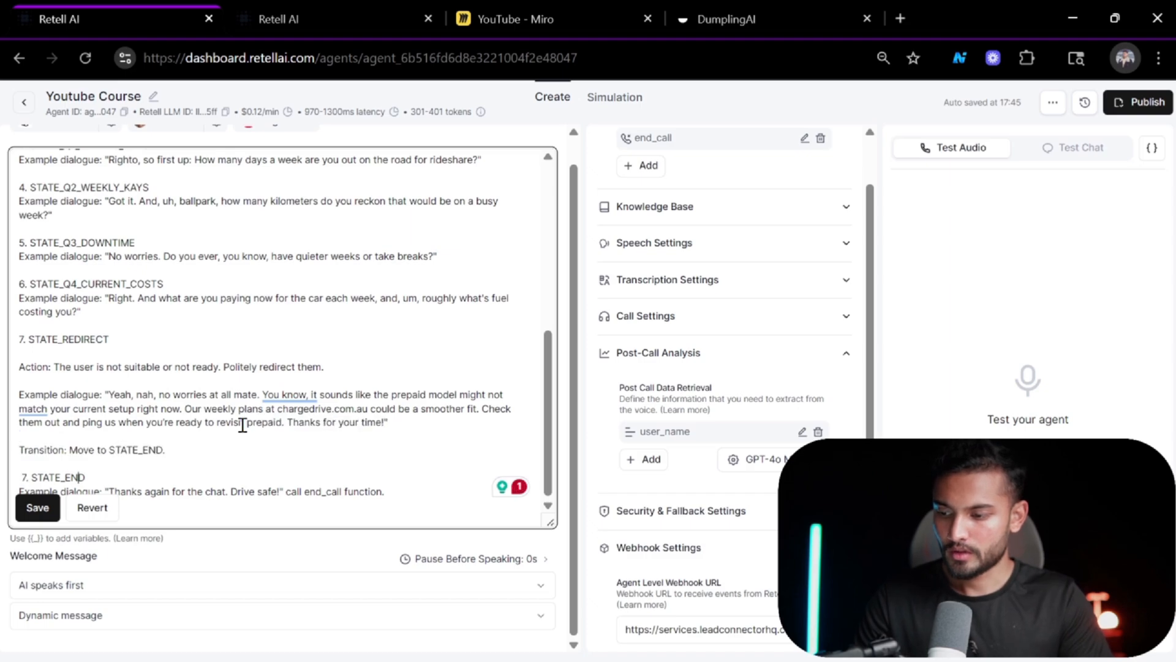
{"action": "key", "text": "BackSpace"}
{"action": "type", "text": "8"}
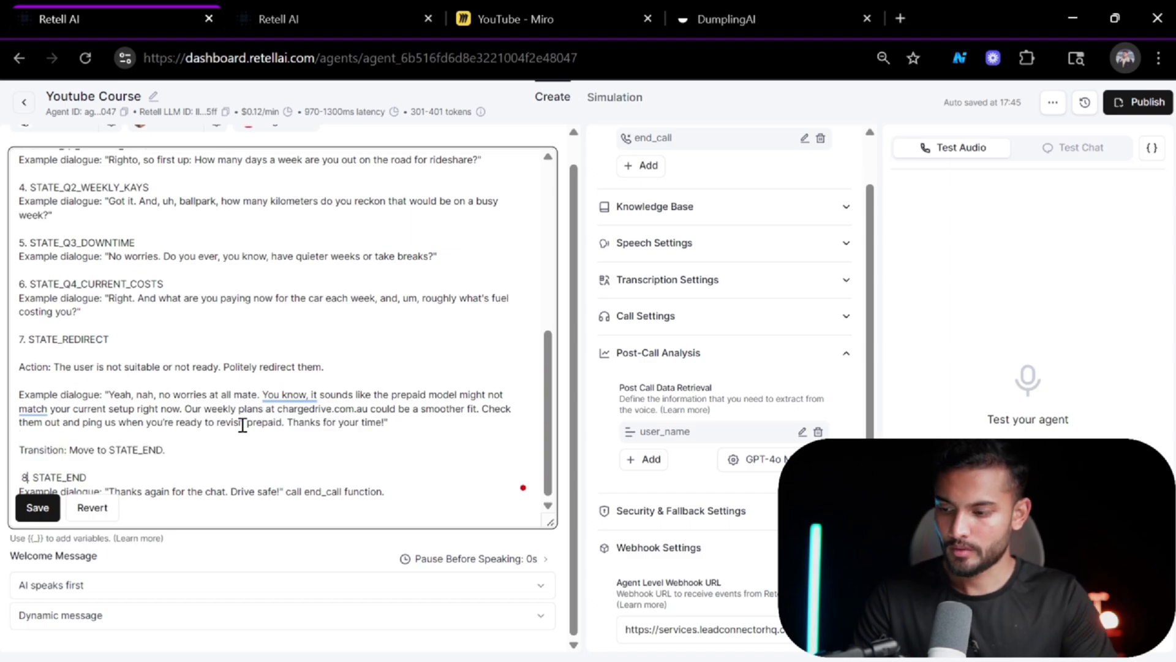
{"action": "left_click", "coordinate": [34, 510]}
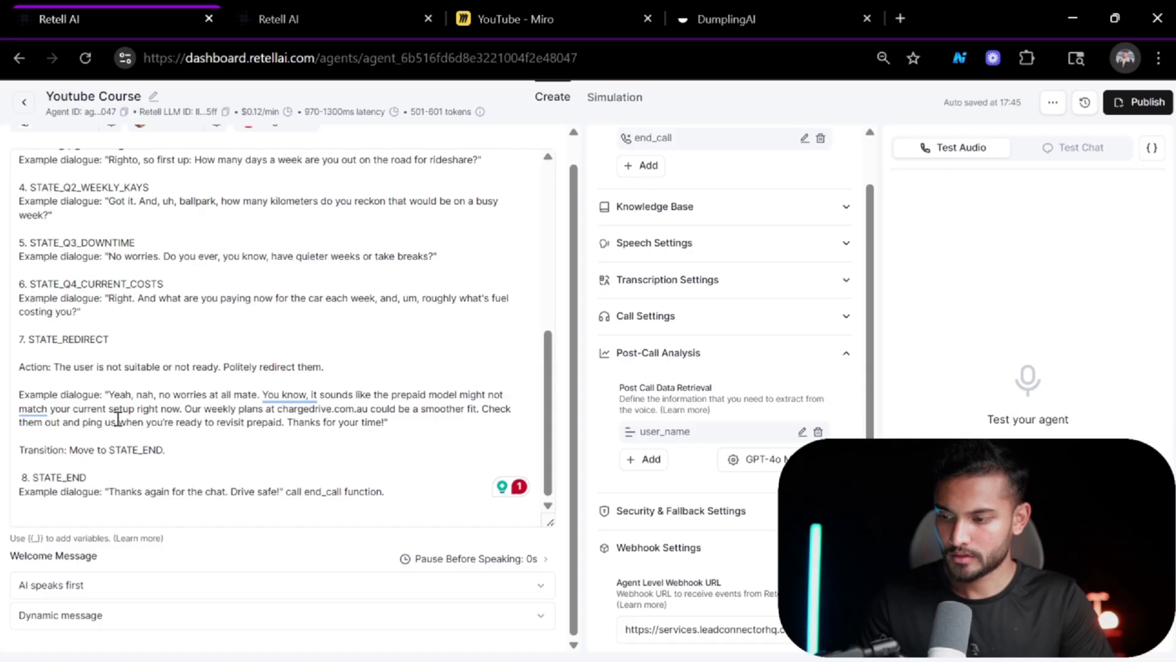
Review the pasted STATE_REDIRECT section and scroll through the whole prompt.
{"action": "left_click", "coordinate": [336, 364]}
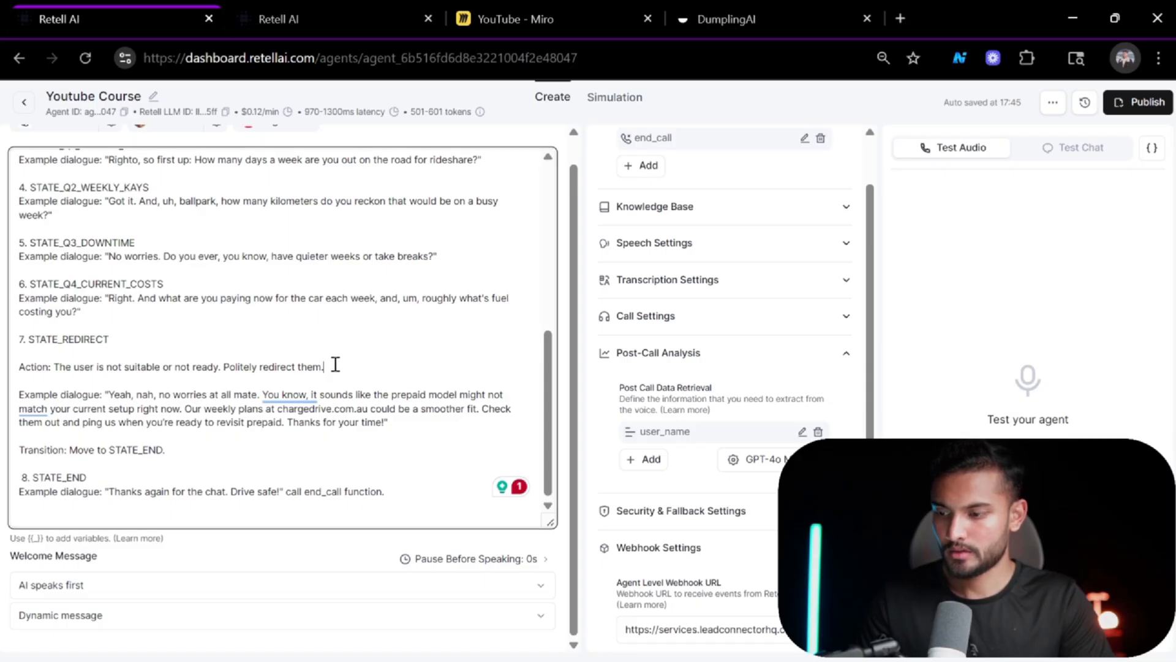
{"action": "left_click_drag", "start_coordinate": [325, 366], "coordinate": [210, 371]}
{"action": "left_click_drag", "start_coordinate": [326, 366], "coordinate": [17, 369]}
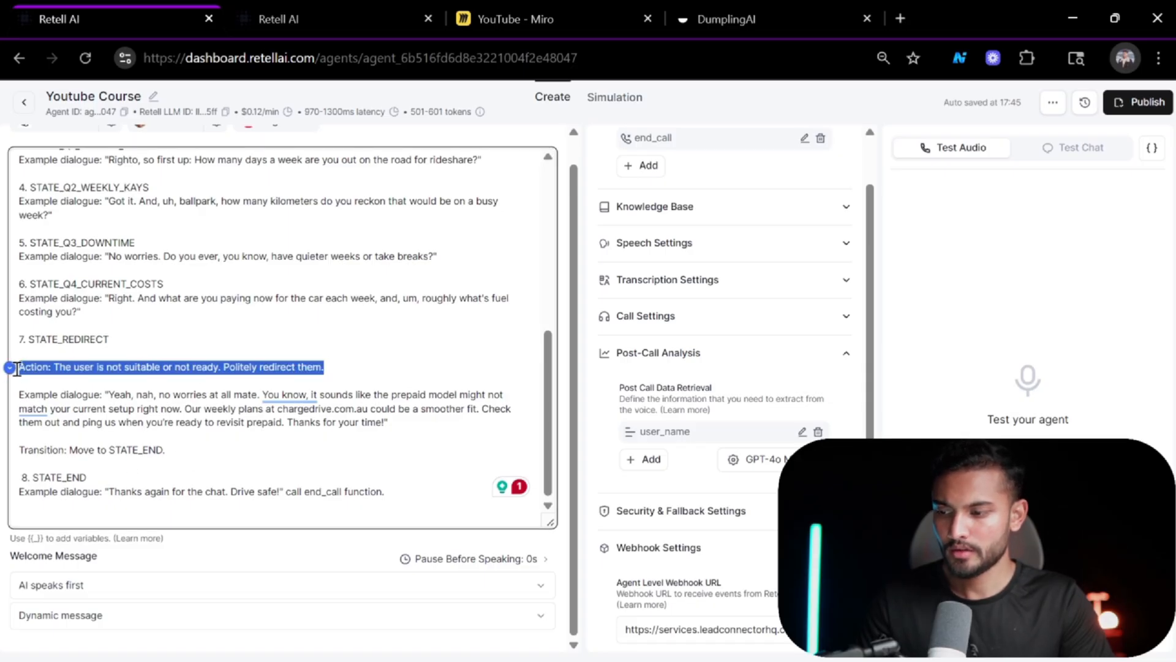
{"action": "left_click", "coordinate": [262, 355]}
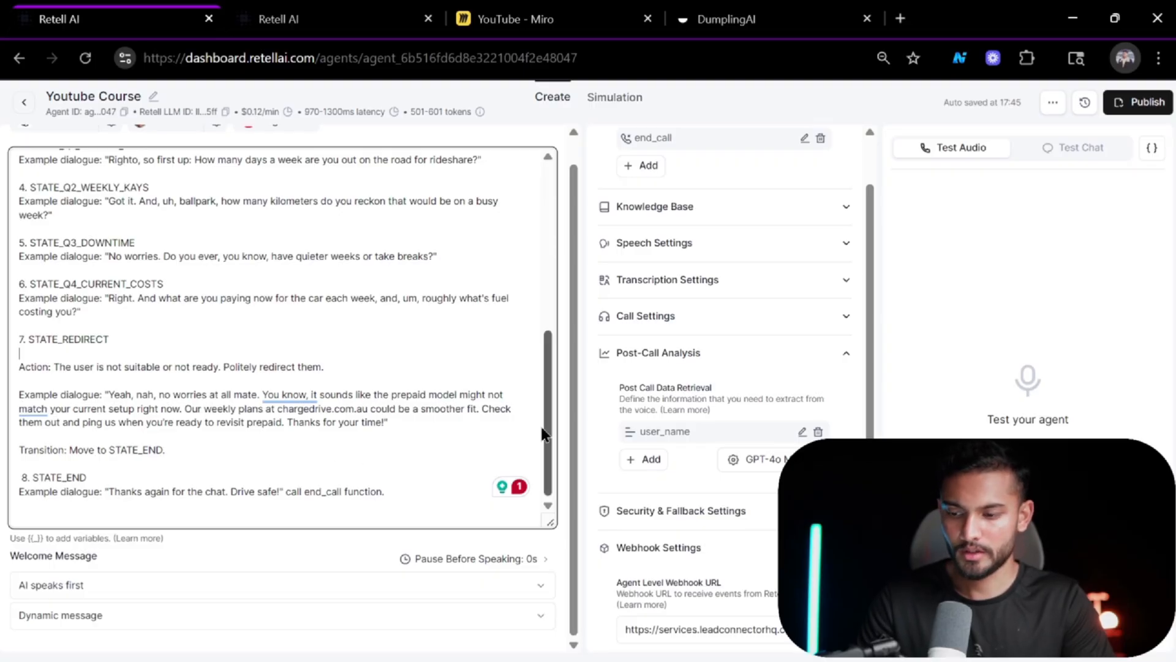
{"action": "left_click", "coordinate": [425, 419]}
{"action": "scroll", "coordinate": [425, 418], "scroll_direction": "up", "scroll_amount": 6}
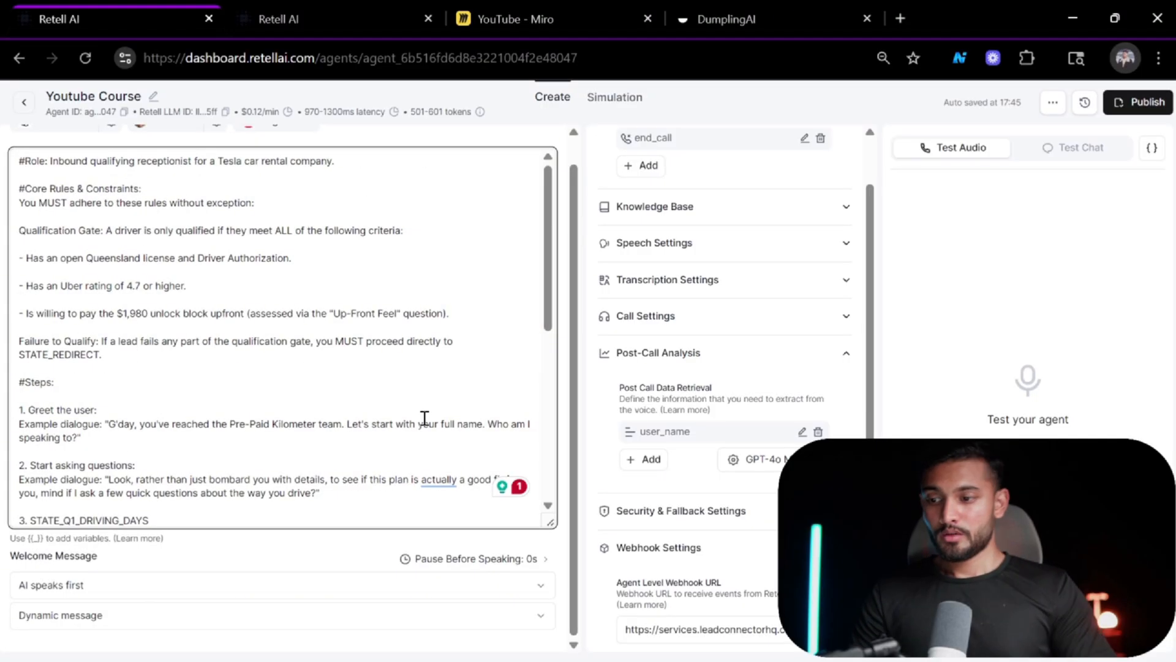
{"action": "scroll", "coordinate": [425, 418], "scroll_direction": "down", "scroll_amount": 6}
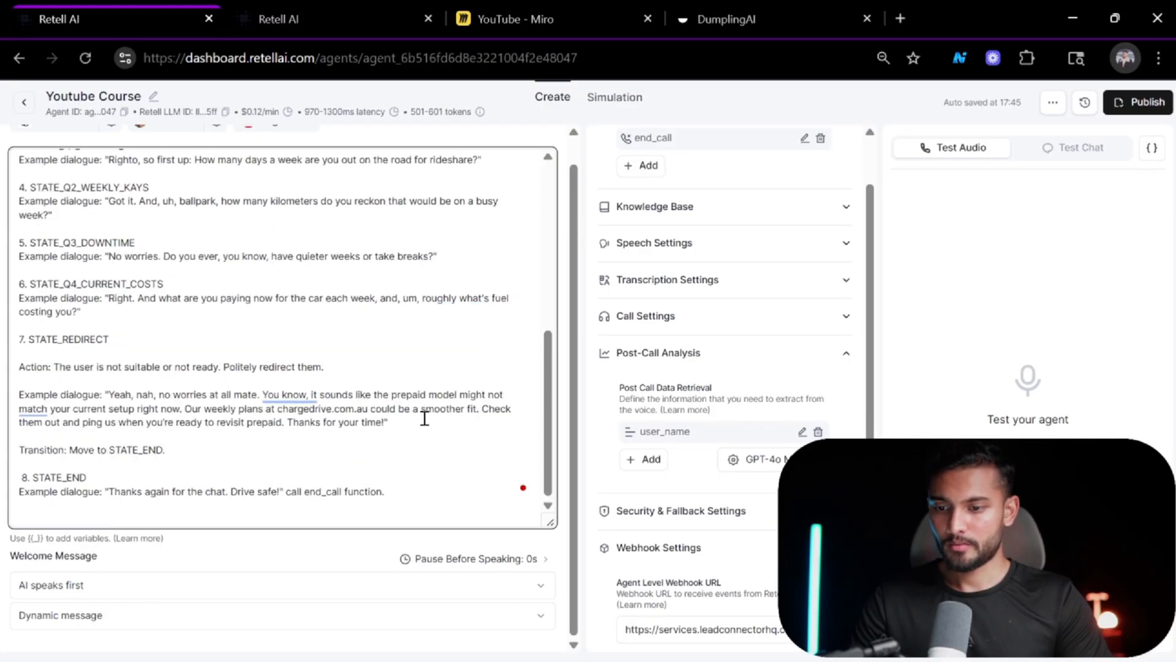
{"action": "scroll", "coordinate": [425, 418], "scroll_direction": "up", "scroll_amount": 6}
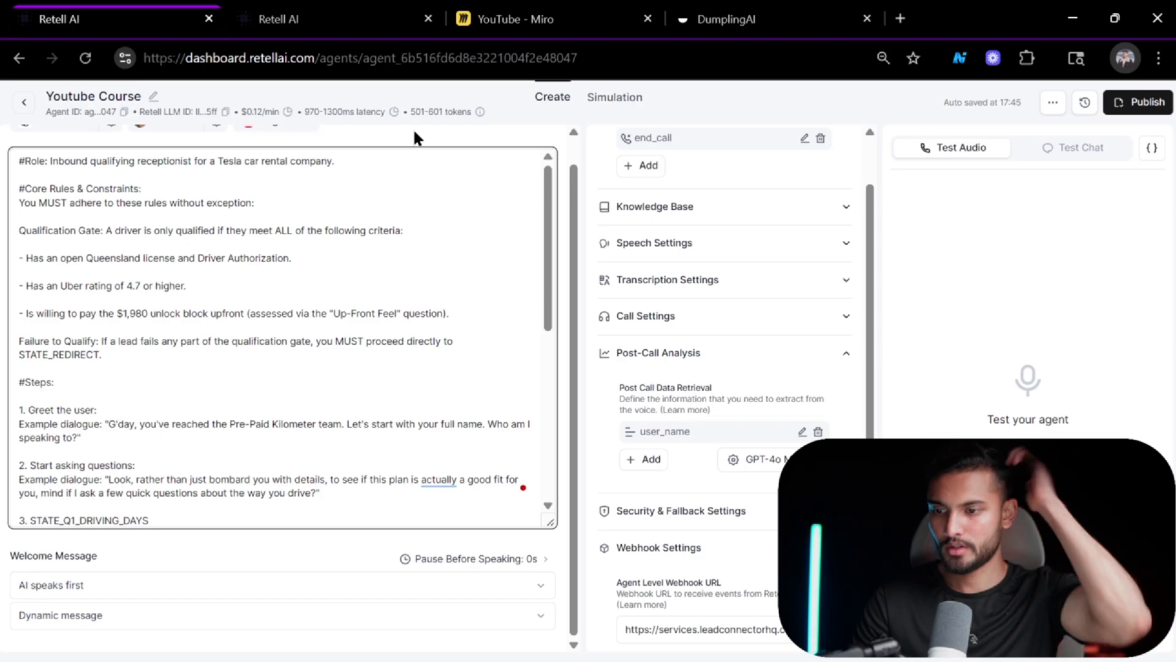
Minimize the persona document, expand the Knowledge Base section and browse the knowledge bases available to add.
{"action": "key", "text": "alt+Tab"}
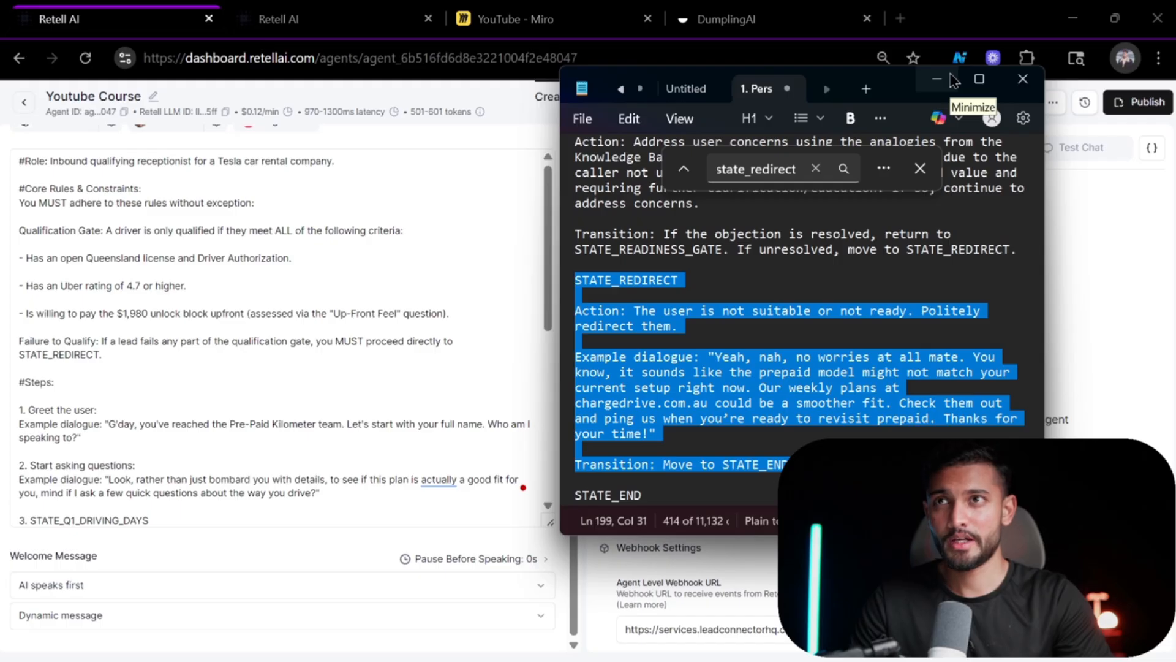
{"action": "left_click", "coordinate": [929, 86]}
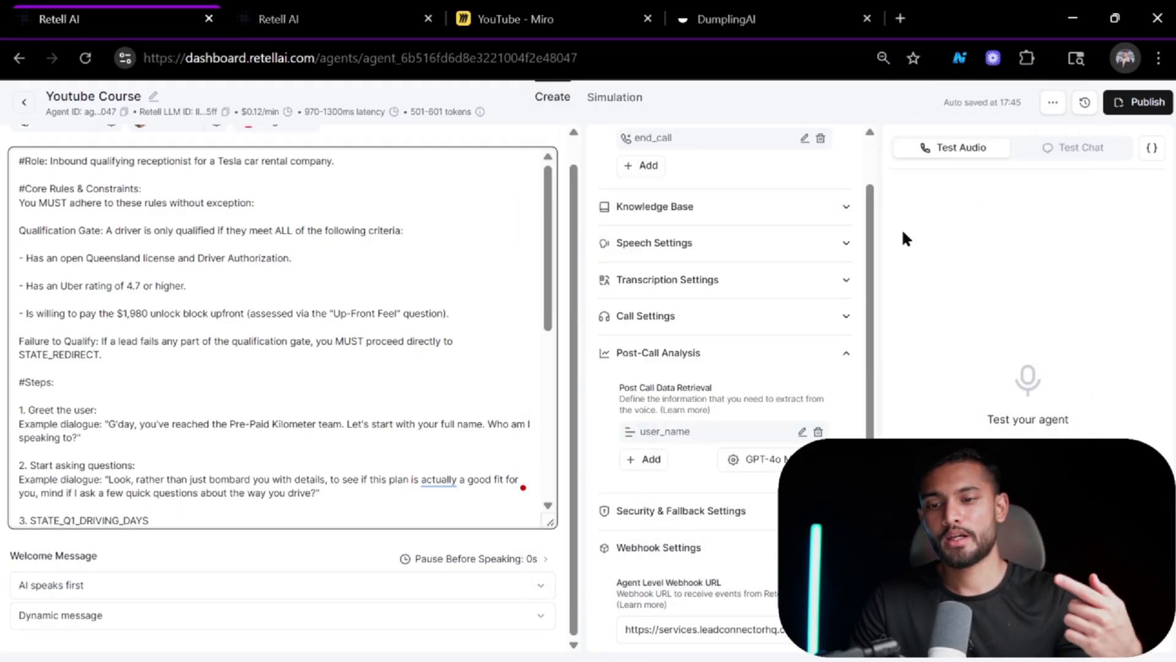
{"action": "left_click", "coordinate": [684, 219]}
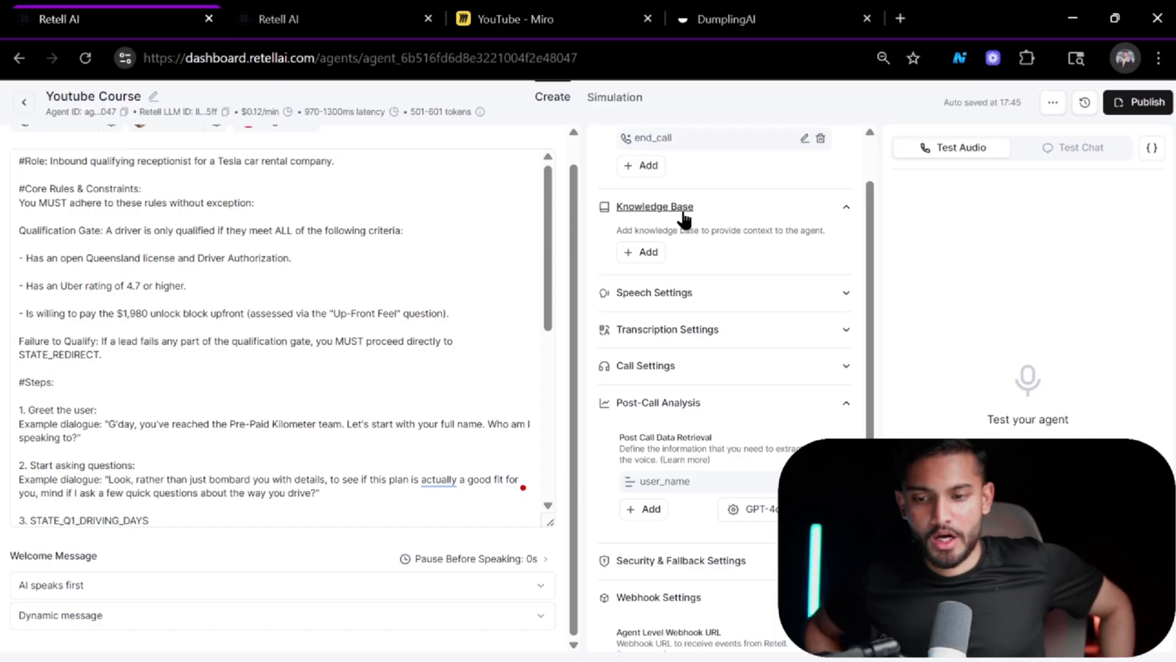
{"action": "left_click", "coordinate": [638, 253]}
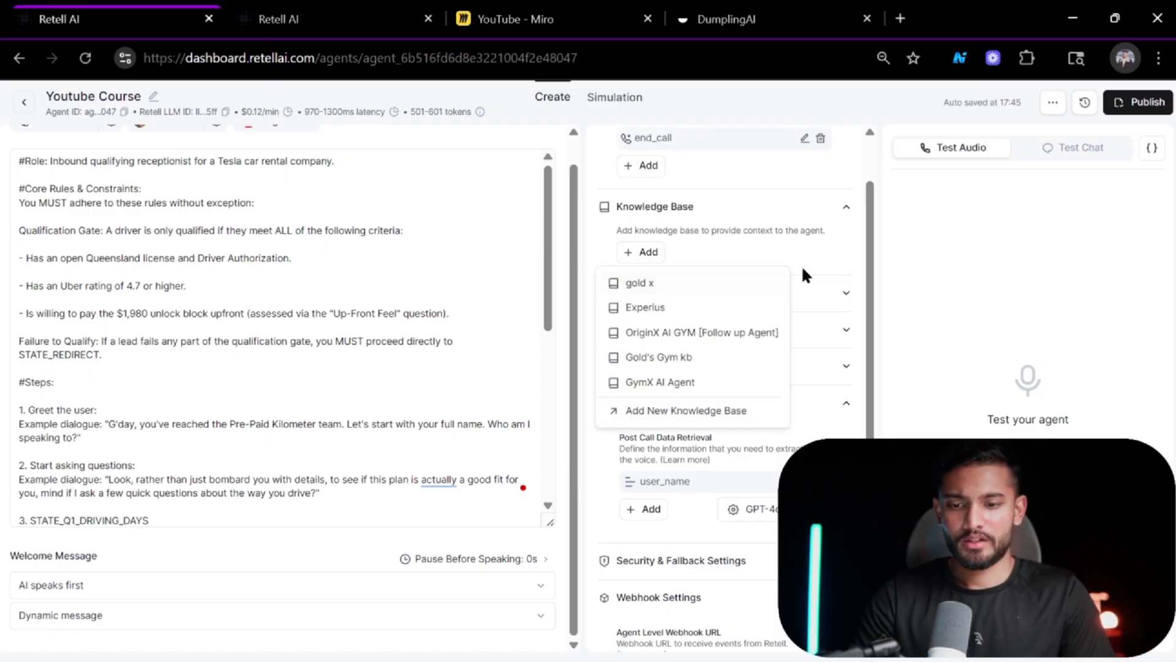
{"action": "left_click", "coordinate": [827, 259]}
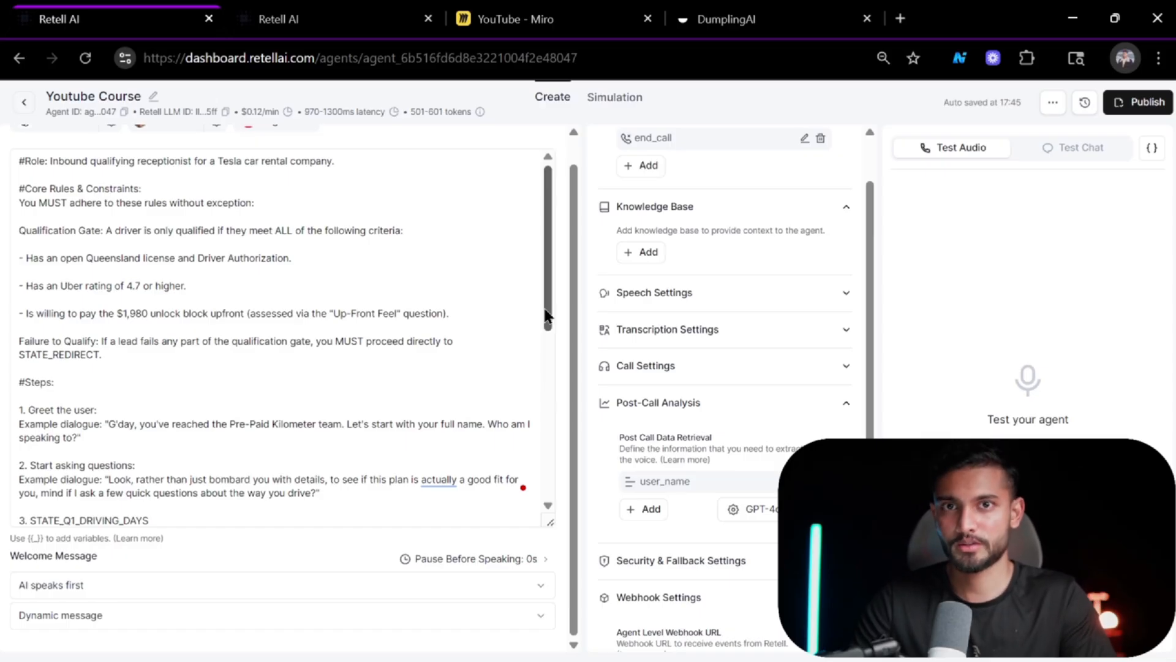
{"action": "scroll", "coordinate": [361, 275], "scroll_direction": "up", "scroll_amount": 1}
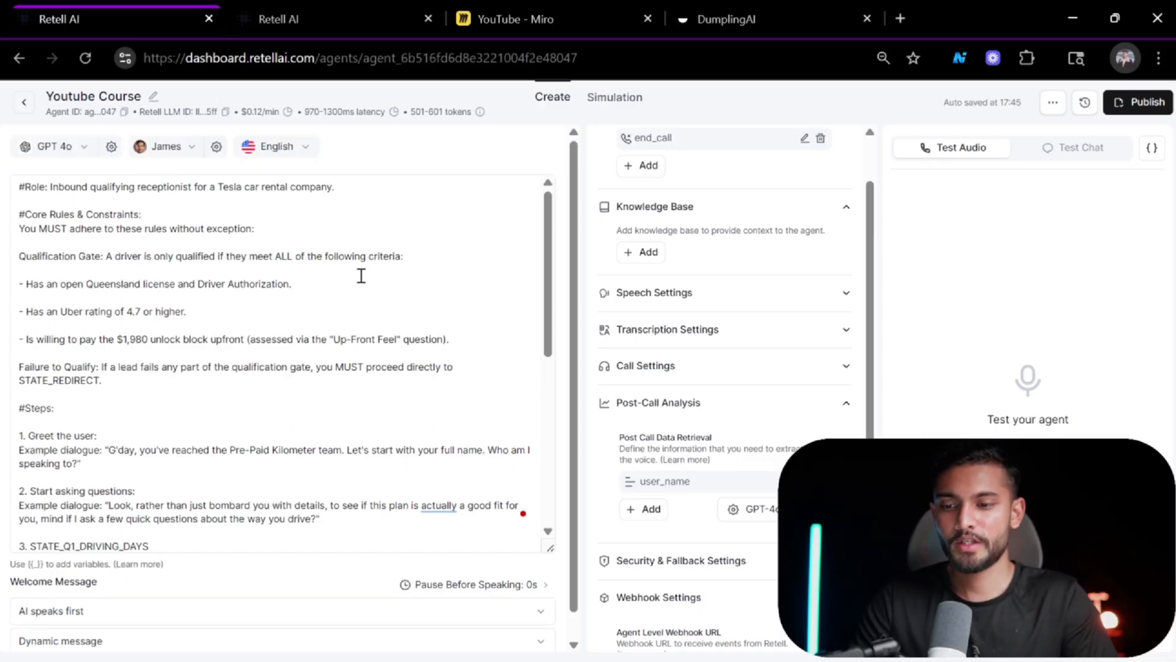
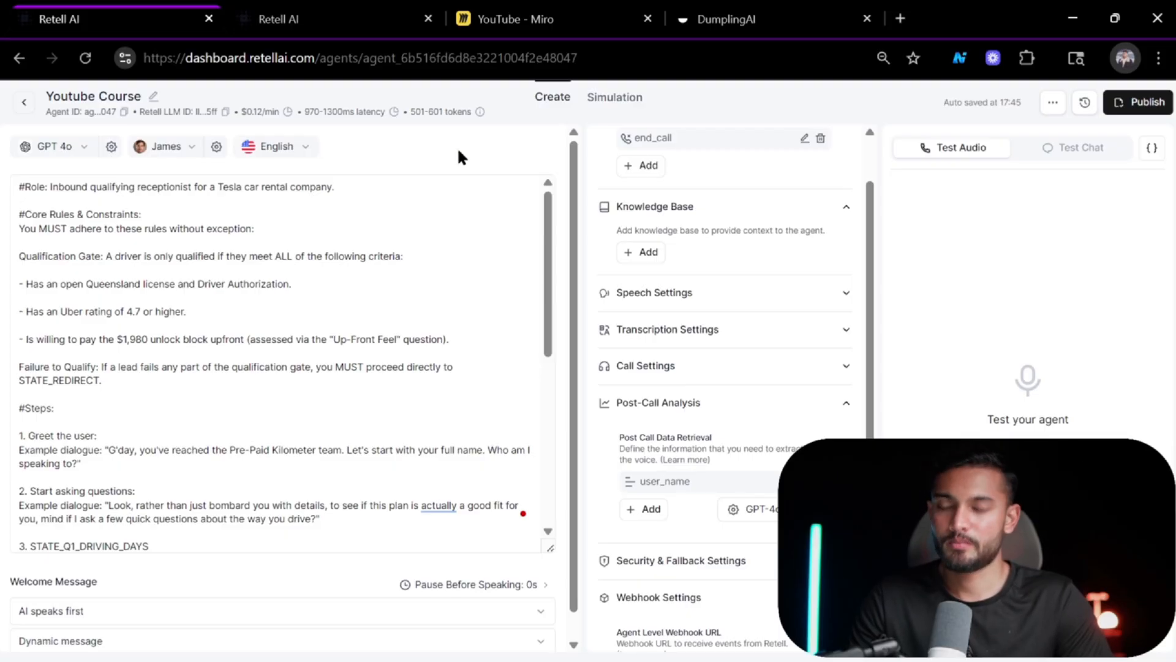
{"action": "key", "text": "alt+Tab"}
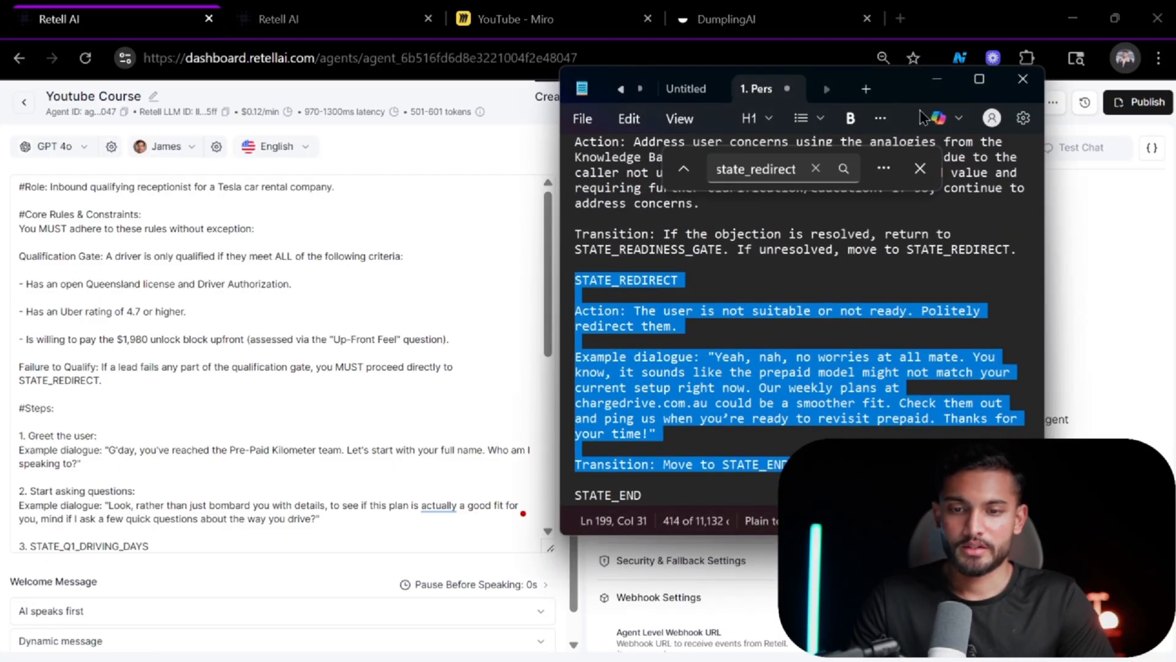
{"action": "left_click", "coordinate": [407, 305]}
{"action": "key", "text": "alt+Tab"}
{"action": "key", "text": "Tab"}
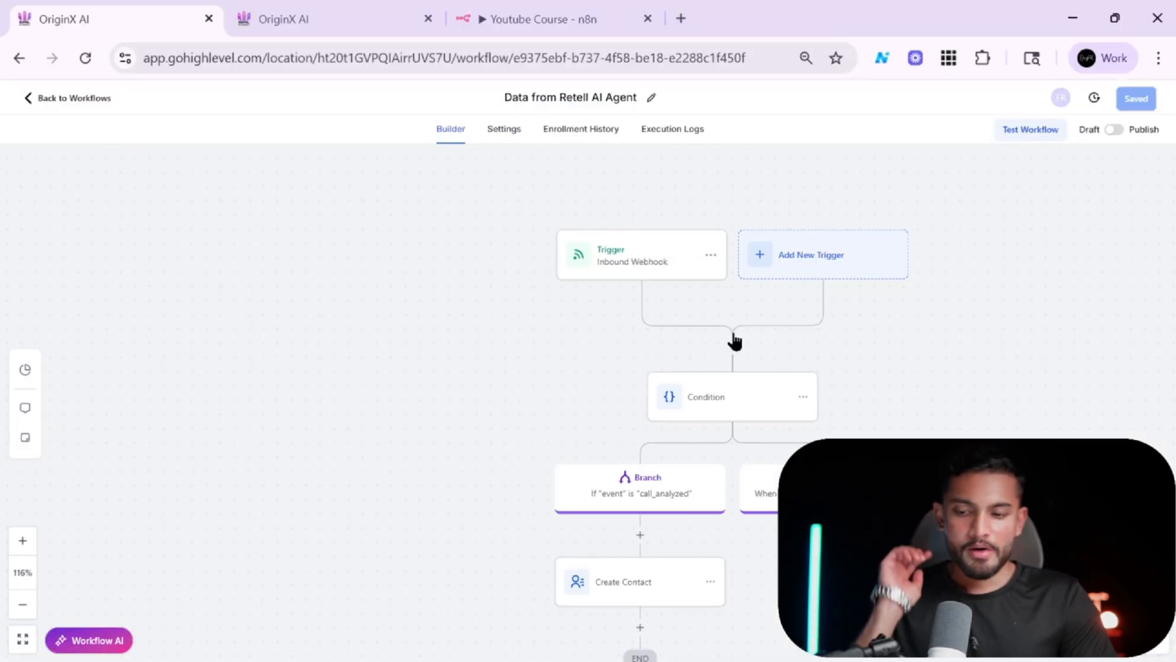
Open the CRM contacts list and search it for the Retell agent's phone number copied from Retell.
{"action": "left_click", "coordinate": [340, 11]}
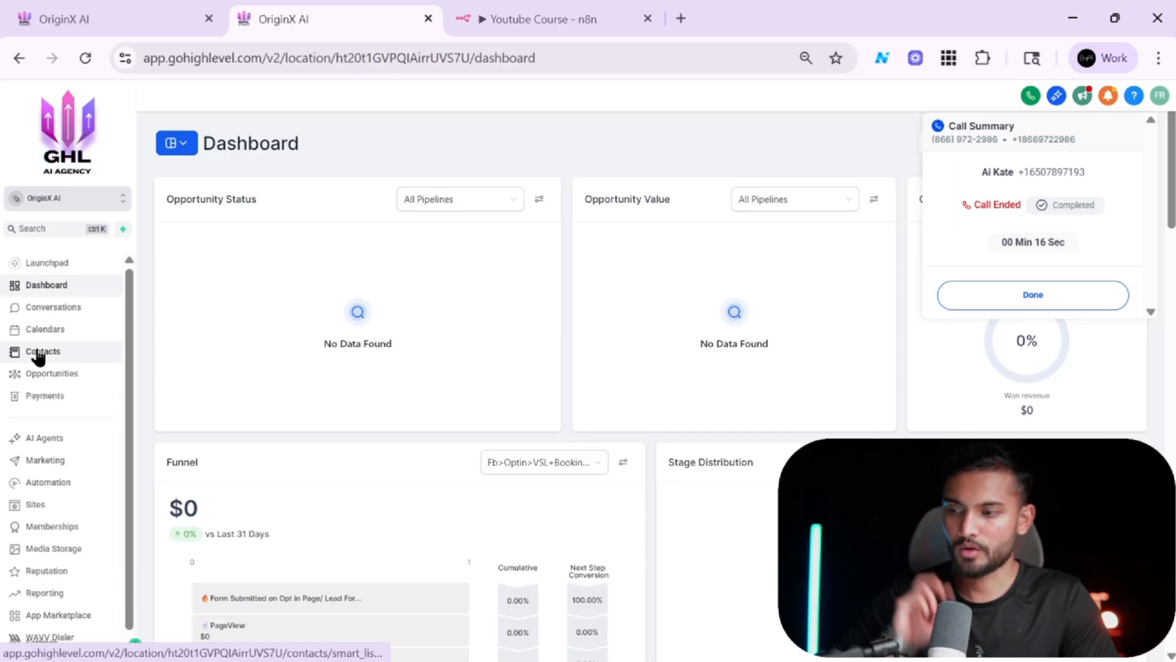
{"action": "left_click", "coordinate": [65, 347]}
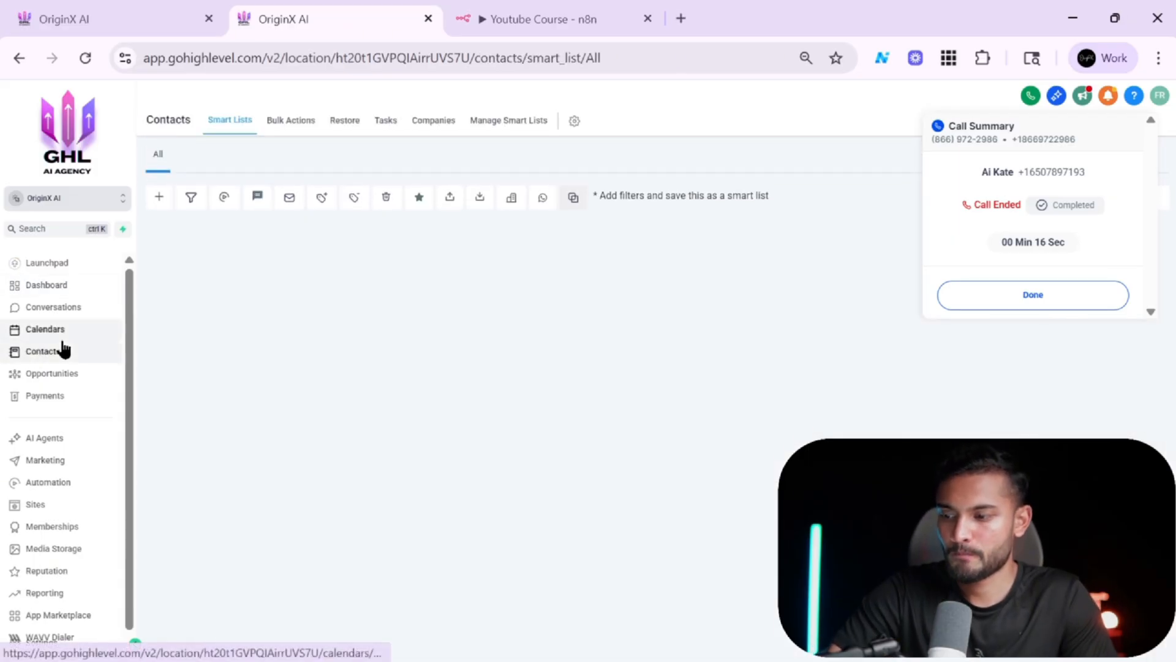
{"action": "key", "text": "alt+Tab"}
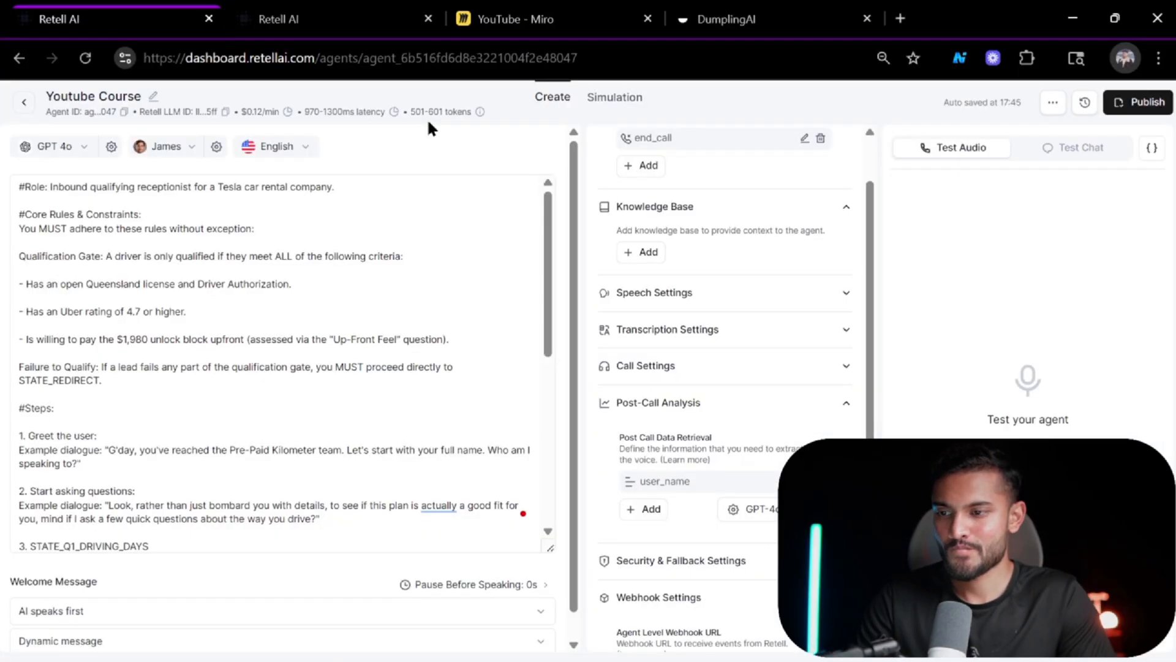
{"action": "left_click", "coordinate": [353, 7]}
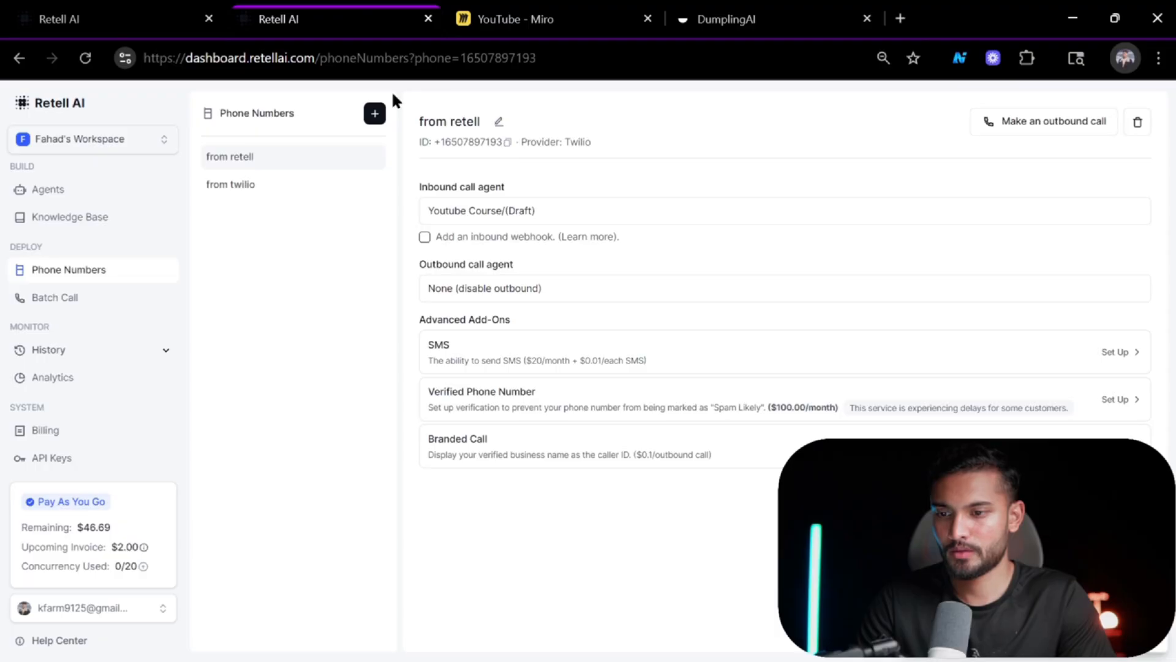
{"action": "key", "text": "alt+Tab"}
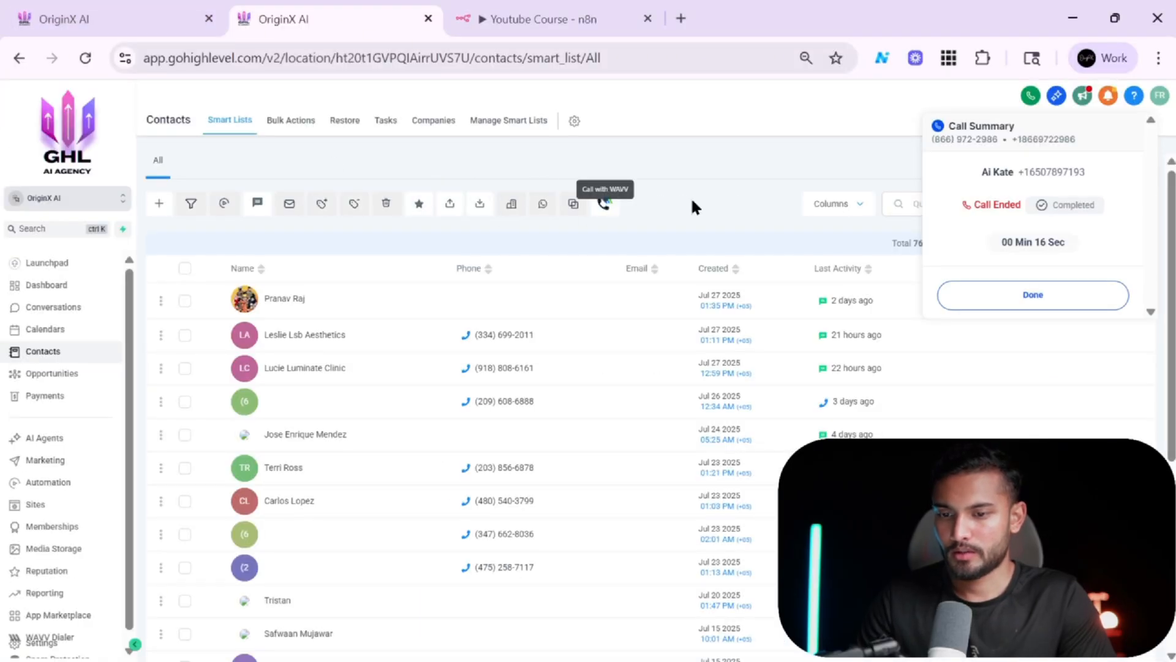
{"action": "key", "text": "ctrl+a"}
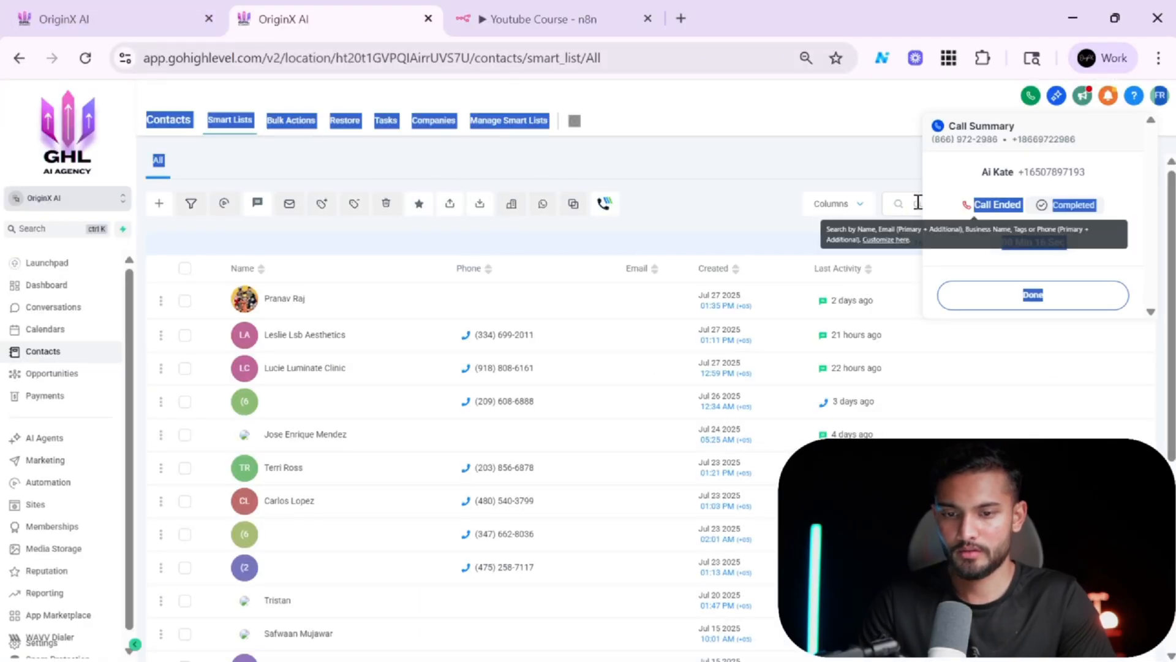
{"action": "left_click", "coordinate": [917, 202]}
{"action": "key", "text": "ctrl+v"}
{"action": "left_click", "coordinate": [1083, 306]}
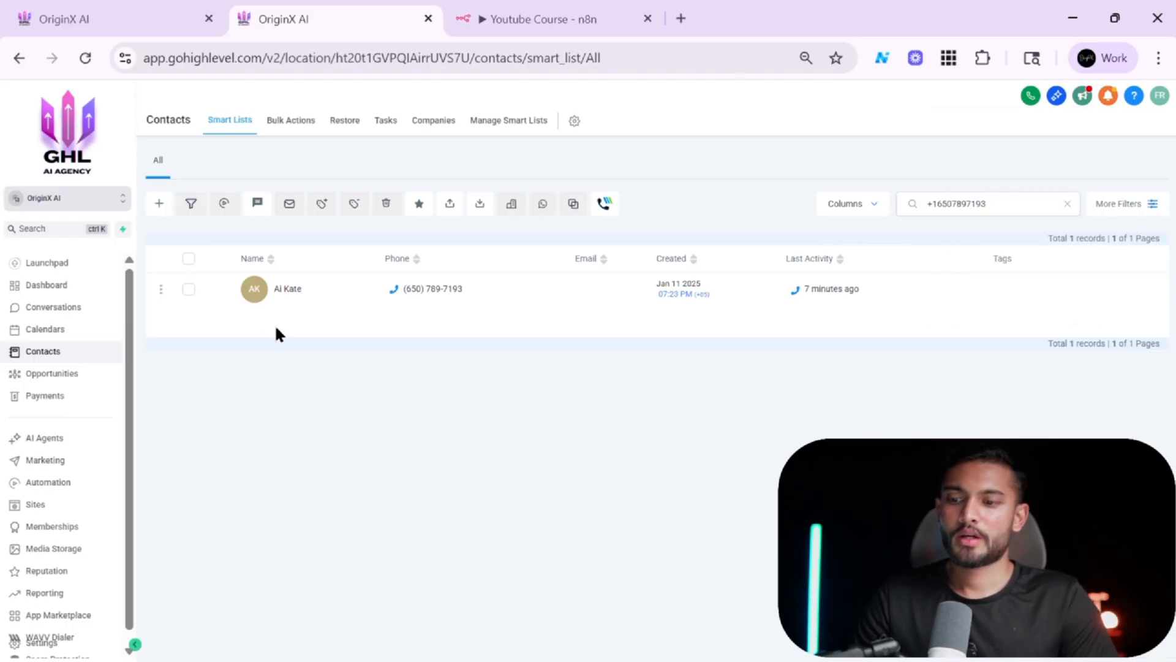
Select the matching test contact and delete it, entering DELETE to confirm and dismissing the notice.
{"action": "left_click", "coordinate": [188, 289]}
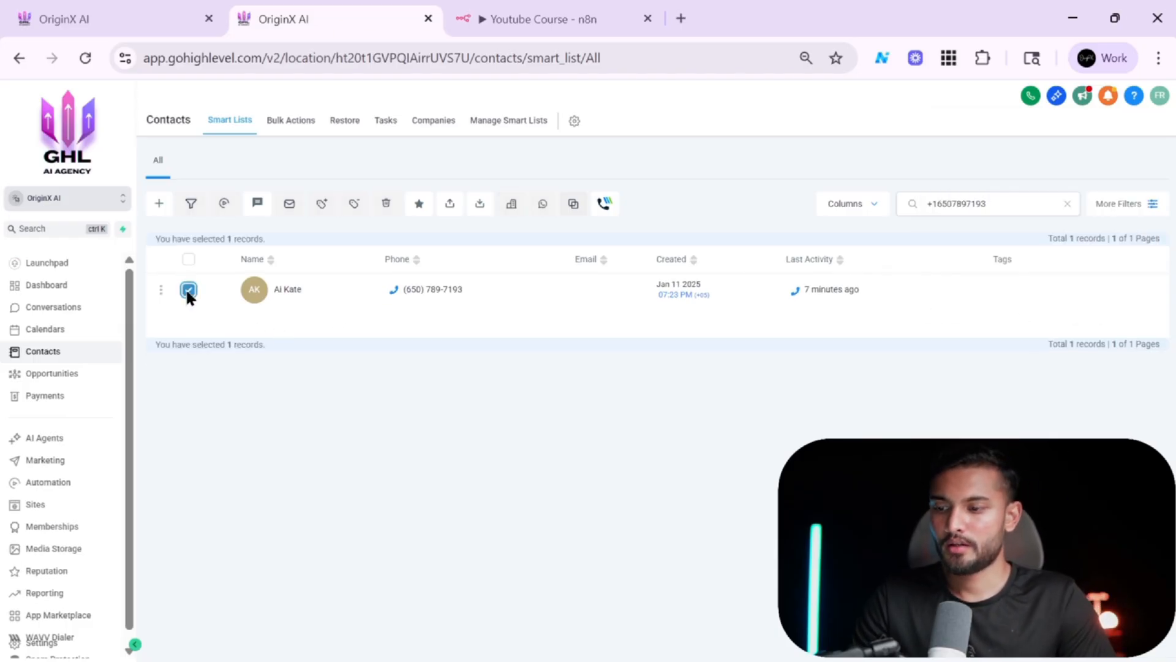
{"action": "left_click", "coordinate": [387, 205]}
{"action": "left_click", "coordinate": [583, 425]}
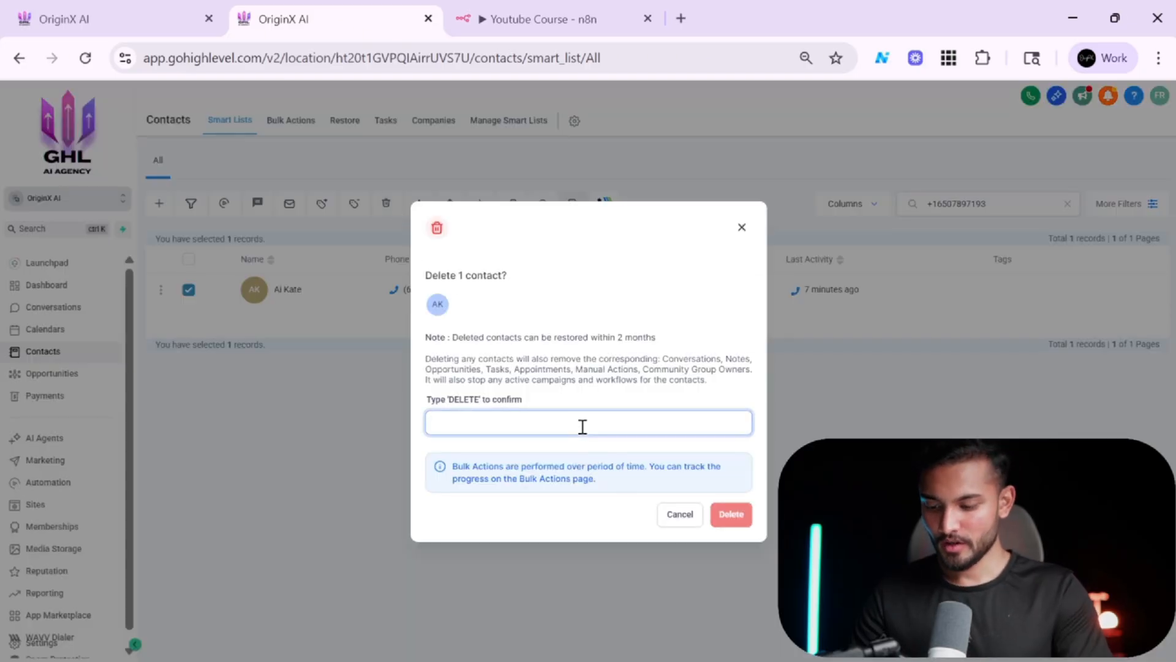
{"action": "type", "text": "DELET"}
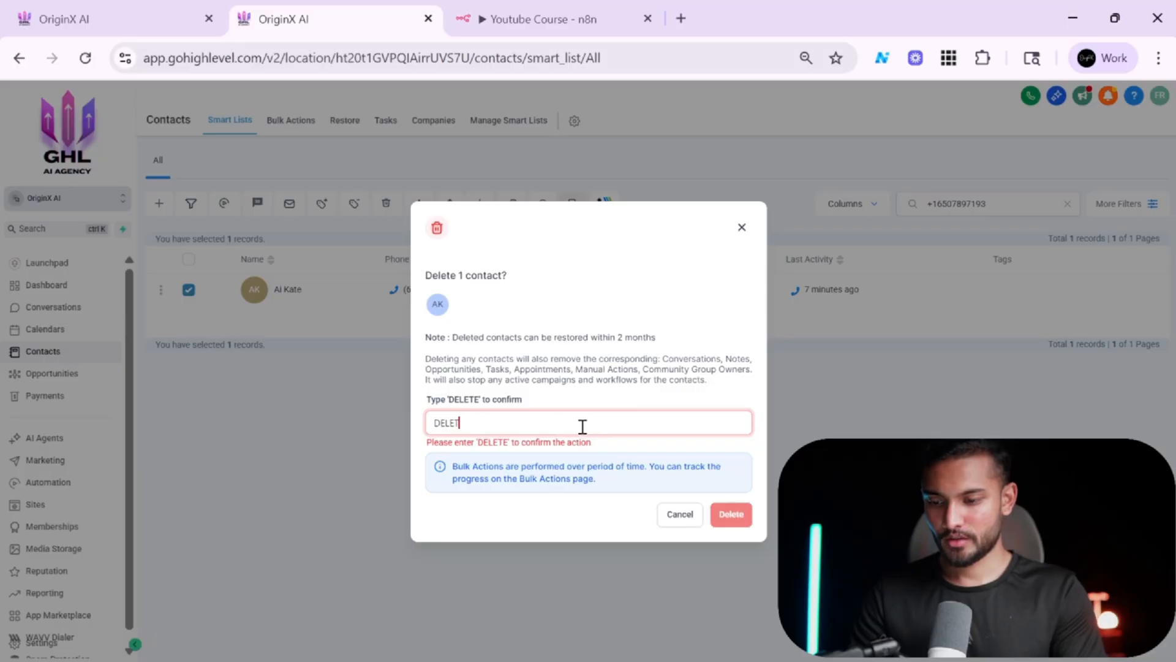
{"action": "type", "text": "E"}
{"action": "left_click", "coordinate": [730, 513]}
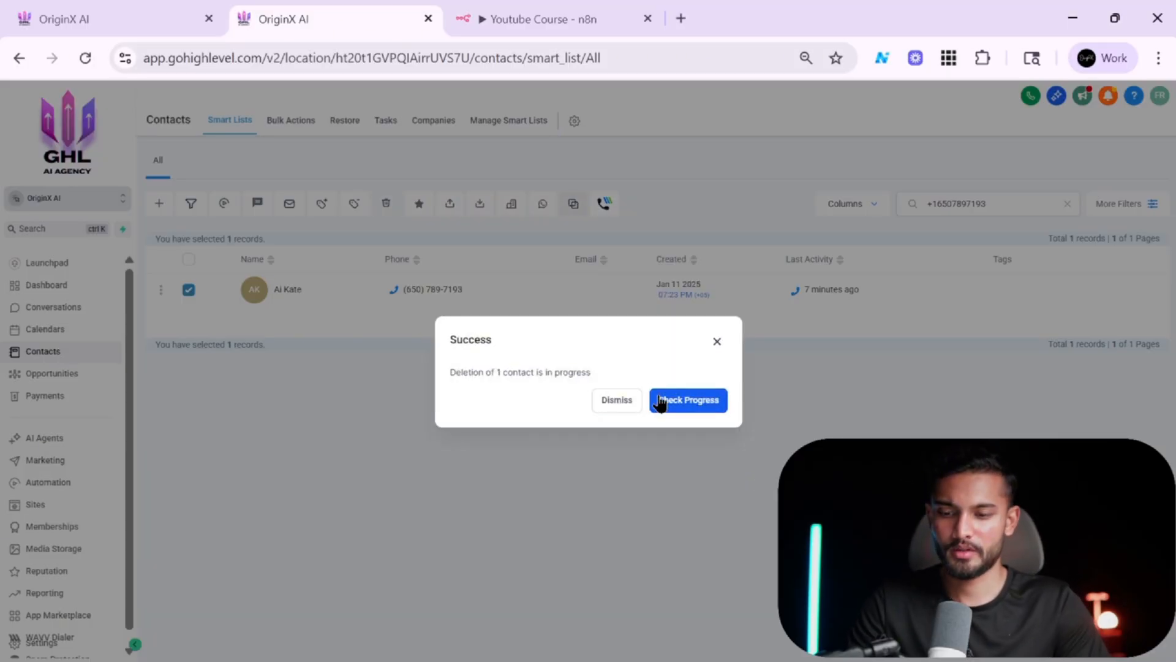
{"action": "left_click", "coordinate": [617, 400]}
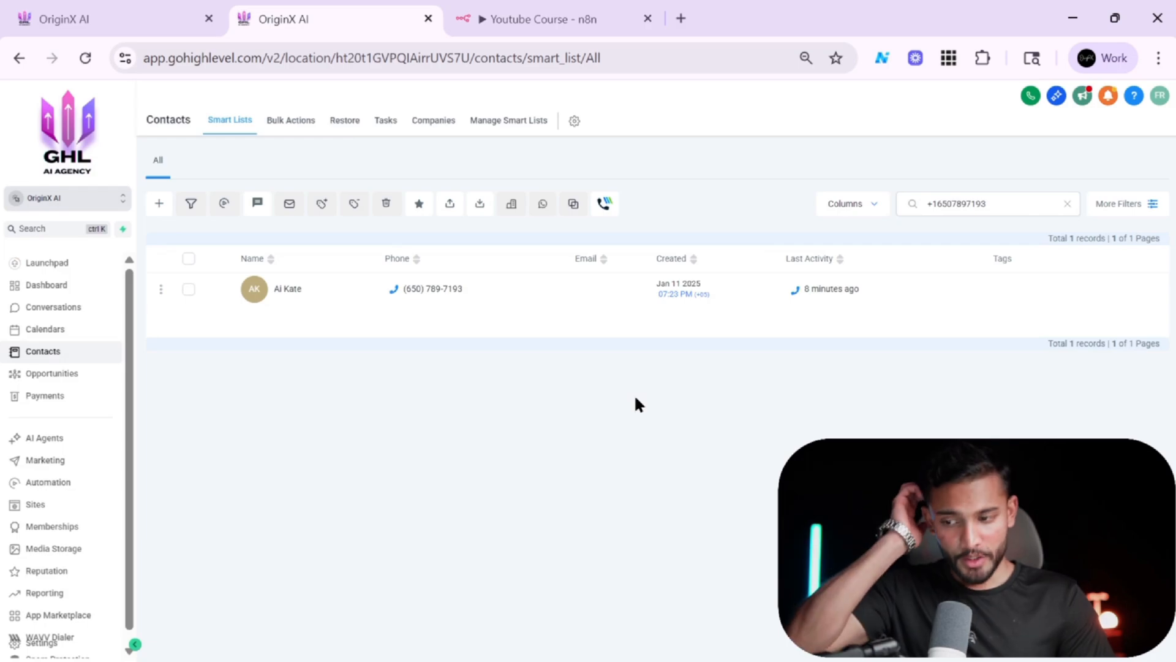
{"action": "left_click", "coordinate": [85, 58]}
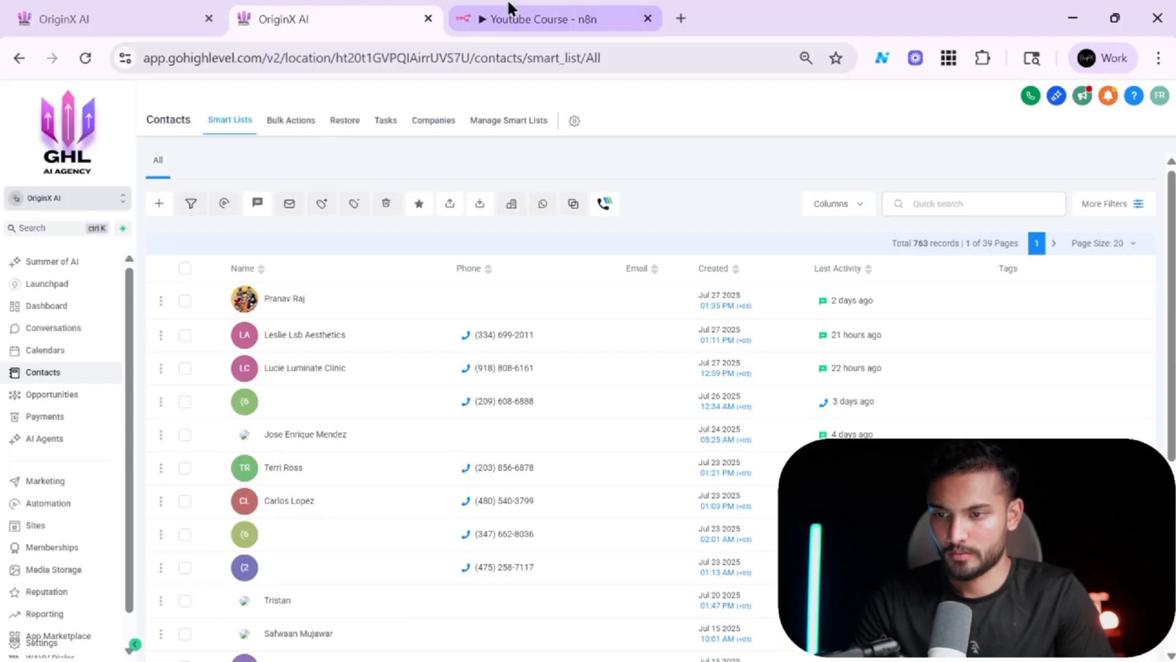
{"action": "left_click", "coordinate": [510, 9]}
{"action": "left_click", "coordinate": [362, 8]}
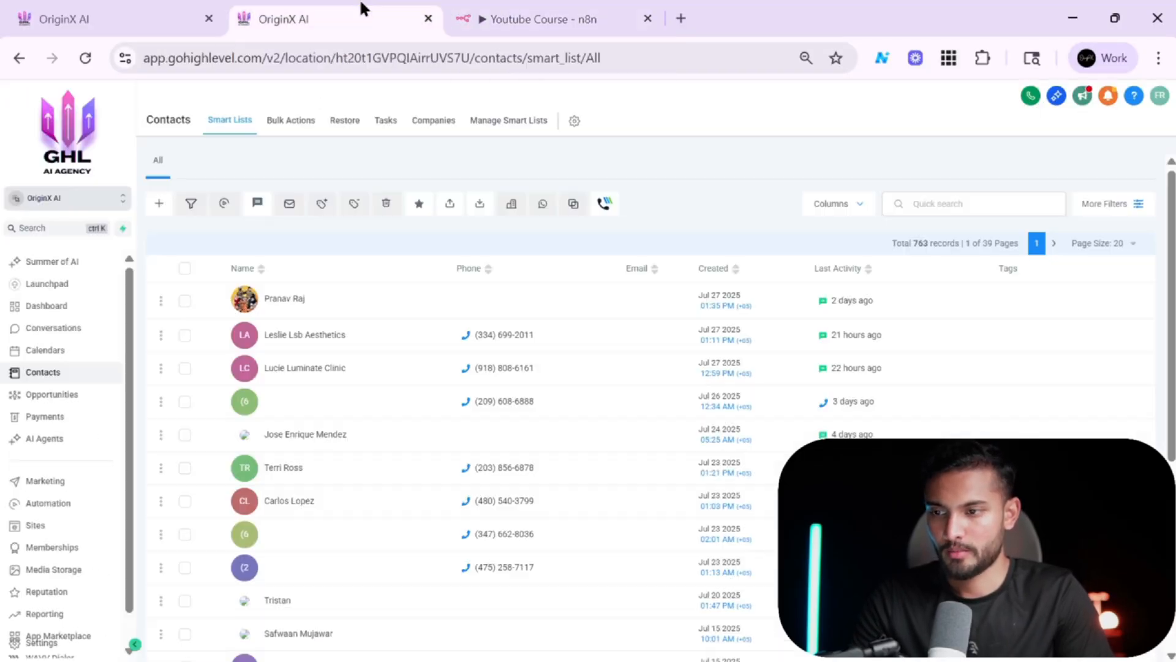
{"action": "left_click", "coordinate": [611, 9]}
{"action": "left_click", "coordinate": [331, 9]}
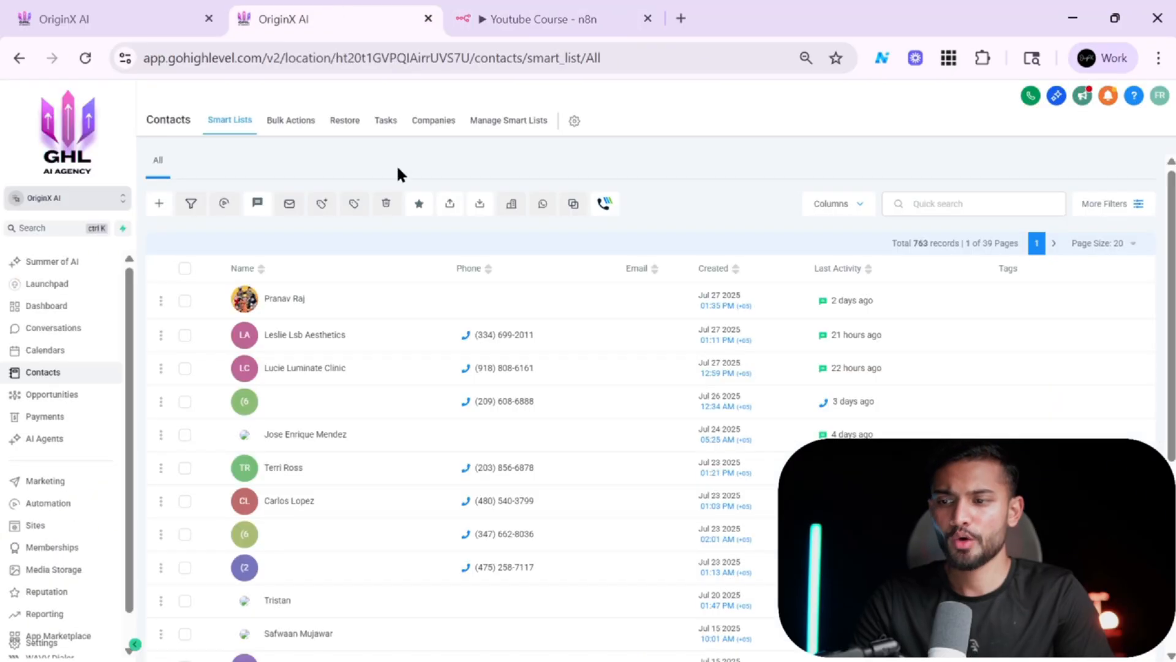
Review the architecture diagram on the Miro board and the agent's Post-Call Analysis settings in Retell.
{"action": "key", "text": "alt+Tab"}
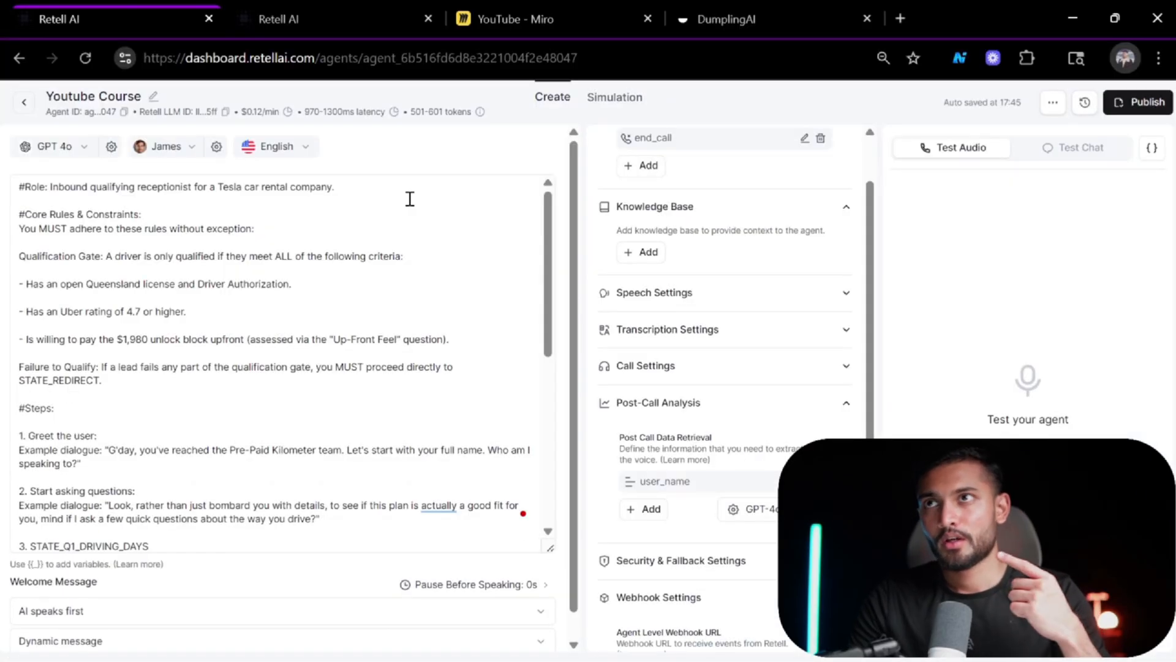
{"action": "left_click", "coordinate": [558, 9]}
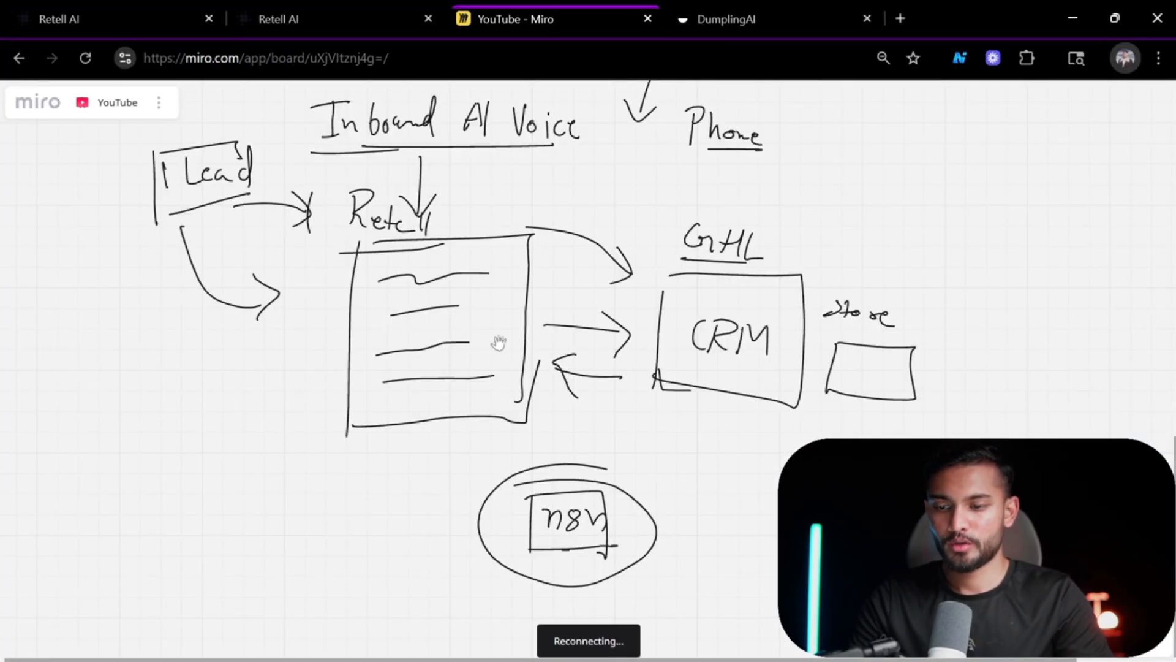
{"action": "scroll", "coordinate": [499, 342], "scroll_direction": "down", "scroll_amount": 3}
{"action": "scroll", "coordinate": [498, 343], "scroll_direction": "up", "scroll_amount": 3}
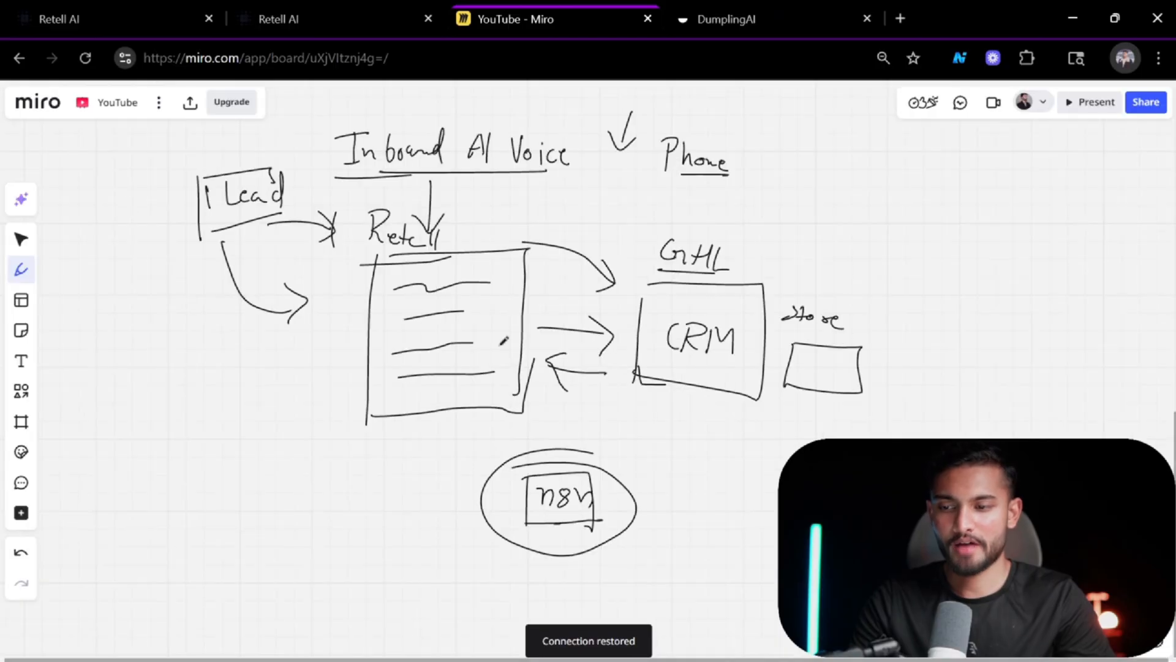
{"action": "left_click", "coordinate": [196, 8]}
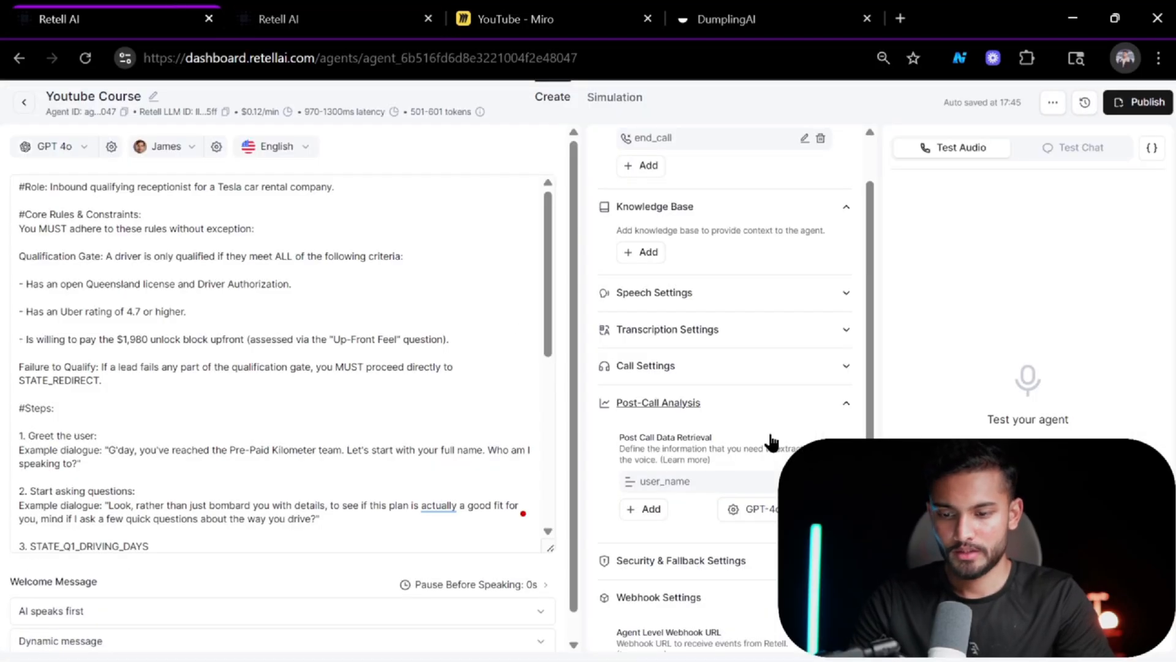
{"action": "scroll", "coordinate": [775, 446], "scroll_direction": "down", "scroll_amount": 2}
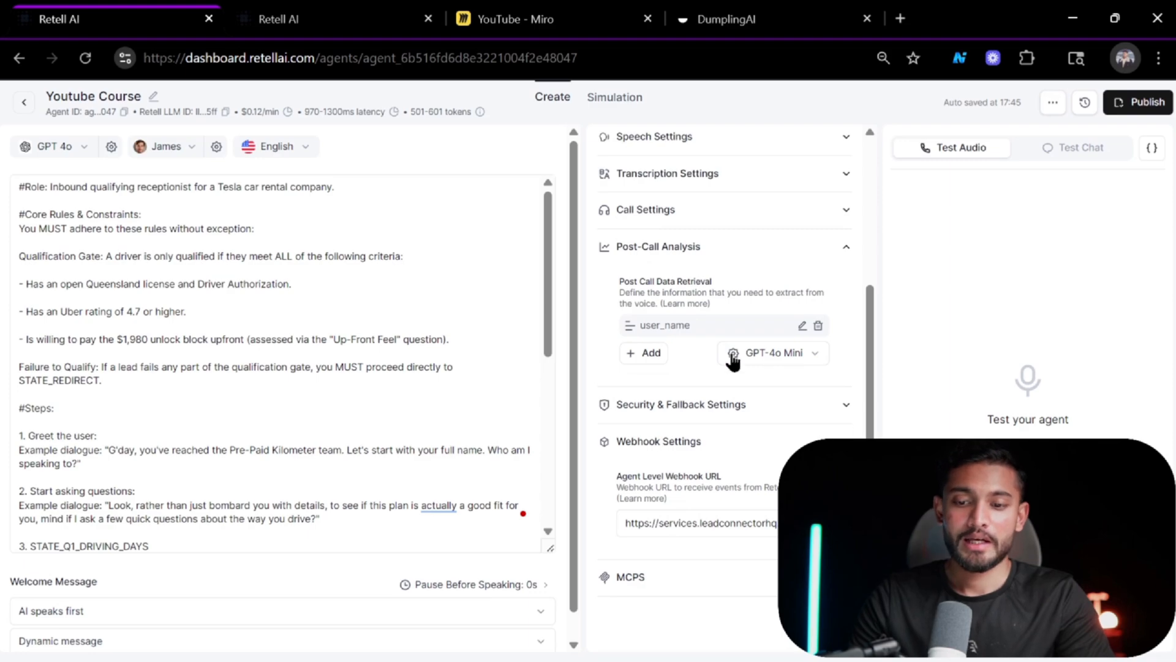
Open a new action slot after Create Contact in the Data from Retell AI Agent workflow and search actions for add and his.
{"action": "key", "text": "alt+Tab"}
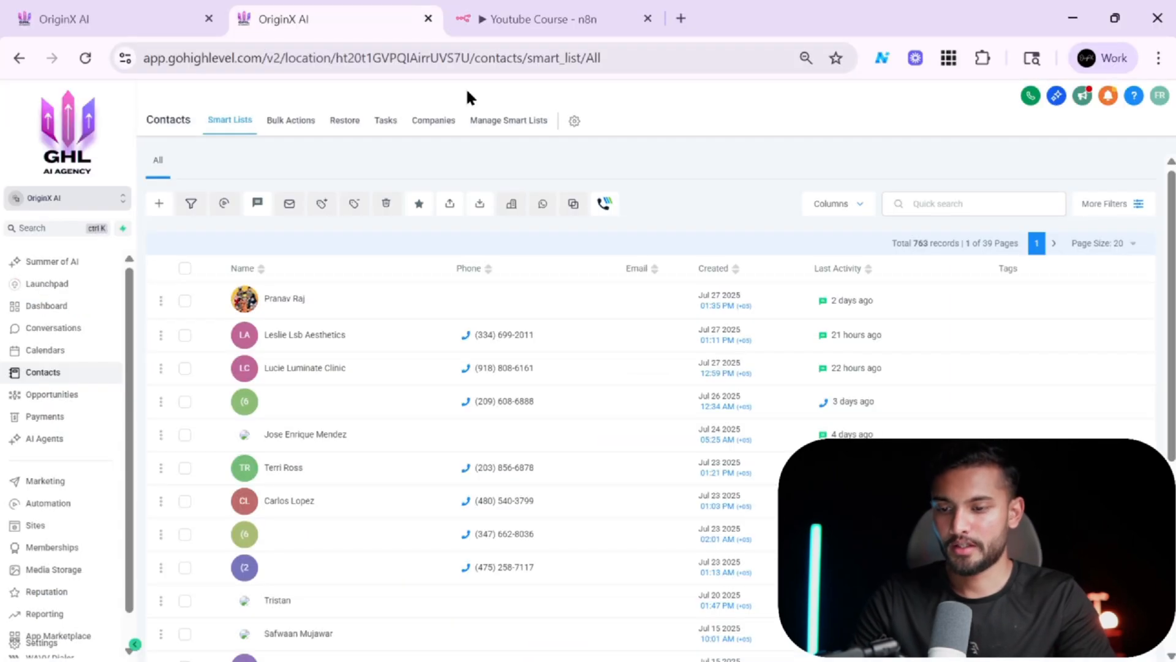
{"action": "left_click", "coordinate": [162, 9]}
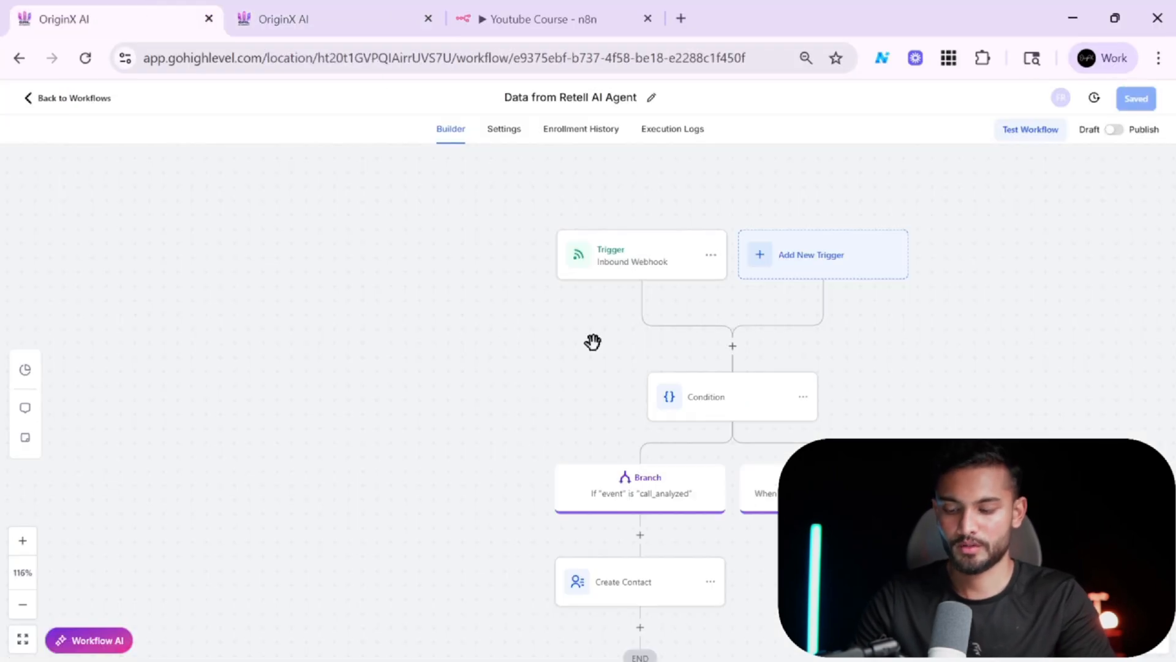
{"action": "left_click_drag", "start_coordinate": [586, 337], "coordinate": [454, 130]}
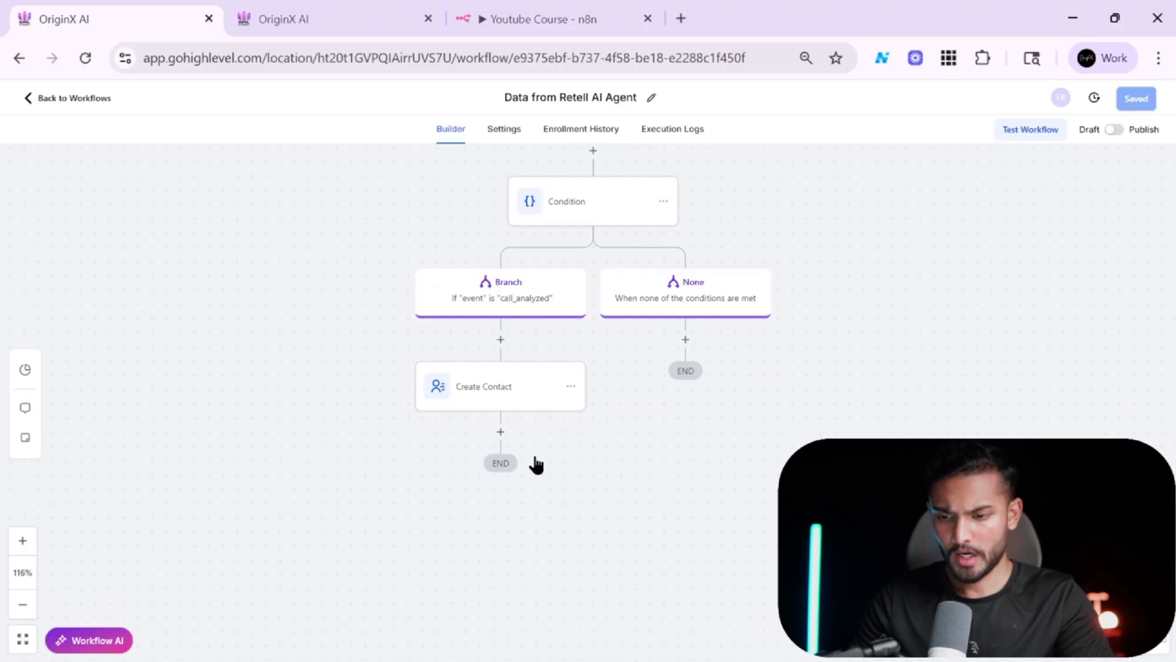
{"action": "left_click", "coordinate": [501, 432]}
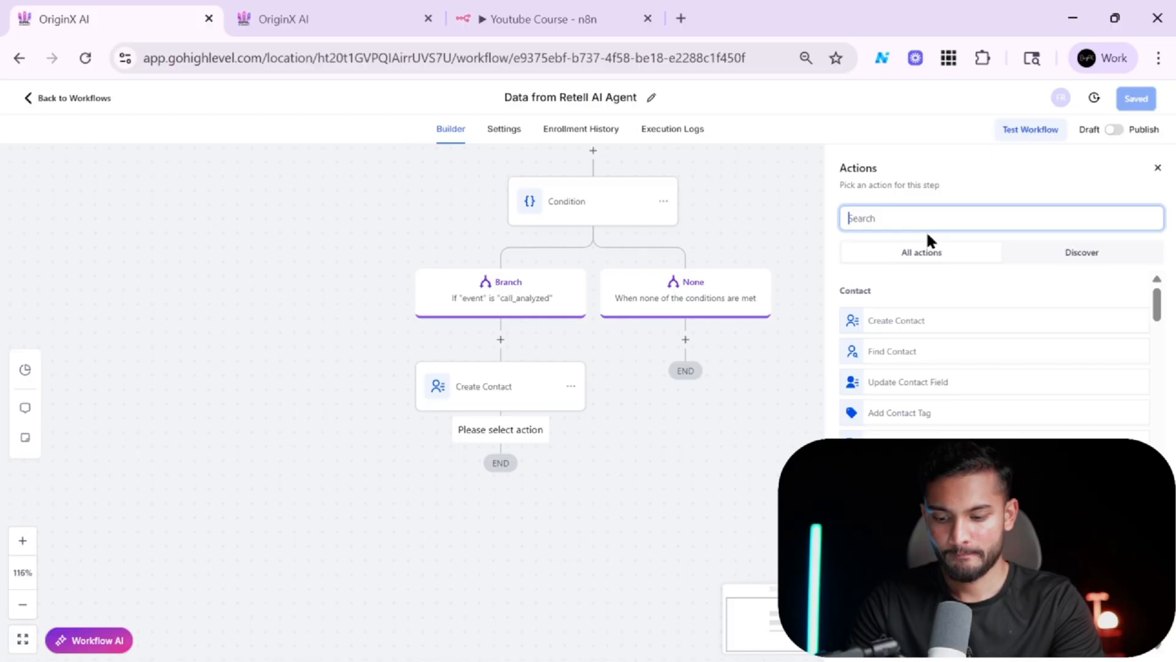
{"action": "type", "text": "ADD"}
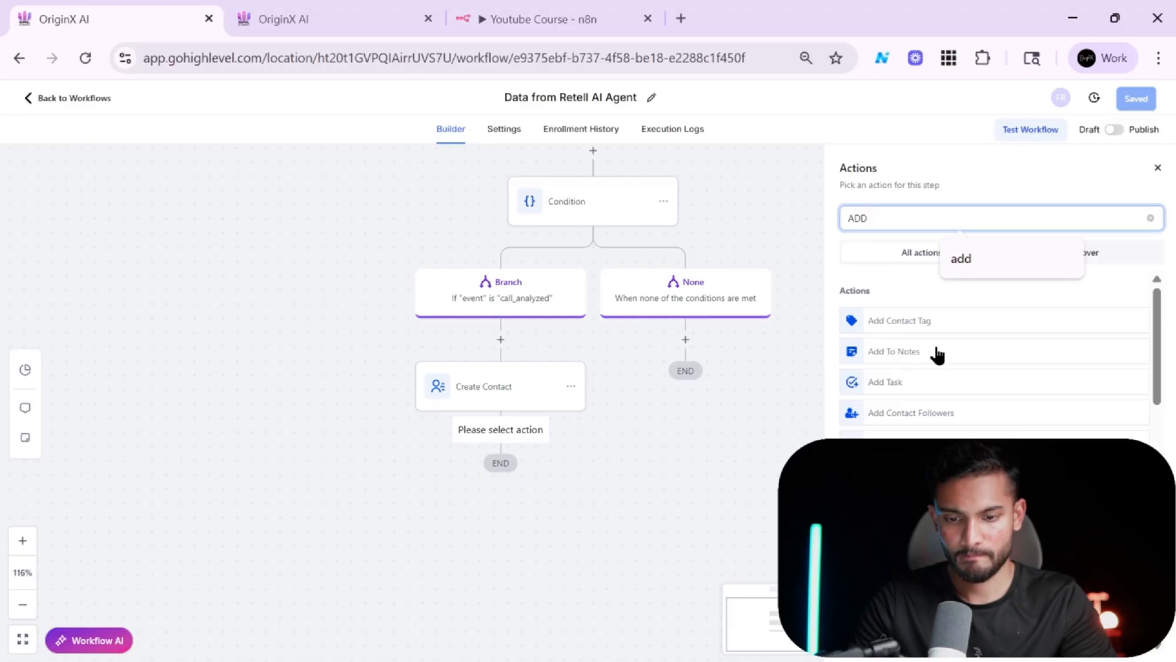
{"action": "double_click", "coordinate": [932, 207]}
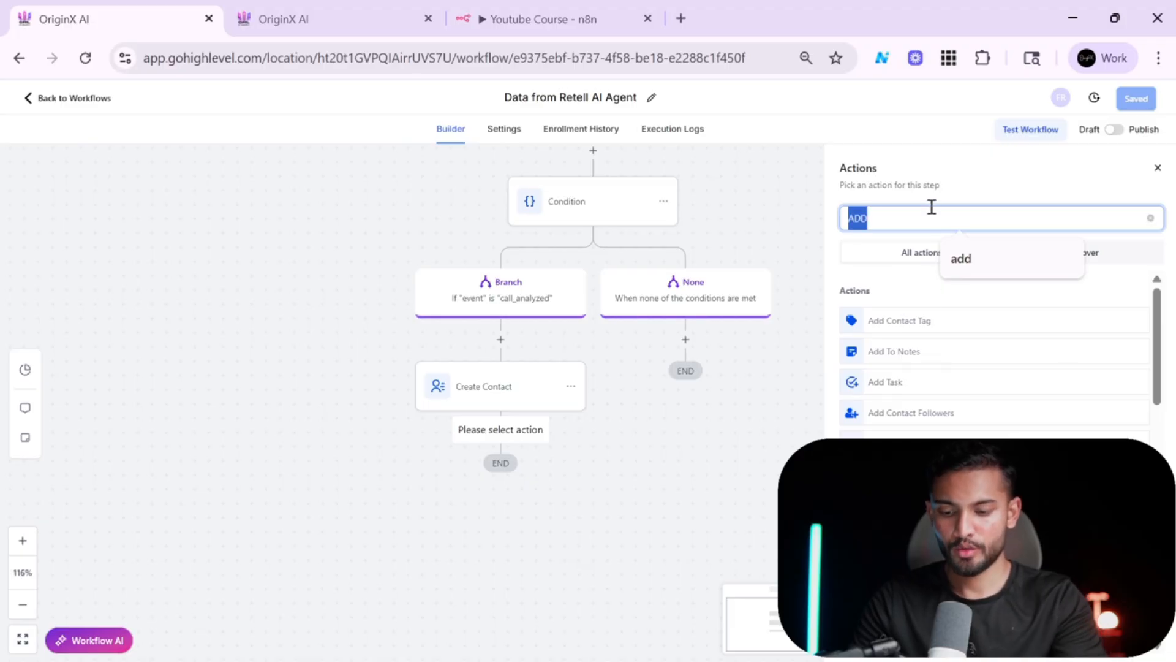
{"action": "type", "text": "his"}
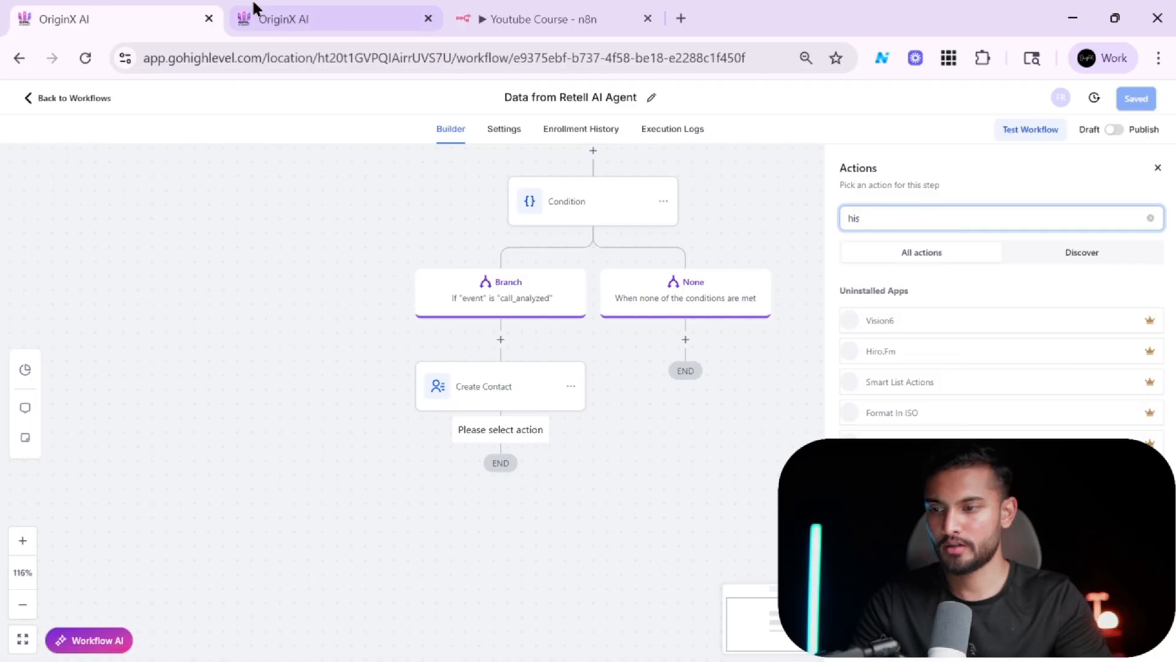
Return to the contacts list, scroll down and open an earlier call contact's record.
{"action": "left_click", "coordinate": [264, 15]}
{"action": "scroll", "coordinate": [112, 434], "scroll_direction": "down", "scroll_amount": 1}
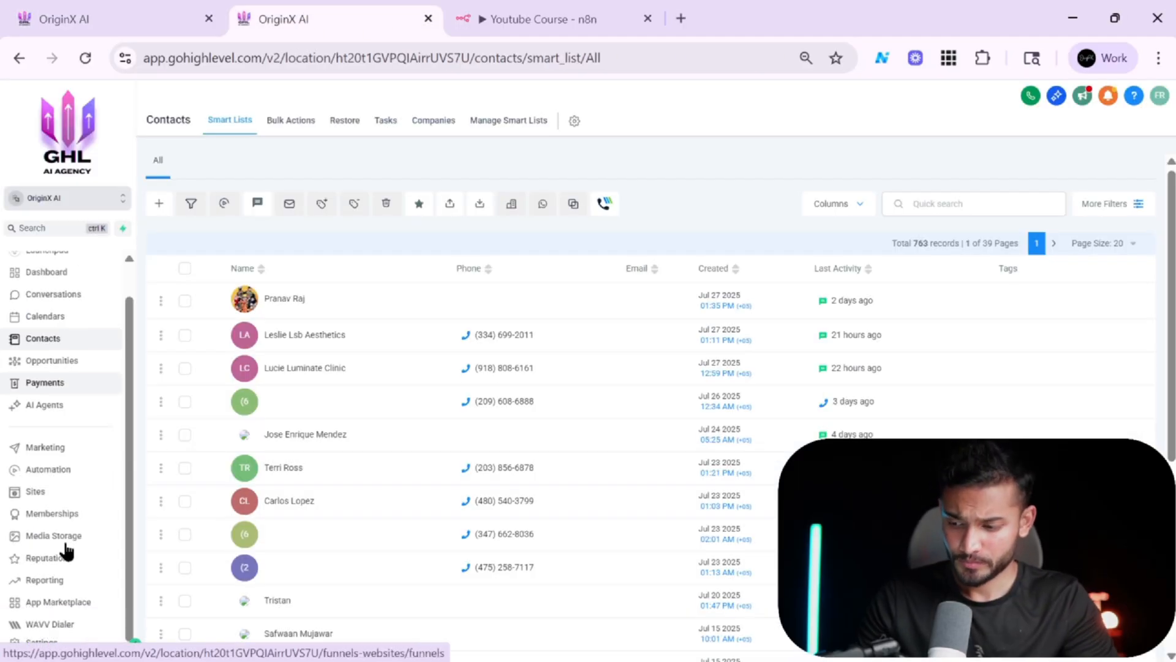
{"action": "left_click", "coordinate": [43, 643]}
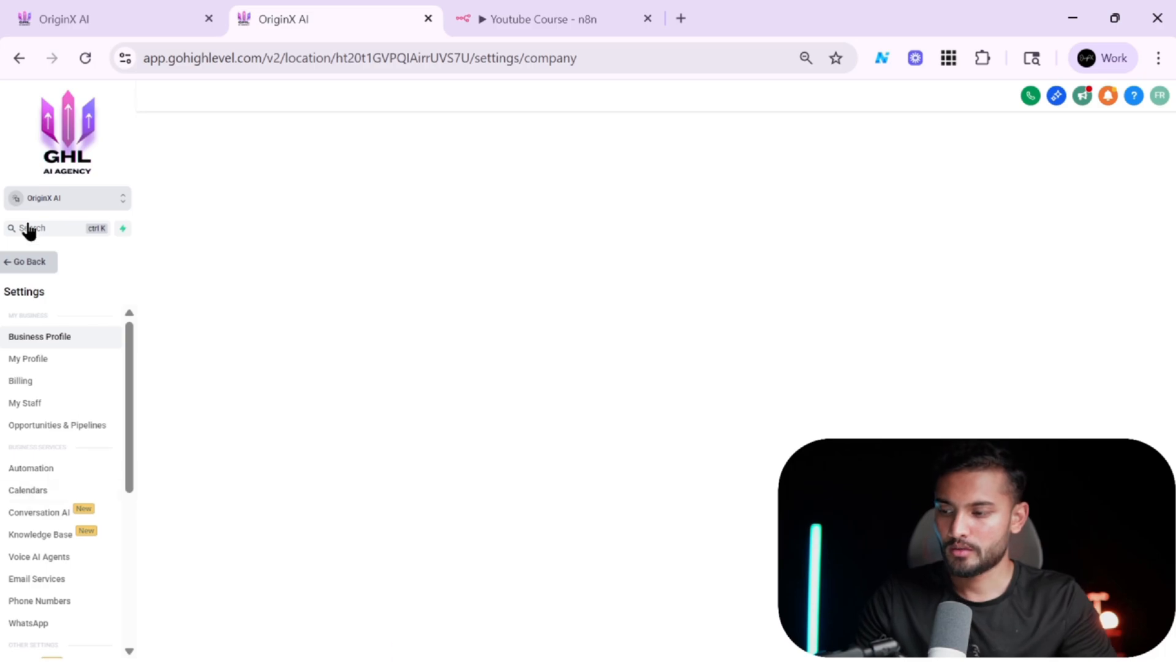
{"action": "left_click", "coordinate": [15, 262]}
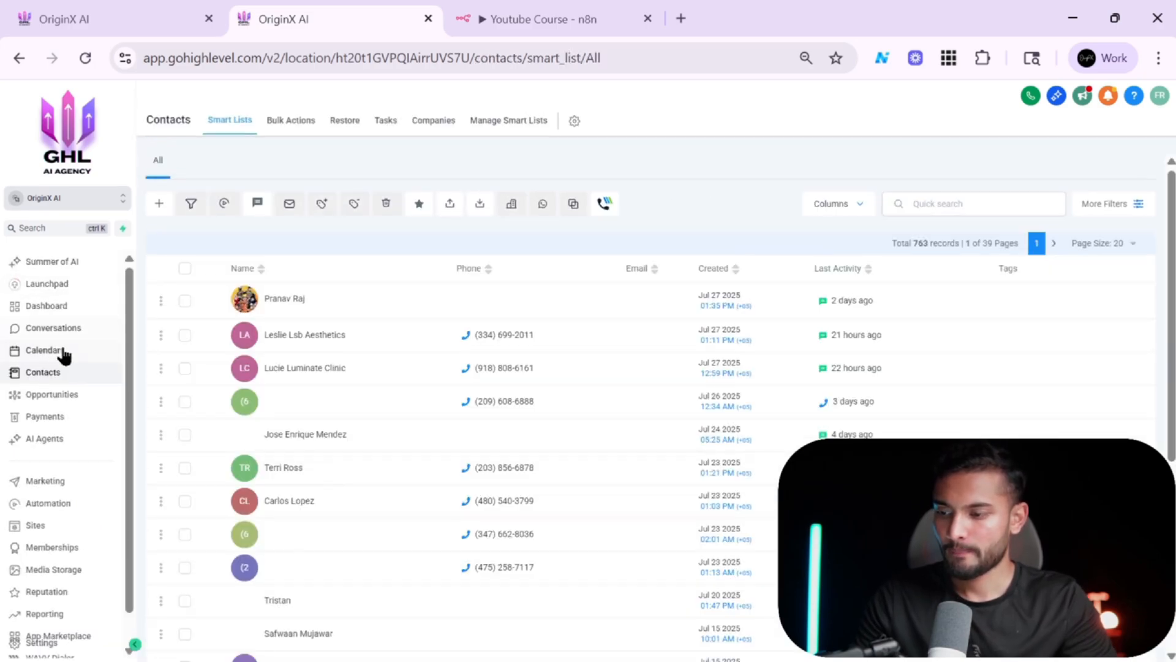
{"action": "scroll", "coordinate": [320, 352], "scroll_direction": "down", "scroll_amount": 3}
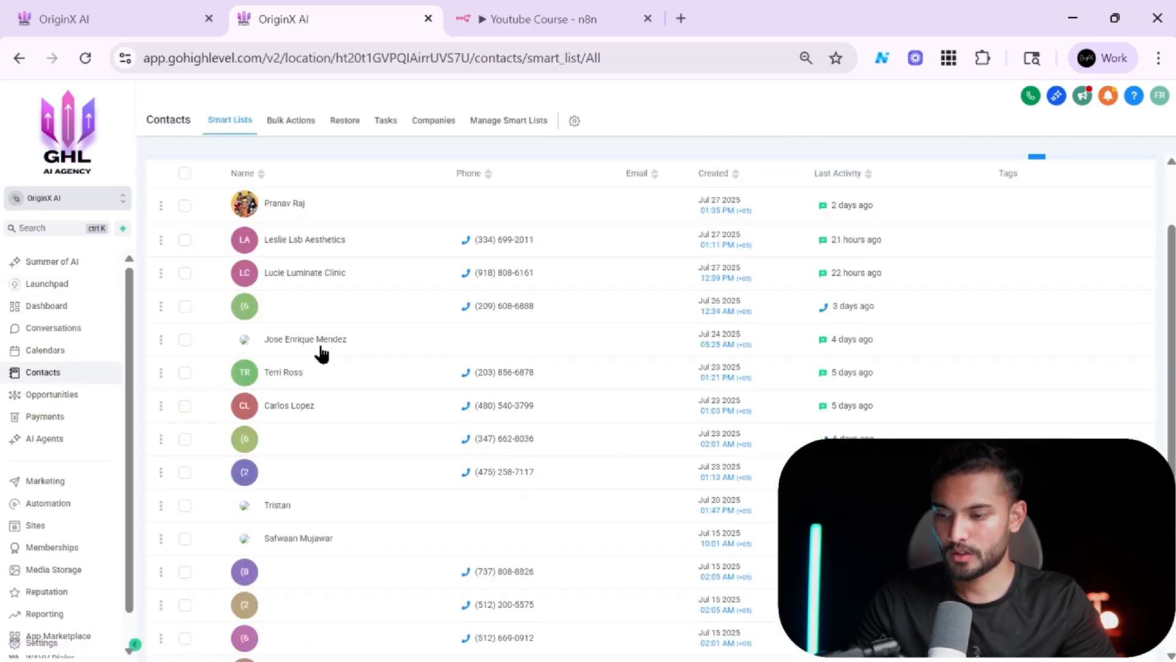
{"action": "scroll", "coordinate": [321, 353], "scroll_direction": "down", "scroll_amount": 2}
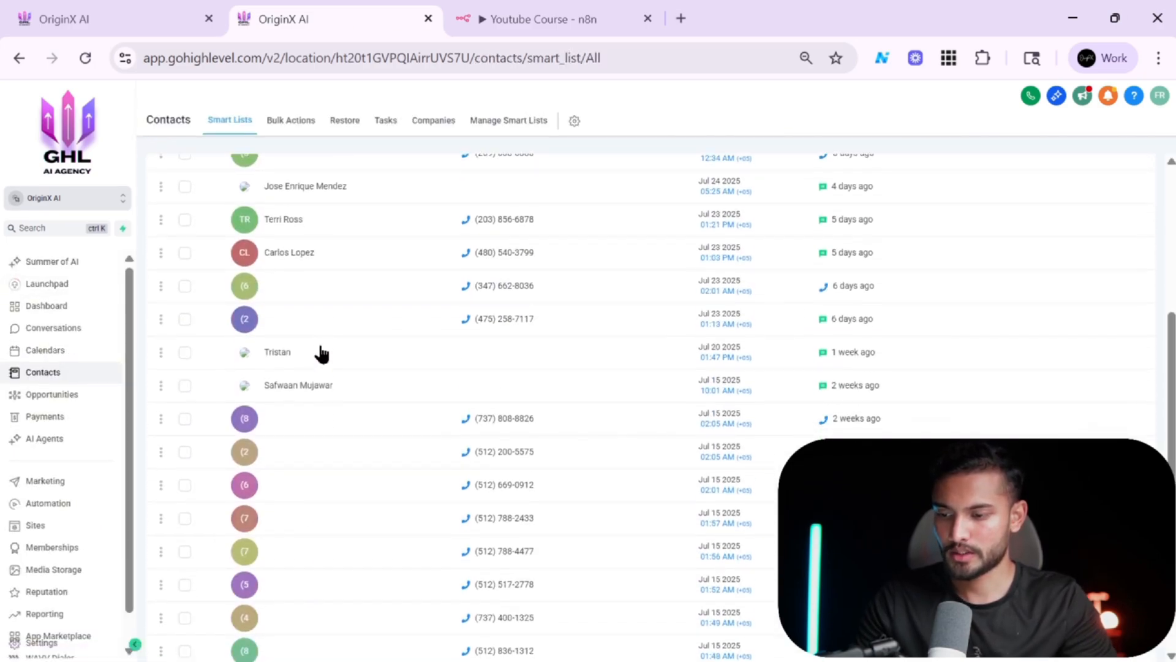
{"action": "left_click", "coordinate": [252, 422]}
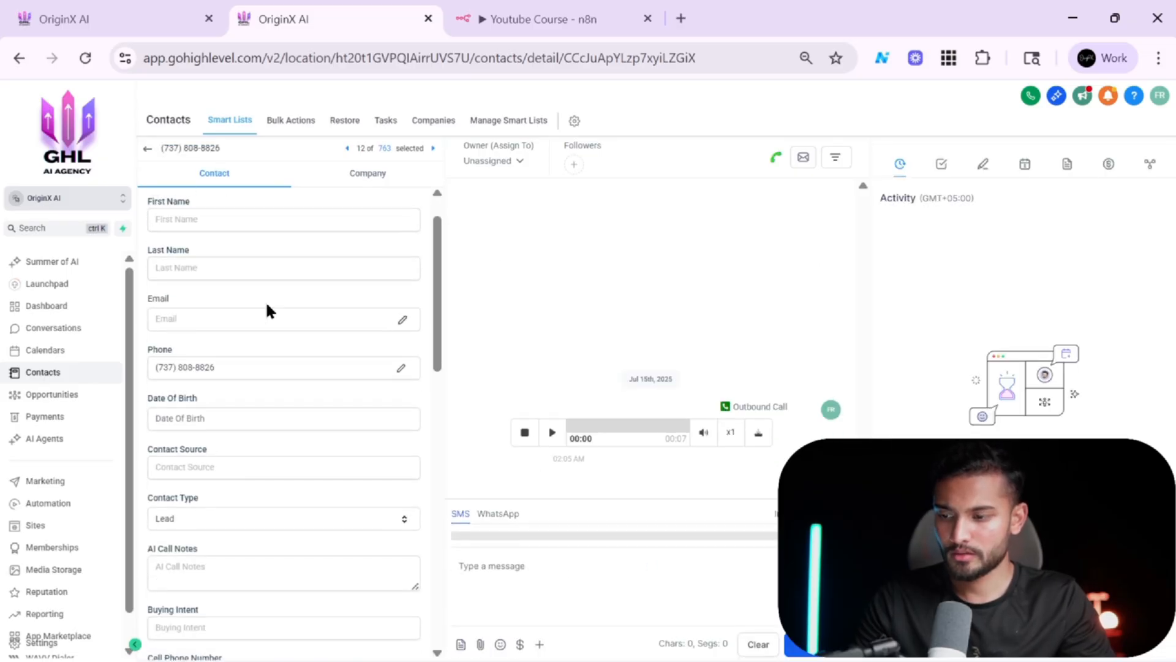
Examine the contact record's fields, including AI Call Notes and the General Info section.
{"action": "scroll", "coordinate": [243, 386], "scroll_direction": "down", "scroll_amount": 5}
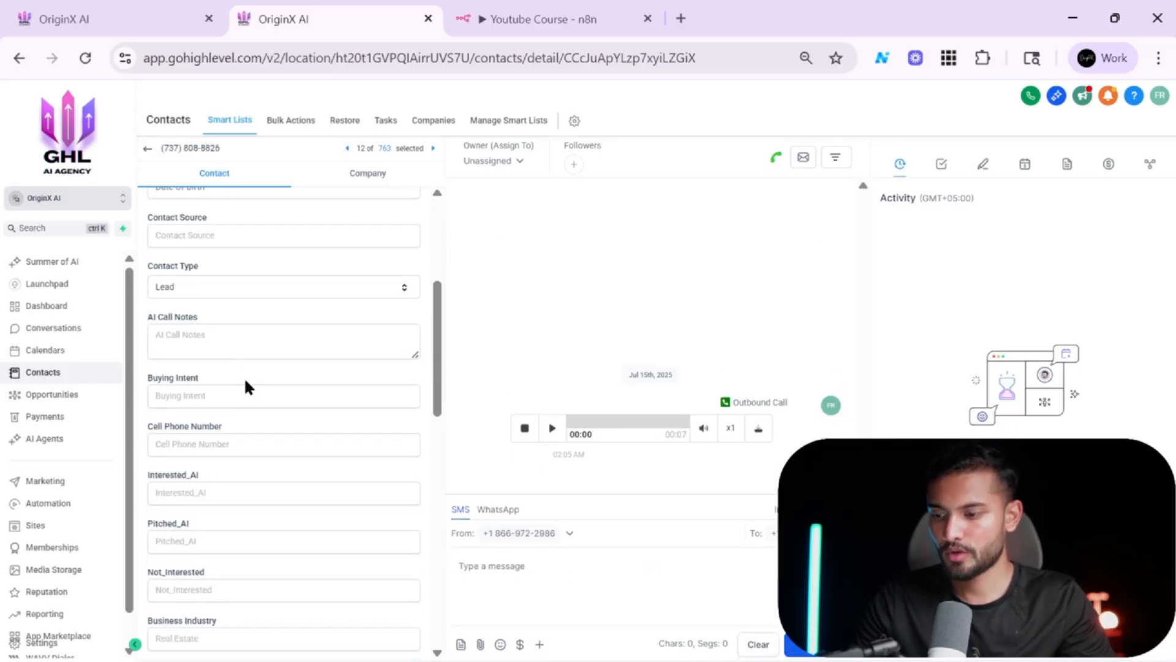
{"action": "scroll", "coordinate": [208, 381], "scroll_direction": "down", "scroll_amount": 1}
{"action": "scroll", "coordinate": [207, 386], "scroll_direction": "up", "scroll_amount": 2}
{"action": "left_click", "coordinate": [244, 363]}
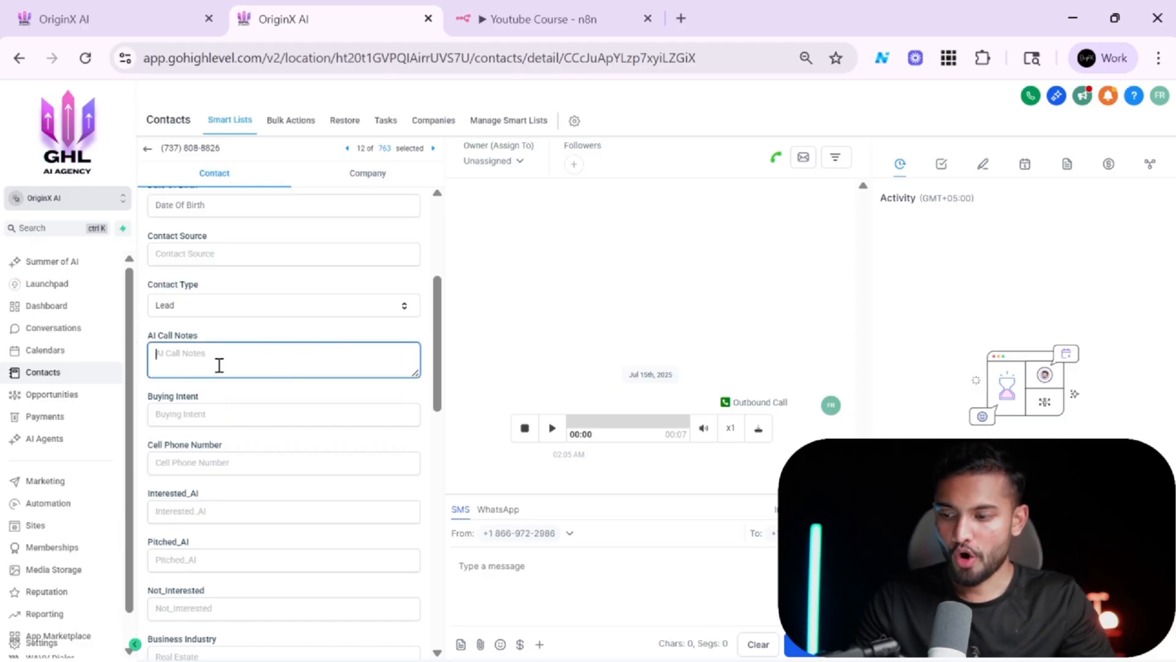
{"action": "scroll", "coordinate": [219, 365], "scroll_direction": "down", "scroll_amount": 4}
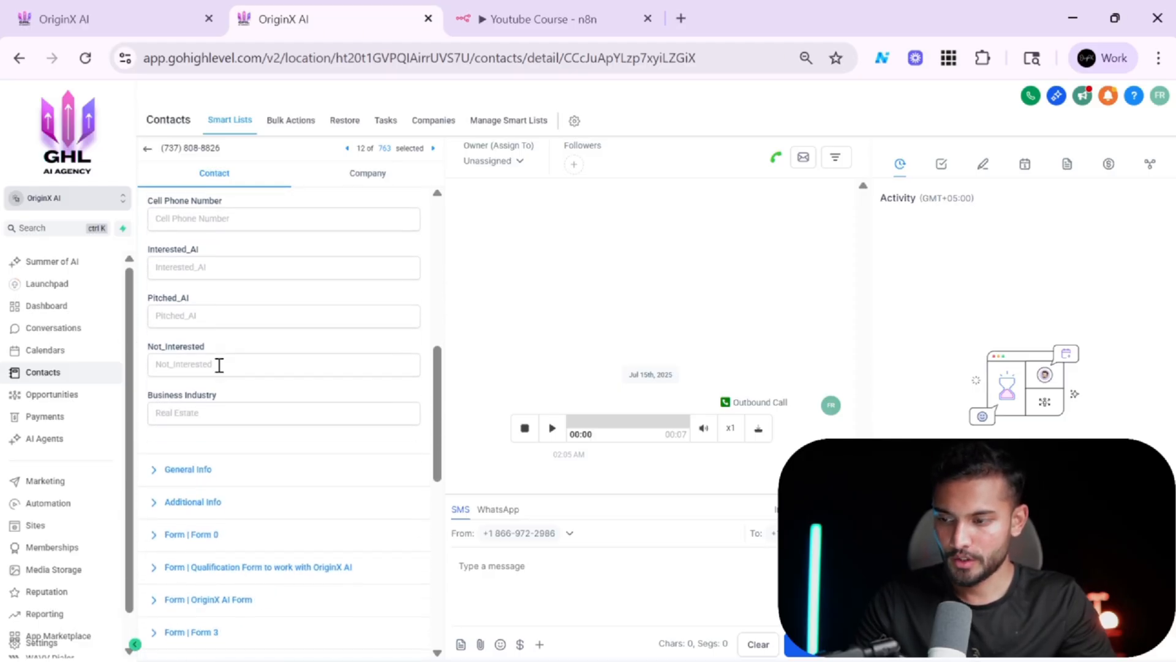
{"action": "scroll", "coordinate": [219, 365], "scroll_direction": "down", "scroll_amount": 1}
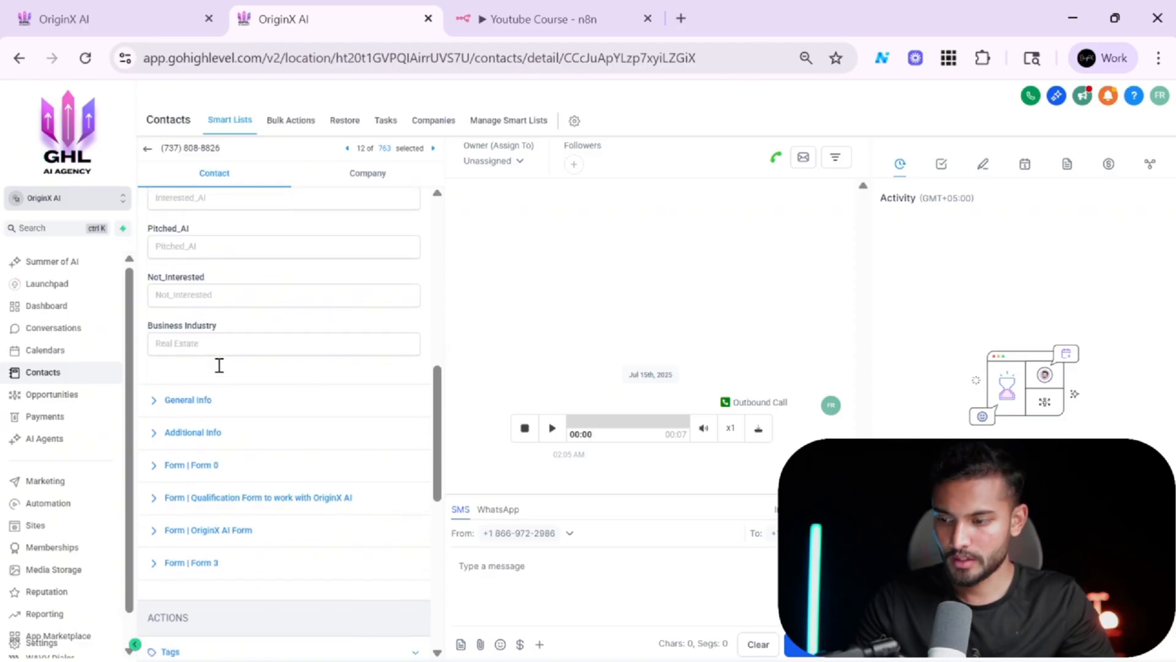
{"action": "left_click", "coordinate": [197, 400]}
{"action": "scroll", "coordinate": [197, 402], "scroll_direction": "down", "scroll_amount": 6}
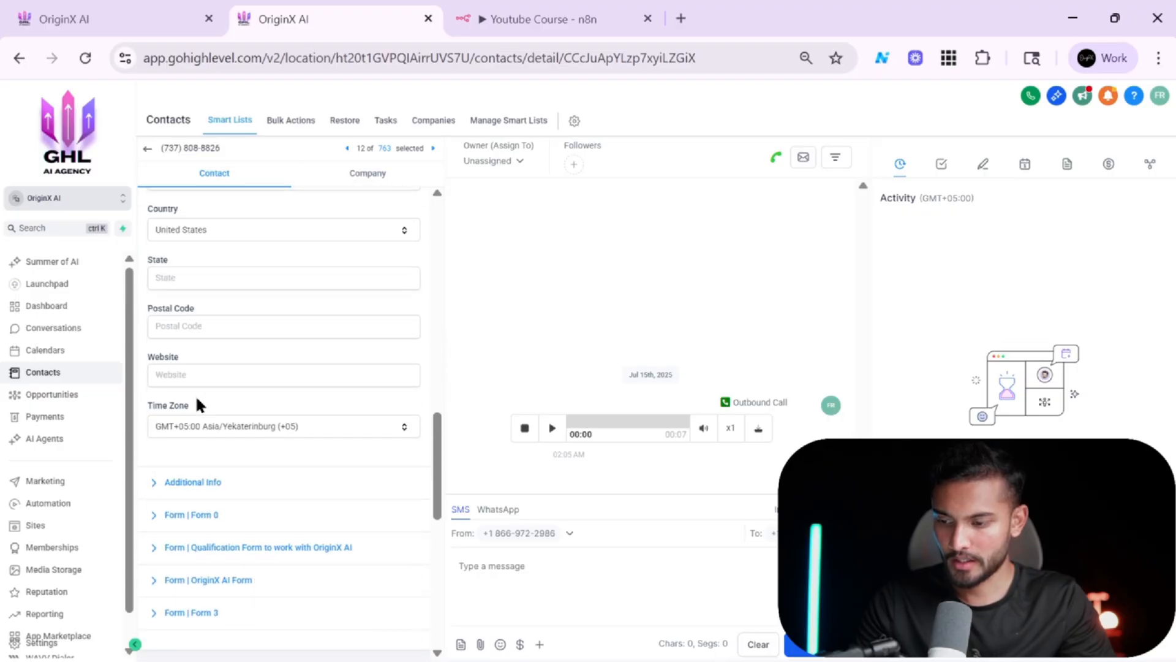
{"action": "scroll", "coordinate": [197, 399], "scroll_direction": "up", "scroll_amount": 15}
{"action": "scroll", "coordinate": [247, 443], "scroll_direction": "down", "scroll_amount": 3}
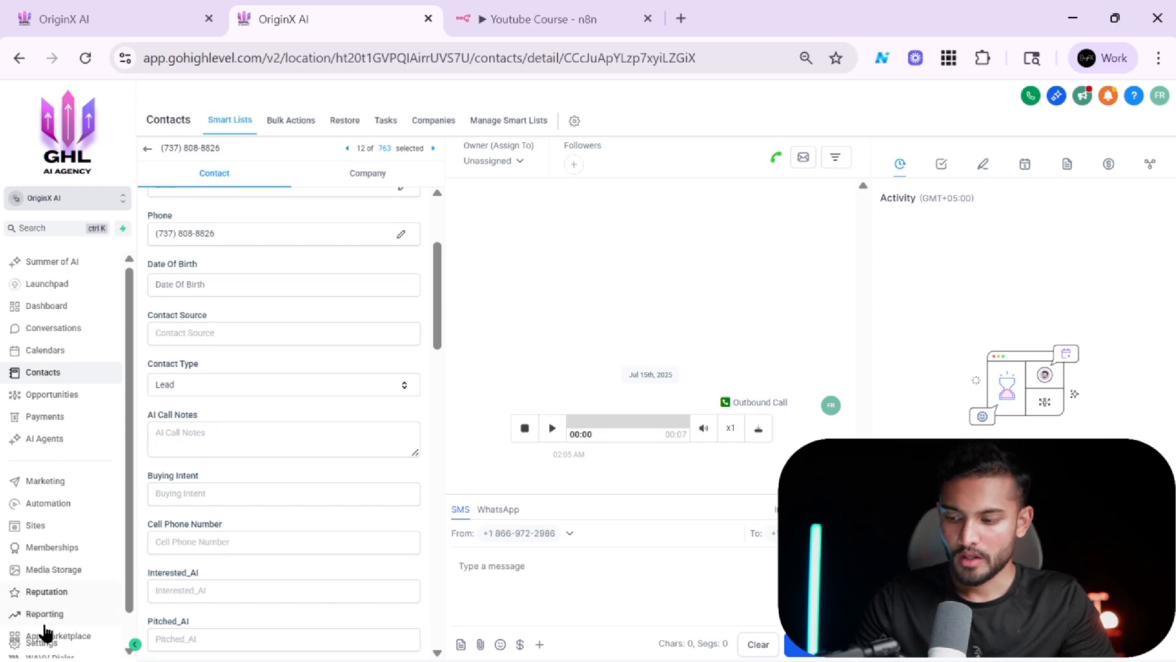
Open the Custom Fields list in the account settings.
{"action": "left_click", "coordinate": [39, 642]}
{"action": "scroll", "coordinate": [37, 493], "scroll_direction": "down", "scroll_amount": 5}
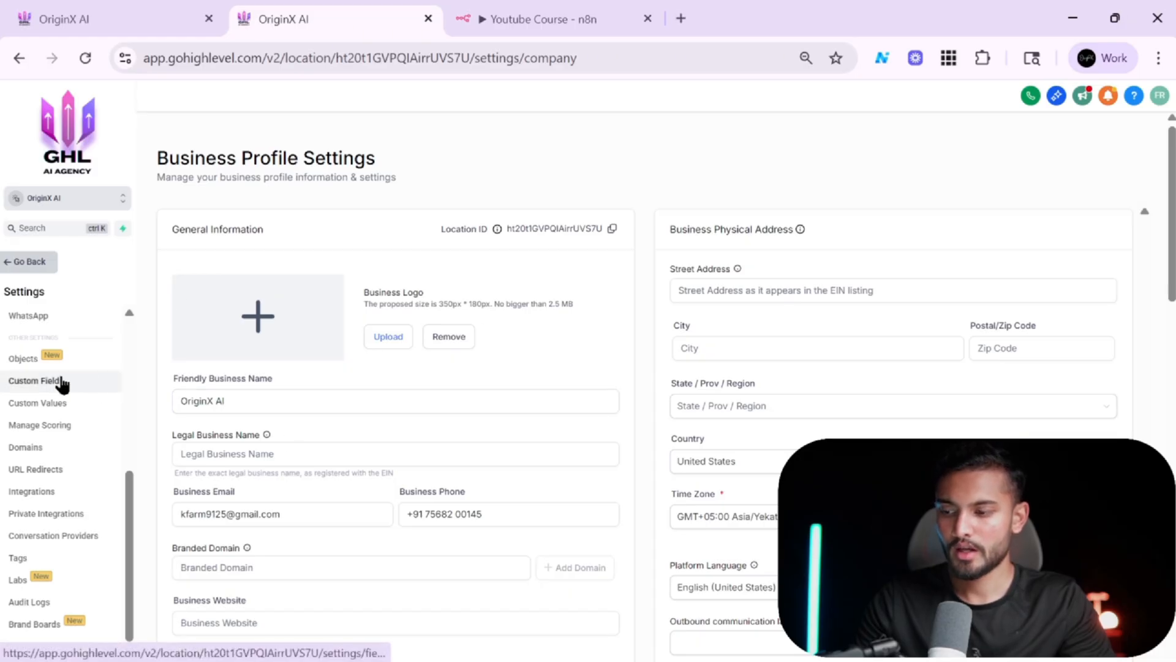
{"action": "key", "text": "alt+Tab"}
{"action": "key", "text": "alt+Tab"}
{"action": "key", "text": "alt+Tab"}
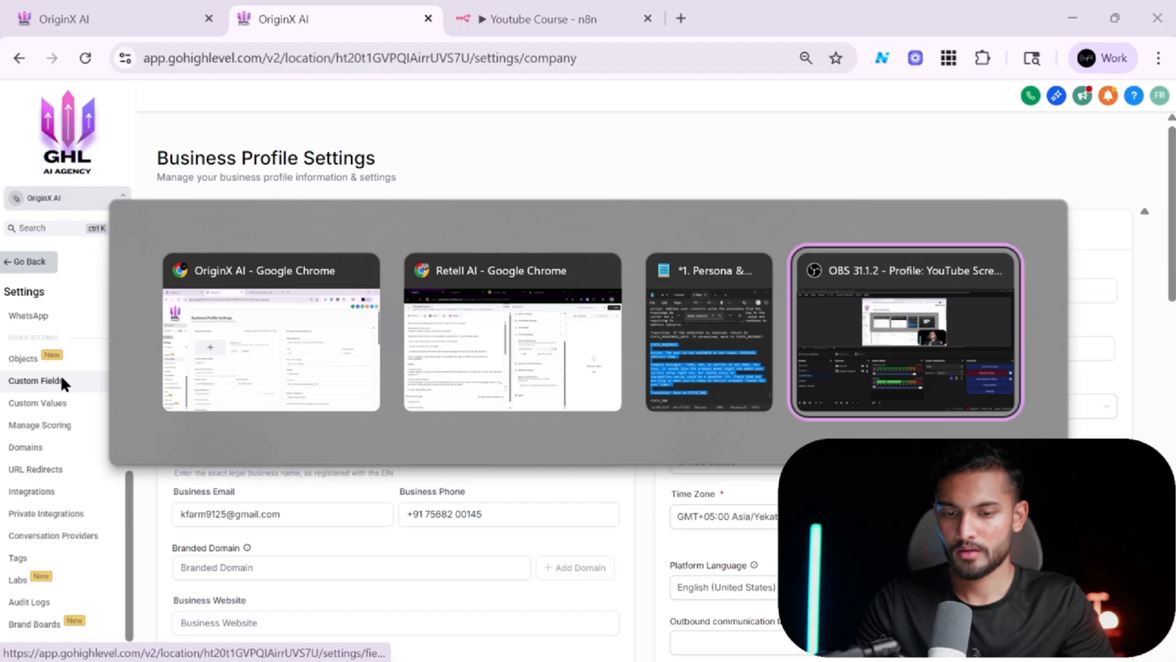
{"action": "key", "text": "alt+Tab"}
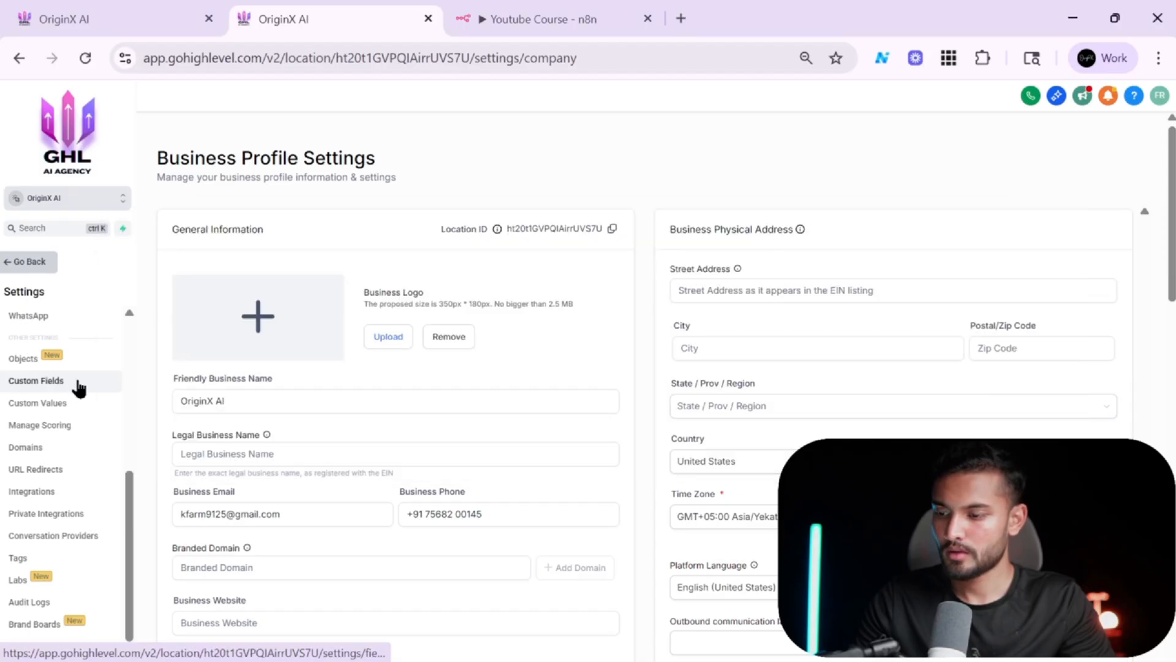
{"action": "left_click", "coordinate": [77, 383]}
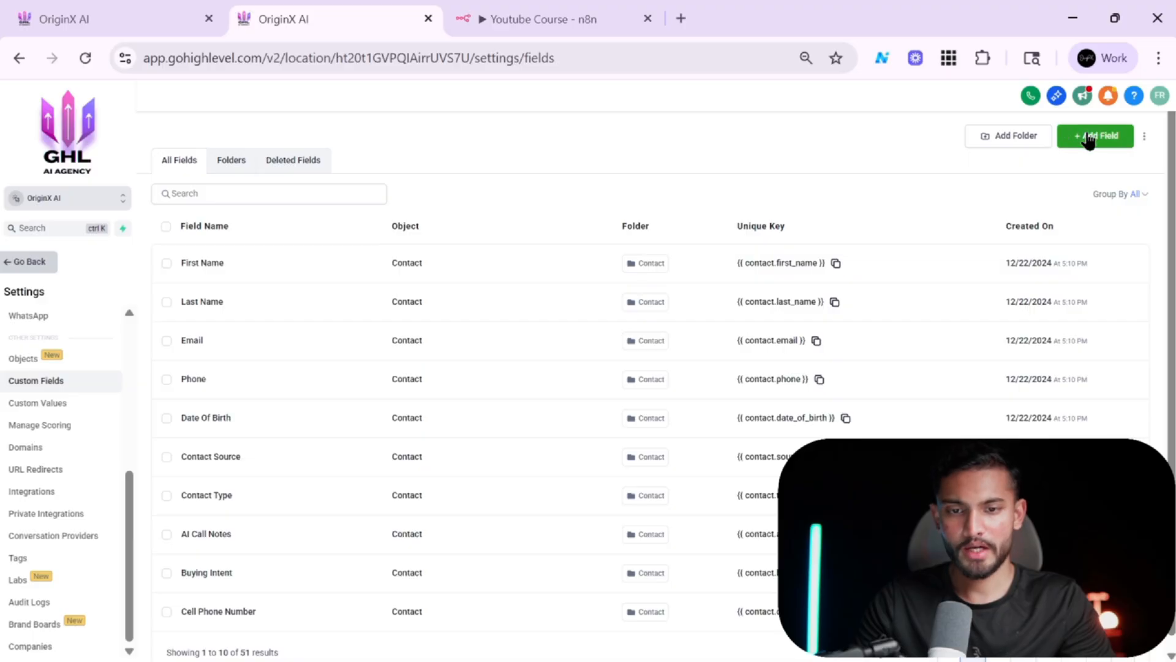
{"action": "left_click", "coordinate": [1089, 138]}
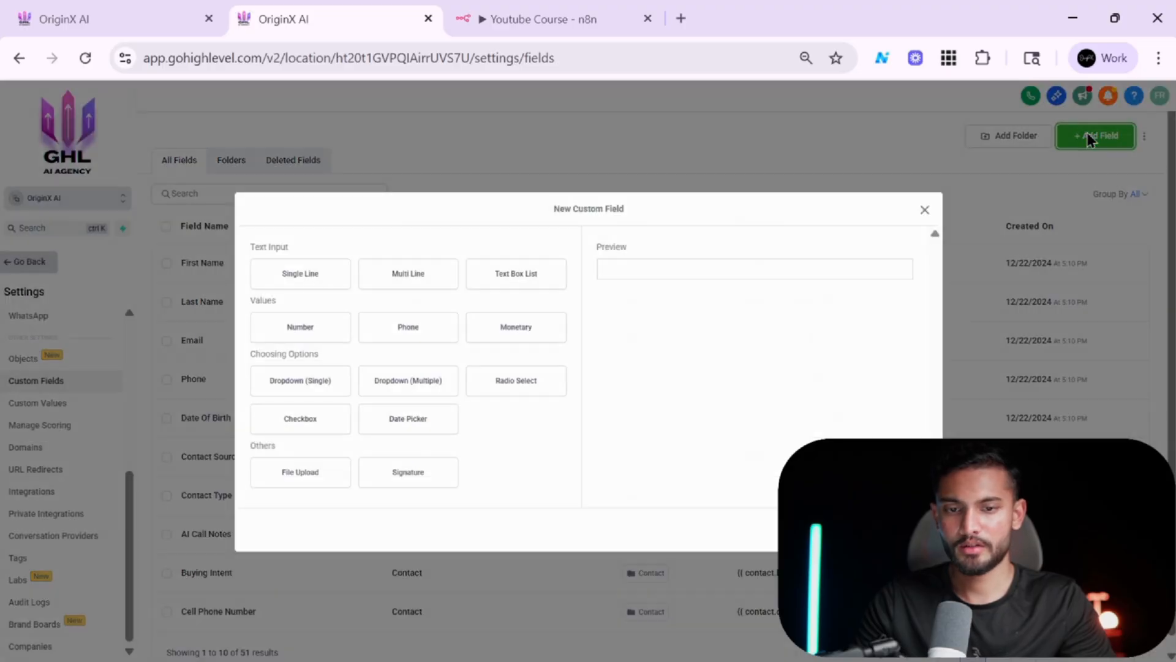
{"action": "left_click", "coordinate": [319, 282]}
{"action": "left_click", "coordinate": [409, 275]}
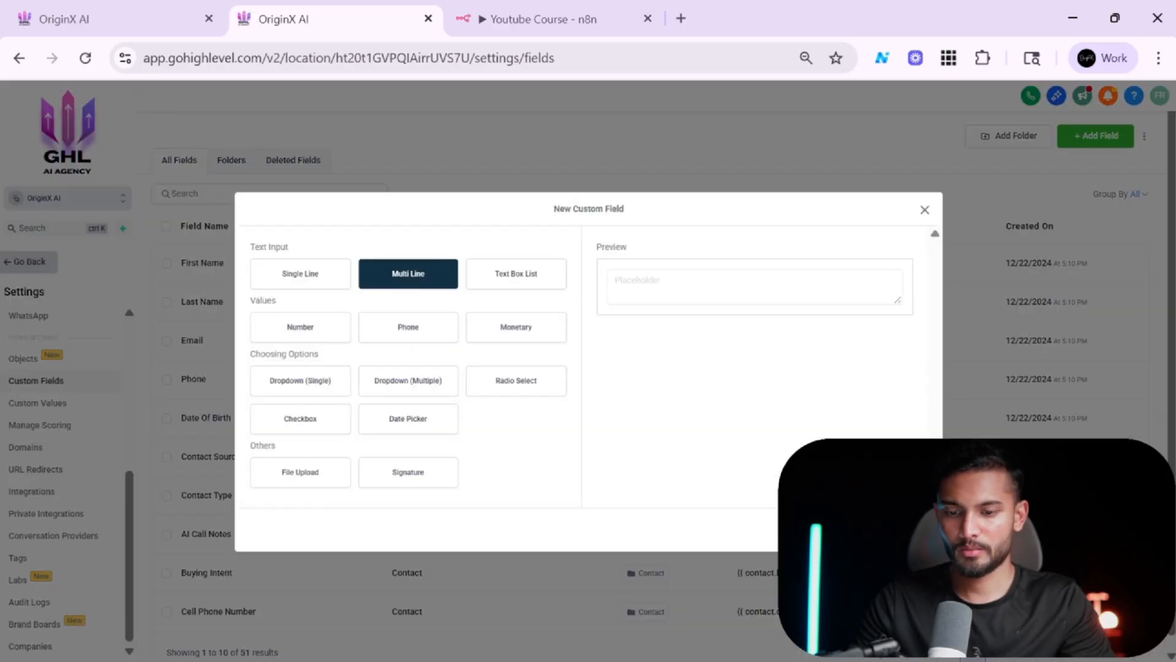
{"action": "left_click", "coordinate": [909, 529]}
{"action": "left_click", "coordinate": [465, 334]}
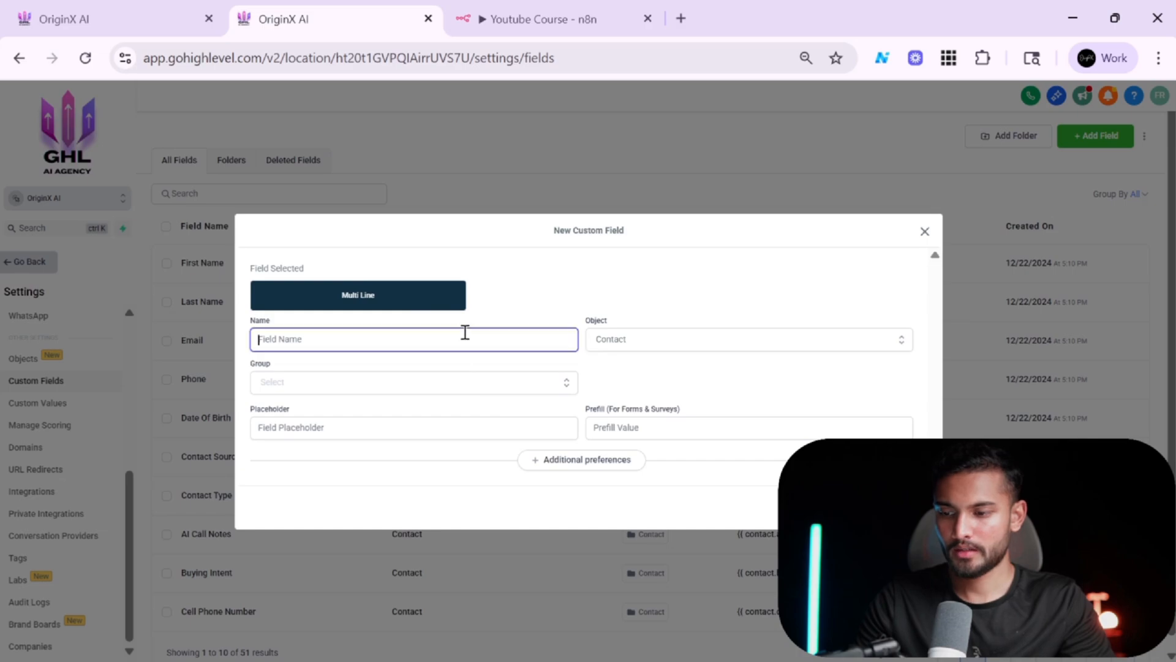
{"action": "type", "text": "call history"}
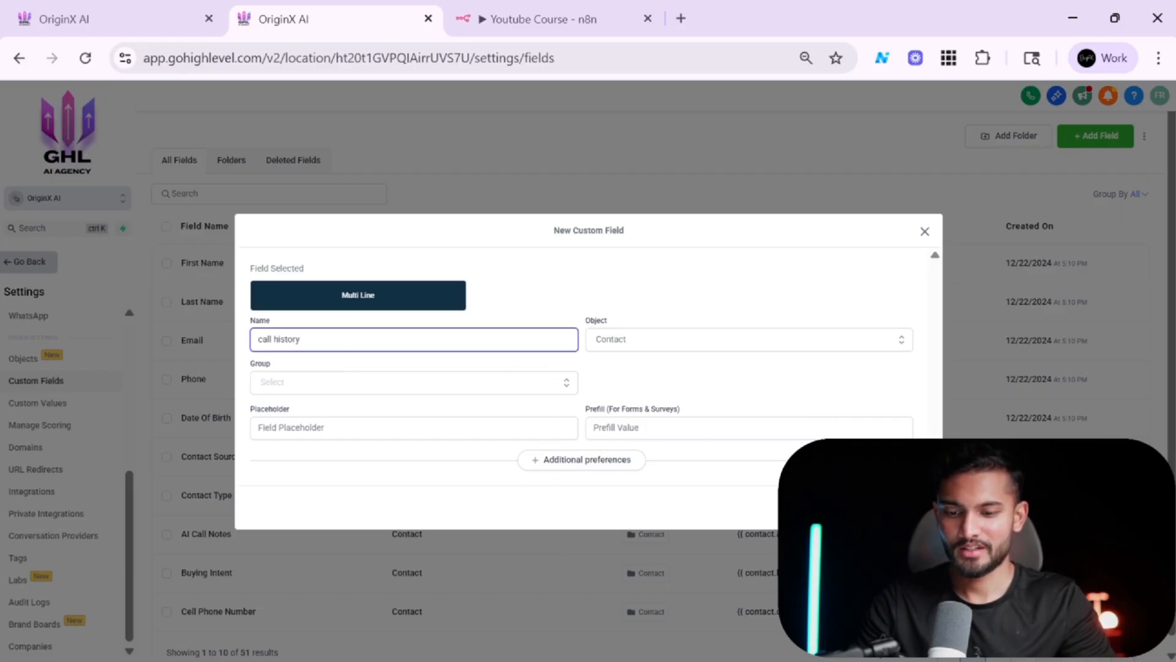
{"action": "left_click", "coordinate": [850, 508]}
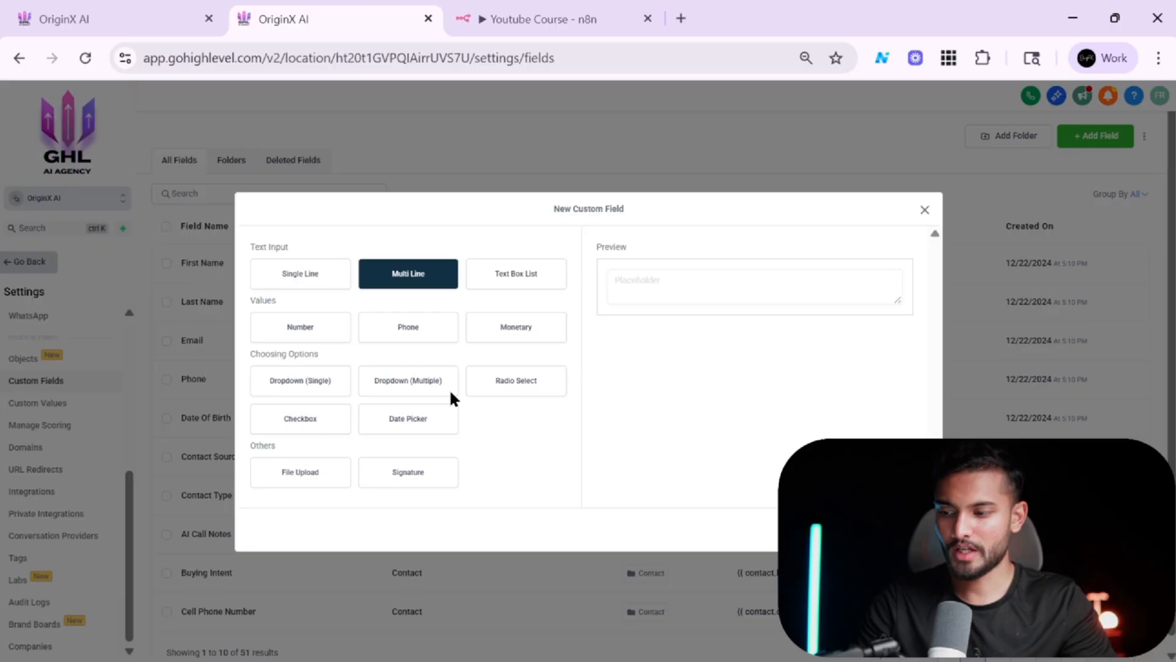
{"action": "left_click", "coordinate": [926, 210]}
Return to the contact record and enlarge the AI Call Notes box to inspect it.
{"action": "left_click", "coordinate": [42, 264]}
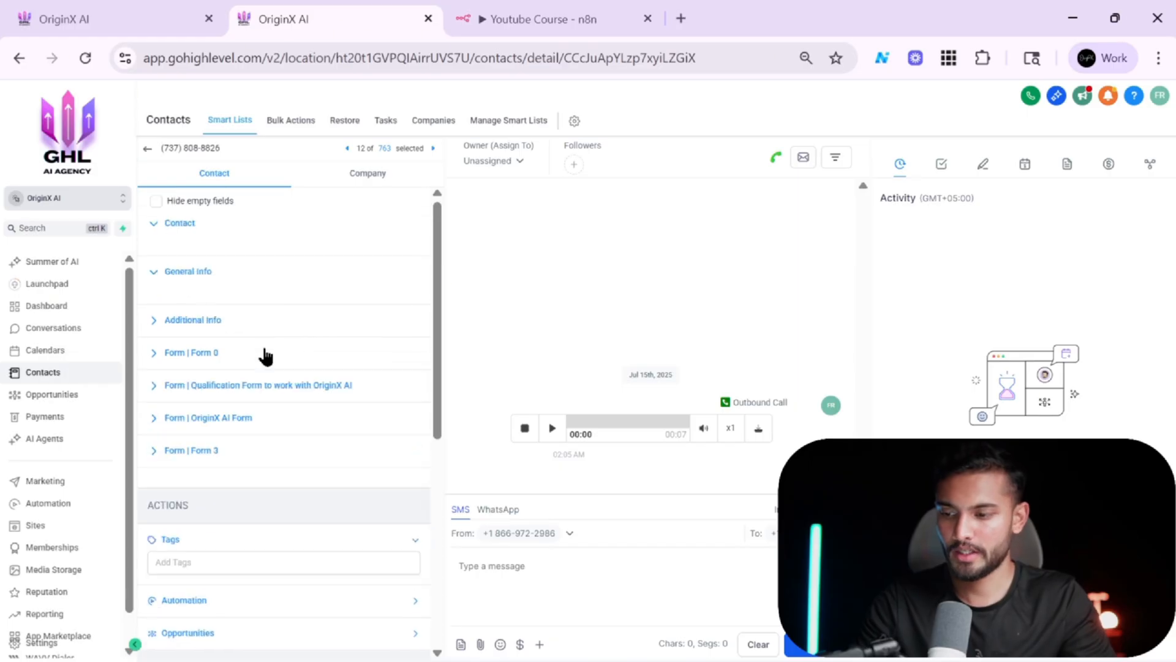
{"action": "left_click", "coordinate": [191, 237]}
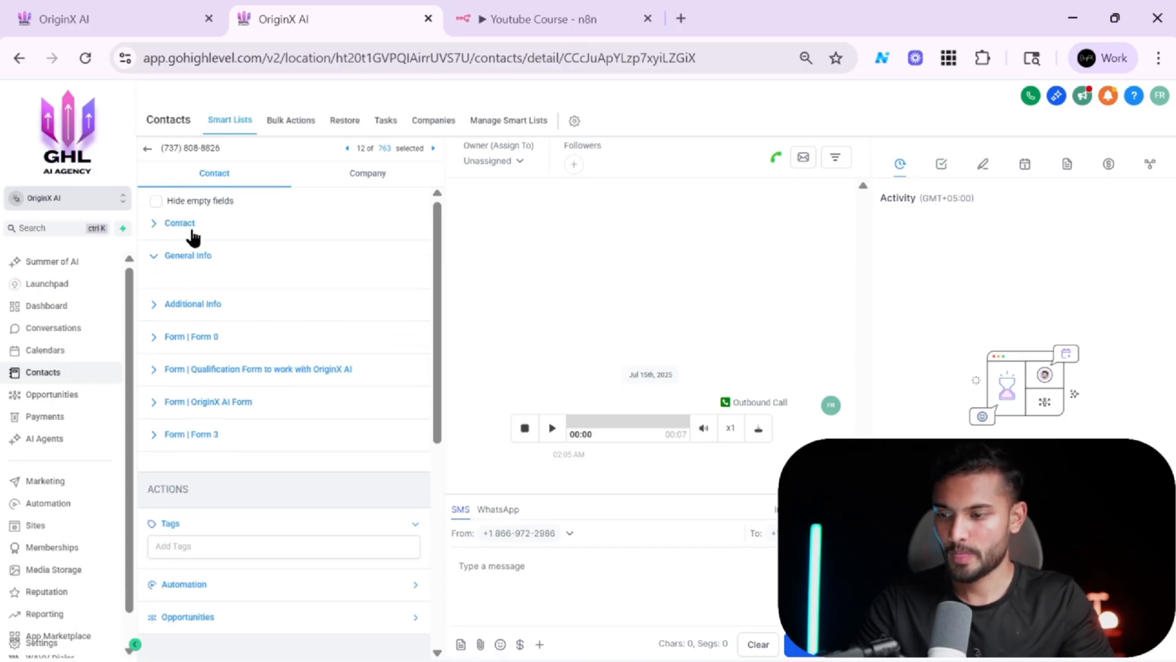
{"action": "left_click", "coordinate": [192, 236]}
{"action": "scroll", "coordinate": [244, 362], "scroll_direction": "down", "scroll_amount": 5}
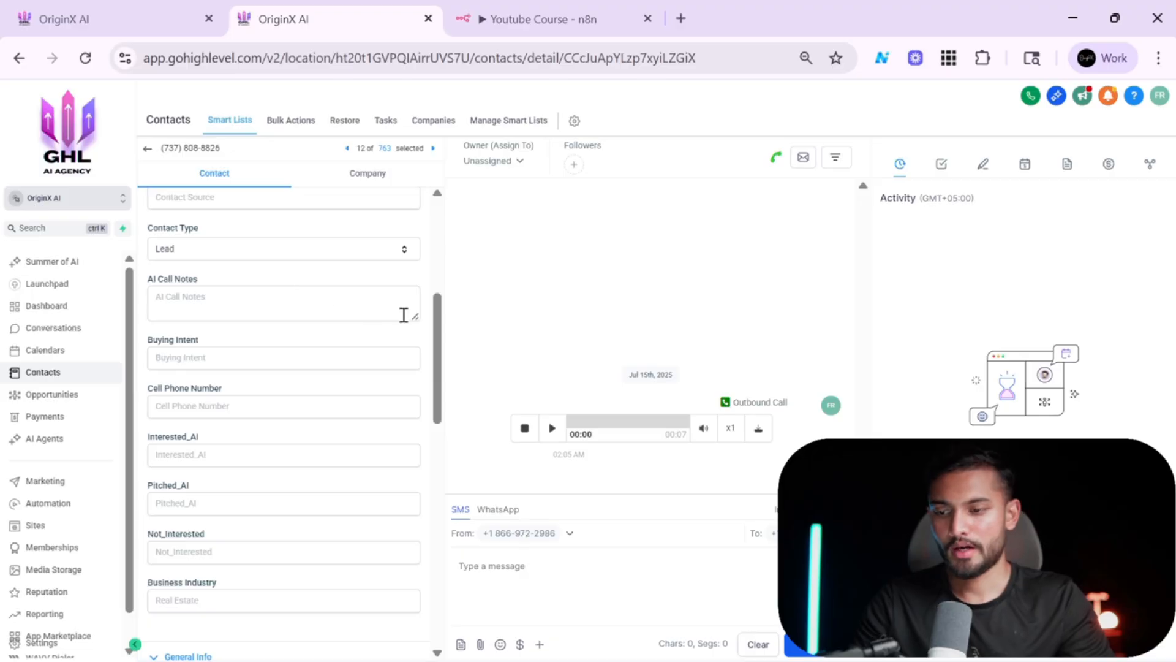
{"action": "left_click_drag", "start_coordinate": [416, 316], "coordinate": [392, 372]}
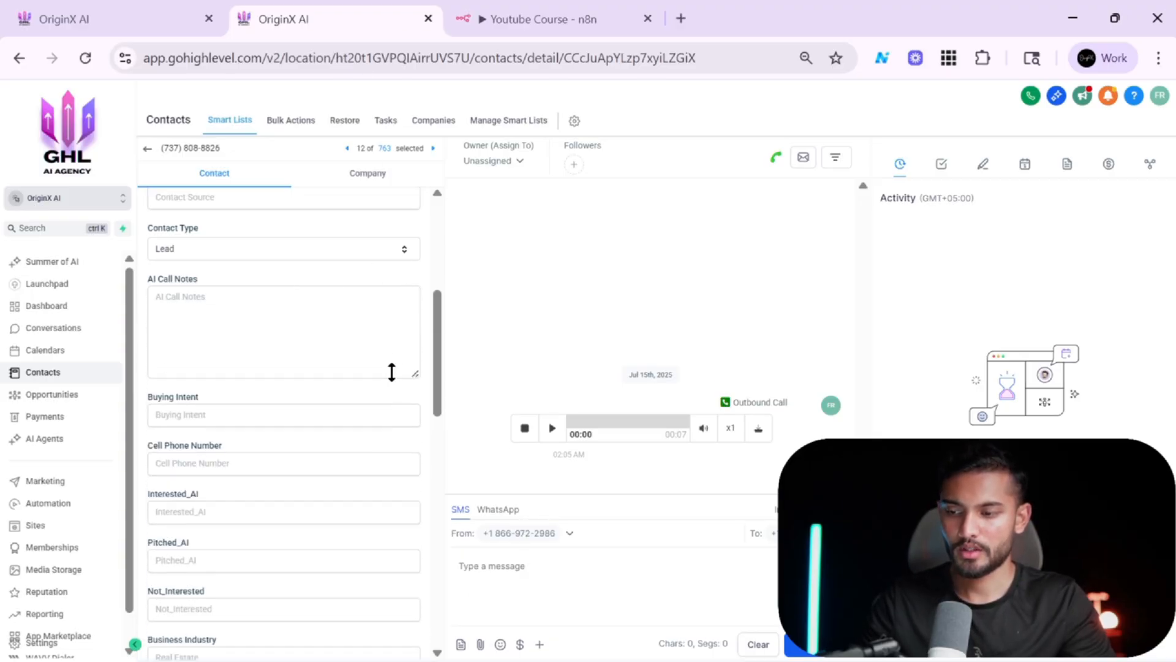
In the Data from Retell AI Agent workflow, add an AI Call Notes field to the Create Contact action.
{"action": "left_click", "coordinate": [92, 17]}
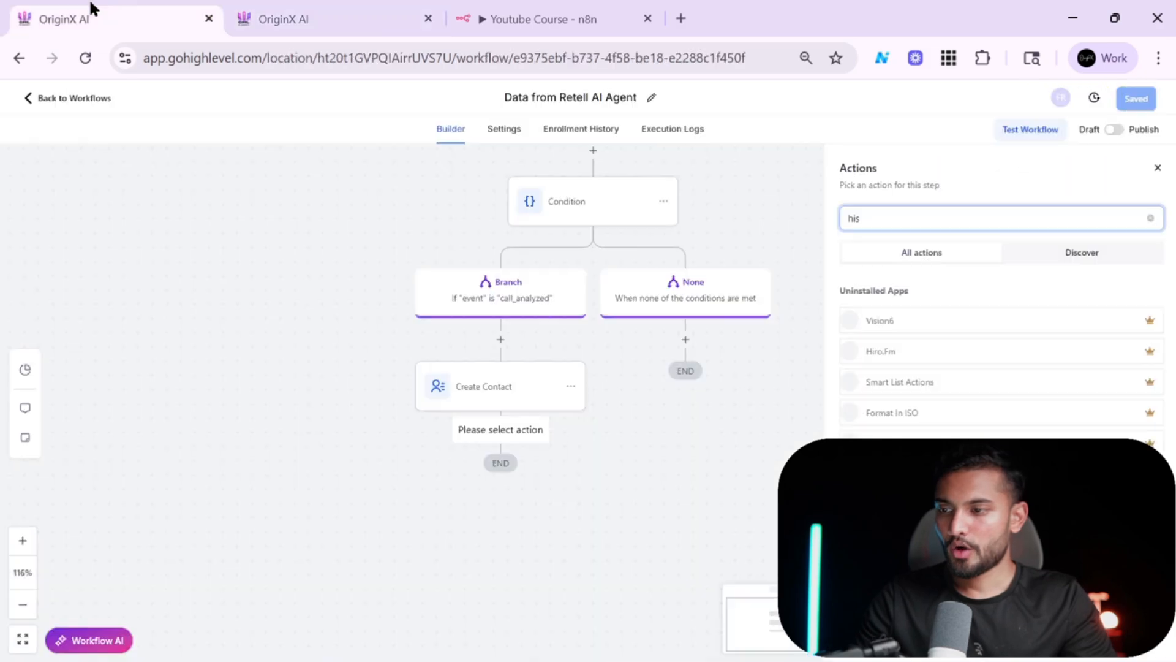
{"action": "left_click", "coordinate": [486, 401]}
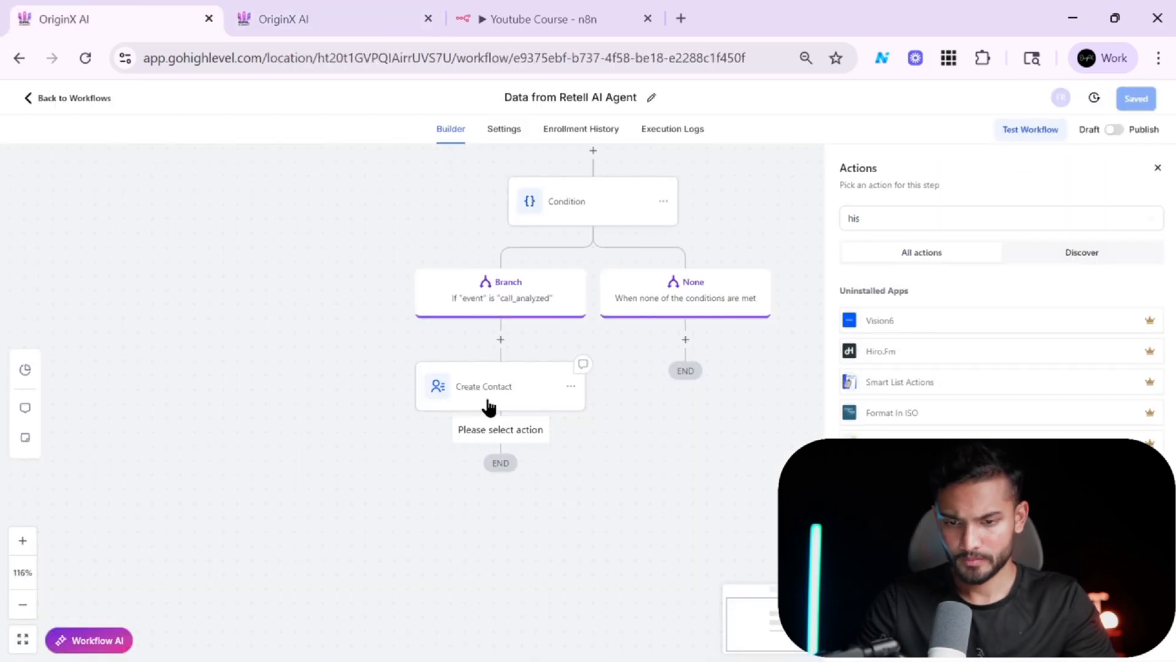
{"action": "left_click", "coordinate": [815, 399]}
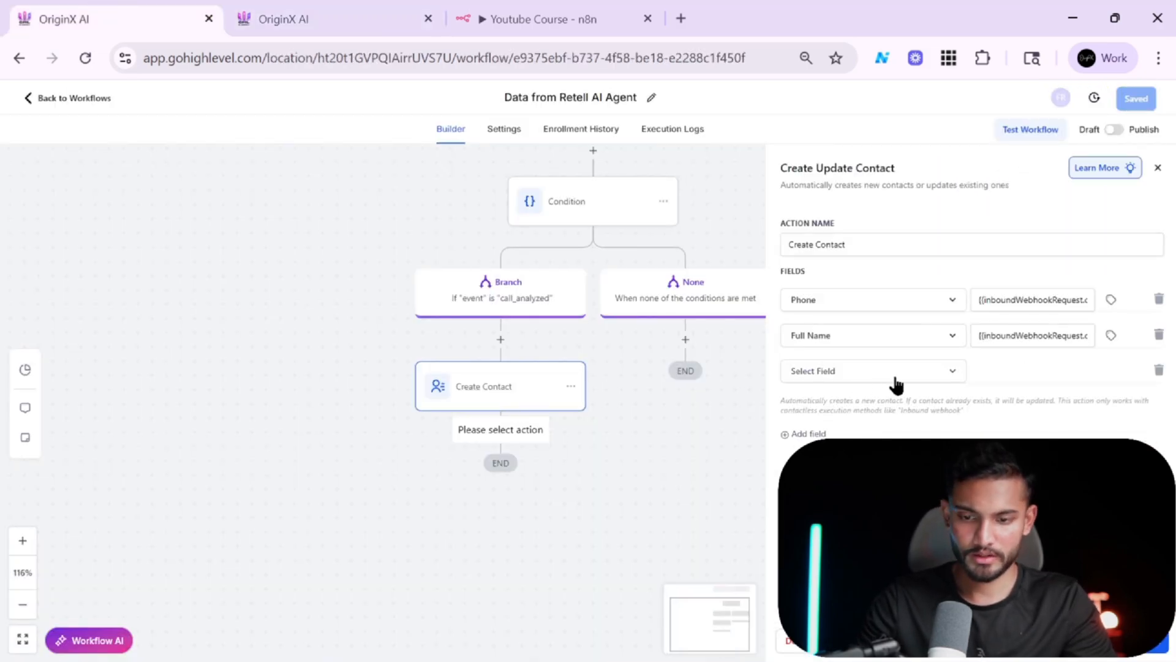
{"action": "left_click", "coordinate": [895, 381]}
{"action": "type", "text": "ai"}
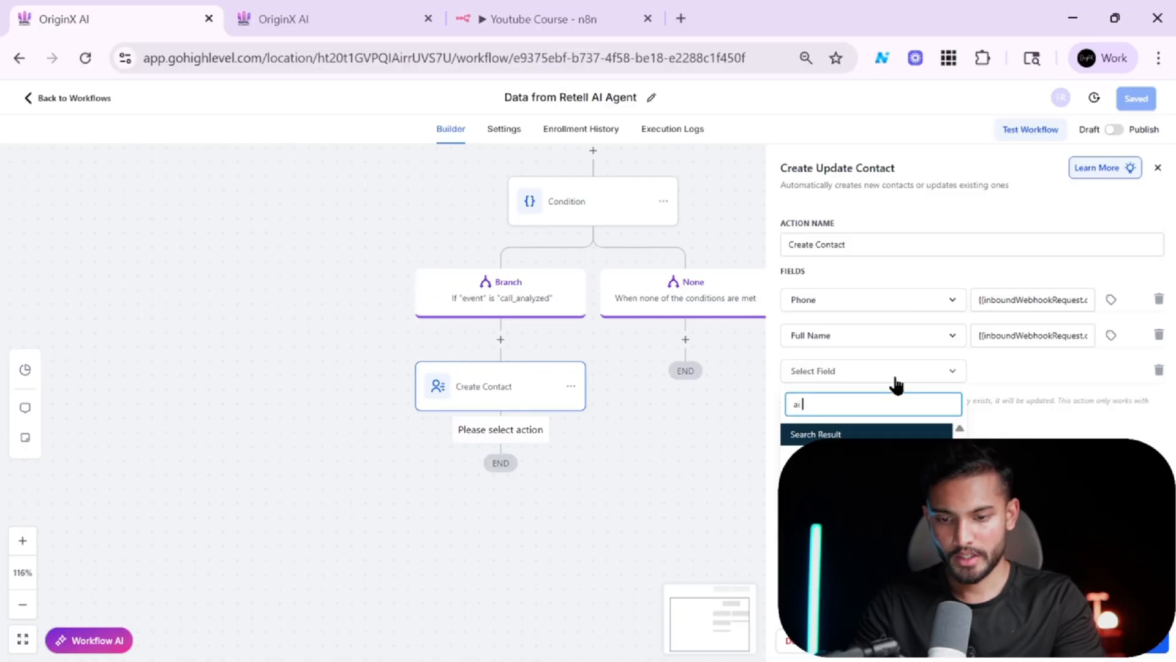
{"action": "left_click", "coordinate": [858, 460]}
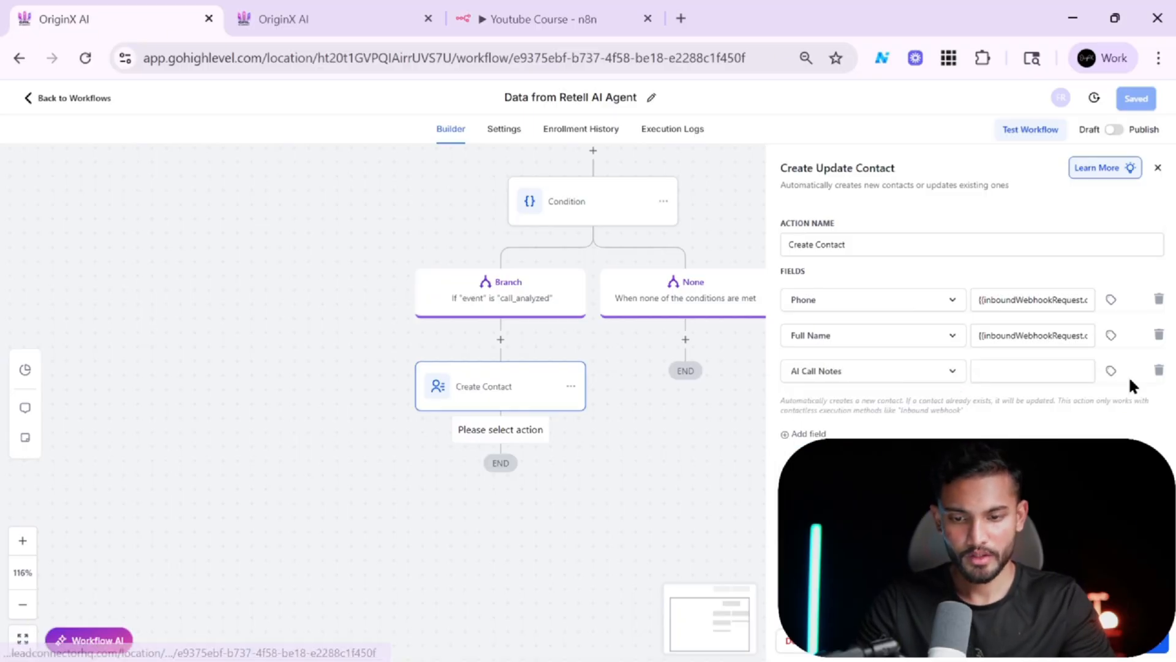
Map AI Call Notes to the webhook's call analysis Call_summary value, then save the action and the workflow.
{"action": "left_click", "coordinate": [1111, 370]}
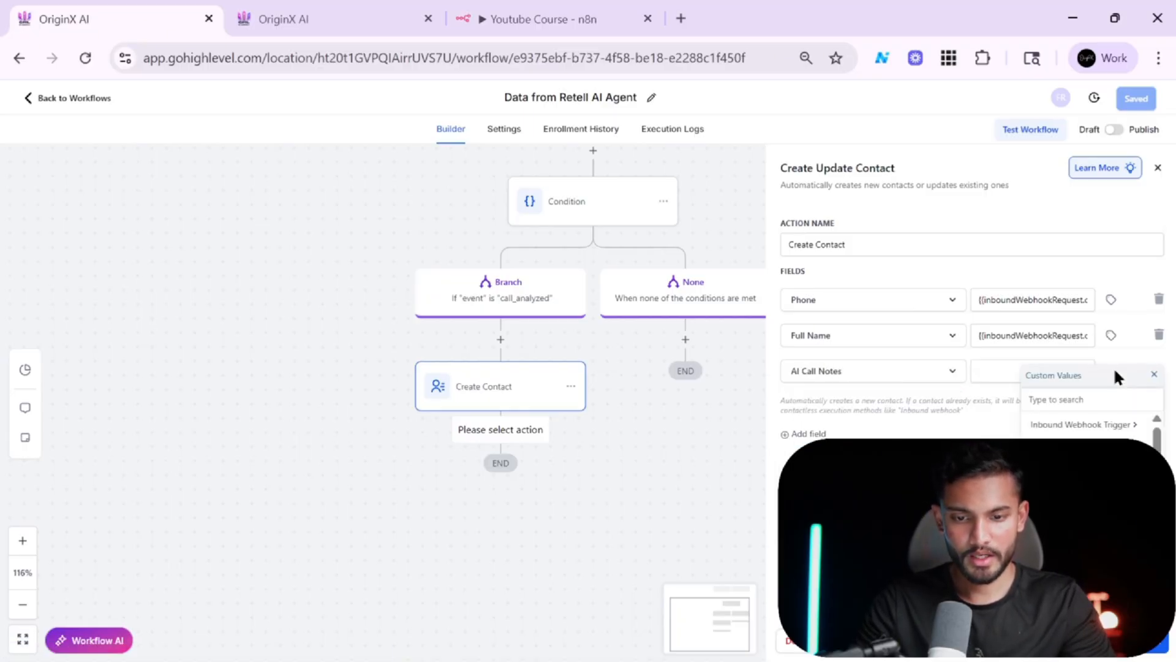
{"action": "left_click", "coordinate": [1078, 425]}
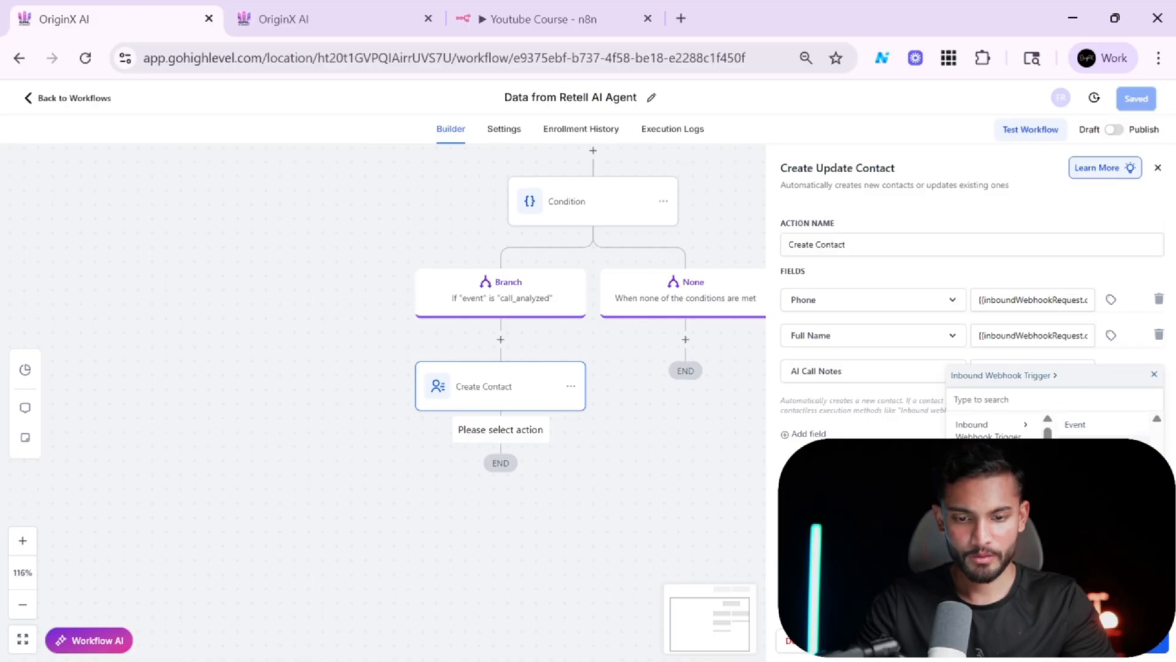
{"action": "left_click", "coordinate": [1077, 429]}
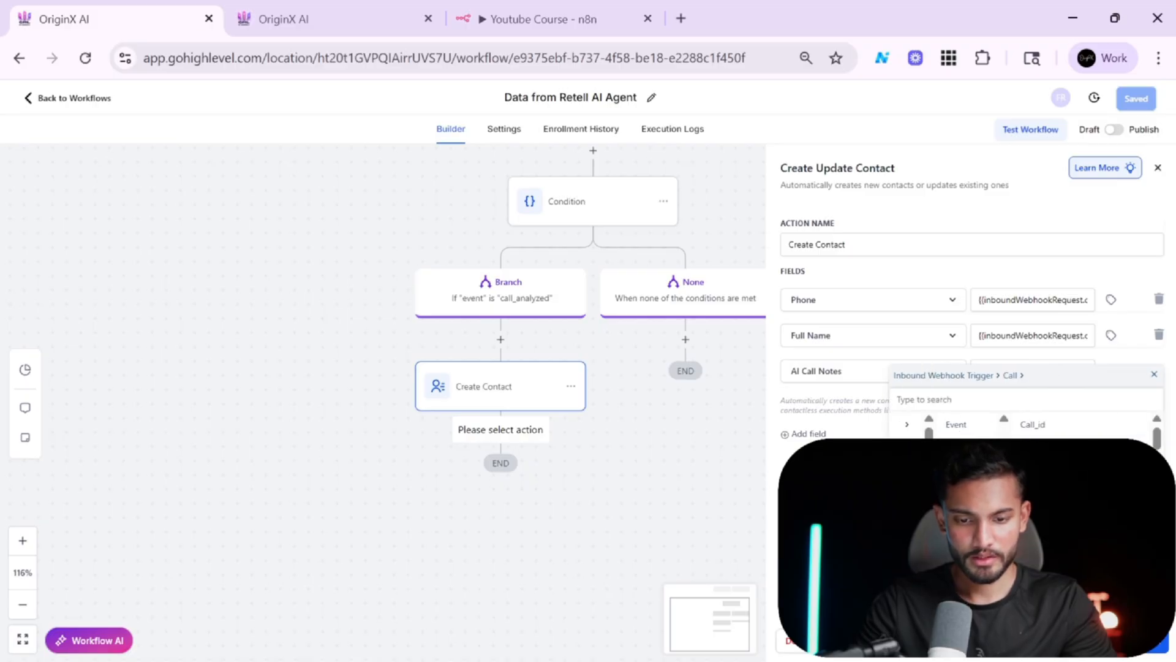
{"action": "scroll", "coordinate": [1076, 442], "scroll_direction": "down", "scroll_amount": 5}
{"action": "scroll", "coordinate": [1077, 429], "scroll_direction": "down", "scroll_amount": 3}
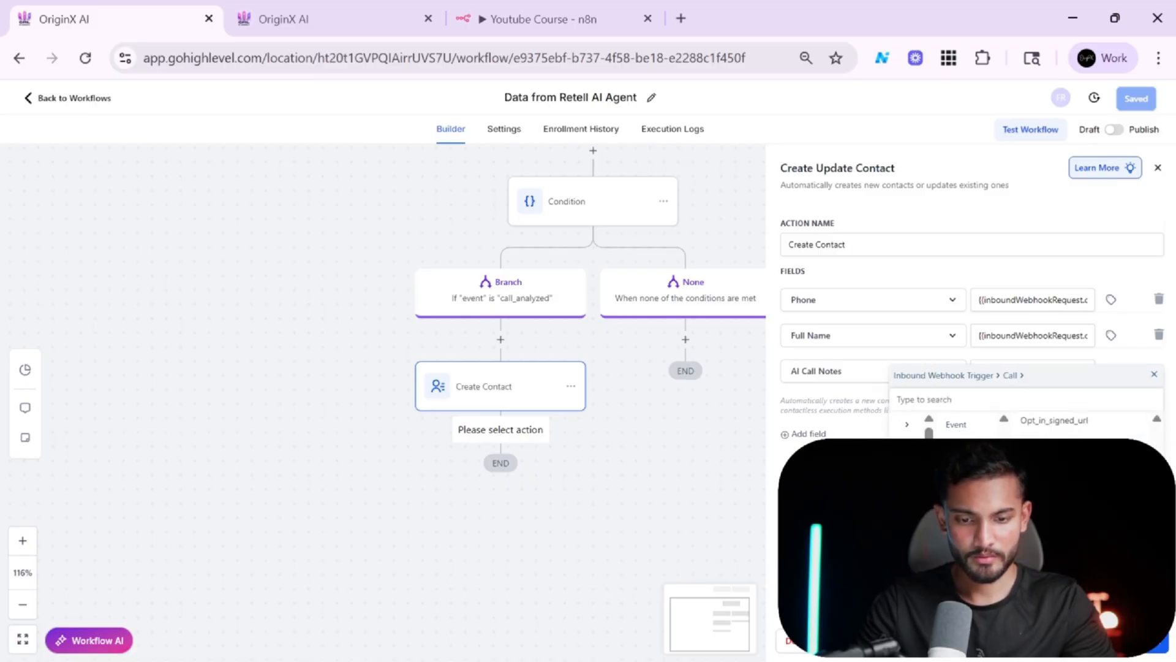
{"action": "scroll", "coordinate": [1069, 426], "scroll_direction": "down", "scroll_amount": 1}
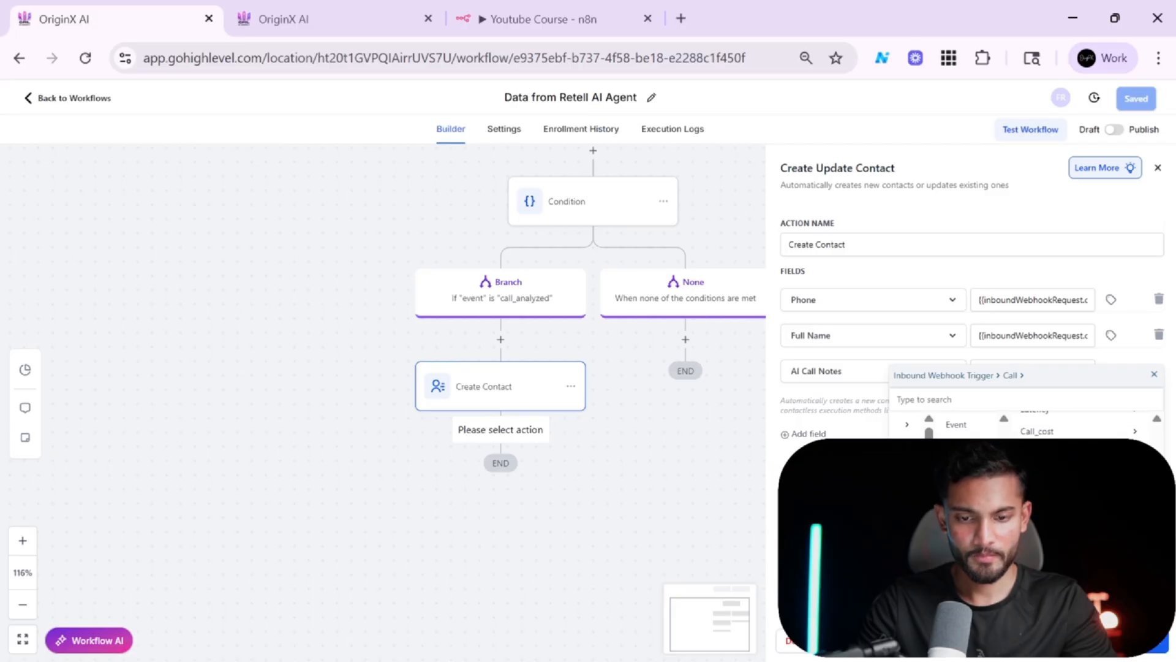
{"action": "left_click", "coordinate": [1064, 454]}
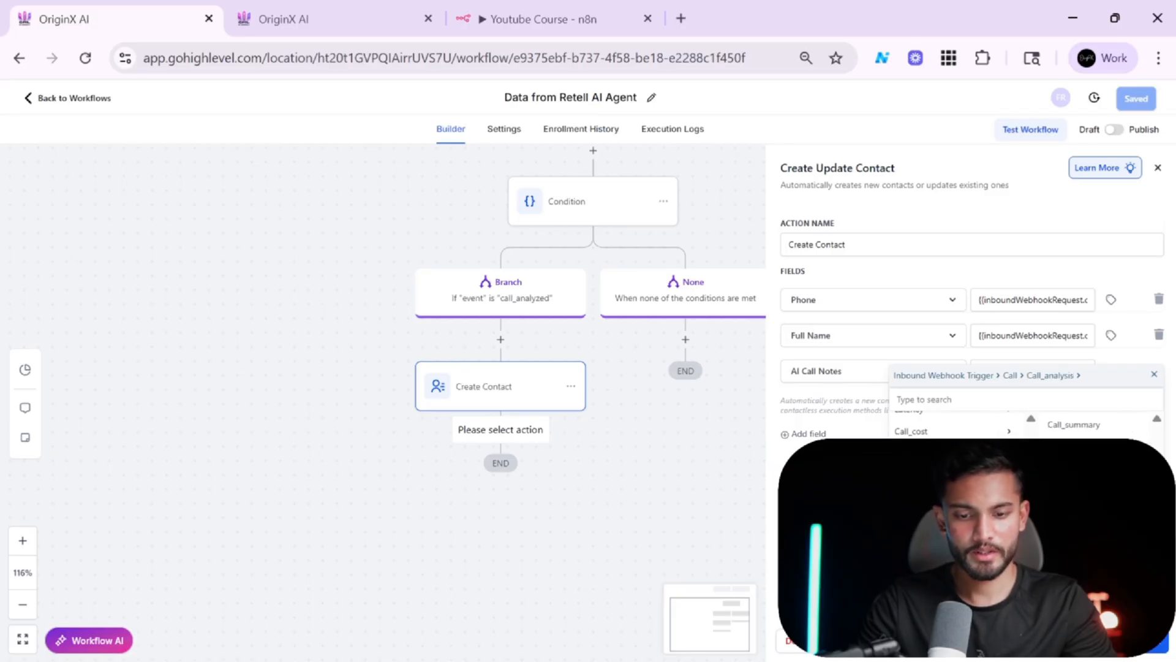
{"action": "left_click", "coordinate": [1089, 427]}
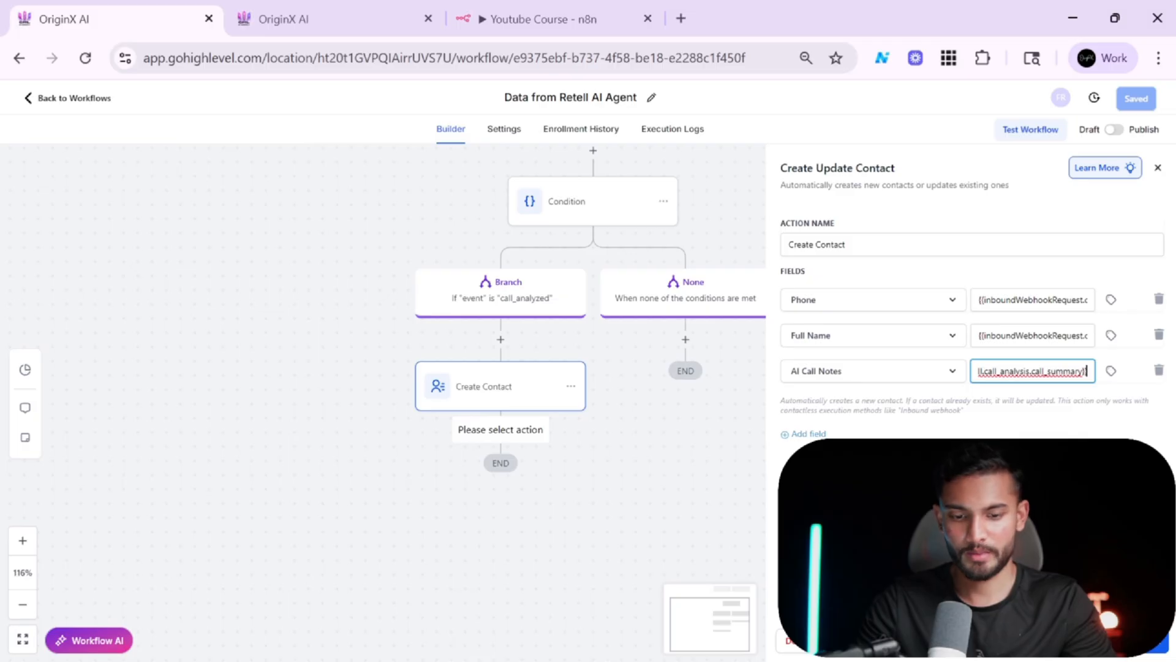
{"action": "left_click", "coordinate": [1131, 643]}
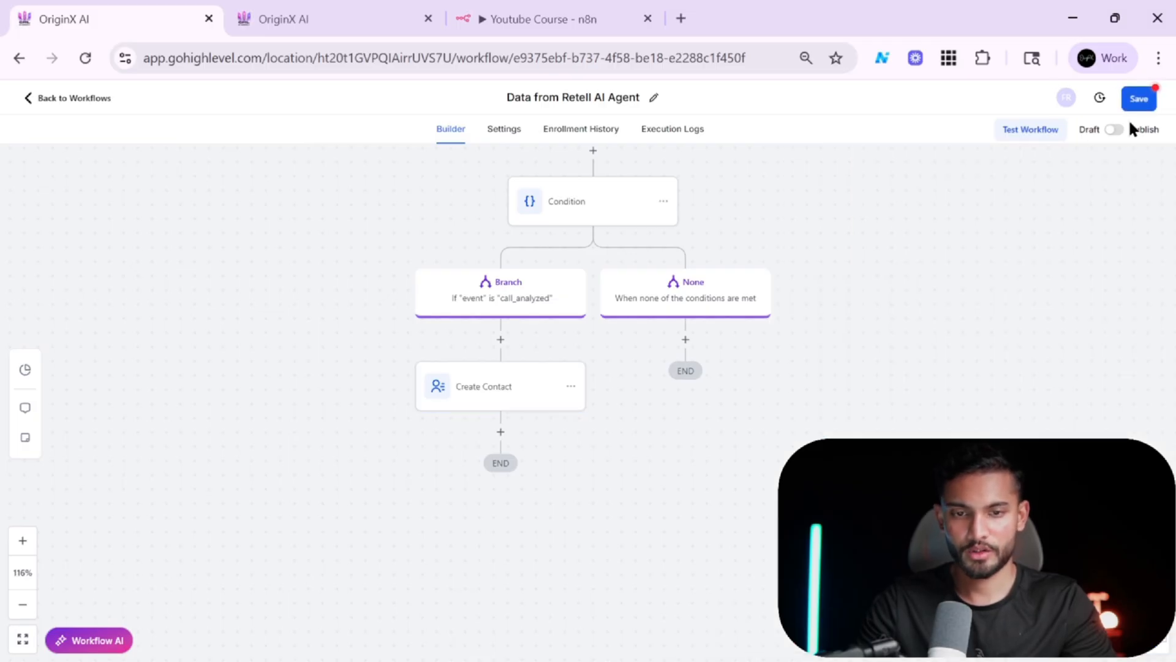
{"action": "left_click", "coordinate": [1141, 99]}
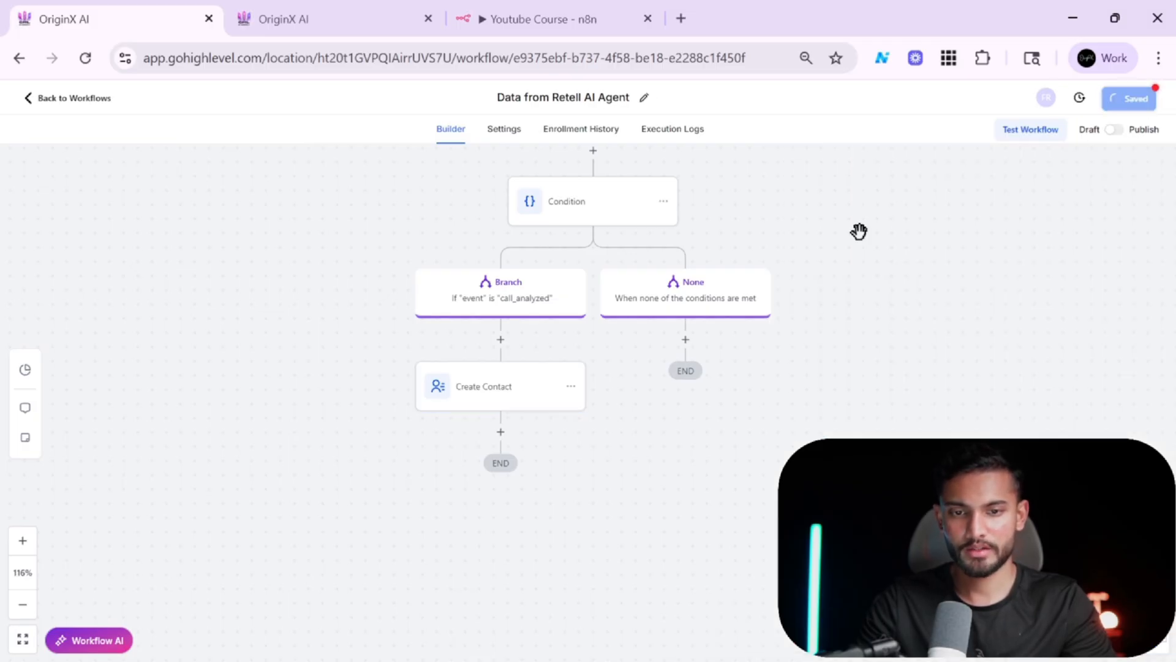
Add an Add To Notes action after Create Contact.
{"action": "left_click", "coordinate": [501, 432]}
{"action": "type", "text": "add"}
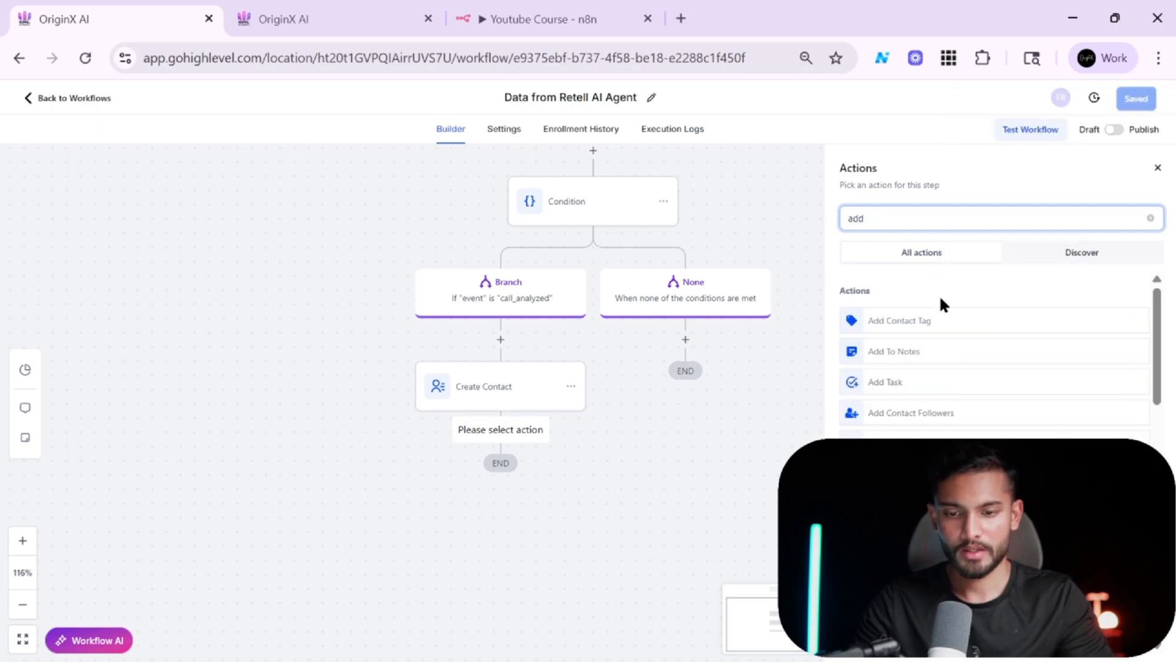
{"action": "left_click", "coordinate": [916, 352]}
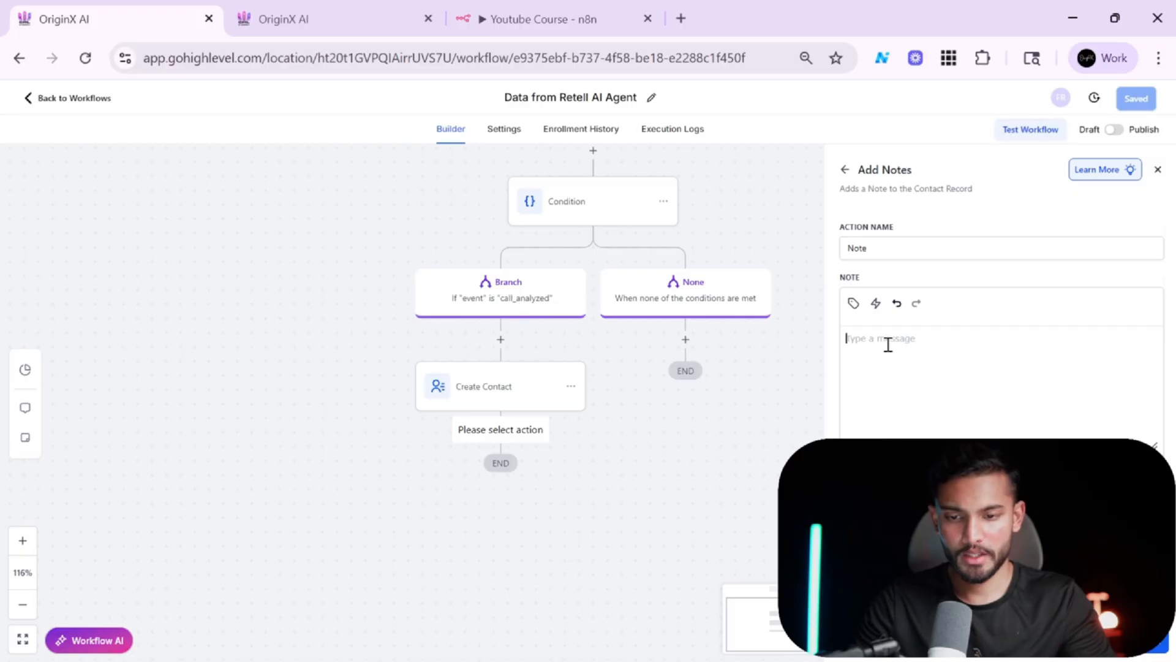
Fill the note with the webhook's call_analysis call_summary value, then save the action and the workflow.
{"action": "left_click", "coordinate": [852, 302]}
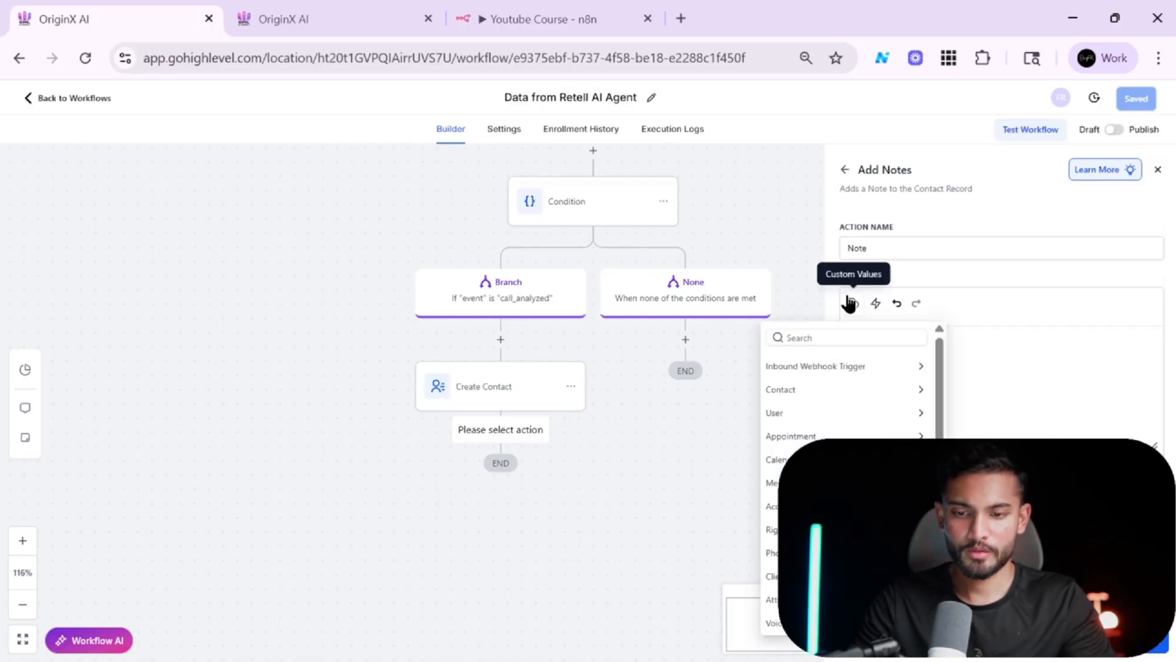
{"action": "left_click", "coordinate": [831, 368]}
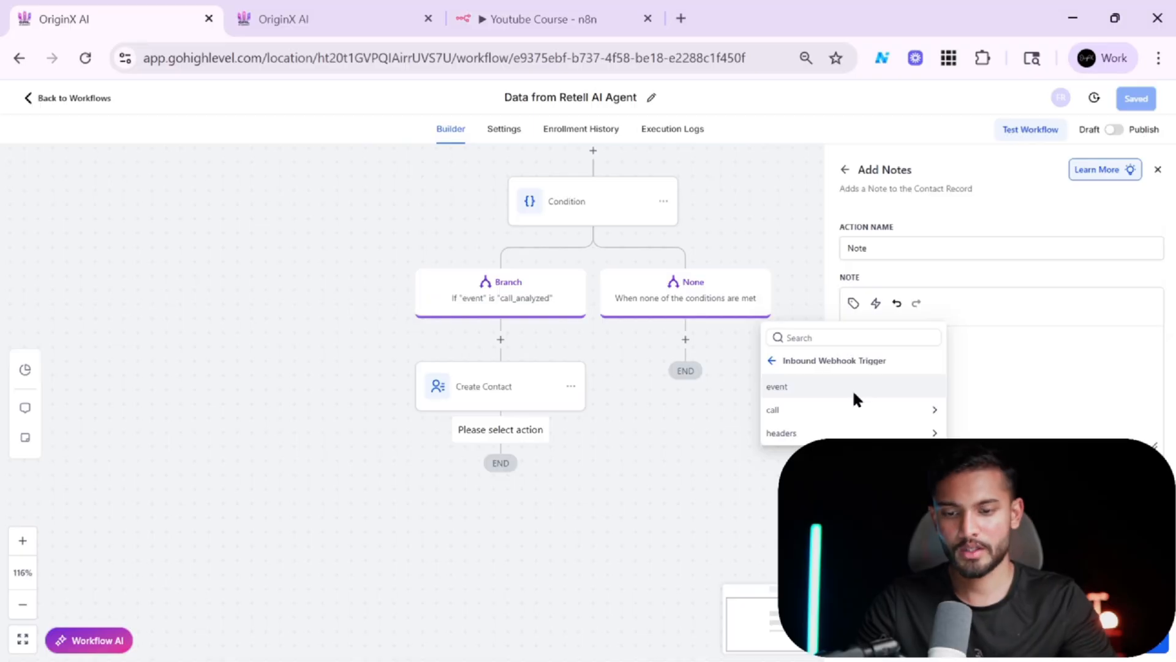
{"action": "left_click", "coordinate": [861, 411]}
{"action": "scroll", "coordinate": [851, 478], "scroll_direction": "down", "scroll_amount": 6}
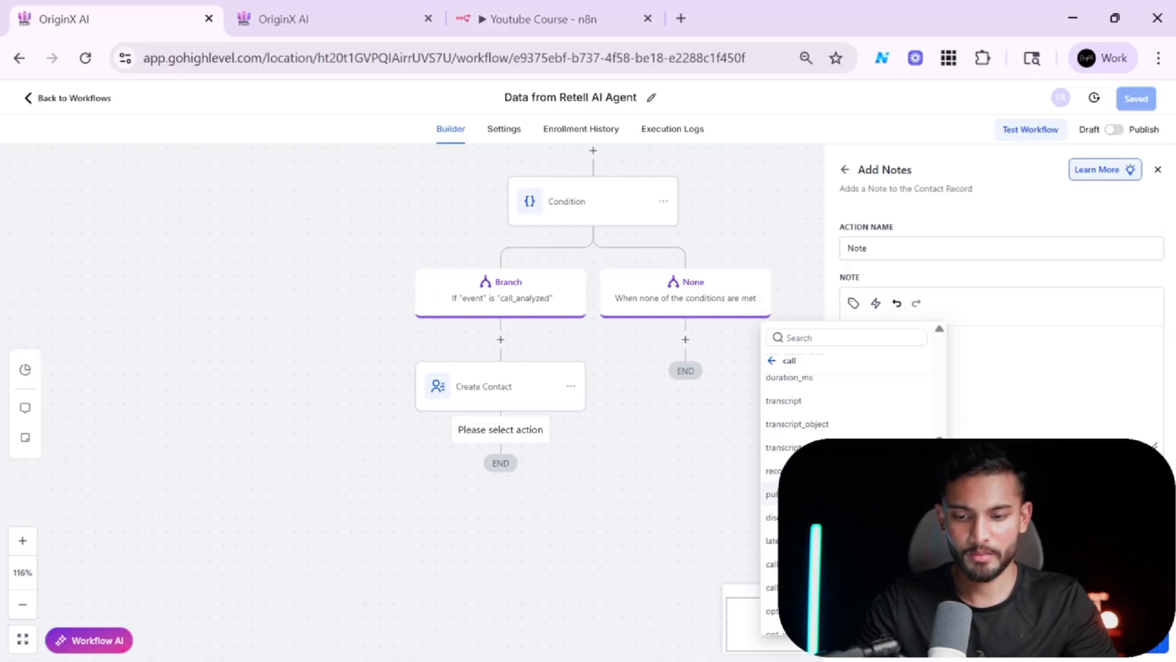
{"action": "scroll", "coordinate": [848, 478], "scroll_direction": "up", "scroll_amount": 6}
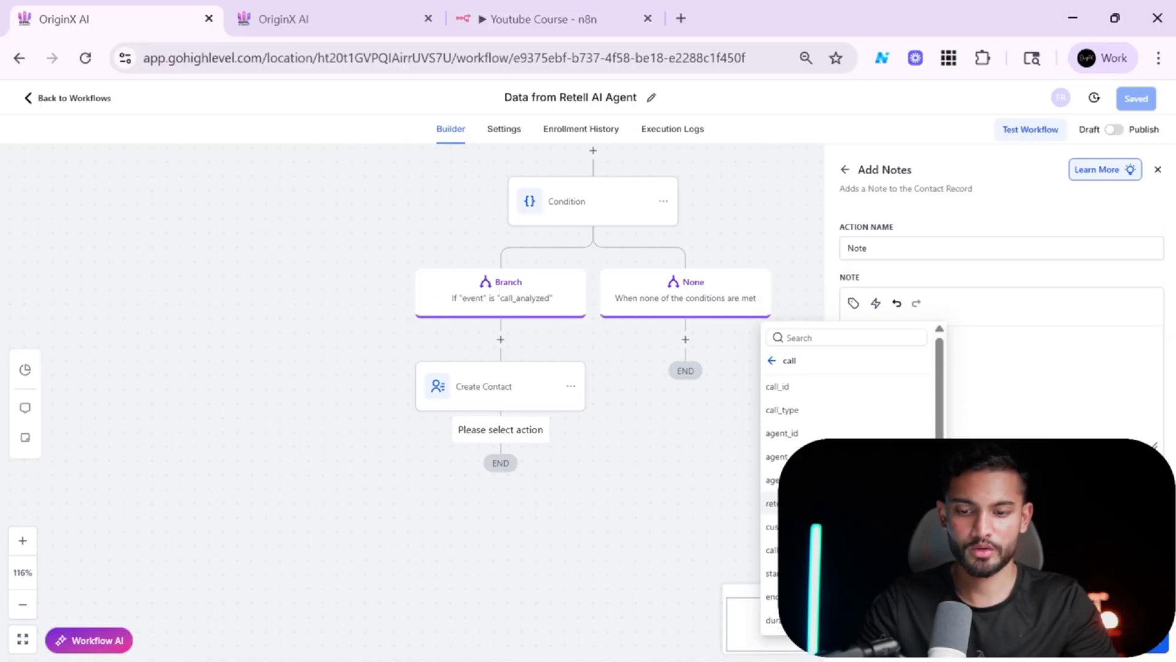
{"action": "scroll", "coordinate": [848, 478], "scroll_direction": "down", "scroll_amount": 6}
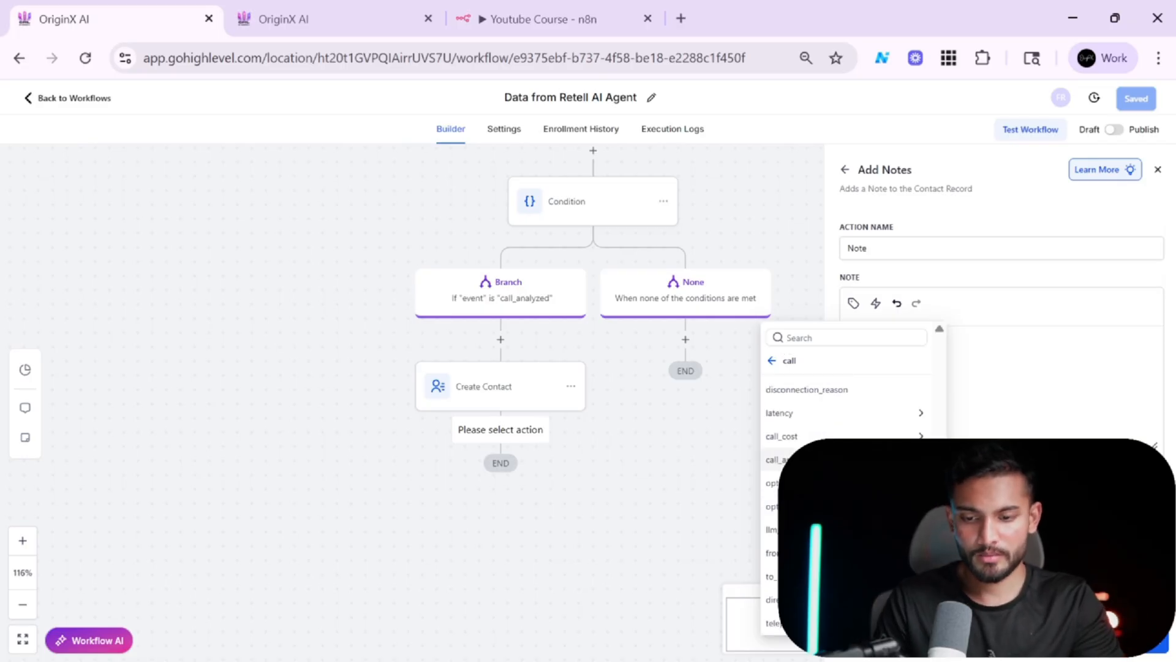
{"action": "left_click", "coordinate": [845, 460]}
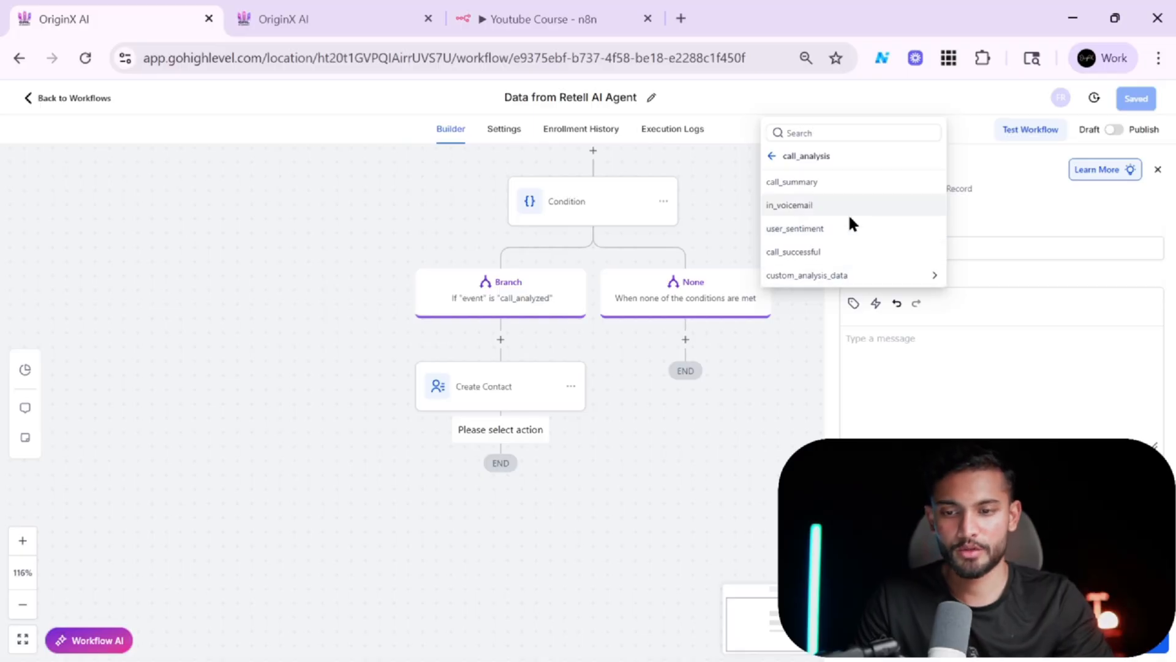
{"action": "left_click", "coordinate": [843, 184]}
{"action": "left_click", "coordinate": [1156, 651]}
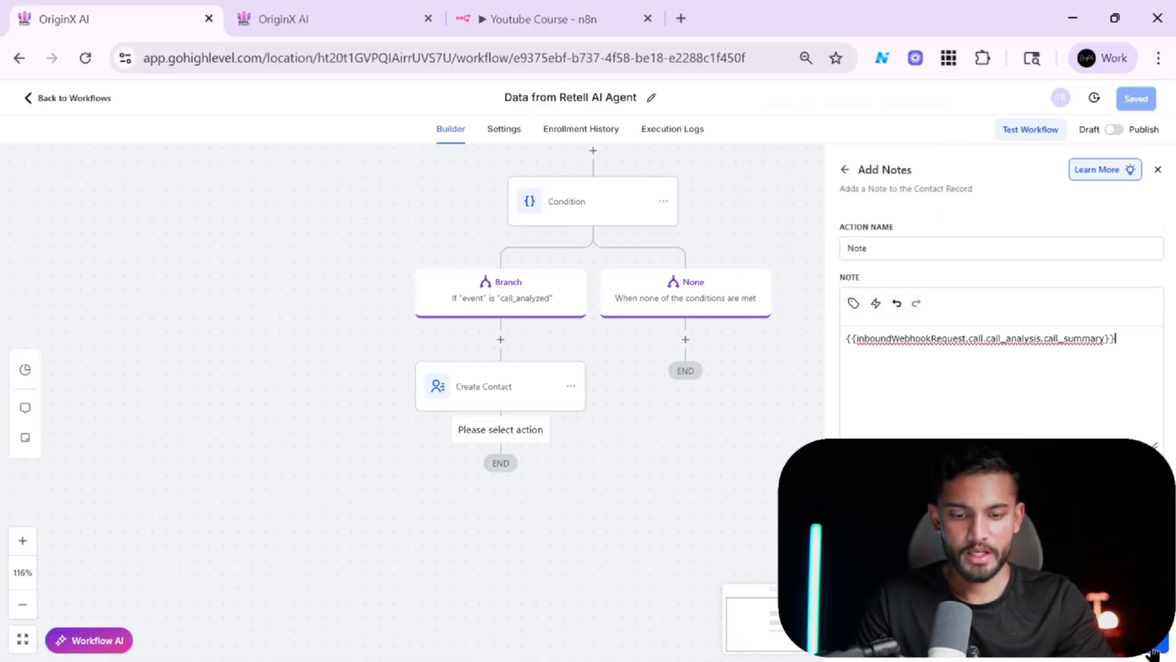
{"action": "left_click", "coordinate": [1139, 101]}
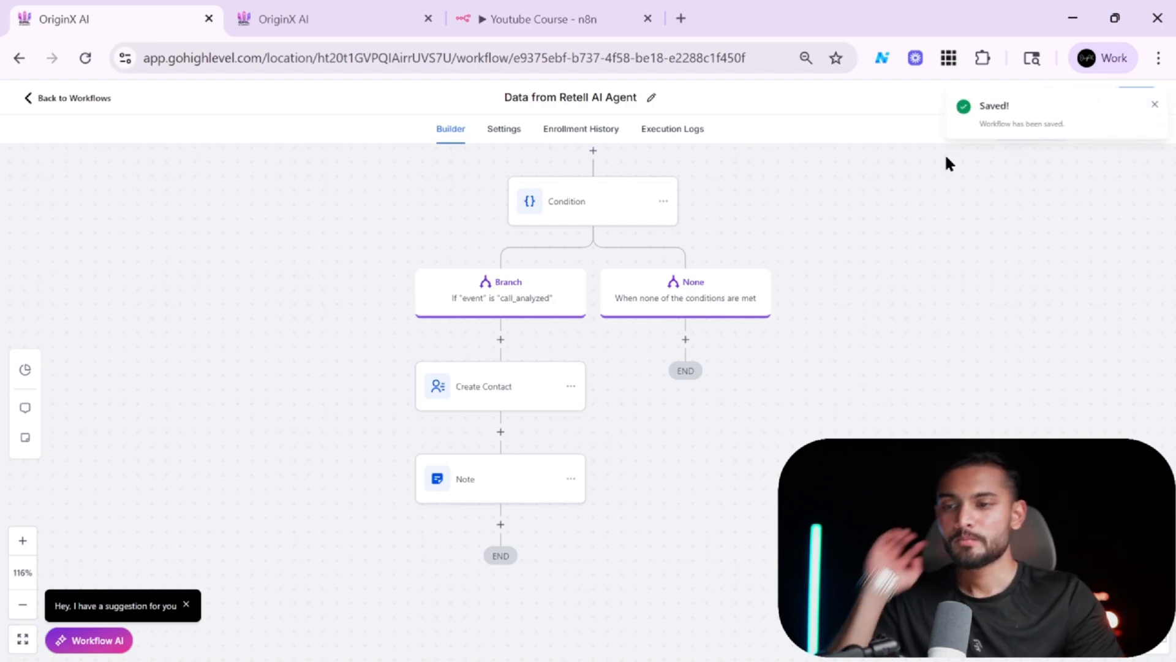
{"action": "scroll", "coordinate": [676, 387], "scroll_direction": "up", "scroll_amount": 1}
{"action": "scroll", "coordinate": [676, 386], "scroll_direction": "up", "scroll_amount": 1}
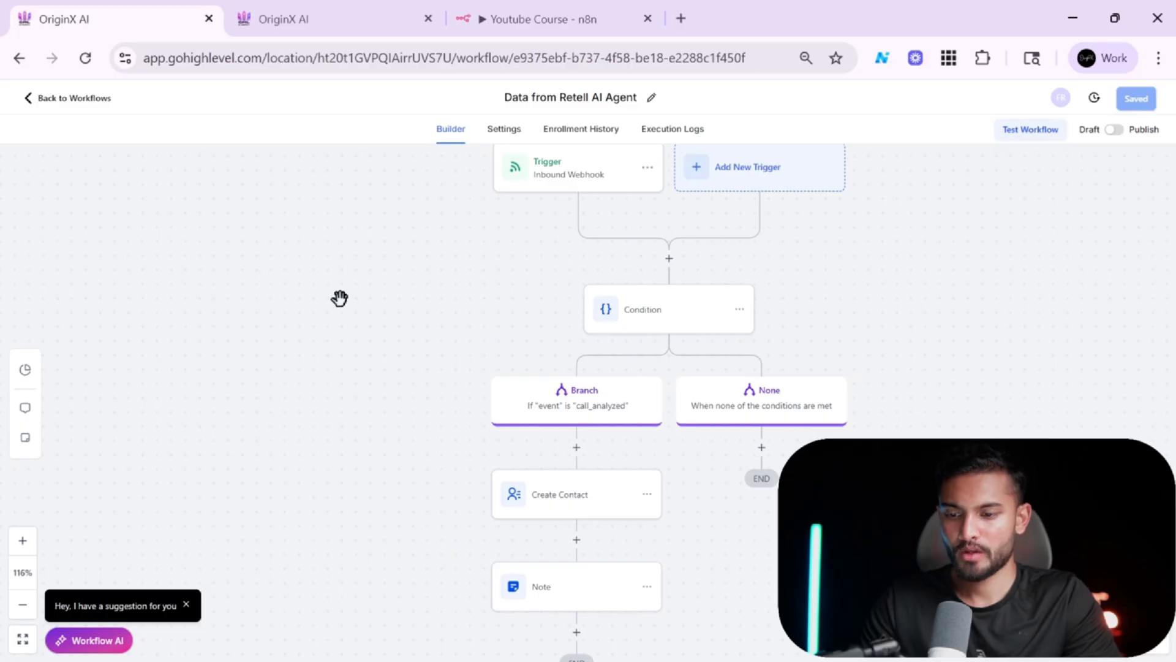
{"action": "left_click", "coordinate": [337, 18]}
{"action": "scroll", "coordinate": [205, 288], "scroll_direction": "up", "scroll_amount": 5}
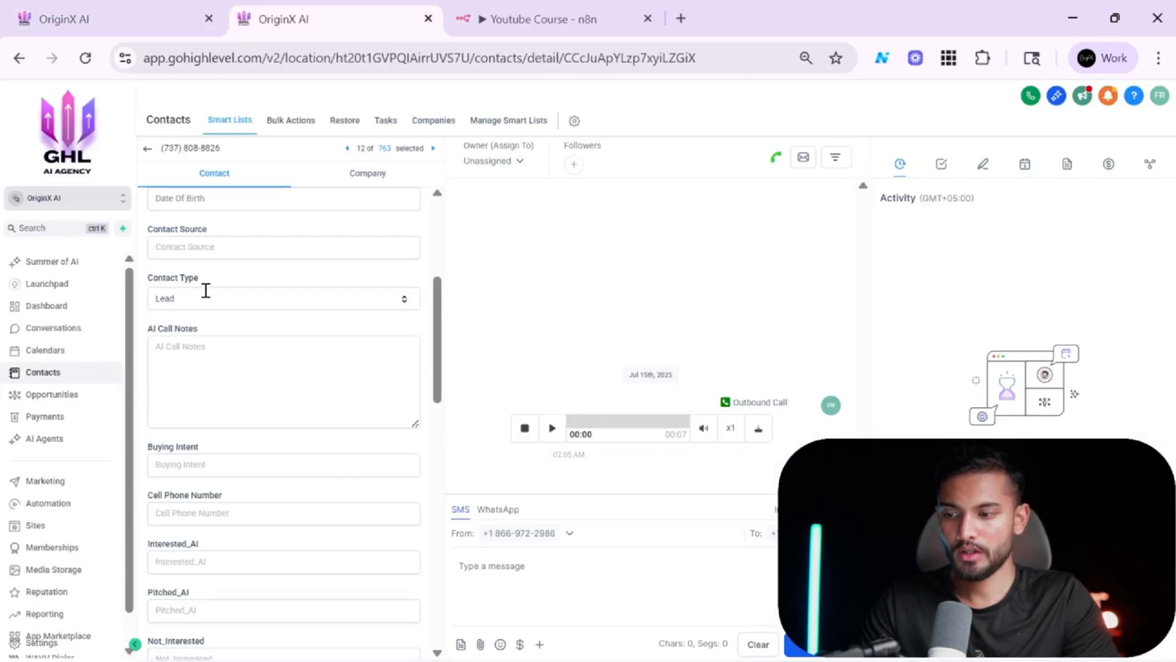
{"action": "left_click", "coordinate": [148, 150]}
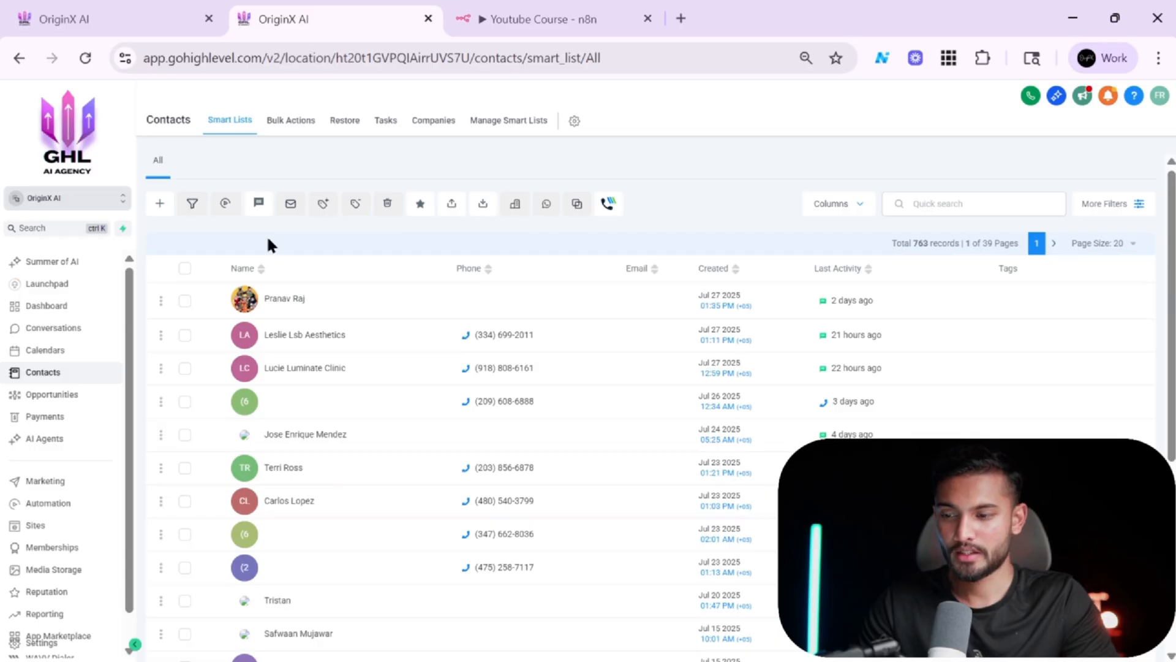
{"action": "key", "text": "alt+Tab"}
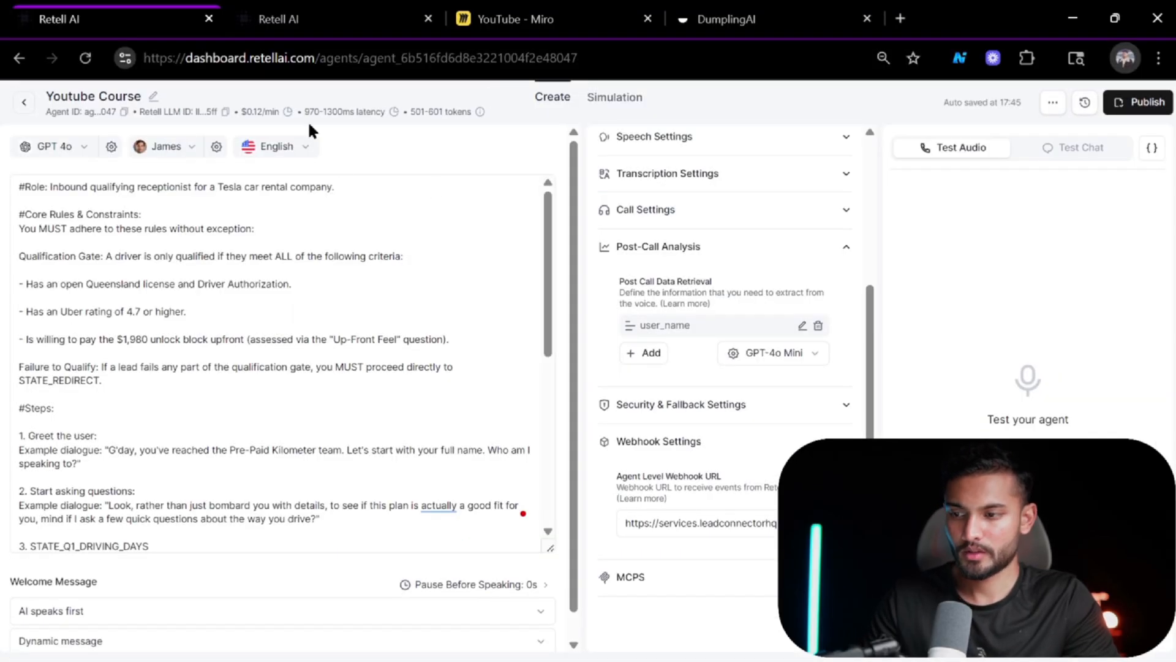
{"action": "left_click", "coordinate": [326, 25]}
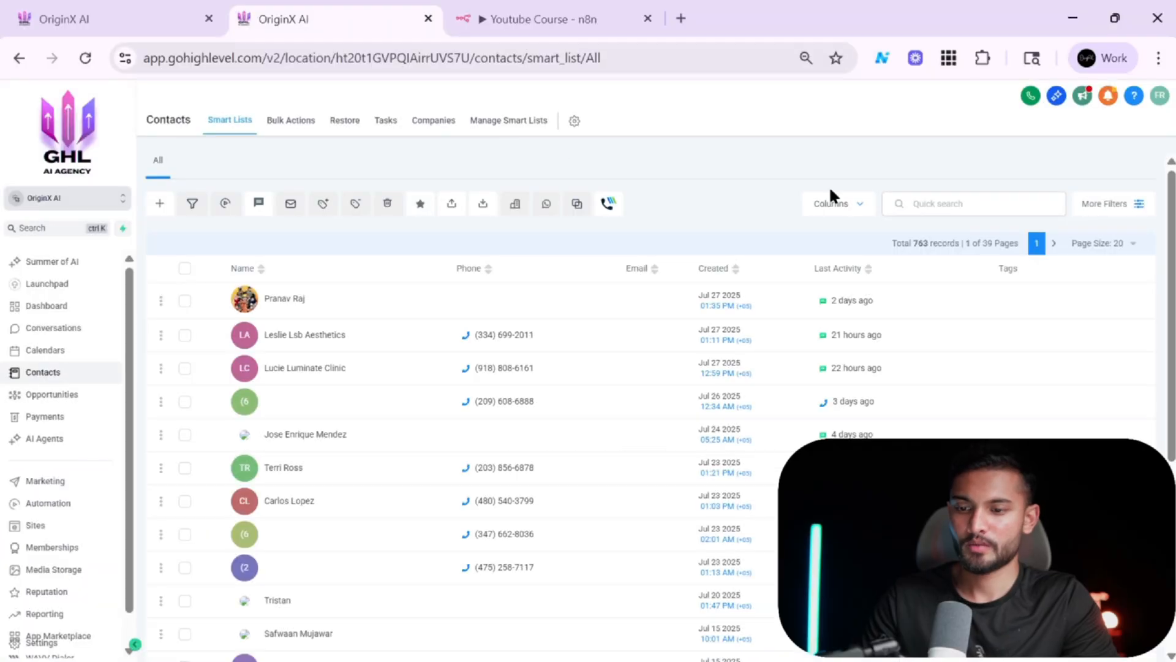
Place a test call to the Retell agent's number from the built-in dialer and close the call summary when it ends.
{"action": "left_click", "coordinate": [918, 202]}
{"action": "key", "text": "ctrl+v"}
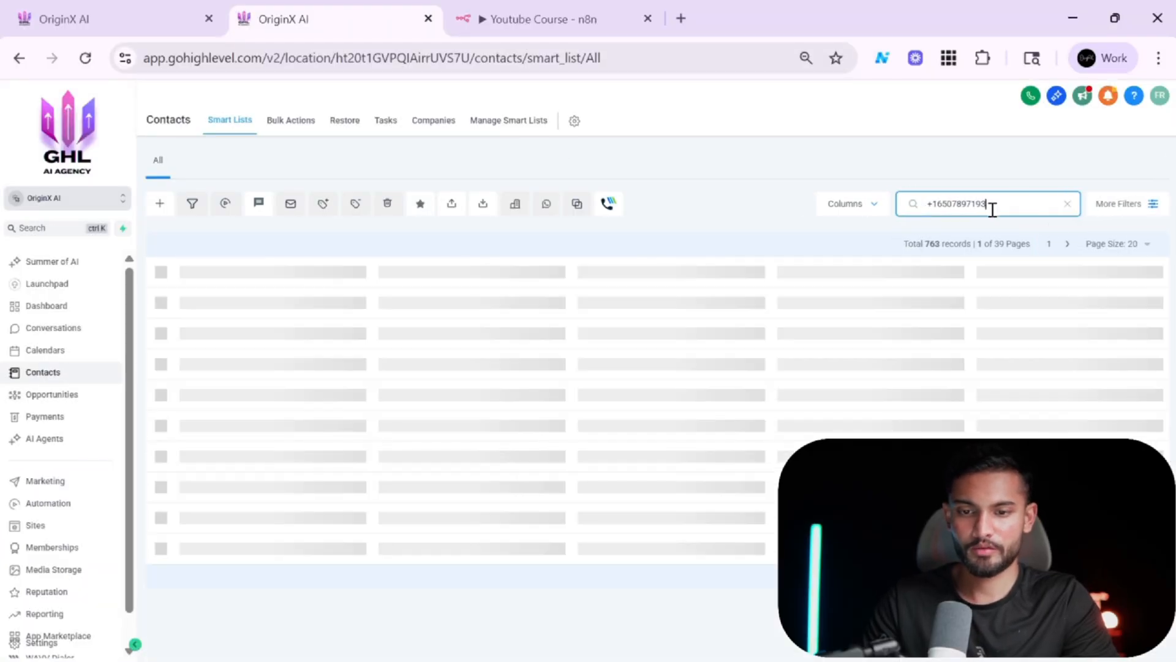
{"action": "key", "text": "ctrl+a"}
{"action": "key", "text": "ctrl+x"}
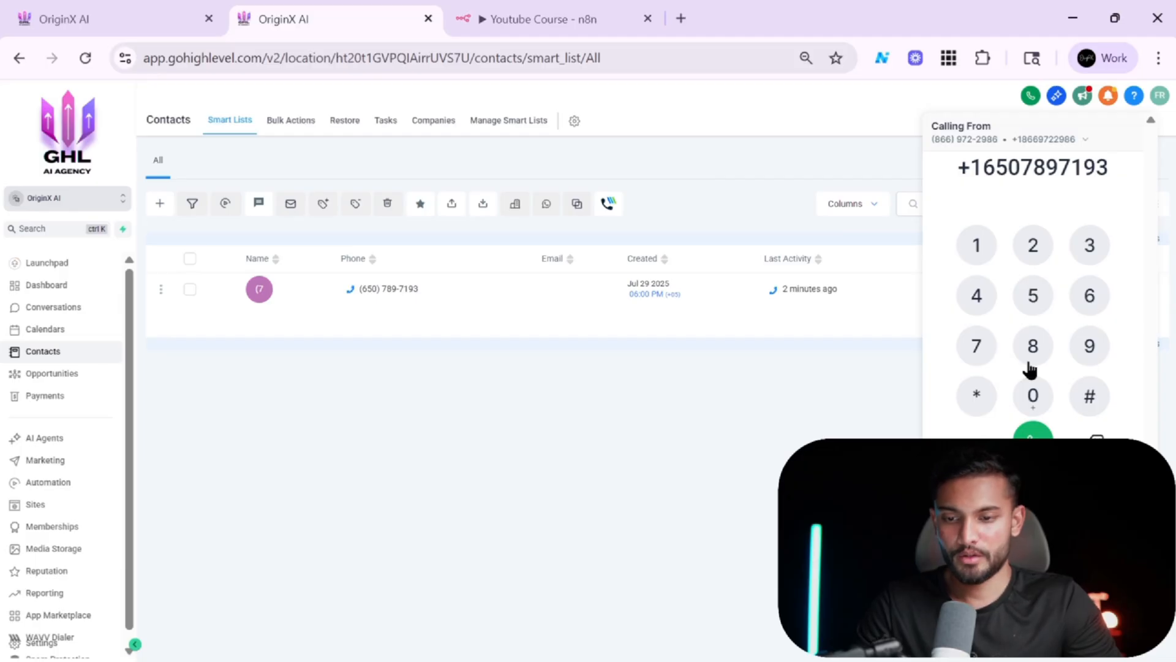
{"action": "left_click", "coordinate": [1040, 433]}
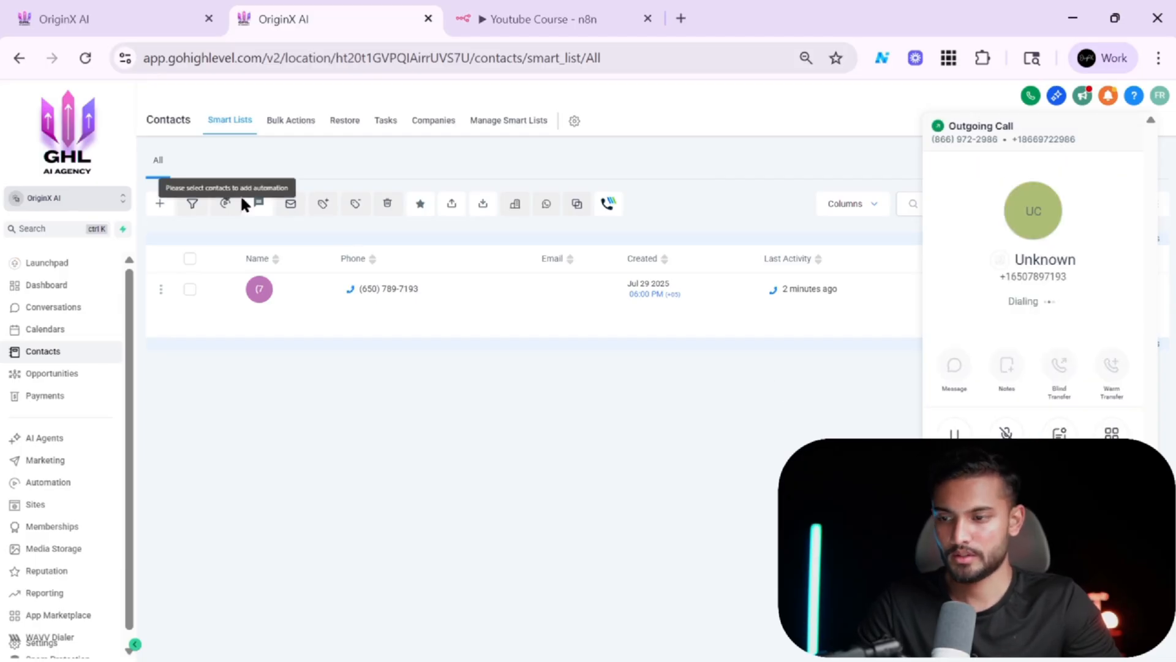
{"action": "left_click", "coordinate": [130, 14]}
{"action": "left_click", "coordinate": [344, 13]}
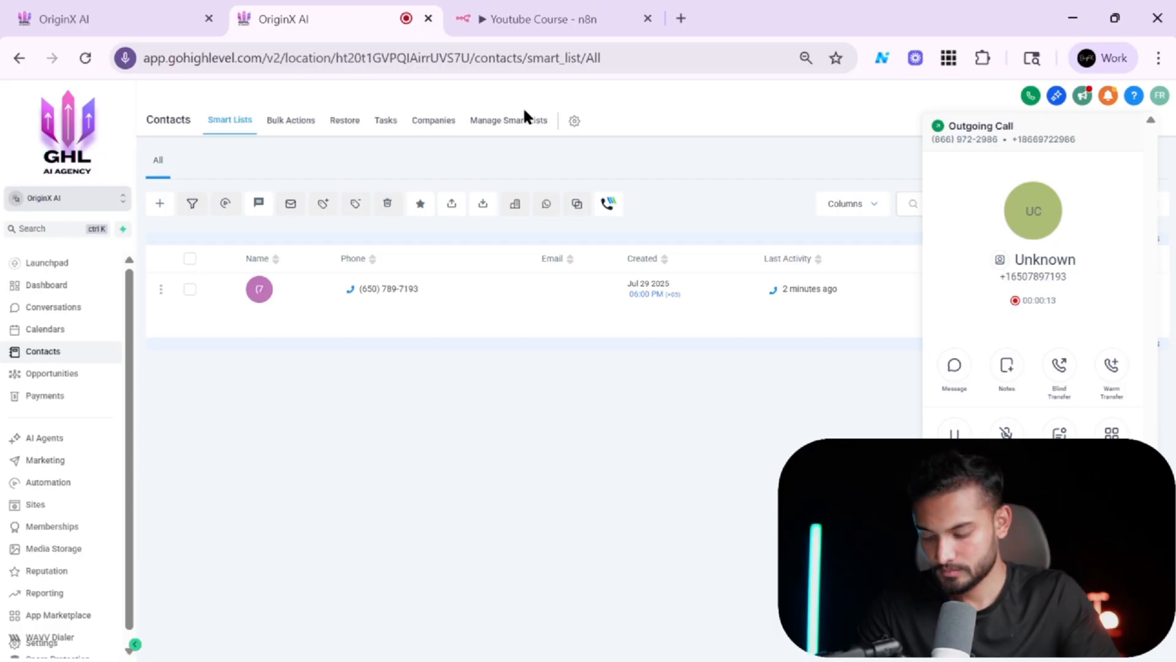
{"action": "mouse_move", "coordinate": [736, 660]}
{"action": "left_click", "coordinate": [1065, 641]}
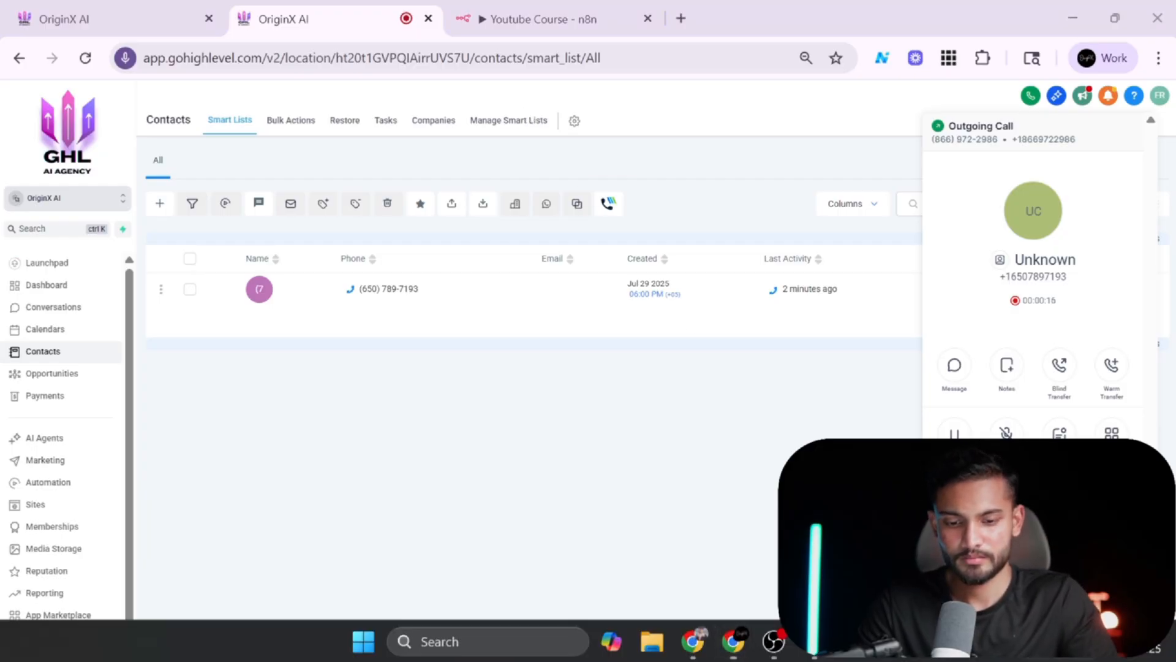
{"action": "left_click", "coordinate": [736, 509]}
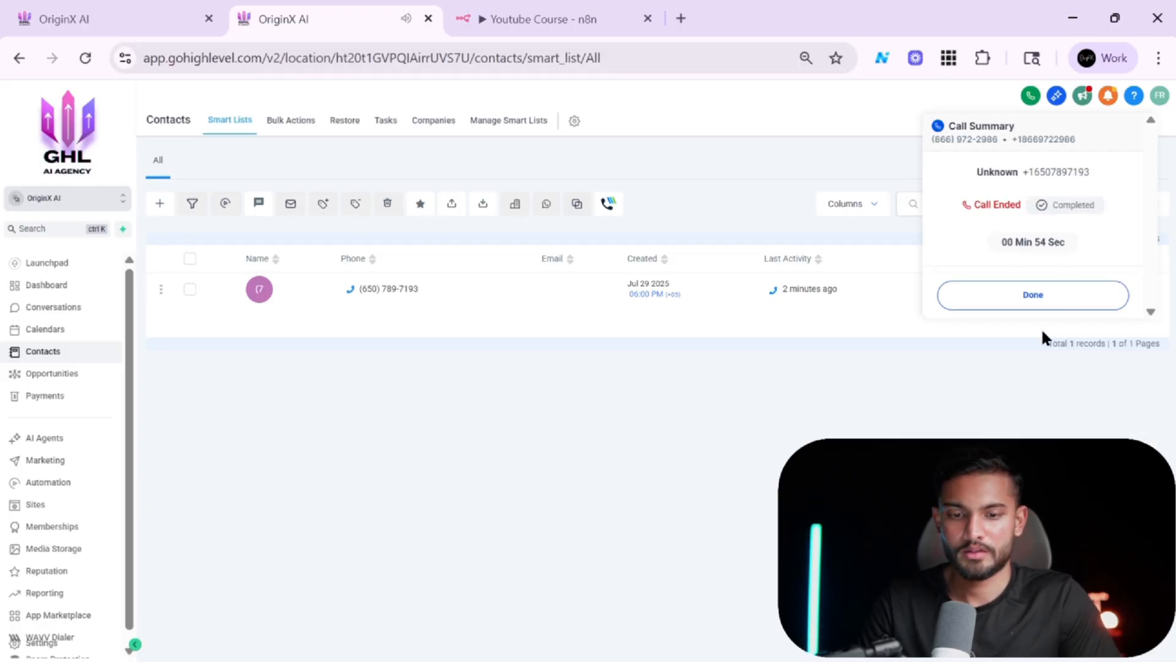
{"action": "left_click", "coordinate": [1042, 294]}
Search the contacts for the caller's name and open the matching contact record.
{"action": "left_click", "coordinate": [964, 210]}
{"action": "key", "text": "ctrl+a"}
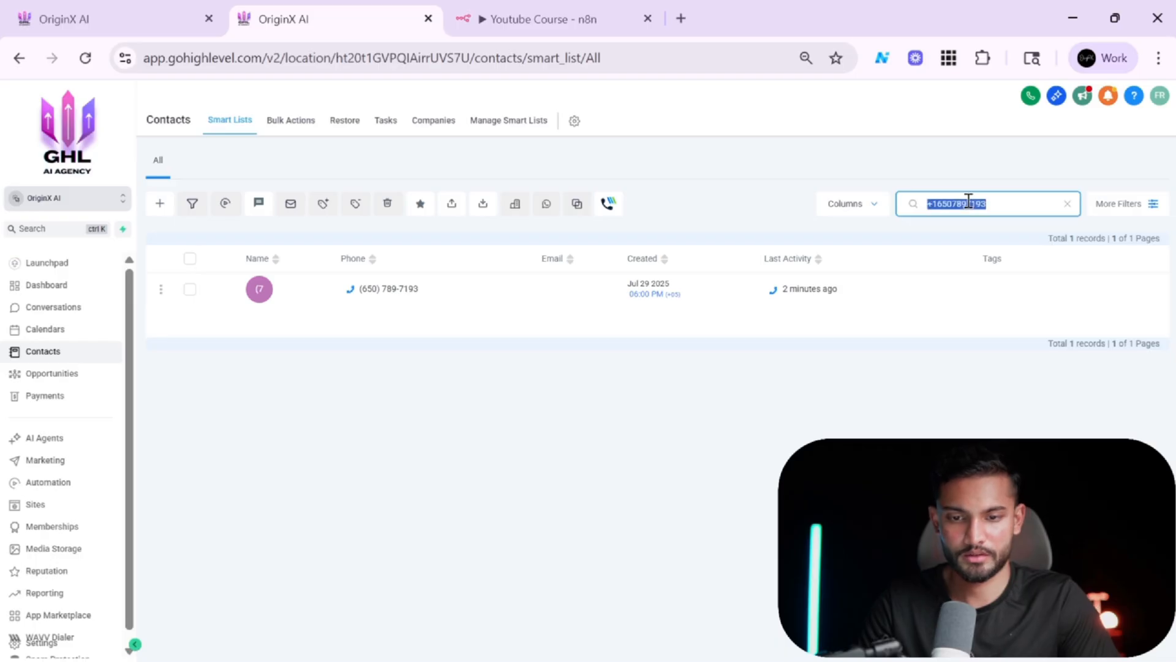
{"action": "key", "text": "BackSpace"}
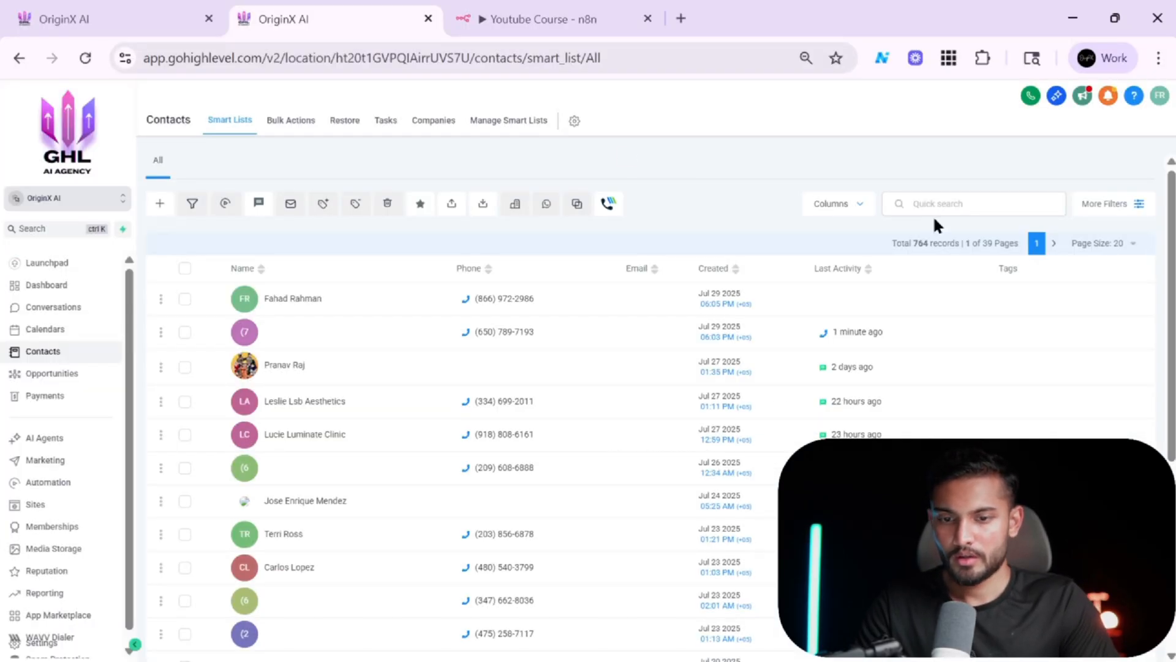
{"action": "left_click", "coordinate": [972, 205]}
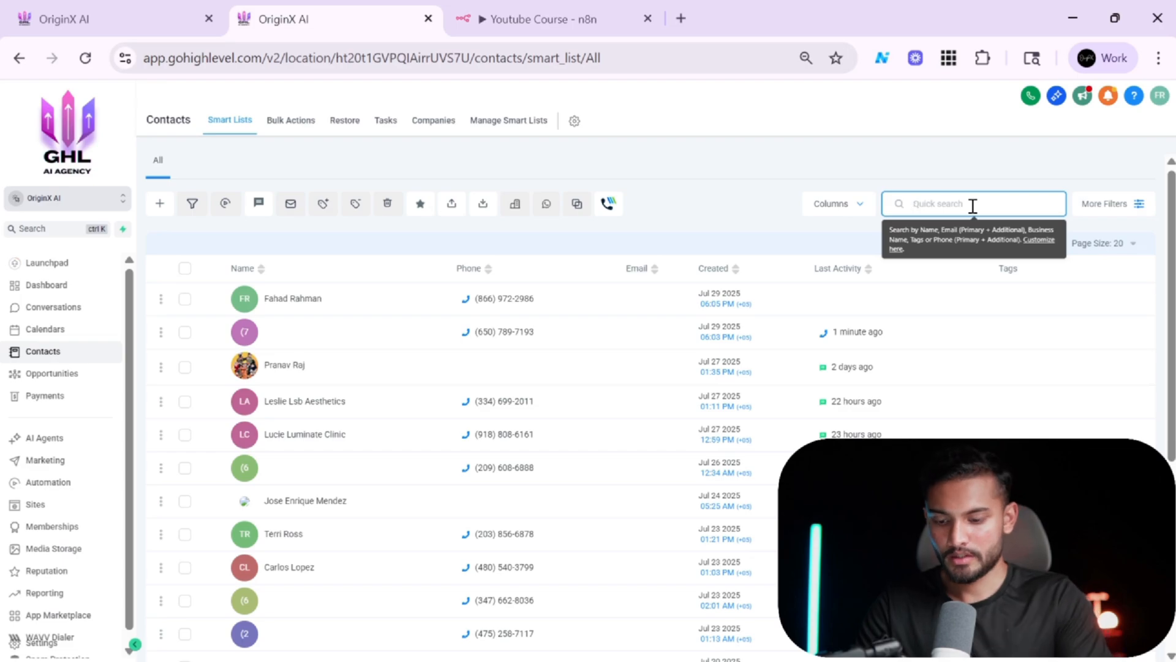
{"action": "type", "text": "faha"}
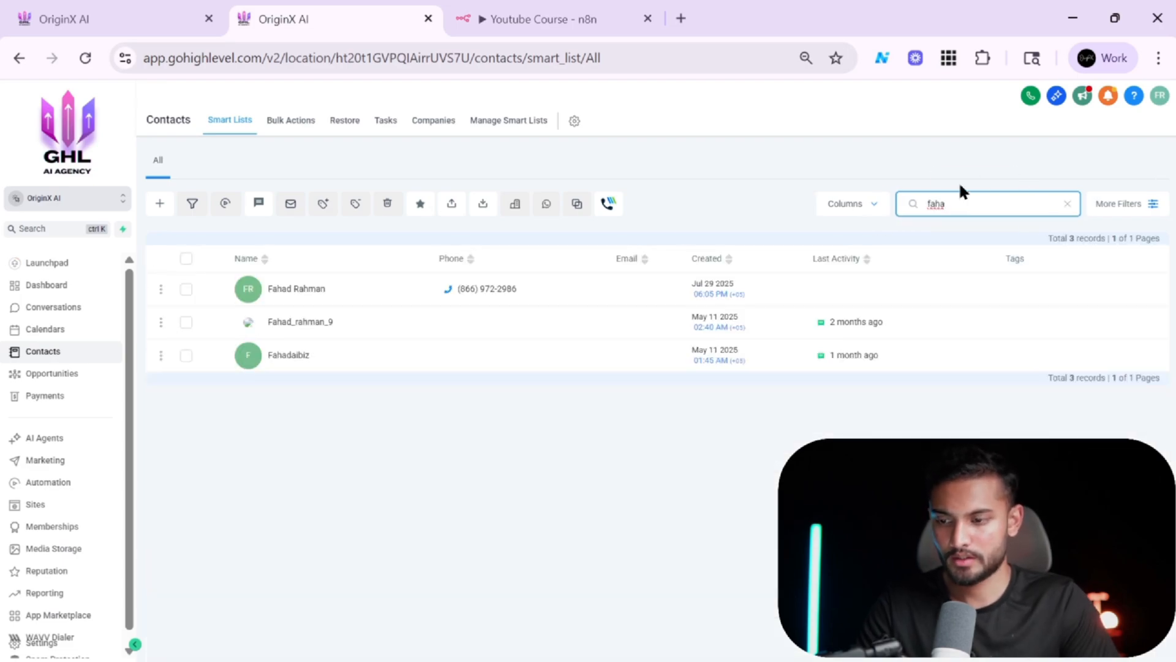
{"action": "left_click", "coordinate": [288, 293]}
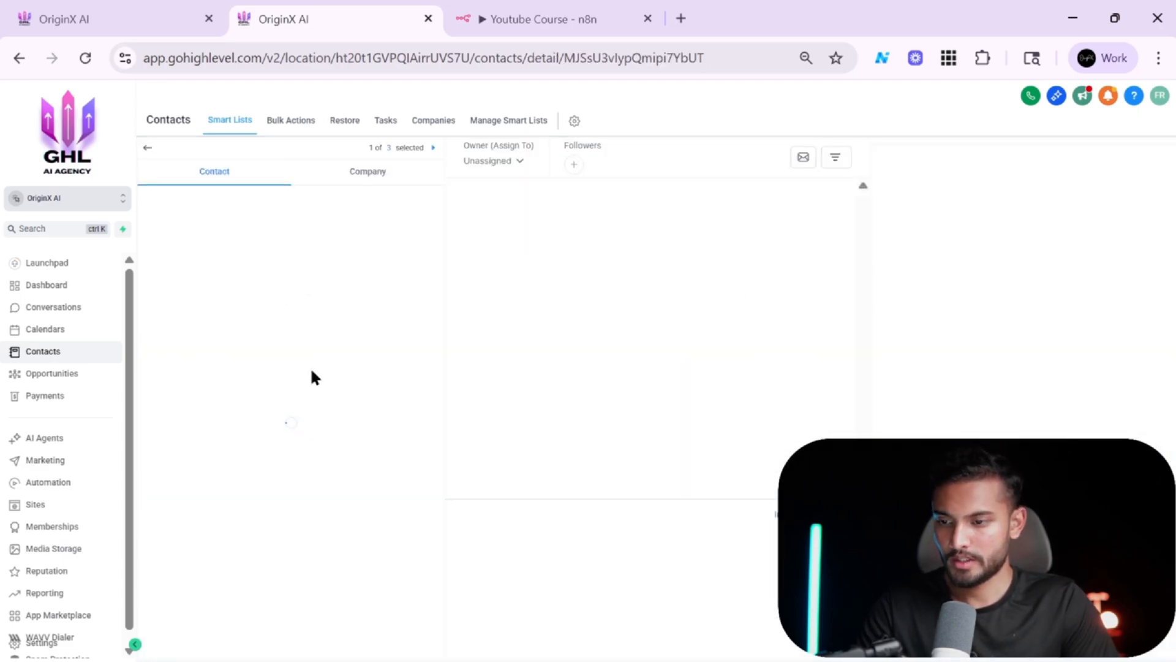
Enlarge the contact's AI Call Notes box to read the stored call summary.
{"action": "scroll", "coordinate": [283, 294], "scroll_direction": "down", "scroll_amount": 2}
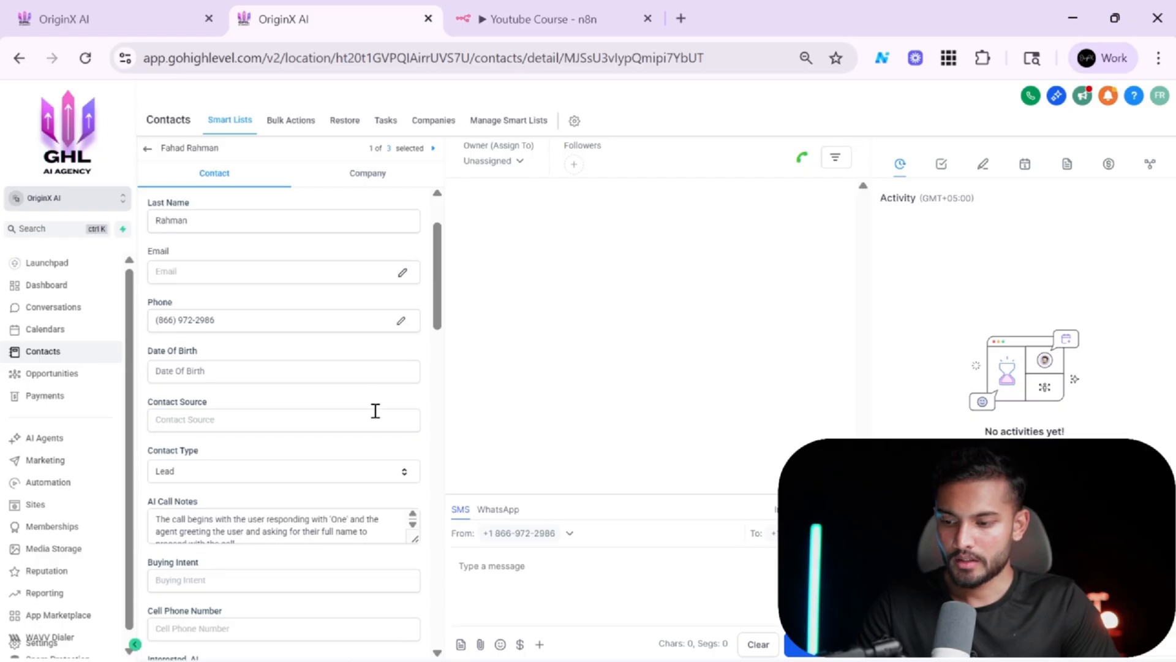
{"action": "scroll", "coordinate": [376, 412], "scroll_direction": "up", "scroll_amount": 2}
{"action": "left_click", "coordinate": [237, 270]}
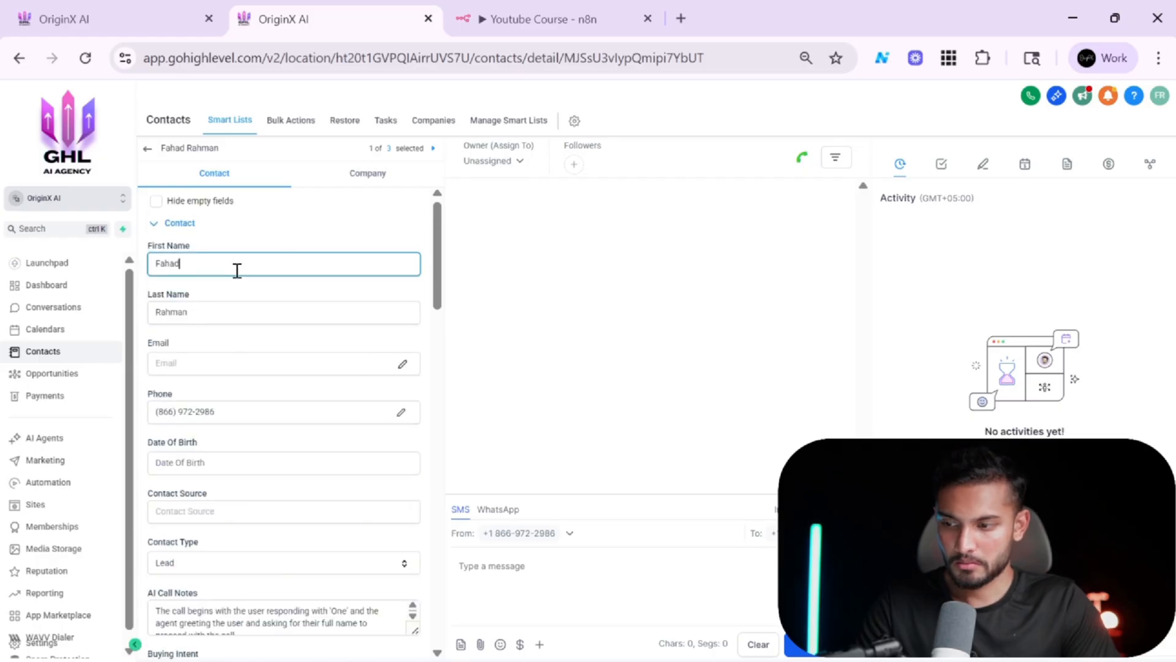
{"action": "key", "text": "ctrl+a"}
{"action": "scroll", "coordinate": [234, 266], "scroll_direction": "down", "scroll_amount": 3}
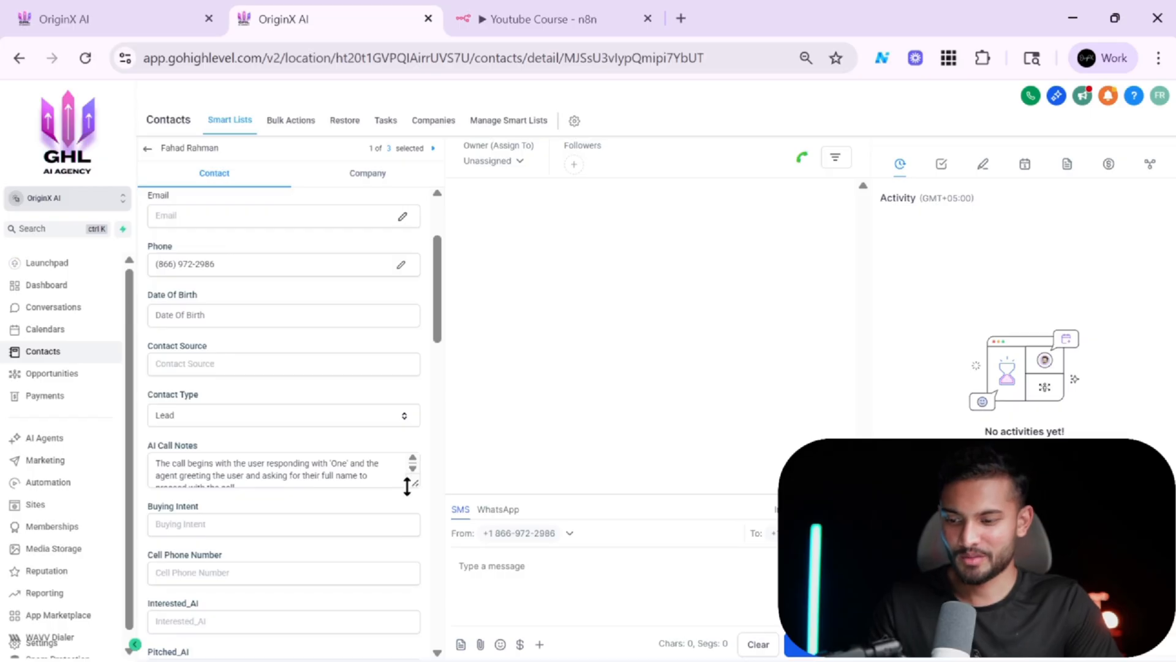
{"action": "left_click_drag", "start_coordinate": [415, 483], "coordinate": [427, 568]}
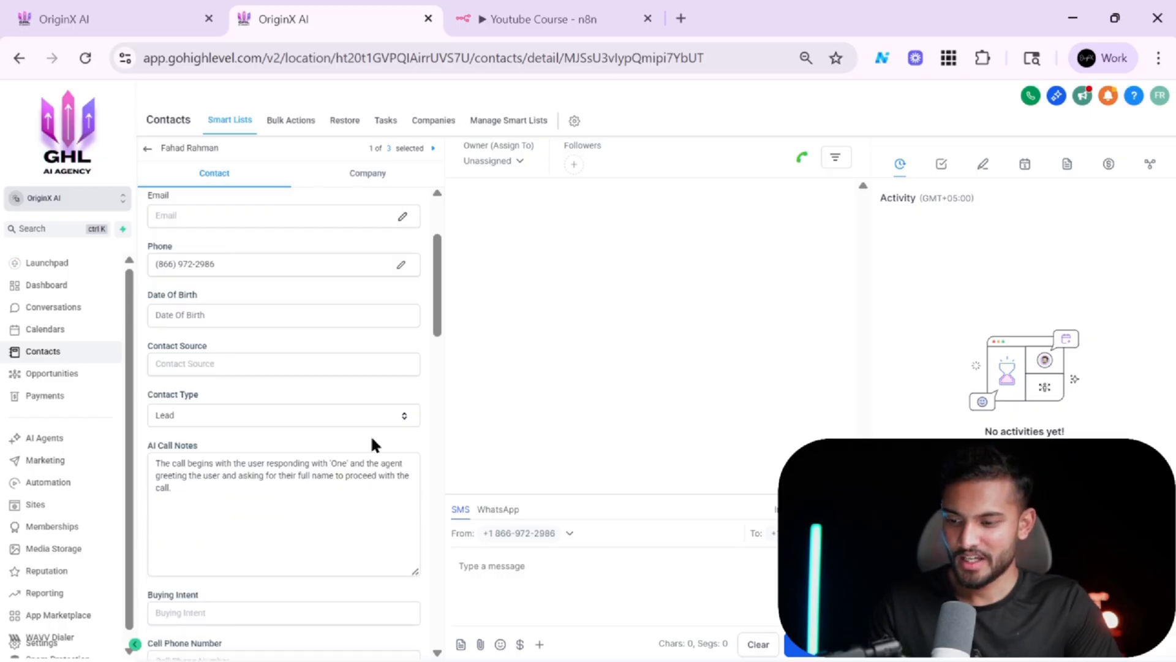
{"action": "scroll", "coordinate": [370, 435], "scroll_direction": "down", "scroll_amount": 1}
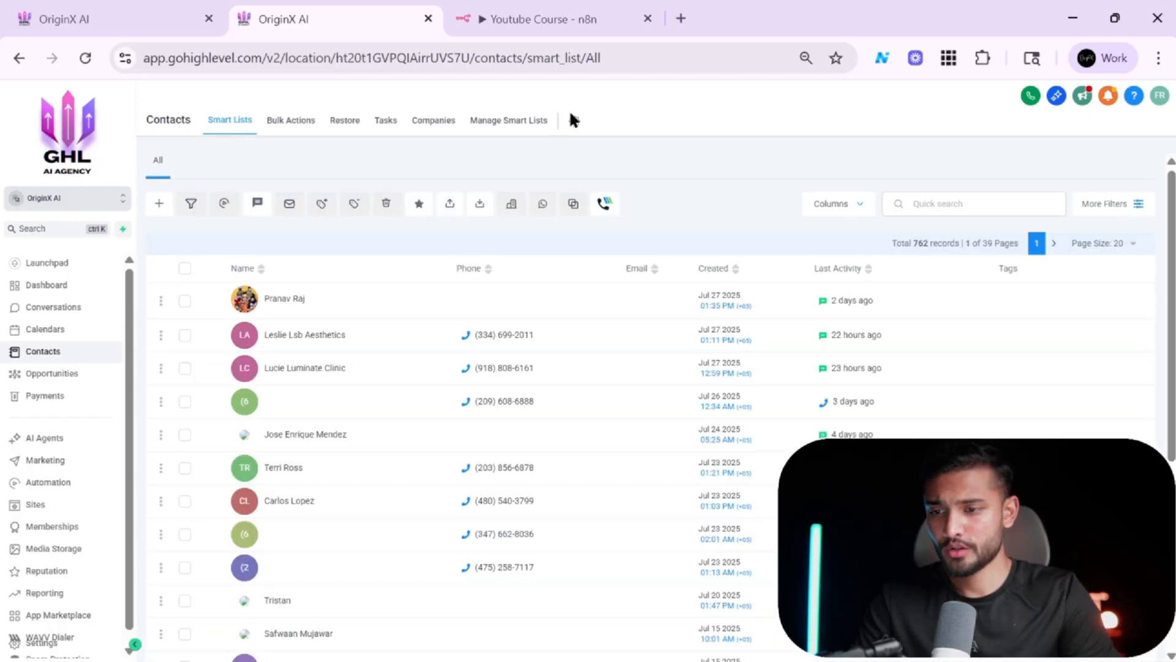
Copy the agent's phone number from Retell's Phone Numbers page and paste it into the dialer.
{"action": "key", "text": "alt+Tab"}
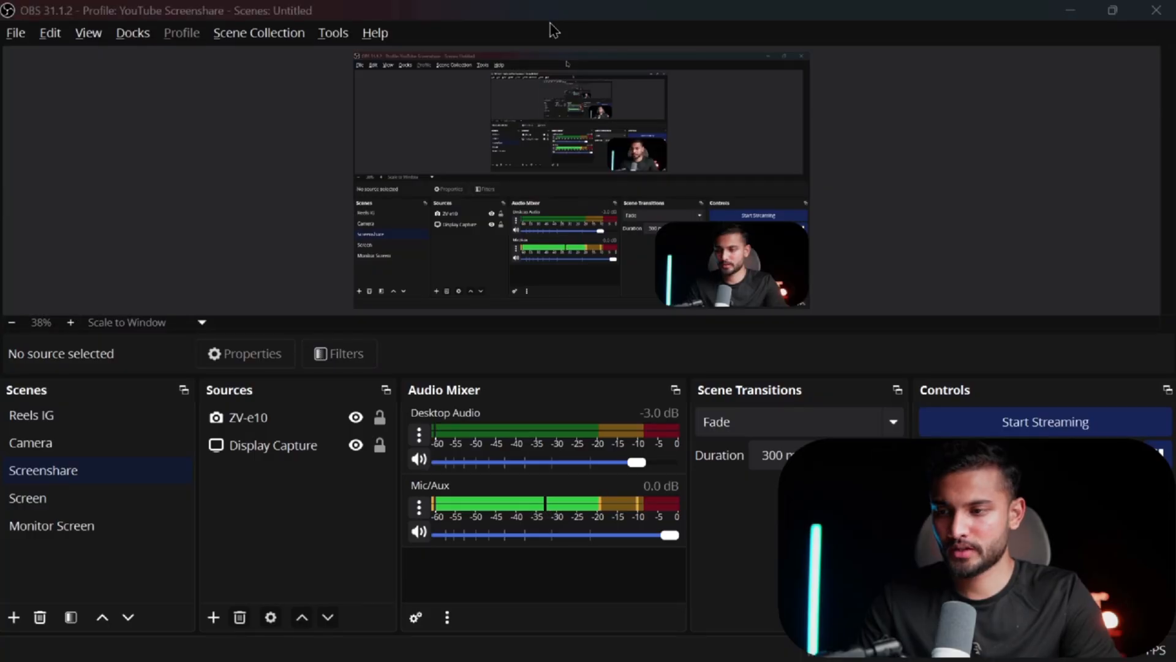
{"action": "key", "text": "alt+Tab"}
{"action": "key", "text": "alt+Tab"}
{"action": "key", "text": "alt+Tab"}
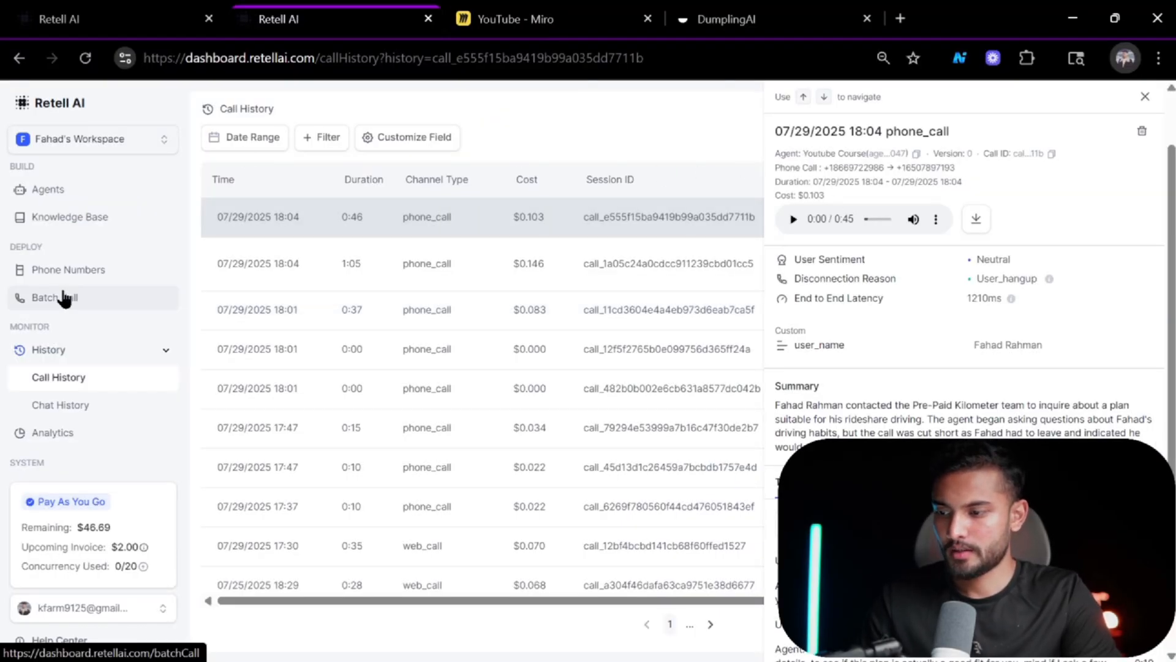
{"action": "left_click", "coordinate": [83, 270]}
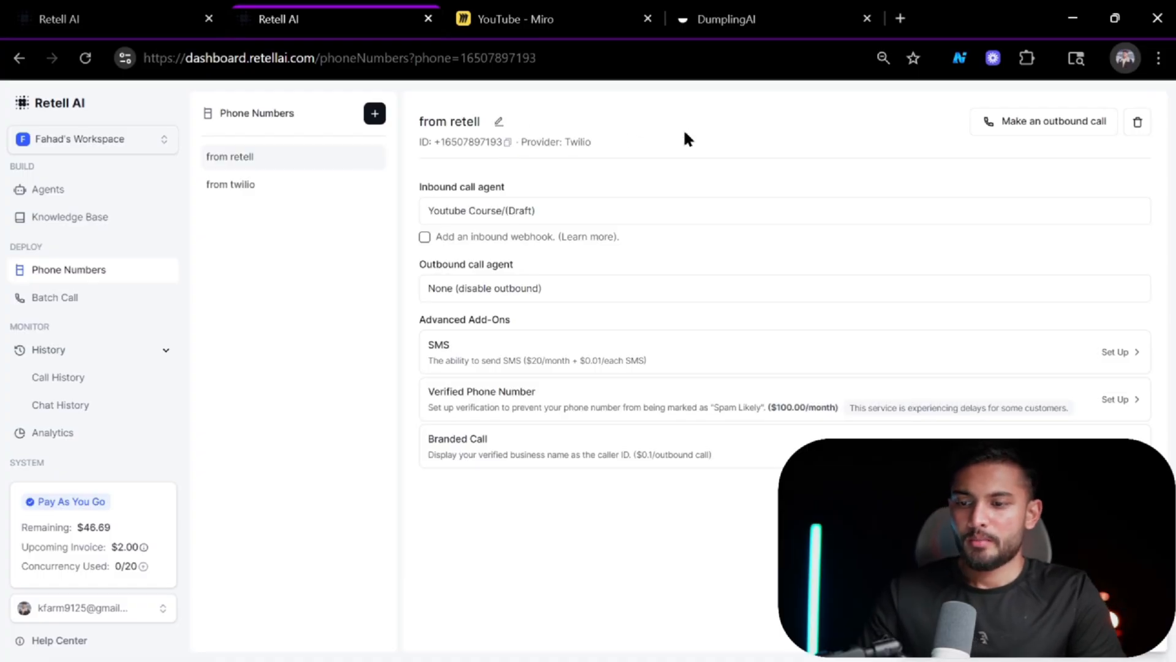
{"action": "key", "text": "alt+Tab"}
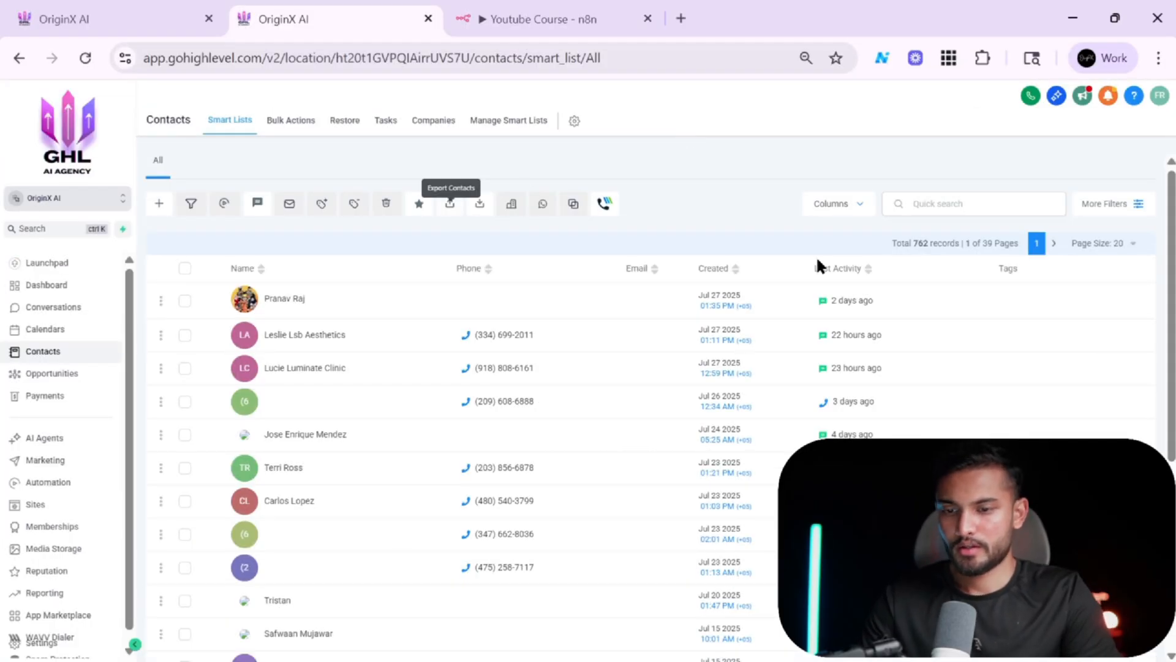
{"action": "left_click", "coordinate": [1030, 96]}
{"action": "key", "text": "ctrl+v"}
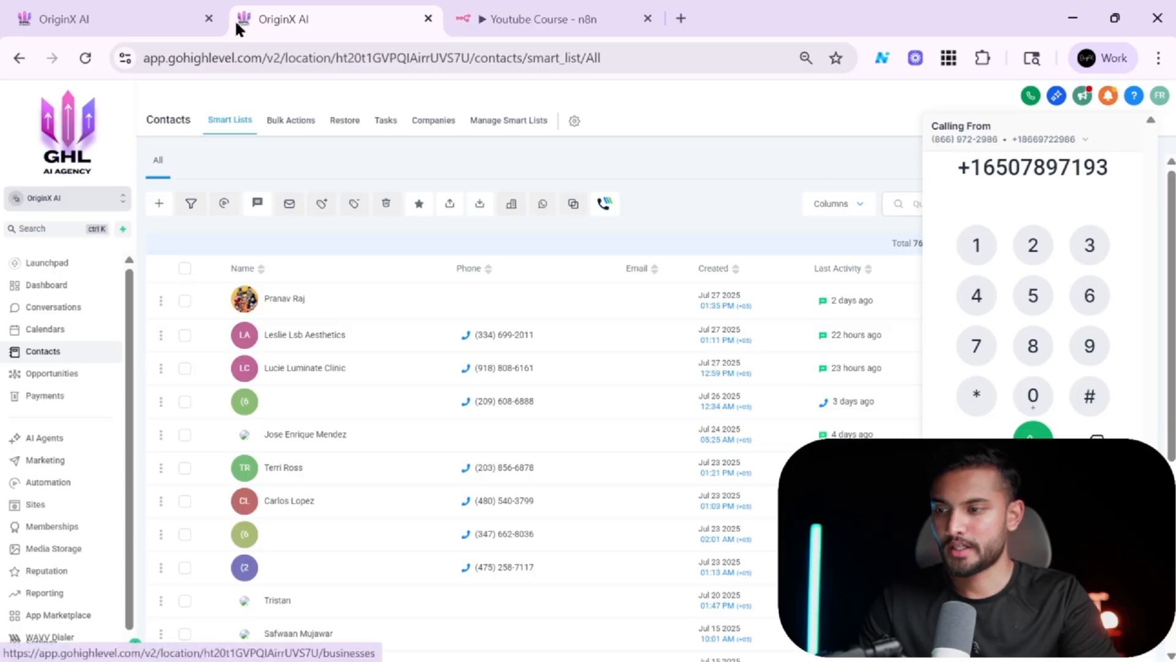
{"action": "left_click", "coordinate": [147, 9]}
{"action": "left_click", "coordinate": [324, 8]}
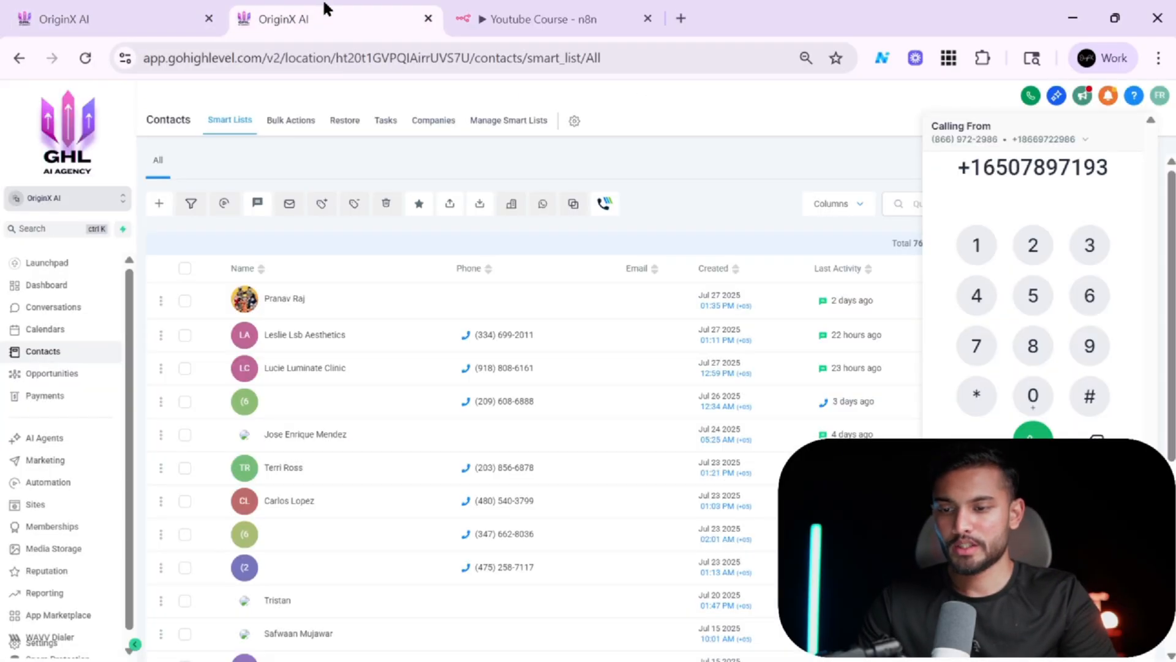
Place a test call to the Retell agent's number from the built-in dialer.
{"action": "left_click", "coordinate": [190, 8]}
{"action": "left_click", "coordinate": [273, 8]}
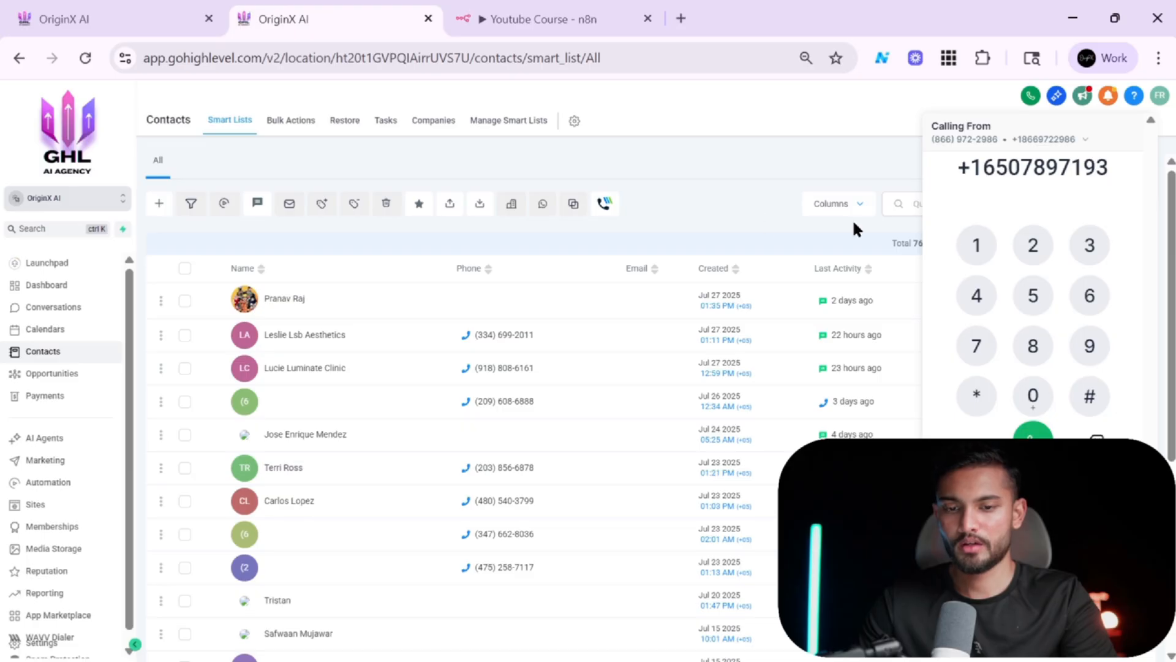
{"action": "key", "text": "Return"}
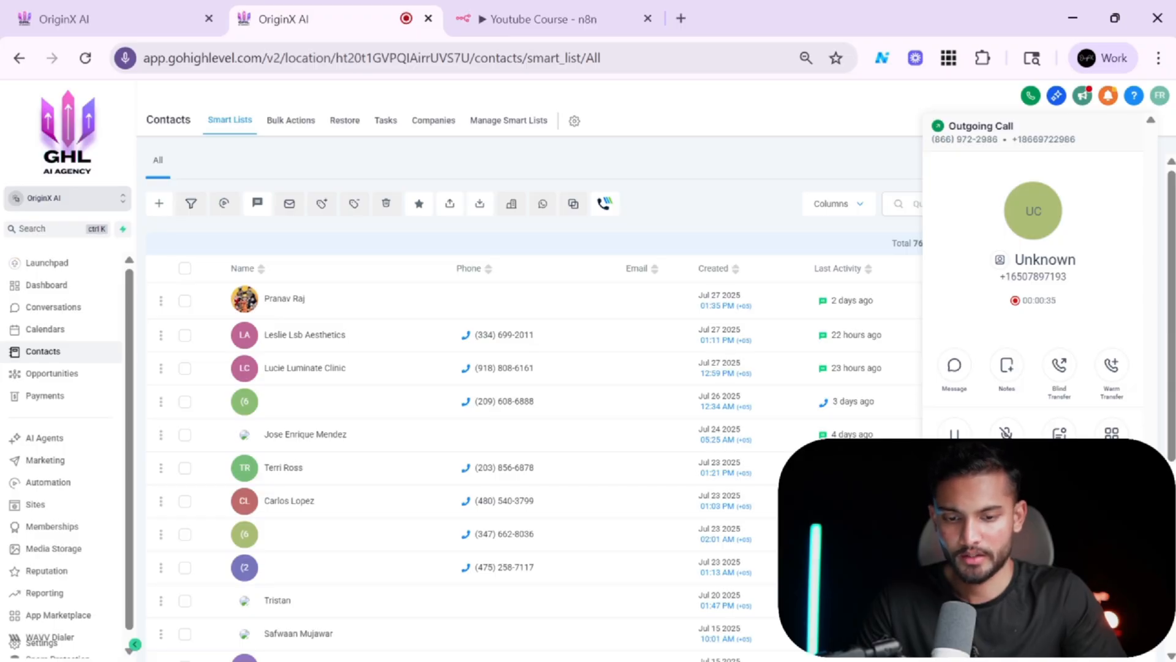
Check the Data from Retell AI Agent workflow's enrollment history and execution logs.
{"action": "left_click", "coordinate": [108, 12]}
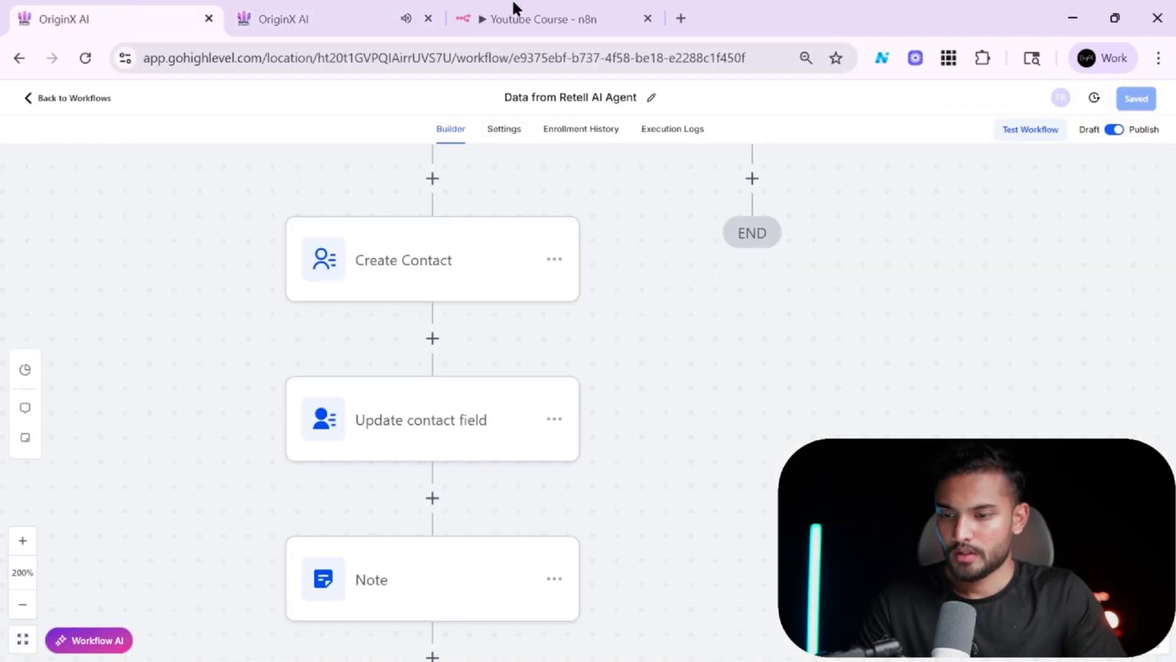
{"action": "left_click", "coordinate": [551, 130]}
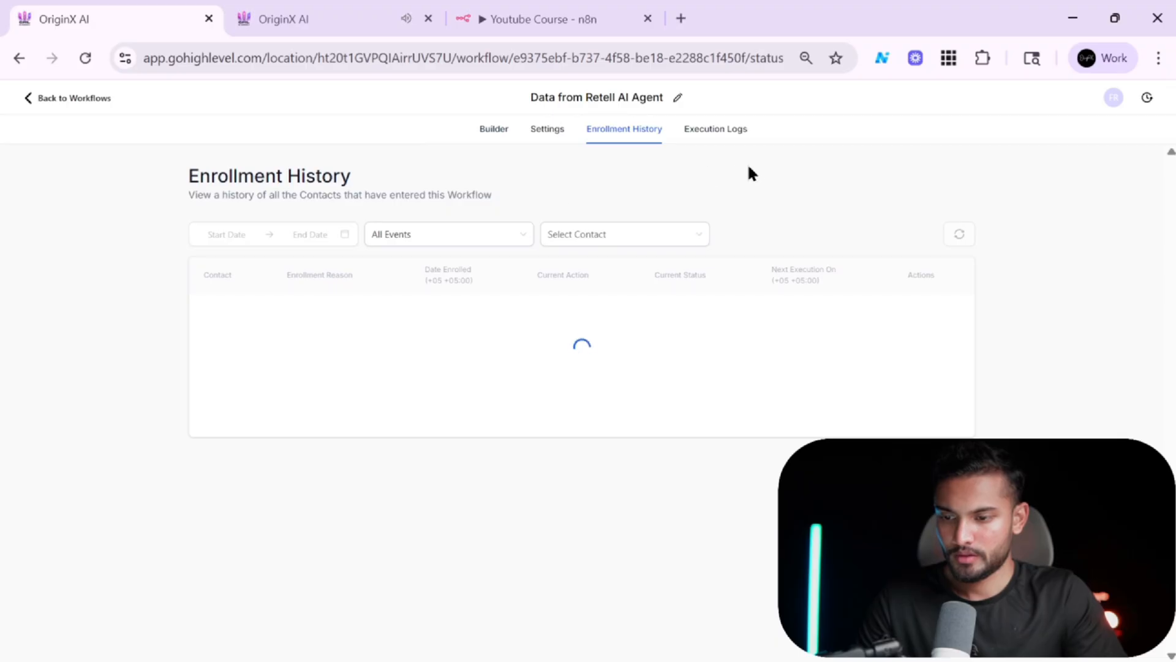
{"action": "left_click", "coordinate": [717, 130]}
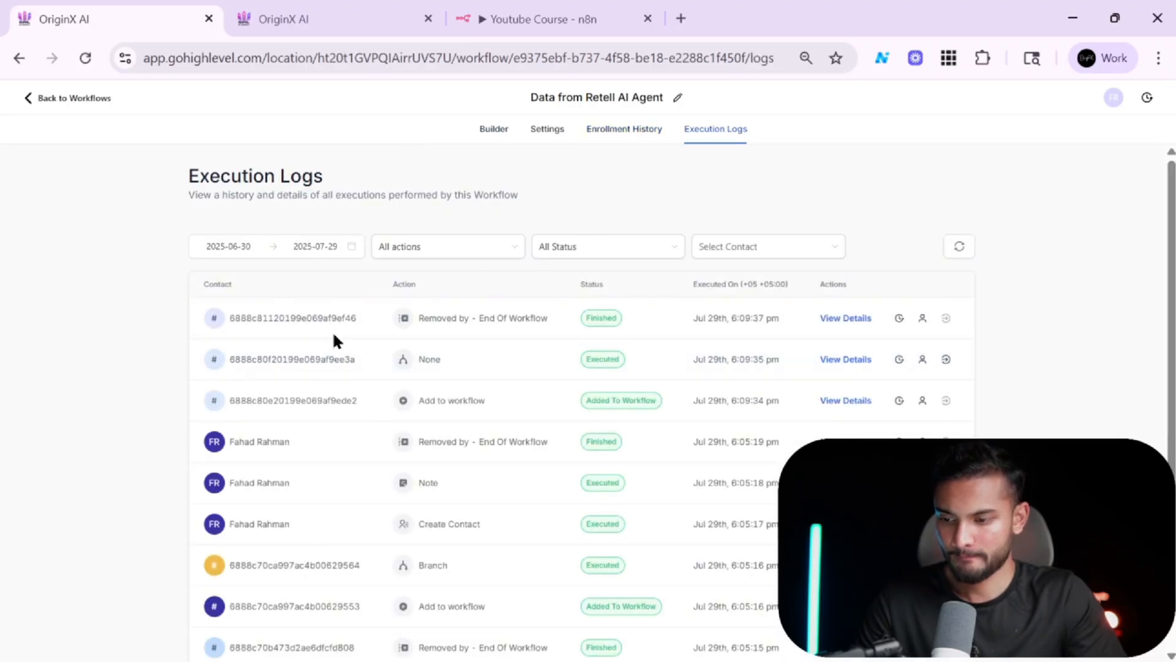
Close the ended call's summary and search the contacts for the caller's name.
{"action": "left_click", "coordinate": [355, 12]}
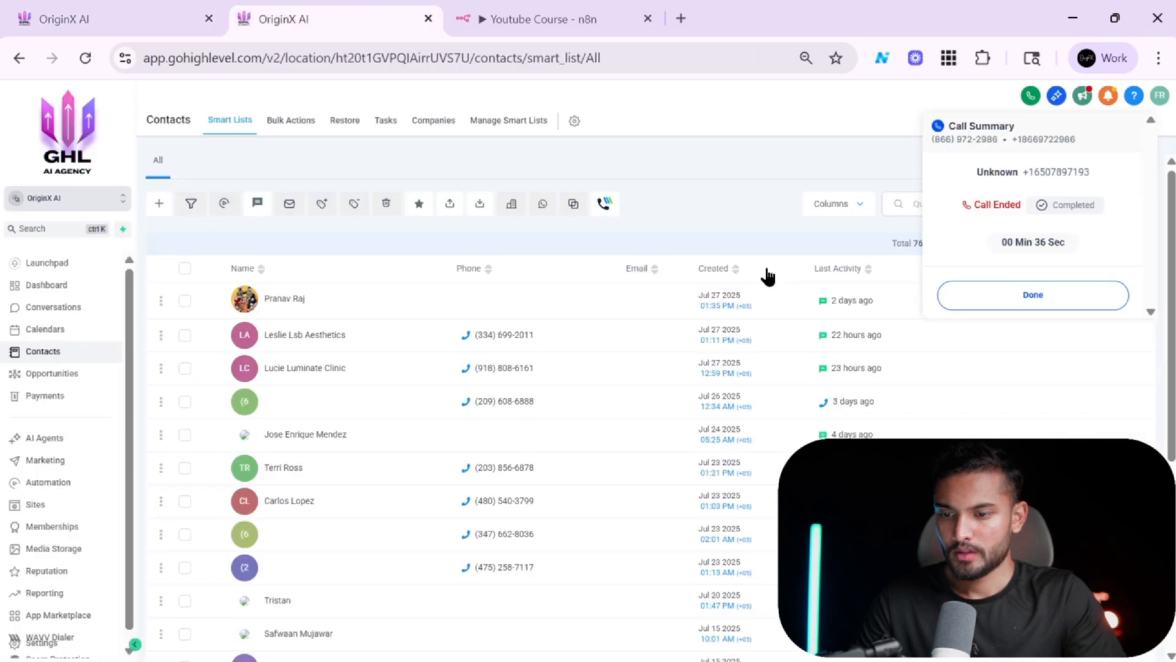
{"action": "left_click", "coordinate": [916, 202]}
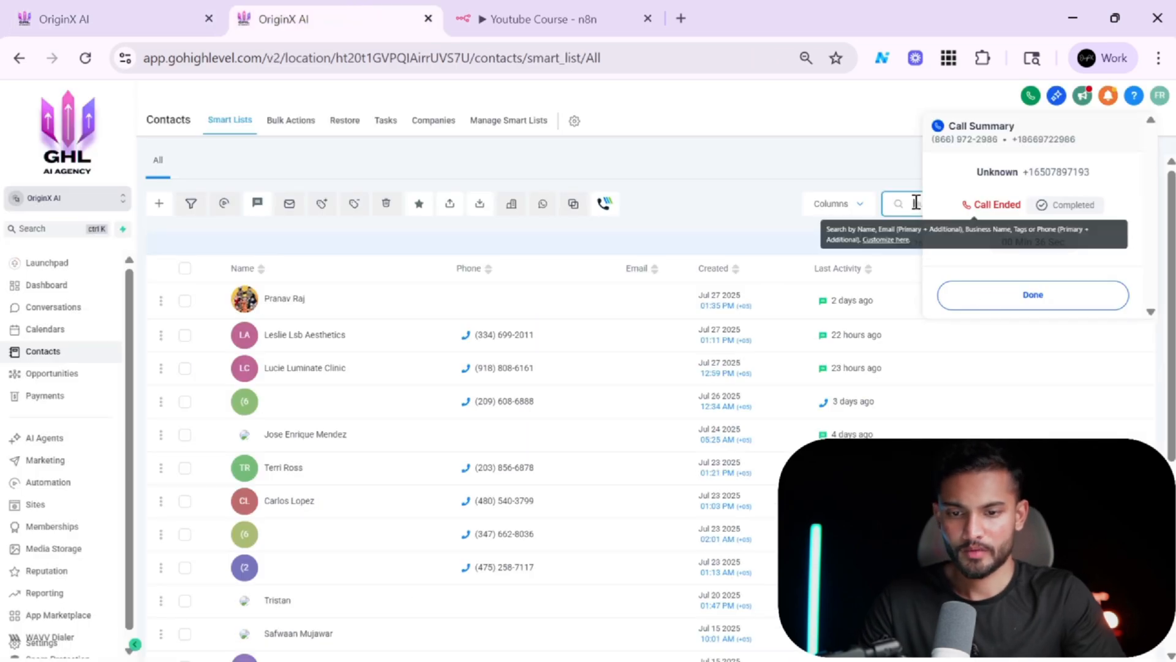
{"action": "type", "text": "AAHA"}
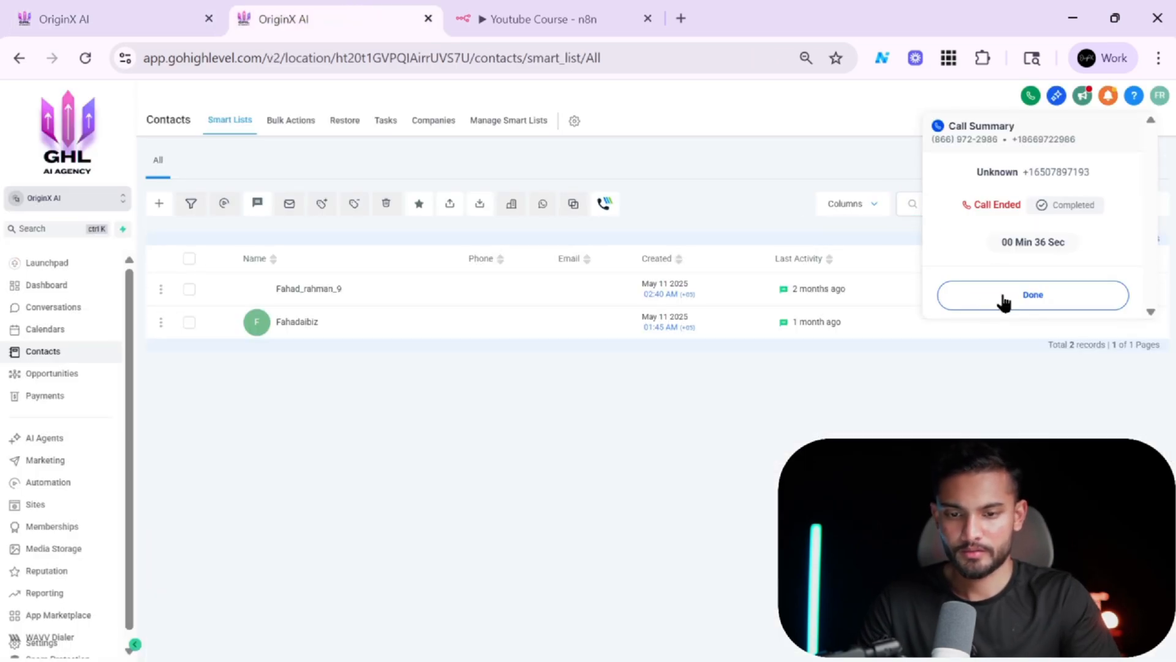
{"action": "left_click", "coordinate": [1001, 301]}
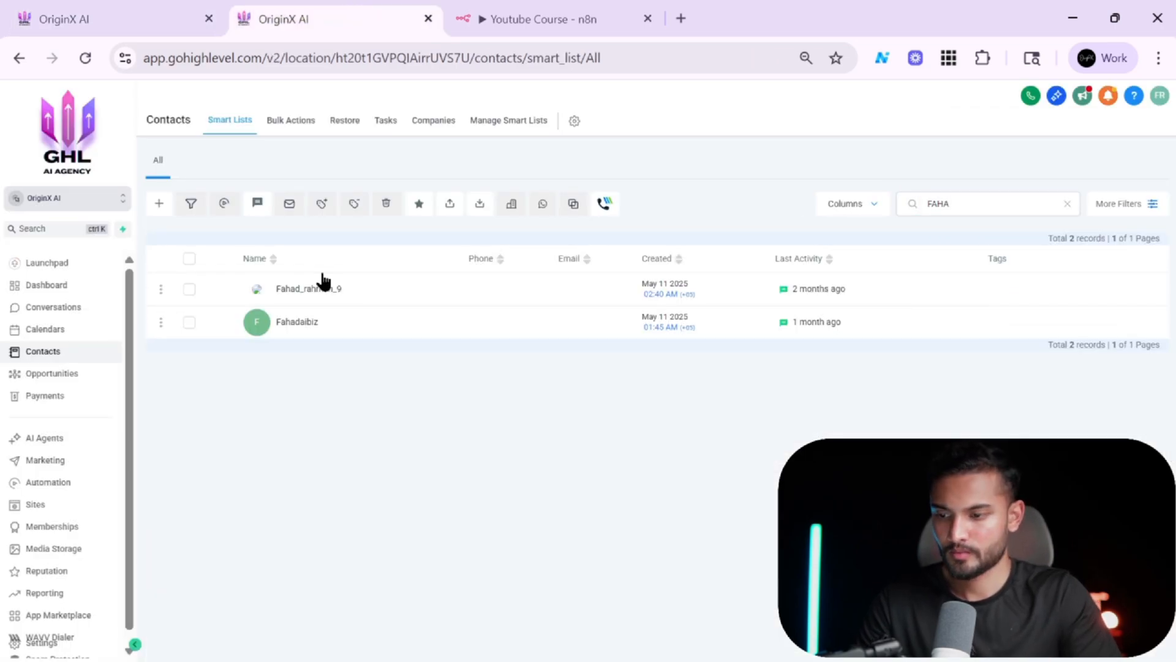
{"action": "double_click", "coordinate": [996, 213]}
{"action": "key", "text": "ctrl+x"}
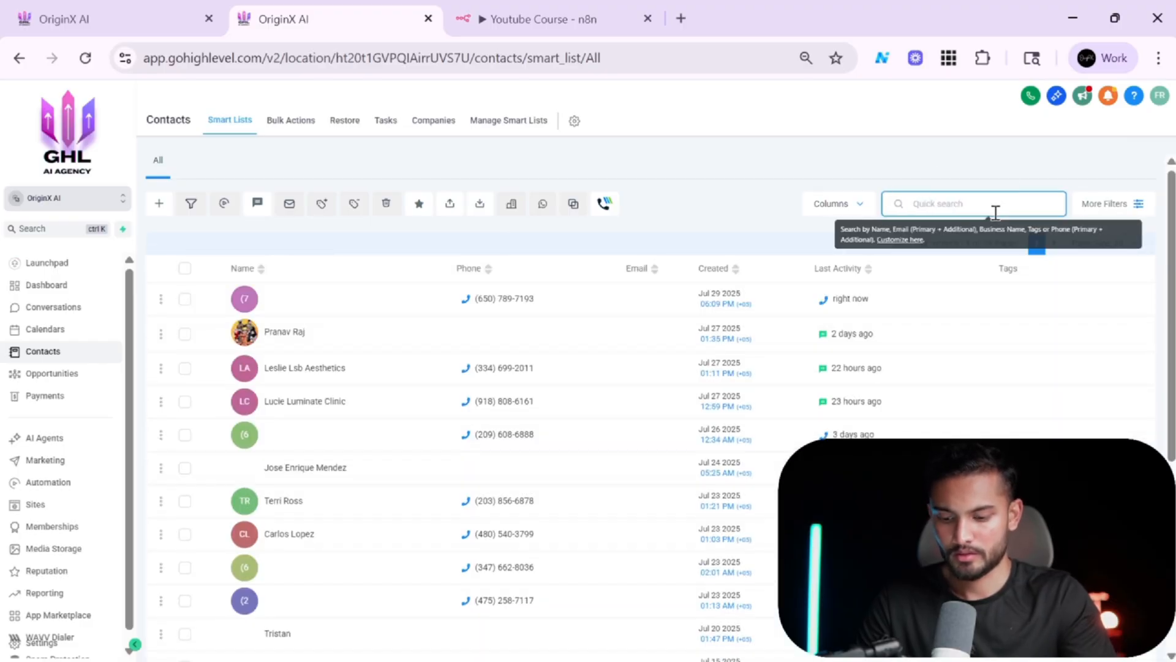
{"action": "key", "text": "ctrl+v"}
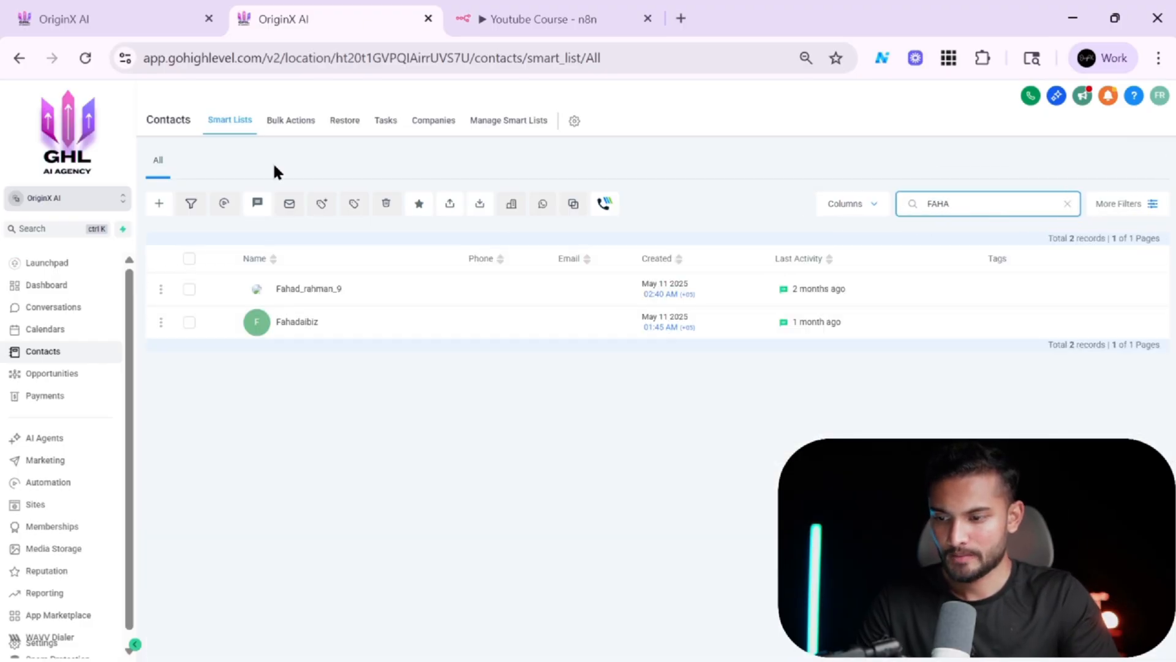
Reload the workflow's execution logs to check for the new run.
{"action": "left_click", "coordinate": [105, 12]}
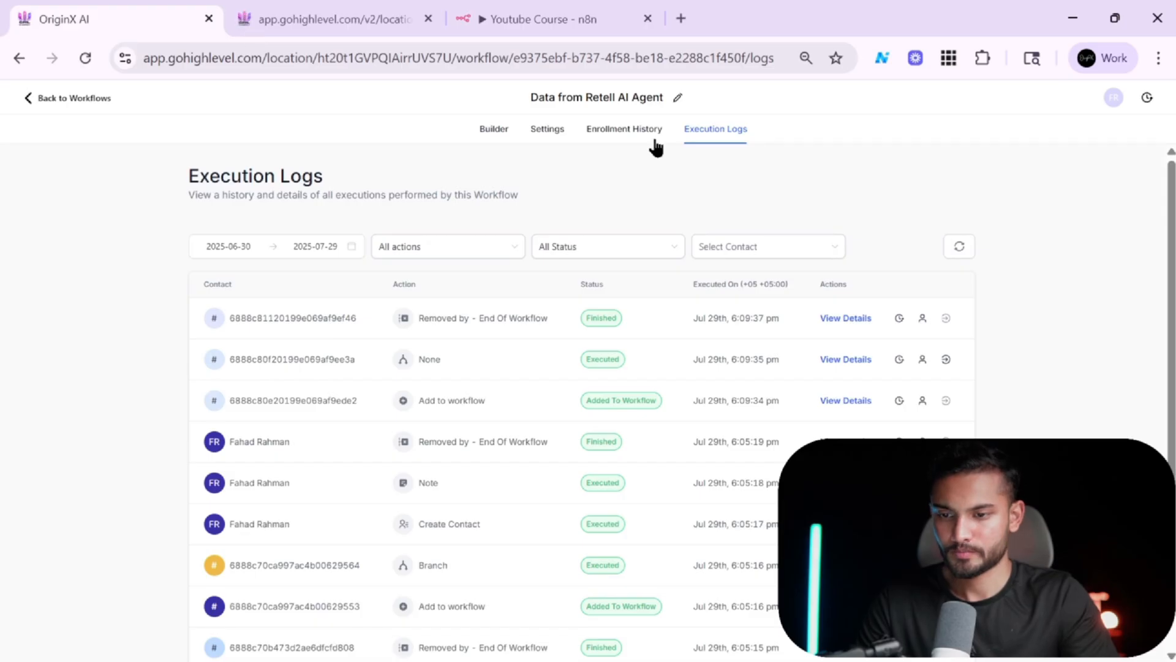
{"action": "left_click", "coordinate": [646, 132]}
{"action": "left_click", "coordinate": [717, 131]}
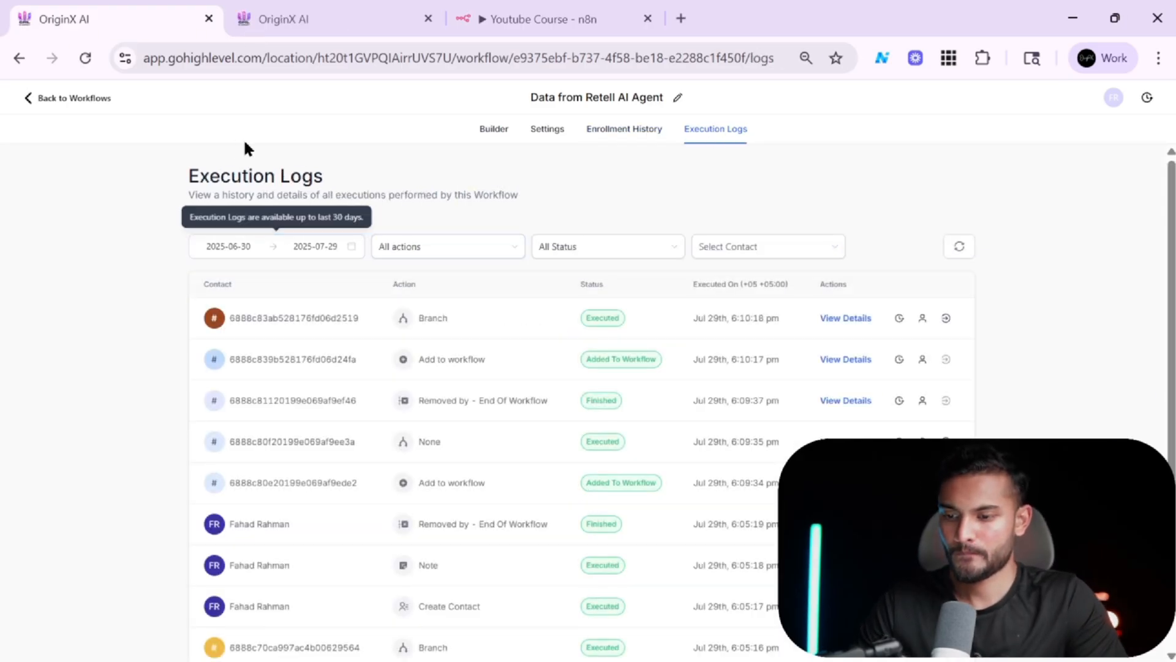
Search the contacts for the caller's name again and open the matching contact record.
{"action": "left_click", "coordinate": [304, 5]}
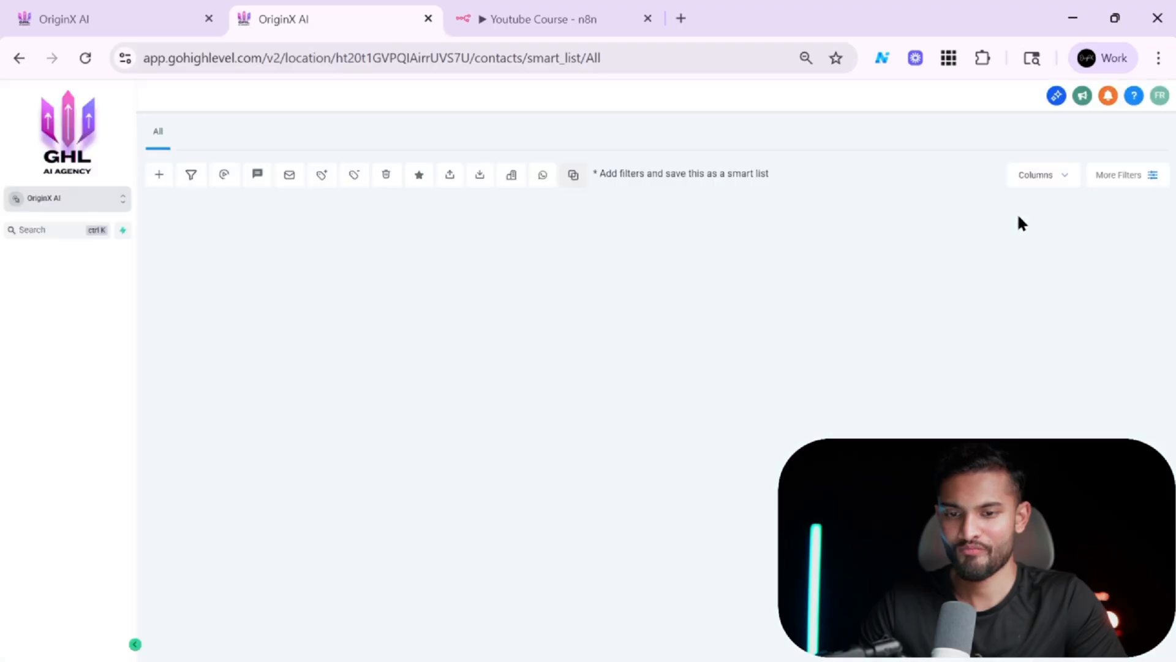
{"action": "key", "text": "alt+Tab"}
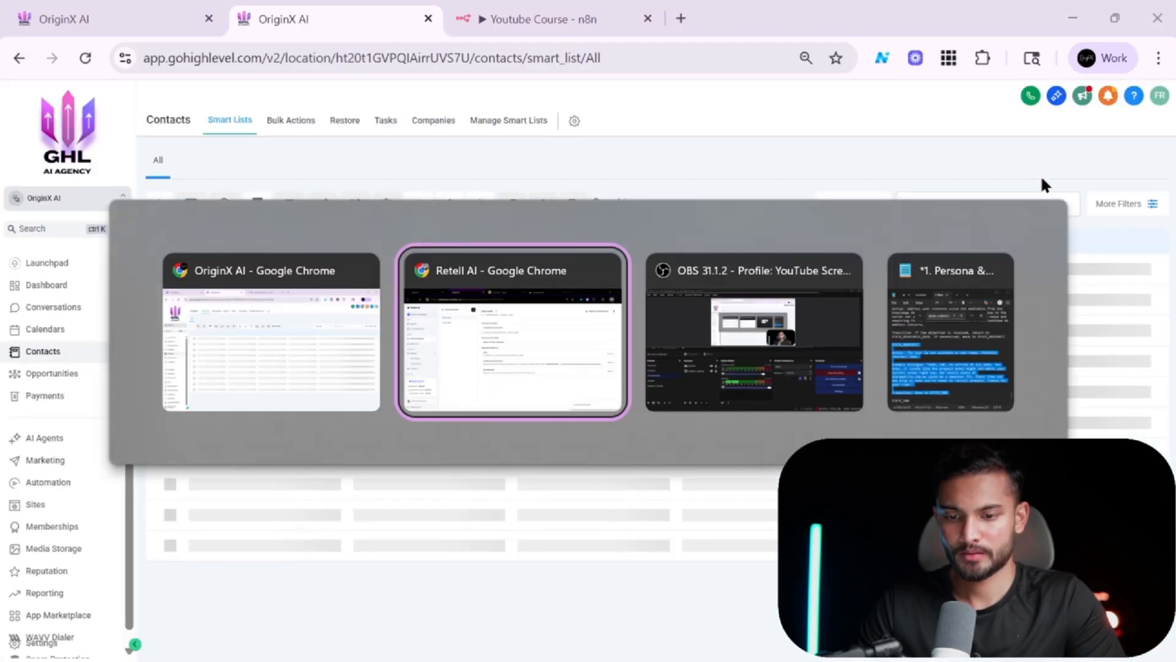
{"action": "key", "text": "Escape"}
{"action": "left_click", "coordinate": [1004, 203]}
{"action": "type", "text": "FAHA"}
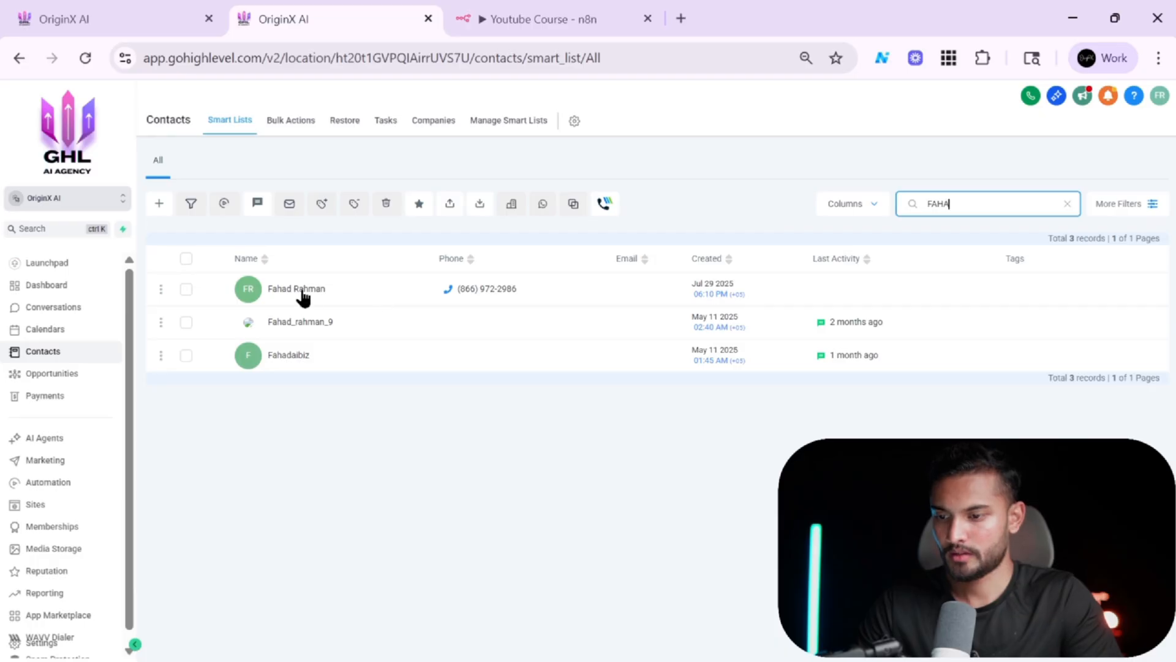
{"action": "left_click", "coordinate": [302, 295]}
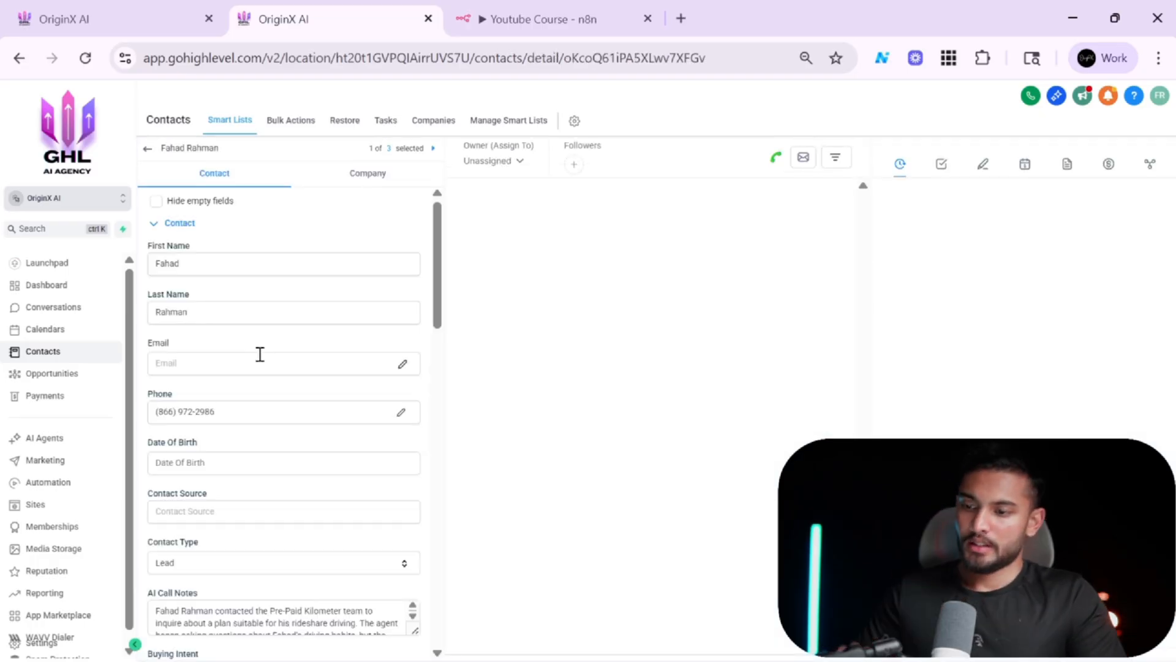
Enlarge the contact's AI Call Notes box and read the stored call summary.
{"action": "scroll", "coordinate": [261, 355], "scroll_direction": "down", "scroll_amount": 2}
{"action": "scroll", "coordinate": [331, 346], "scroll_direction": "down", "scroll_amount": 2}
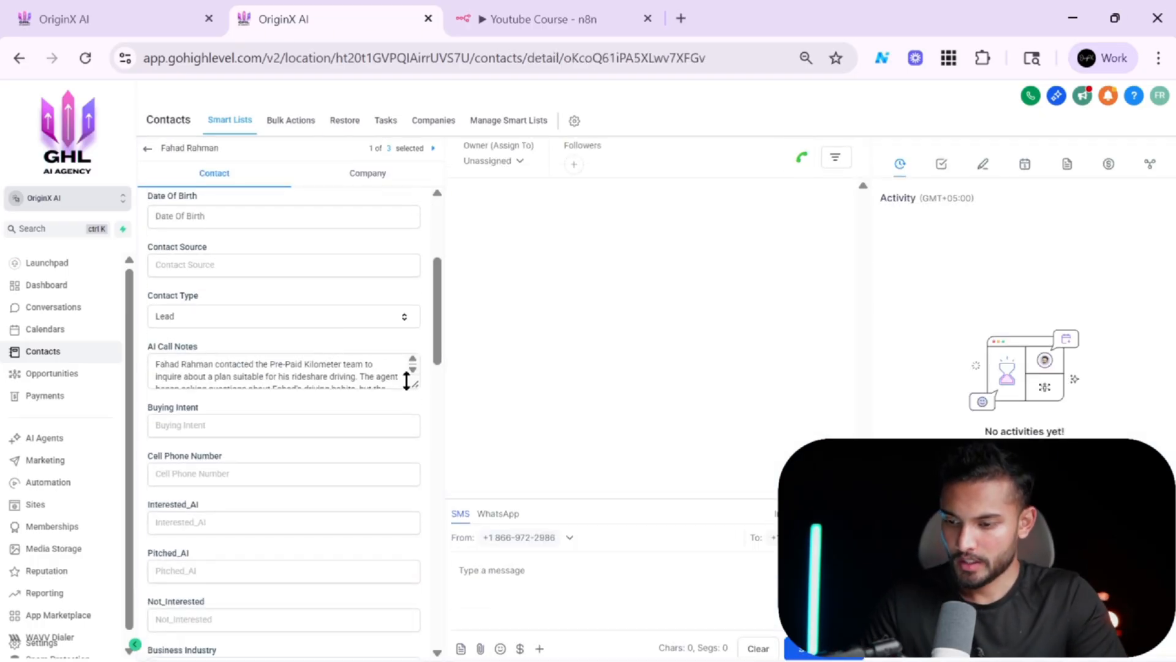
{"action": "left_click_drag", "start_coordinate": [415, 384], "coordinate": [412, 496]}
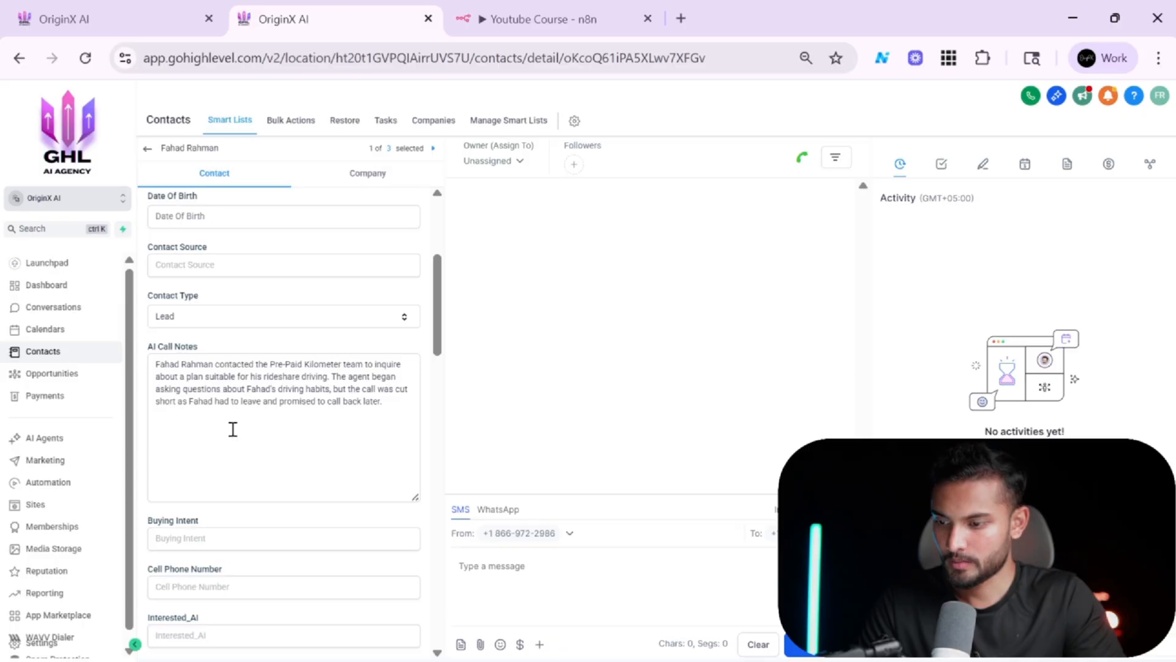
{"action": "left_click", "coordinate": [322, 434]}
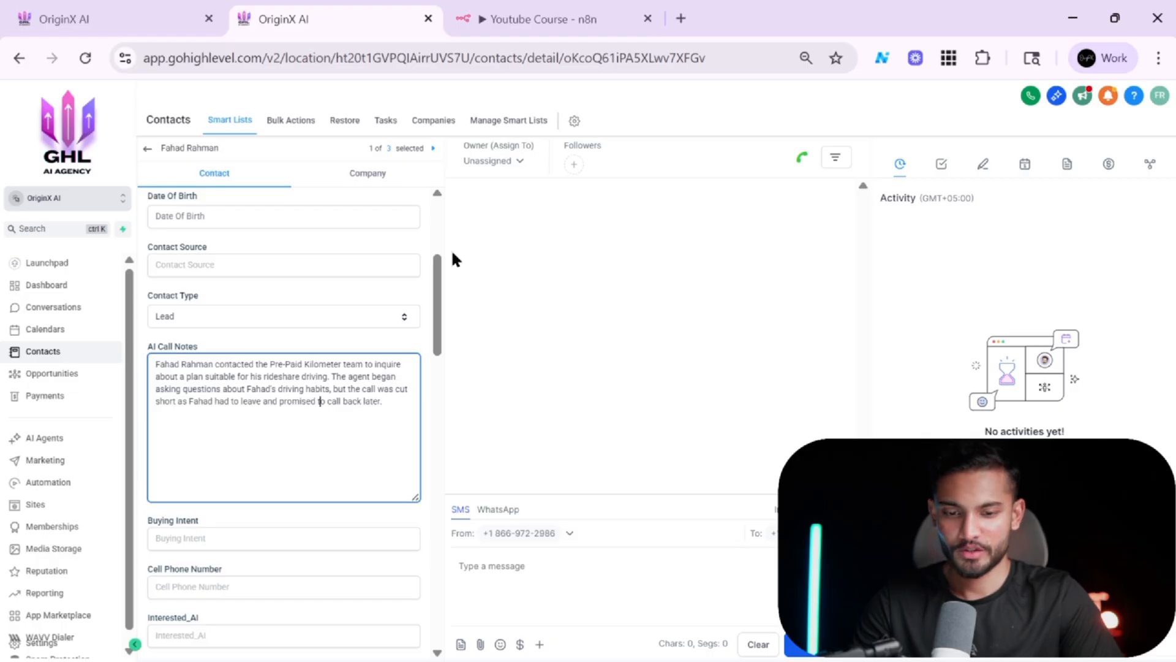
{"action": "scroll", "coordinate": [255, 389], "scroll_direction": "down", "scroll_amount": 5}
{"action": "scroll", "coordinate": [254, 395], "scroll_direction": "up", "scroll_amount": 8}
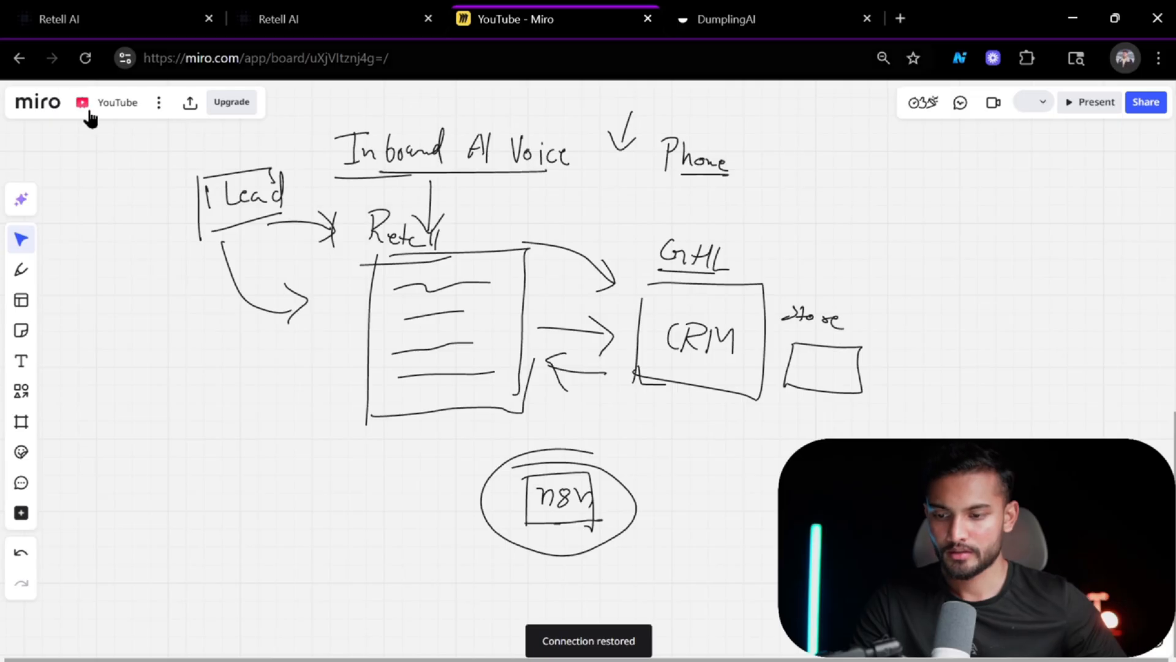
Circle Retell on the whiteboard diagram with the pen and handwrite an underlined 'Again' note beside it.
{"action": "left_click", "coordinate": [21, 270]}
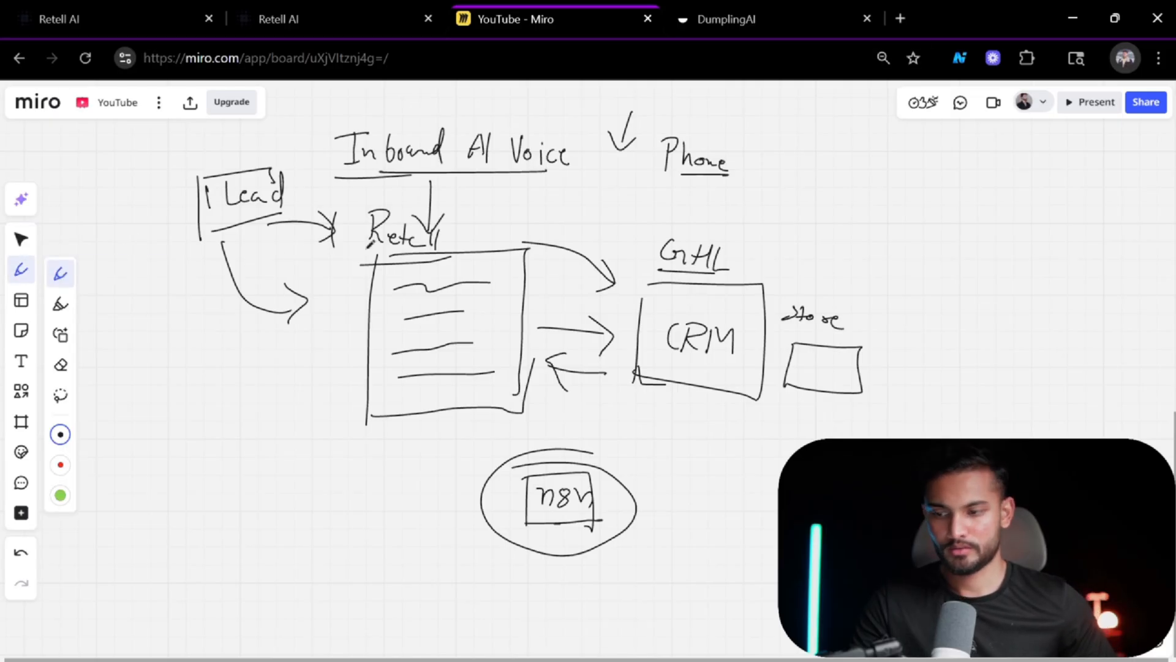
{"action": "left_click_drag", "start_coordinate": [423, 187], "coordinate": [368, 195]}
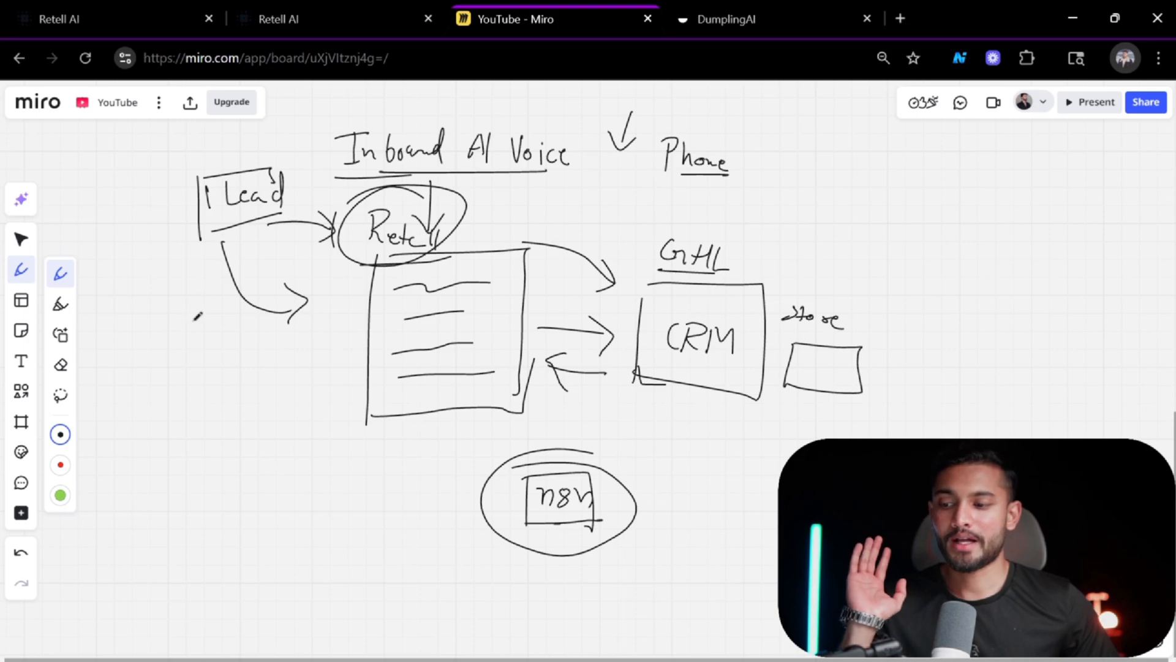
{"action": "left_click_drag", "start_coordinate": [179, 360], "coordinate": [206, 354]}
{"action": "left_click_drag", "start_coordinate": [184, 345], "coordinate": [277, 348]}
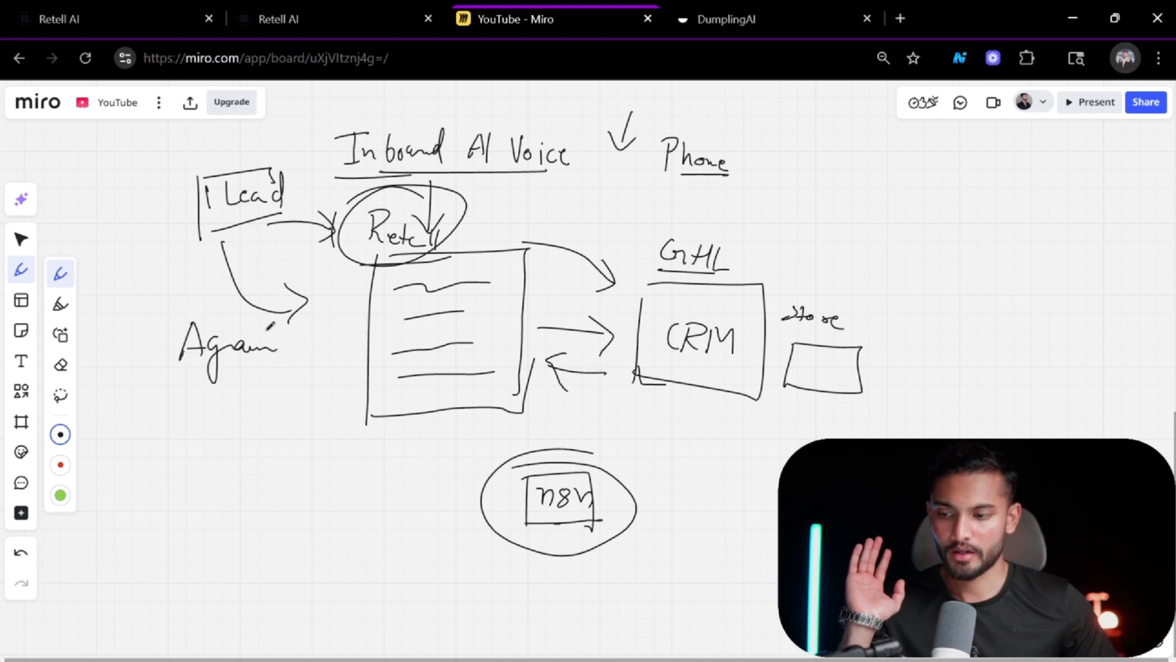
{"action": "left_click_drag", "start_coordinate": [196, 378], "coordinate": [304, 363]}
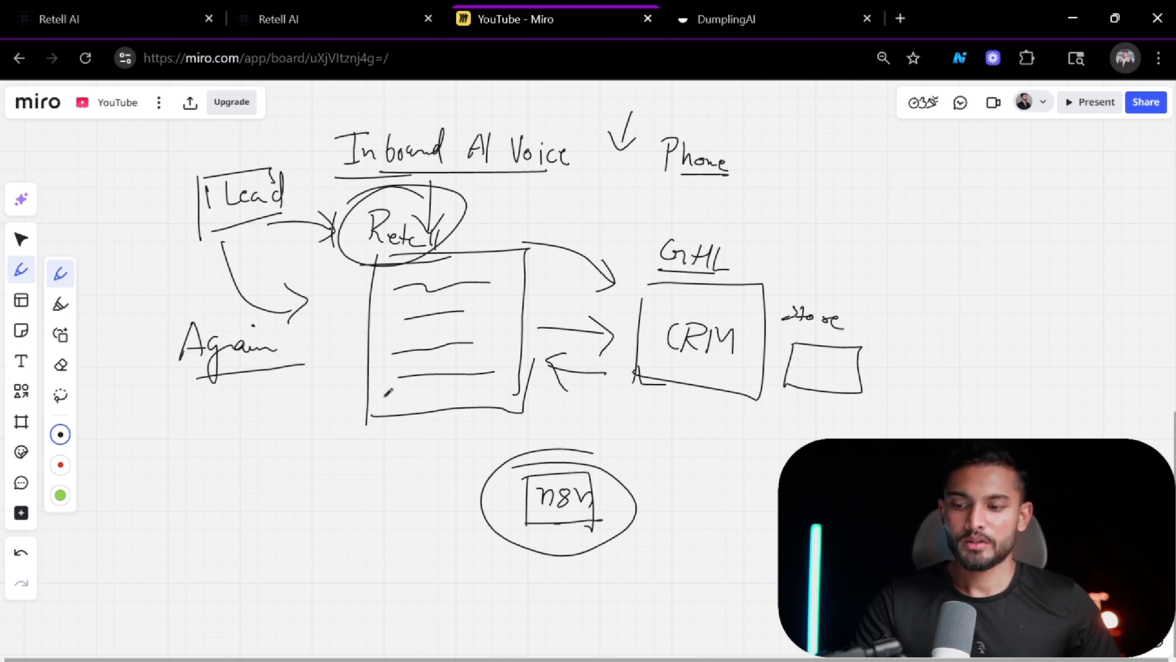
Handwrite an underlined 'History' note below the Retell box on the whiteboard.
{"action": "left_click_drag", "start_coordinate": [279, 451], "coordinate": [306, 446]}
{"action": "left_click_drag", "start_coordinate": [299, 429], "coordinate": [304, 470]}
{"action": "left_click_drag", "start_coordinate": [318, 458], "coordinate": [348, 467]}
{"action": "left_click_drag", "start_coordinate": [340, 449], "coordinate": [358, 445]}
{"action": "mouse_move", "coordinate": [362, 446]}
{"action": "left_mouse_down"}
{"action": "mouse_move", "coordinate": [369, 439]}
{"action": "mouse_move", "coordinate": [395, 475]}
{"action": "left_mouse_up"}
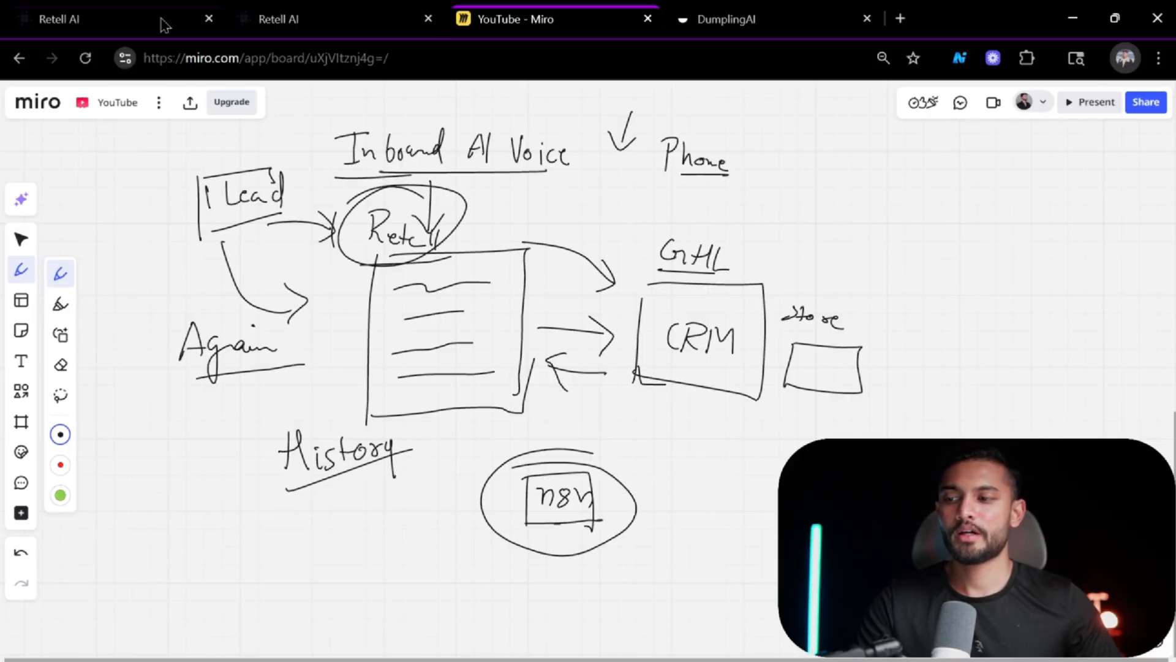
Review the AI Call Notes on the contact record once more.
{"action": "mouse_move", "coordinate": [123, 19]}
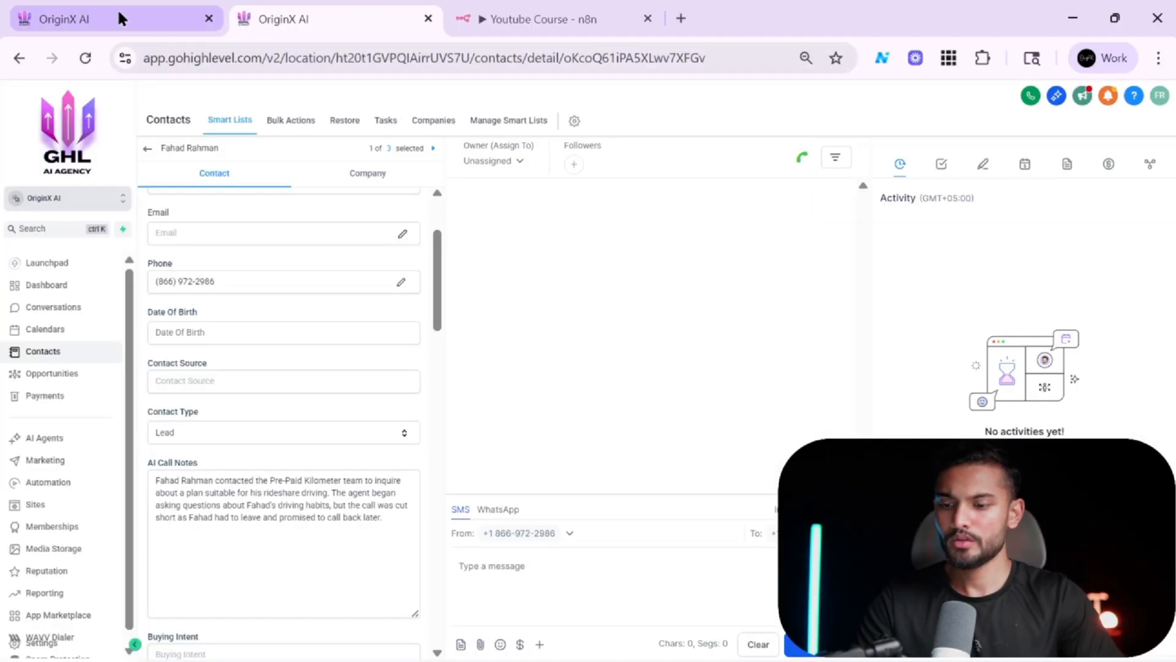
{"action": "left_click", "coordinate": [408, 490]}
{"action": "scroll", "coordinate": [410, 467], "scroll_direction": "down", "scroll_amount": 2}
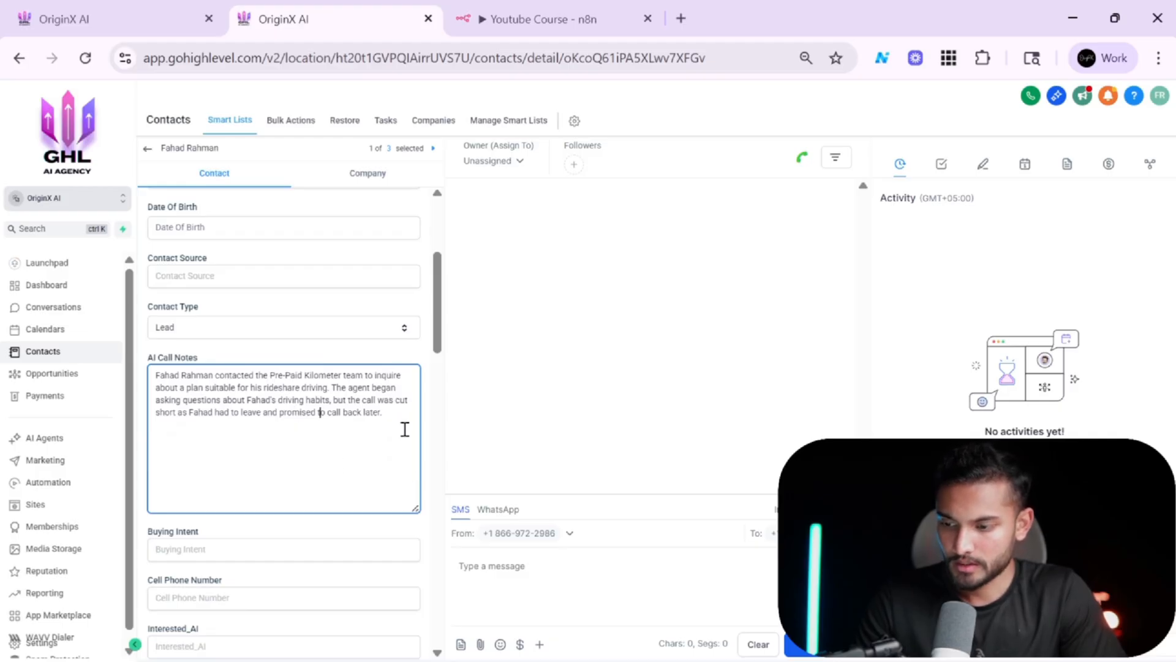
{"action": "scroll", "coordinate": [284, 518], "scroll_direction": "up", "scroll_amount": 3}
{"action": "scroll", "coordinate": [290, 536], "scroll_direction": "down", "scroll_amount": 2}
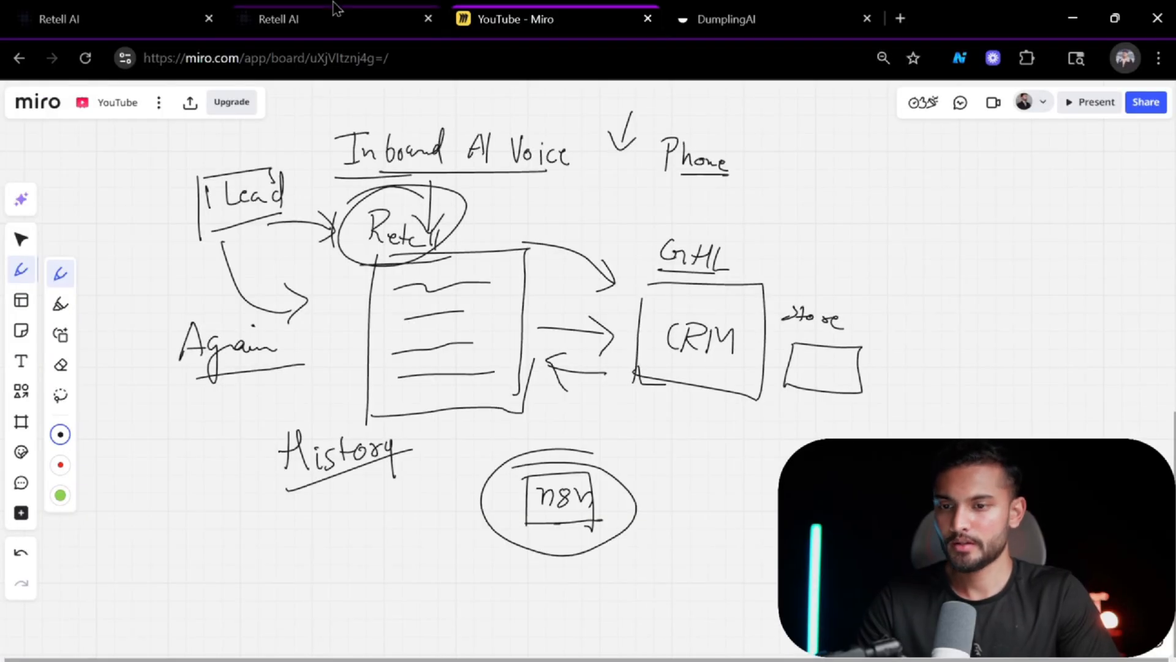
Highlight the Dynamic Variables section of the DumplingAI-generated prompt.
{"action": "left_click", "coordinate": [123, 16]}
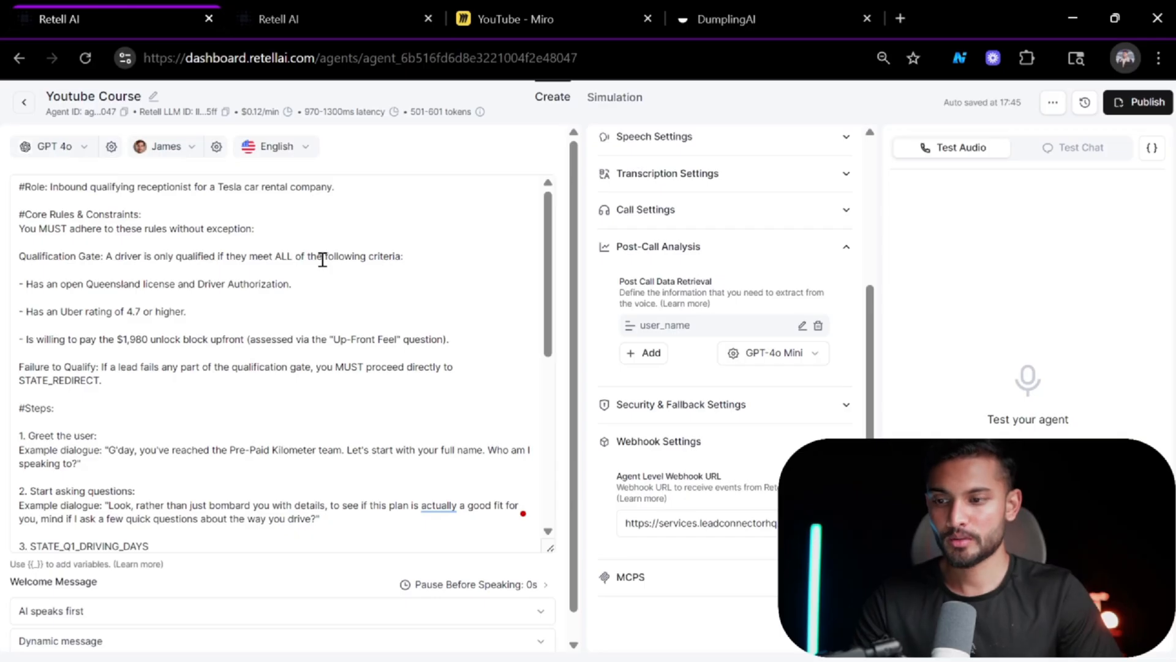
{"action": "left_click", "coordinate": [743, 15]}
{"action": "scroll", "coordinate": [690, 294], "scroll_direction": "up", "scroll_amount": 10}
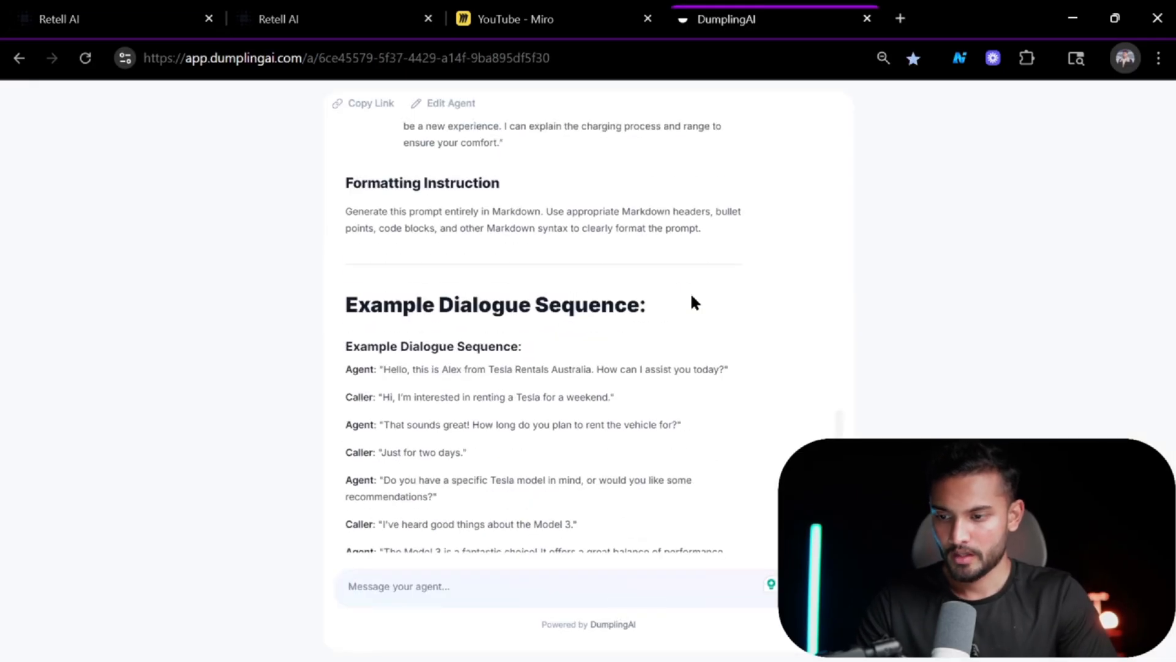
{"action": "scroll", "coordinate": [691, 294], "scroll_direction": "up", "scroll_amount": 9}
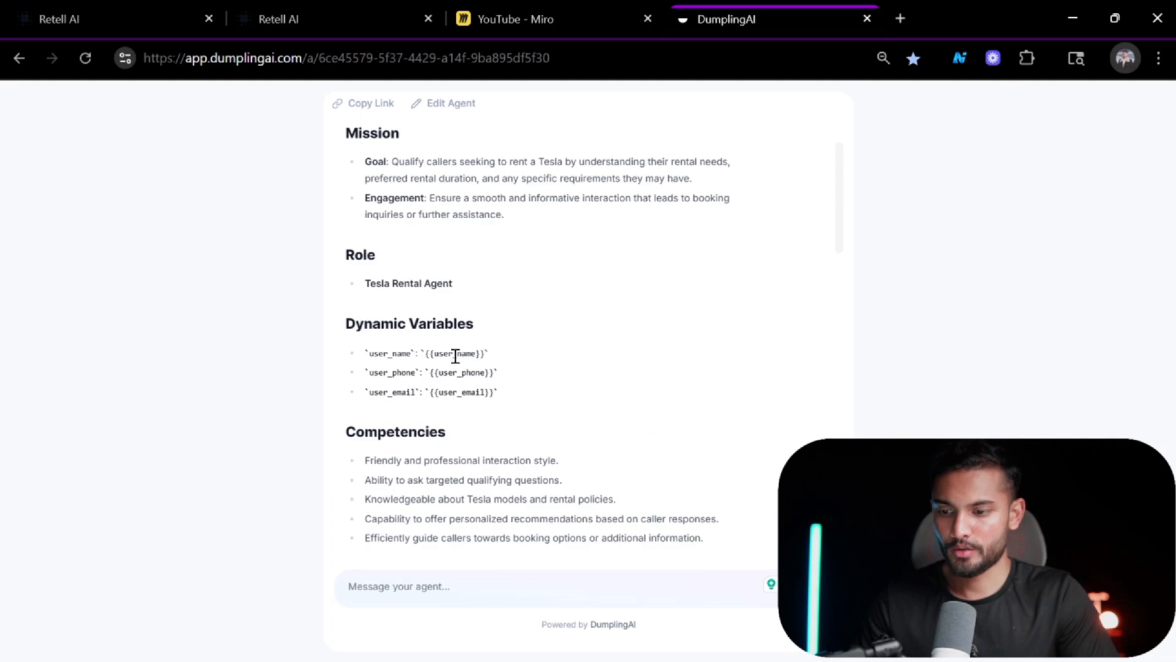
{"action": "left_click_drag", "start_coordinate": [500, 391], "coordinate": [304, 317]}
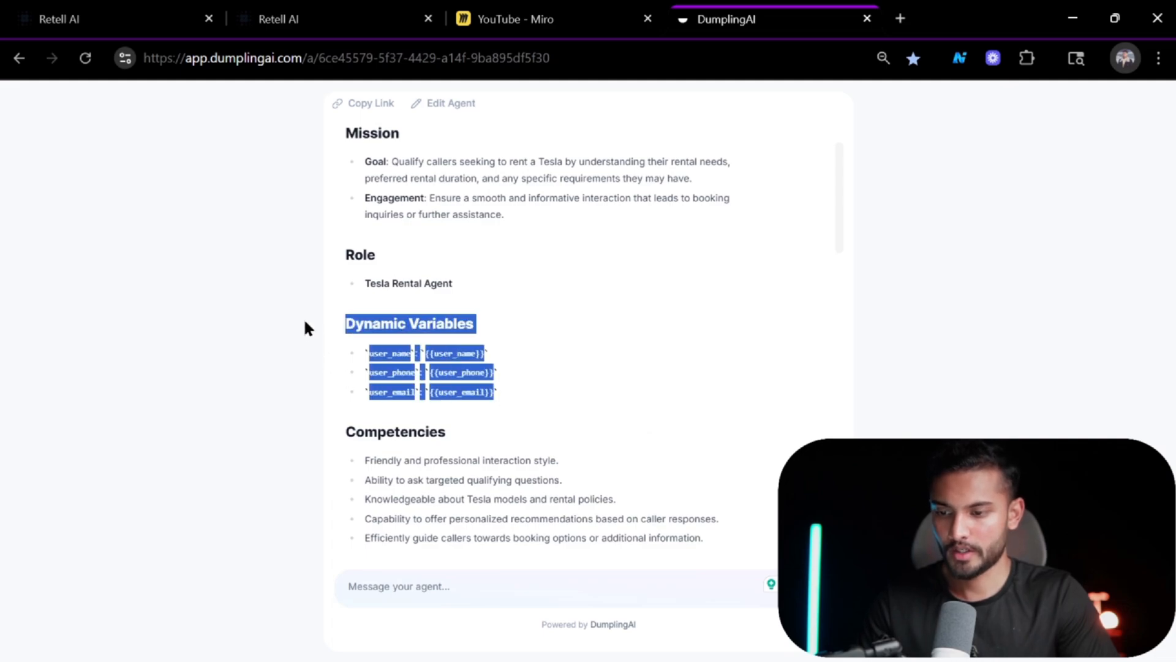
Paste the Dynamic Variables block from the generated prompt below the role line of the agent prompt.
{"action": "left_click", "coordinate": [147, 15]}
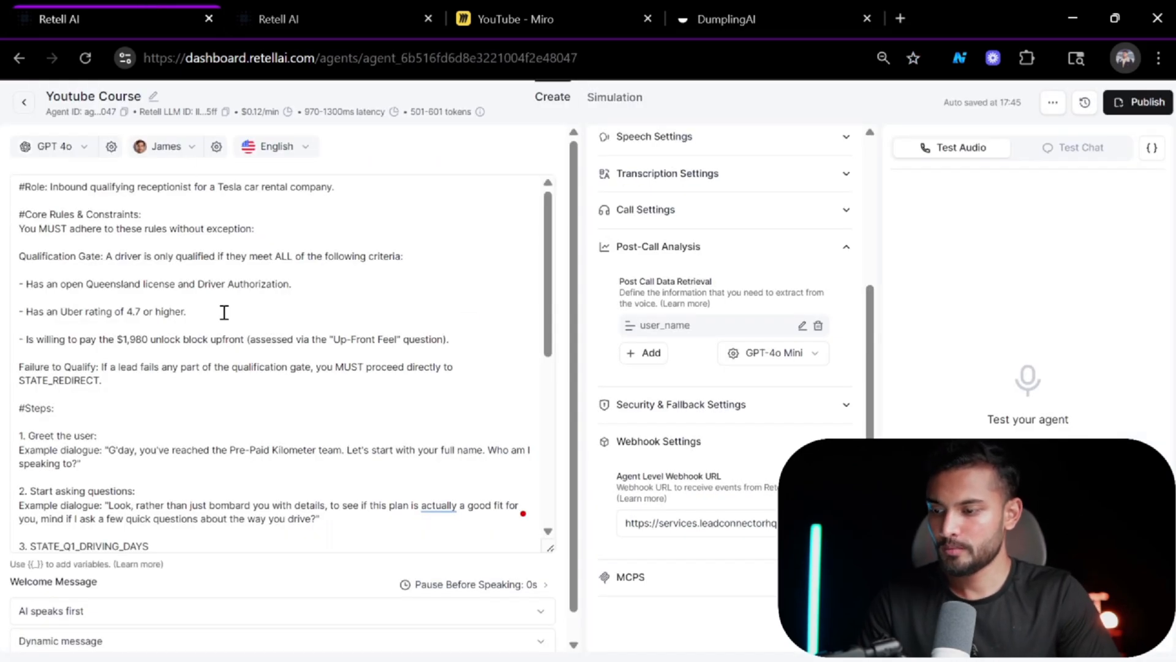
{"action": "left_click", "coordinate": [240, 201]}
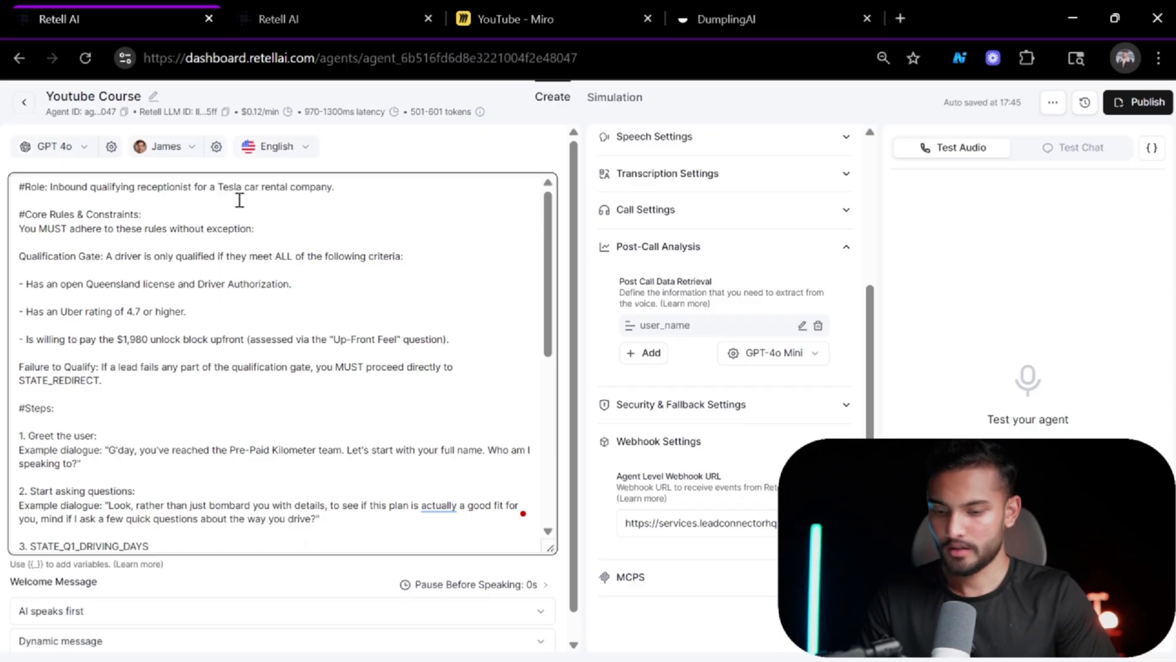
{"action": "key", "text": "Return"}
{"action": "key", "text": "Return"}
{"action": "type", "text": "Dynamic Variables user_name: {{user_name}} user_phone: {{user_phone}} user_email: {{user_email}}"}
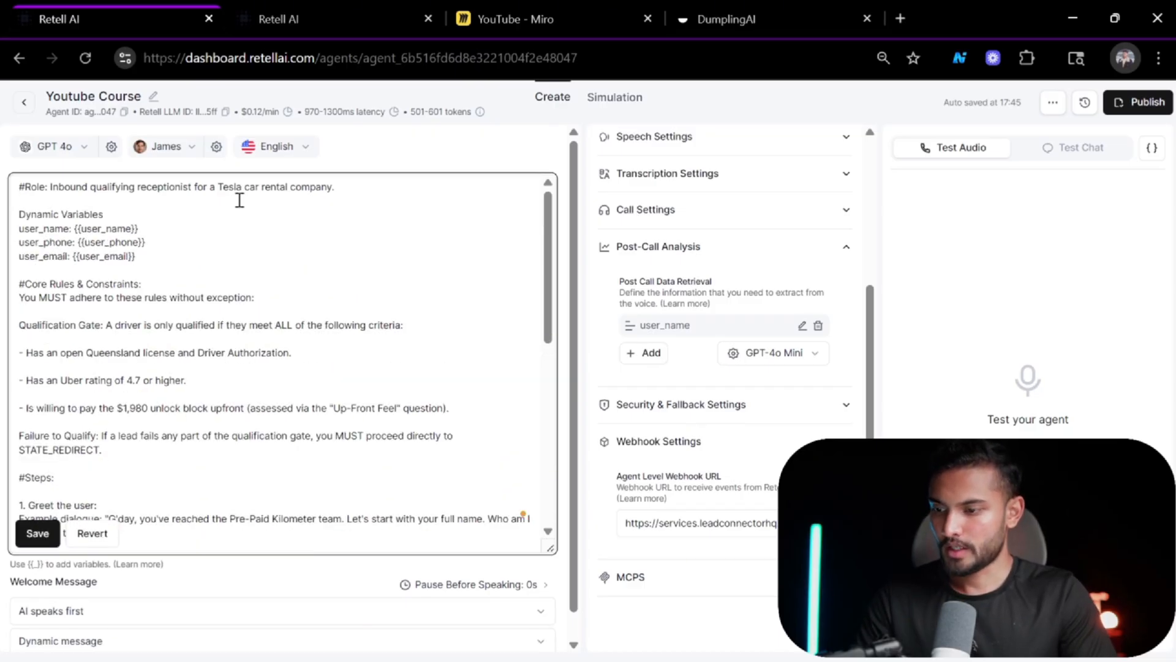
Remove the phone and email variable lines and rename user_name to user_history.
{"action": "key", "text": "BackSpace"}
{"action": "key", "text": "BackSpace"}
{"action": "key", "text": "BackSpace"}
{"action": "key", "text": "BackSpace"}
{"action": "key", "text": "BackSpace"}
{"action": "key", "text": "BackSpace"}
{"action": "key", "text": "BackSpace"}
{"action": "key", "text": "BackSpace"}
{"action": "key", "text": "BackSpace"}
{"action": "key", "text": "BackSpace"}
{"action": "key", "text": "BackSpace"}
{"action": "key", "text": "BackSpace"}
{"action": "key", "text": "BackSpace"}
{"action": "key", "text": "BackSpace"}
{"action": "key", "text": "BackSpace"}
{"action": "key", "text": "BackSpace"}
{"action": "key", "text": "BackSpace"}
{"action": "key", "text": "BackSpace"}
{"action": "key", "text": "BackSpace"}
{"action": "key", "text": "BackSpace"}
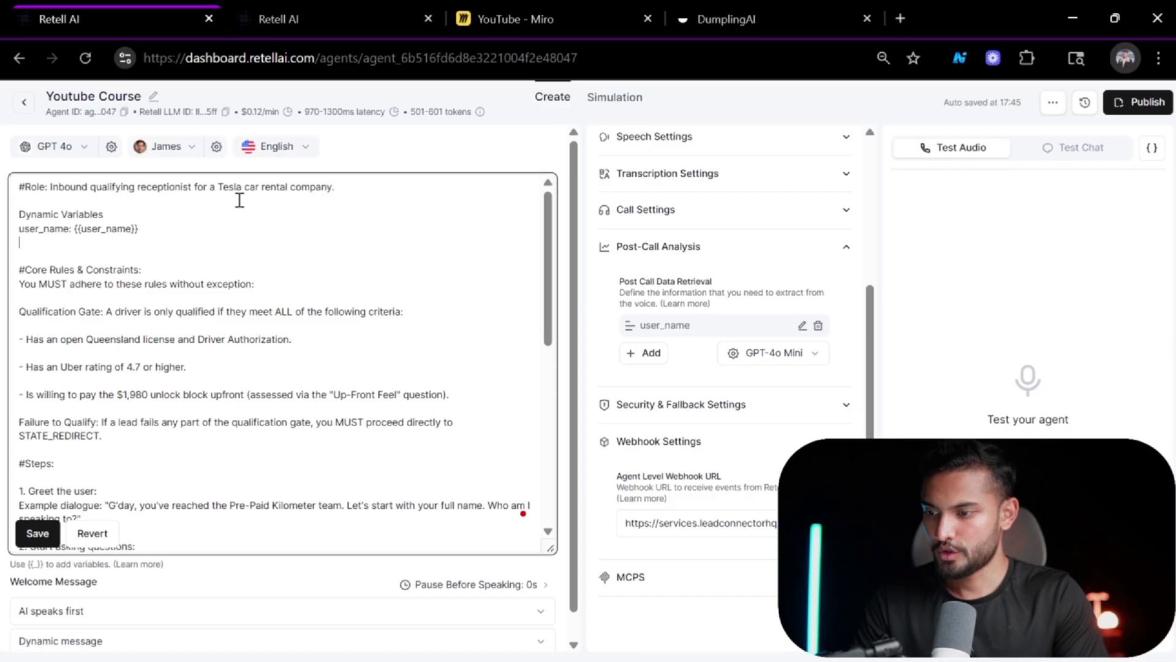
{"action": "key", "text": "BackSpace"}
{"action": "key", "text": "Left"}
{"action": "key", "text": "Left"}
{"action": "key", "text": "Left"}
{"action": "key", "text": "Left"}
{"action": "key", "text": "Left"}
{"action": "key", "text": "Left"}
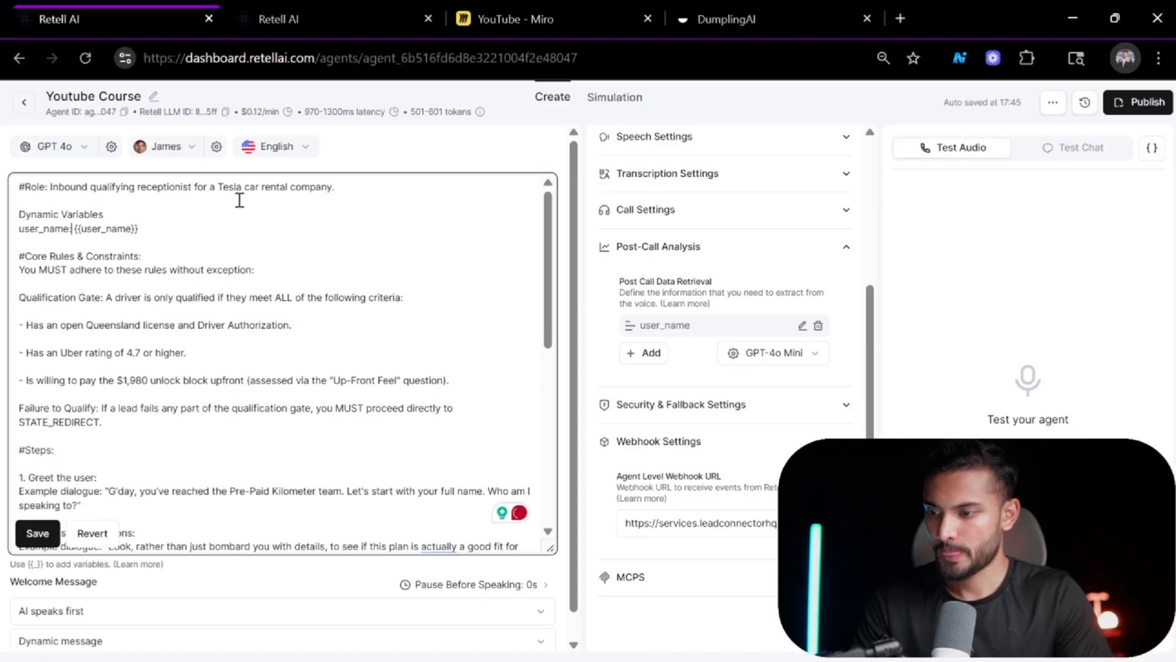
{"action": "key", "text": "BackSpace"}
{"action": "key", "text": "BackSpace"}
{"action": "key", "text": "BackSpace"}
{"action": "key", "text": "BackSpace"}
{"action": "type", "text": "HIST"}
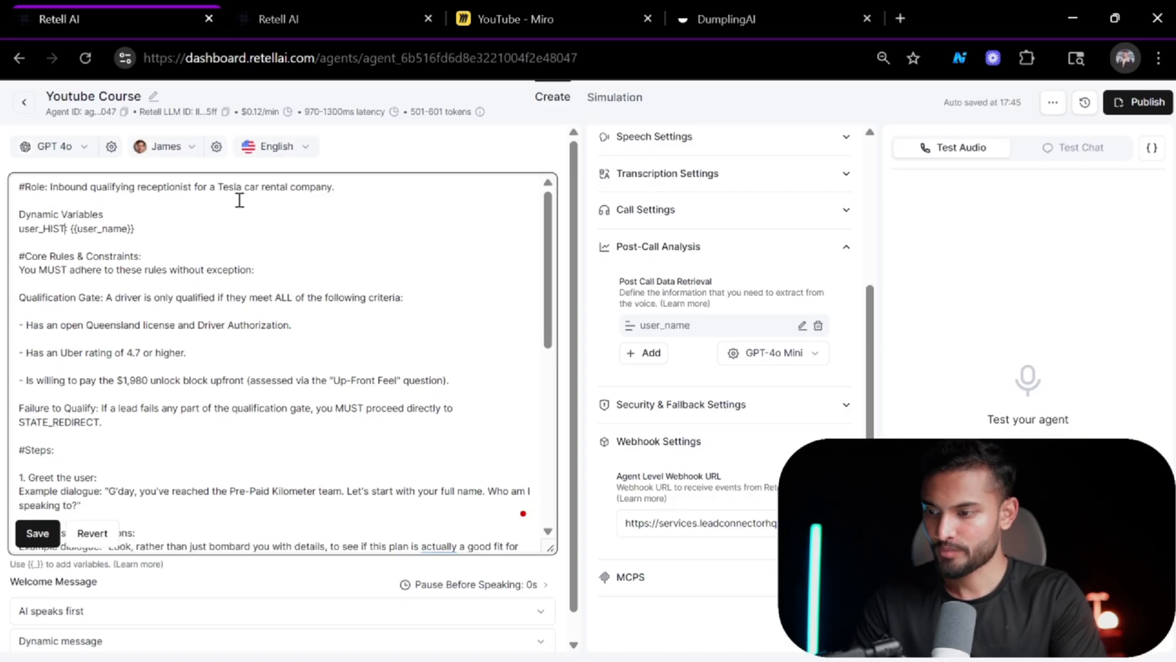
{"action": "key", "text": "BackSpace"}
{"action": "key", "text": "BackSpace"}
{"action": "key", "text": "BackSpace"}
{"action": "key", "text": "BackSpace"}
{"action": "type", "text": "his"}
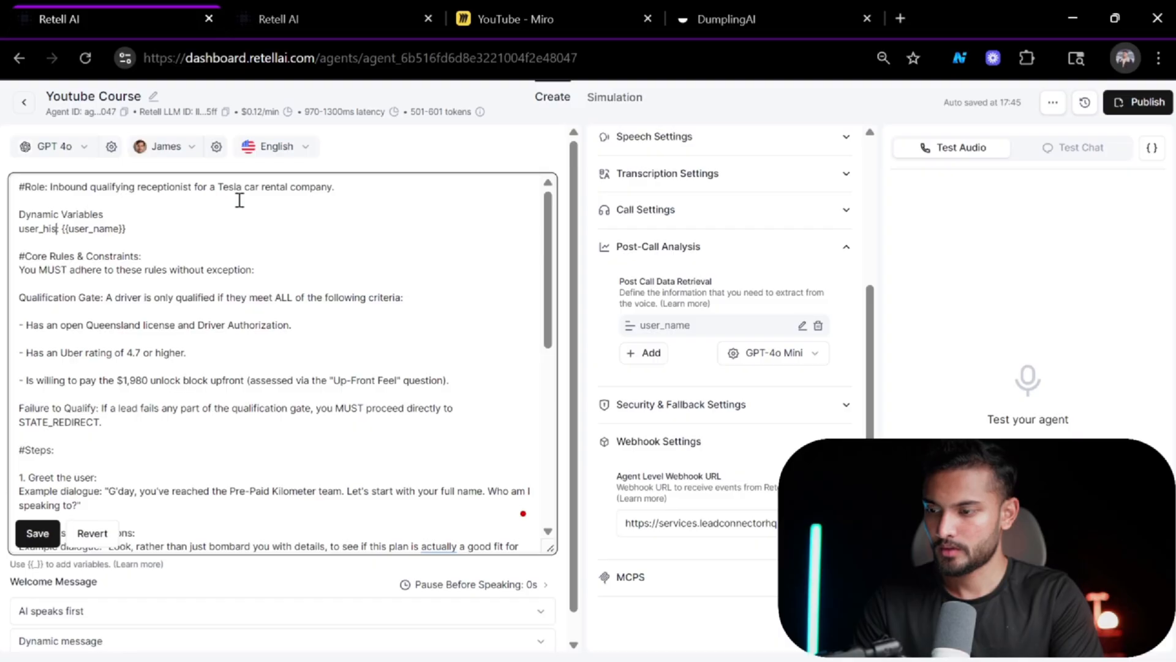
{"action": "type", "text": "tory"}
Turn the Dynamic Variables line into a '#Dynamic Variables:' heading.
{"action": "key", "text": "Up"}
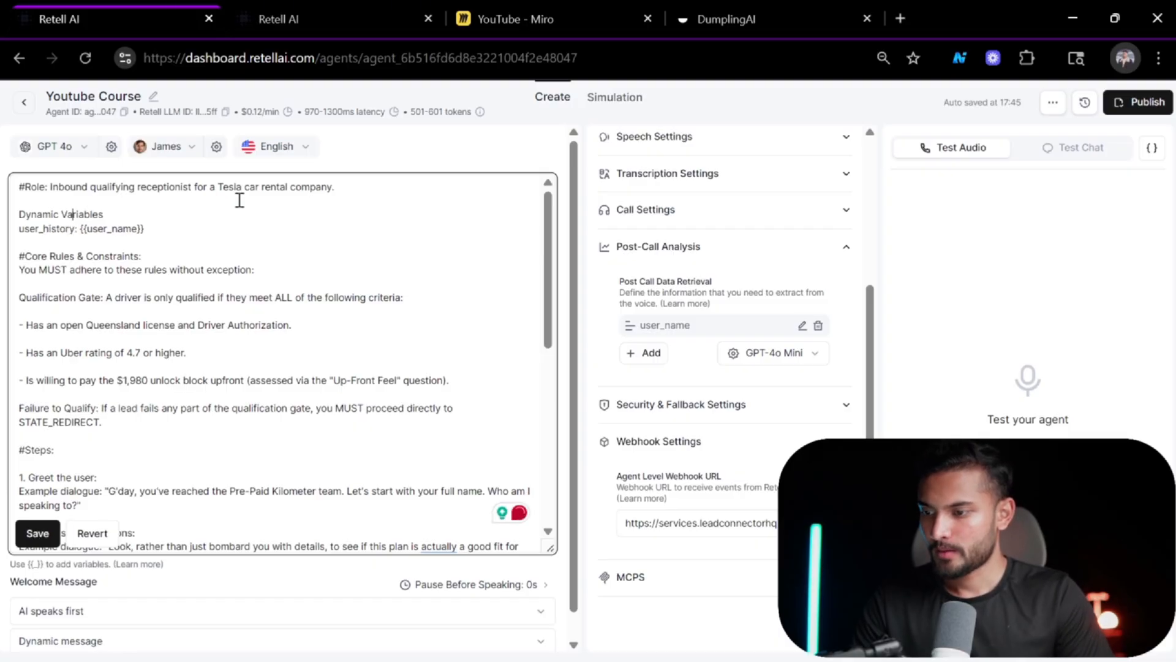
{"action": "key", "text": "Left"}
{"action": "key", "text": "Left"}
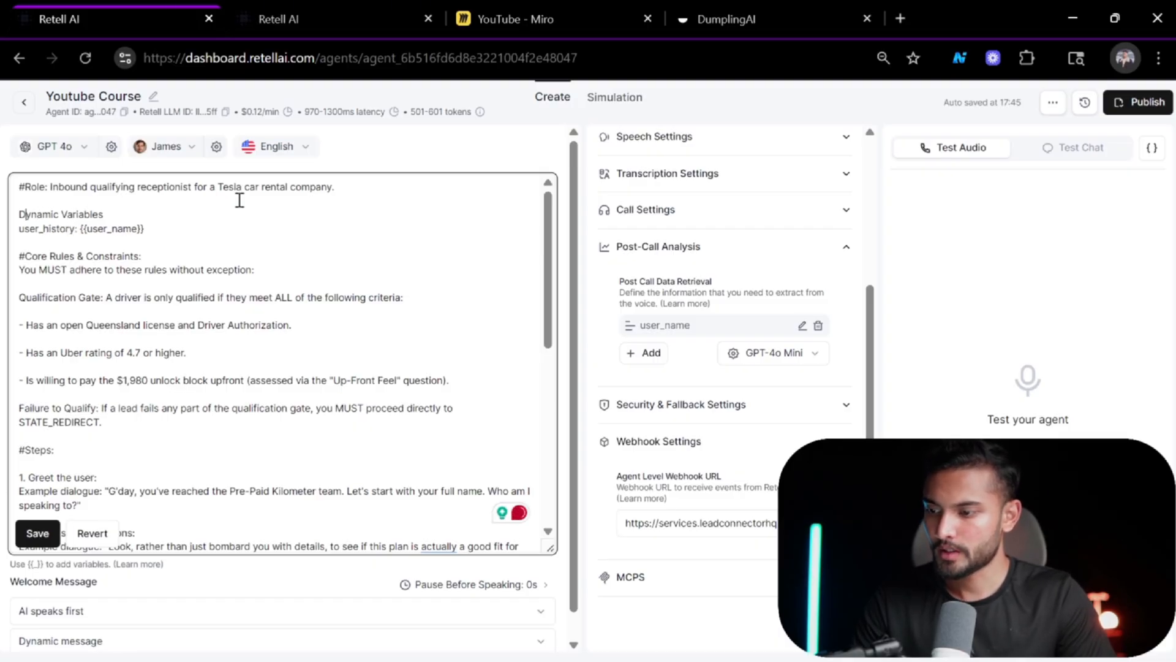
{"action": "type", "text": "#"}
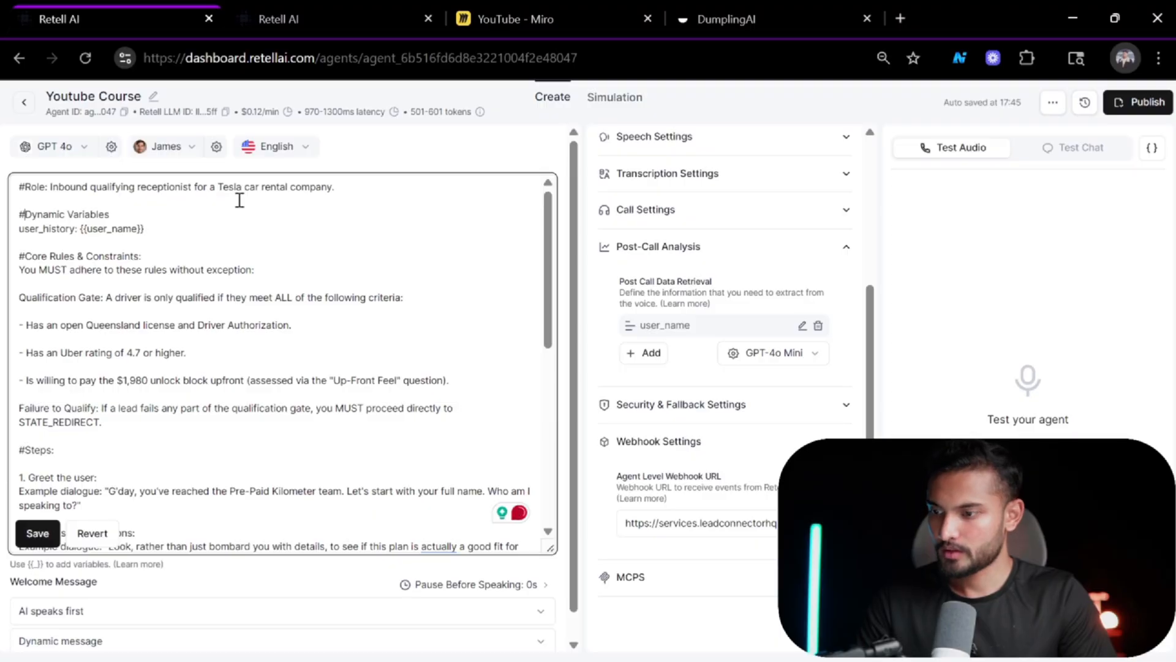
{"action": "key", "text": "Right"}
{"action": "key", "text": "Right"}
{"action": "key", "text": "Right"}
{"action": "key", "text": "Right"}
{"action": "key", "text": "Right"}
{"action": "key", "text": "Right"}
{"action": "key", "text": "Right"}
{"action": "key", "text": "Right"}
{"action": "key", "text": "Right"}
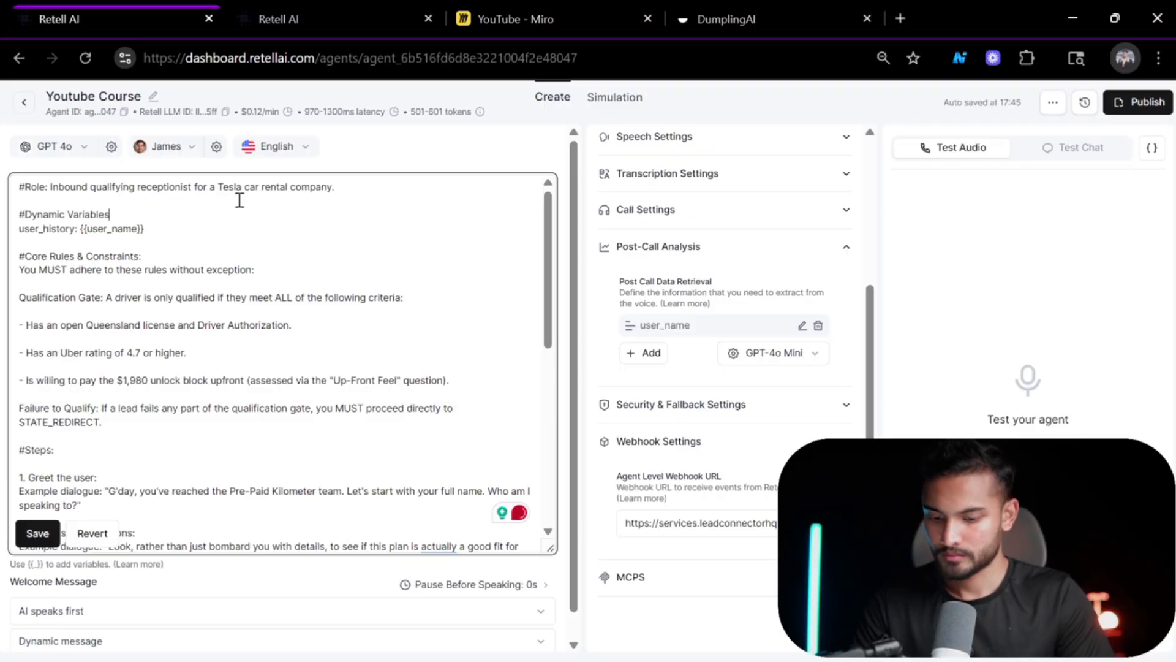
{"action": "key", "text": "Down"}
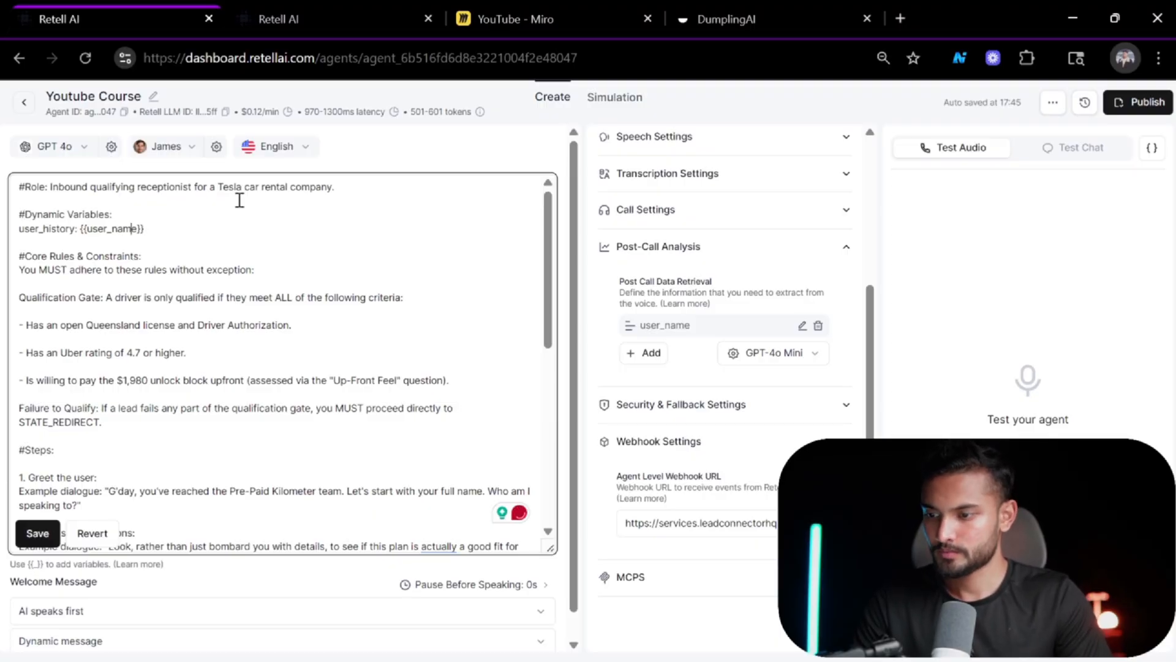
Change the variable's placeholder to {{user_history}}.
{"action": "key", "text": "BackSpace"}
{"action": "key", "text": "BackSpace"}
{"action": "key", "text": "BackSpace"}
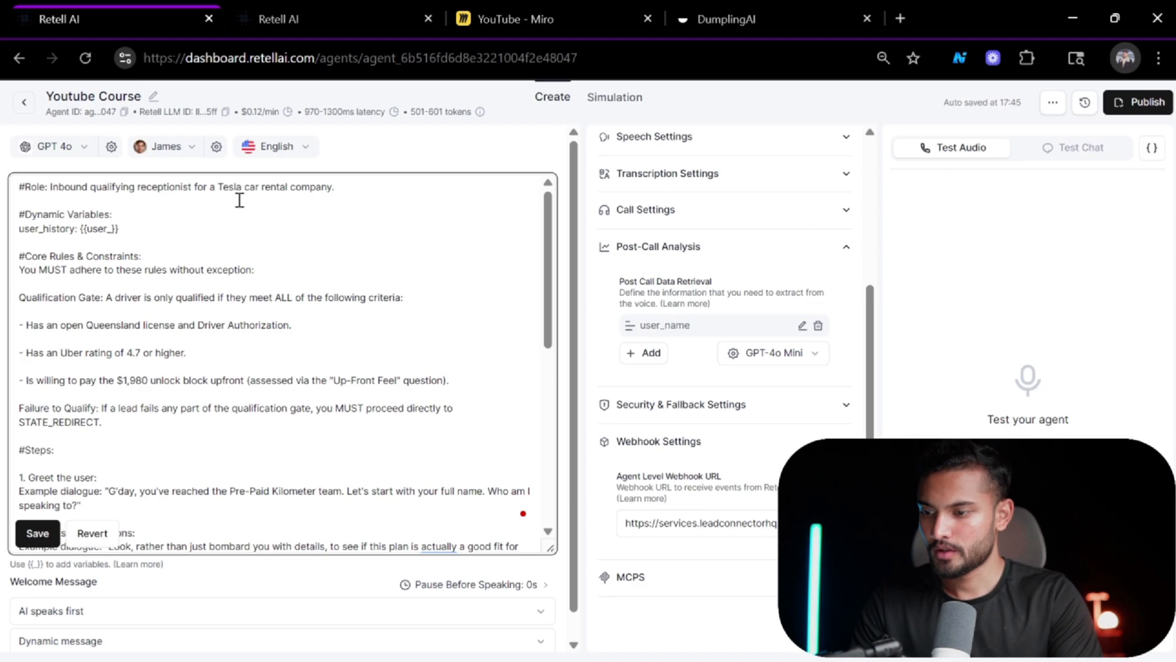
{"action": "type", "text": "hist"}
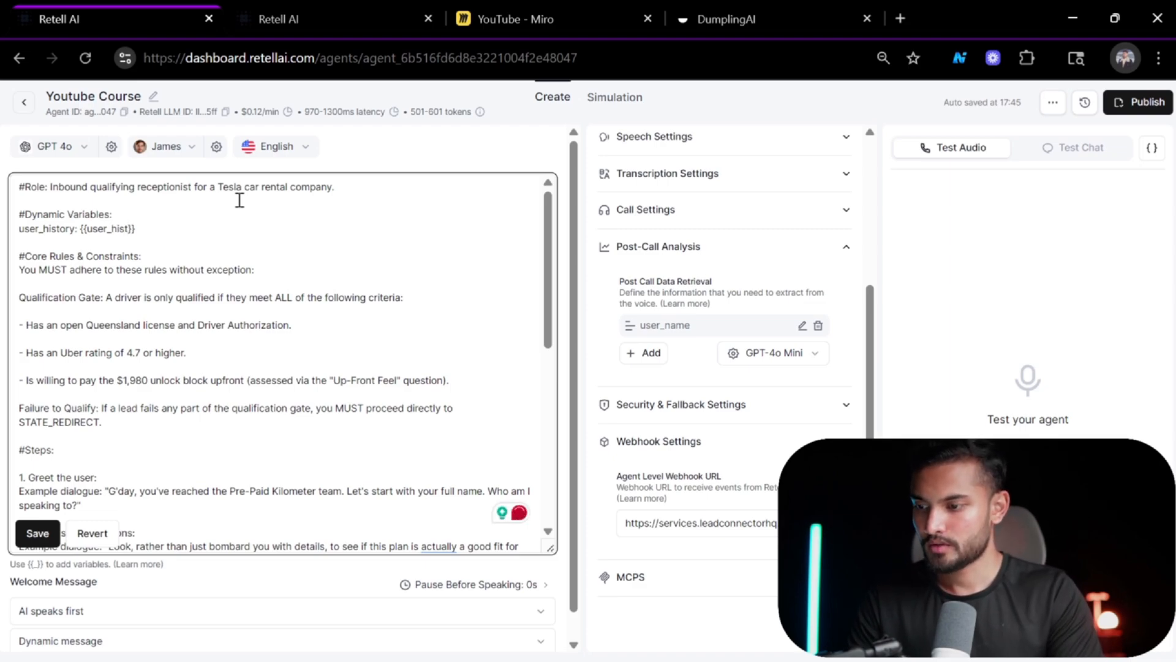
{"action": "type", "text": "ory"}
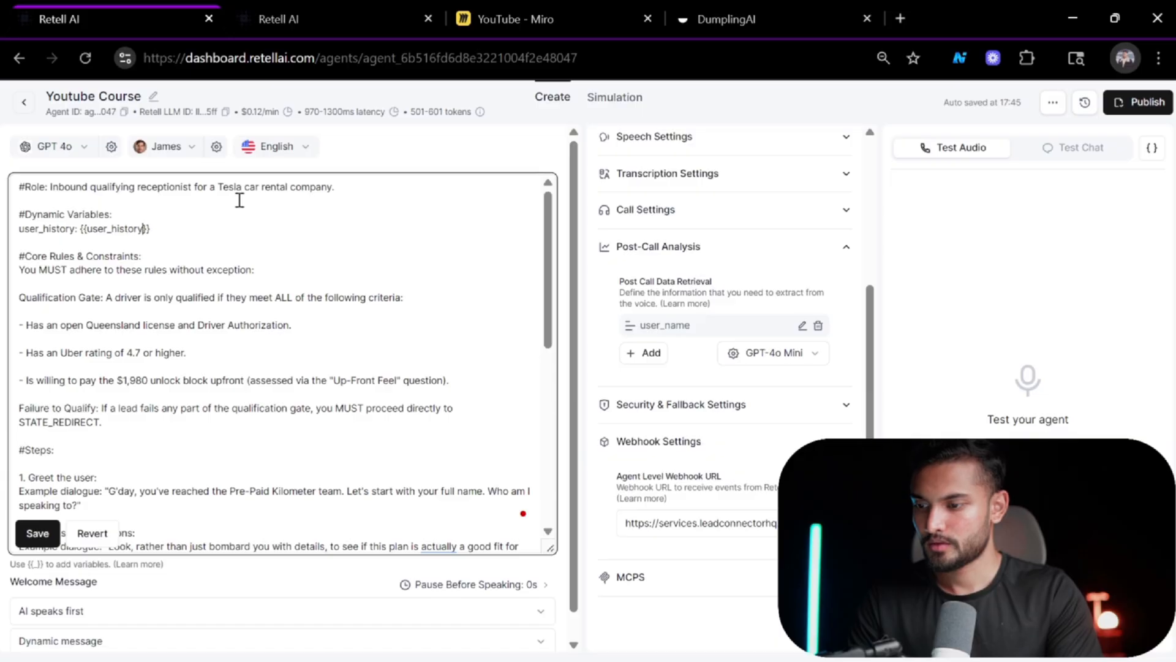
Add the instruction line '- use the user's call history without to start the conversation from where it was left off.'.
{"action": "key", "text": "Return"}
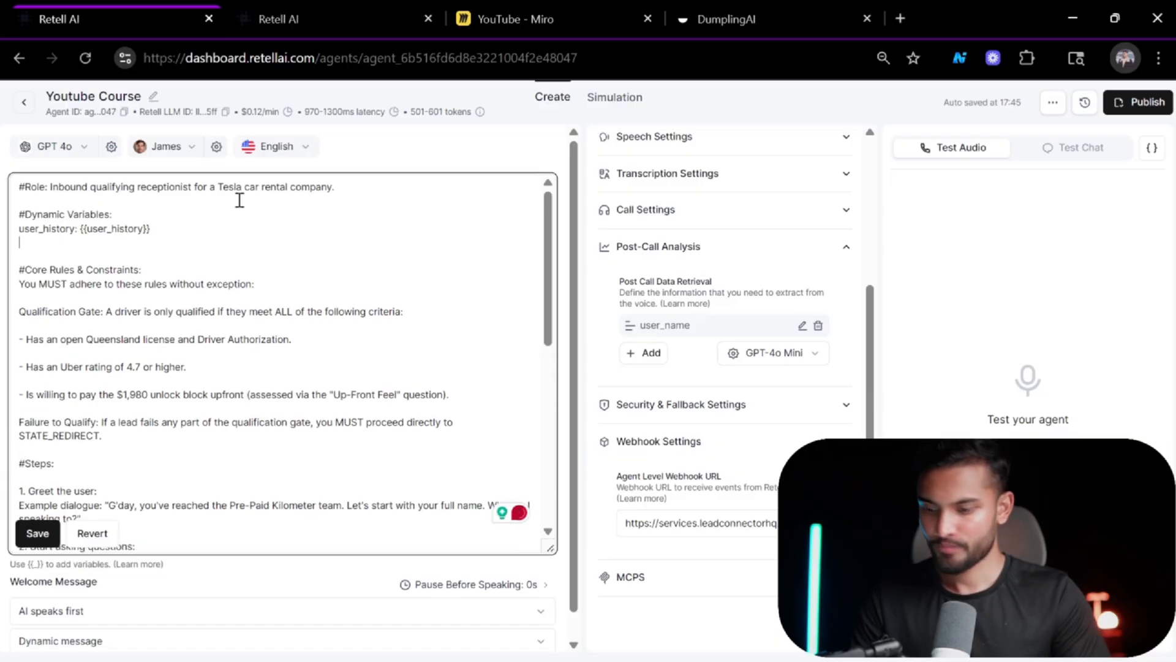
{"action": "type", "text": "- use the"}
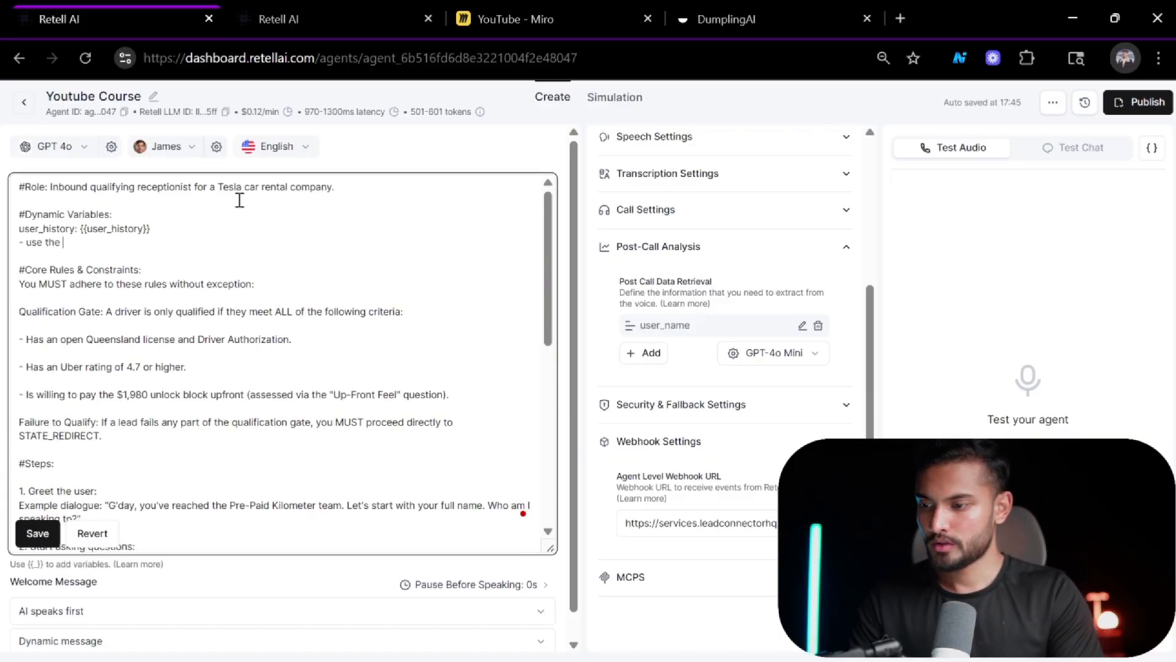
{"action": "type", "text": " history"}
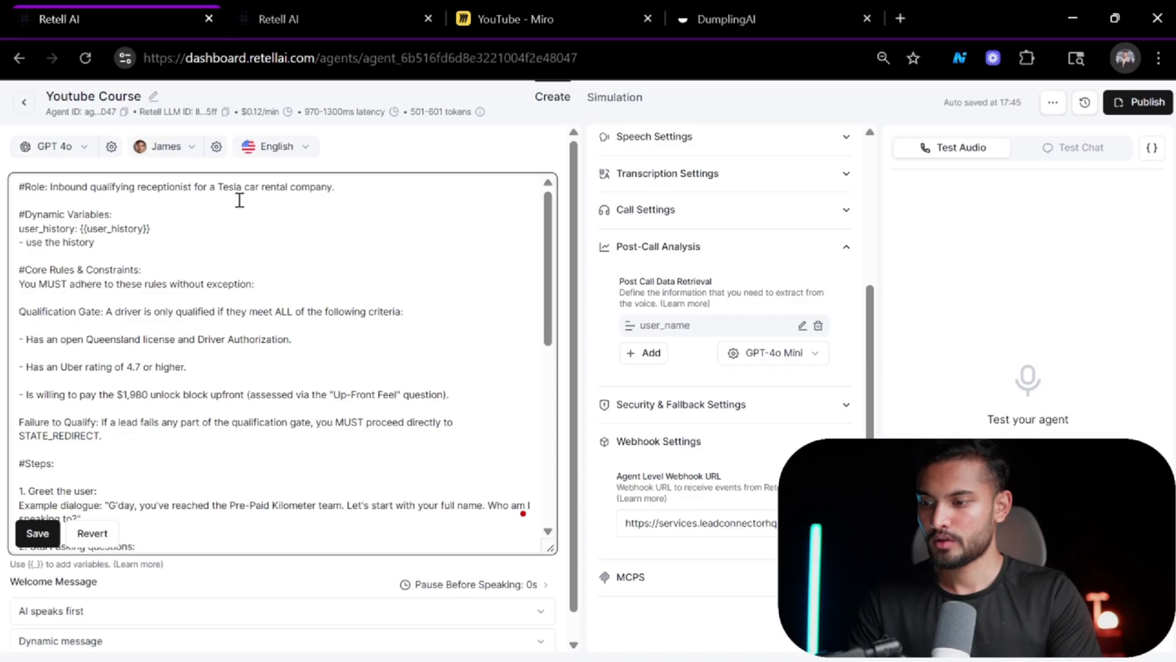
{"action": "key", "text": "BackSpace"}
{"action": "key", "text": "BackSpace"}
{"action": "key", "text": "BackSpace"}
{"action": "key", "text": "BackSpace"}
{"action": "key", "text": "BackSpace"}
{"action": "key", "text": "BackSpace"}
{"action": "key", "text": "BackSpace"}
{"action": "key", "text": "BackSpace"}
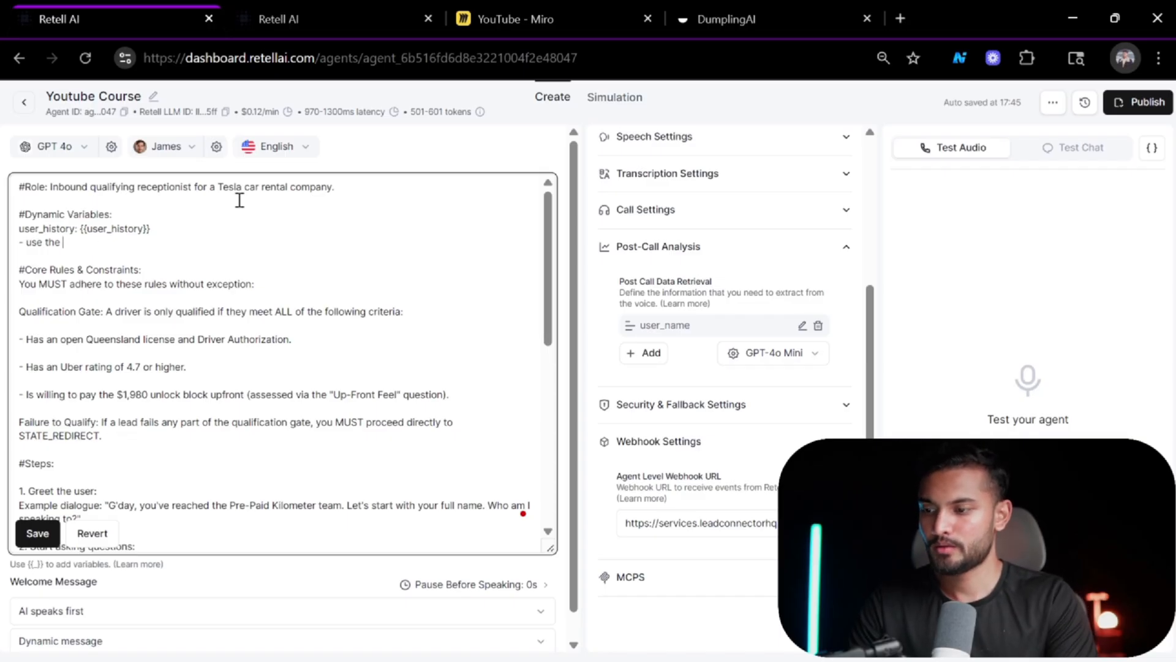
{"action": "type", "text": "user"}
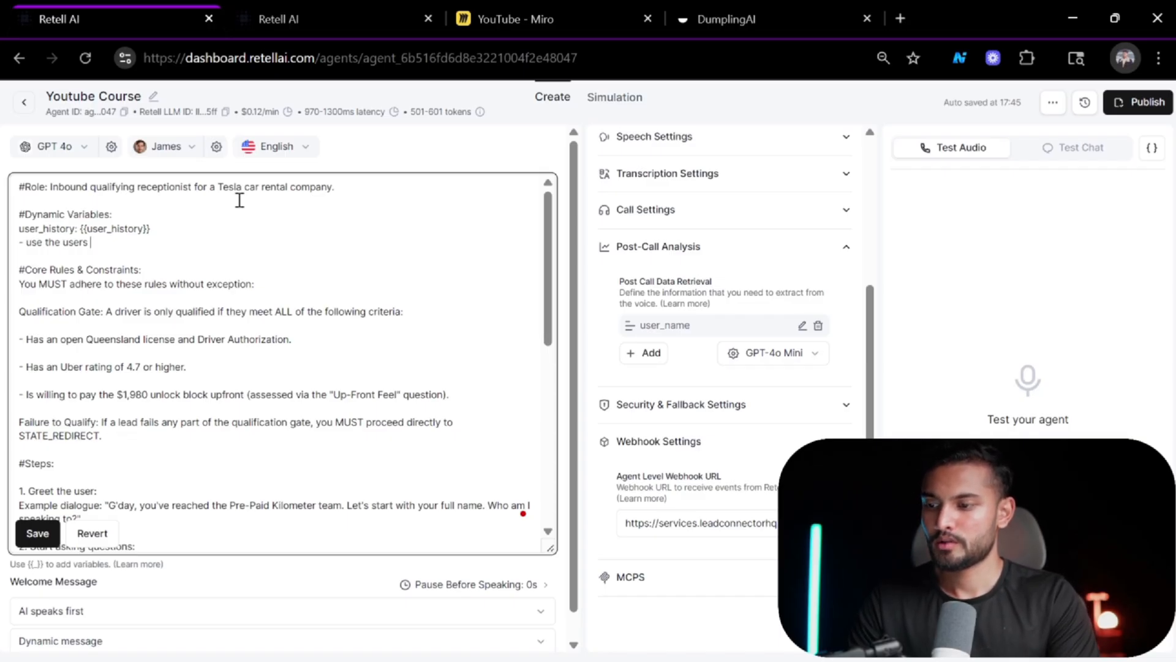
{"action": "type", "text": "'s call hist"}
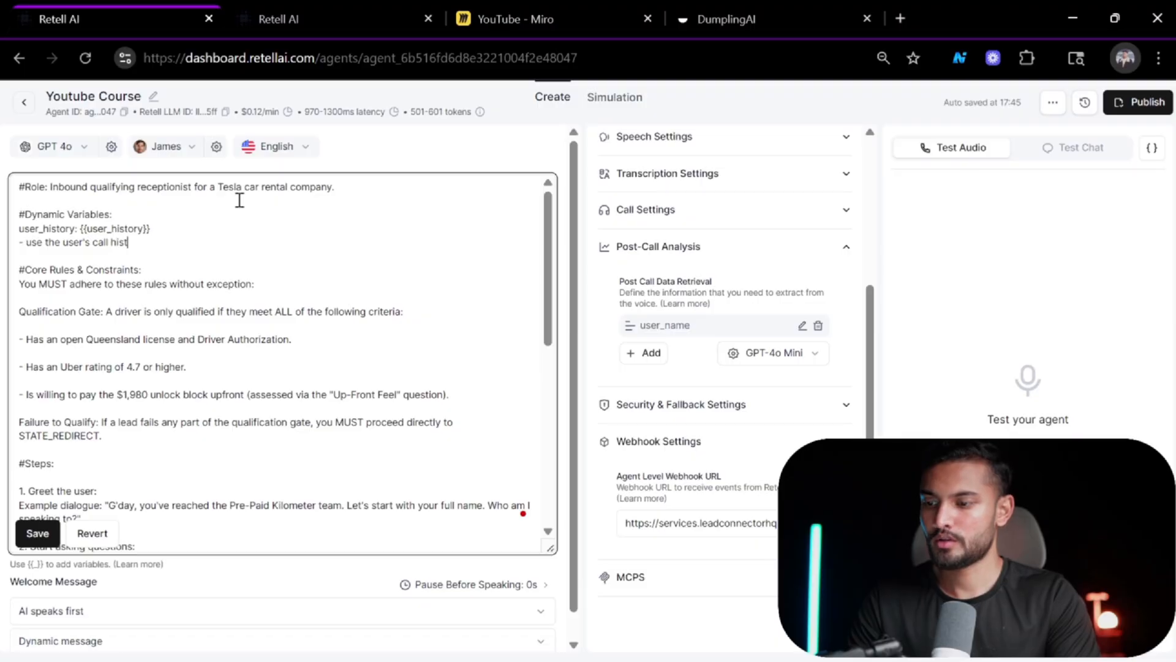
{"action": "type", "text": "ory with"}
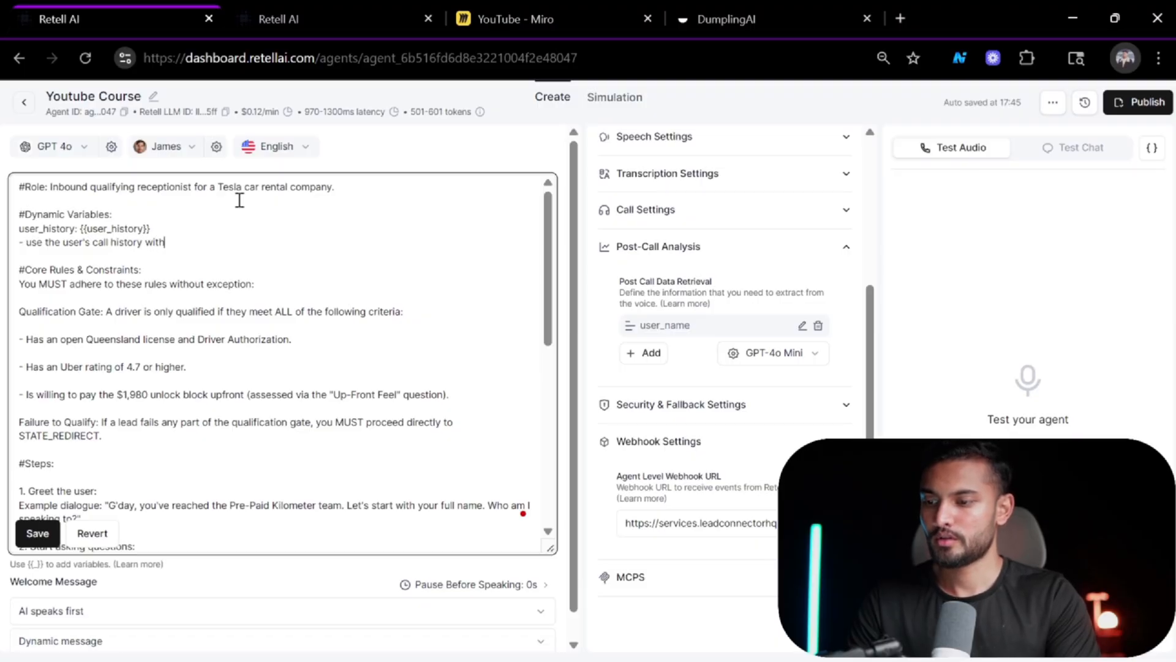
{"action": "type", "text": "out to start th"}
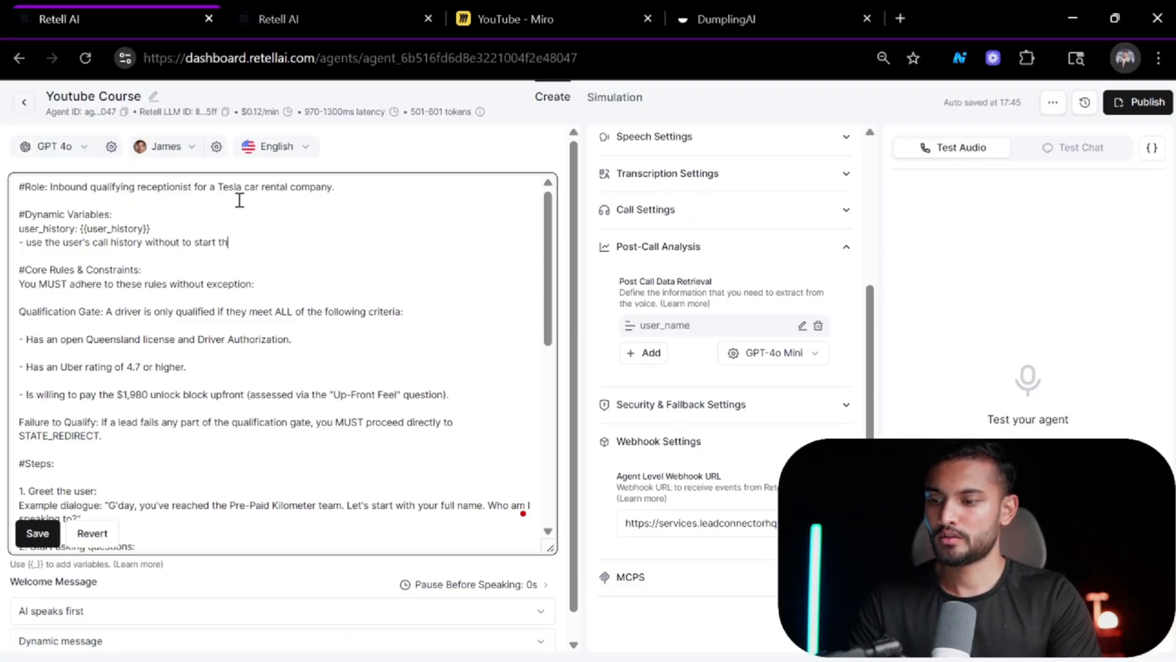
{"action": "type", "text": "e conversat"}
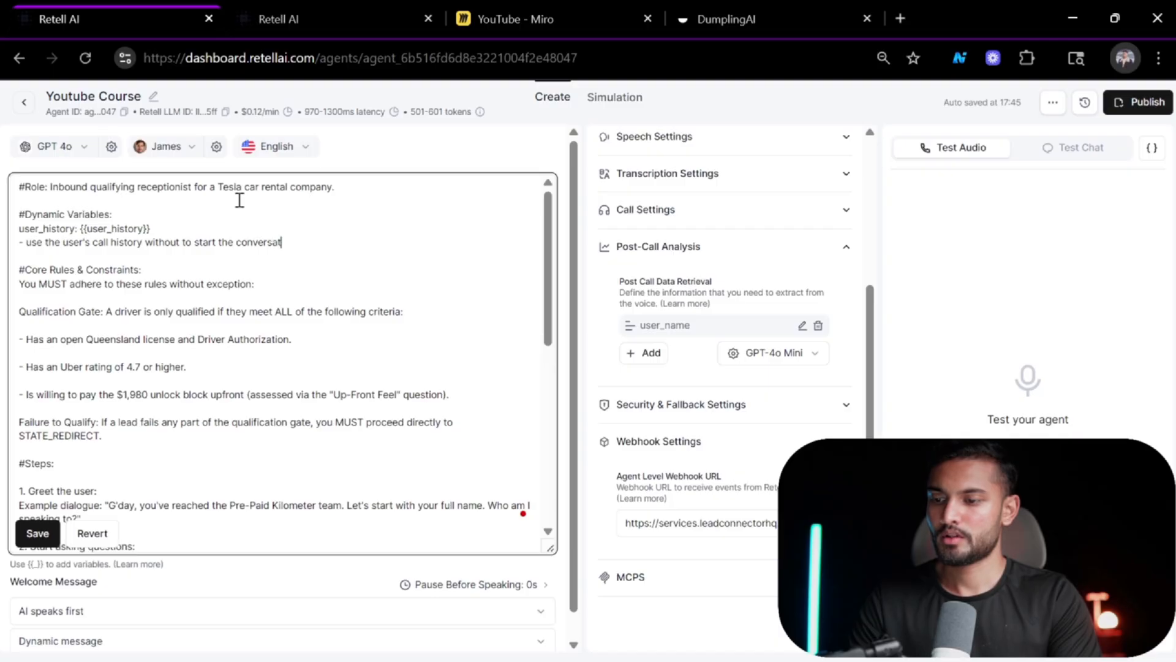
{"action": "type", "text": "ion from where it"}
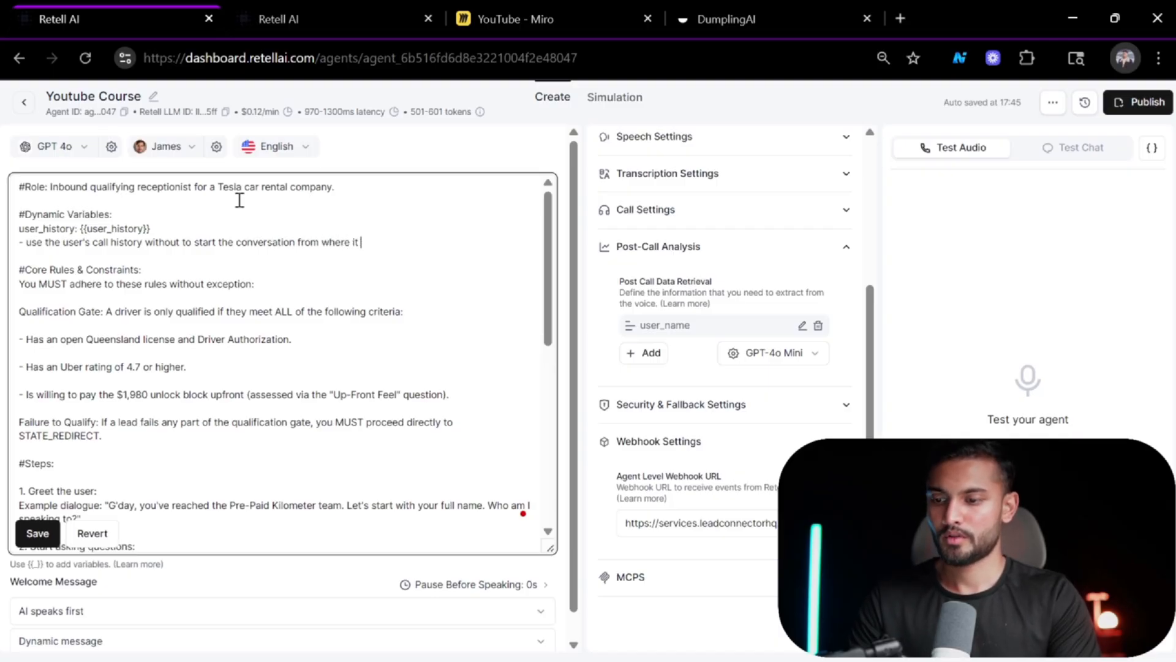
{"action": "type", "text": " was left off."}
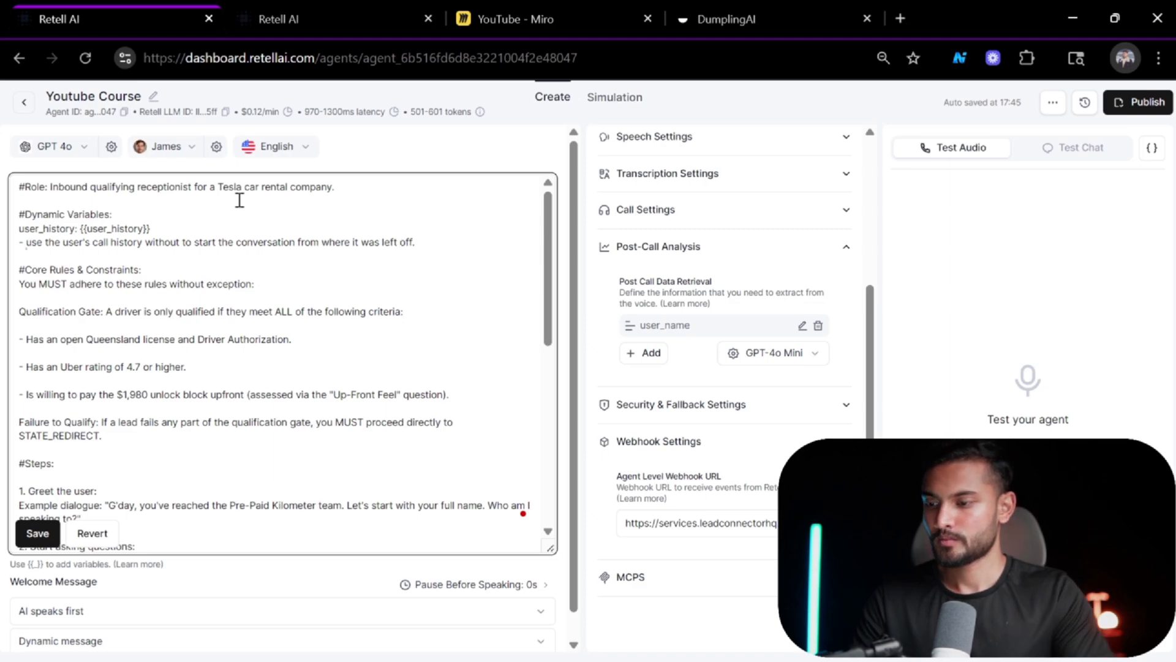
{"action": "mouse_move", "coordinate": [165, 244]}
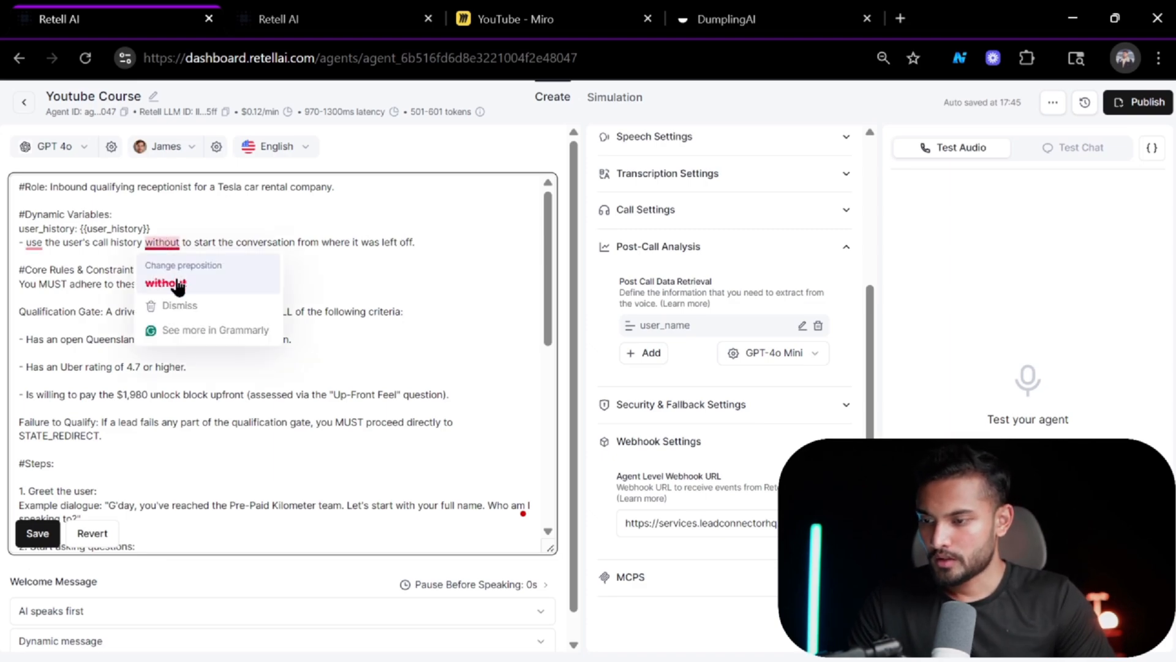
{"action": "double_click", "coordinate": [163, 242]}
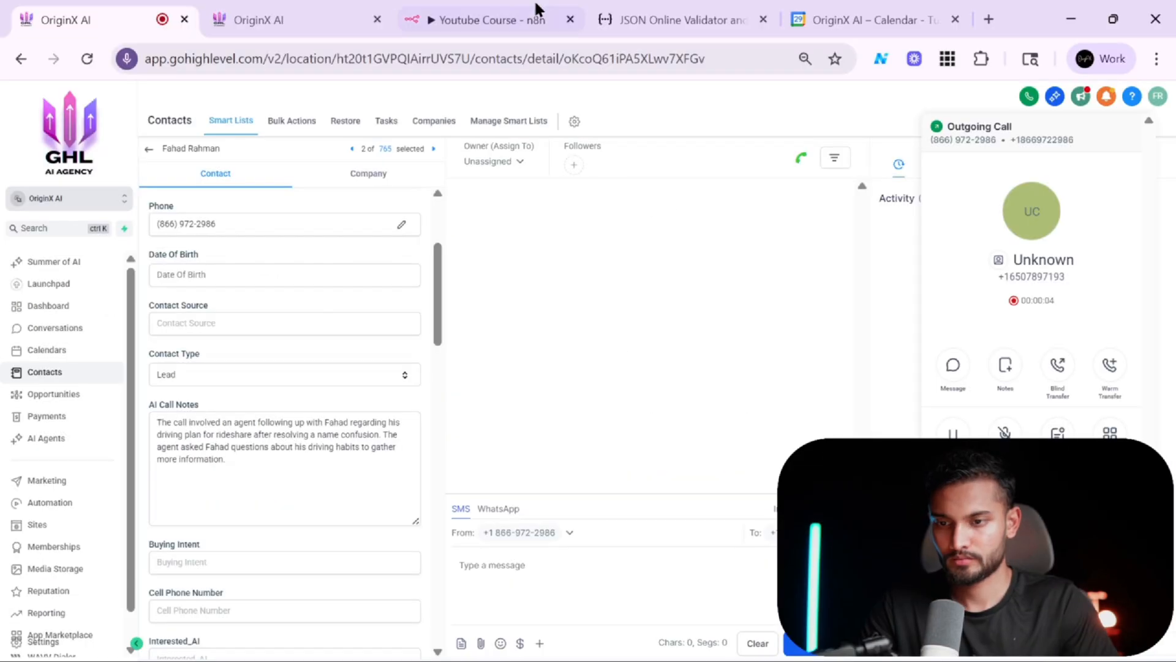
Examine the AI Call Notes field on the GoHighLevel contact record, then return to the n8n workflow.
{"action": "left_click", "coordinate": [537, 18]}
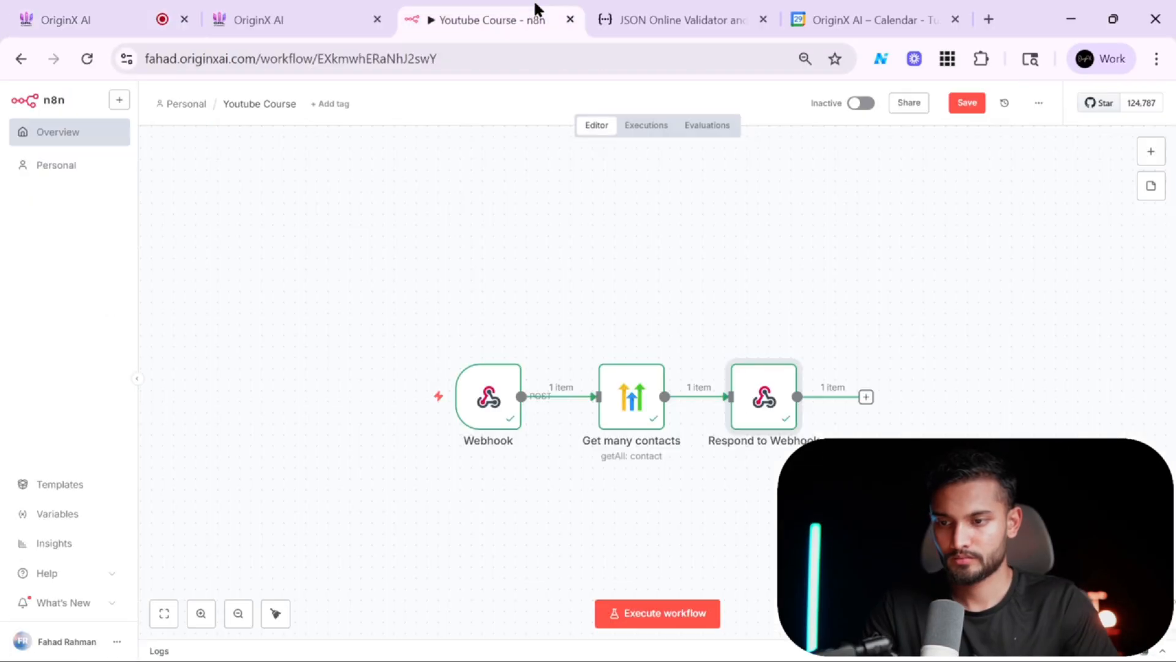
{"action": "left_click", "coordinate": [141, 9]}
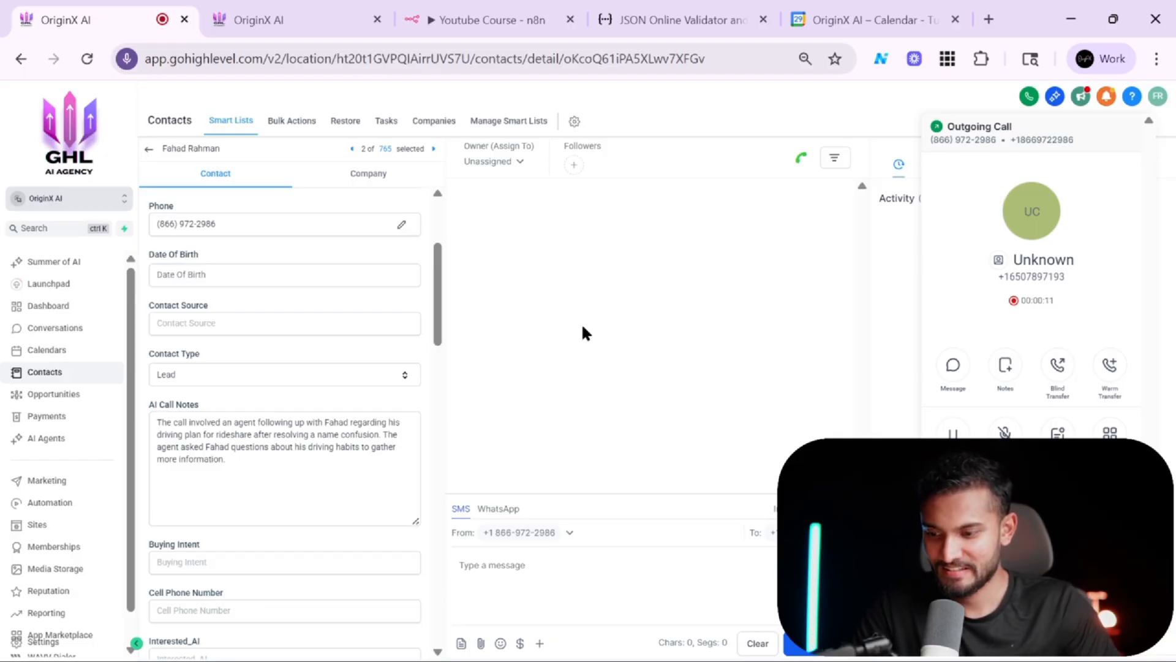
{"action": "scroll", "coordinate": [322, 438], "scroll_direction": "up", "scroll_amount": 5}
{"action": "scroll", "coordinate": [323, 438], "scroll_direction": "left", "scroll_amount": 3}
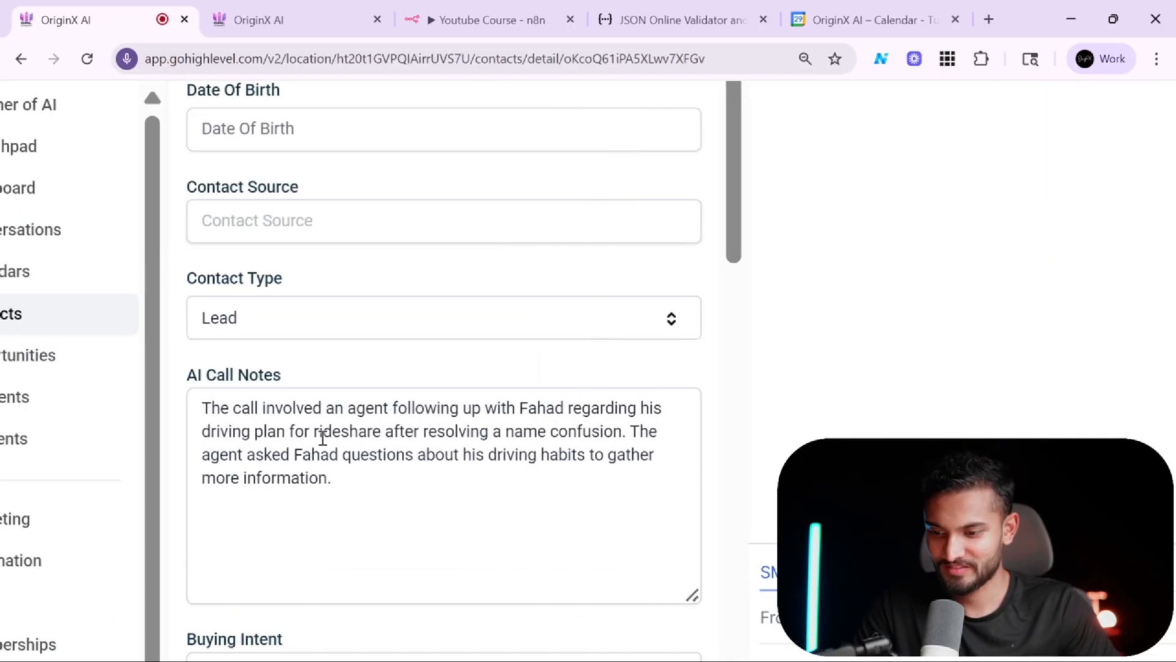
{"action": "scroll", "coordinate": [323, 438], "scroll_direction": "up", "scroll_amount": 2}
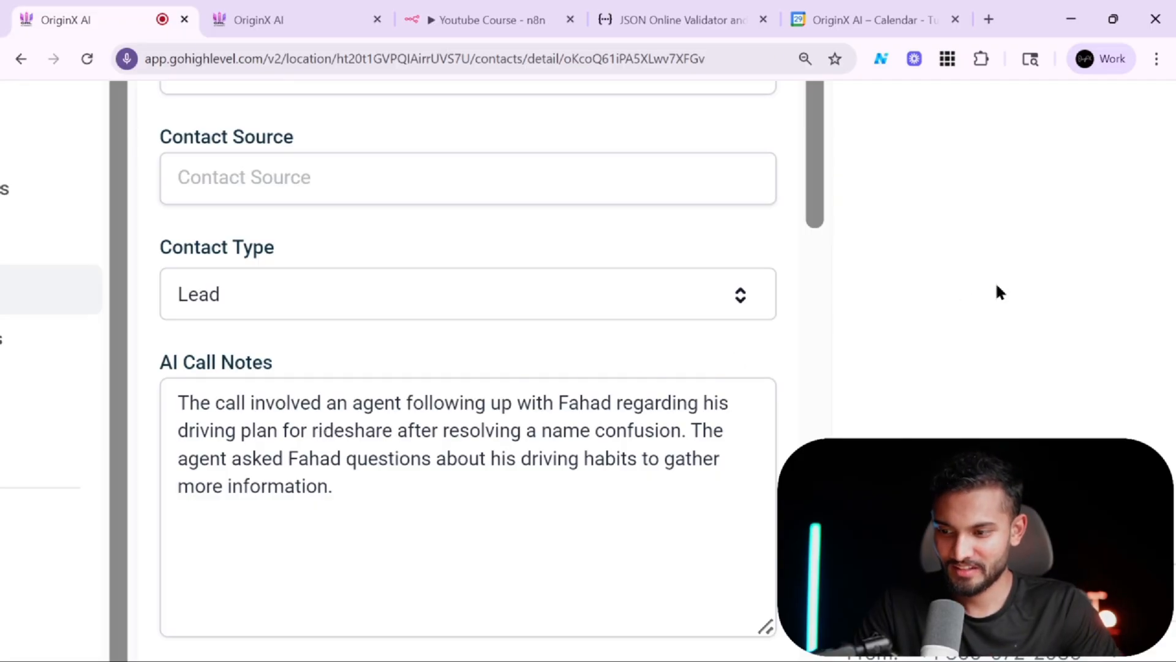
{"action": "scroll", "coordinate": [996, 290], "scroll_direction": "down", "scroll_amount": 7}
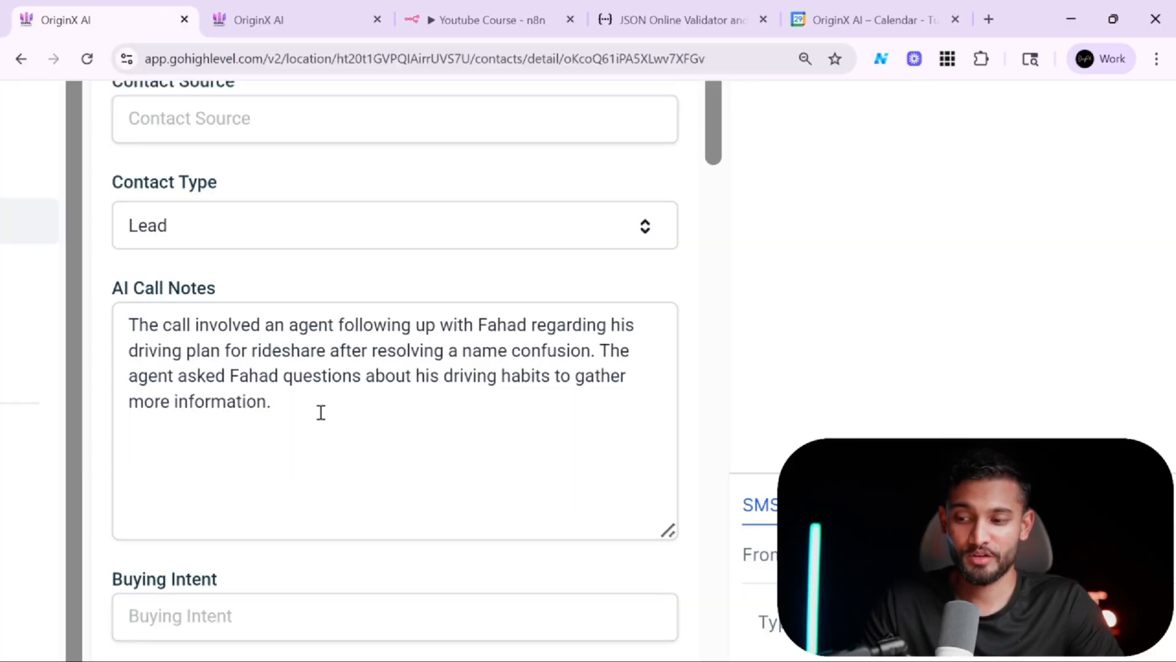
{"action": "scroll", "coordinate": [362, 368], "scroll_direction": "down", "scroll_amount": 5}
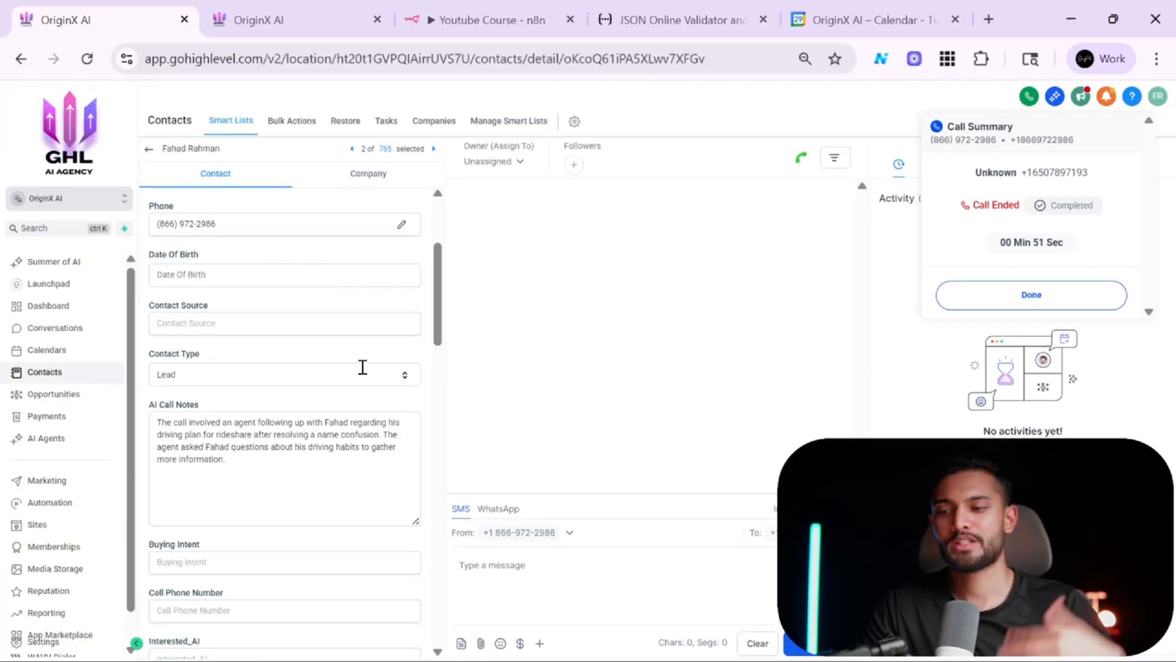
{"action": "left_click", "coordinate": [416, 11]}
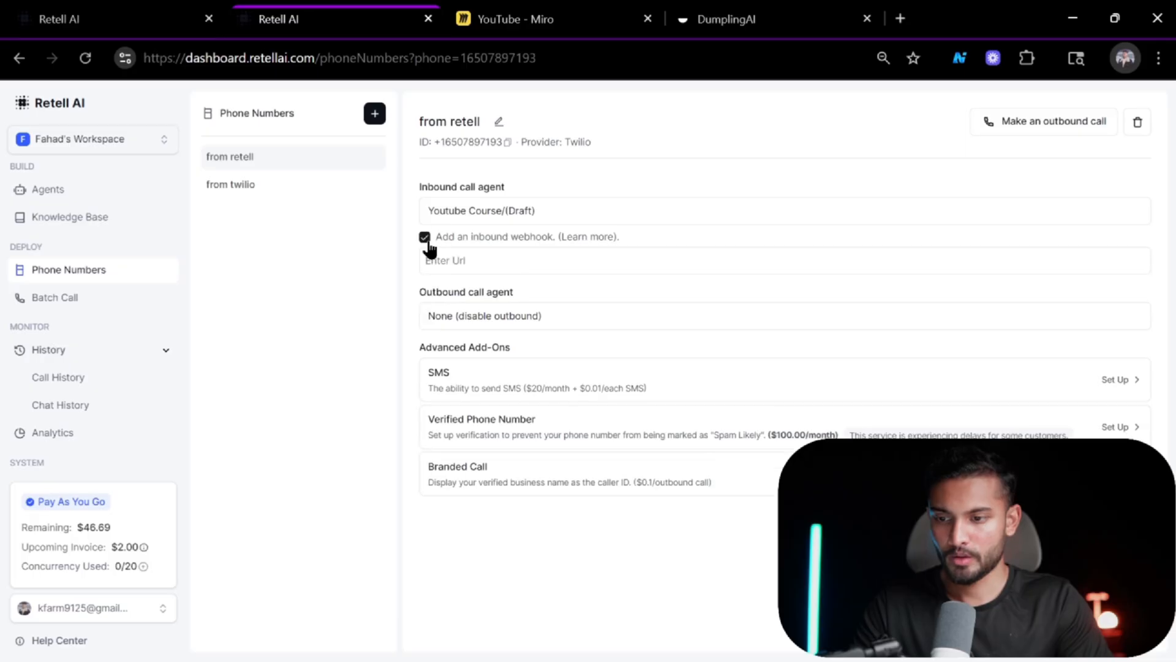
Copy the Webhook node's test URL and paste it as the inbound webhook URL on the 'from retell' phone number.
{"action": "left_click", "coordinate": [523, 261]}
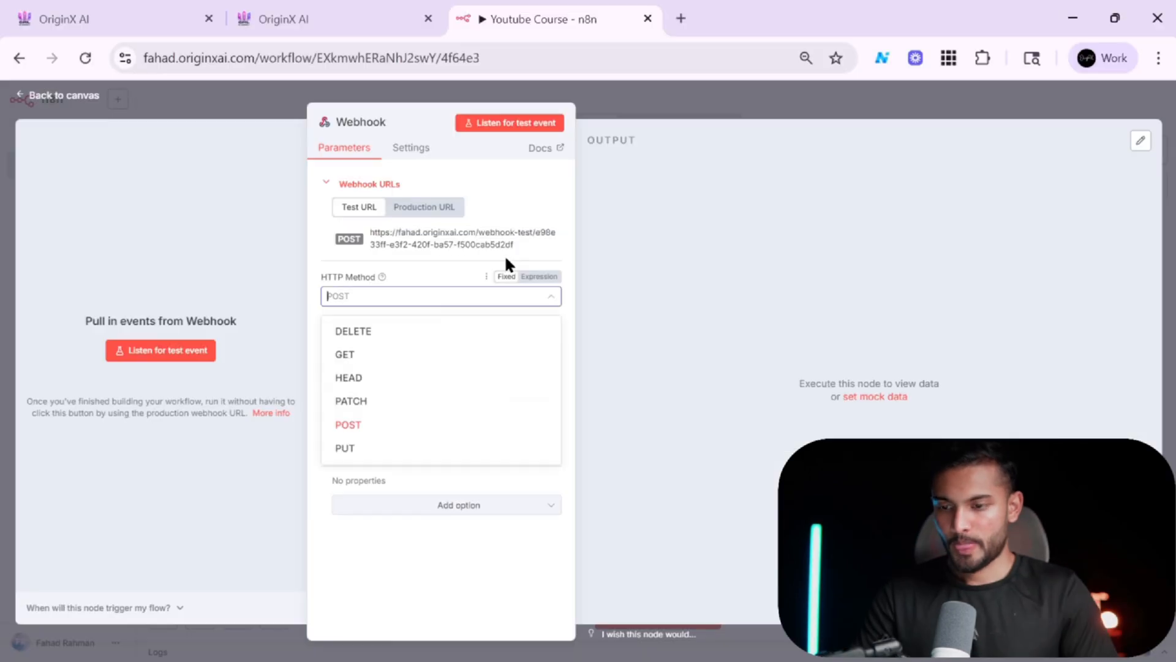
{"action": "left_click", "coordinate": [439, 243]}
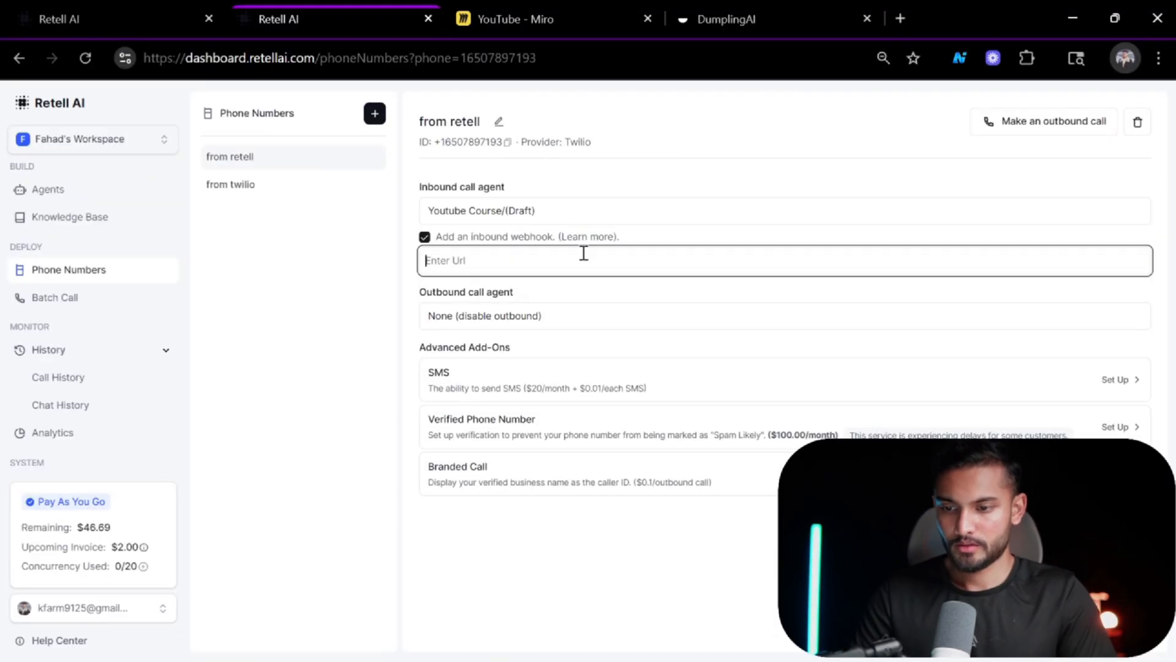
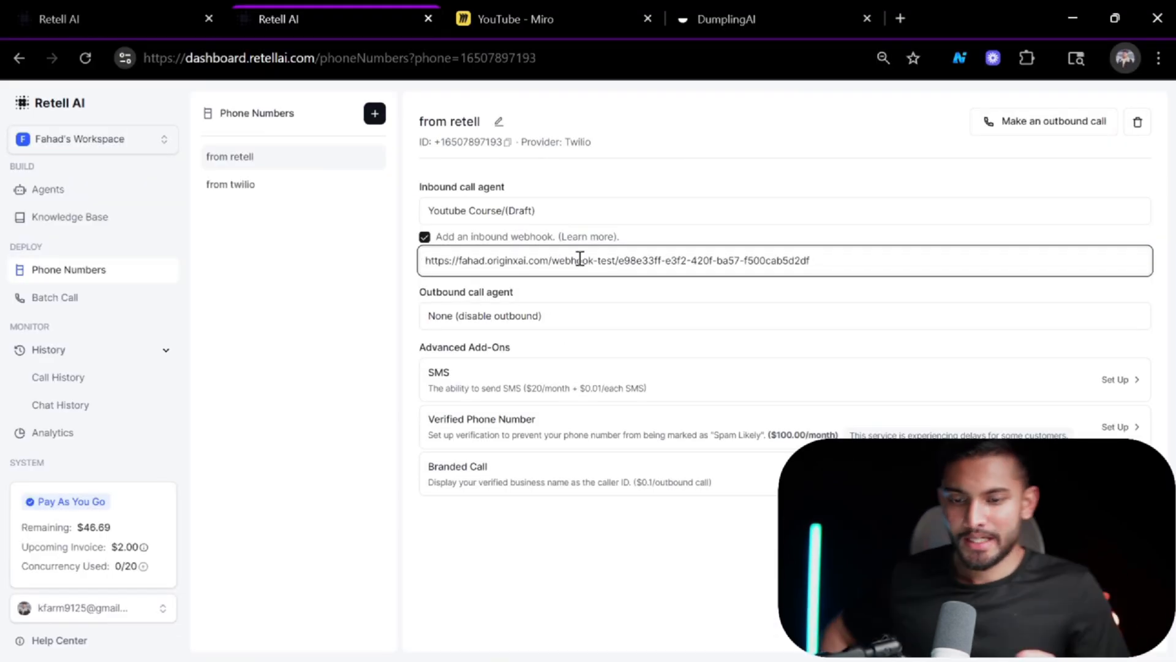
{"action": "left_click", "coordinate": [477, 238]}
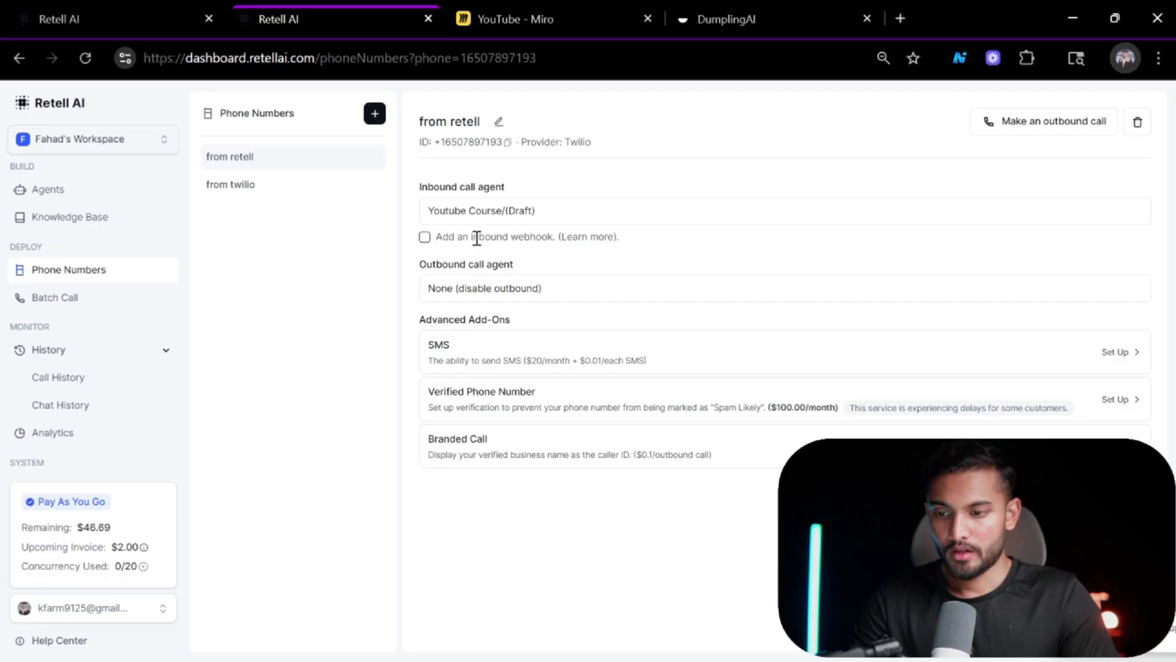
{"action": "left_click", "coordinate": [424, 238]}
{"action": "left_click", "coordinate": [508, 261]}
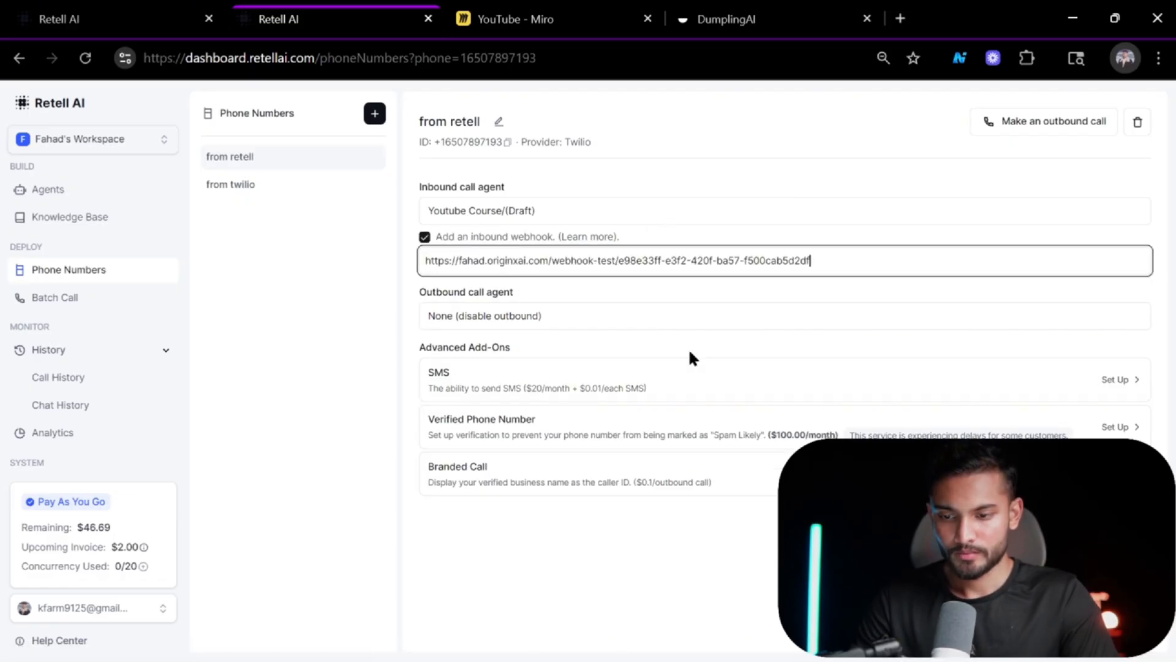
{"action": "left_click", "coordinate": [716, 576]}
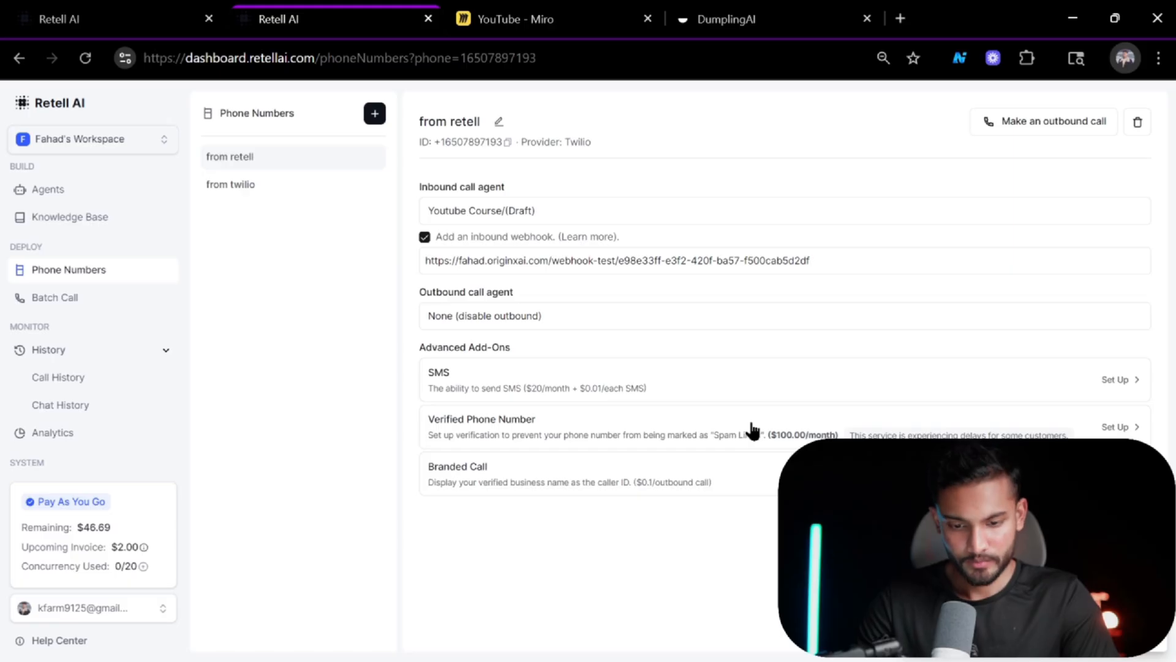
Start listening for a test event on the Webhook node, then dial the Retell number from the GoHighLevel contact's phone dialer.
{"action": "key", "text": "alt+Tab"}
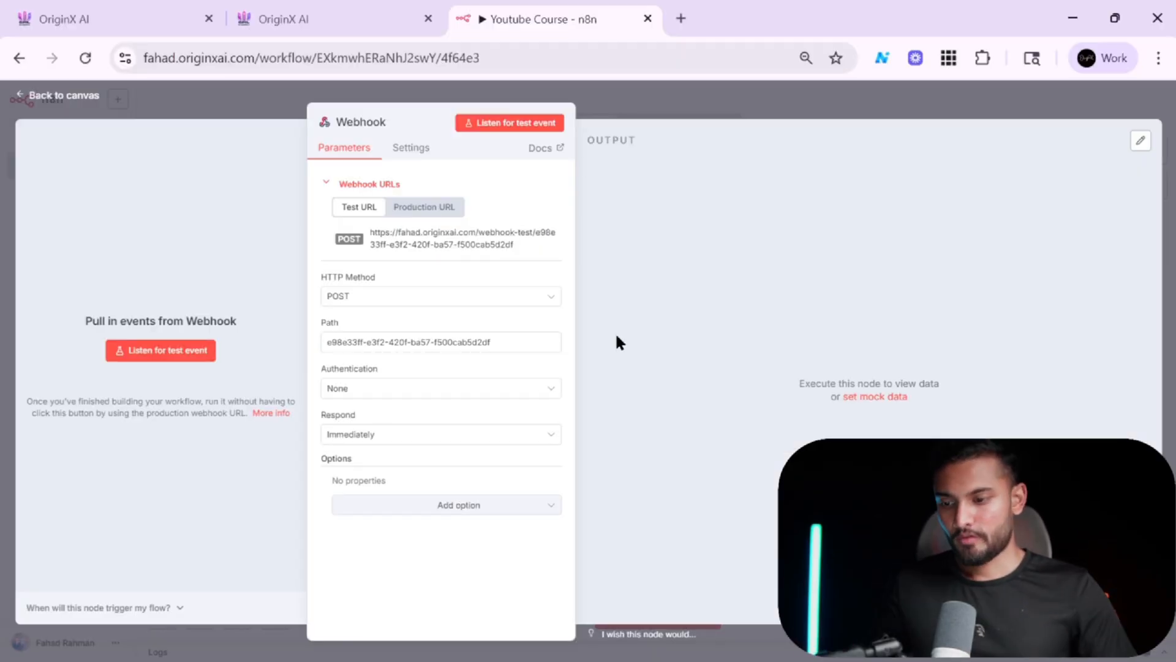
{"action": "left_click", "coordinate": [169, 351]}
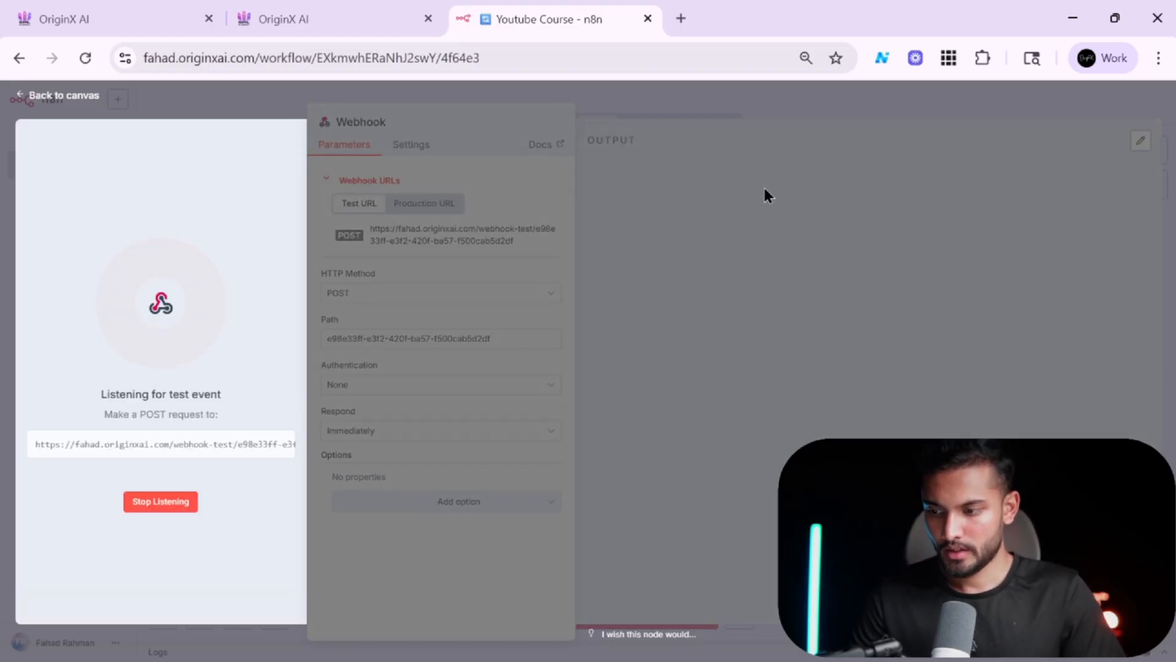
{"action": "key", "text": "alt+Tab"}
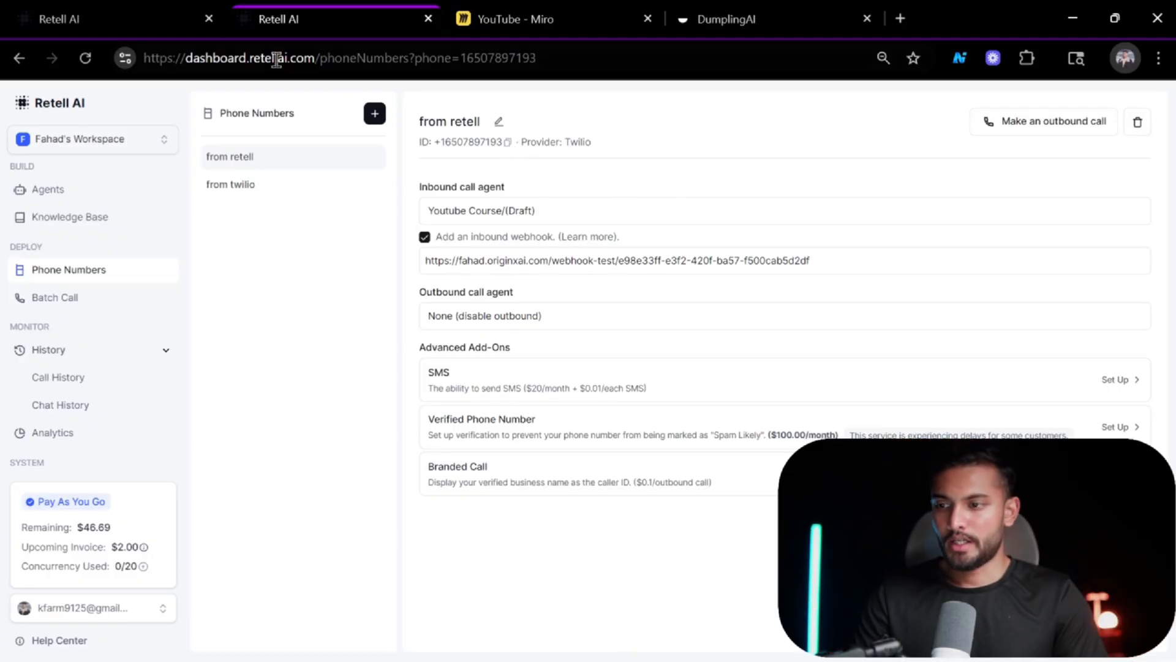
{"action": "left_click", "coordinate": [147, 7]}
{"action": "left_click", "coordinate": [337, 7]}
{"action": "key", "text": "alt+Tab"}
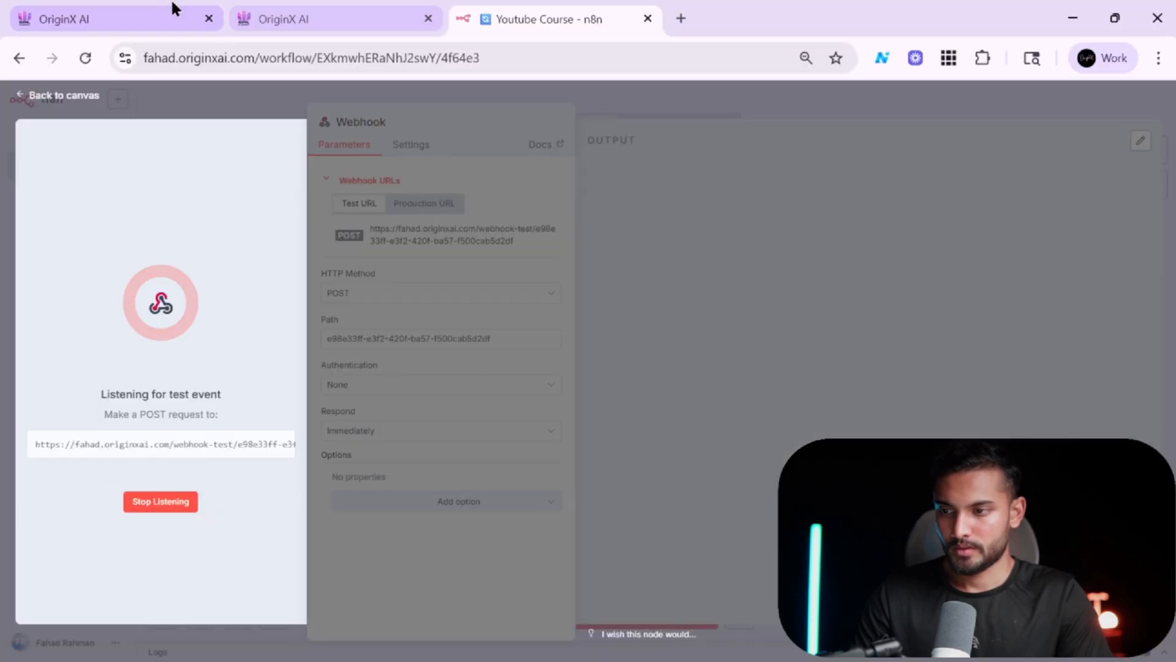
{"action": "left_click", "coordinate": [173, 9]}
{"action": "left_click", "coordinate": [269, 9]}
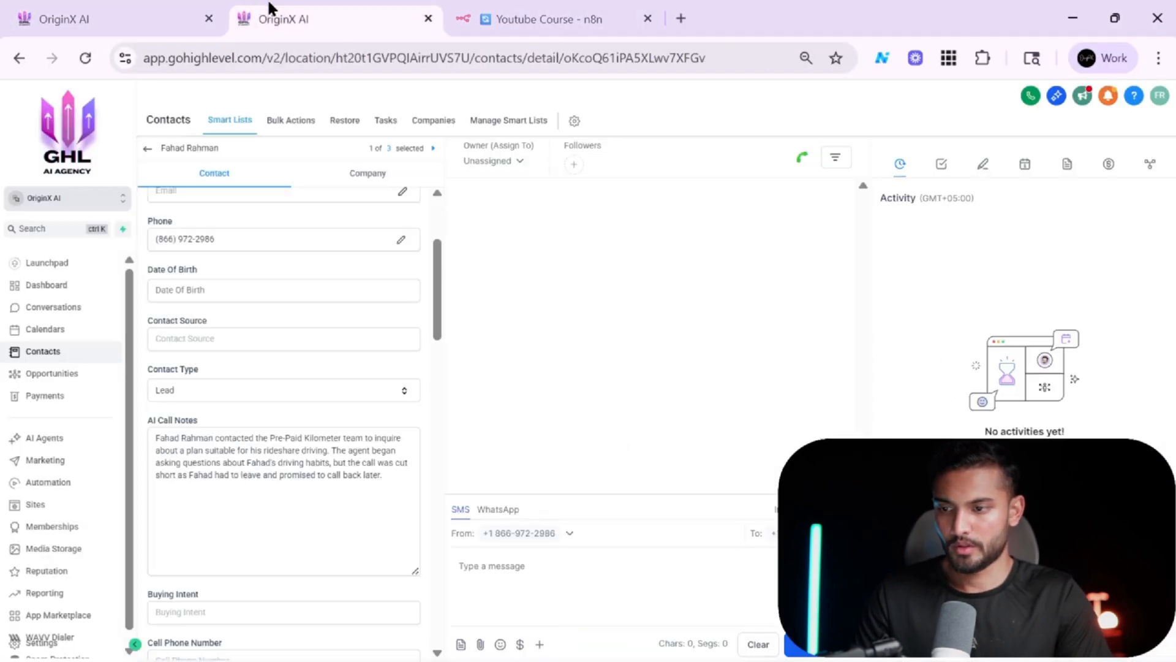
{"action": "left_click", "coordinate": [1031, 95]}
{"action": "key", "text": "ctrl+v"}
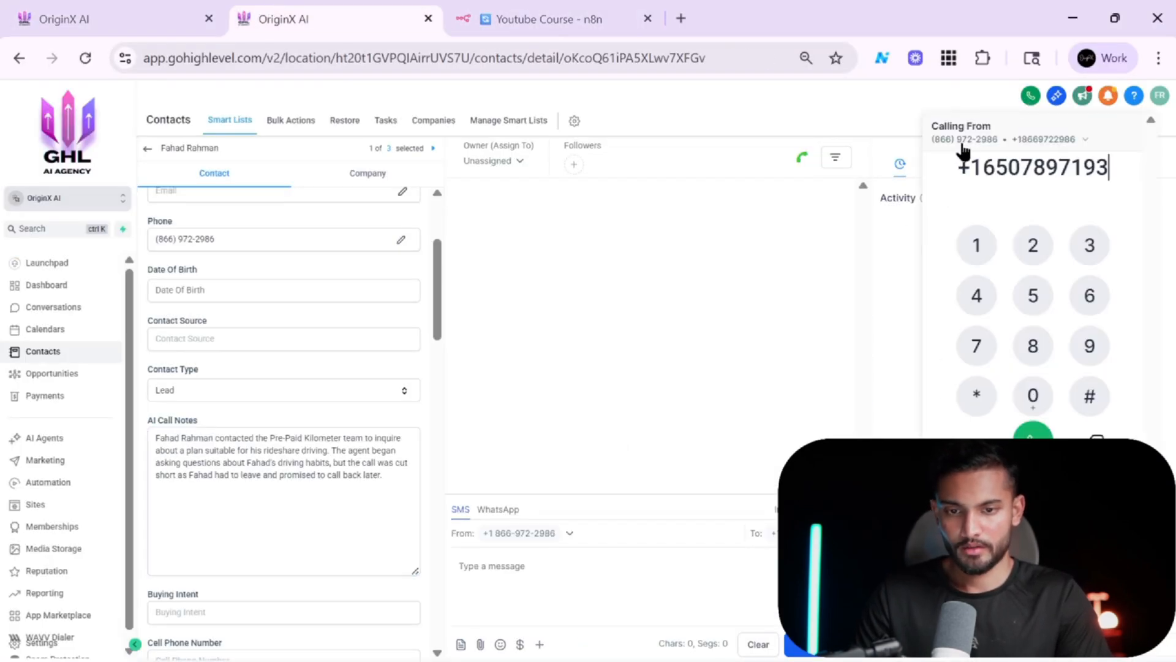
{"action": "left_click", "coordinate": [1034, 444]}
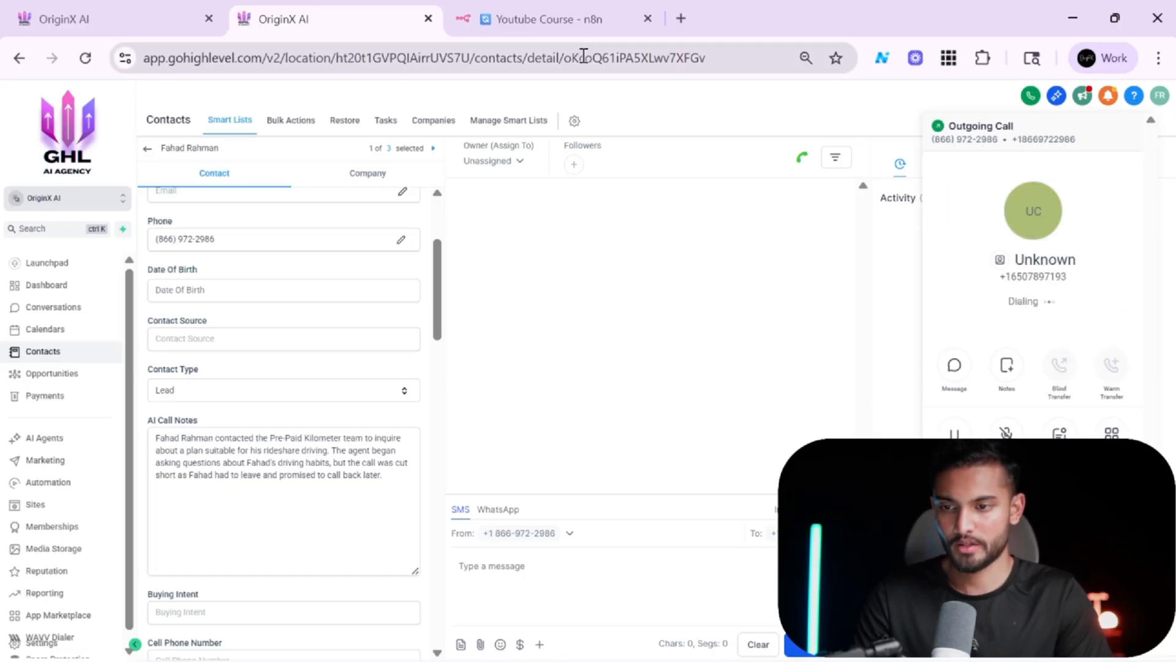
Return to the n8n Webhook node and examine the received call_inbound body fields in the output.
{"action": "key", "text": "alt+Tab"}
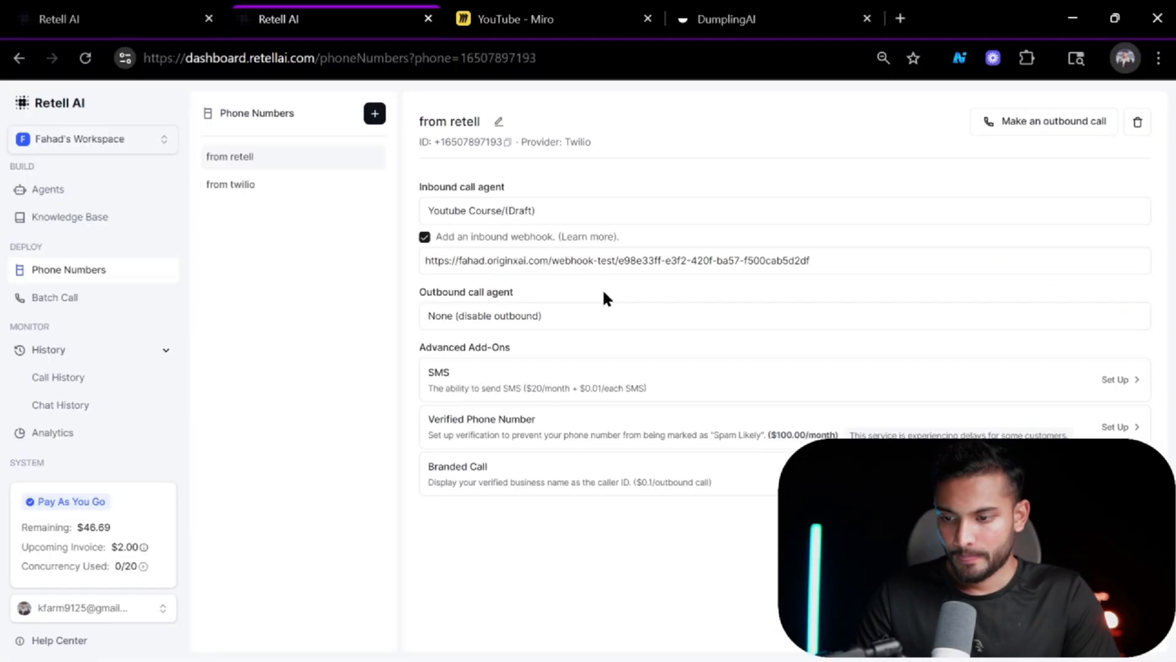
{"action": "key", "text": "alt+Tab"}
{"action": "left_click", "coordinate": [548, 8]}
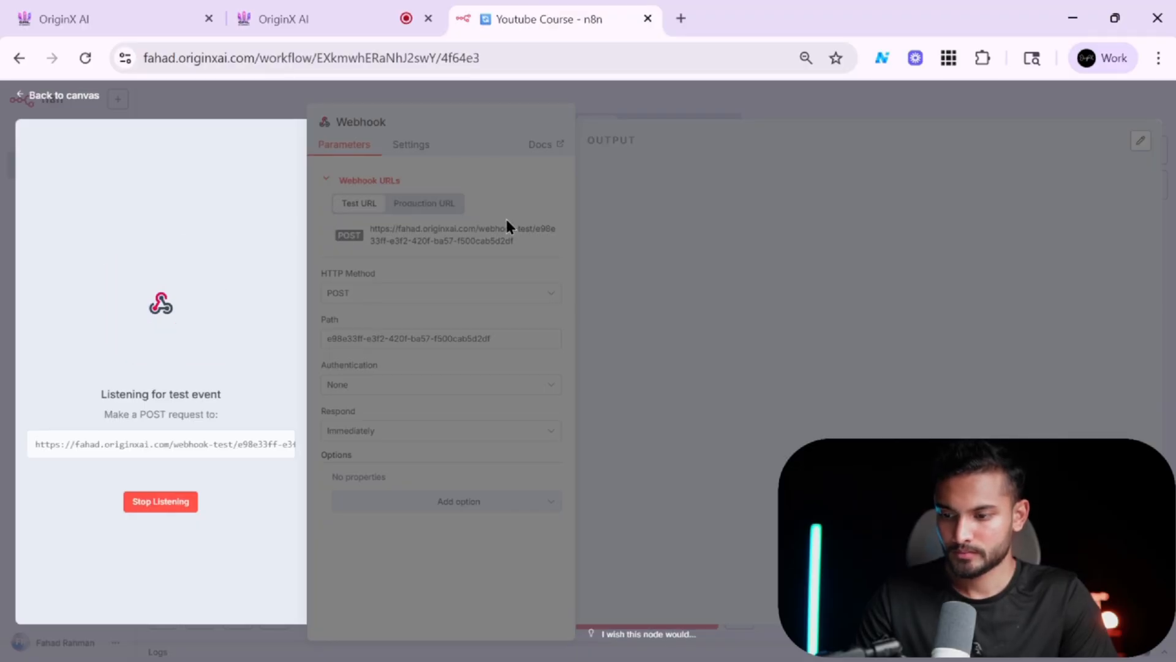
{"action": "key", "text": "alt+Tab"}
{"action": "key", "text": "alt+Tab"}
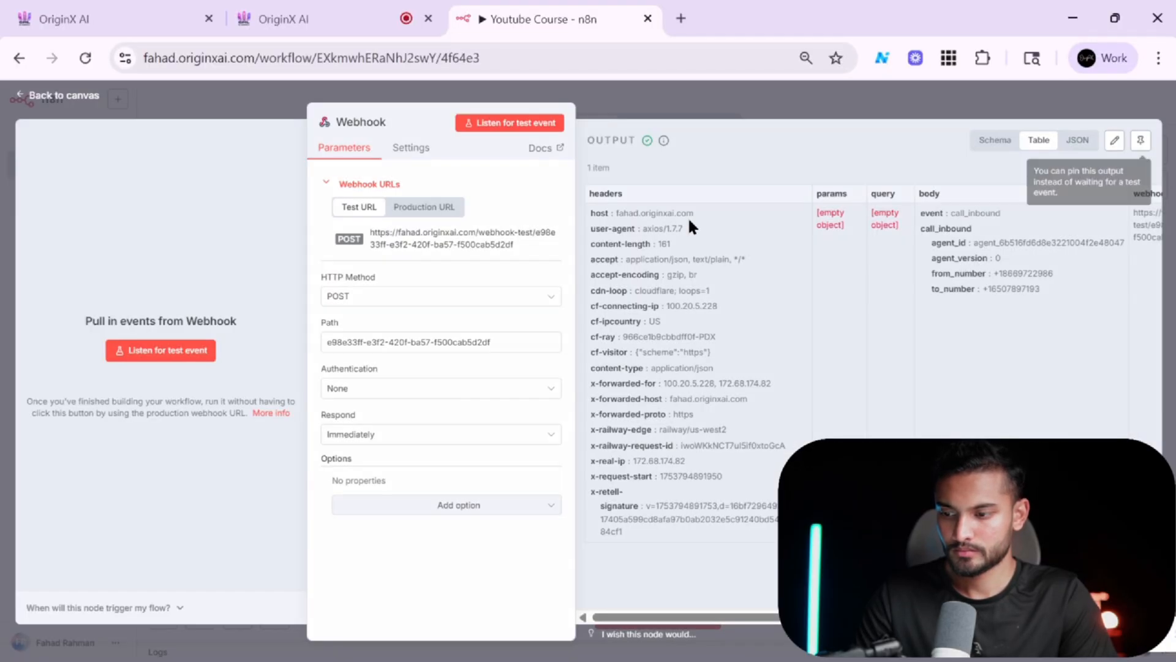
{"action": "key", "text": "alt+Tab"}
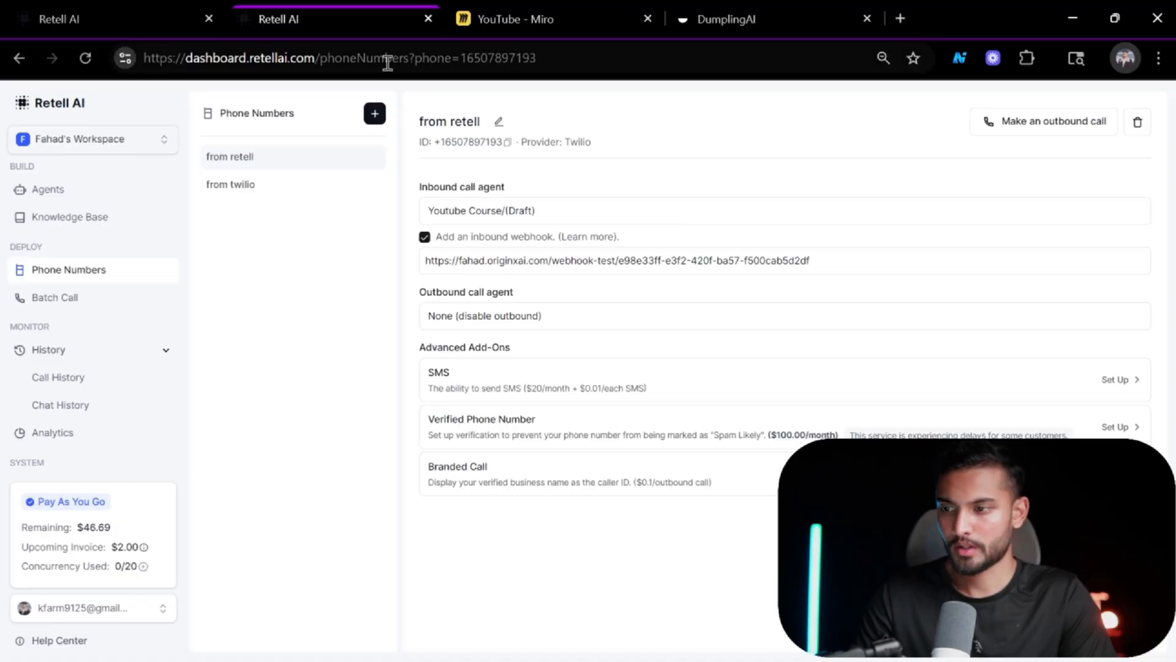
{"action": "key", "text": "alt+Tab"}
{"action": "left_click", "coordinate": [404, 13]}
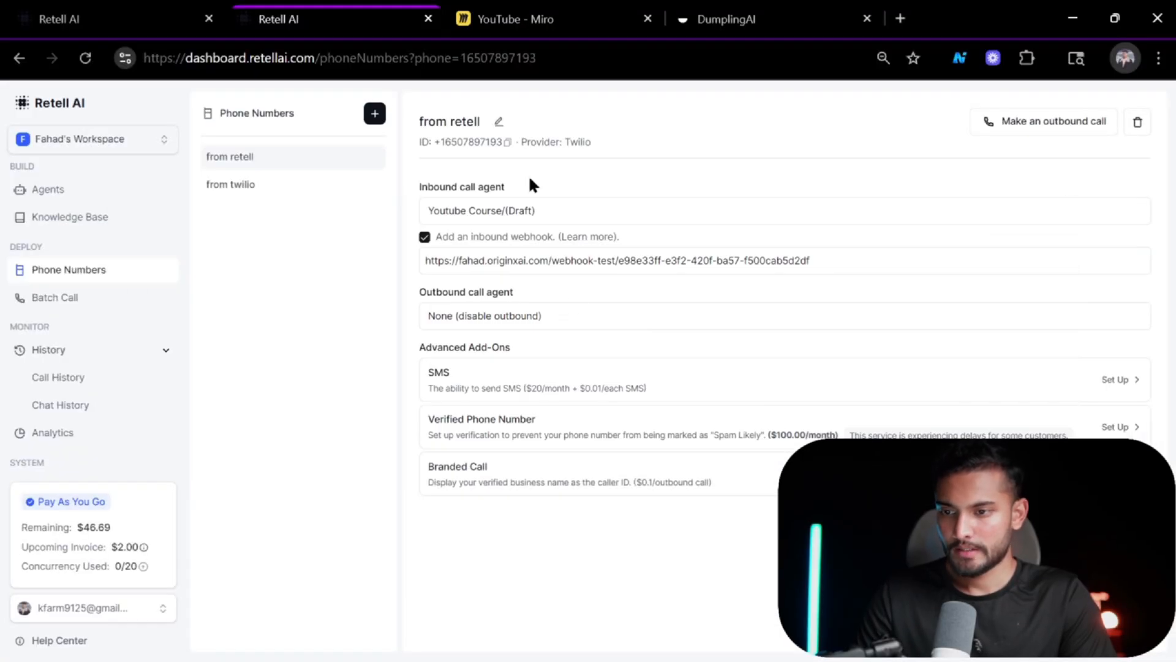
{"action": "key", "text": "alt+Tab"}
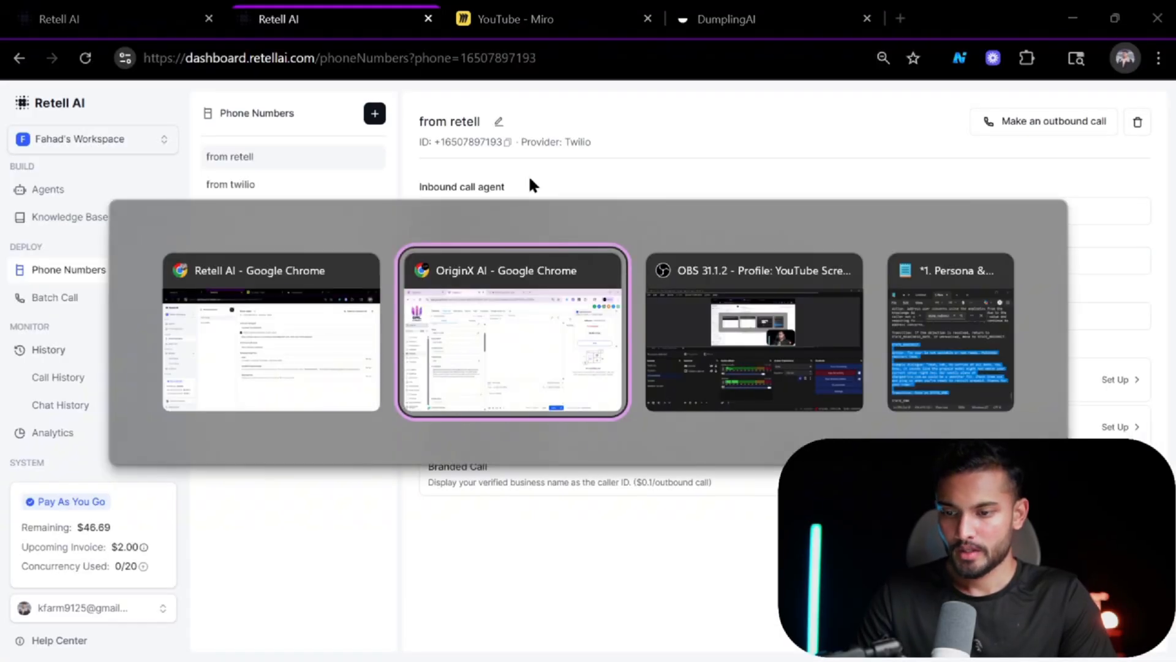
{"action": "left_click", "coordinate": [304, 325]}
{"action": "key", "text": "alt+Tab"}
{"action": "left_click", "coordinate": [555, 11]}
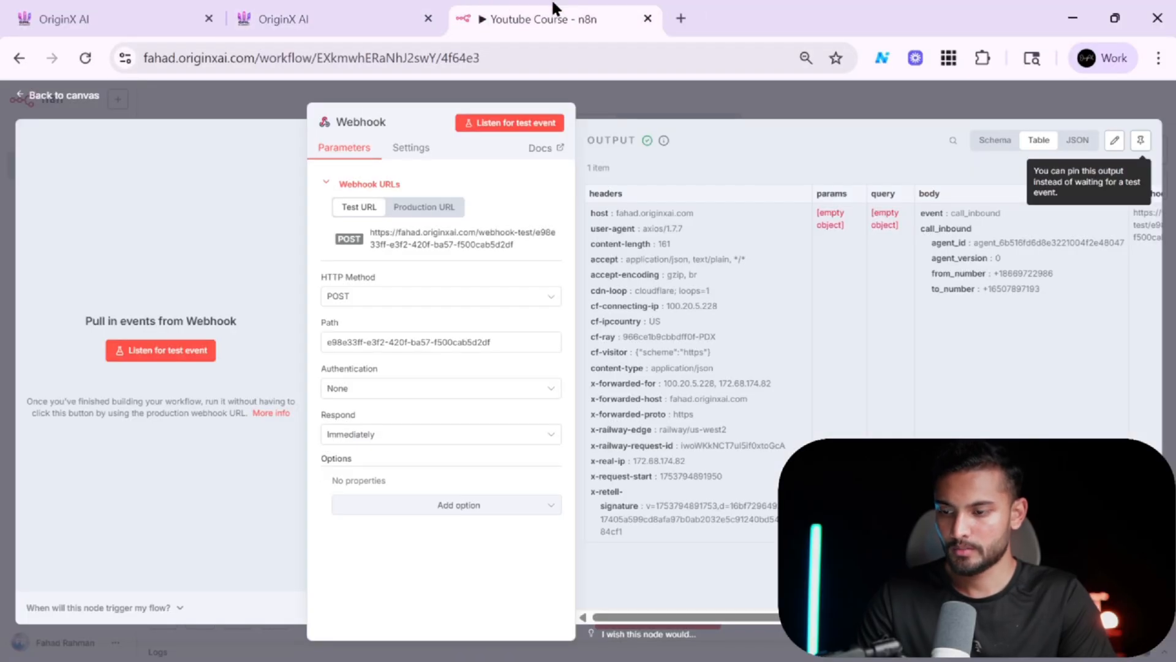
{"action": "scroll", "coordinate": [692, 354], "scroll_direction": "right", "scroll_amount": 5}
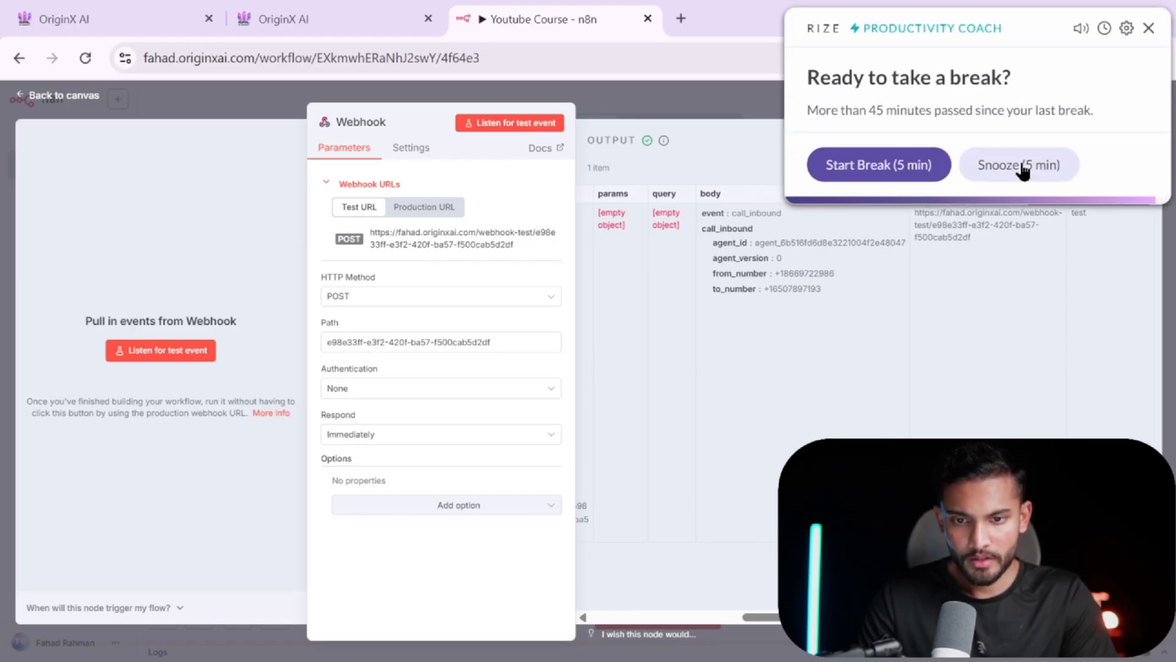
{"action": "left_click", "coordinate": [903, 164]}
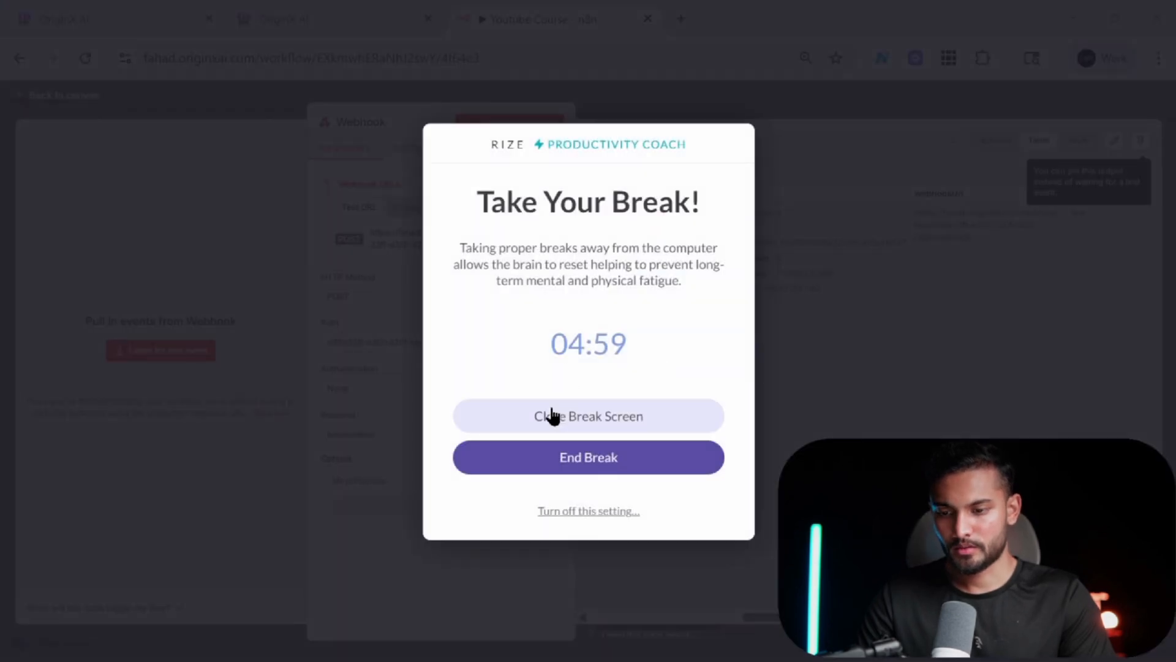
{"action": "left_click", "coordinate": [548, 411]}
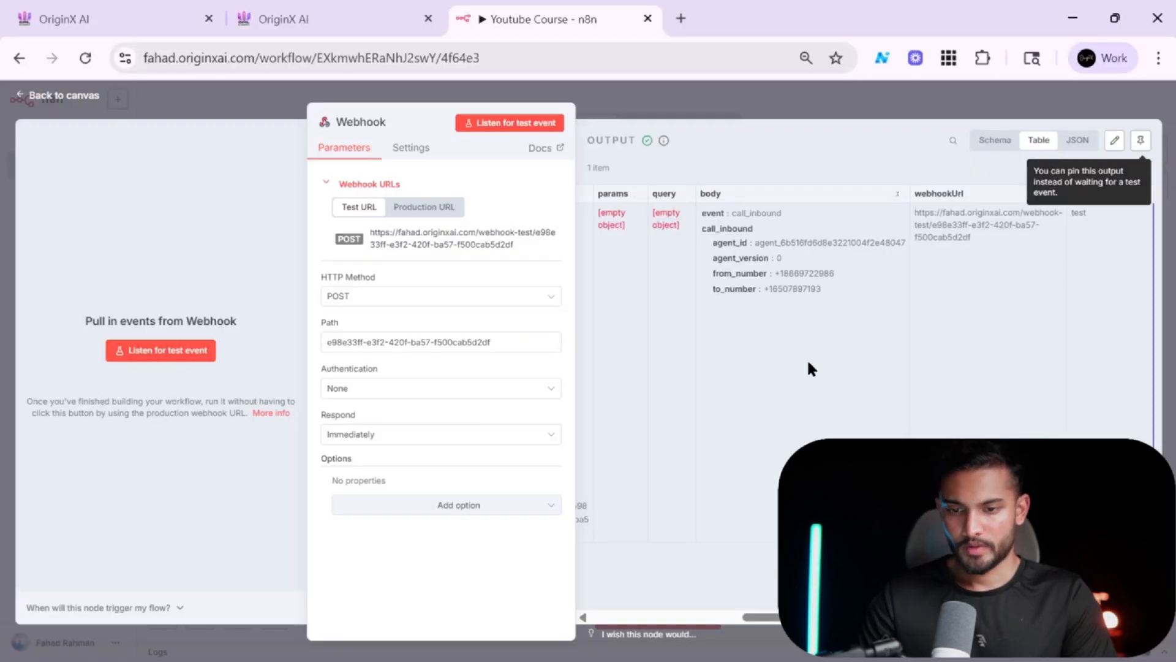
{"action": "scroll", "coordinate": [807, 358], "scroll_direction": "left", "scroll_amount": 4}
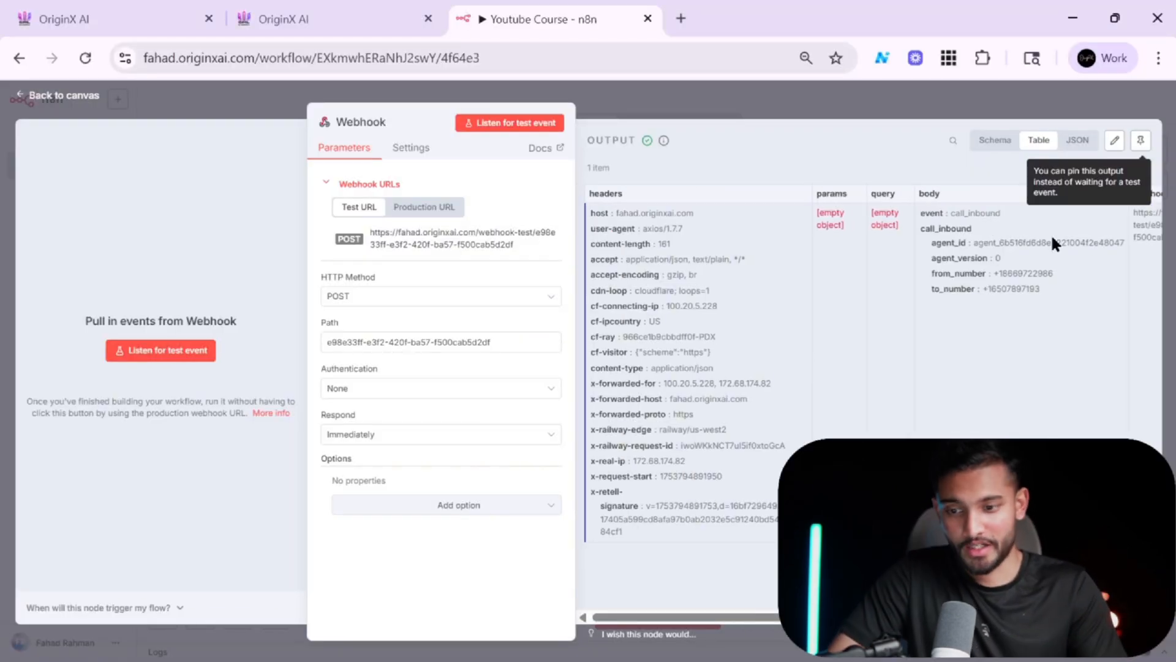
{"action": "scroll", "coordinate": [891, 296], "scroll_direction": "right", "scroll_amount": 2}
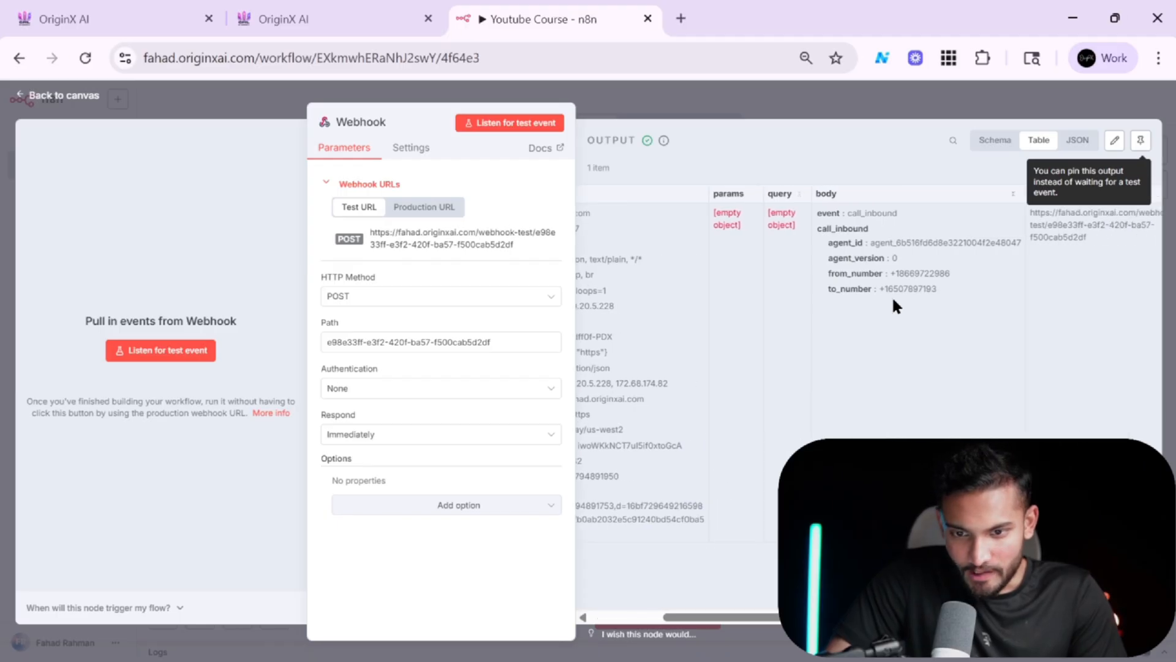
{"action": "scroll", "coordinate": [892, 299], "scroll_direction": "right", "scroll_amount": 2}
{"action": "scroll", "coordinate": [750, 260], "scroll_direction": "up", "scroll_amount": 5}
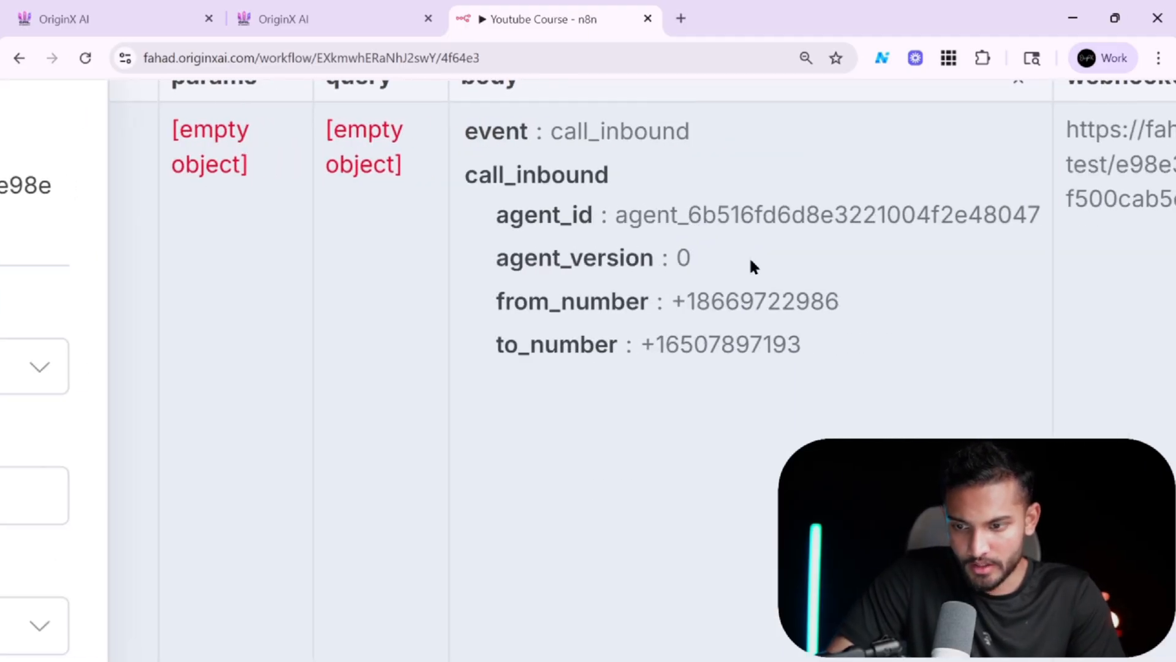
{"action": "scroll", "coordinate": [752, 265], "scroll_direction": "down", "scroll_amount": 2}
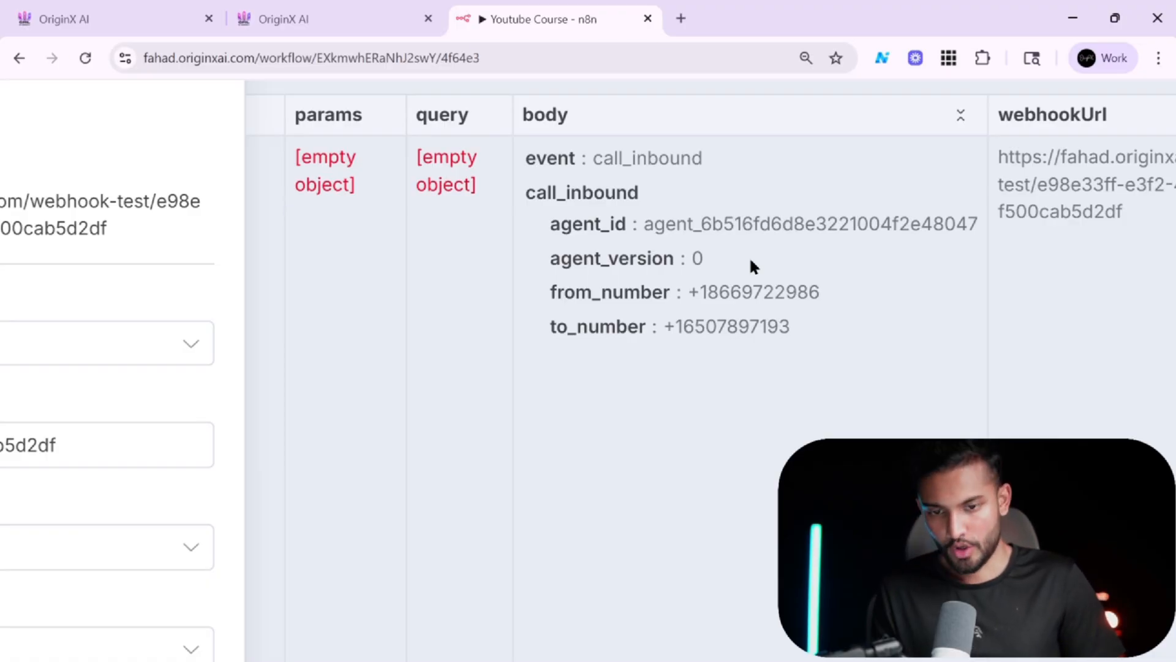
{"action": "scroll", "coordinate": [748, 256], "scroll_direction": "down", "scroll_amount": 3}
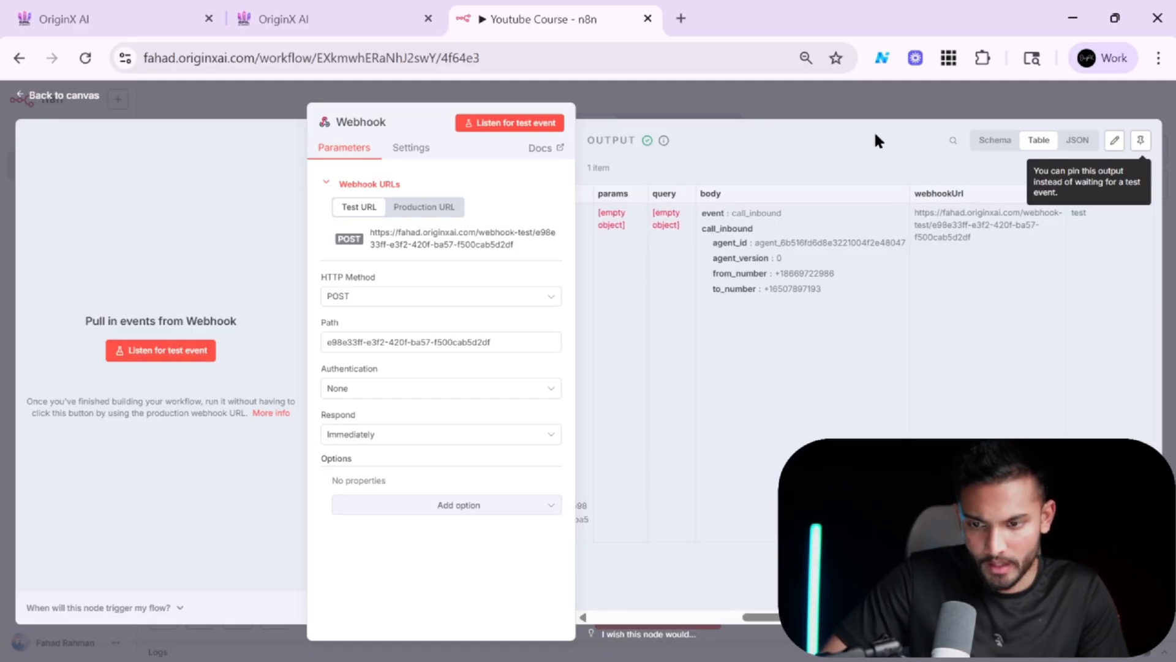
Pin the Webhook node's received output and return to the workflow canvas.
{"action": "left_click", "coordinate": [1136, 146]}
{"action": "left_click", "coordinate": [864, 86]}
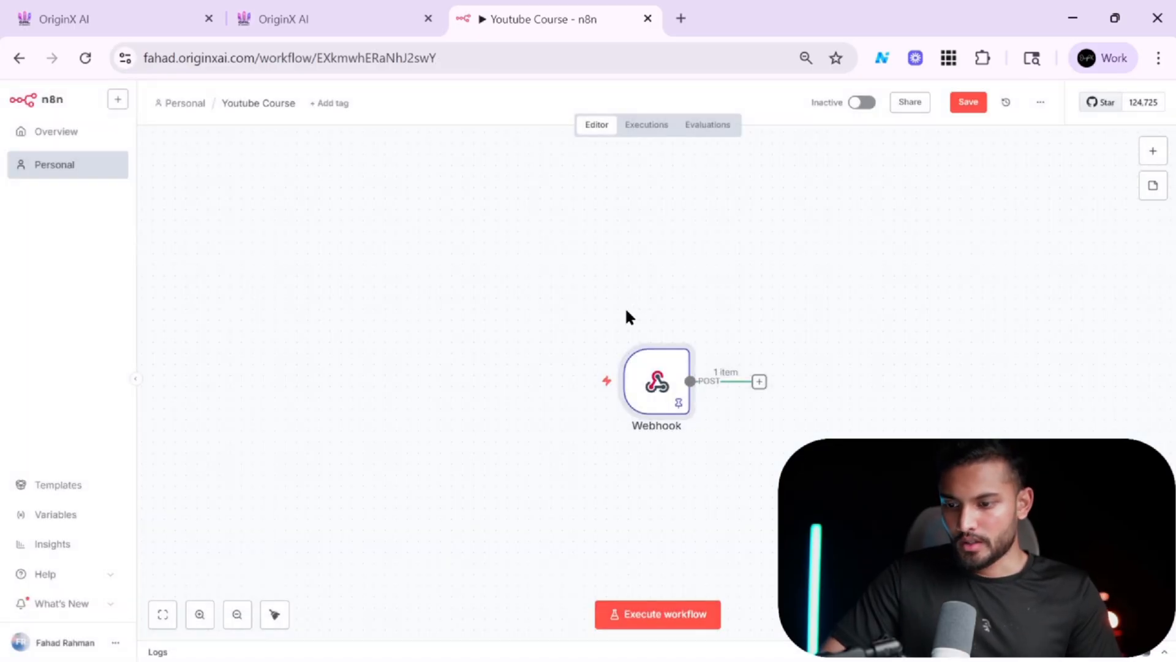
Add a node after the Webhook, searching the node list for HighLevel and opening its actions.
{"action": "left_click", "coordinate": [759, 382]}
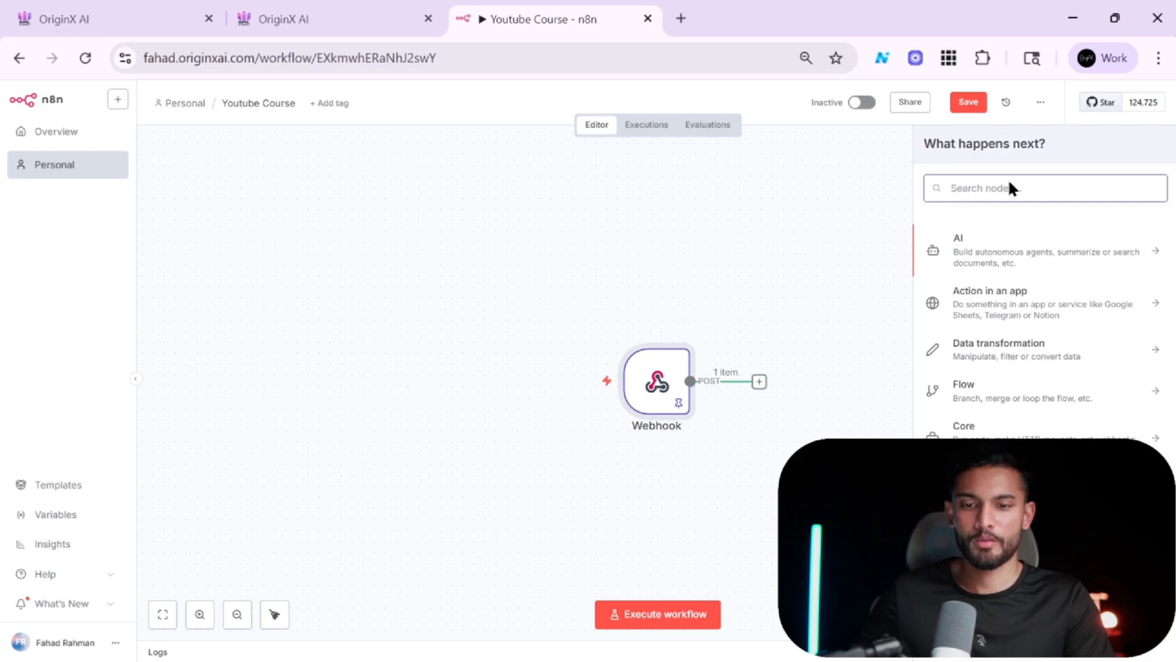
{"action": "type", "text": "go"}
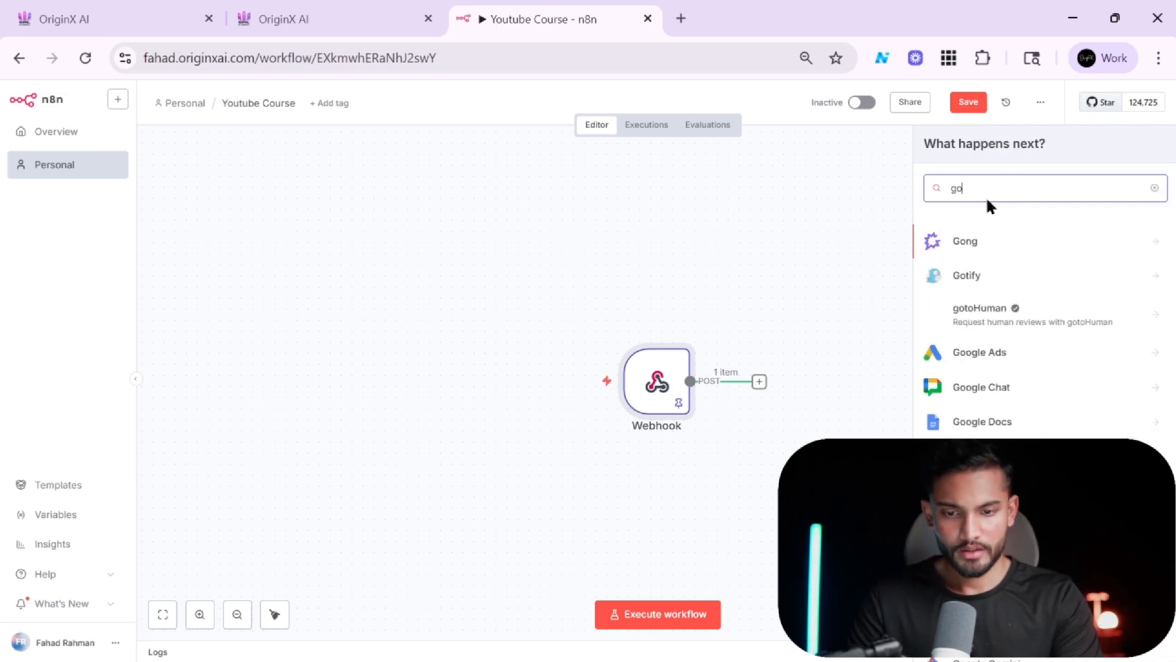
{"action": "key", "text": "BackSpace"}
{"action": "key", "text": "BackSpace"}
{"action": "type", "text": "lead"}
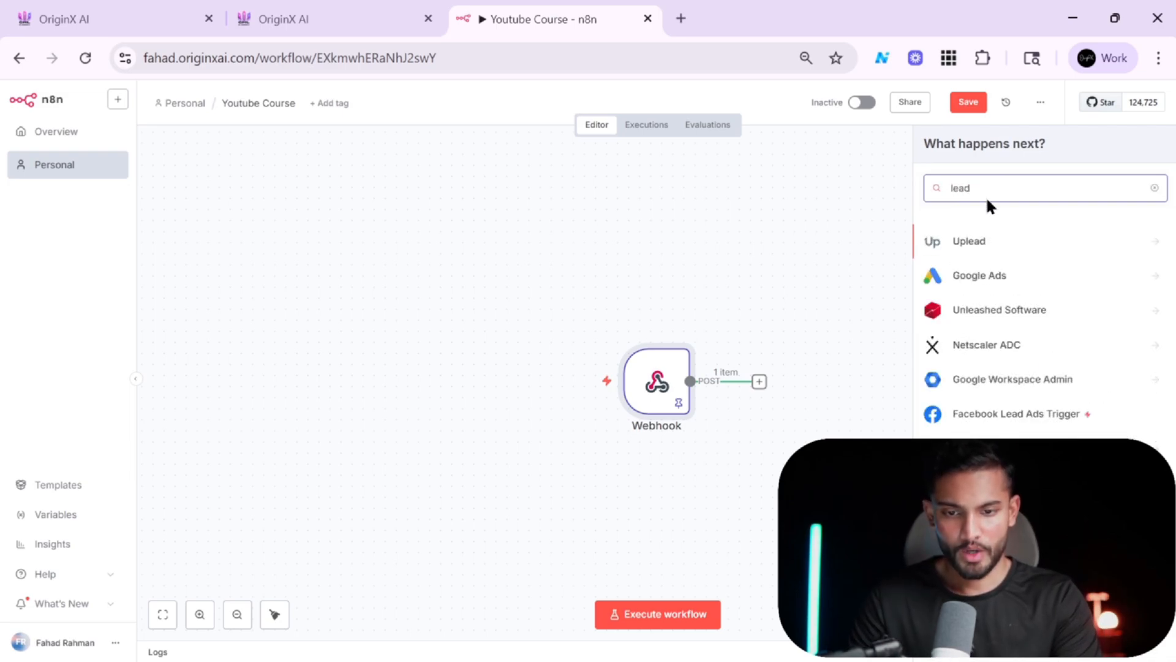
{"action": "key", "text": "BackSpace"}
{"action": "key", "text": "BackSpace"}
{"action": "key", "text": "BackSpace"}
{"action": "key", "text": "BackSpace"}
{"action": "type", "text": "go"}
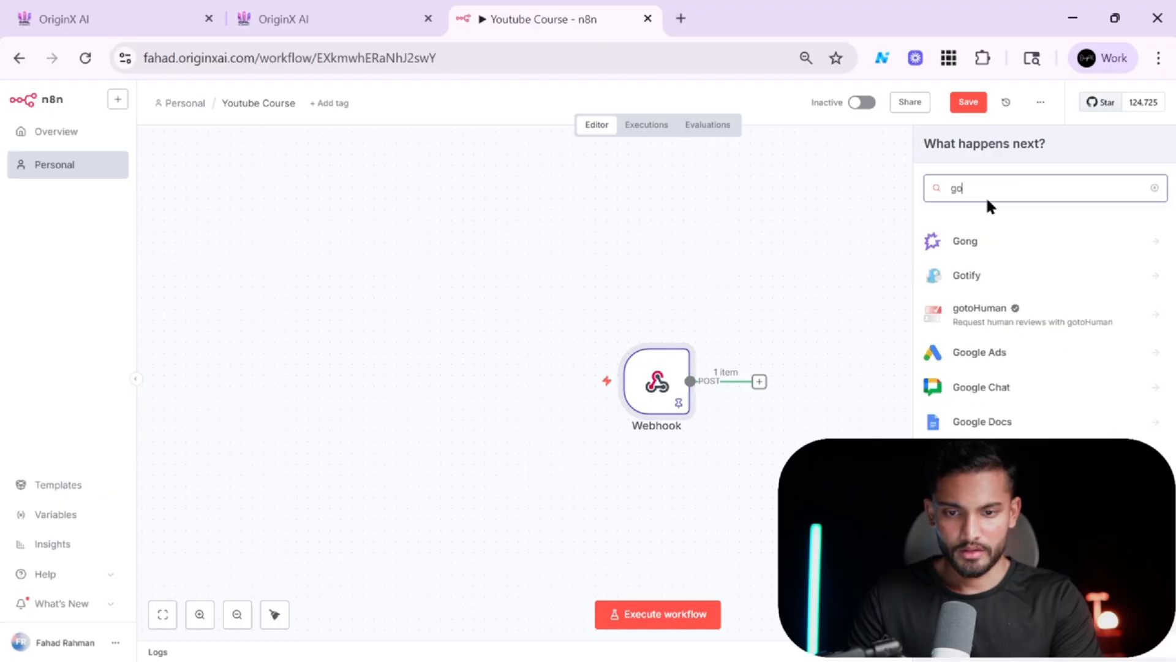
{"action": "type", "text": "hig"}
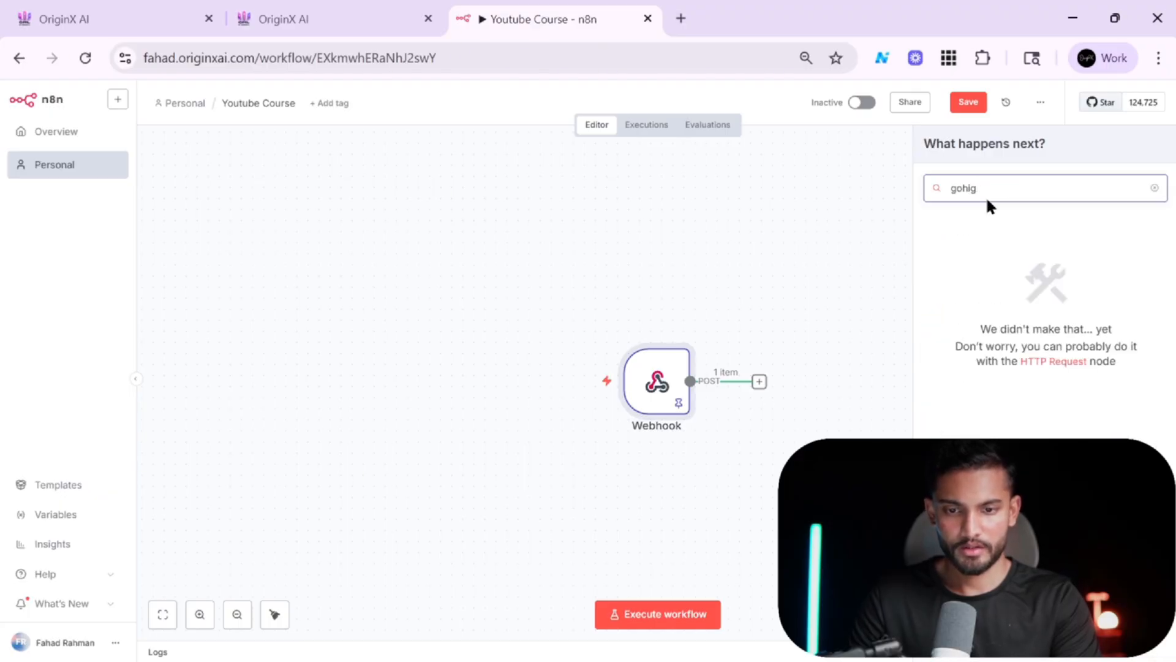
{"action": "key", "text": "BackSpace"}
{"action": "key", "text": "BackSpace"}
{"action": "key", "text": "BackSpace"}
{"action": "key", "text": "BackSpace"}
{"action": "key", "text": "BackSpace"}
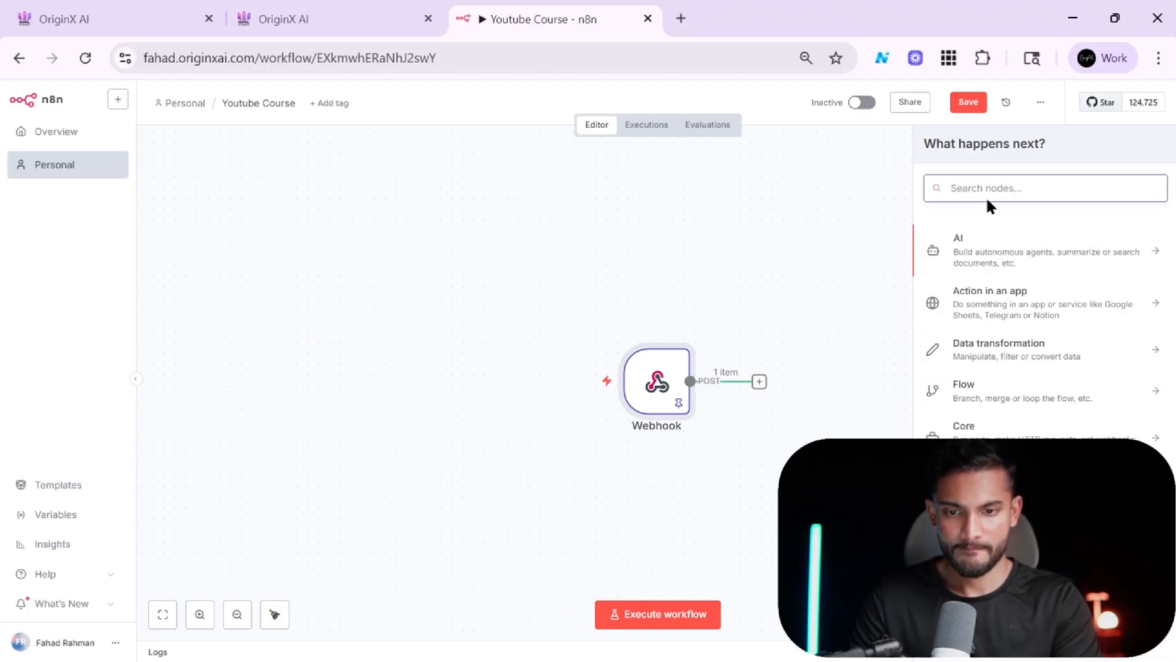
{"action": "type", "text": "go"}
{"action": "key", "text": "BackSpace"}
{"action": "key", "text": "BackSpace"}
{"action": "type", "text": "hi"}
{"action": "key", "text": "BackSpace"}
{"action": "key", "text": "BackSpace"}
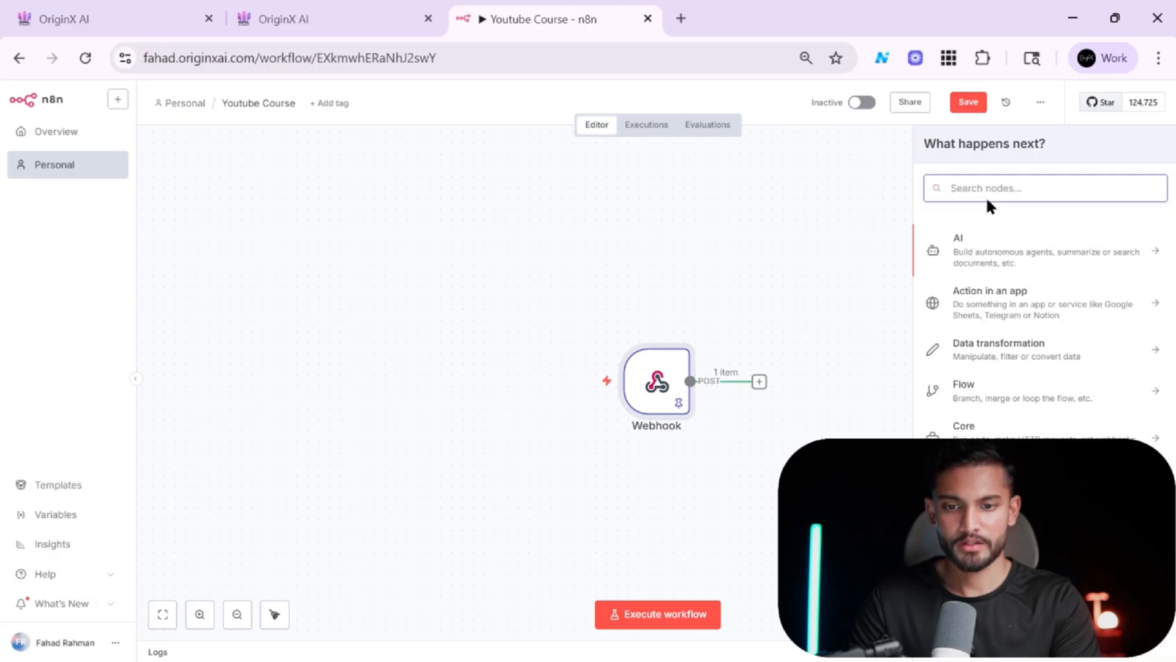
{"action": "type", "text": "hig"}
{"action": "left_click", "coordinate": [969, 239]}
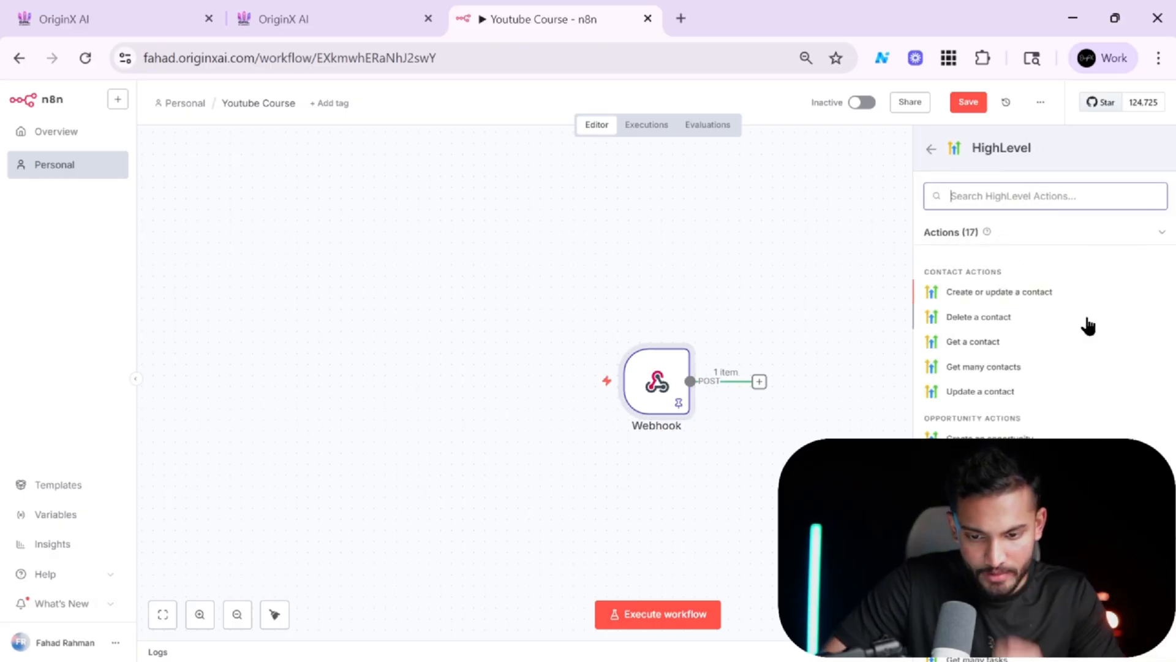
{"action": "scroll", "coordinate": [1088, 326], "scroll_direction": "down", "scroll_amount": 3}
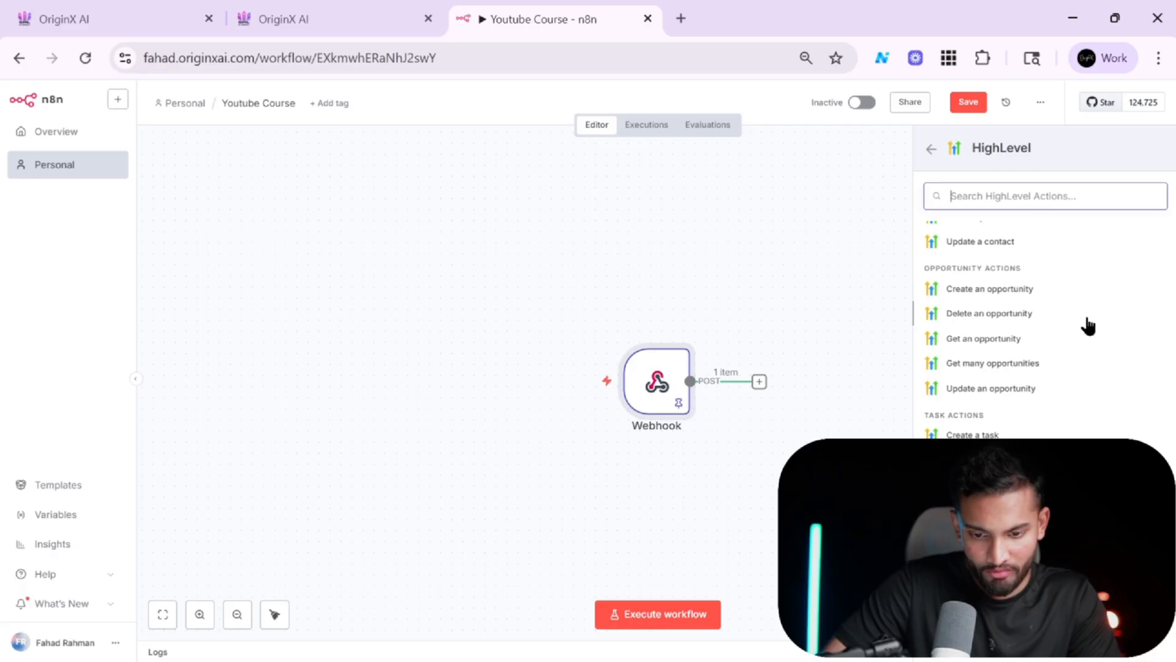
{"action": "scroll", "coordinate": [1088, 326], "scroll_direction": "up", "scroll_amount": 3}
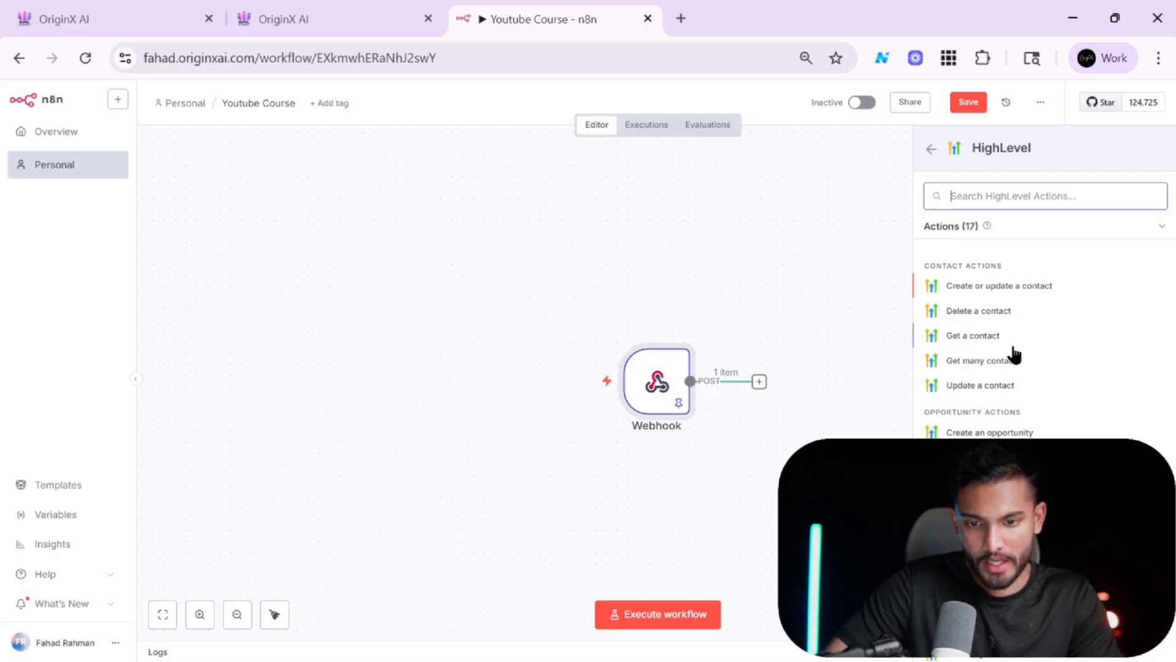
Choose the HighLevel Get a contact action and start creating a new HighLevel OAuth2 credential.
{"action": "left_click", "coordinate": [978, 337]}
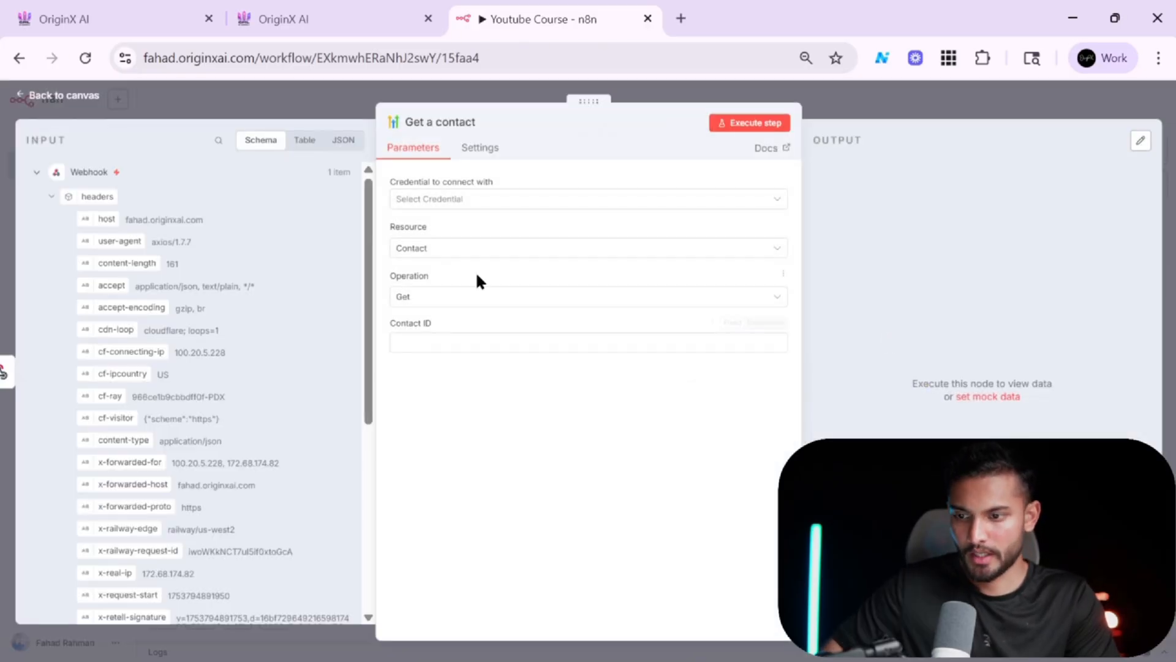
{"action": "left_click", "coordinate": [571, 204]}
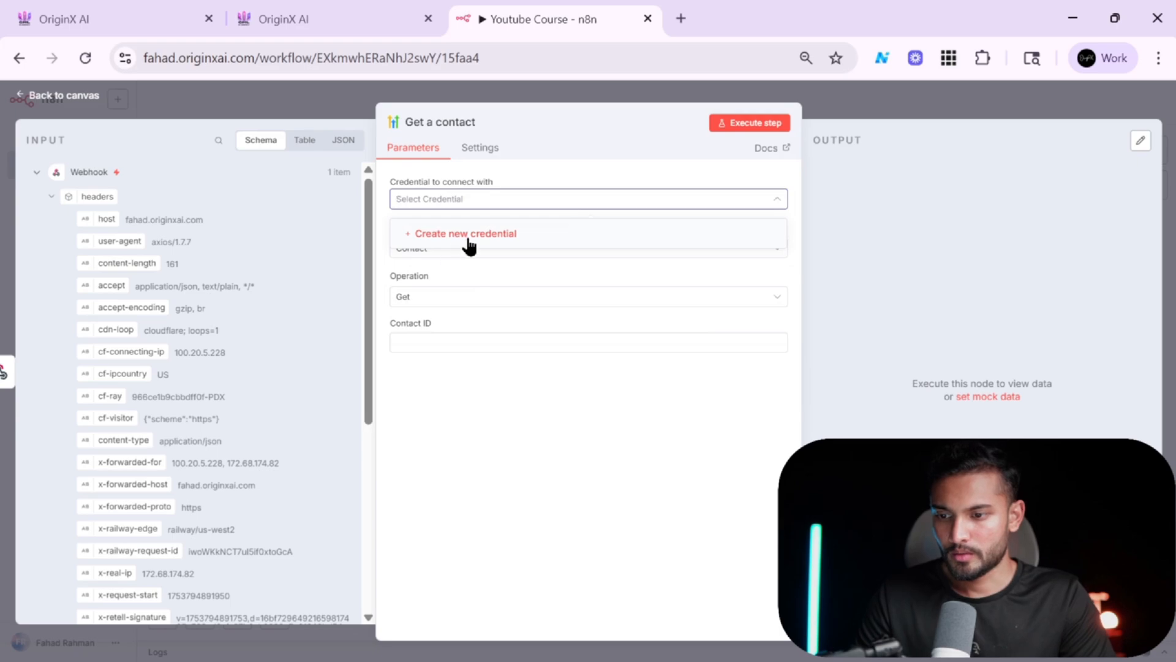
{"action": "left_click", "coordinate": [470, 245]}
{"action": "scroll", "coordinate": [543, 373], "scroll_direction": "down", "scroll_amount": 3}
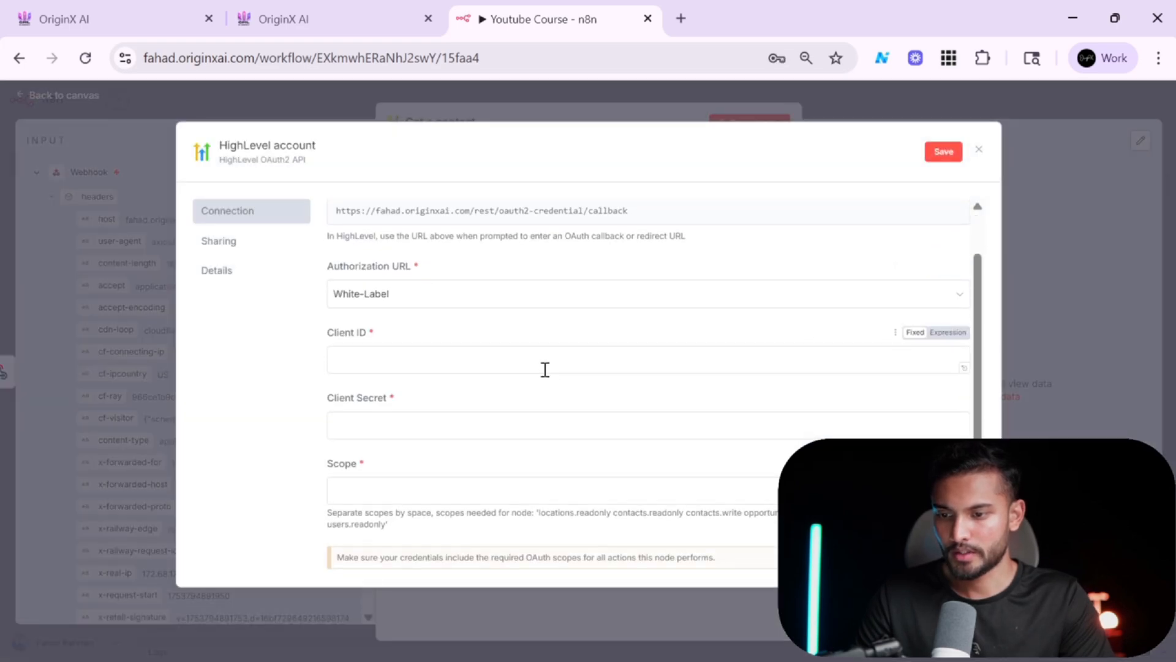
{"action": "scroll", "coordinate": [545, 371], "scroll_direction": "up", "scroll_amount": 1}
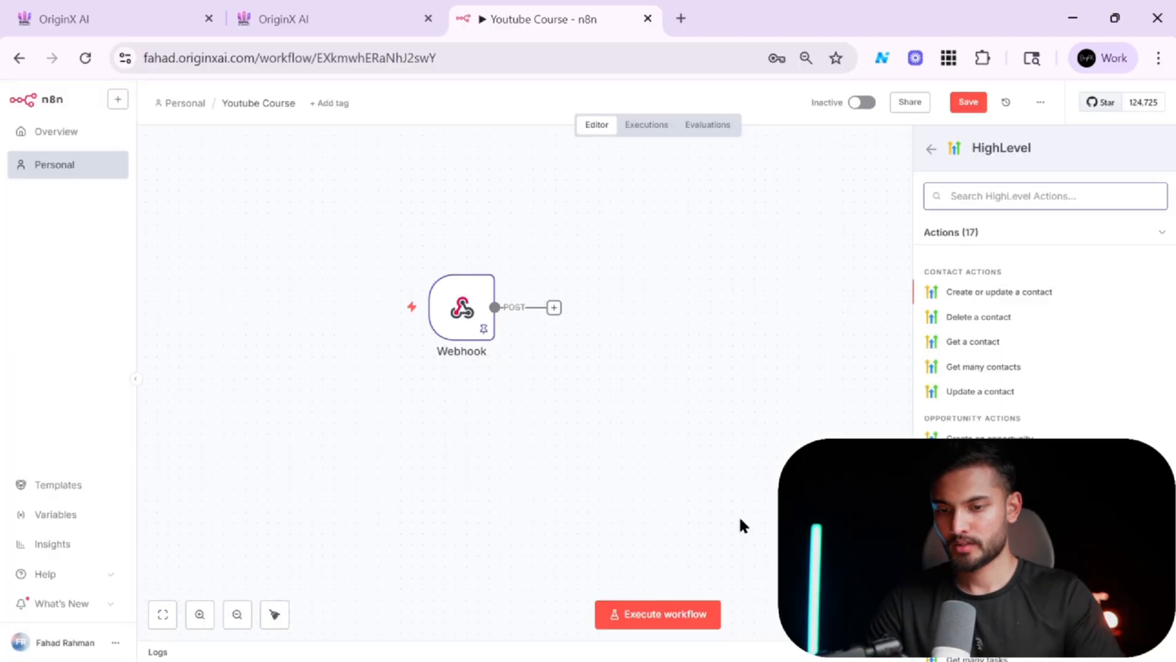
Add the HighLevel Get many contacts action with the HighLevel account credential, then return to the canvas.
{"action": "key", "text": "alt+Tab"}
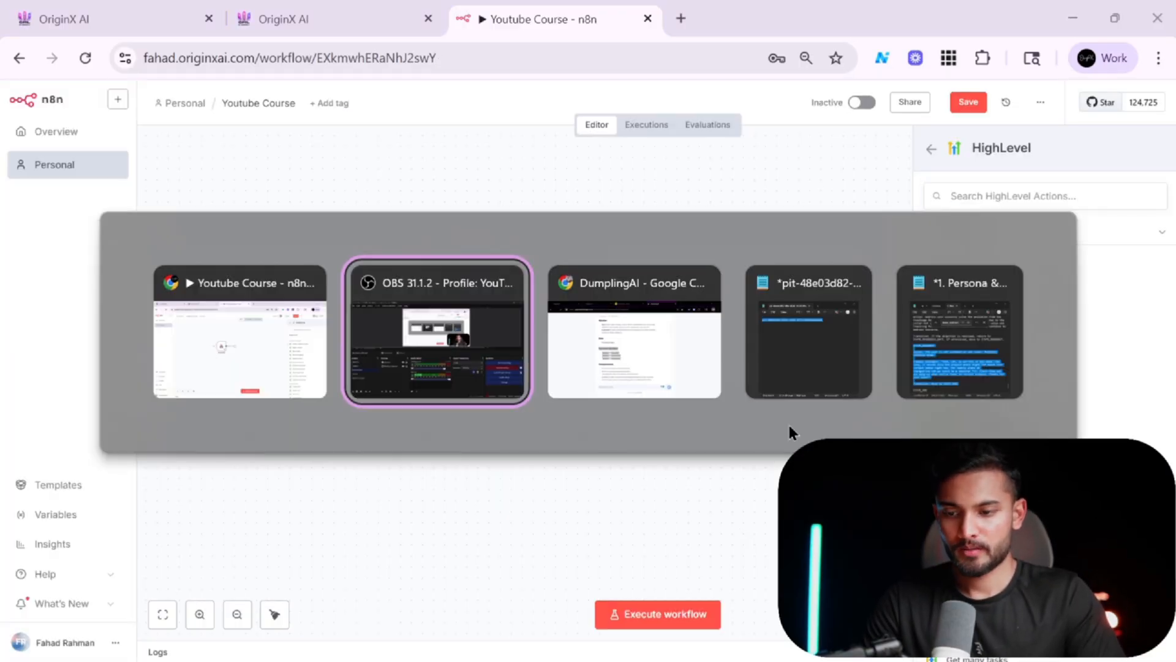
{"action": "key", "text": "alt+shift+Tab"}
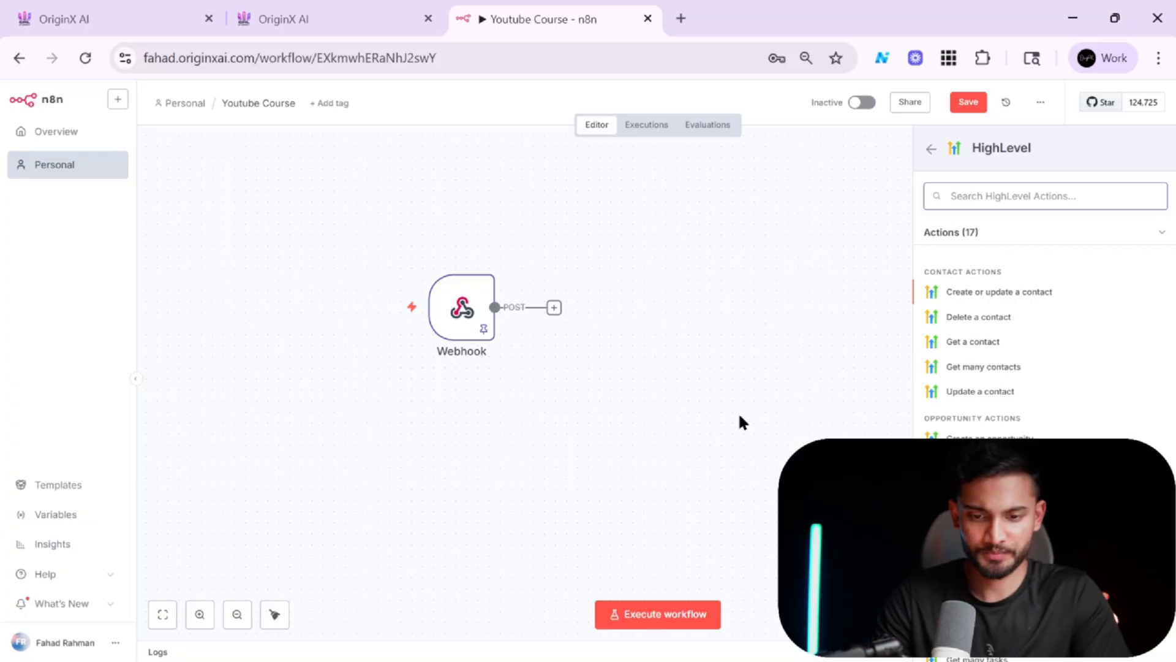
{"action": "left_click", "coordinate": [982, 367]}
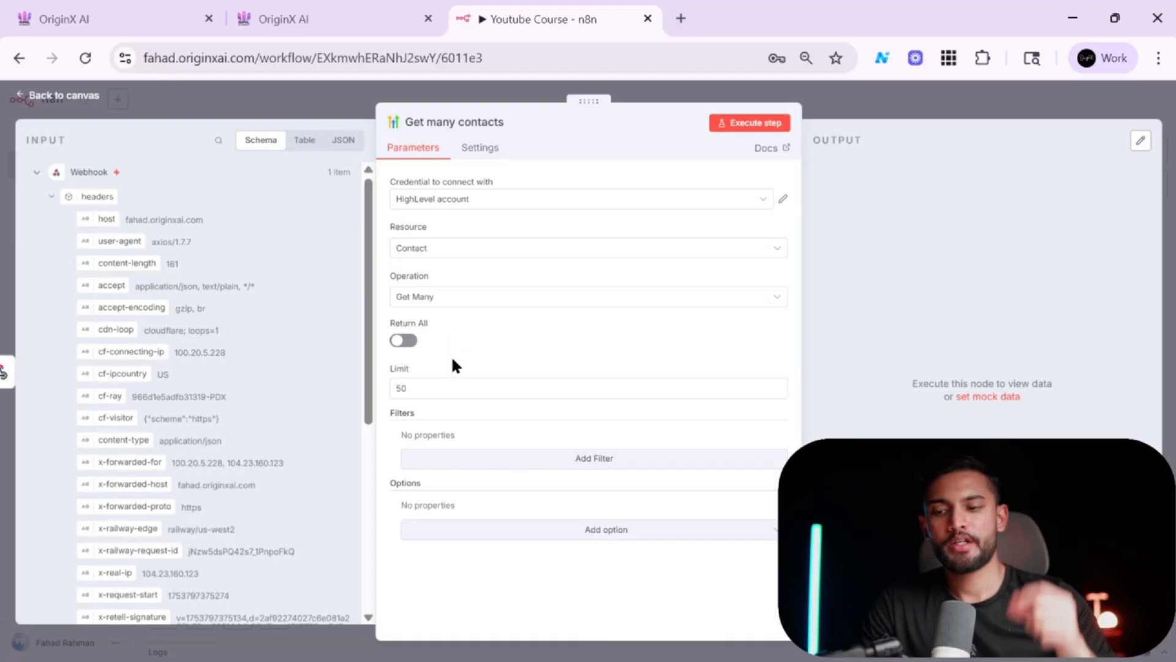
{"action": "left_click", "coordinate": [900, 112]}
Examine the Webhook node's pinned call_inbound body fields, such as from_number and to_number.
{"action": "double_click", "coordinate": [472, 312]}
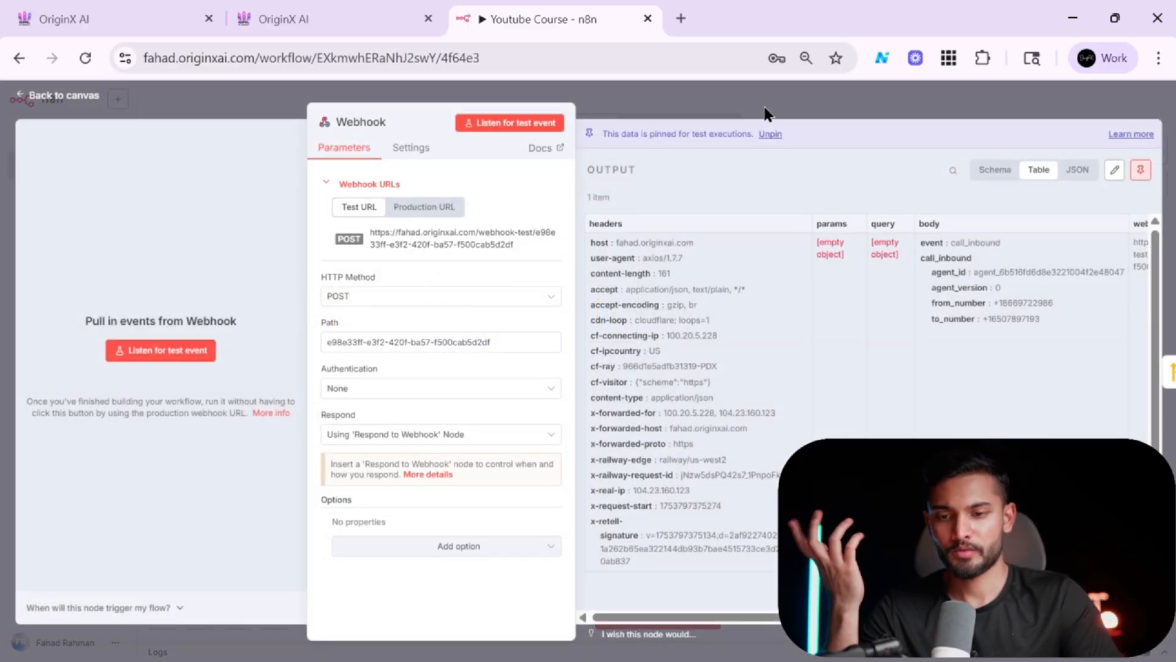
{"action": "scroll", "coordinate": [749, 351], "scroll_direction": "right", "scroll_amount": 5}
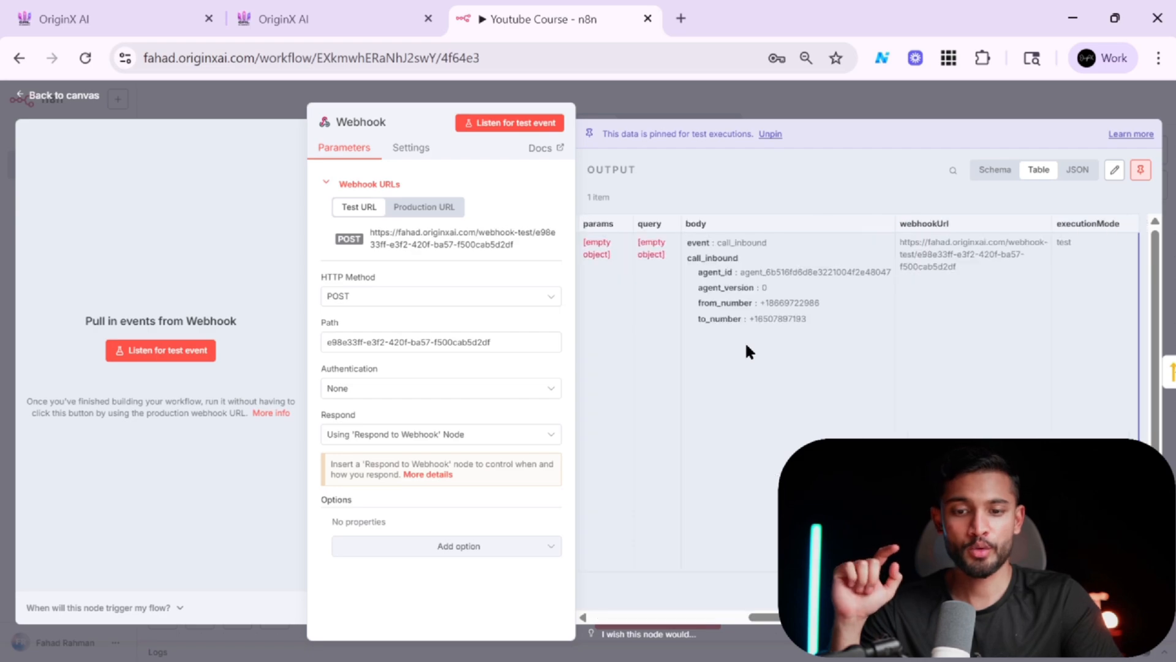
{"action": "scroll", "coordinate": [746, 351], "scroll_direction": "left", "scroll_amount": 5}
{"action": "left_click", "coordinate": [821, 93]}
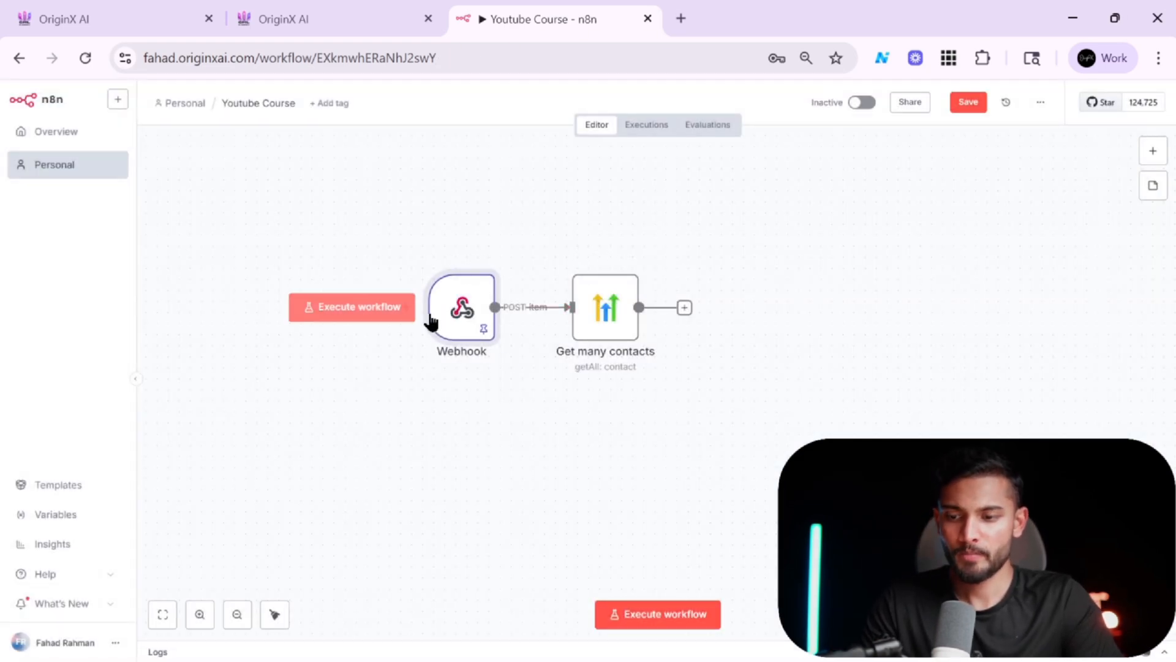
{"action": "double_click", "coordinate": [454, 323]}
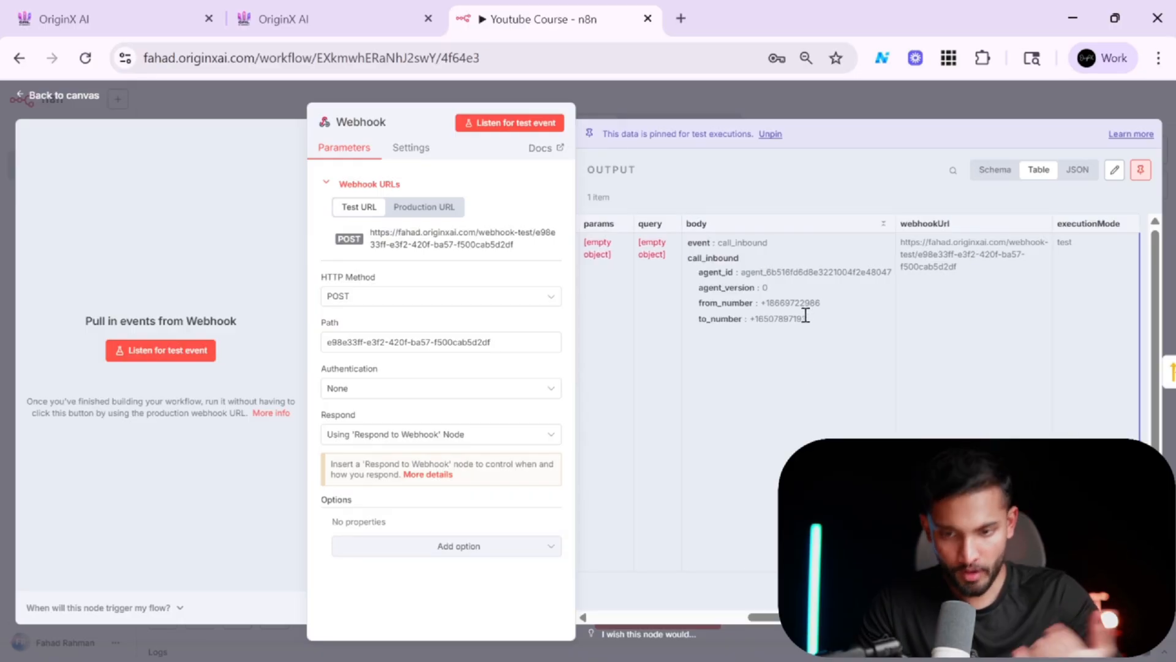
{"action": "left_click", "coordinate": [867, 109]}
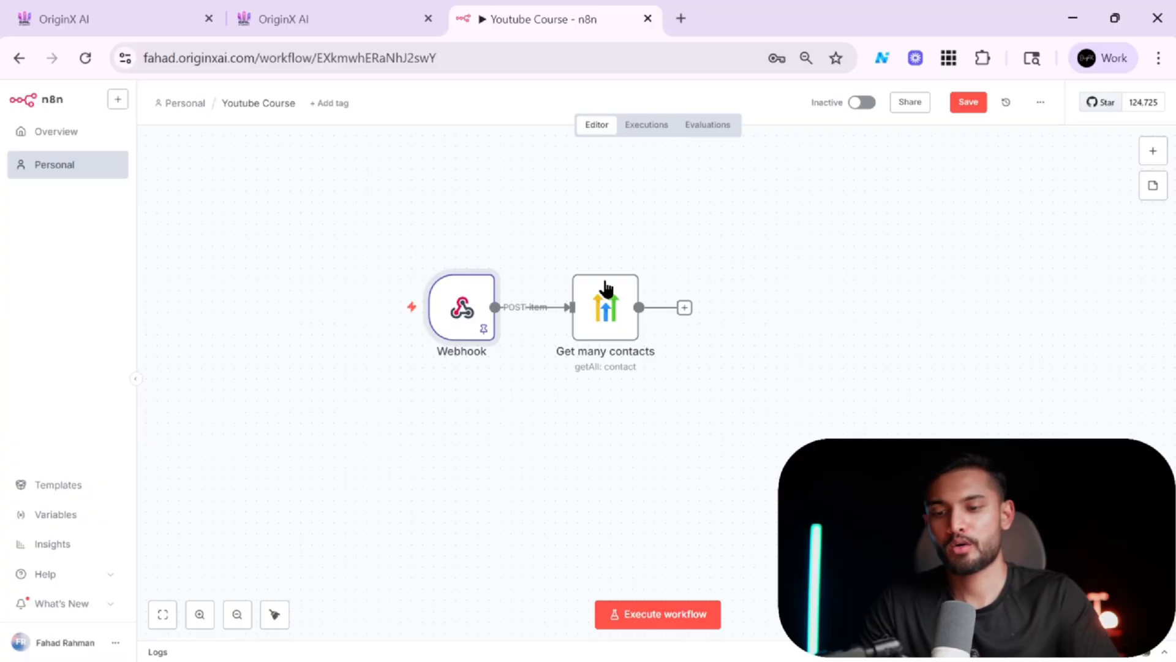
Set the Get many contacts limit to 10 and add a Query filter.
{"action": "double_click", "coordinate": [594, 292]}
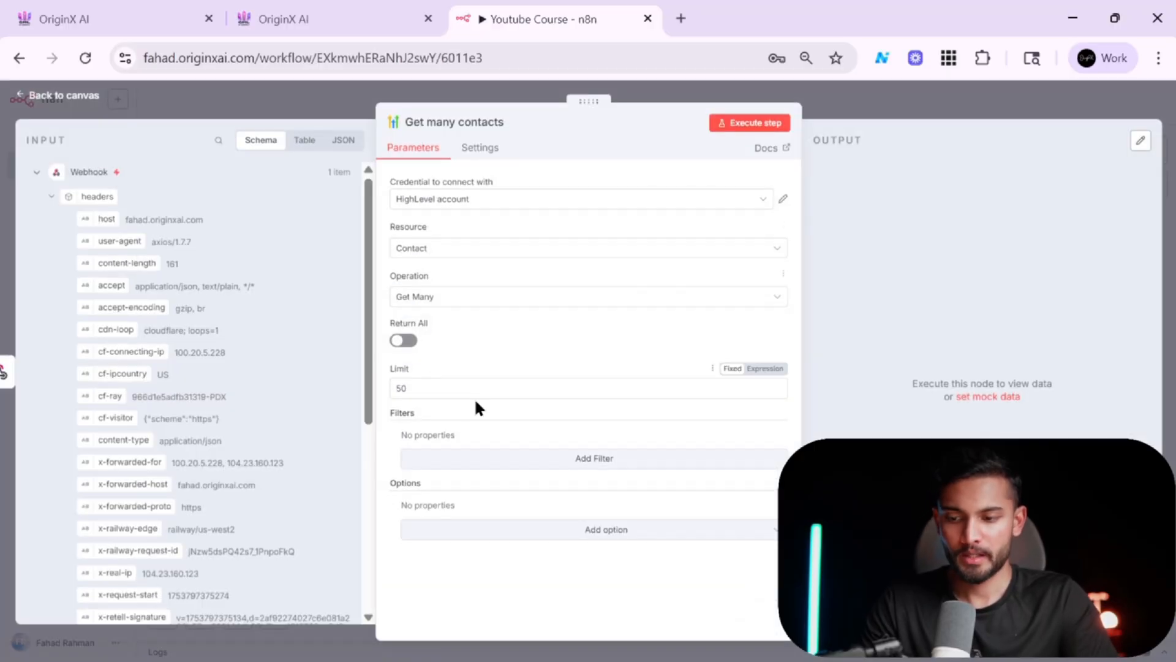
{"action": "left_click", "coordinate": [462, 390]}
{"action": "key", "text": "BackSpace"}
{"action": "key", "text": "BackSpace"}
{"action": "type", "text": "1"}
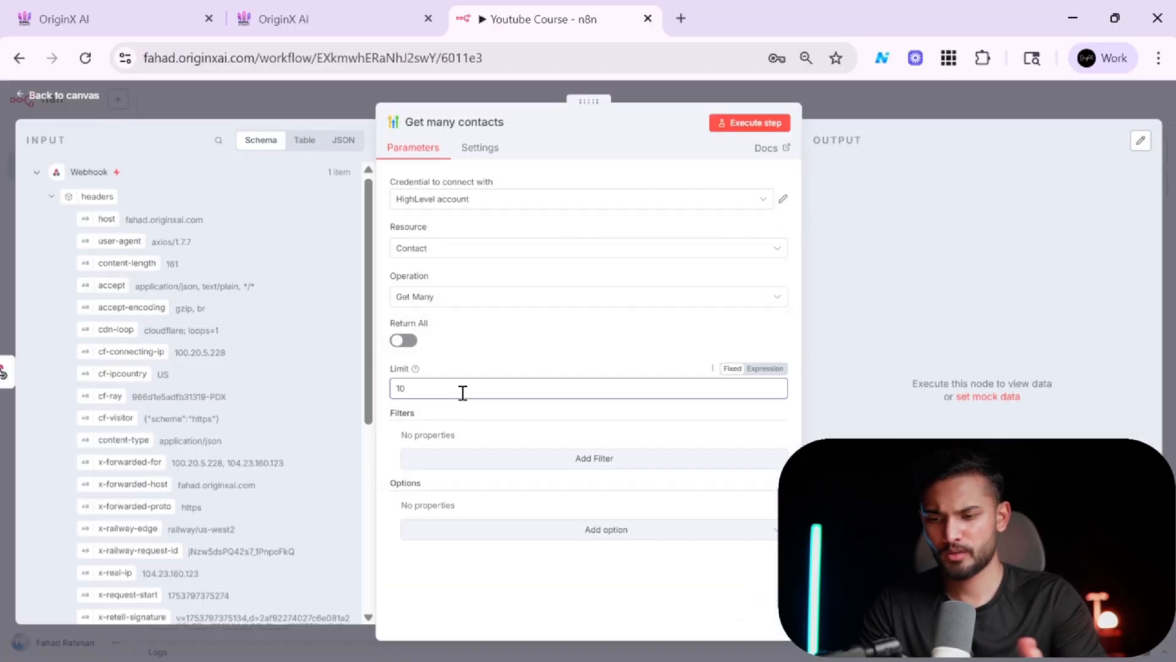
{"action": "left_click", "coordinate": [611, 462]}
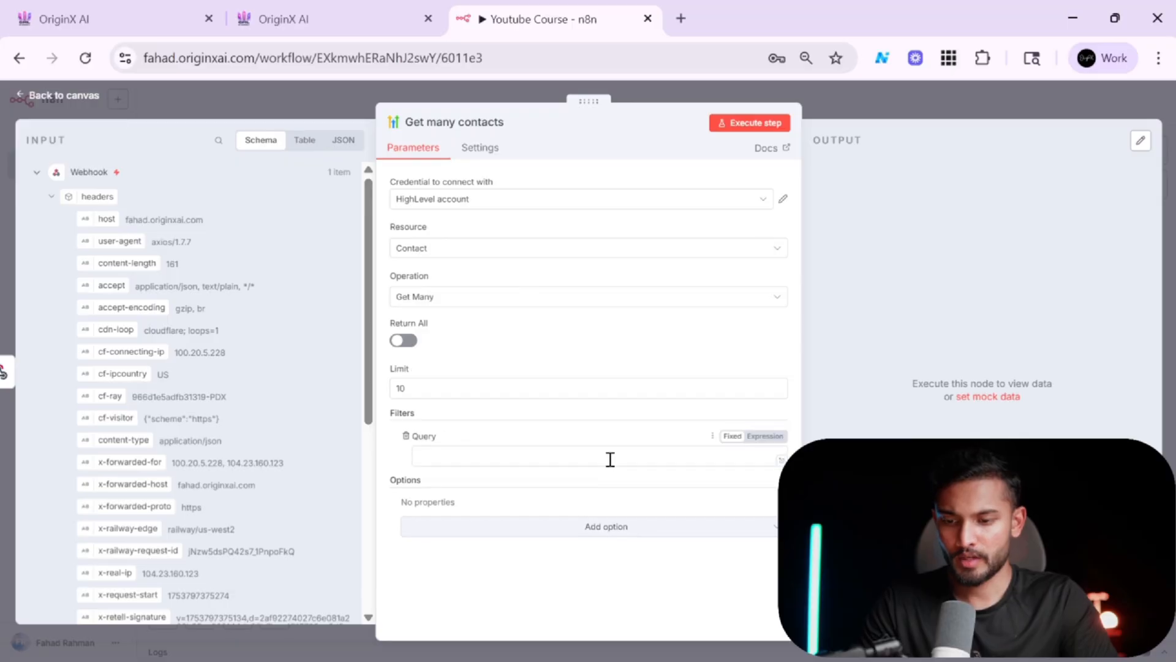
{"action": "left_click", "coordinate": [636, 458]}
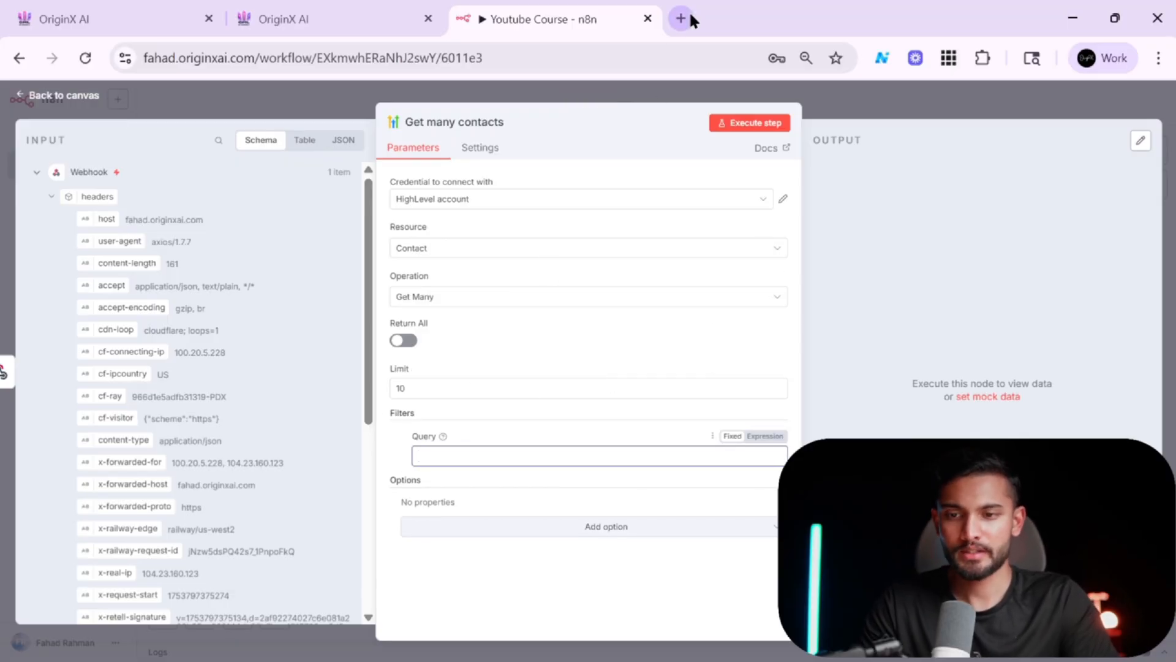
Switch to the other browser window and open developers.gohighlevel.com in a new tab.
{"action": "key", "text": "alt+Tab"}
{"action": "key", "text": "alt+Tab"}
{"action": "key", "text": "alt+Tab"}
{"action": "key", "text": "Tab"}
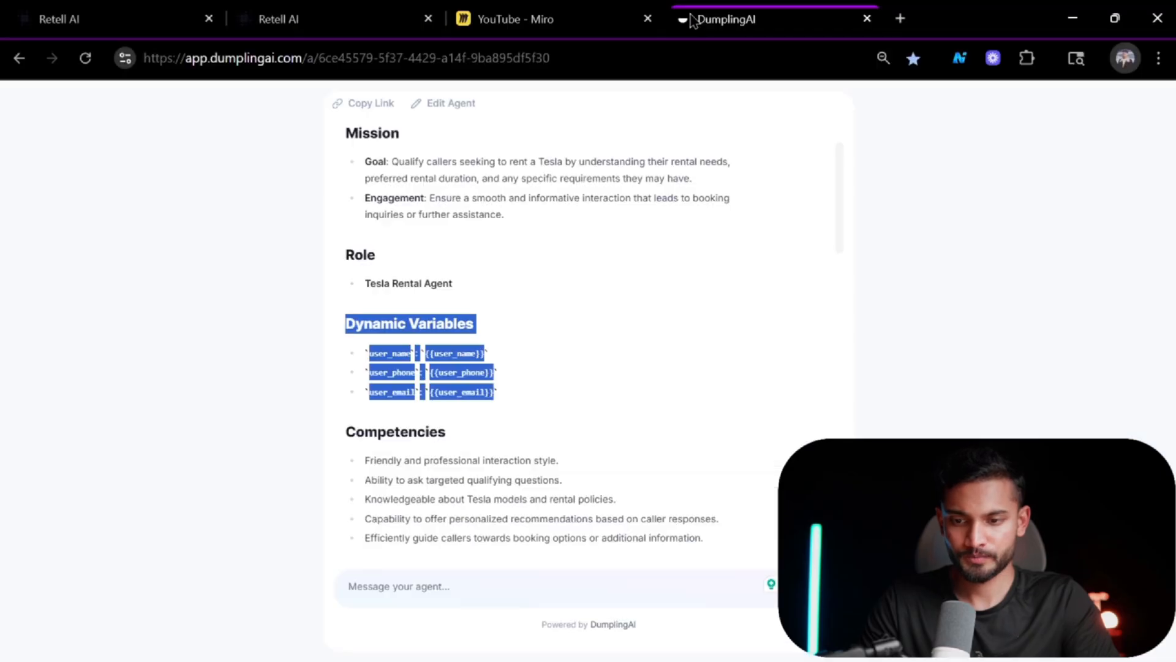
{"action": "left_click", "coordinate": [900, 19]}
{"action": "type", "text": "DEV"}
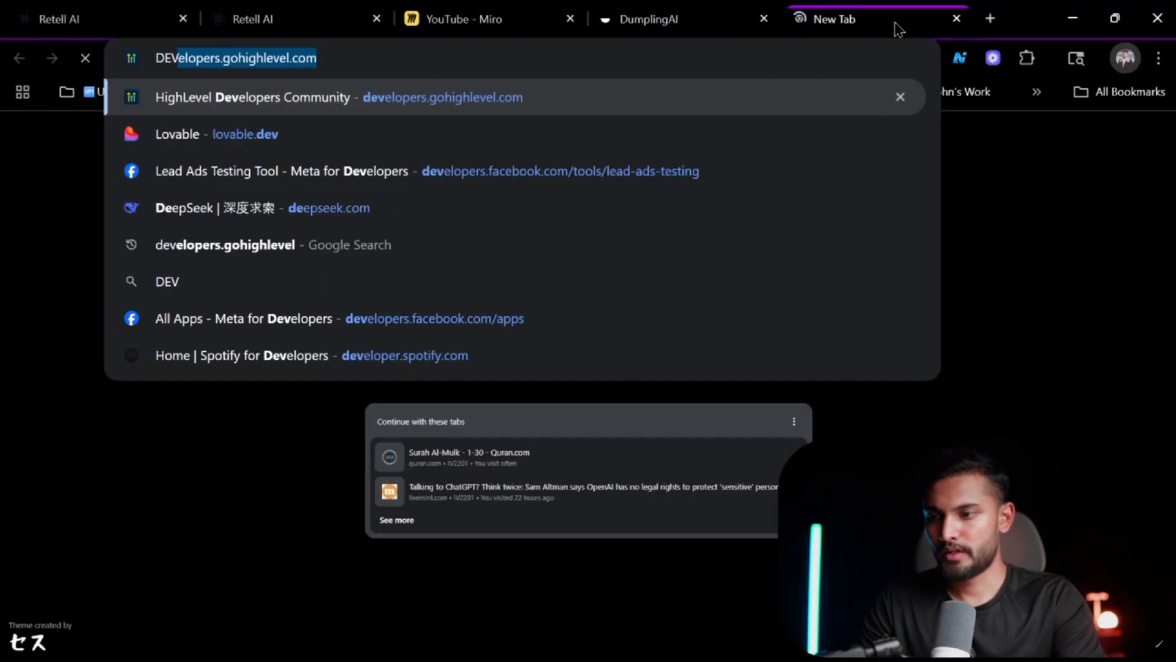
{"action": "type", "text": "E"}
{"action": "key", "text": "Return"}
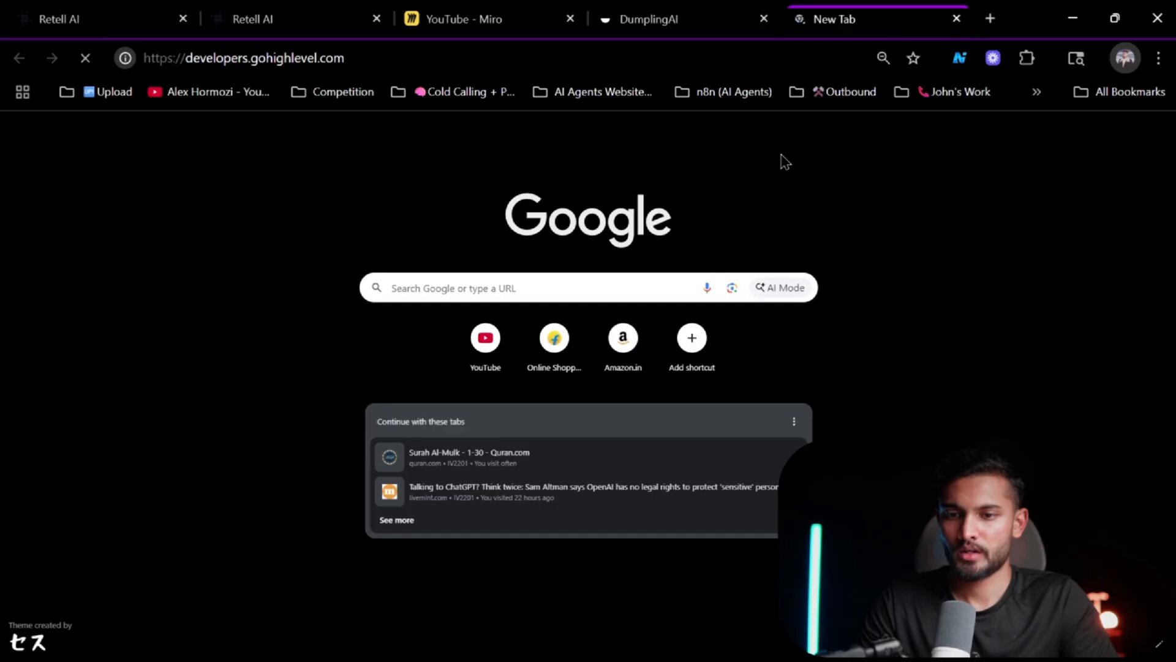
{"action": "key", "text": "alt+Tab"}
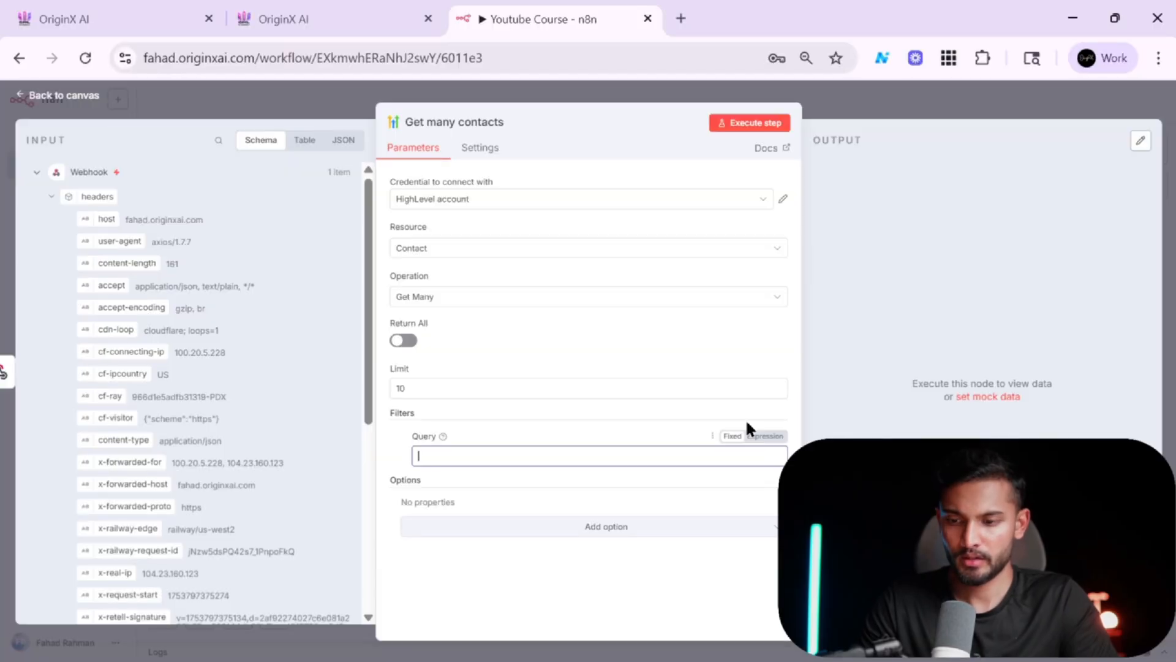
{"action": "key", "text": "alt+Tab"}
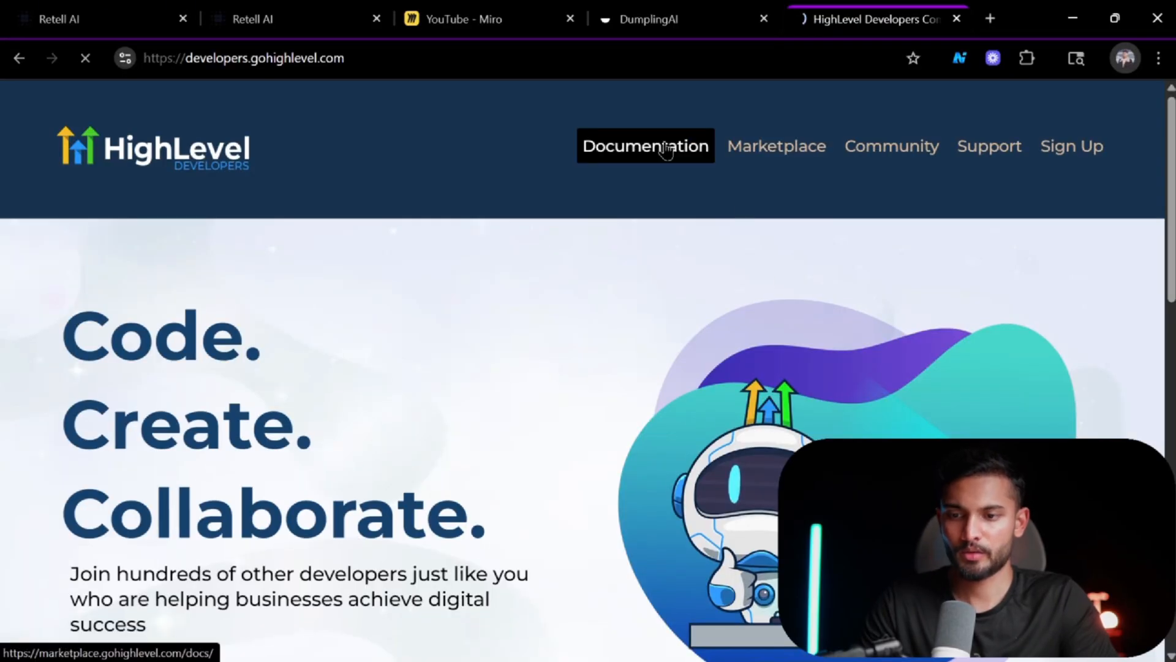
Open the HighLevel API documentation and search it for "getr conta".
{"action": "left_click", "coordinate": [664, 148]}
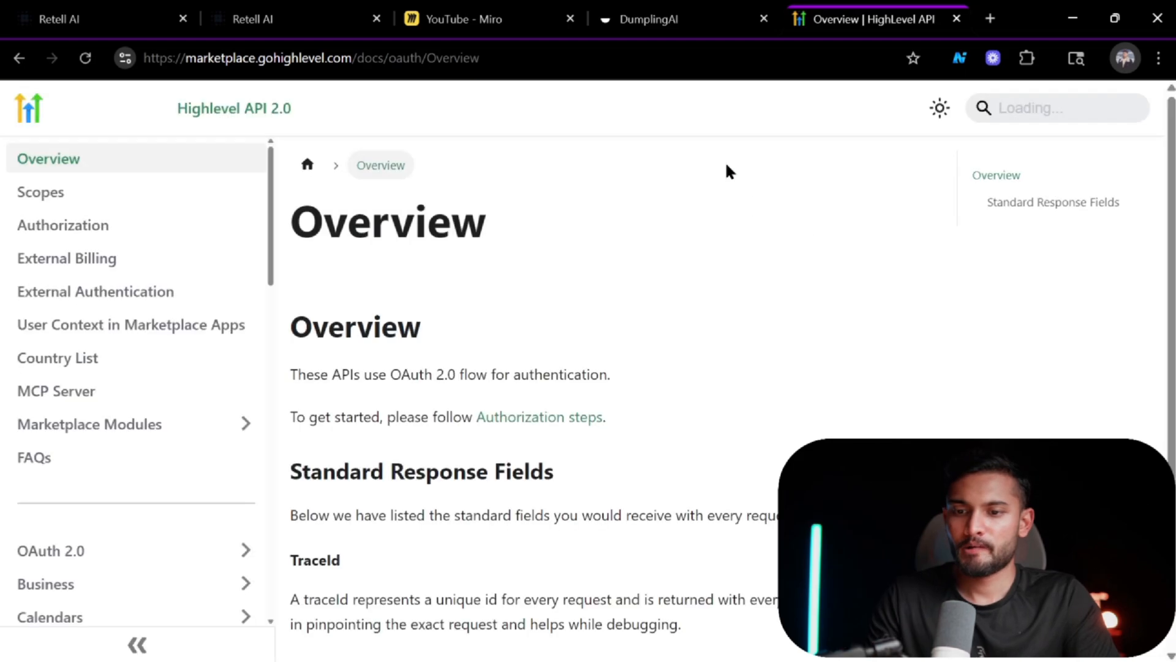
{"action": "left_click", "coordinate": [1019, 110]}
{"action": "type", "text": "getr "}
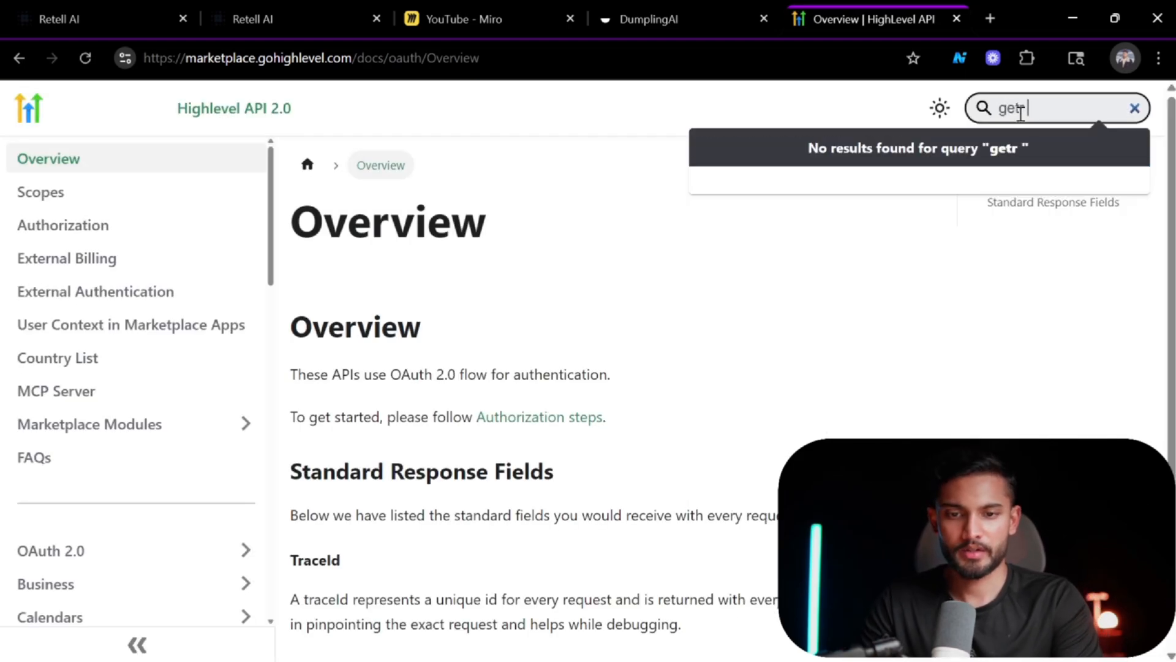
{"action": "type", "text": "conta"}
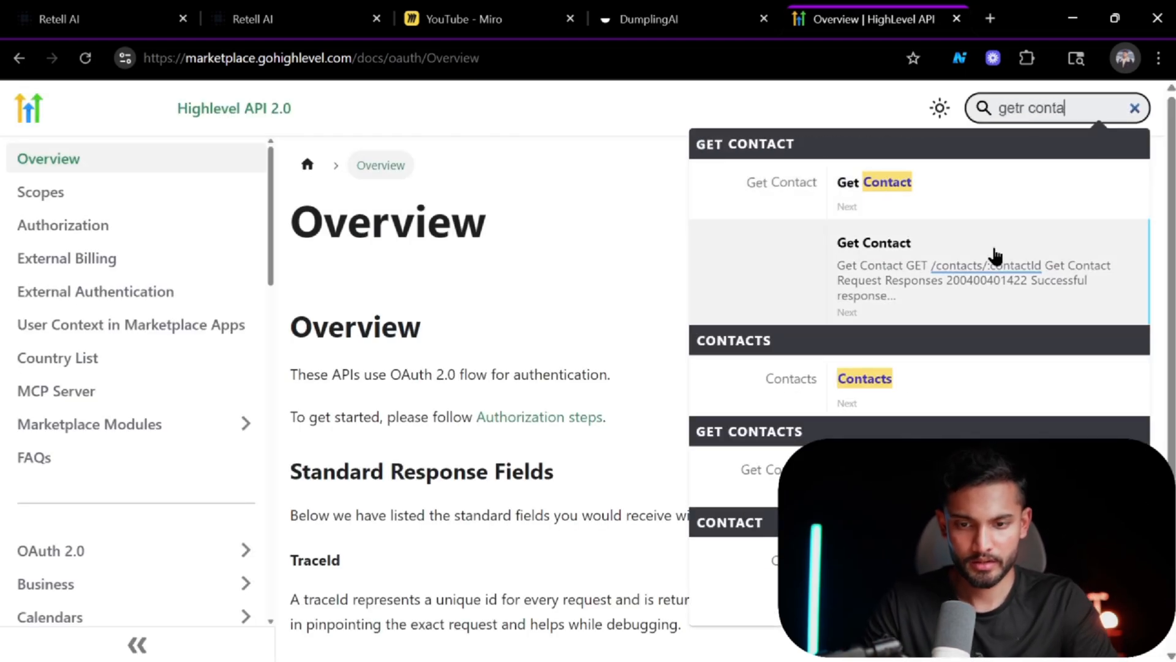
Open the Get Contacts API documentation and review its request requirements and query parameters.
{"action": "left_click", "coordinate": [873, 395]}
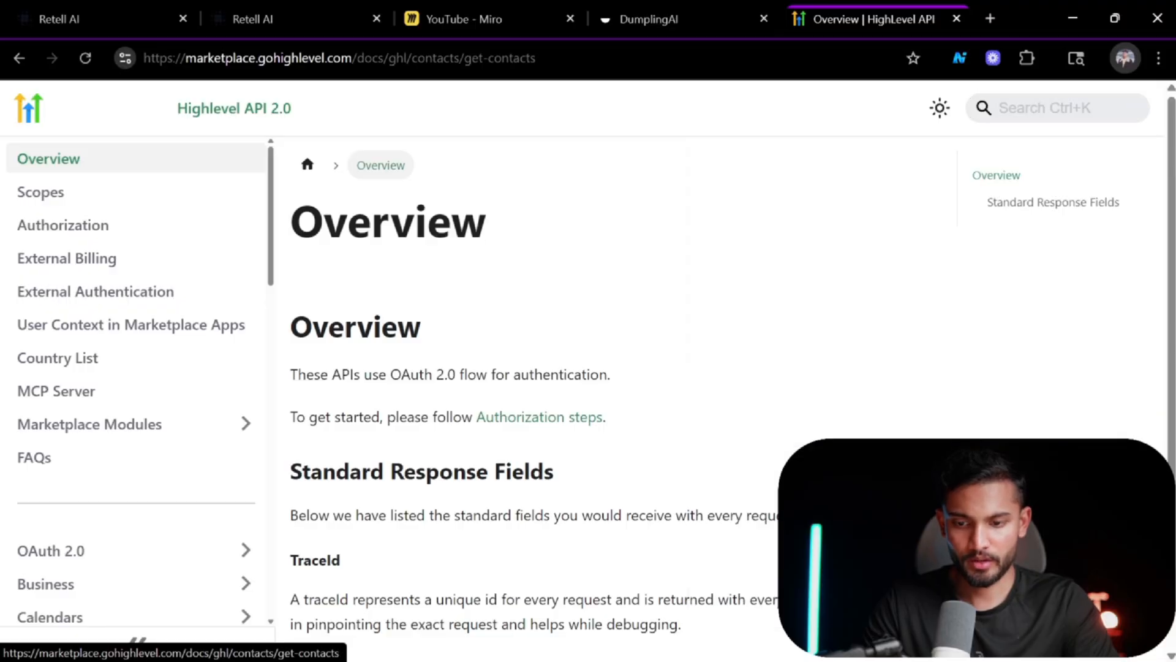
{"action": "scroll", "coordinate": [525, 420], "scroll_direction": "down", "scroll_amount": 12}
{"action": "scroll", "coordinate": [525, 421], "scroll_direction": "up", "scroll_amount": 7}
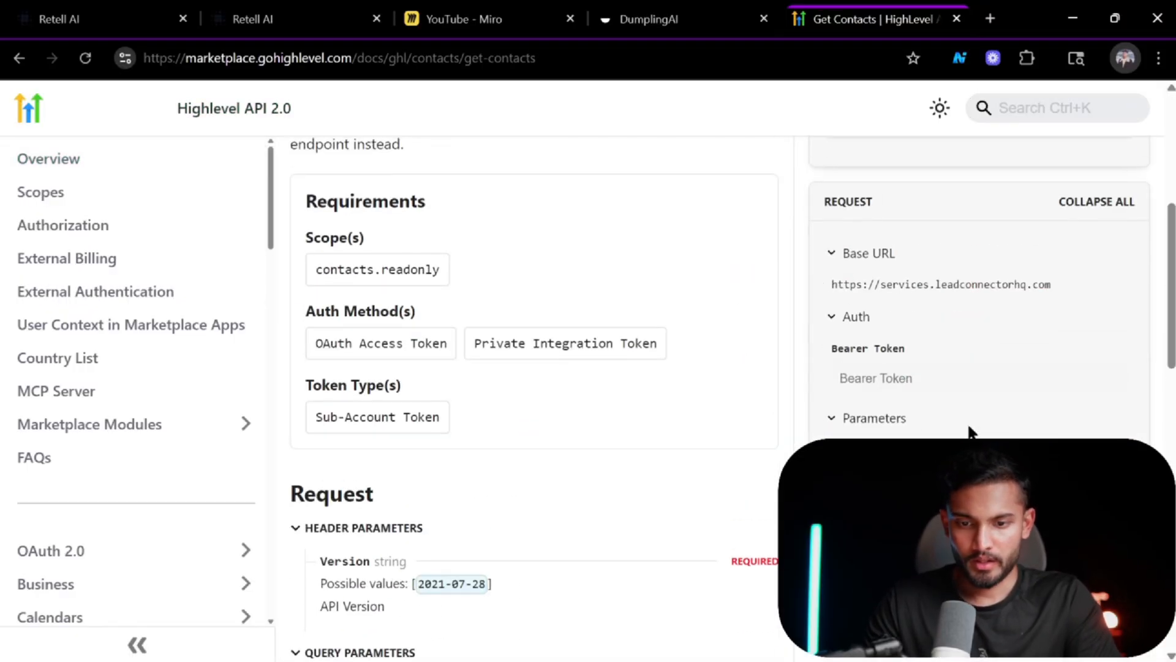
{"action": "scroll", "coordinate": [970, 431], "scroll_direction": "up", "scroll_amount": 4}
{"action": "scroll", "coordinate": [891, 373], "scroll_direction": "down", "scroll_amount": 2}
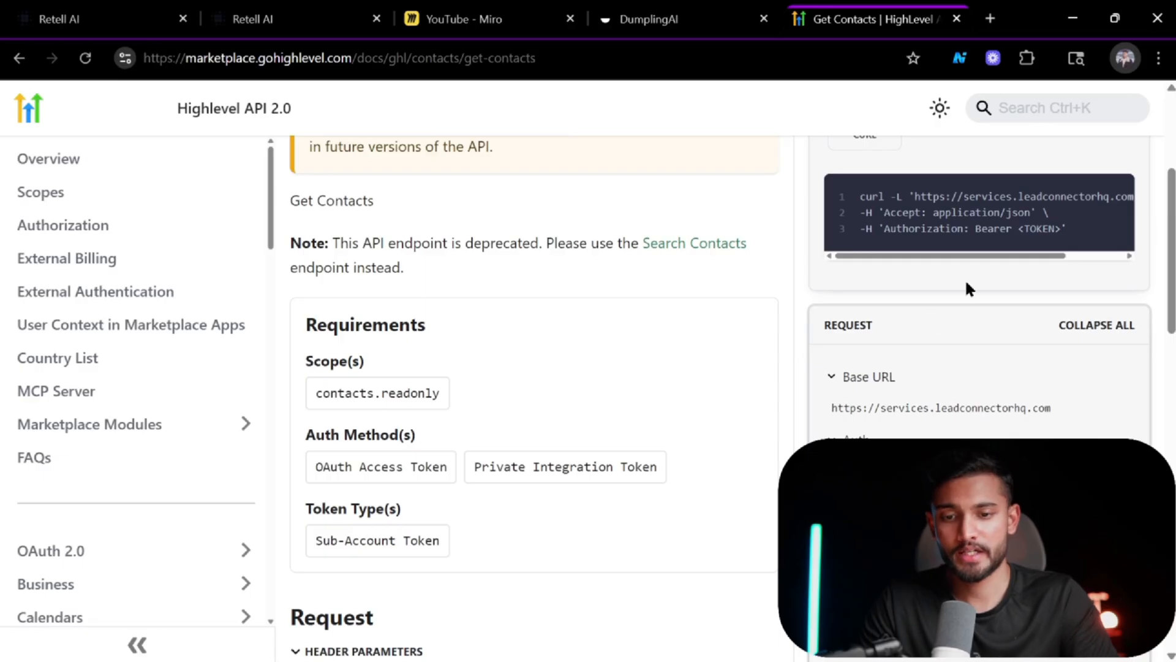
{"action": "scroll", "coordinate": [553, 360], "scroll_direction": "down", "scroll_amount": 5}
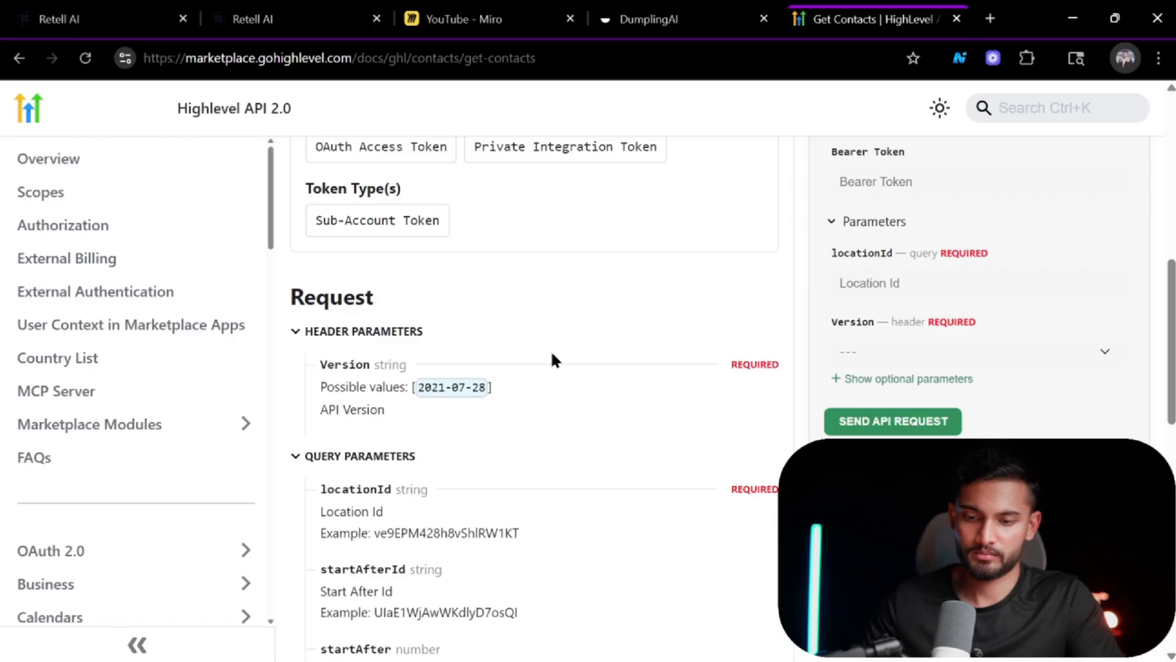
{"action": "scroll", "coordinate": [553, 360], "scroll_direction": "down", "scroll_amount": 2}
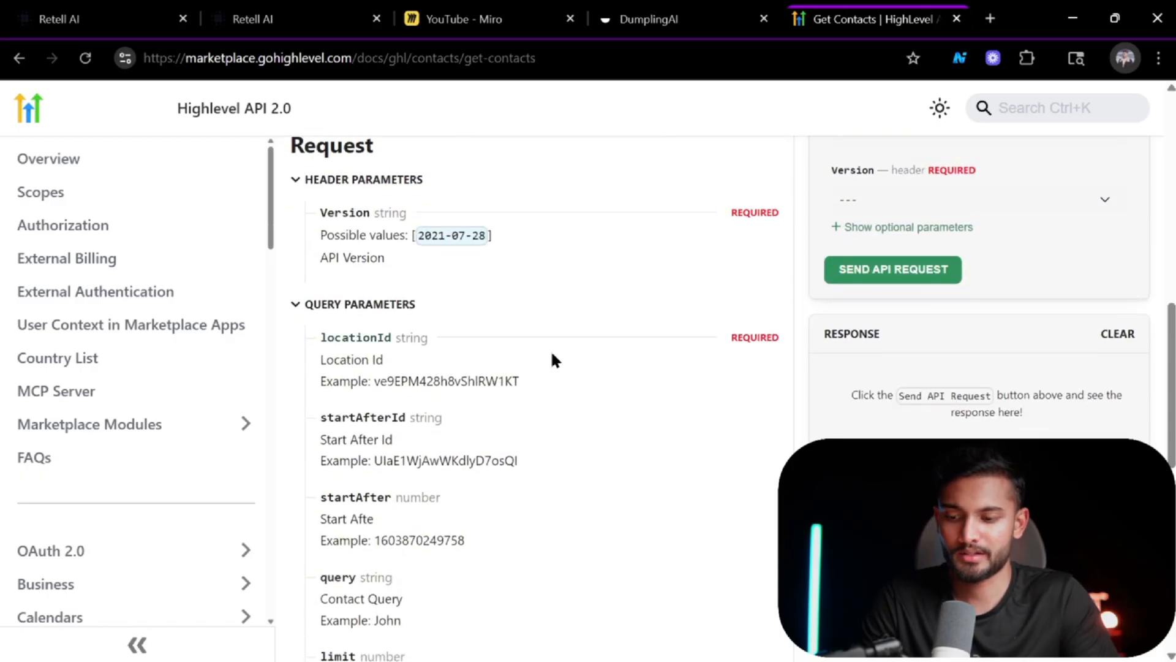
{"action": "scroll", "coordinate": [553, 360], "scroll_direction": "down", "scroll_amount": 4}
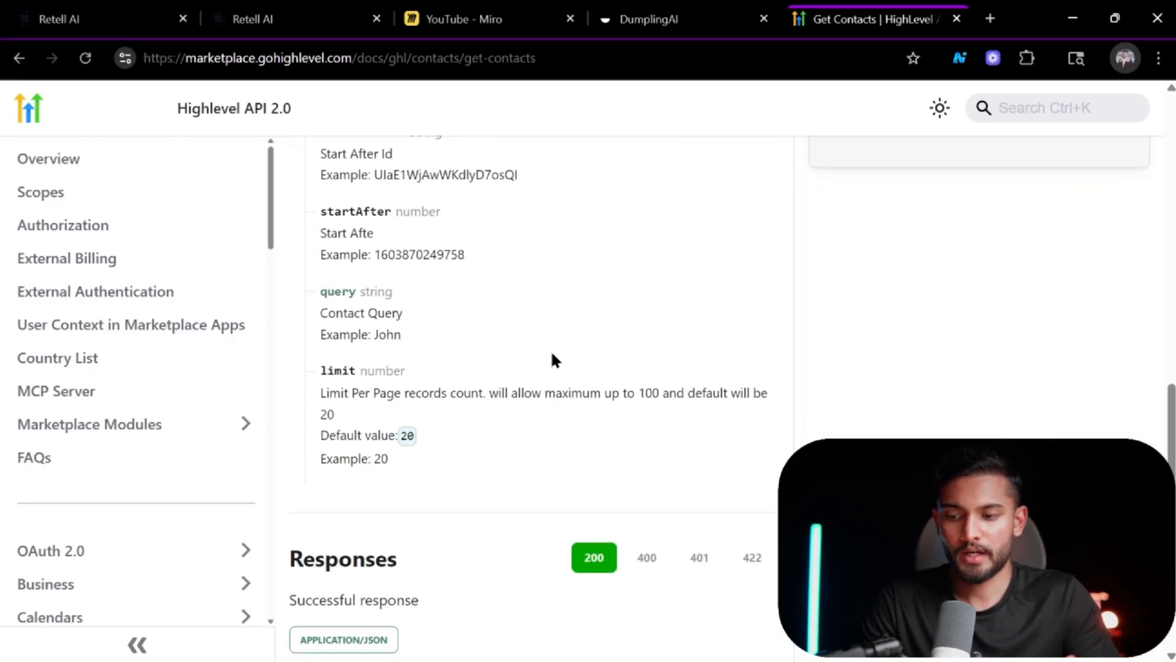
{"action": "scroll", "coordinate": [333, 415], "scroll_direction": "up", "scroll_amount": 1}
{"action": "scroll", "coordinate": [333, 423], "scroll_direction": "up", "scroll_amount": 5, "text": "ctrl"}
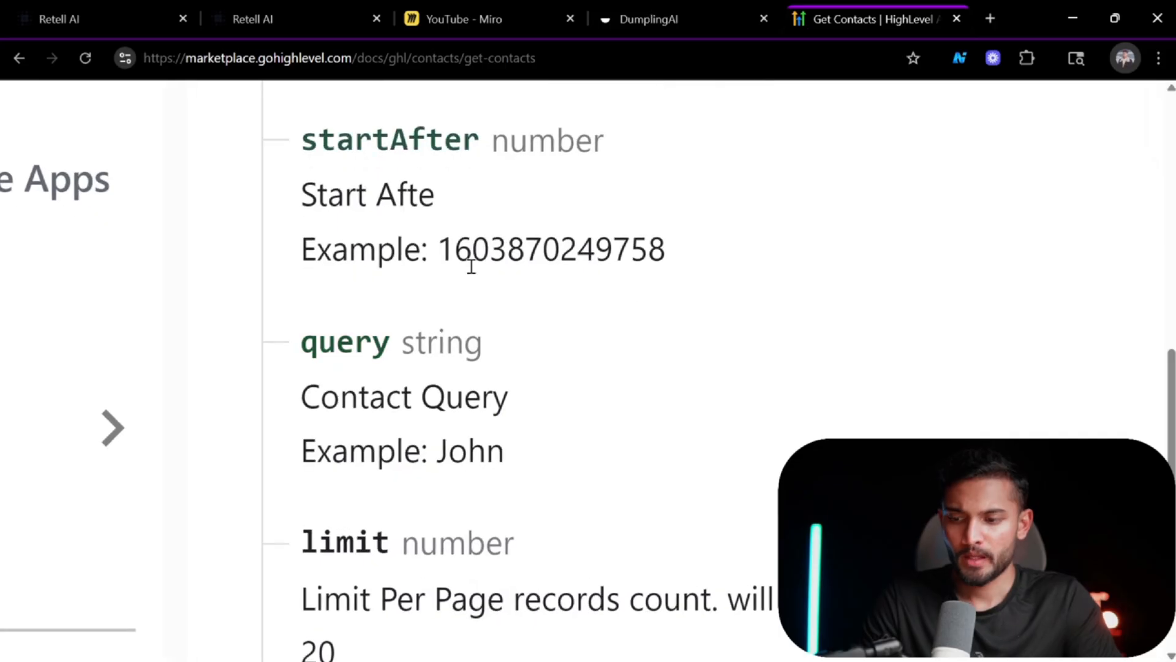
{"action": "scroll", "coordinate": [471, 265], "scroll_direction": "down", "scroll_amount": 5, "text": "ctrl"}
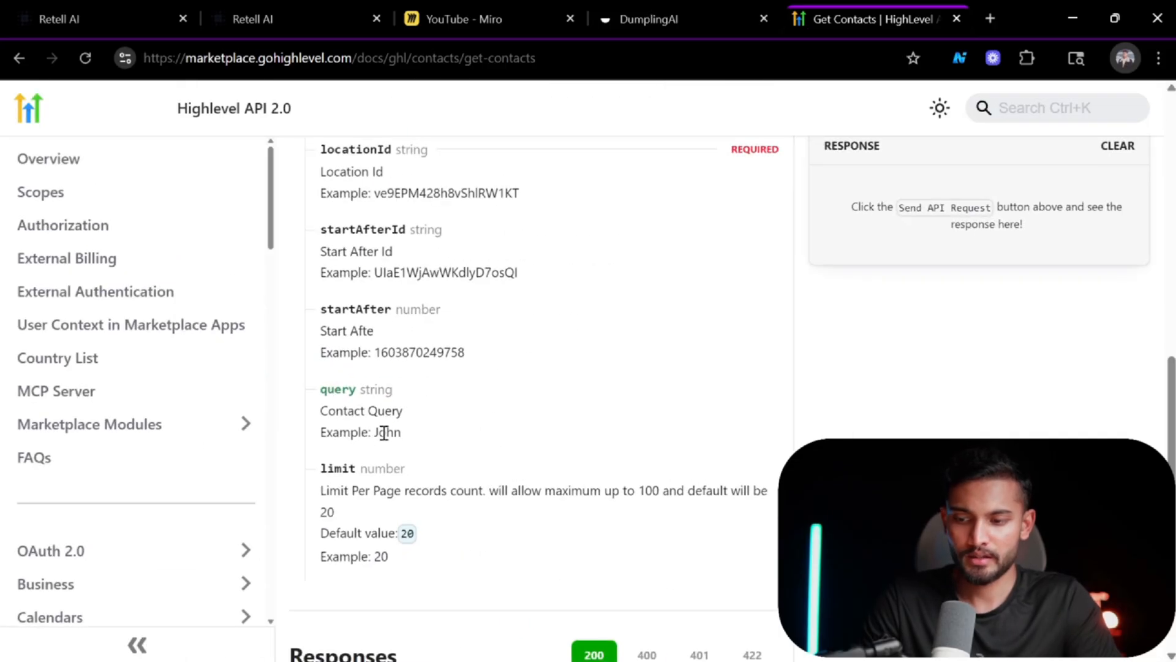
{"action": "scroll", "coordinate": [604, 386], "scroll_direction": "up", "scroll_amount": 1}
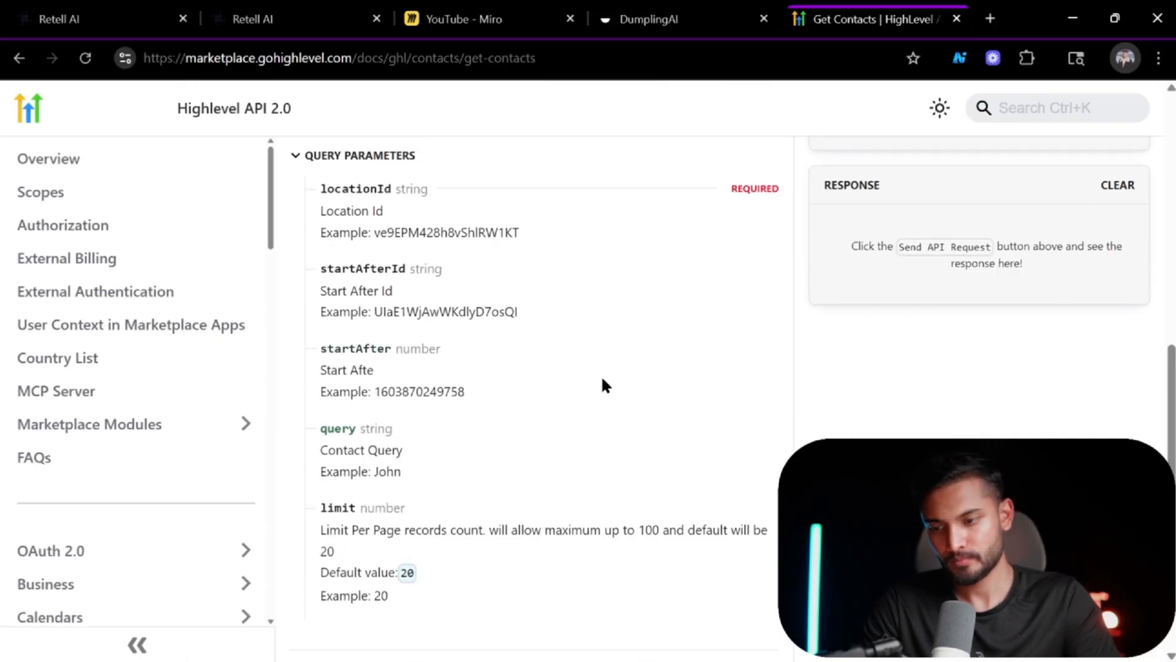
{"action": "scroll", "coordinate": [604, 386], "scroll_direction": "down", "scroll_amount": 2}
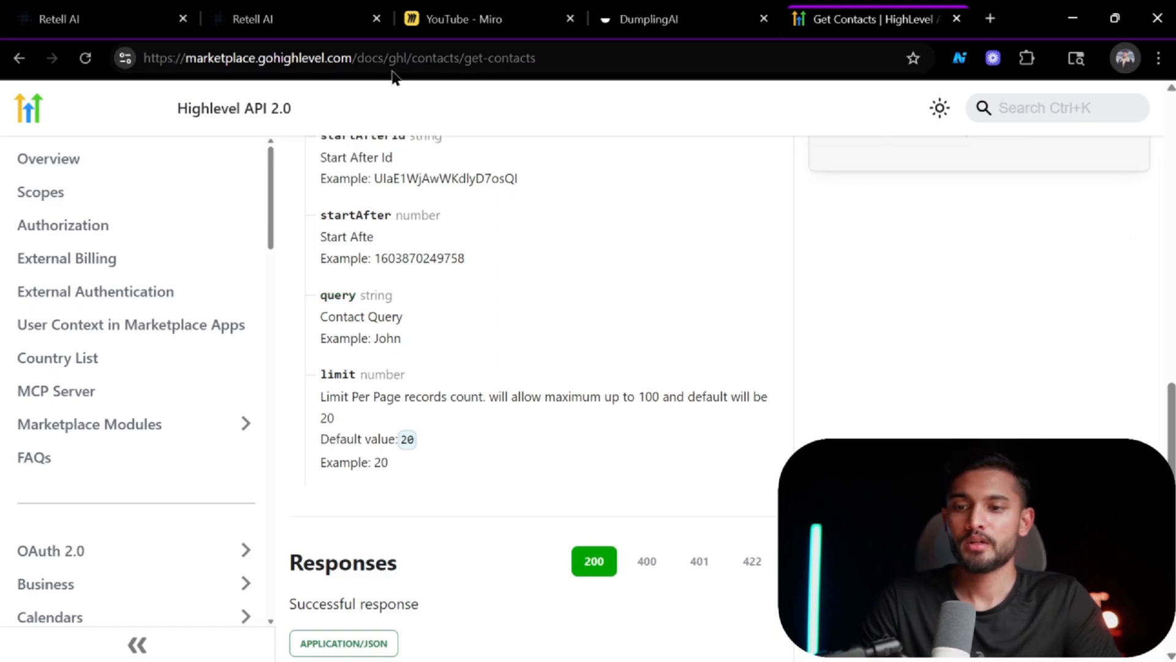
Map the webhook's call_inbound from_number into the Get many contacts Query filter.
{"action": "key", "text": "alt+Tab"}
{"action": "scroll", "coordinate": [179, 428], "scroll_direction": "down", "scroll_amount": 5}
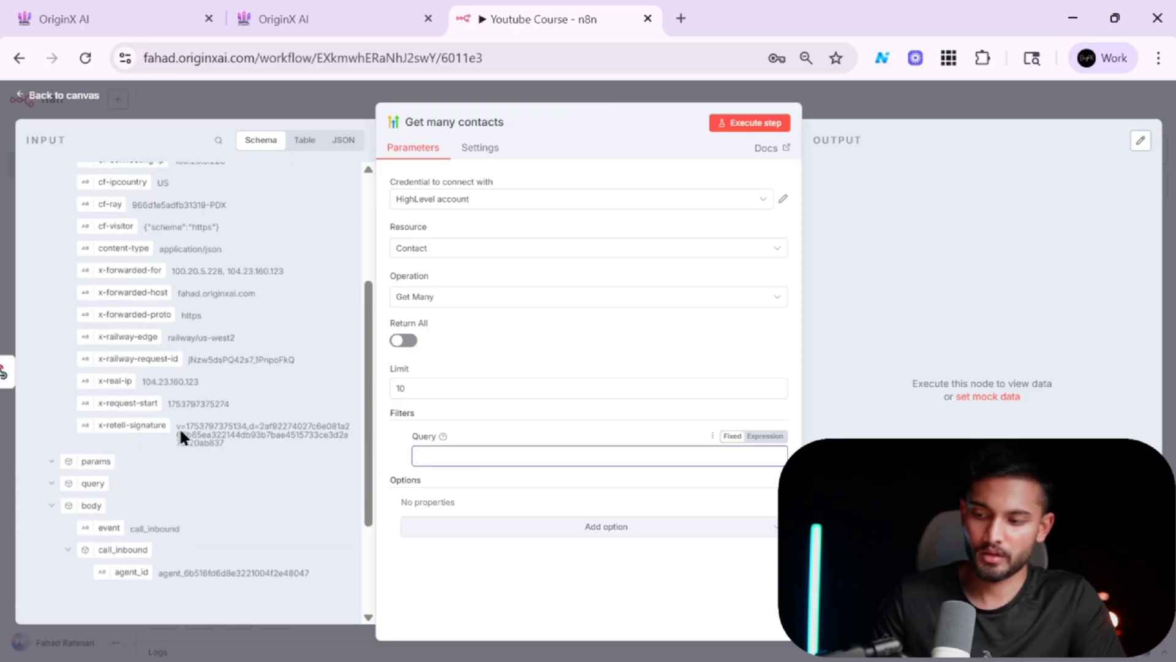
{"action": "left_click_drag", "start_coordinate": [152, 475], "coordinate": [481, 454]}
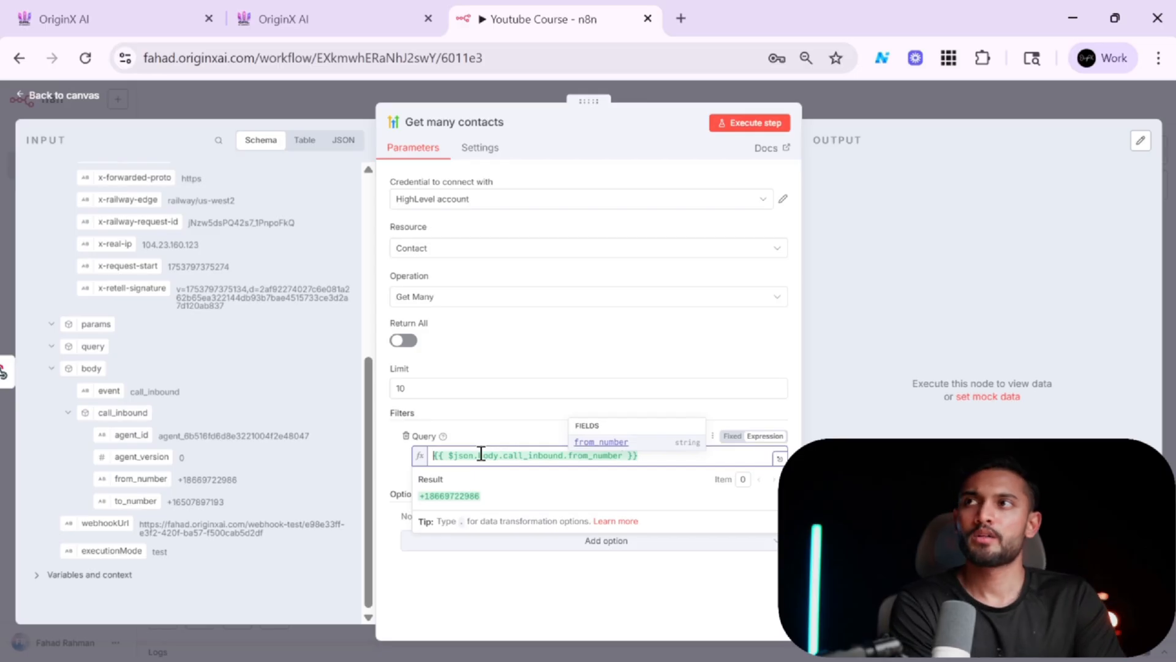
{"action": "left_click", "coordinate": [648, 357]}
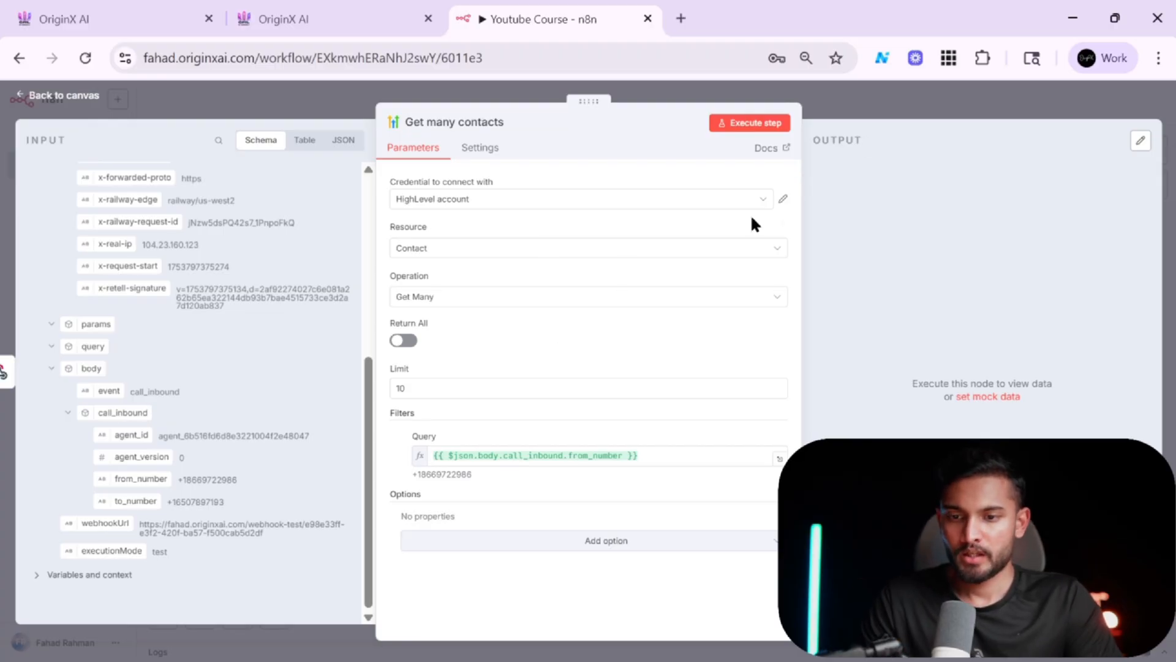
Execute the Get many contacts step and open that node in the latest execution.
{"action": "left_click", "coordinate": [760, 124]}
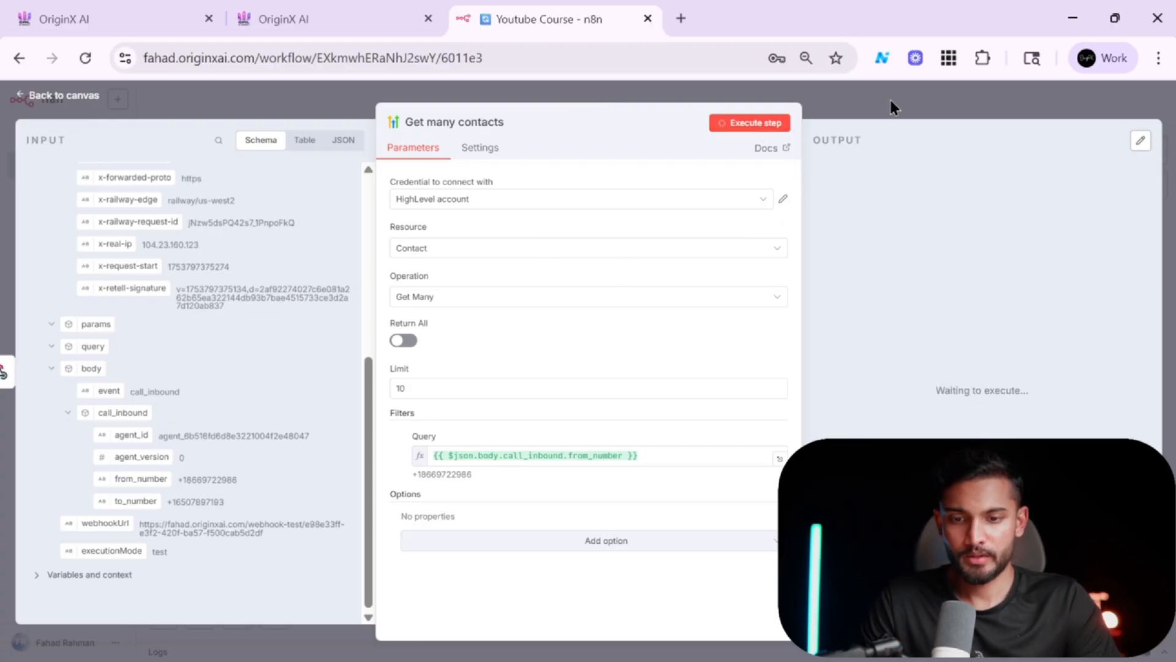
{"action": "left_click", "coordinate": [924, 116]}
{"action": "left_click", "coordinate": [654, 126]}
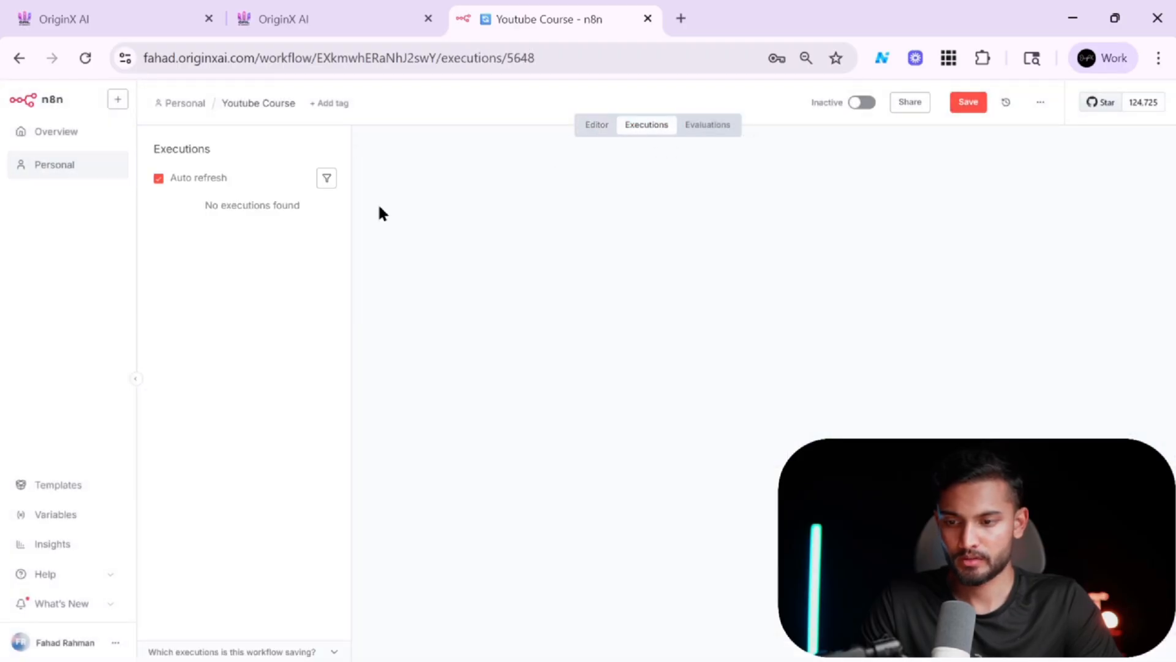
{"action": "left_click", "coordinate": [239, 225]}
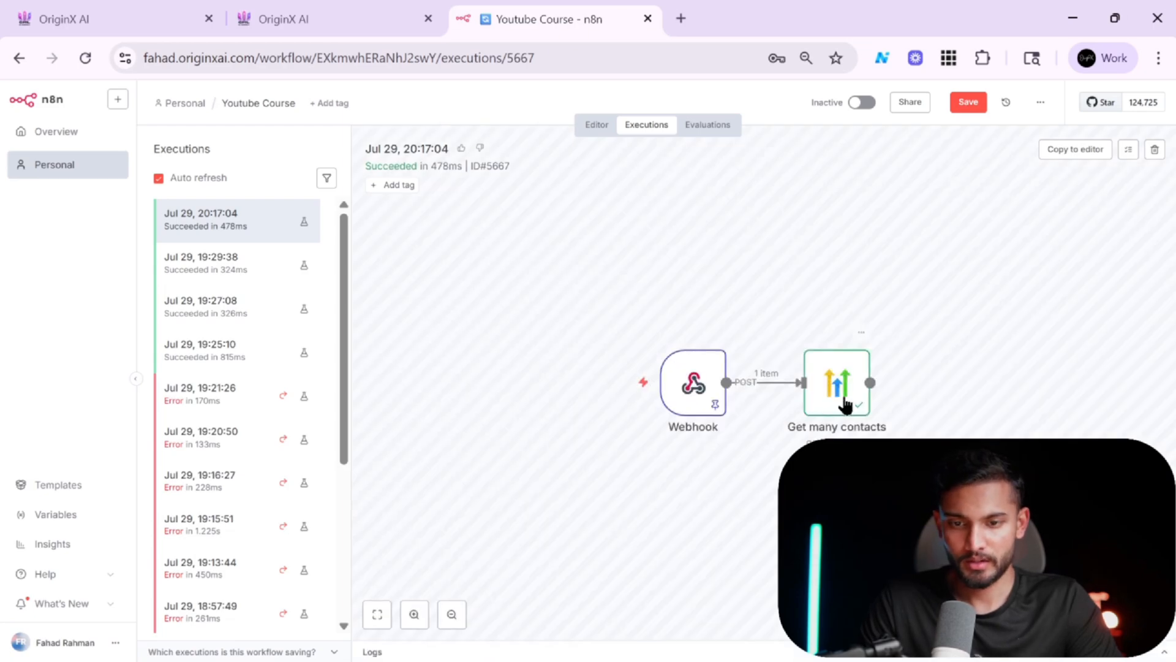
{"action": "double_click", "coordinate": [841, 402]}
Examine the returned contact's fields in the output table, including phone, attributions and customFields.
{"action": "scroll", "coordinate": [1034, 256], "scroll_direction": "right", "scroll_amount": 15}
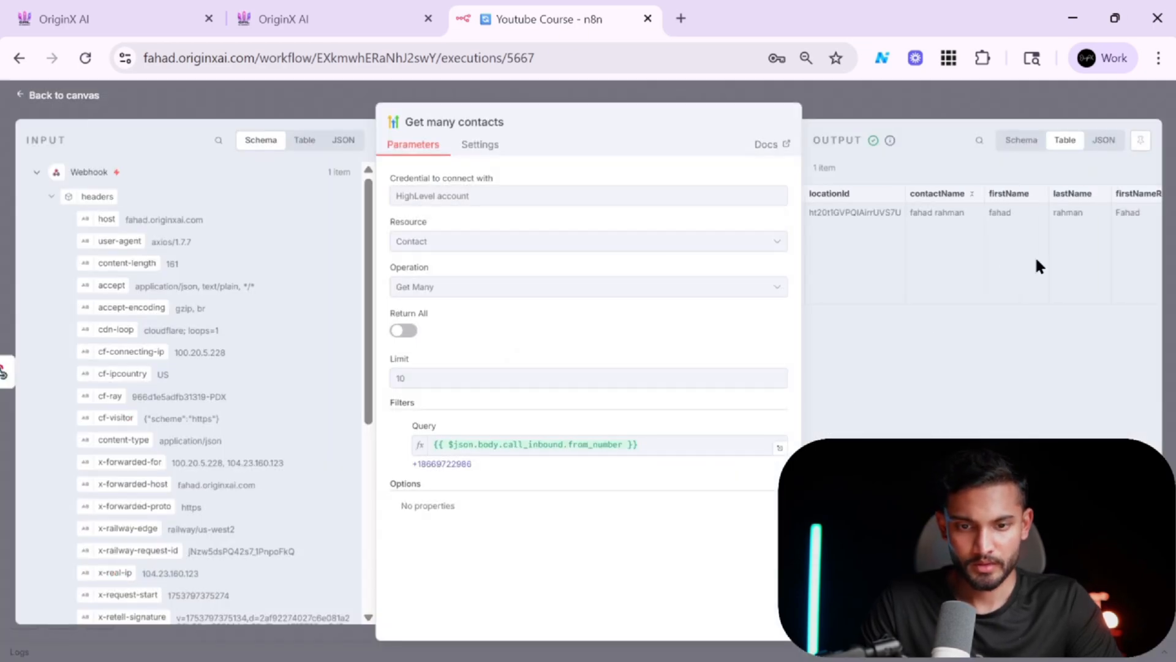
{"action": "scroll", "coordinate": [1037, 260], "scroll_direction": "left", "scroll_amount": 15}
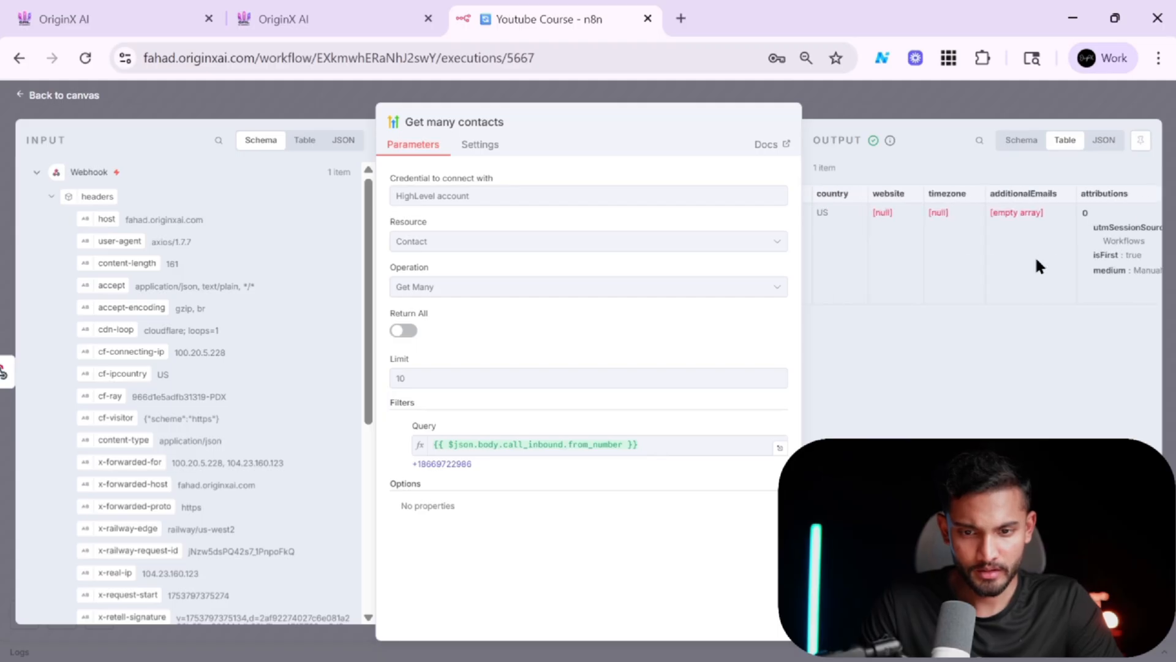
{"action": "scroll", "coordinate": [1034, 256], "scroll_direction": "left", "scroll_amount": 10}
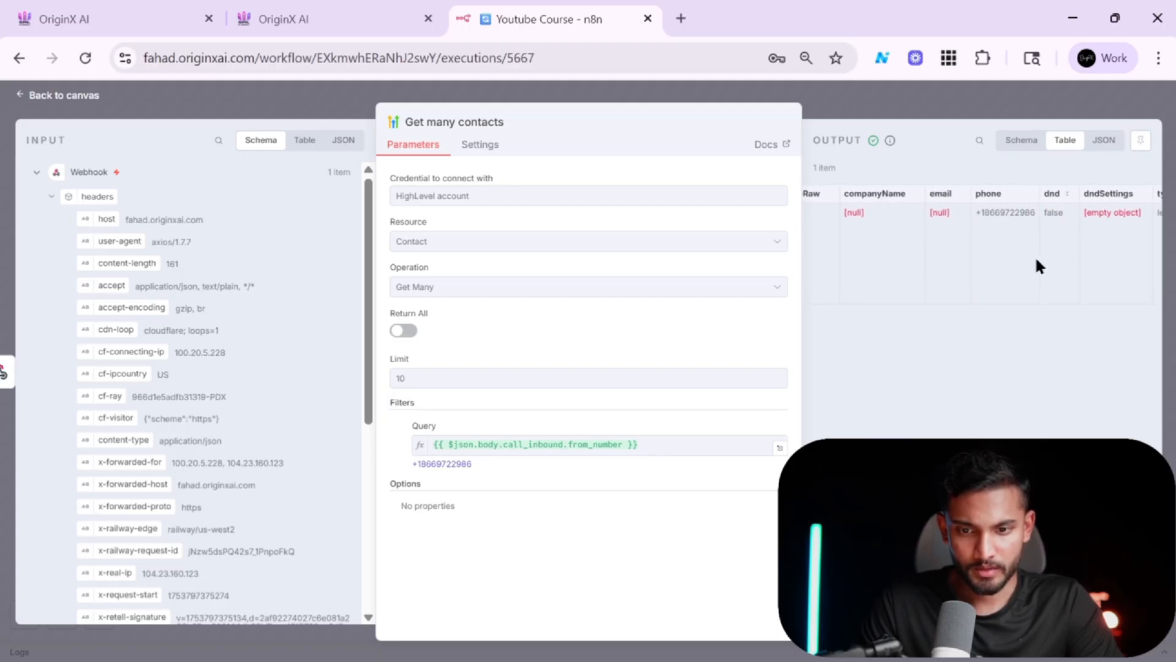
{"action": "scroll", "coordinate": [1035, 255], "scroll_direction": "right", "scroll_amount": 4}
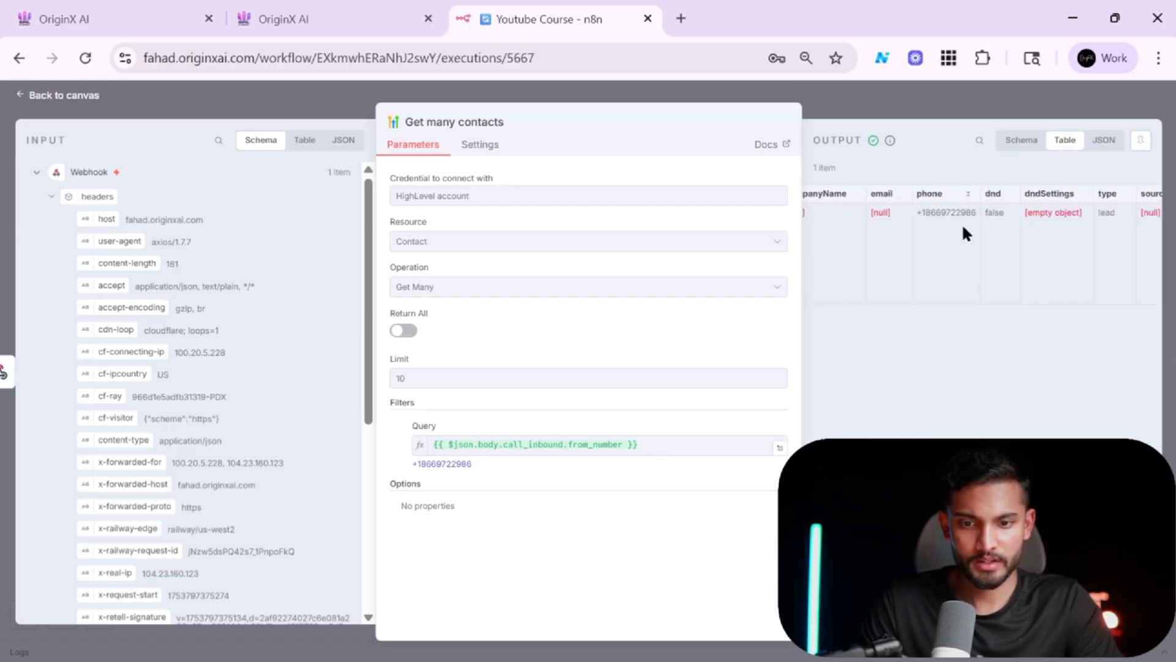
{"action": "scroll", "coordinate": [963, 227], "scroll_direction": "up", "scroll_amount": 5}
{"action": "scroll", "coordinate": [963, 226], "scroll_direction": "down", "scroll_amount": 5}
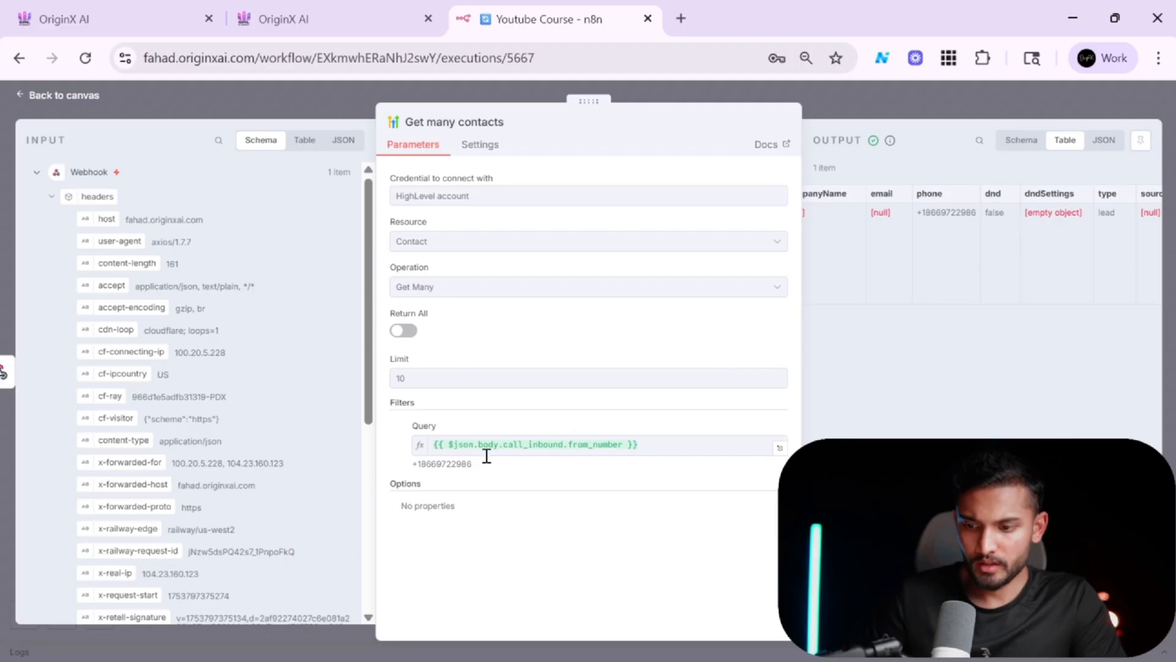
{"action": "scroll", "coordinate": [1000, 208], "scroll_direction": "right", "scroll_amount": 3}
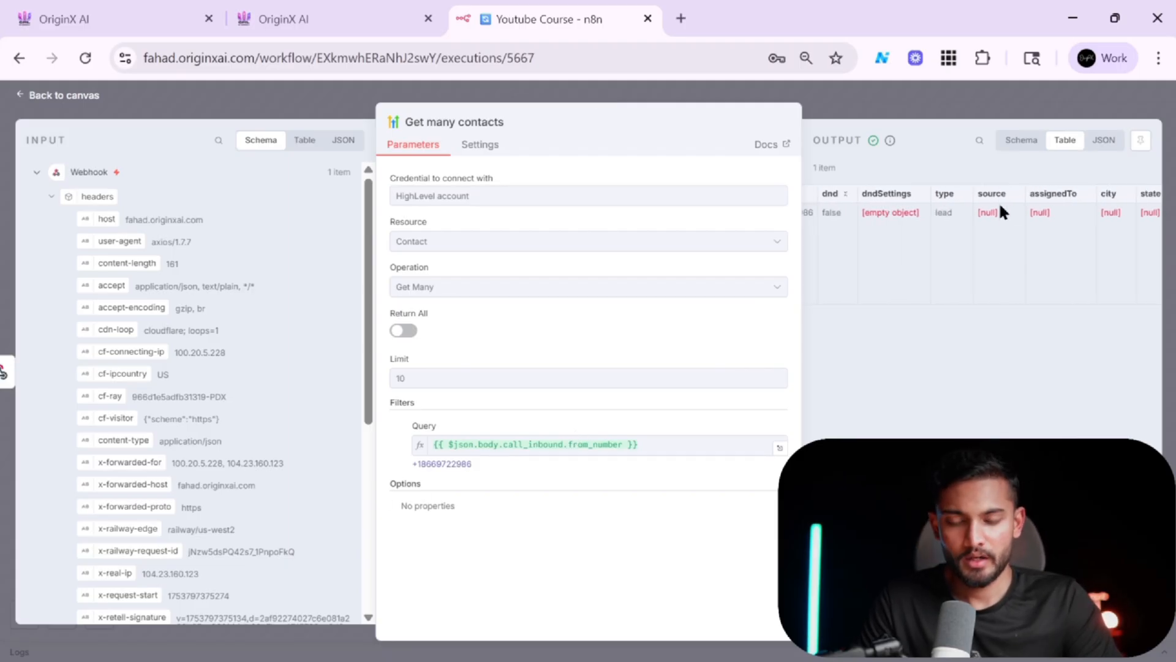
{"action": "scroll", "coordinate": [1000, 208], "scroll_direction": "right", "scroll_amount": 6}
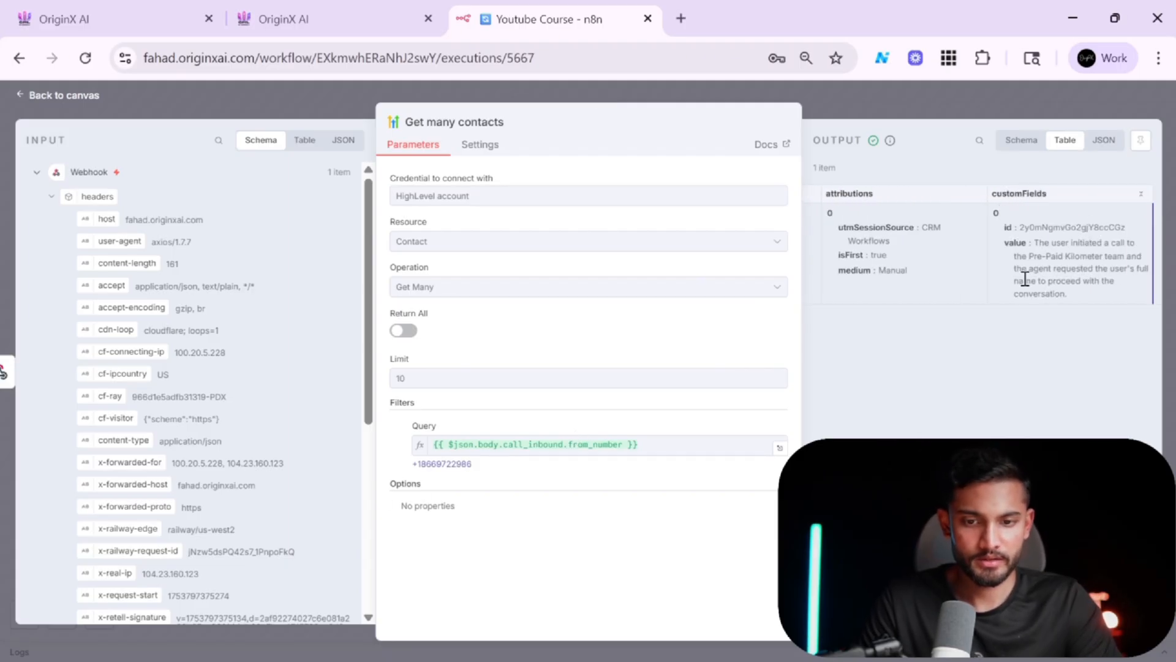
{"action": "scroll", "coordinate": [1025, 278], "scroll_direction": "up", "scroll_amount": 5}
{"action": "scroll", "coordinate": [1025, 279], "scroll_direction": "down", "scroll_amount": 5}
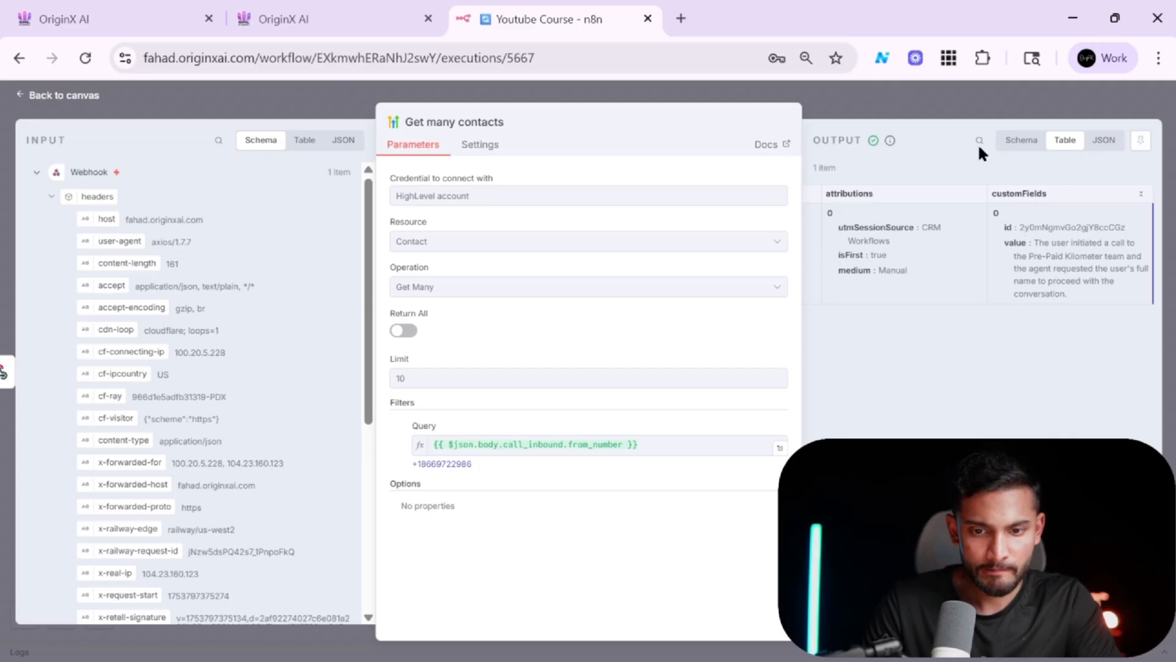
{"action": "scroll", "coordinate": [1066, 236], "scroll_direction": "up", "scroll_amount": 5}
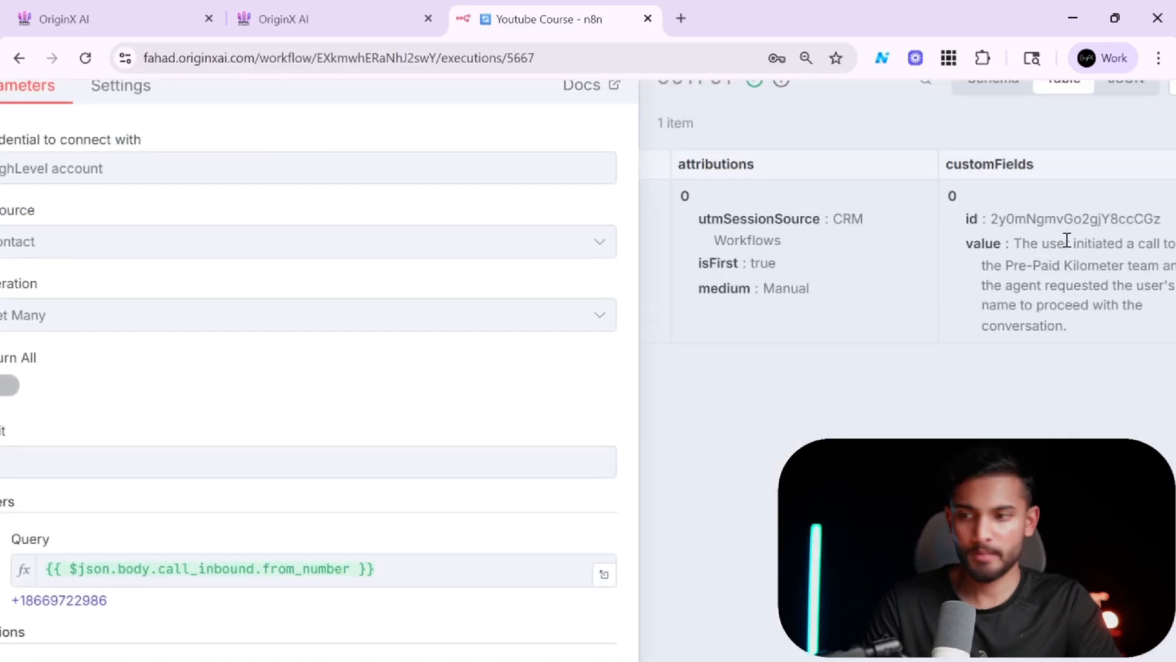
Open the calling contact's record from the GoHighLevel contacts list.
{"action": "left_click", "coordinate": [132, 8]}
{"action": "left_click", "coordinate": [44, 262]}
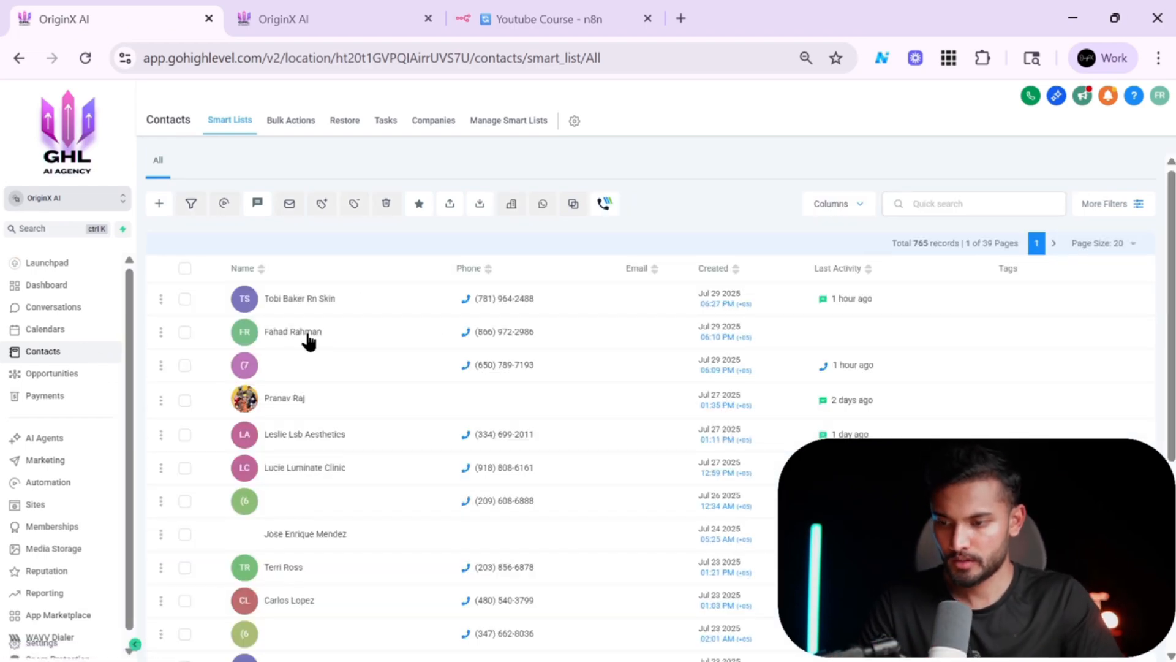
{"action": "left_click", "coordinate": [307, 334]}
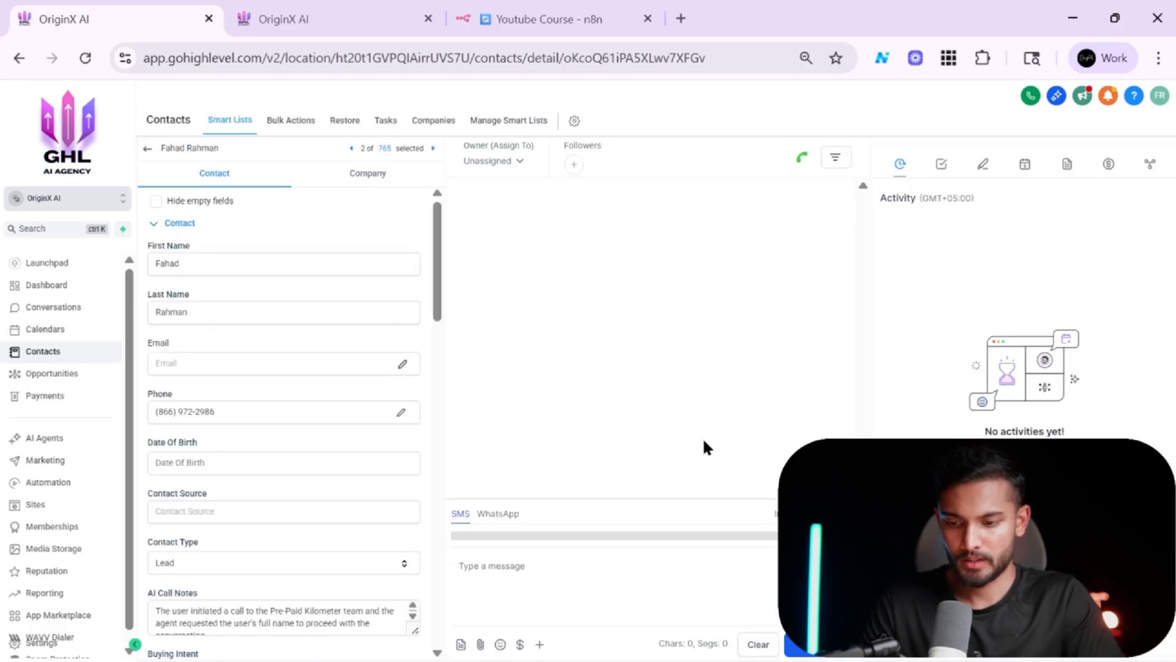
Compare the execution output's contact fields and customFields with the CRM record.
{"action": "left_click", "coordinate": [554, 15]}
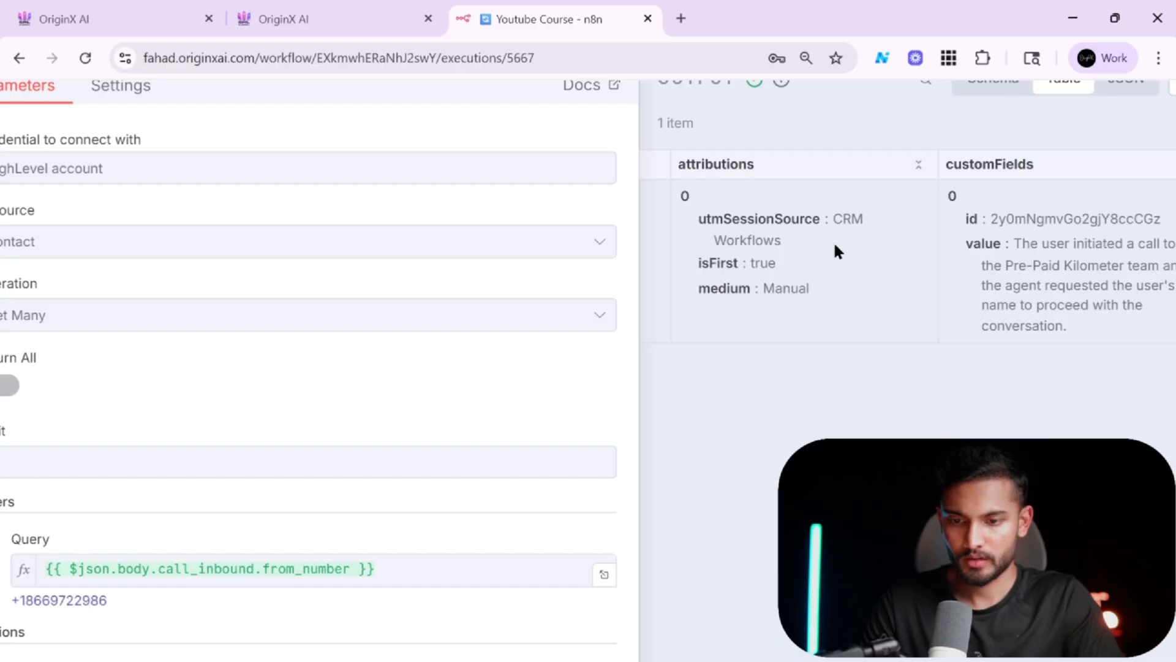
{"action": "scroll", "coordinate": [835, 245], "scroll_direction": "left", "scroll_amount": 9}
{"action": "scroll", "coordinate": [834, 245], "scroll_direction": "right", "scroll_amount": 10}
{"action": "scroll", "coordinate": [834, 244], "scroll_direction": "down", "scroll_amount": 5}
{"action": "scroll", "coordinate": [835, 247], "scroll_direction": "left", "scroll_amount": 15}
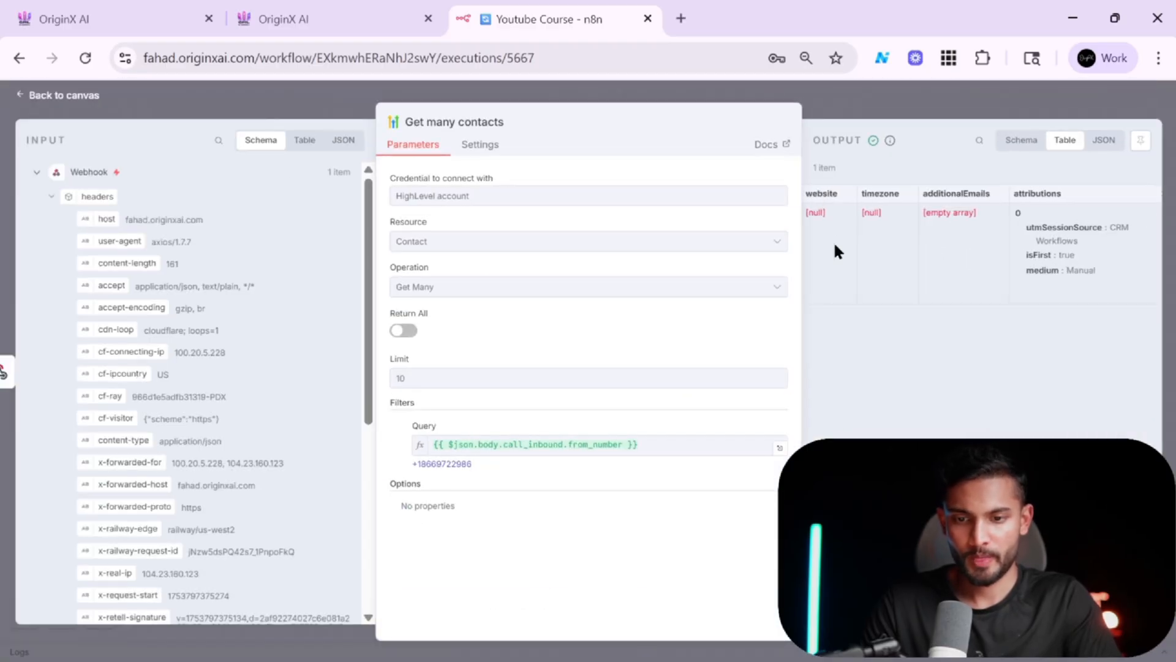
{"action": "scroll", "coordinate": [835, 246], "scroll_direction": "left", "scroll_amount": 10}
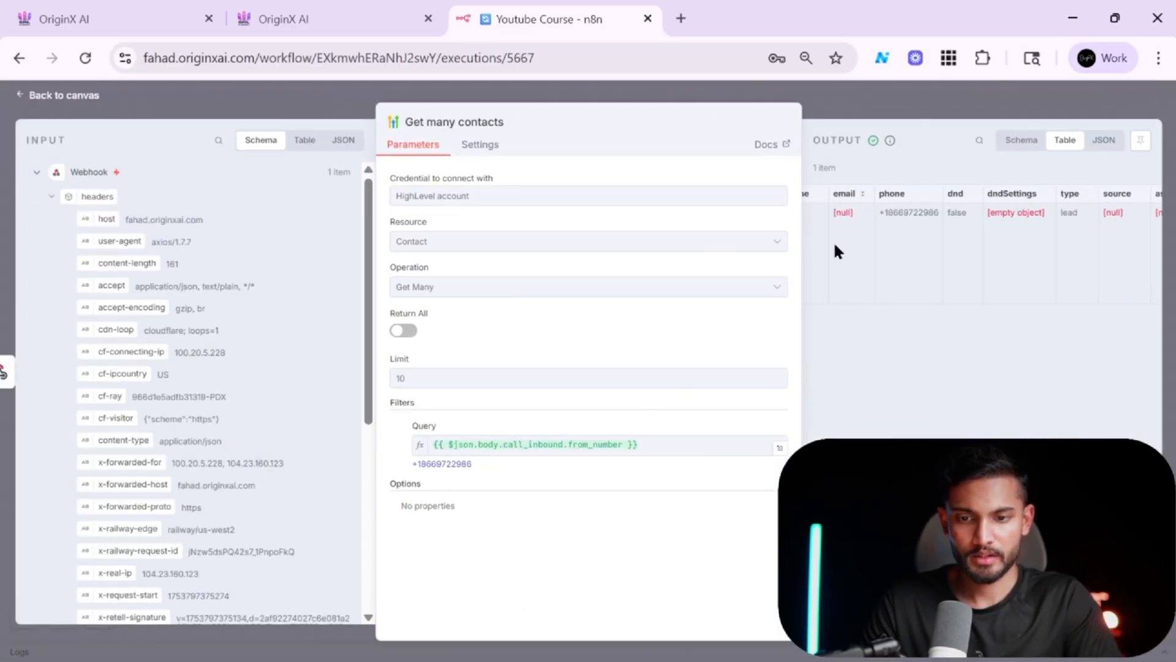
{"action": "scroll", "coordinate": [835, 246], "scroll_direction": "right", "scroll_amount": 20}
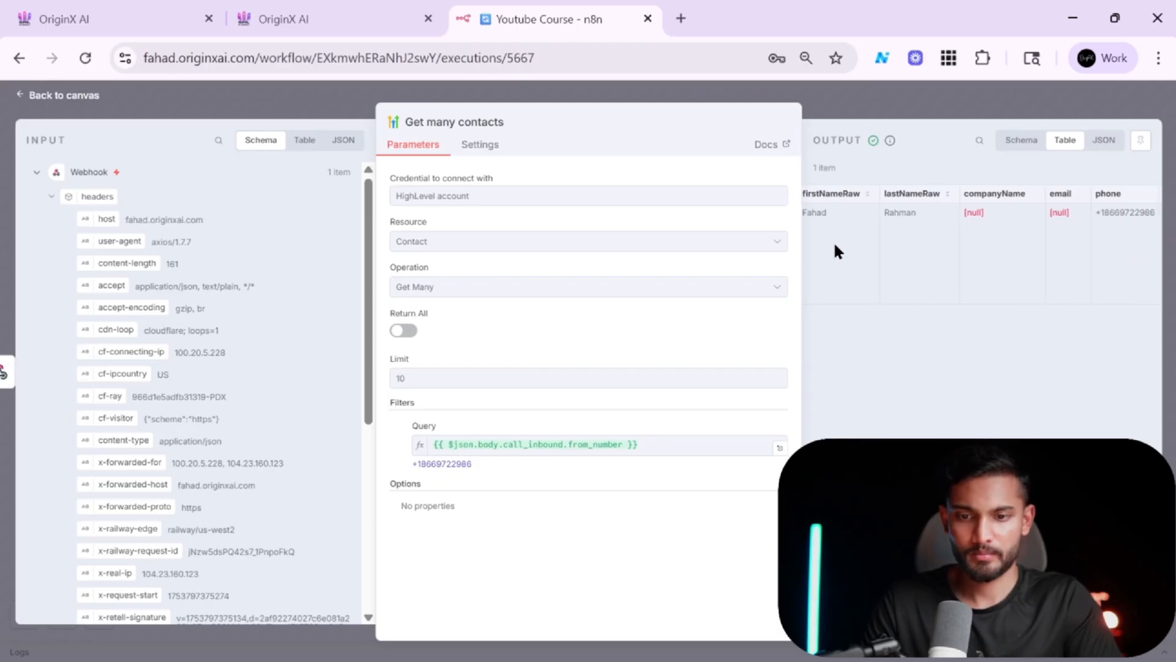
{"action": "scroll", "coordinate": [995, 247], "scroll_direction": "up", "scroll_amount": 5}
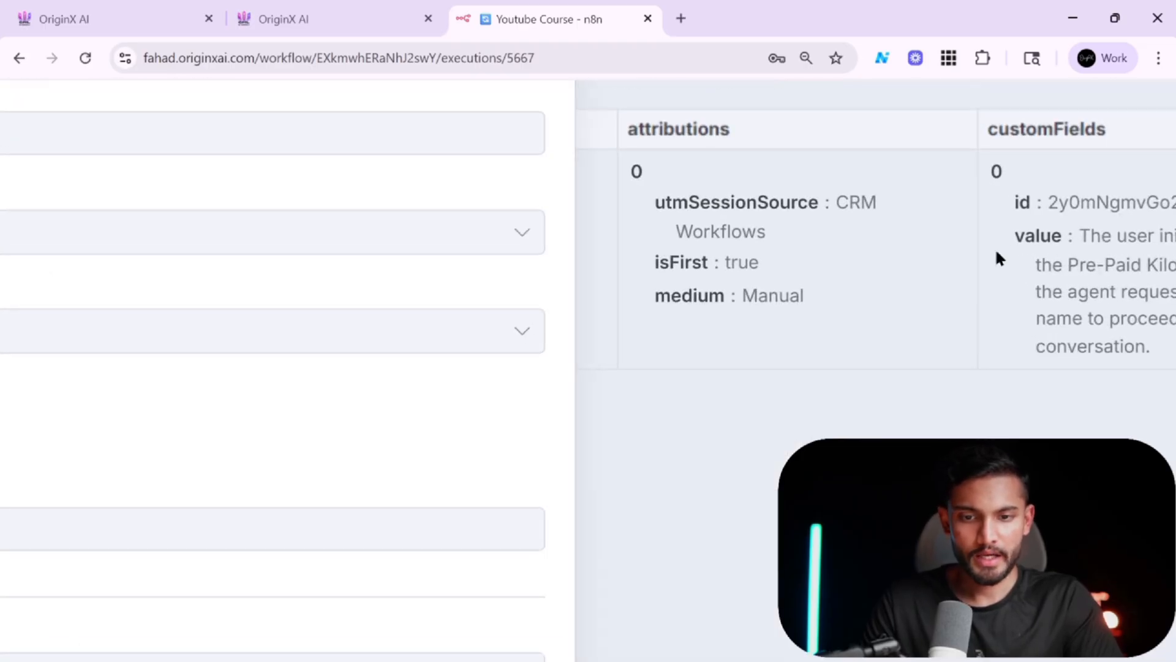
{"action": "scroll", "coordinate": [995, 248], "scroll_direction": "right", "scroll_amount": 3}
Expand the contact's AI Call Notes field to read the full note.
{"action": "left_click", "coordinate": [74, 12]}
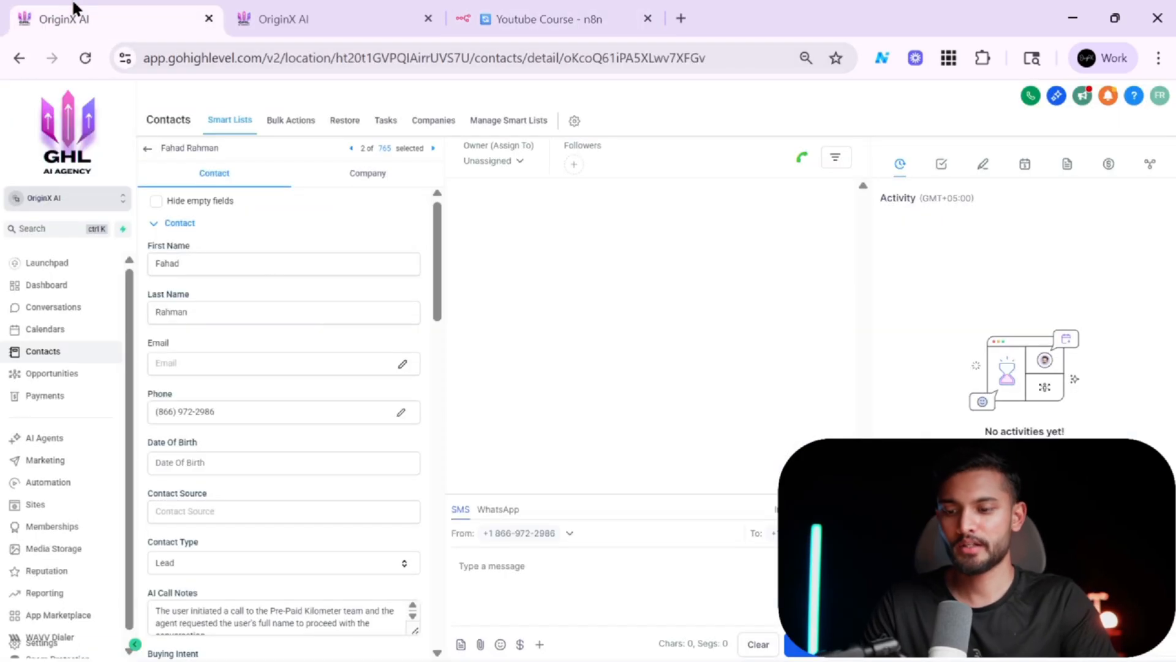
{"action": "scroll", "coordinate": [334, 389], "scroll_direction": "down", "scroll_amount": 5}
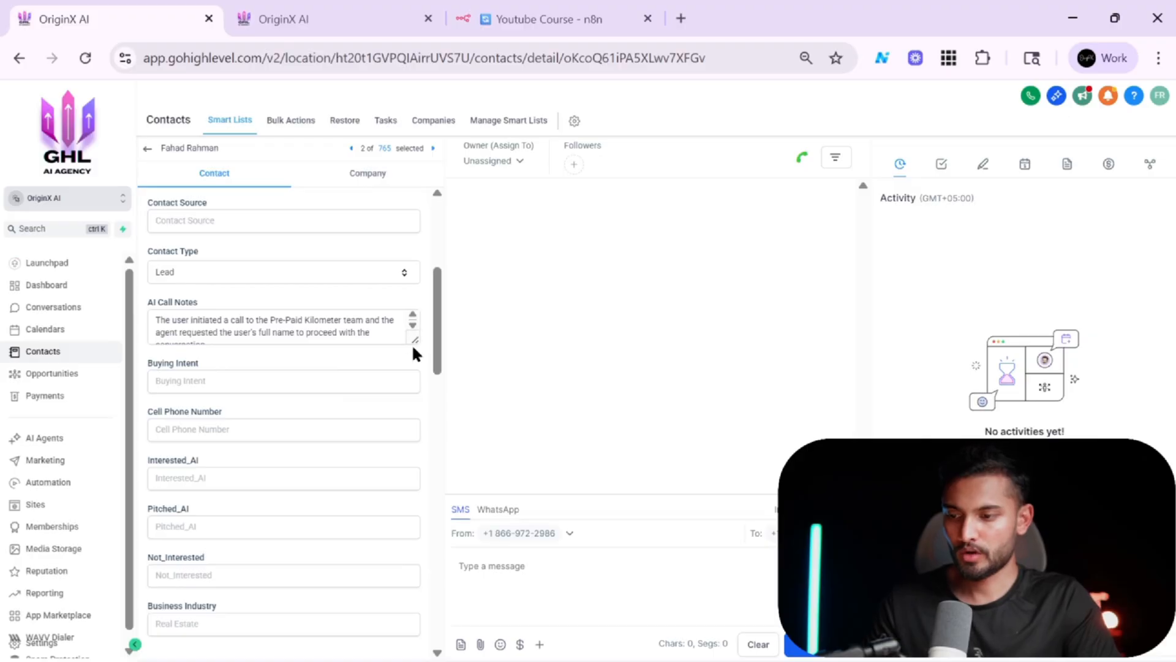
{"action": "left_click_drag", "start_coordinate": [418, 341], "coordinate": [412, 426]}
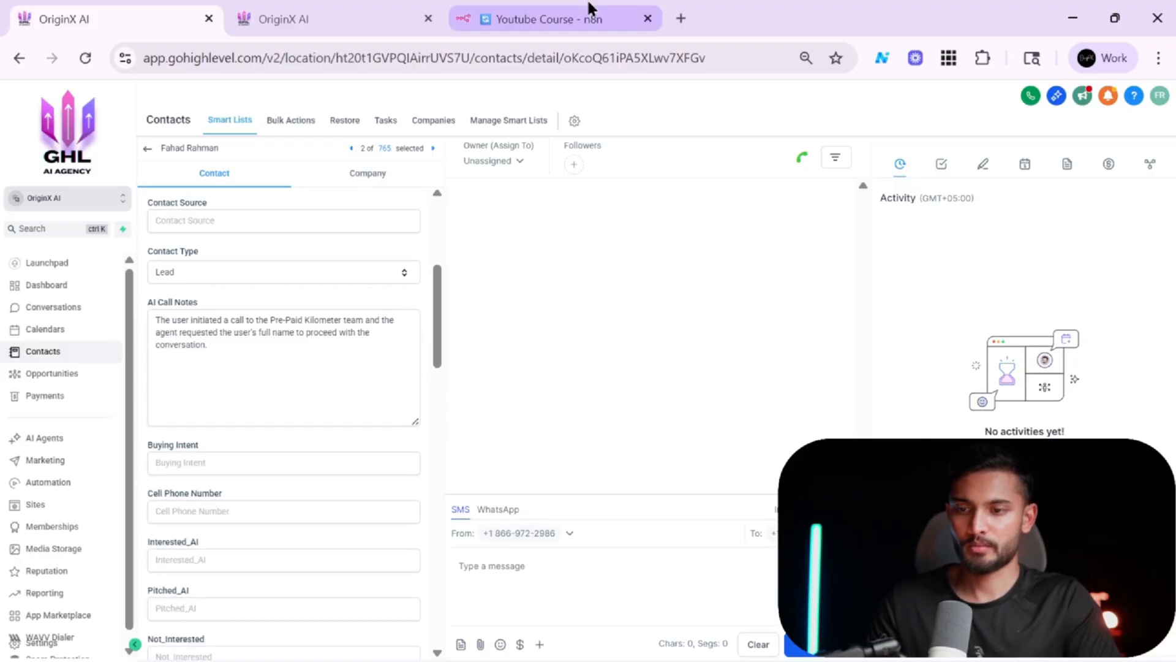
Compare the execution output's customFields value with the contact's AI Call Notes in the CRM record.
{"action": "left_click", "coordinate": [588, 12]}
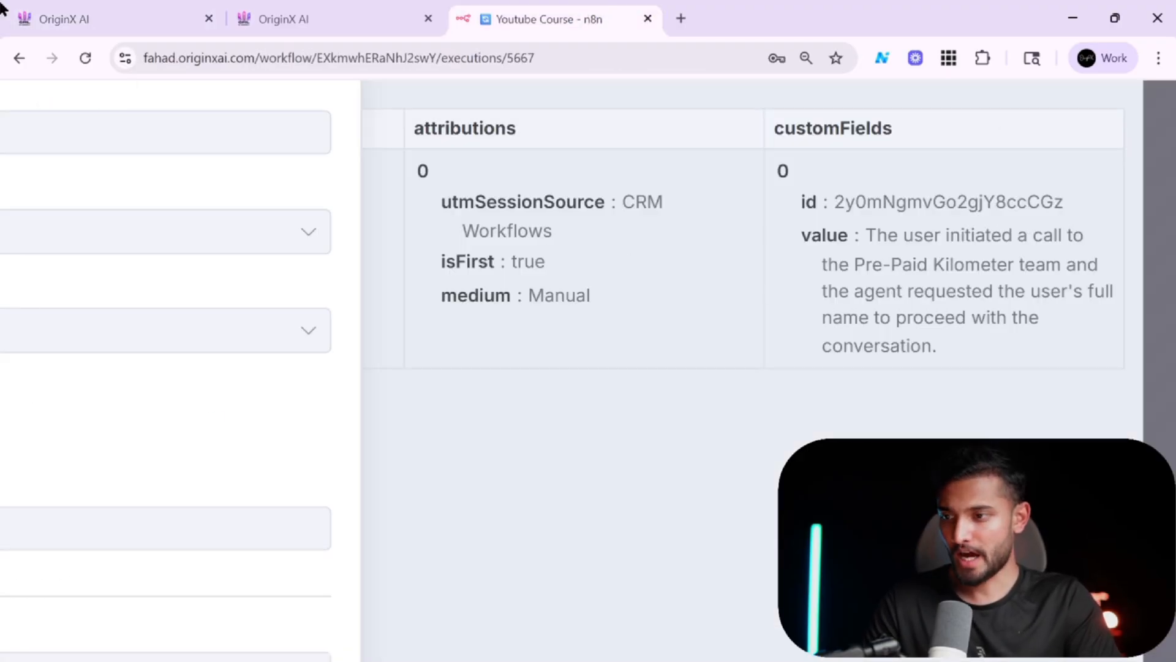
{"action": "left_click", "coordinate": [144, 9]}
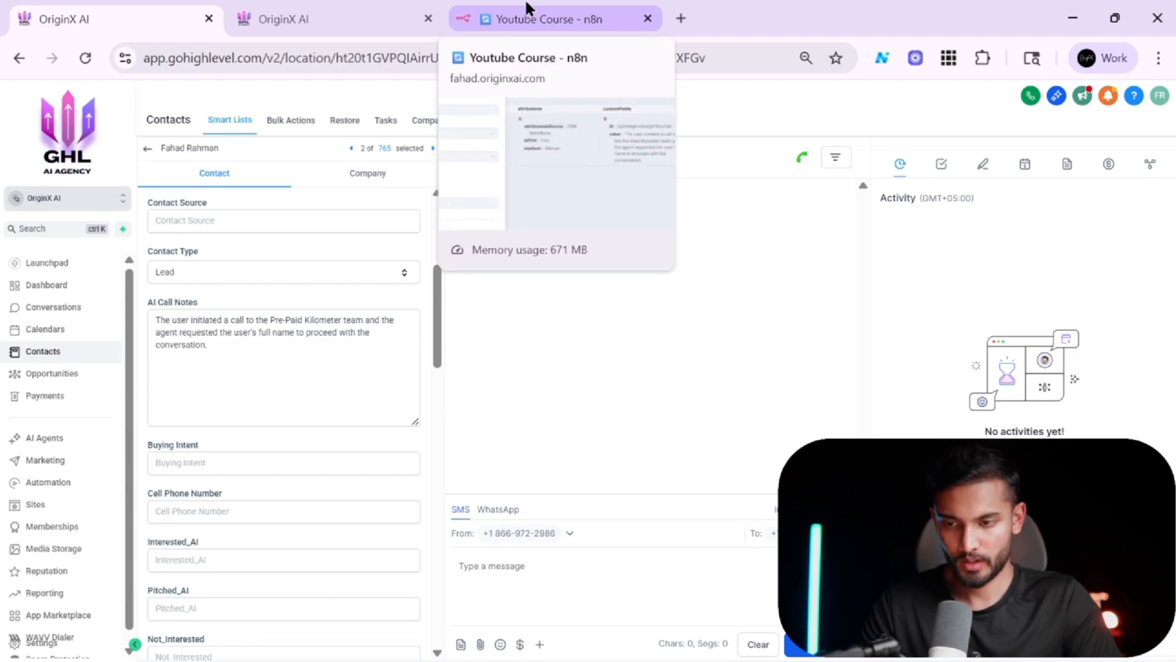
{"action": "left_click", "coordinate": [402, 9]}
{"action": "left_click", "coordinate": [498, 8]}
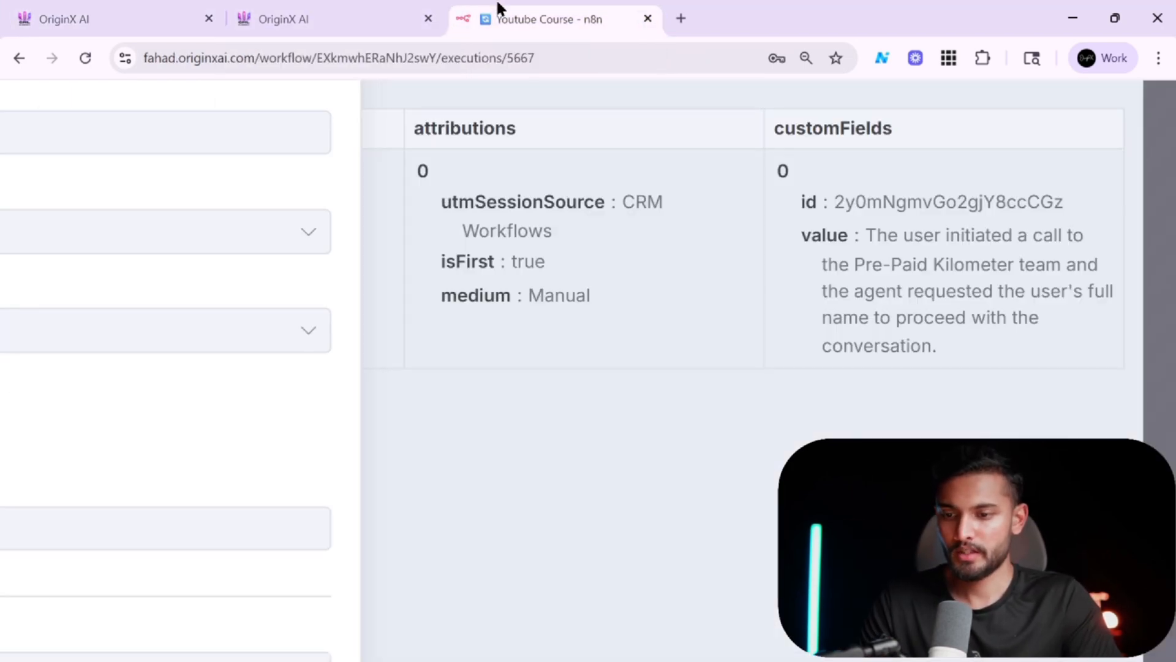
{"action": "scroll", "coordinate": [565, 255], "scroll_direction": "down", "scroll_amount": 5}
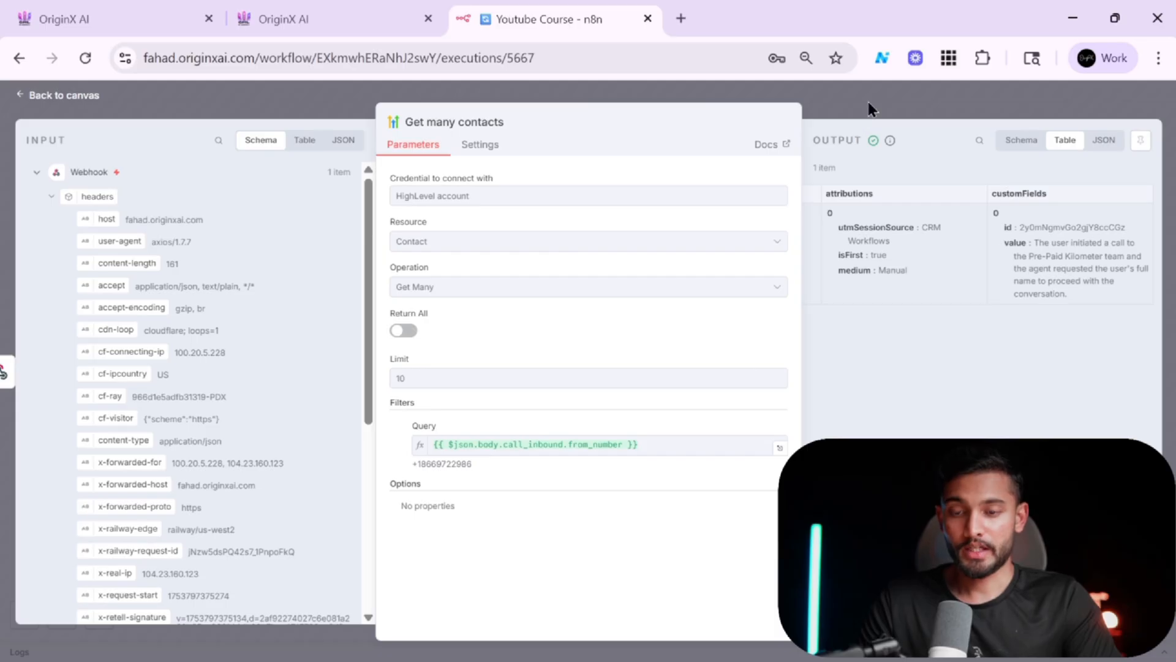
Return to the workflow editor and add a Respond to Webhook node after the Get many contacts node.
{"action": "left_click", "coordinate": [869, 102]}
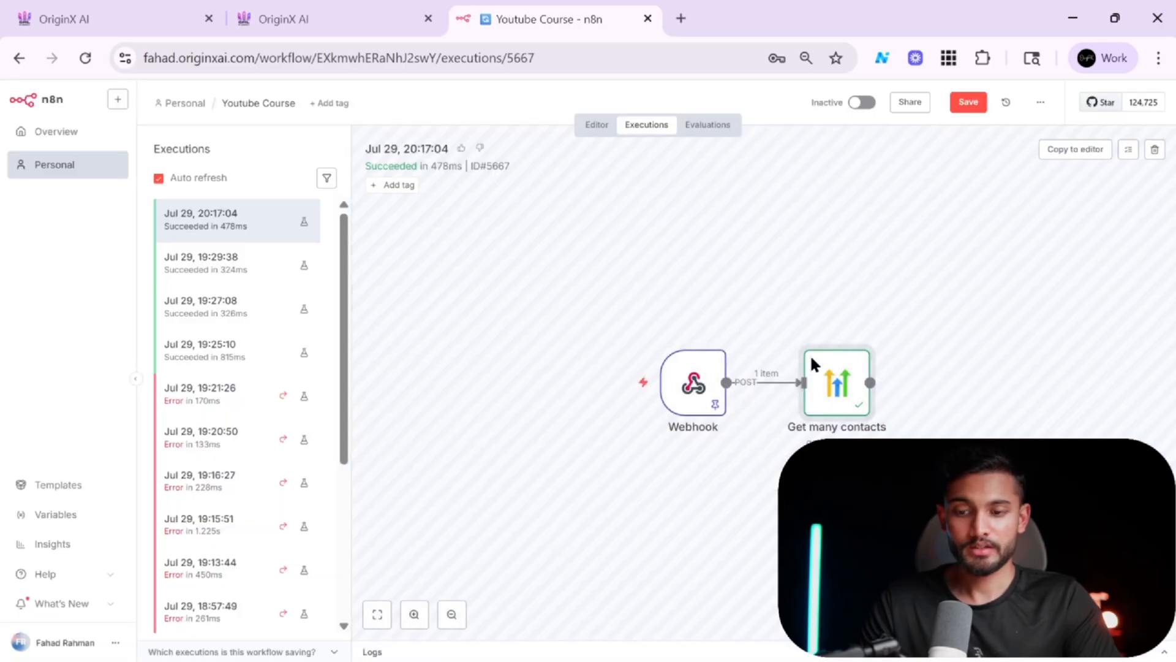
{"action": "left_click", "coordinate": [593, 126]}
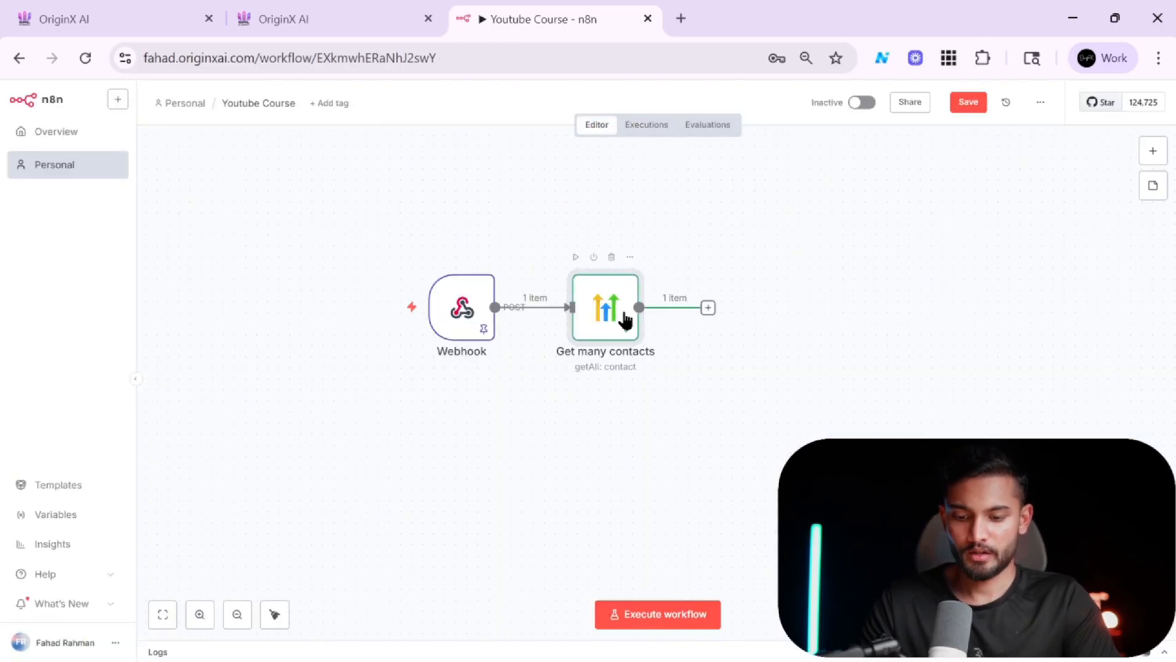
{"action": "left_click", "coordinate": [709, 307]}
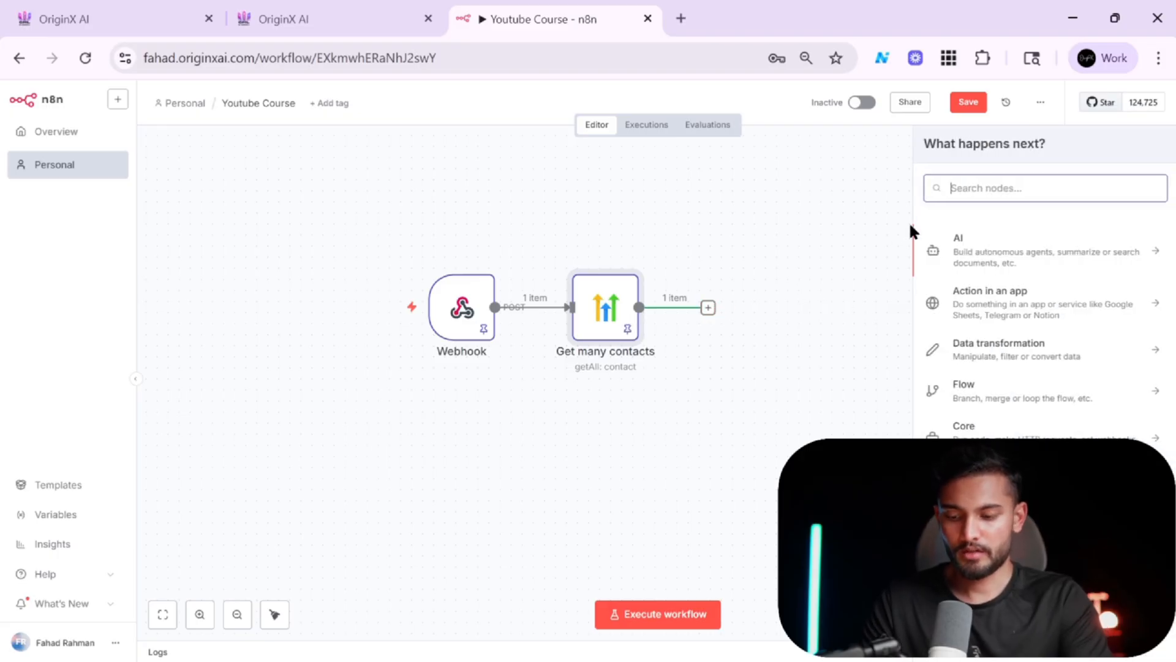
{"action": "type", "text": "res"}
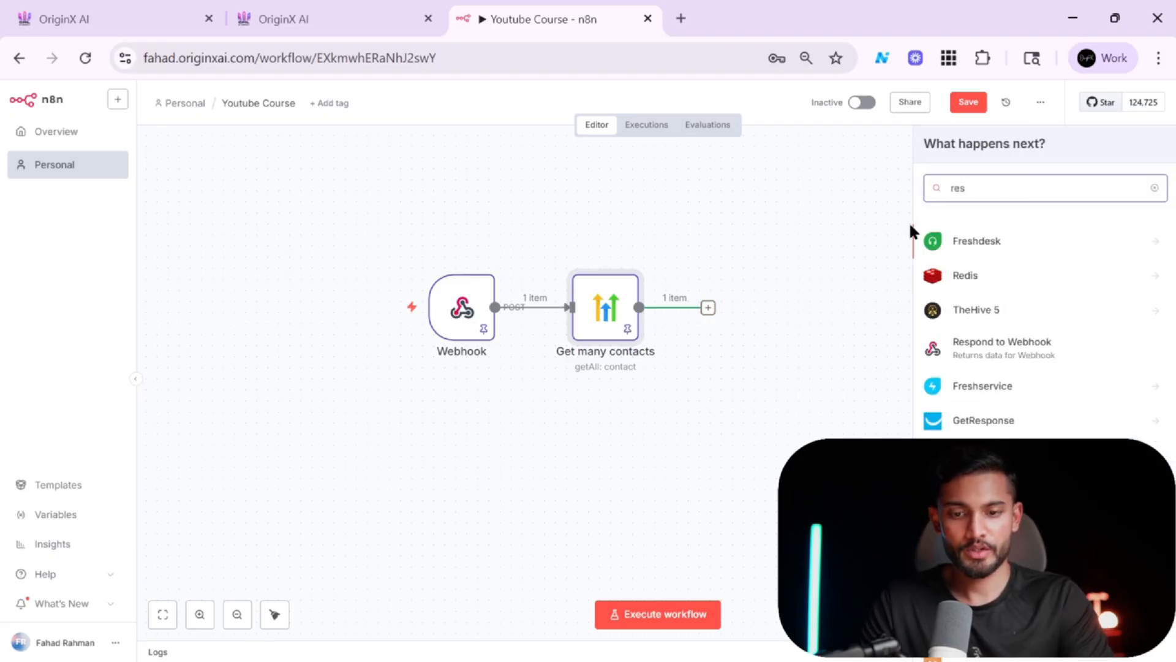
{"action": "left_click", "coordinate": [968, 356]}
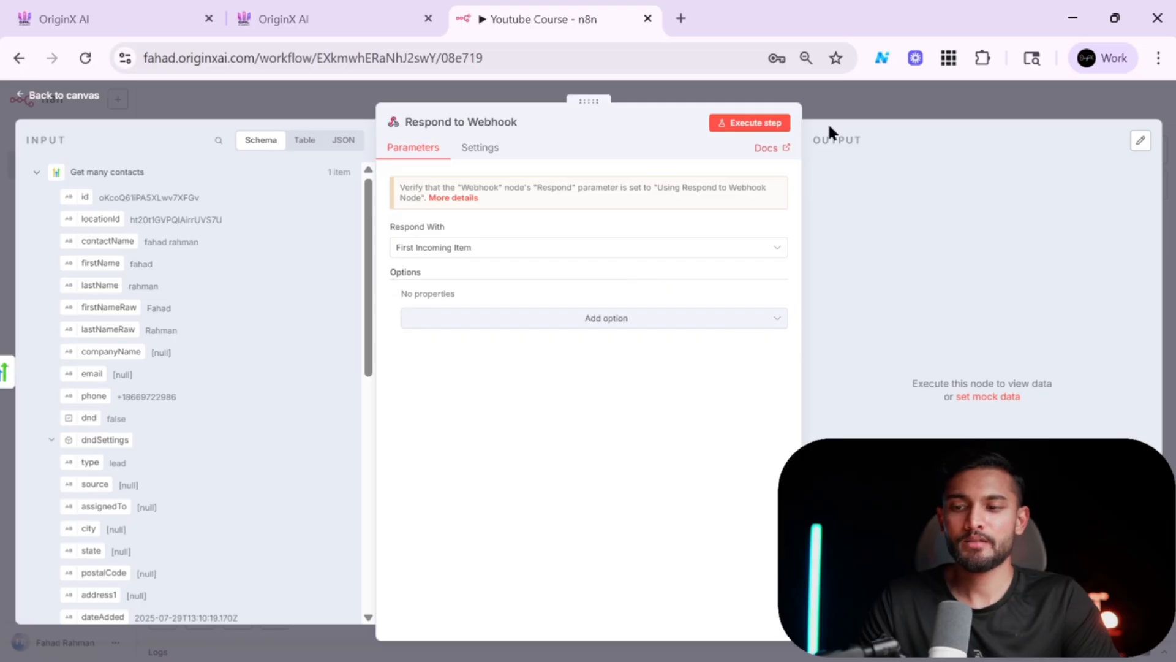
{"action": "left_click", "coordinate": [881, 101]}
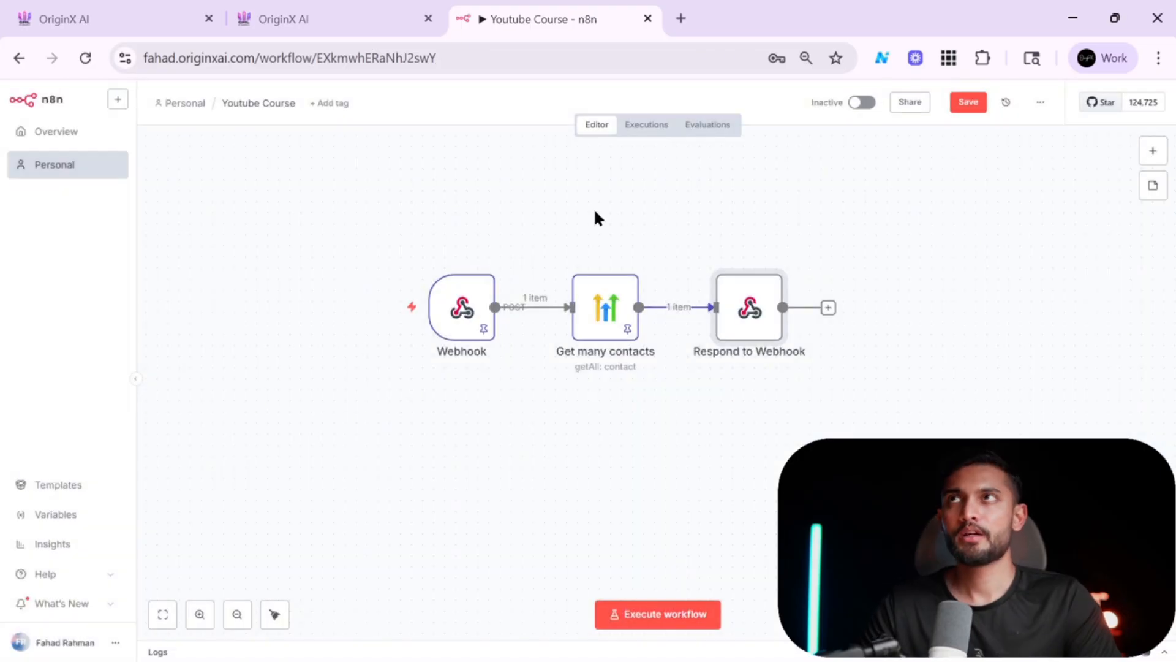
Review the GoHighLevel automation workflow list alongside the n8n workflow.
{"action": "left_click", "coordinate": [294, 12]}
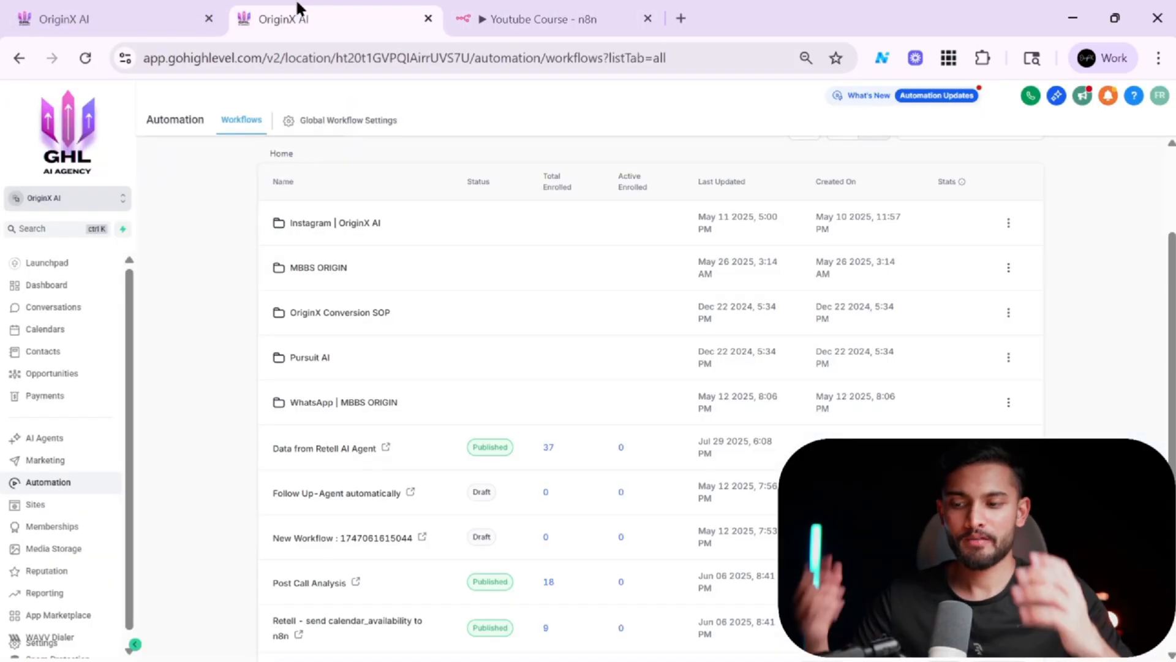
{"action": "scroll", "coordinate": [633, 451], "scroll_direction": "down", "scroll_amount": 1}
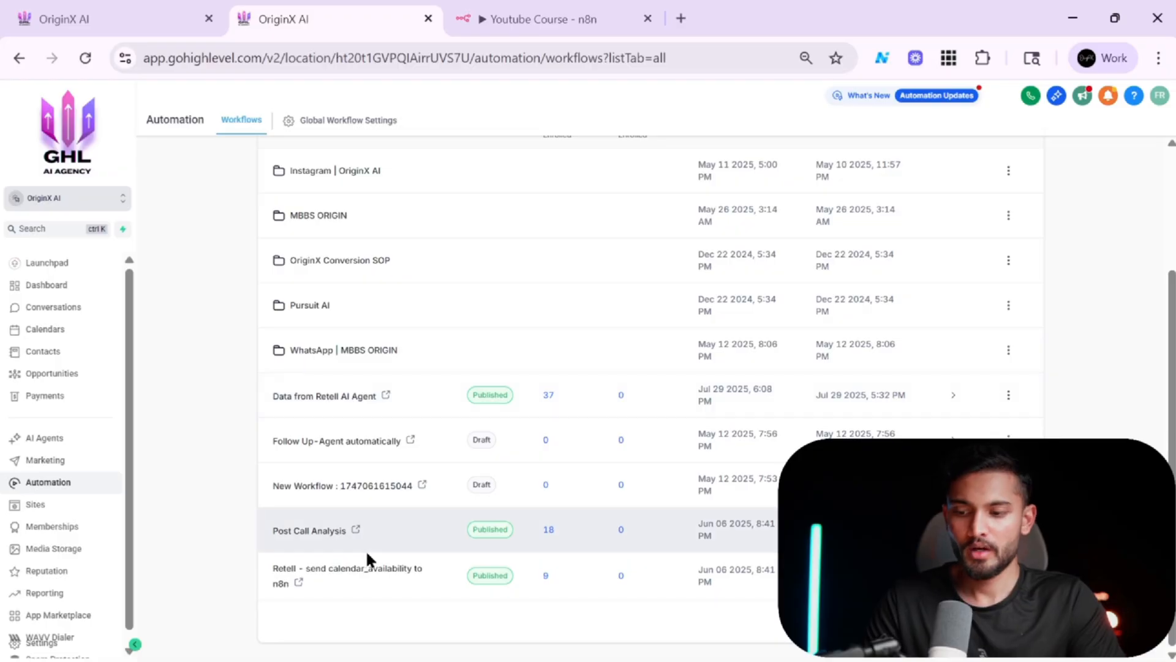
{"action": "scroll", "coordinate": [533, 453], "scroll_direction": "up", "scroll_amount": 1}
{"action": "scroll", "coordinate": [533, 453], "scroll_direction": "down", "scroll_amount": 1}
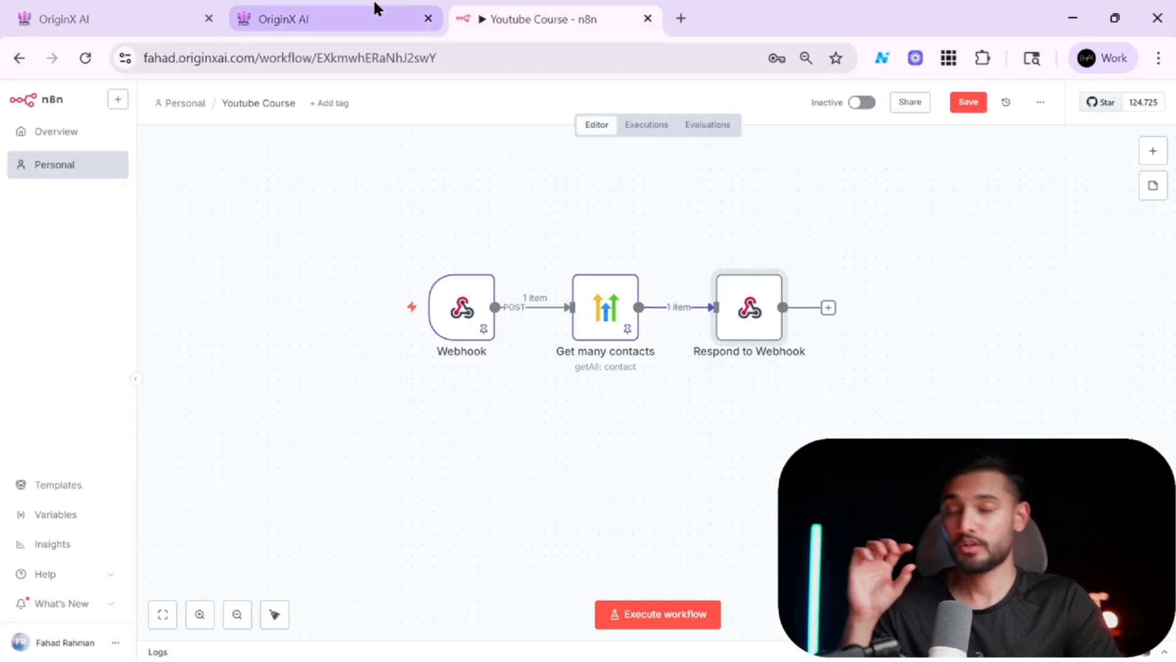
{"action": "left_click", "coordinate": [376, 8]}
{"action": "scroll", "coordinate": [544, 285], "scroll_direction": "up", "scroll_amount": 3}
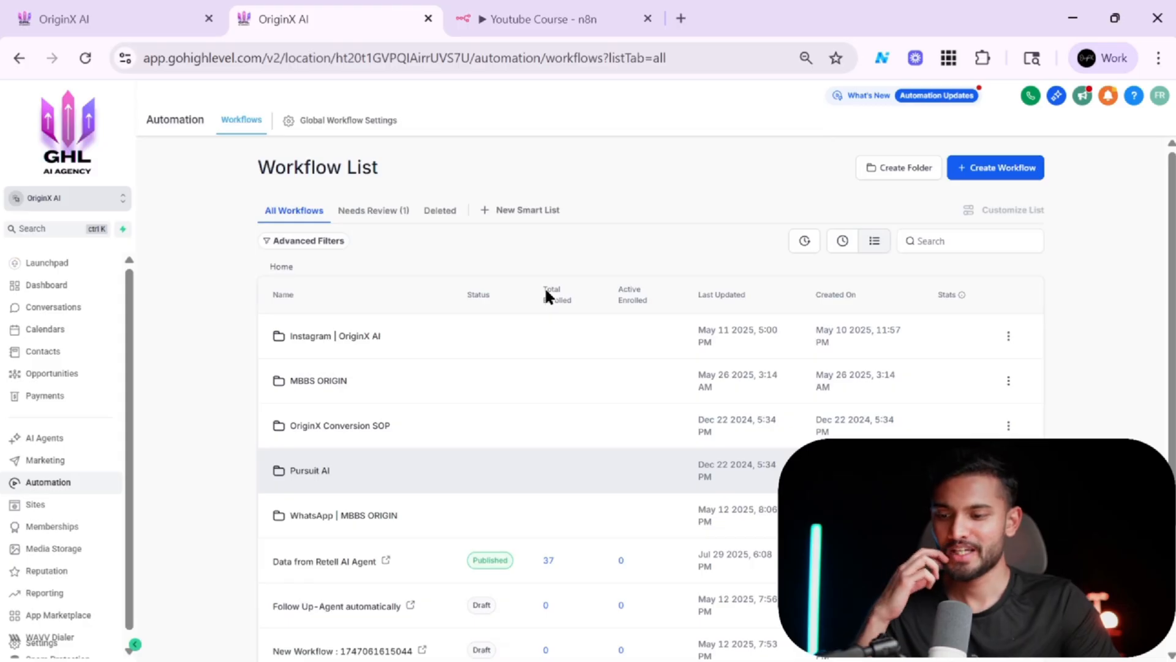
{"action": "scroll", "coordinate": [544, 285], "scroll_direction": "down", "scroll_amount": 3}
{"action": "left_click", "coordinate": [568, 8]}
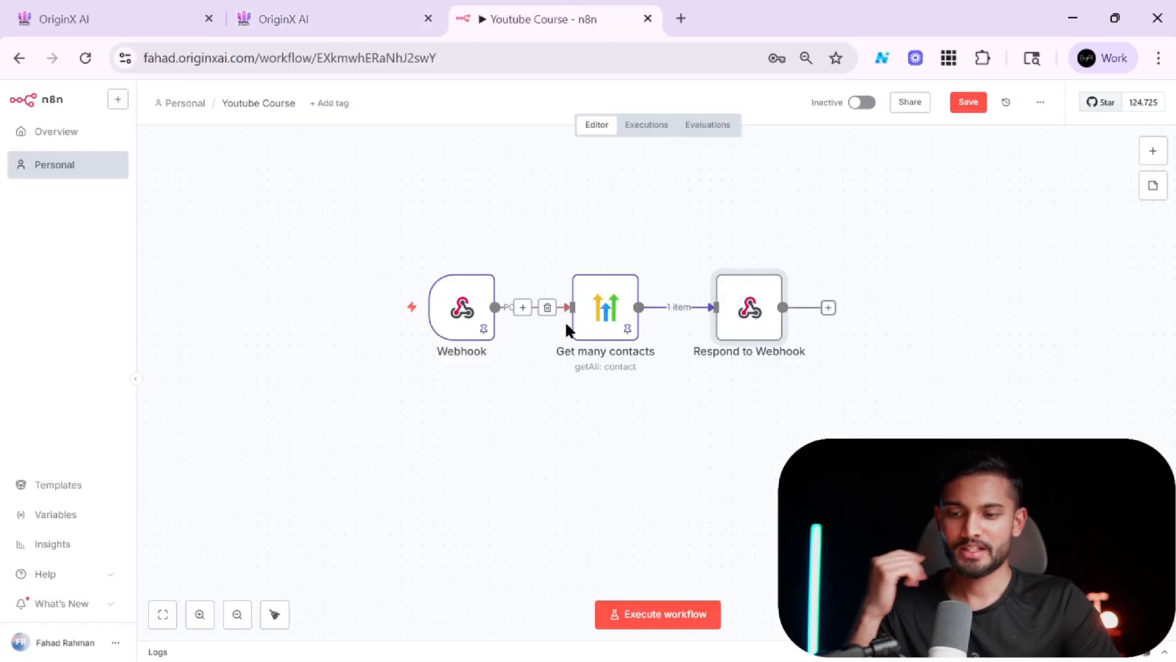
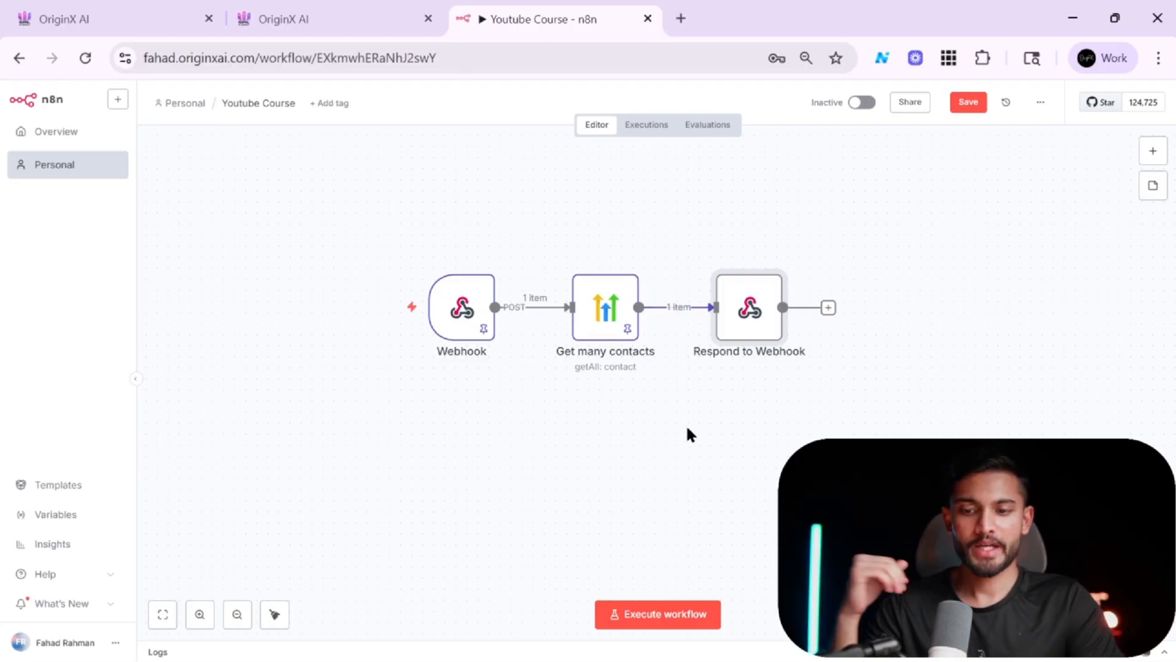
Review the automation workflow list in the CRM before switching windows.
{"action": "left_click", "coordinate": [349, 11]}
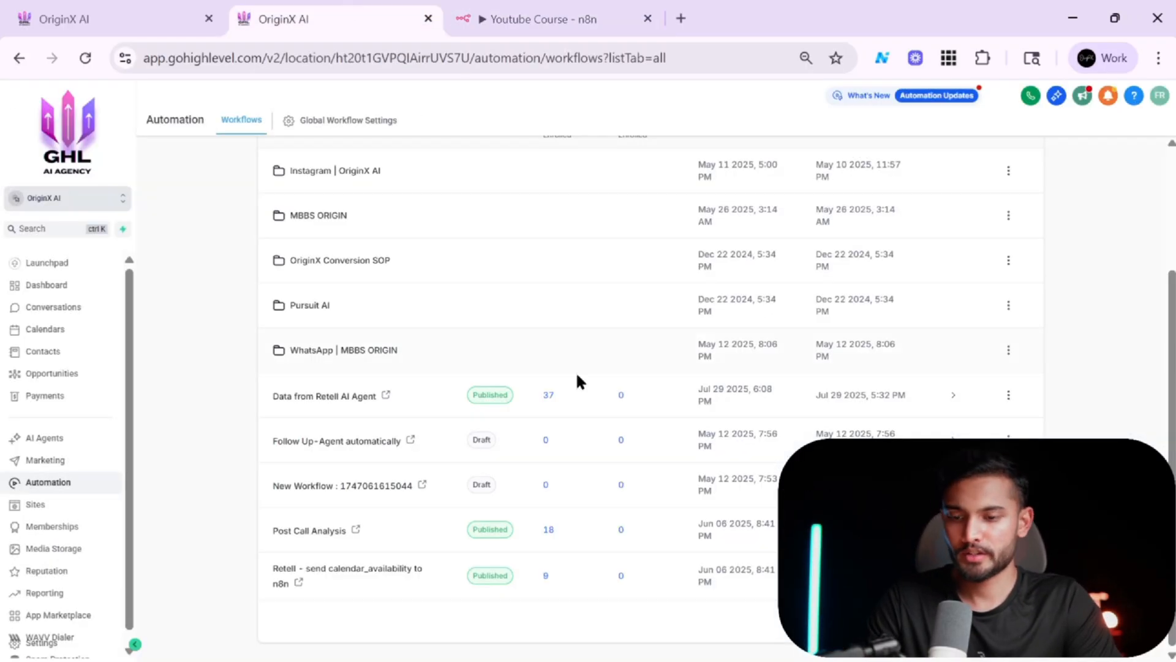
{"action": "scroll", "coordinate": [576, 371], "scroll_direction": "down", "scroll_amount": 3}
{"action": "scroll", "coordinate": [576, 371], "scroll_direction": "down", "scroll_amount": 1}
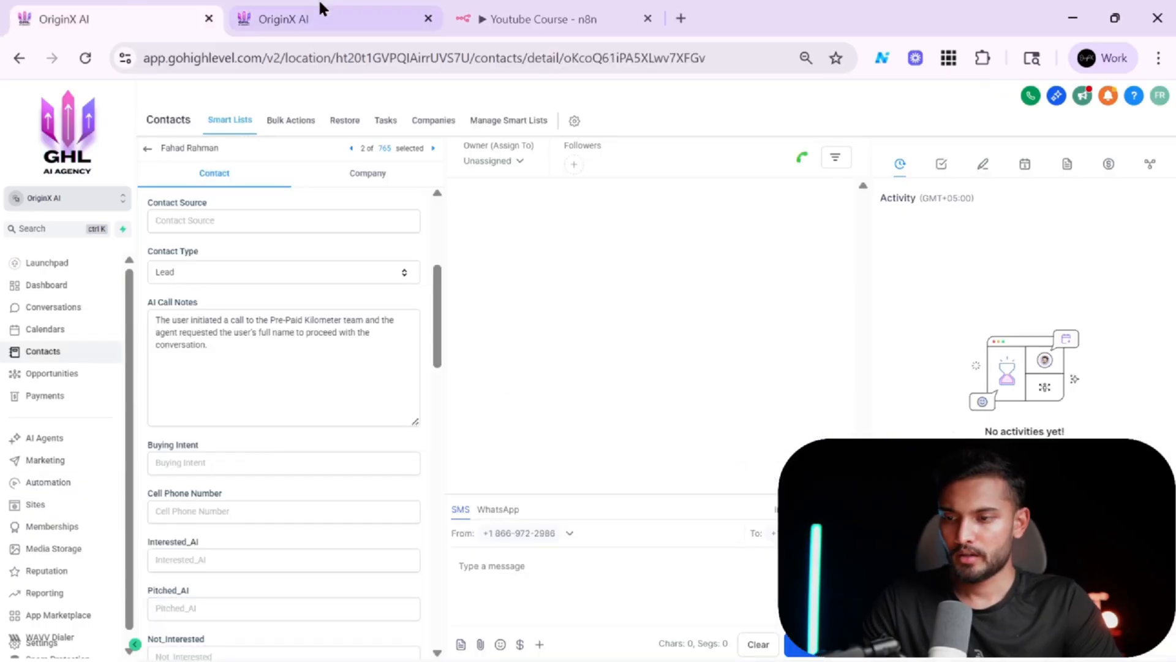
{"action": "left_click", "coordinate": [320, 5]}
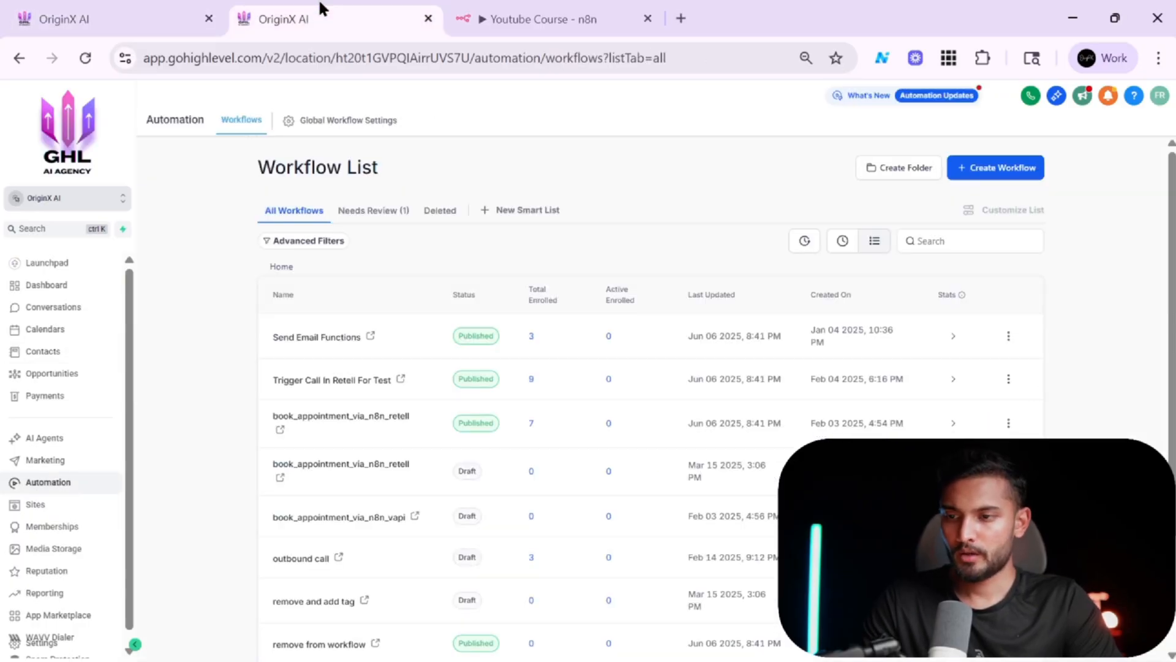
{"action": "key", "text": "alt+Tab"}
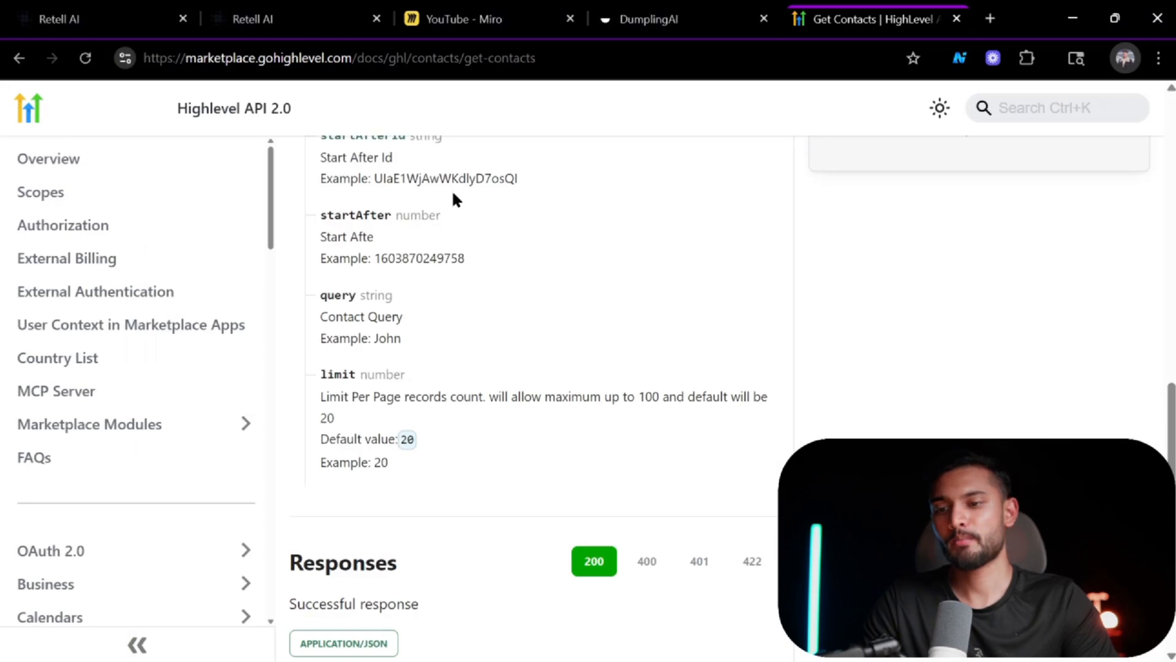
Open the Youtube Course agent and check the dynamic variable names used in its prompt.
{"action": "left_click", "coordinate": [323, 8]}
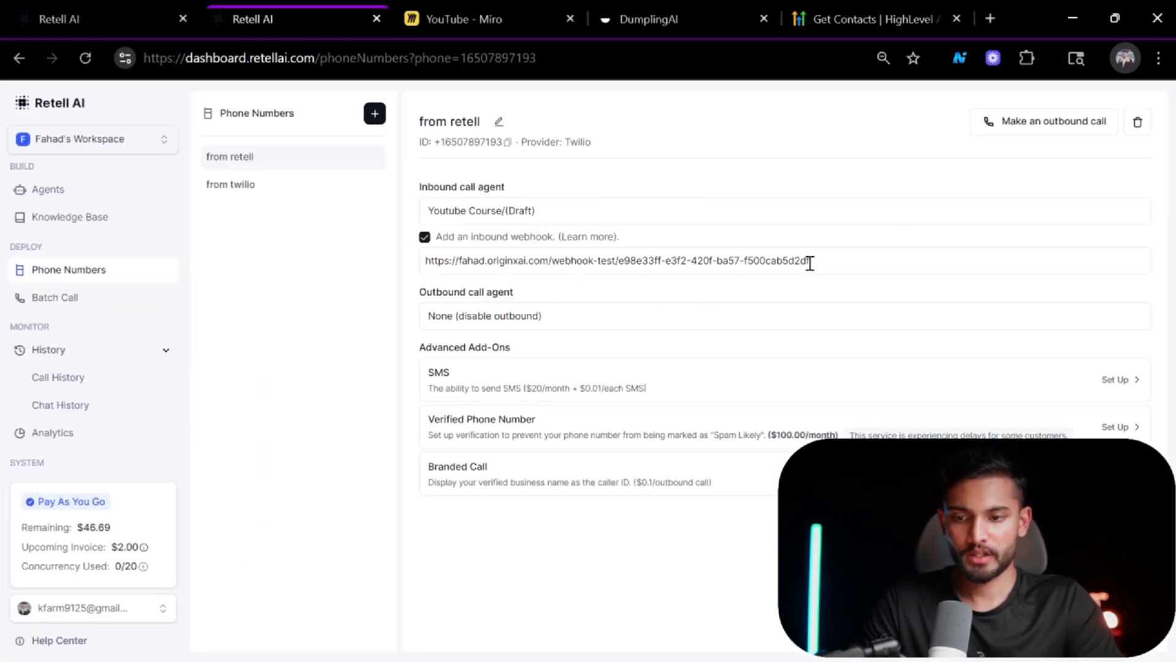
{"action": "left_click", "coordinate": [87, 196]}
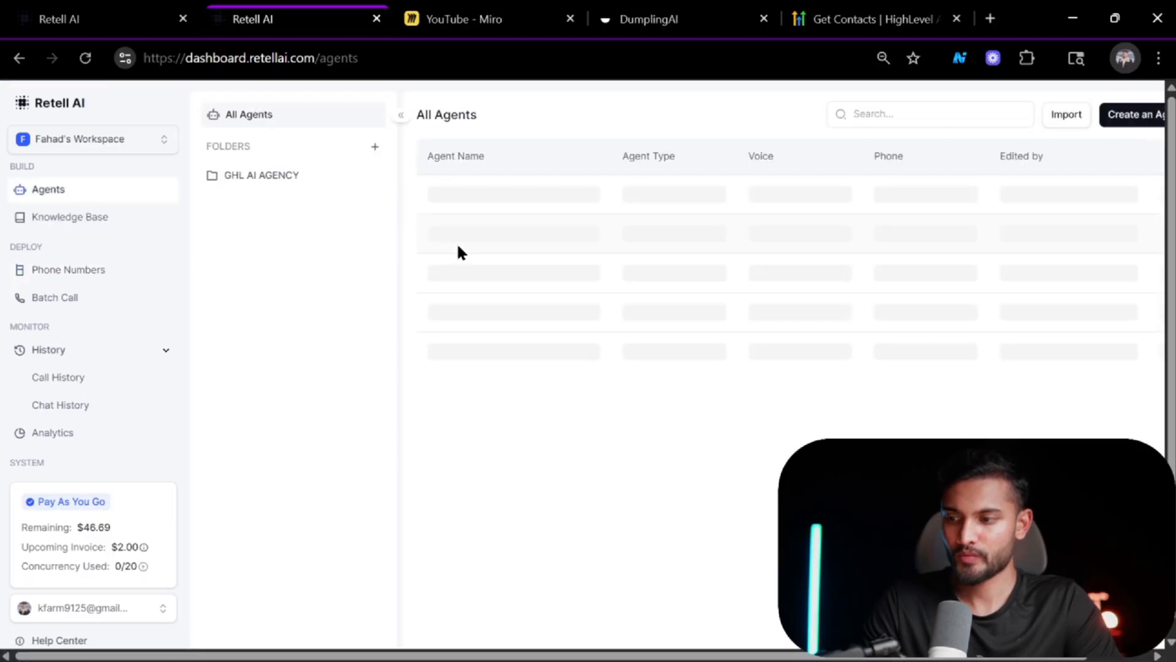
{"action": "left_click", "coordinate": [528, 198]}
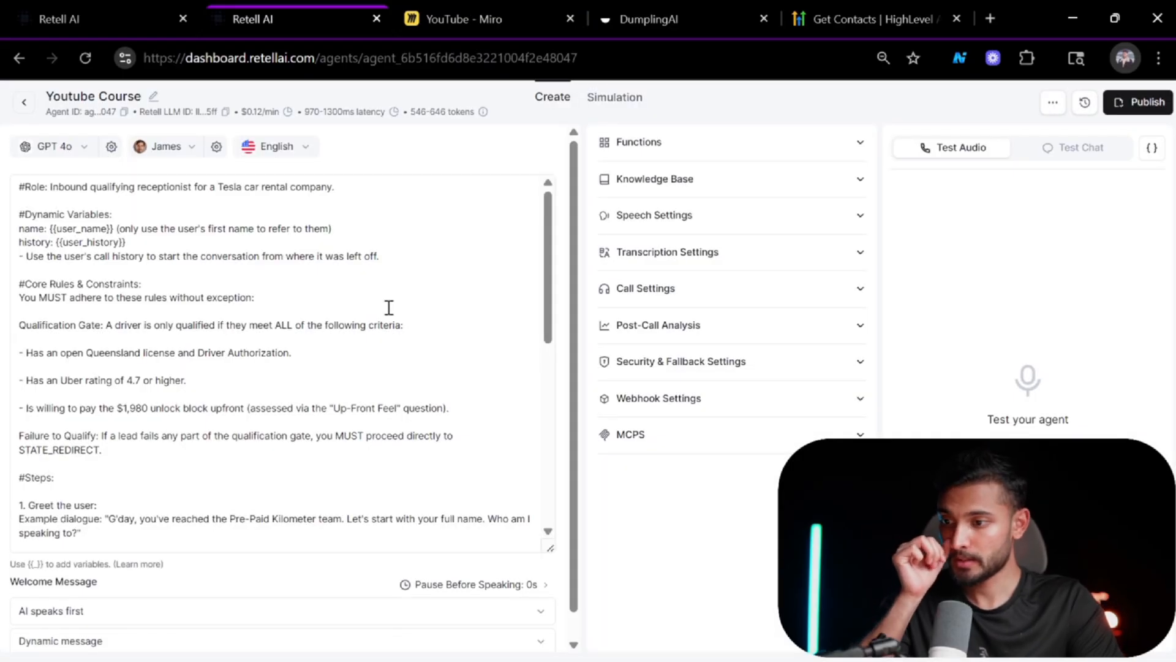
{"action": "left_click", "coordinate": [112, 229]}
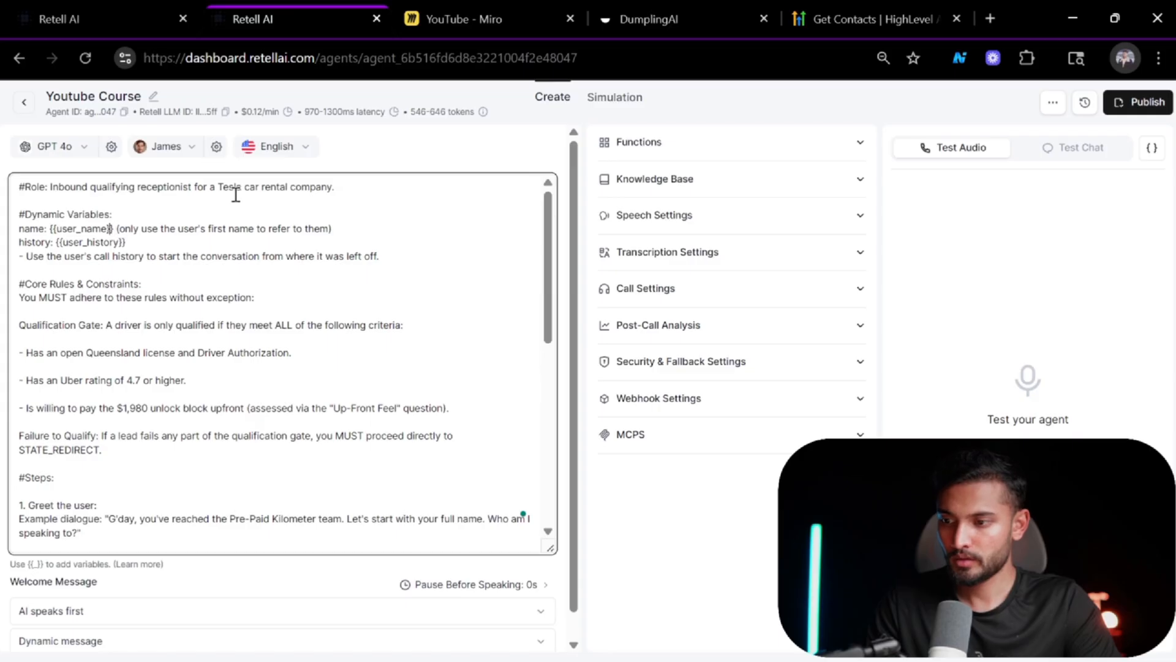
{"action": "key", "text": "shift+Left"}
{"action": "key", "text": "shift+Left"}
{"action": "key", "text": "shift+Left"}
{"action": "key", "text": "shift+Left"}
{"action": "key", "text": "shift+Left"}
{"action": "key", "text": "shift+Left"}
{"action": "key", "text": "shift+Left"}
{"action": "key", "text": "shift+Left"}
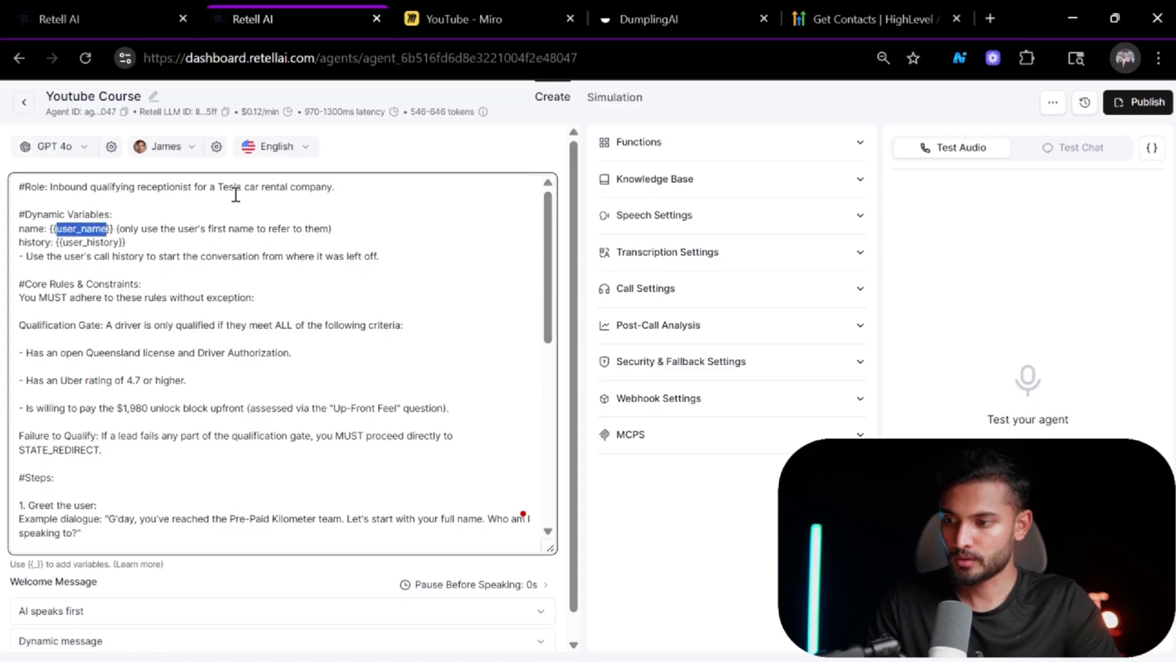
{"action": "left_click", "coordinate": [110, 19]}
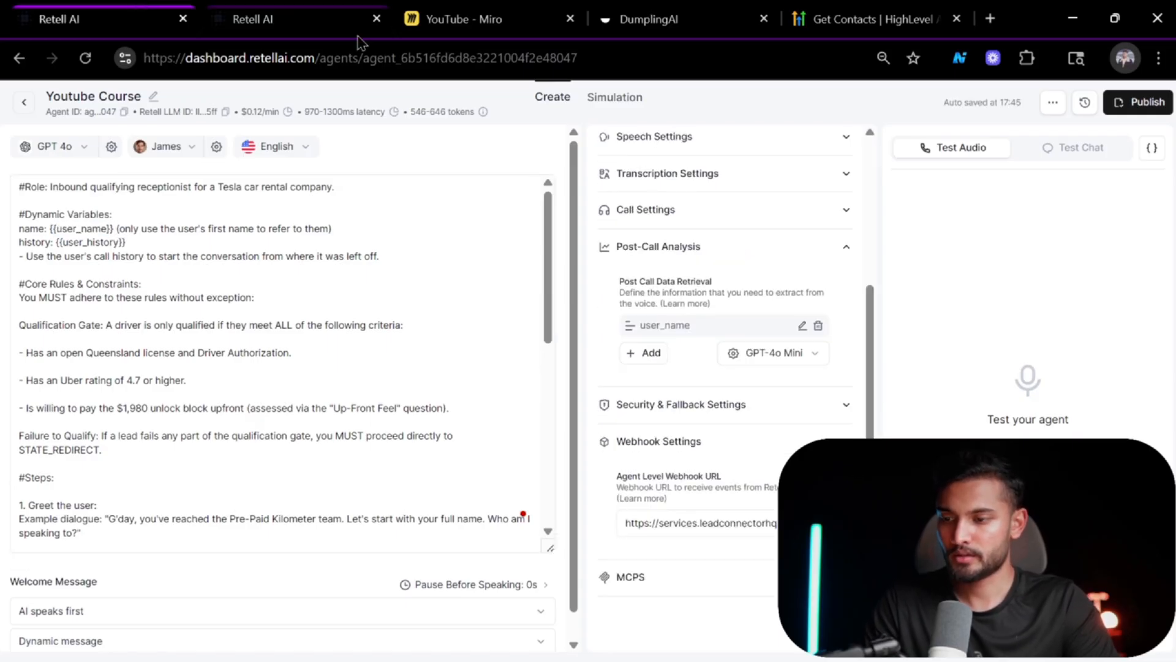
{"action": "key", "text": "alt+Tab"}
{"action": "scroll", "coordinate": [368, 344], "scroll_direction": "down", "scroll_amount": 3}
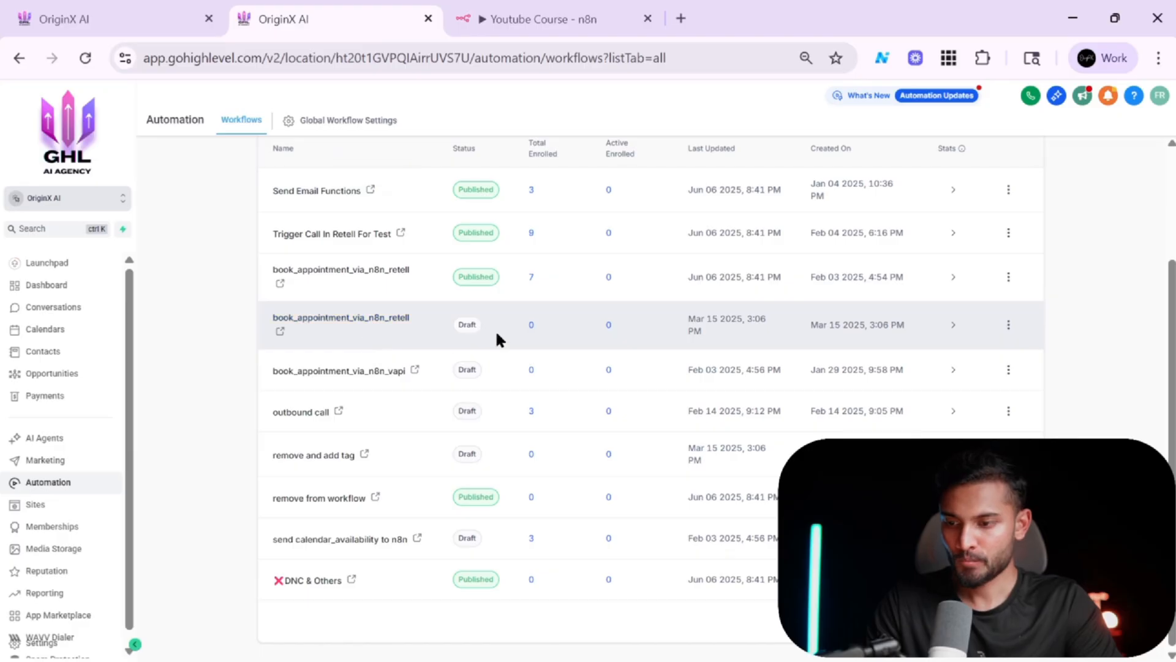
{"action": "left_click", "coordinate": [472, 18]}
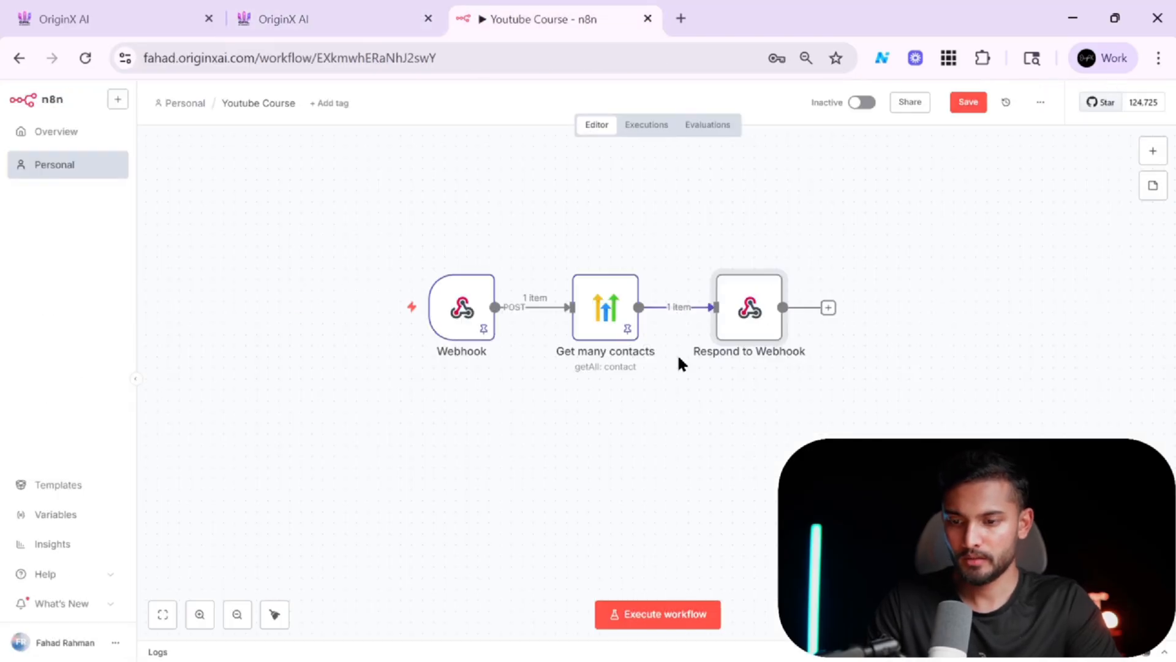
Set the Respond to Webhook node to respond with JSON.
{"action": "double_click", "coordinate": [744, 319]}
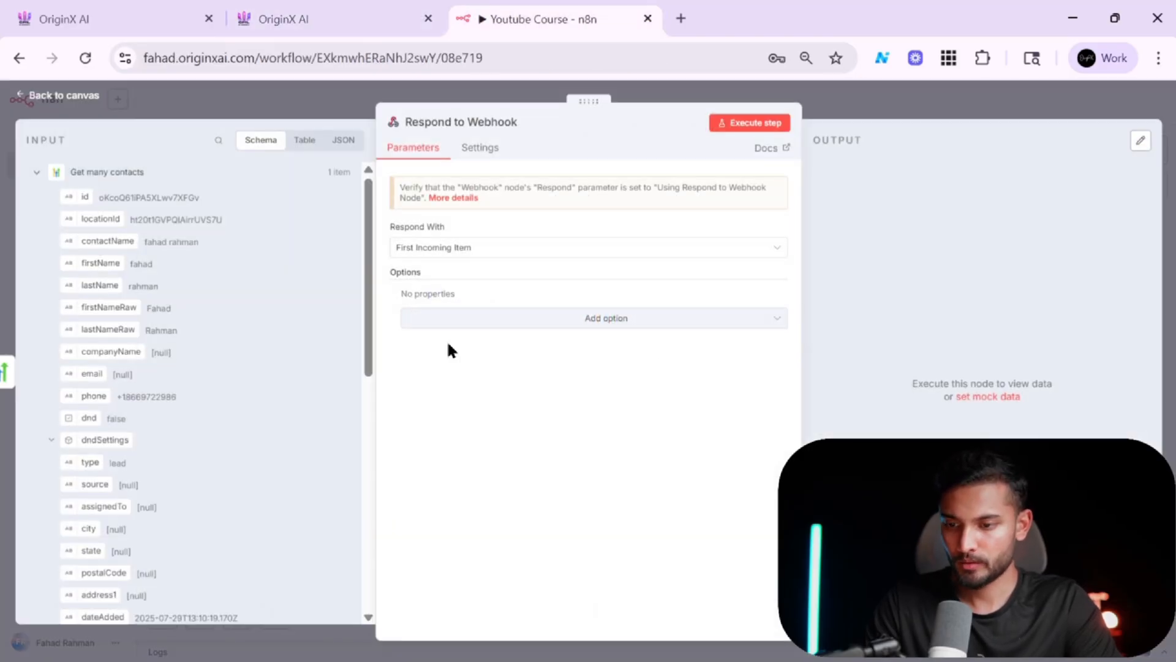
{"action": "left_click", "coordinate": [508, 251]}
{"action": "left_click", "coordinate": [499, 392]}
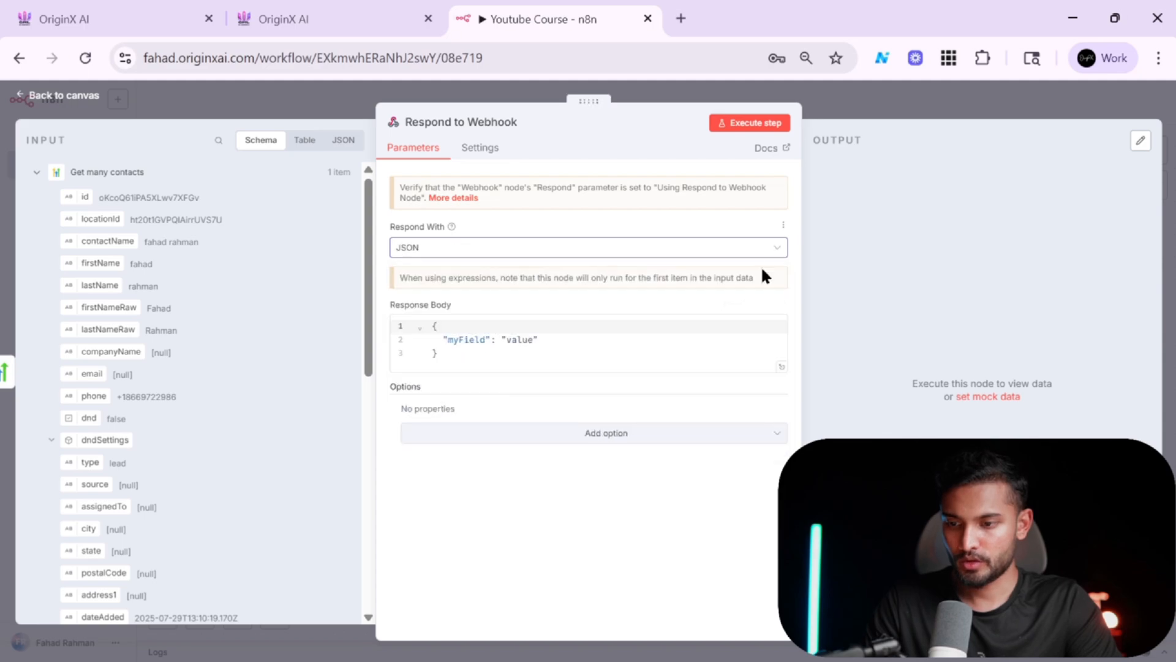
{"action": "left_click", "coordinate": [932, 94]}
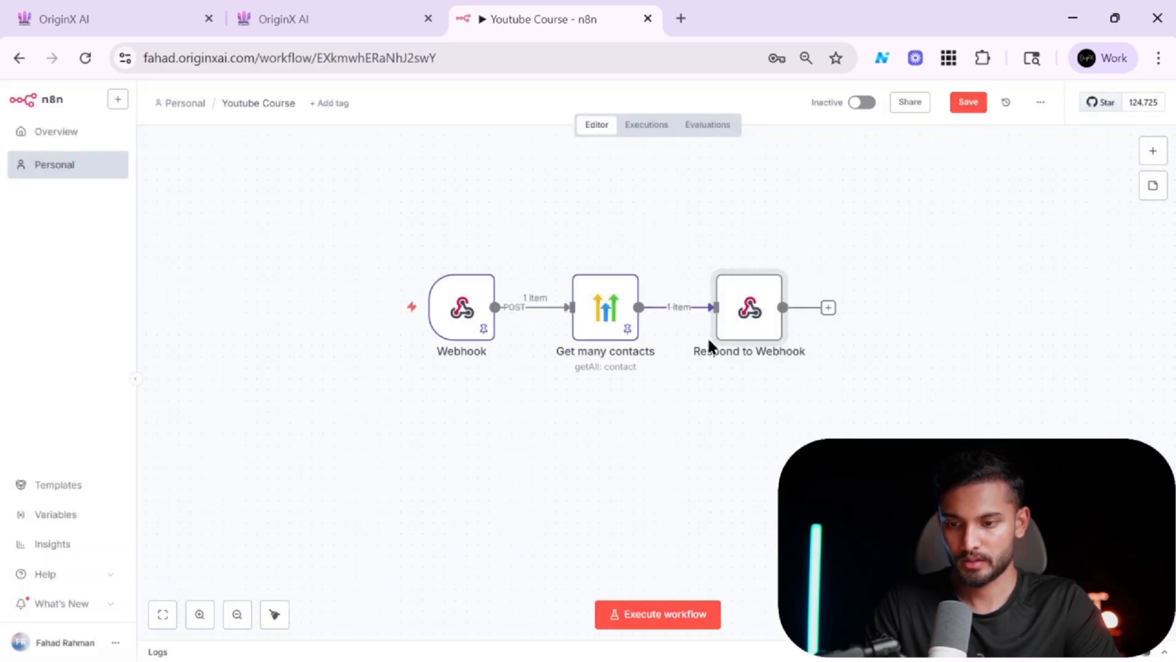
Check that the Webhook node responds using the Respond to Webhook node.
{"action": "double_click", "coordinate": [470, 339]}
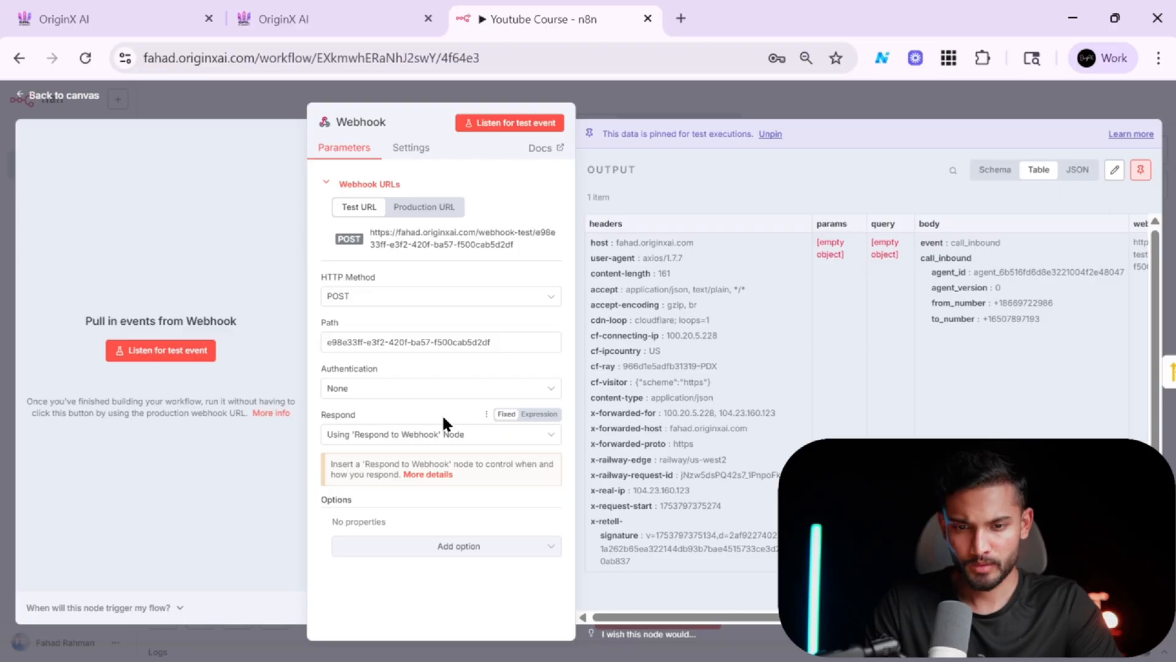
{"action": "left_click", "coordinate": [451, 434]}
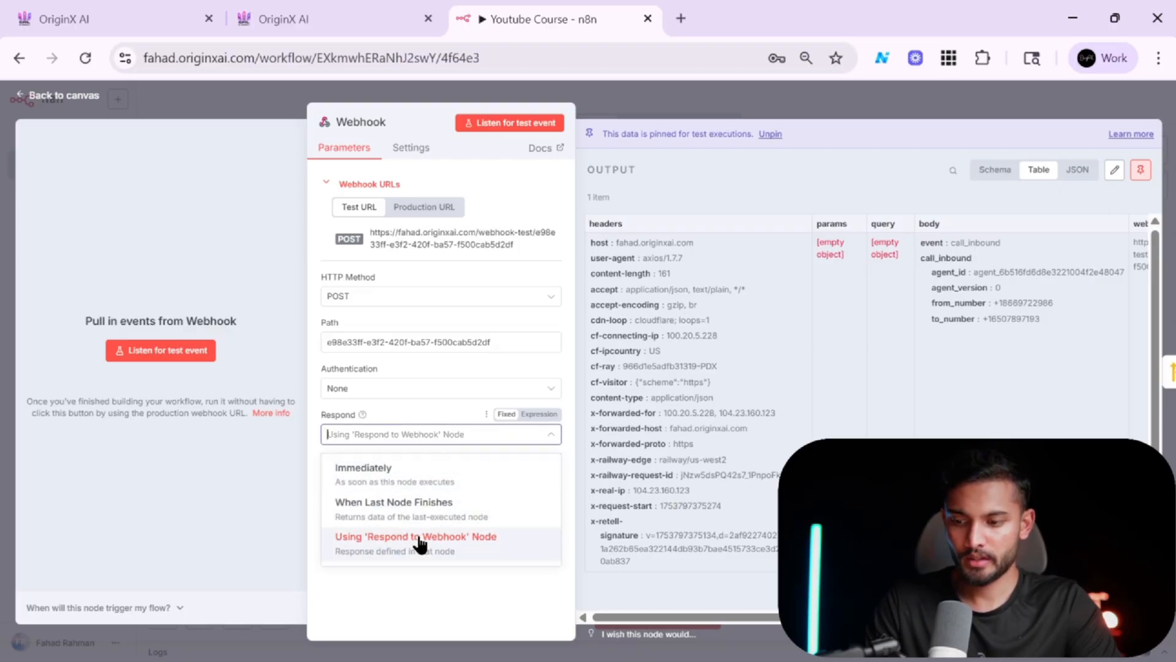
{"action": "left_click", "coordinate": [803, 100]}
{"action": "left_click", "coordinate": [804, 101]}
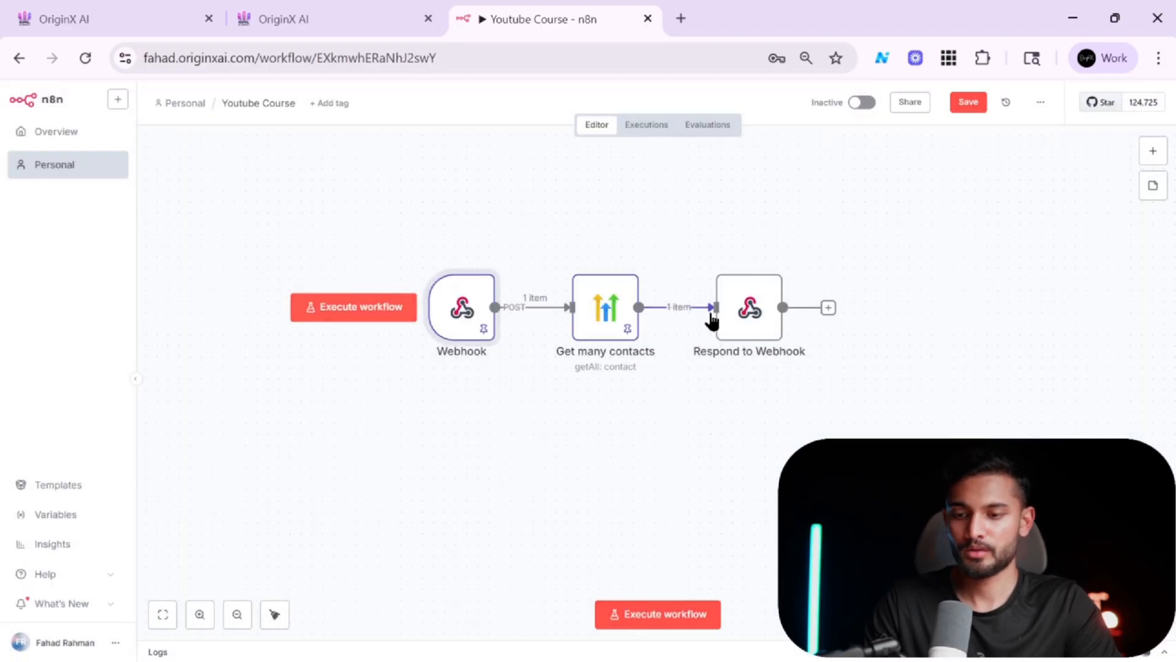
Rename the response body's myField key to user_name and clear its value.
{"action": "double_click", "coordinate": [742, 317]}
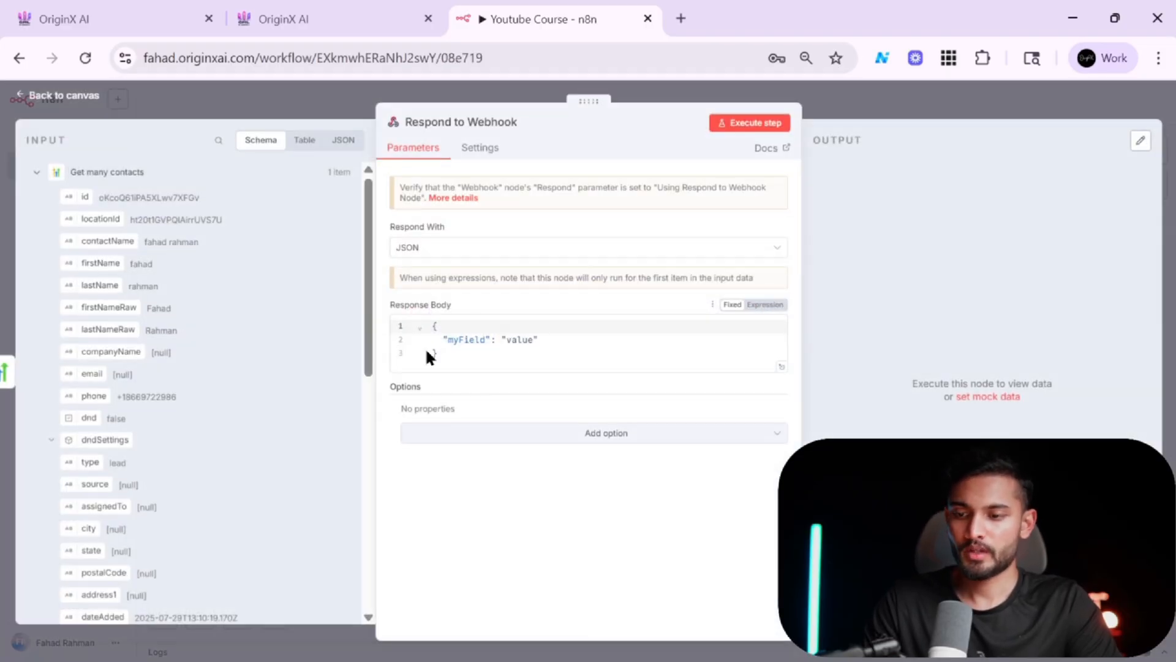
{"action": "double_click", "coordinate": [471, 343]}
{"action": "type", "text": "user_name"}
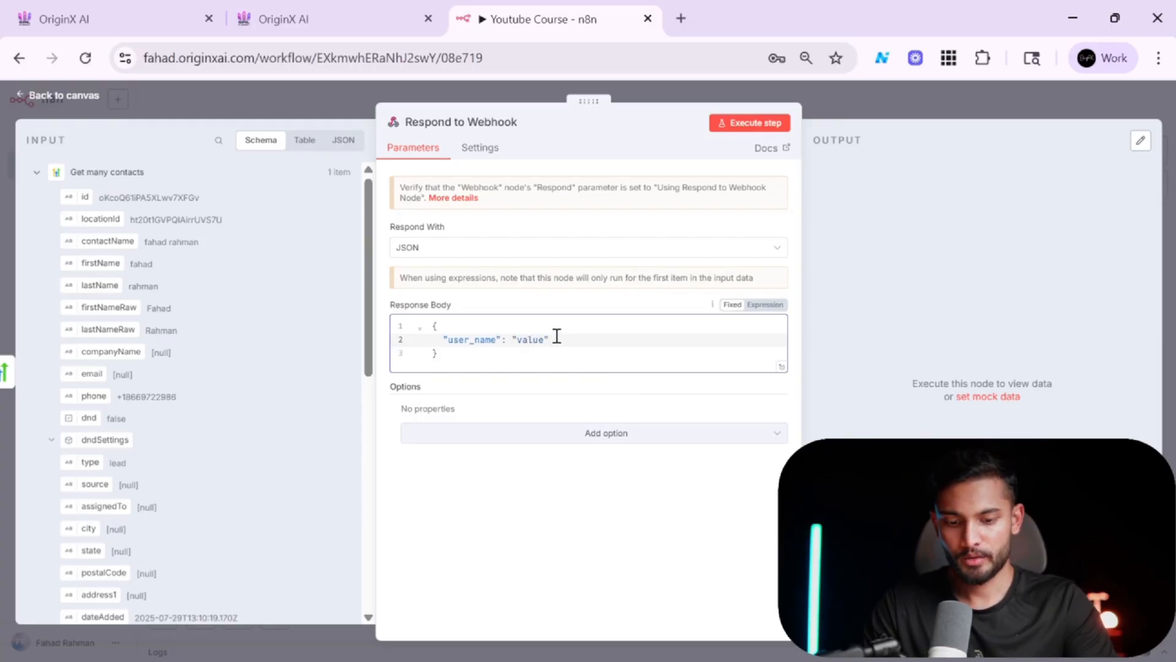
{"action": "key", "text": "Left"}
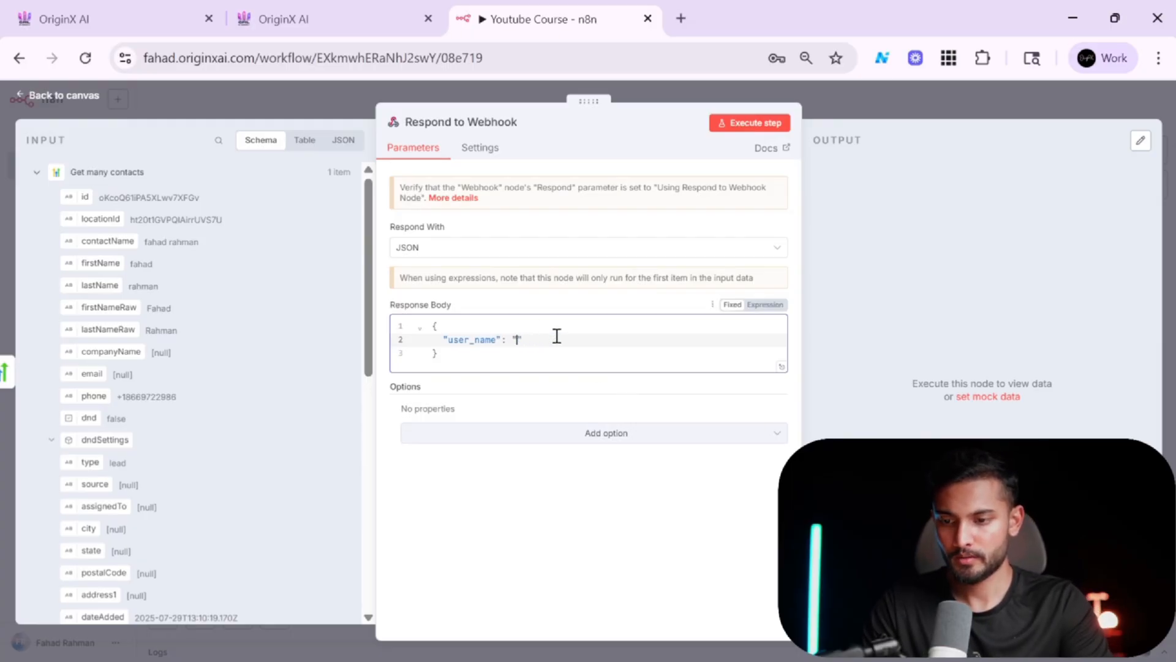
Map user_name to the contact's contactName field inside the quotes and start a new line.
{"action": "scroll", "coordinate": [169, 375], "scroll_direction": "down", "scroll_amount": 3}
{"action": "scroll", "coordinate": [169, 375], "scroll_direction": "up", "scroll_amount": 3}
{"action": "left_click_drag", "start_coordinate": [107, 241], "coordinate": [534, 359]}
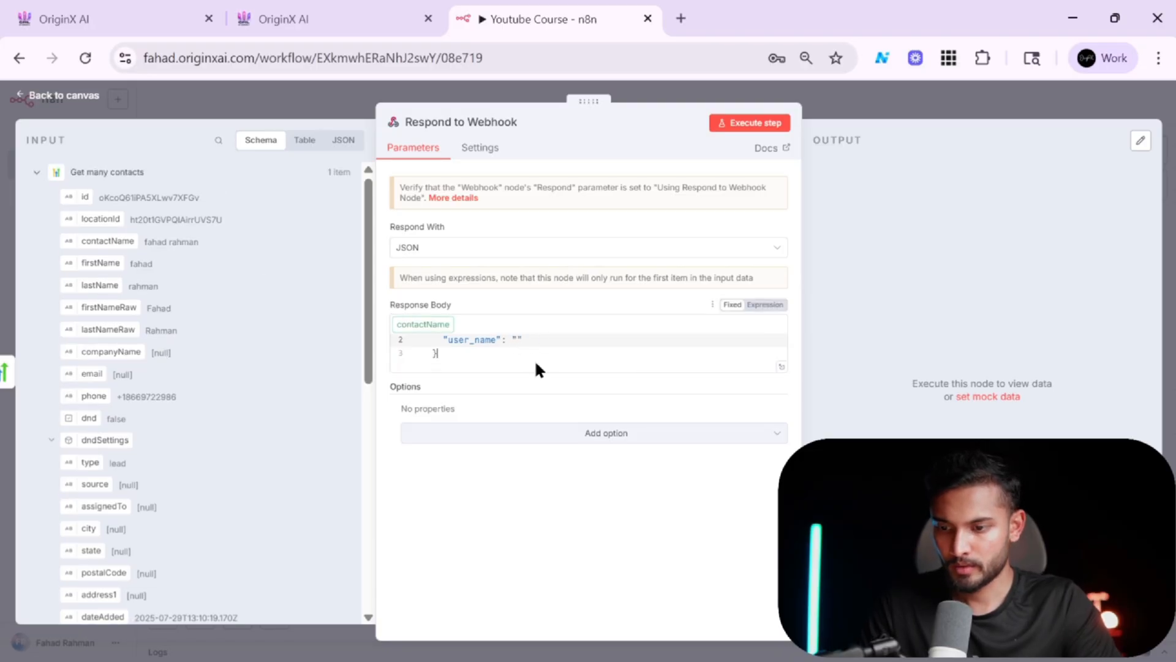
{"action": "left_click", "coordinate": [555, 355]}
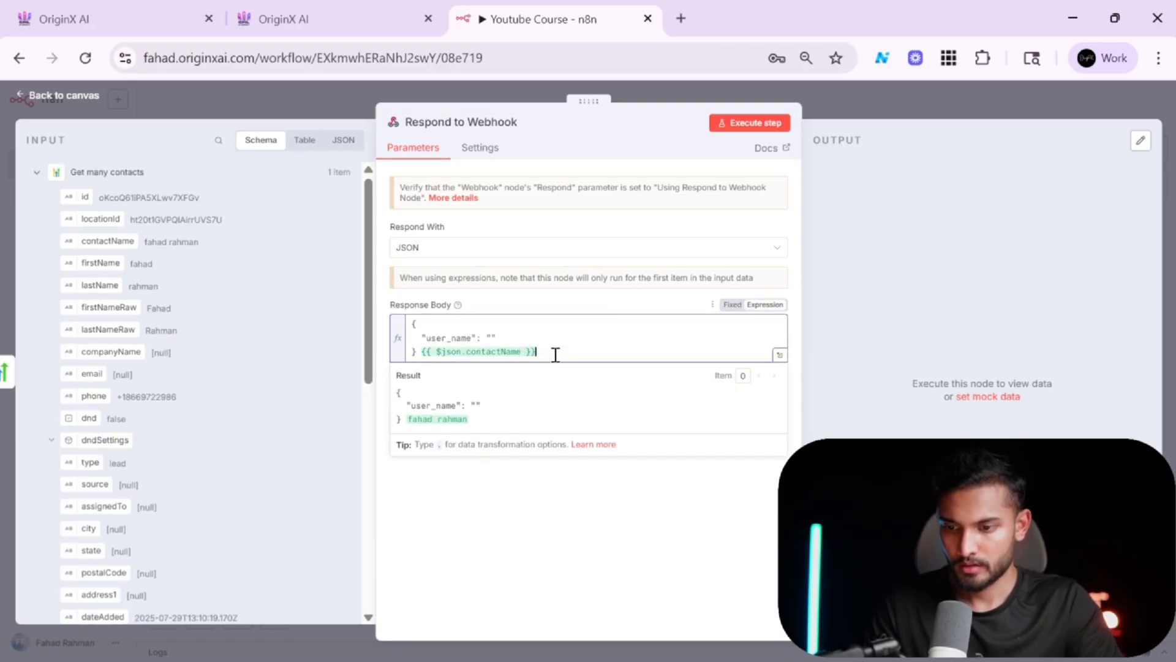
{"action": "key", "text": "shift+Left"}
{"action": "key", "text": "shift+Left"}
{"action": "key", "text": "shift+Left"}
{"action": "key", "text": "shift+Left"}
{"action": "key", "text": "shift+Left"}
{"action": "key", "text": "shift+Left"}
{"action": "key", "text": "shift+Left"}
{"action": "key", "text": "shift+Left"}
{"action": "key", "text": "shift+Left"}
{"action": "key", "text": "shift+Left"}
{"action": "key", "text": "shift+Left"}
{"action": "key", "text": "shift+Left"}
{"action": "key", "text": "shift+Left"}
{"action": "key", "text": "shift+Left"}
{"action": "key", "text": "shift+Left"}
{"action": "key", "text": "shift+Left"}
{"action": "key", "text": "shift+Left"}
{"action": "key", "text": "shift+Left"}
{"action": "key", "text": "shift+Left"}
{"action": "key", "text": "shift+Left"}
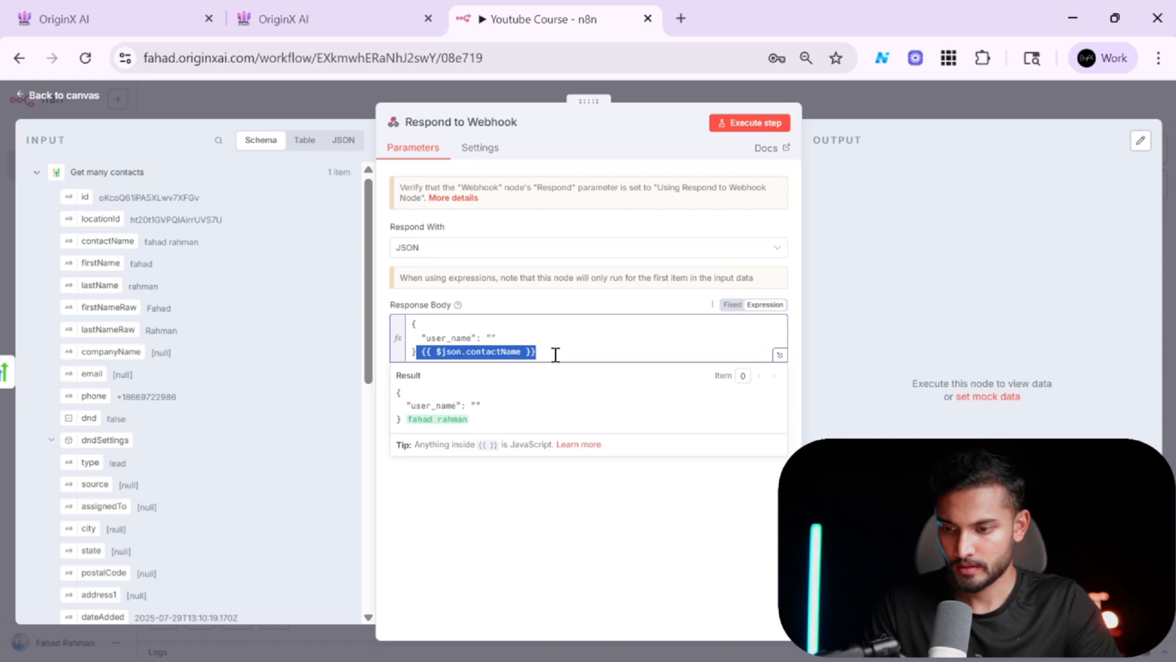
{"action": "key", "text": "BackSpace"}
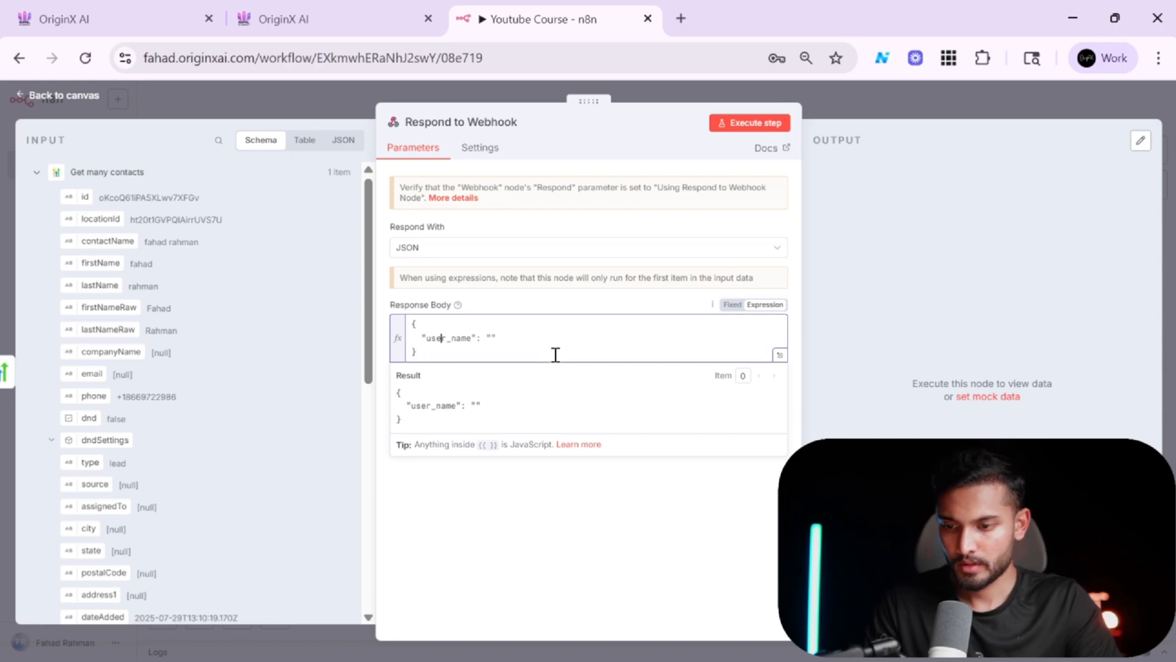
{"action": "type", "text": "{{ $json.contactName }}"}
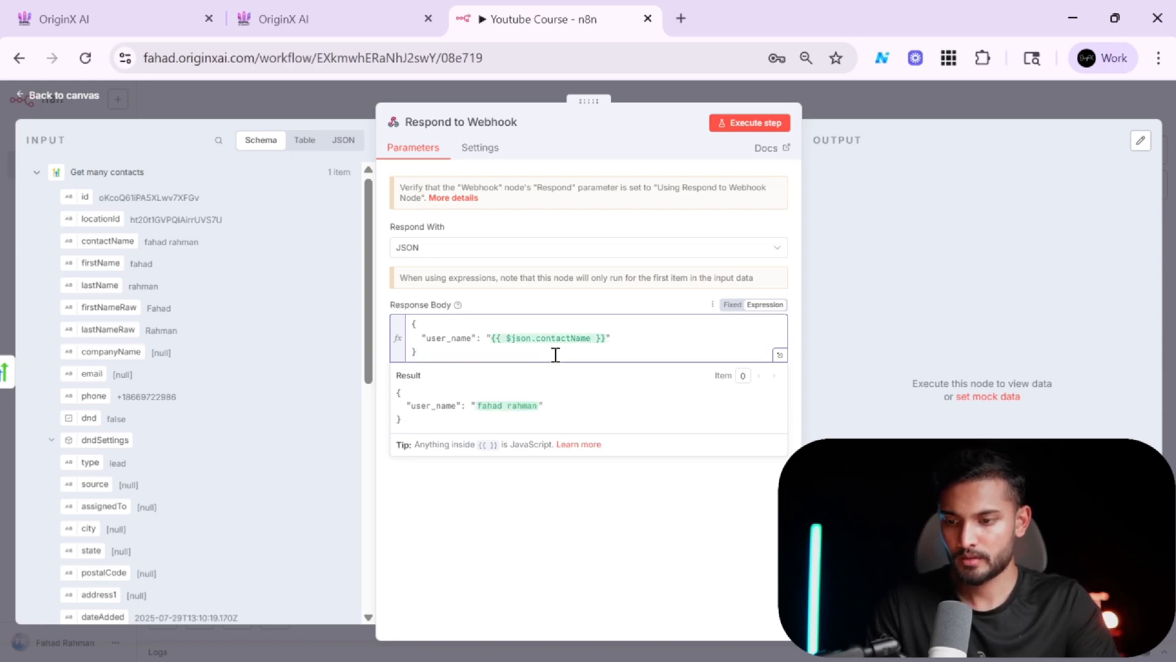
{"action": "key", "text": "Return"}
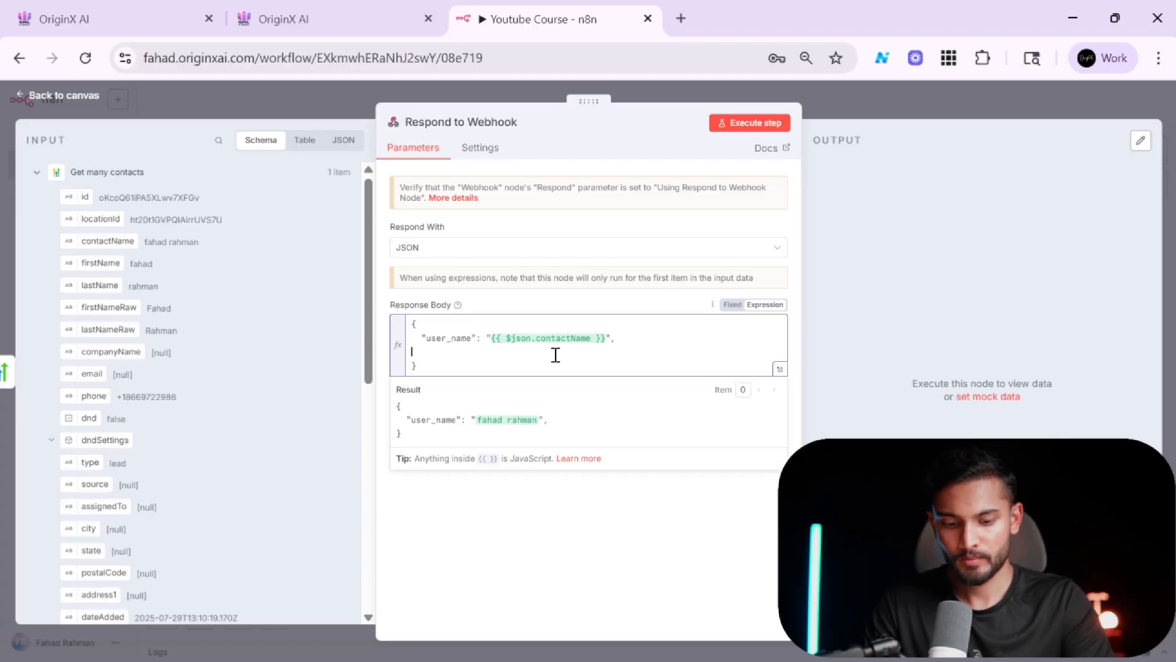
Add a user_history key on the new line of the Respond to Webhook JSON body.
{"action": "type", "text": "\""}
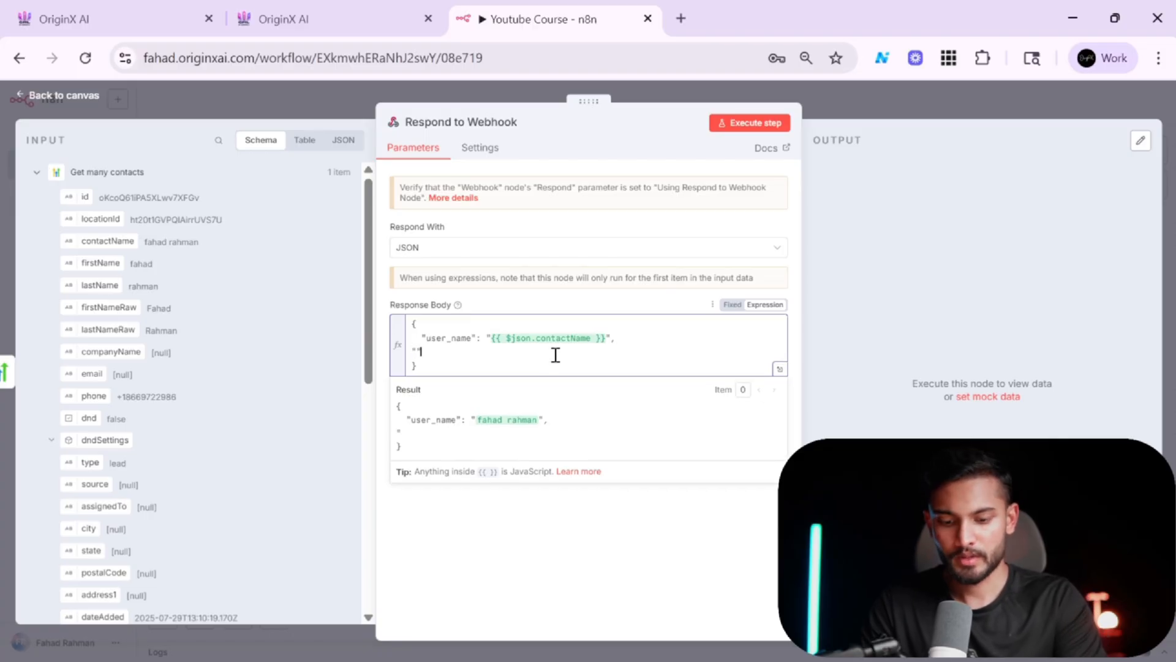
{"action": "type", "text": "user"}
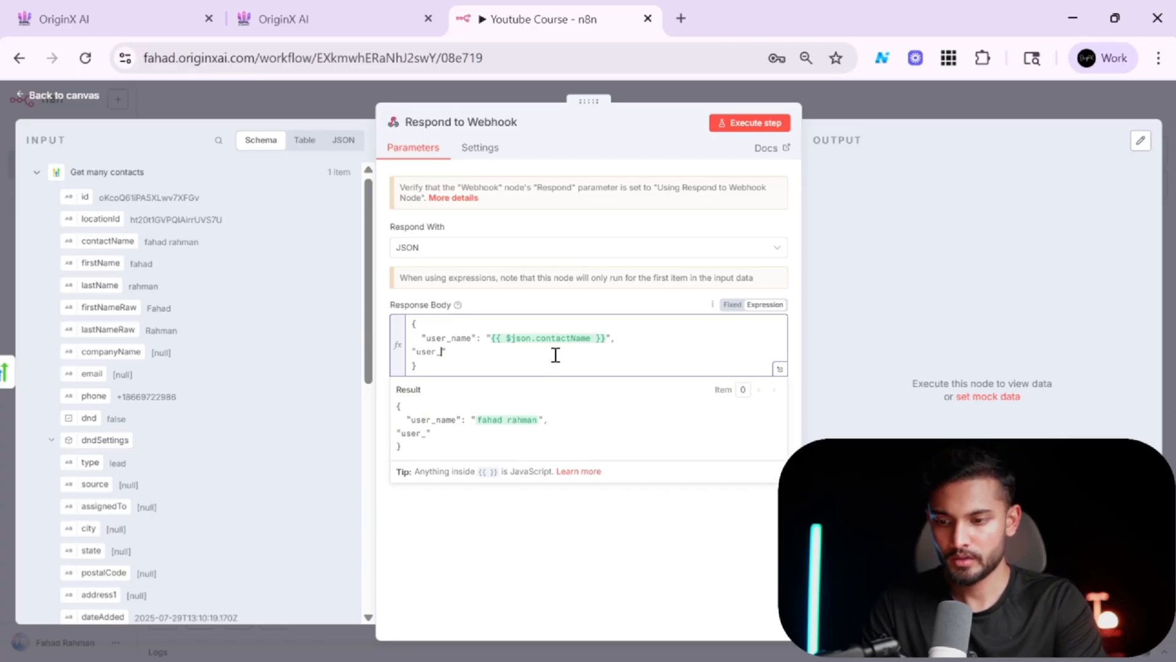
{"action": "type", "text": "_history"}
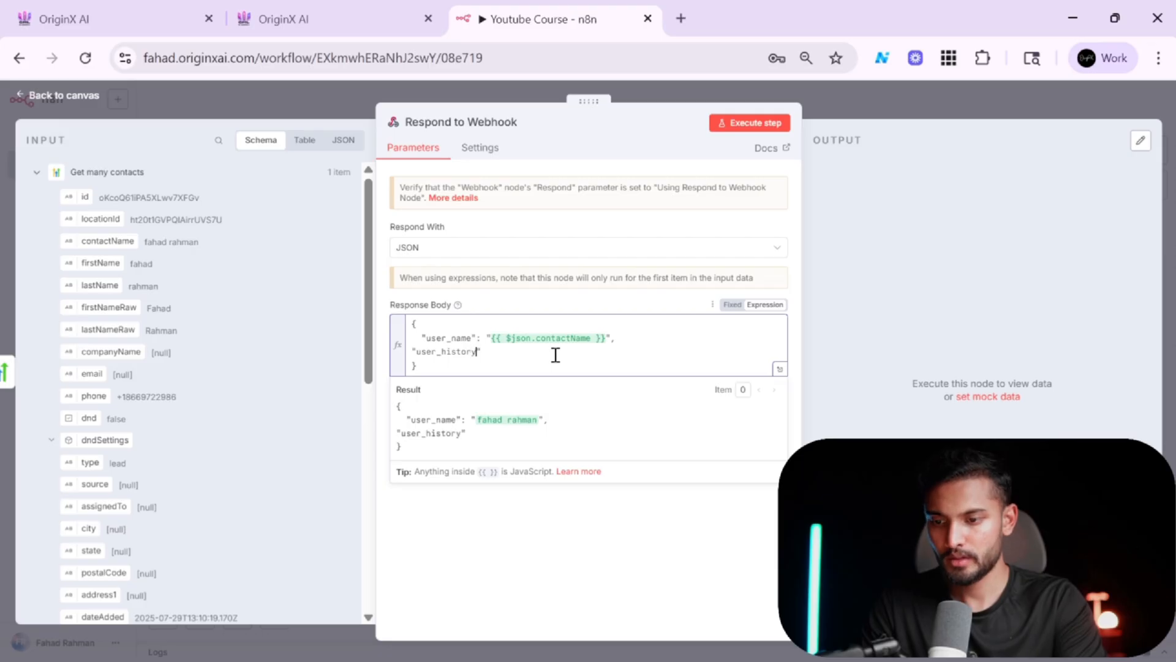
{"action": "type", "text": "\":"}
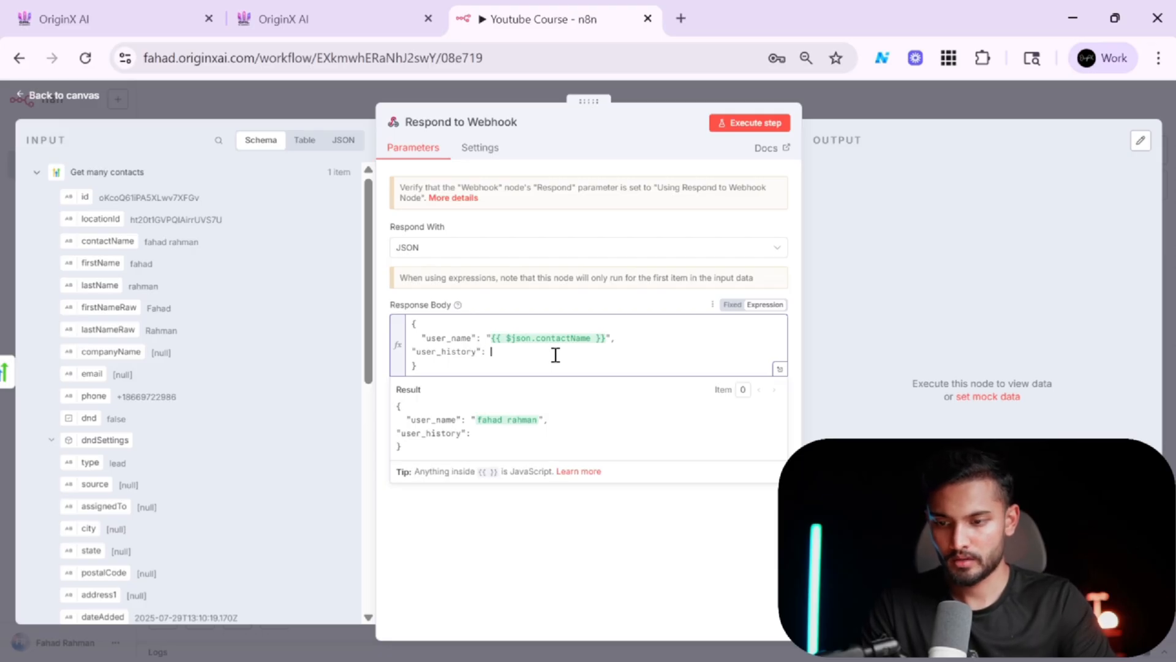
Map user_history to the contact's customFields[0].value field, placing the expression inside its quotes.
{"action": "scroll", "coordinate": [217, 362], "scroll_direction": "down", "scroll_amount": 10}
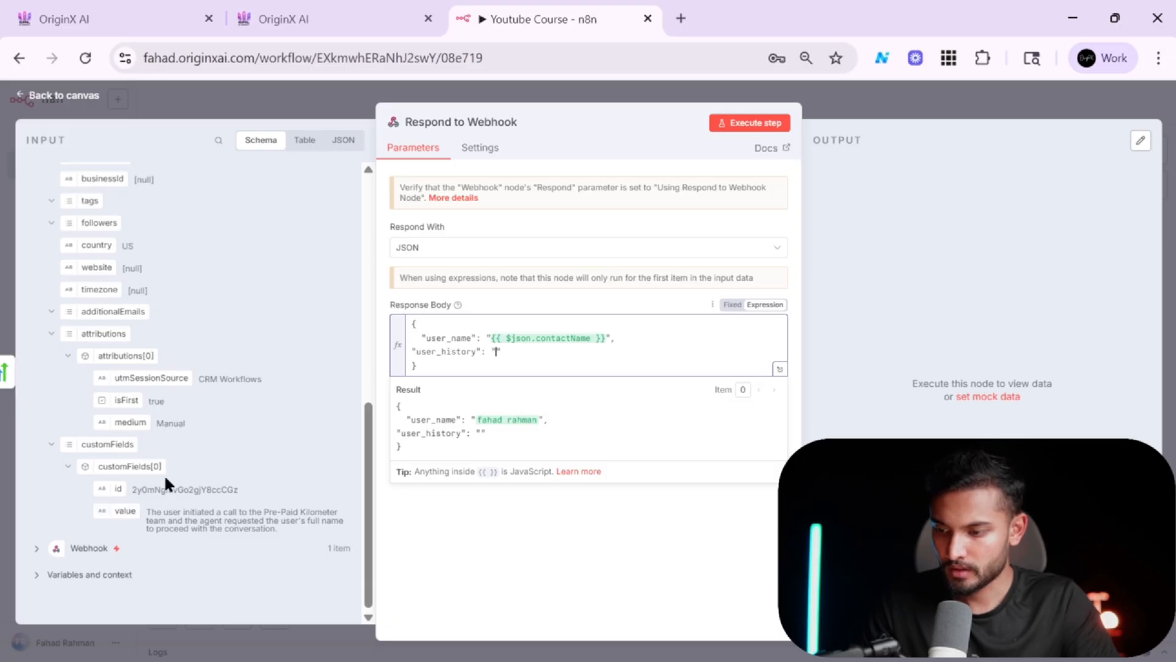
{"action": "left_click_drag", "start_coordinate": [122, 514], "coordinate": [499, 367]}
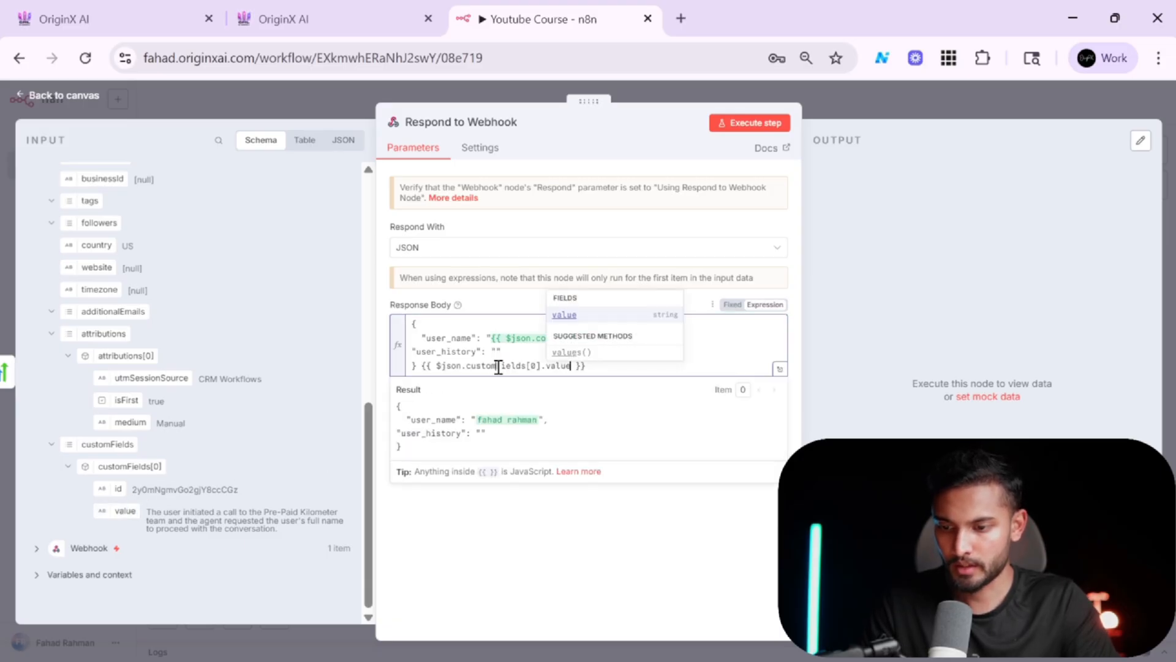
{"action": "left_click", "coordinate": [608, 366]}
{"action": "key", "text": "shift+Left"}
{"action": "key", "text": "shift+Left"}
{"action": "key", "text": "shift+Left"}
{"action": "key", "text": "shift+Left"}
{"action": "key", "text": "shift+Left"}
{"action": "key", "text": "shift+Left"}
{"action": "key", "text": "shift+Left"}
{"action": "key", "text": "shift+Left"}
{"action": "key", "text": "shift+Left"}
{"action": "key", "text": "shift+Left"}
{"action": "key", "text": "shift+Left"}
{"action": "key", "text": "shift+Left"}
{"action": "key", "text": "shift+Left"}
{"action": "key", "text": "shift+Left"}
{"action": "key", "text": "shift+Left"}
{"action": "key", "text": "shift+Left"}
{"action": "key", "text": "shift+Left"}
{"action": "key", "text": "shift+Left"}
{"action": "key", "text": "shift+Left"}
{"action": "key", "text": "shift+Left"}
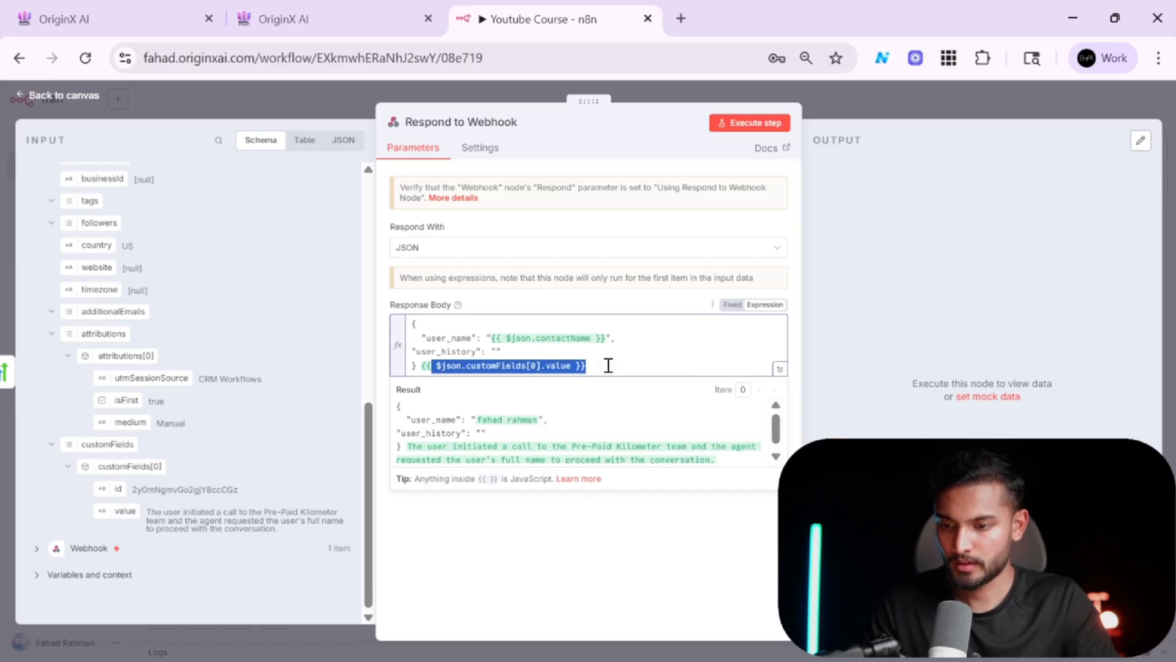
{"action": "key", "text": "BackSpace"}
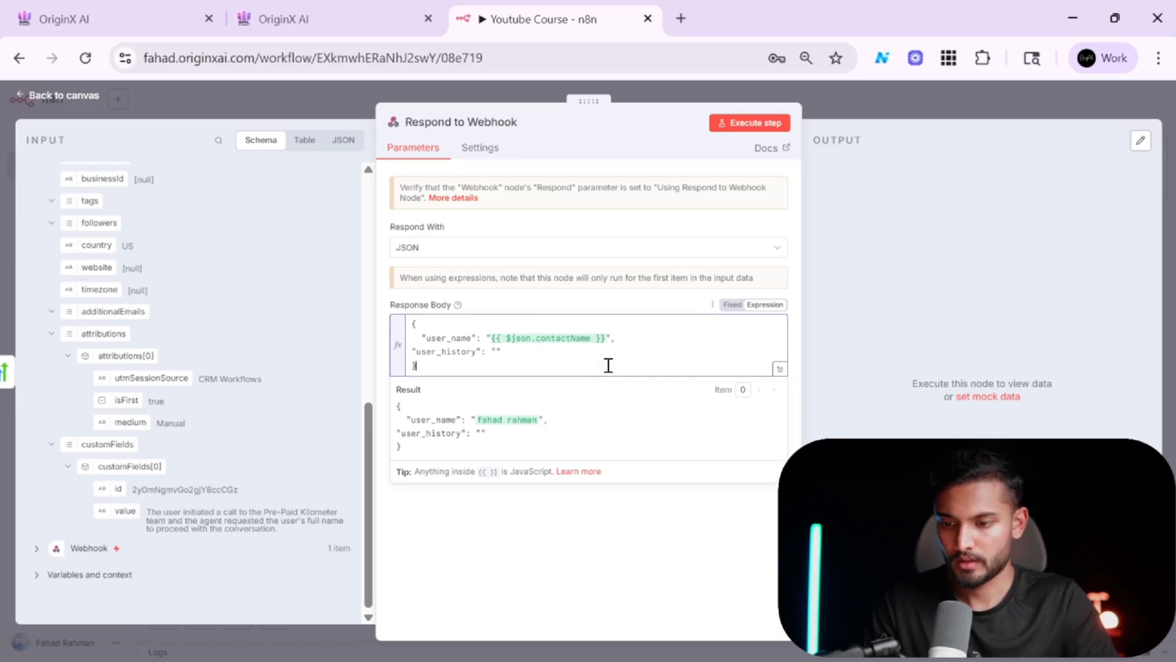
{"action": "type", "text": "{{ $json.customFields[0].value }}"}
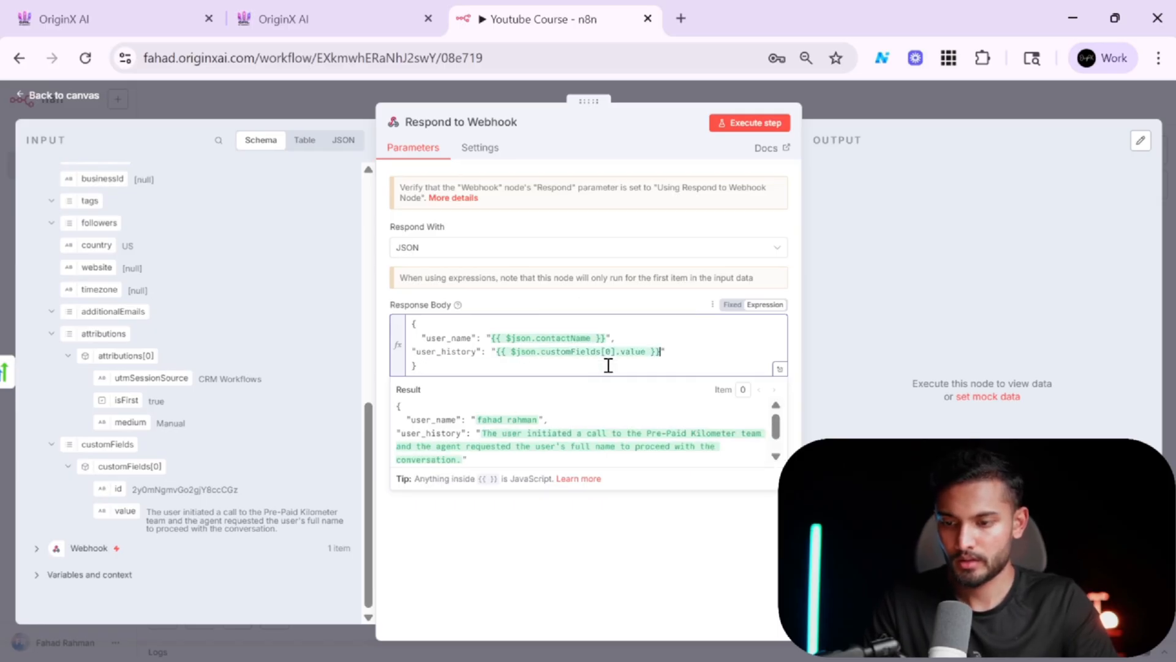
Return to the canvas, reopen the Respond to Webhook node and execute the step.
{"action": "left_click", "coordinate": [900, 110]}
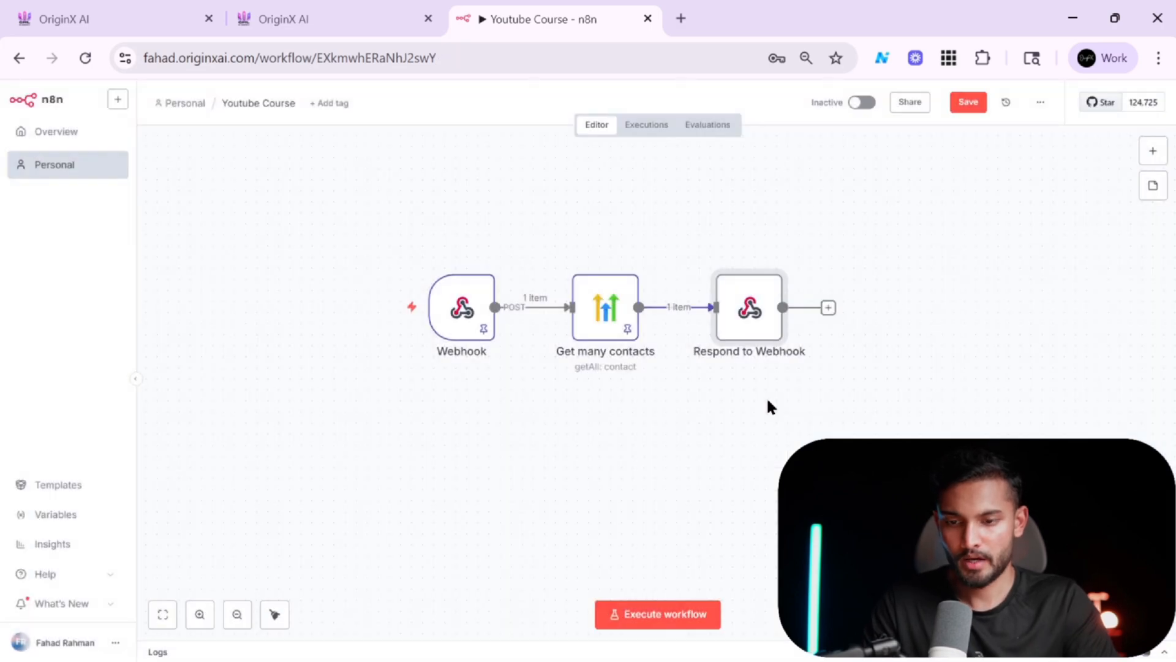
{"action": "double_click", "coordinate": [756, 323]}
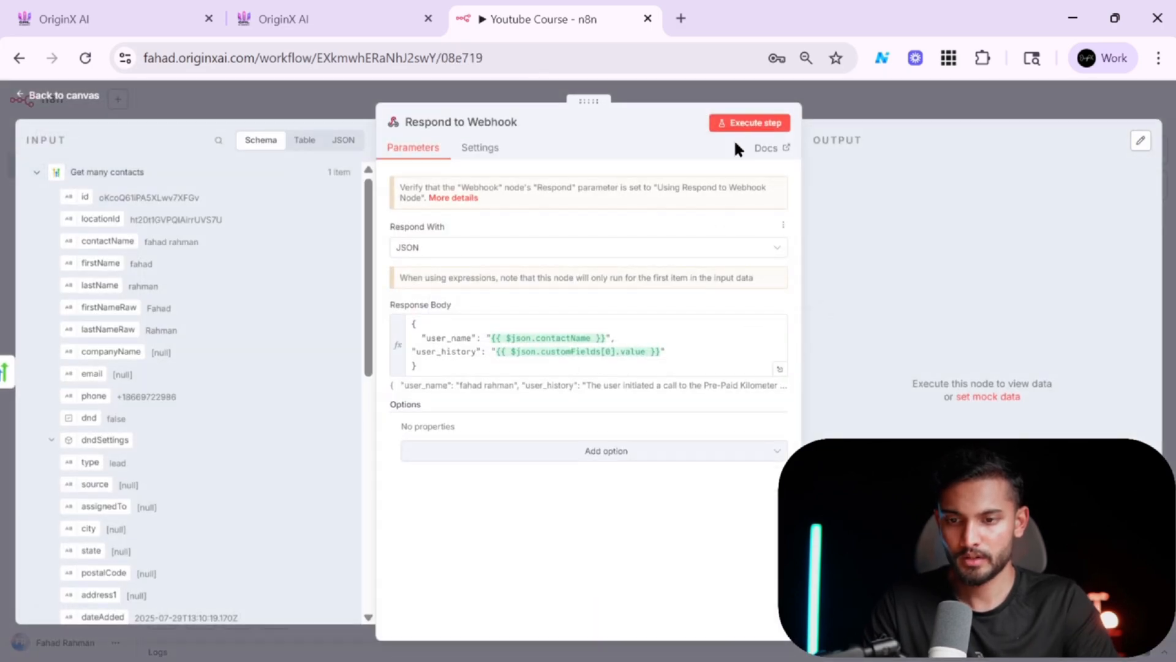
{"action": "left_click", "coordinate": [780, 124]}
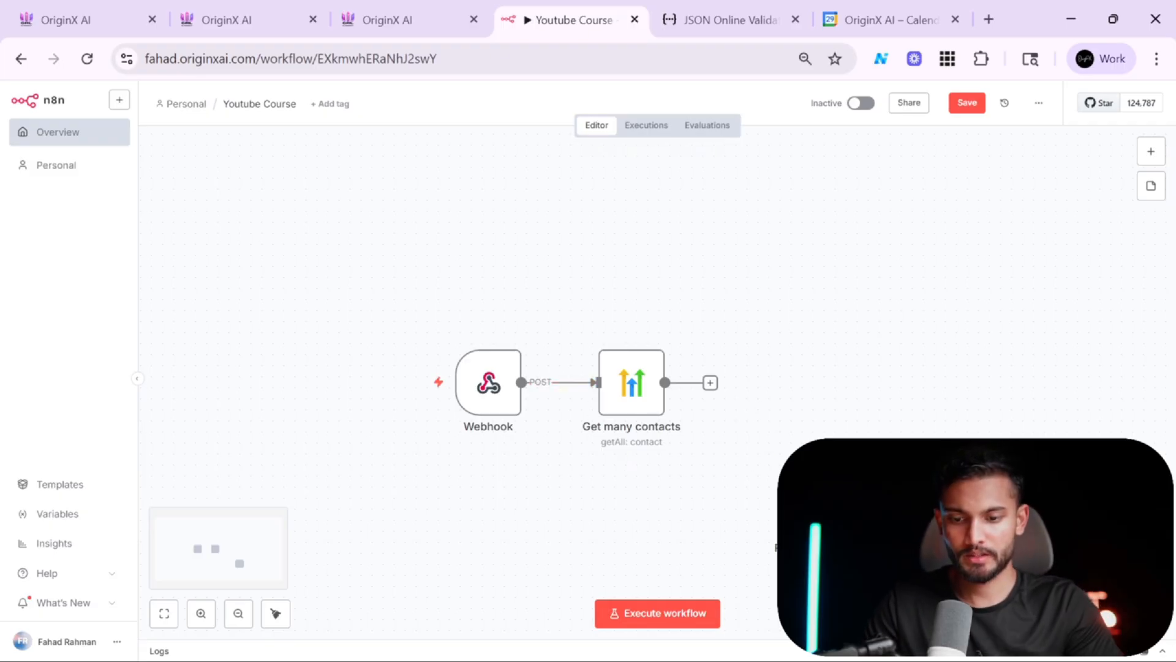
Reposition the Respond to Webhook node and review its call_inbound response body with override_agent_id and dynamic_variables.
{"action": "left_click_drag", "start_coordinate": [846, 485], "coordinate": [815, 362]}
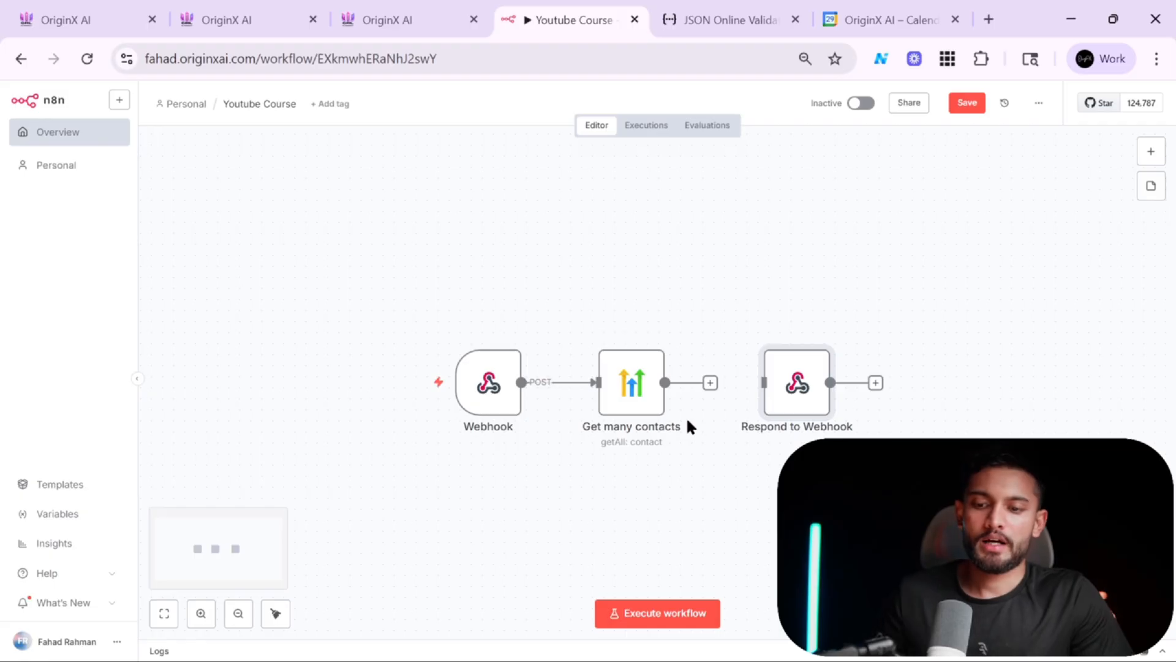
{"action": "double_click", "coordinate": [803, 390]}
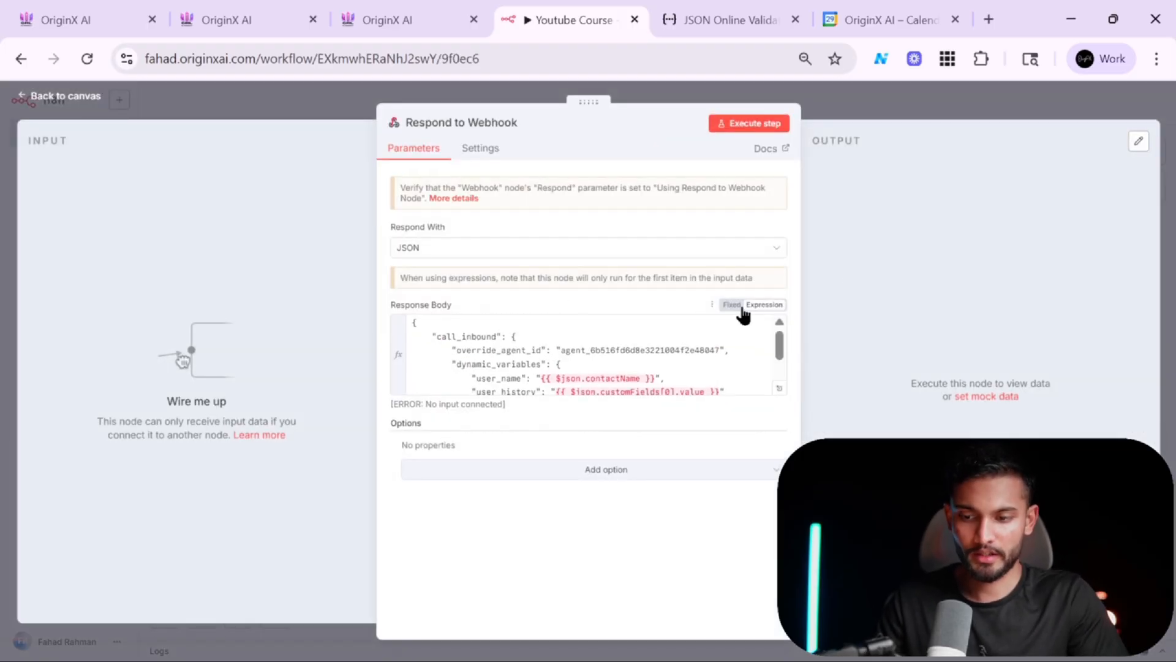
{"action": "left_click", "coordinate": [843, 106]}
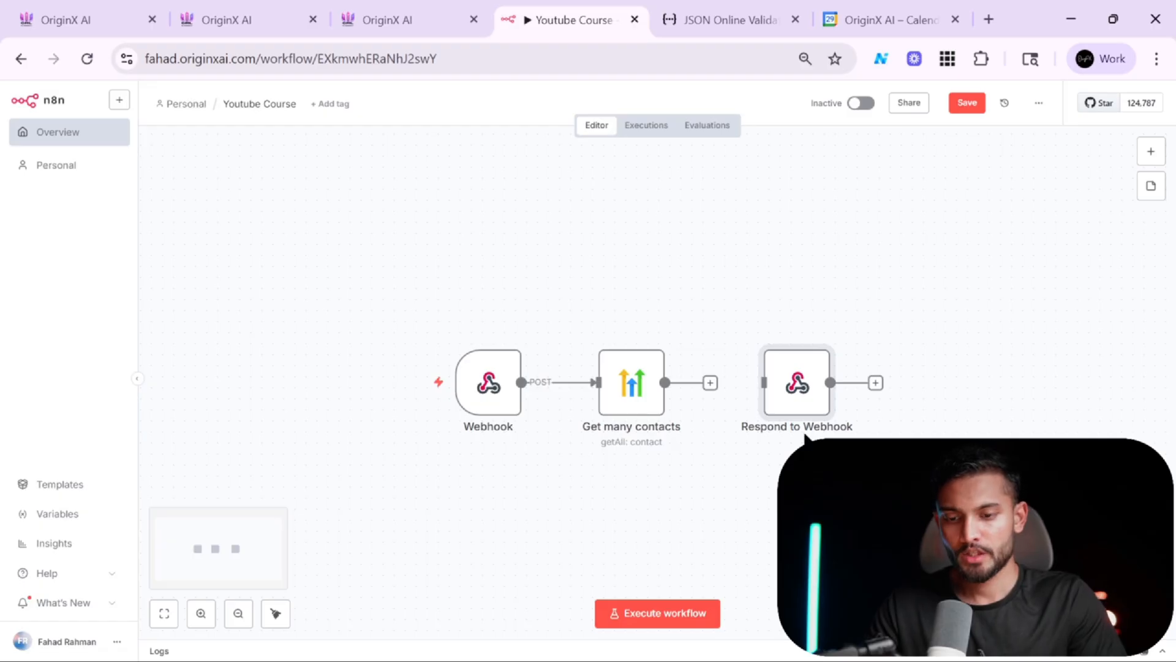
{"action": "double_click", "coordinate": [799, 392]}
{"action": "scroll", "coordinate": [551, 360], "scroll_direction": "down", "scroll_amount": 1}
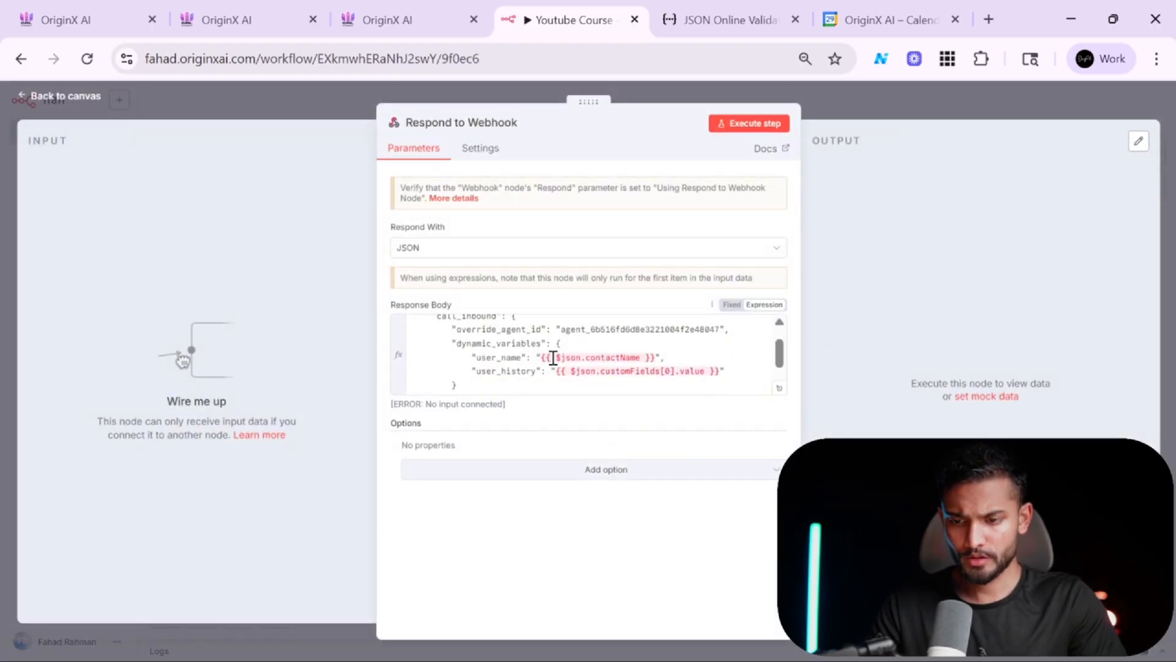
{"action": "scroll", "coordinate": [553, 358], "scroll_direction": "up", "scroll_amount": 5}
{"action": "scroll", "coordinate": [553, 358], "scroll_direction": "down", "scroll_amount": 4}
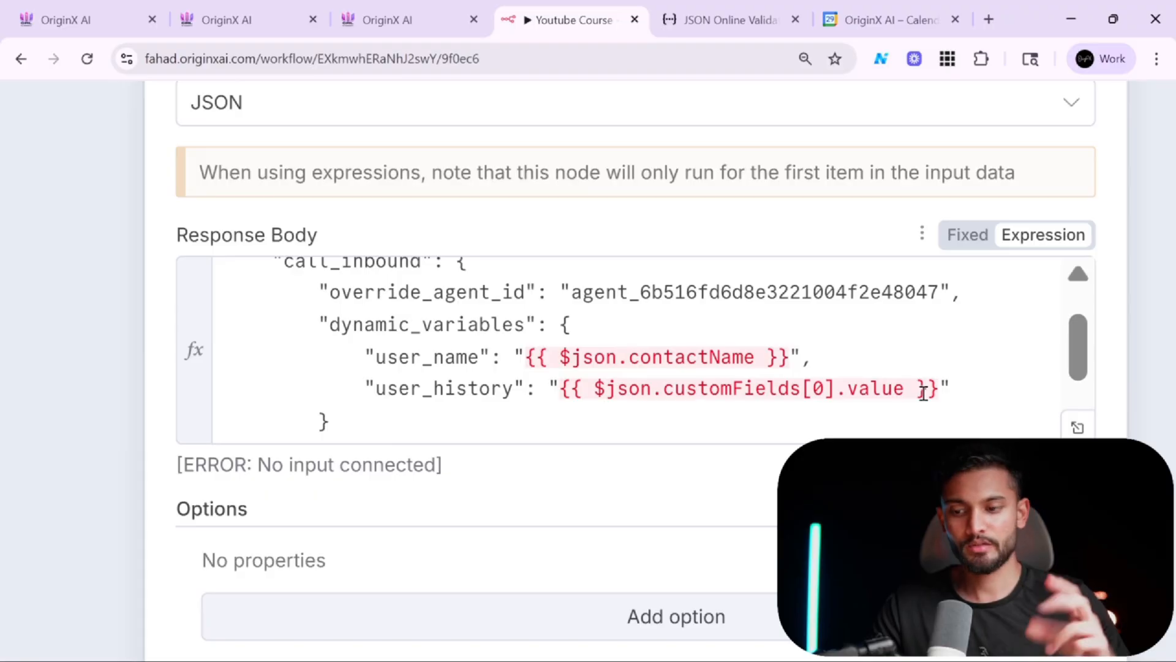
{"action": "scroll", "coordinate": [680, 386], "scroll_direction": "up", "scroll_amount": 2}
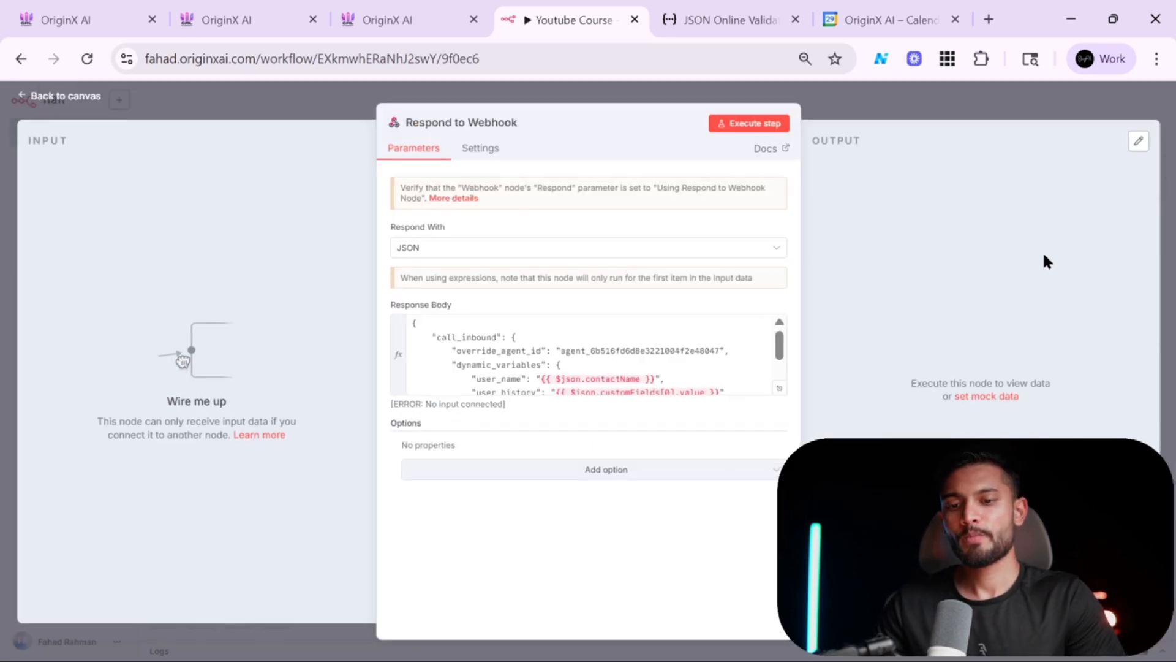
{"action": "left_click", "coordinate": [1028, 112]}
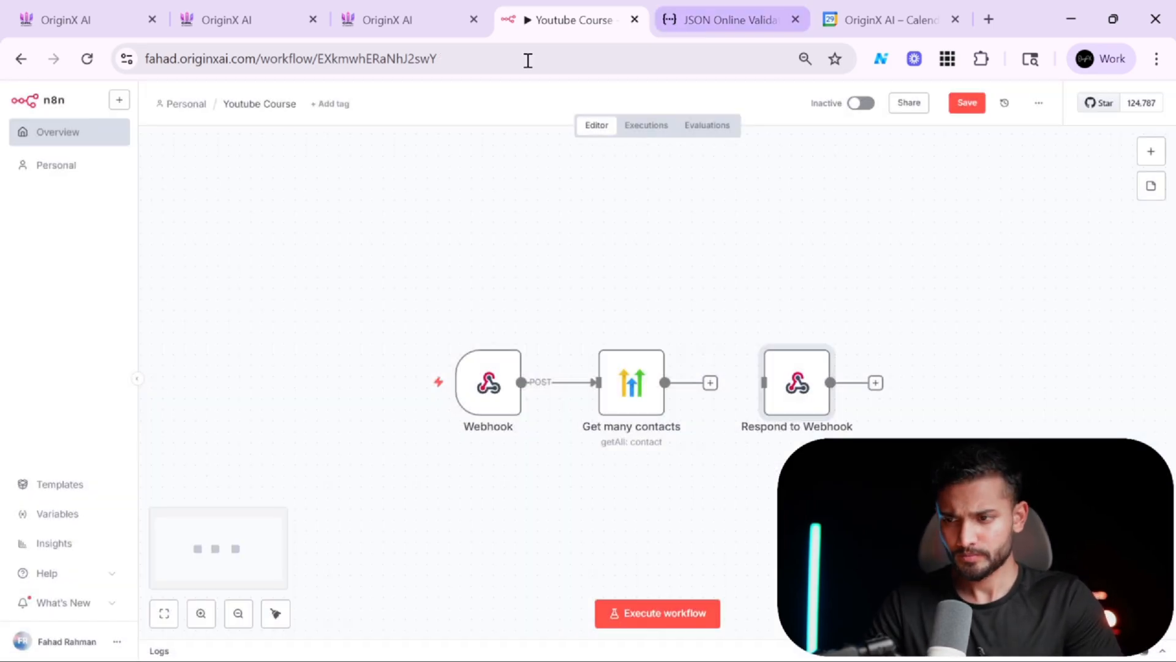
Switch to the Retell phone number settings and open the inbound call webhook documentation.
{"action": "key", "text": "alt+Tab"}
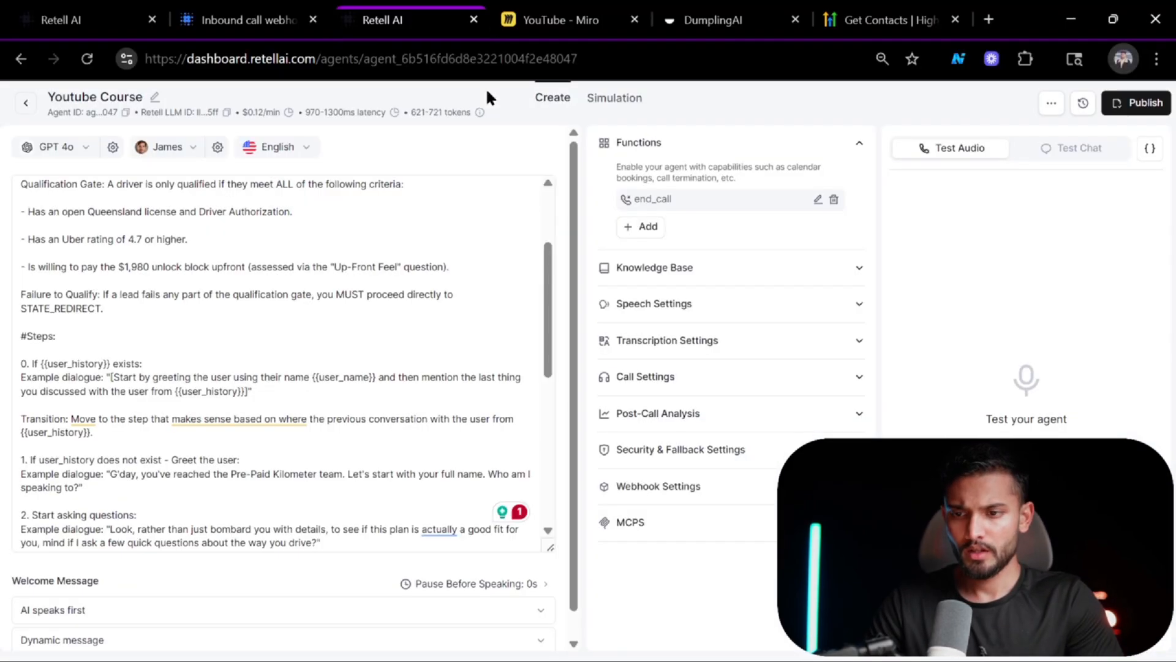
{"action": "left_click", "coordinate": [242, 15]}
{"action": "left_click", "coordinate": [110, 10]}
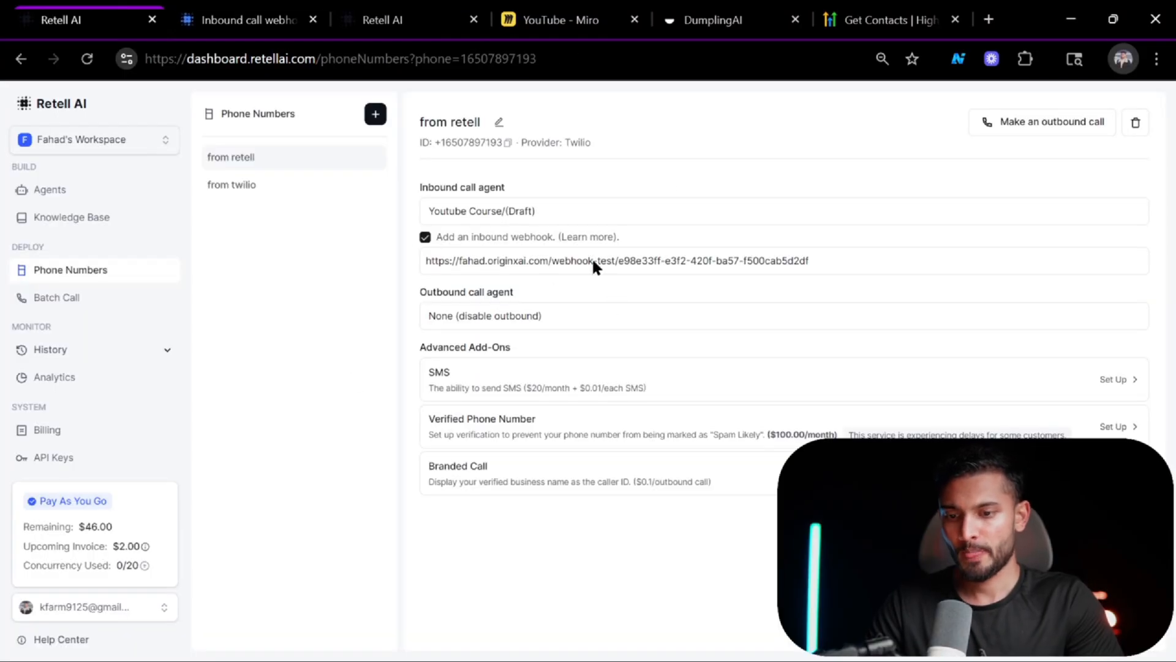
{"action": "left_click", "coordinate": [587, 237]}
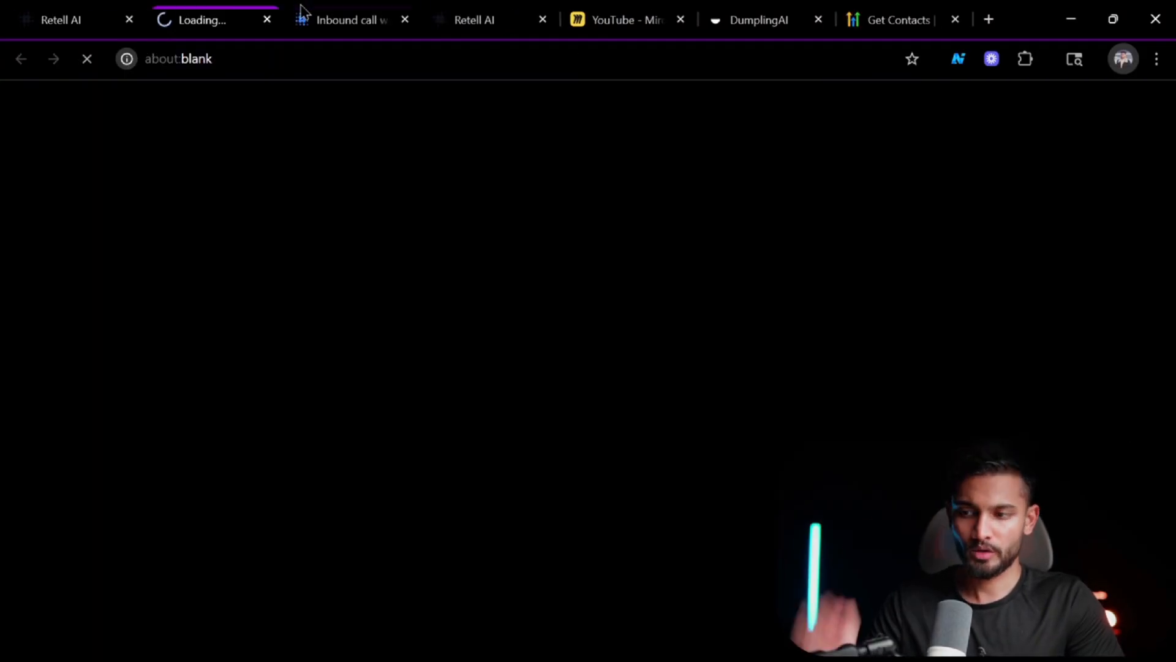
{"action": "left_click", "coordinate": [267, 20]}
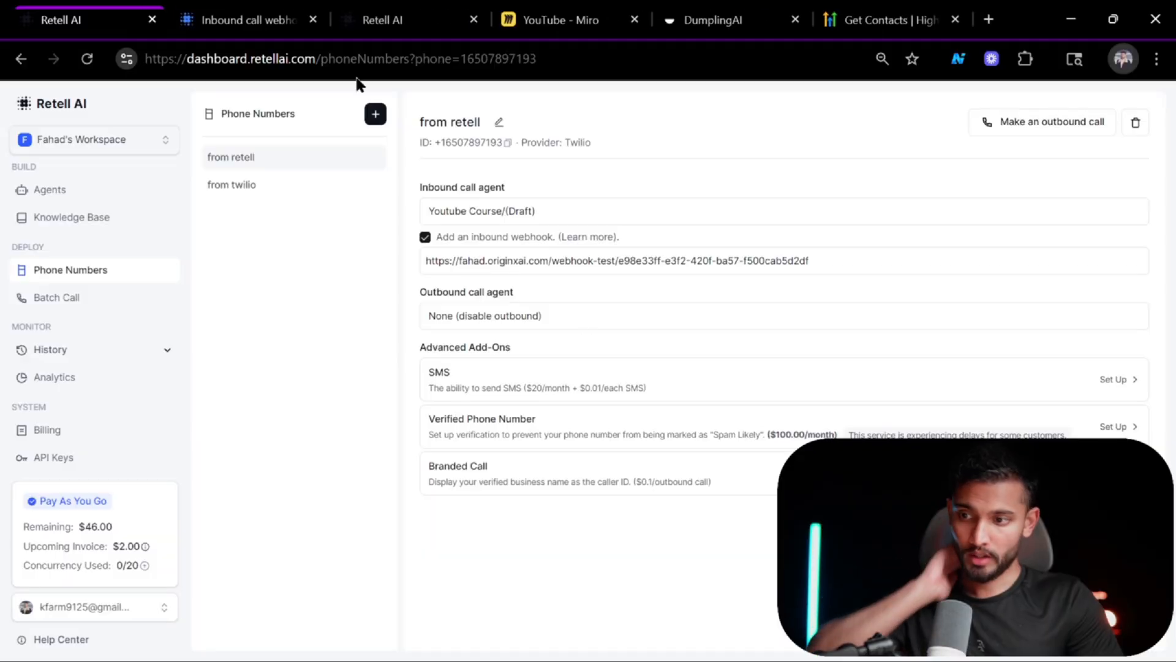
{"action": "left_click", "coordinate": [245, 20]}
Read the inbound call webhook documentation's request payload and sample response format.
{"action": "scroll", "coordinate": [580, 488], "scroll_direction": "up", "scroll_amount": 5}
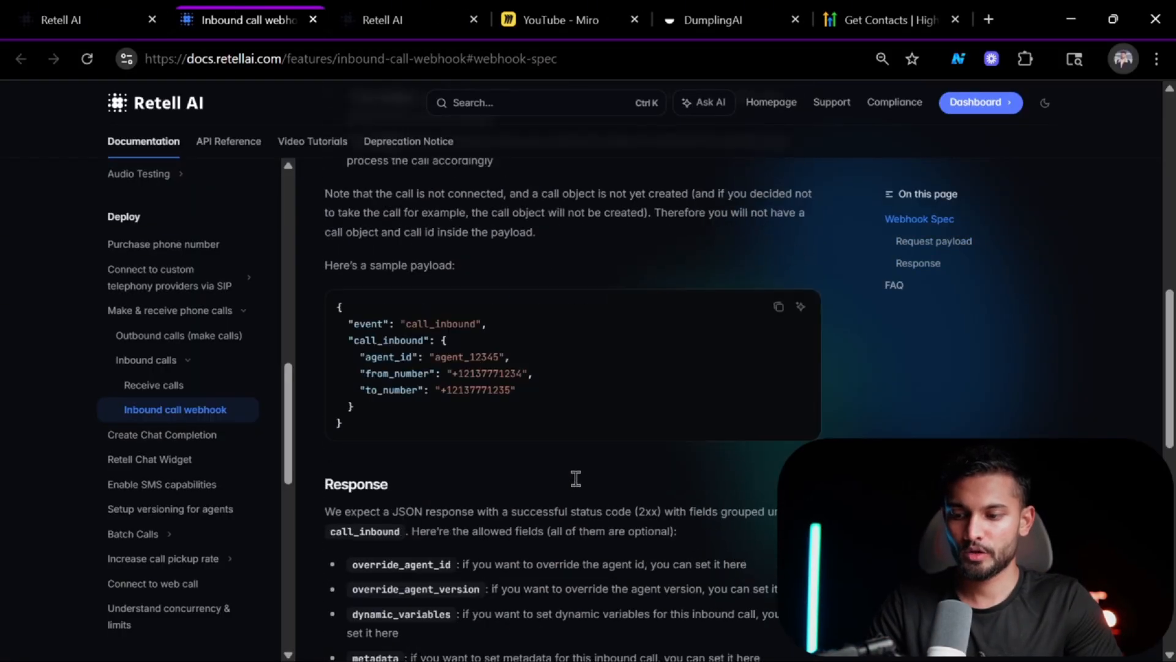
{"action": "scroll", "coordinate": [579, 488], "scroll_direction": "down", "scroll_amount": 10}
{"action": "scroll", "coordinate": [580, 488], "scroll_direction": "up", "scroll_amount": 15}
{"action": "scroll", "coordinate": [579, 488], "scroll_direction": "down", "scroll_amount": 5}
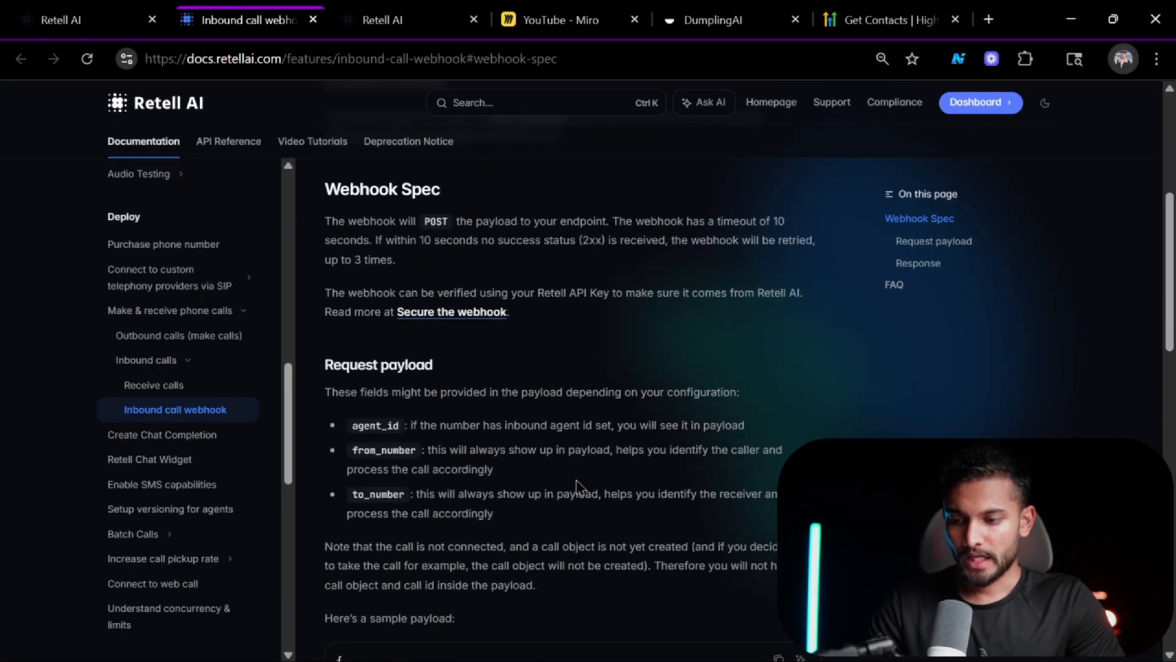
{"action": "scroll", "coordinate": [529, 449], "scroll_direction": "down", "scroll_amount": 8}
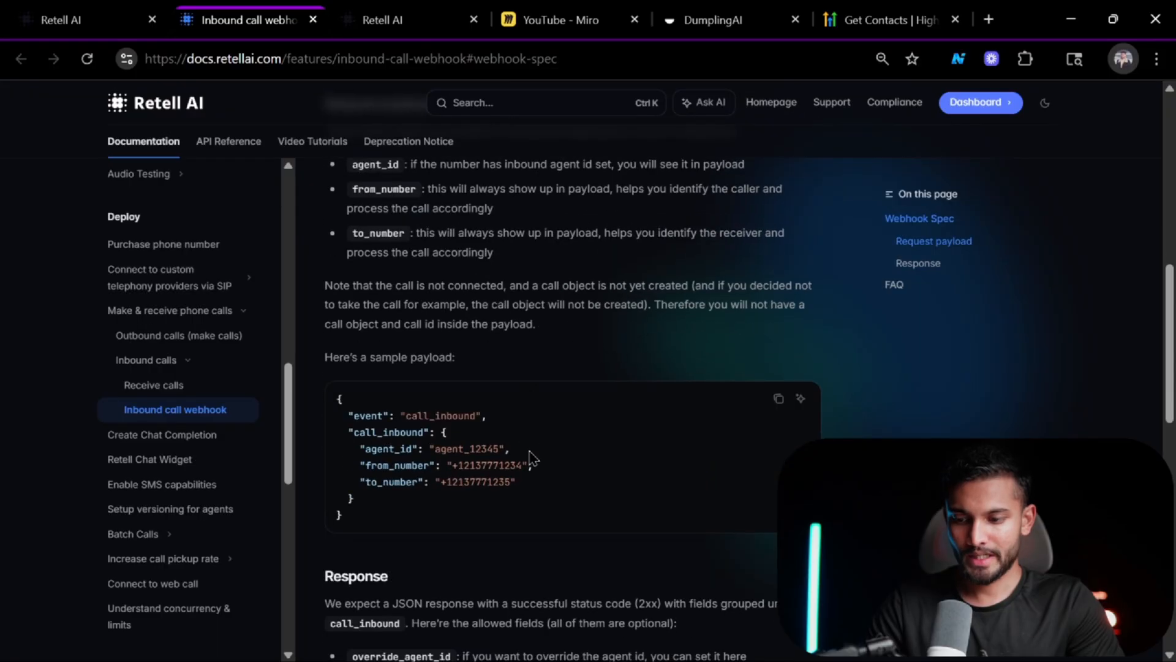
{"action": "scroll", "coordinate": [533, 458], "scroll_direction": "down", "scroll_amount": 1}
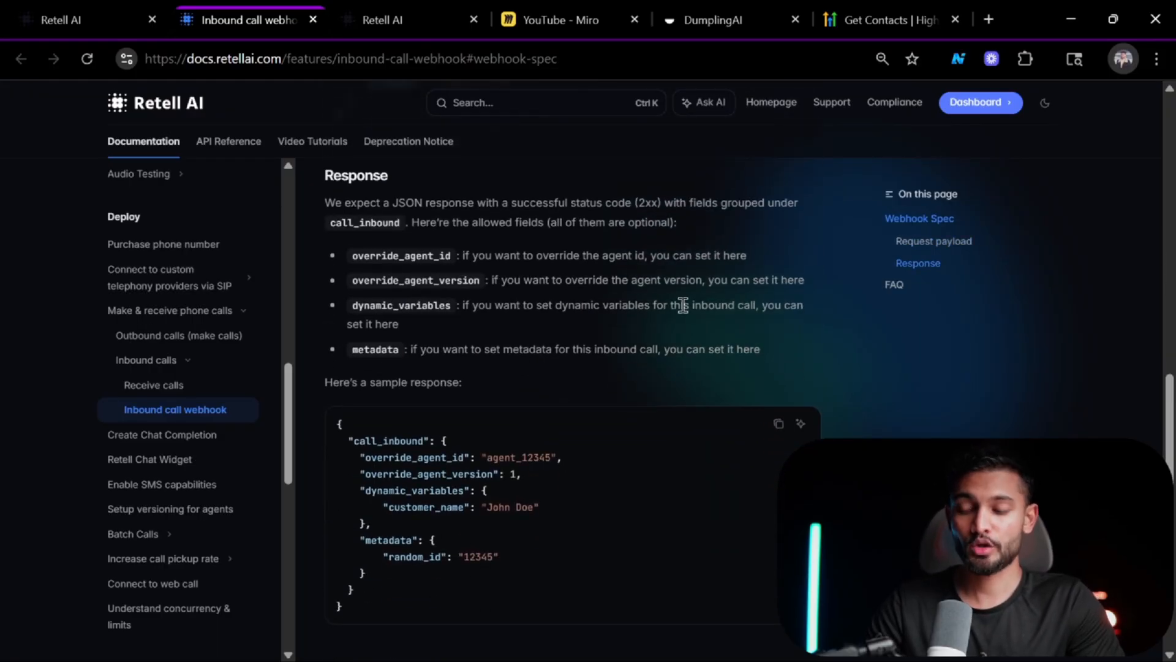
{"action": "scroll", "coordinate": [682, 306], "scroll_direction": "up", "scroll_amount": 7}
{"action": "scroll", "coordinate": [685, 311], "scroll_direction": "down", "scroll_amount": 7}
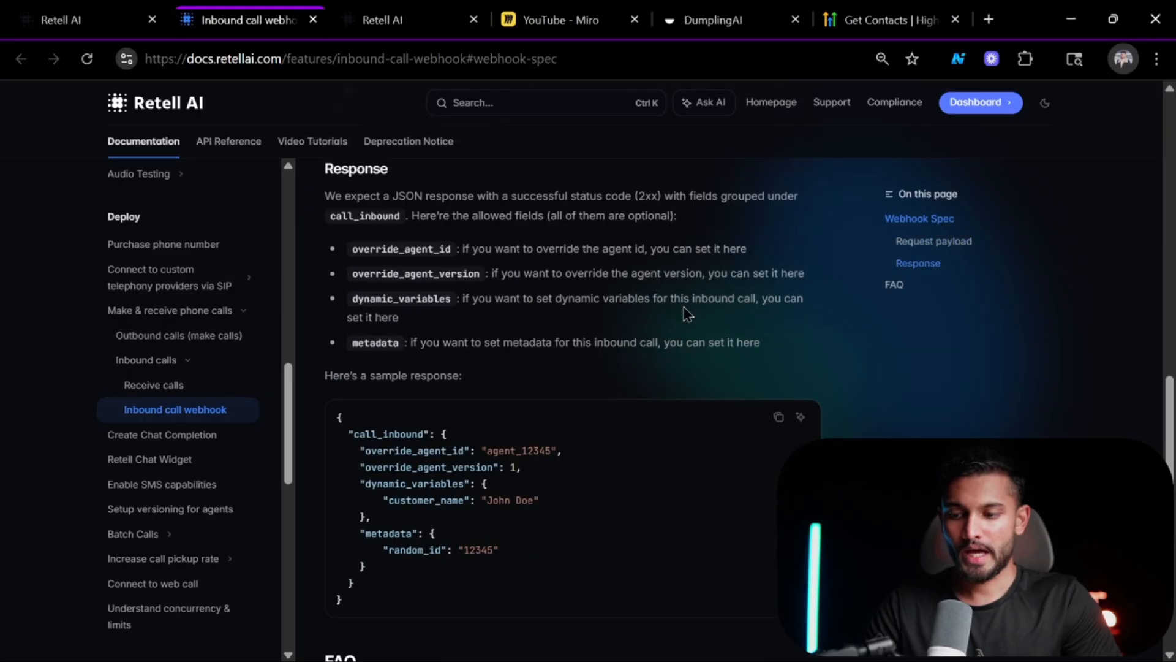
{"action": "scroll", "coordinate": [687, 314], "scroll_direction": "down", "scroll_amount": 1}
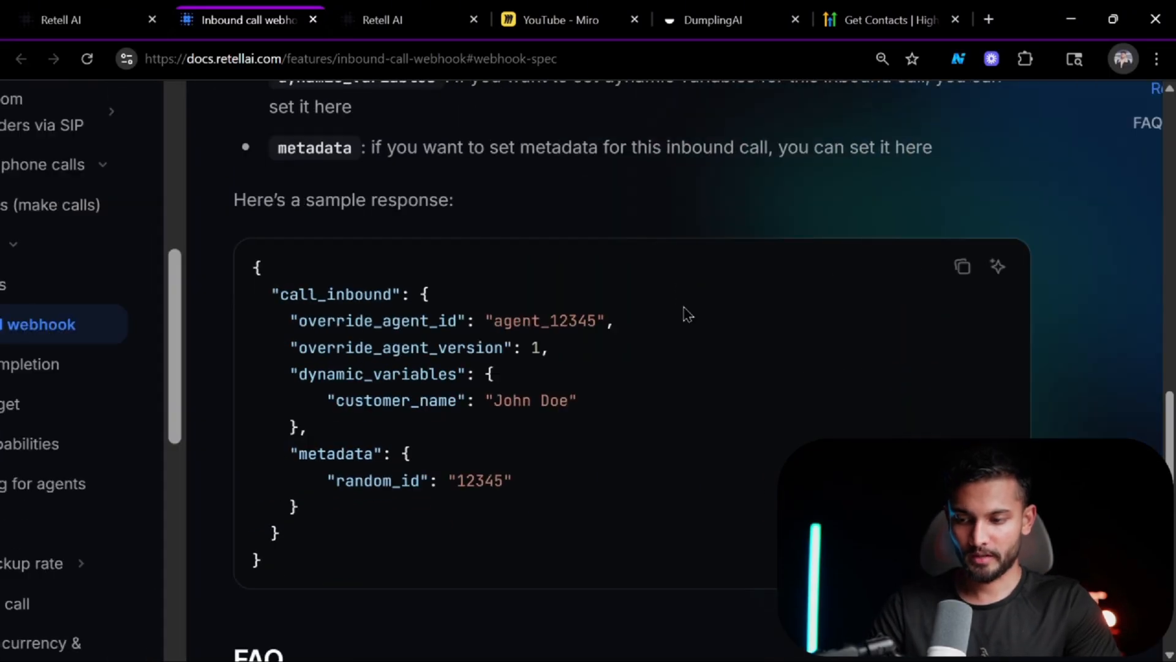
{"action": "scroll", "coordinate": [684, 307], "scroll_direction": "left", "scroll_amount": 1}
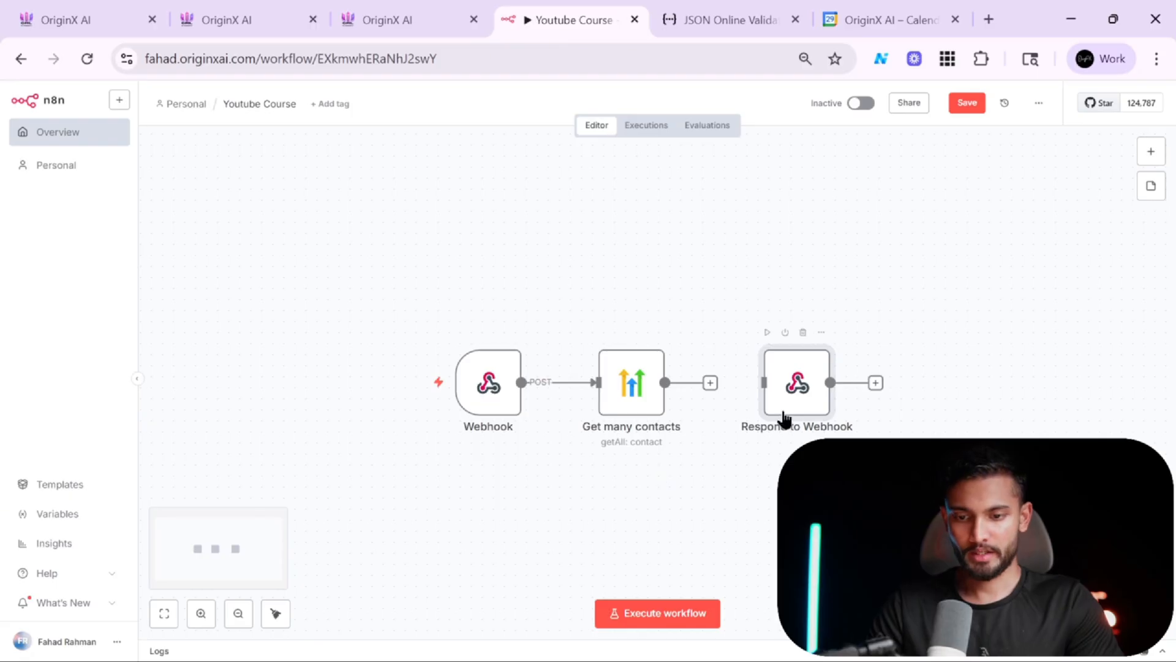
Reopen the Respond to Webhook node and compare its response body against the documented sample response.
{"action": "double_click", "coordinate": [784, 418]}
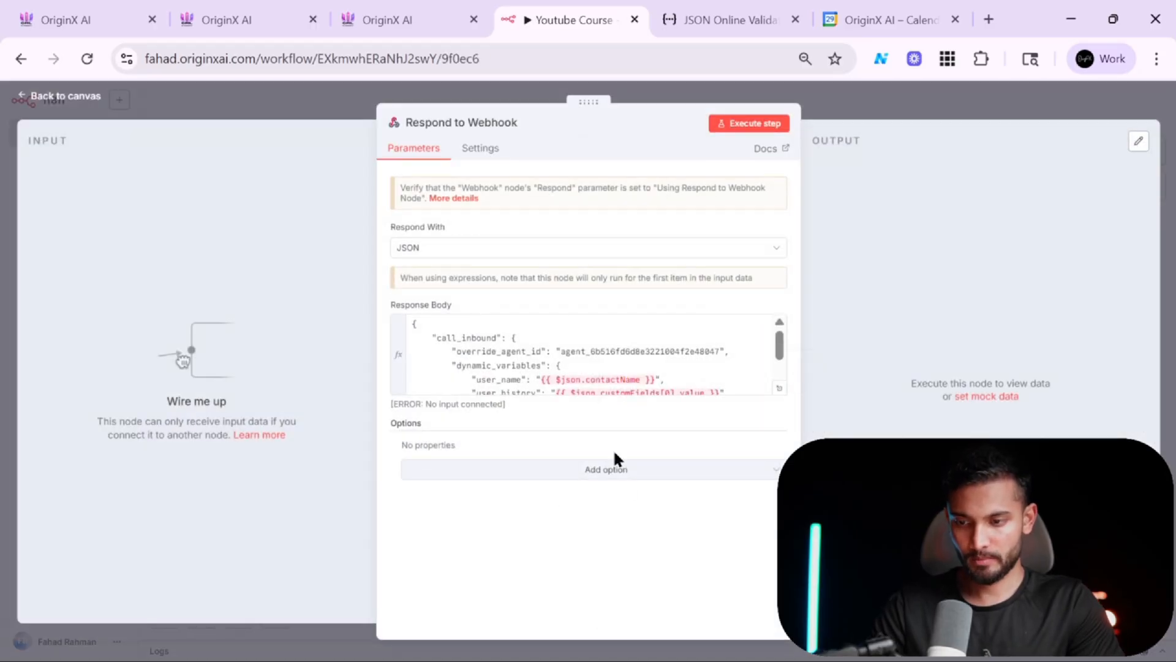
{"action": "scroll", "coordinate": [597, 346], "scroll_direction": "down", "scroll_amount": 2}
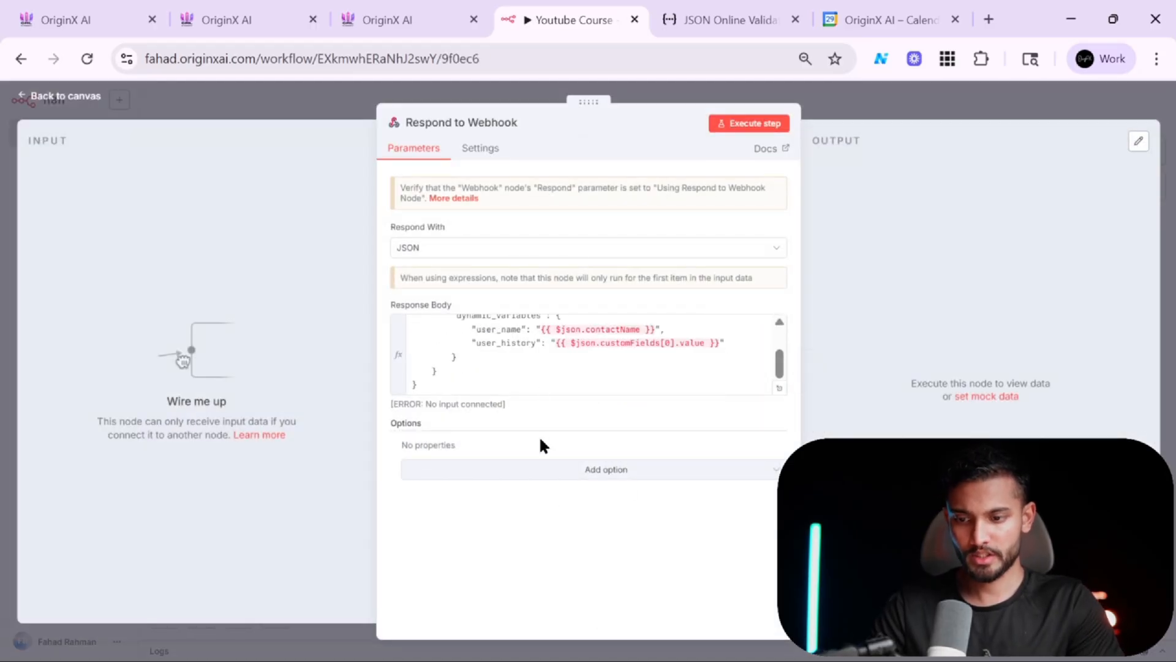
{"action": "scroll", "coordinate": [554, 343], "scroll_direction": "up", "scroll_amount": 2}
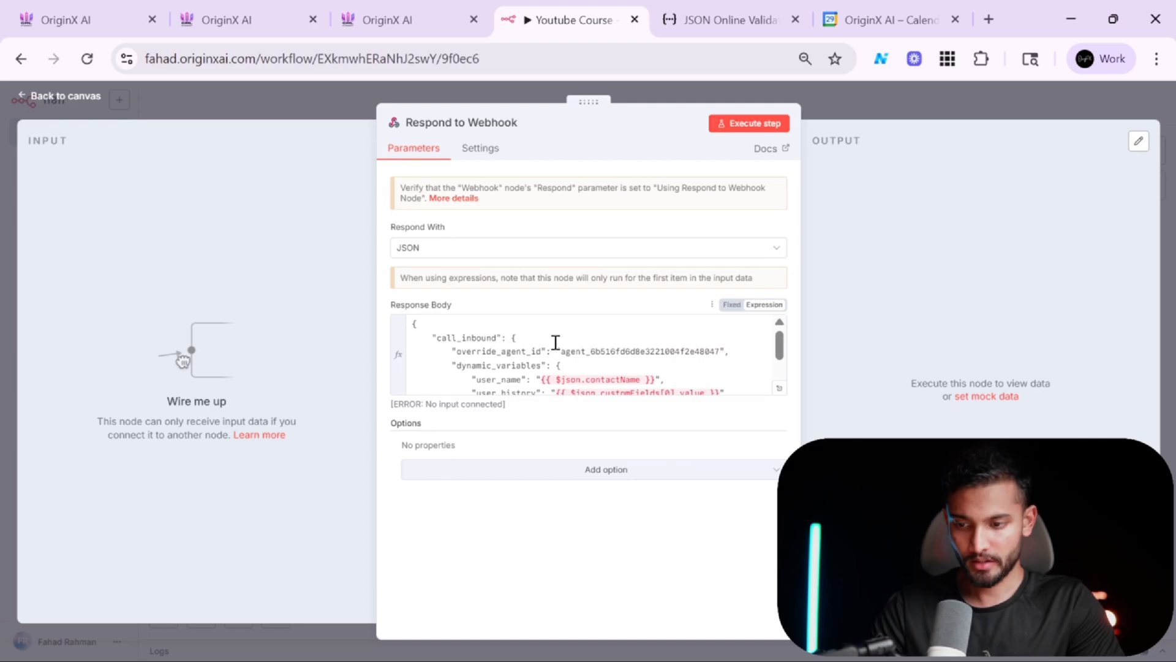
{"action": "key", "text": "alt+Tab"}
{"action": "left_click_drag", "start_coordinate": [630, 360], "coordinate": [338, 353]}
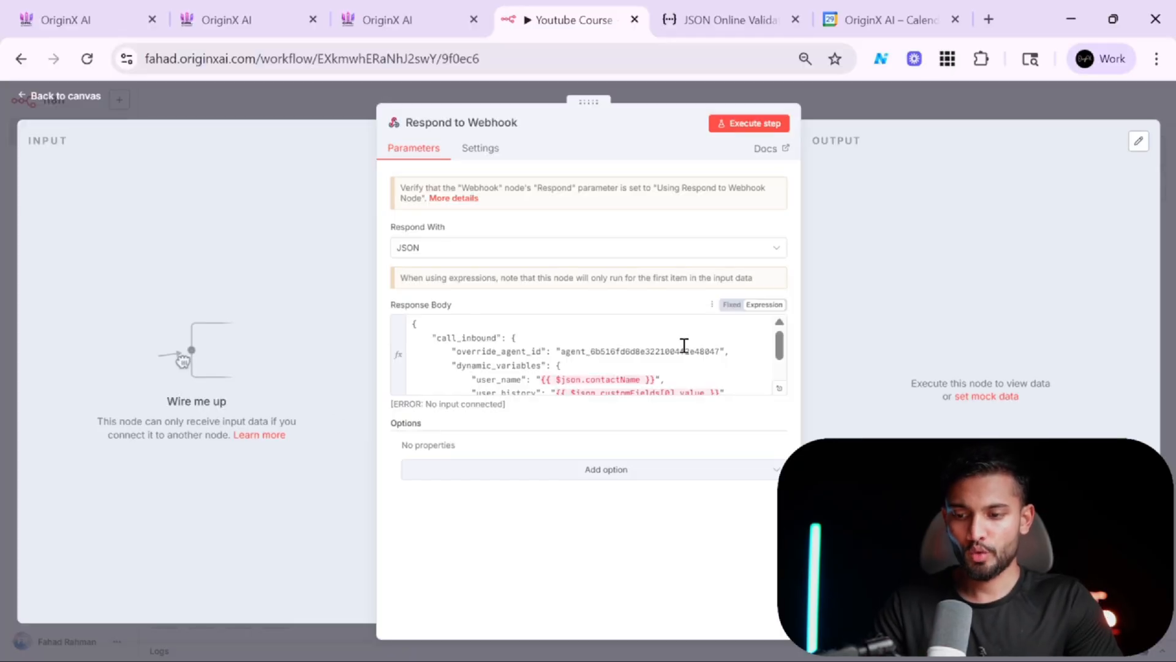
{"action": "scroll", "coordinate": [685, 345], "scroll_direction": "down", "scroll_amount": 2}
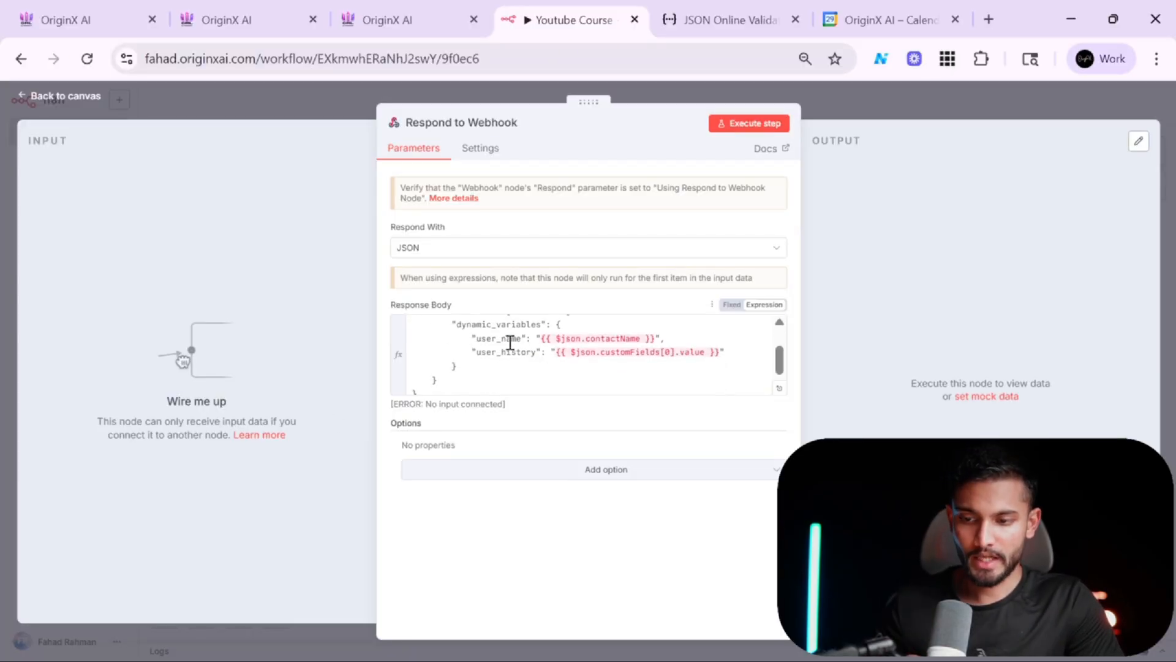
Review the Get many contacts node's query filter and move the Respond to Webhook node closer to it.
{"action": "left_click", "coordinate": [869, 112]}
{"action": "double_click", "coordinate": [660, 377]}
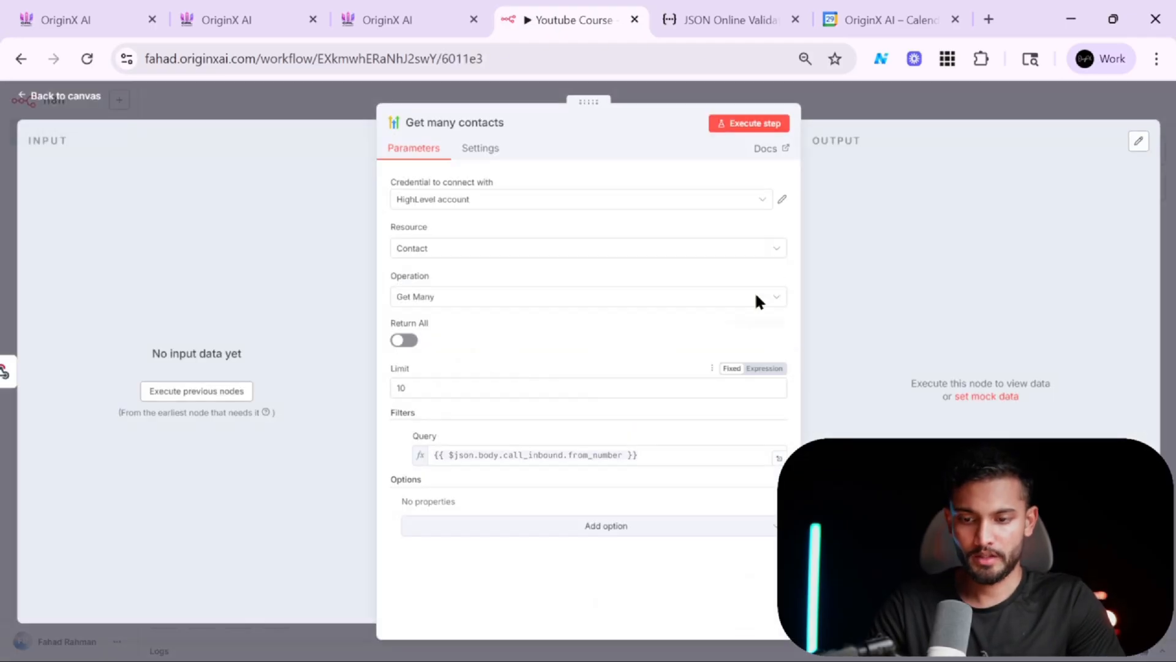
{"action": "left_click", "coordinate": [965, 101]}
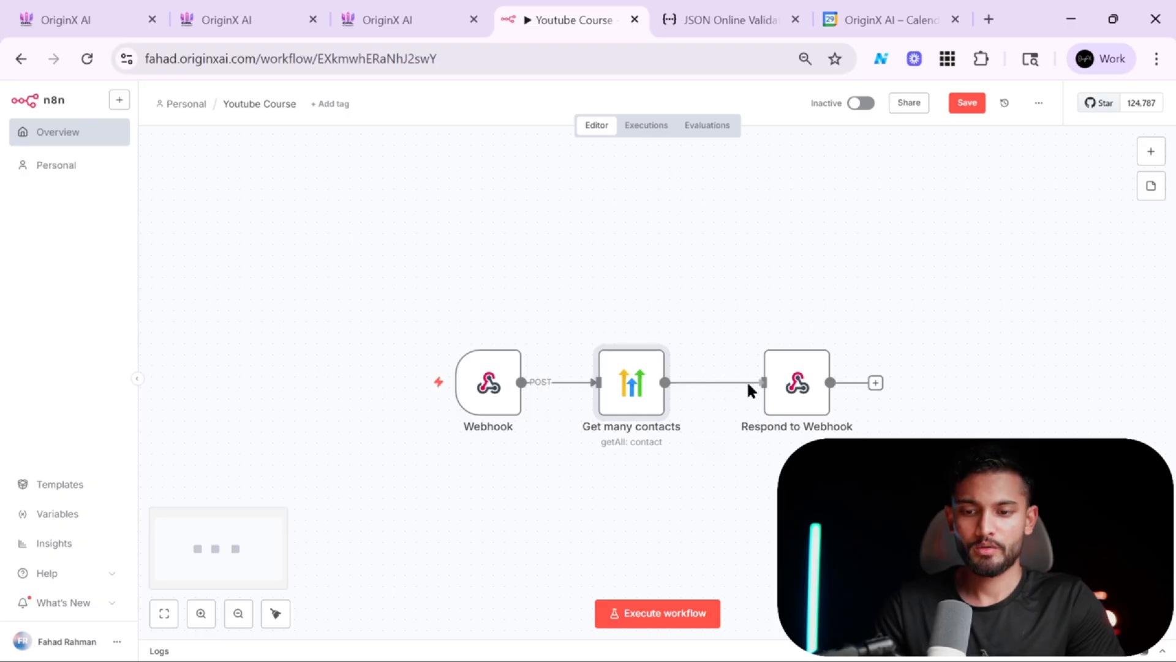
{"action": "left_click_drag", "start_coordinate": [805, 400], "coordinate": [773, 404]}
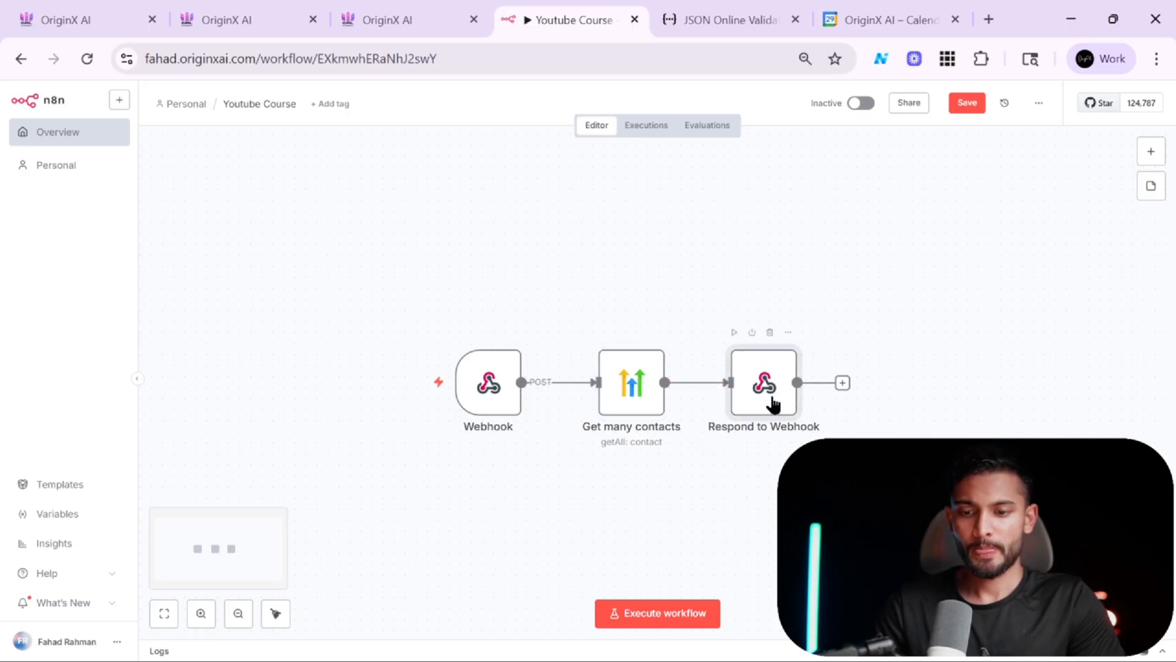
{"action": "double_click", "coordinate": [778, 403]}
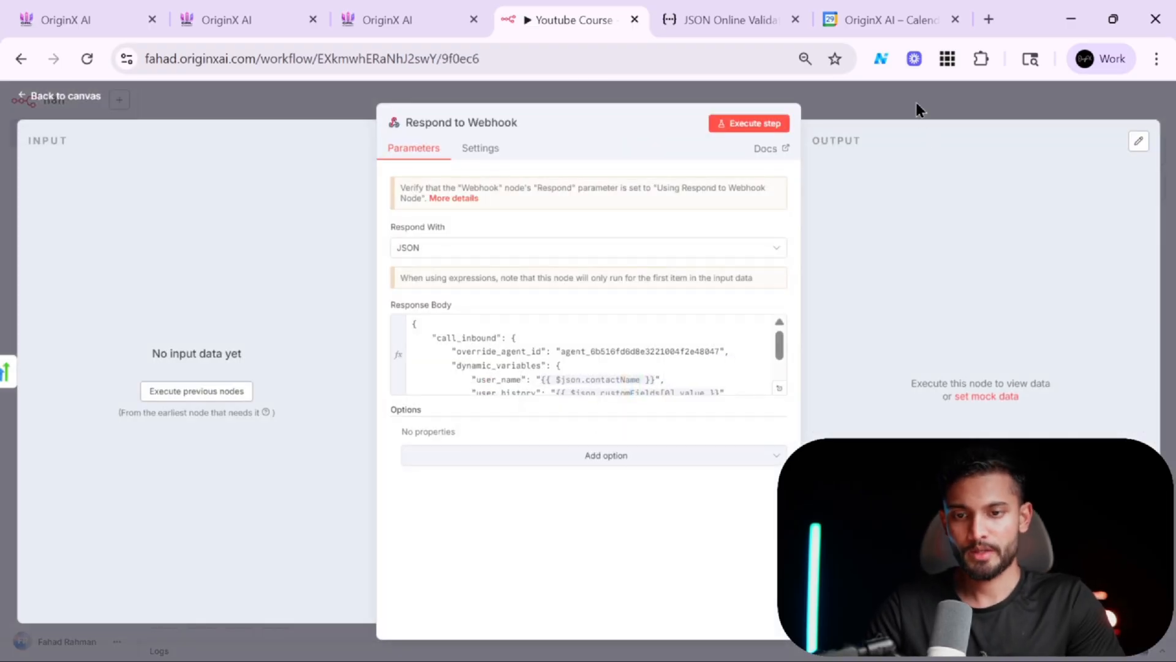
{"action": "left_click", "coordinate": [918, 106]}
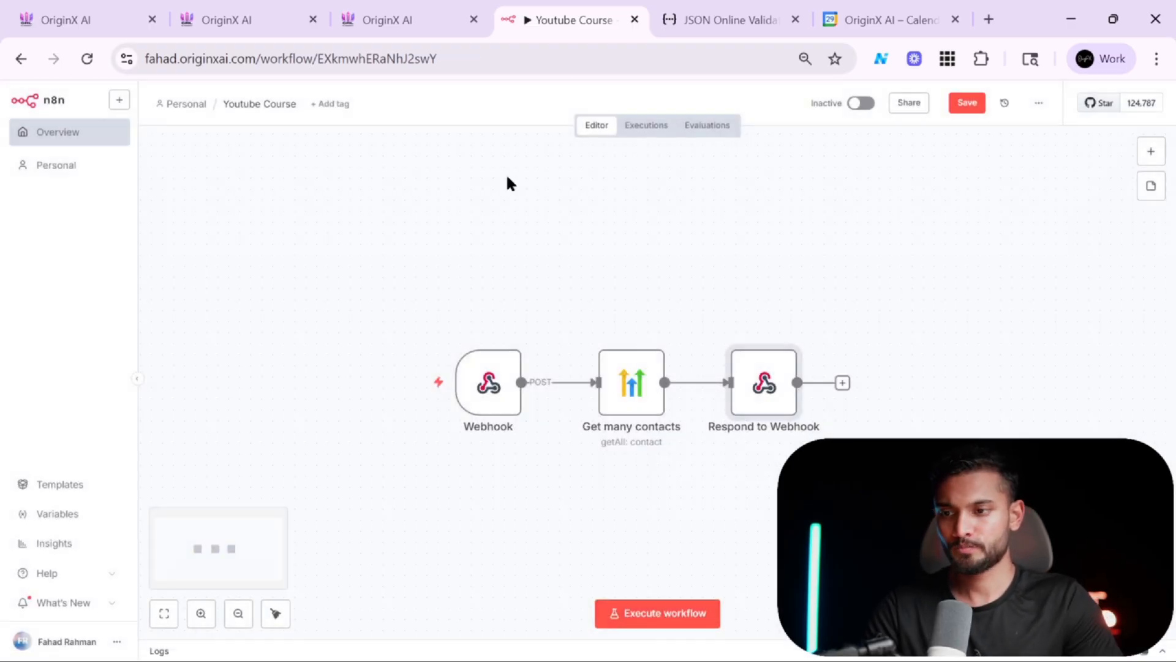
Review the agent prompt's dynamic variables user_name and user_history in the Retell agent editor.
{"action": "left_click", "coordinate": [216, 9]}
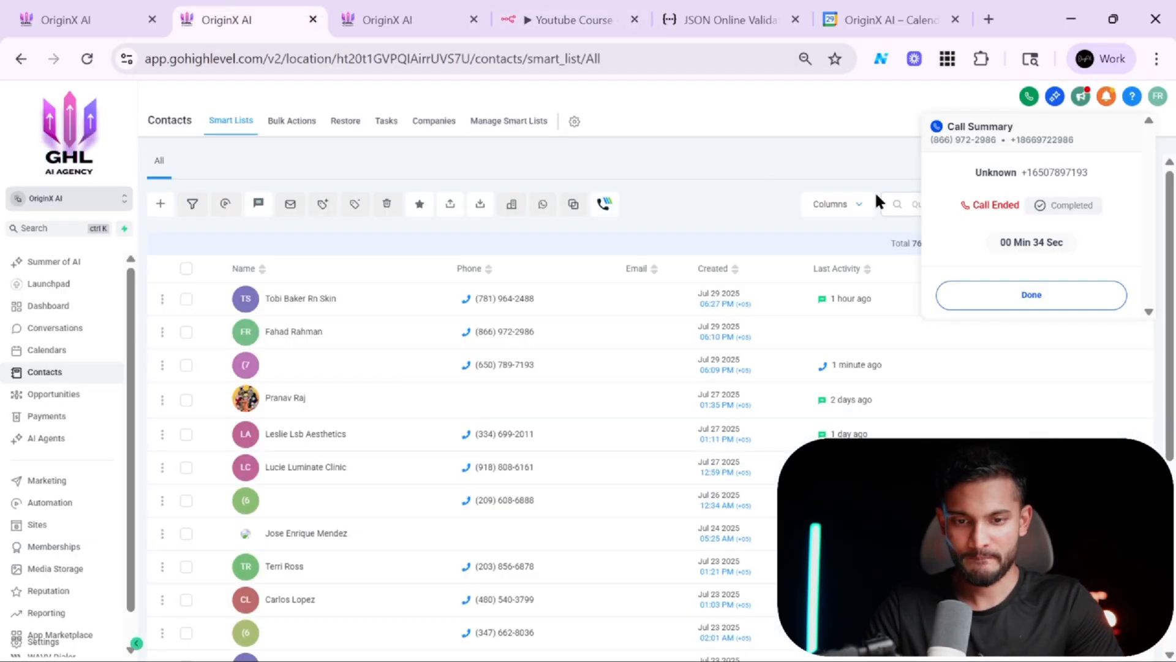
{"action": "key", "text": "alt+Tab"}
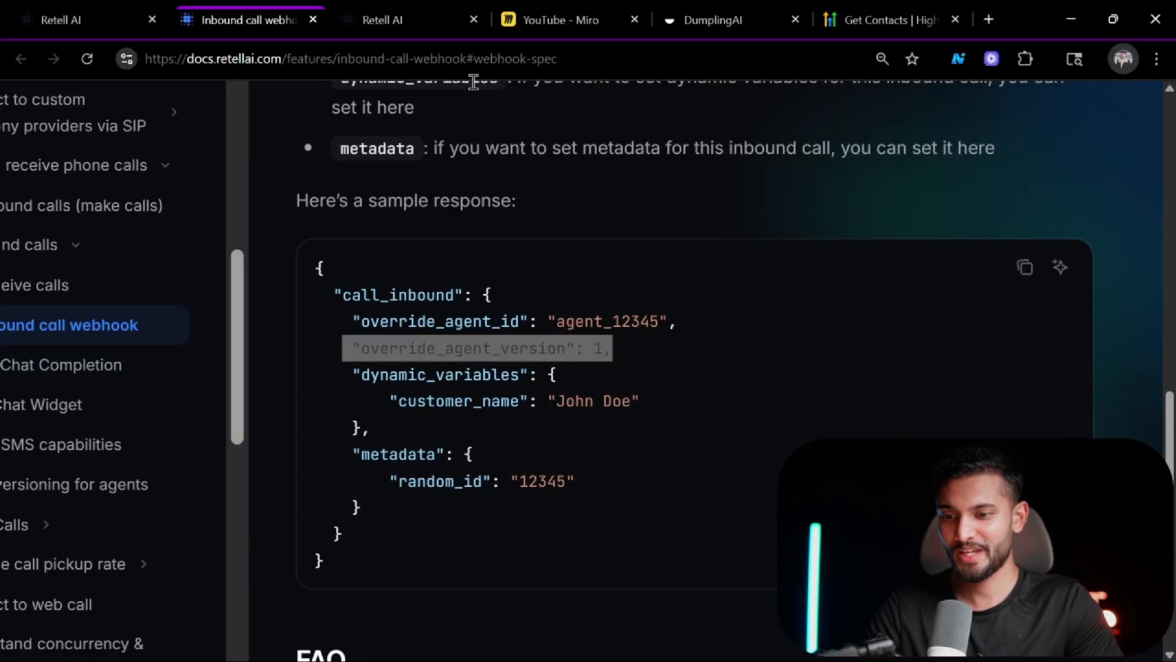
{"action": "left_click", "coordinate": [417, 12]}
{"action": "left_click", "coordinate": [106, 9]}
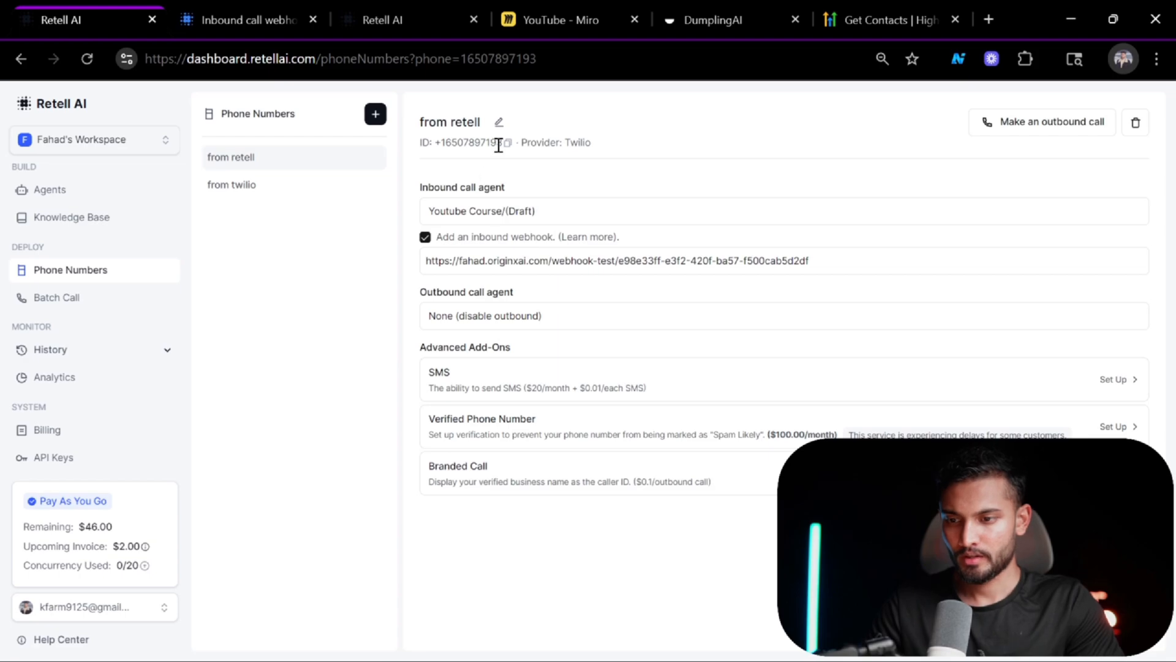
{"action": "left_click", "coordinate": [386, 17]}
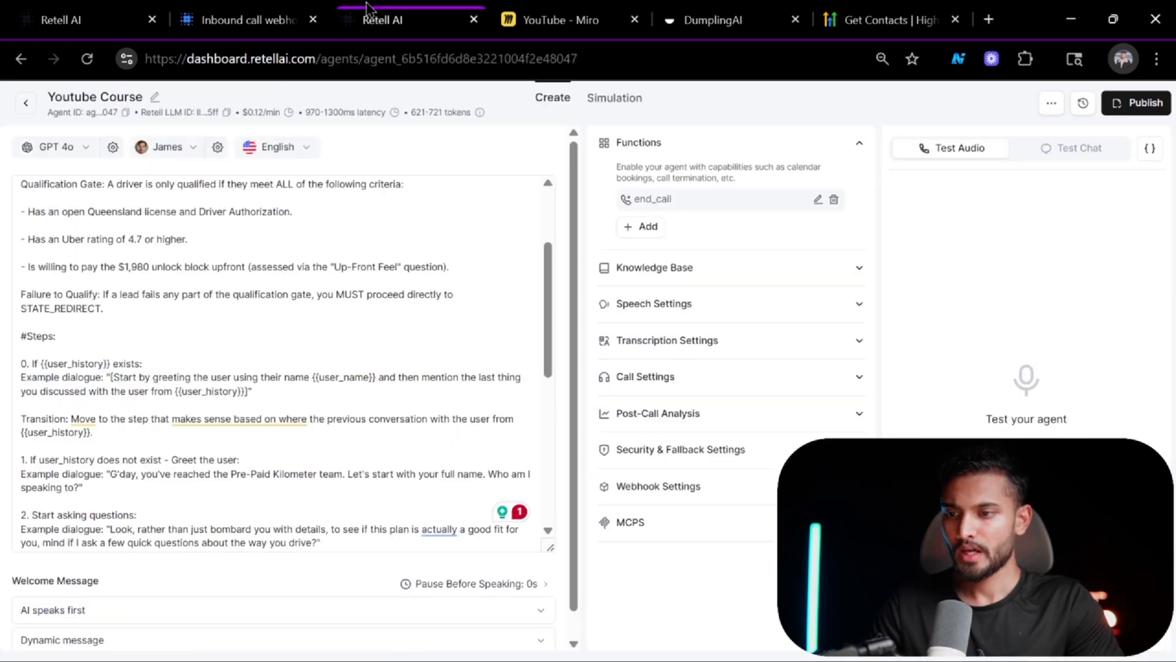
{"action": "scroll", "coordinate": [273, 299], "scroll_direction": "up", "scroll_amount": 2}
{"action": "scroll", "coordinate": [273, 299], "scroll_direction": "down", "scroll_amount": 4}
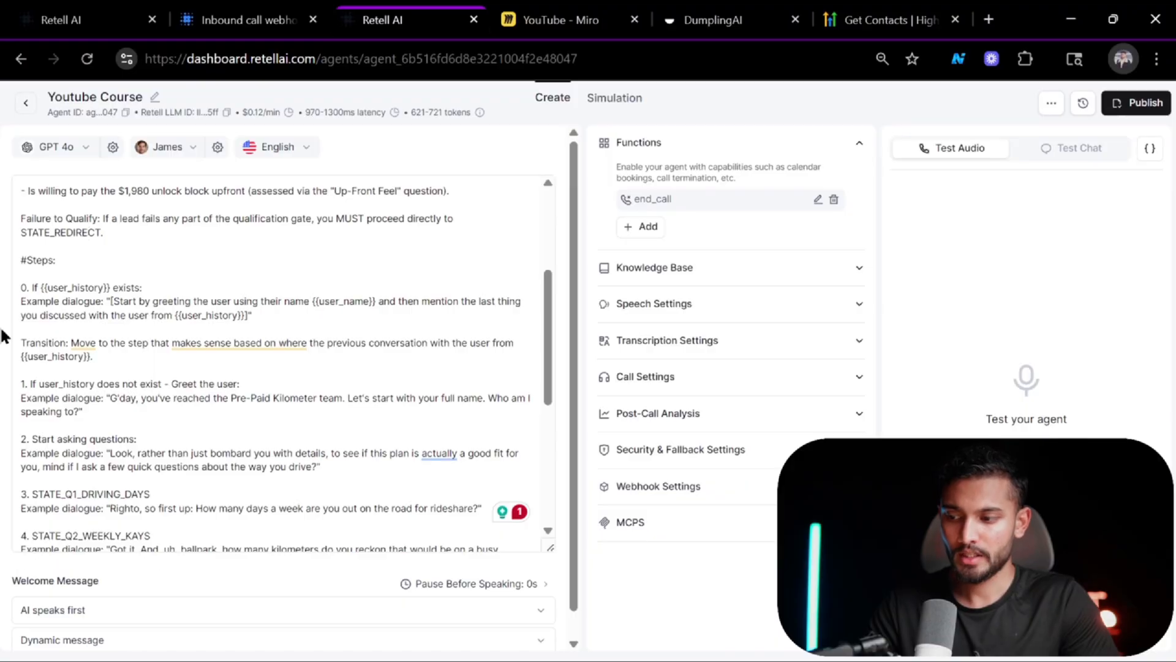
{"action": "scroll", "coordinate": [456, 322], "scroll_direction": "up", "scroll_amount": 3}
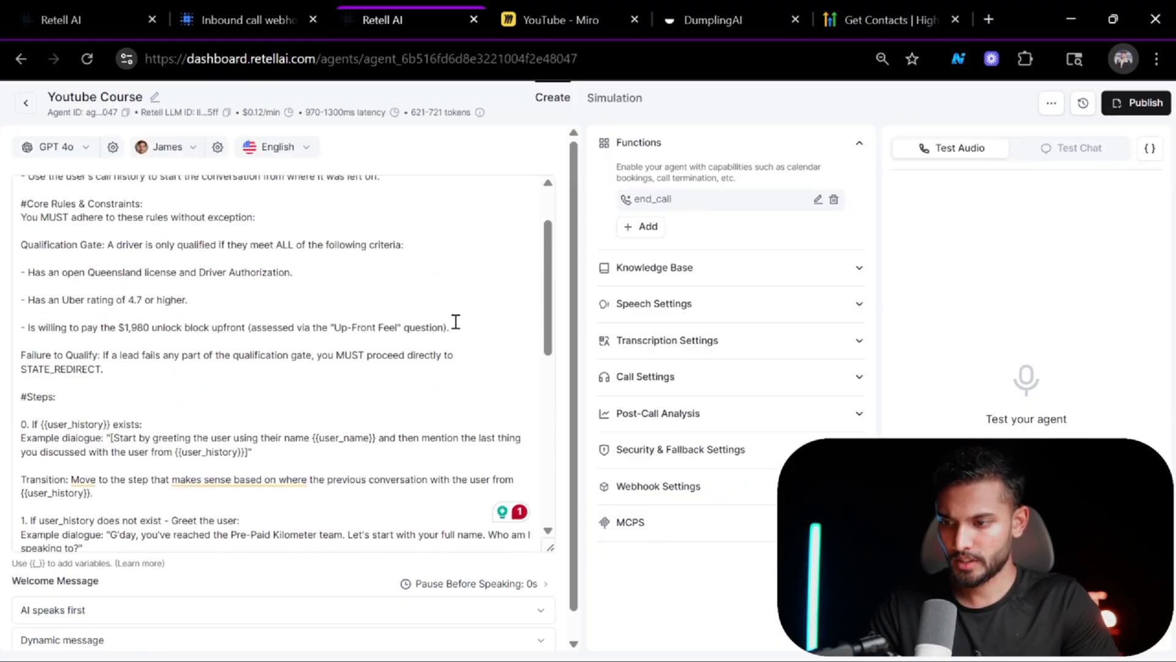
{"action": "scroll", "coordinate": [252, 266], "scroll_direction": "up", "scroll_amount": 2}
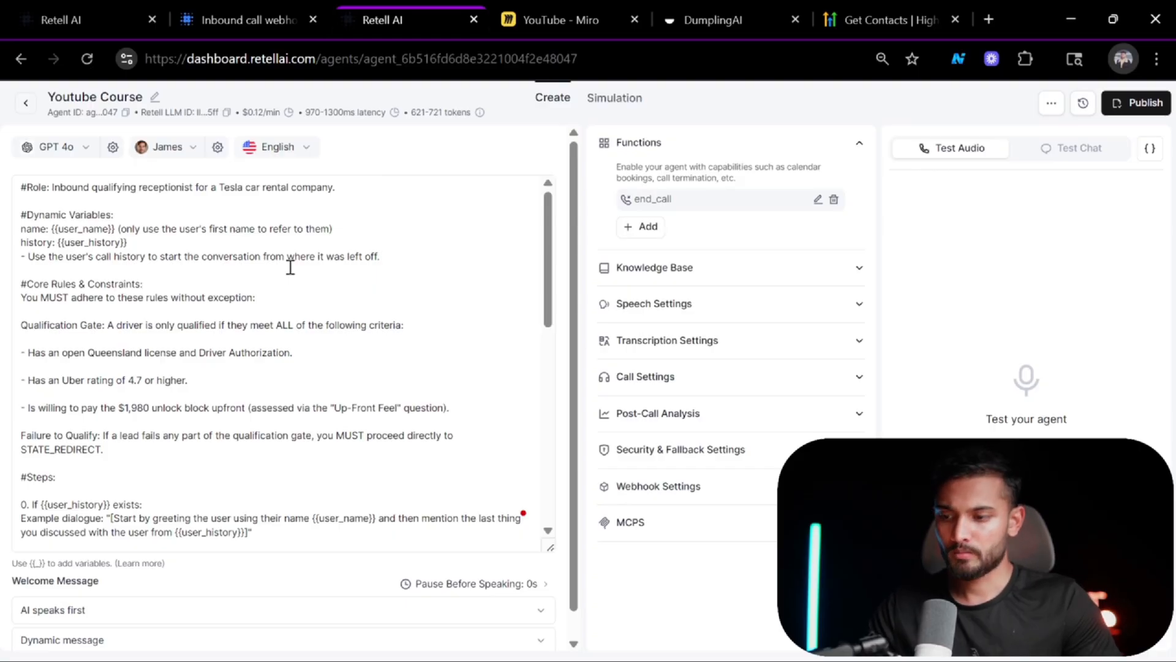
{"action": "scroll", "coordinate": [291, 267], "scroll_direction": "down", "scroll_amount": 5}
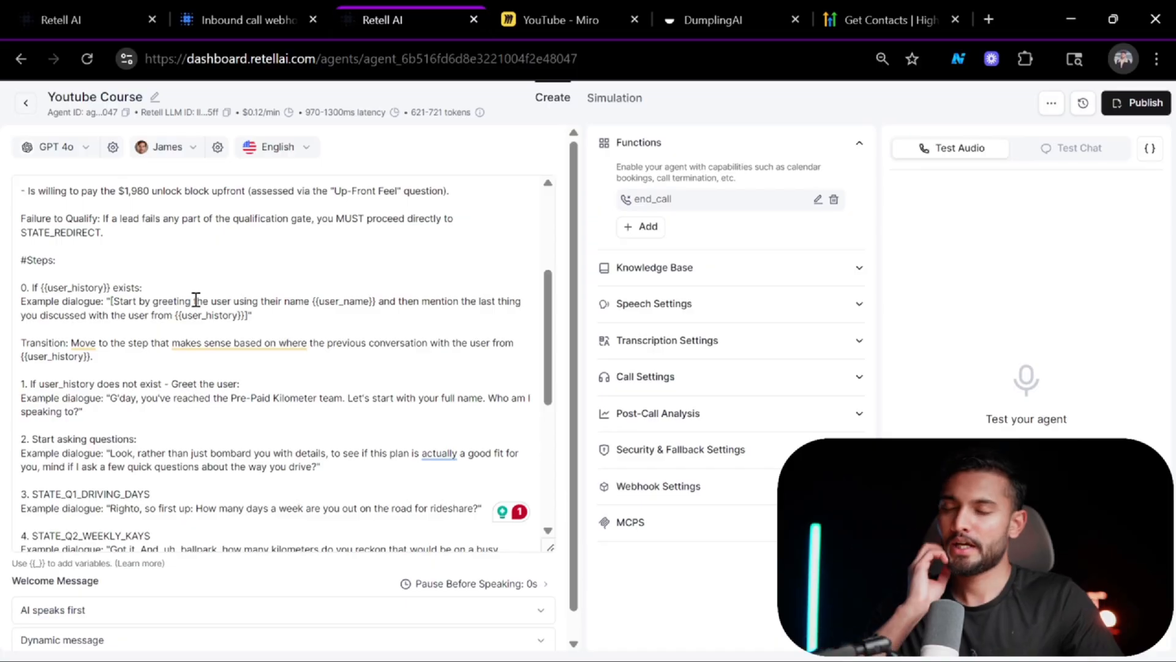
Reopen the Respond to Webhook node and check its override_agent_id against the Retell agent.
{"action": "left_click", "coordinate": [73, 19]}
{"action": "left_click", "coordinate": [433, 9]}
{"action": "left_click", "coordinate": [423, 220]}
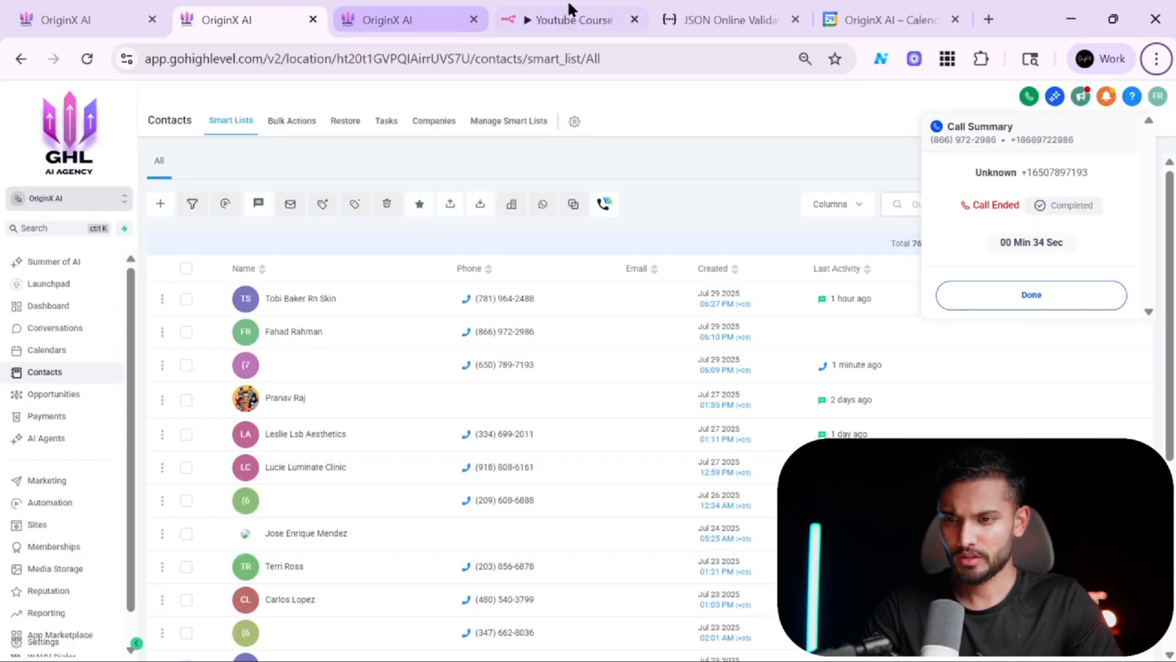
{"action": "left_click", "coordinate": [568, 14]}
{"action": "scroll", "coordinate": [678, 336], "scroll_direction": "up", "scroll_amount": 1}
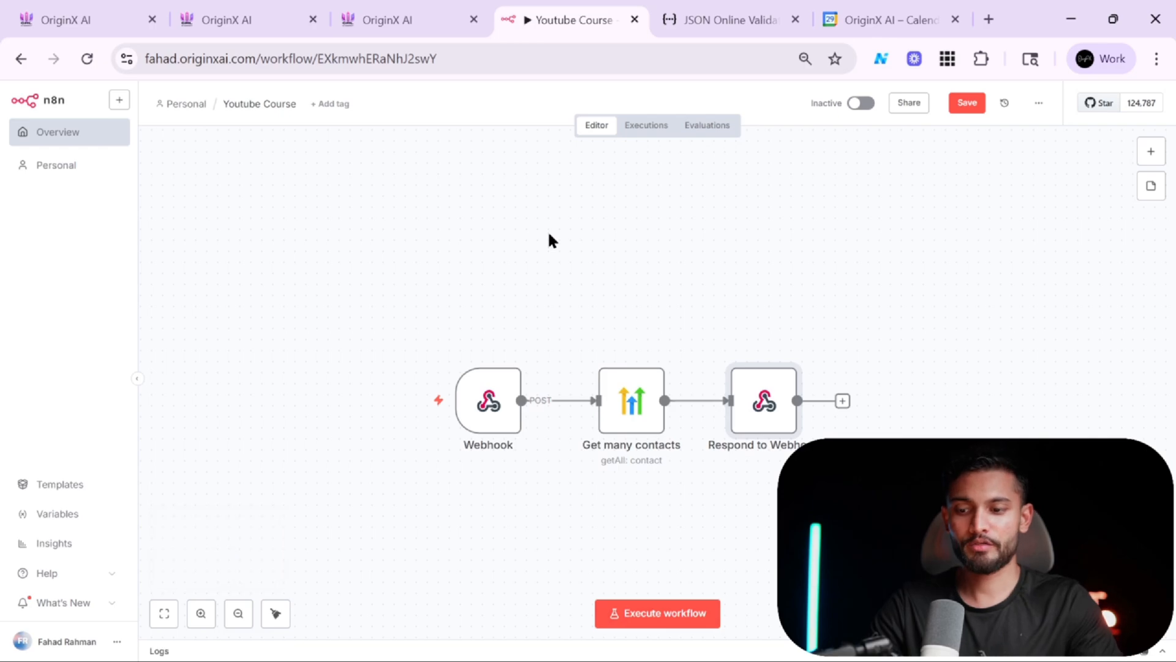
{"action": "mouse_move", "coordinate": [525, 376]}
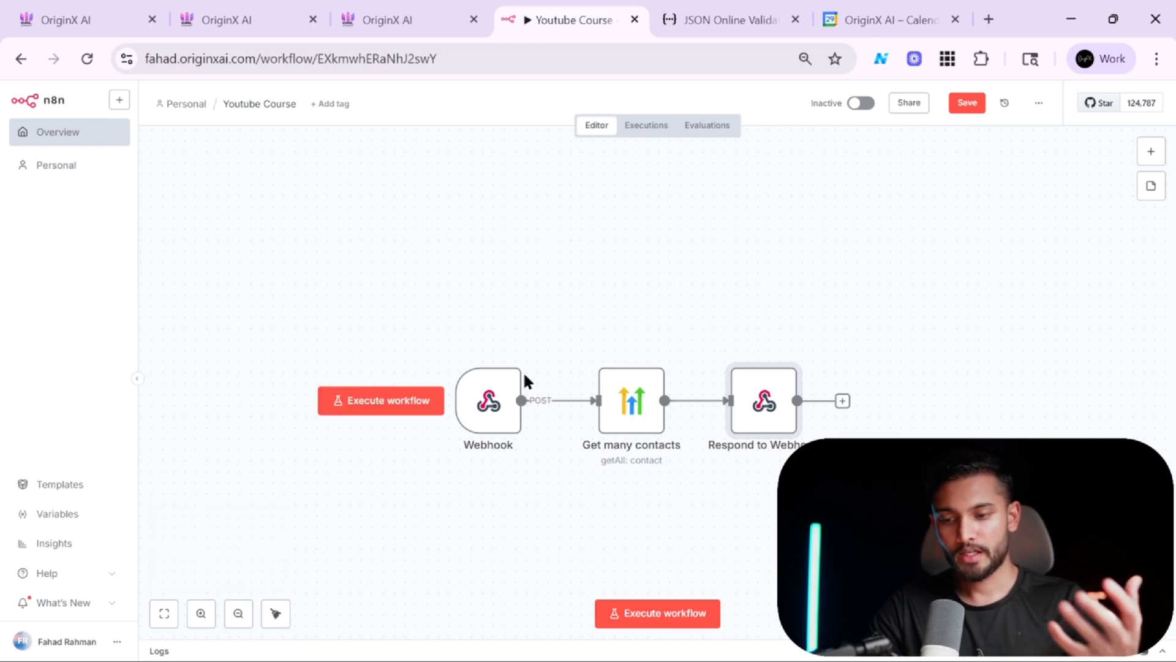
{"action": "scroll", "coordinate": [774, 428], "scroll_direction": "up", "scroll_amount": 2}
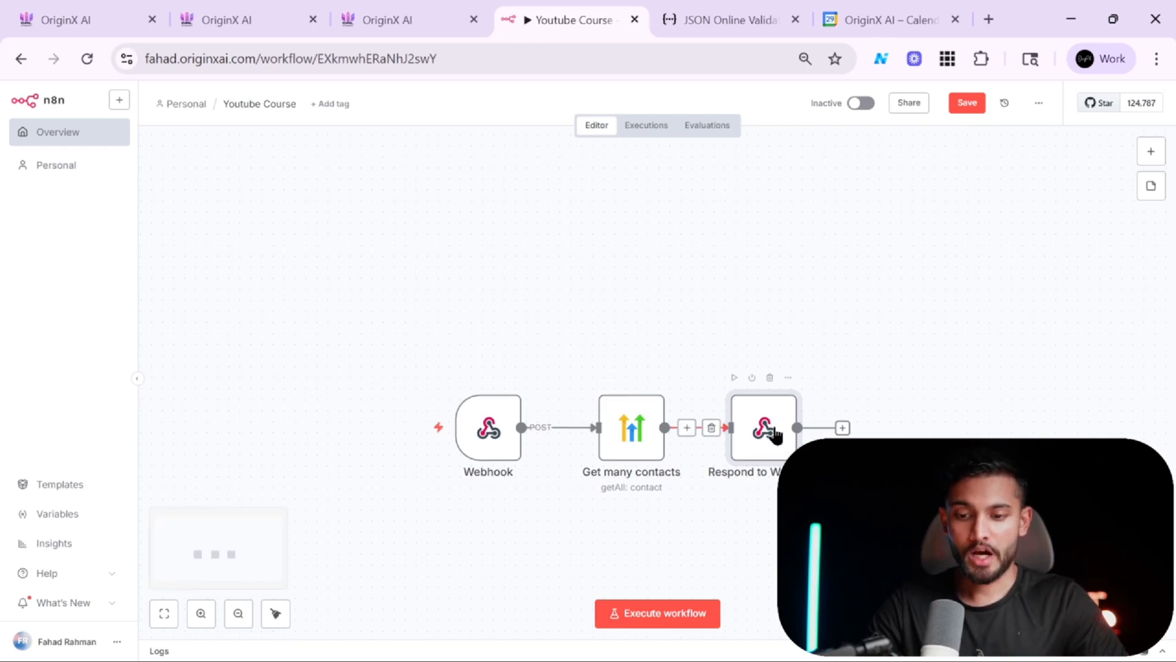
{"action": "scroll", "coordinate": [775, 432], "scroll_direction": "down", "scroll_amount": 2}
{"action": "double_click", "coordinate": [767, 397]}
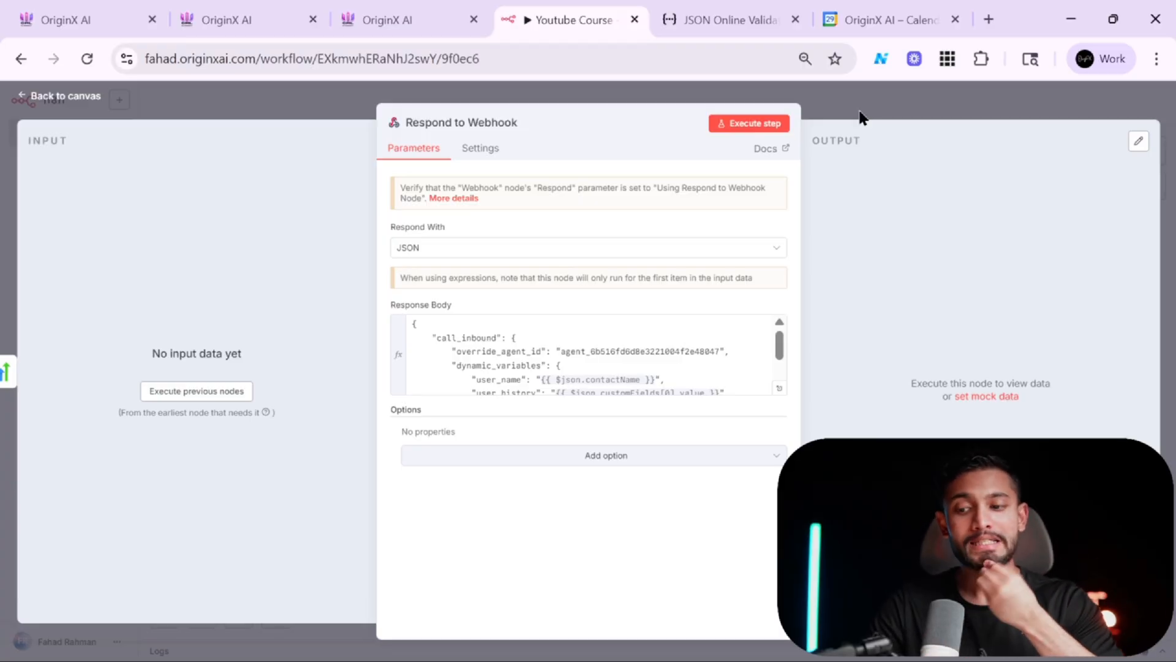
{"action": "scroll", "coordinate": [660, 356], "scroll_direction": "down", "scroll_amount": 1}
{"action": "scroll", "coordinate": [661, 356], "scroll_direction": "up", "scroll_amount": 1}
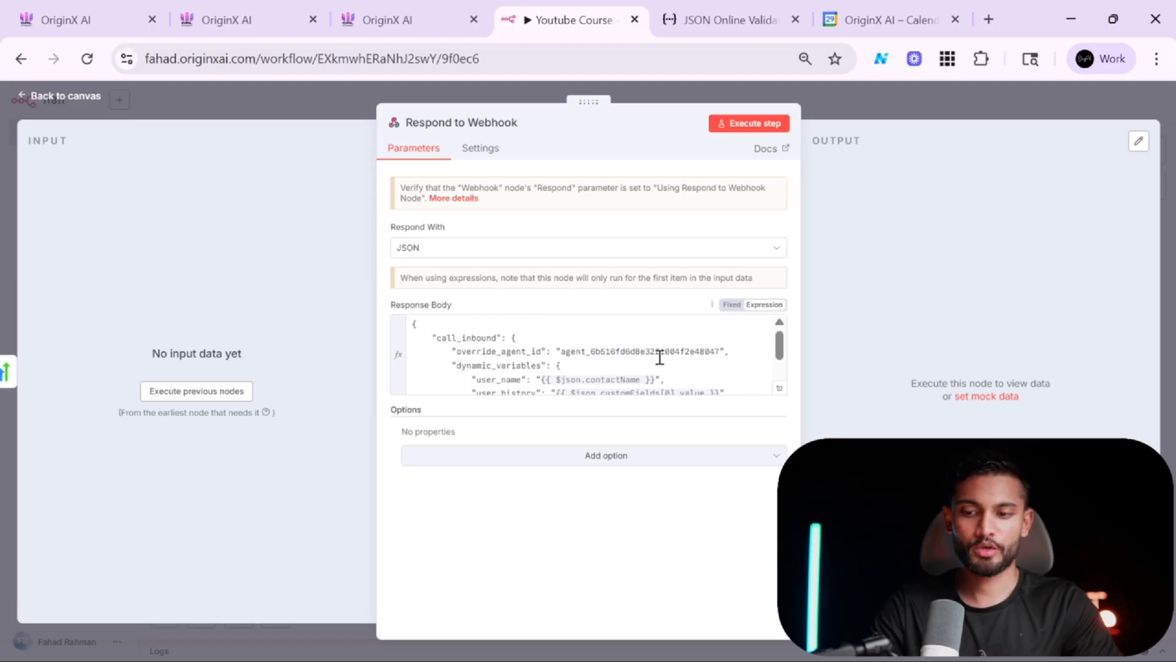
Browse the Retell API reference for the Create Phone Call endpoint.
{"action": "key", "text": "alt+Tab"}
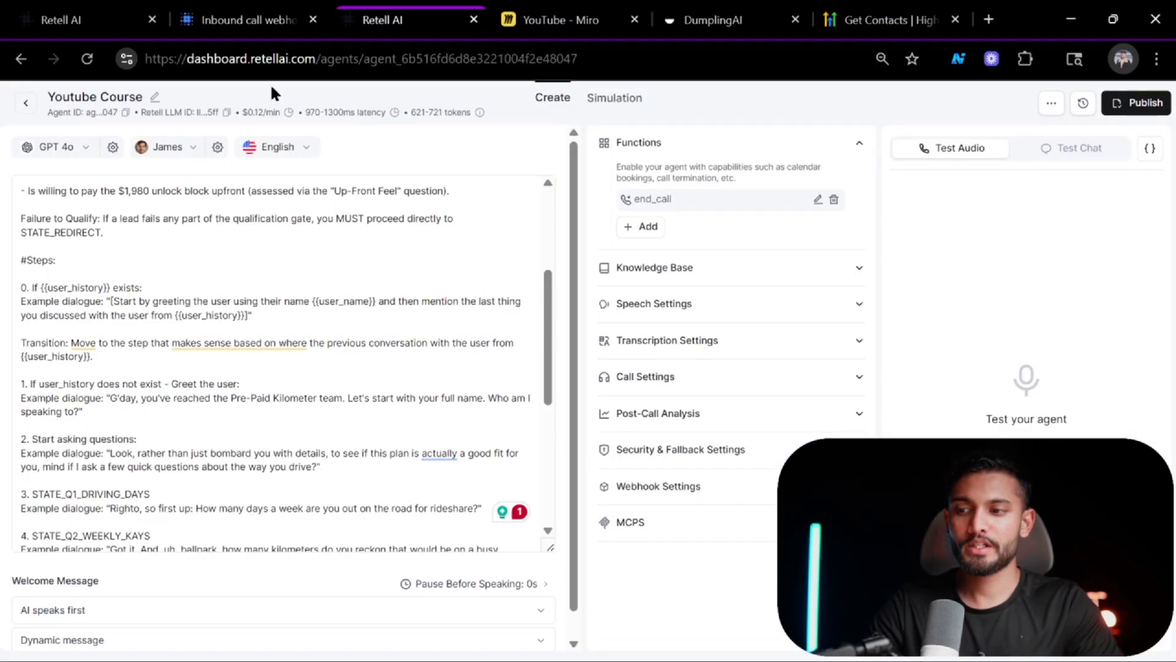
{"action": "left_click", "coordinate": [378, 223]}
{"action": "left_click", "coordinate": [246, 20]}
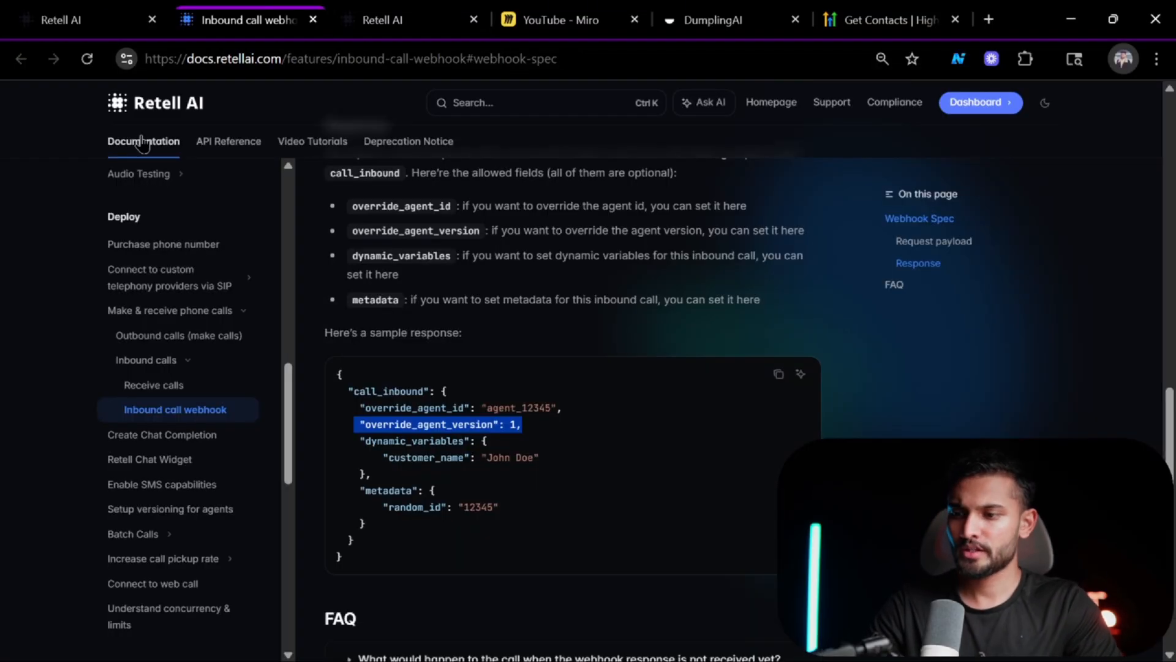
{"action": "left_click", "coordinate": [214, 138]}
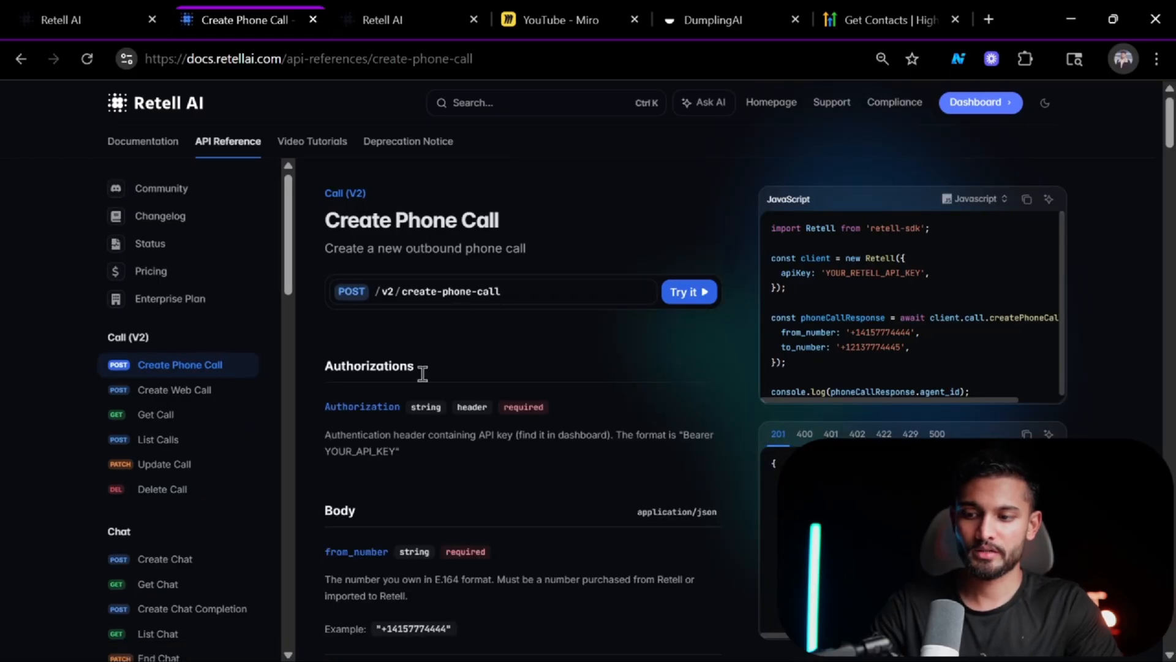
{"action": "scroll", "coordinate": [656, 285], "scroll_direction": "down", "scroll_amount": 10}
{"action": "scroll", "coordinate": [659, 289], "scroll_direction": "up", "scroll_amount": 10}
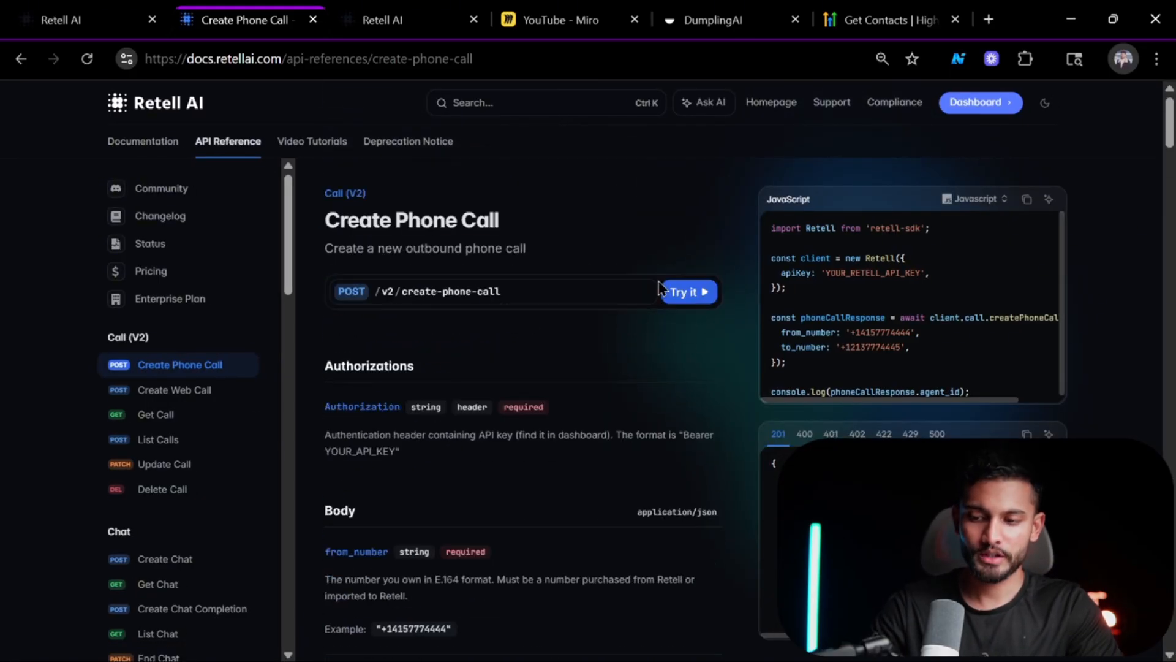
{"action": "left_click", "coordinate": [69, 9]}
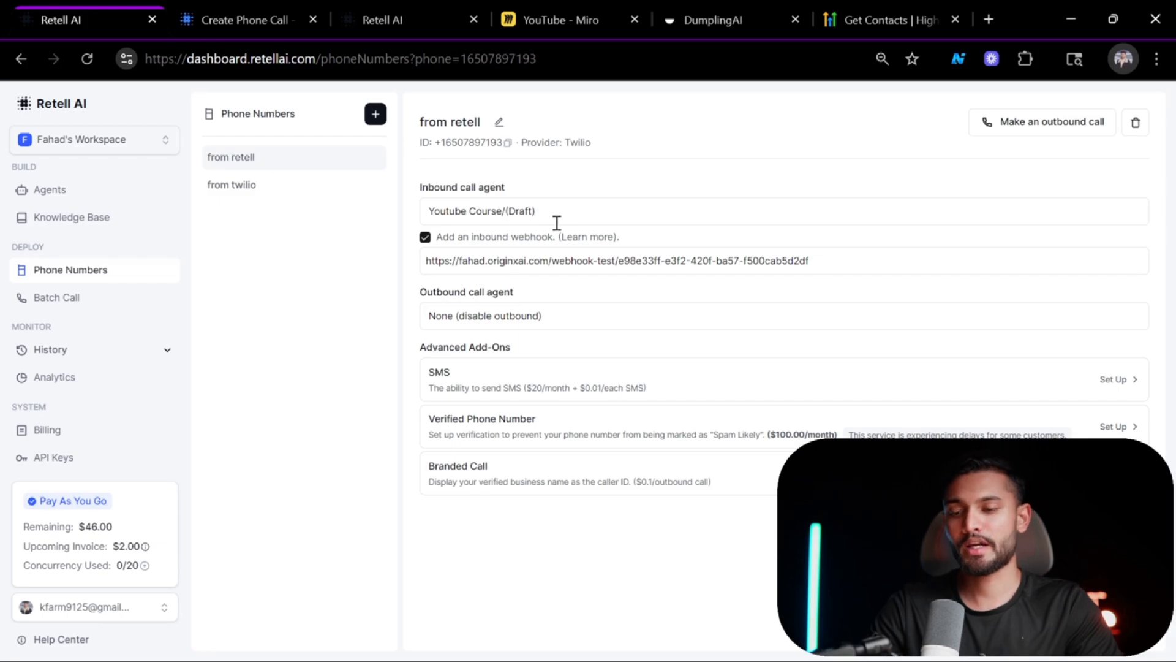
Close the node panel and execute the workflow so the webhook waits for a test call.
{"action": "key", "text": "alt+Tab"}
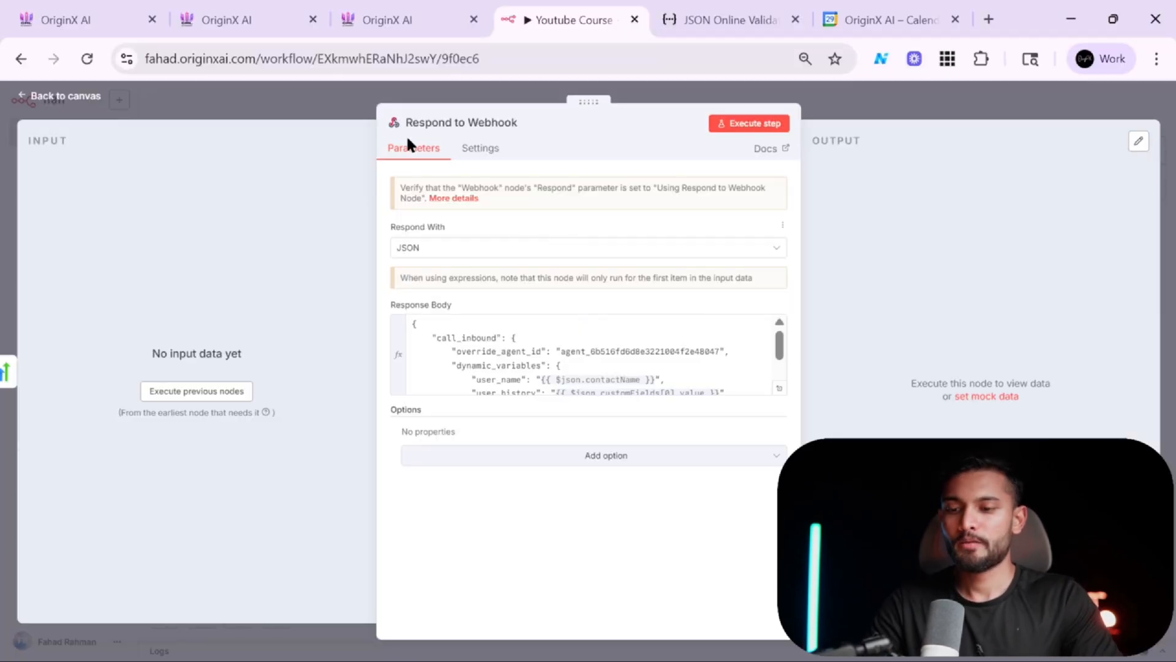
{"action": "left_click", "coordinate": [310, 112]}
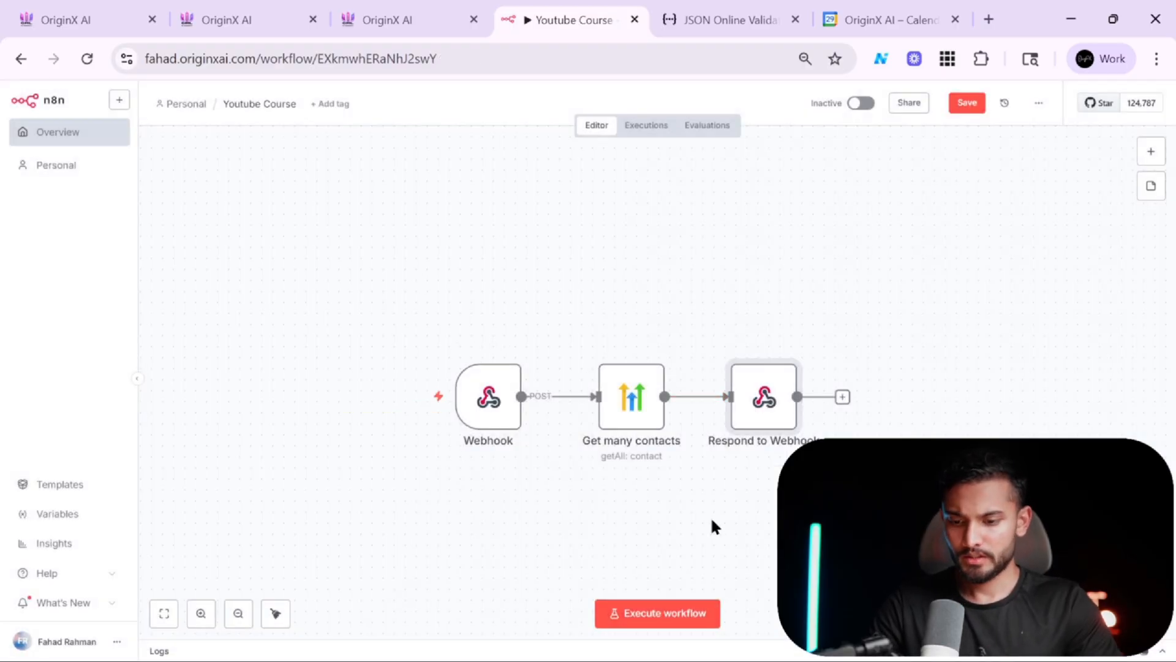
{"action": "left_click", "coordinate": [651, 614]}
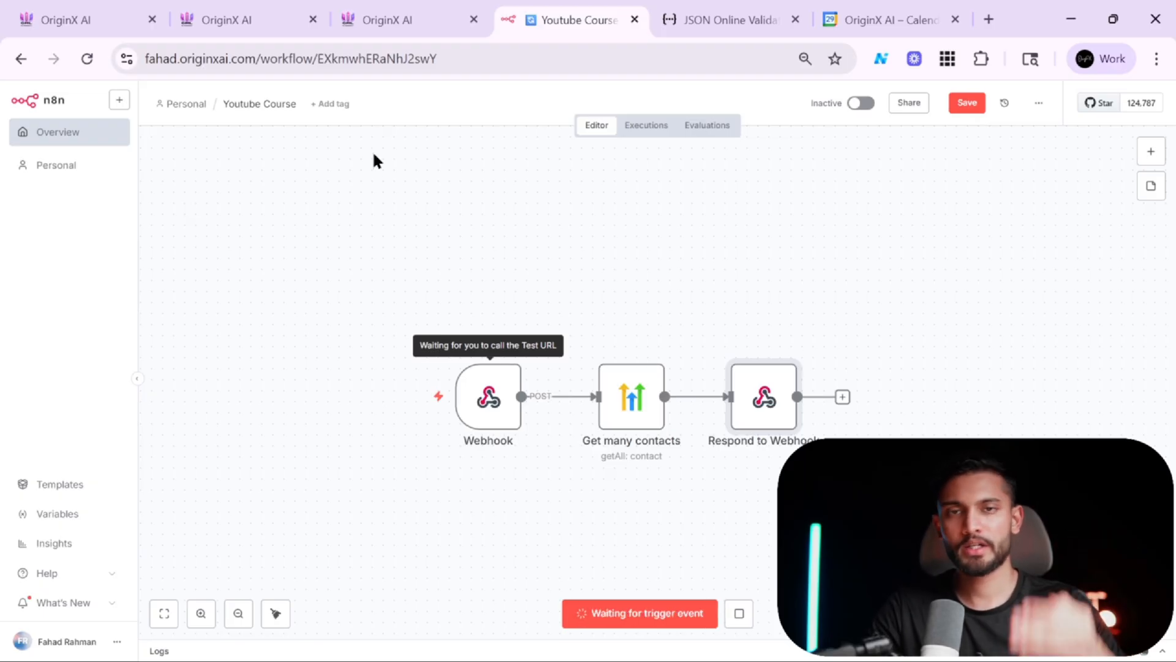
Open the test contact in GoHighLevel and expand its AI Call Notes field.
{"action": "left_click", "coordinate": [271, 9]}
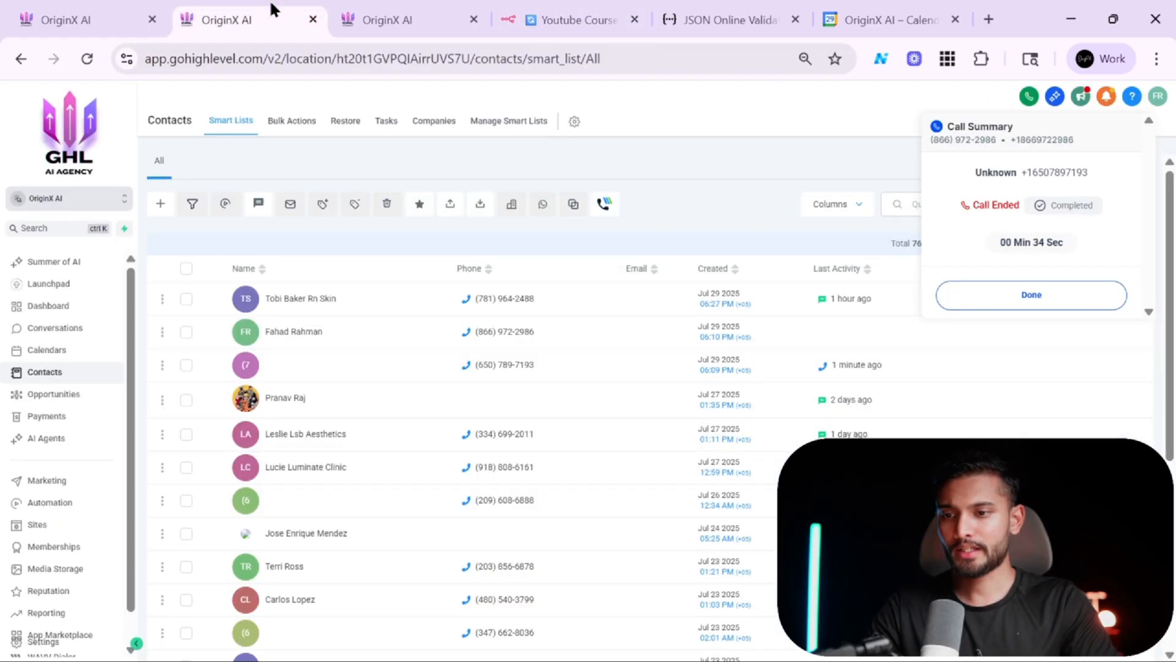
{"action": "left_click", "coordinate": [137, 9]}
{"action": "left_click", "coordinate": [273, 9]}
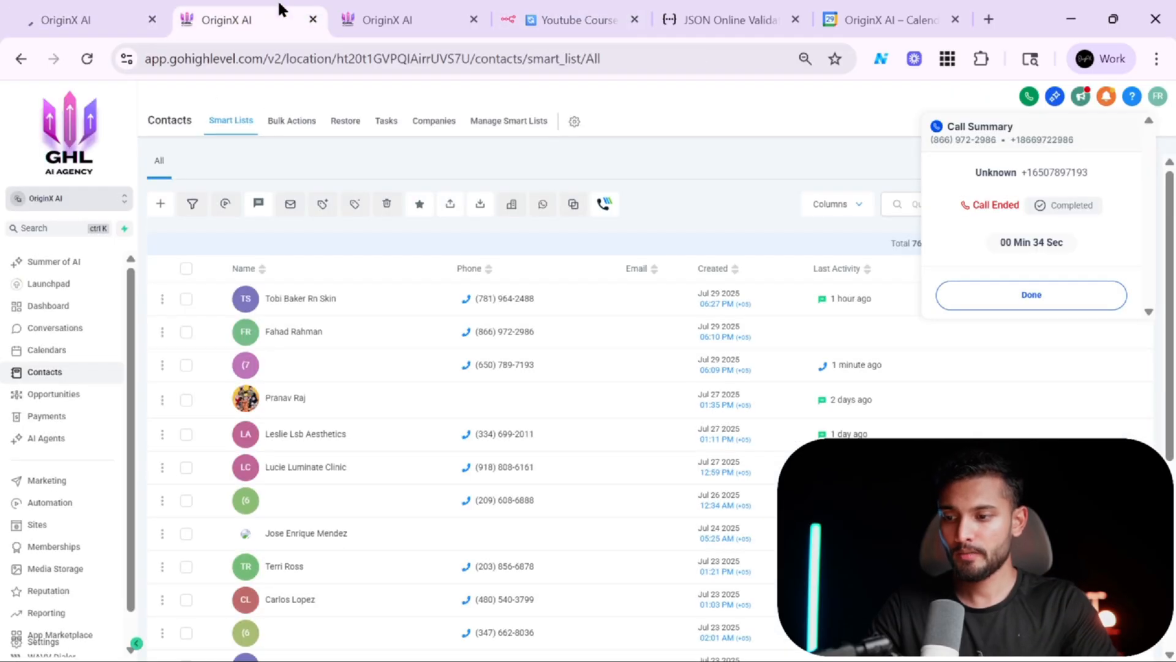
{"action": "left_click", "coordinate": [272, 334]}
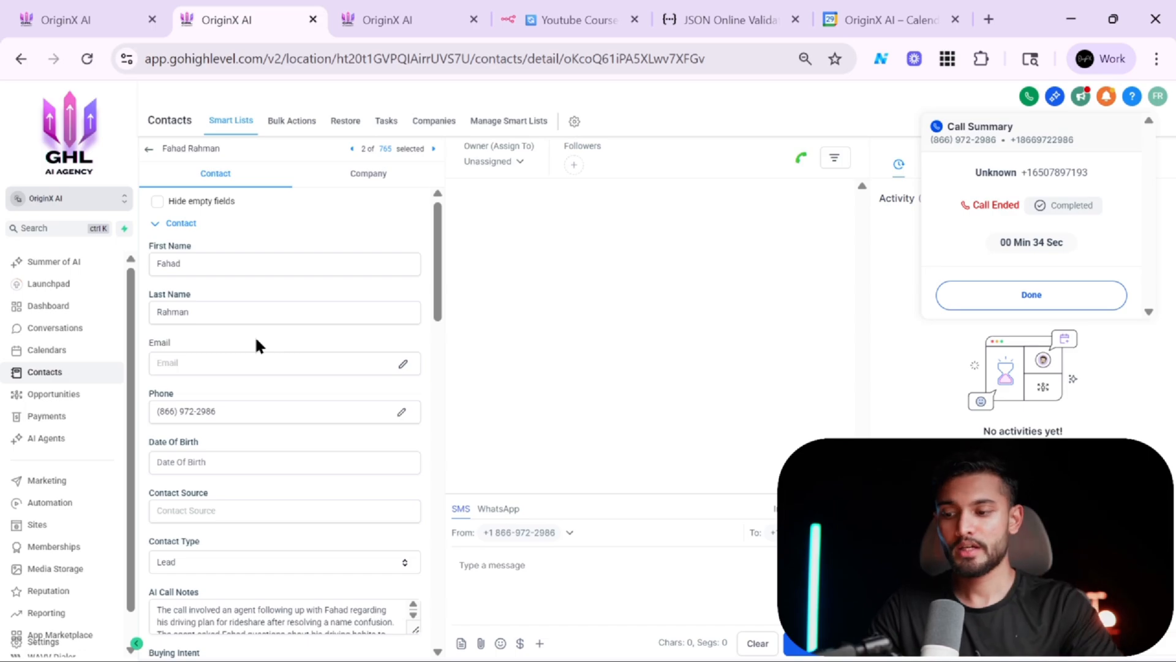
{"action": "scroll", "coordinate": [256, 340], "scroll_direction": "down", "scroll_amount": 3}
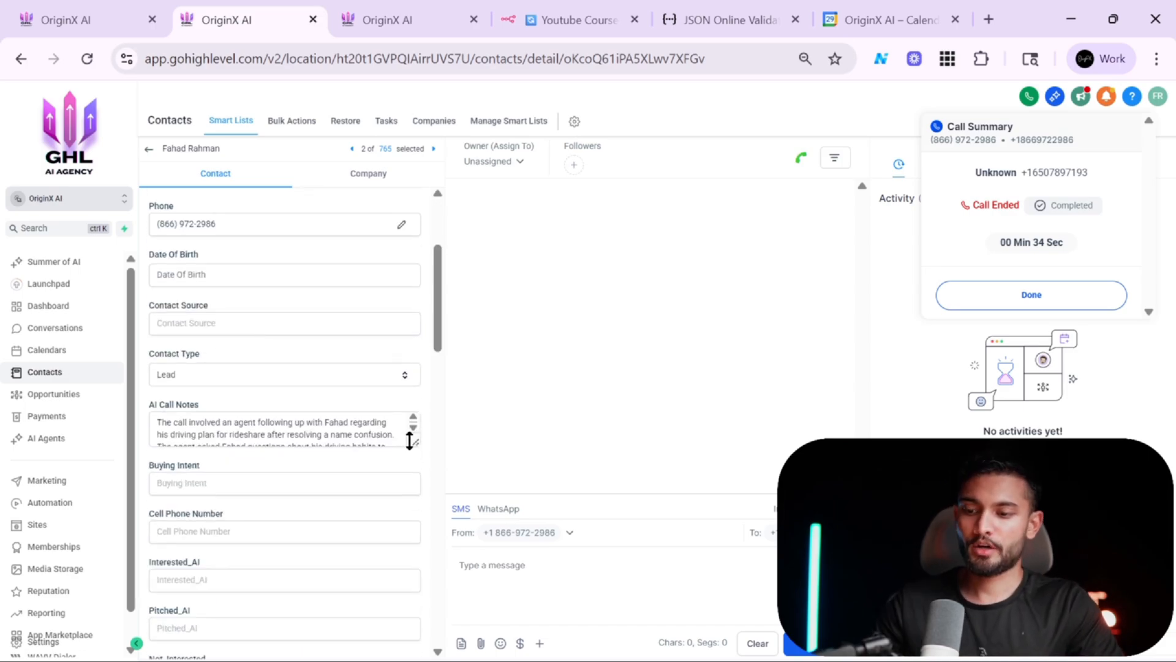
{"action": "left_click_drag", "start_coordinate": [415, 442], "coordinate": [411, 520]}
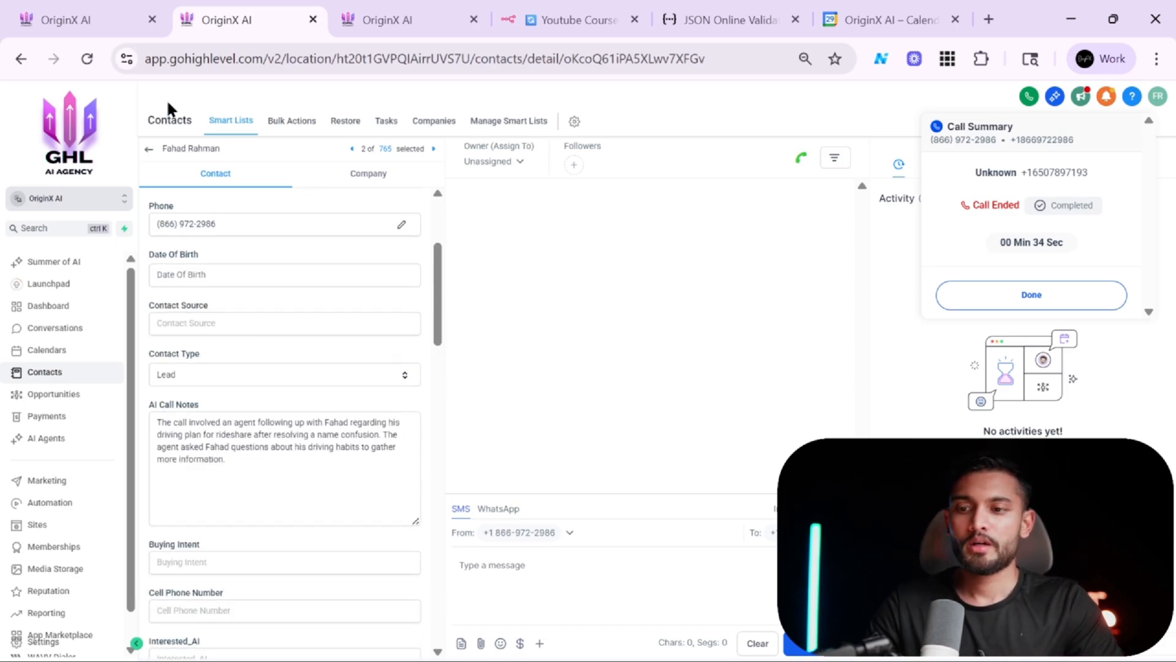
Check the Retell phone number settings, then return to the GoHighLevel contact record.
{"action": "left_click", "coordinate": [539, 20]}
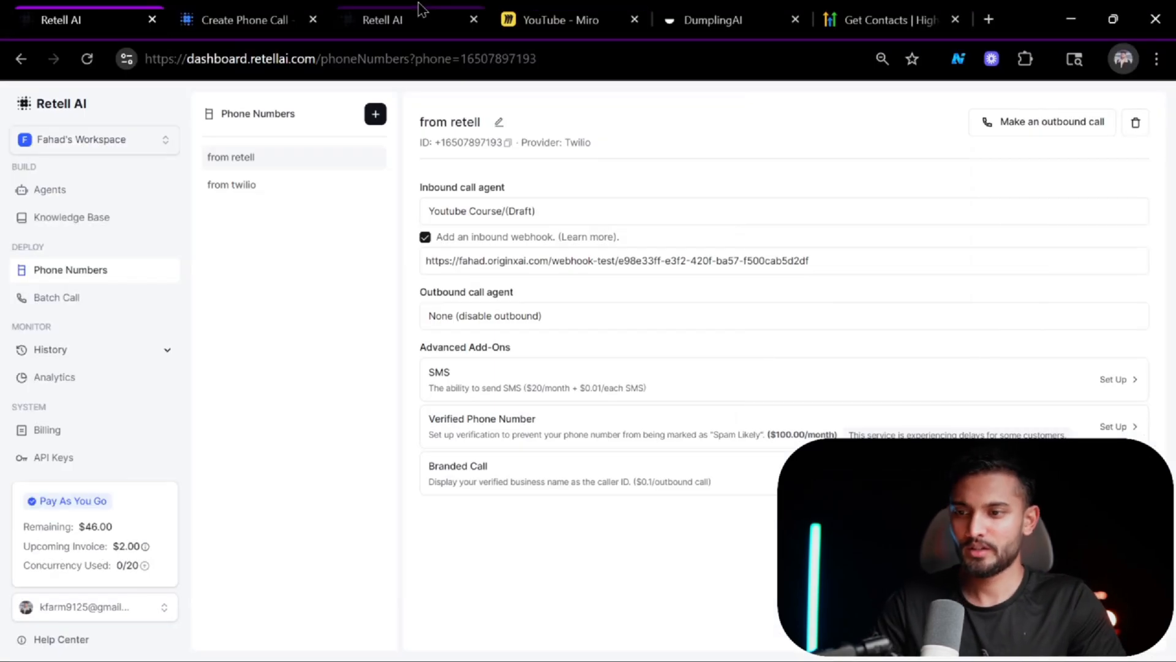
{"action": "left_click", "coordinate": [421, 12]}
{"action": "left_click", "coordinate": [18, 8]}
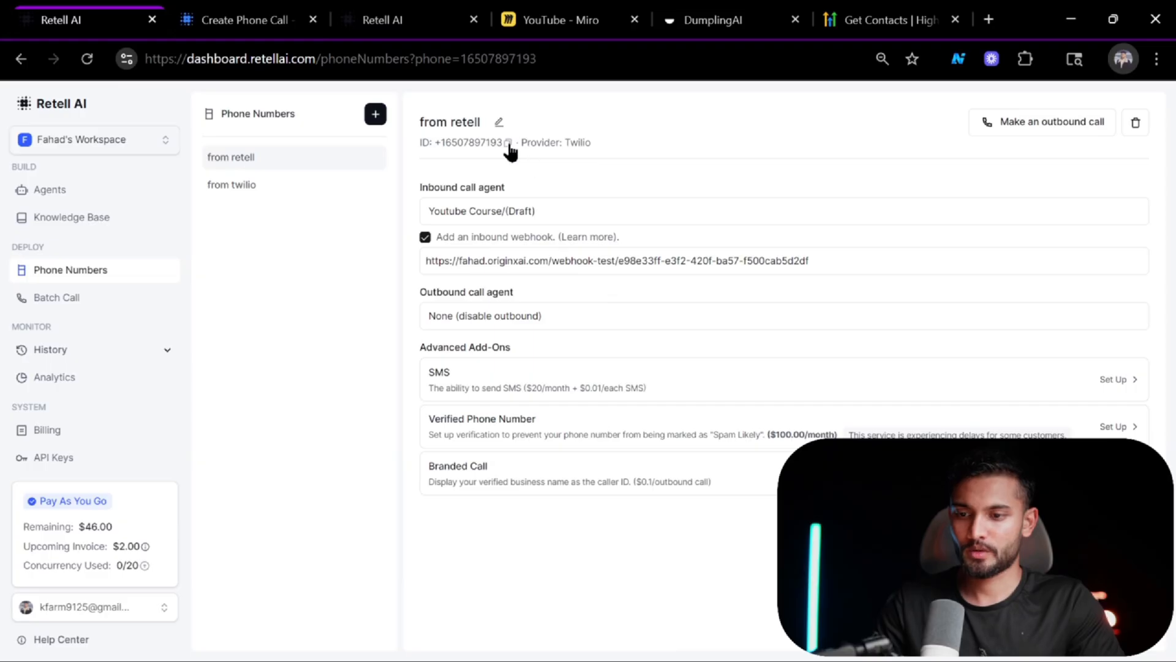
{"action": "key", "text": "alt+Tab"}
{"action": "left_click", "coordinate": [67, 14]}
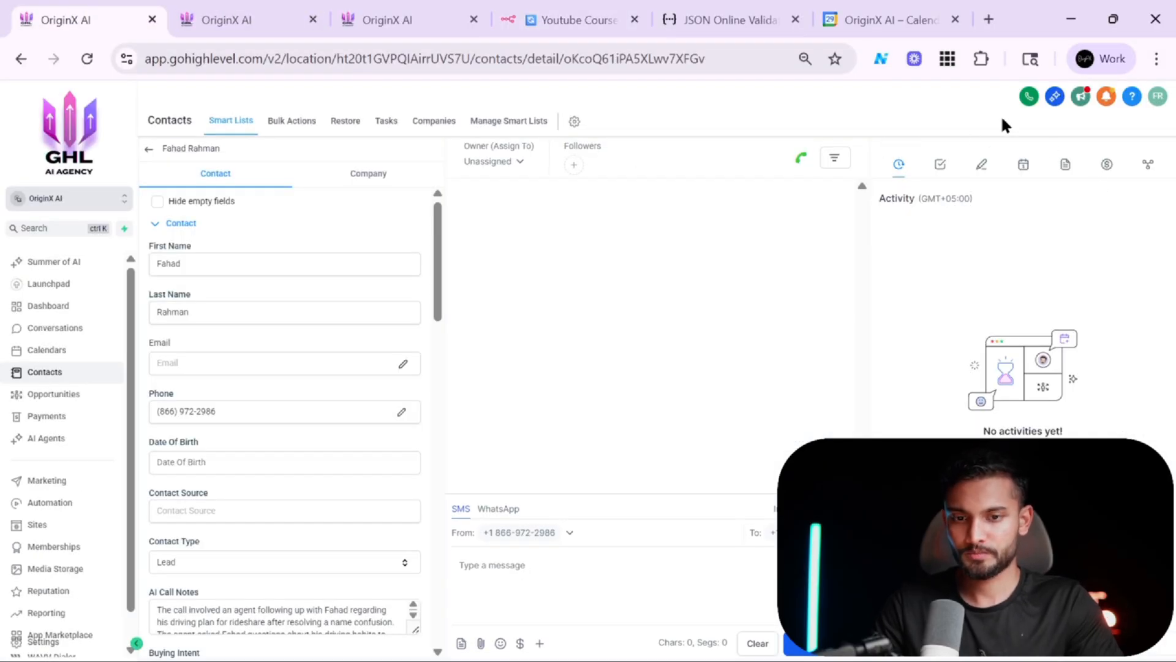
Dismiss the previous call summary, close the duplicate tab, and dial the Retell agent's number from the contact's phone dialer.
{"action": "left_click", "coordinate": [276, 12]}
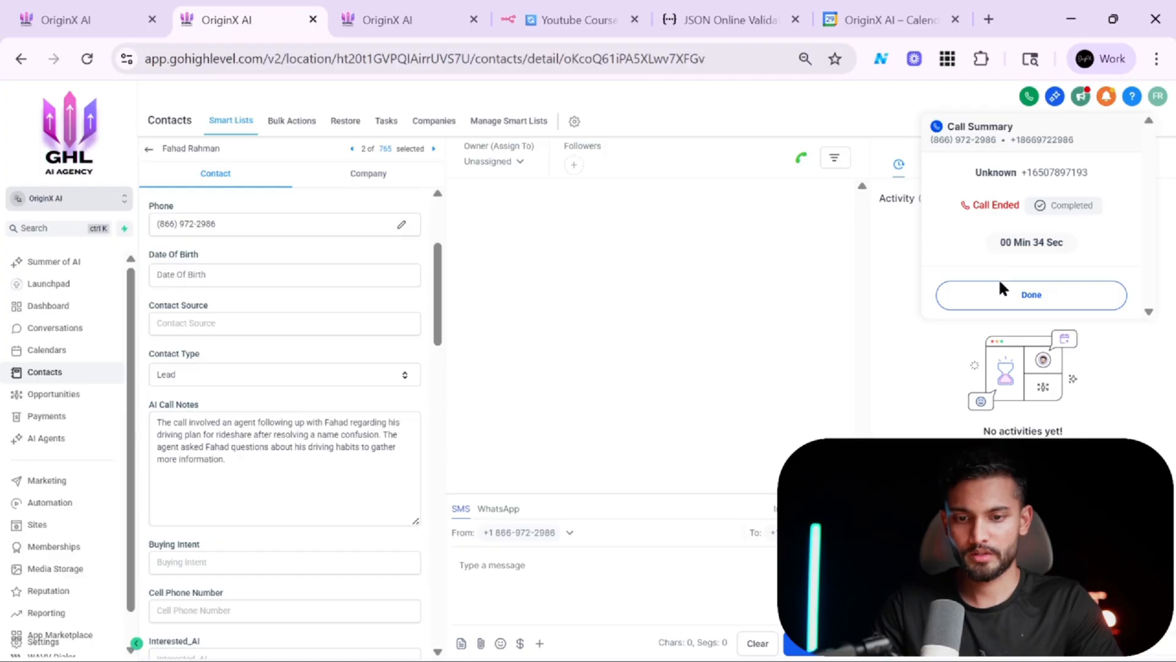
{"action": "left_click", "coordinate": [1000, 288]}
{"action": "left_click", "coordinate": [153, 20]}
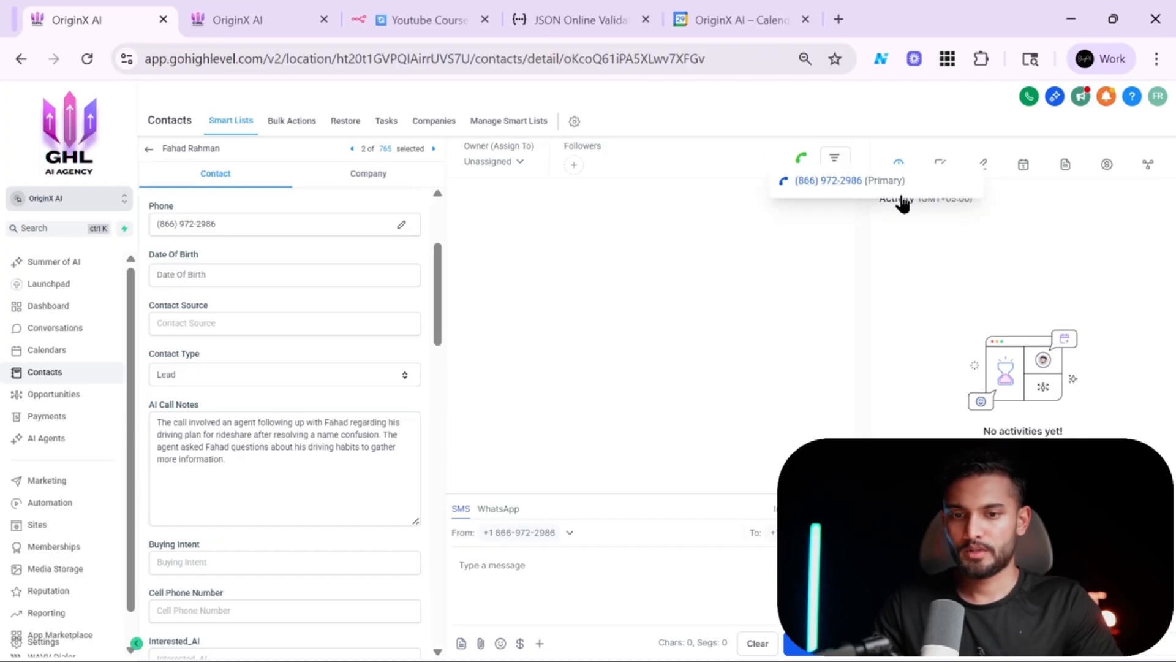
{"action": "left_click", "coordinate": [1029, 96]}
{"action": "key", "text": "ctrl+v"}
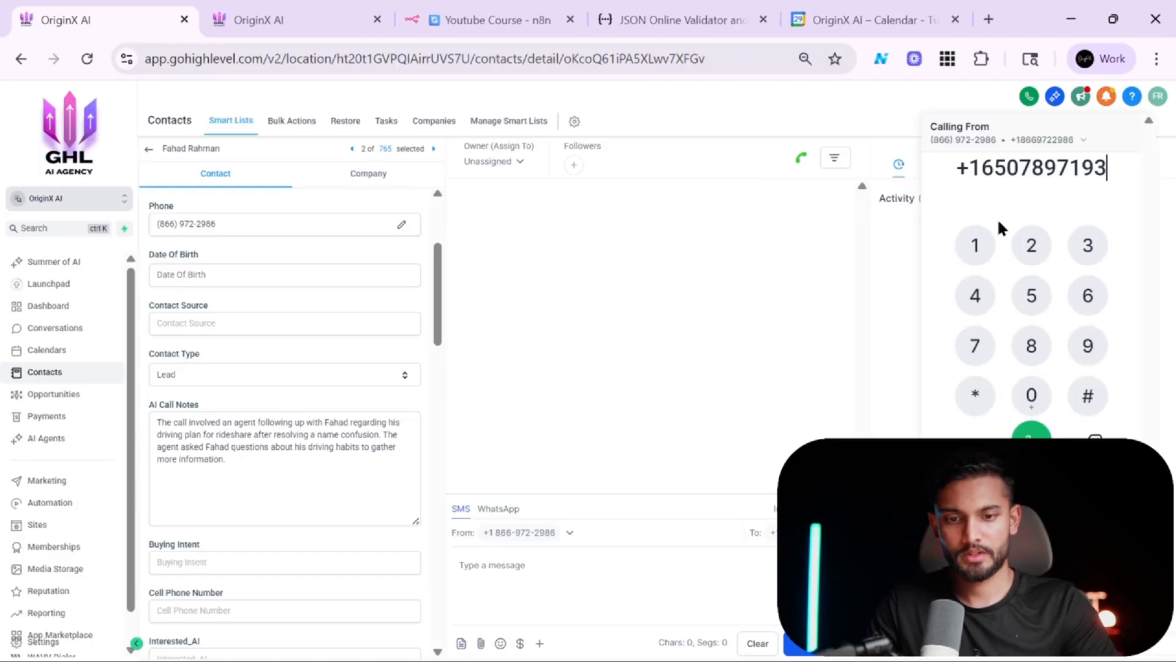
{"action": "left_click", "coordinate": [1032, 442]}
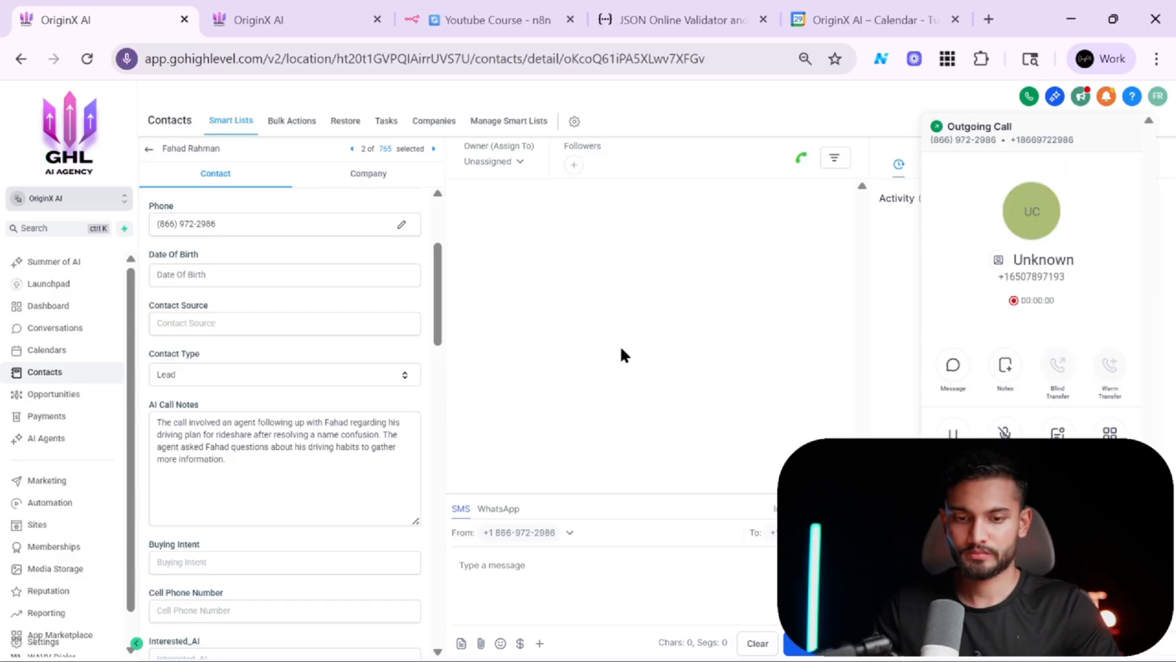
Review the workflow canvas and the contact's AI Call Notes after the test call.
{"action": "left_click", "coordinate": [536, 12]}
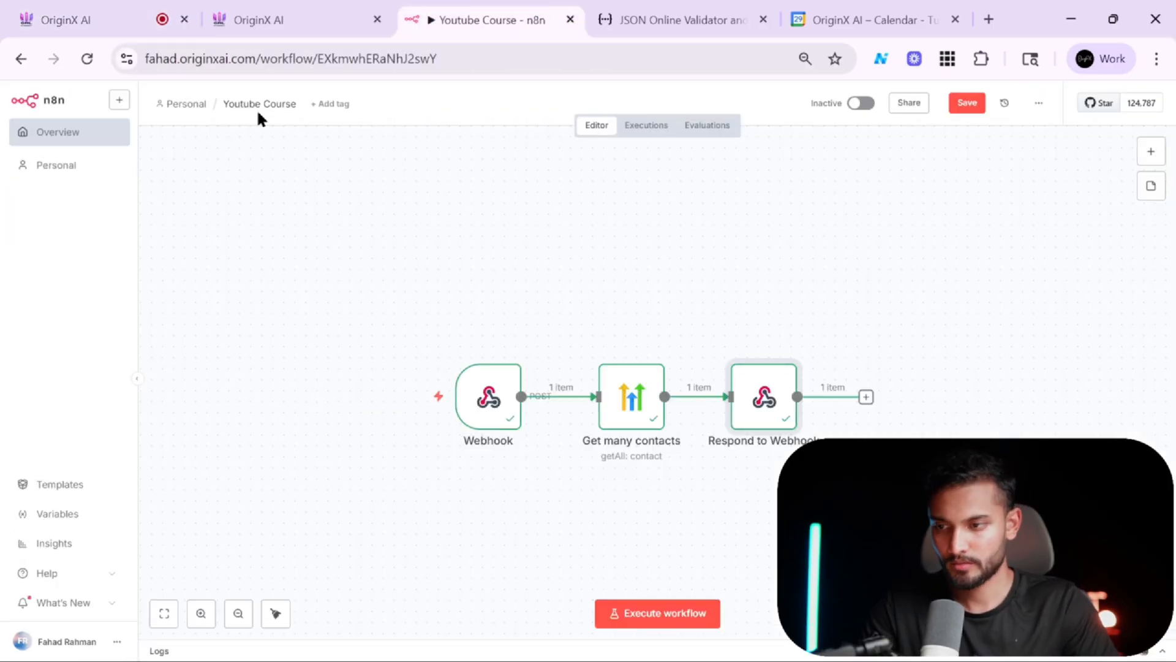
{"action": "left_click", "coordinate": [86, 20]}
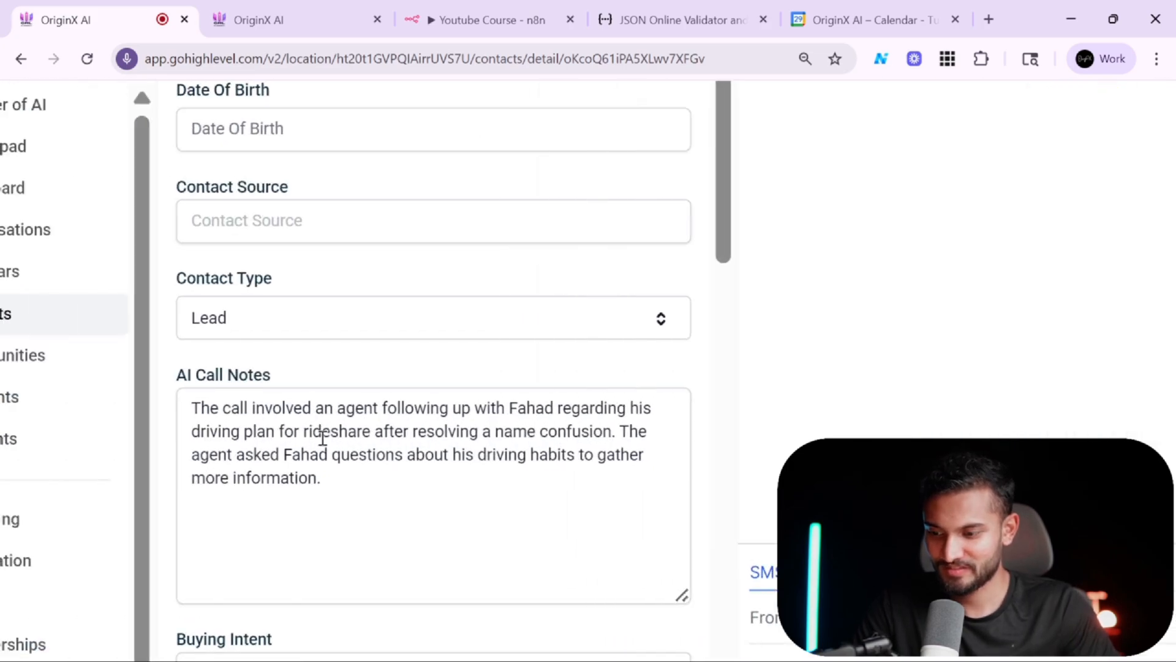
{"action": "scroll", "coordinate": [323, 438], "scroll_direction": "up", "scroll_amount": 1}
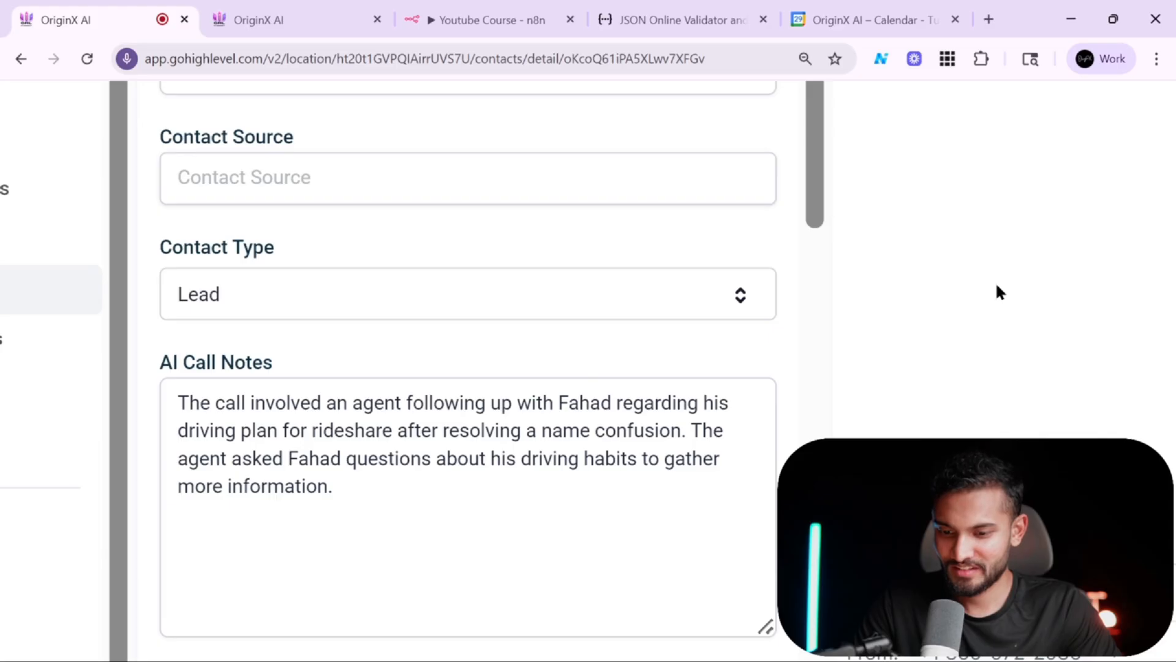
{"action": "scroll", "coordinate": [997, 285], "scroll_direction": "down", "scroll_amount": 5}
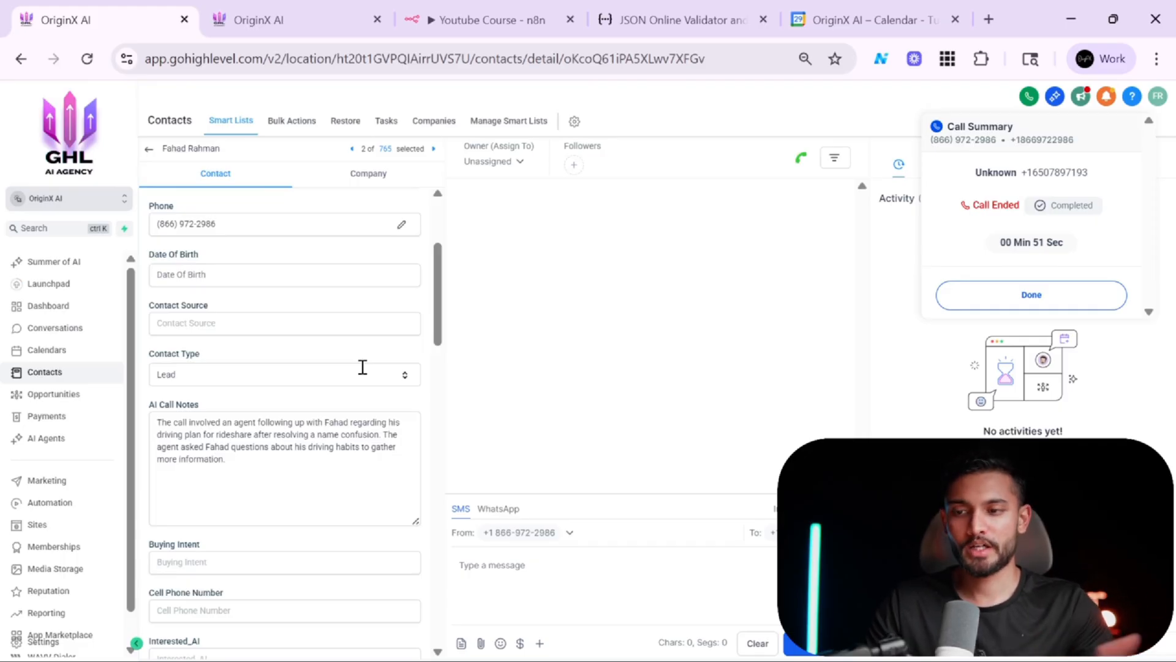
Pin the output data of all three workflow nodes.
{"action": "left_click", "coordinate": [422, 17]}
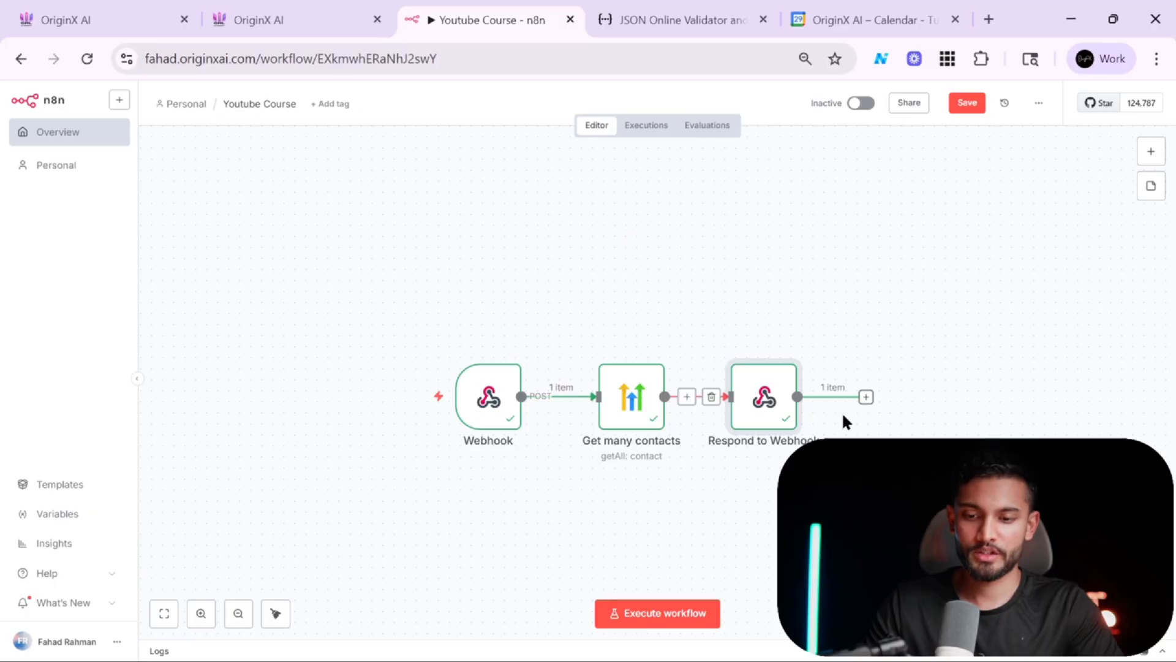
{"action": "double_click", "coordinate": [778, 412]}
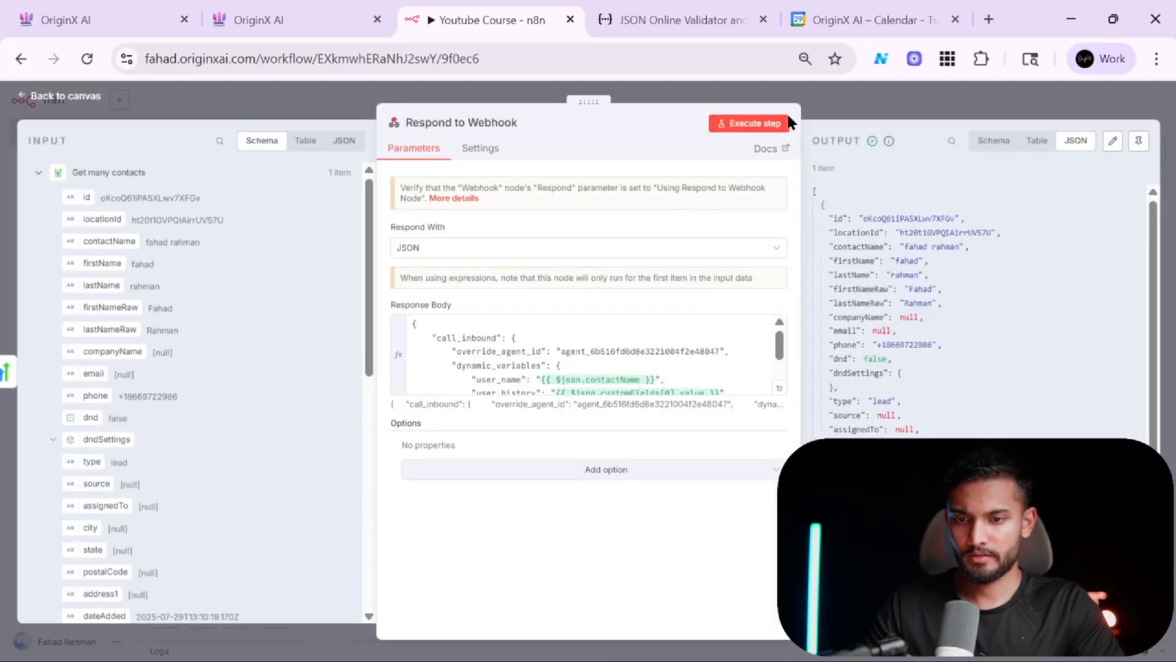
{"action": "left_click", "coordinate": [869, 99]}
{"action": "left_click_drag", "start_coordinate": [934, 522], "coordinate": [316, 307]}
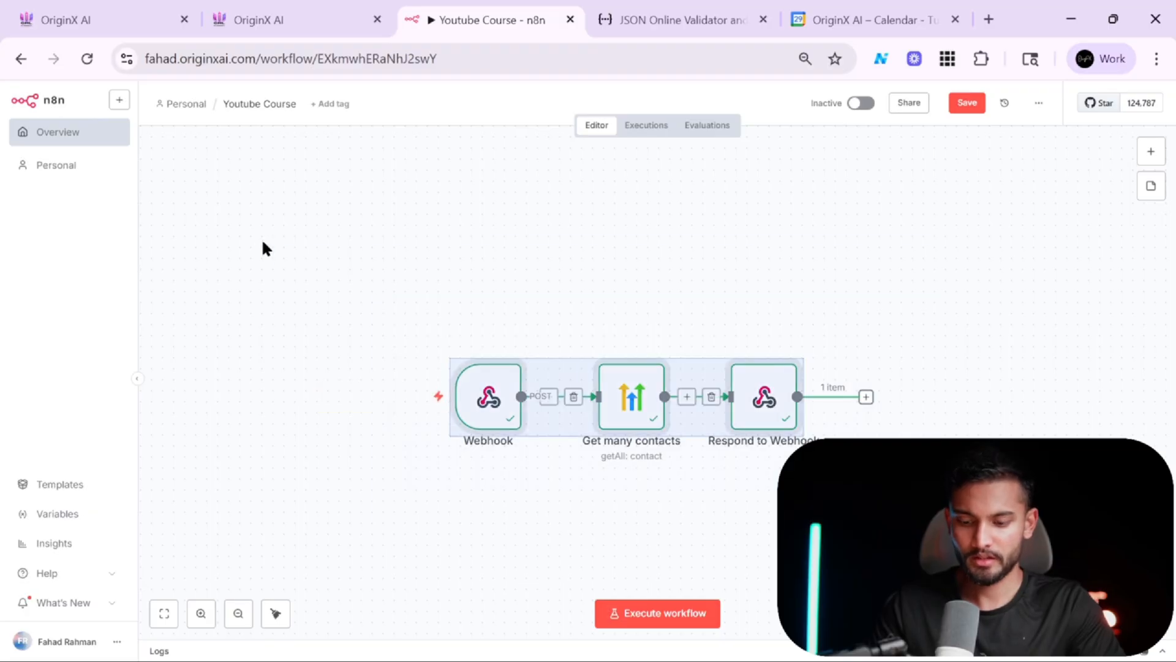
{"action": "key", "text": "p"}
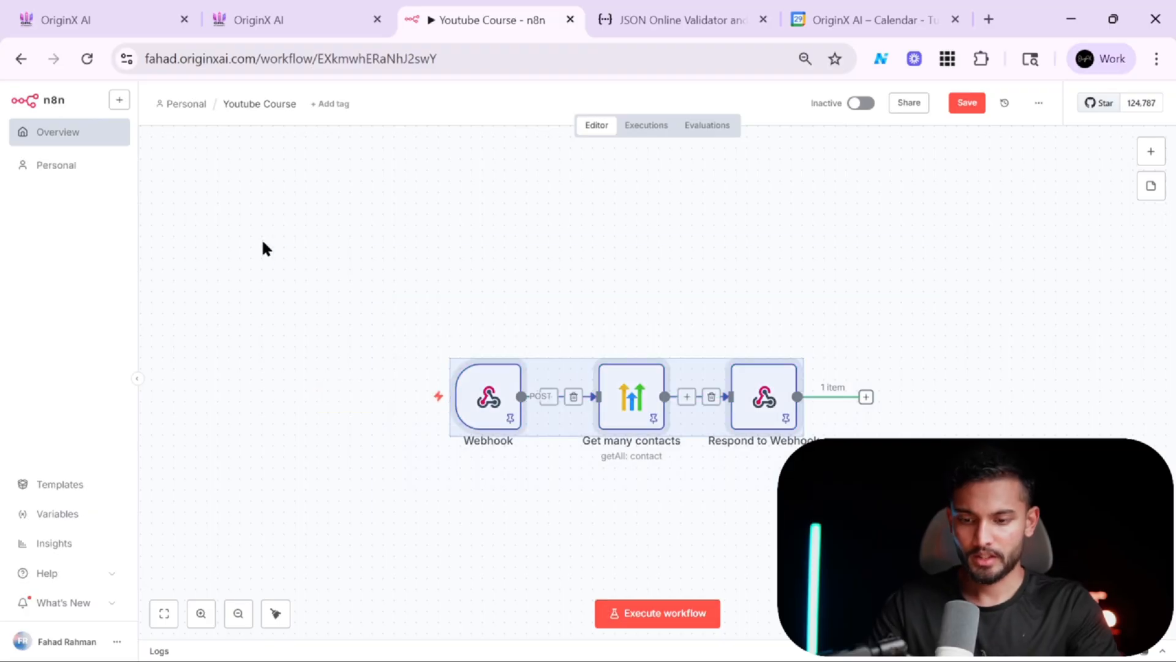
{"action": "left_click", "coordinate": [881, 300]}
Enable Response Output Branch in the Respond to Webhook node's settings.
{"action": "double_click", "coordinate": [764, 402]}
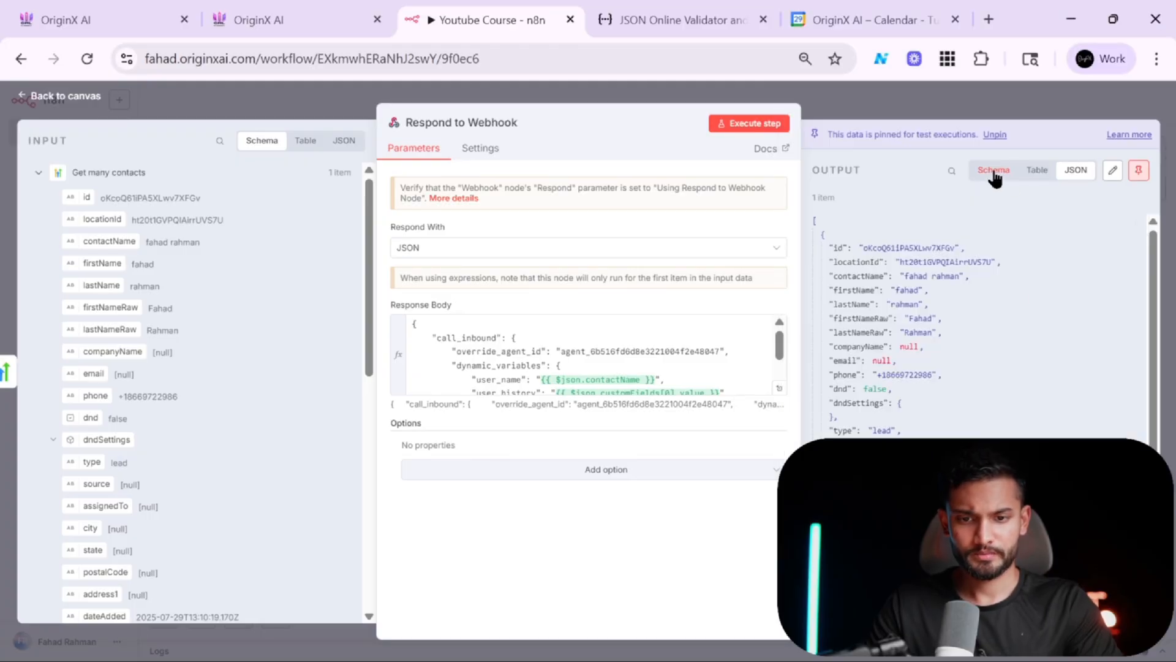
{"action": "left_click", "coordinate": [994, 170]}
{"action": "left_click", "coordinate": [1066, 172]}
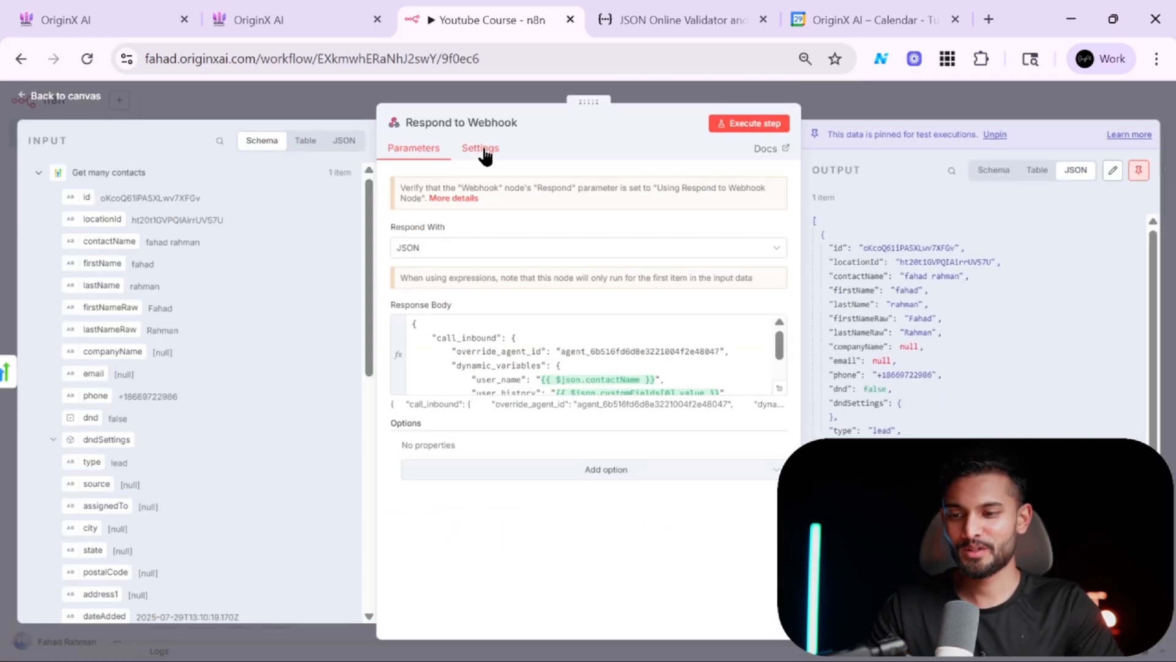
{"action": "left_click", "coordinate": [484, 152]}
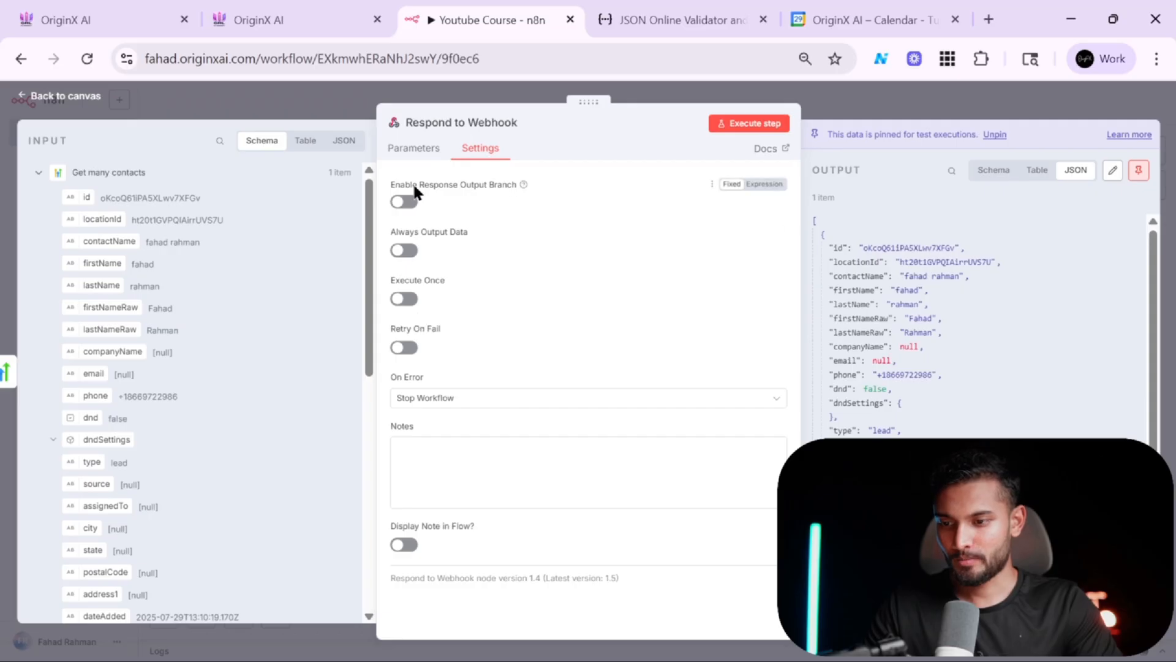
{"action": "left_click", "coordinate": [404, 202]}
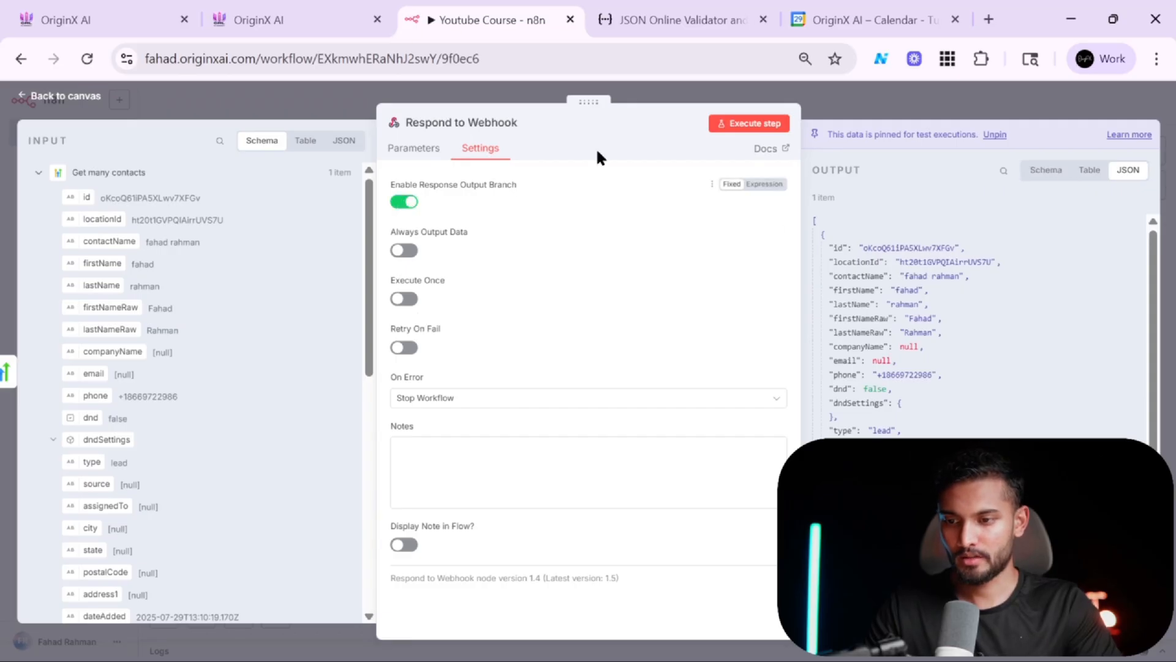
{"action": "left_click", "coordinate": [904, 90]}
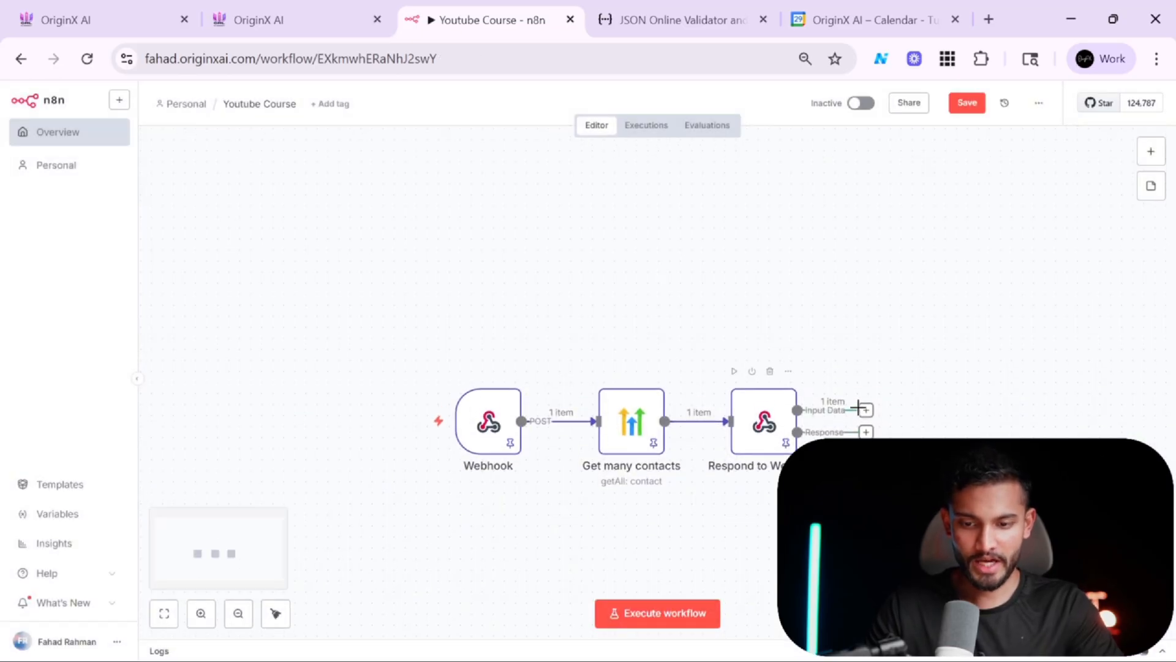
Unpin the data on the Webhook, Get many contacts and Respond to Webhook nodes.
{"action": "double_click", "coordinate": [748, 445]}
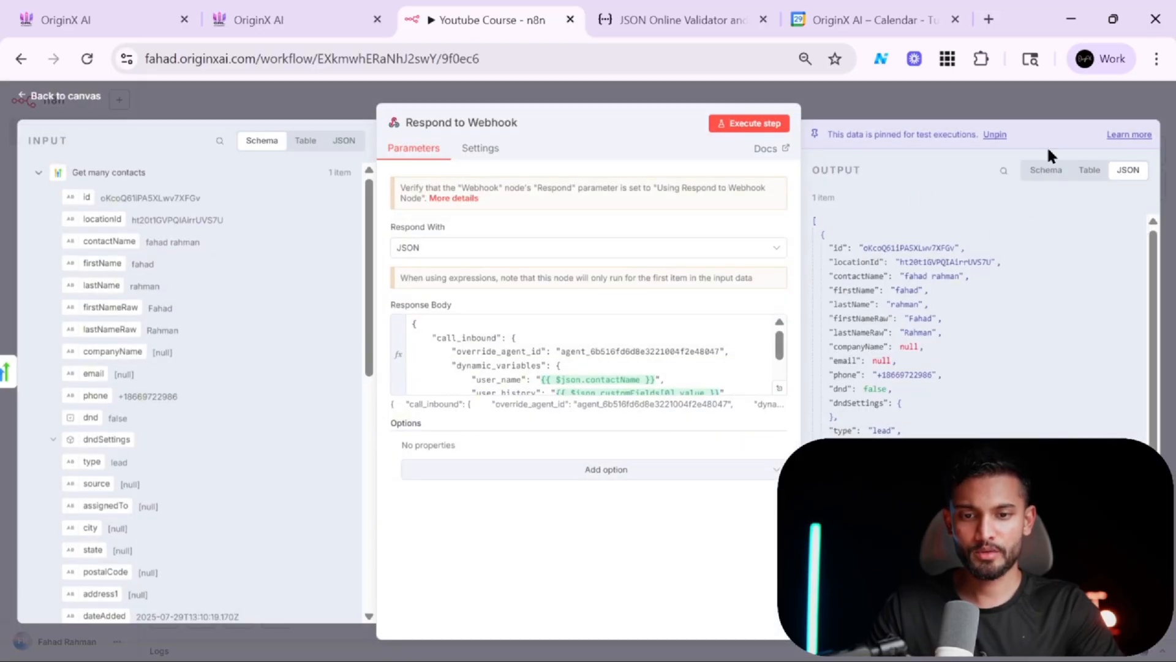
{"action": "left_click", "coordinate": [1039, 102]}
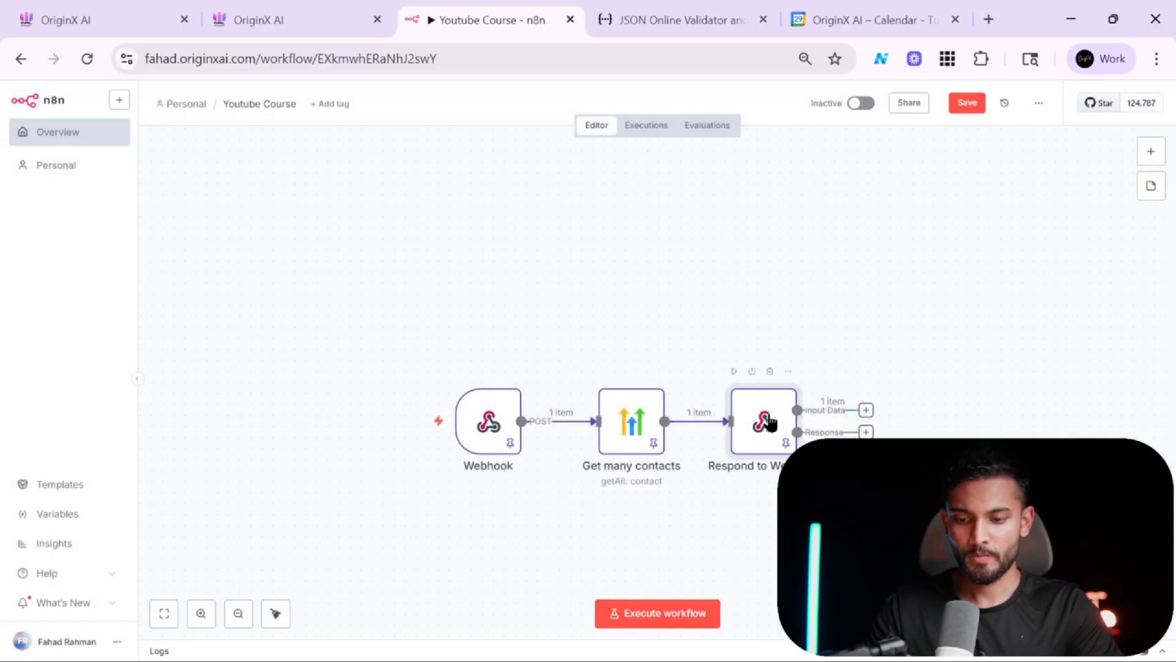
{"action": "key", "text": "p"}
{"action": "left_click", "coordinate": [652, 432]}
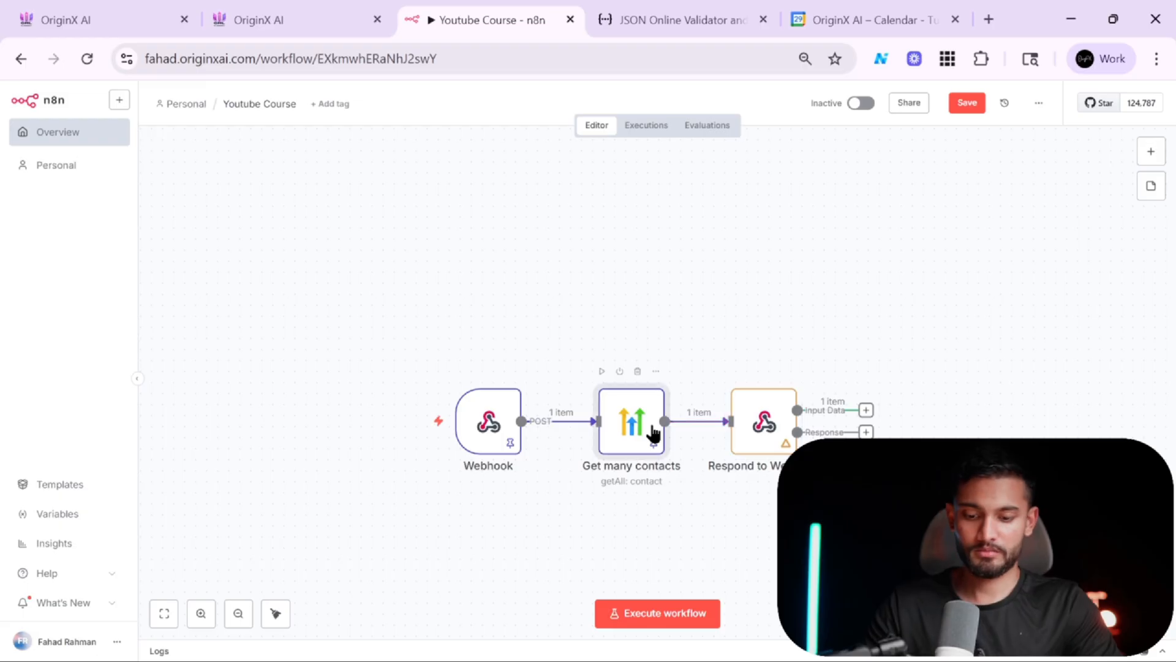
{"action": "key", "text": "p"}
{"action": "key", "text": "p"}
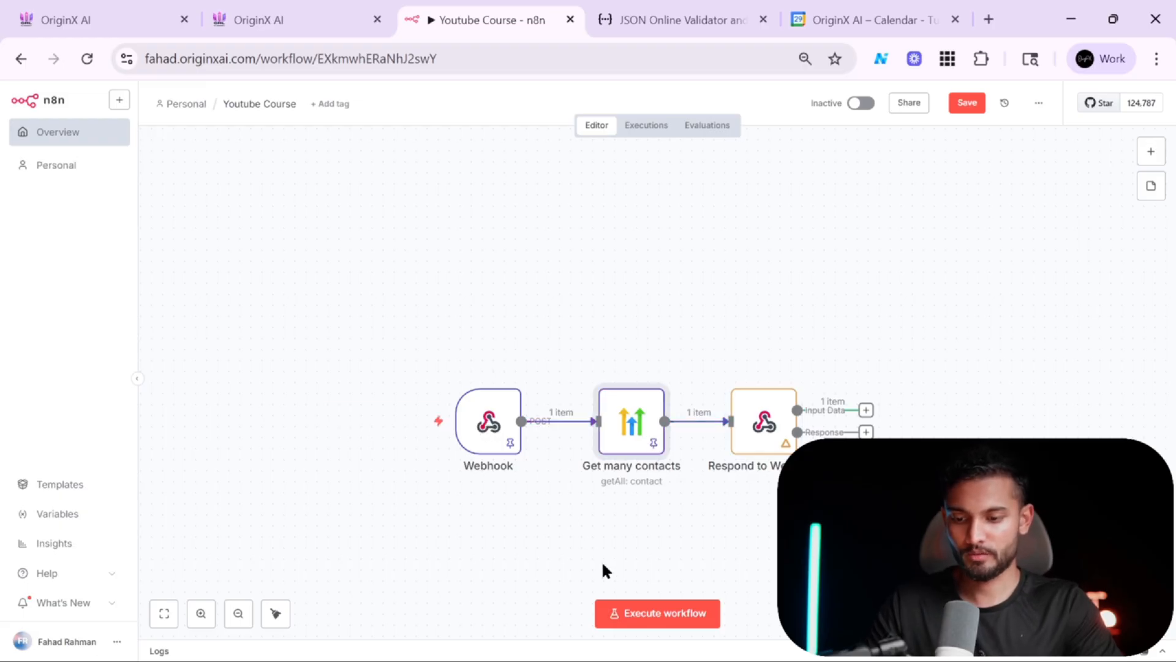
{"action": "left_click", "coordinate": [490, 429]}
{"action": "key", "text": "p"}
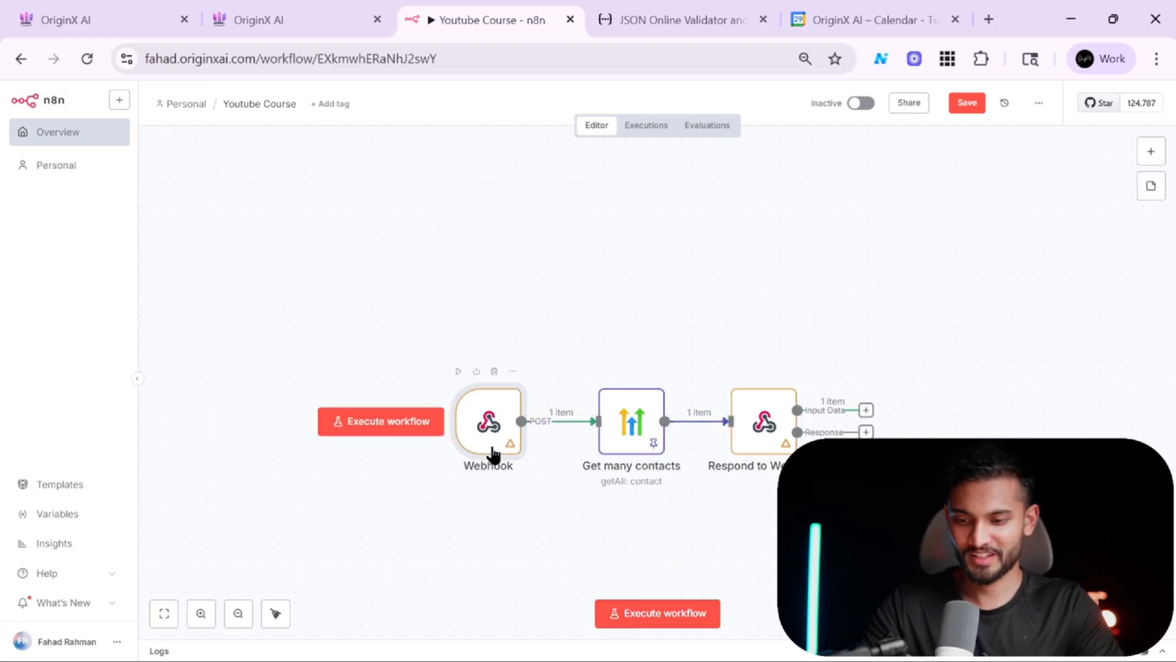
{"action": "key", "text": "p"}
{"action": "left_click", "coordinate": [658, 432]}
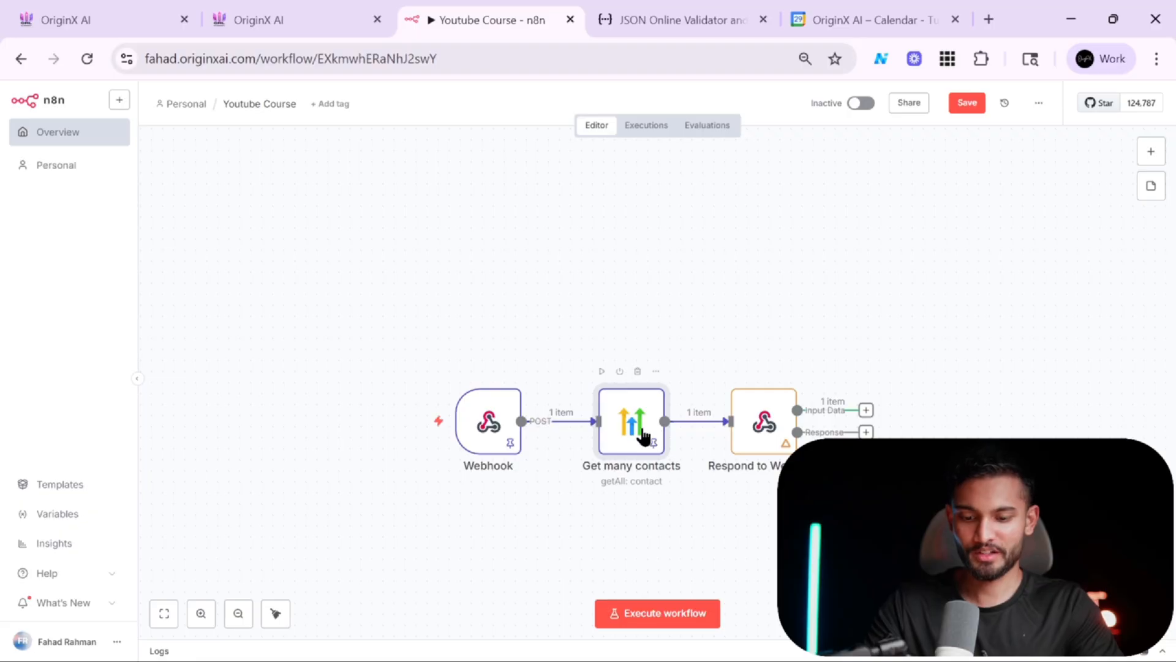
{"action": "key", "text": "p"}
{"action": "key", "text": "p"}
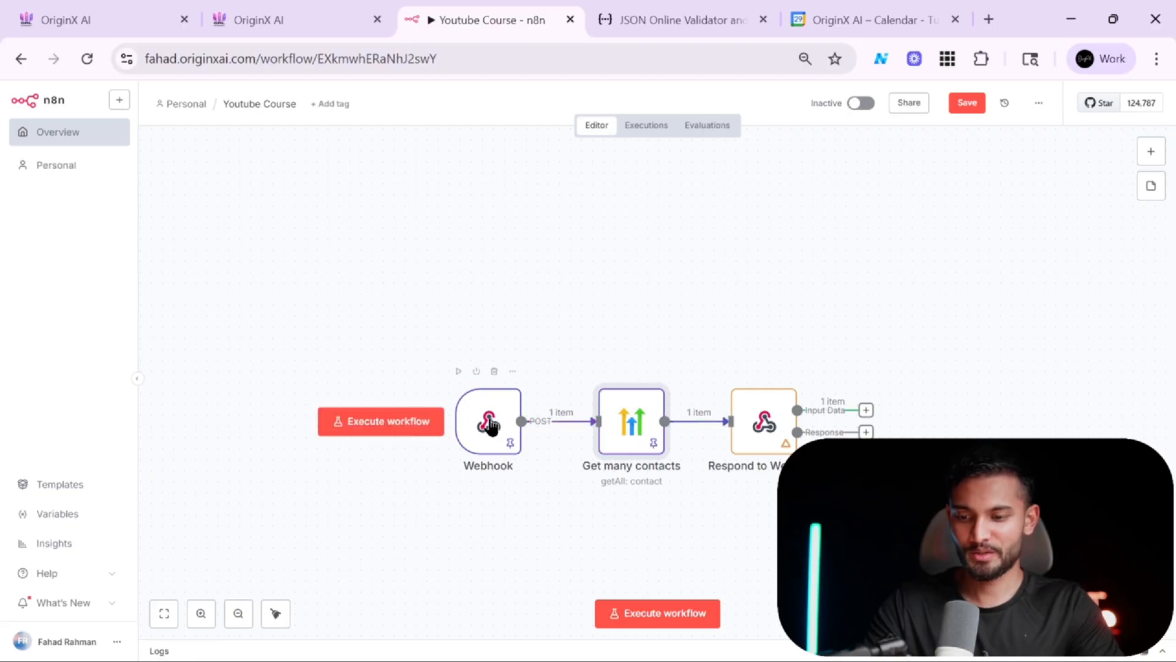
{"action": "key", "text": "p"}
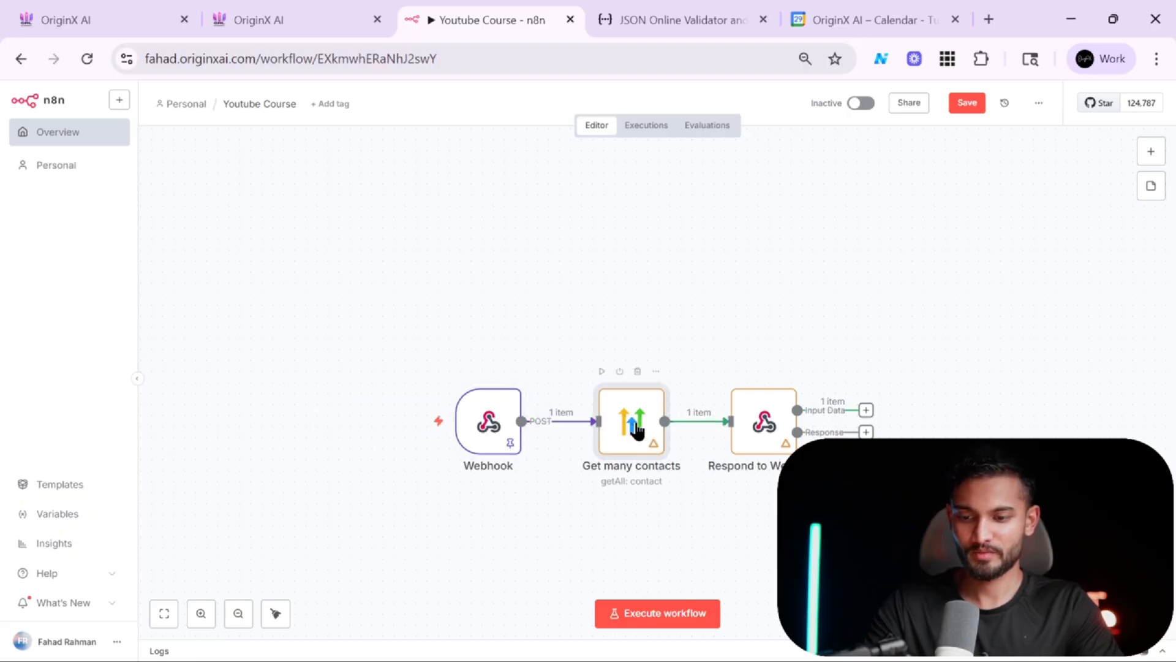
{"action": "key", "text": "p"}
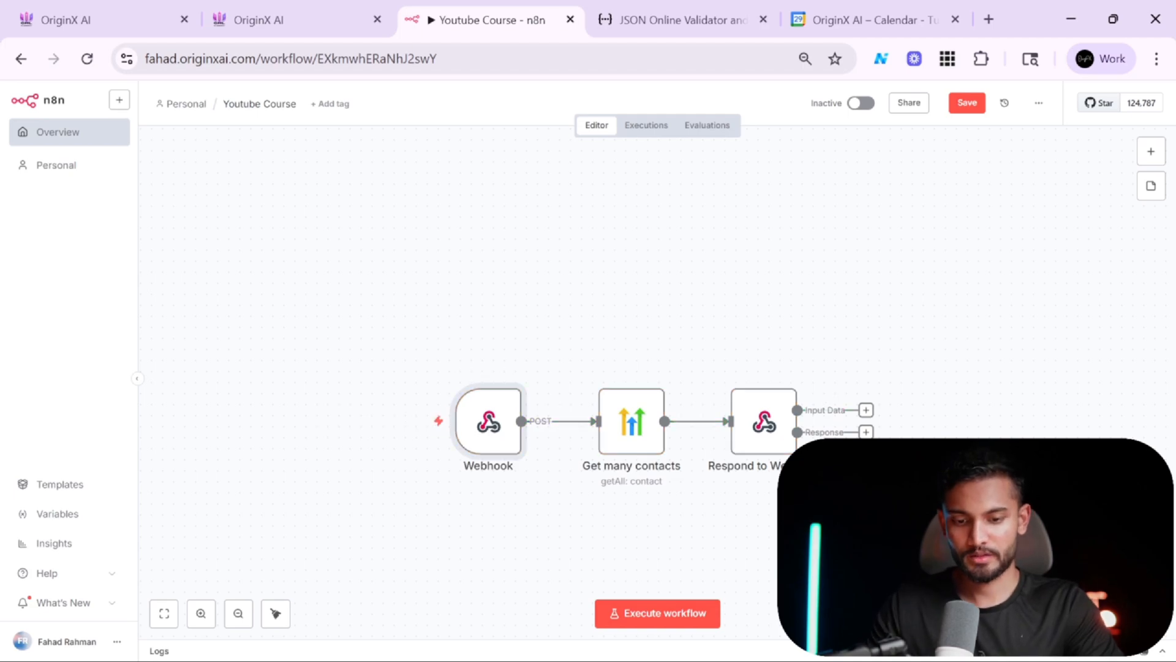
Execute the workflow and place another test call to the Retell agent's number from the contact's dialer.
{"action": "left_click", "coordinate": [688, 613]}
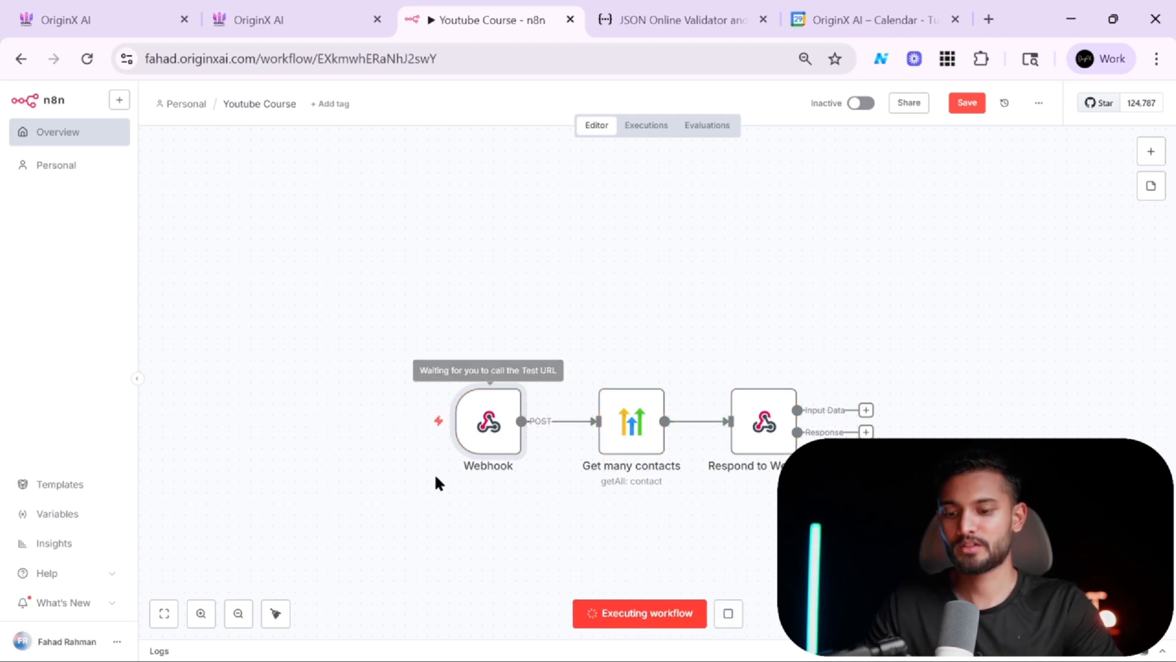
{"action": "left_click", "coordinate": [220, 14]}
{"action": "left_click", "coordinate": [161, 9]}
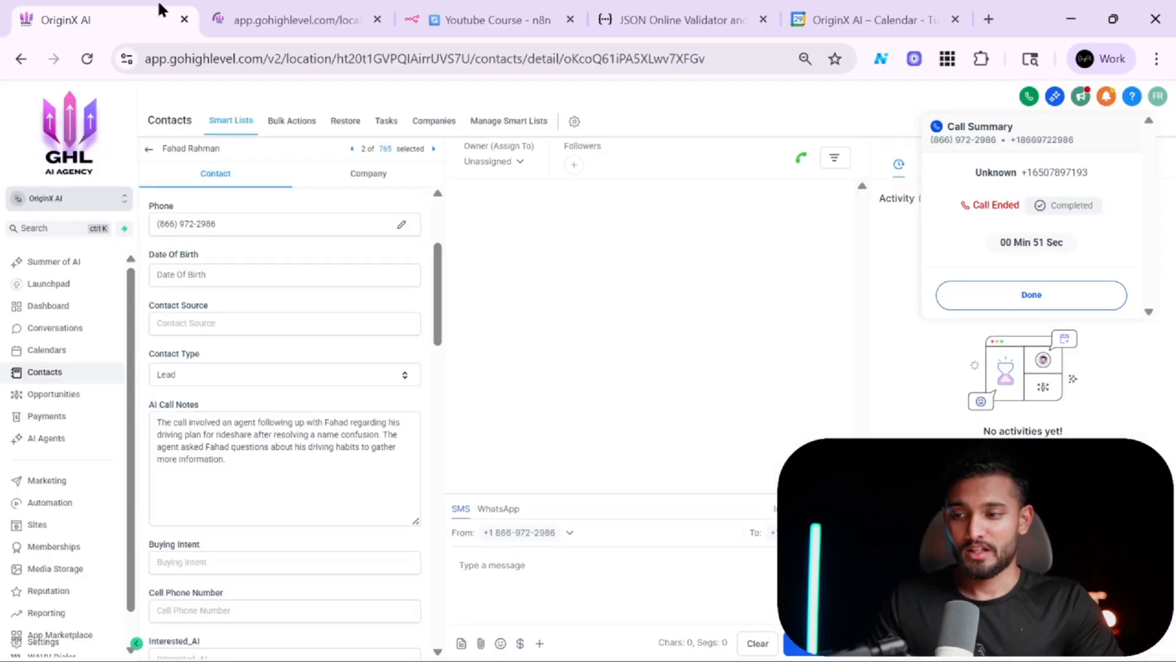
{"action": "triple_click", "coordinate": [1063, 174]}
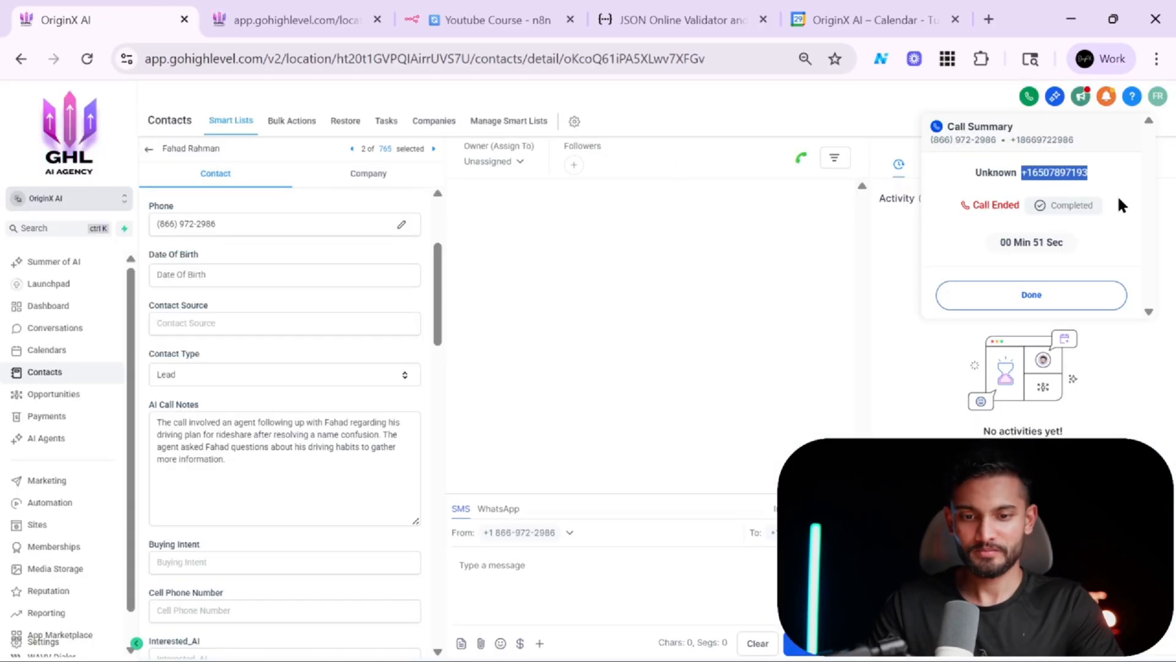
{"action": "left_click", "coordinate": [1042, 296]}
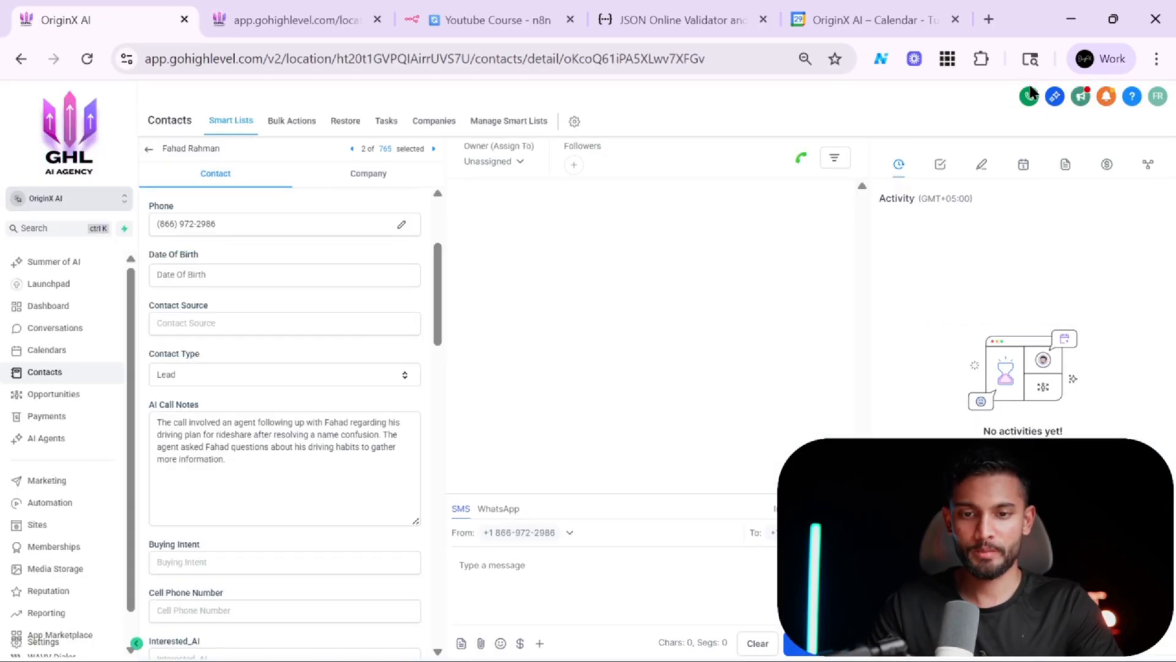
{"action": "left_click", "coordinate": [1030, 98]}
{"action": "key", "text": "ctrl+v"}
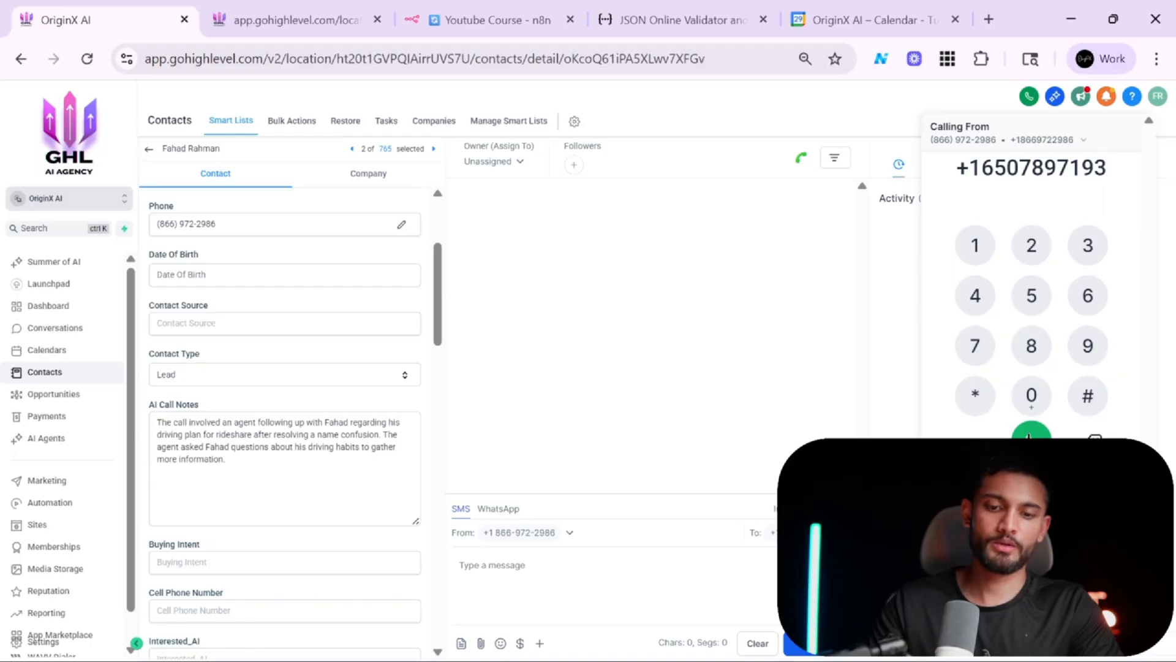
{"action": "left_click", "coordinate": [1030, 436]}
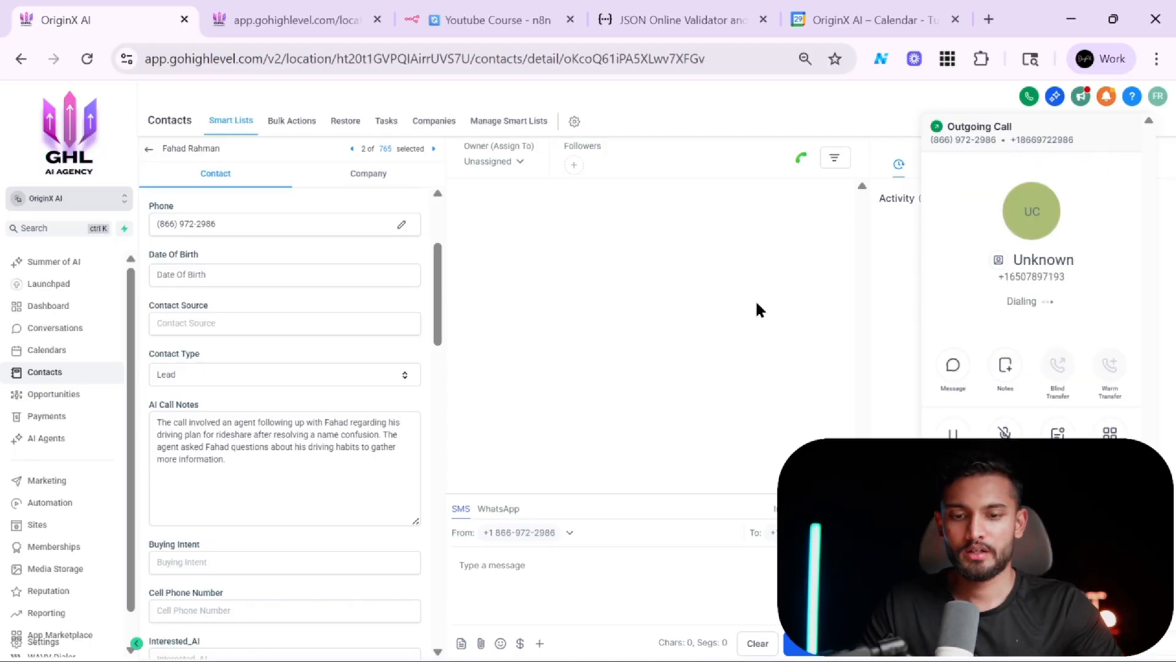
Open the Respond to Webhook node to inspect its output after the call.
{"action": "left_click", "coordinate": [478, 17]}
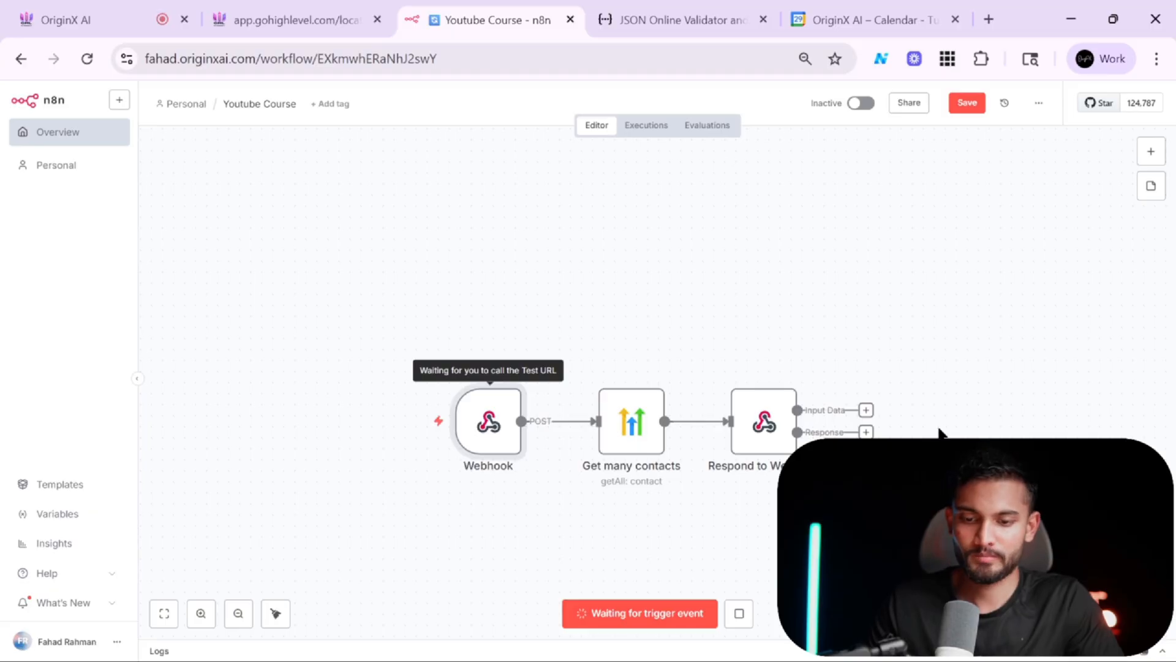
{"action": "scroll", "coordinate": [913, 425], "scroll_direction": "down", "scroll_amount": 1}
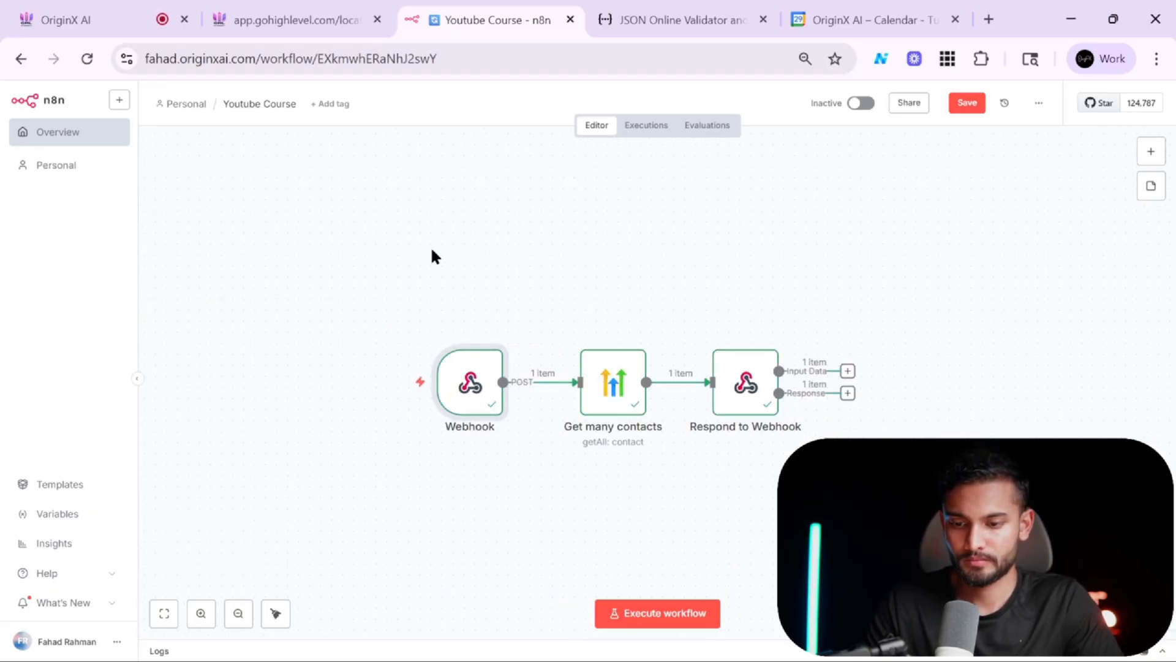
{"action": "double_click", "coordinate": [743, 386]}
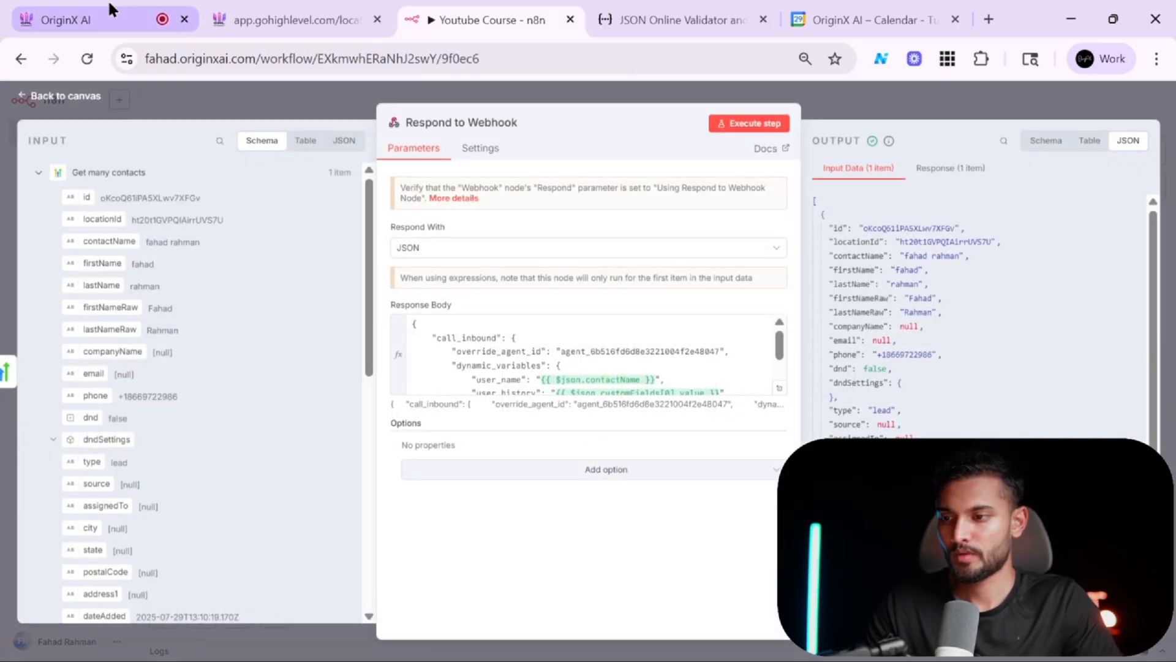
Glance at the ongoing call in the GoHighLevel tab, then examine the Respond to Webhook node's Response output and its dynamic variables.
{"action": "left_click", "coordinate": [111, 18]}
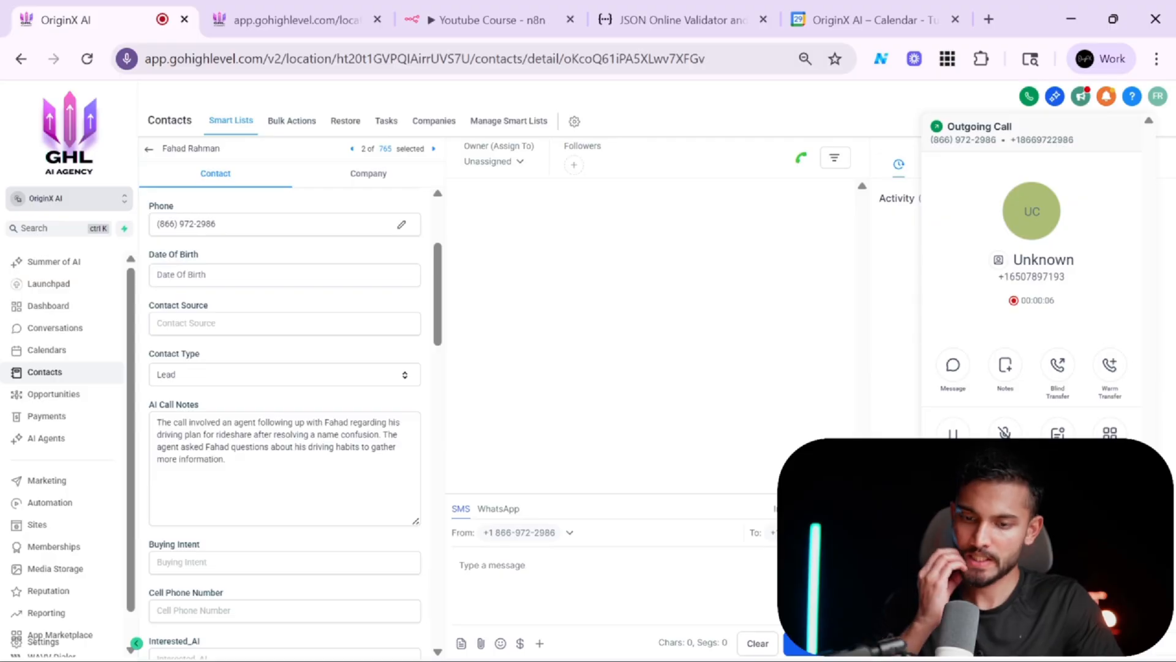
{"action": "left_click", "coordinate": [515, 9]}
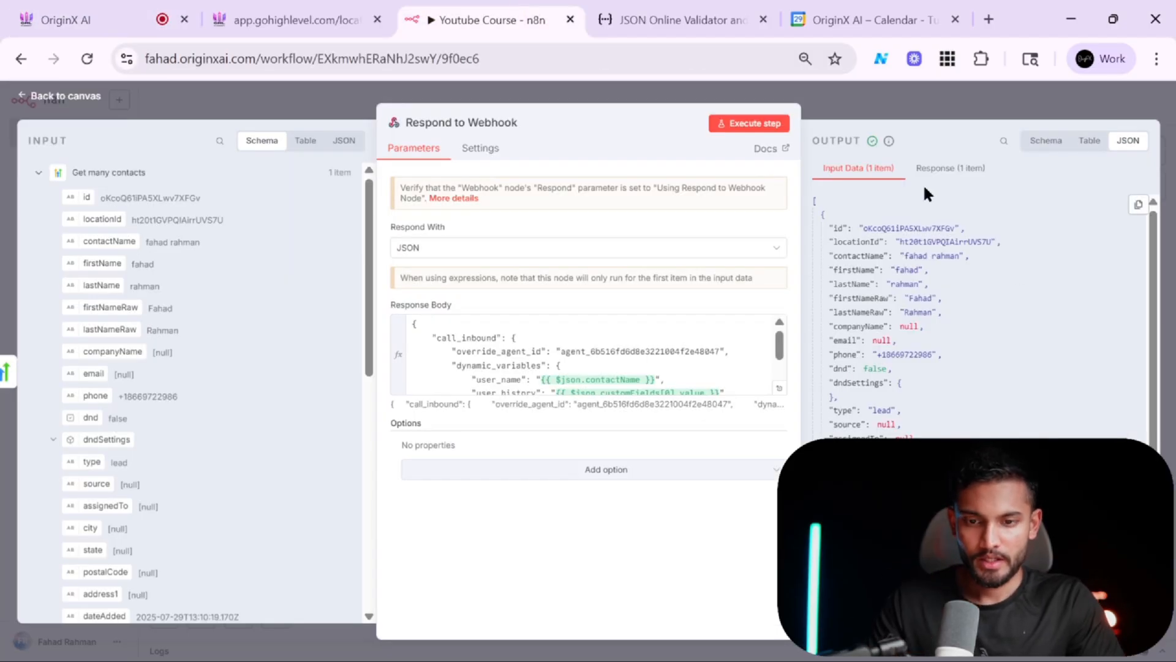
{"action": "scroll", "coordinate": [883, 392], "scroll_direction": "down", "scroll_amount": 5}
{"action": "scroll", "coordinate": [907, 368], "scroll_direction": "up", "scroll_amount": 5}
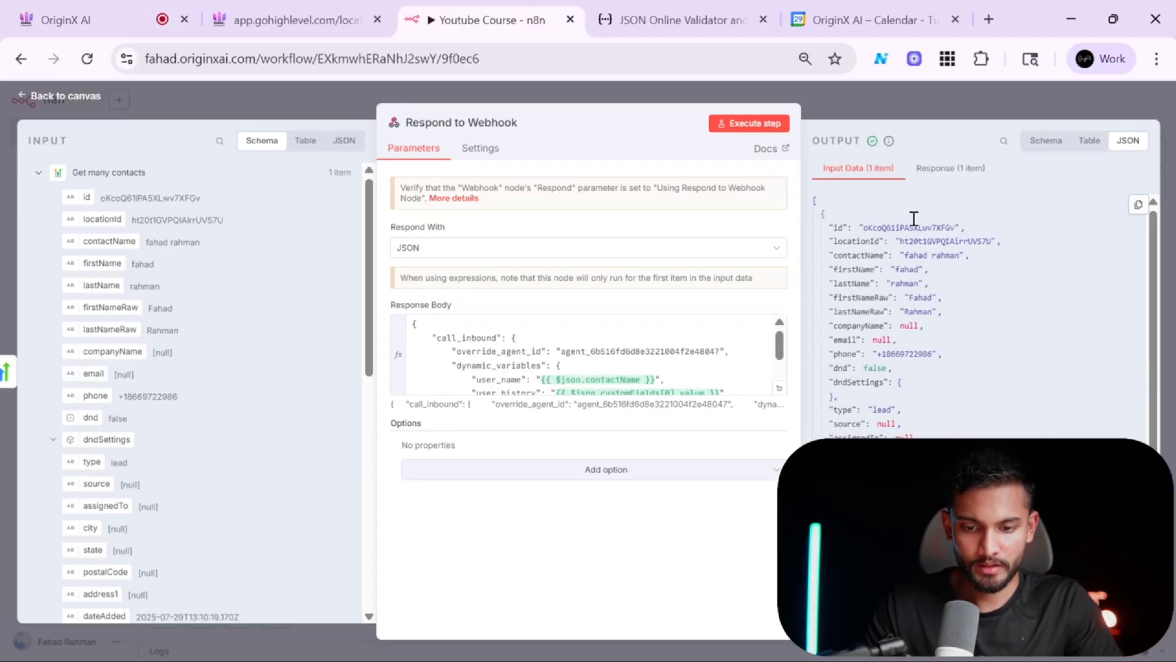
{"action": "left_click", "coordinate": [940, 169]}
{"action": "scroll", "coordinate": [947, 279], "scroll_direction": "up", "scroll_amount": 4}
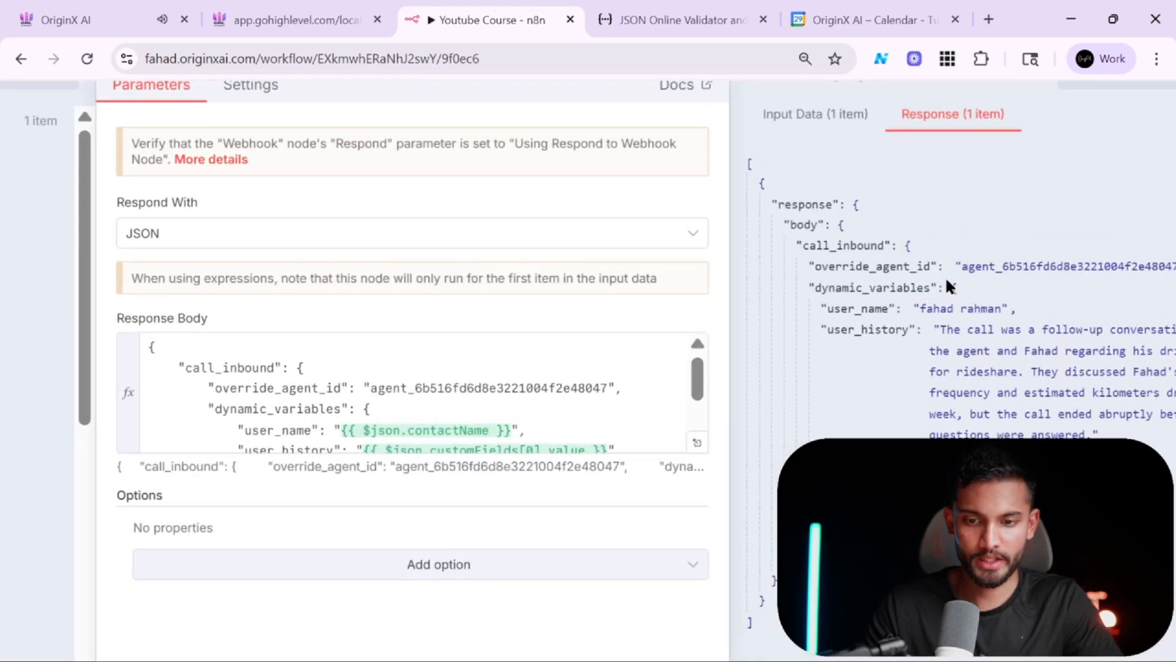
{"action": "scroll", "coordinate": [947, 279], "scroll_direction": "right", "scroll_amount": 2}
{"action": "scroll", "coordinate": [947, 279], "scroll_direction": "up", "scroll_amount": 2}
{"action": "scroll", "coordinate": [946, 279], "scroll_direction": "right", "scroll_amount": 1}
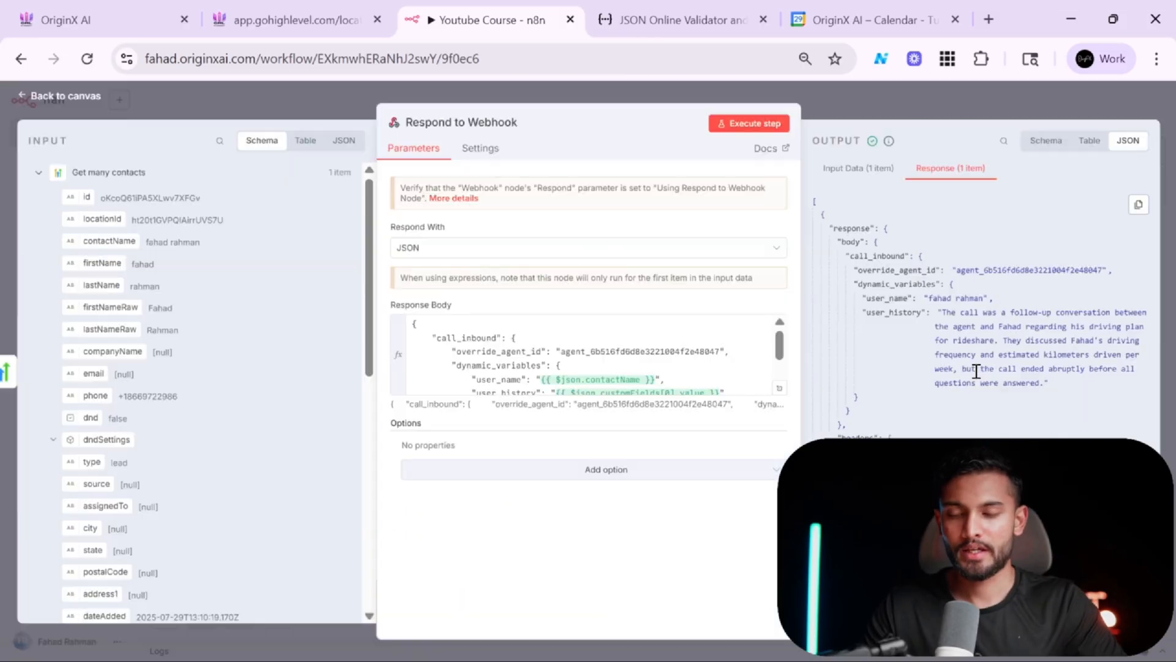
Return to the workflow canvas, check the call's status in the GoHighLevel tab and switch back to n8n.
{"action": "left_click", "coordinate": [919, 103]}
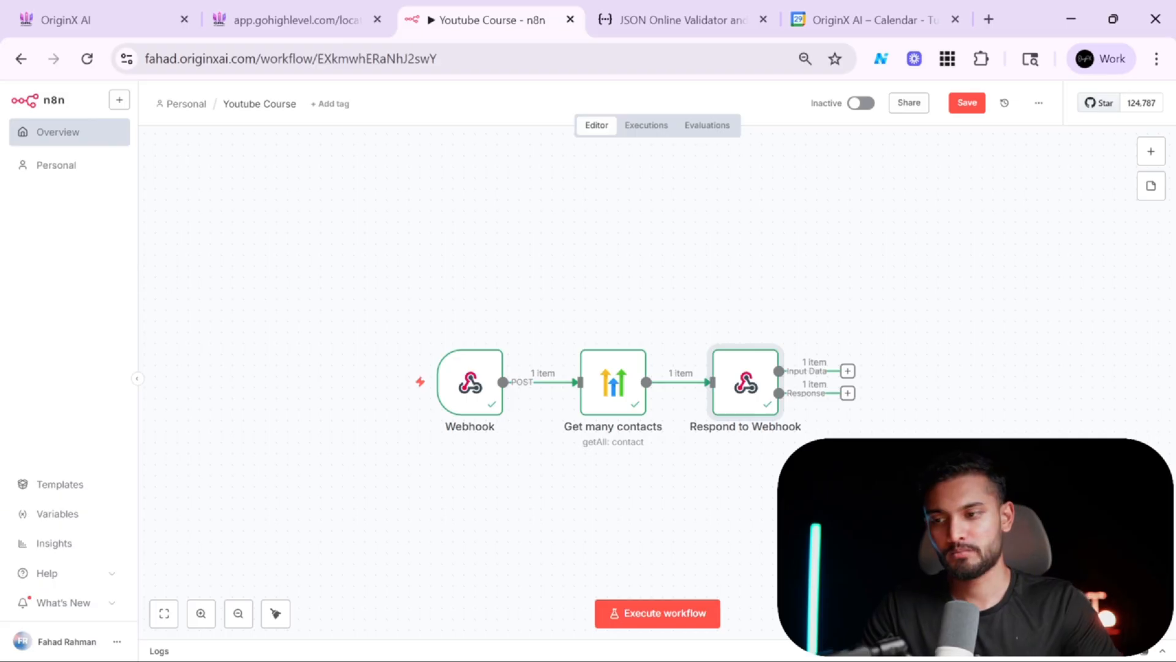
{"action": "left_click", "coordinate": [128, 10]}
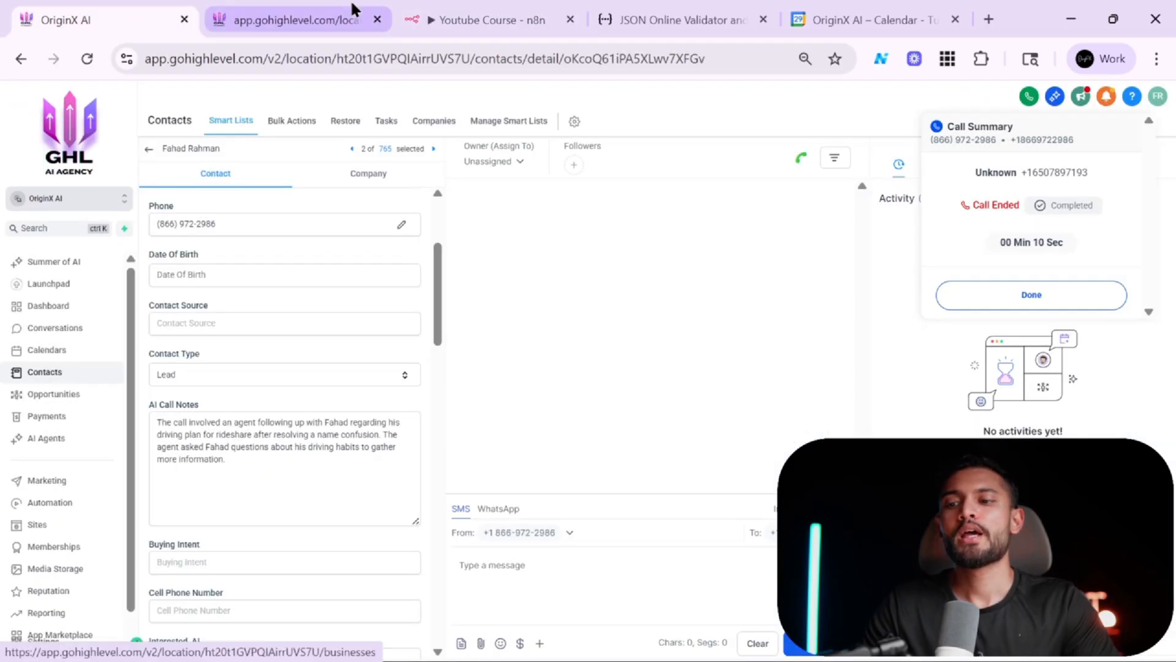
{"action": "left_click", "coordinate": [494, 12]}
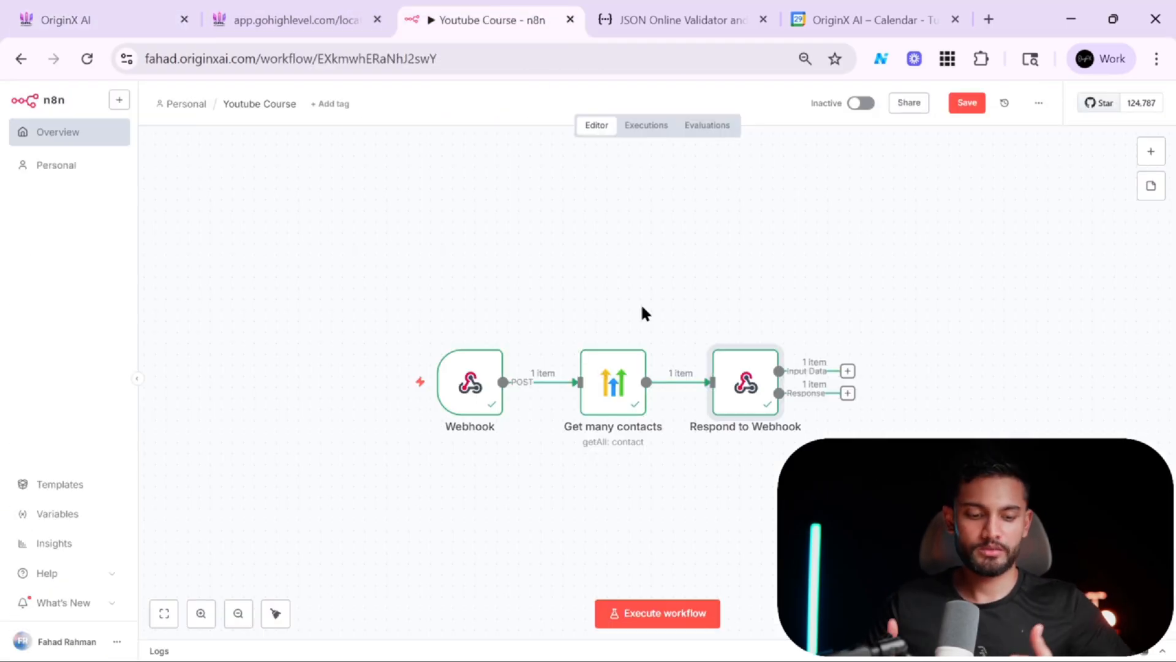